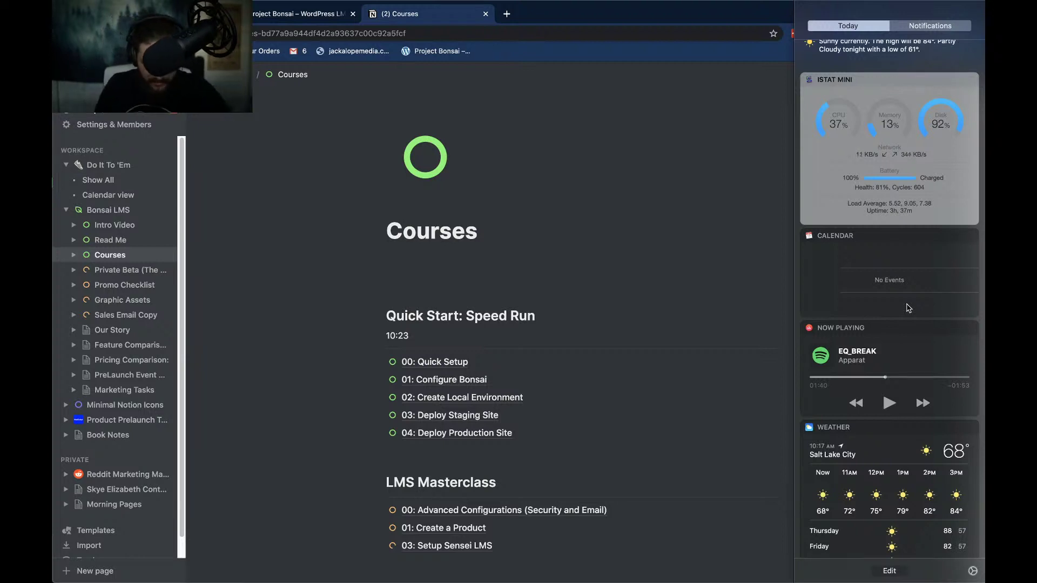
Dismiss the notifications panel over Notion and switch to the Spotify Project Bonsai playlist
left_click(560, 9)
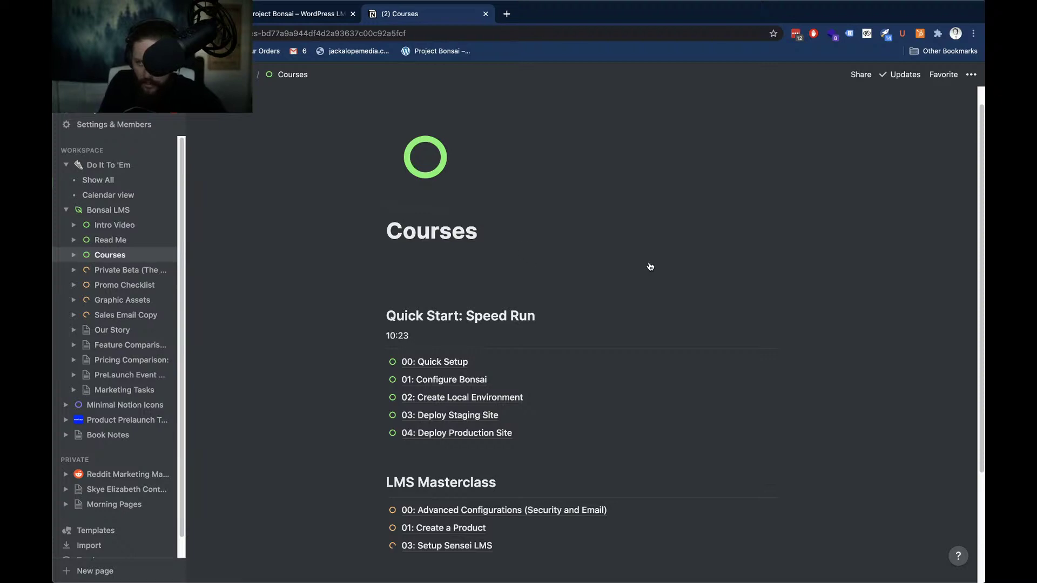
key("super+Tab")
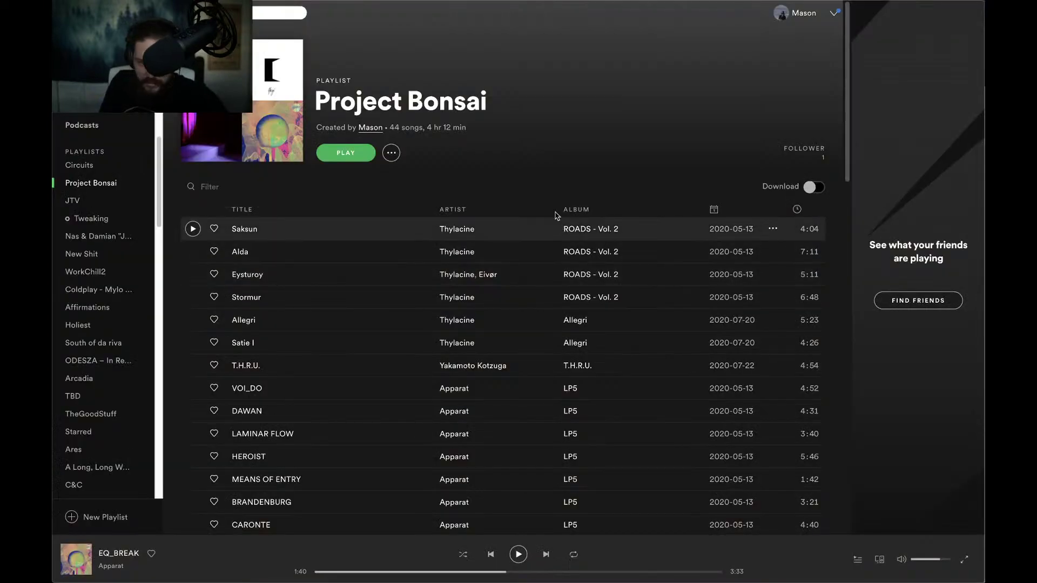
Play the Project Bonsai playlist from Saksun, briefly checking the system sound settings
left_click(192, 229)
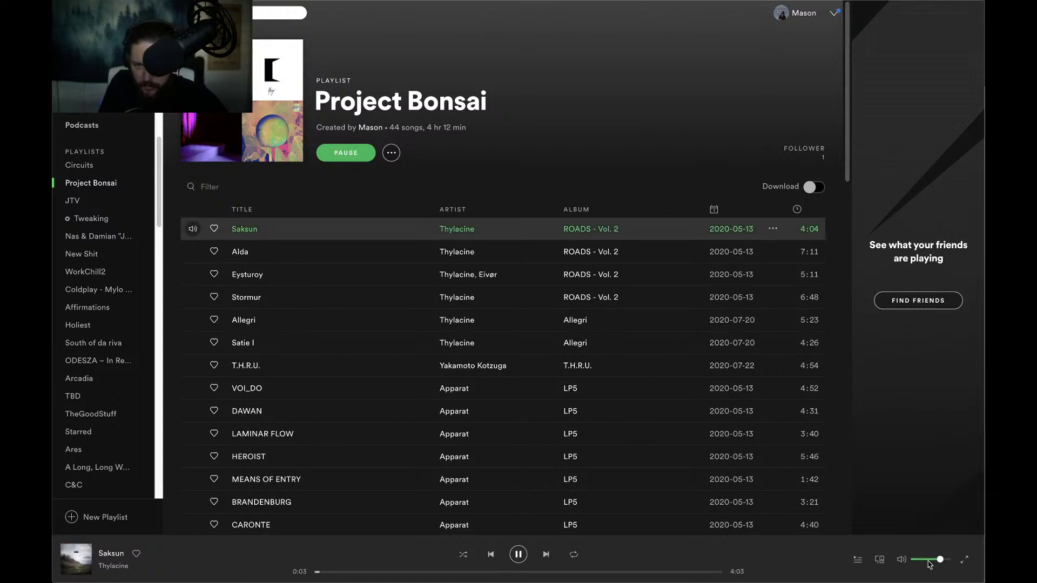
mouse_move(855, 3)
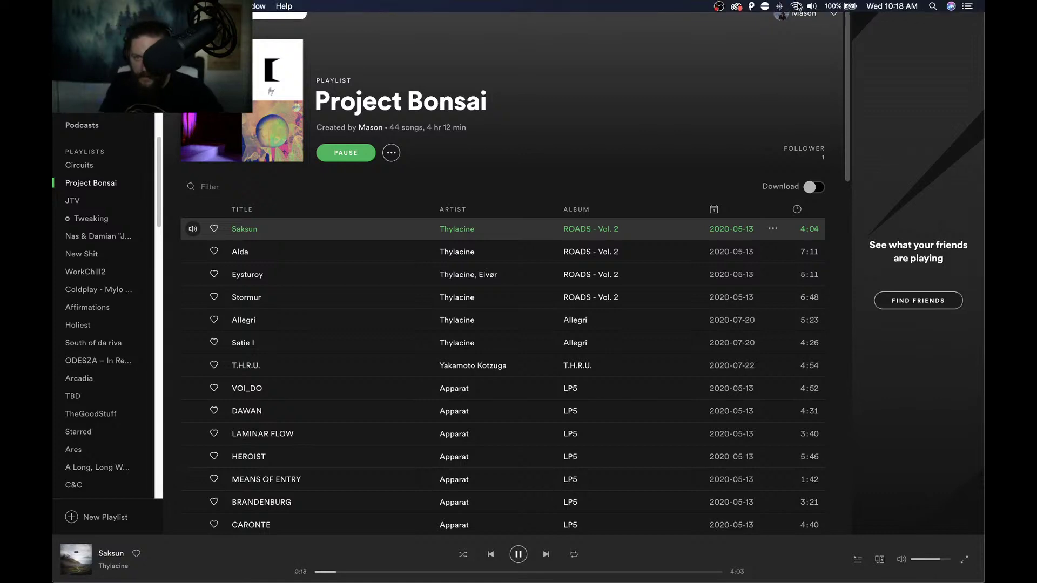
left_click(811, 6)
left_click(811, 74)
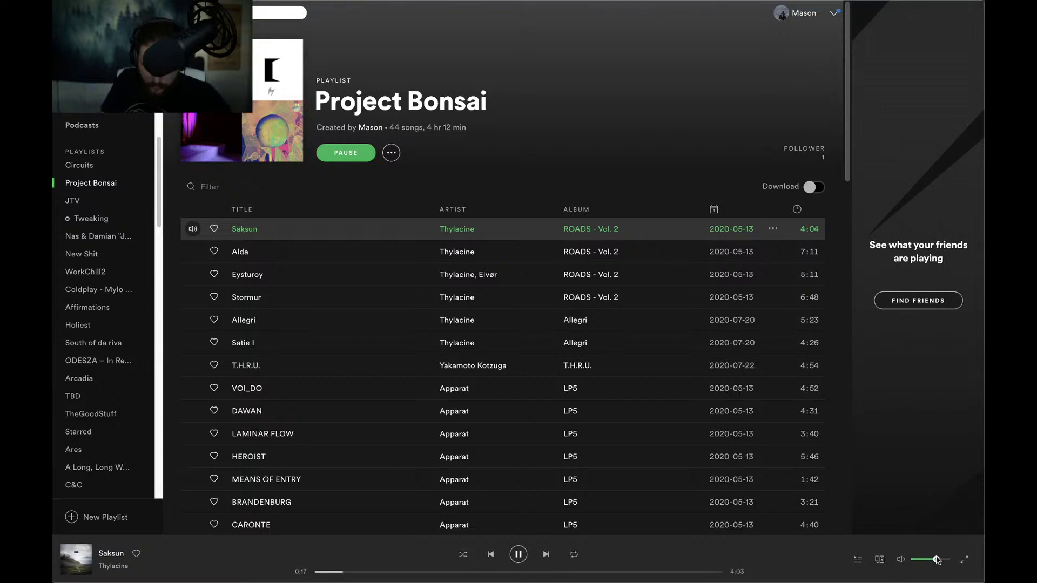
Copy the Project Bonsai playlist's share link and return to Notion in Chrome
left_click(390, 157)
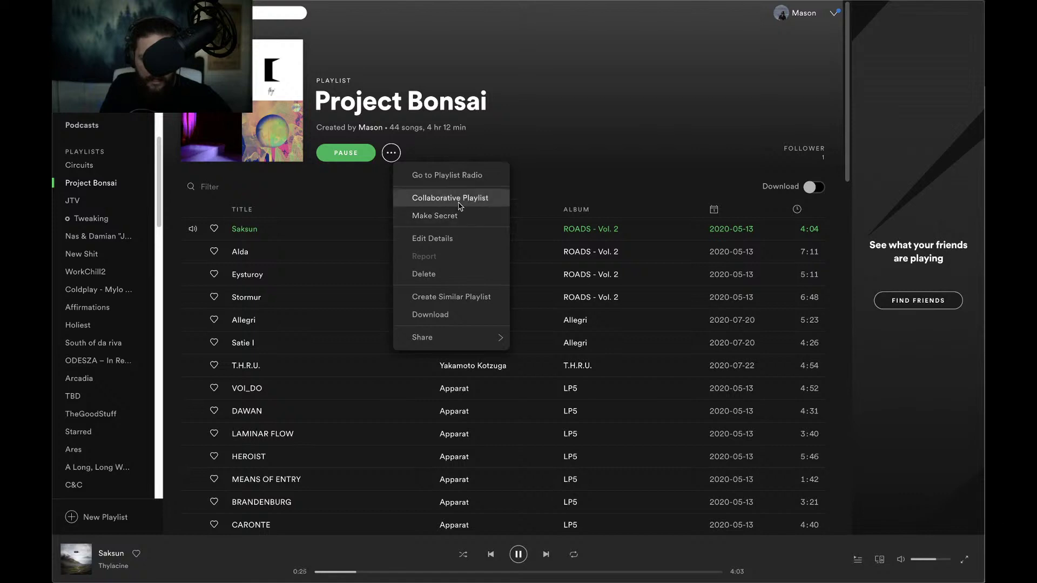
mouse_move(474, 346)
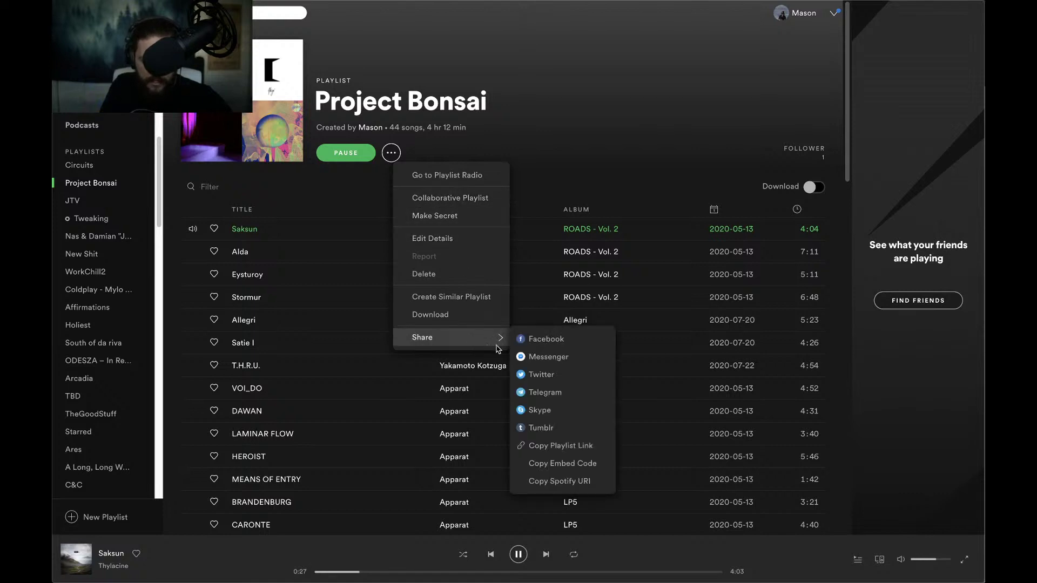
left_click(581, 446)
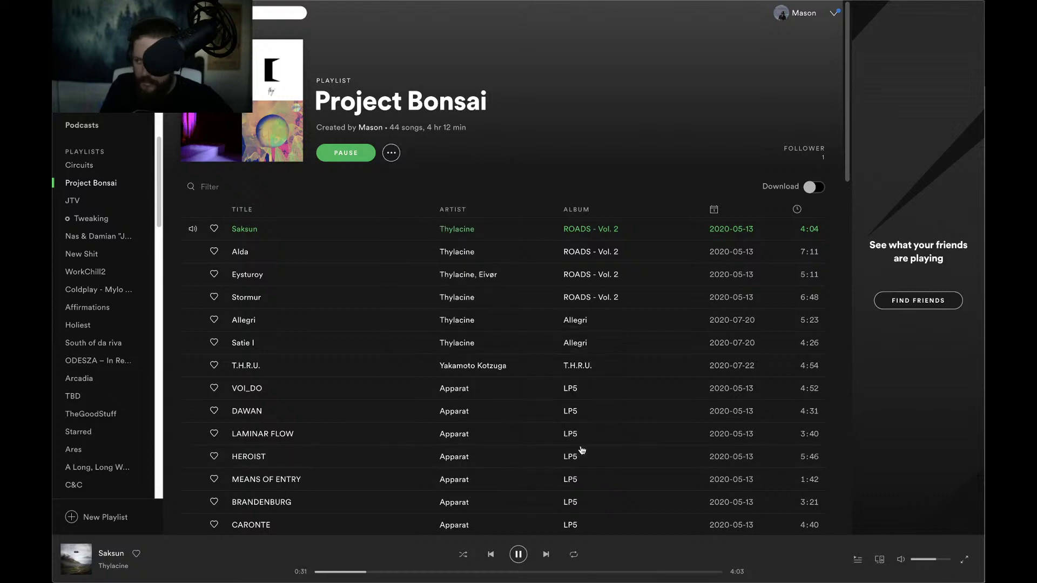
key("super+Tab")
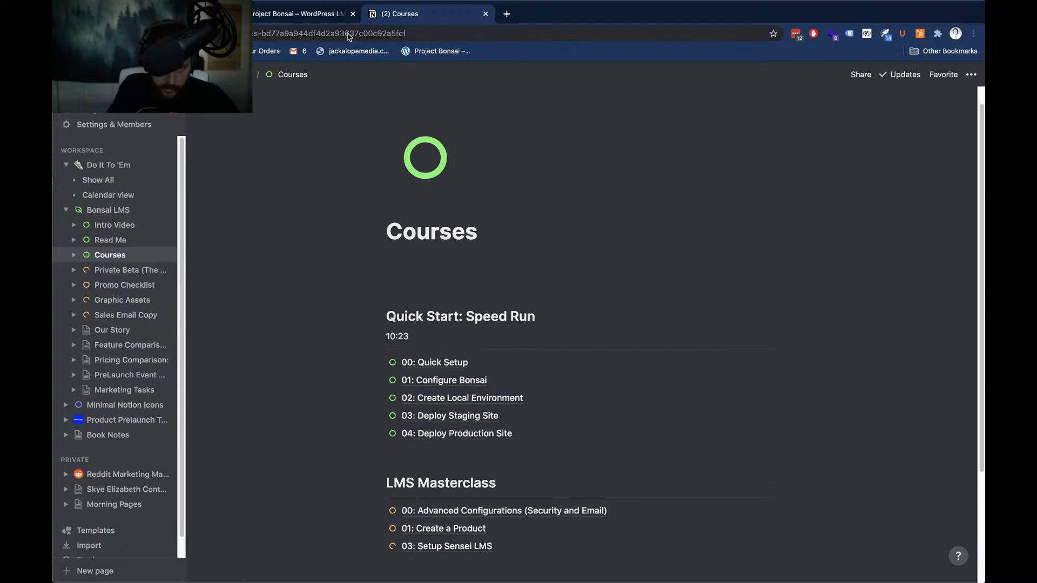
mouse_move(303, 4)
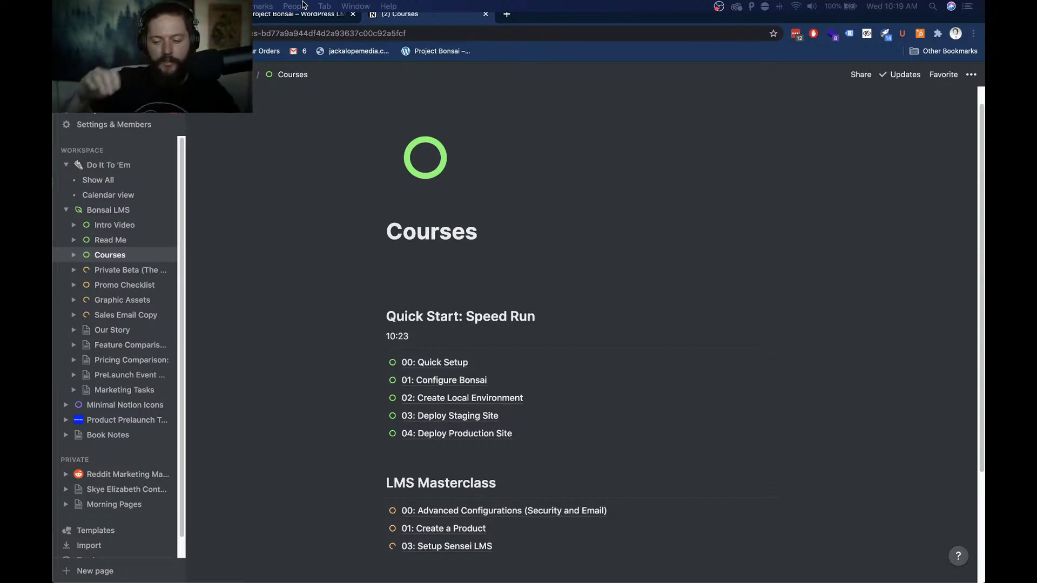
View the BONSAI LMS heading on the Project Bonsai WordPress tab, then open a new Google tab
left_click(272, 17)
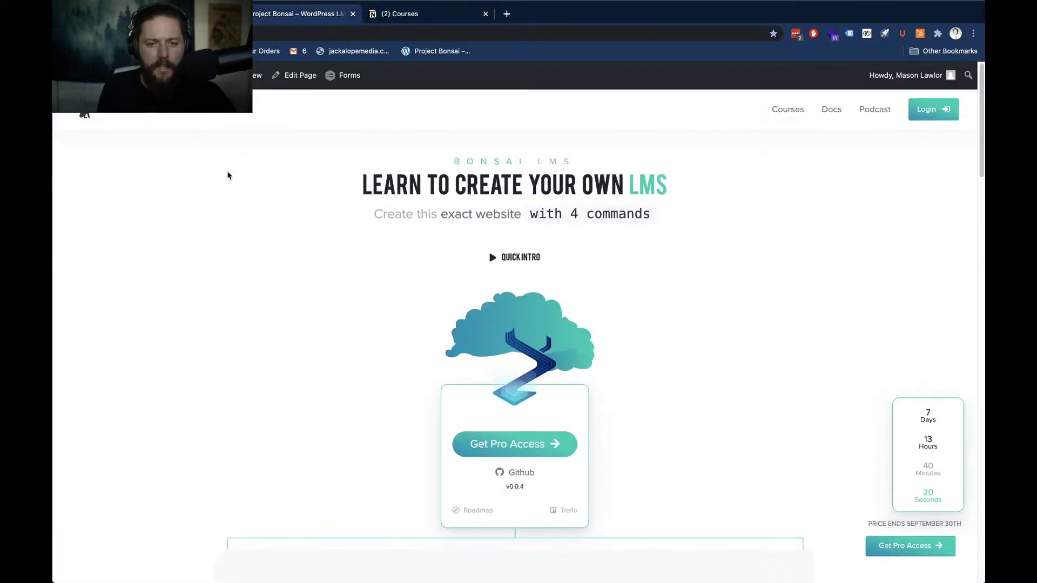
left_click_drag(461, 163, 570, 163)
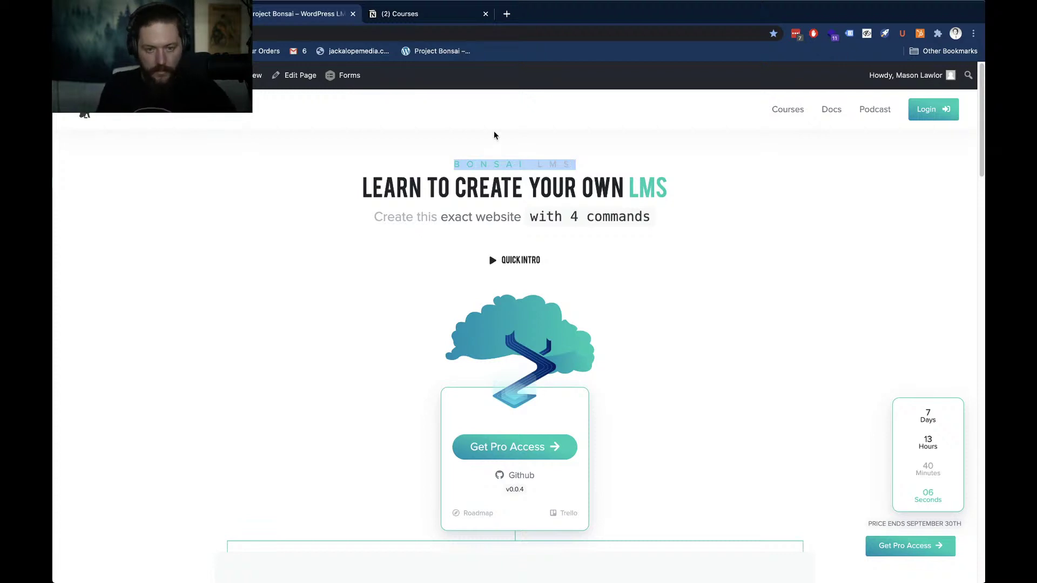
left_click(298, 222)
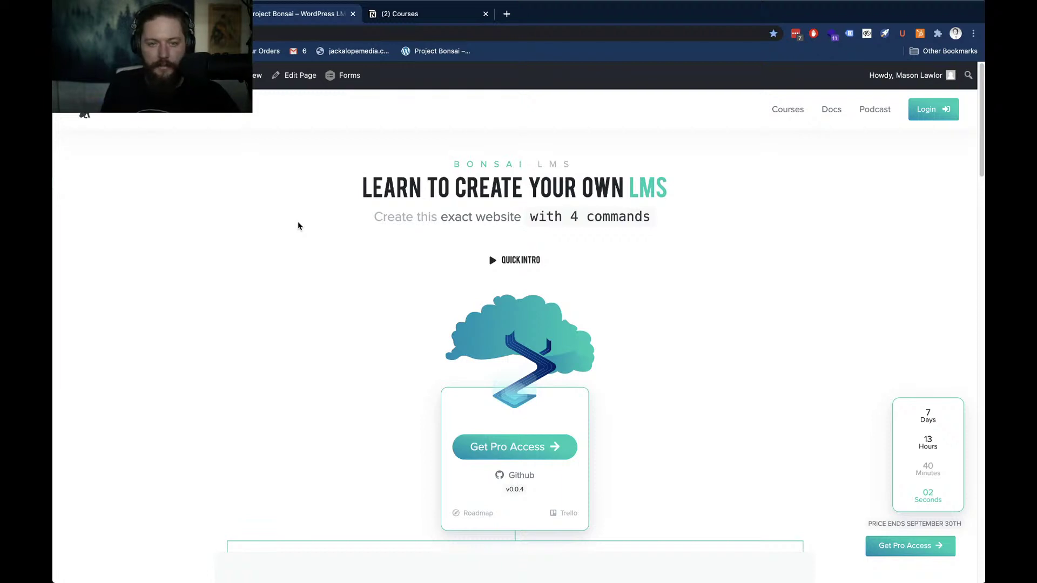
key("ctrl+t")
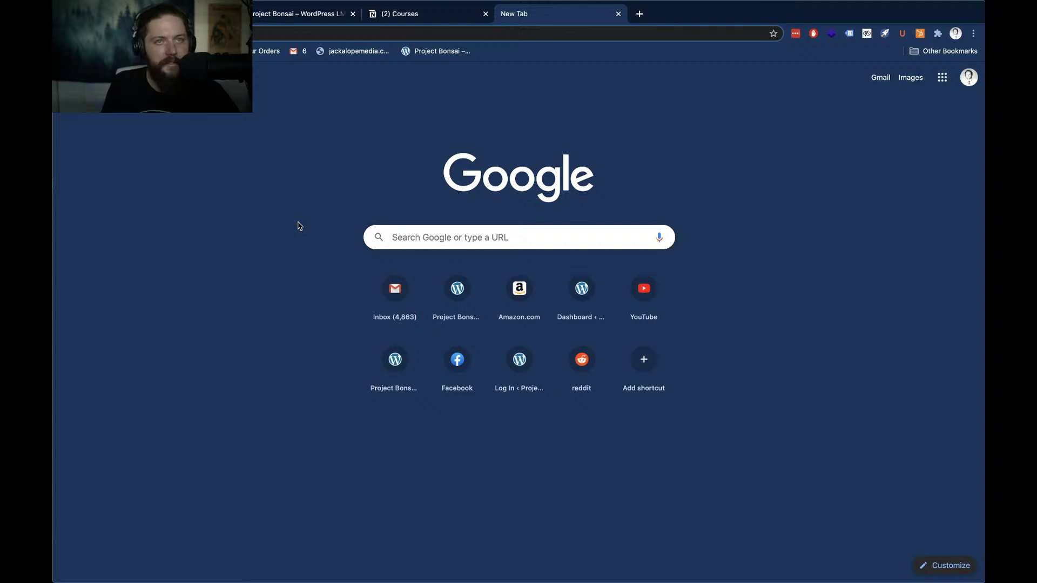
Search Google for 'project bonsai' and open the Microsoft Azure result in a new tab
key("super+l")
type("project b")
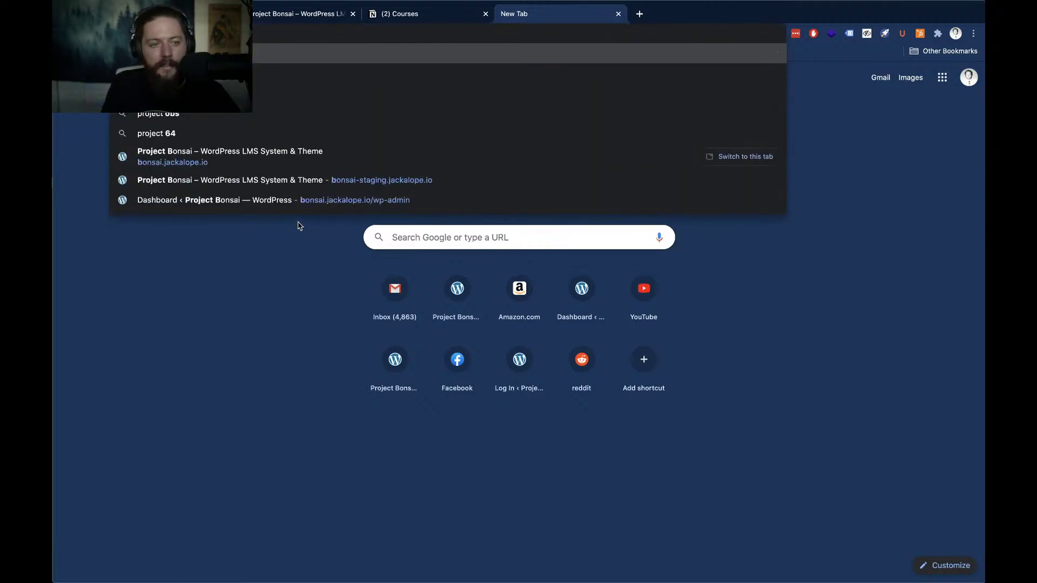
type("onsai")
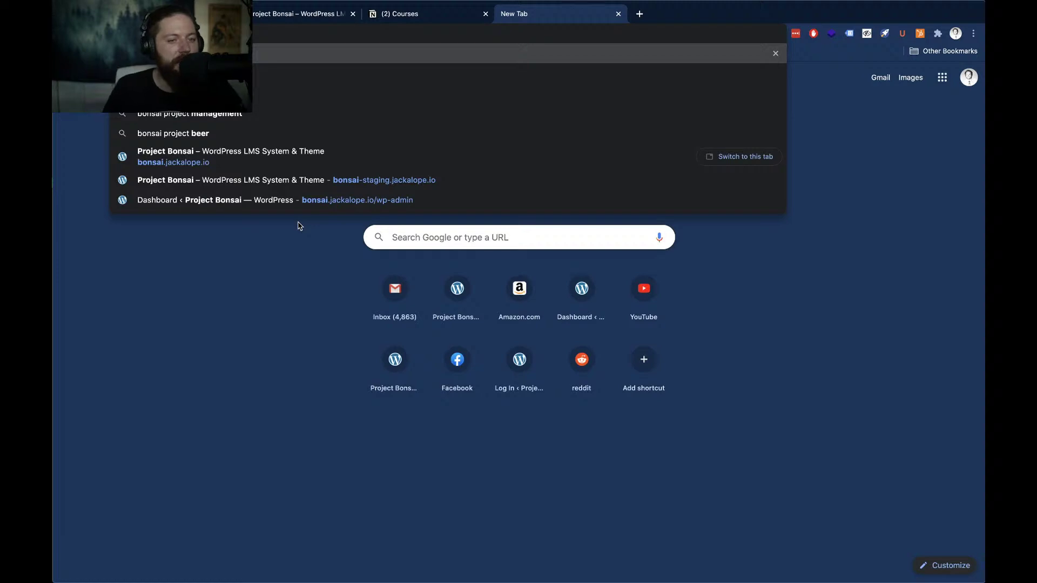
key("Return")
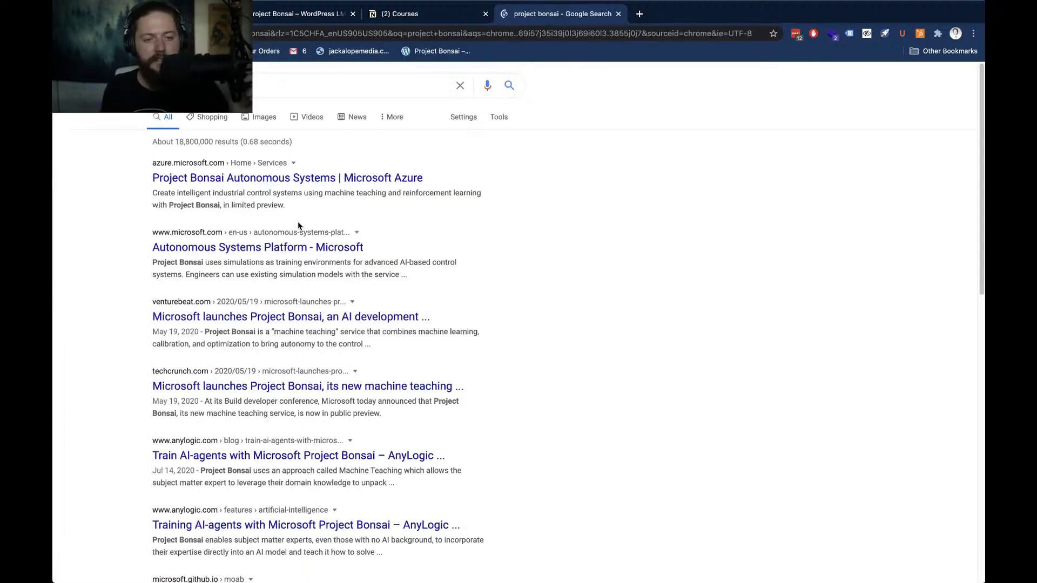
right_click(339, 181)
left_click(359, 185)
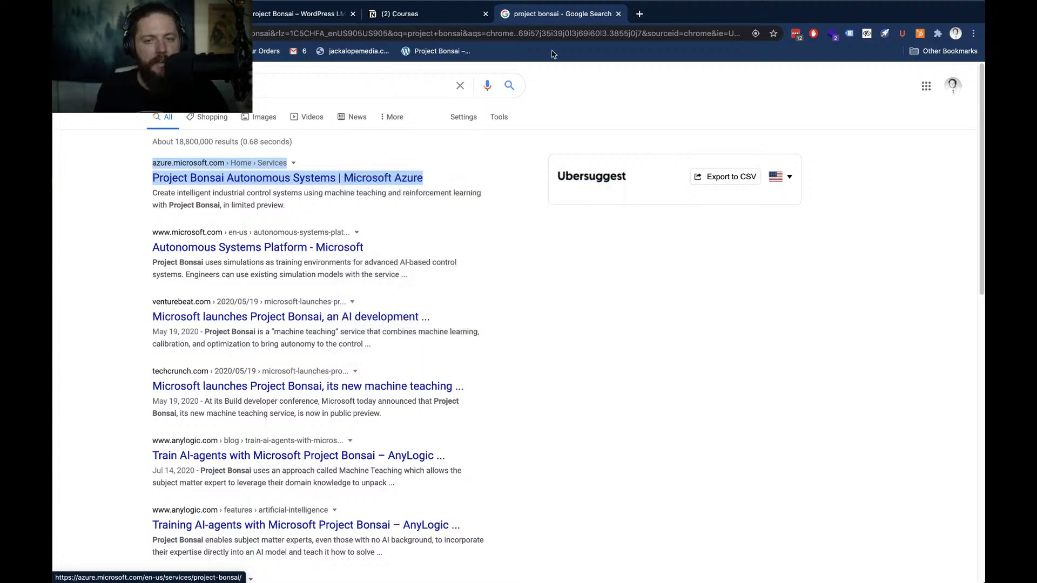
Browse the Azure Project Bonsai page, then close it and the search tab to return to Notion
left_click(686, 14)
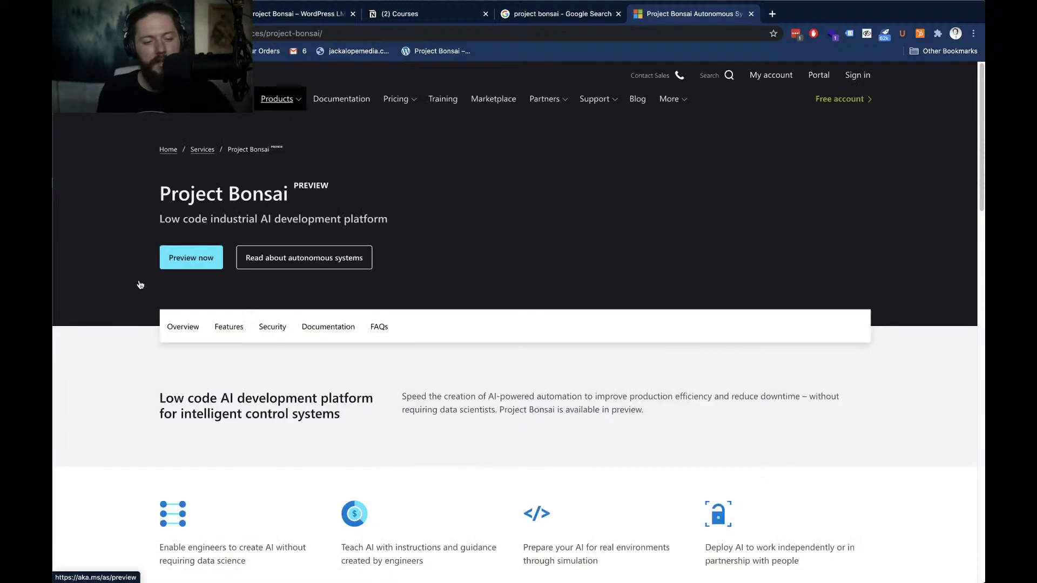
scroll(139, 285, "down", 1)
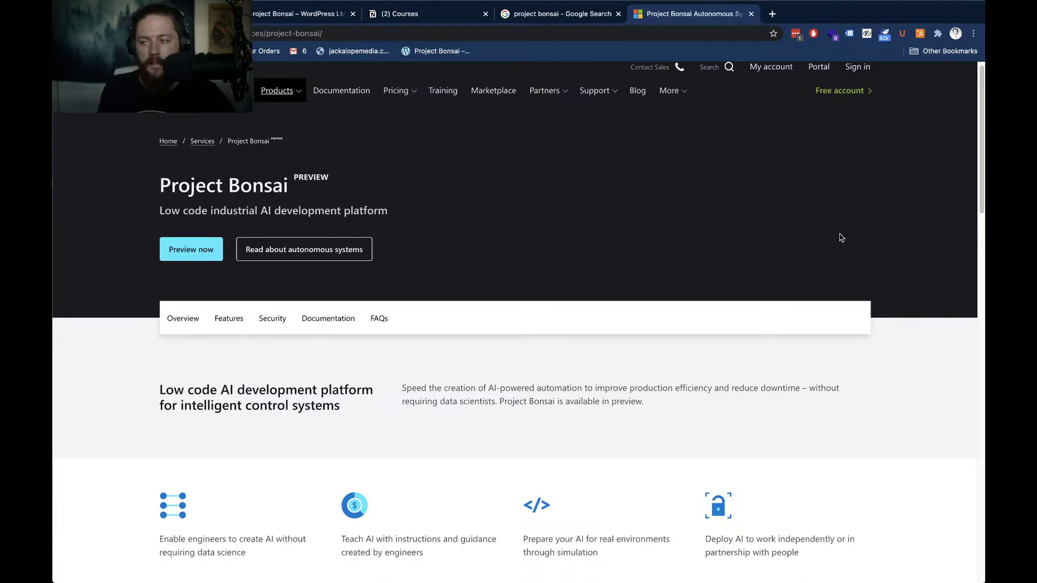
key("super+w")
left_click(114, 283)
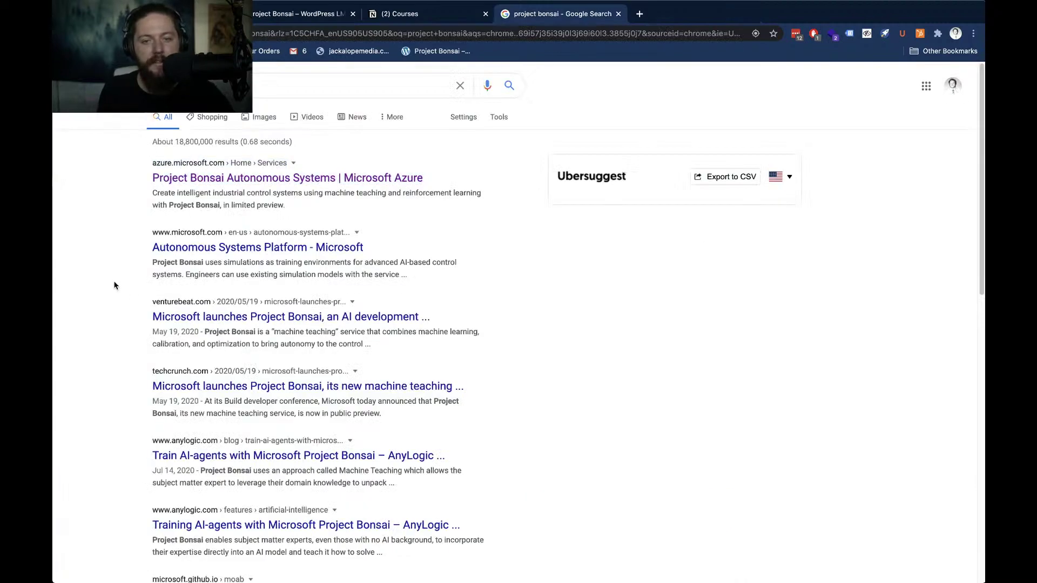
key("super+w")
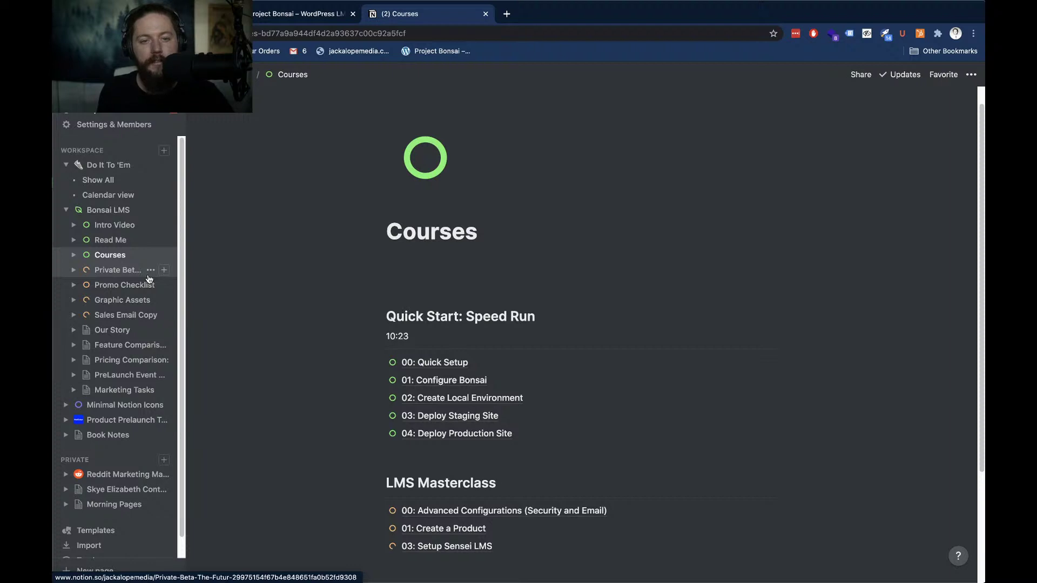
Switch from Notion's Courses page to the Project Bonsai – WordPress tab
key("ctrl+shift+Tab")
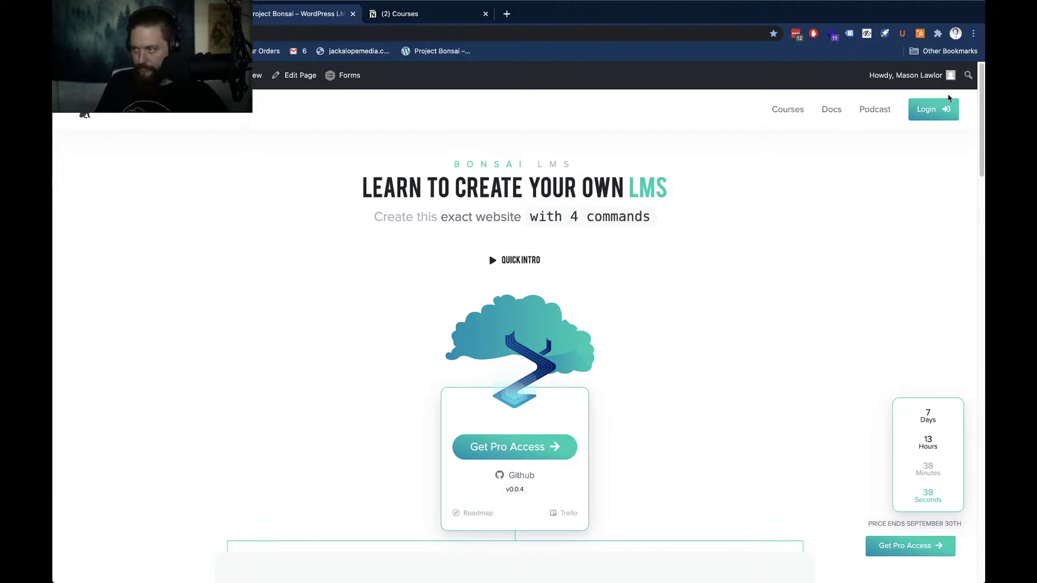
key("super+Tab")
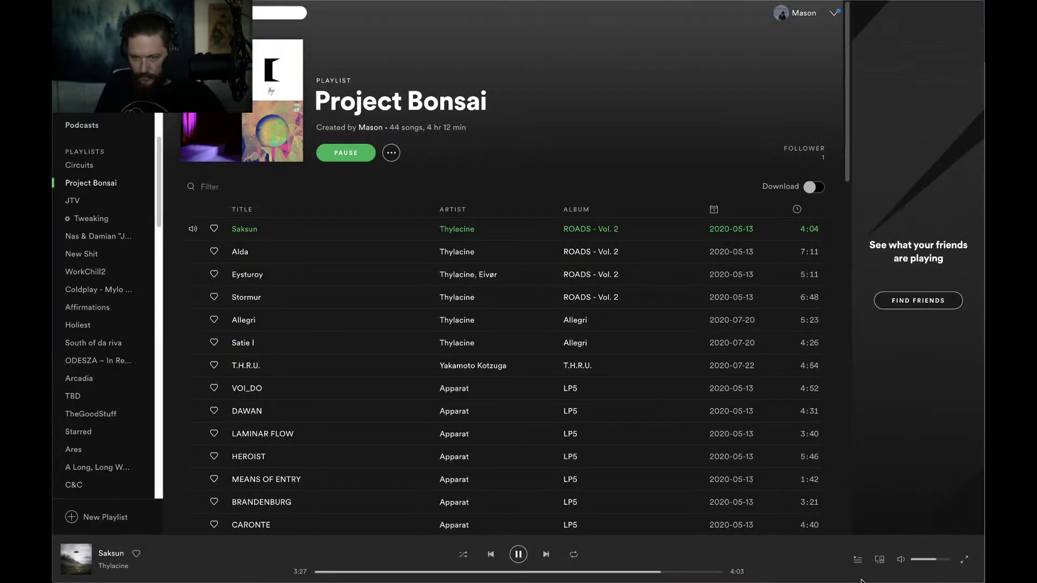
left_click_drag(935, 561, 928, 562)
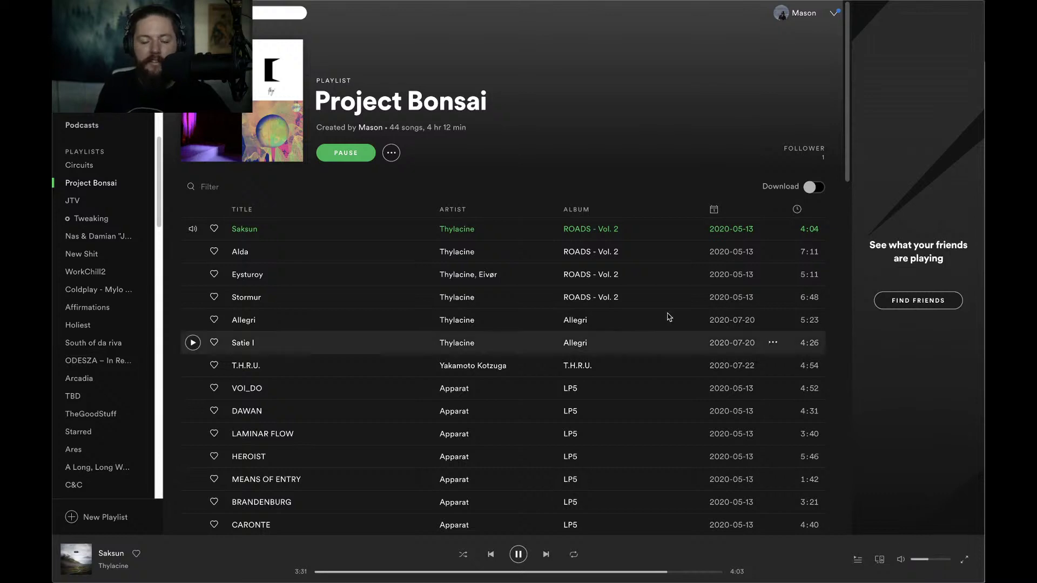
key("super+Tab")
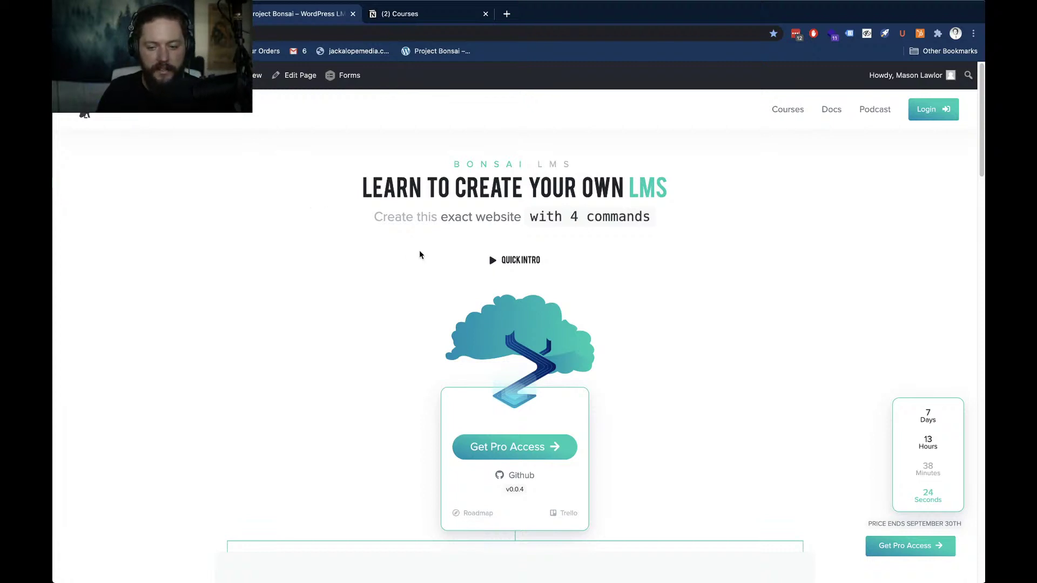
key("super+Tab")
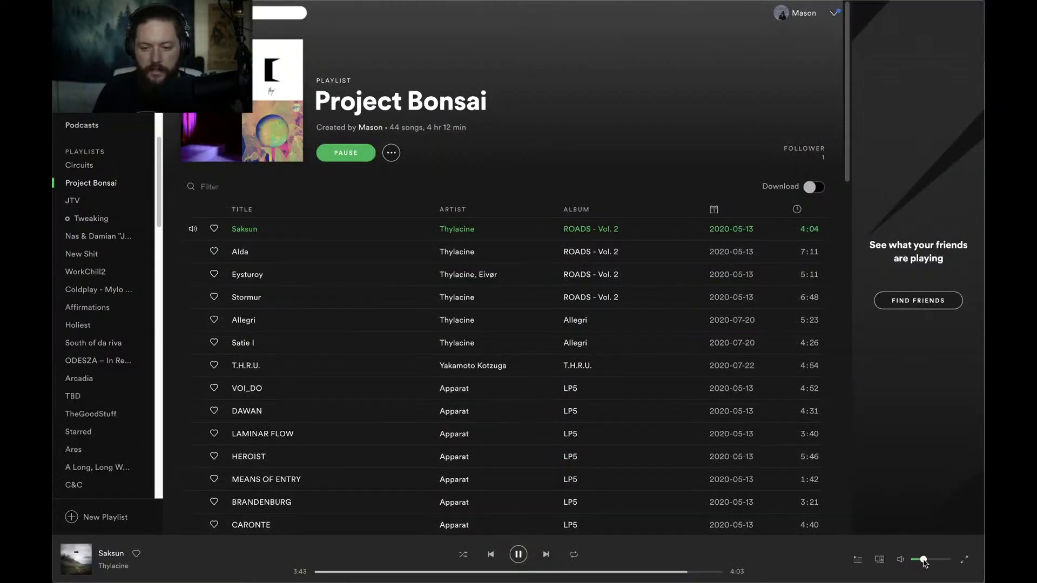
key("super+Tab")
scroll(333, 379, "down", 1)
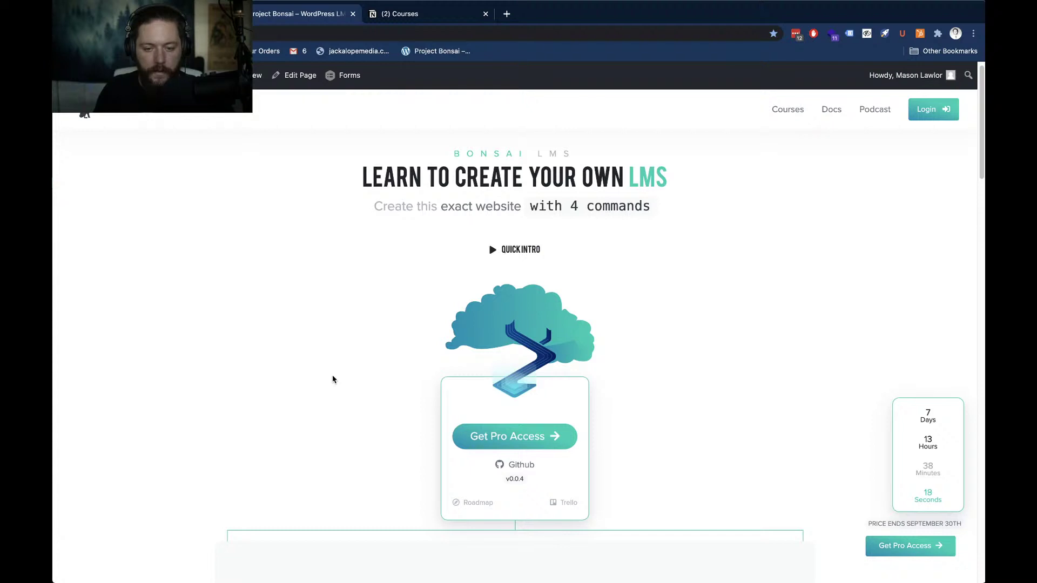
Open the landing page's Github link, the jackalopeio/Bonsai repository, in a new tab
scroll(334, 378, "down", 1)
scroll(337, 377, "up", 1)
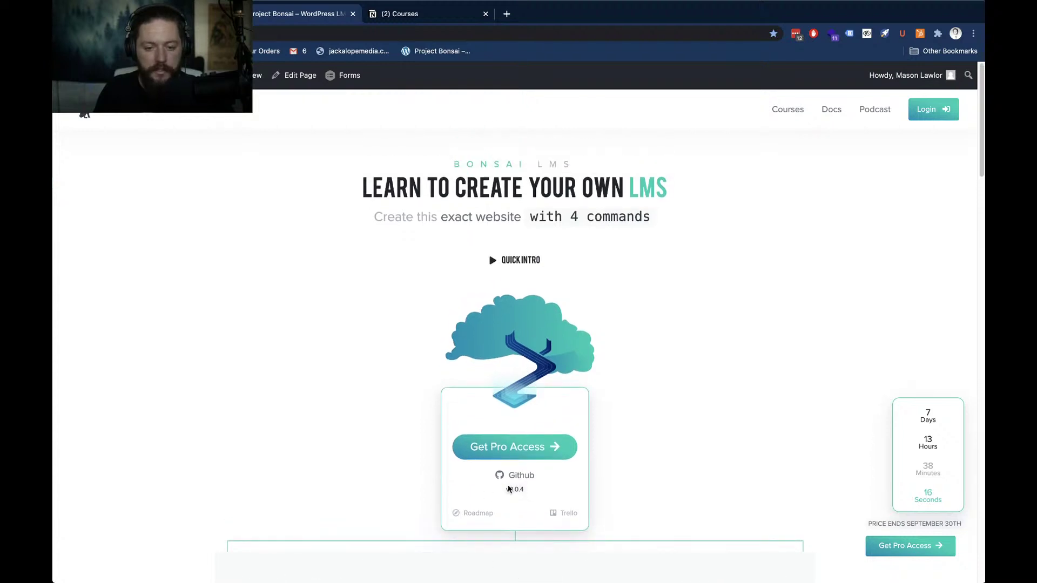
right_click(523, 482)
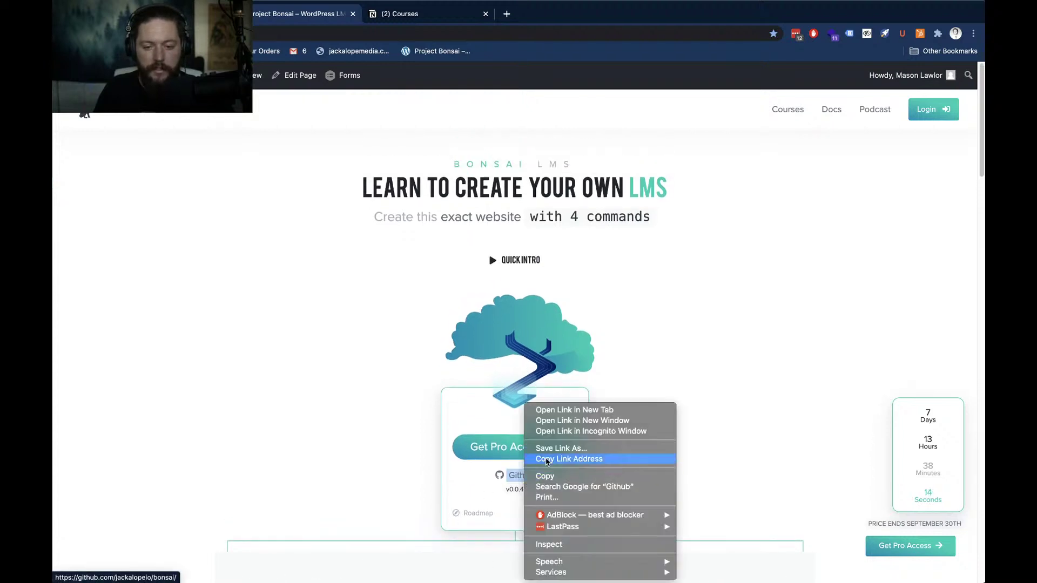
left_click(553, 410)
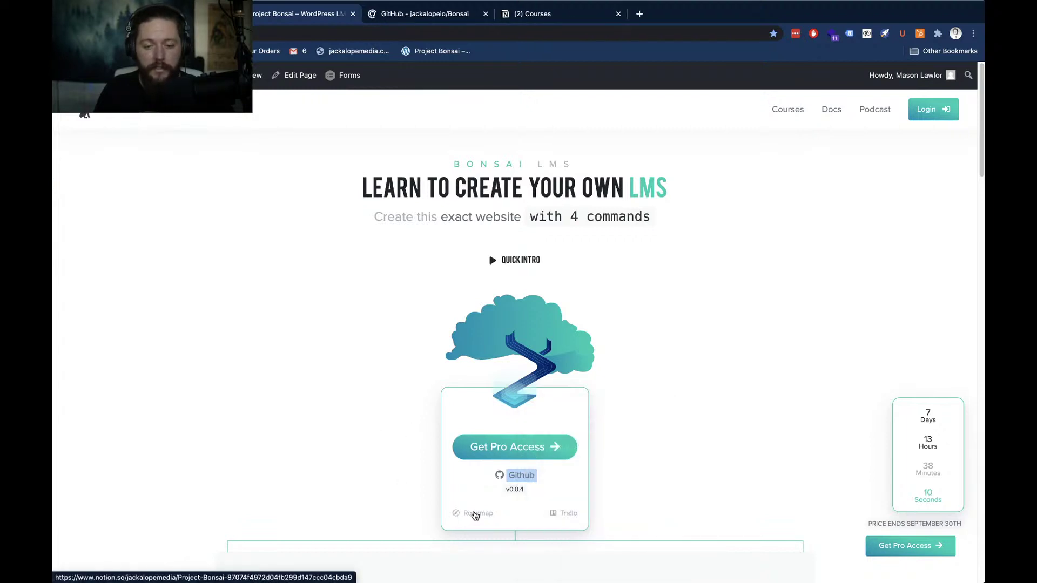
Bring up the Trello link's context menu to inspect its markup
right_click(568, 513)
left_click(609, 414)
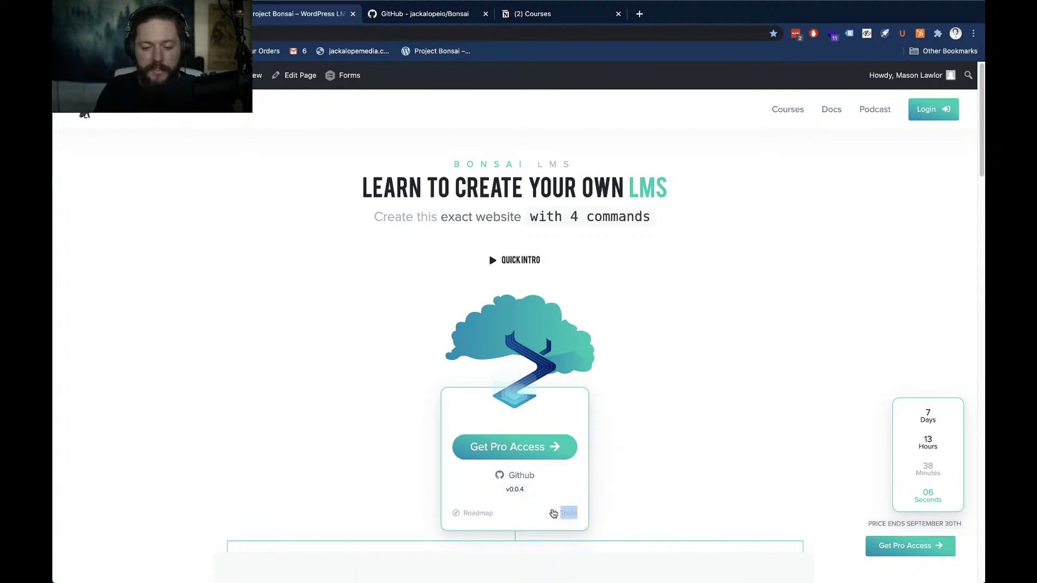
right_click(553, 517)
left_click(666, 404)
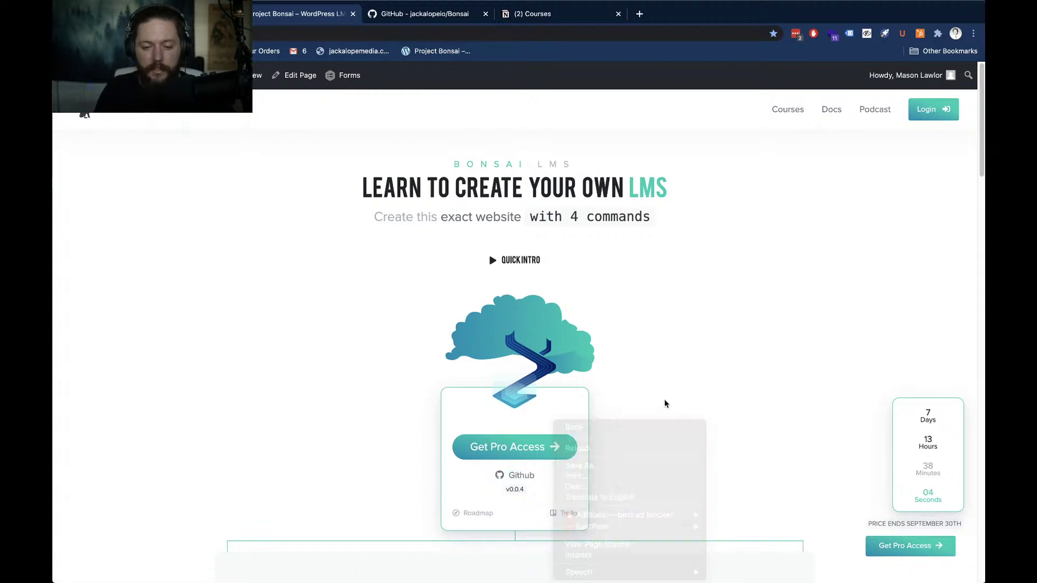
right_click(569, 515)
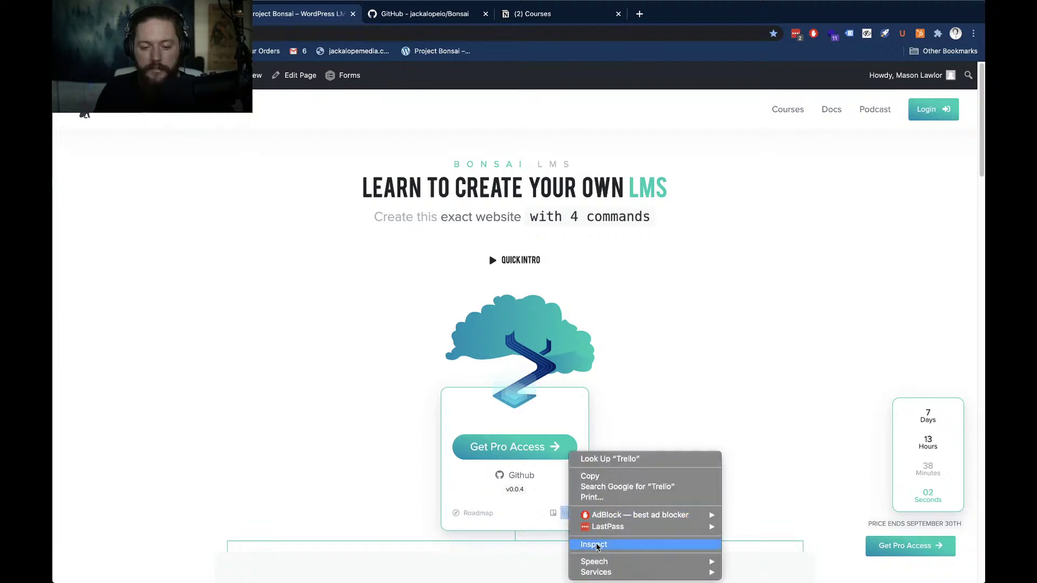
key("Escape")
key("super+Tab")
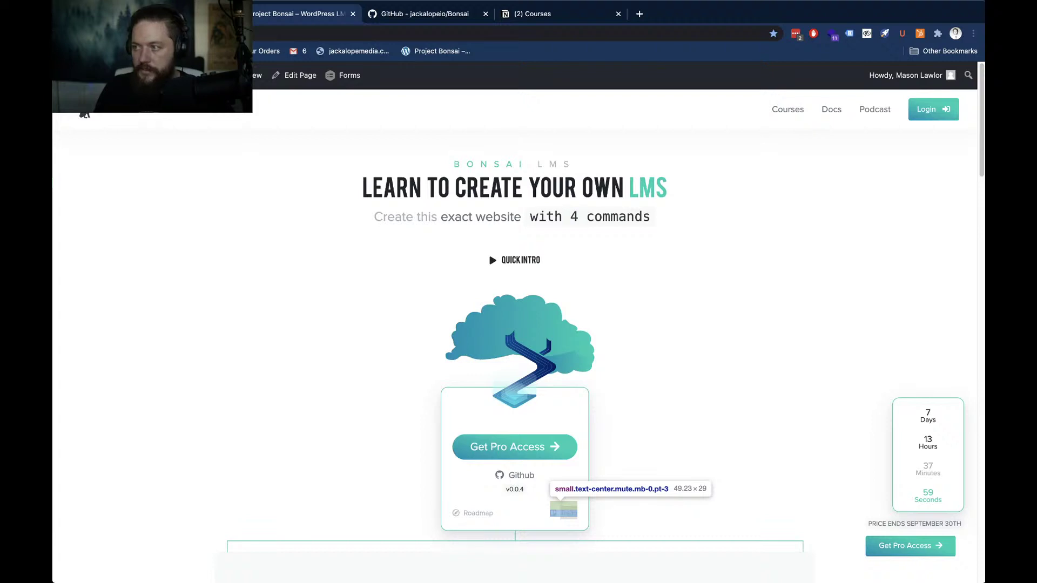
Reposition DevTools, expand the Trello <small> node and select its a.clickable anchor
left_click_drag(733, 212, 578, 100)
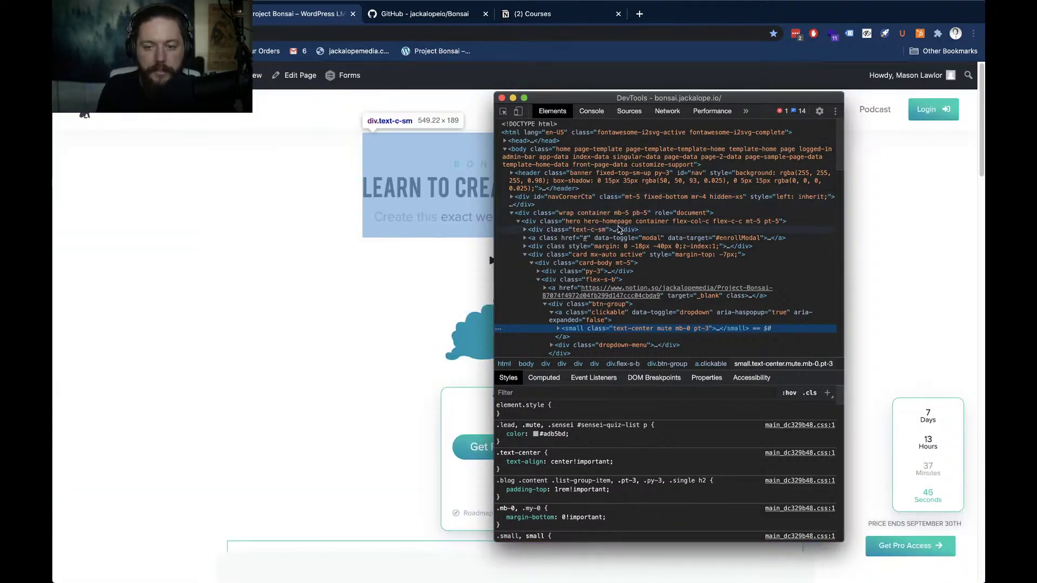
scroll(585, 248, "down", 4)
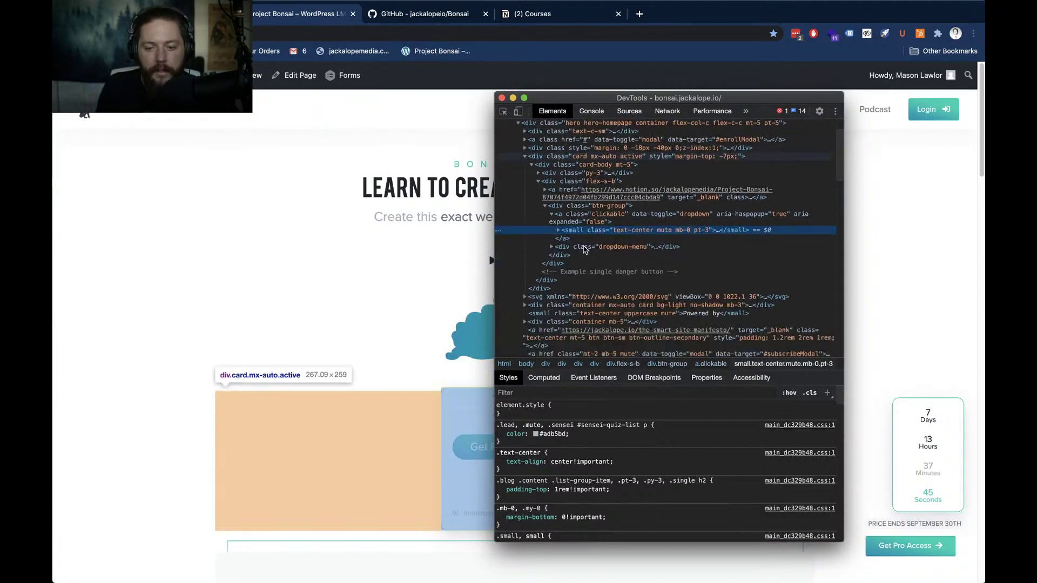
scroll(584, 248, "down", 1)
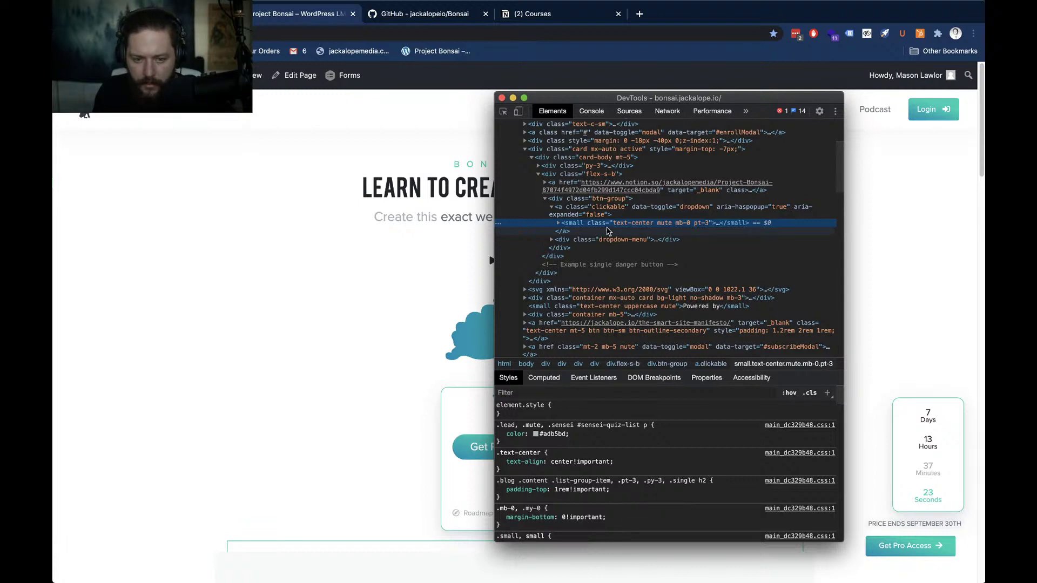
left_click_drag(611, 102, 219, 105)
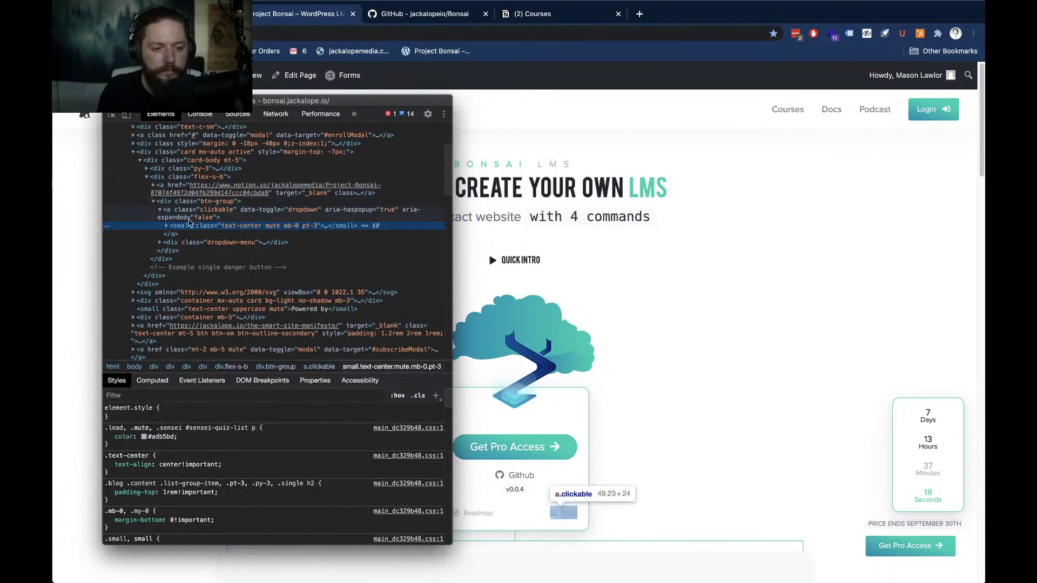
left_click(166, 226)
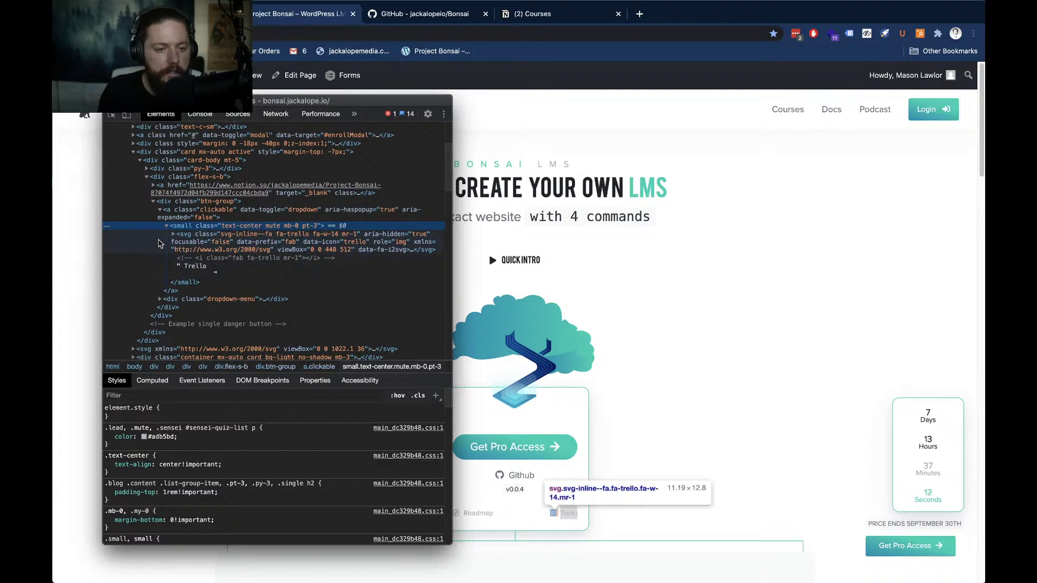
left_click(180, 215)
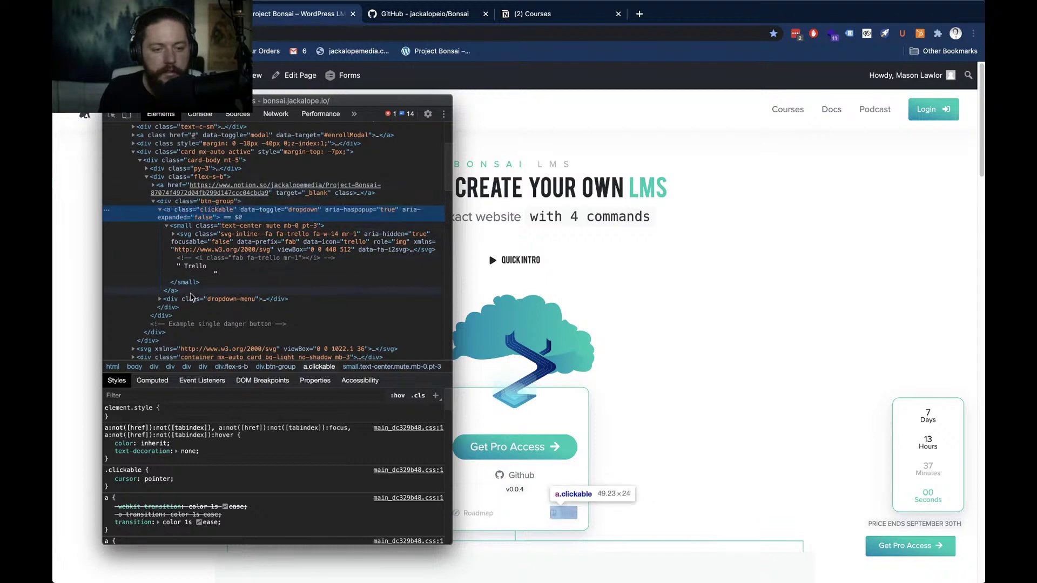
Search the markup for 'trello.com' and open the bonsai-speed-run board link
key("super+f")
type("t")
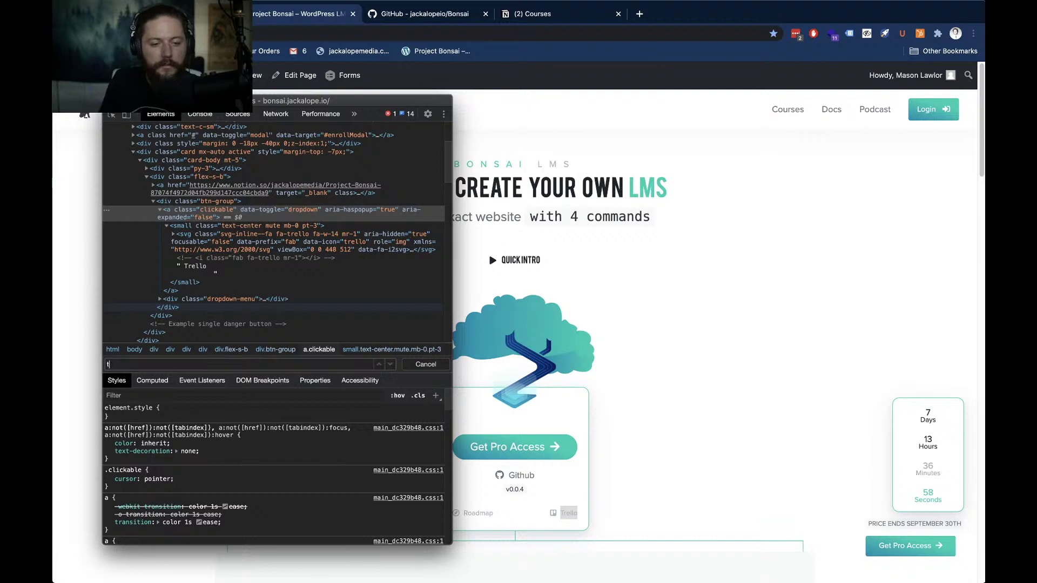
type("rello.com")
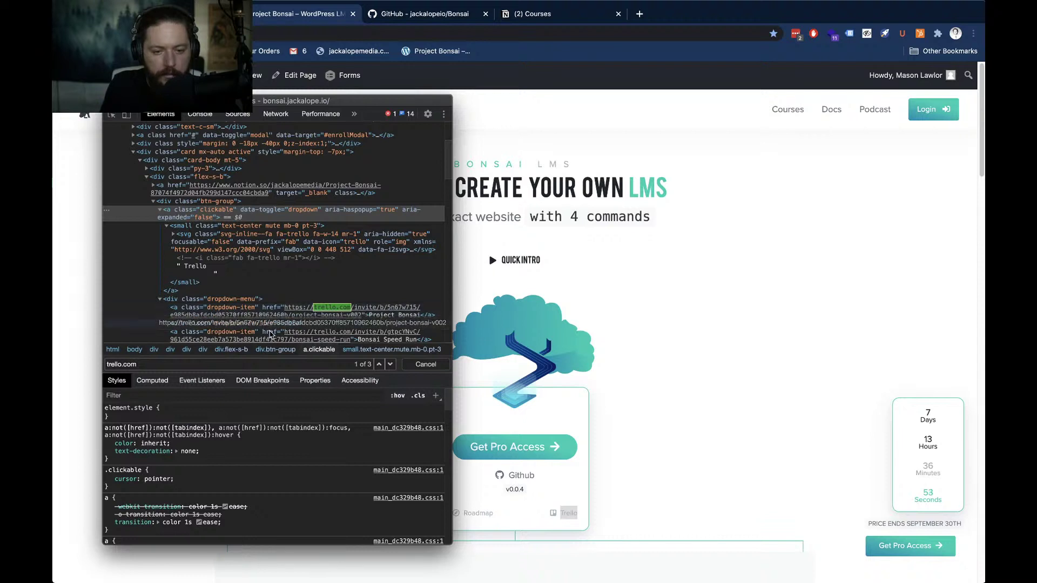
scroll(274, 310, "down", 2)
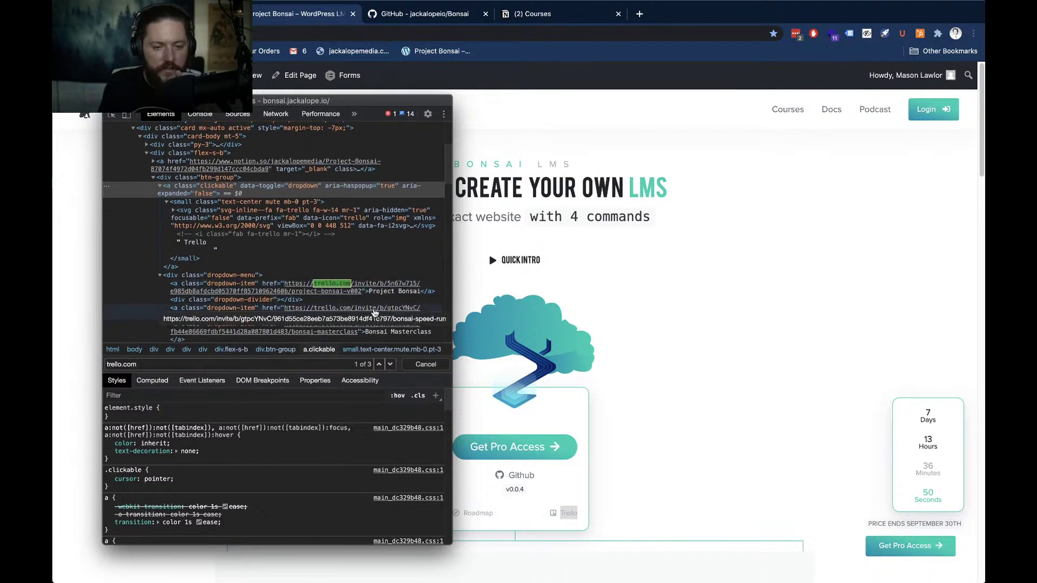
scroll(331, 290, "down", 1)
scroll(335, 289, "down", 1)
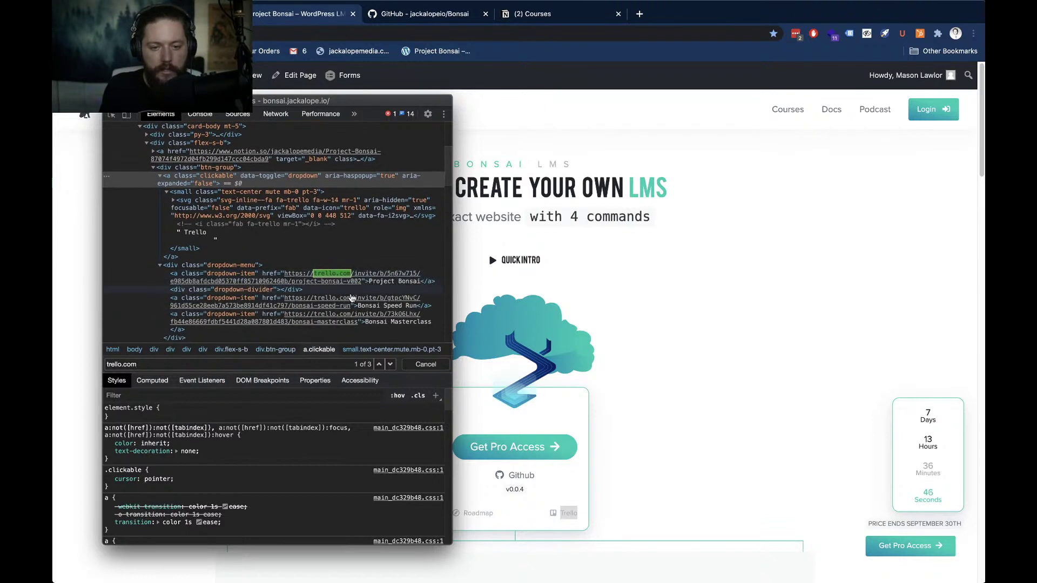
left_click(318, 282)
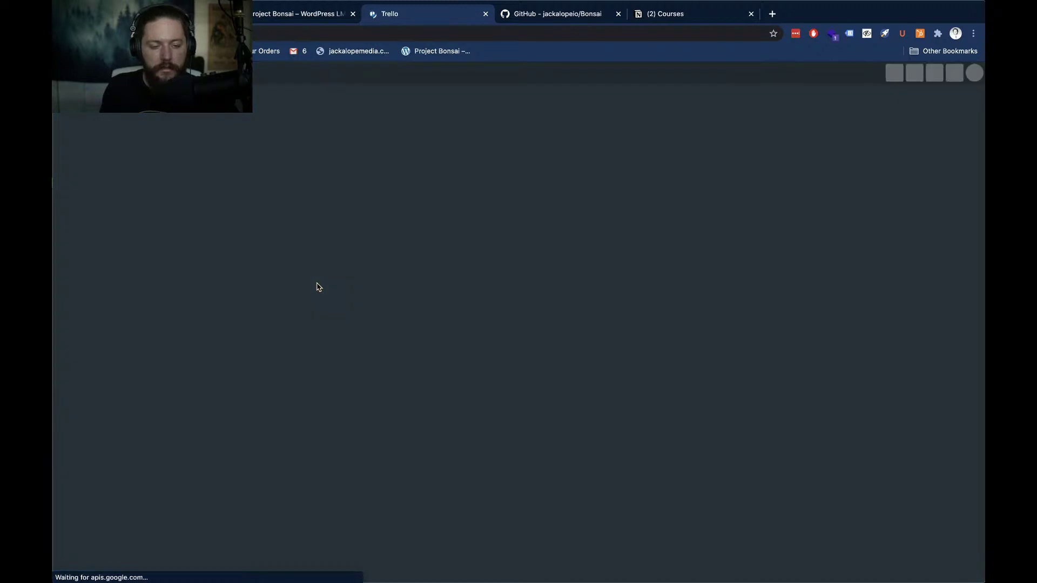
Reopen the Bonsai Speed Run invite, switch to its Trello tab and close the duplicate tab
key("super+grave")
left_click(317, 301)
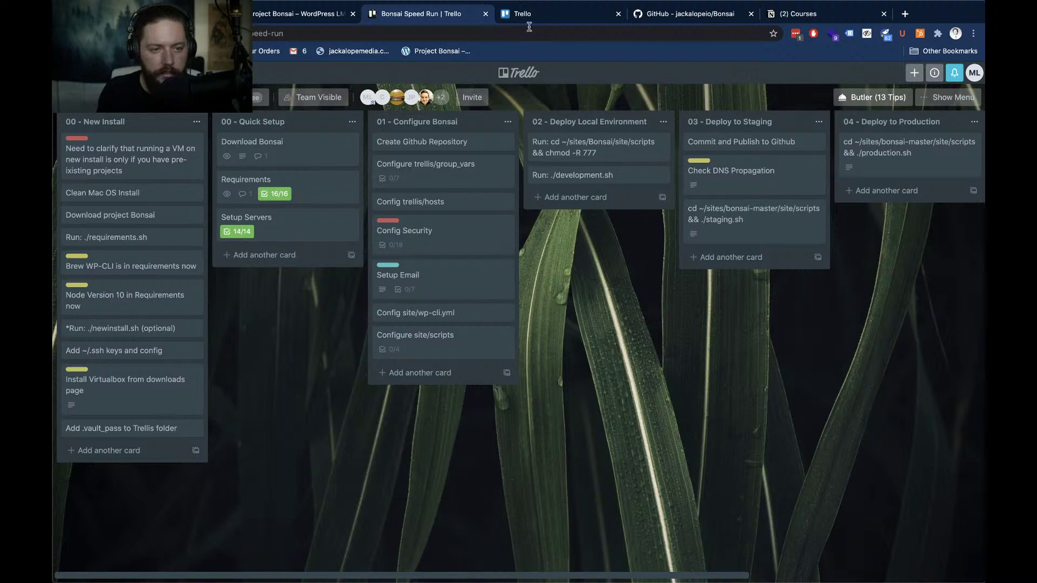
left_click(544, 16)
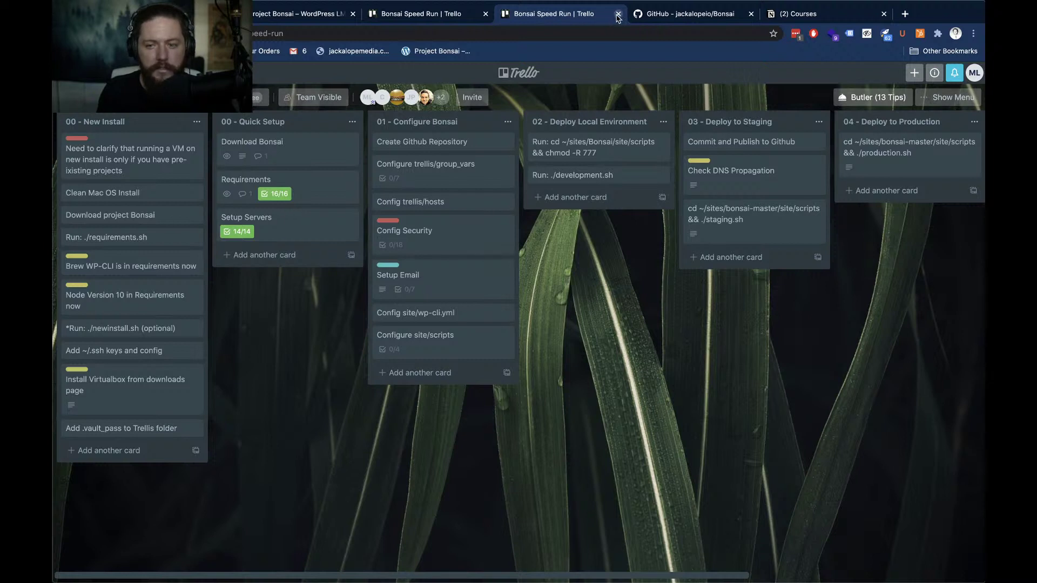
left_click(618, 16)
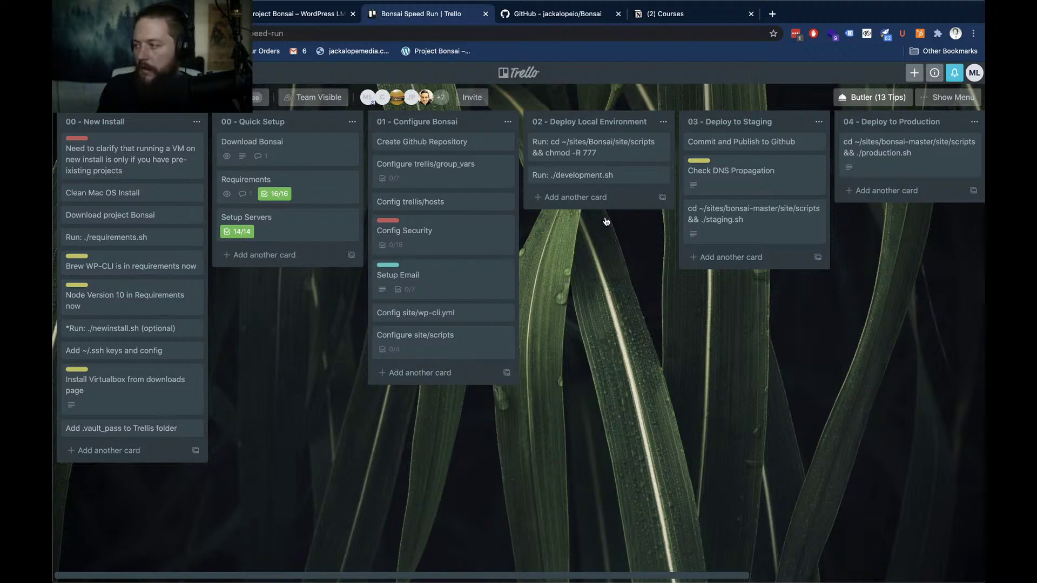
Bring the Bonsai LMS Notion page forward and raise the system volume
key("super+Tab")
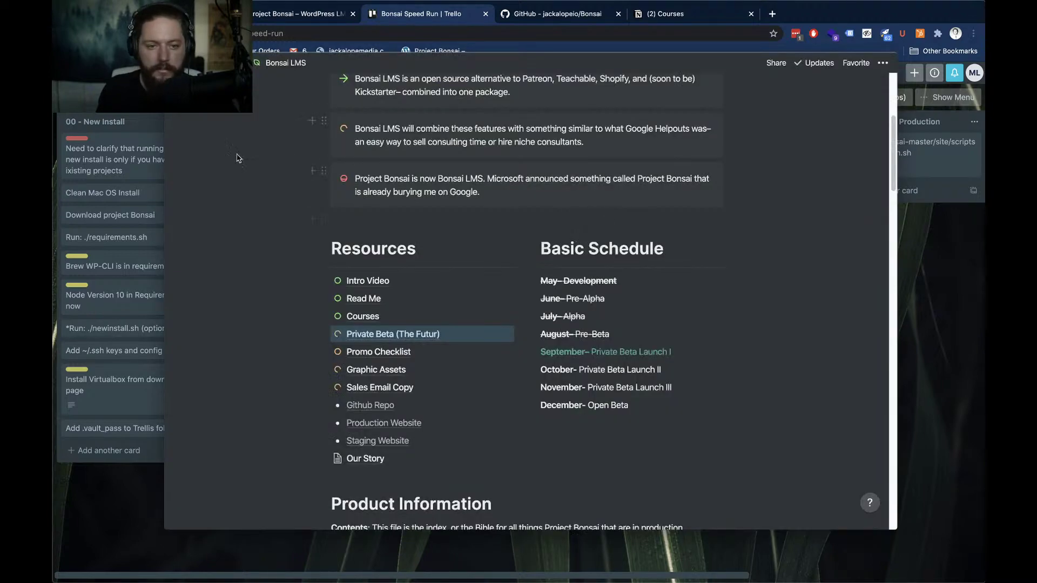
scroll(263, 154, "down", 1)
scroll(263, 155, "up", 1)
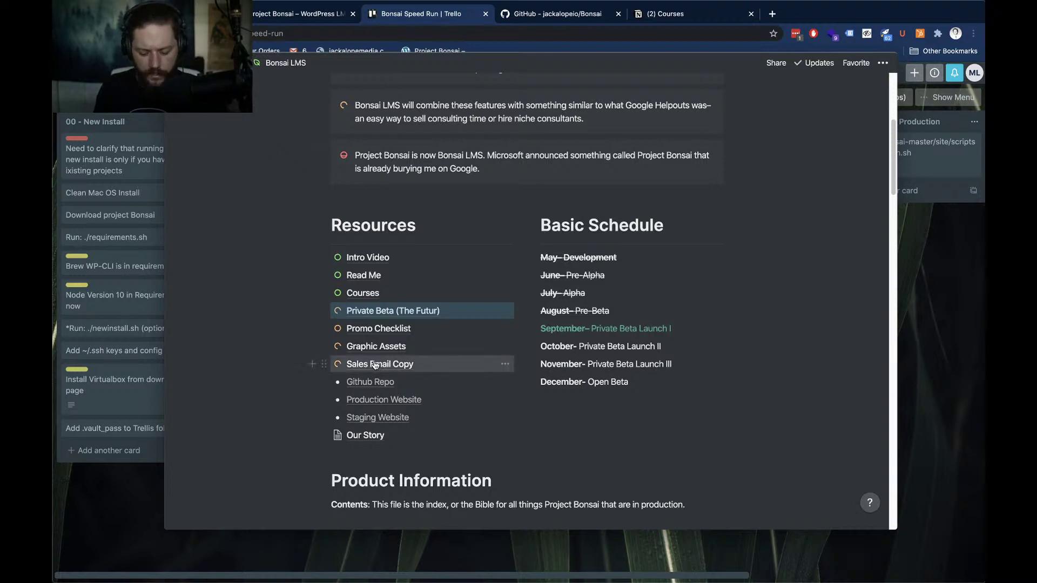
key("XF86AudioRaiseVolume")
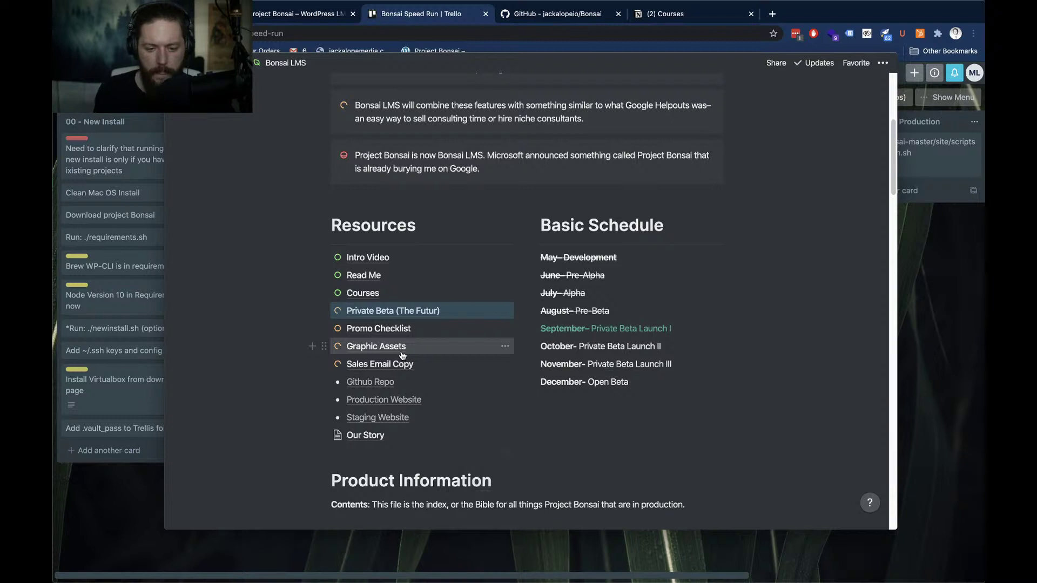
scroll(402, 355, "down", 1)
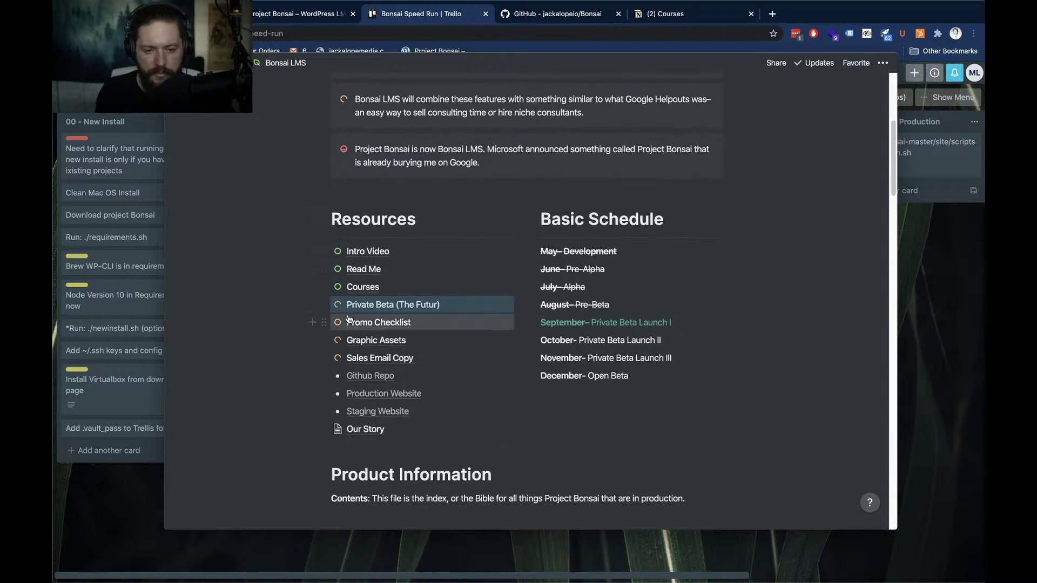
Add an empty block below Our Story in Resources and type /pa for a Page
left_click(395, 443)
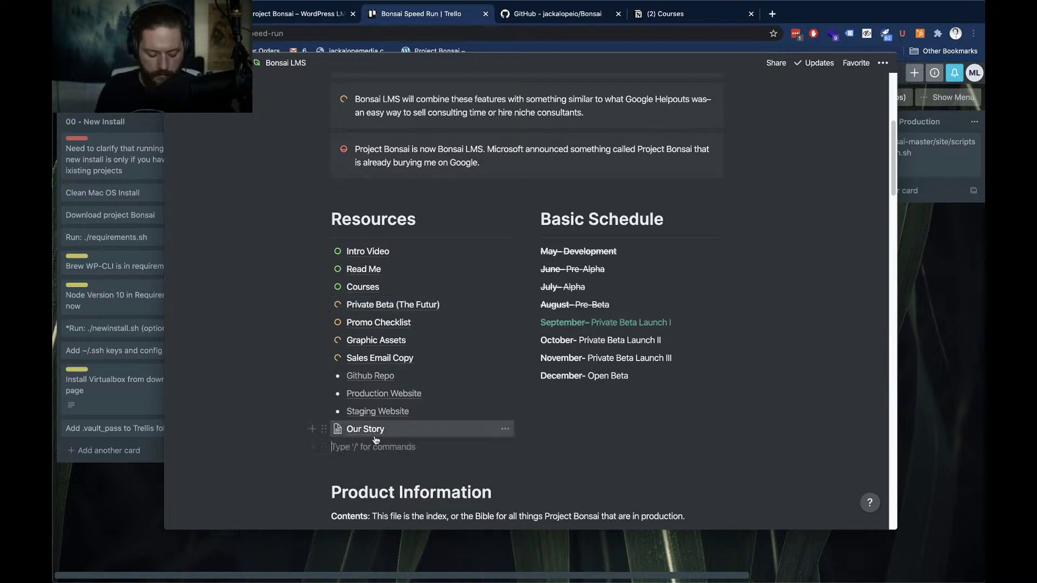
type("Issues")
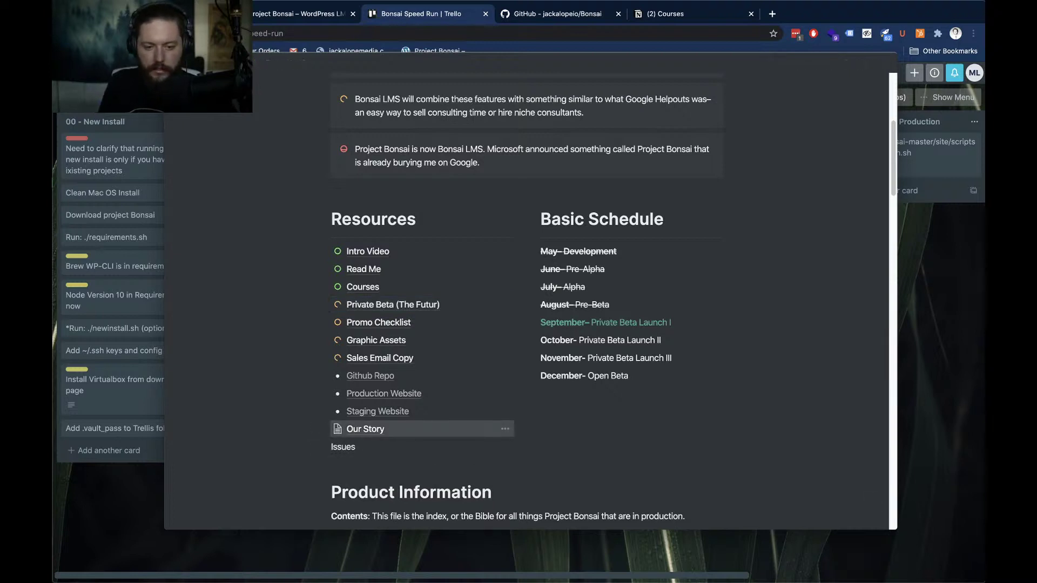
key("shift+Home")
key("BackSpace")
type("/")
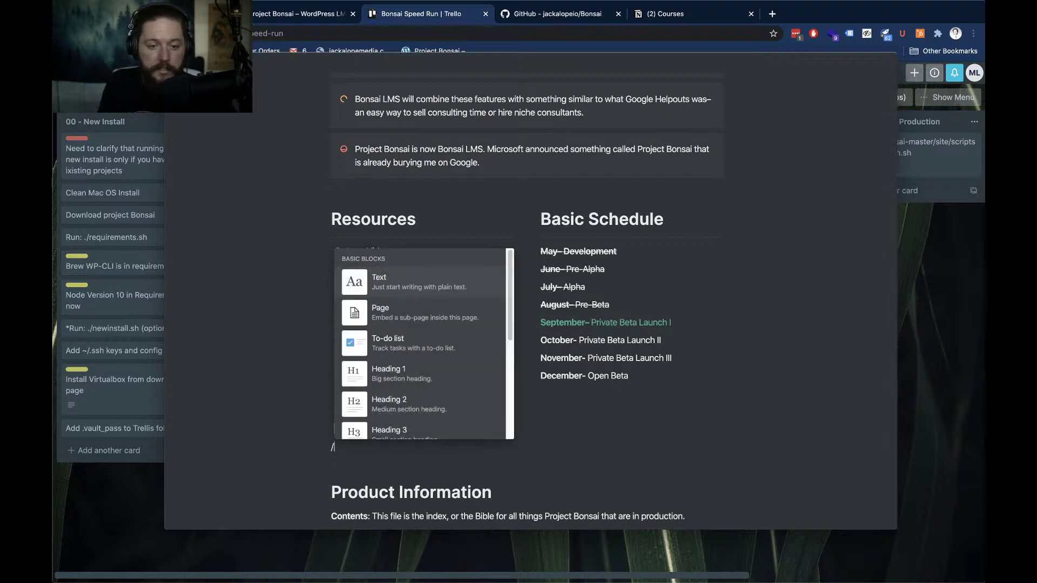
type("pa")
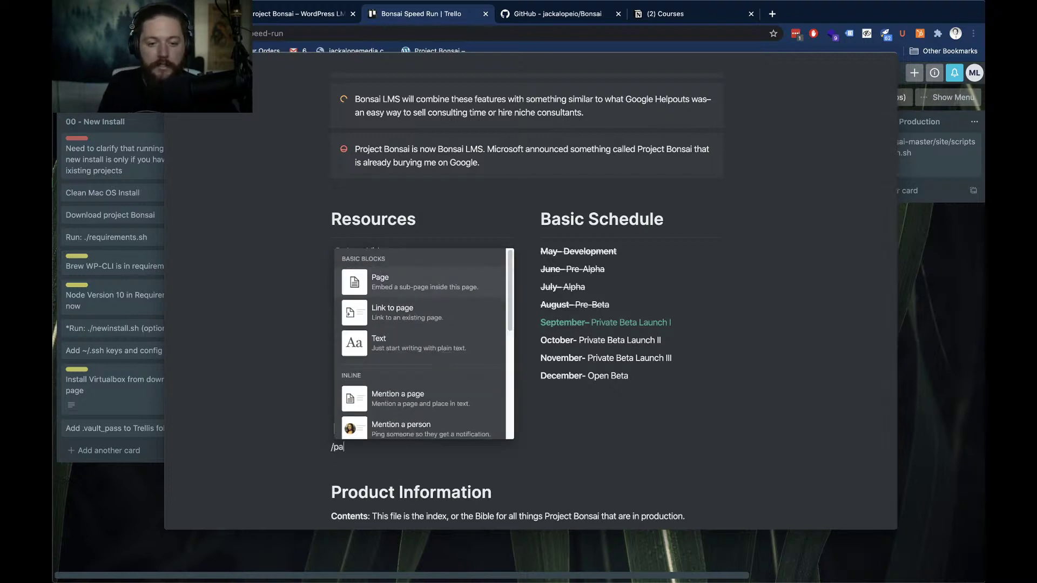
Insert a sub-page named Issues and start it as an empty page
key("Return")
type("Issues")
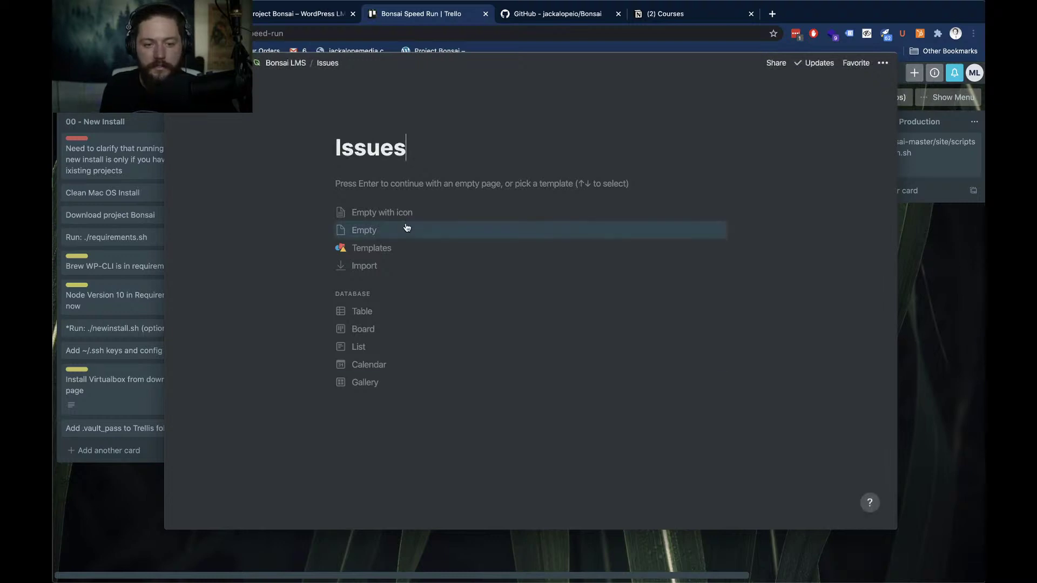
left_click(419, 185)
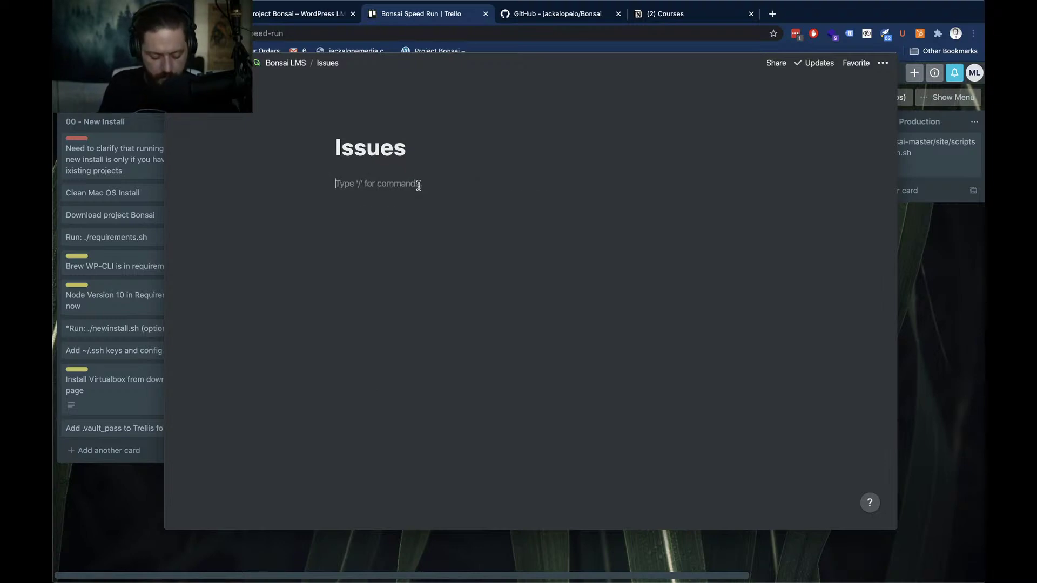
Add to-dos 'Trello button not working' and 'Two Trello links are the same'
type("/to")
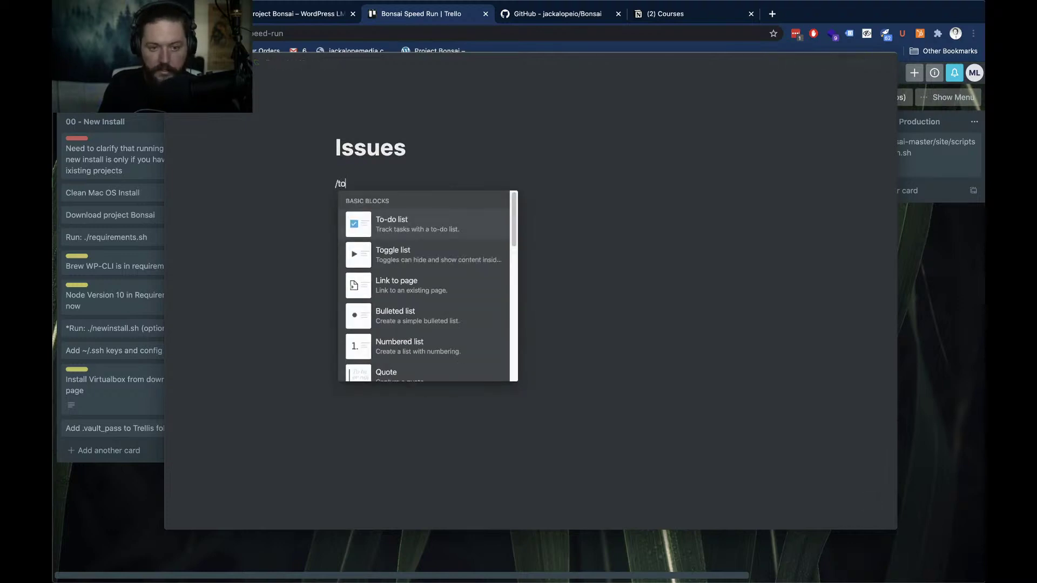
key("Return")
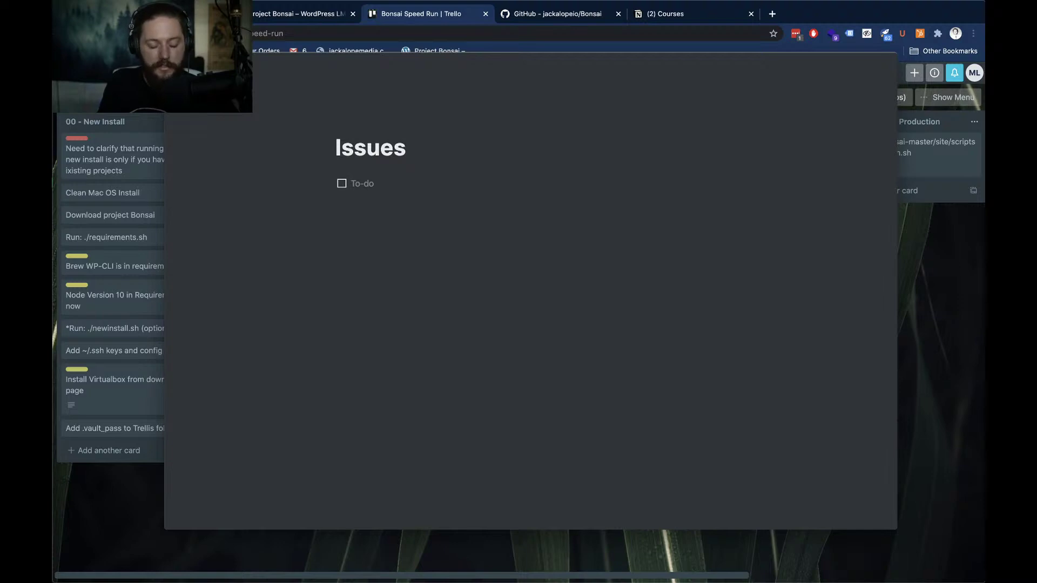
type("Trello but")
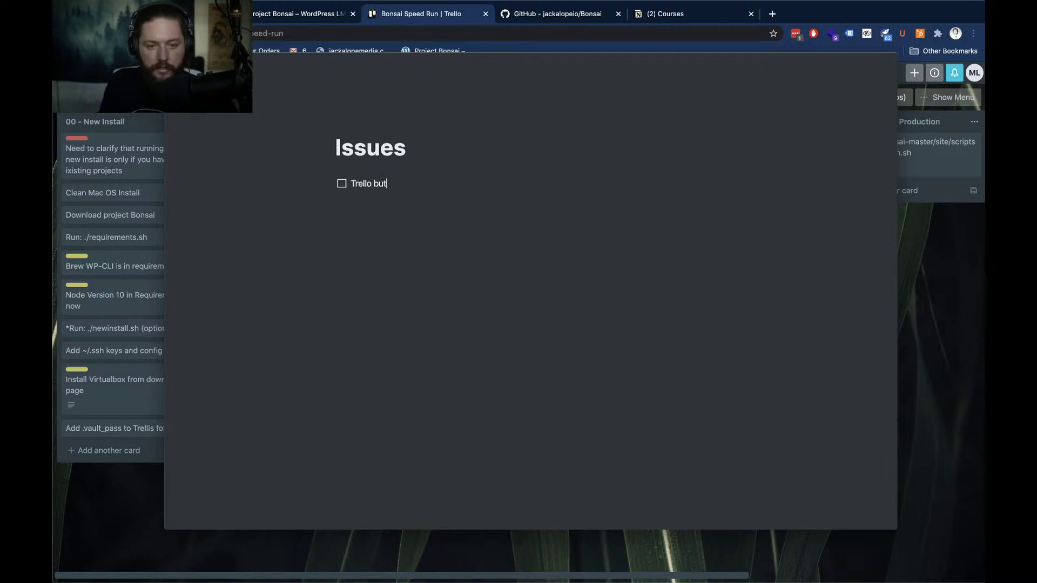
type("ton not working")
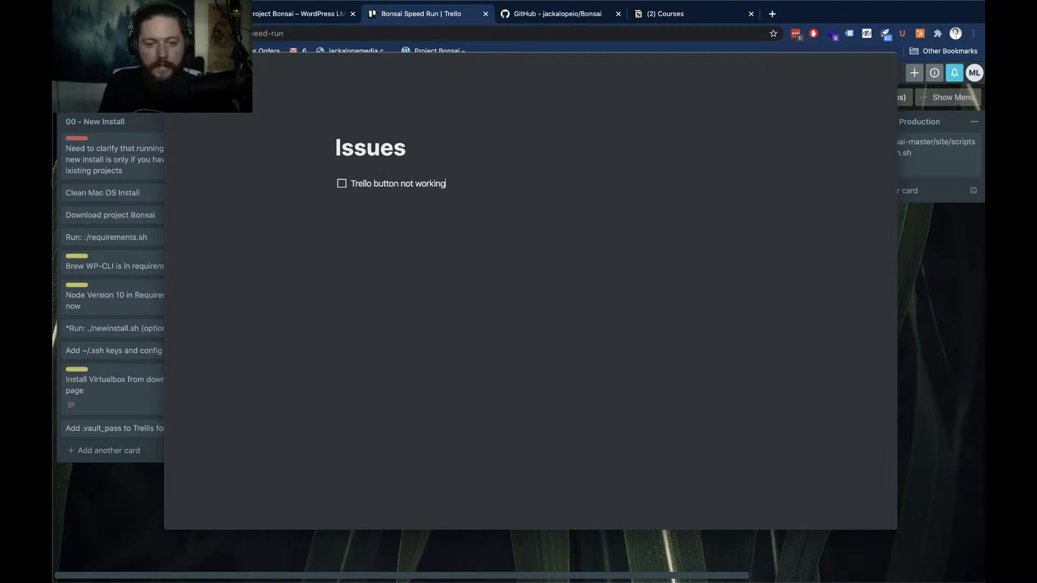
key("Return")
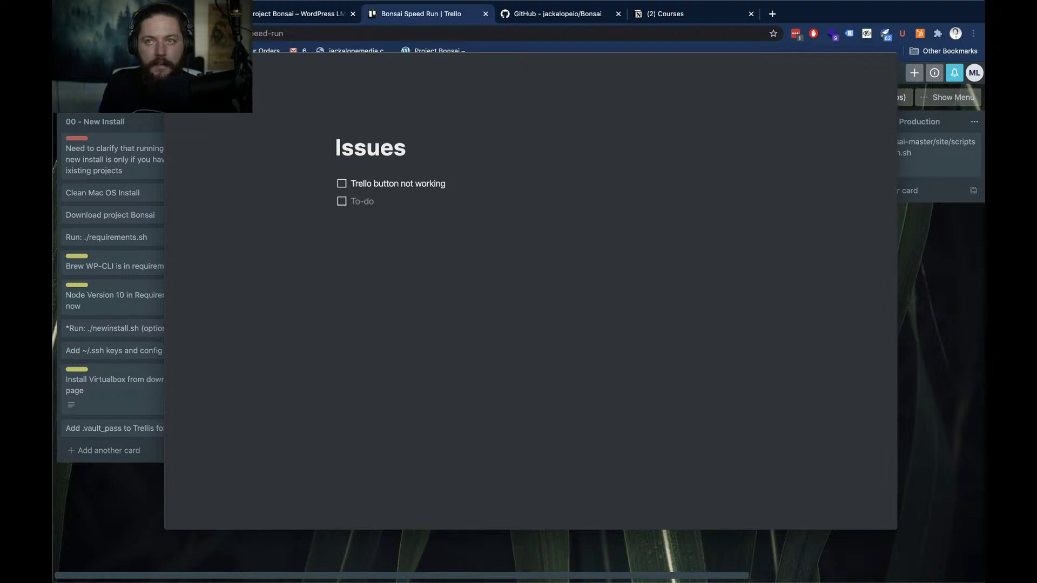
type("Two T")
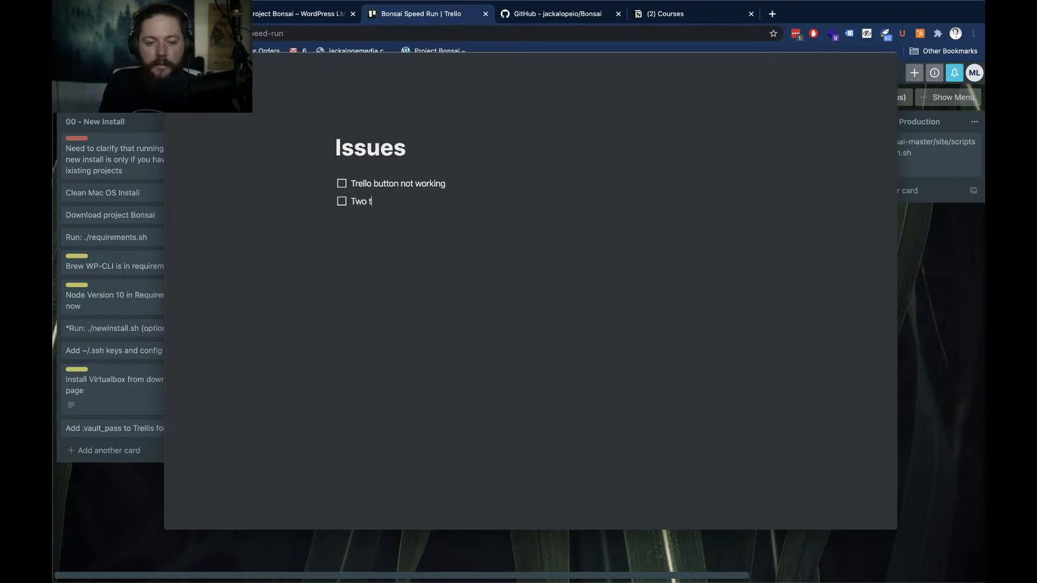
type("rello ")
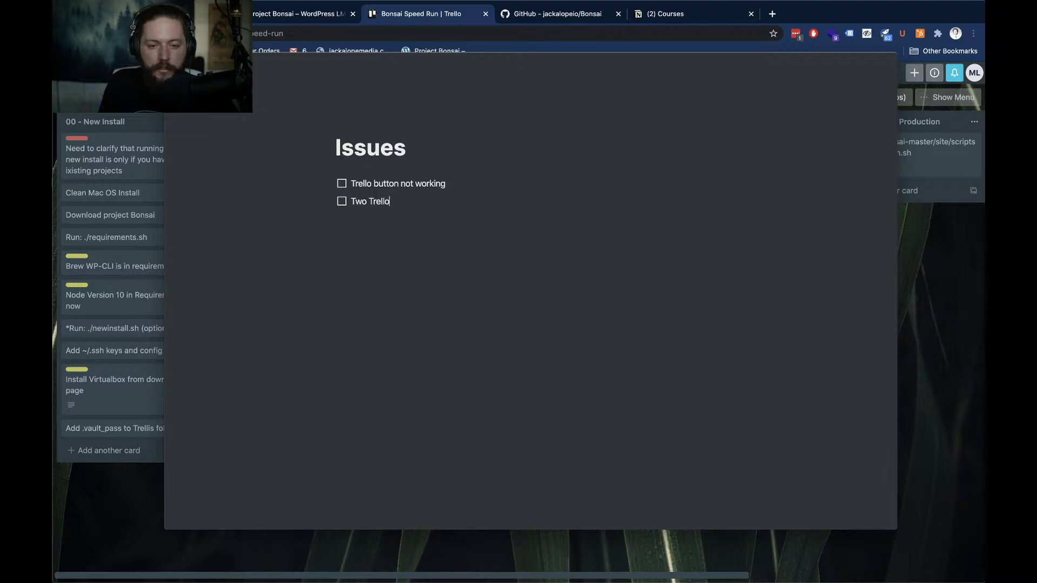
type("links are th")
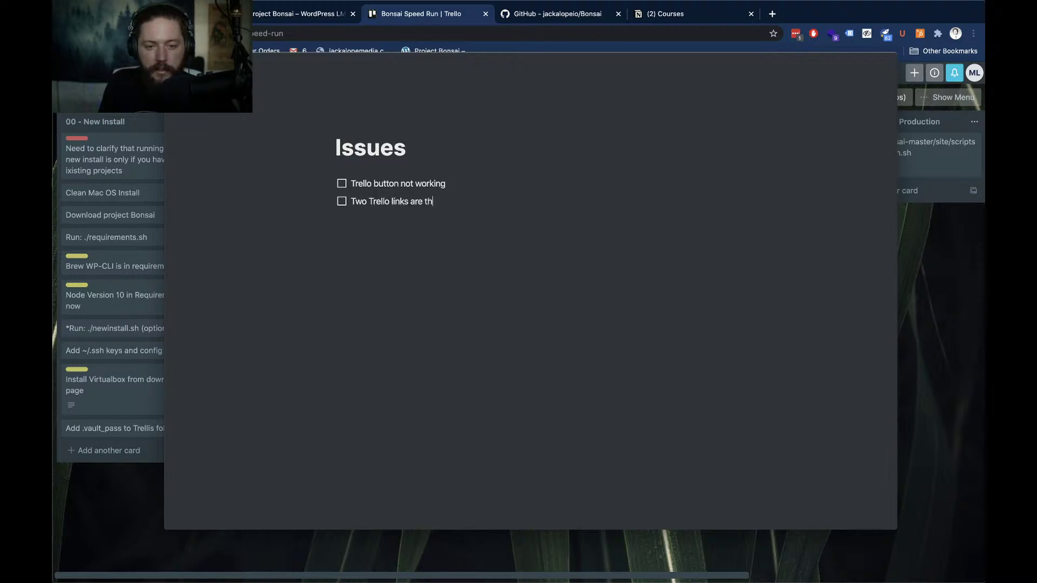
type("e same")
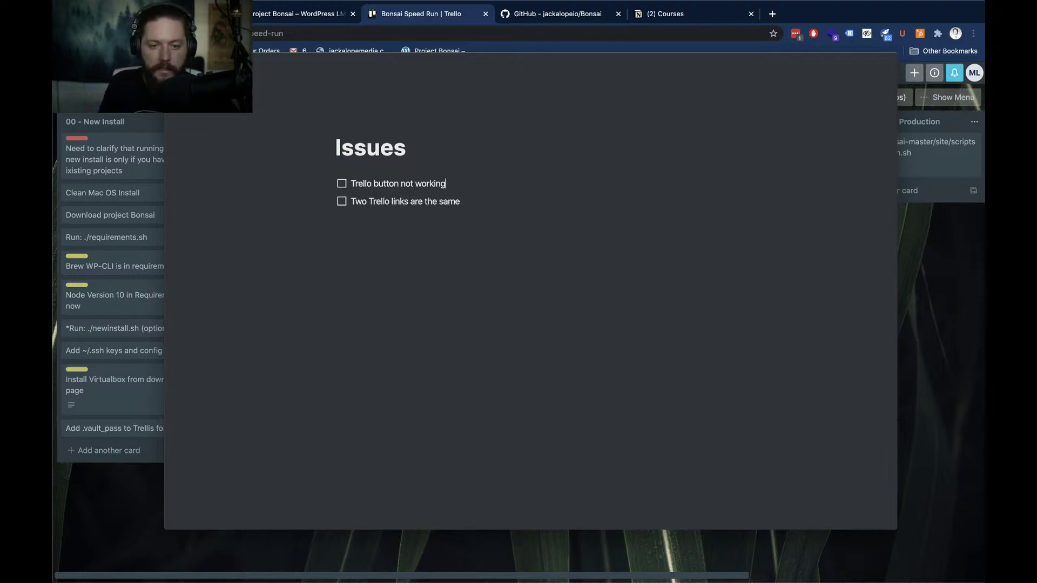
Insert a 'Hero' to-do above the existing to-do items
key("super+a")
key("Left")
key("Return")
key("Up")
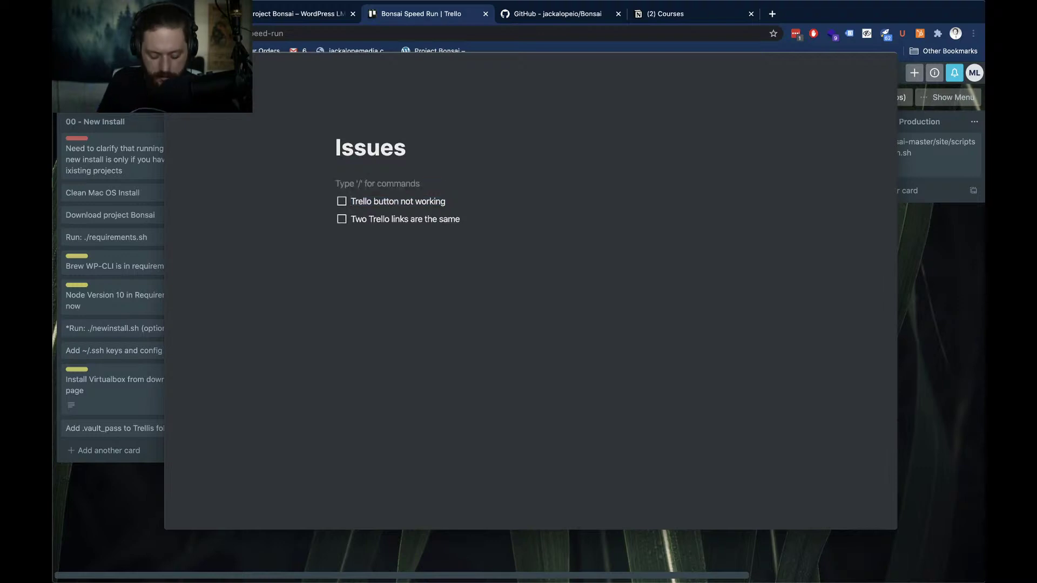
type("/to")
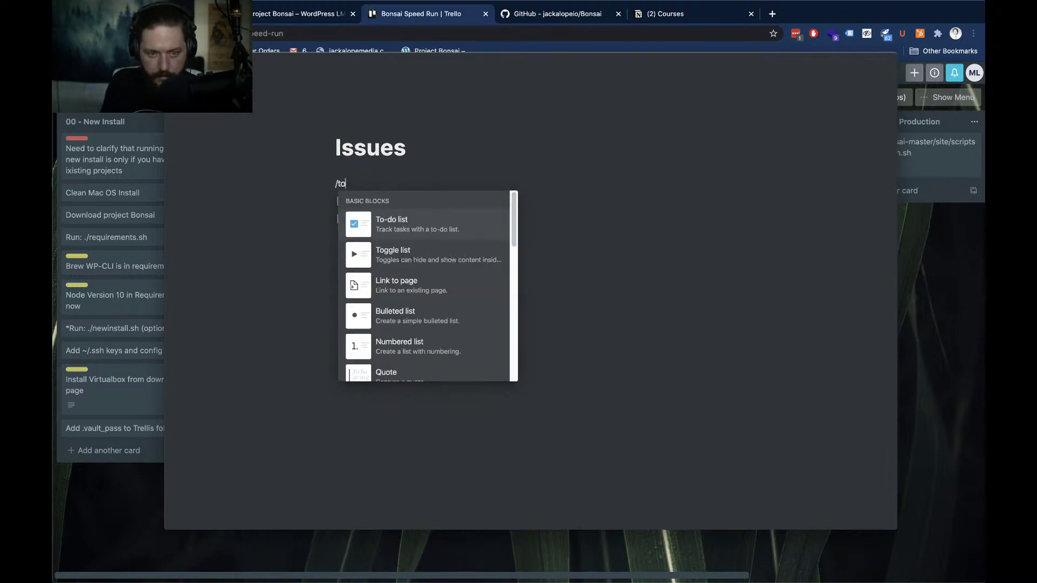
key("Return")
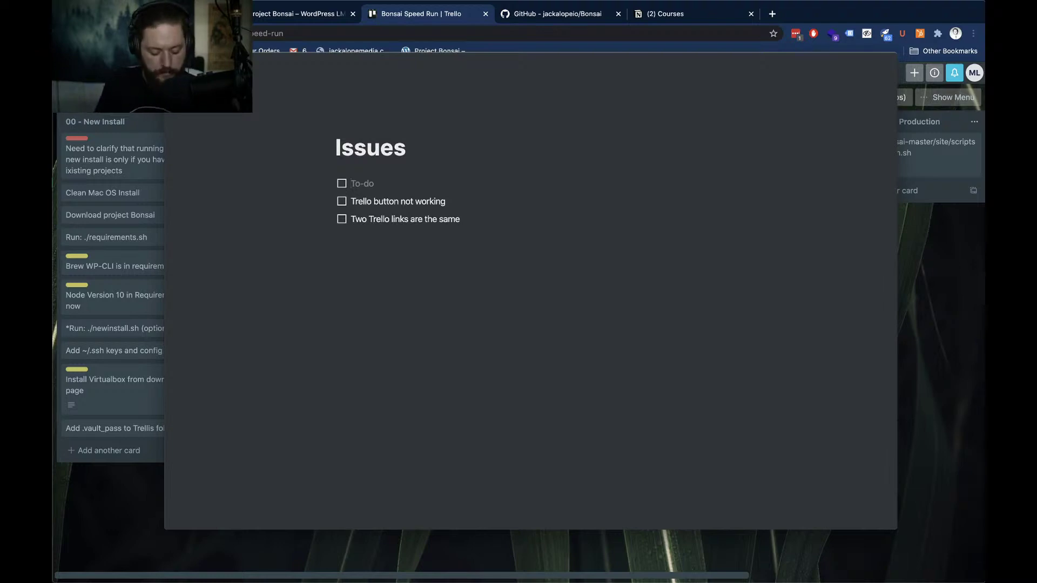
type("Hero")
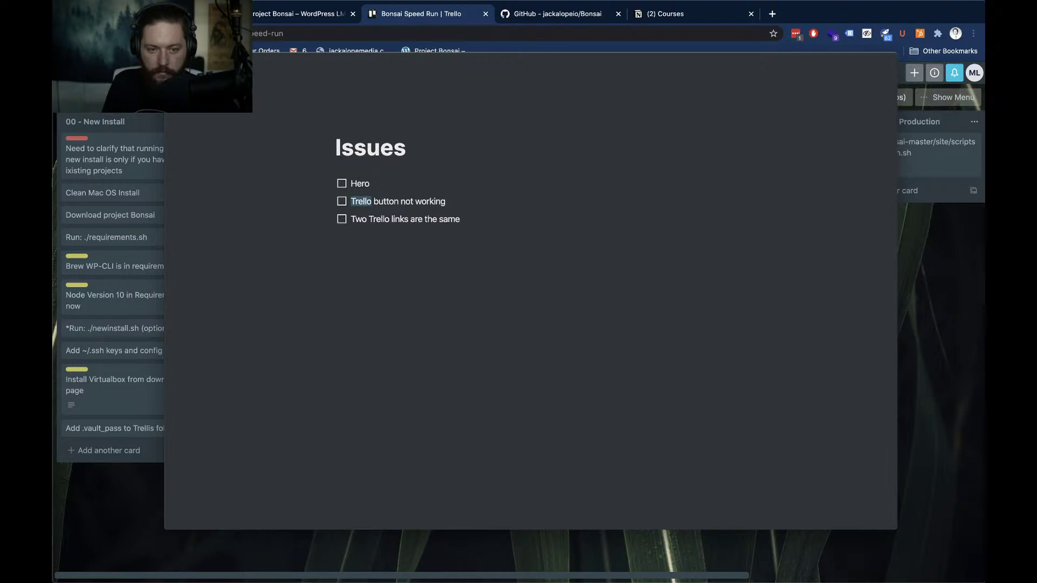
Nest 'Trello button not working' and 'Two Trello links are the same' under Hero, clearing the trailing empty line
key("Tab")
key("Down")
key("Tab")
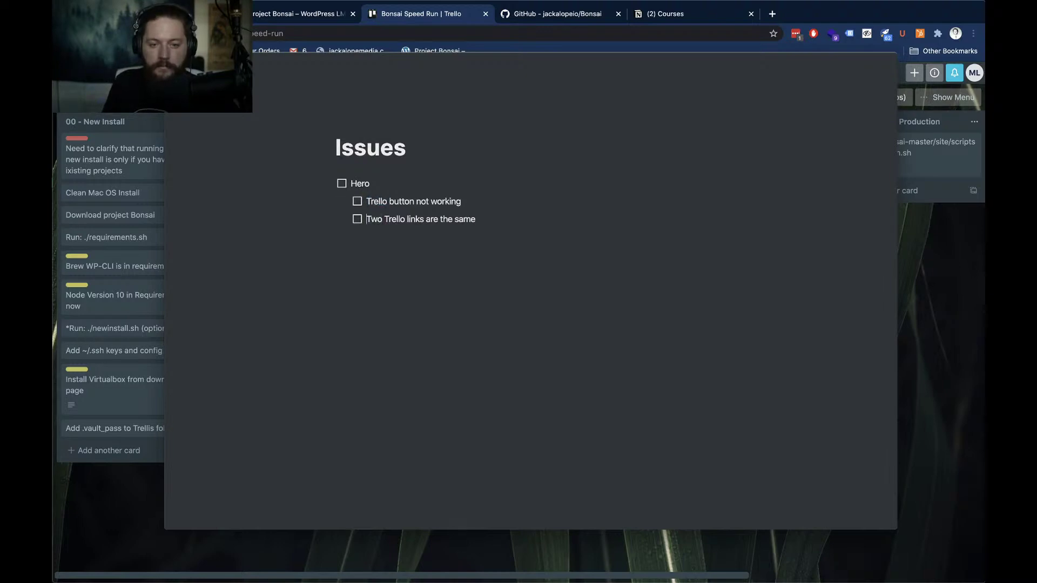
key("super+a")
key("Right")
key("Return")
key("Return")
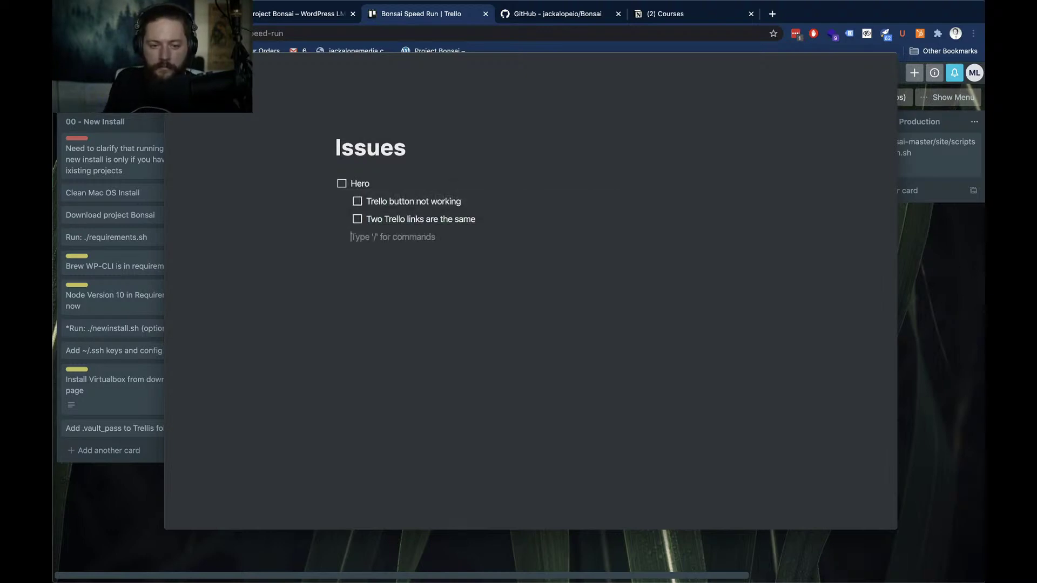
key("shift+Tab")
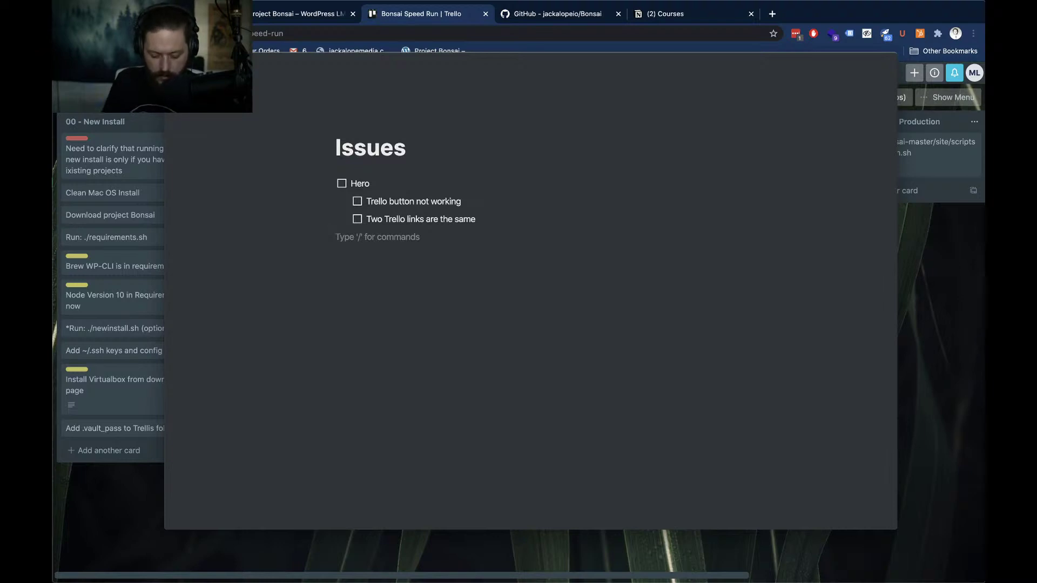
key("Up")
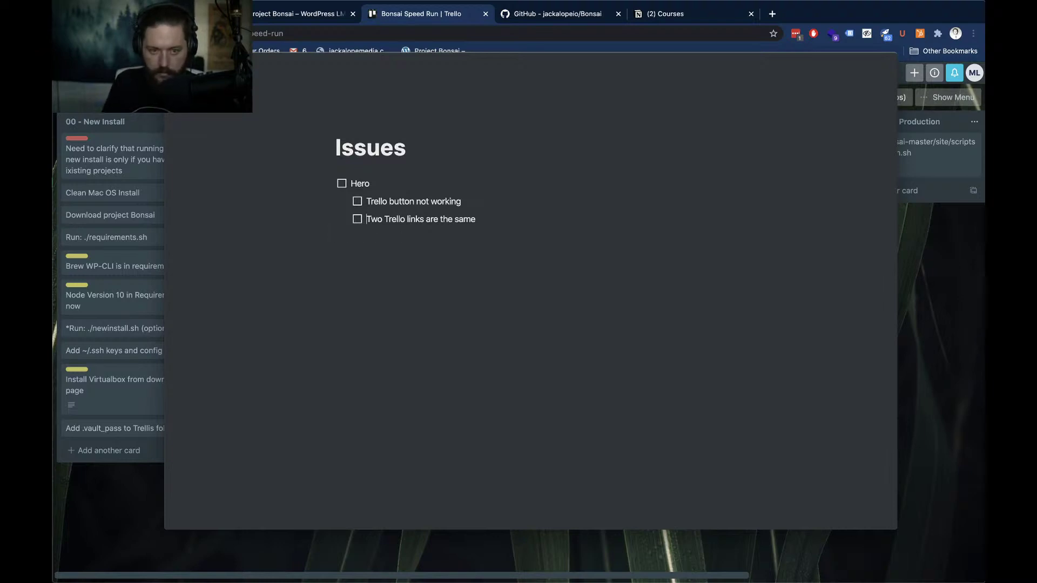
Insert a 'Bonsai Website' to-do above the Hero item
key("Left")
key("Left")
key("Left")
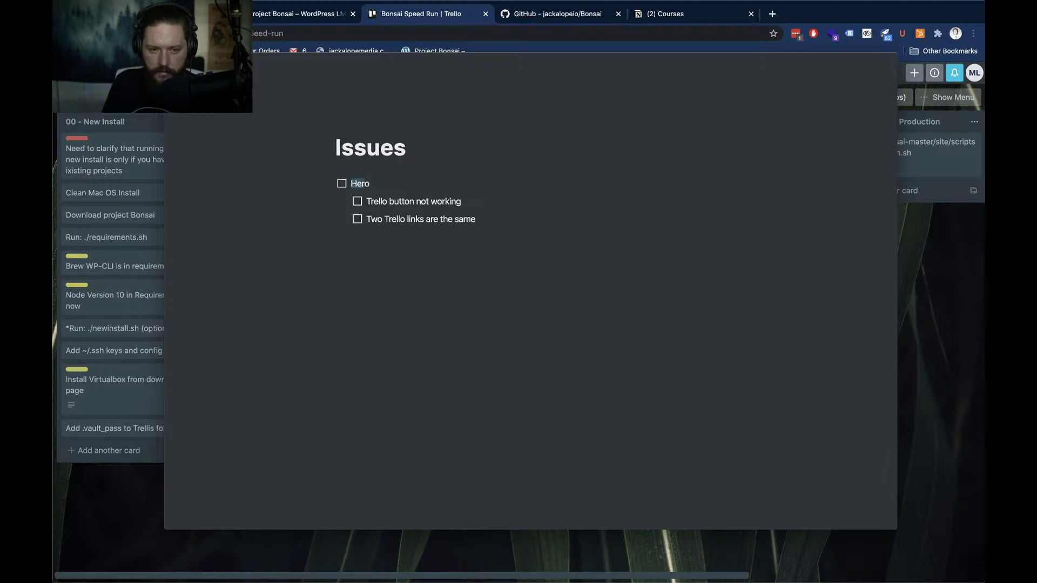
key("Return")
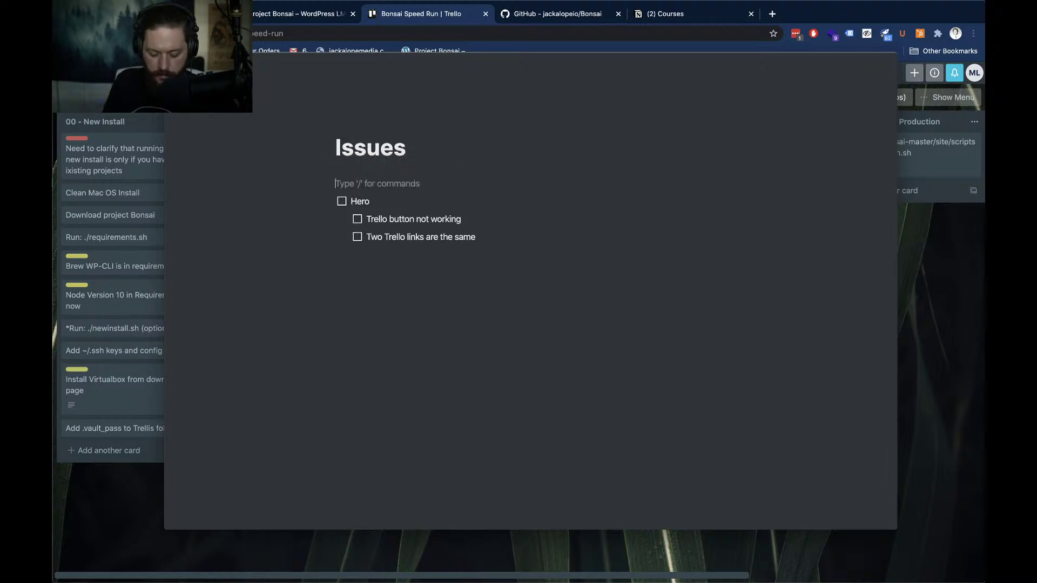
type("/to")
key("Return")
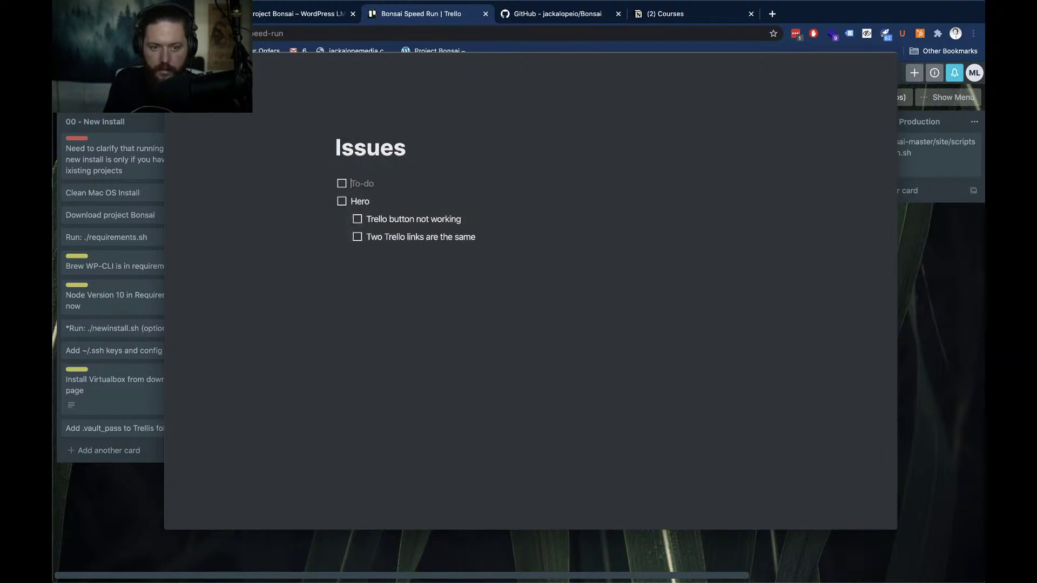
type("Website")
key("super+shift+Left")
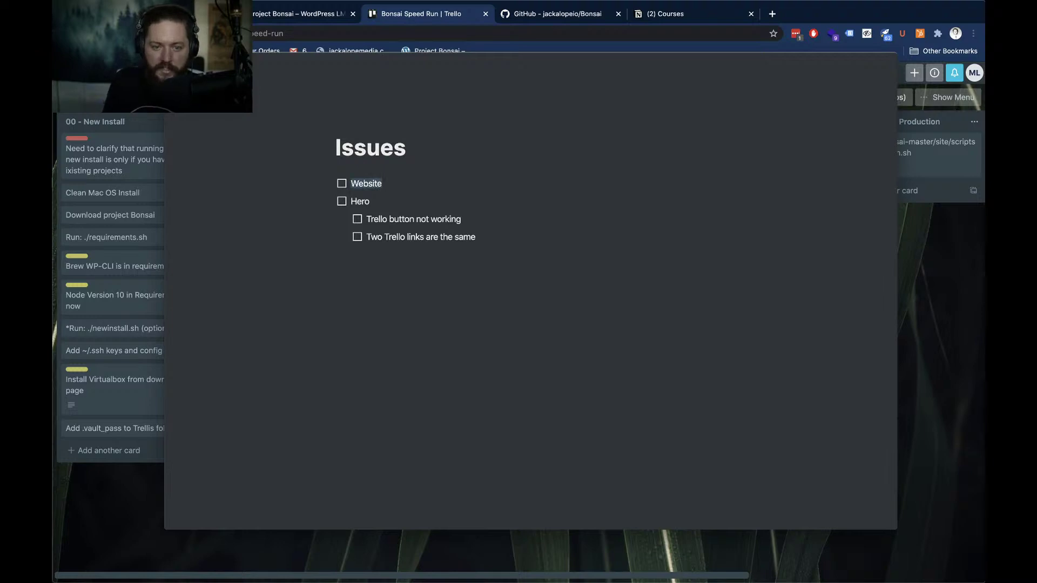
key("Left")
type("Bonsa")
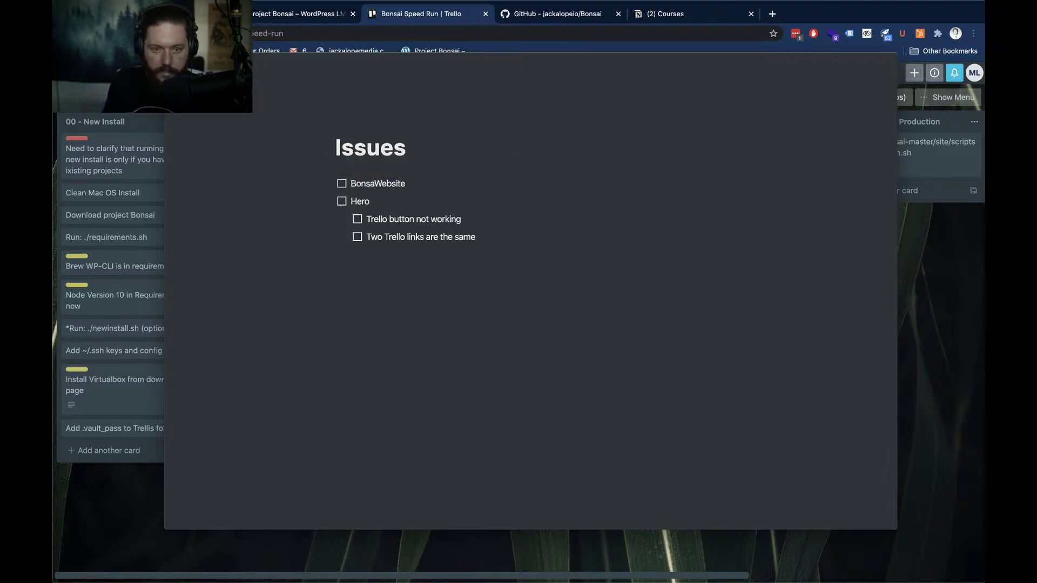
type("i")
Indent Hero and its two items under Bonsai Website, then add another to-do
key("Down")
key("super+shift+Left")
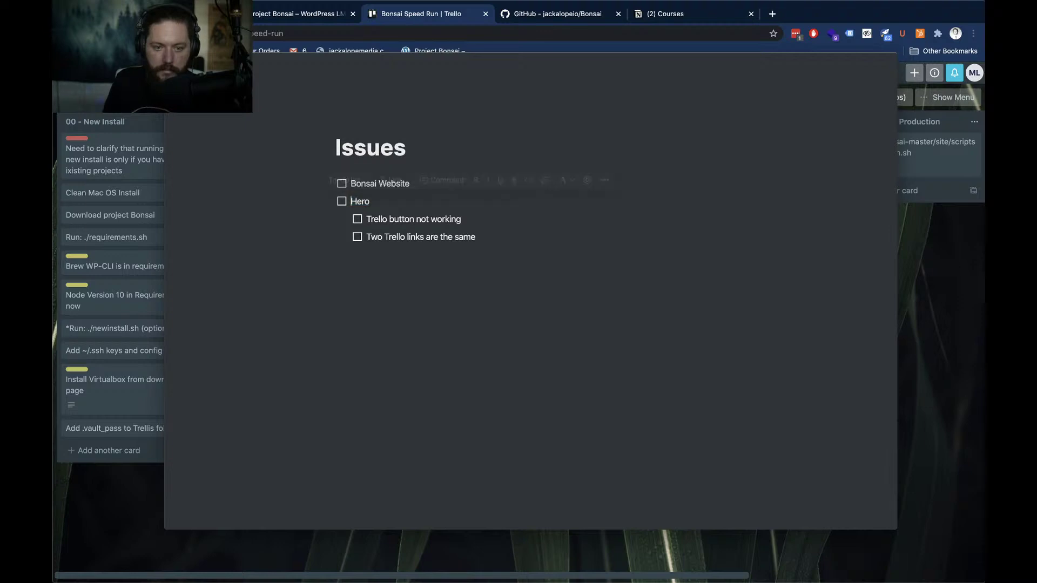
key("Tab")
key("Down")
key("Down")
key("Down")
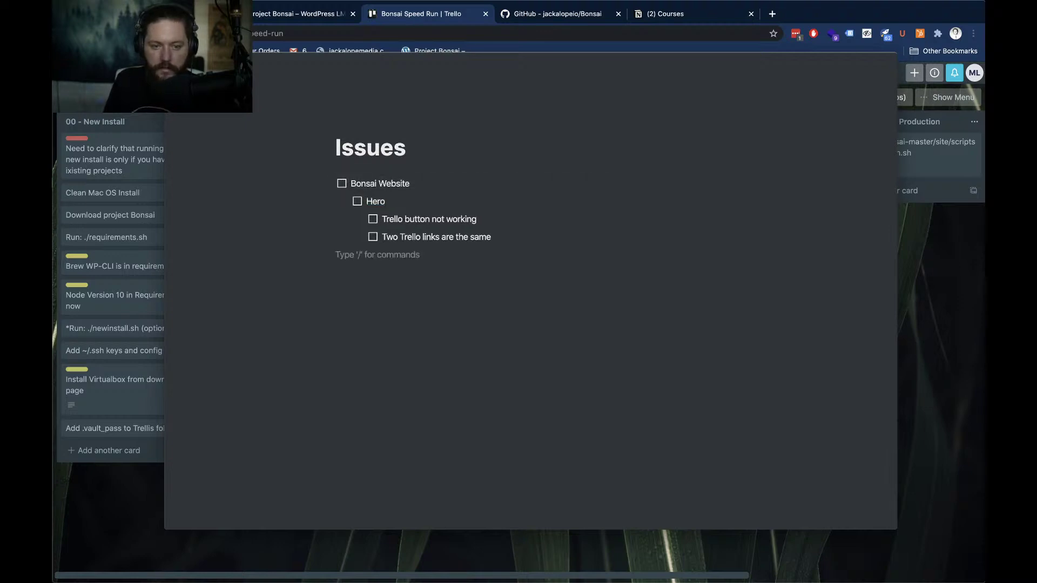
type("/to")
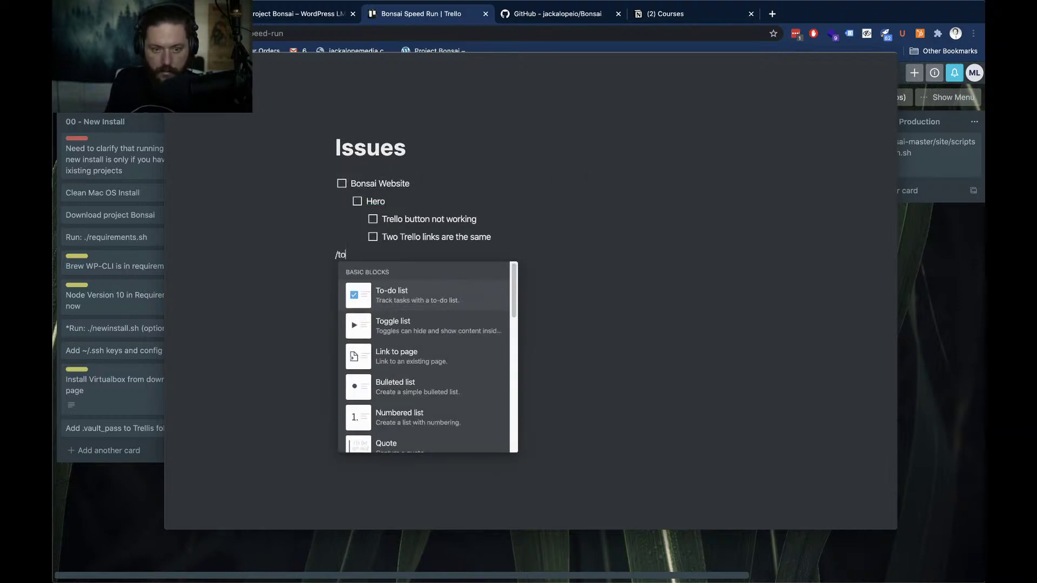
key("Return")
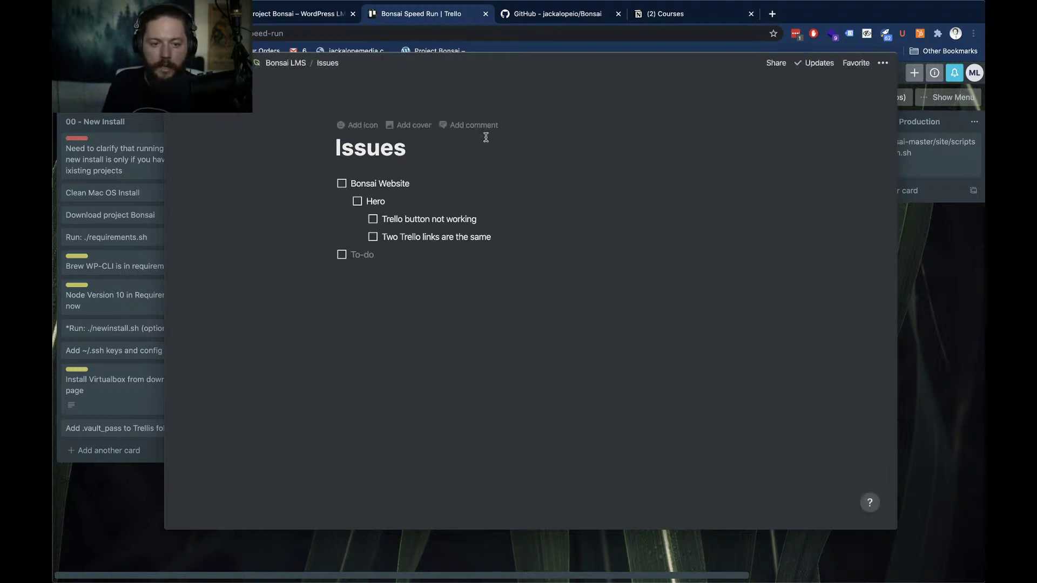
Return to Bonsai LMS, bring Trello forward, and drag the Courses tab beside the Trello tab
left_click(257, 65)
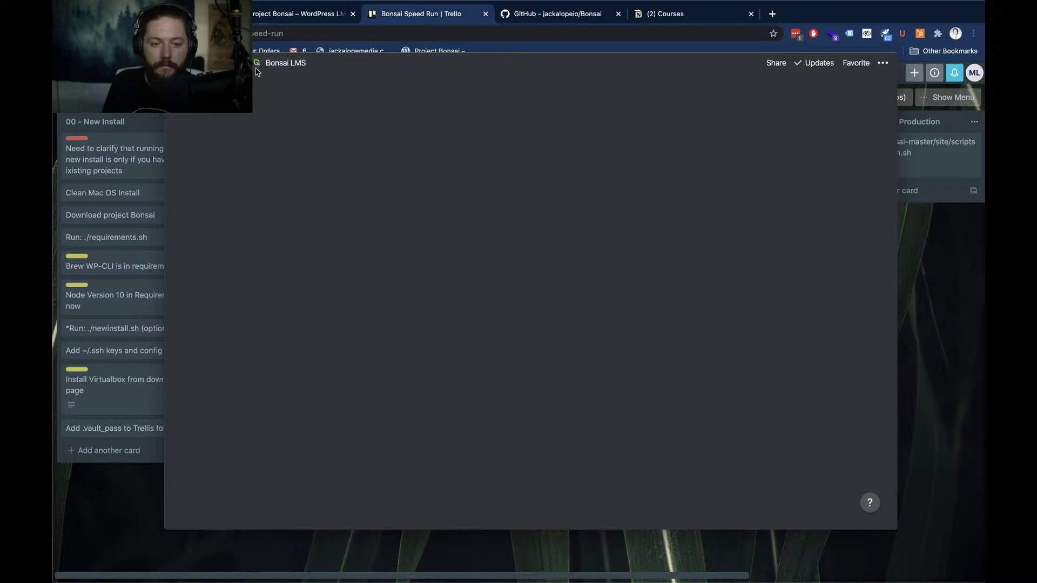
left_click(950, 382)
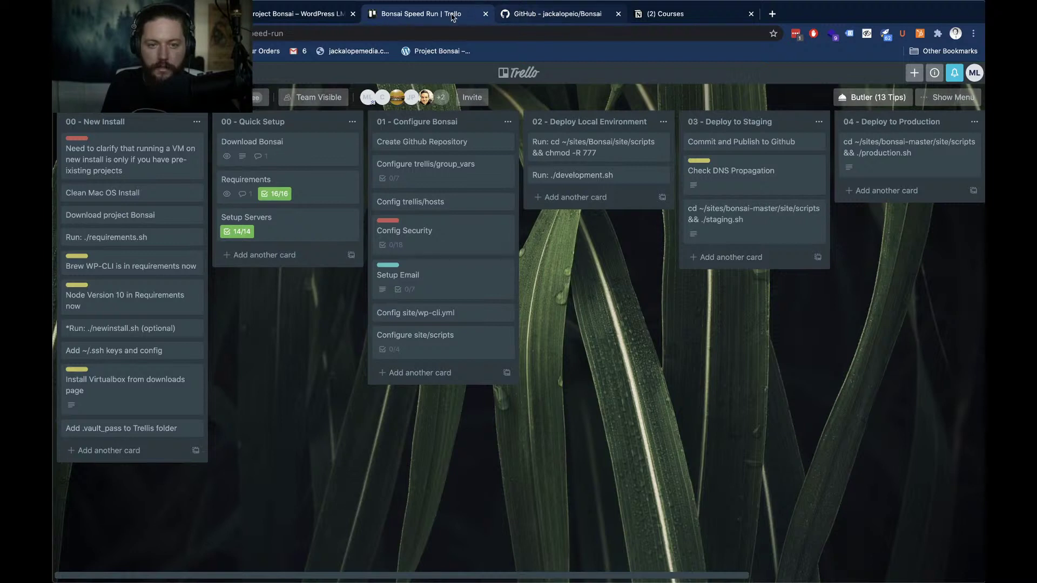
left_click_drag(634, 16, 539, 11)
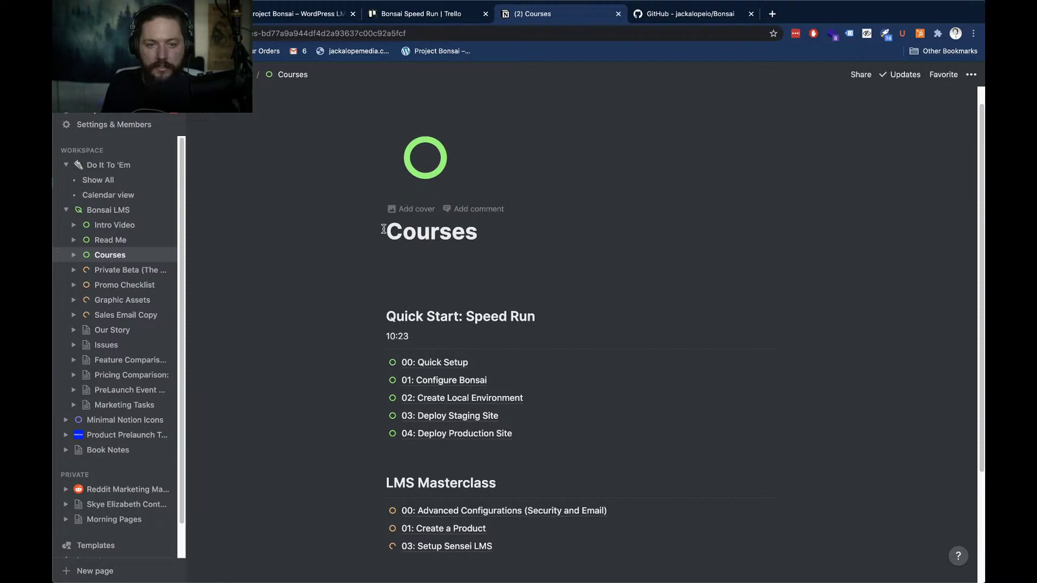
scroll(392, 349, "down", 2)
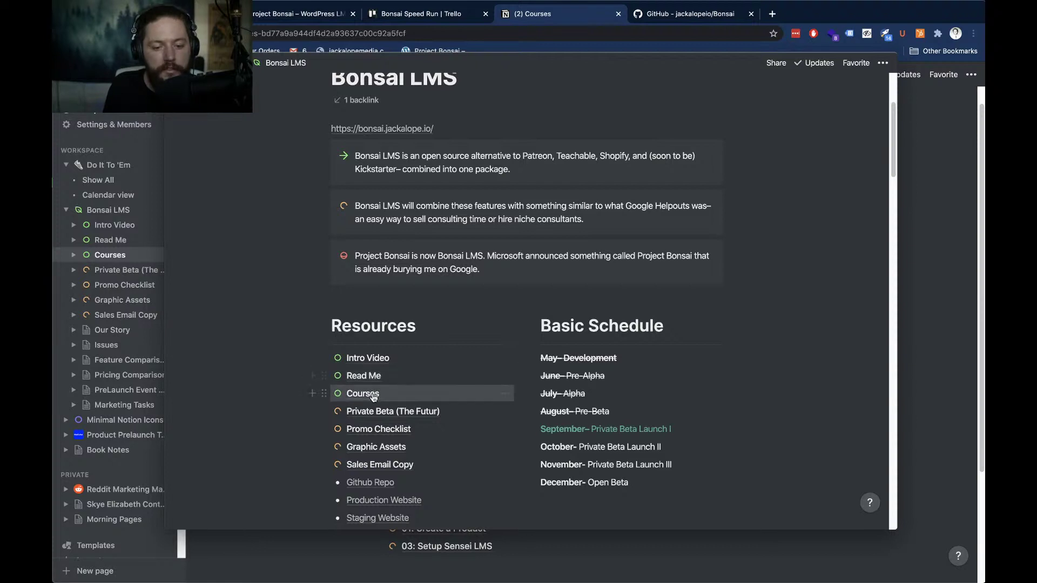
left_click(372, 396)
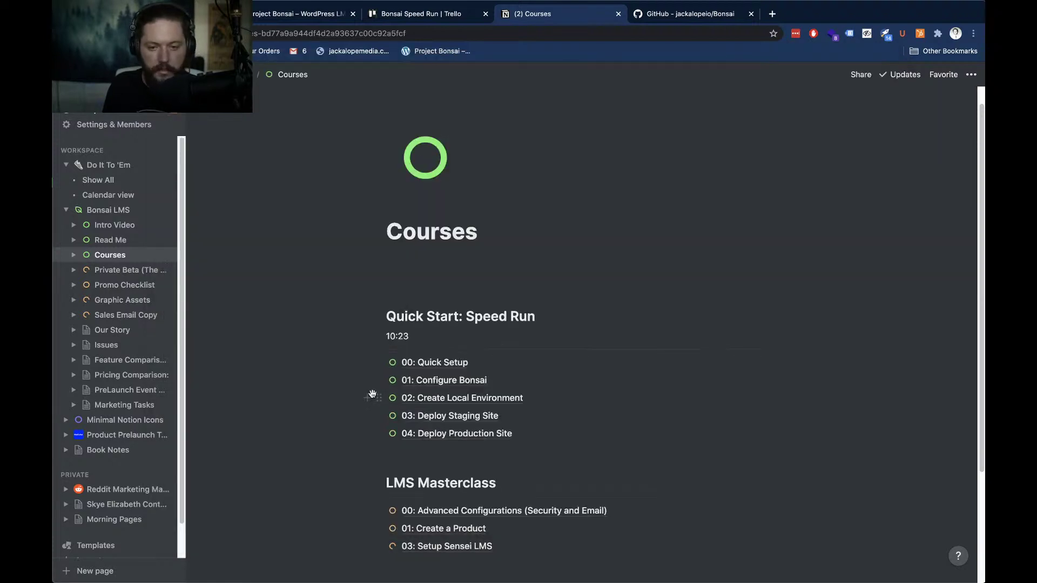
scroll(308, 308, "down", 2)
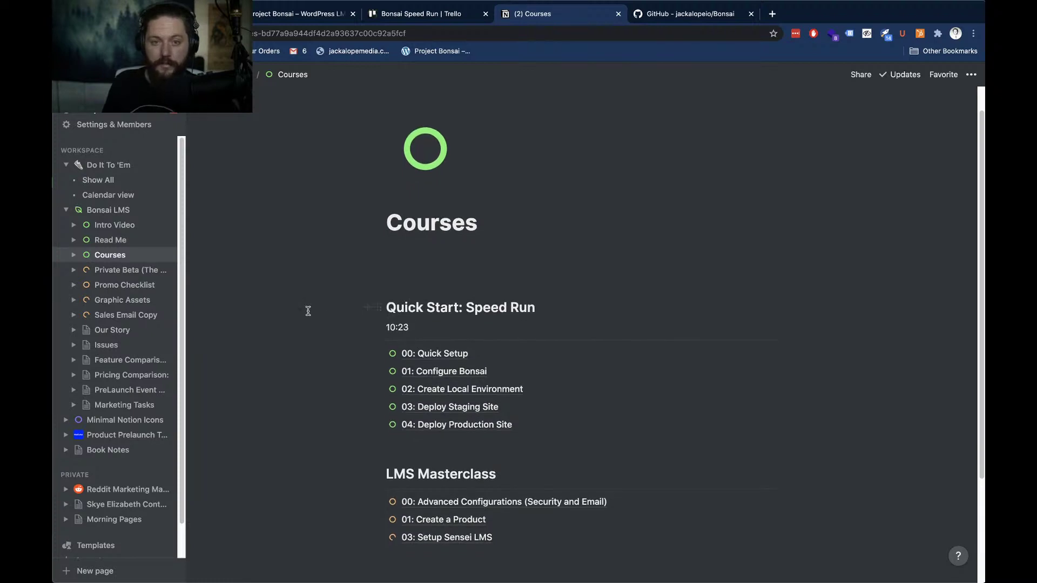
right_click(425, 321)
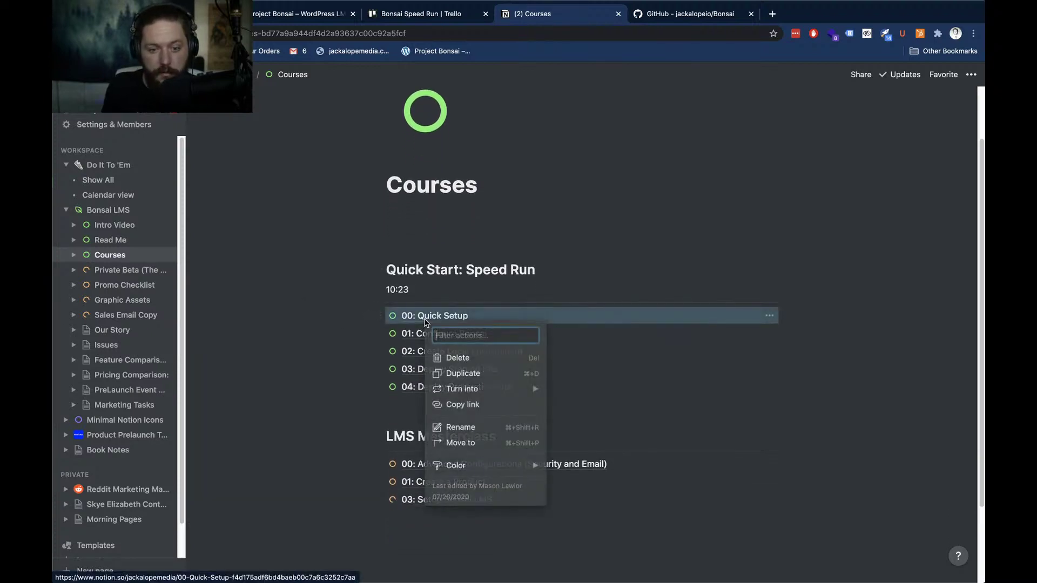
key("Escape")
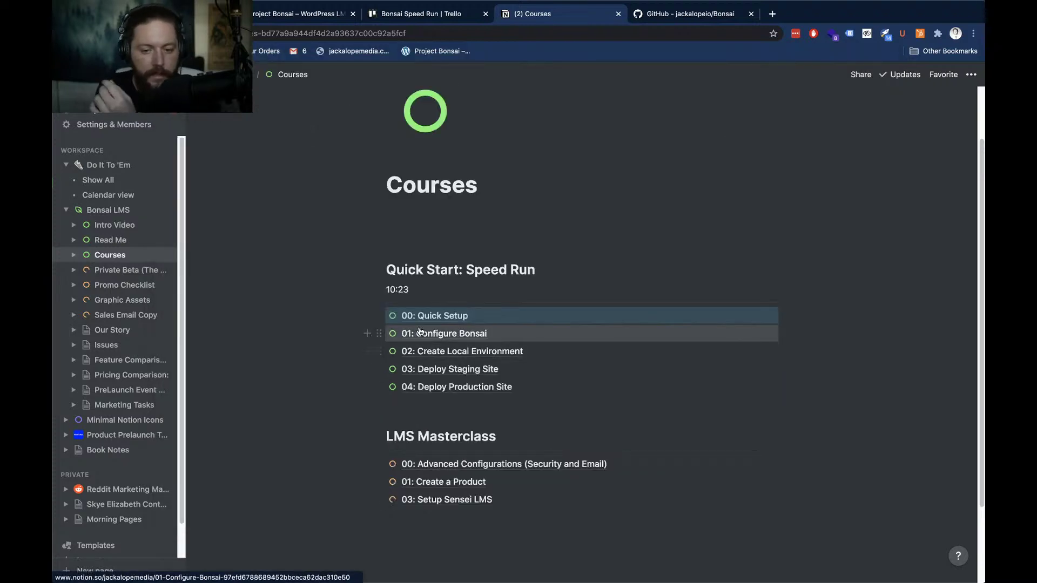
scroll(484, 358, "down", 1)
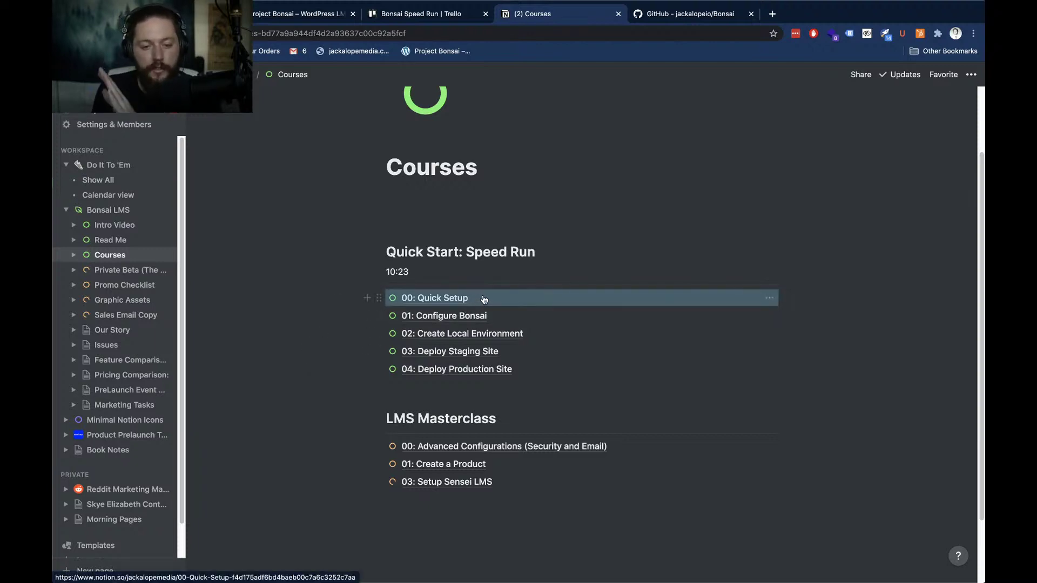
right_click(464, 299)
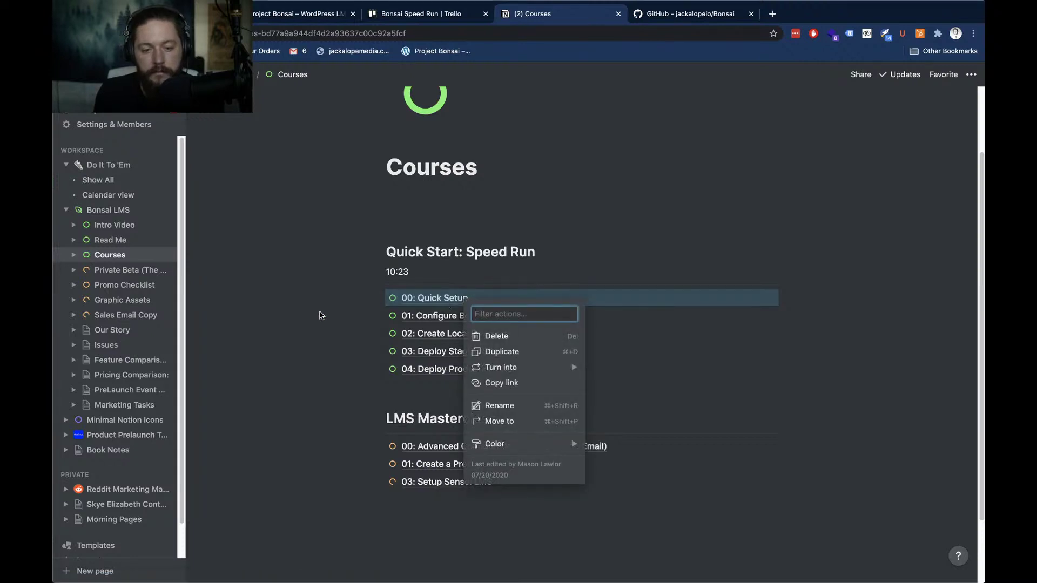
left_click(319, 314)
left_click(436, 301)
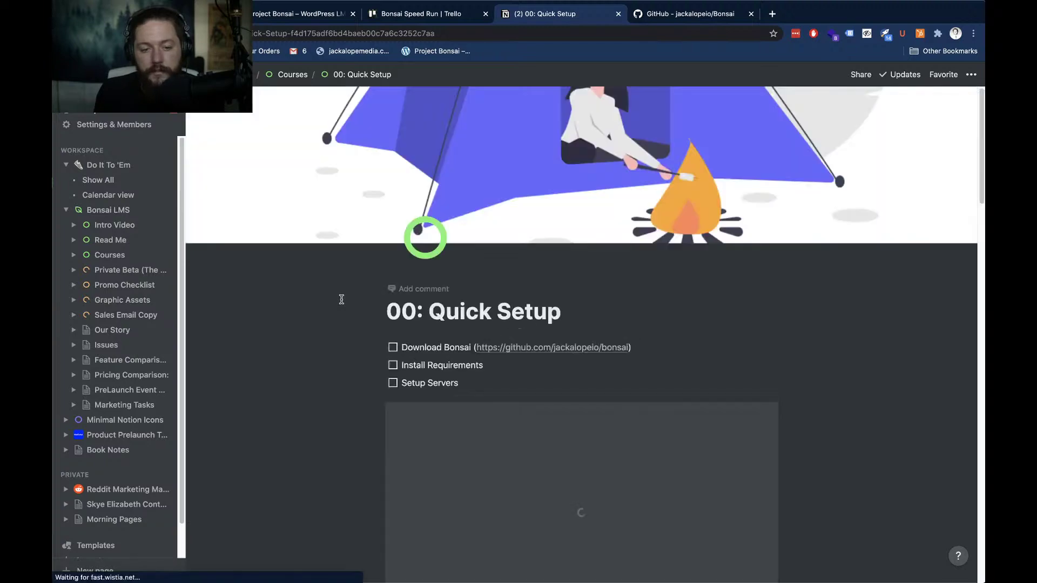
scroll(341, 300, "down", 2)
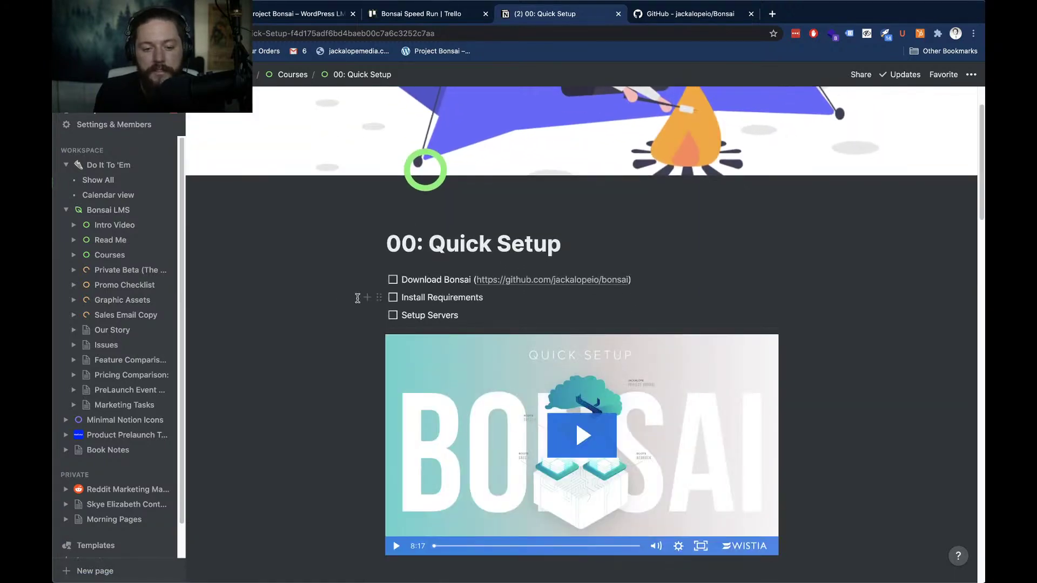
scroll(356, 298, "down", 1)
scroll(355, 301, "down", 6)
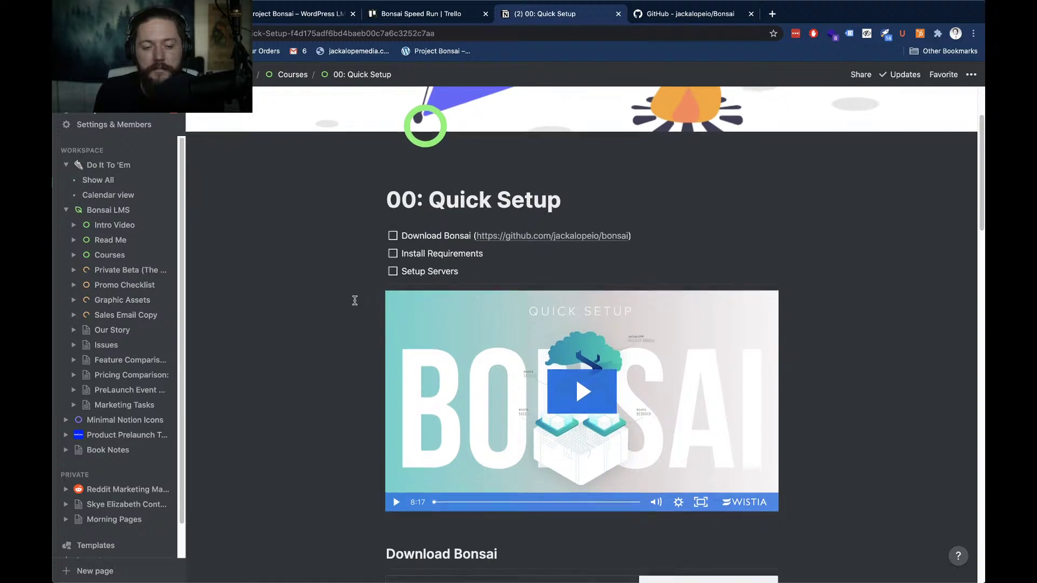
scroll(355, 300, "down", 3)
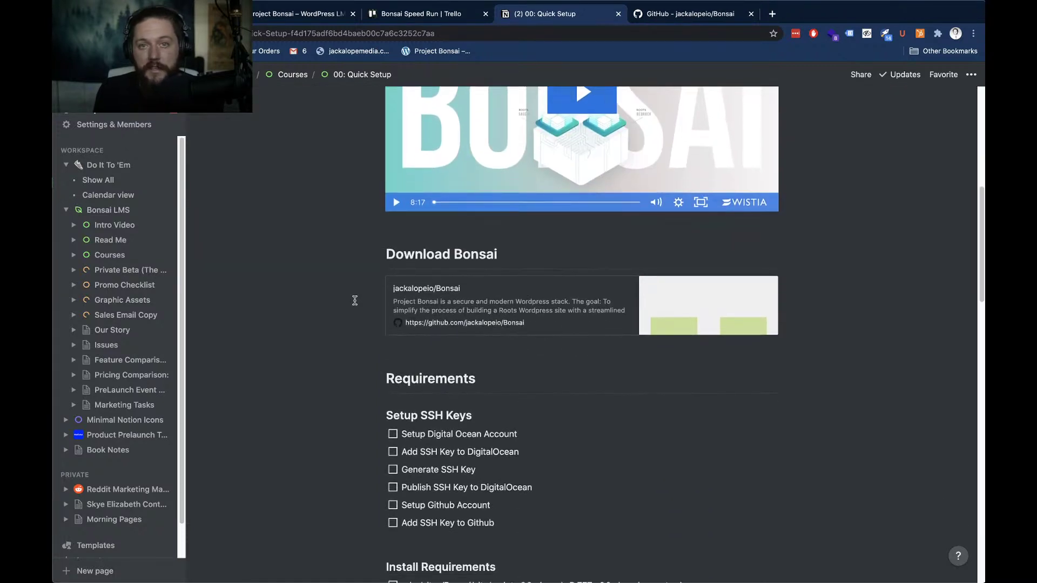
scroll(355, 301, "down", 1)
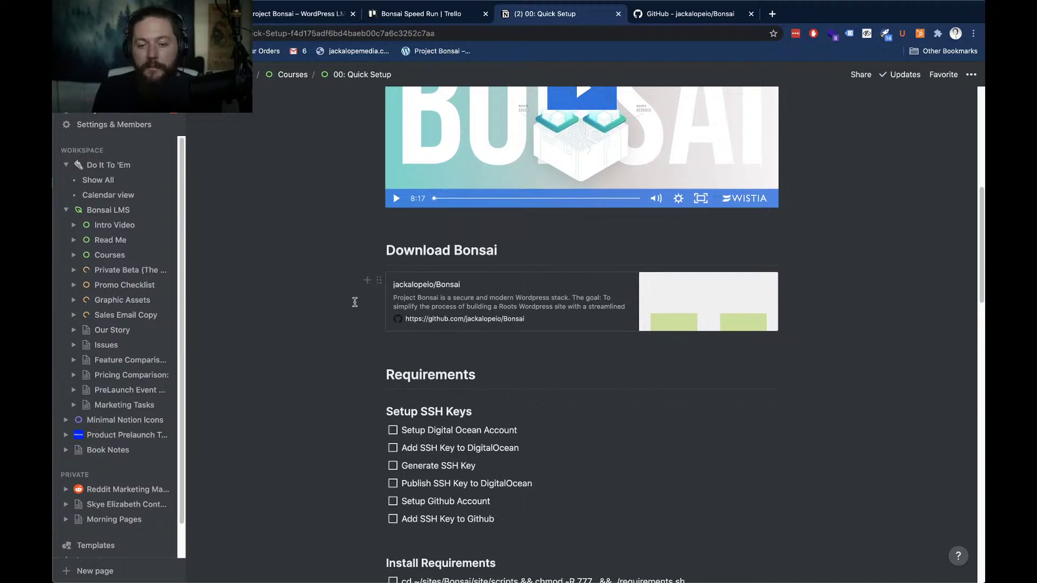
scroll(355, 302, "down", 2)
scroll(355, 302, "down", 3)
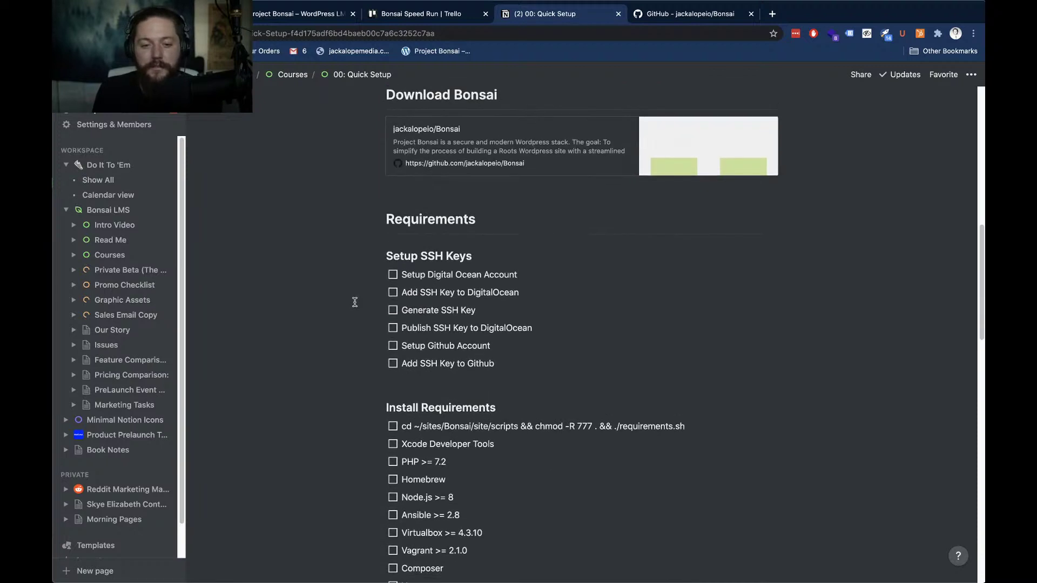
scroll(355, 302, "down", 3)
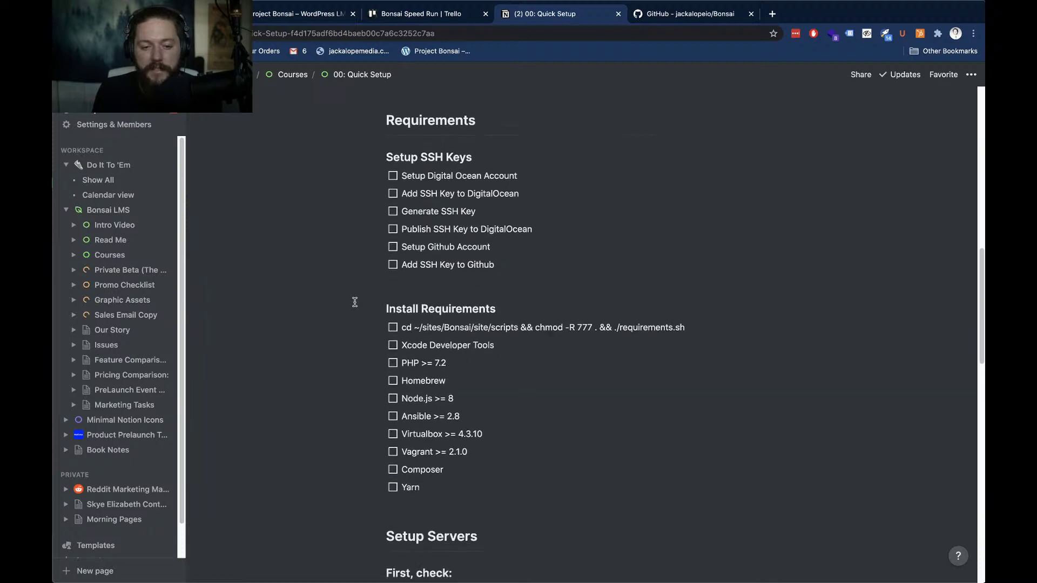
scroll(355, 302, "down", 12)
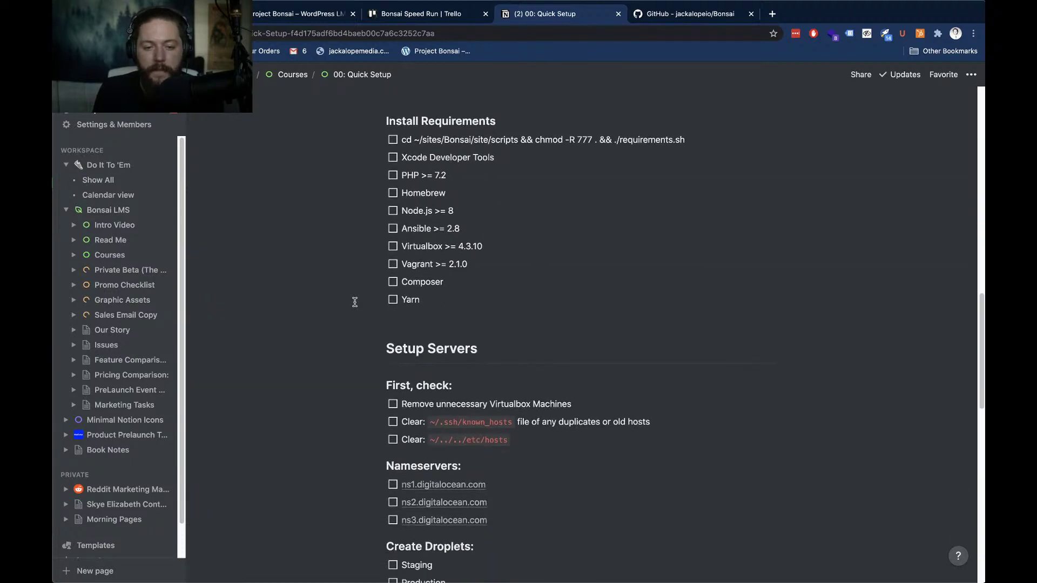
scroll(354, 302, "down", 15)
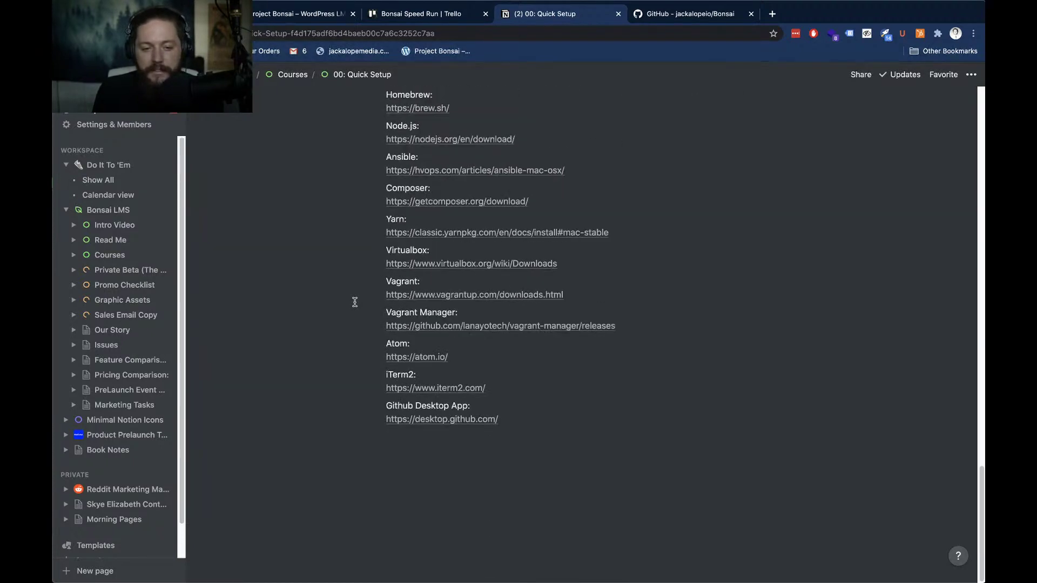
scroll(355, 302, "up", 20)
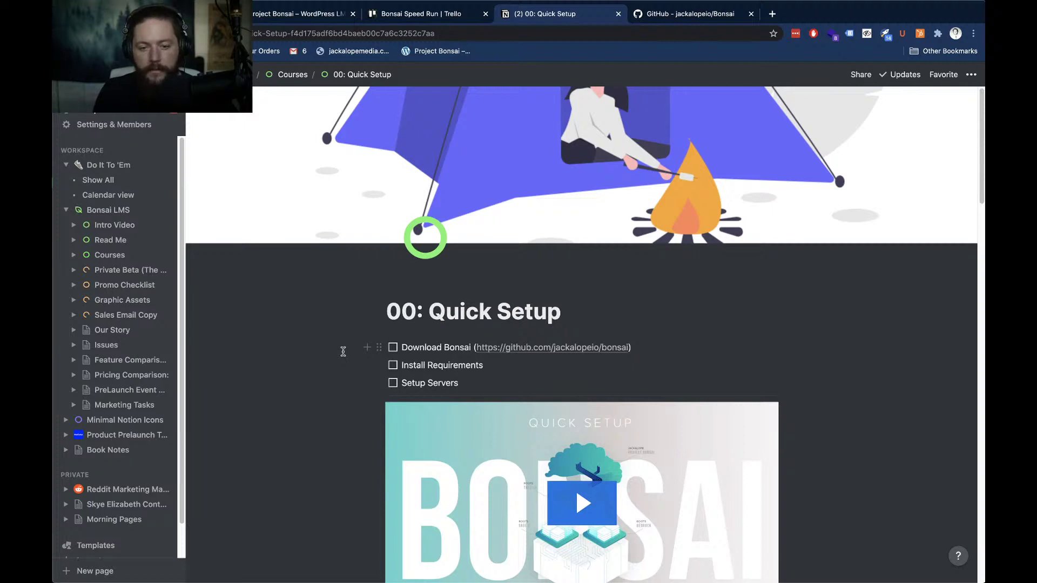
Close the Notion Quick Setup and GitHub Bonsai repository tabs
key("super+w")
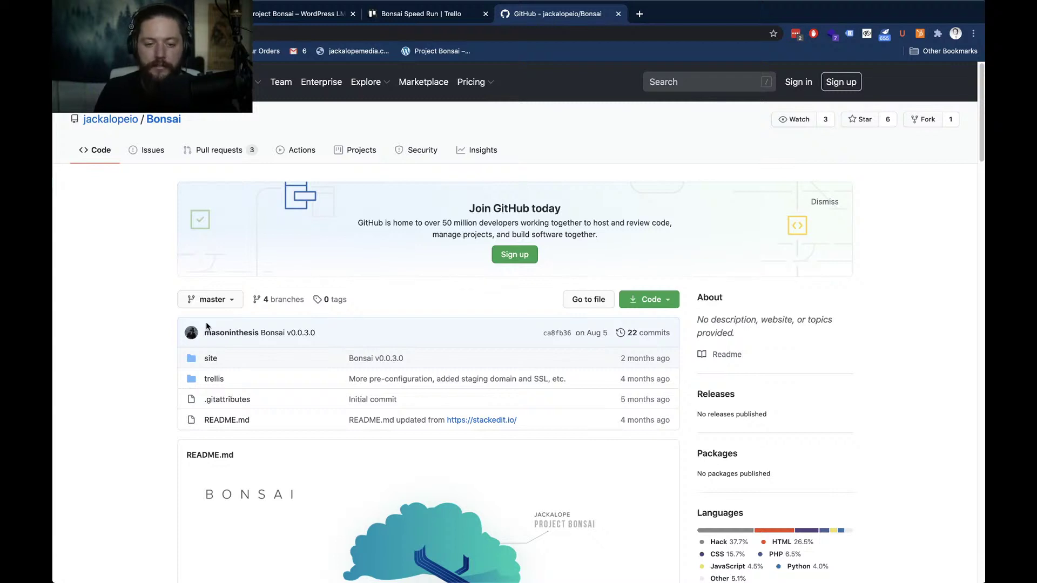
key("super+w")
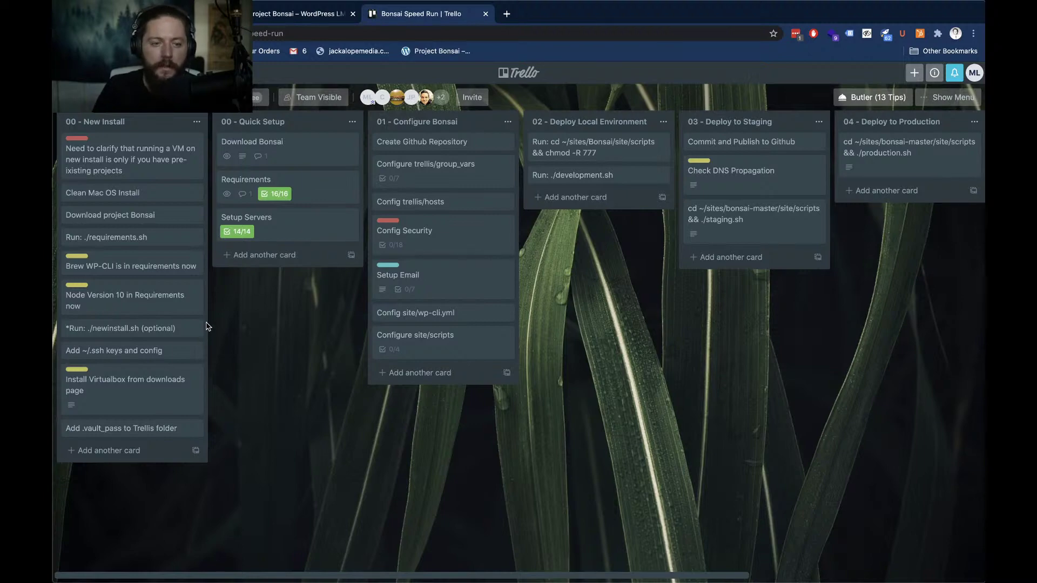
key("ctrl+shift+Tab")
key("ctrl+Tab")
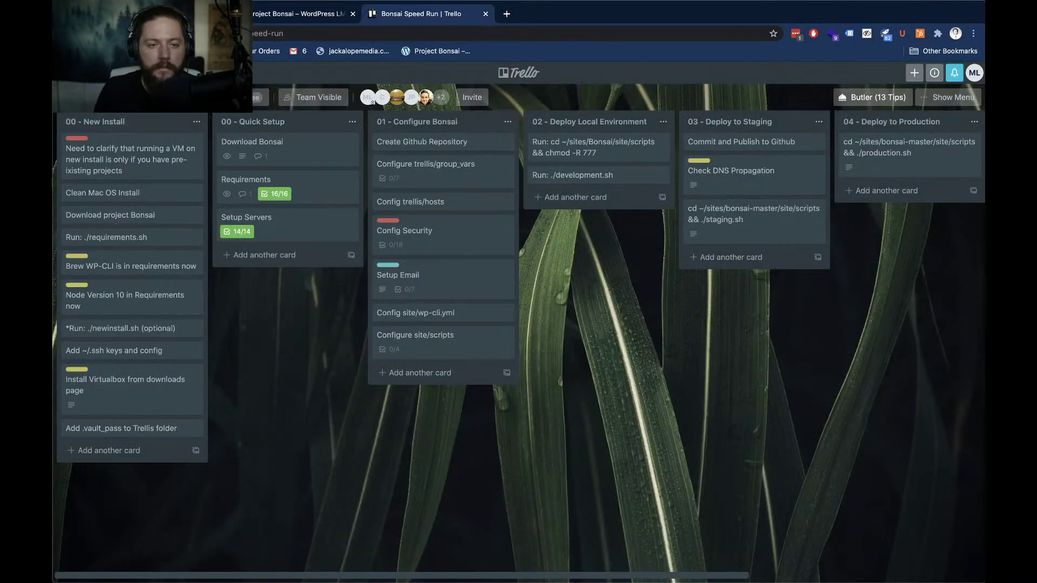
Reopen Notion in a new tab and show the 00: Quick Setup page without the overlay
key("super+t")
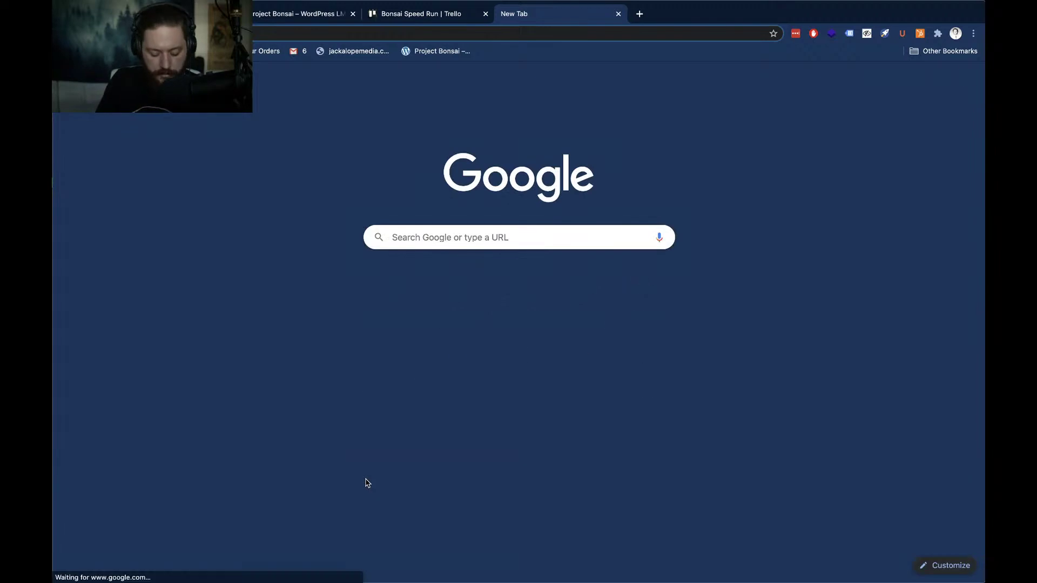
type("notion")
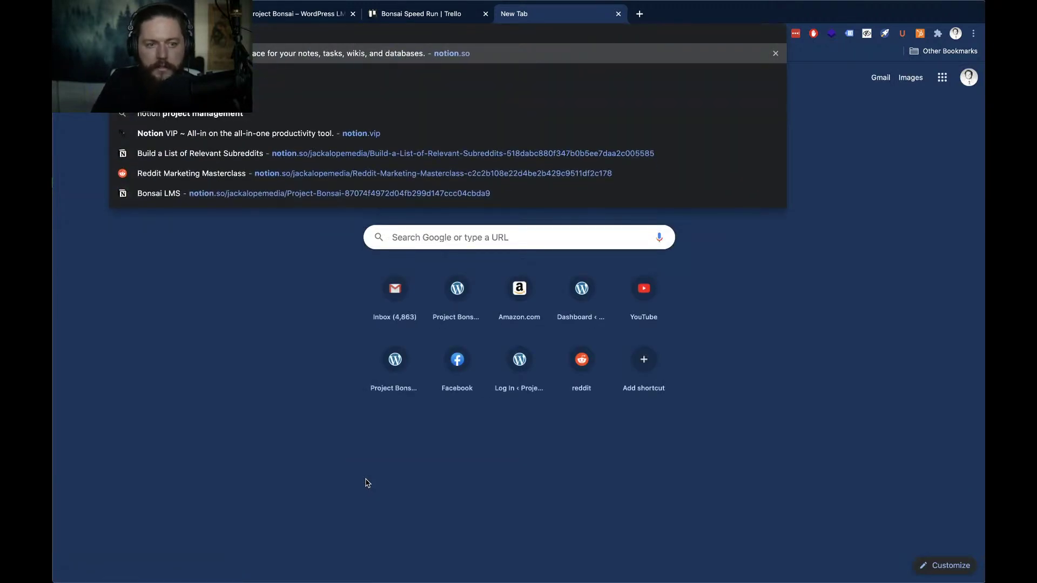
key("Return")
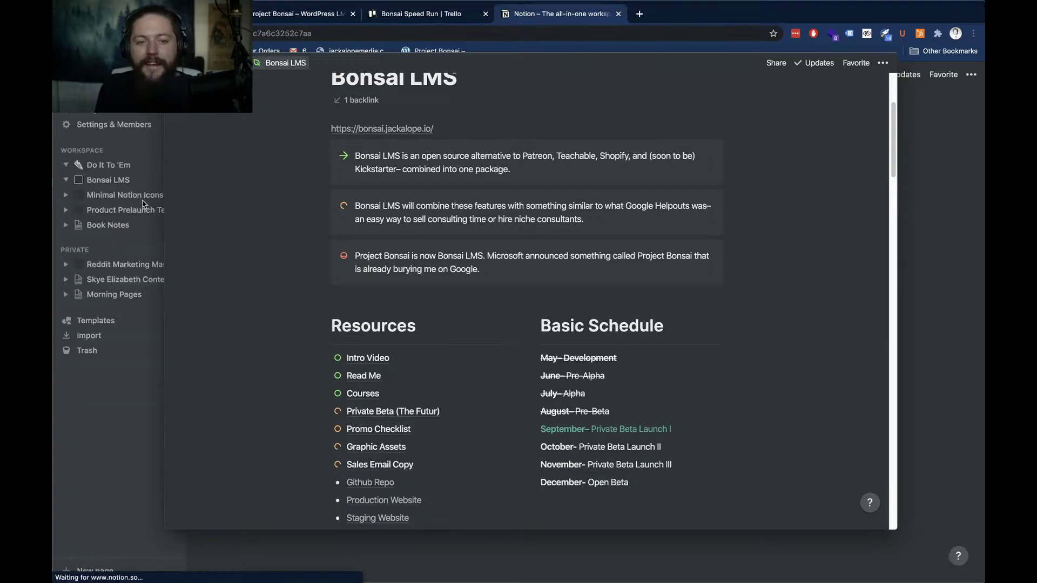
left_click(141, 324)
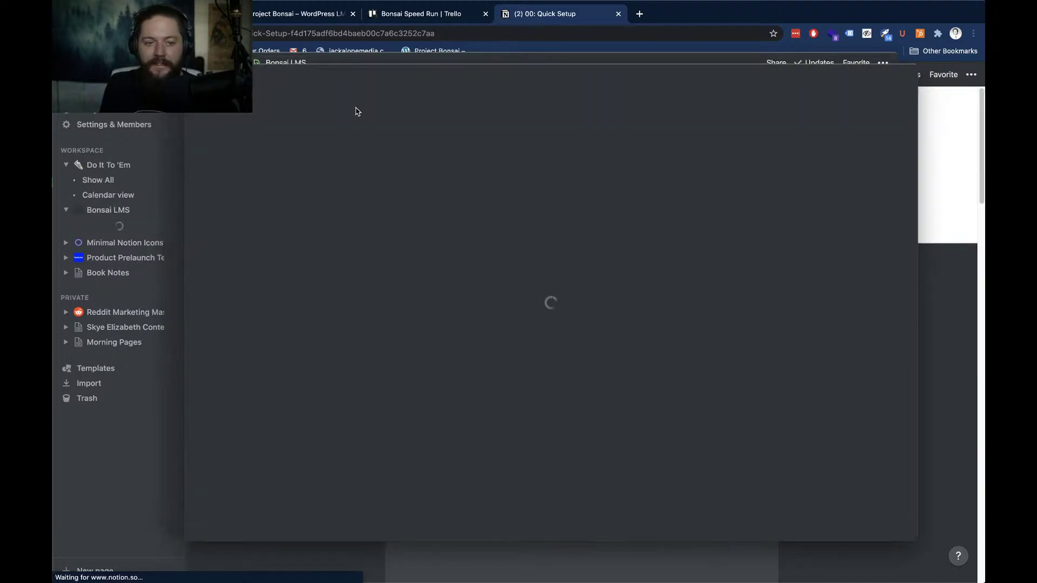
left_click(306, 556)
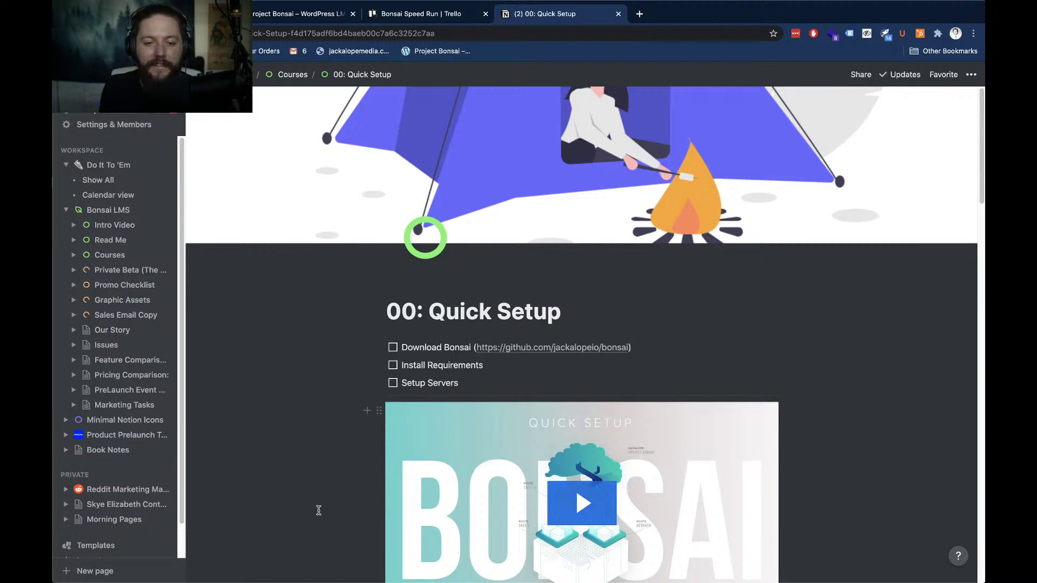
Close the Notion Quick Setup tab, toggle DevTools, and show all windows in Mission Control
key("super+w")
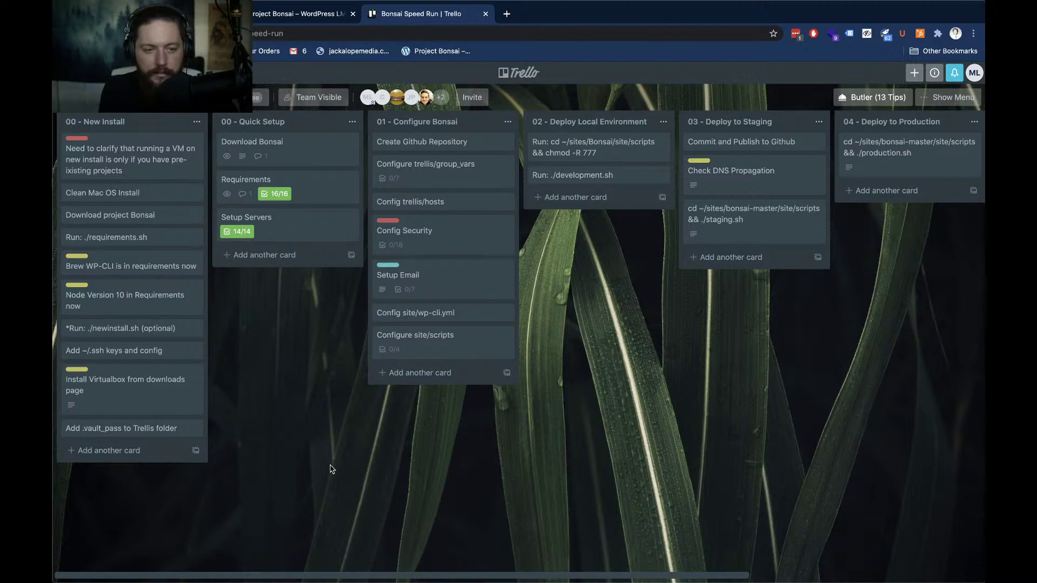
key("super+grave")
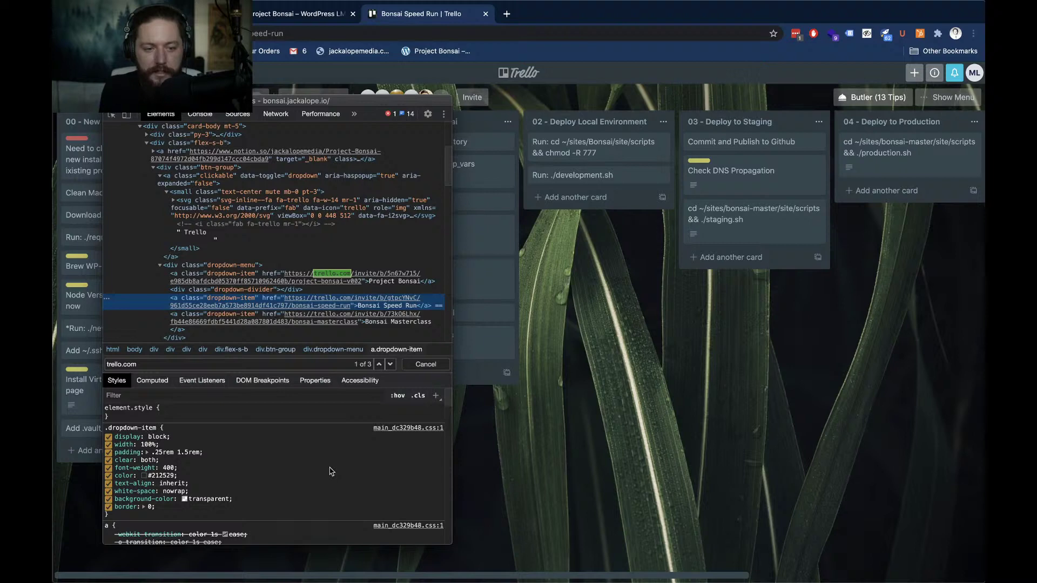
key("super+alt+i")
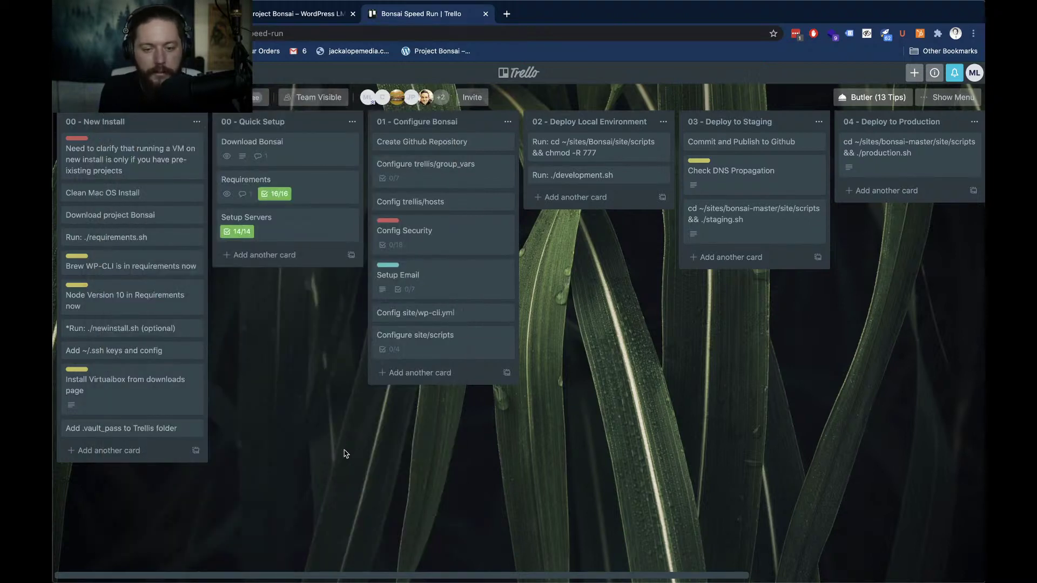
key("ctrl+Up")
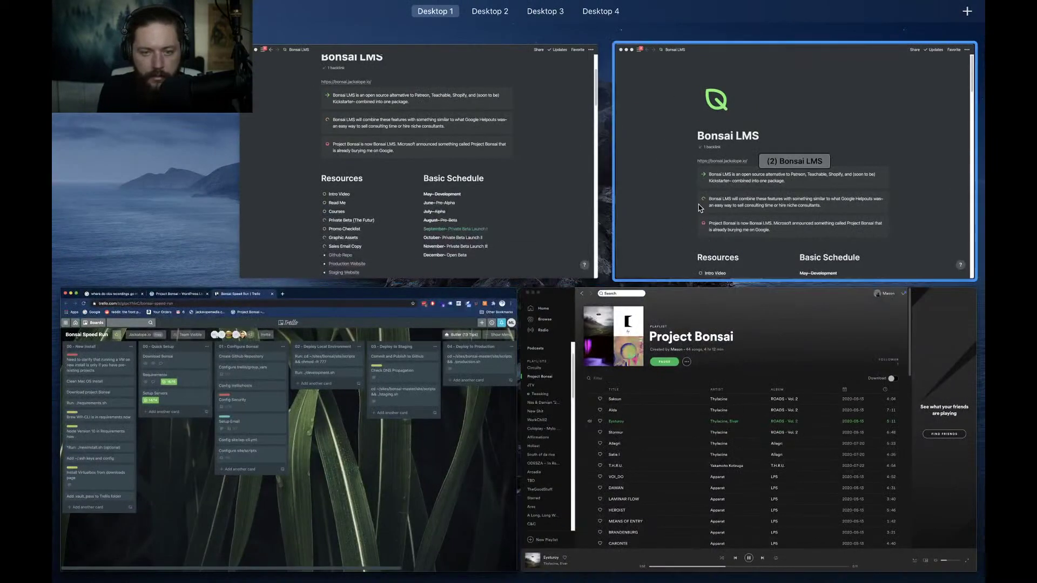
Bring the Bonsai LMS window forward, go to Courses, and open 01: Configure Bonsai
left_click(623, 208)
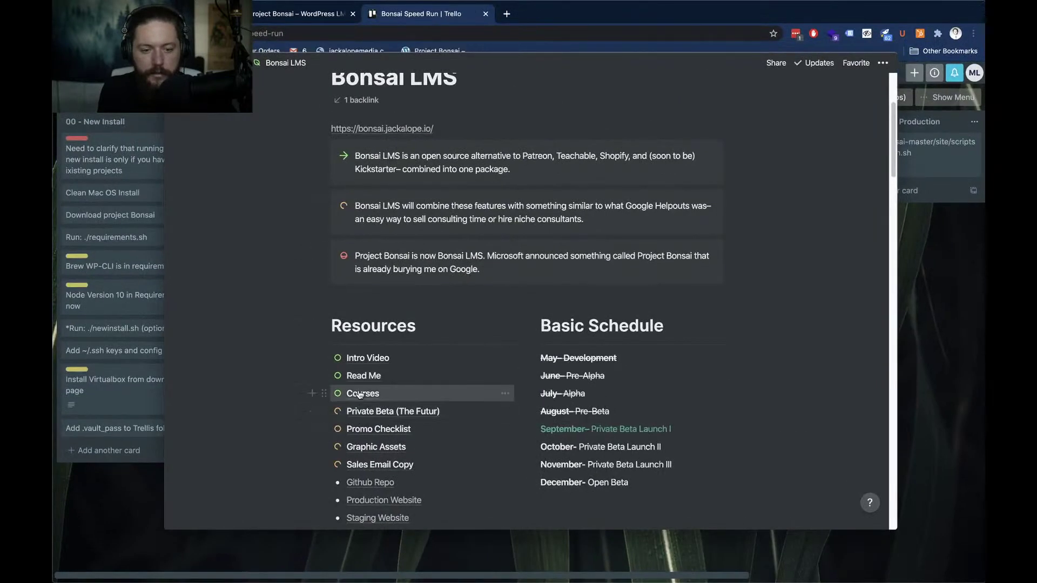
left_click(363, 393)
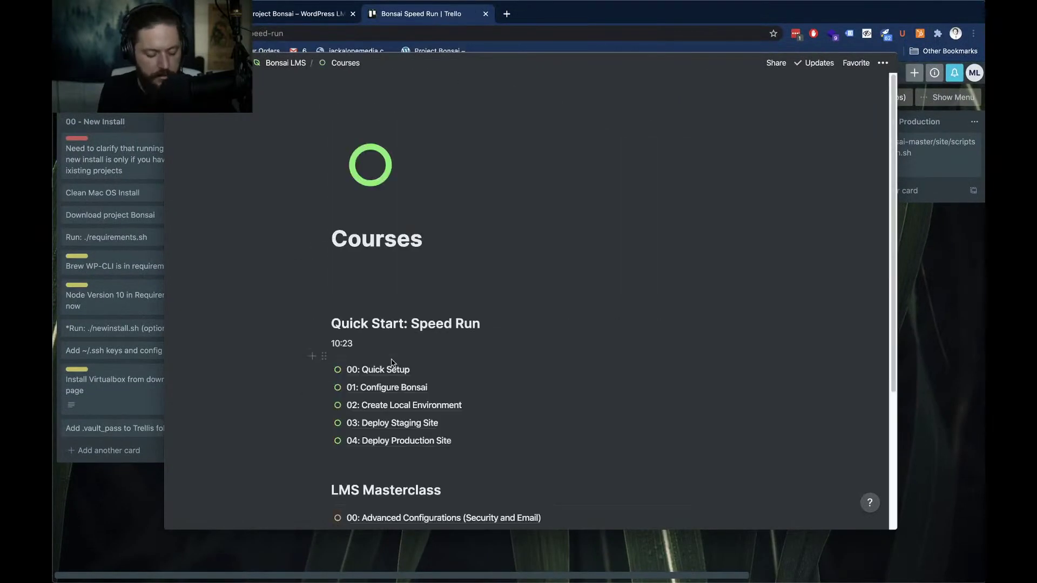
key("super+grave")
scroll(463, 403, "down", 4)
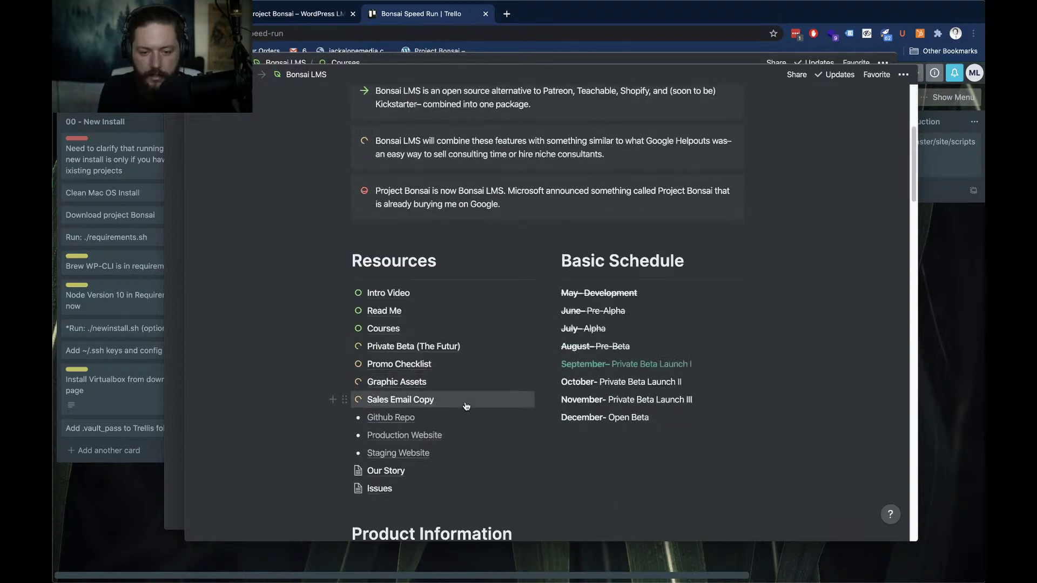
left_click(393, 328)
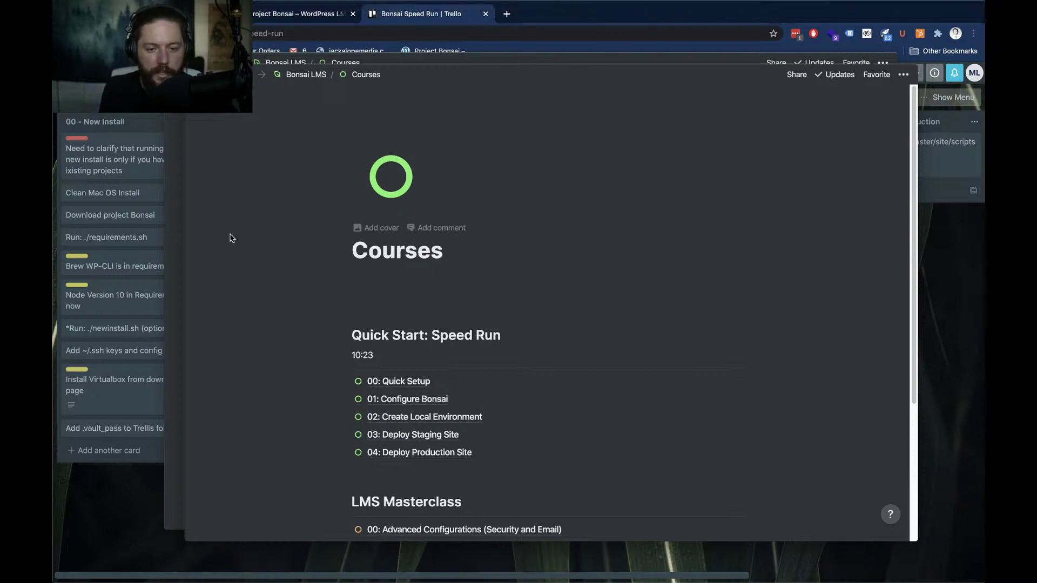
left_click(419, 400)
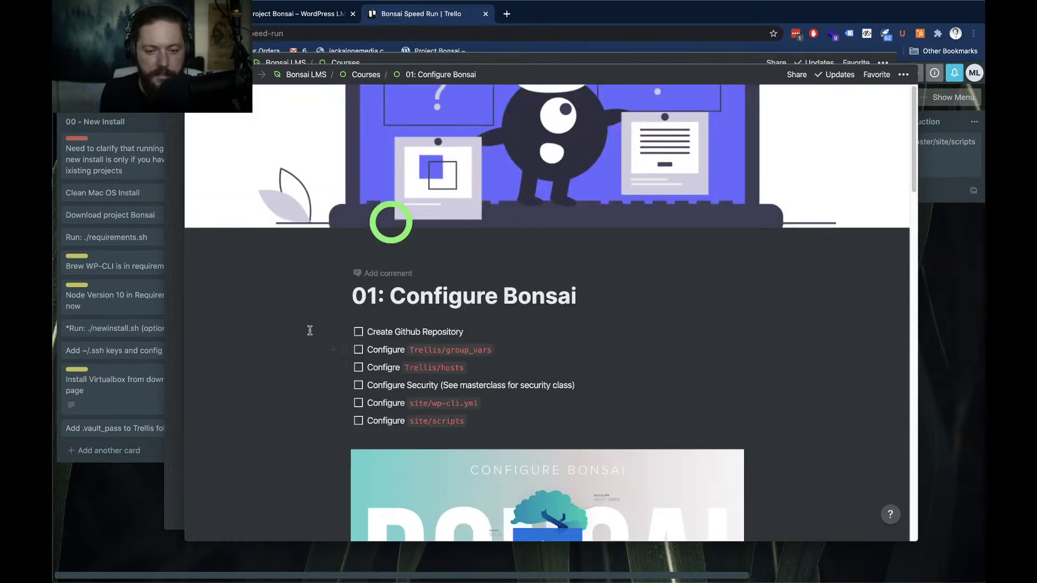
Scroll down the Configure Bonsai checklist of configuration to-dos
scroll(309, 329, "down", 3)
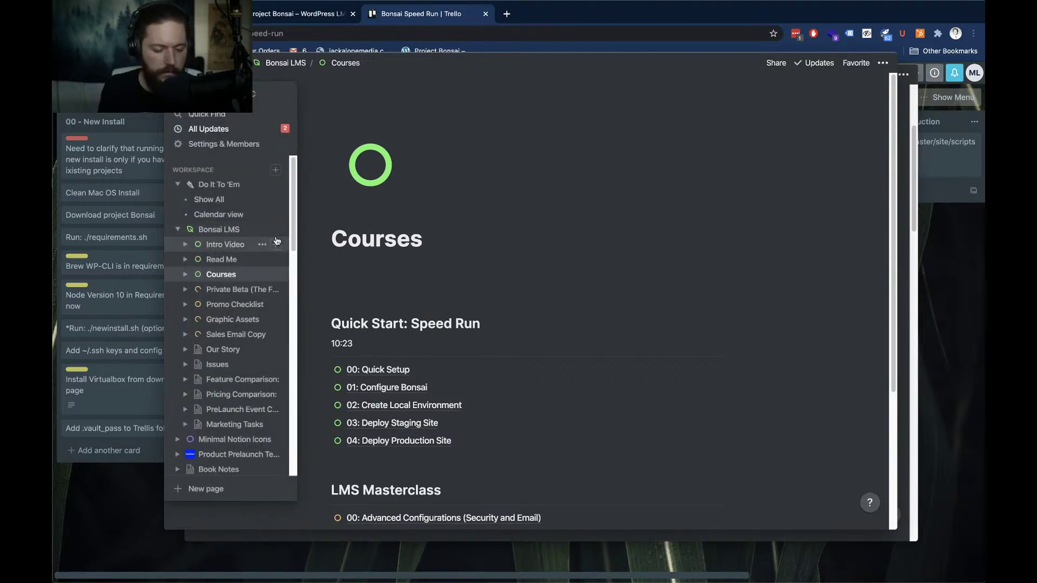
scroll(461, 334, "down", 1)
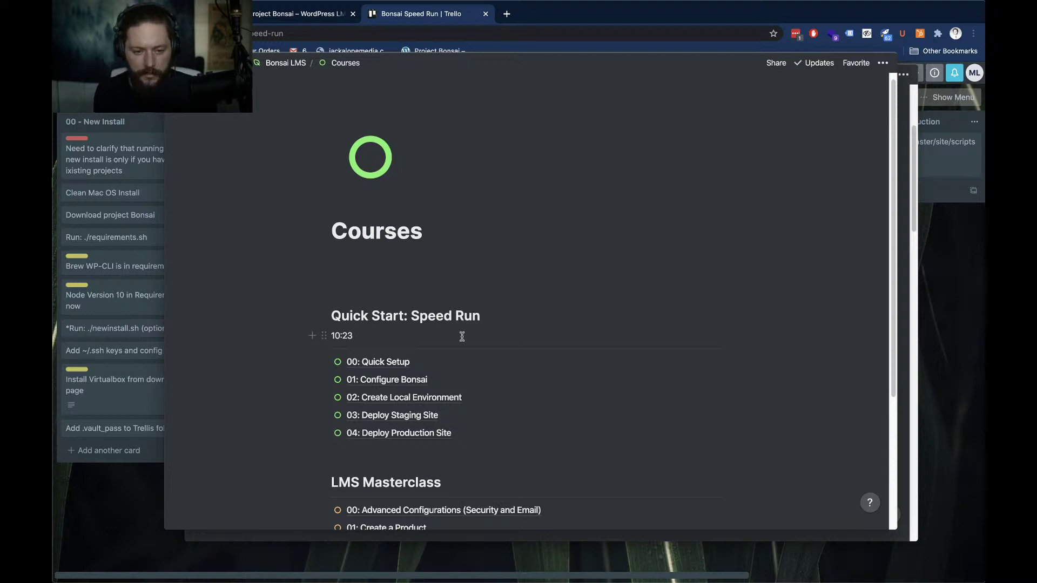
Scroll down the Courses page through the Quick Start and LMS Masterclass lessons
scroll(462, 337, "down", 2)
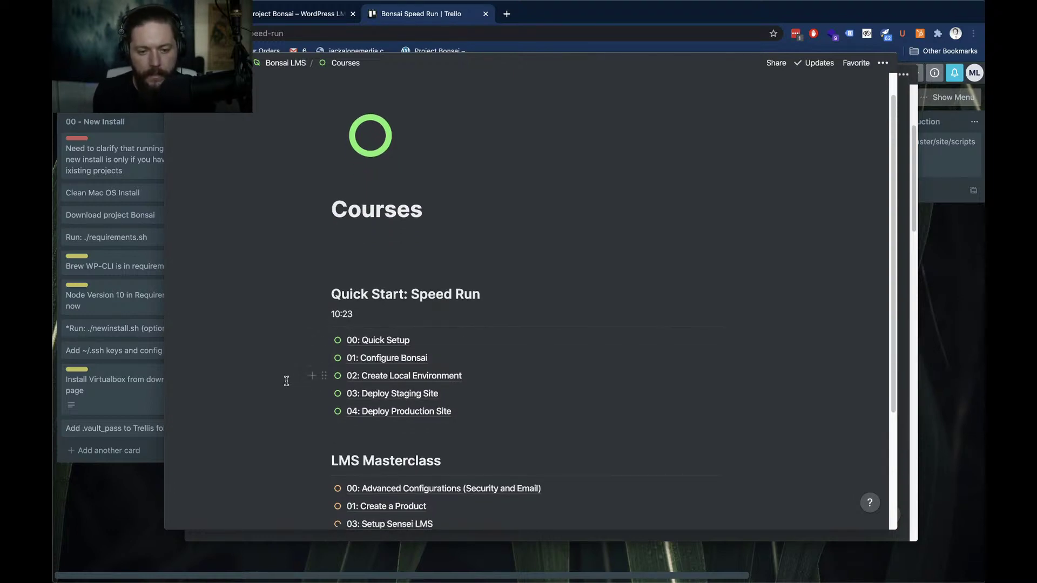
scroll(289, 378, "down", 3)
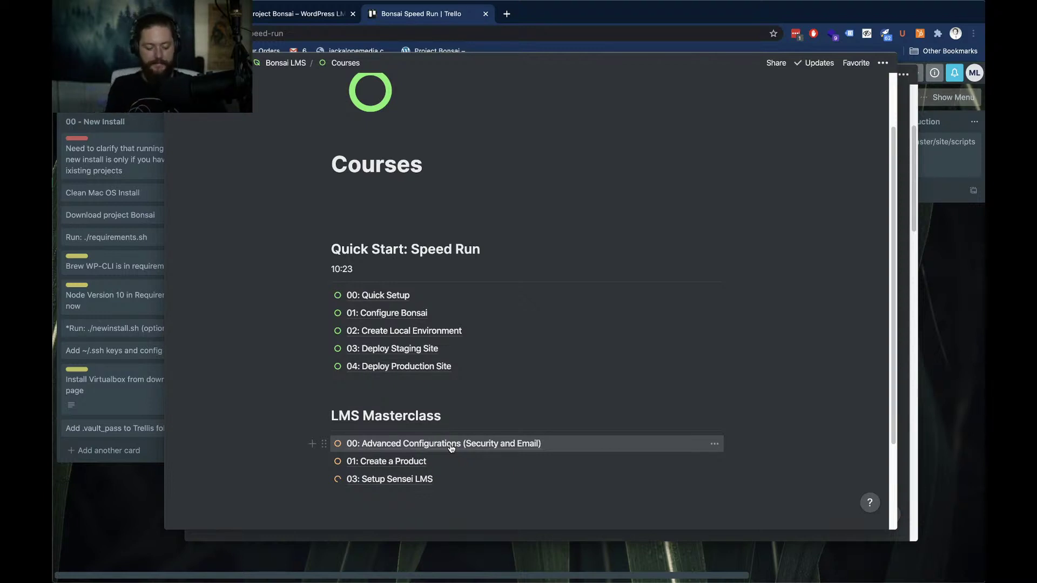
key("super+space")
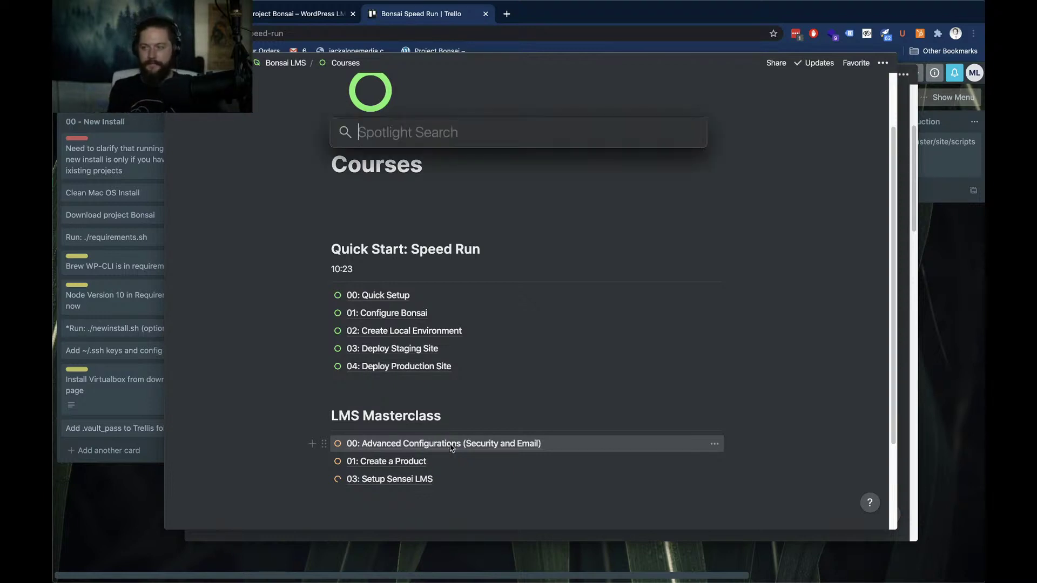
type("BRB")
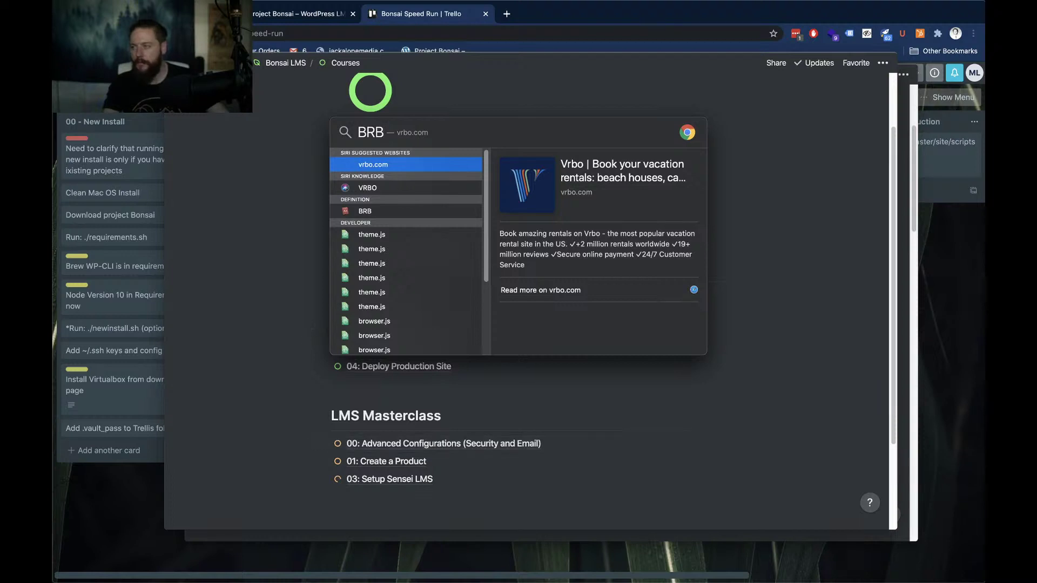
key("Escape")
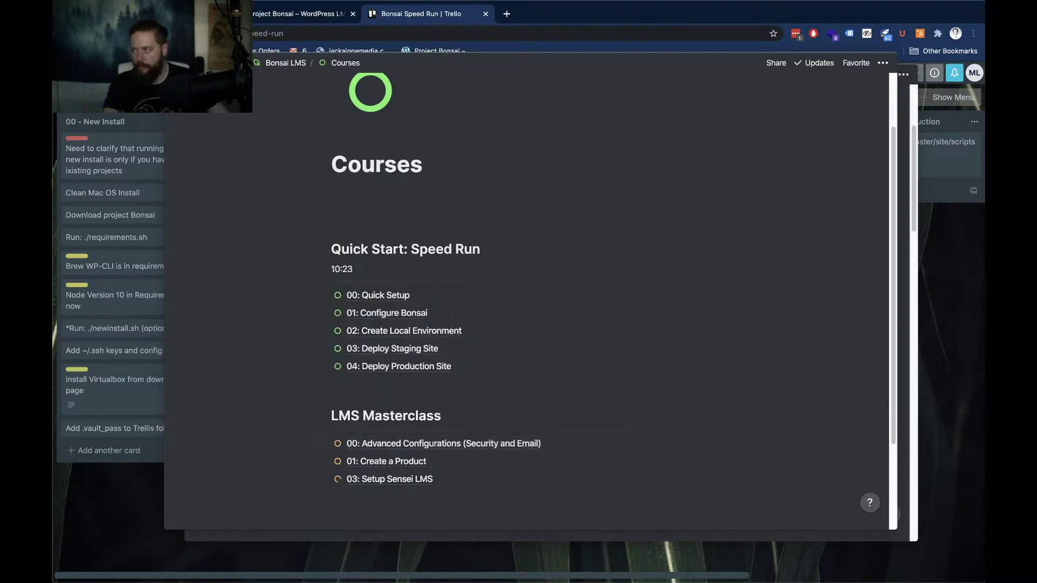
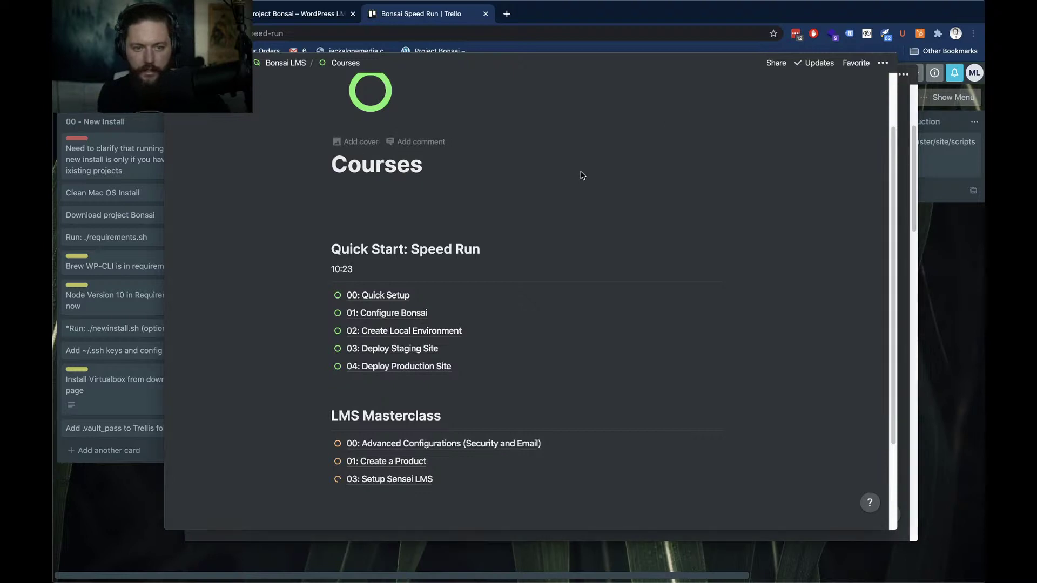
Cycle through the open Notion windows, glancing over the Configure Bonsai checklist, ending on Courses
key("super+grave")
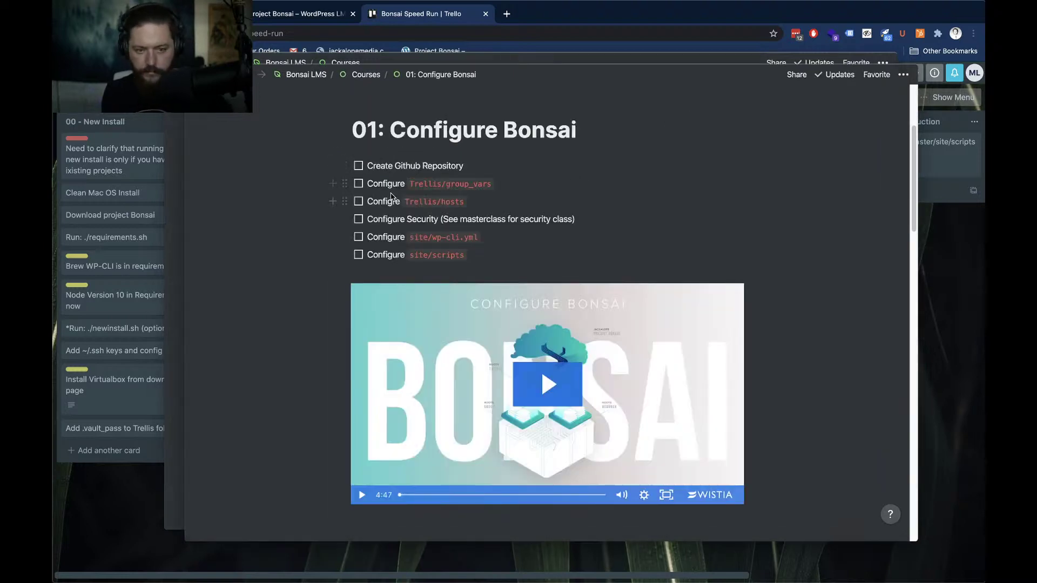
key("super+grave")
scroll(370, 330, "down", 2)
key("super+grave")
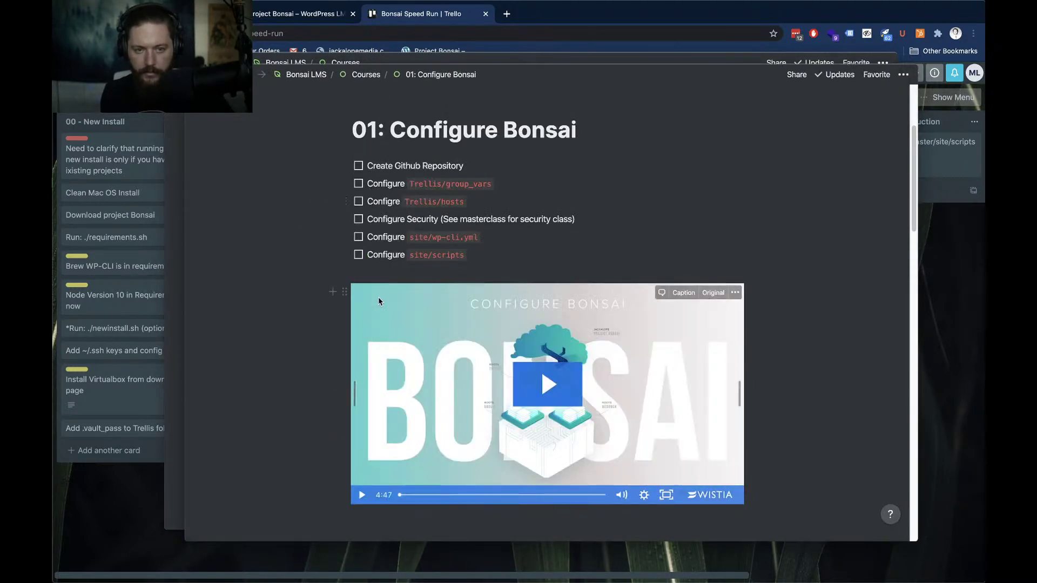
scroll(256, 150, "down", 7)
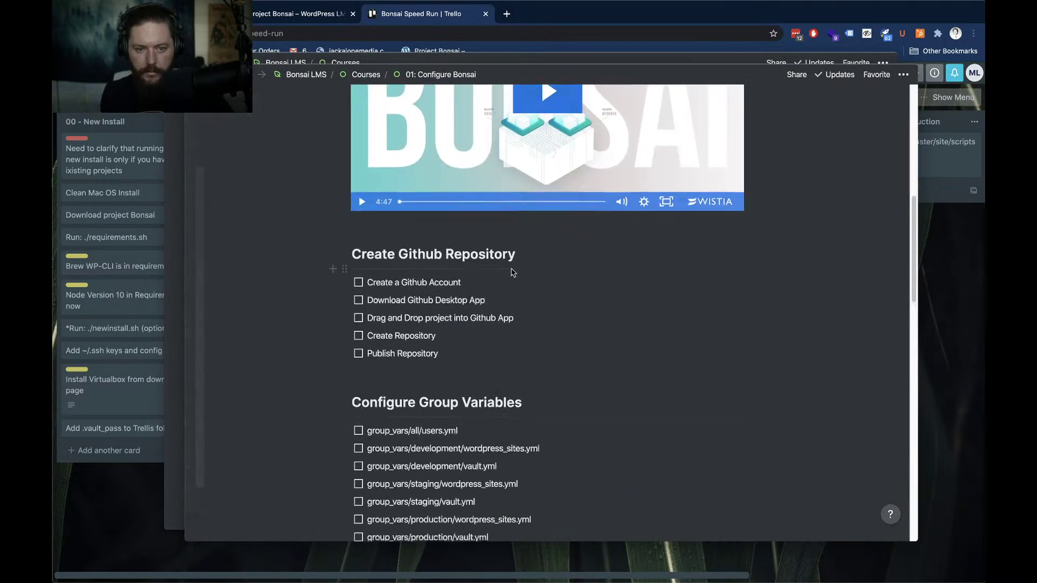
scroll(511, 268, "up", 10)
key("super+grave")
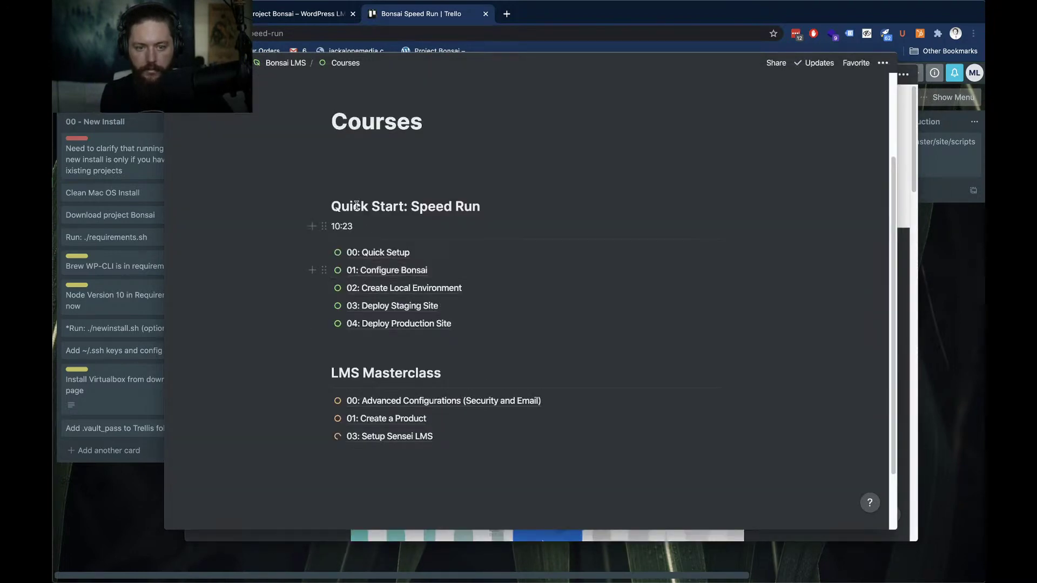
Return to the Bonsai LMS home page and check the Courses link's block menu in Resources
left_click(281, 65)
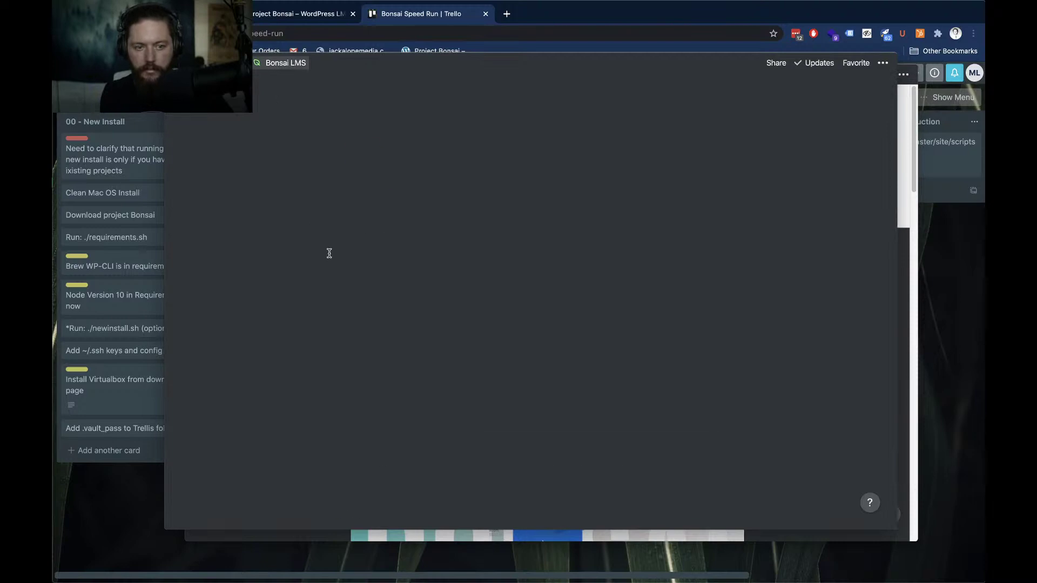
scroll(346, 280, "down", 5)
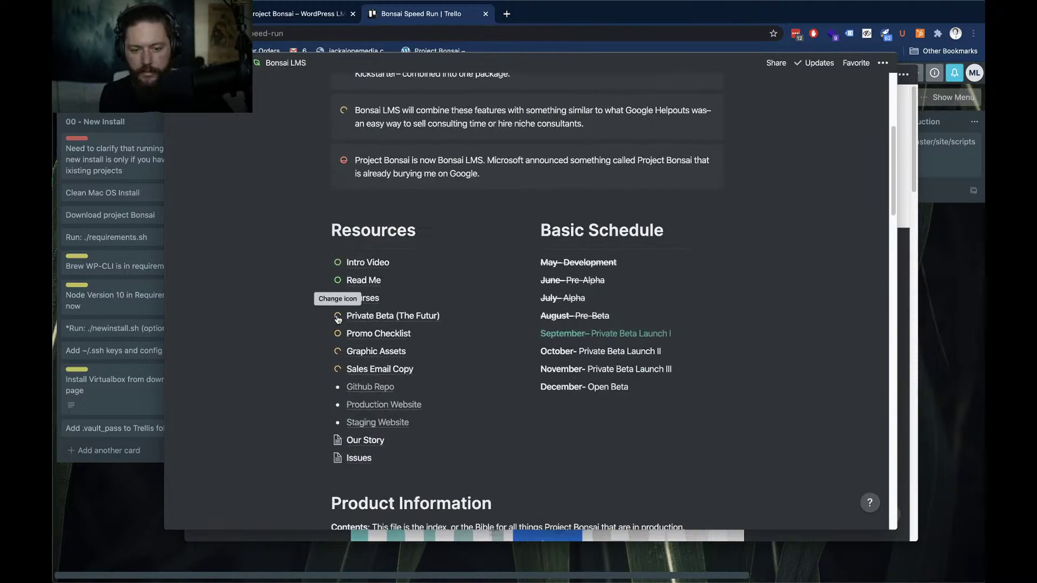
right_click(372, 297)
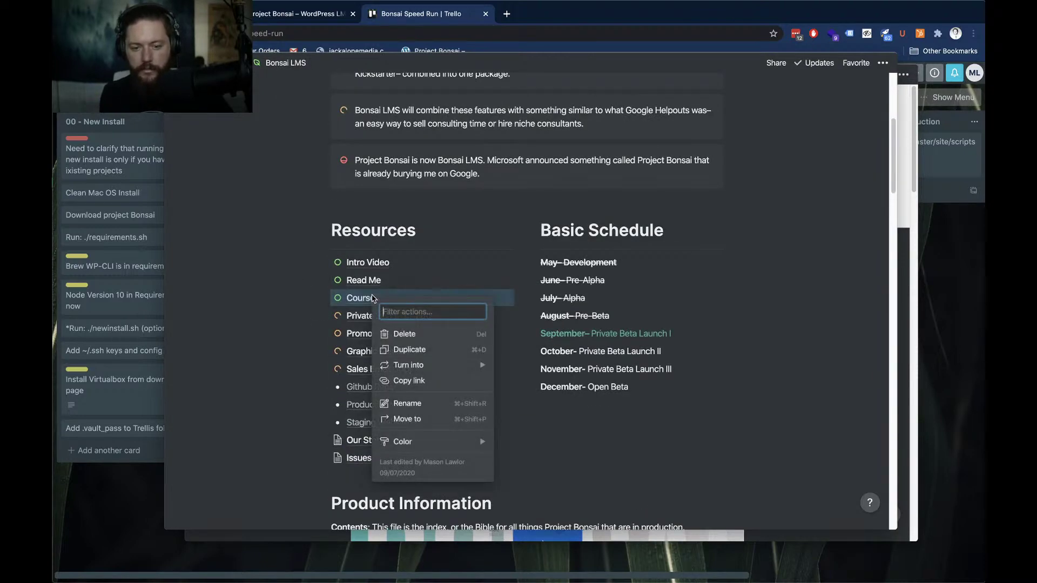
key("Escape")
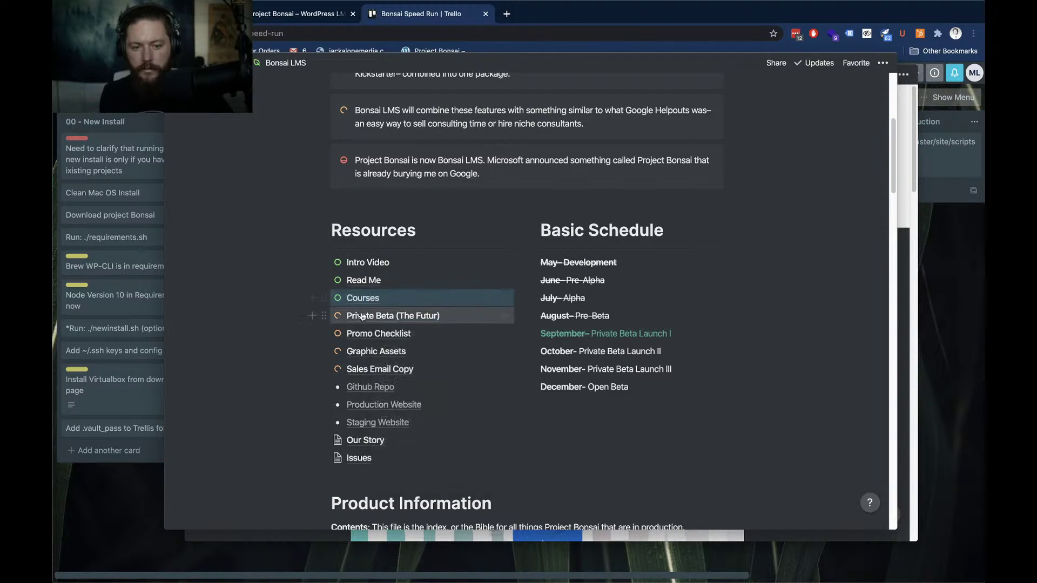
On the Issues page, write the to-do 'Add Youtube and linktree to top of hero on landing page'
left_click(367, 458)
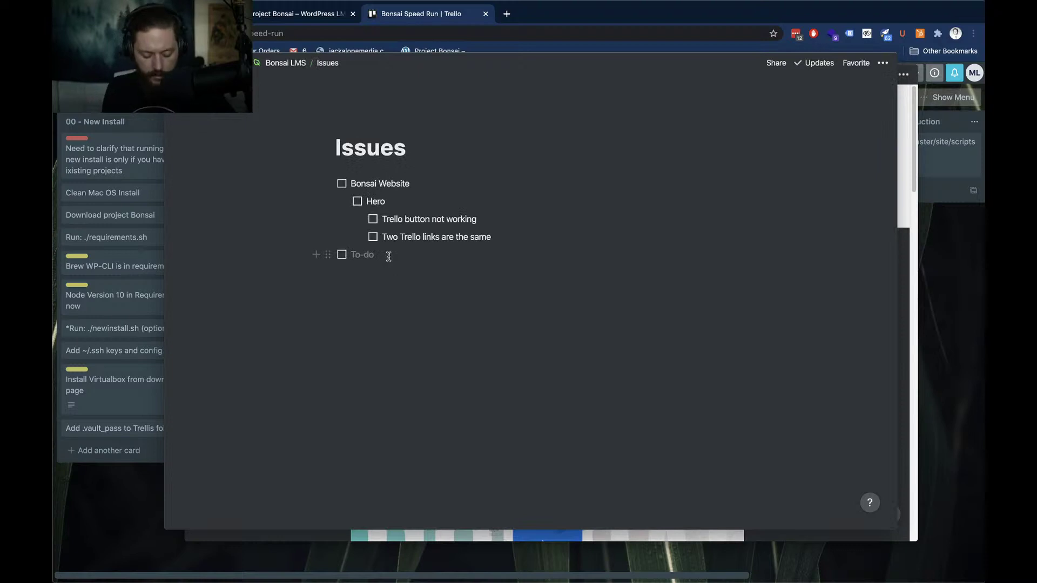
left_click(389, 256)
type("Add")
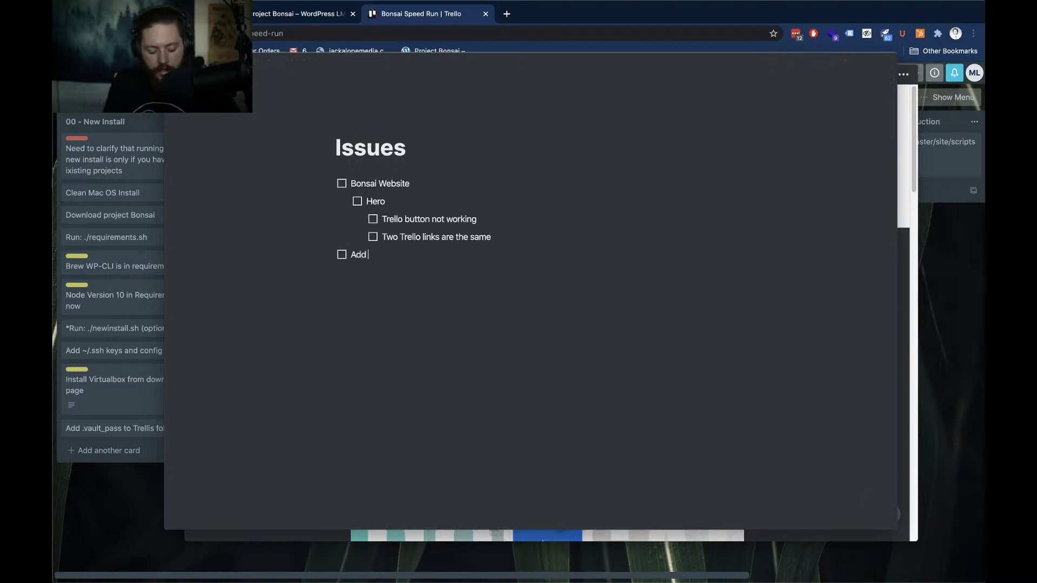
type(" Youtube a")
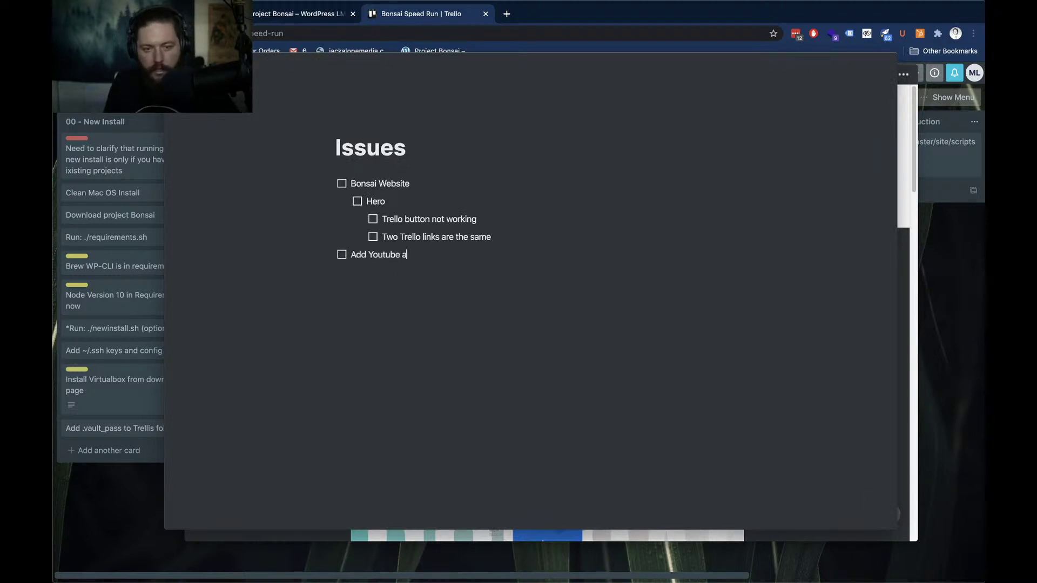
type("nd linktree to ")
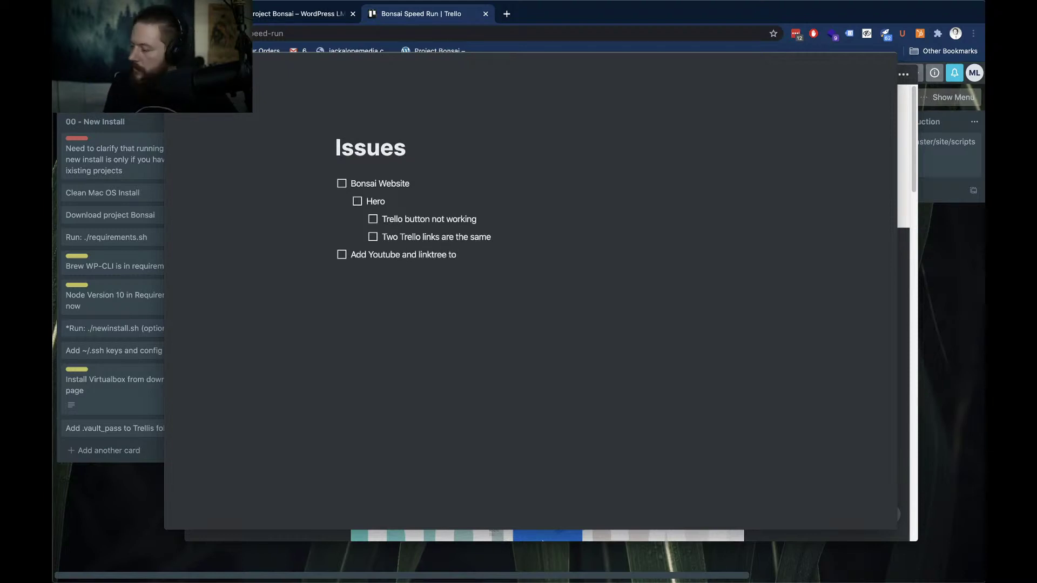
type("top of ")
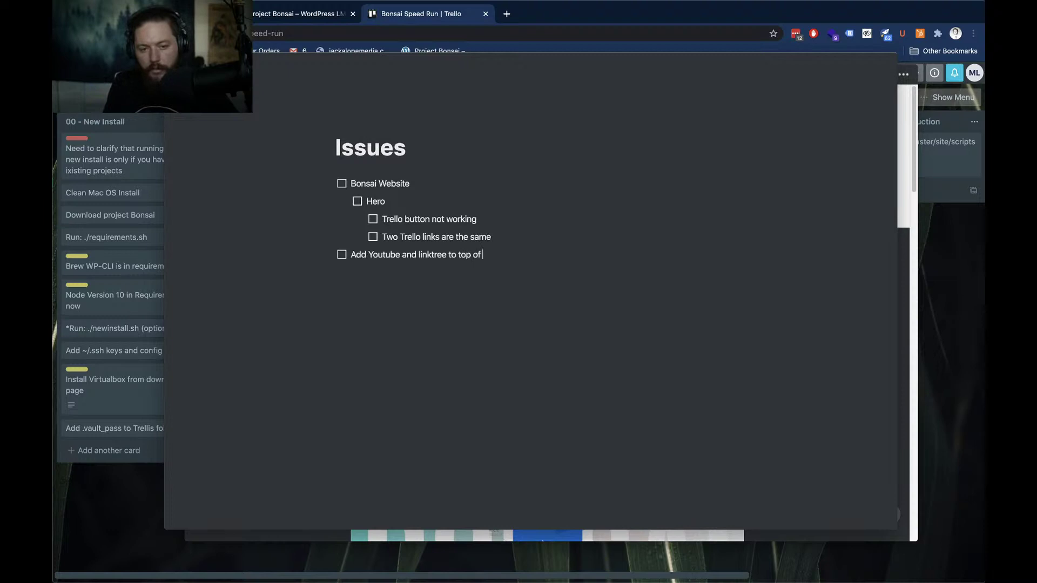
type("hero on landing page")
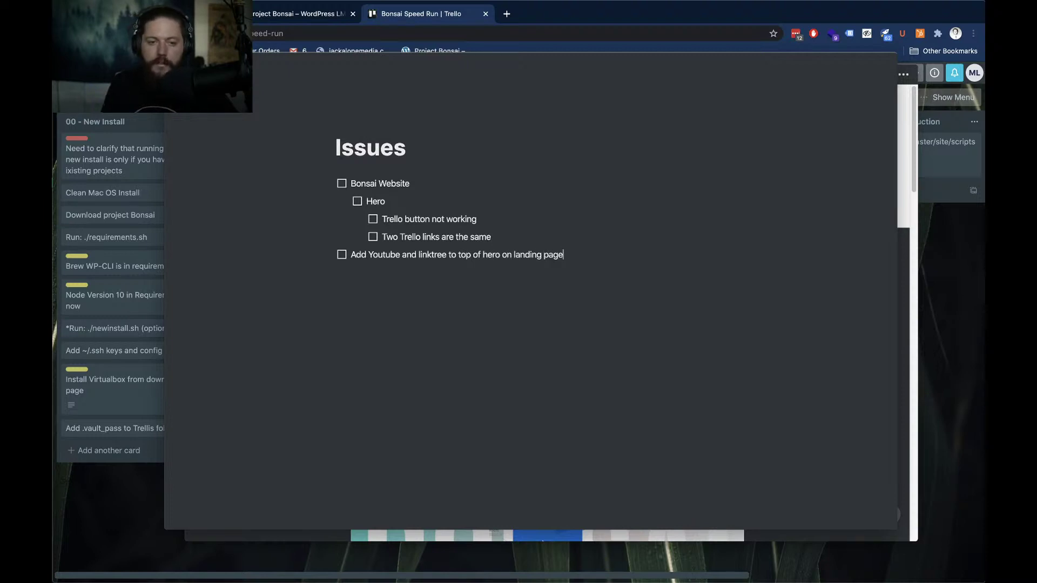
key("super+a")
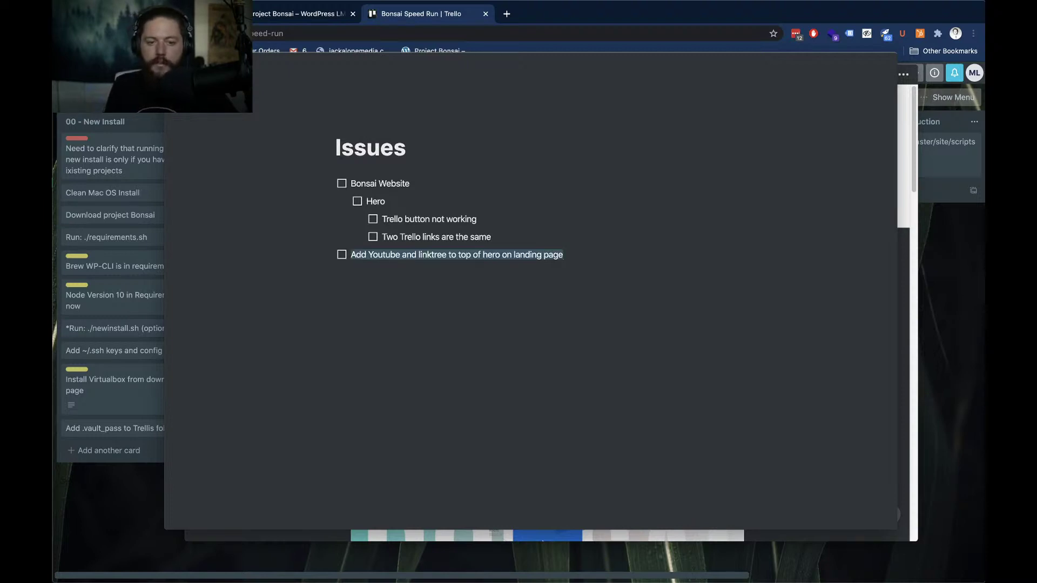
key("super+x")
key("super+z")
Nest that to-do two levels under Hero and add an empty to-do below it
key("Tab")
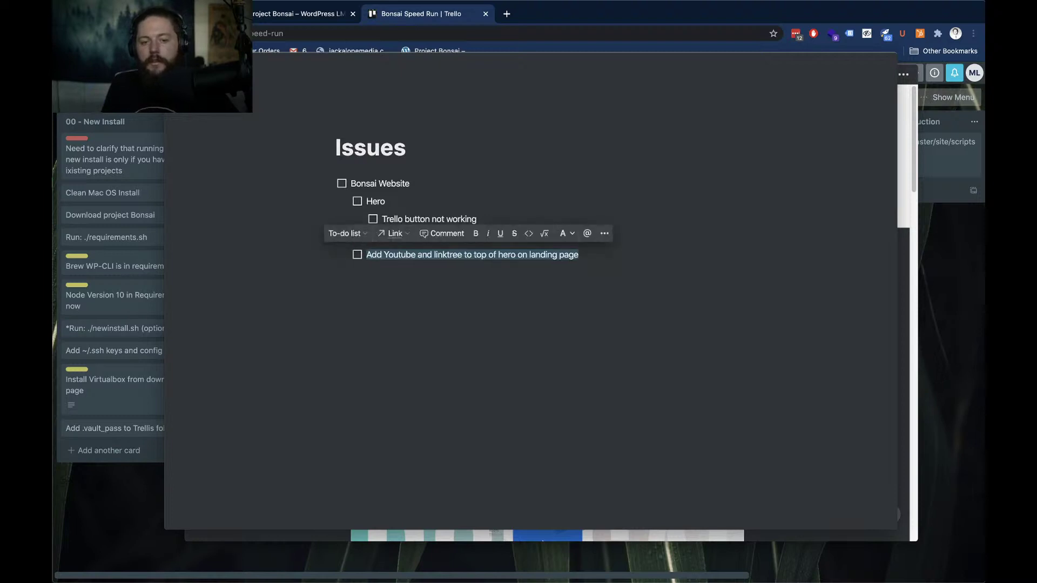
key("Tab")
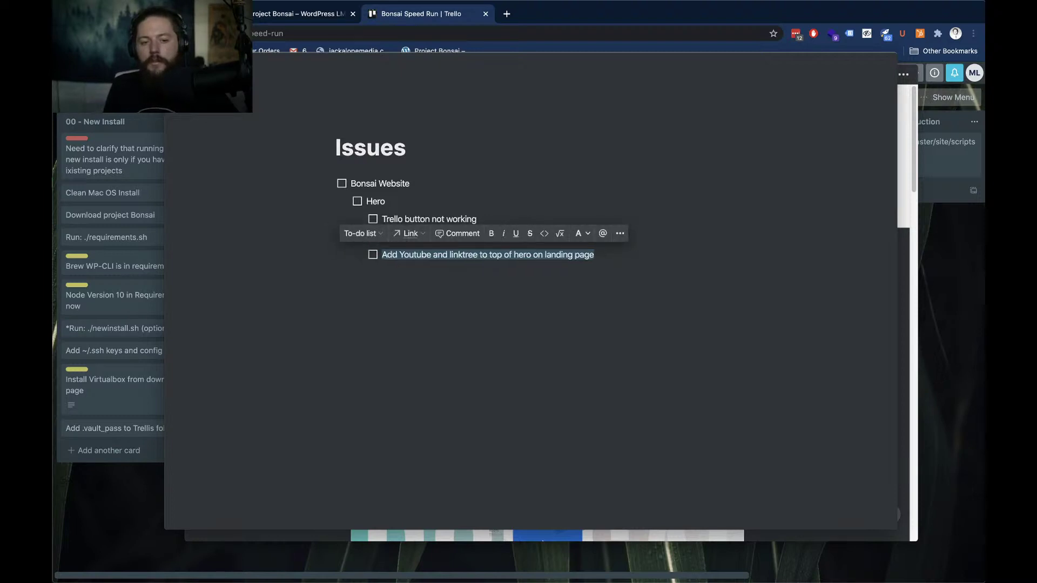
key("Right")
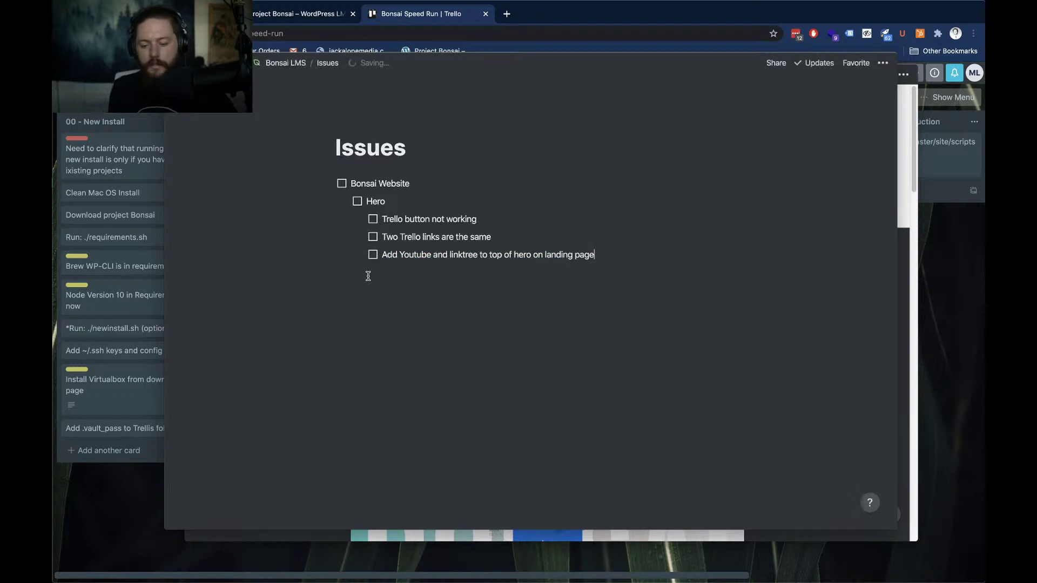
key("Return")
key("BackSpace")
key("BackSpace")
key("BackSpace")
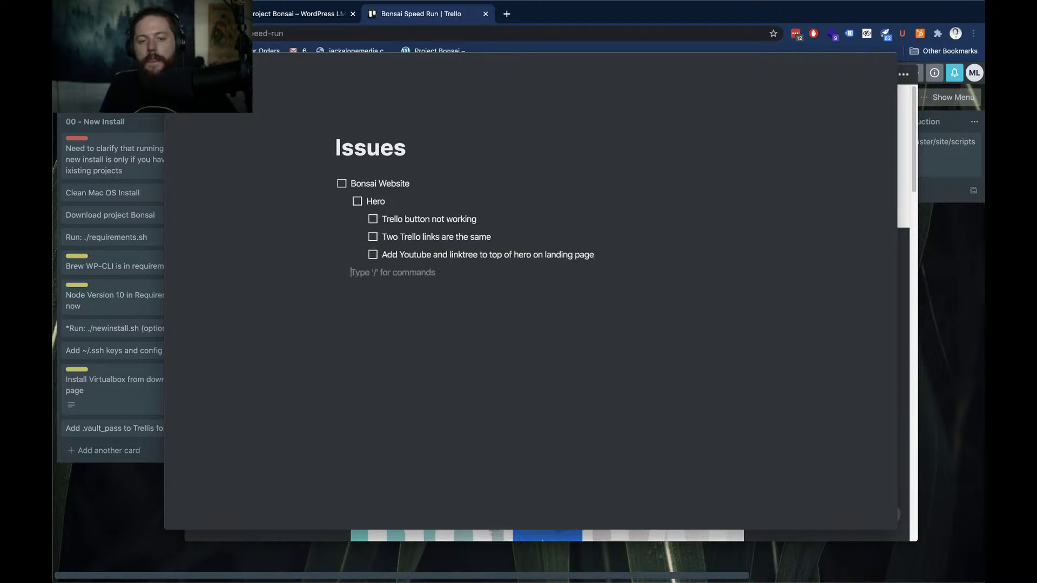
type("/to")
key("Return")
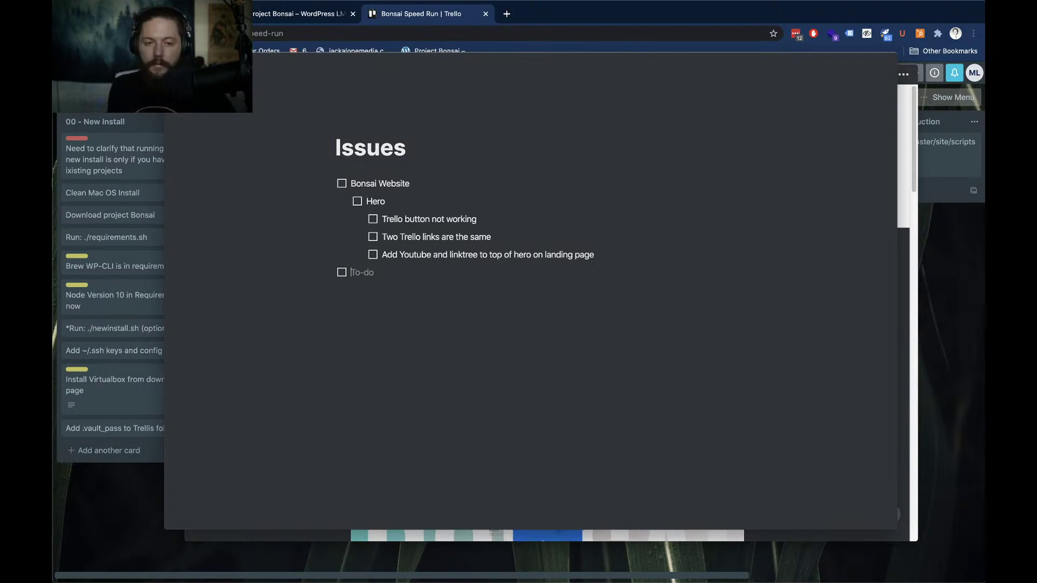
Reopen Courses from Bonsai LMS, switch to the 01: Configure Bonsai window, then to the Trello board
left_click(277, 64)
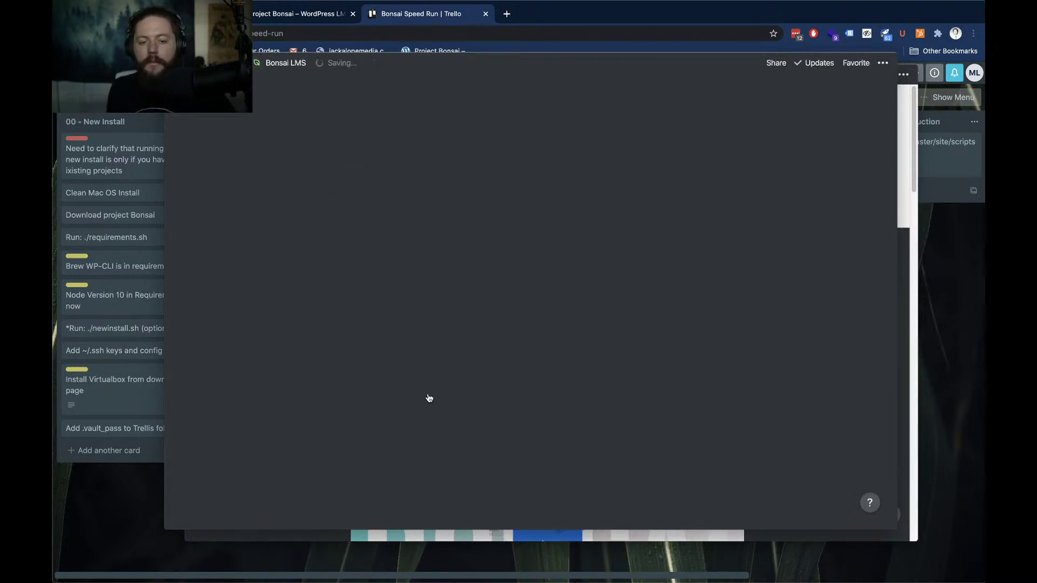
scroll(417, 372, "down", 3)
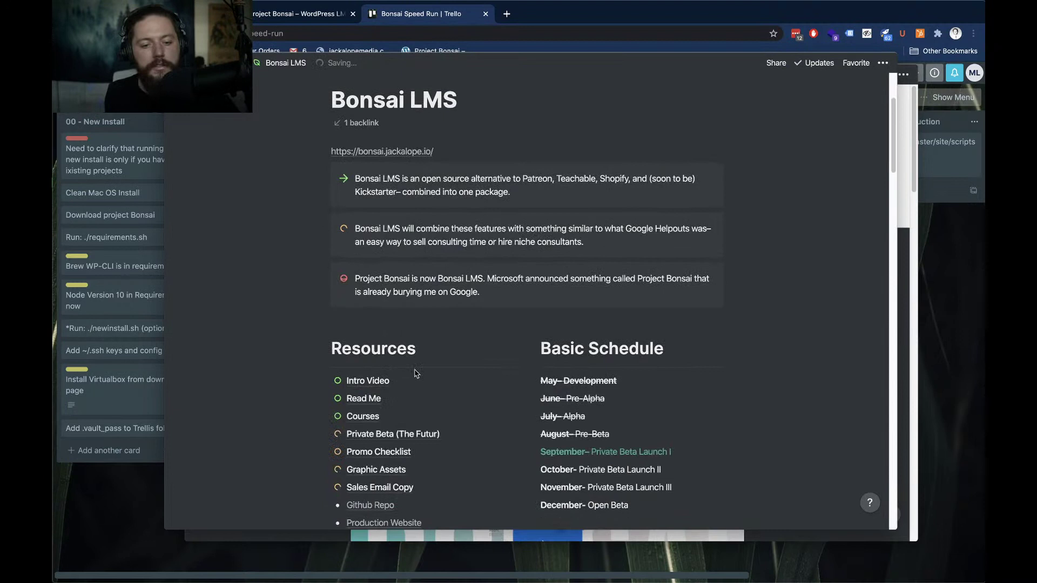
left_click(377, 418)
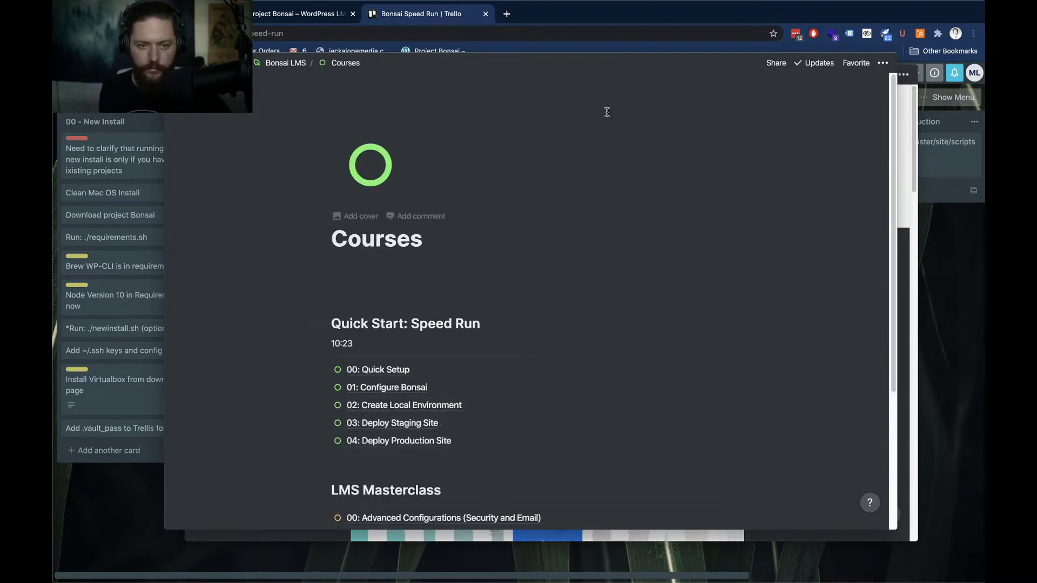
key("super+grave")
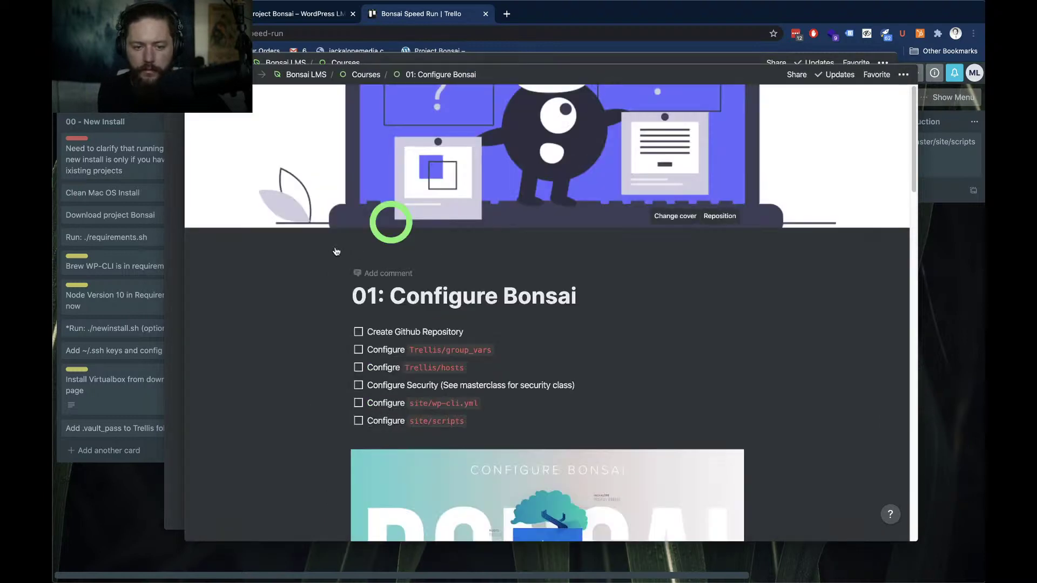
scroll(265, 278, "down", 1)
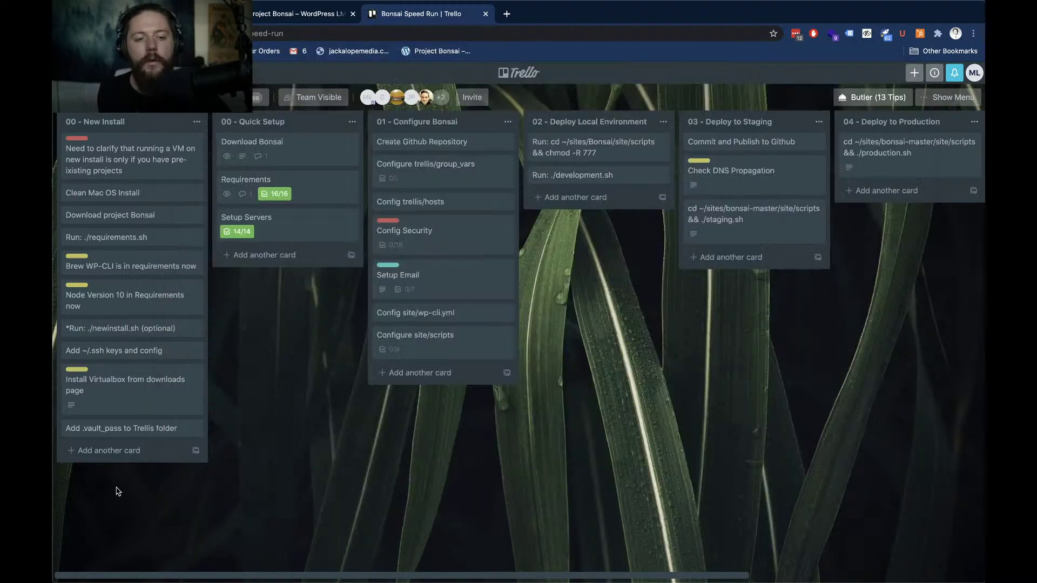
left_click(115, 487)
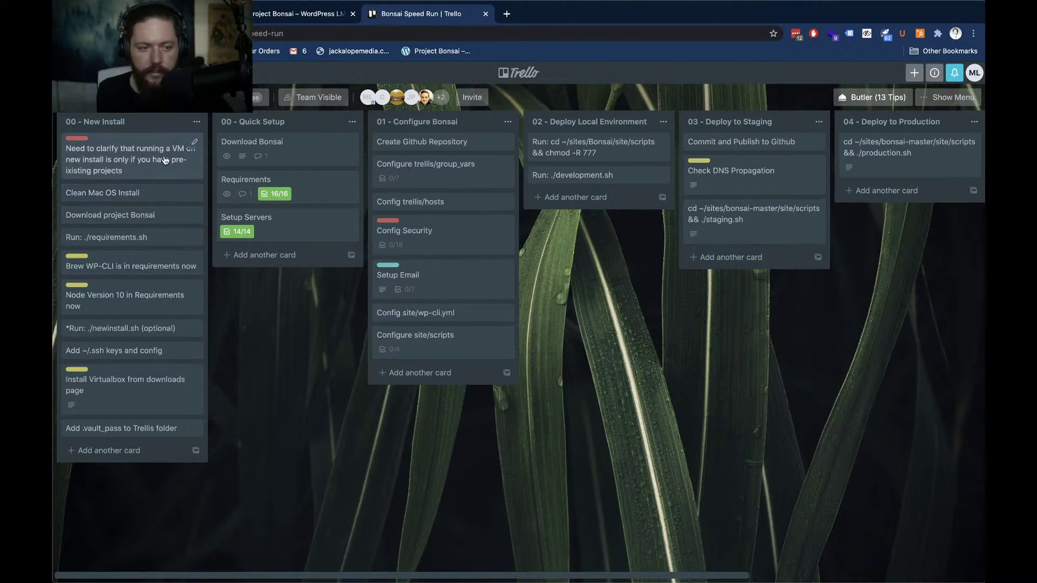
left_click_drag(119, 160, 137, 146)
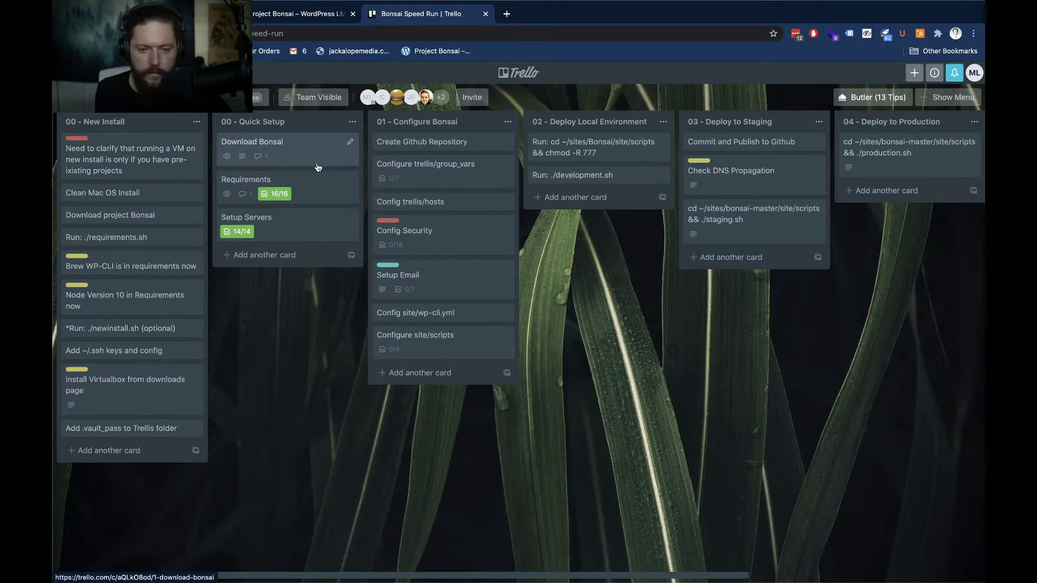
Scroll the 01: Configure Bonsai lesson, move it aside, and close the Trello card to show the full board
key("super+Tab")
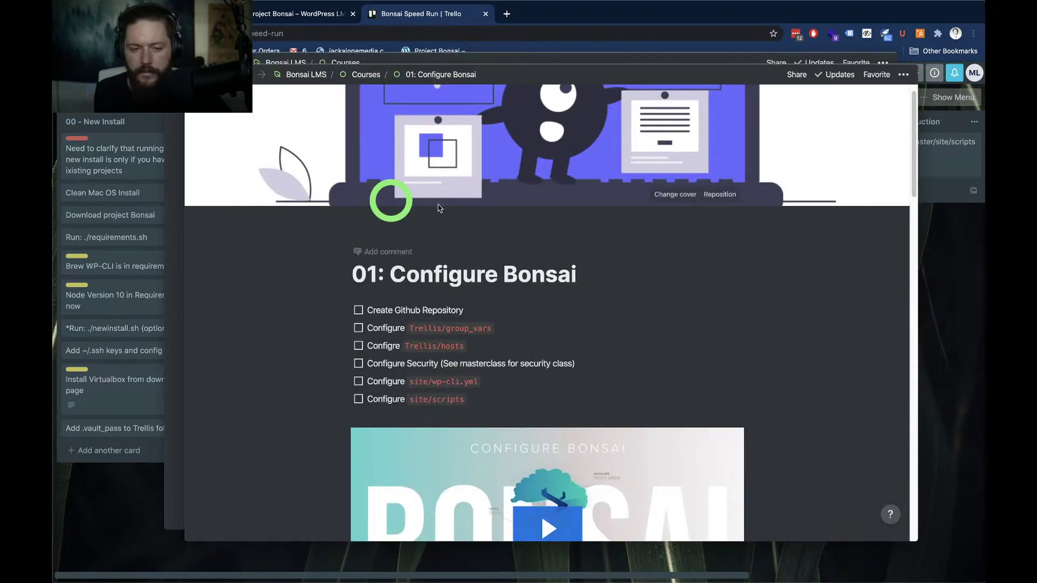
scroll(313, 306, "down", 2)
scroll(227, 274, "up", 3)
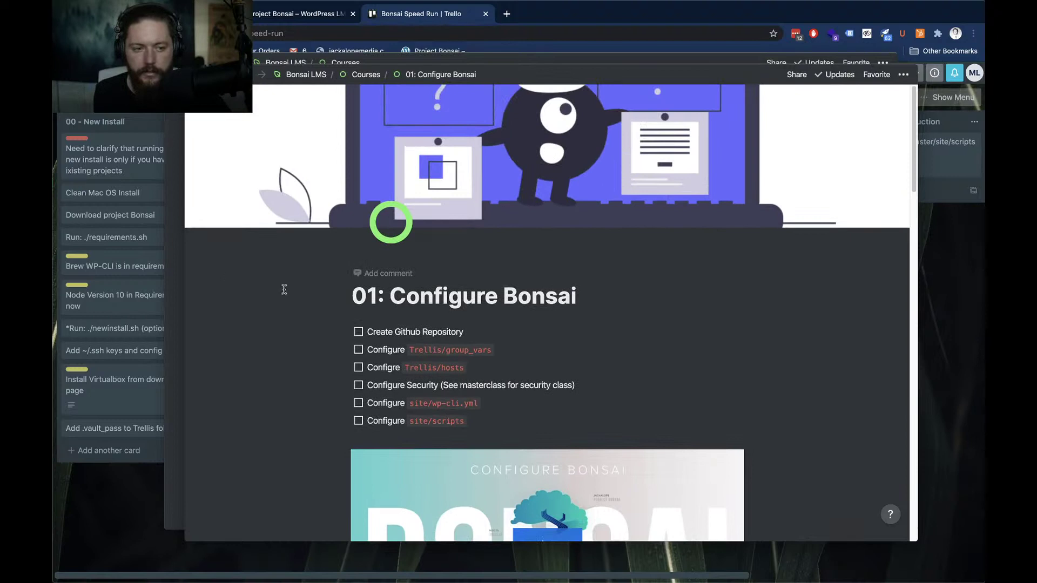
scroll(321, 304, "down", 2)
scroll(297, 303, "down", 1)
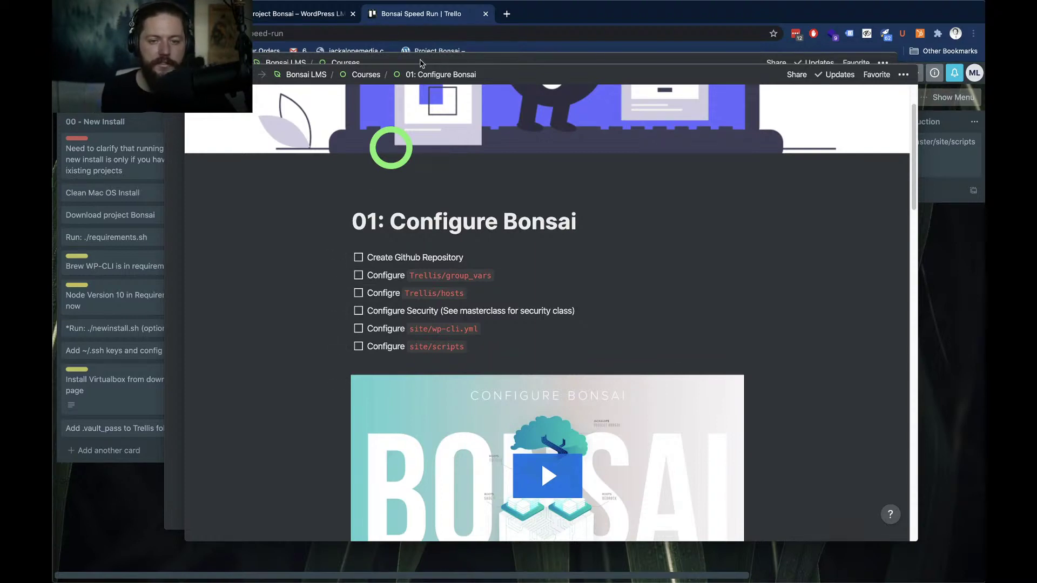
left_click_drag(424, 58, 325, 80)
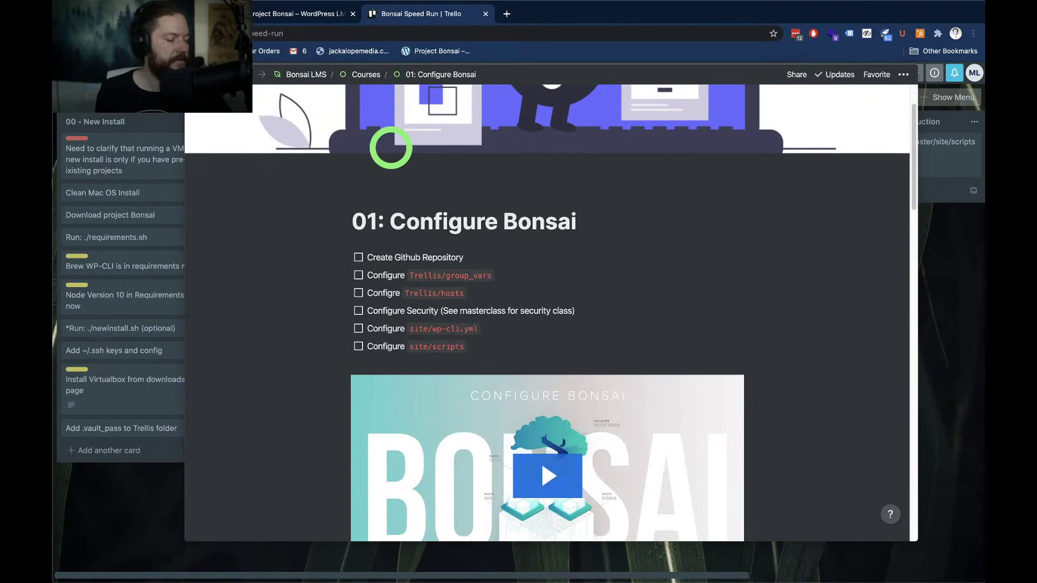
key("Escape")
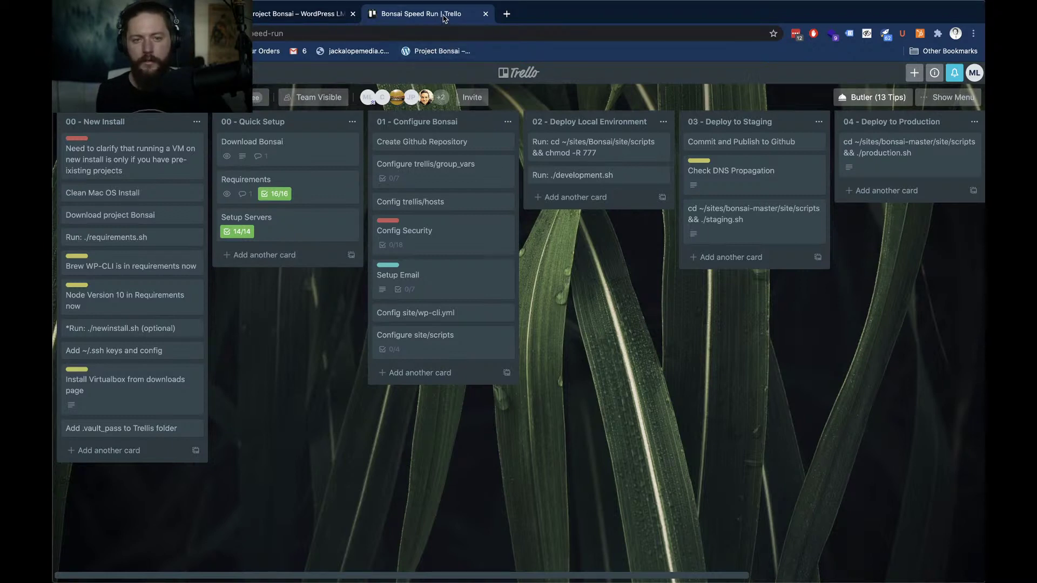
Close the Bonsai Speed Run Trello tab to get back to the Project Bonsai landing page
left_click_drag(445, 25, 446, 30)
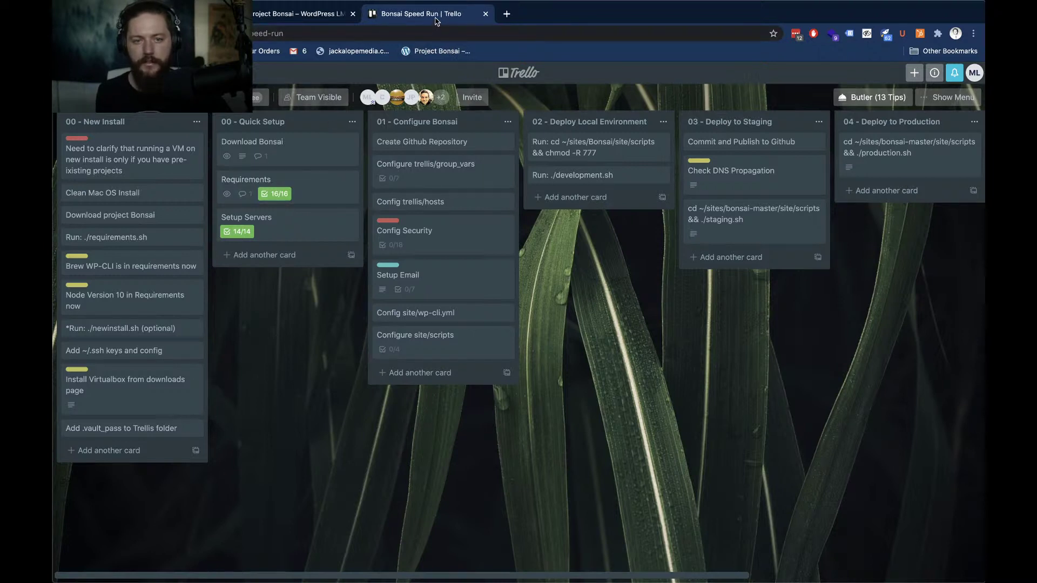
key("super+w")
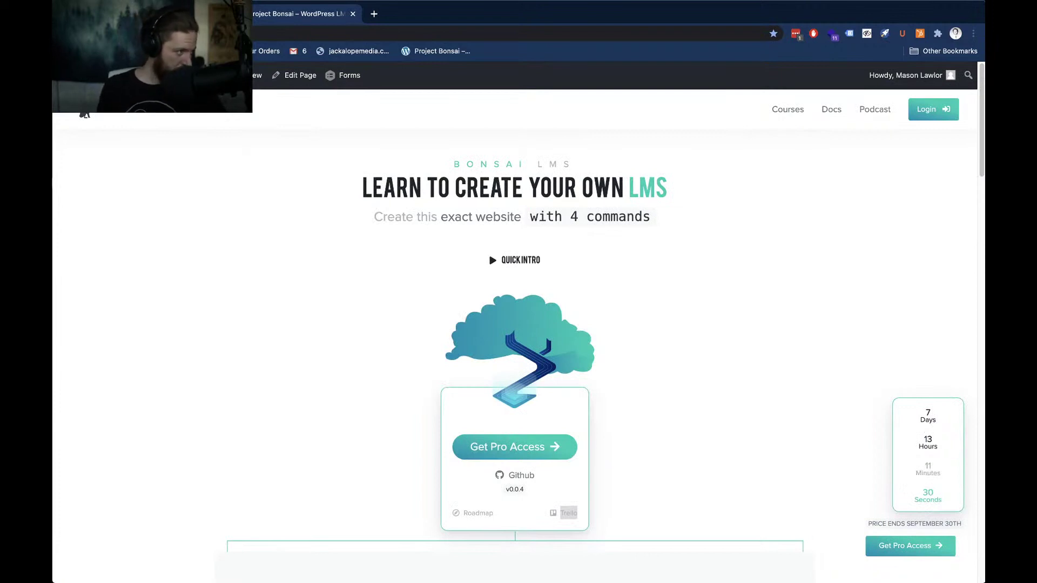
left_click(568, 513)
key("super+w")
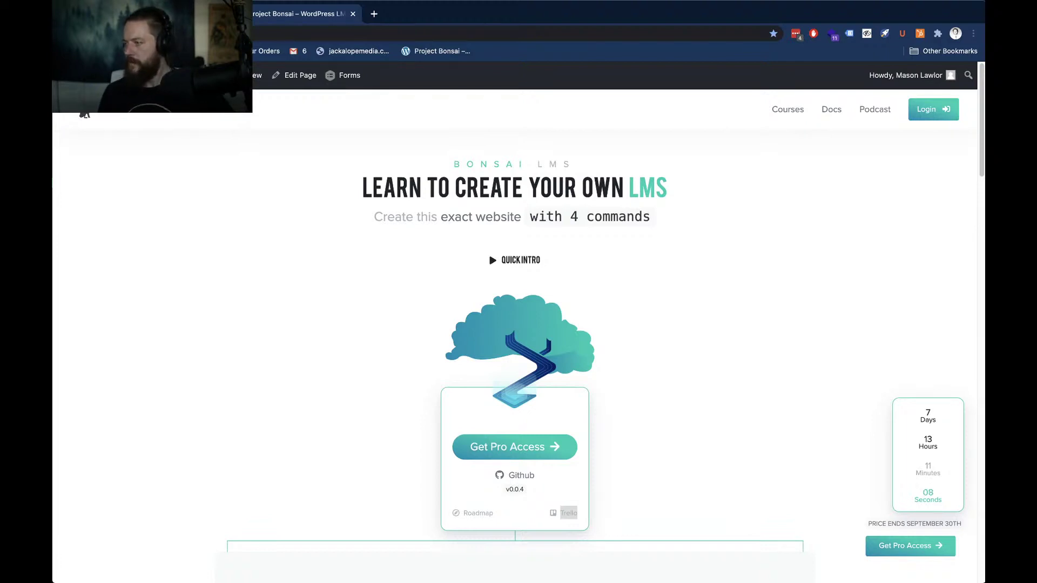
key("super+Tab")
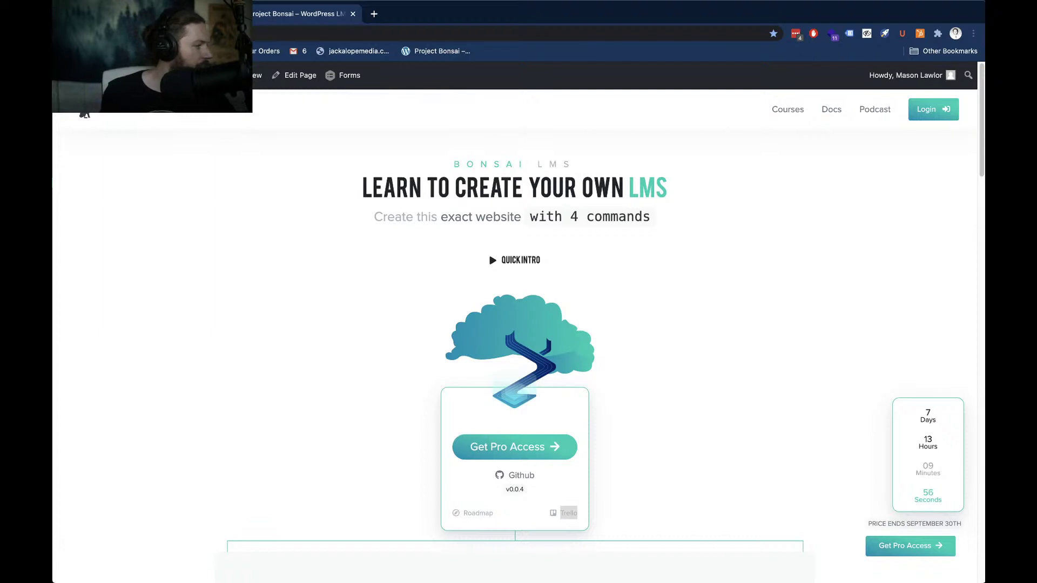
Bring the Notion Courses page over the website and open the 00: Quick Setup lesson
left_click_drag(237, 5, 609, 69)
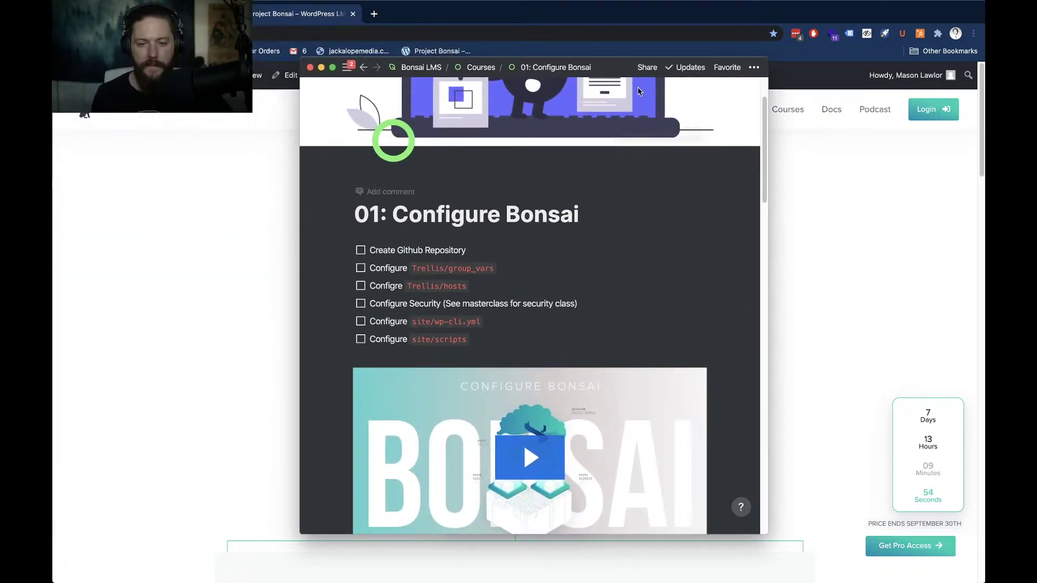
mouse_move(639, 94)
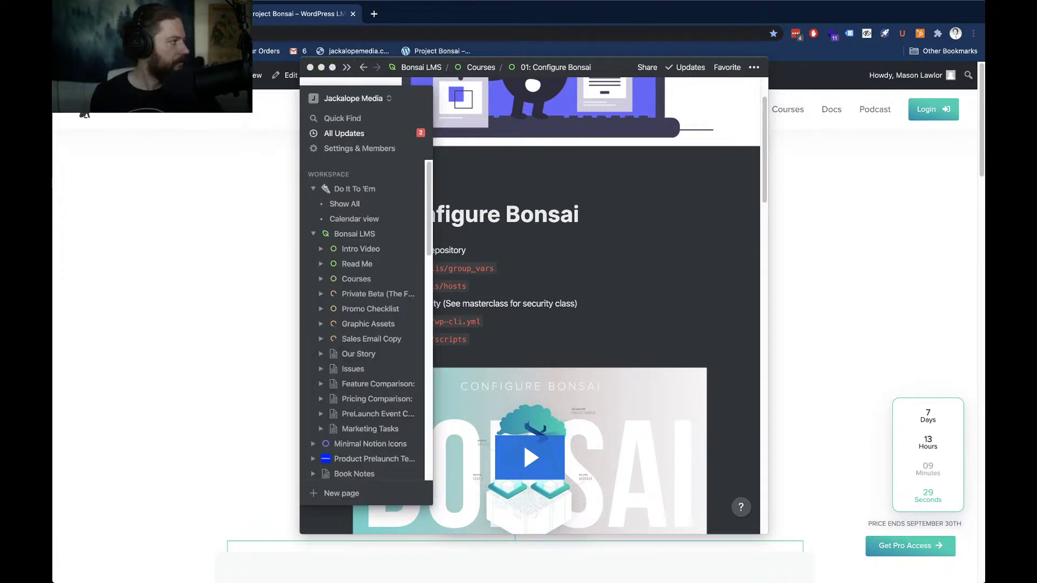
left_click_drag(0, 64, 606, 65)
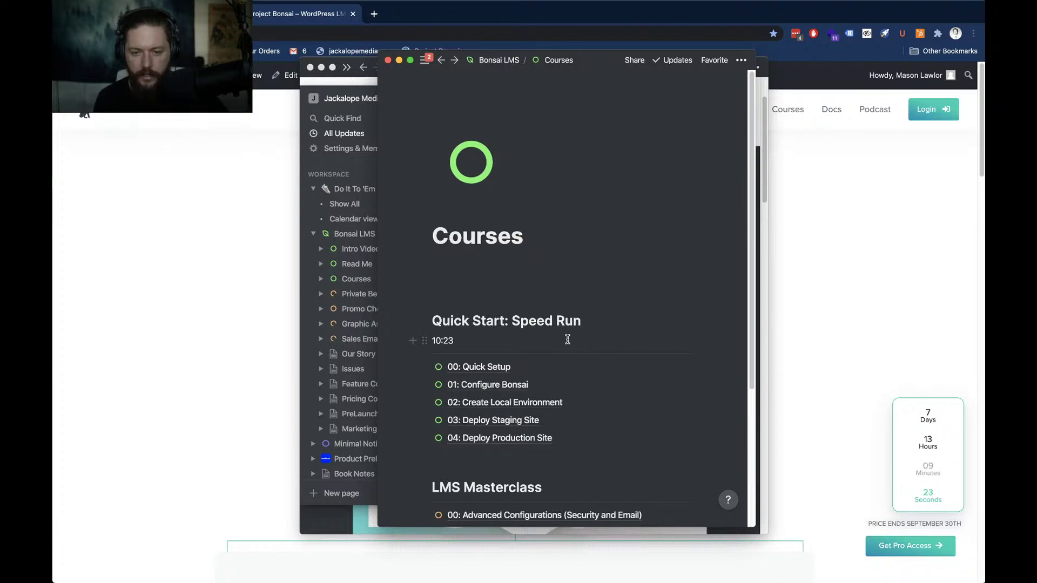
left_click(493, 367)
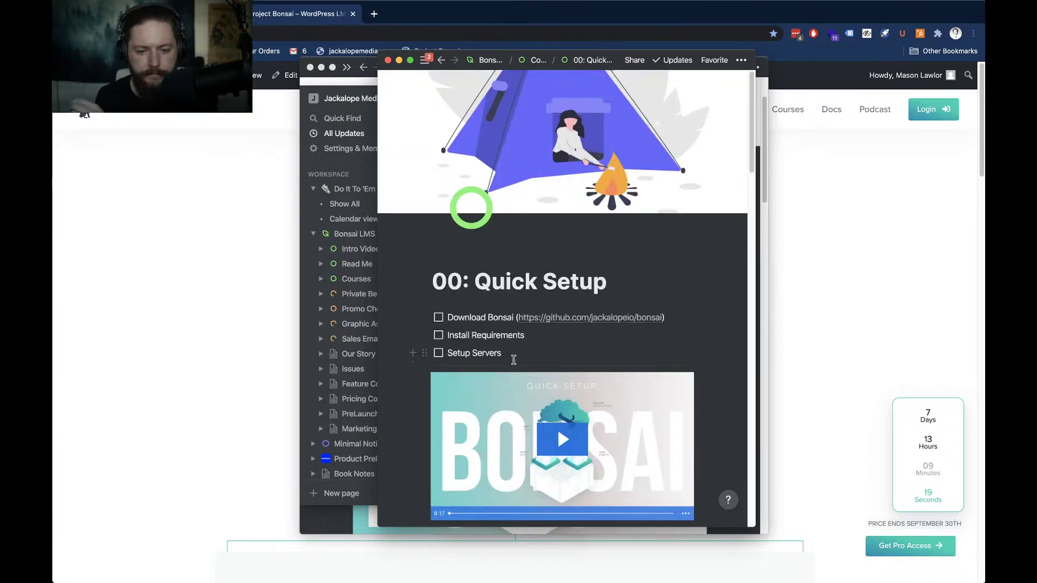
Scroll through the Download Bonsai, Install Requirements and Setup Servers to-dos and Requirements checklist
scroll(514, 359, "down", 10)
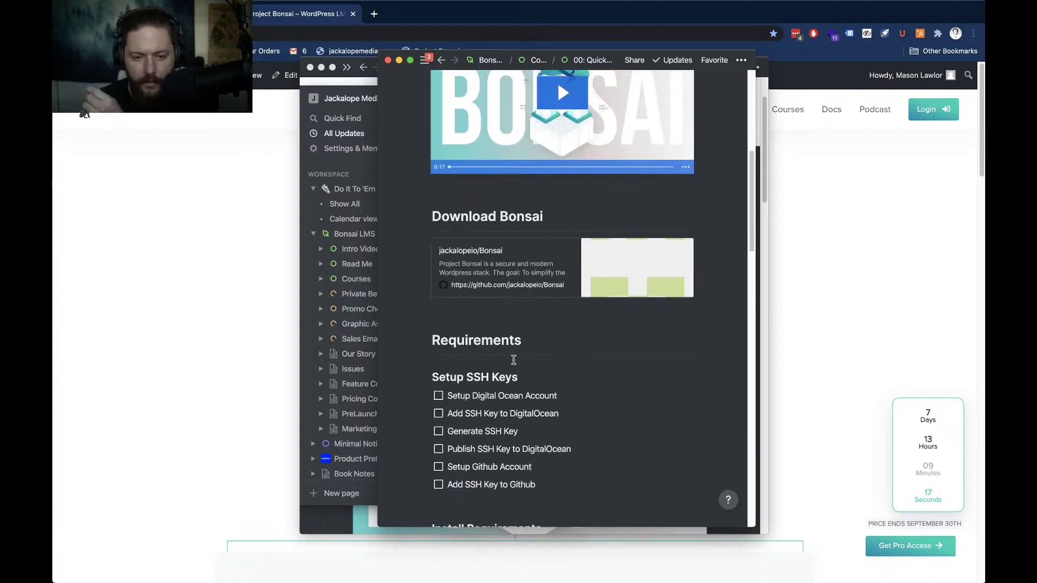
scroll(514, 360, "down", 5)
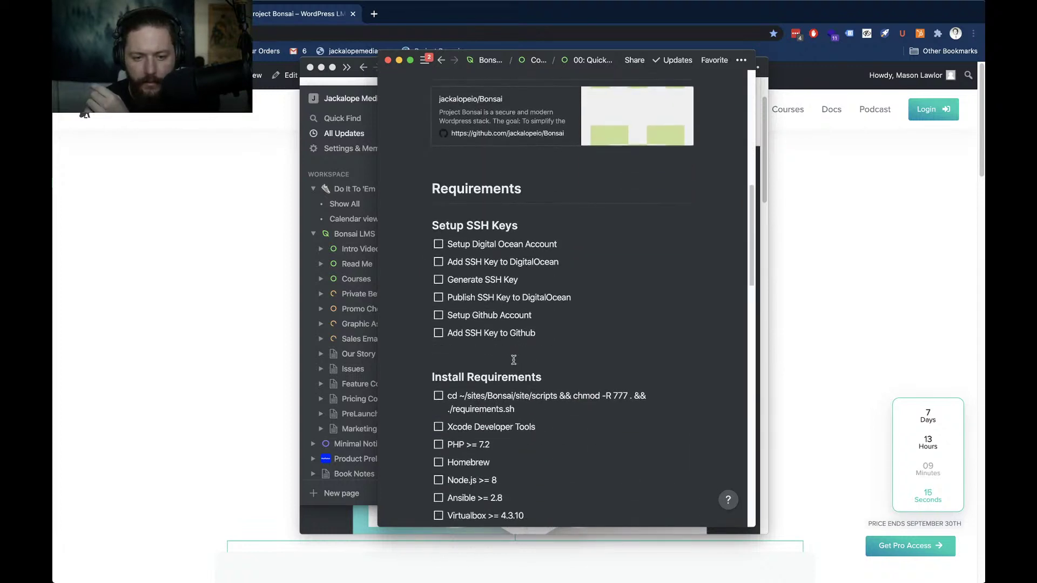
scroll(513, 360, "down", 3)
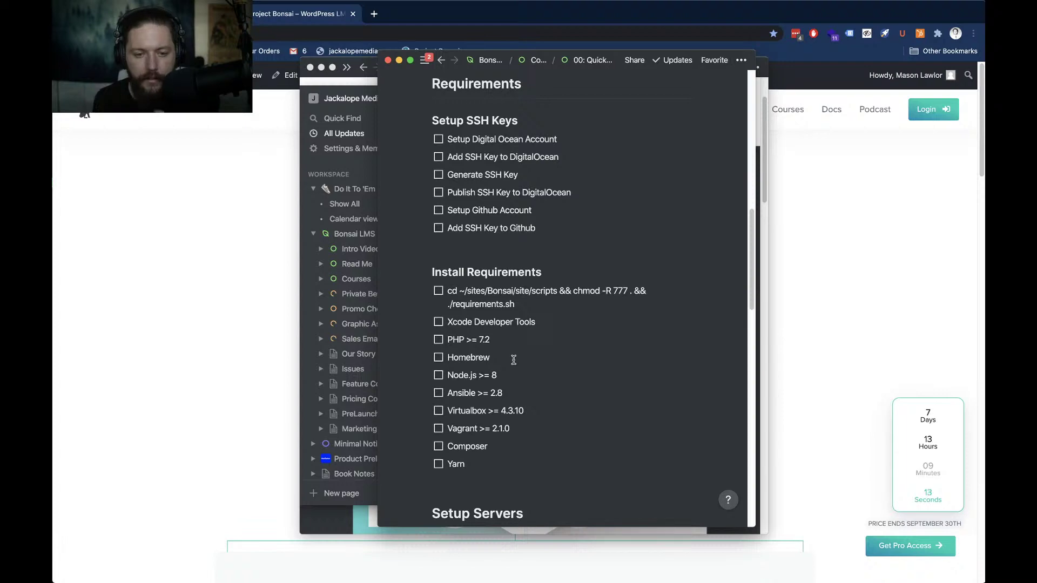
scroll(513, 360, "up", 6)
scroll(513, 359, "up", 10)
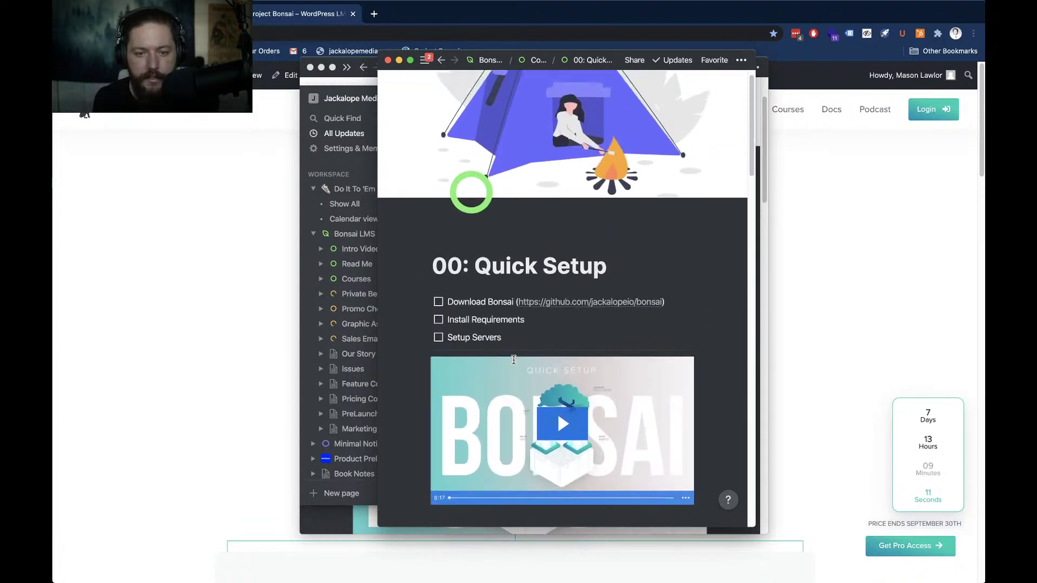
scroll(514, 360, "down", 10)
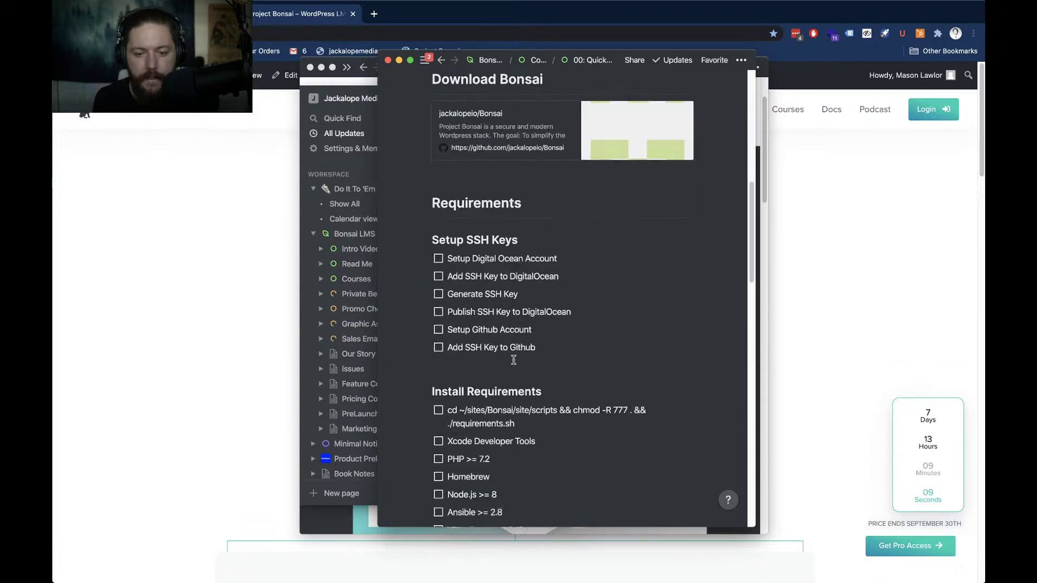
scroll(513, 360, "down", 15)
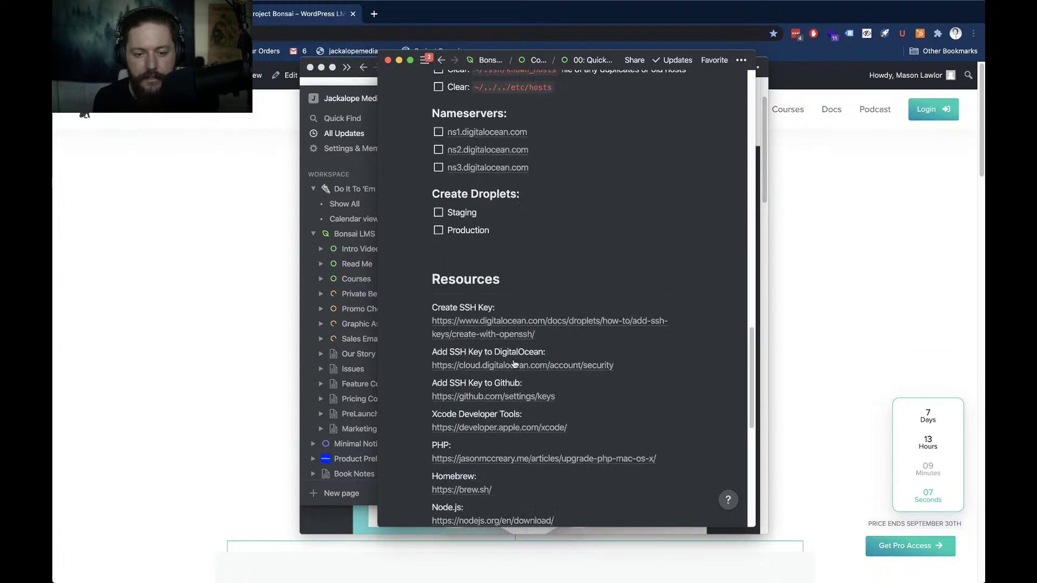
scroll(513, 362, "down", 5)
scroll(513, 360, "up", 20)
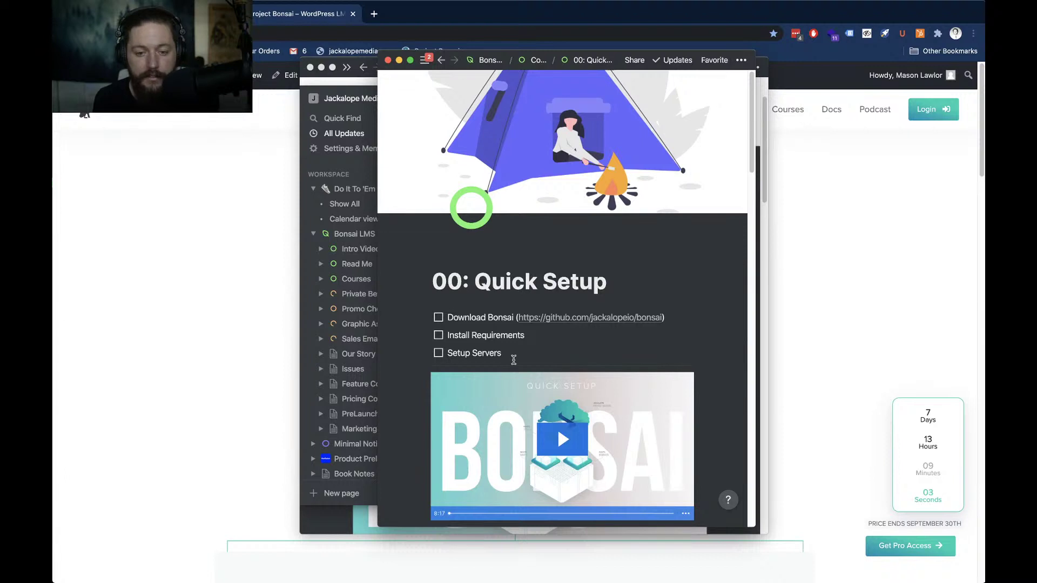
scroll(514, 360, "down", 3)
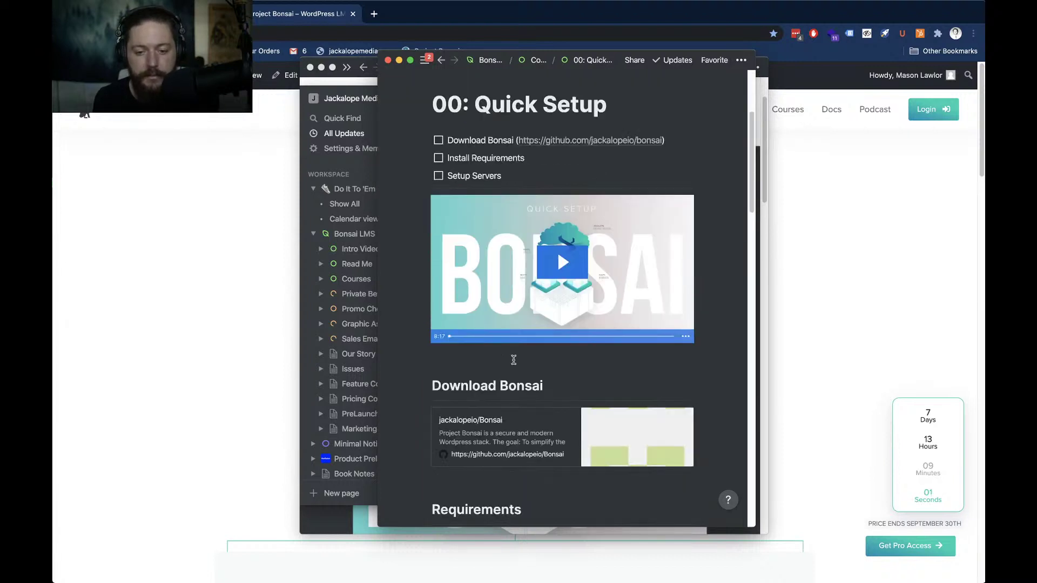
scroll(513, 360, "down", 3)
scroll(514, 361, "up", 6)
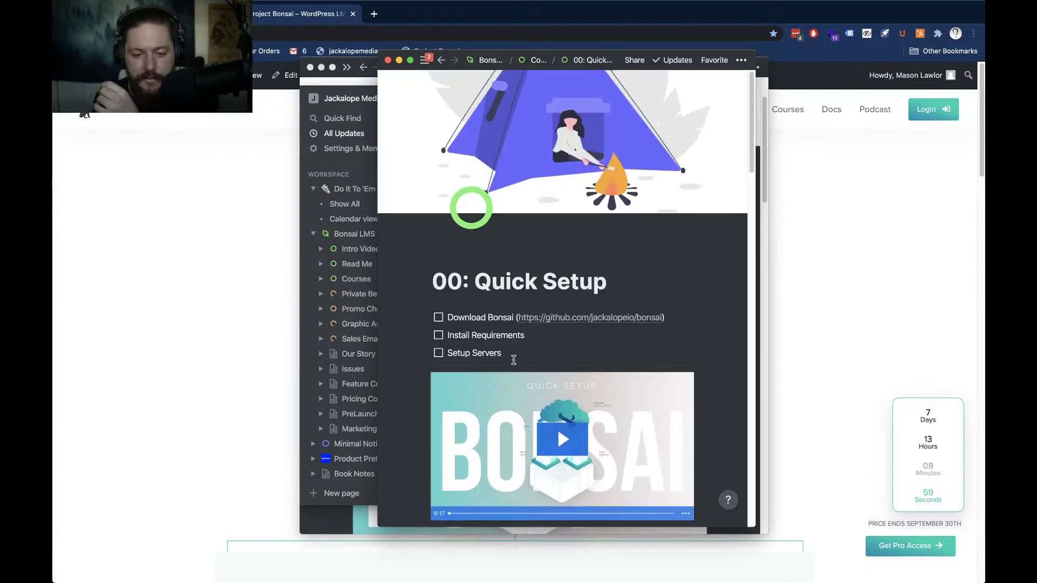
Open the site's Courses page in a new tab and switch to it
left_click(212, 326)
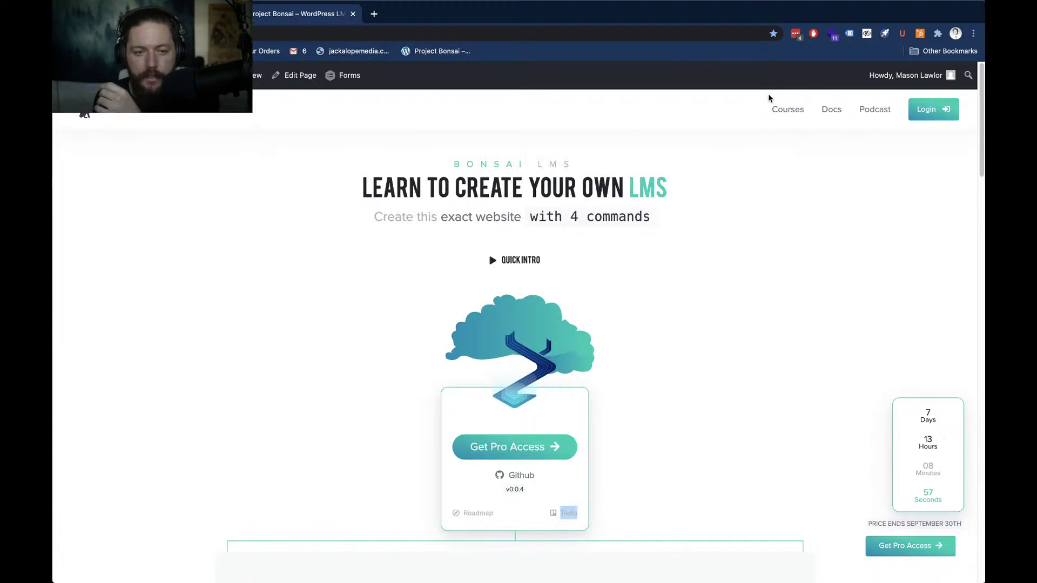
right_click(793, 109)
left_click(843, 115)
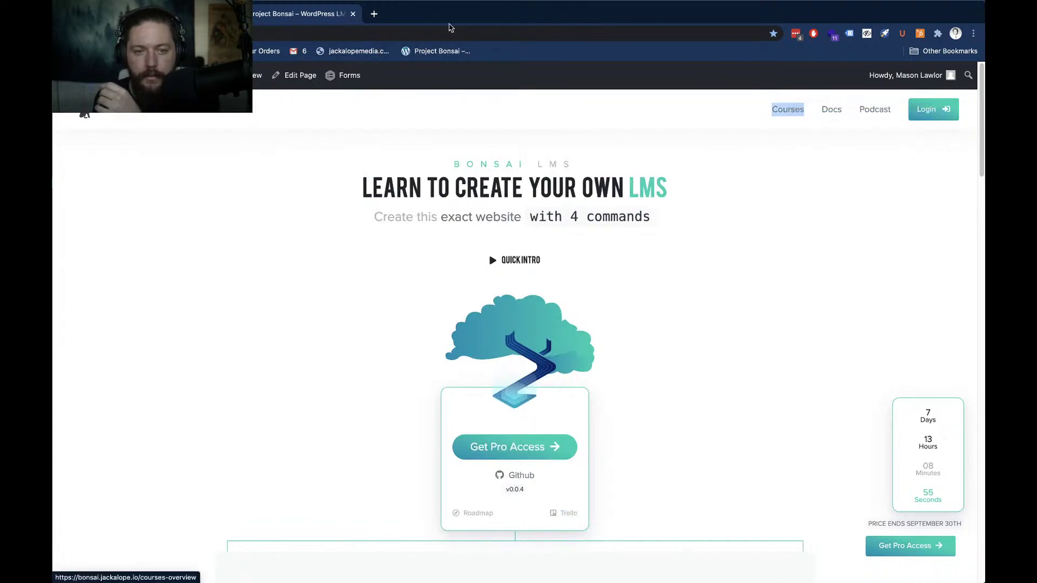
left_click(428, 16)
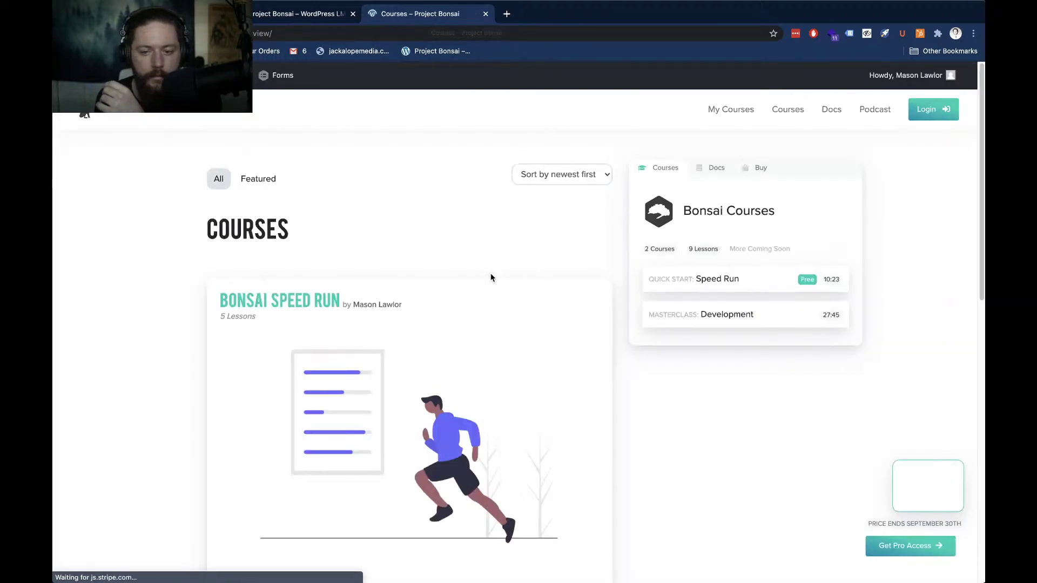
scroll(286, 268, "down", 5)
scroll(171, 249, "up", 4)
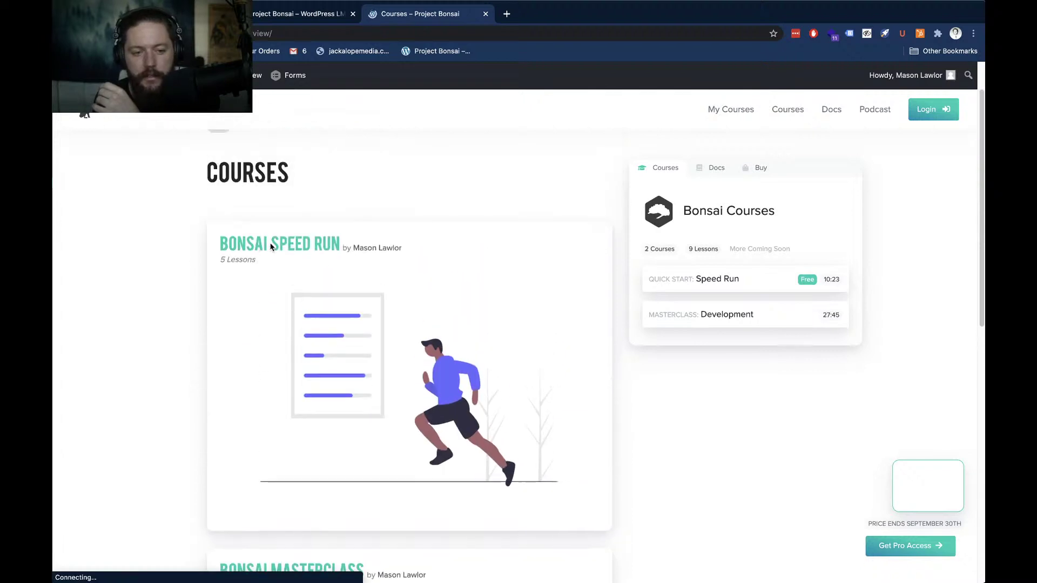
Open the Bonsai Speed Run course and scroll to its Quick Setup, Configure Bonsai and Create Local Environment lessons
left_click(309, 248)
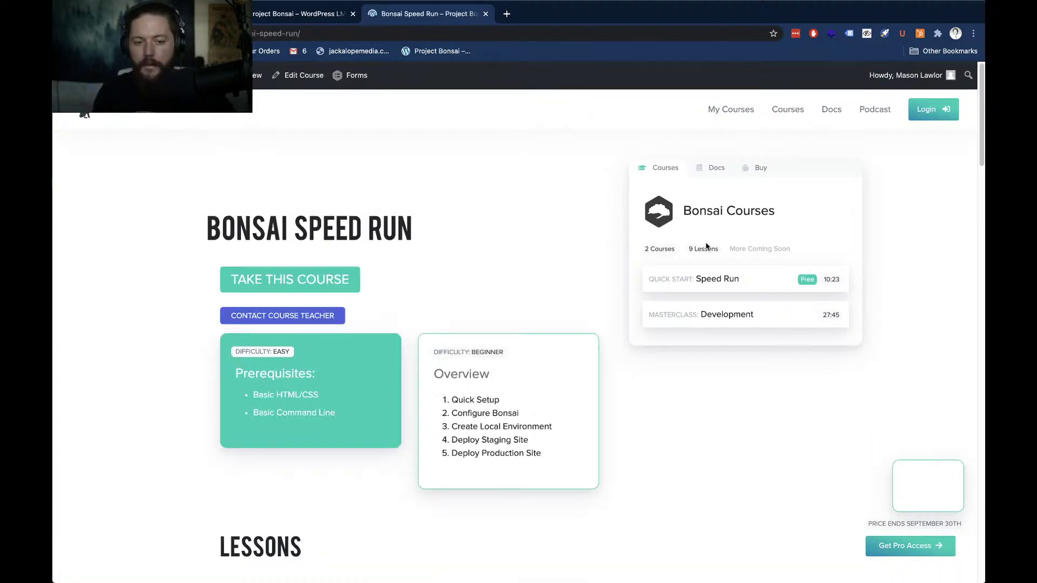
scroll(706, 246, "right", 5)
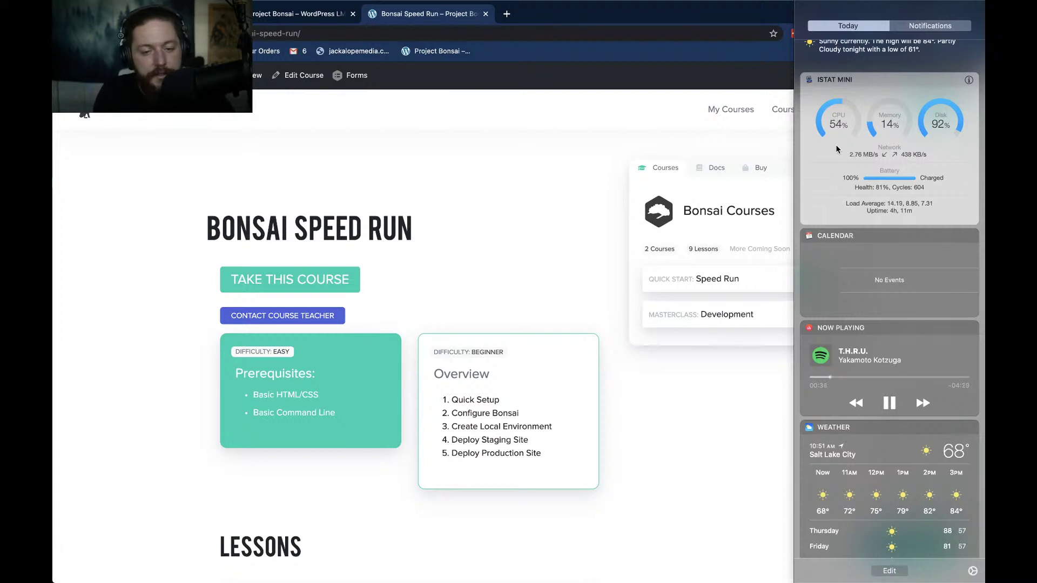
scroll(836, 149, "right", 3)
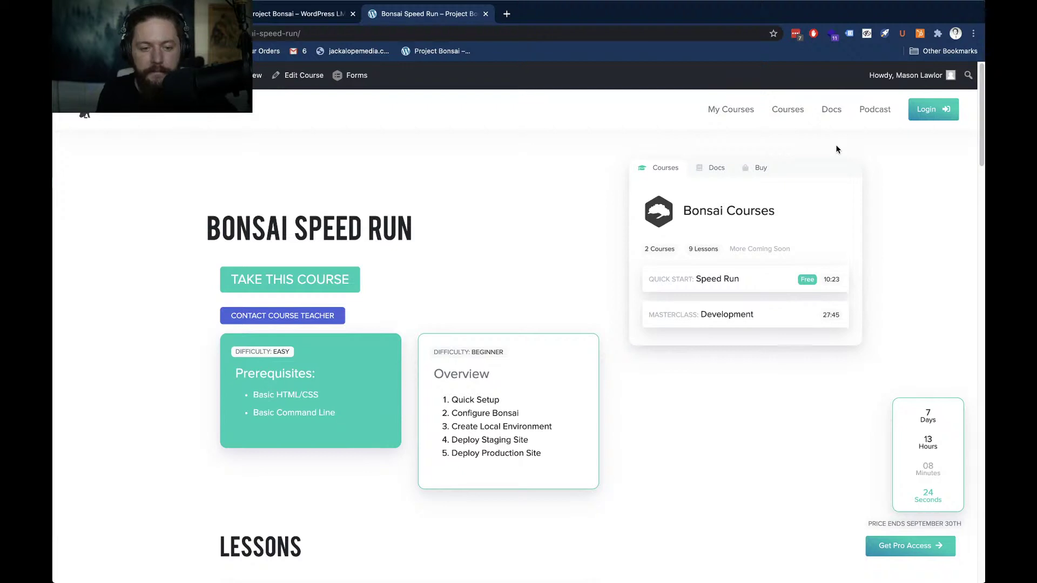
scroll(556, 252, "down", 3)
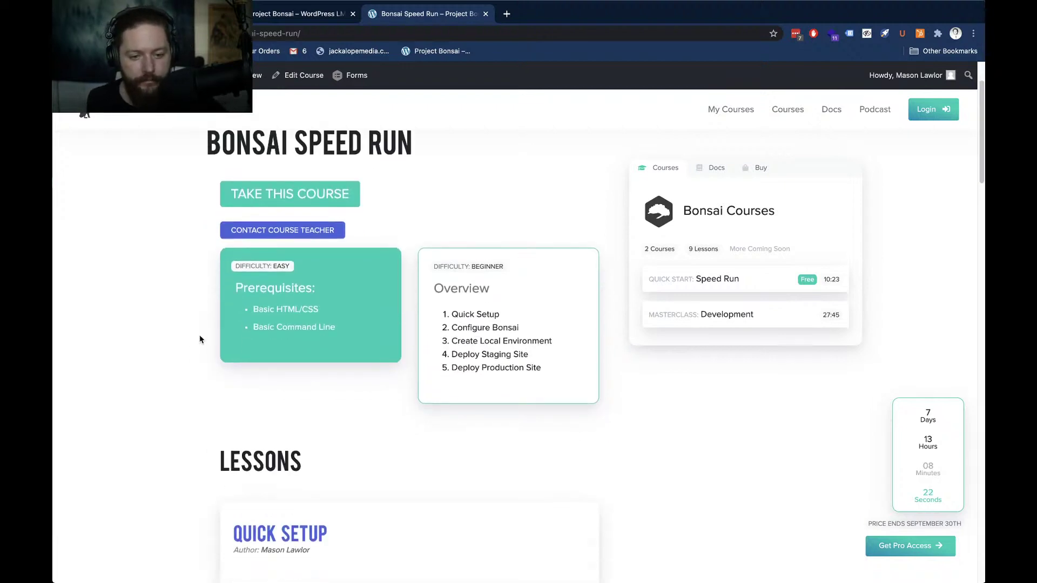
scroll(200, 339, "down", 1)
scroll(200, 339, "down", 1)
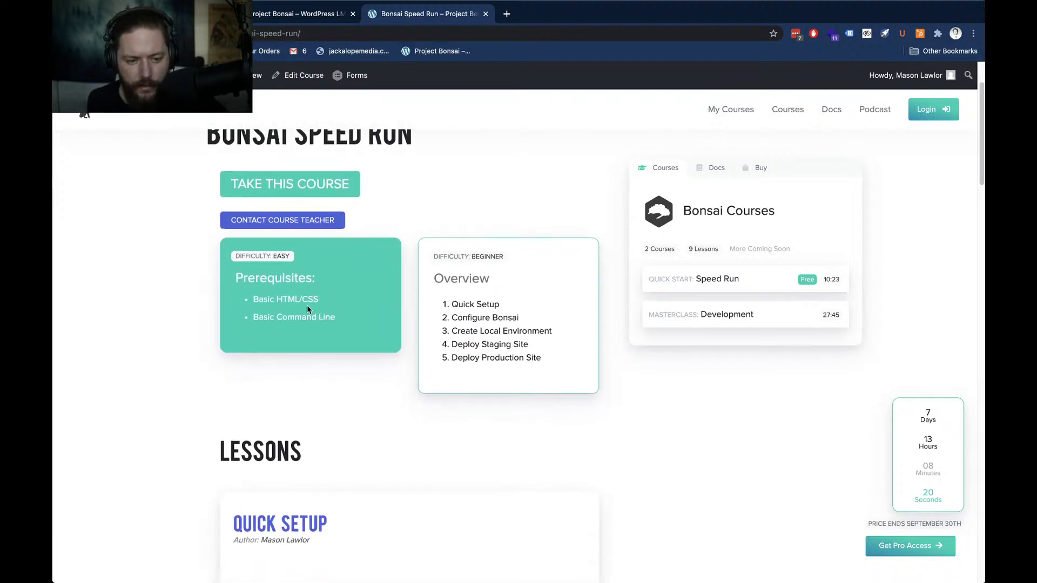
scroll(227, 316, "down", 3)
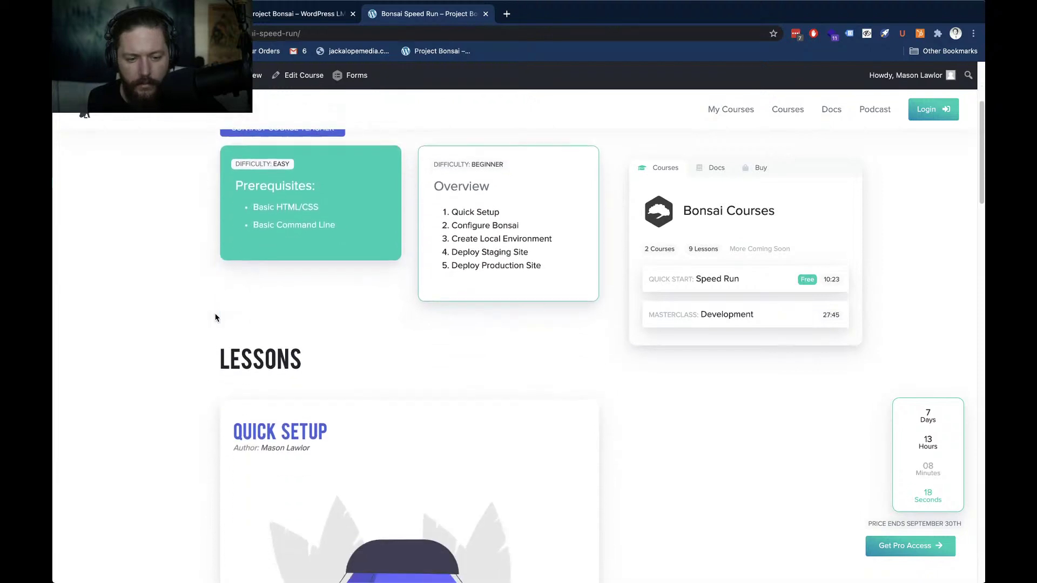
scroll(215, 317, "down", 10)
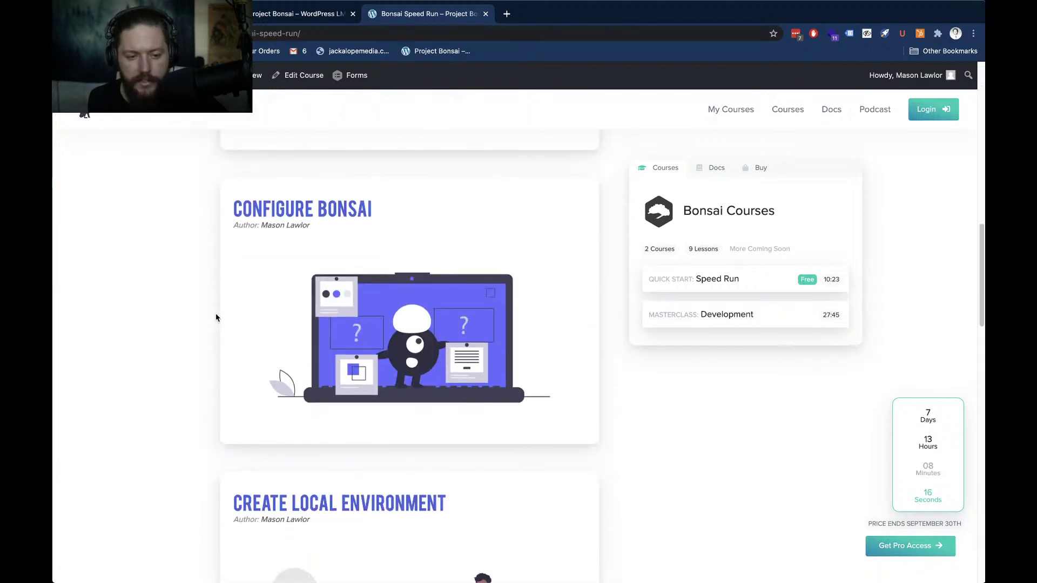
scroll(216, 318, "up", 10)
Open the Quick Setup lesson, scroll through it, then close its tab to return to the landing page
left_click(292, 416)
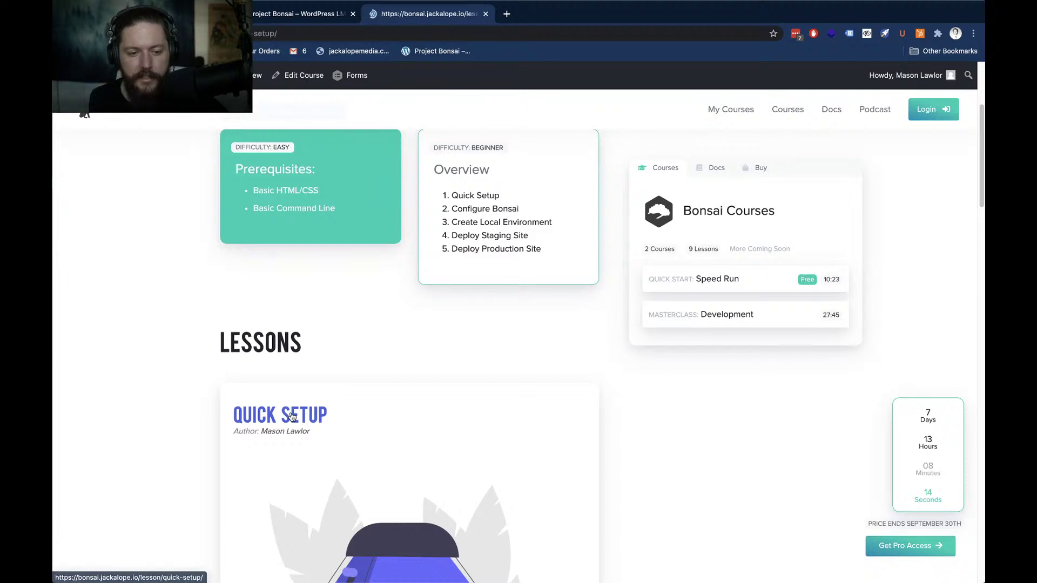
scroll(150, 340, "down", 3)
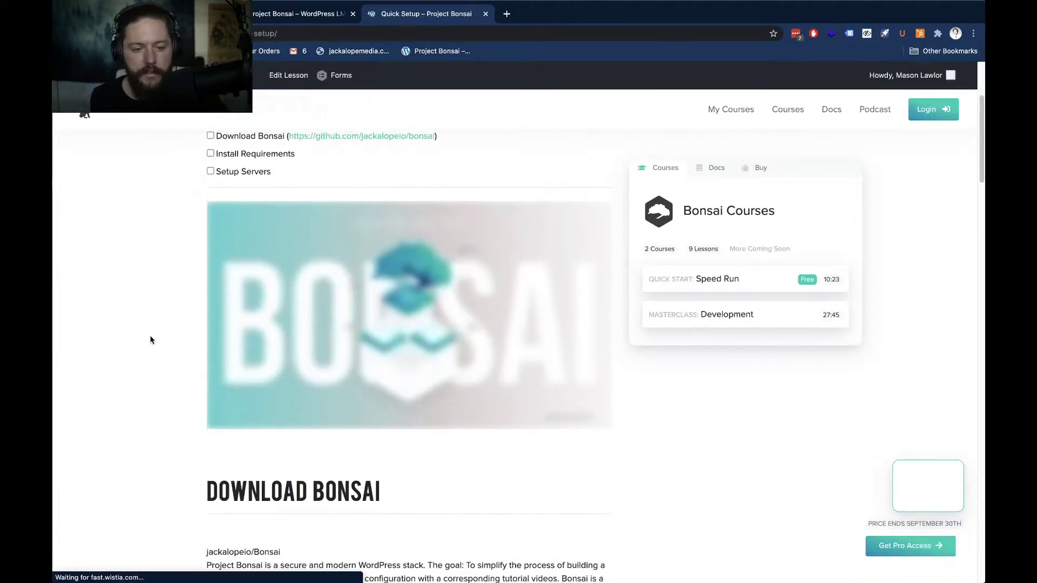
scroll(150, 340, "down", 20)
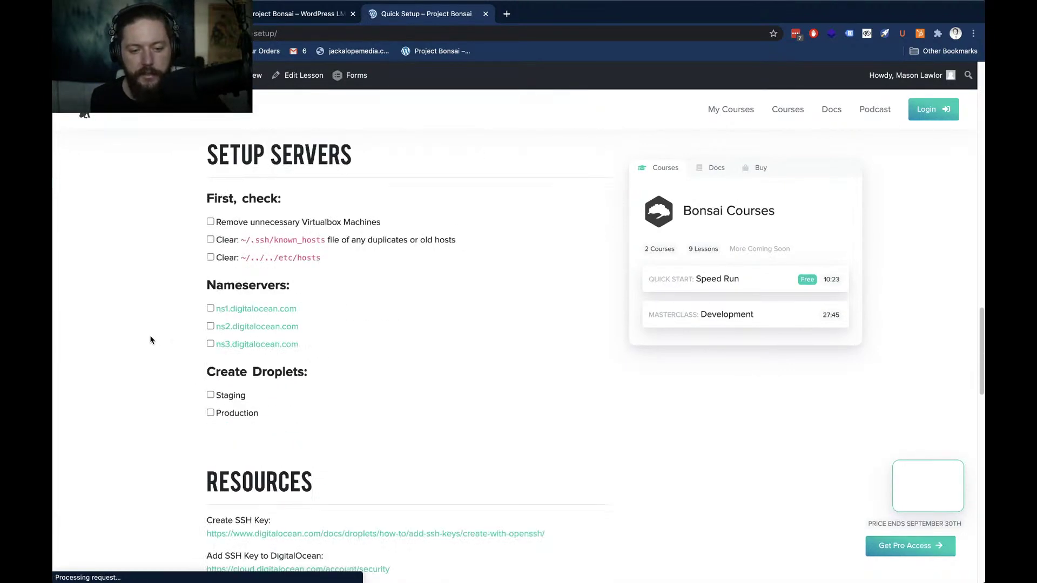
scroll(151, 340, "down", 10)
scroll(151, 340, "up", 9)
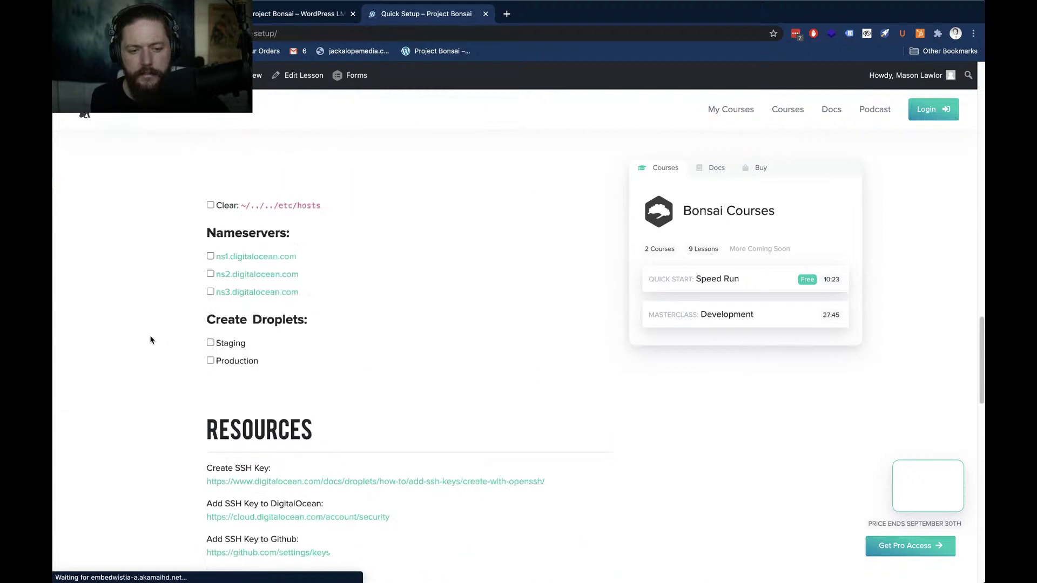
scroll(151, 340, "up", 20)
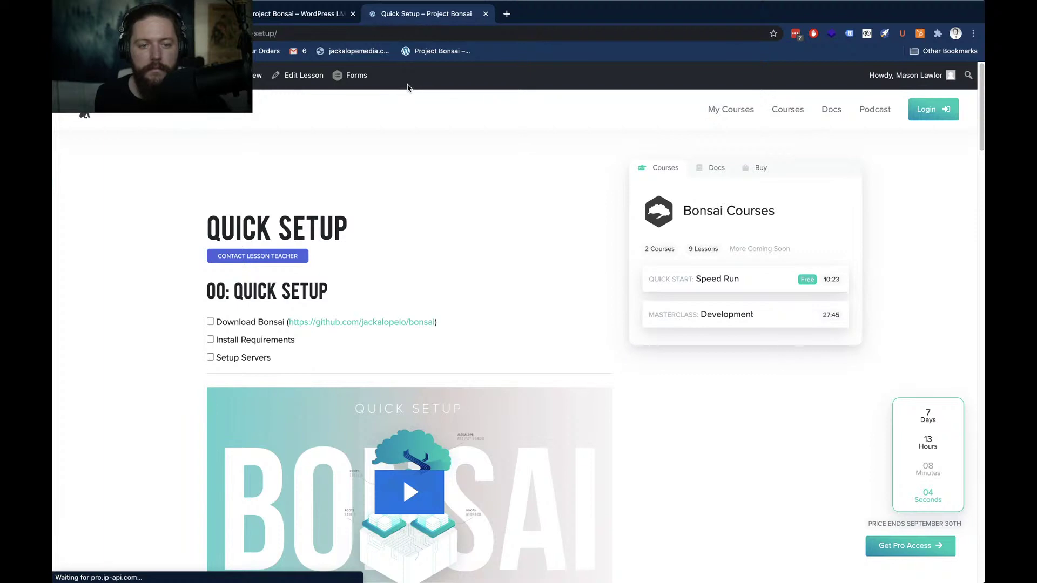
scroll(155, 291, "down", 2)
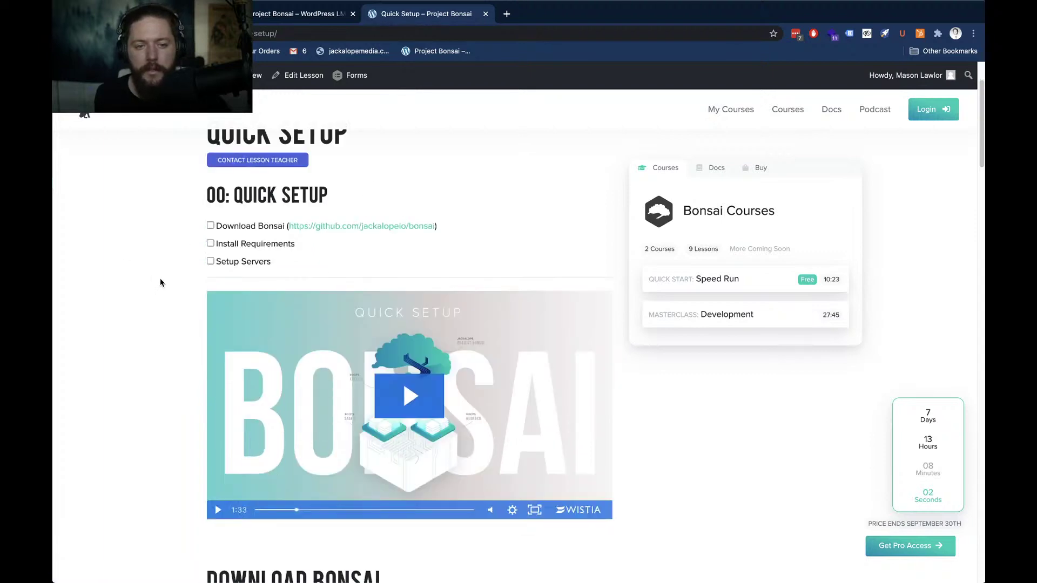
key("super+w")
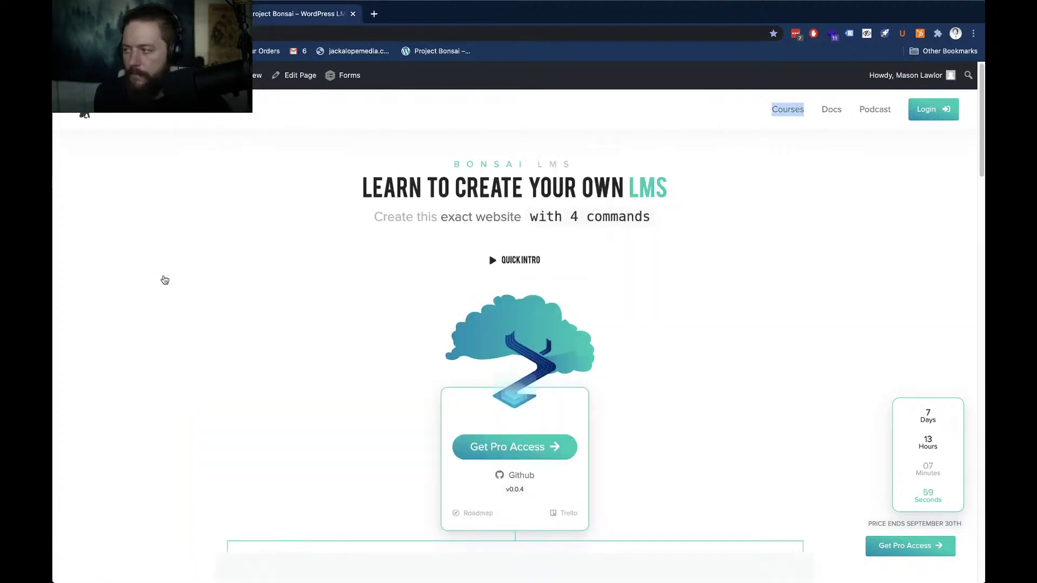
Switch to Notion and nudge the 00: Quick Setup window slightly left
key("super+Tab")
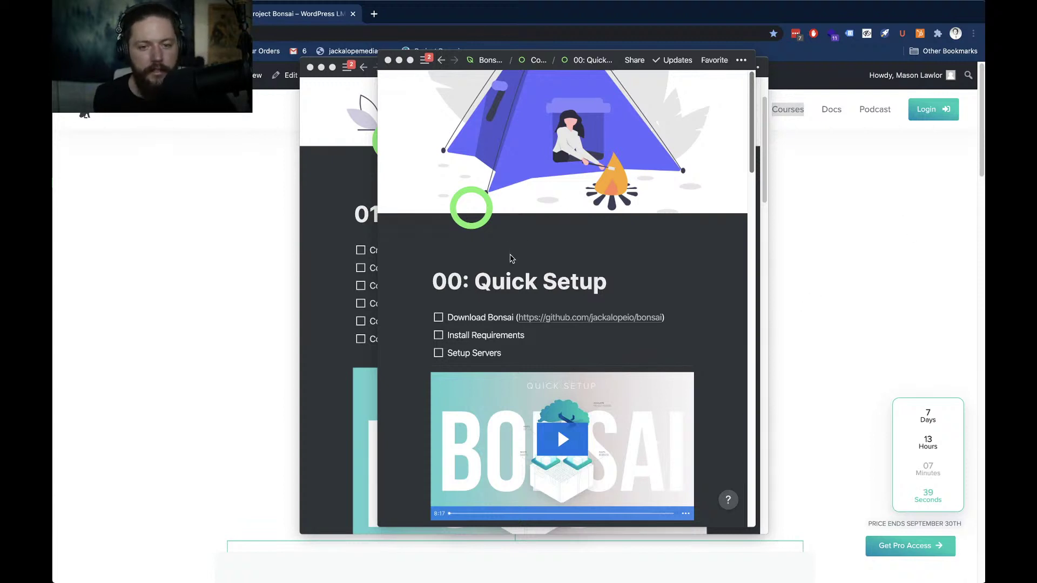
left_click_drag(499, 60, 474, 60)
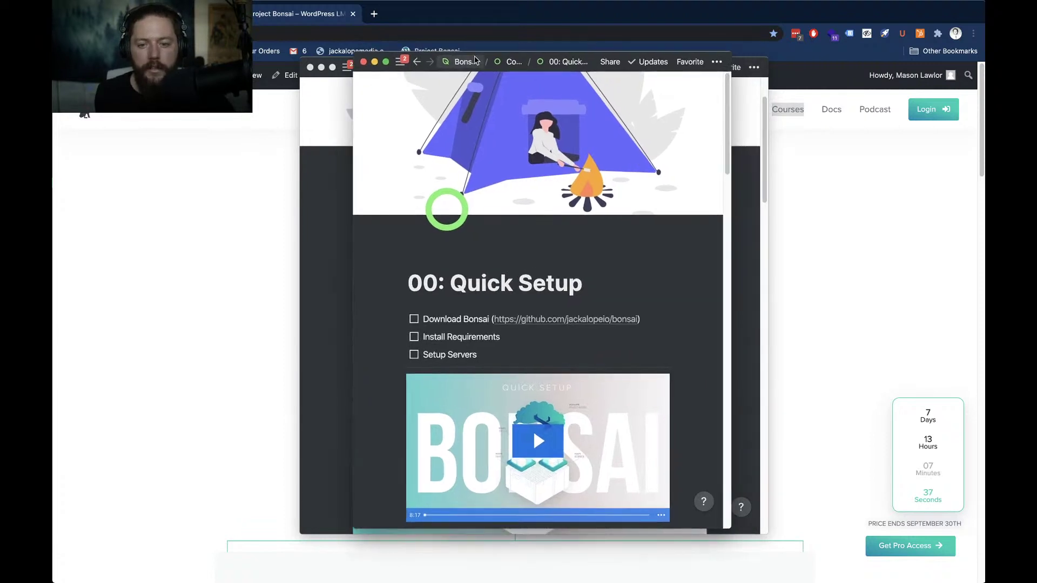
Jump from 00: Quick Setup to the Bonsai LMS overview and scroll to its Resources and Basic Schedule
left_click(475, 61)
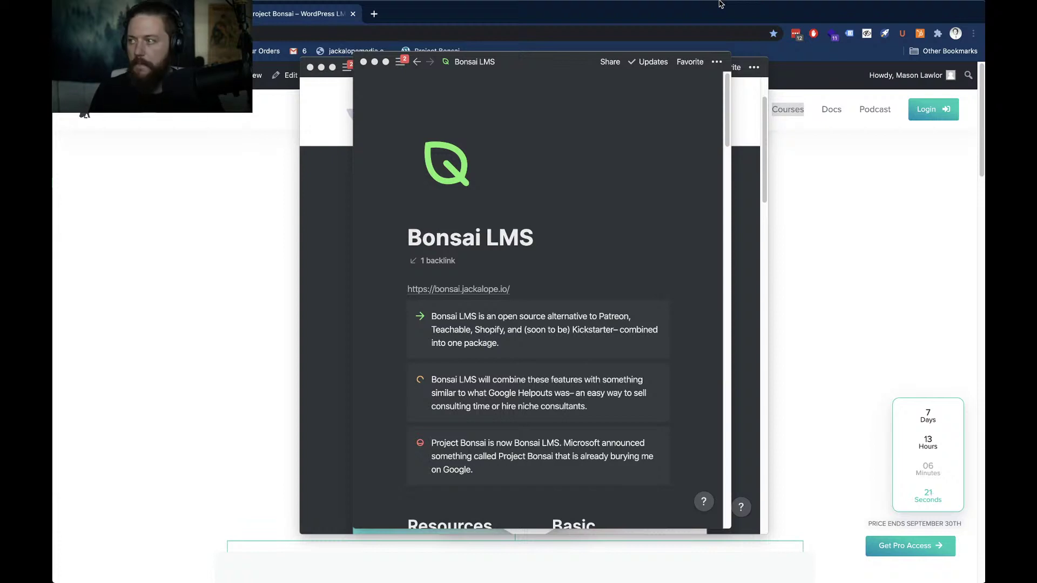
scroll(720, 5, "right", 5)
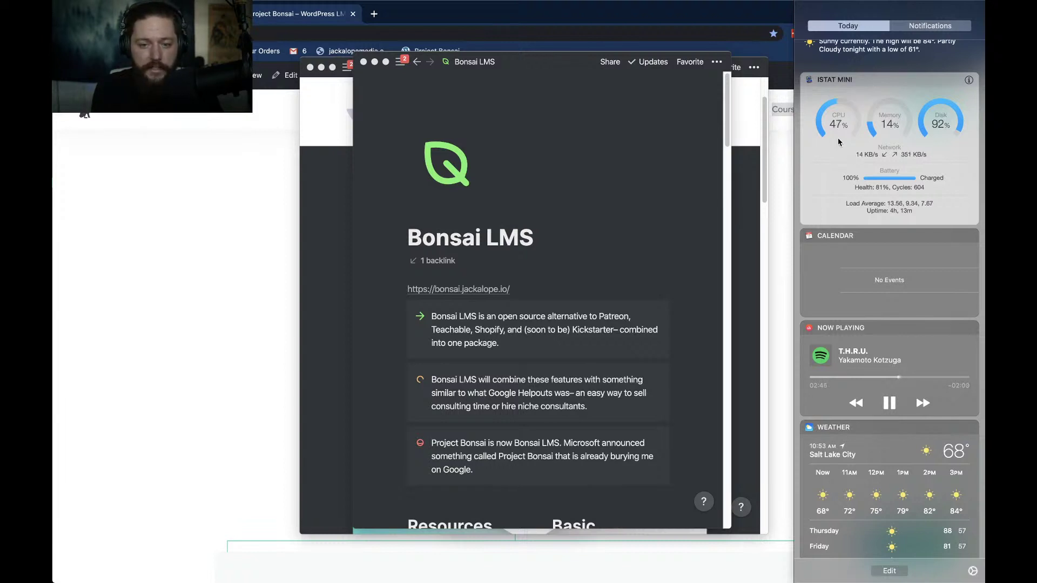
scroll(838, 142, "left", 5)
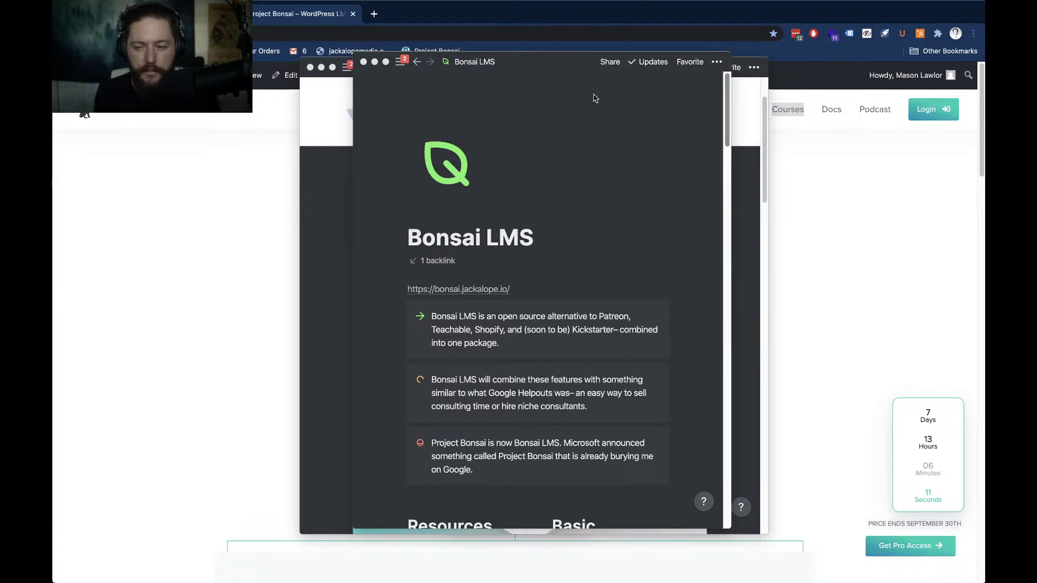
scroll(557, 200, "down", 3)
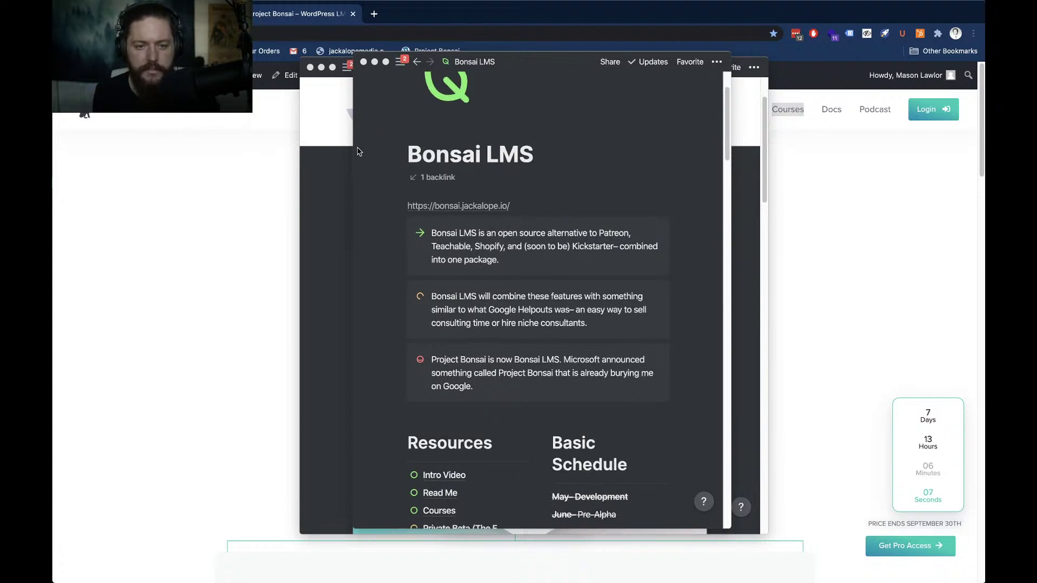
left_click_drag(540, 66, 53, 81)
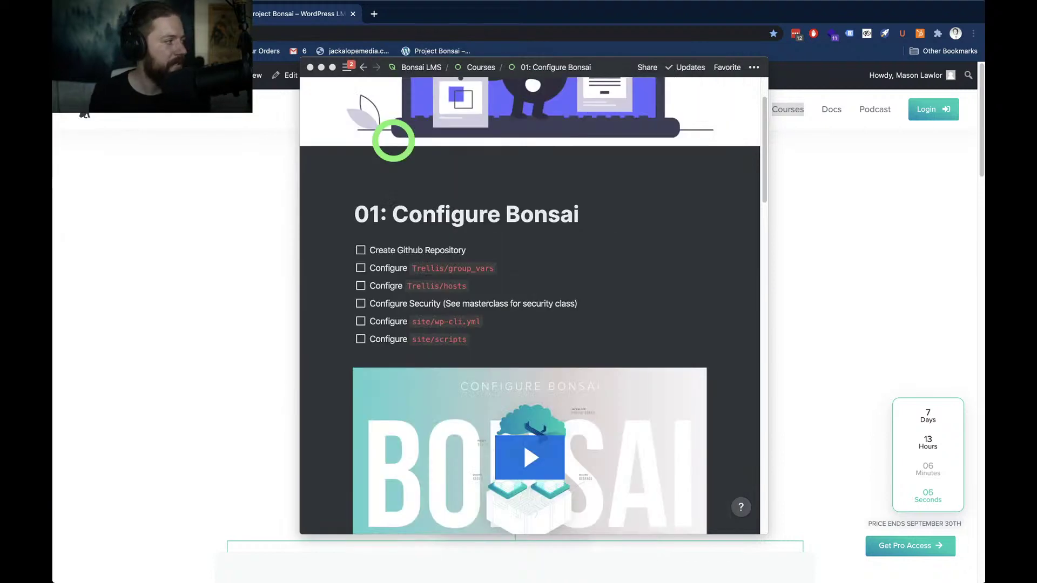
scroll(538, 240, "down", 2)
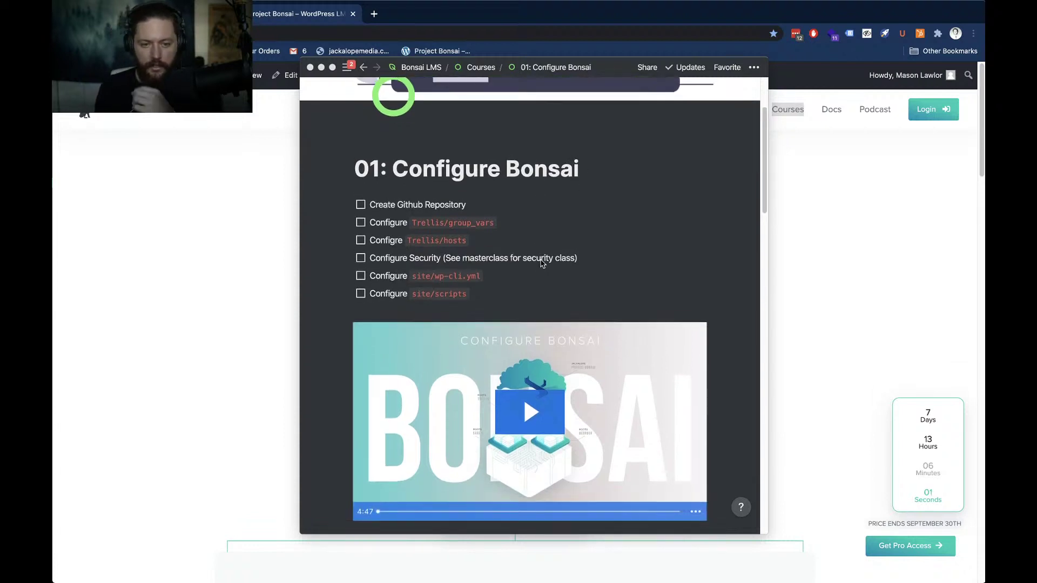
scroll(542, 263, "up", 3)
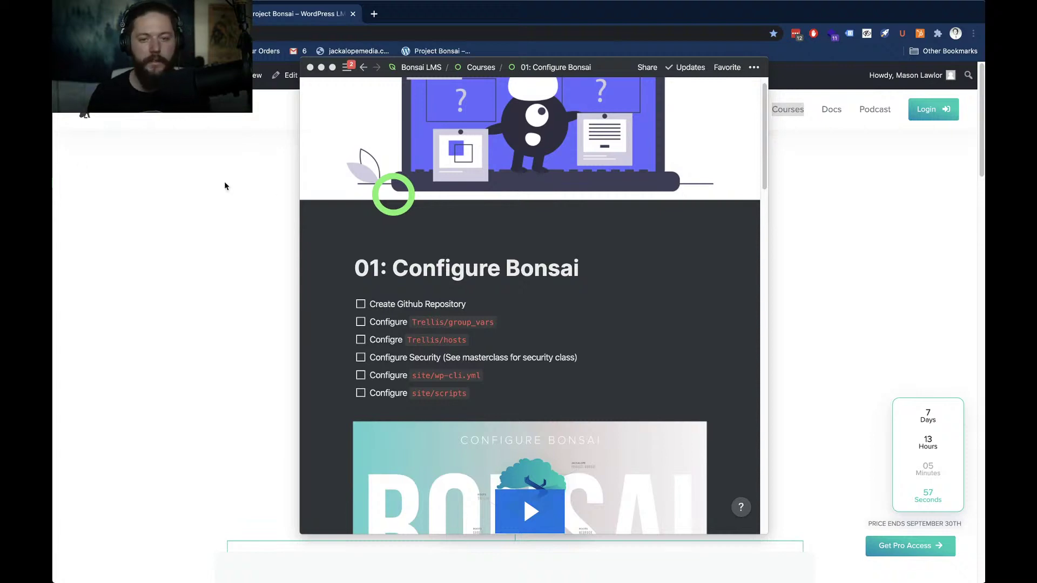
left_click_drag(59, 216, 513, 58)
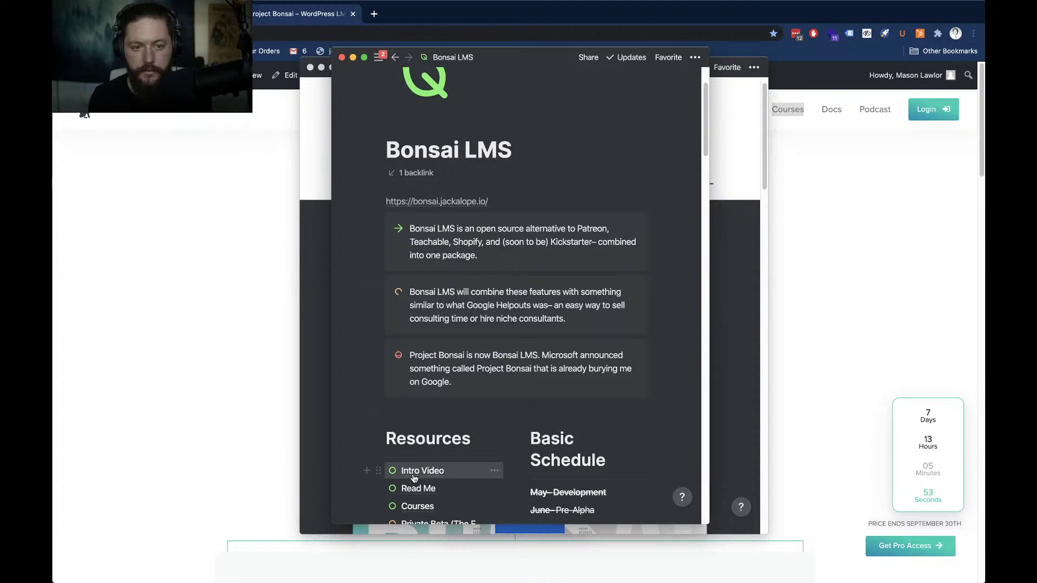
left_click(417, 508)
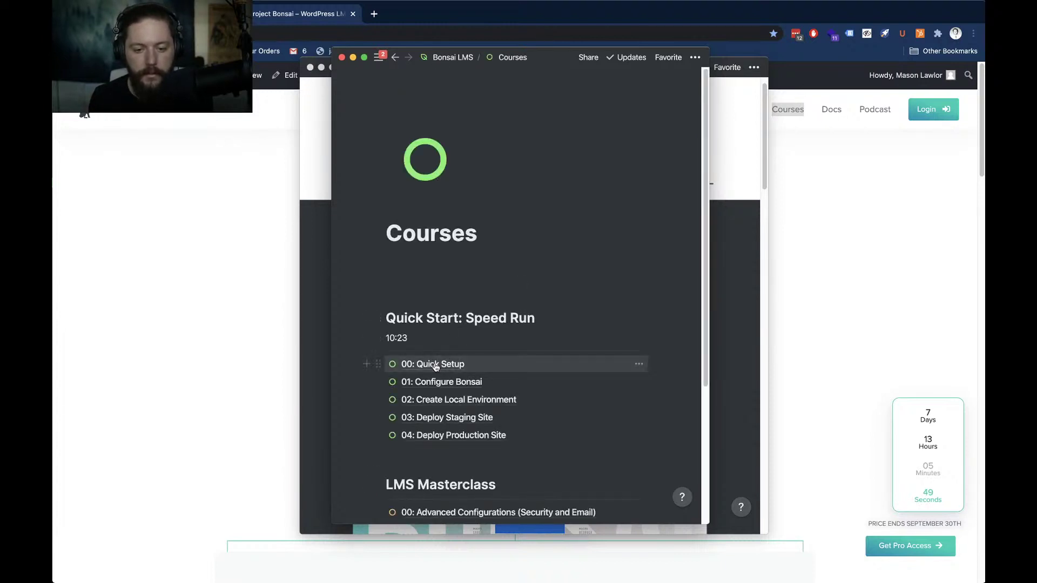
left_click(436, 365)
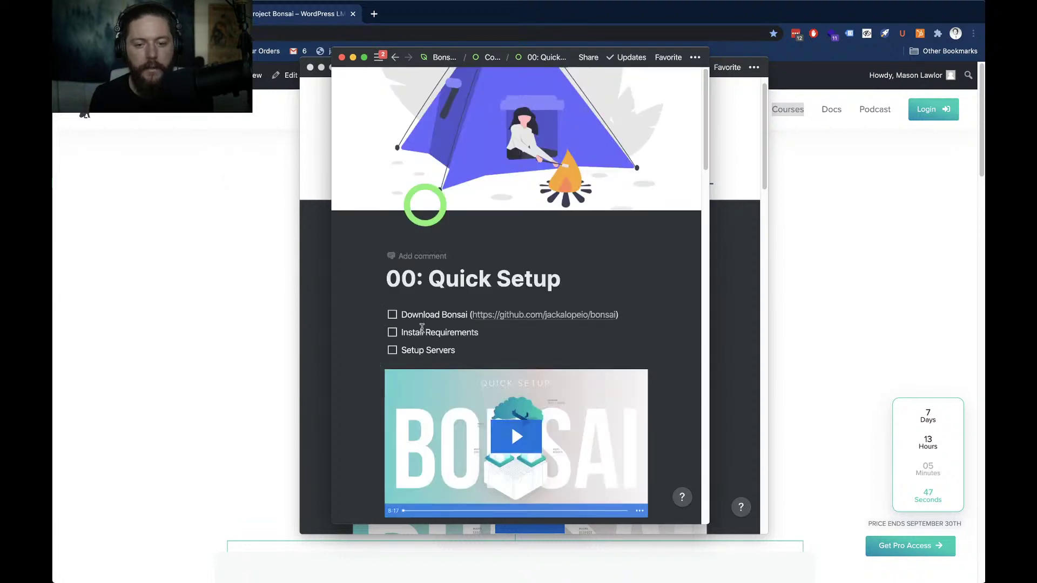
scroll(439, 337, "down", 7)
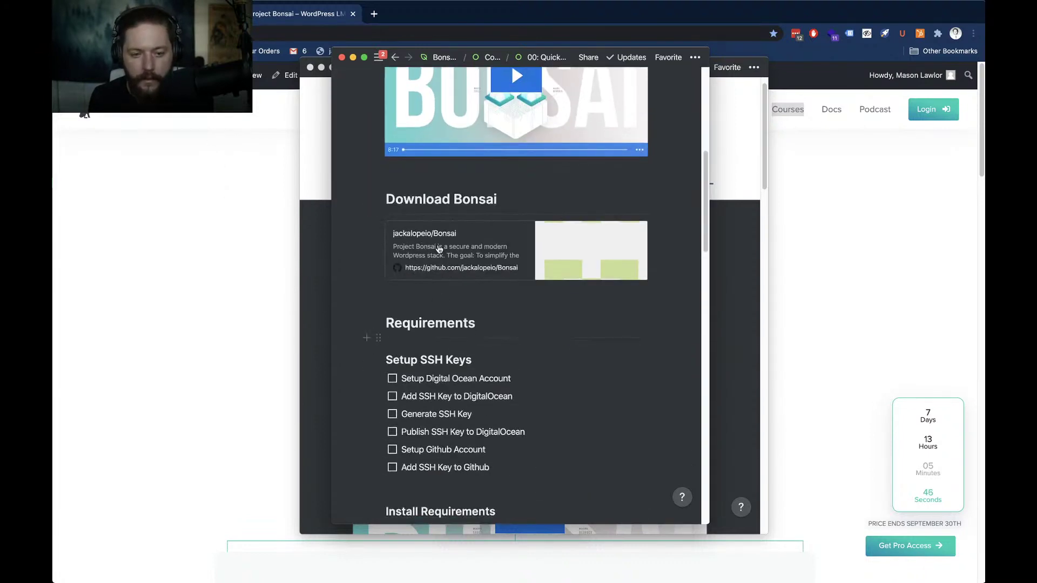
scroll(454, 303, "down", 3)
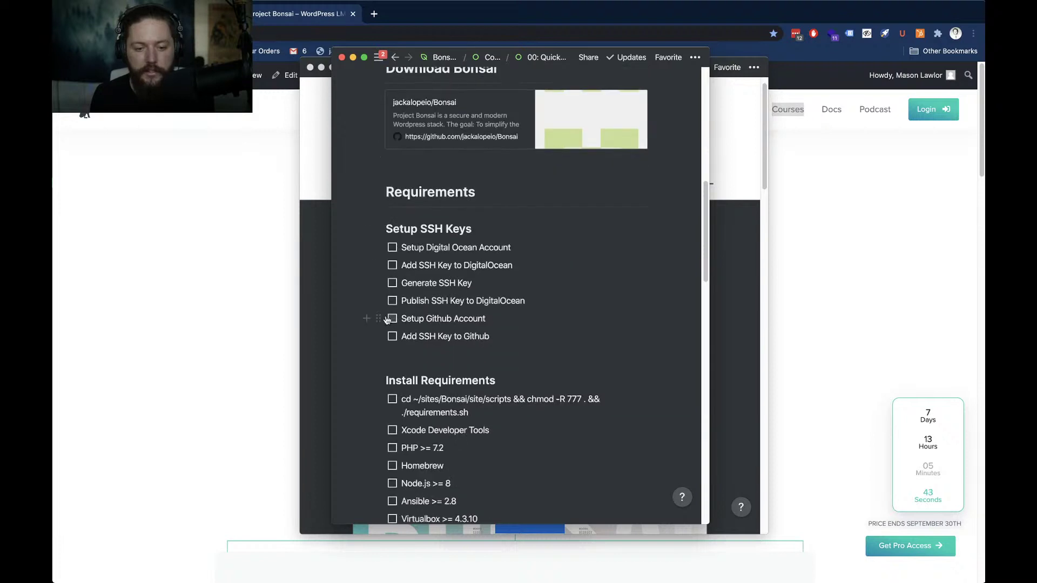
scroll(565, 328, "down", 1)
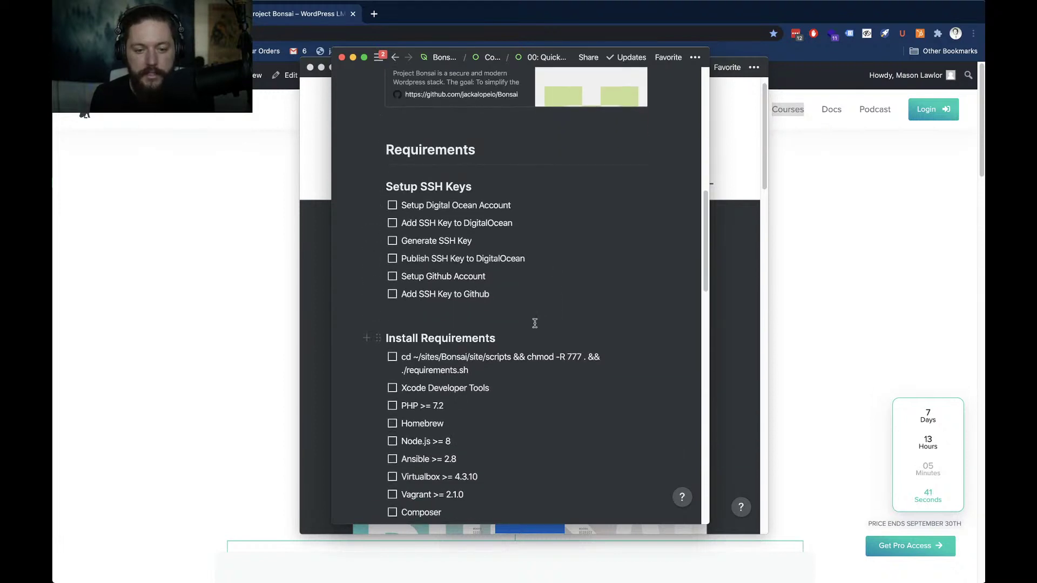
scroll(535, 322, "down", 2)
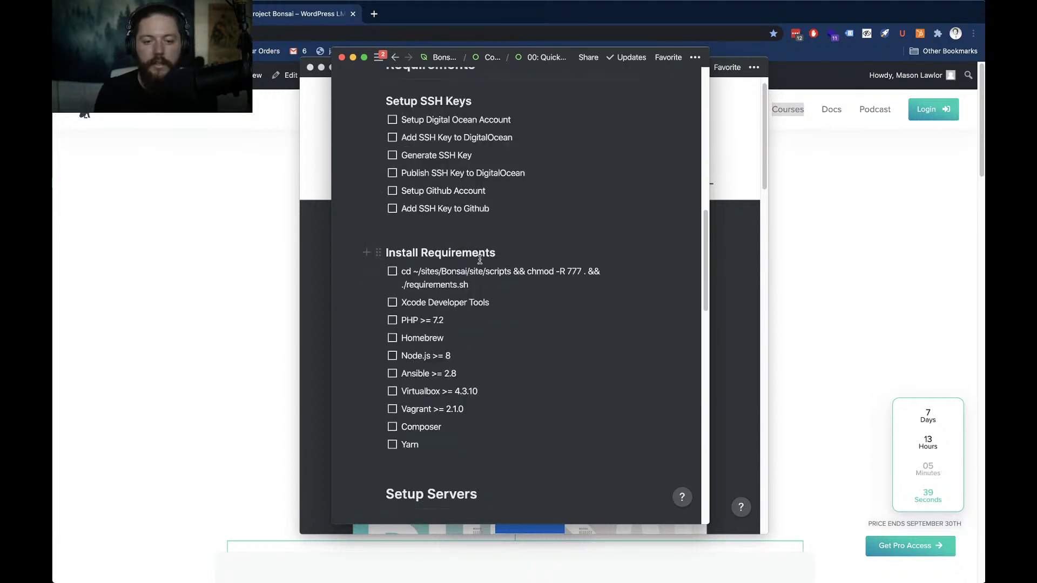
scroll(488, 344, "down", 1)
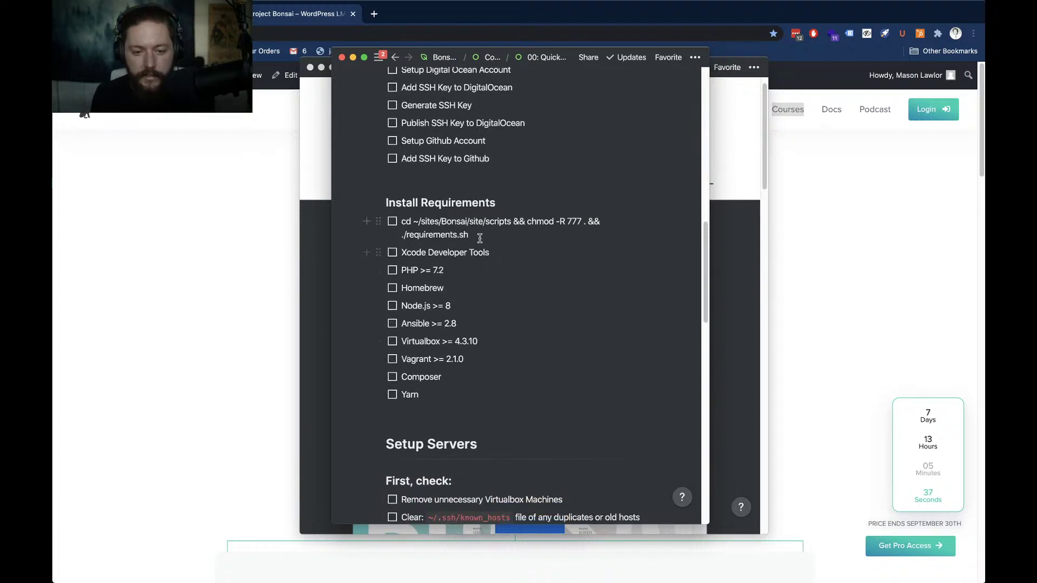
scroll(477, 345, "down", 1)
scroll(476, 346, "down", 1)
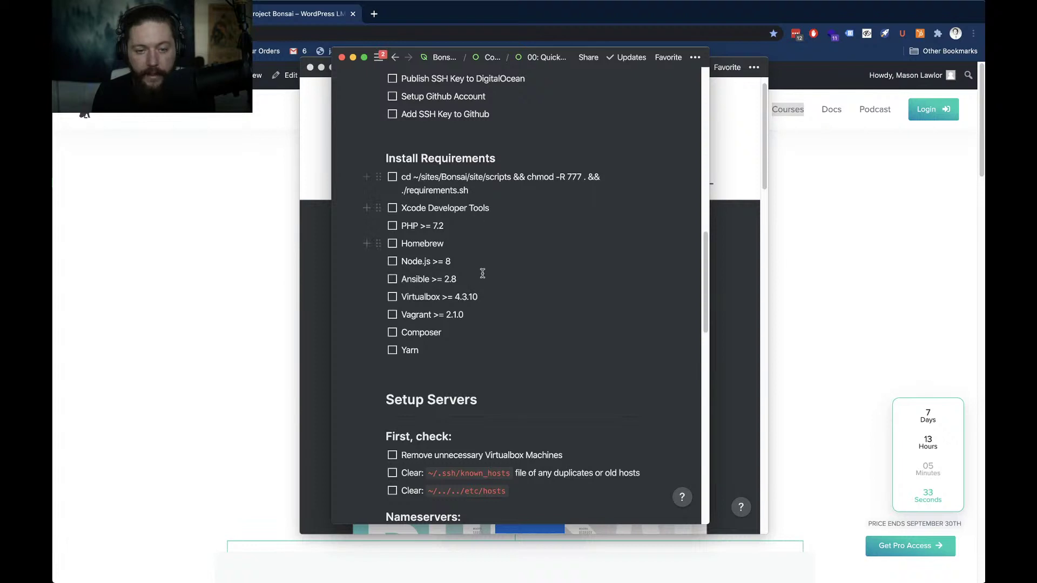
scroll(480, 309, "up", 2)
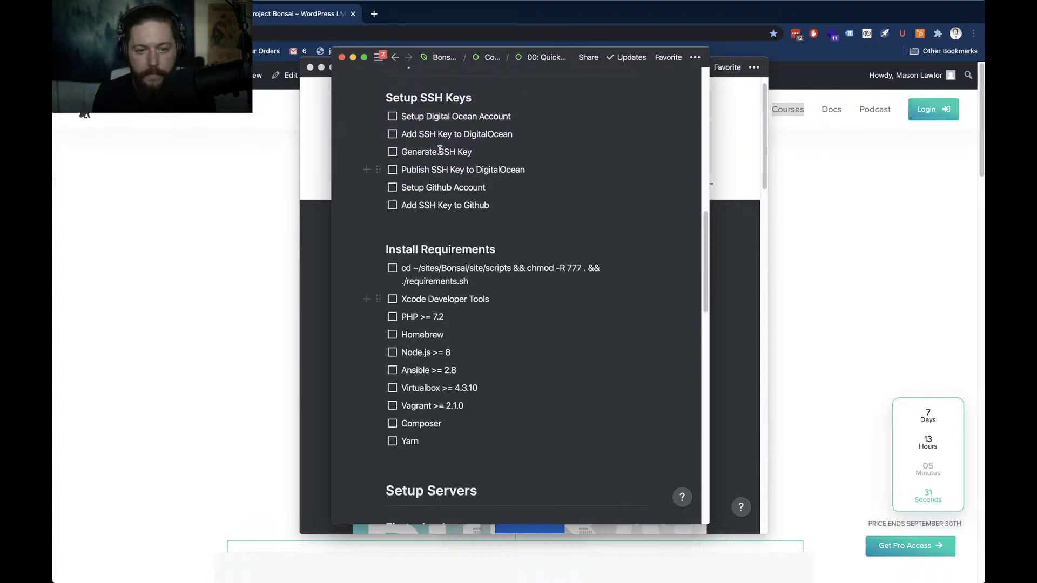
scroll(435, 151, "up", 3)
scroll(438, 228, "down", 10)
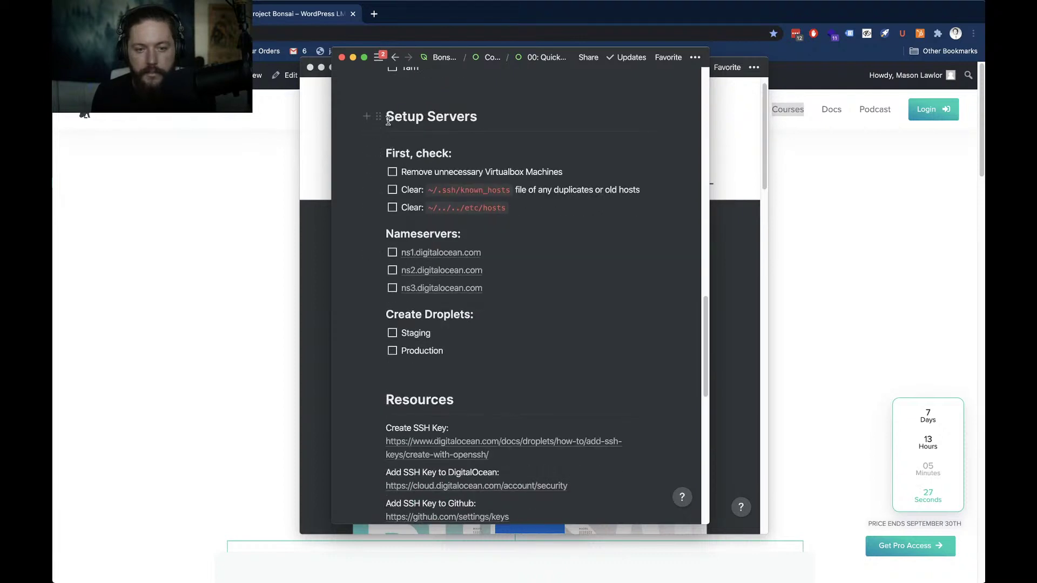
left_click_drag(386, 118, 495, 126)
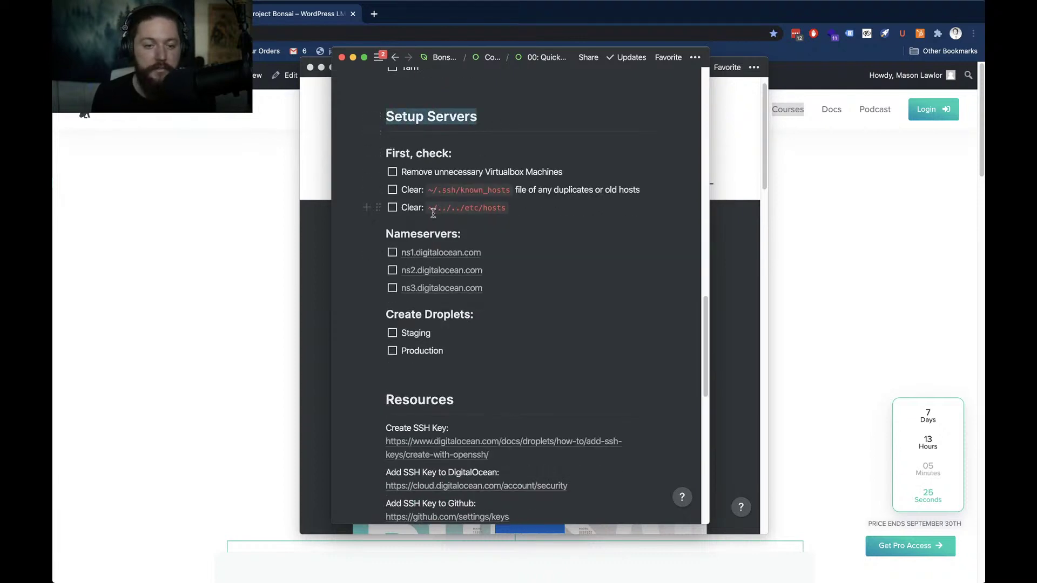
scroll(435, 212, "up", 4)
scroll(434, 216, "up", 6)
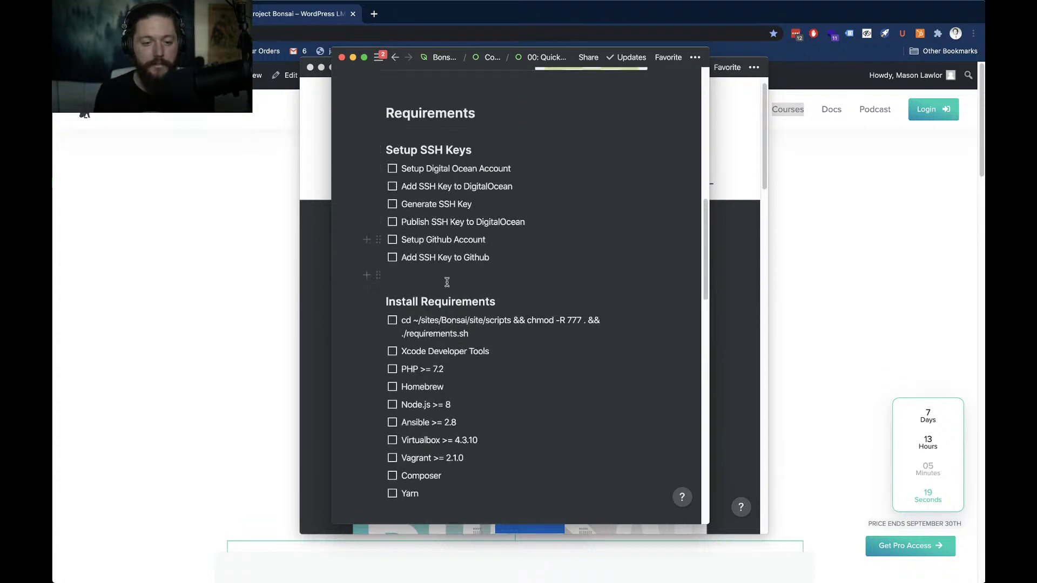
scroll(447, 281, "down", 2)
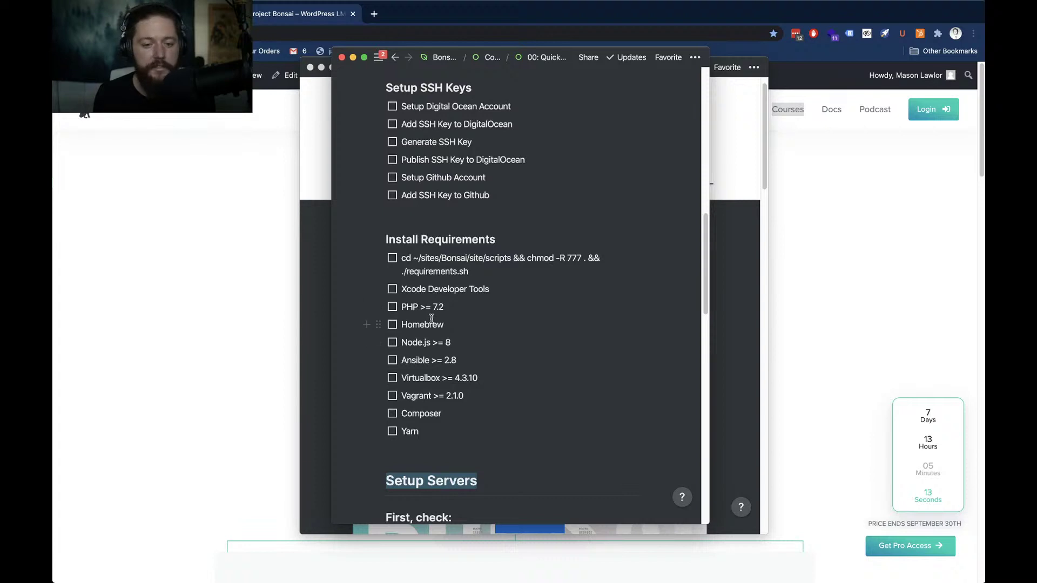
scroll(434, 317, "down", 2)
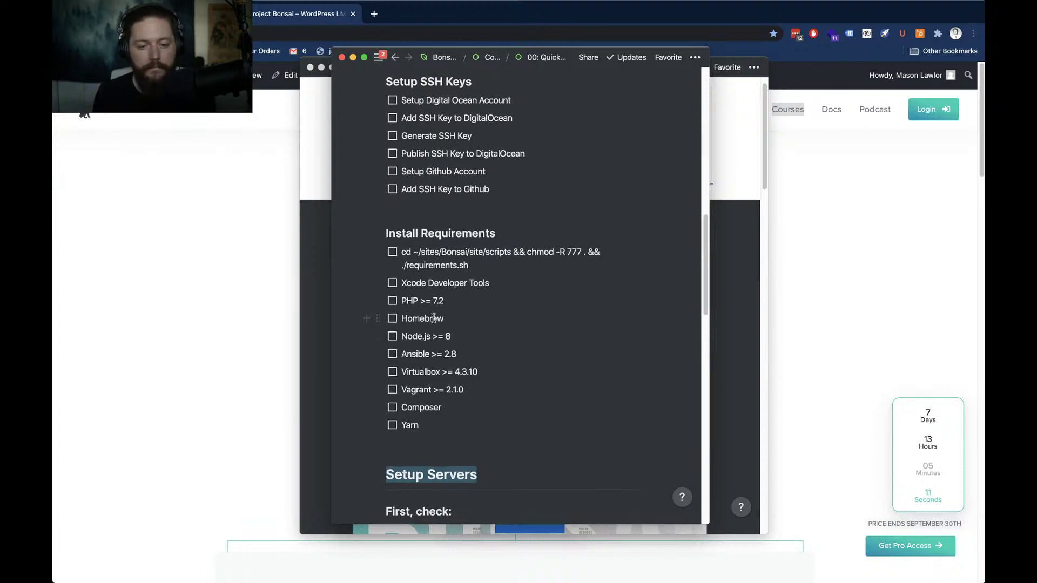
scroll(434, 319, "down", 3)
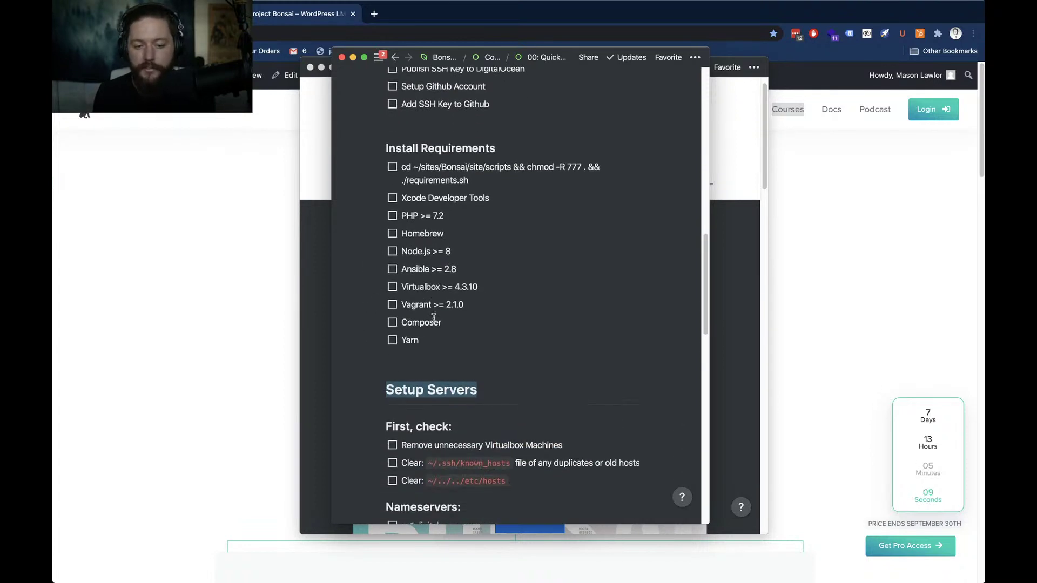
scroll(434, 318, "down", 4)
scroll(434, 318, "down", 1)
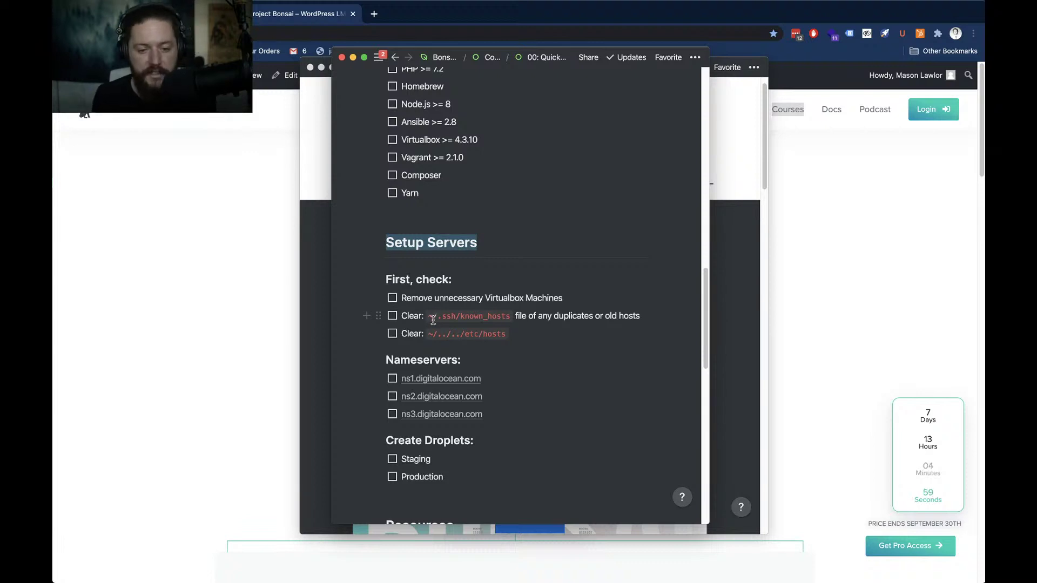
scroll(440, 214, "up", 2)
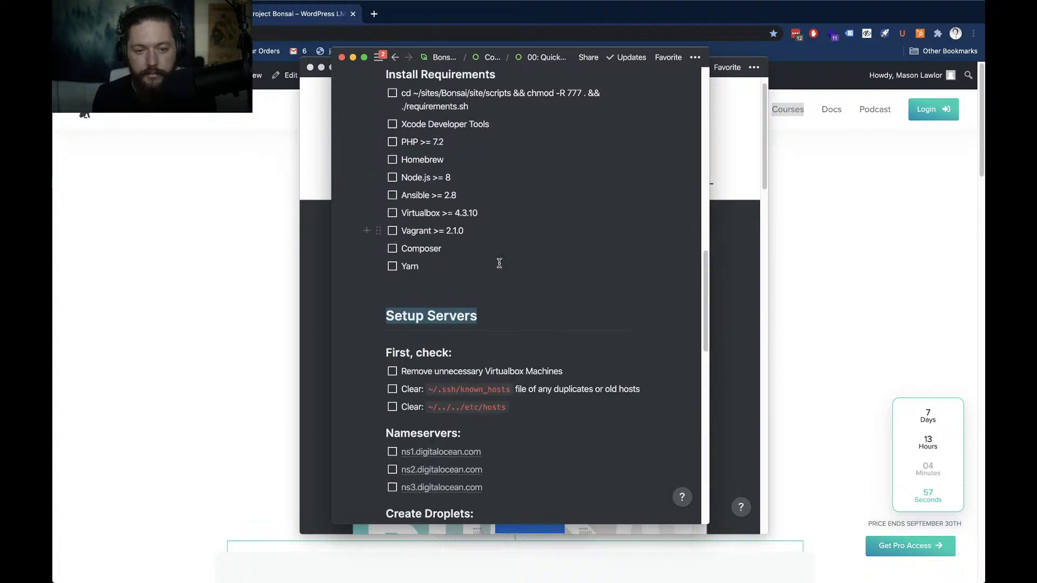
scroll(511, 286, "down", 4)
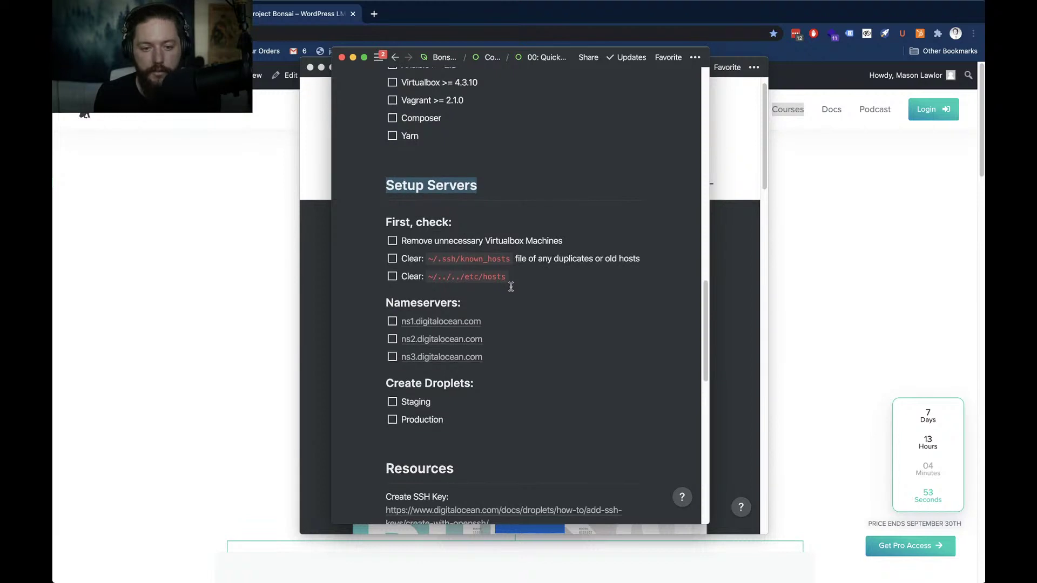
scroll(511, 286, "down", 2)
scroll(510, 286, "down", 1)
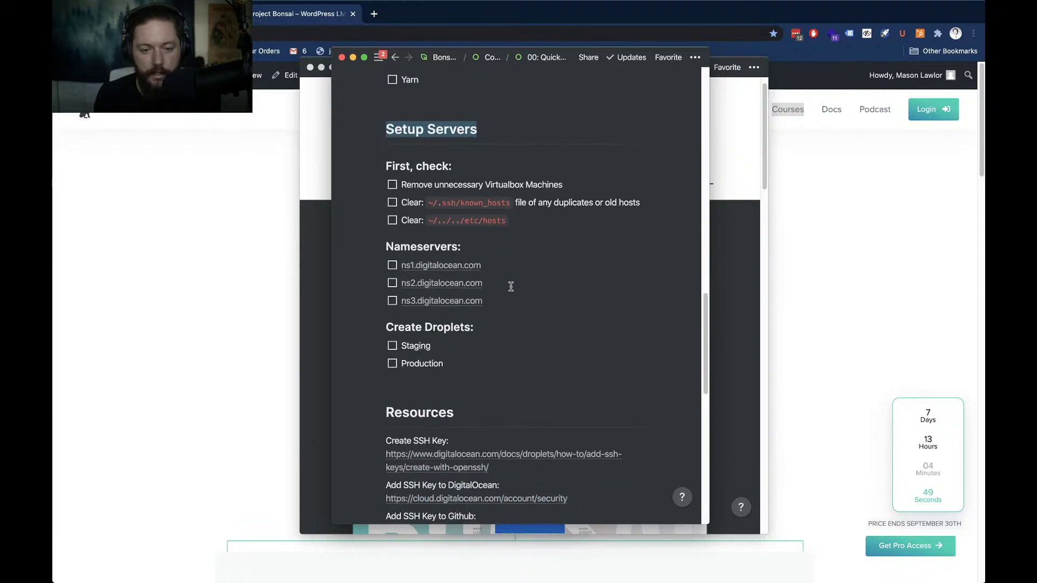
scroll(511, 286, "down", 1)
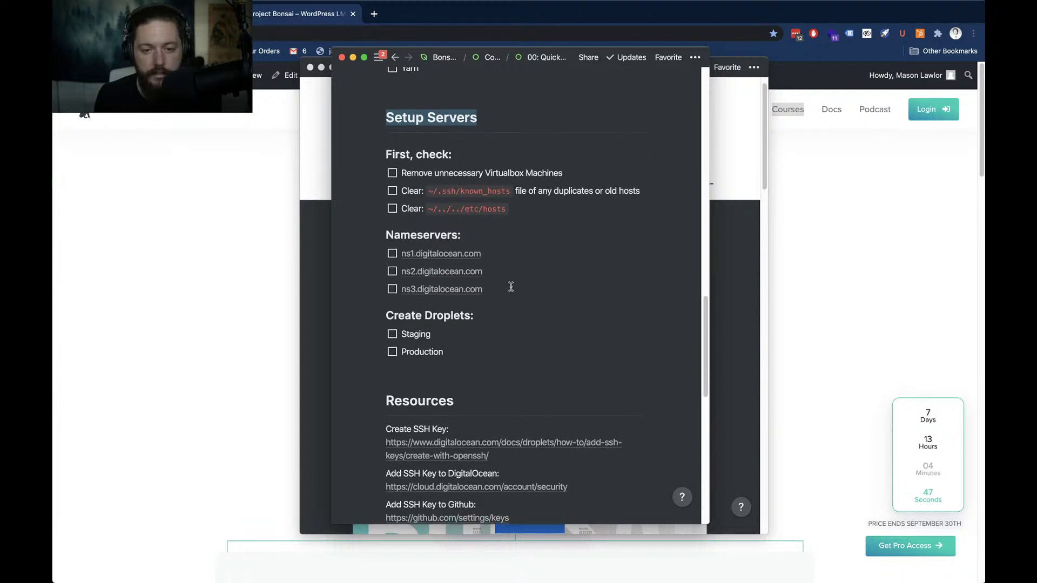
scroll(511, 286, "down", 5)
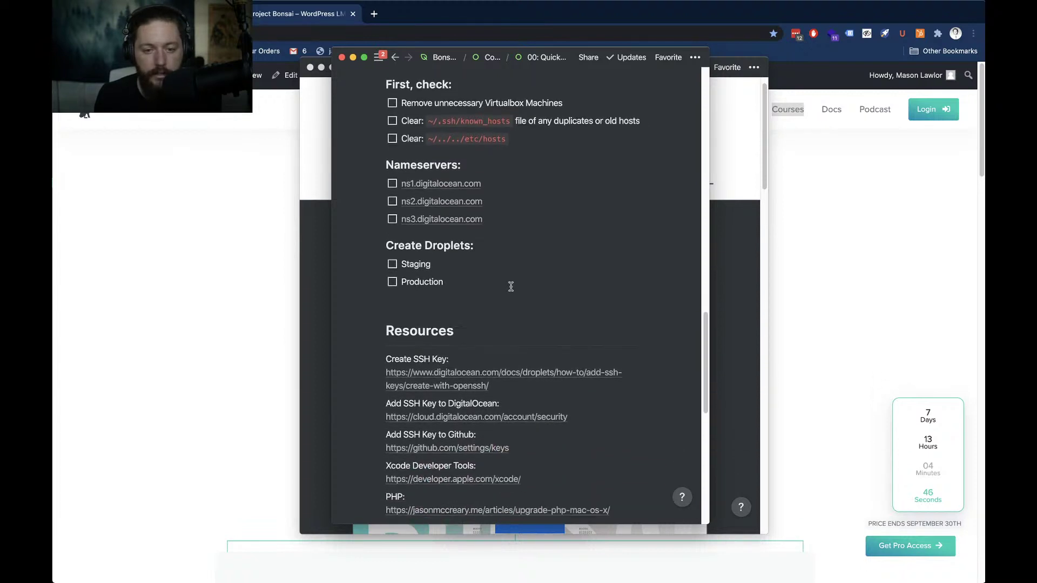
scroll(511, 287, "down", 1)
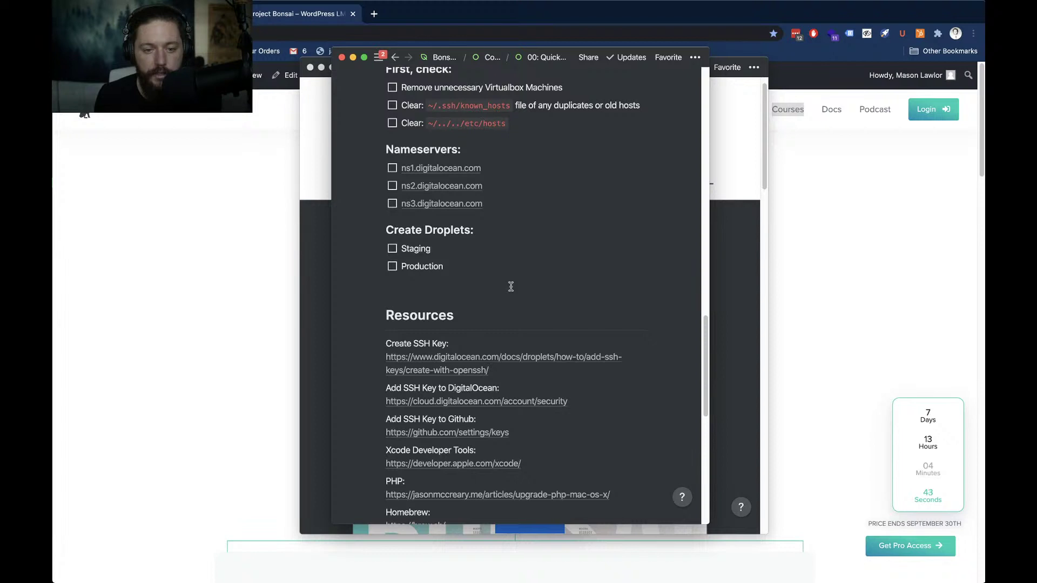
scroll(511, 287, "down", 1)
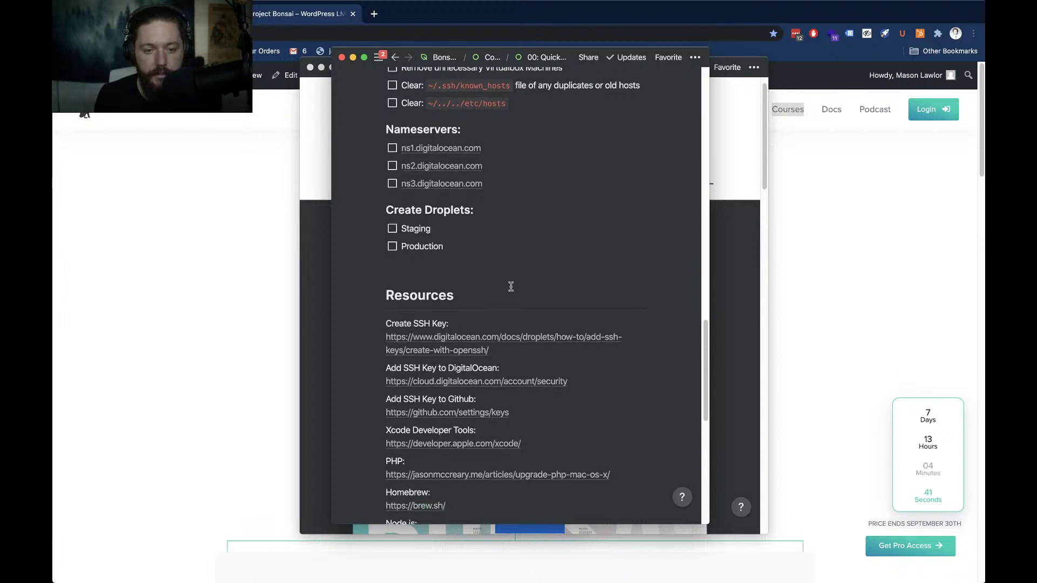
scroll(510, 287, "down", 3)
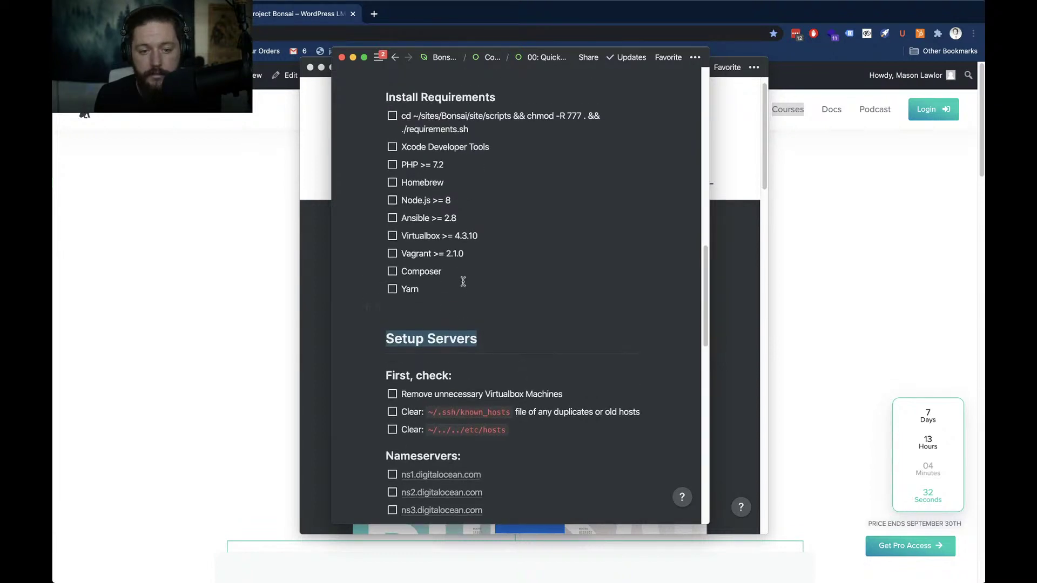
scroll(463, 281, "down", 10)
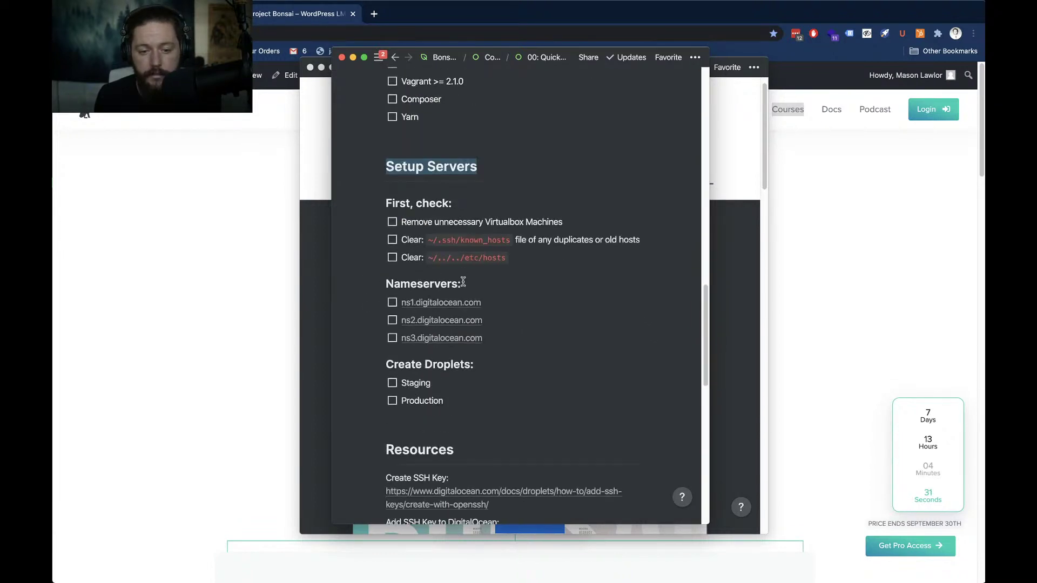
scroll(463, 282, "down", 3)
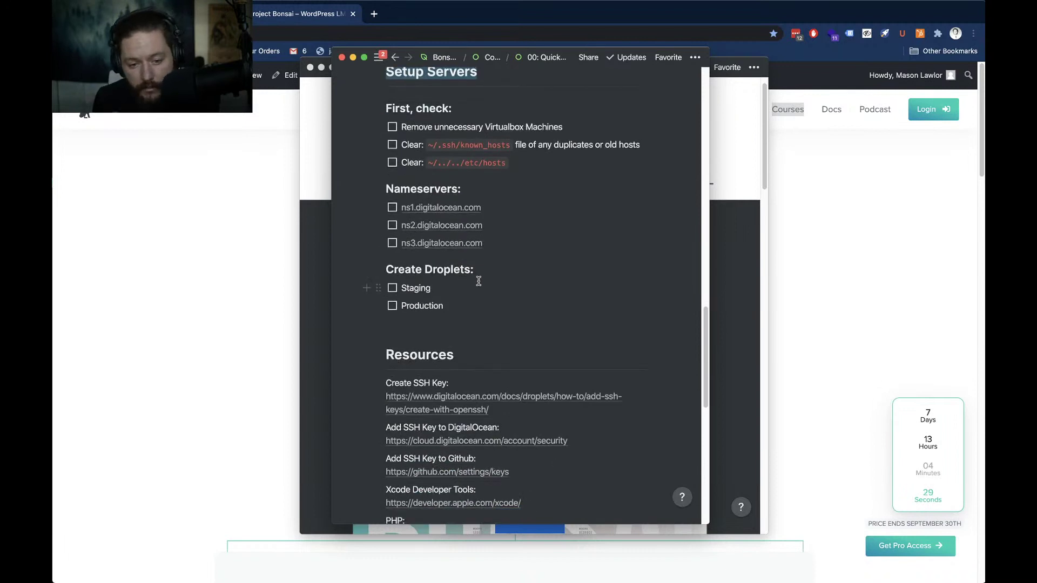
scroll(478, 280, "up", 10)
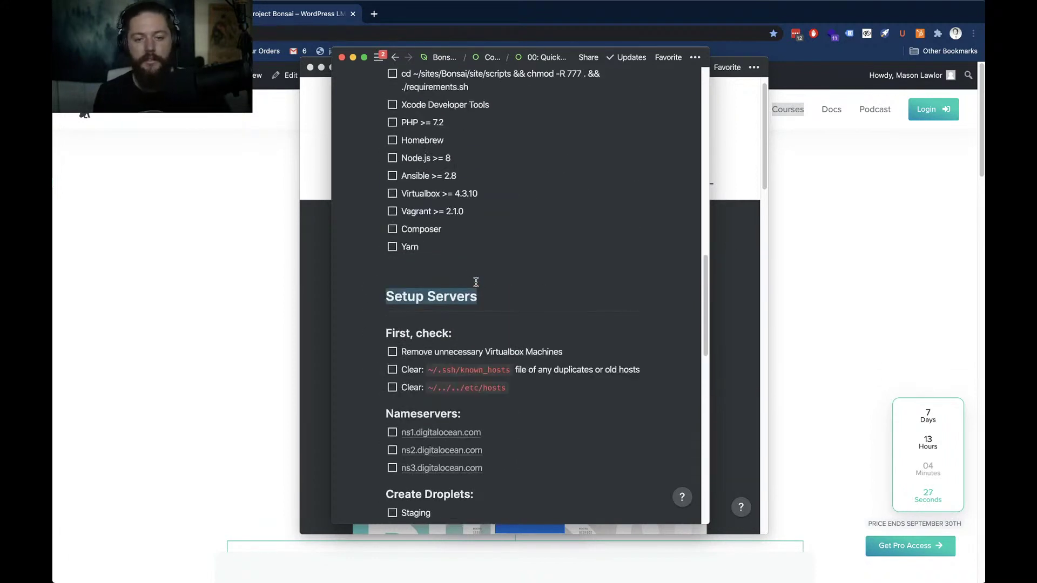
scroll(476, 282, "down", 5)
scroll(476, 281, "down", 3)
scroll(476, 281, "up", 8)
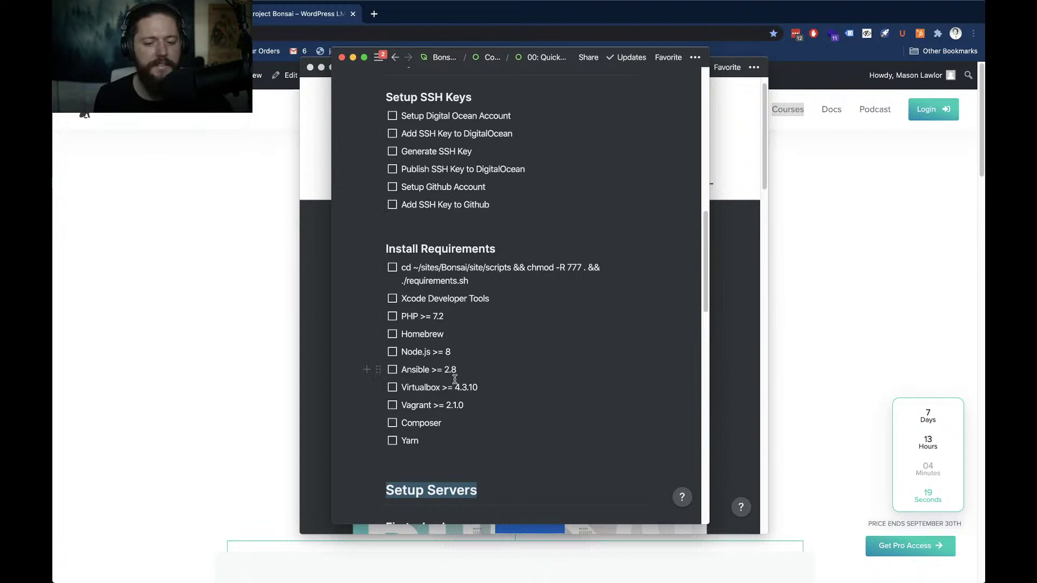
scroll(473, 373, "up", 1)
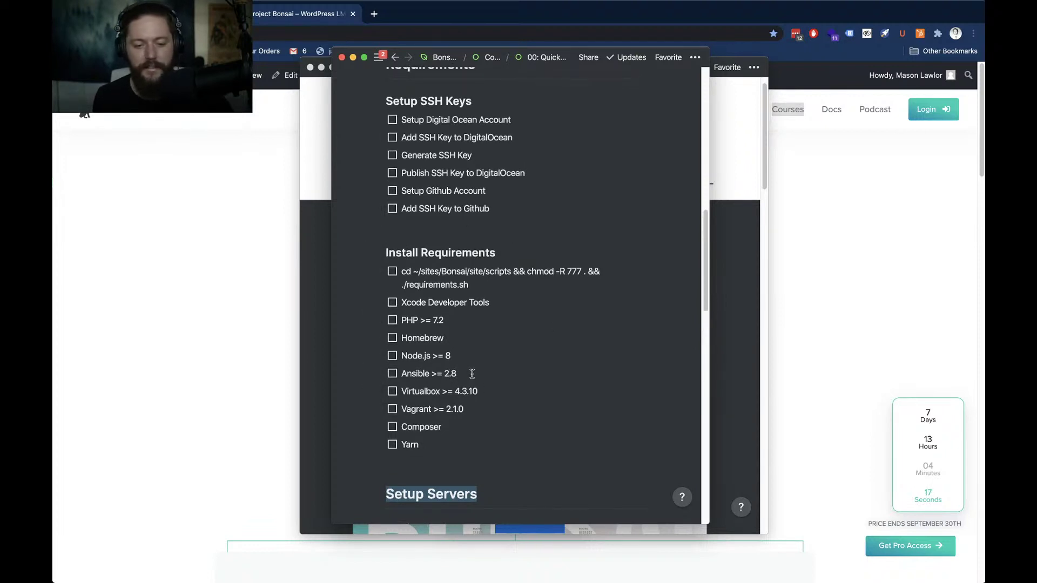
scroll(475, 359, "up", 4)
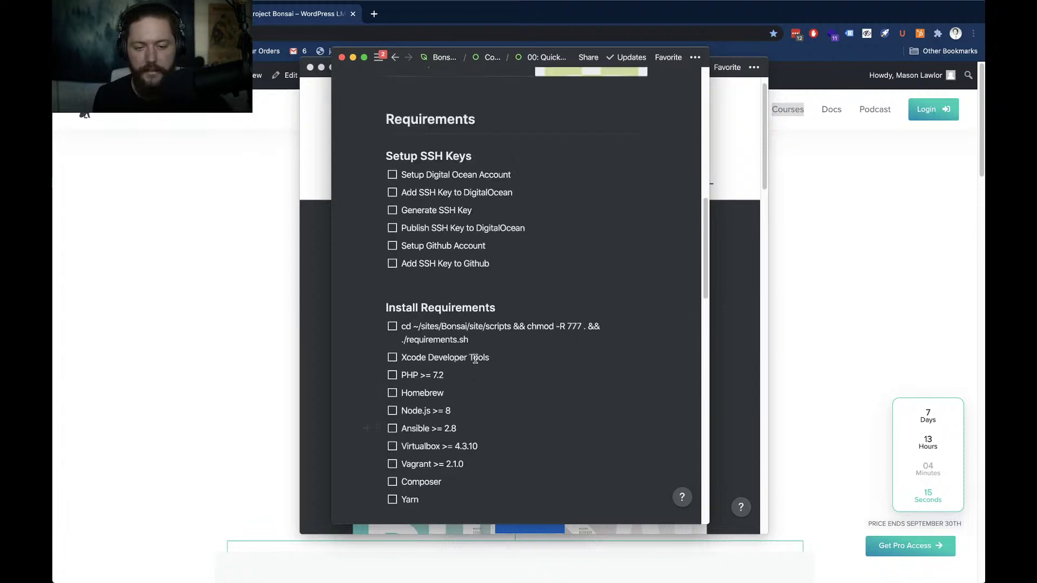
scroll(475, 359, "up", 10)
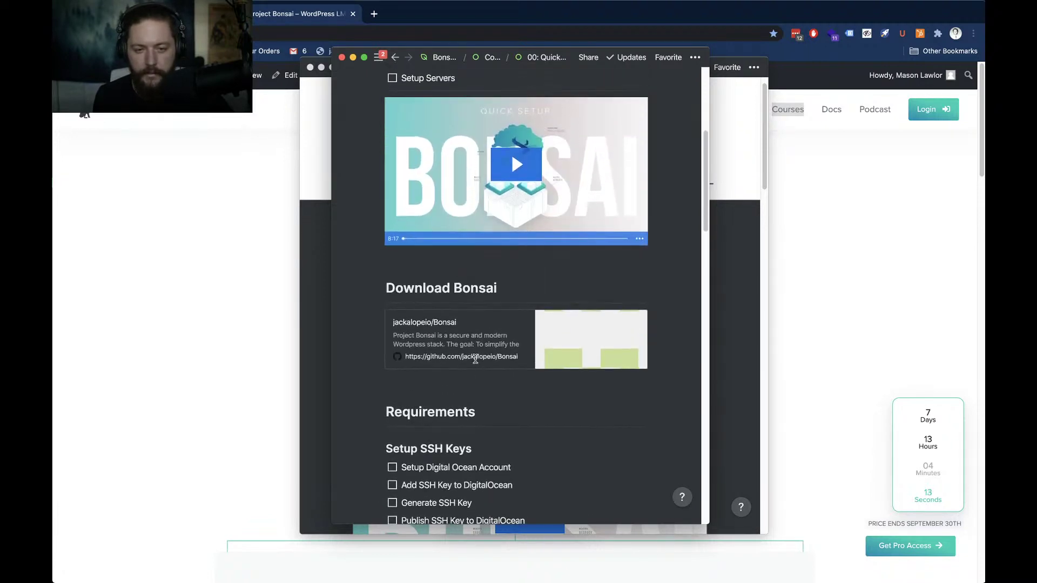
scroll(475, 361, "up", 5)
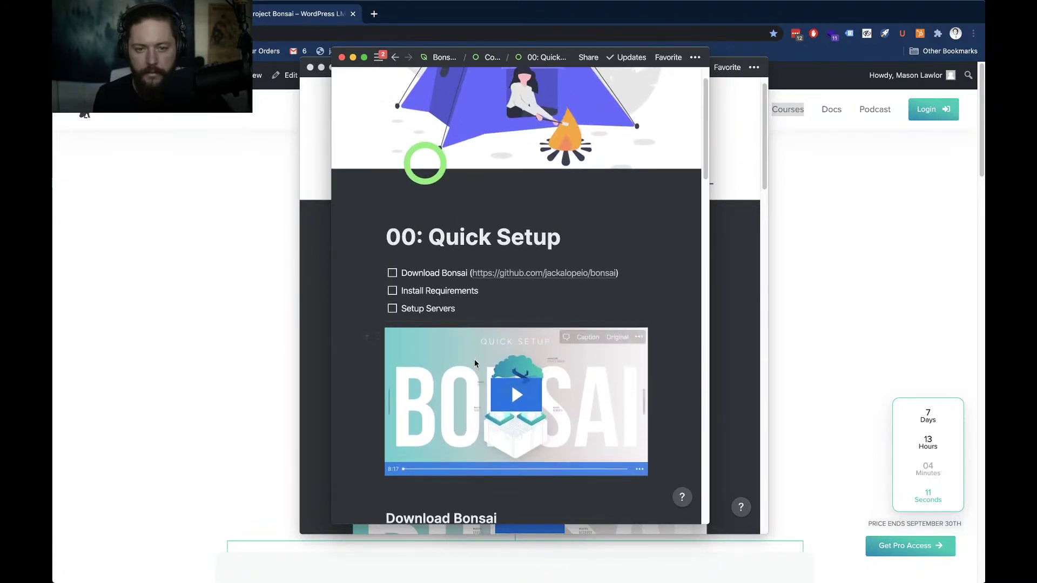
scroll(474, 359, "up", 1)
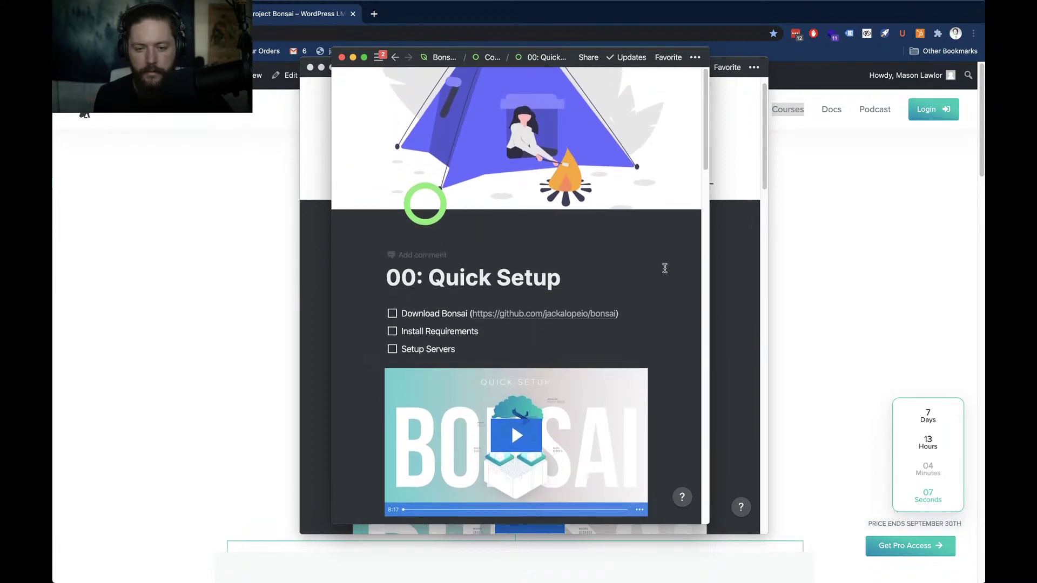
left_click(736, 270)
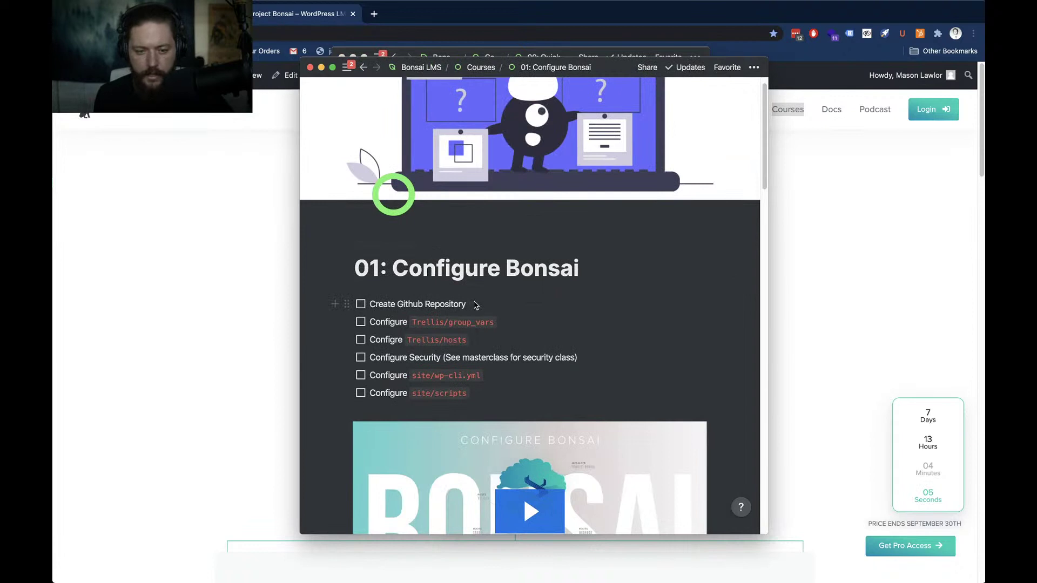
Scroll the 01: Configure Bonsai lesson past the video and Group Variables checklist to Configure Security
scroll(569, 316, "down", 2)
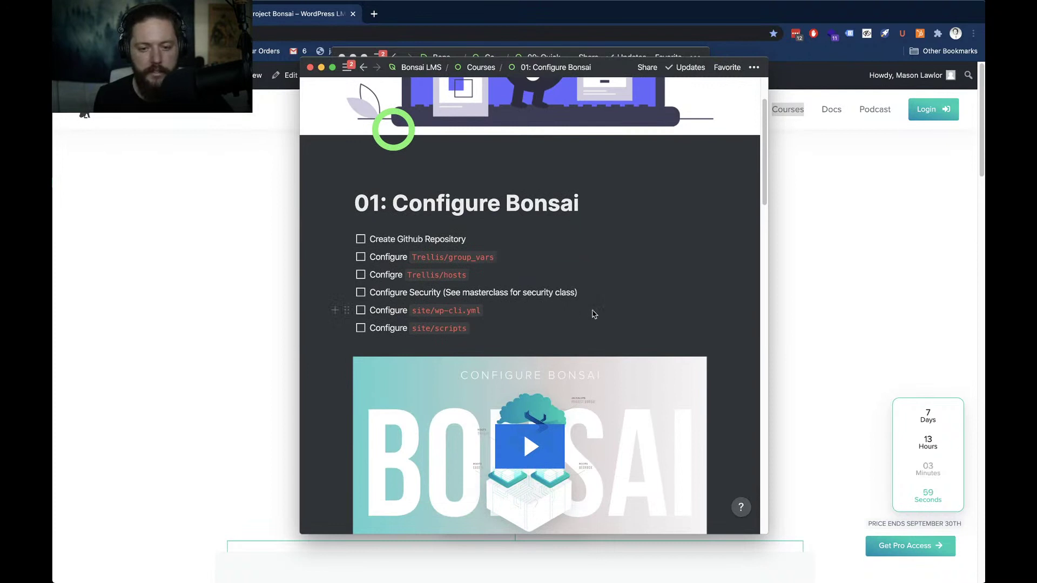
scroll(594, 314, "down", 3)
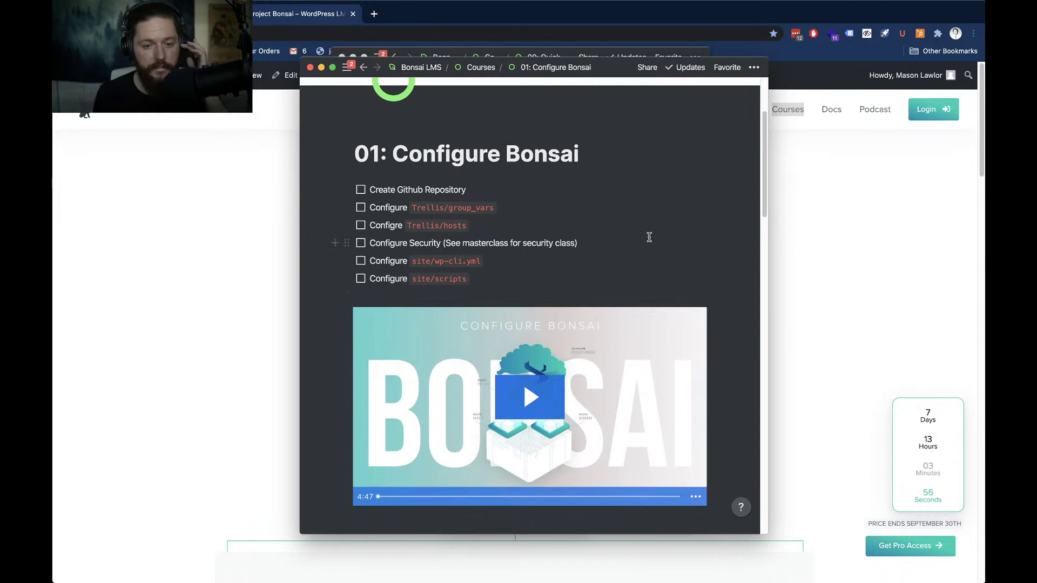
scroll(648, 236, "down", 1)
scroll(649, 237, "down", 2)
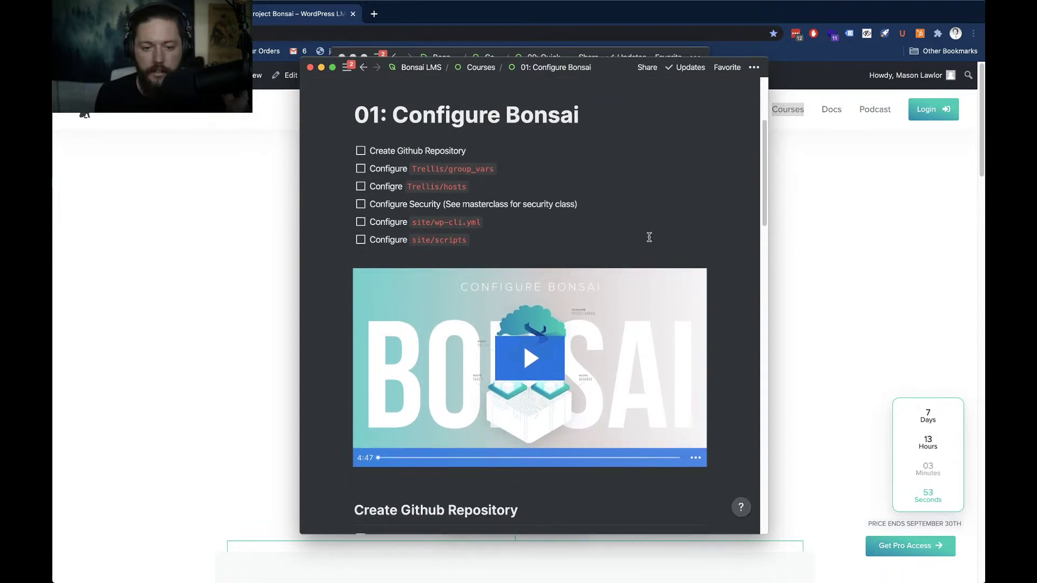
scroll(651, 237, "down", 1)
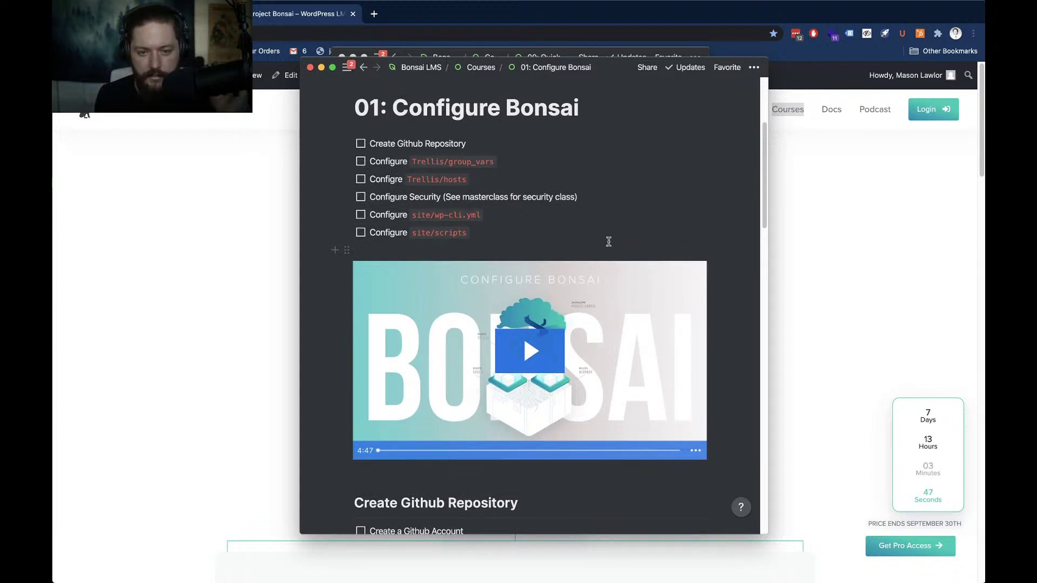
scroll(608, 241, "down", 1)
scroll(608, 243, "down", 3)
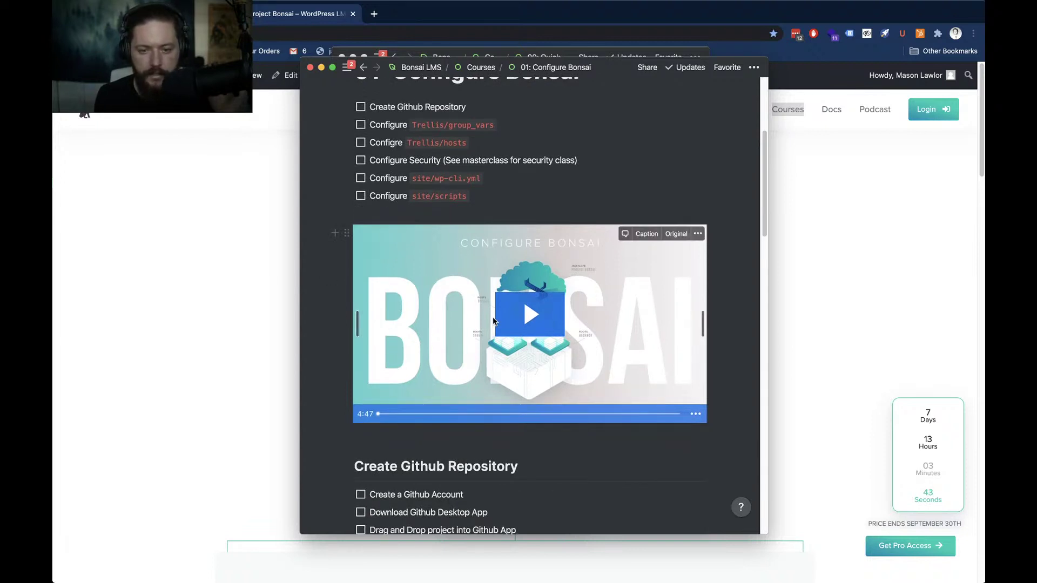
scroll(543, 433, "down", 3)
scroll(533, 412, "down", 3)
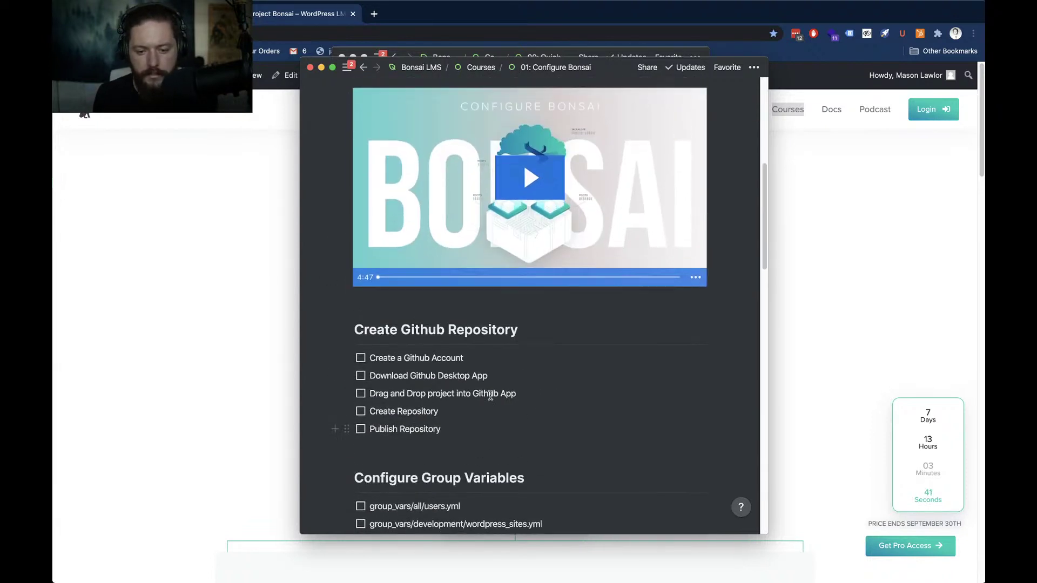
scroll(519, 397, "up", 1)
scroll(540, 398, "down", 2)
scroll(500, 398, "up", 2)
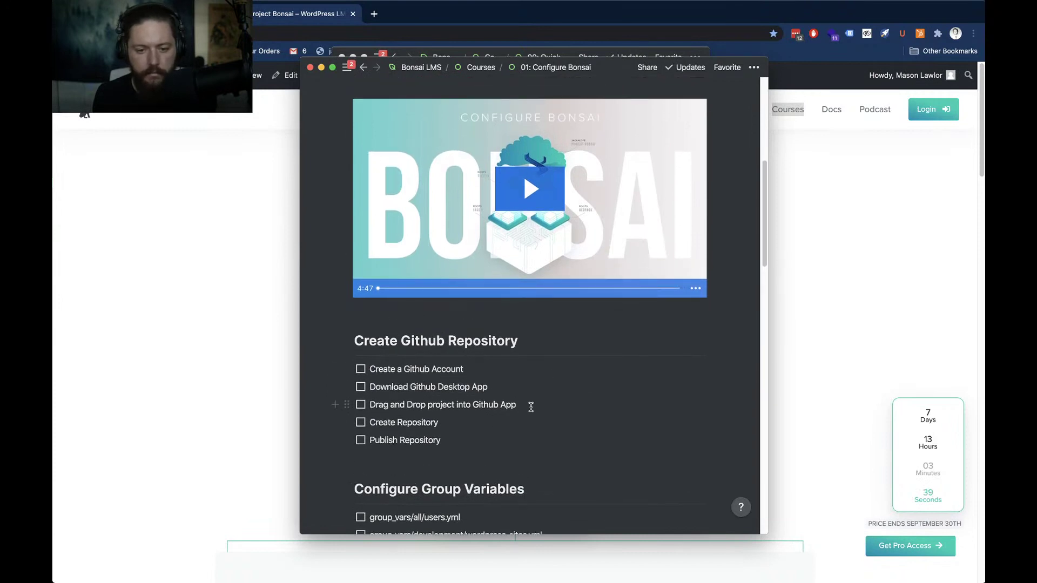
scroll(530, 407, "down", 5)
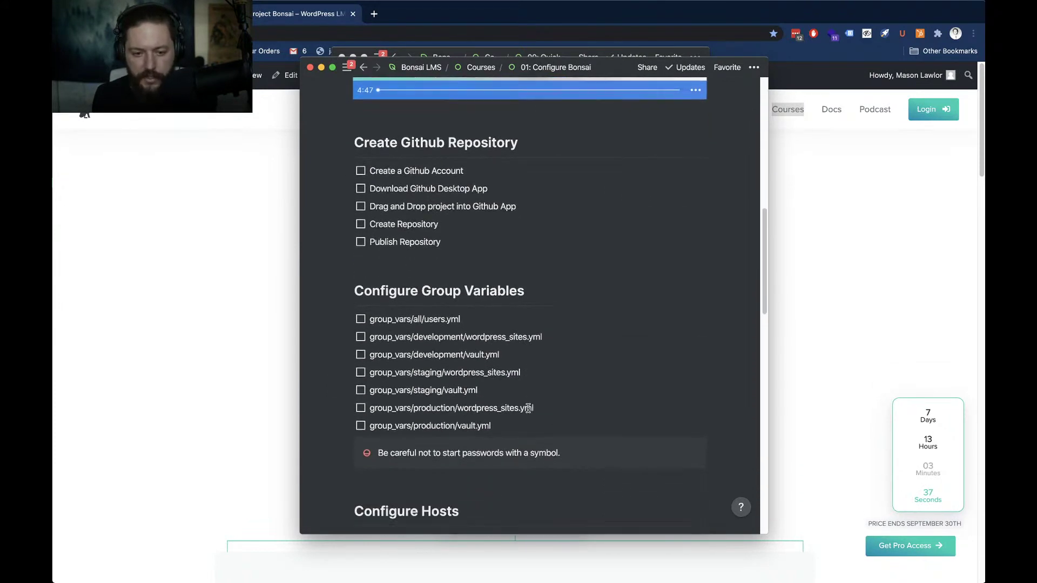
scroll(528, 408, "down", 1)
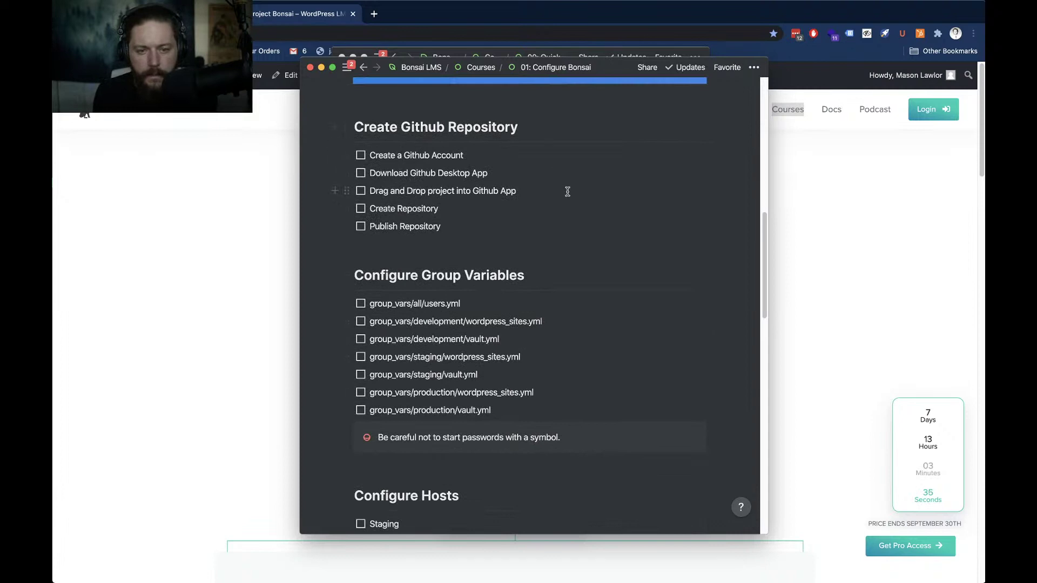
scroll(568, 192, "up", 8)
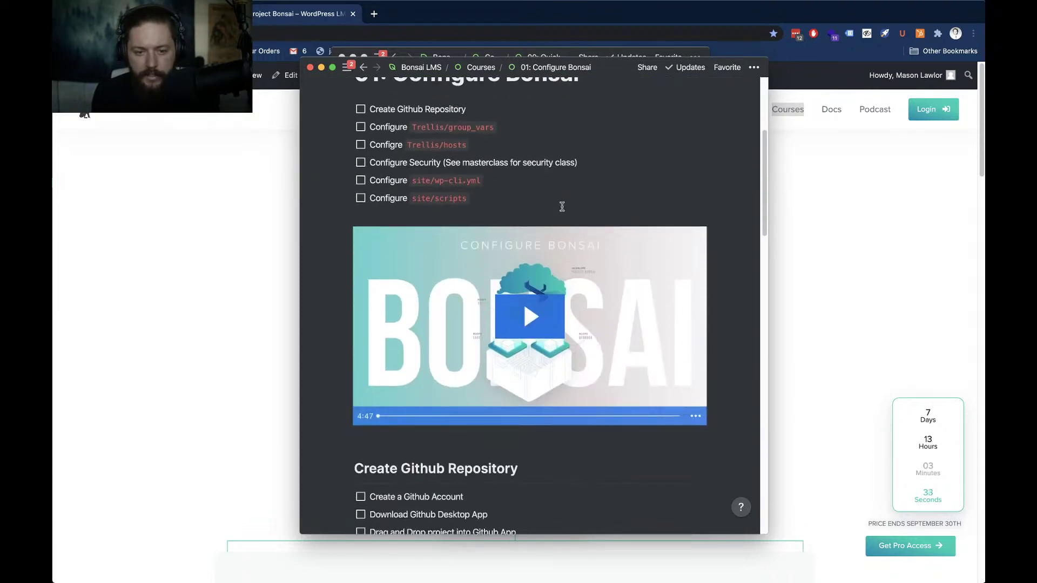
mouse_move(566, 302)
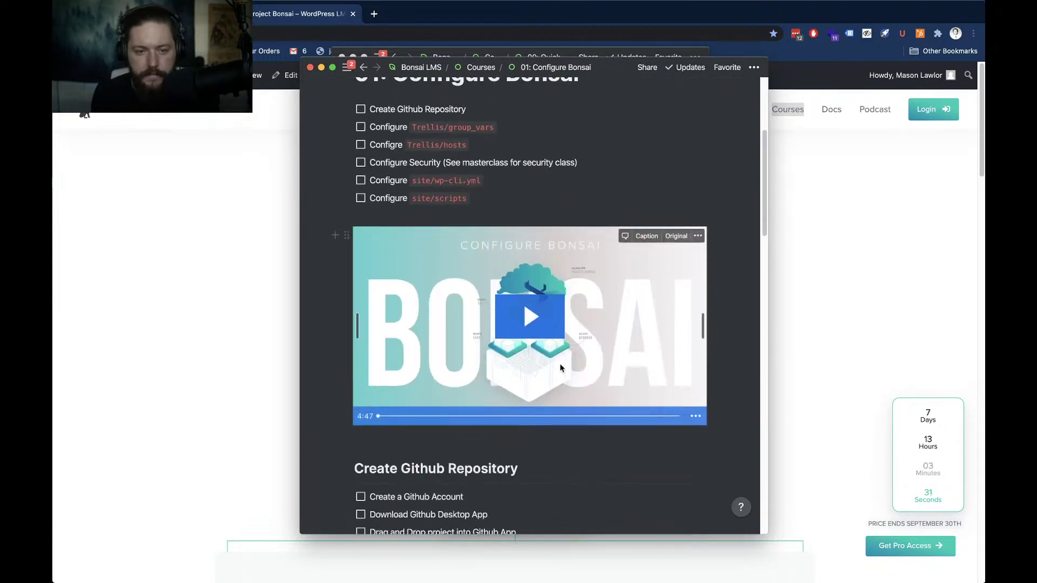
scroll(540, 400, "down", 5)
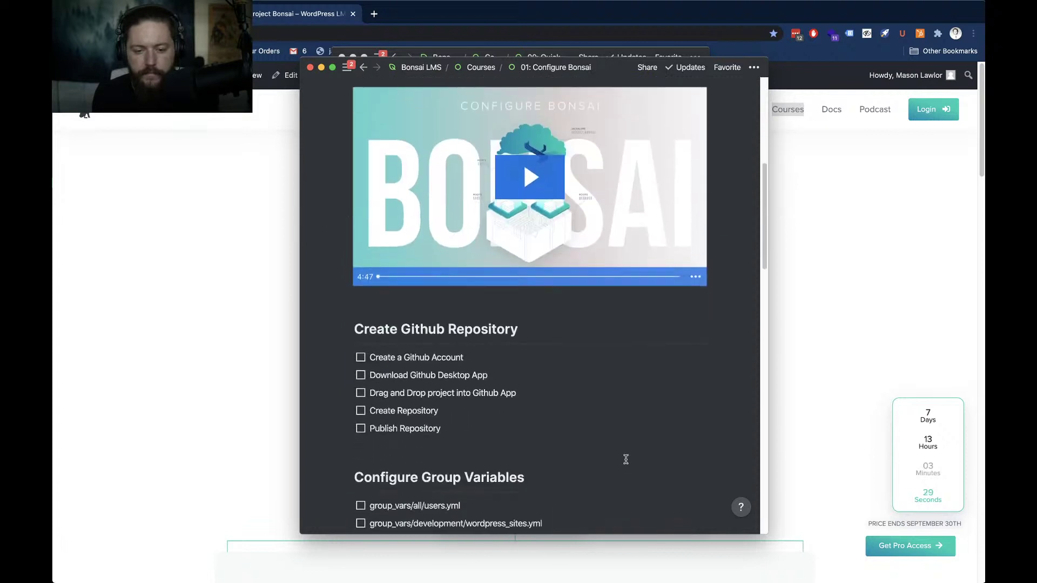
scroll(591, 449, "down", 4)
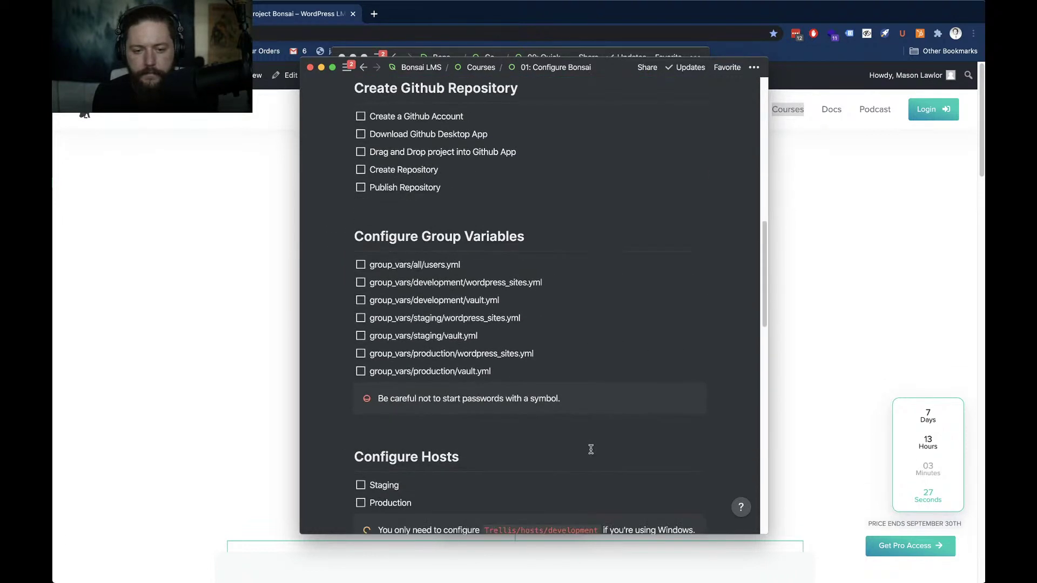
scroll(325, 298, "down", 1)
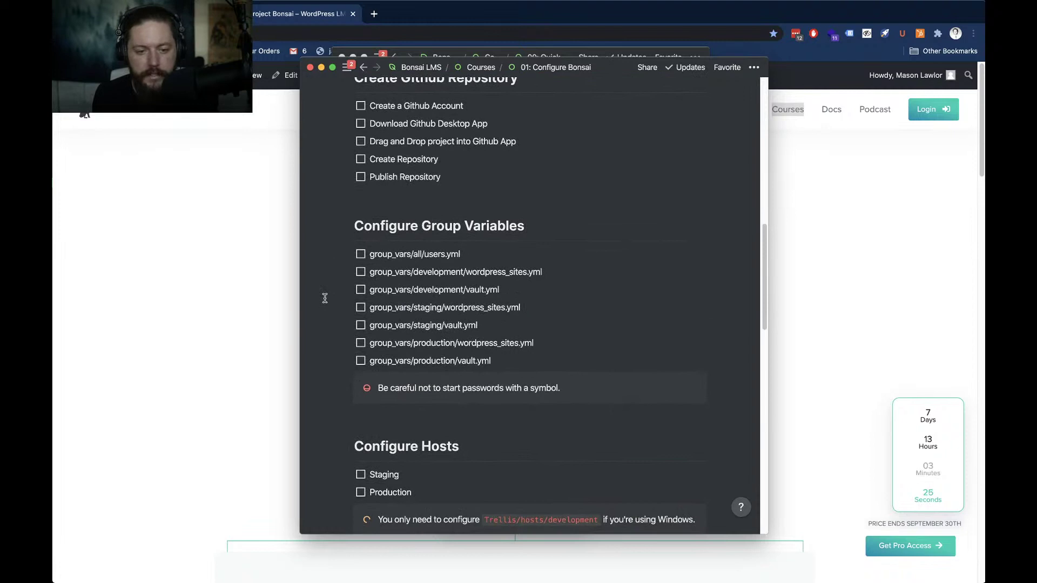
scroll(324, 298, "down", 2)
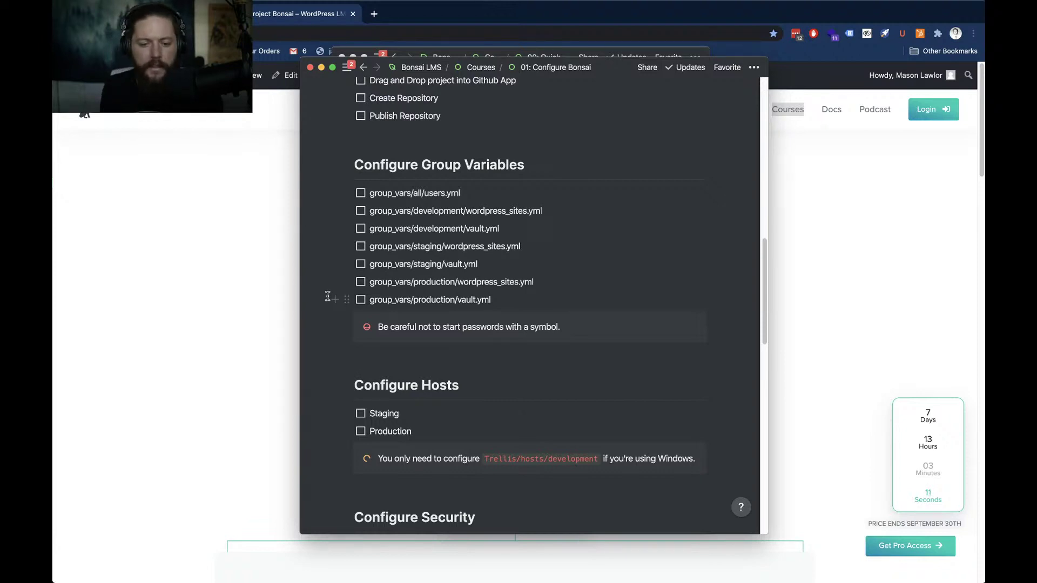
scroll(403, 360, "down", 3)
Scroll down to the Configure Email notes, then switch away from Notion briefly
scroll(402, 360, "down", 2)
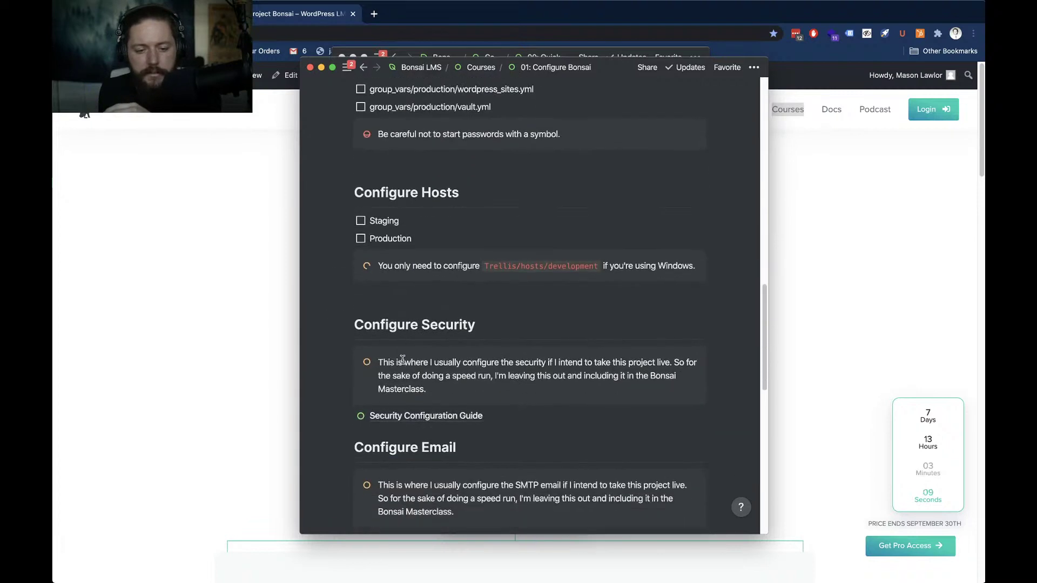
scroll(402, 360, "up", 1)
scroll(402, 360, "down", 1)
scroll(402, 360, "down", 3)
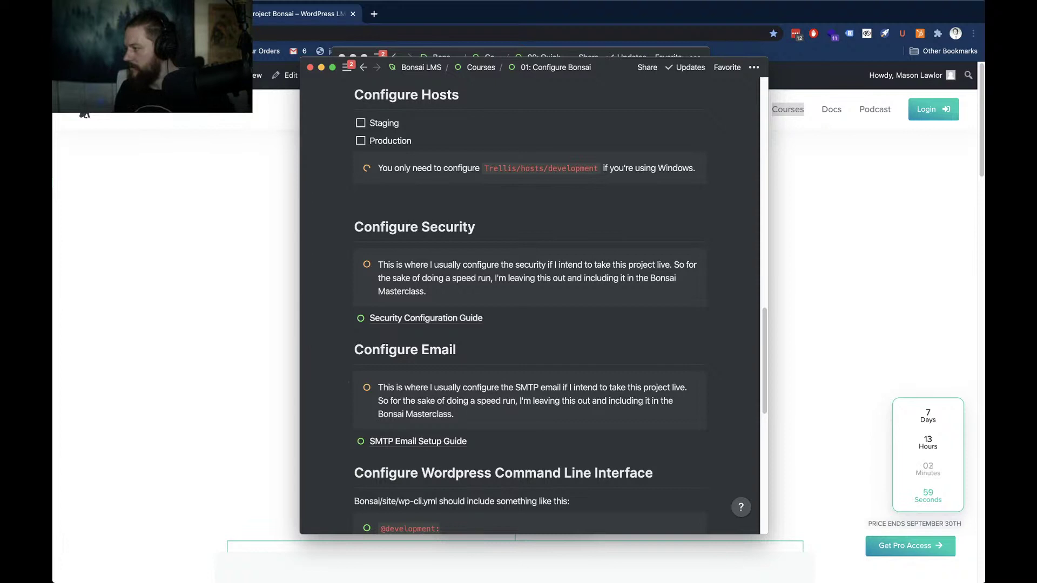
key("super+Tab")
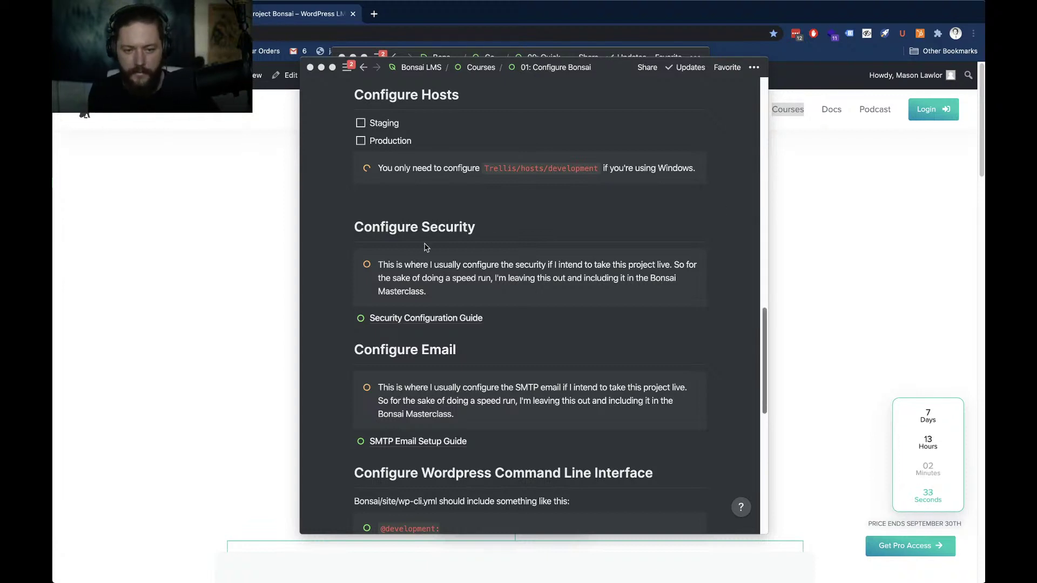
Return to Notion and scroll between the wp-cli.yml section and Configure Security
left_click(324, 269)
scroll(338, 330, "down", 3)
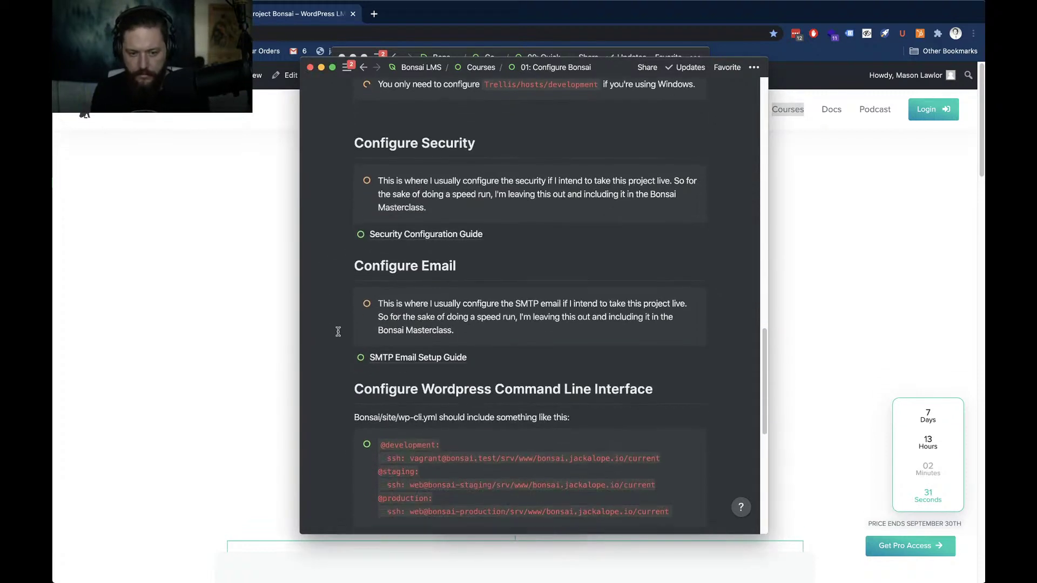
scroll(338, 331, "down", 5)
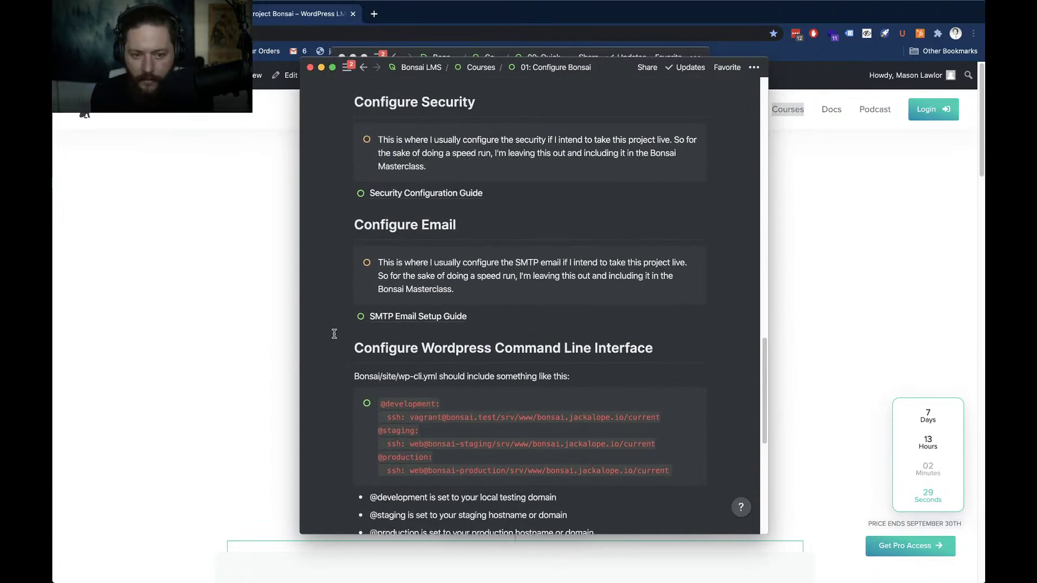
scroll(334, 333, "up", 2)
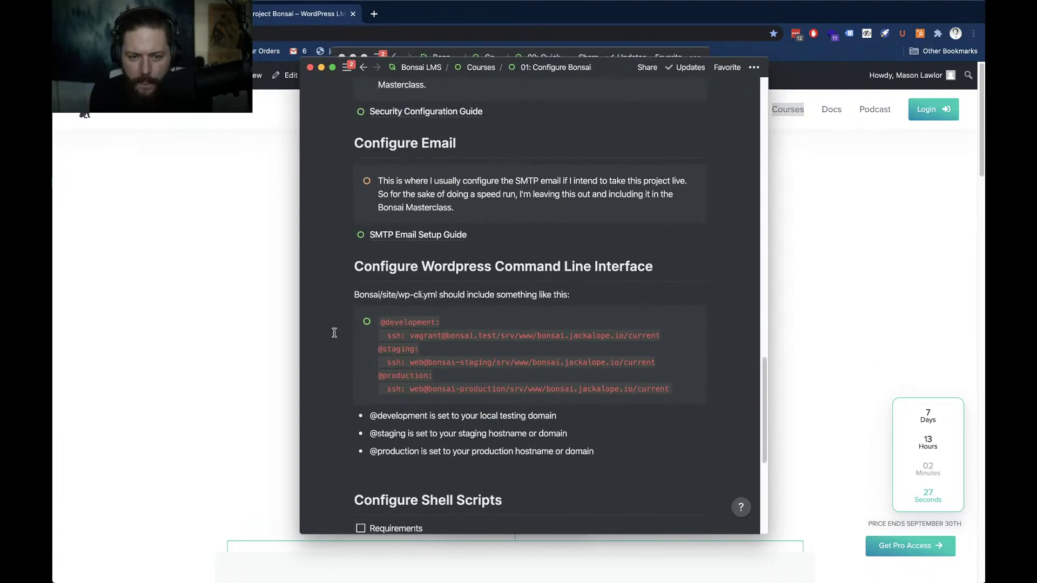
scroll(334, 333, "up", 4)
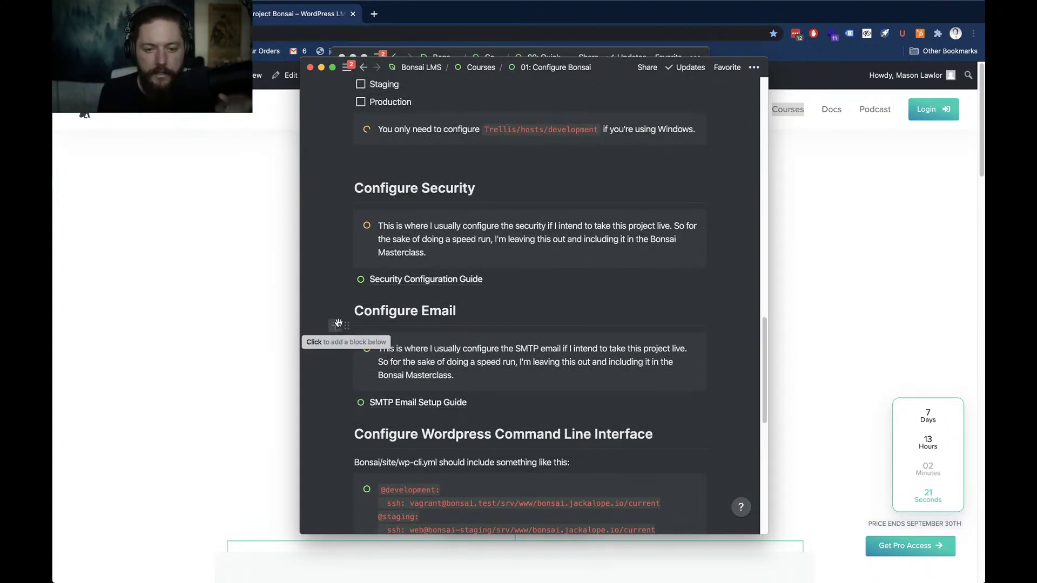
scroll(333, 310, "down", 1)
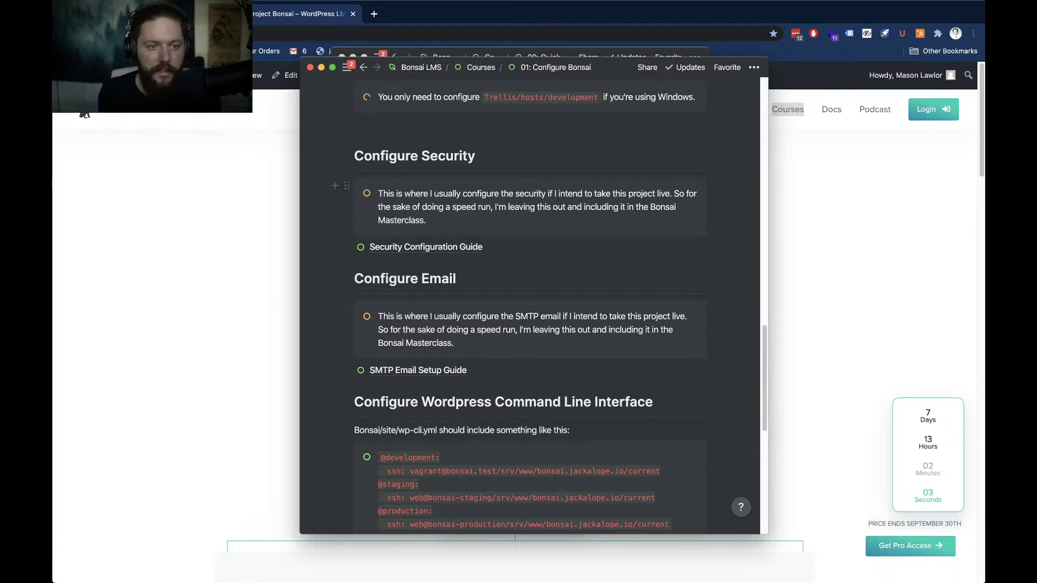
Bring the Project Bonsai site forward, scroll toward Early Birds and Pricing, then return to the notes
left_click(229, 255)
scroll(199, 235, "down", 10)
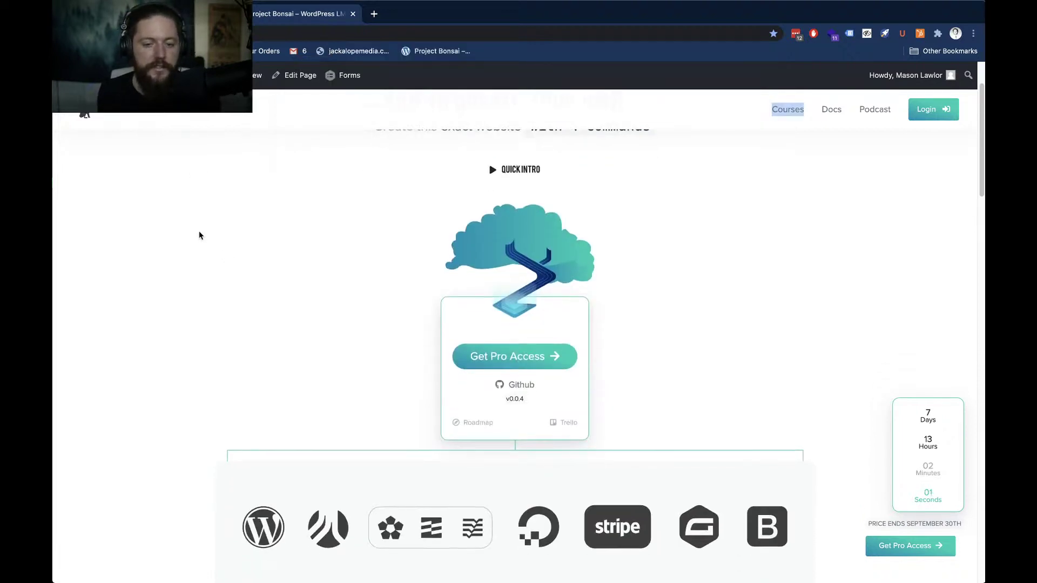
scroll(200, 235, "down", 8)
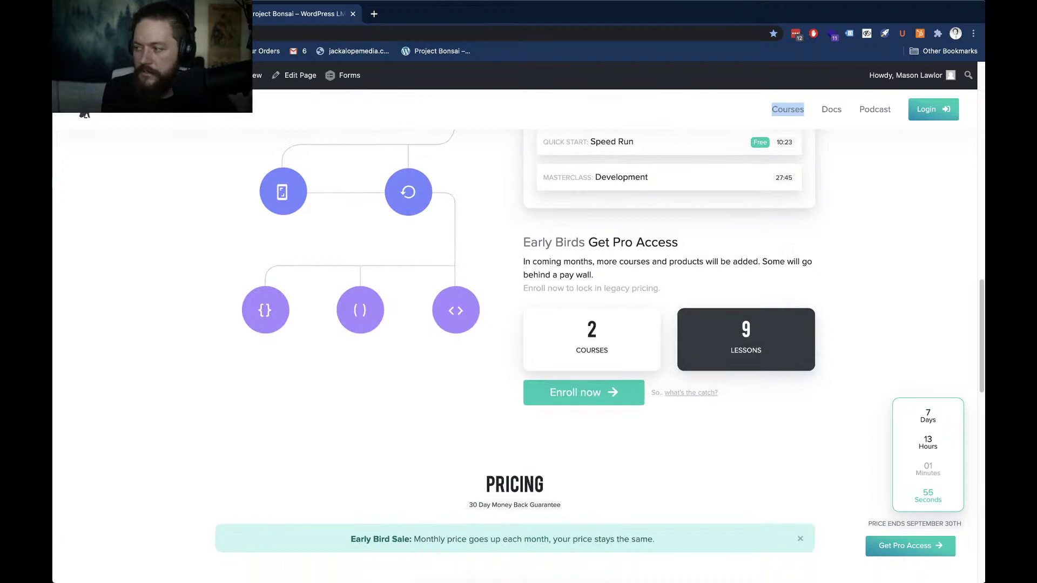
key("super+Tab")
scroll(452, 331, "up", 4)
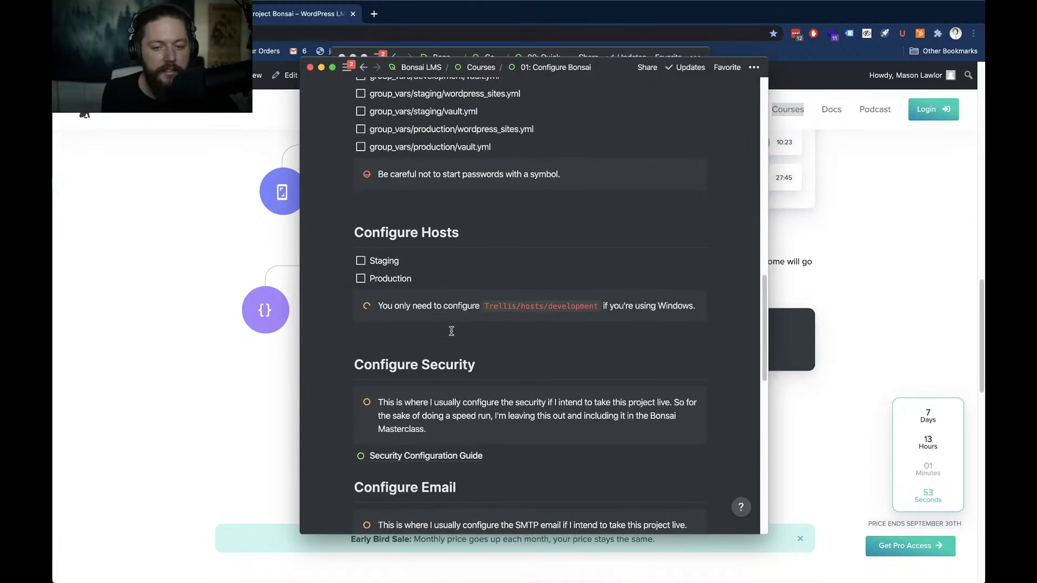
Open a new Notion window and go up to the Courses overview listing Speed Run lessons 00–04
scroll(451, 331, "up", 8)
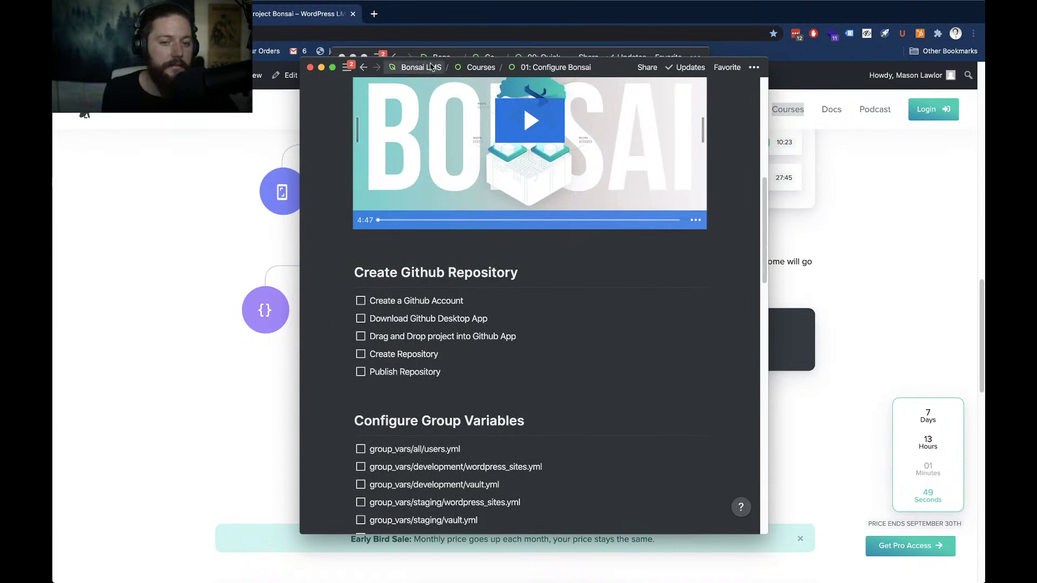
scroll(407, 298, "up", 7)
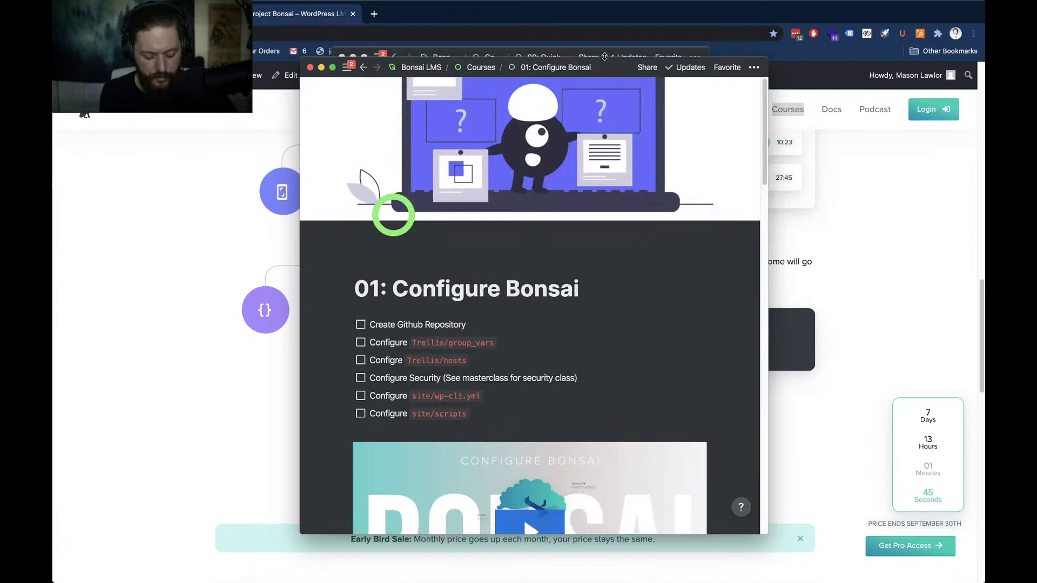
key("super+shift+n")
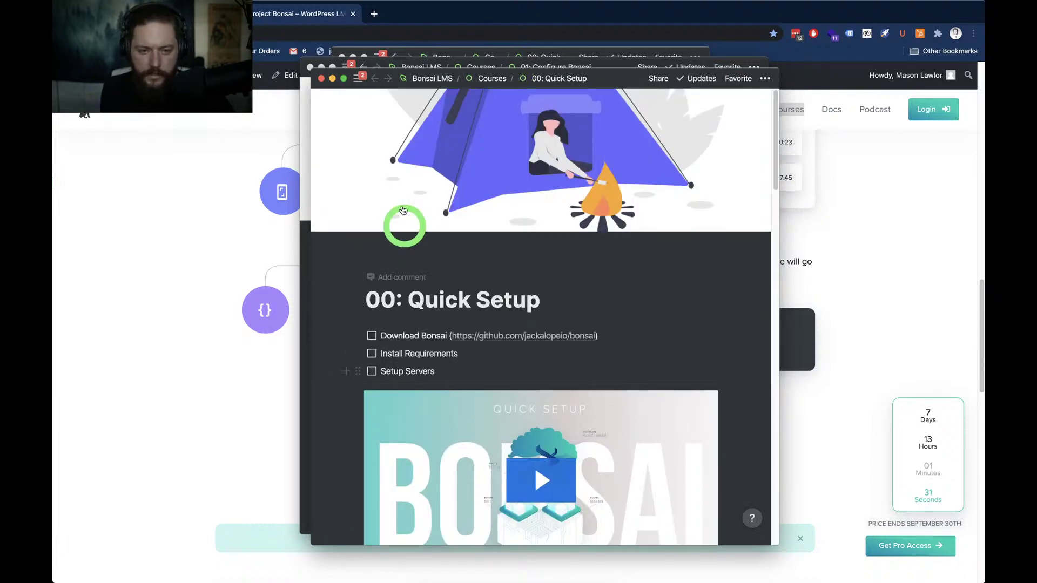
scroll(429, 290, "down", 2)
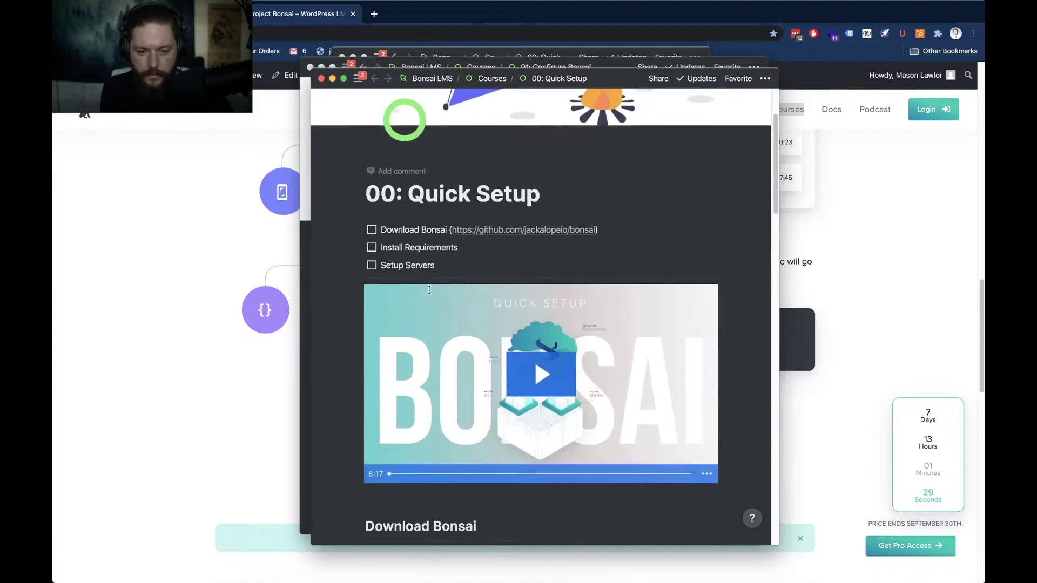
scroll(429, 290, "down", 1)
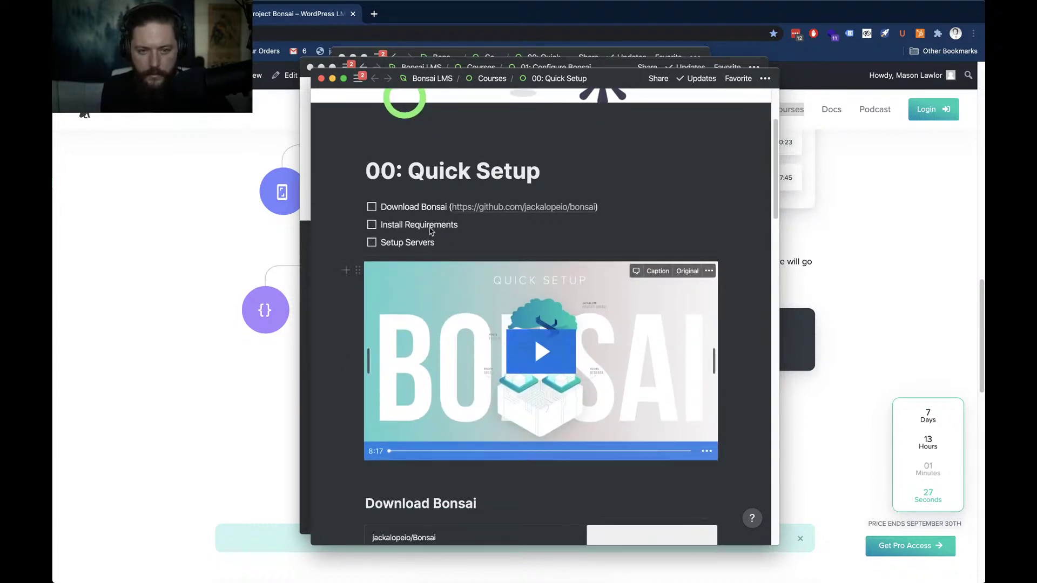
left_click(492, 79)
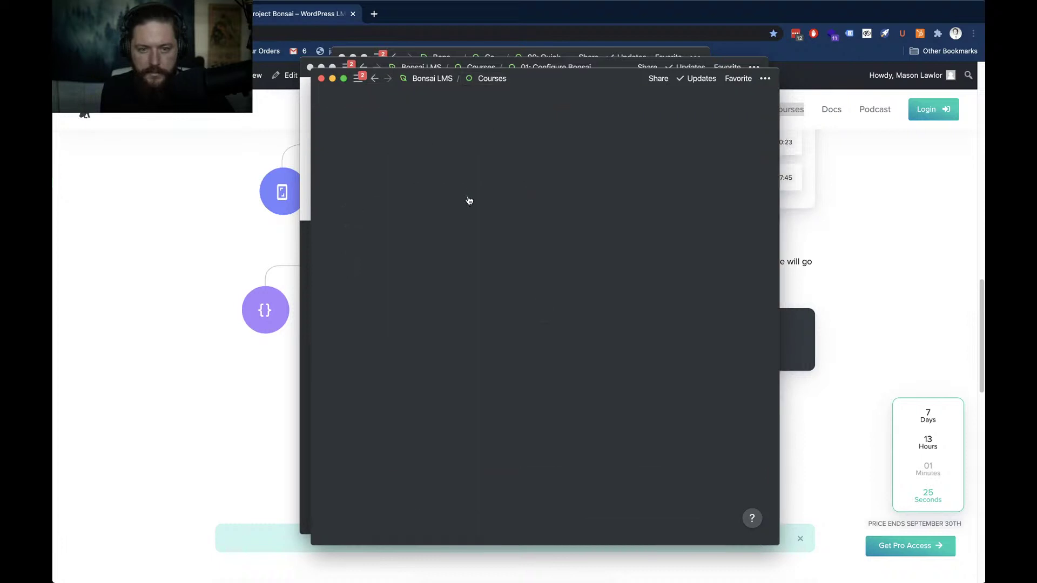
scroll(447, 300, "down", 3)
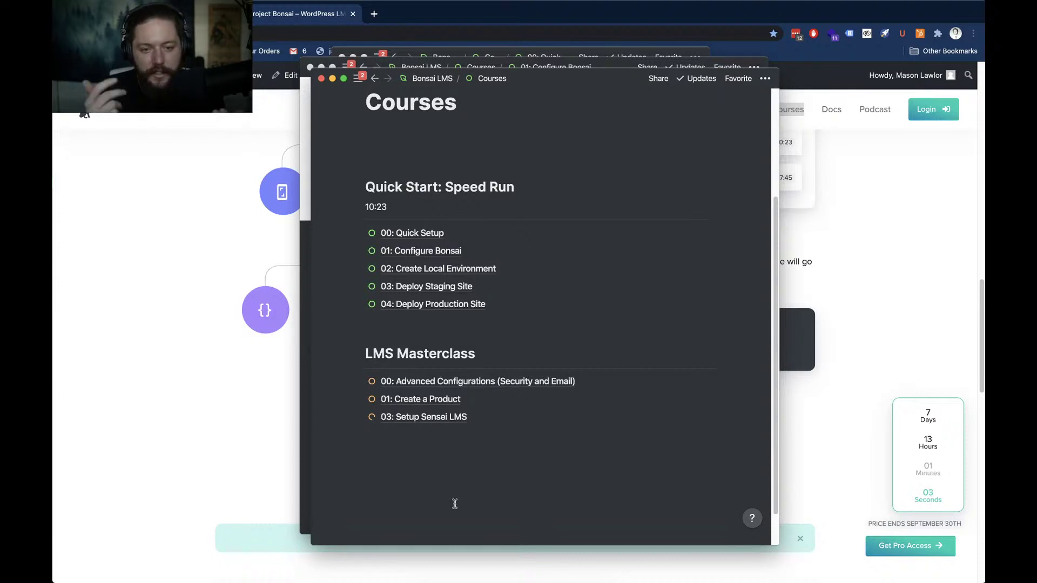
Close the Notion notes and open the Project Bonsai Courses page in a new tab
left_click(249, 434)
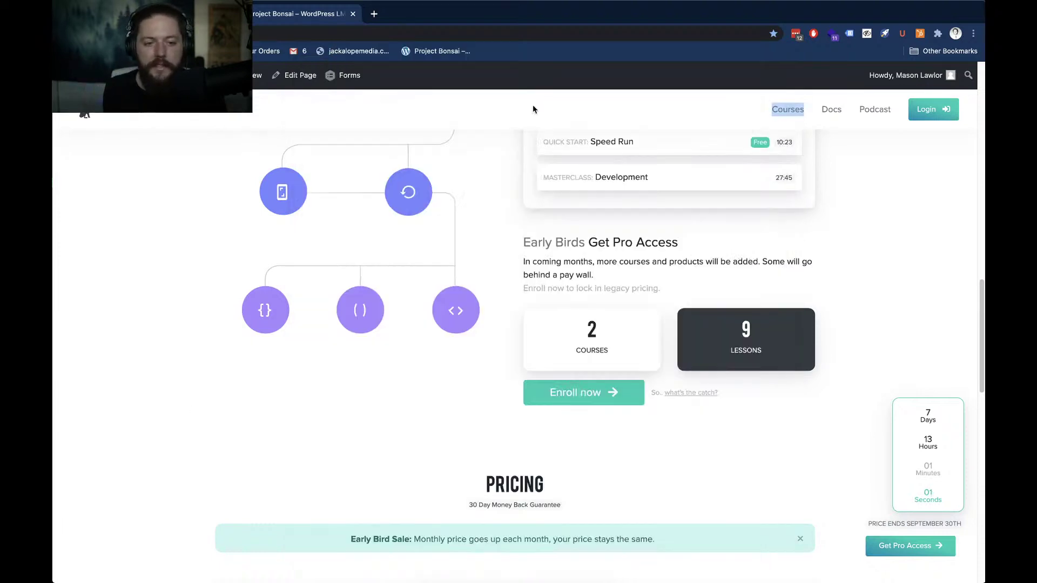
right_click(784, 112)
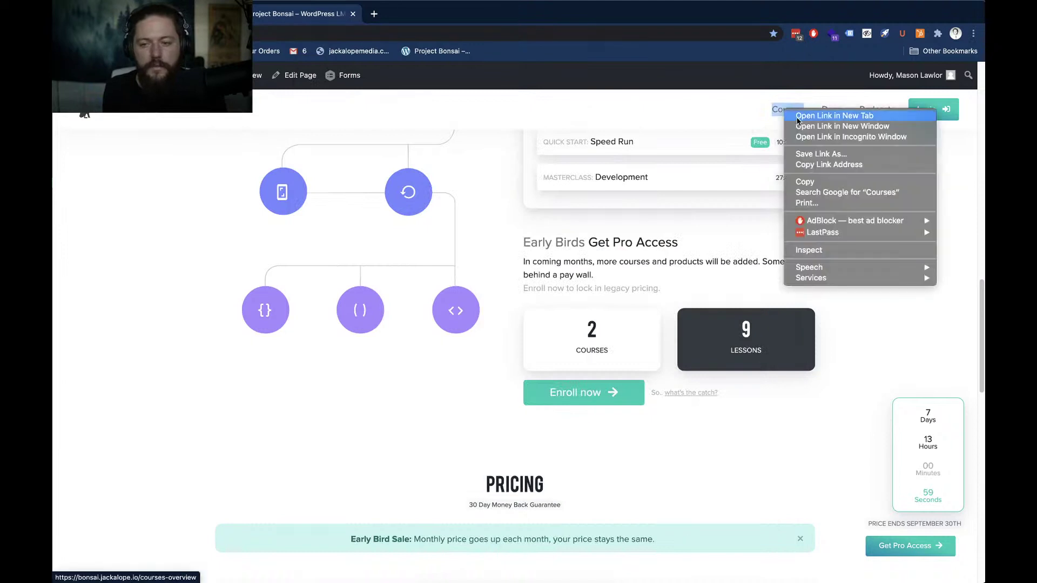
left_click(835, 116)
left_click(440, 20)
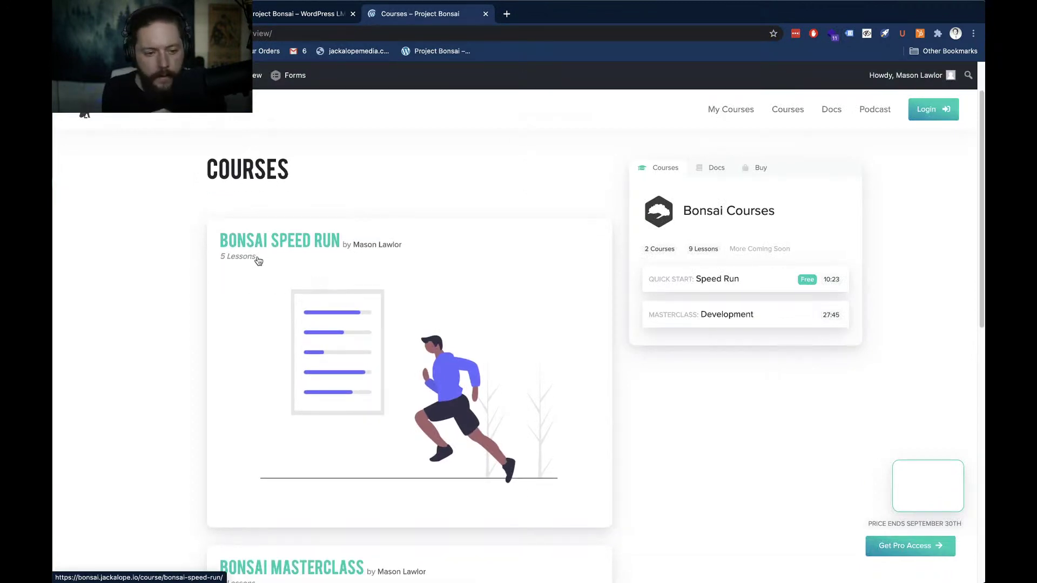
scroll(141, 283, "down", 3)
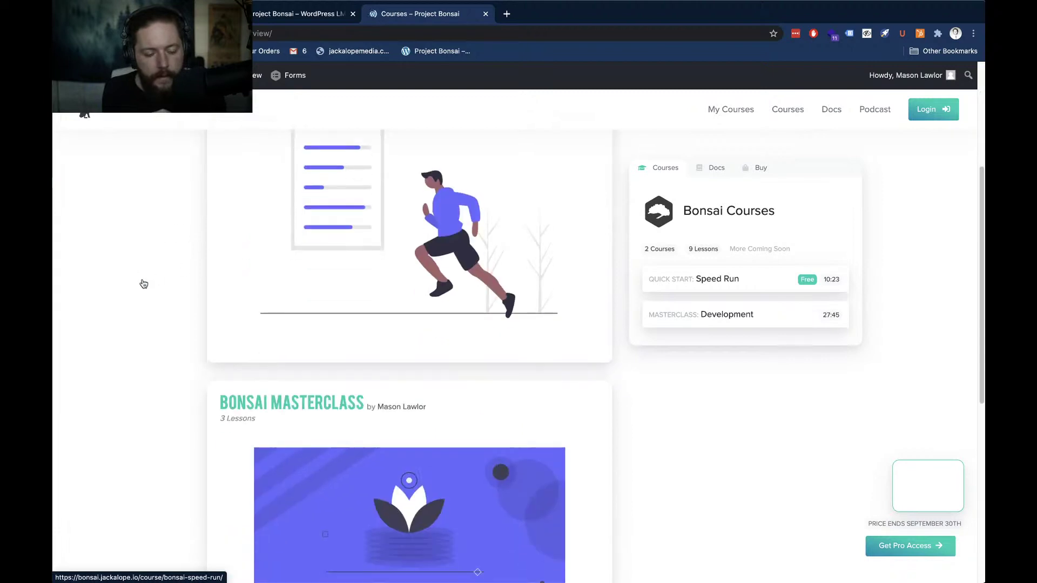
scroll(167, 294, "up", 3)
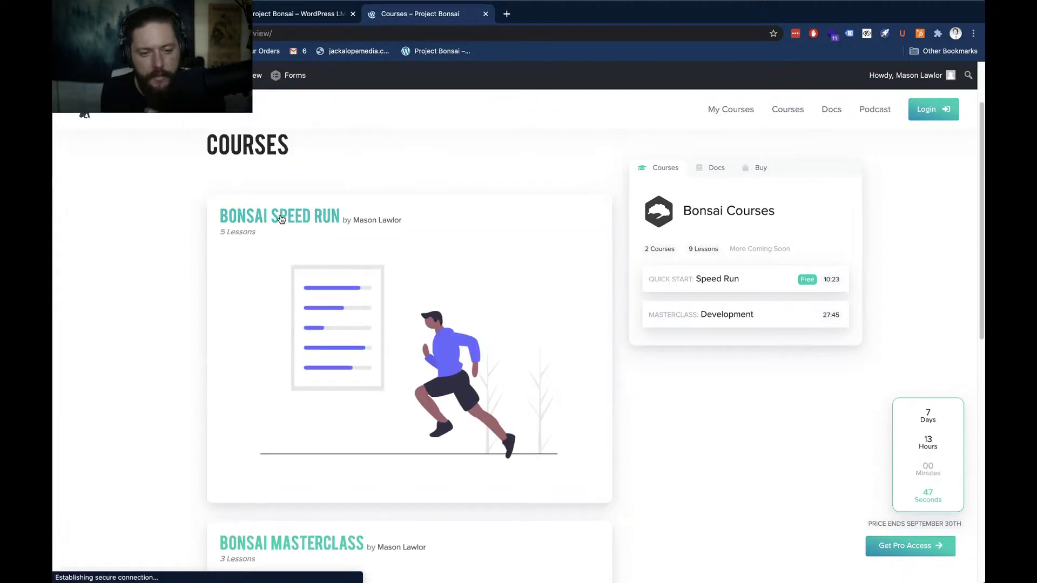
Open the Bonsai Speed Run course in its own tab
right_click(310, 219)
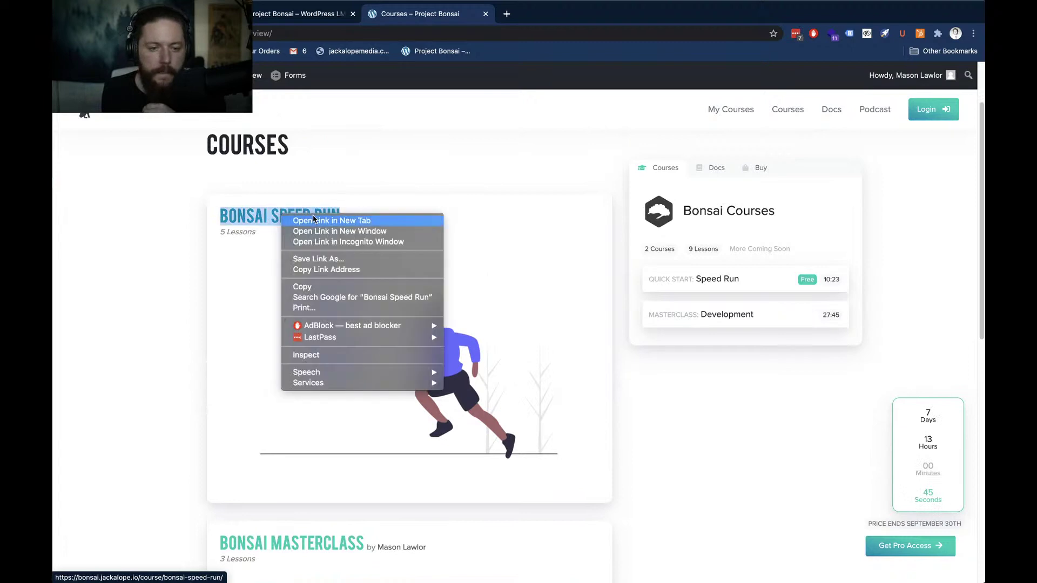
left_click(319, 220)
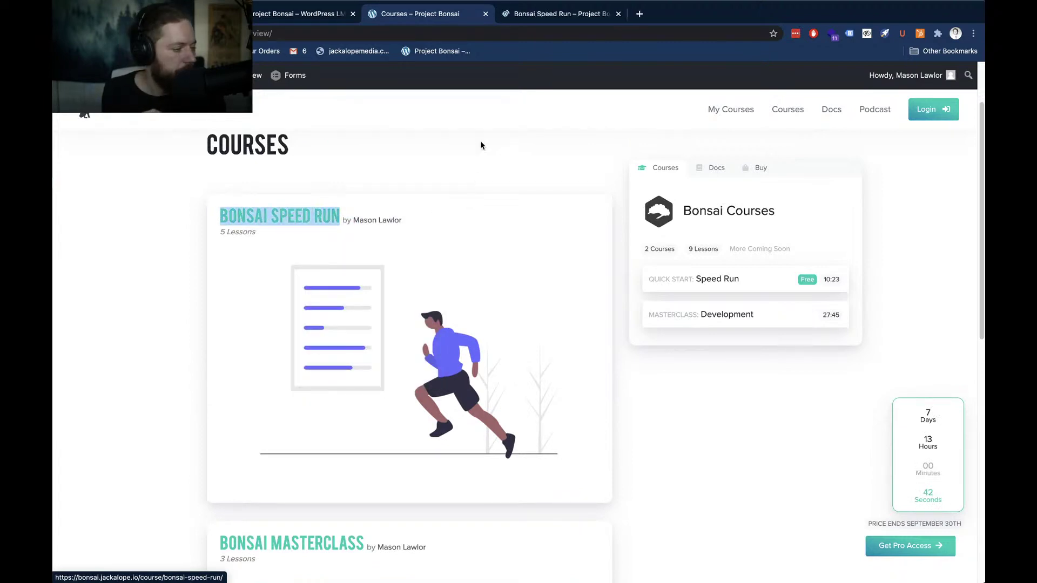
left_click(531, 21)
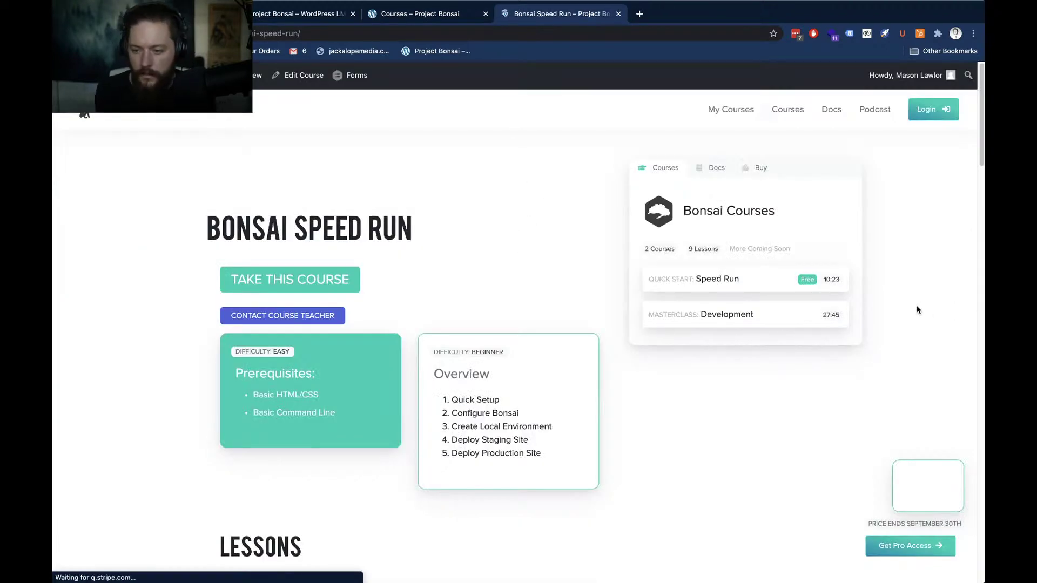
scroll(918, 310, "right", 5)
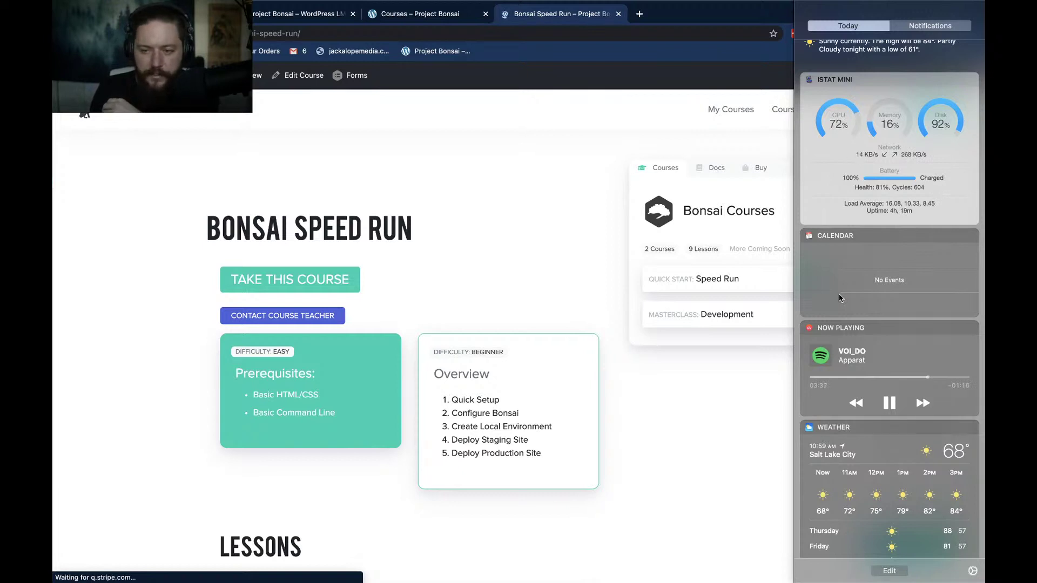
scroll(840, 298, "left", 3)
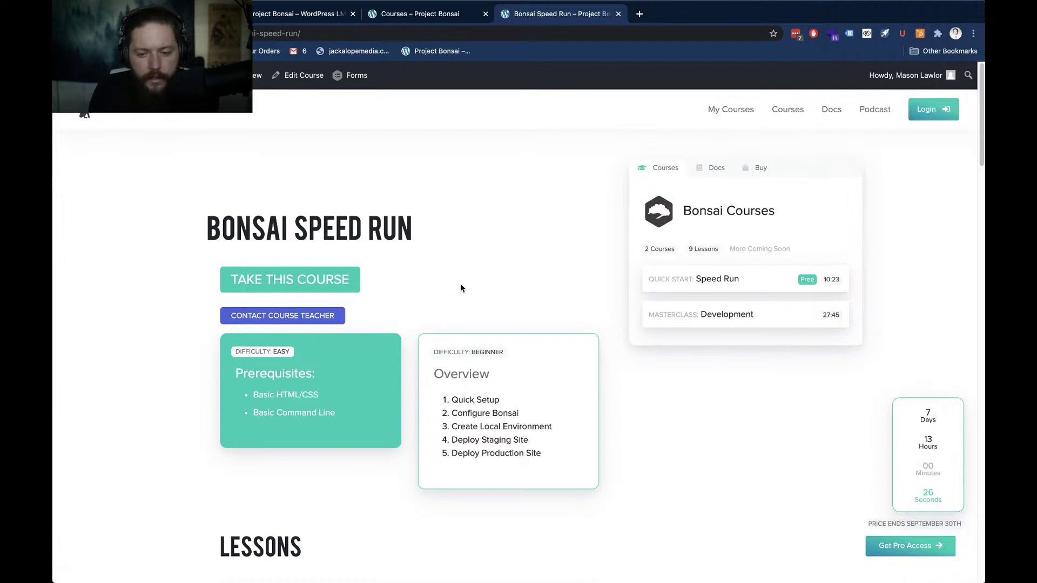
Open the 00: Quick Setup lesson in a new tab and switch to it
scroll(460, 288, "down", 3)
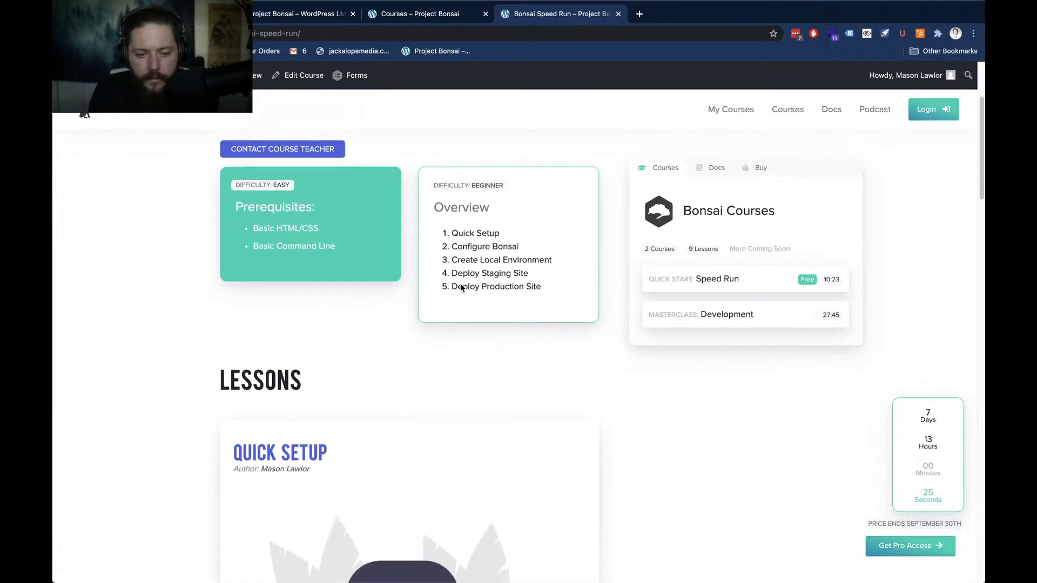
right_click(288, 453)
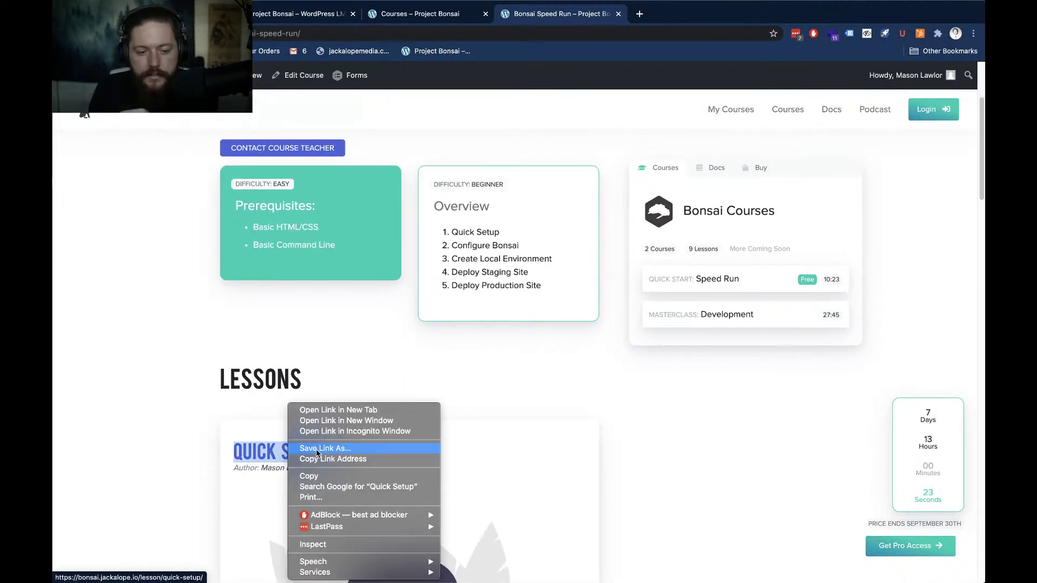
left_click(345, 411)
left_click(673, 16)
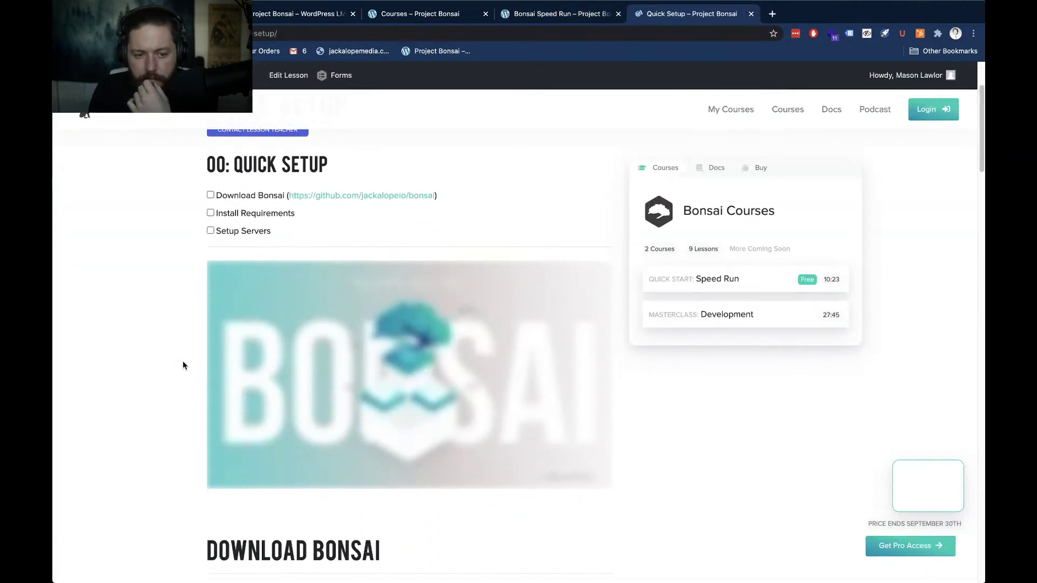
Scroll through the Quick Setup lesson's checklists and resource links, then close its tab
scroll(183, 360, "down", 7)
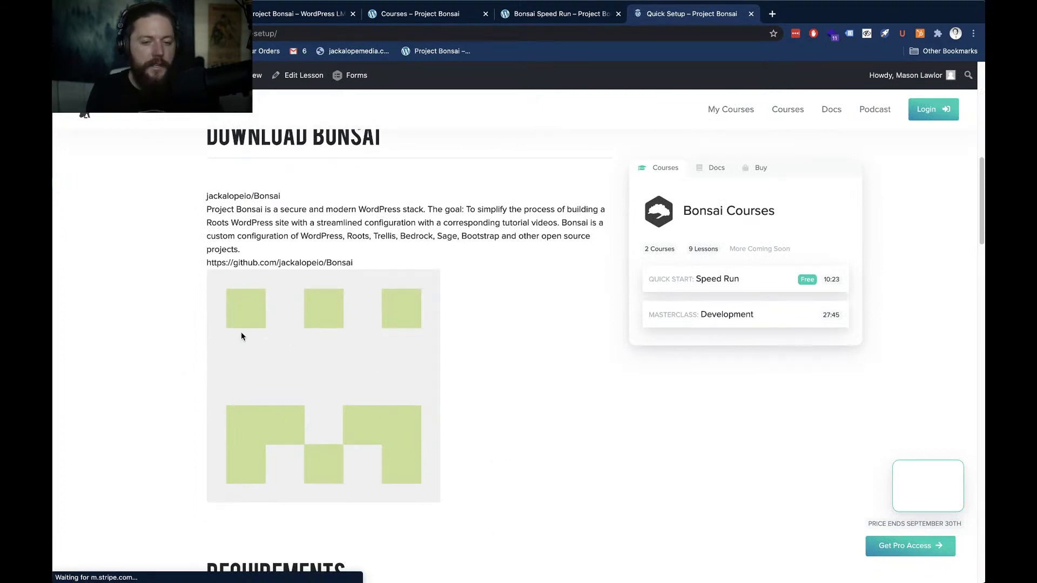
scroll(146, 323, "down", 4)
scroll(147, 323, "down", 10)
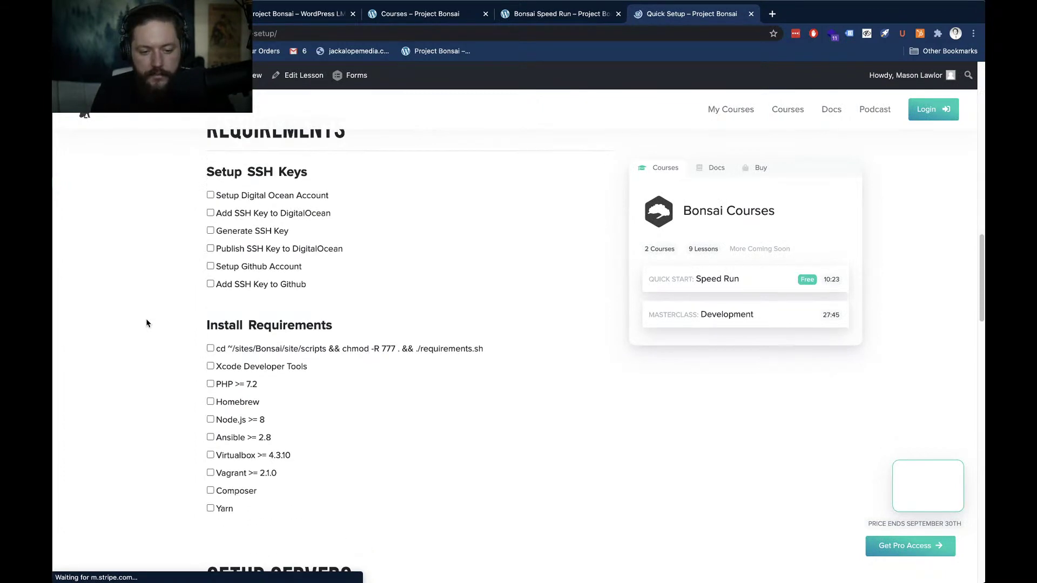
scroll(146, 323, "down", 3)
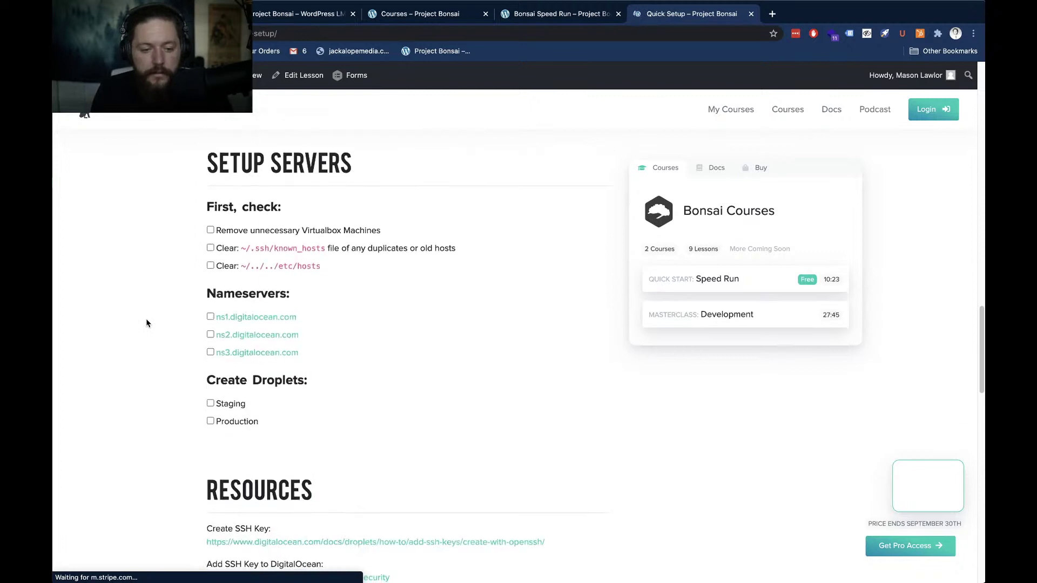
scroll(147, 323, "down", 6)
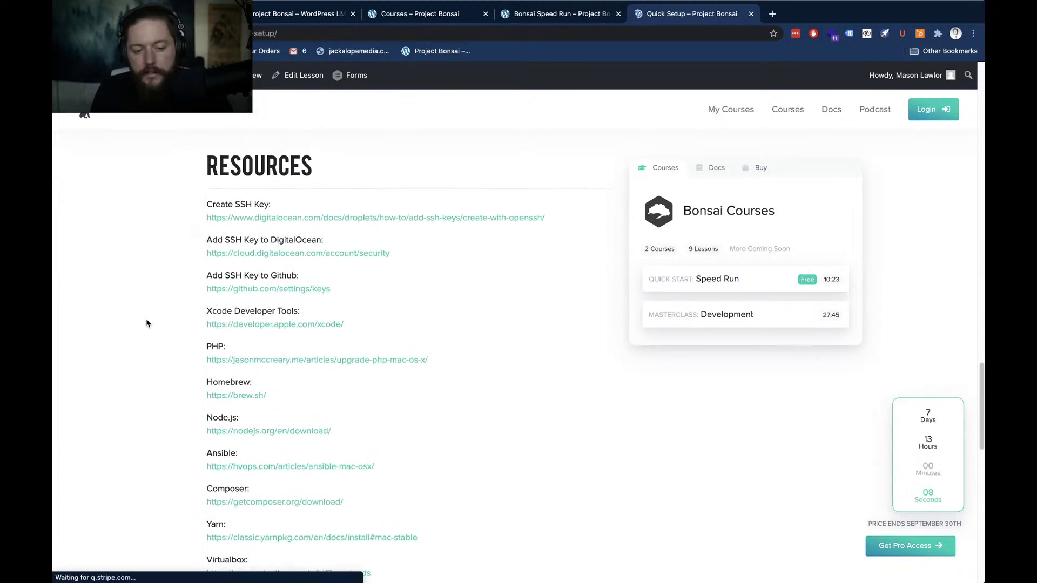
scroll(146, 323, "up", 2)
scroll(147, 323, "up", 4)
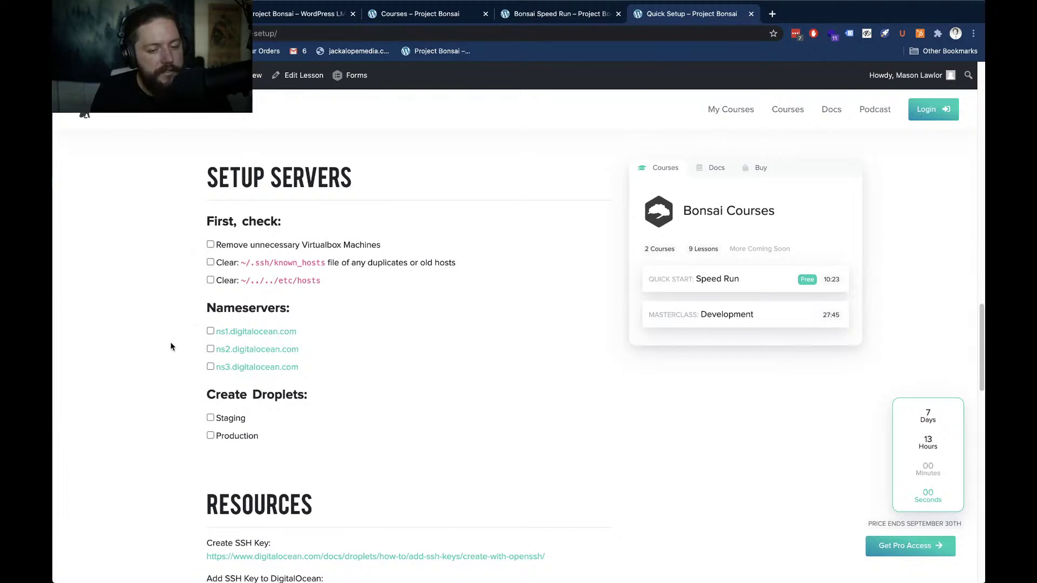
scroll(170, 346, "down", 1)
scroll(170, 346, "down", 8)
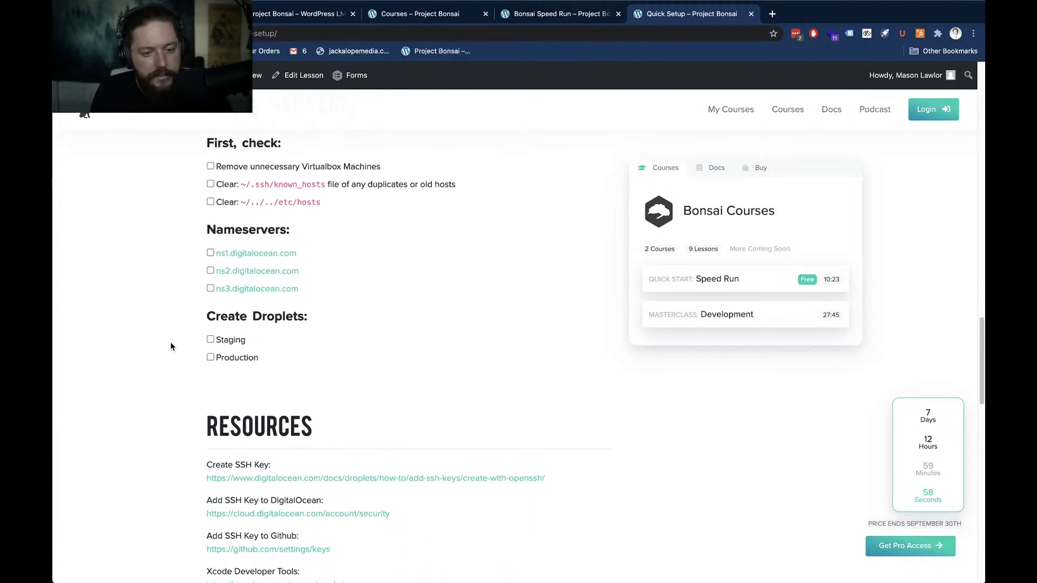
scroll(170, 346, "down", 7)
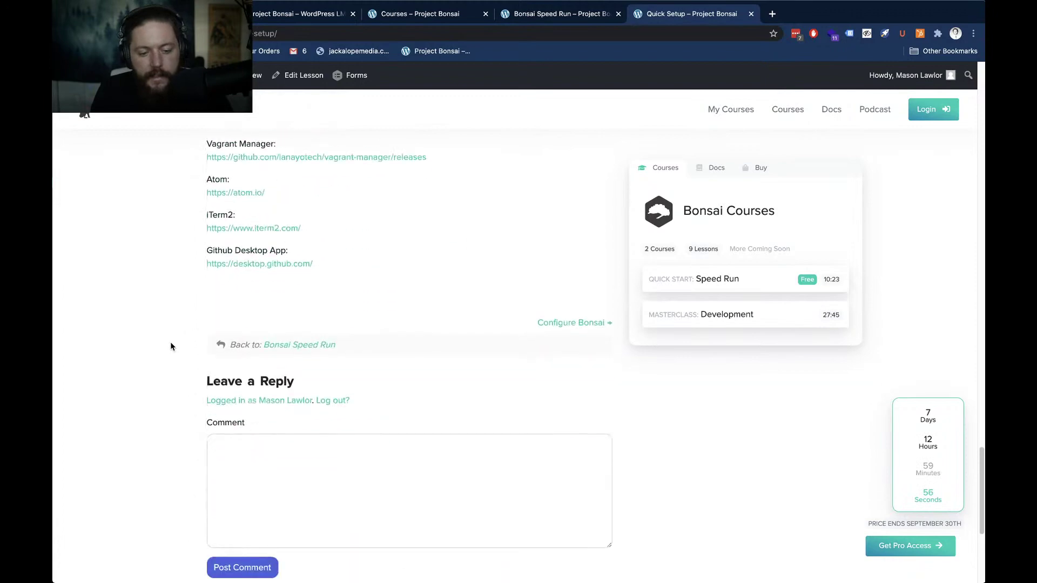
scroll(171, 346, "up", 12)
scroll(170, 346, "up", 12)
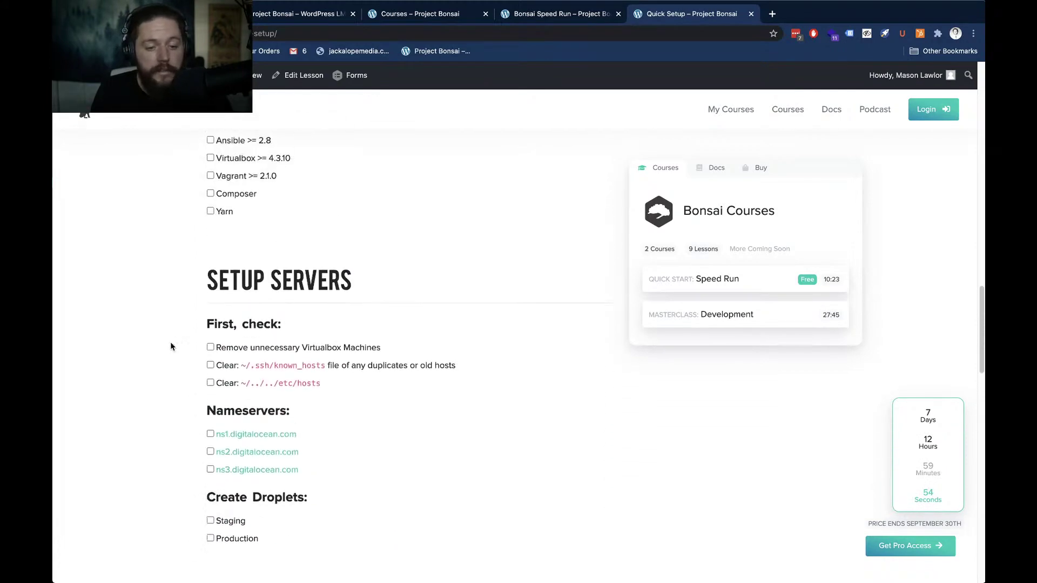
scroll(170, 346, "up", 7)
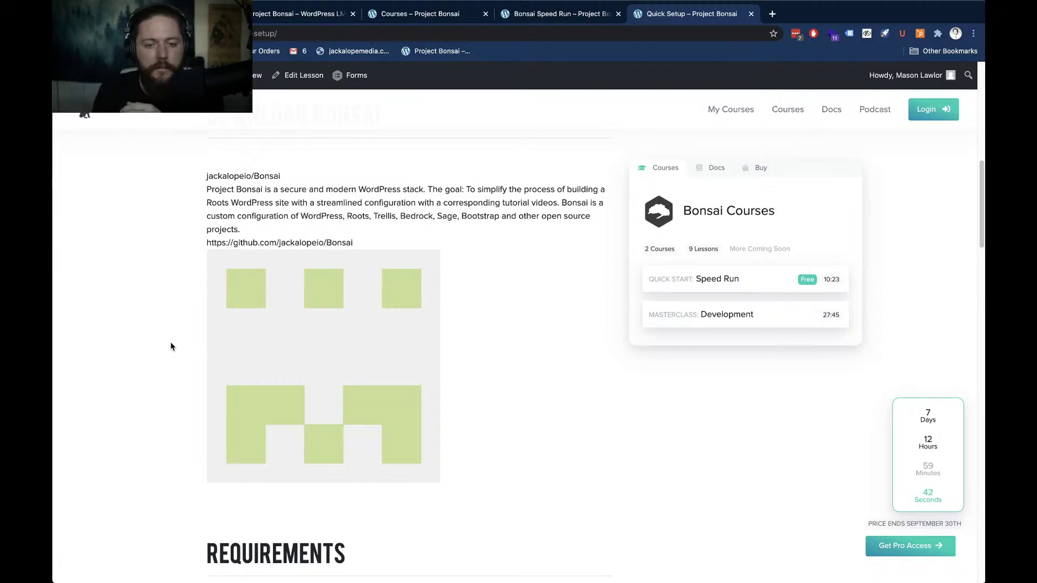
scroll(170, 346, "down", 20)
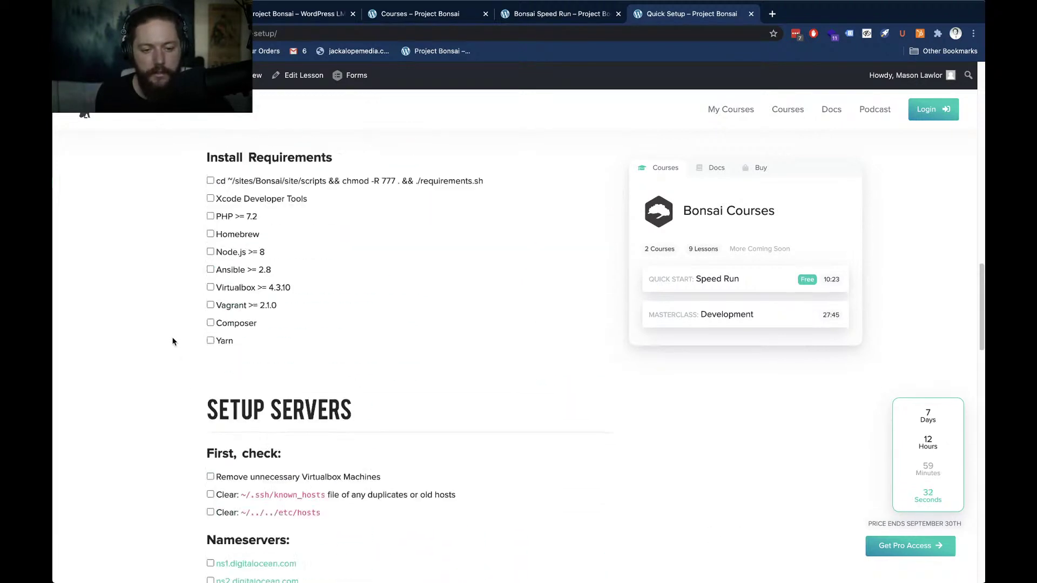
scroll(172, 341, "up", 10)
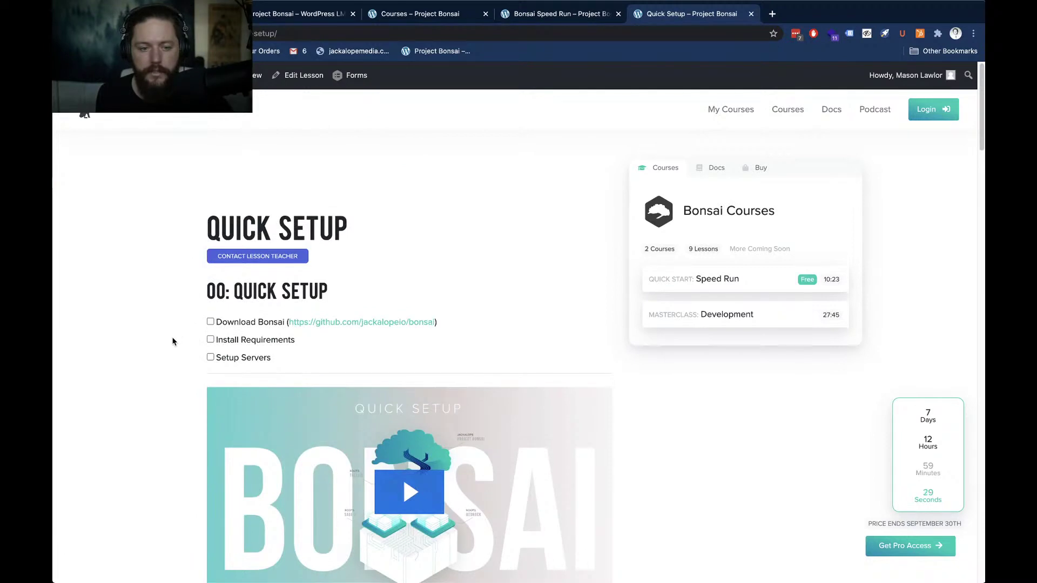
key("super+w")
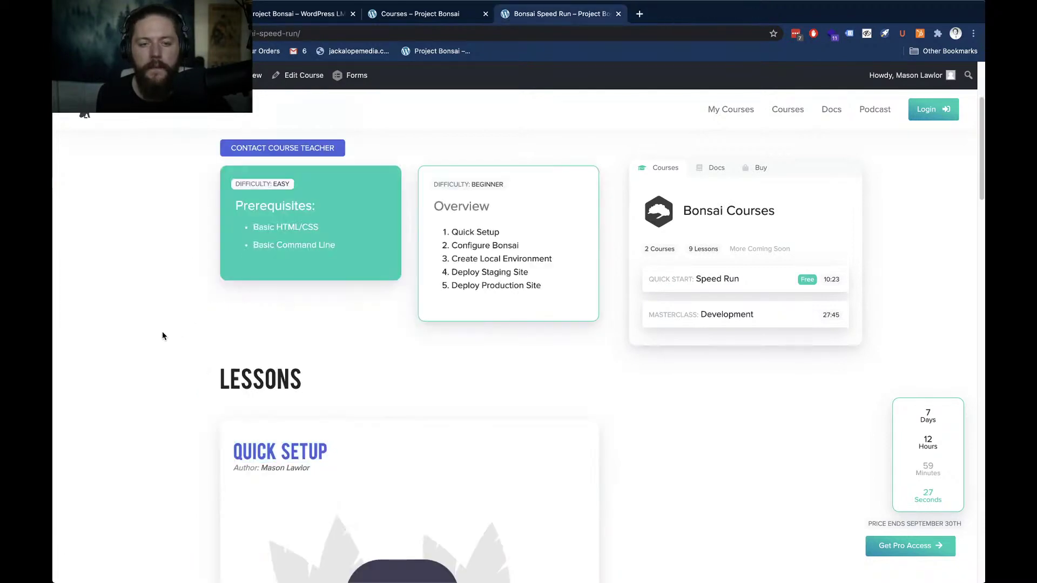
Close the Bonsai Speed Run course tab and switch to the Project Bonsai homepage tab
key("super+w")
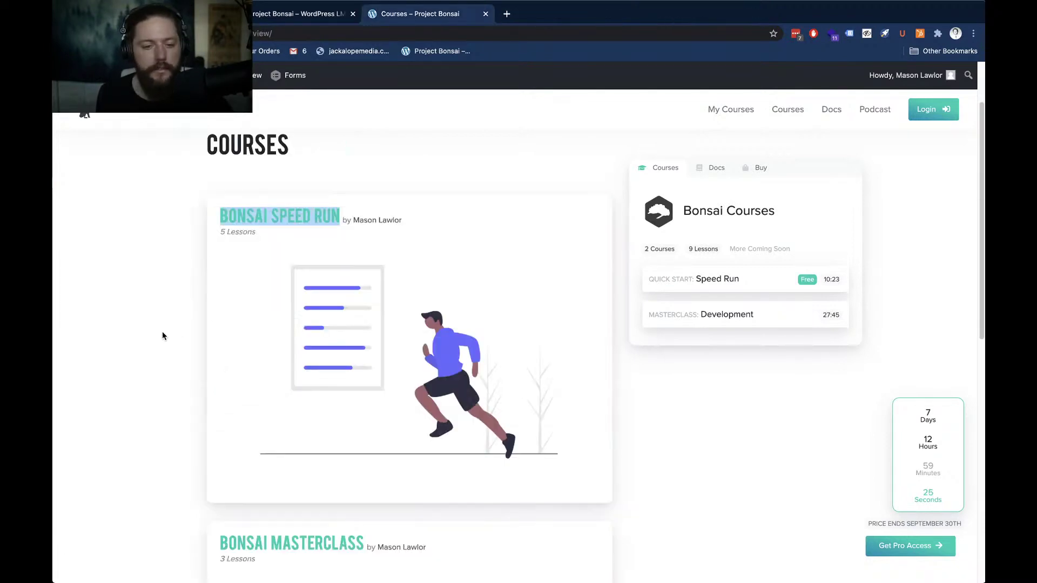
scroll(162, 336, "up", 2)
left_click(163, 332)
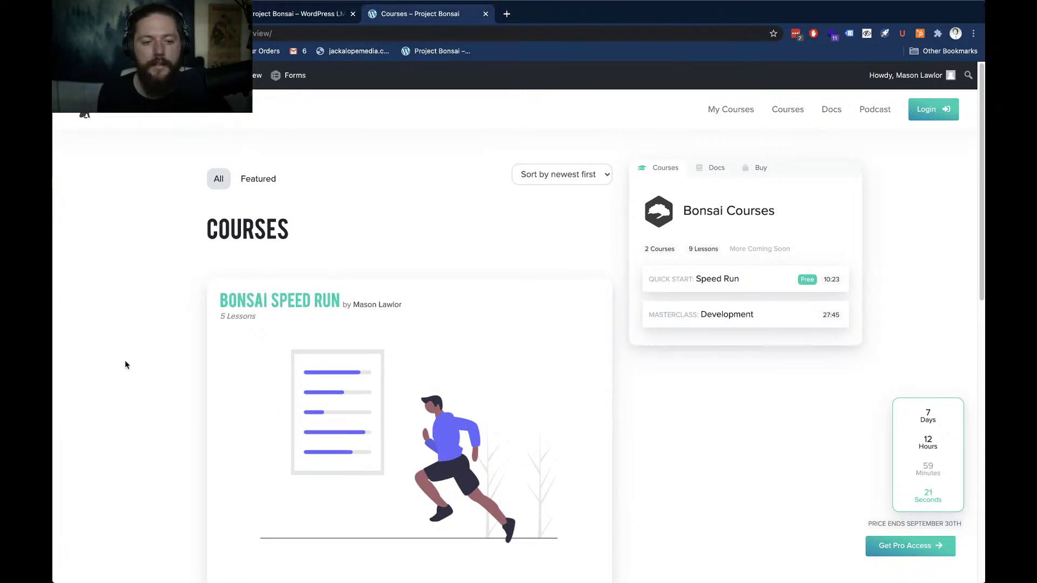
left_click(292, 14)
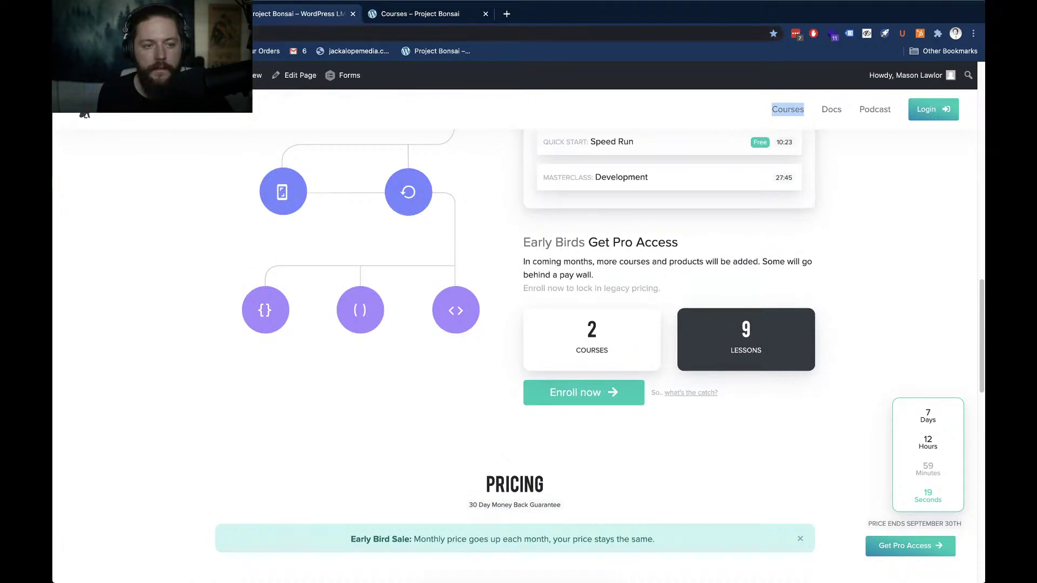
Close the Google search results tab and return to the Project Bonsai Courses tab
left_click(189, 15)
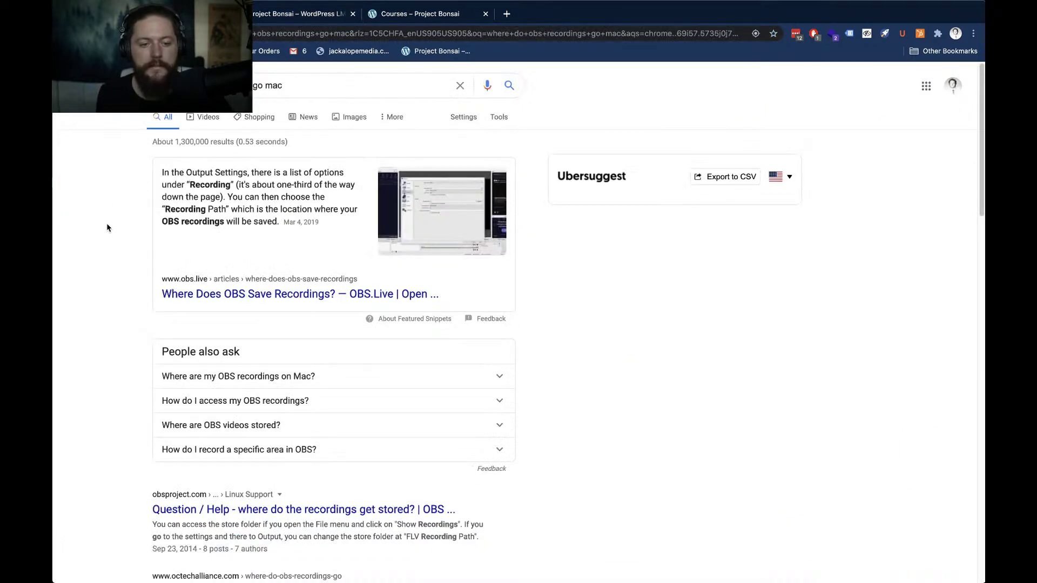
key("super+w")
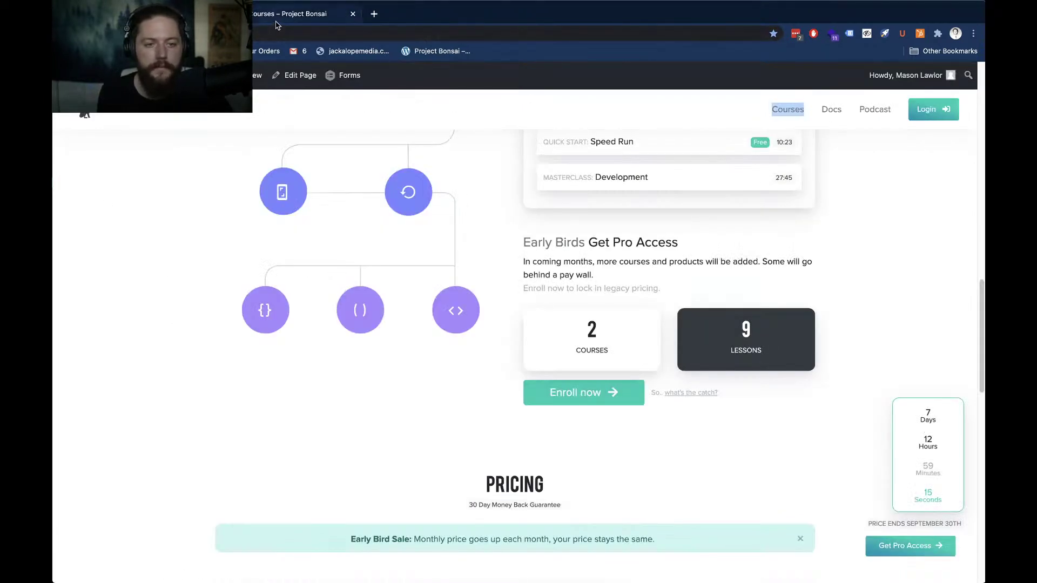
left_click(276, 17)
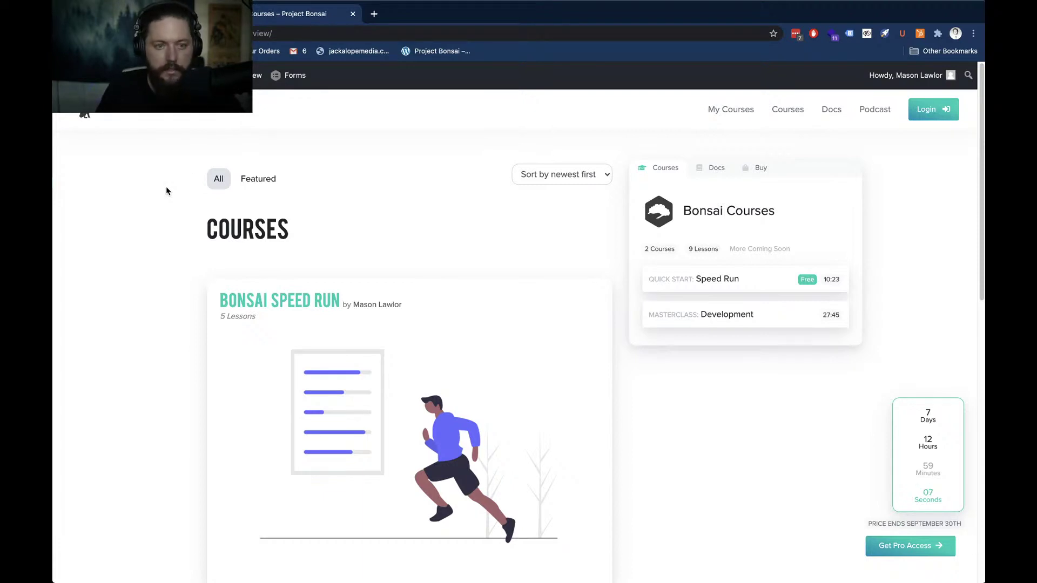
key("ctrl+t")
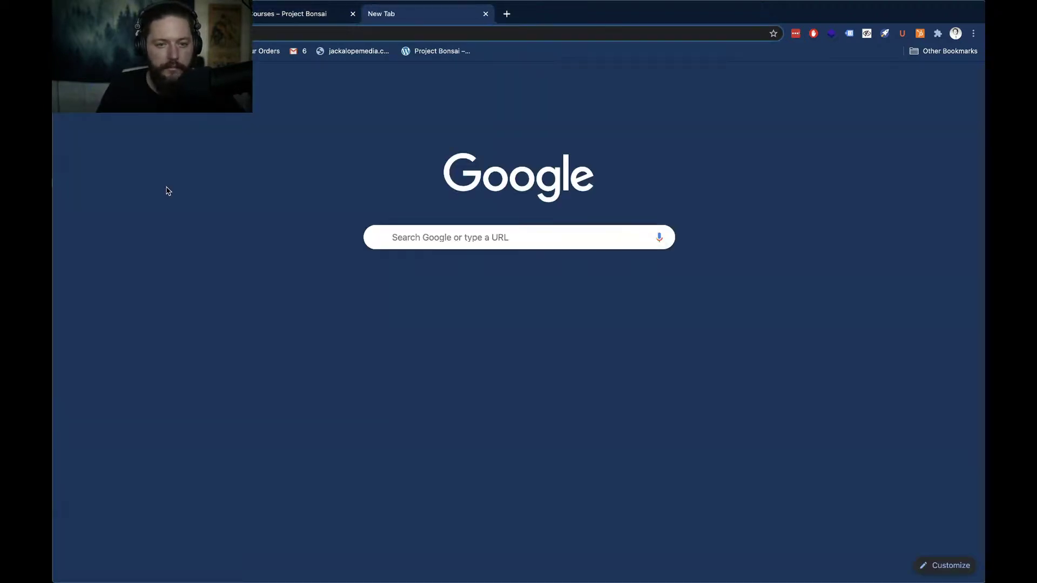
key("ctrl+w")
Bring up the Bonsai LMS notes, open 01: Configure Bonsai, then drag the notes window aside
key("alt+Tab")
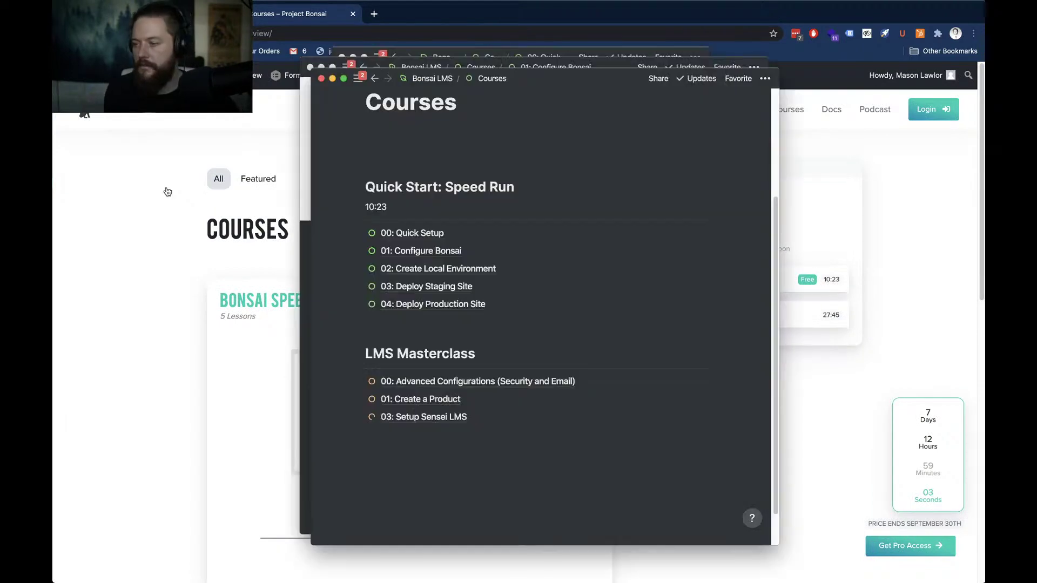
left_click(393, 215)
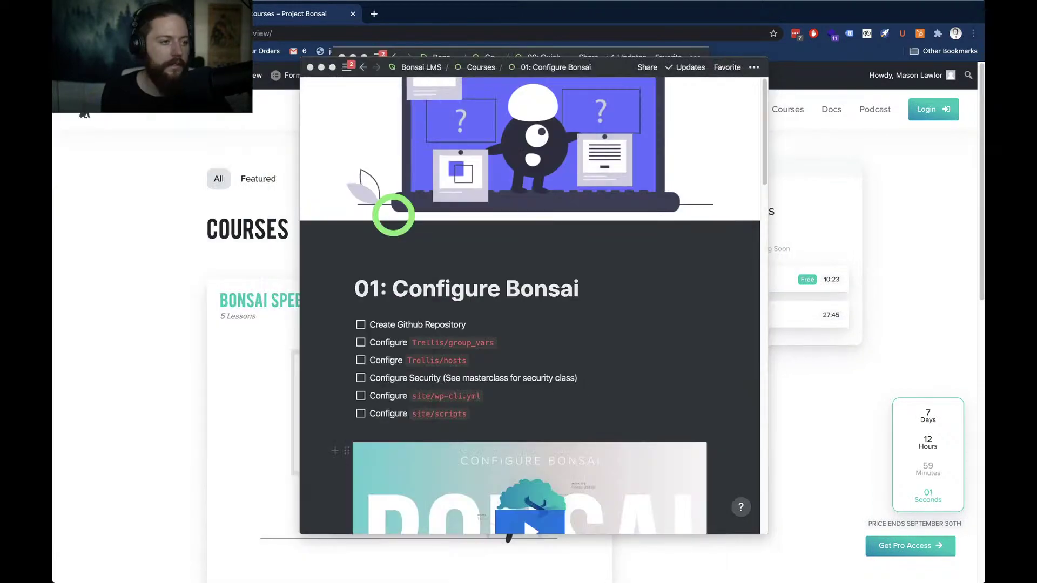
left_click_drag(608, 65, 53, 70)
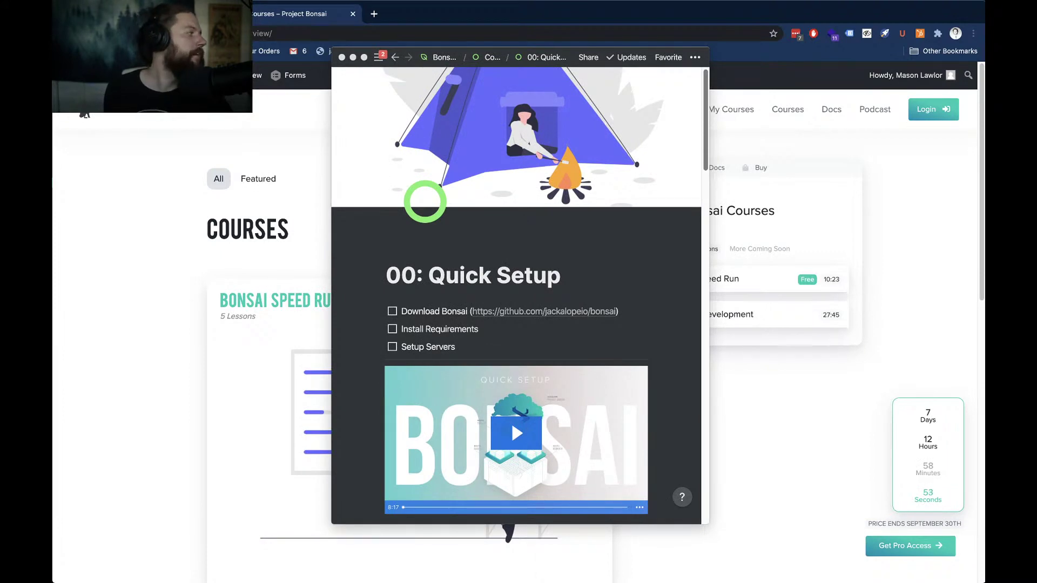
left_click_drag(425, 202, 53, 205)
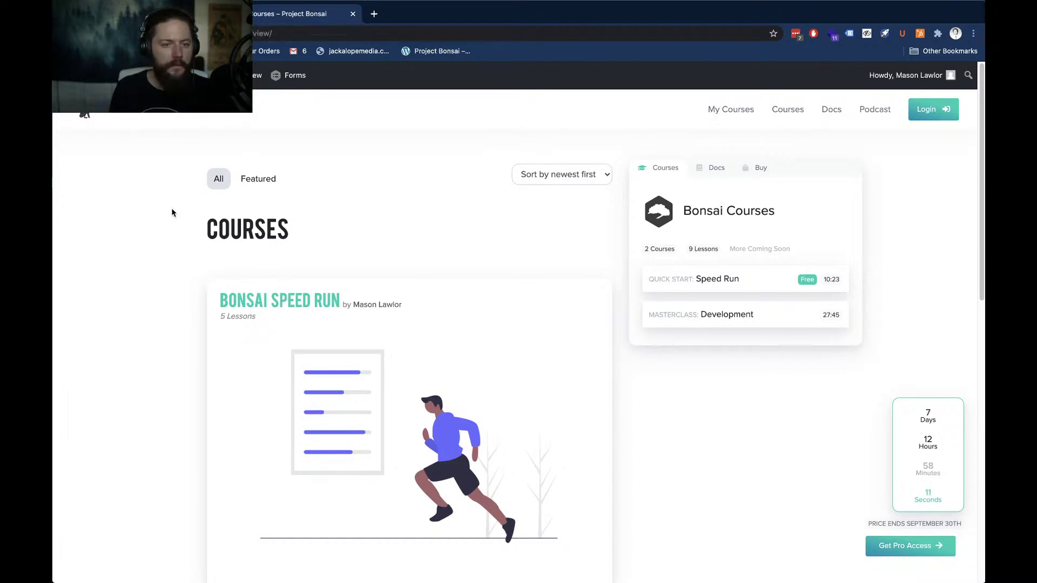
Launch Trello from Spotlight search with 'tre'
key("super+space")
type("tre")
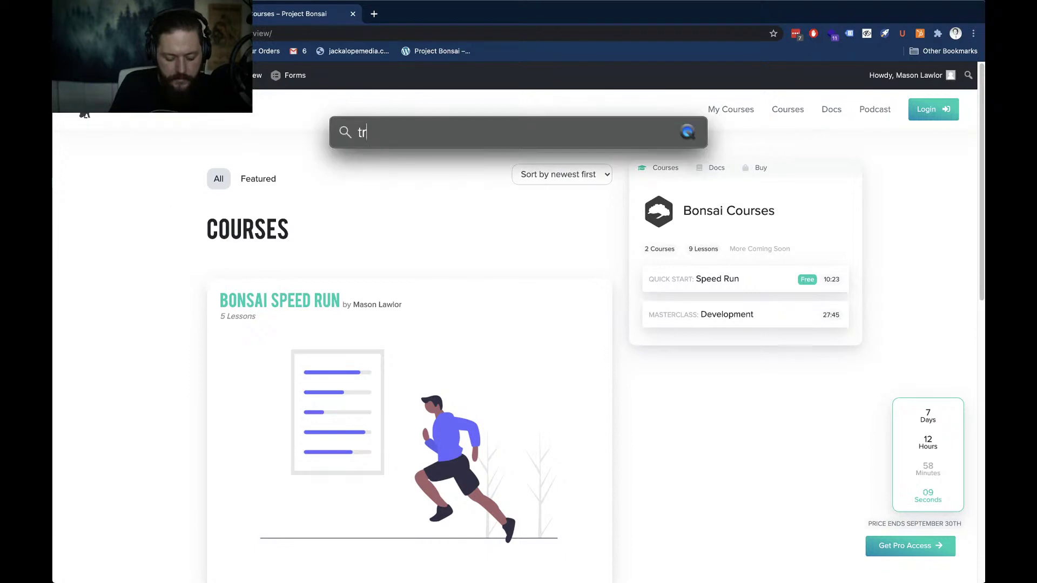
key("Return")
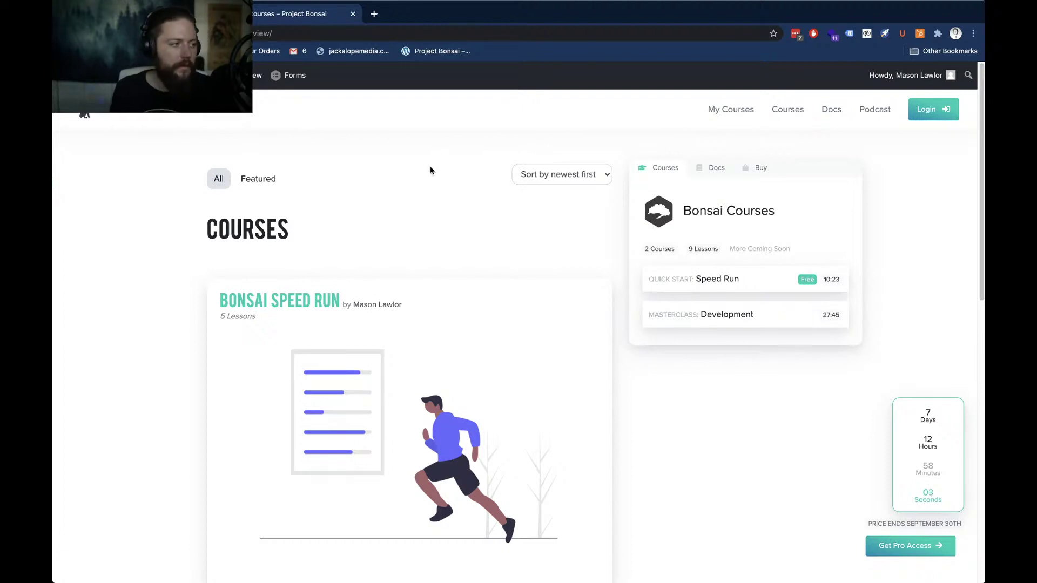
mouse_move(475, 580)
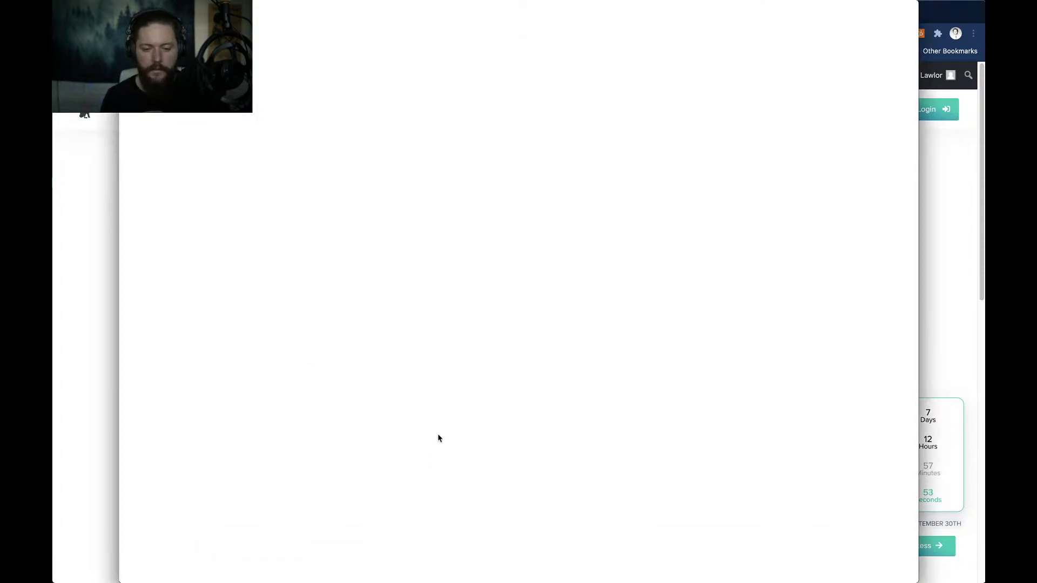
Launch Activity Monitor via Spotlight, centre its window to check CPU load, then close it
key("super+space")
type("proces")
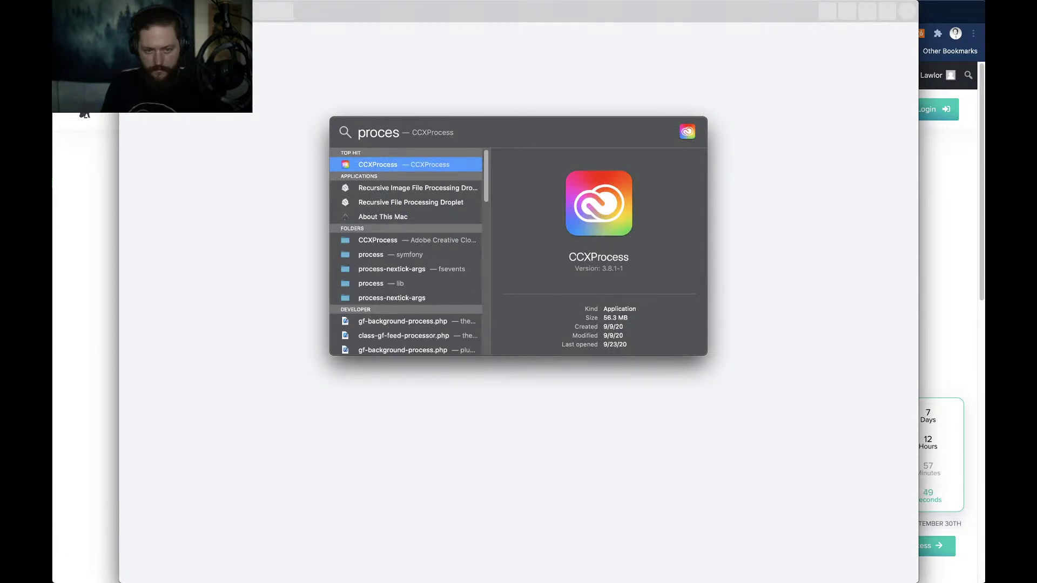
type("s")
key("super+a")
type("act")
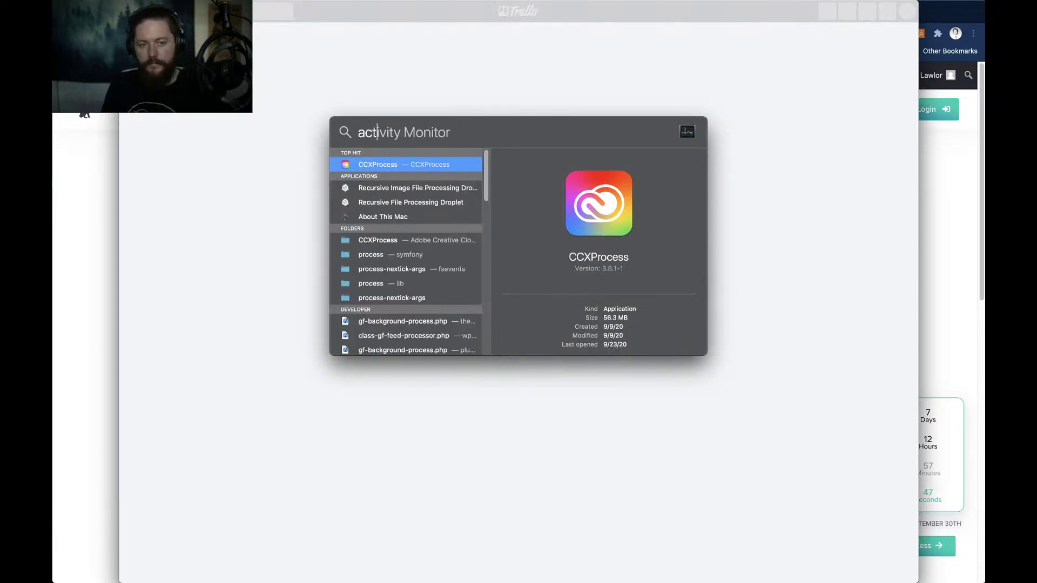
key("Return")
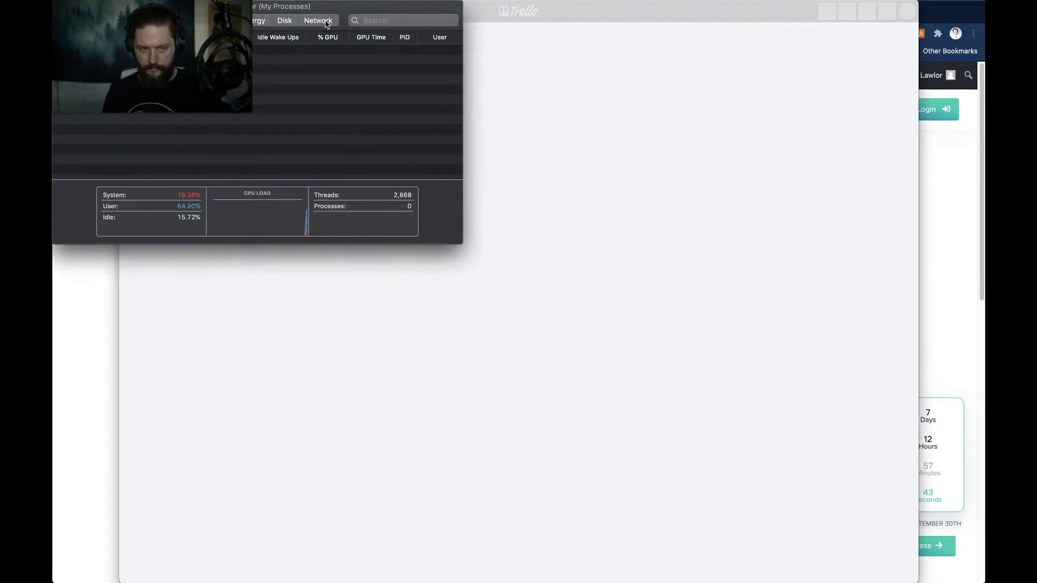
left_click_drag(334, 9, 546, 154)
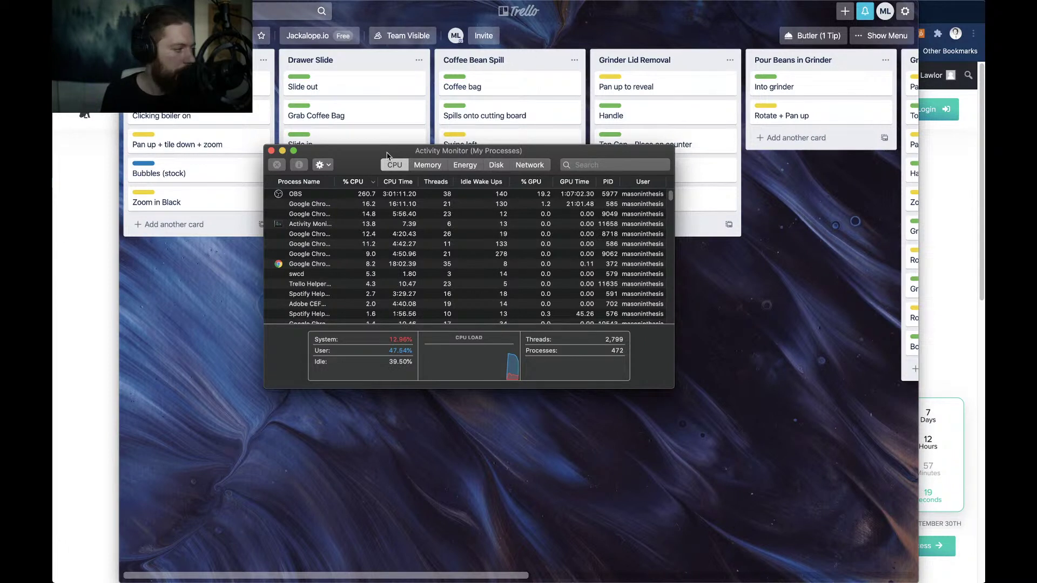
key("super+w")
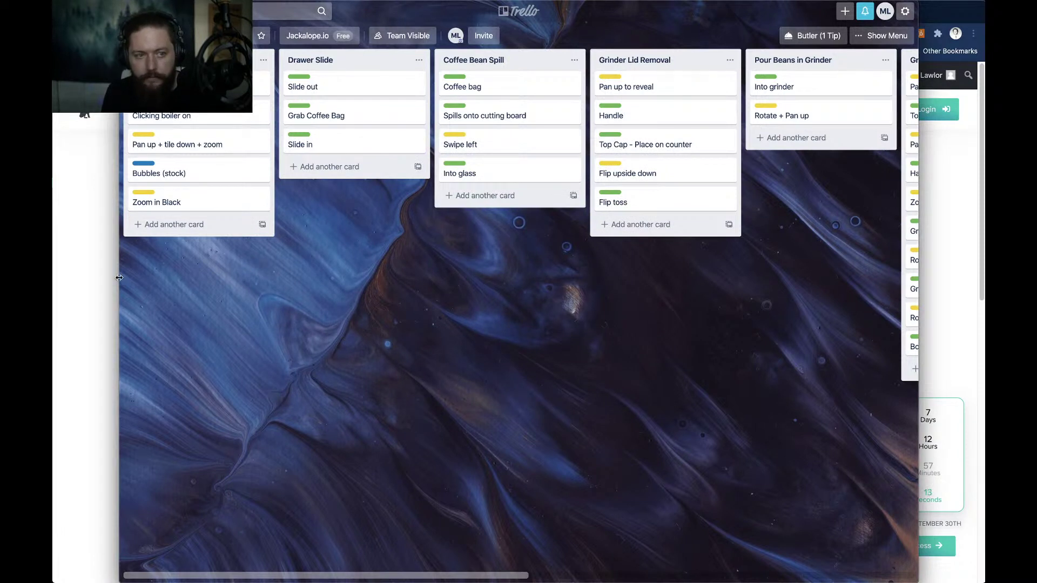
Drag Trello's left edge outward, return to the boards page, and open the Bonsai Speed Run board
left_click_drag(119, 277, 53, 278)
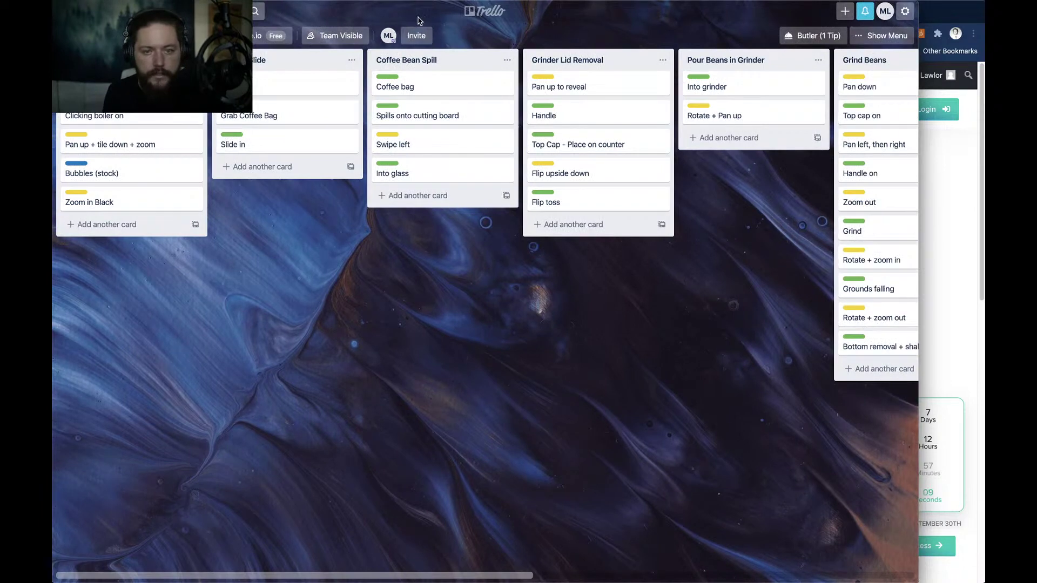
key("super+bracketleft")
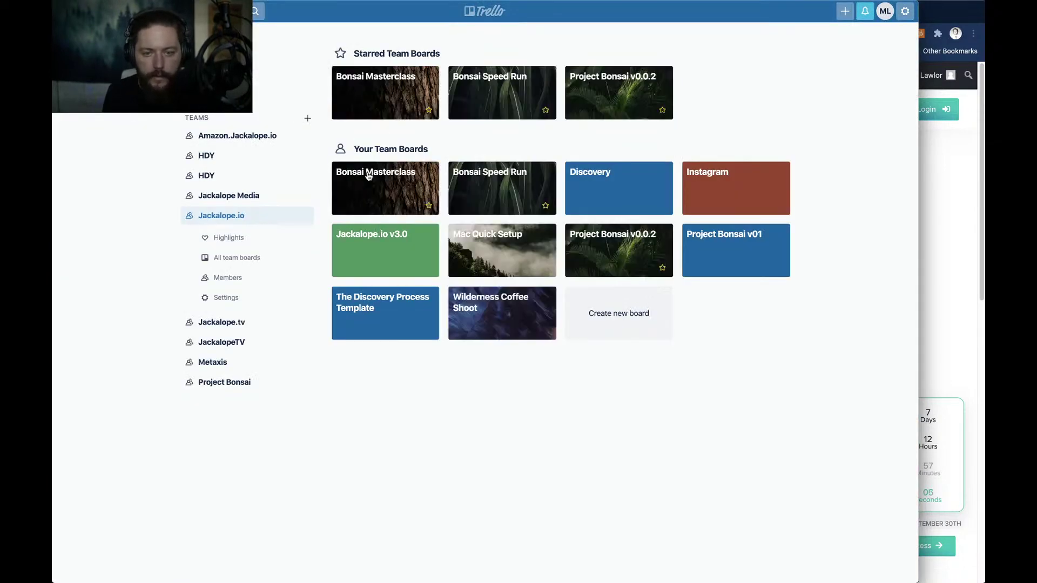
left_click(495, 192)
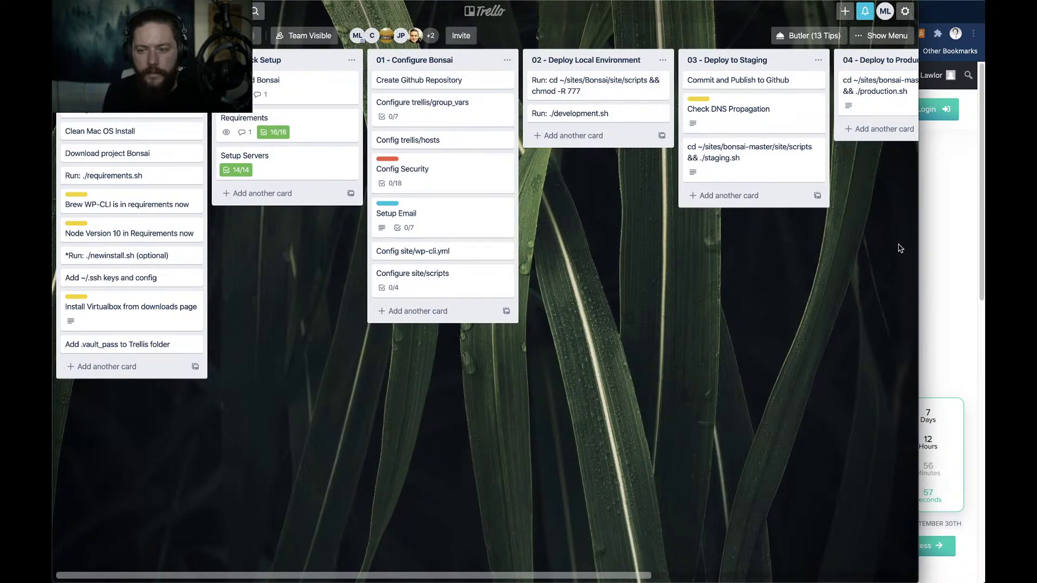
Widen Trello to show the whole Bonsai Speed Run board, dismiss the notification, and switch to Chrome
left_click_drag(918, 238, 984, 238)
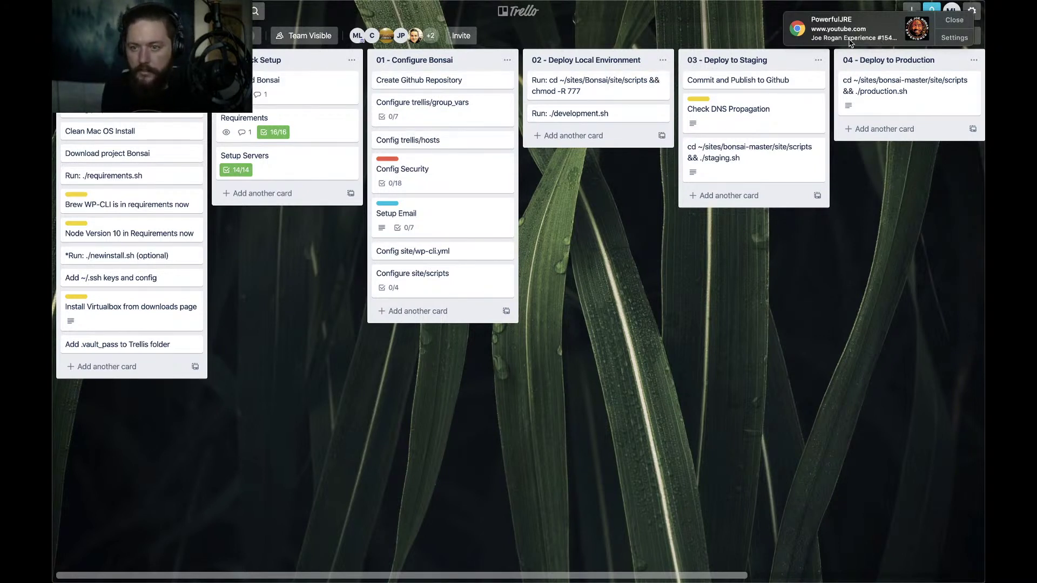
left_click(956, 21)
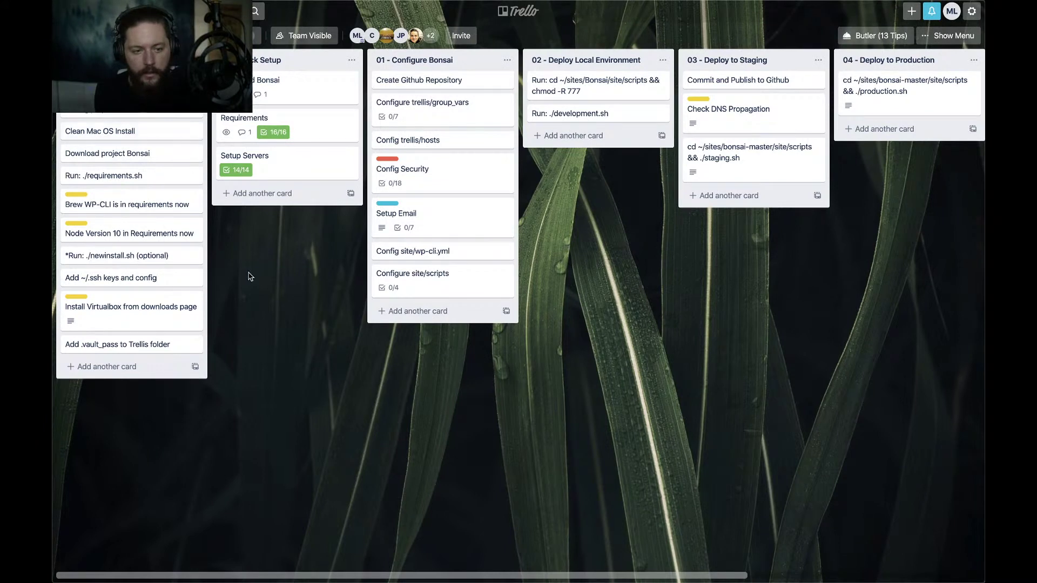
key("super+Tab")
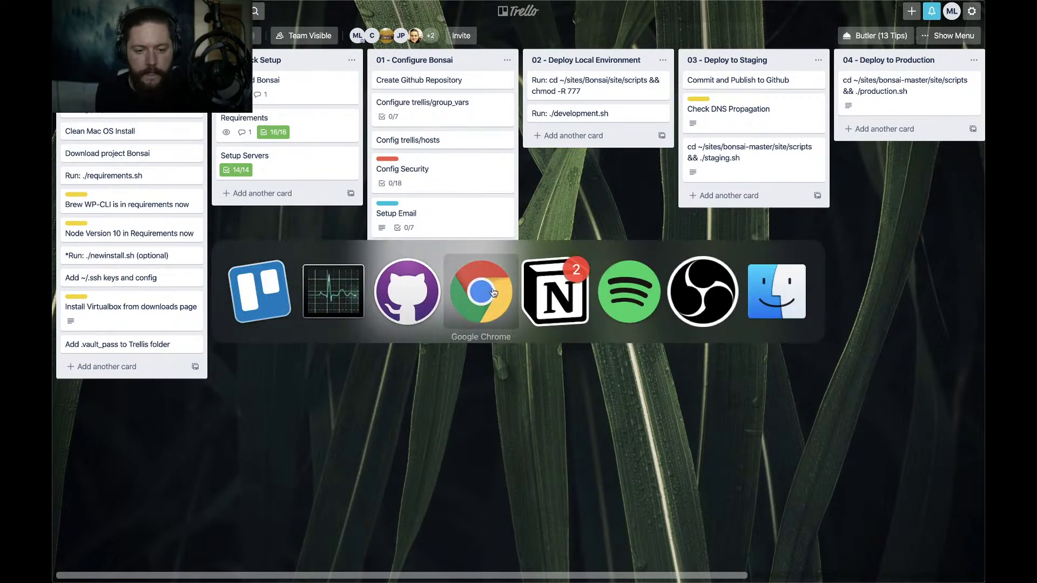
From the Project Bonsai home page, open the Github link in a new tab
left_click(493, 292)
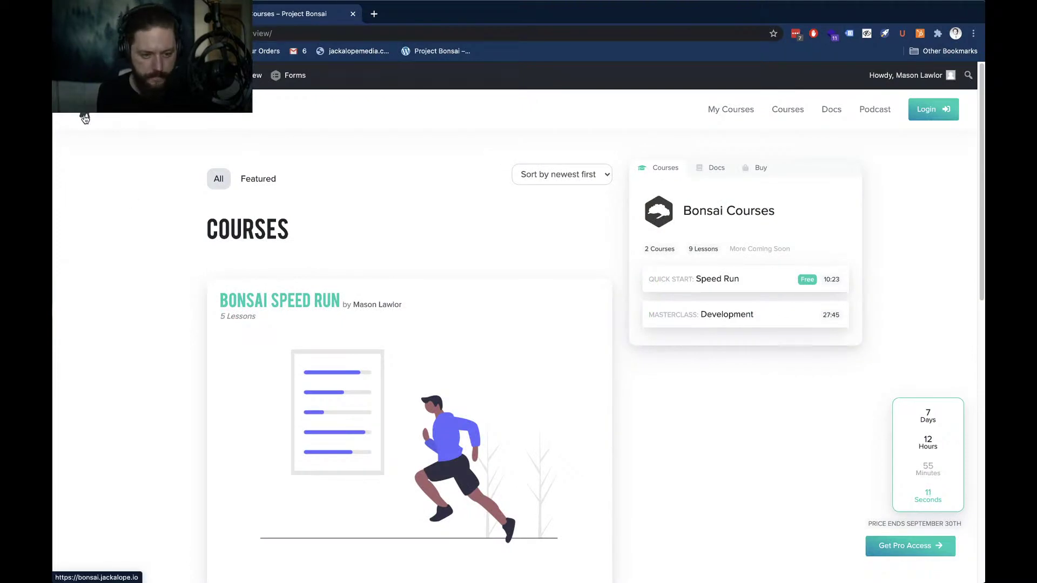
left_click(85, 119)
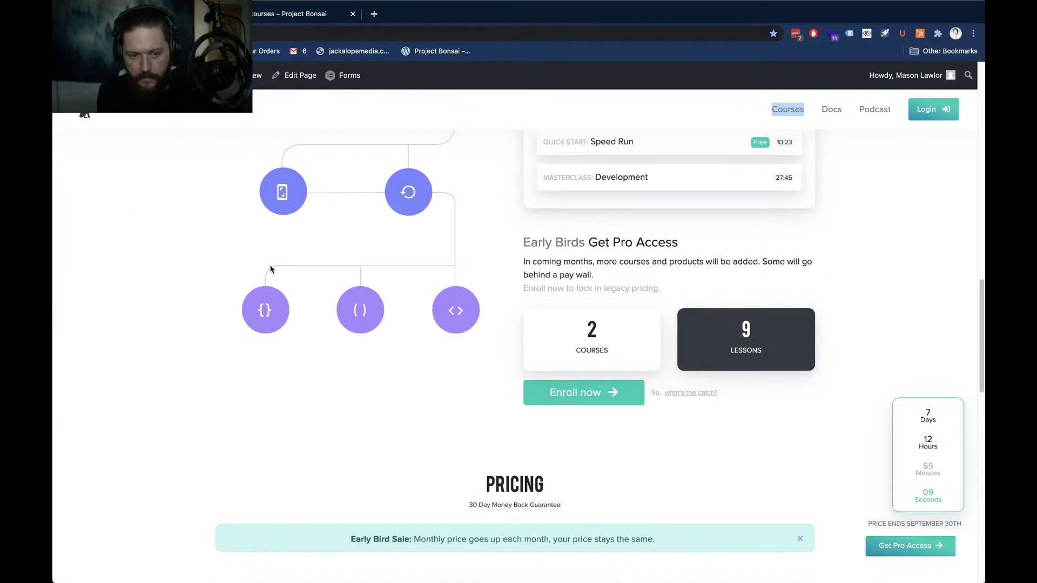
scroll(201, 270, "up", 18)
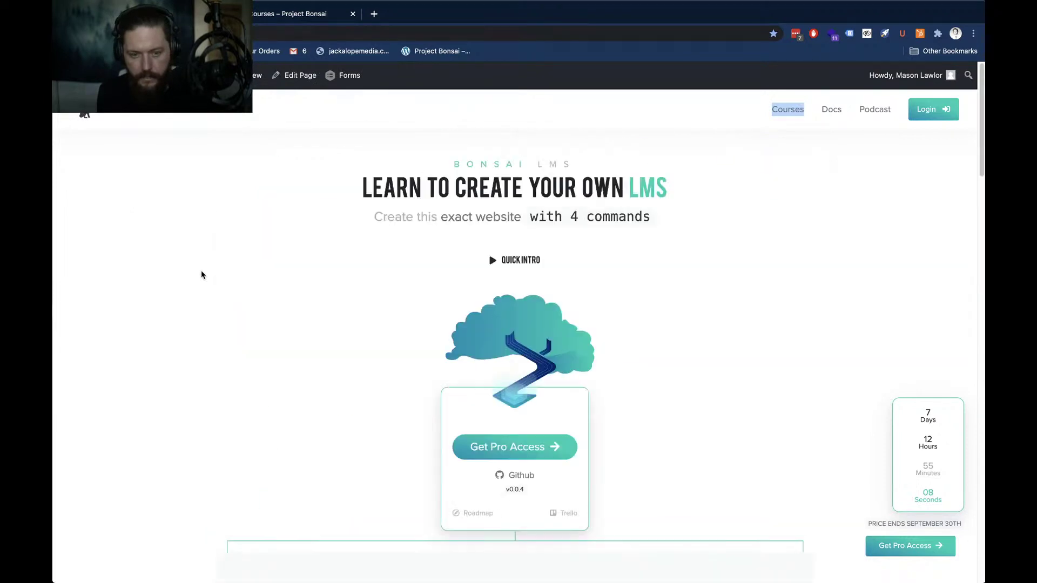
right_click(521, 480)
left_click(541, 413)
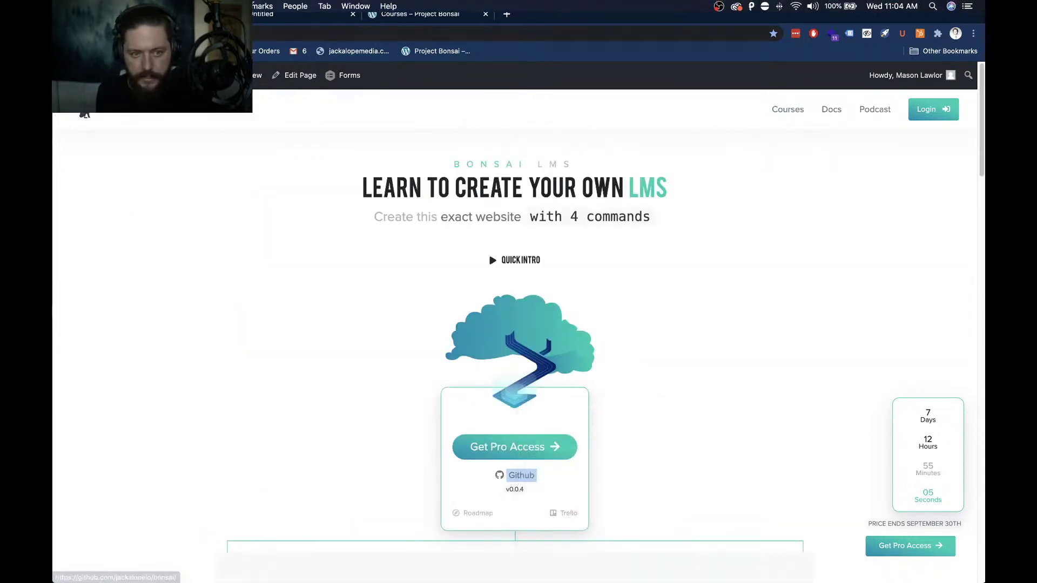
View the jackalopeio/Bonsai repository page and scroll through its README
left_click(289, 14)
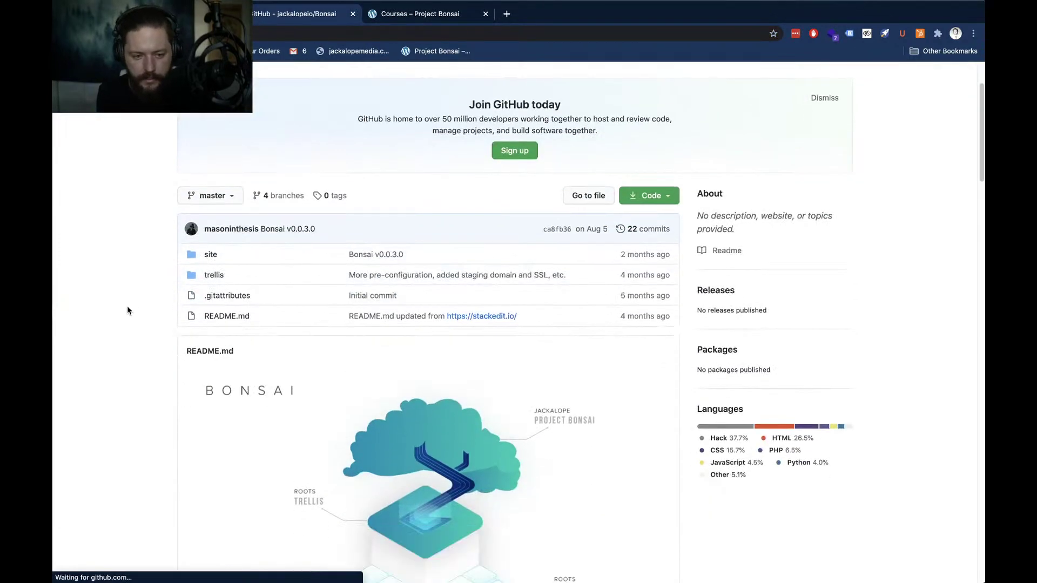
scroll(128, 308, "down", 5)
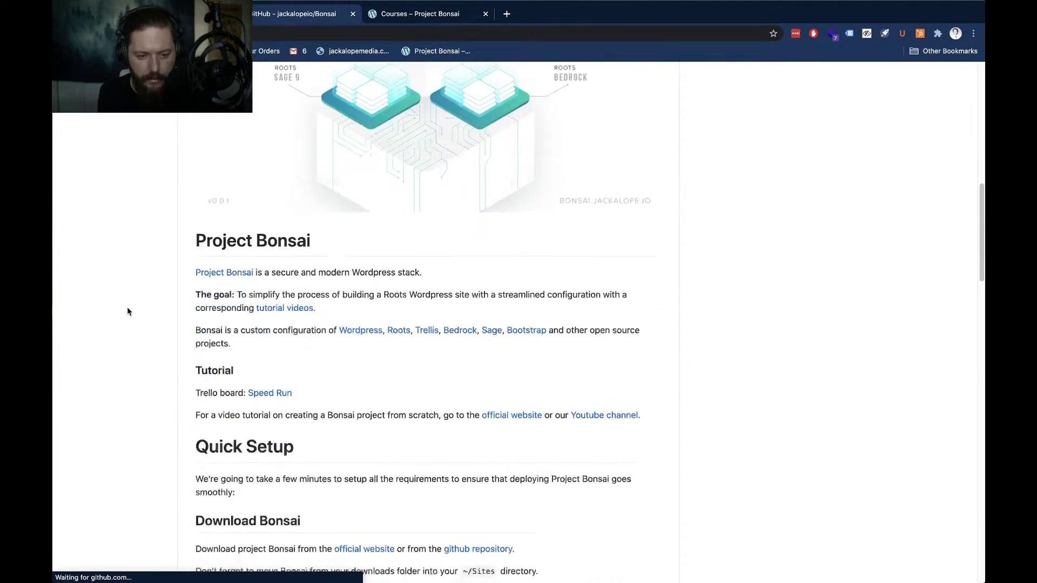
scroll(127, 310, "up", 10)
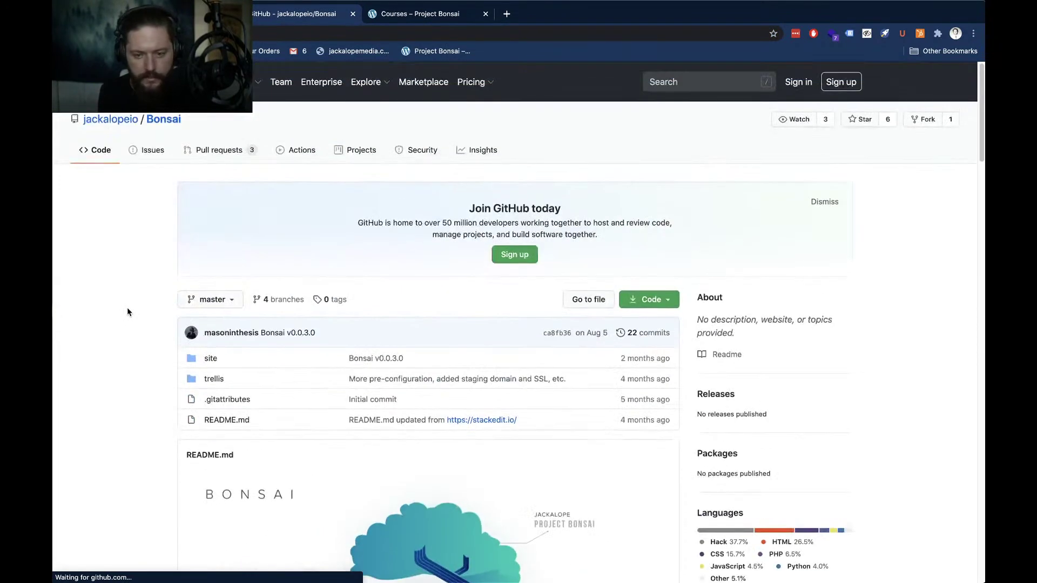
scroll(127, 312, "down", 3)
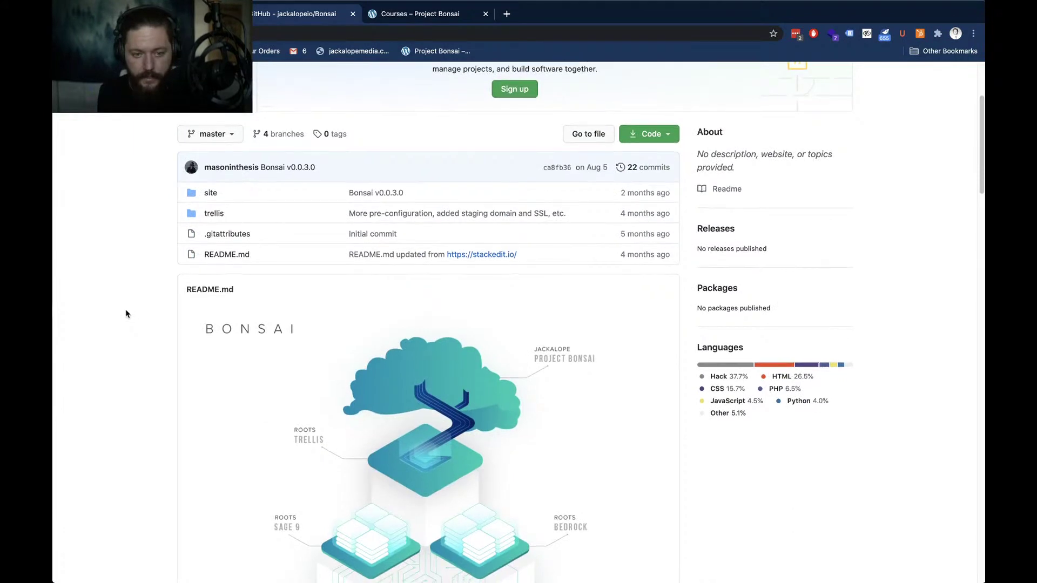
key("super+Tab")
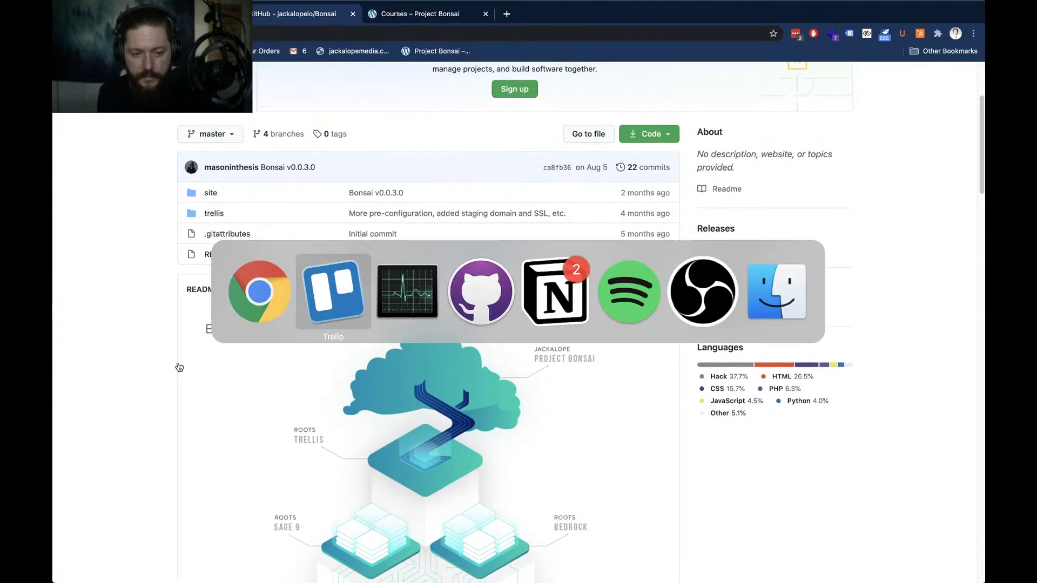
Search Google for 'github difference between repositories' in a new tab
key("super+t")
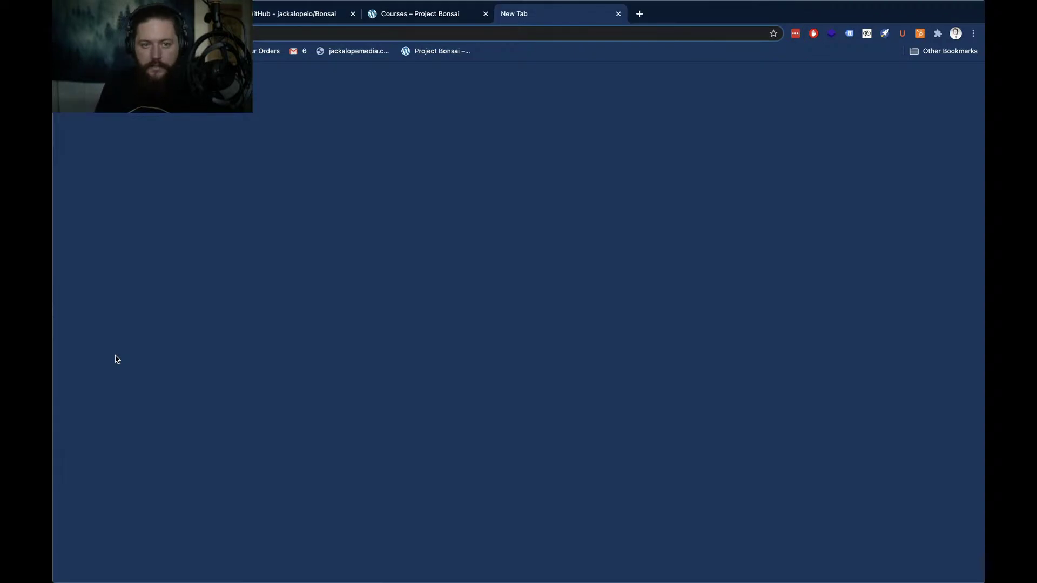
type("github diff")
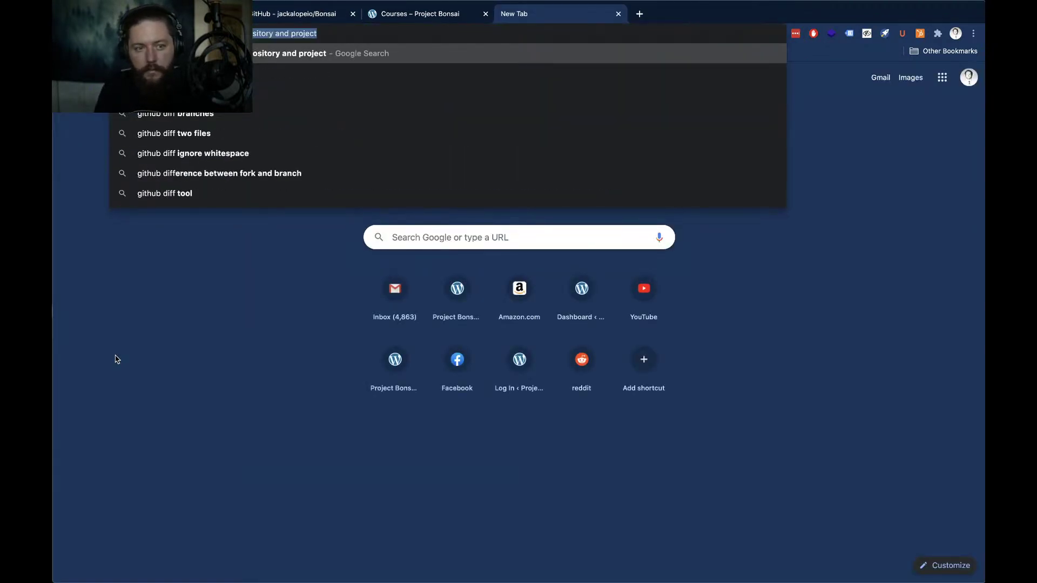
key("Right")
key("alt+shift+Left")
key("alt+shift+Left")
key("BackSpace")
key("BackSpace")
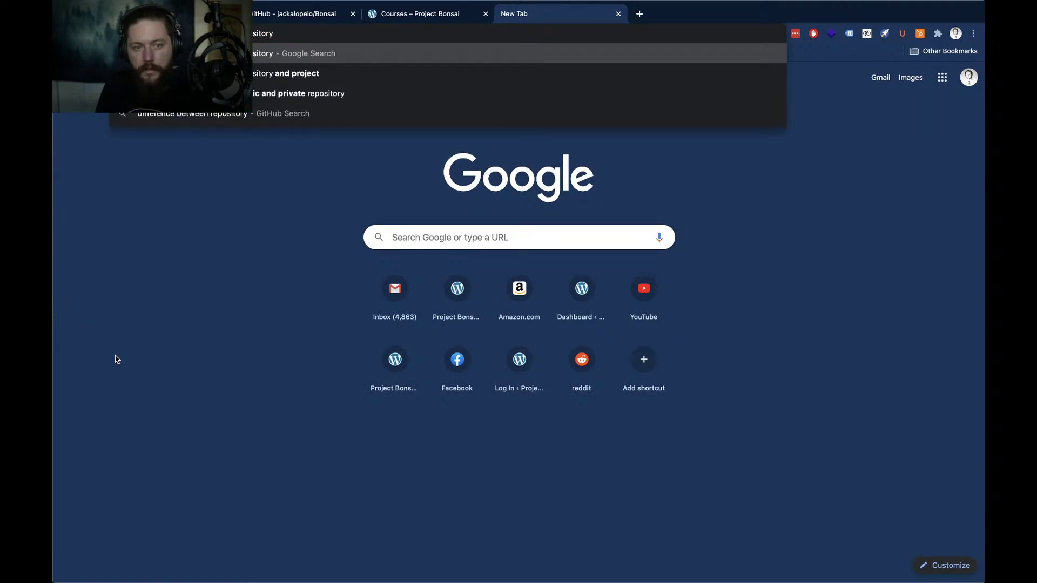
key("BackSpace")
type("ies")
key("Return")
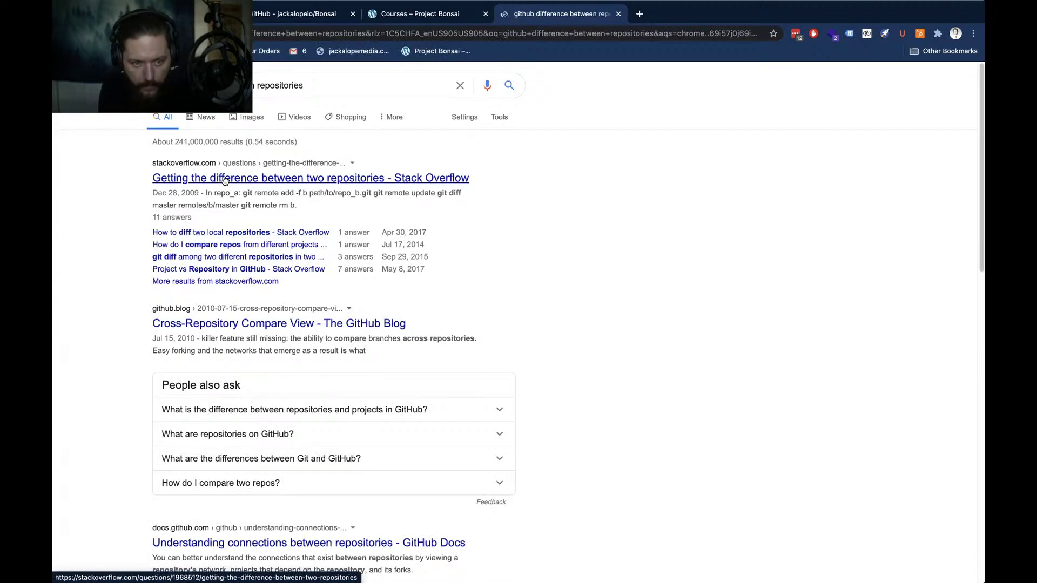
Read the Stack Overflow answers on comparing two repositories, then close that page
left_click(225, 179)
left_click(225, 179)
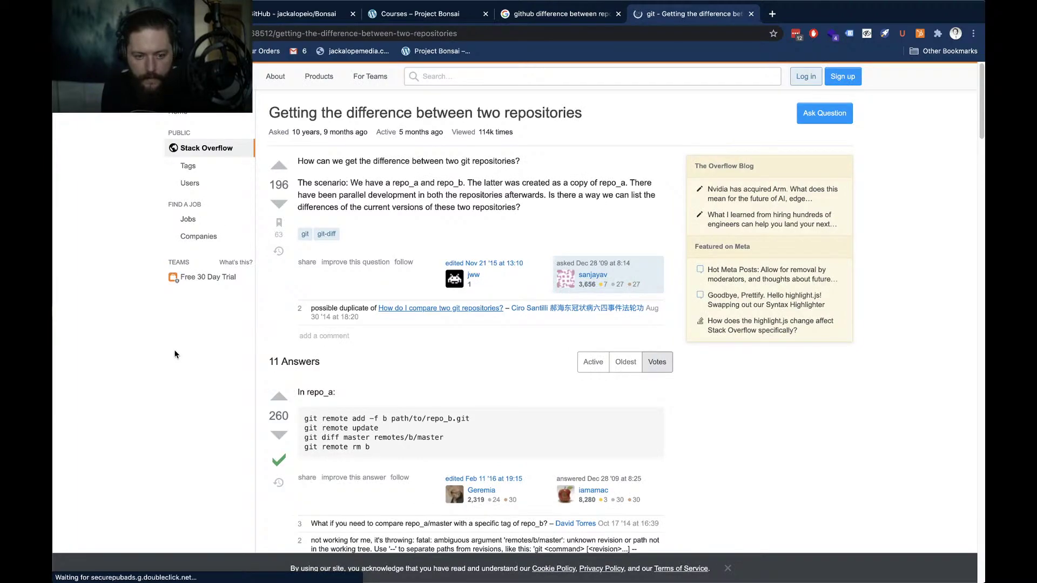
scroll(178, 345, "down", 15)
scroll(174, 354, "down", 8)
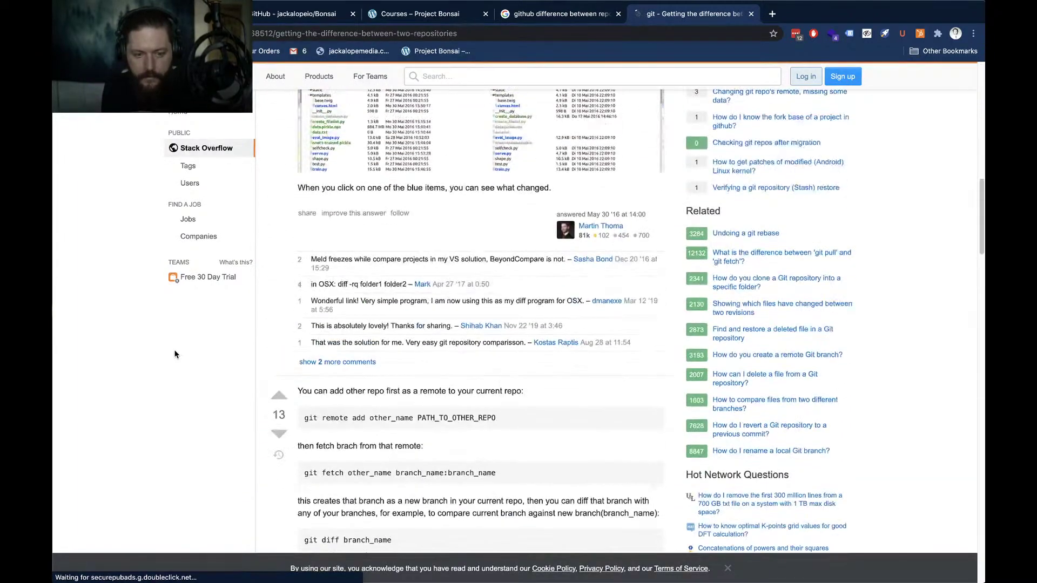
scroll(180, 352, "down", 8)
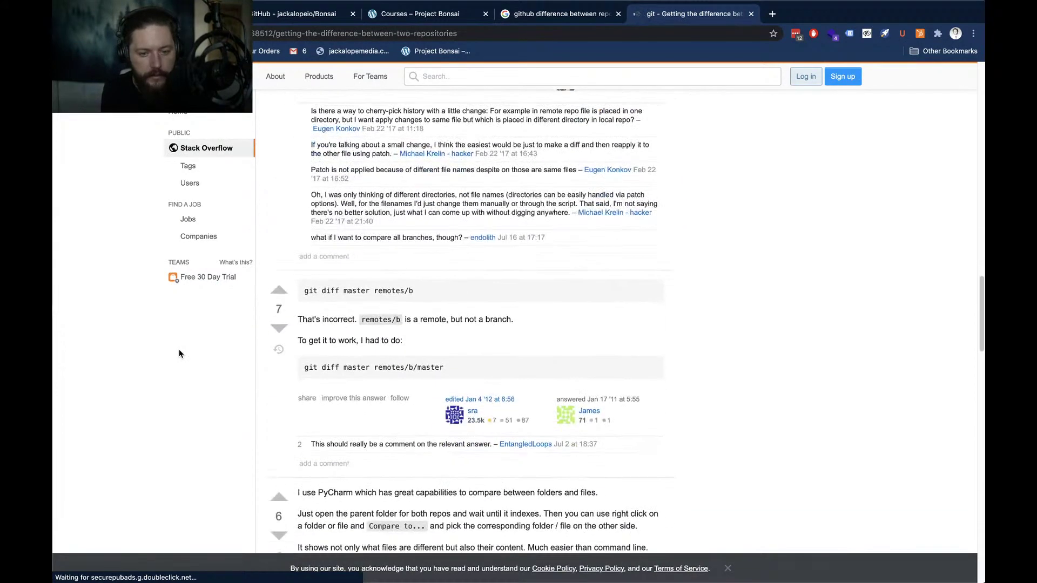
scroll(179, 353, "down", 12)
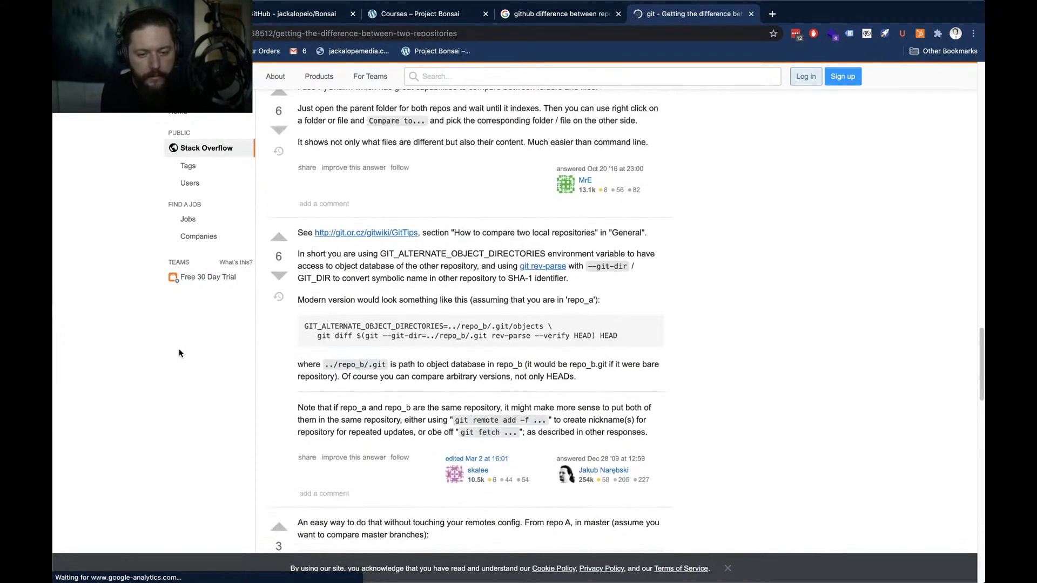
scroll(179, 353, "down", 5)
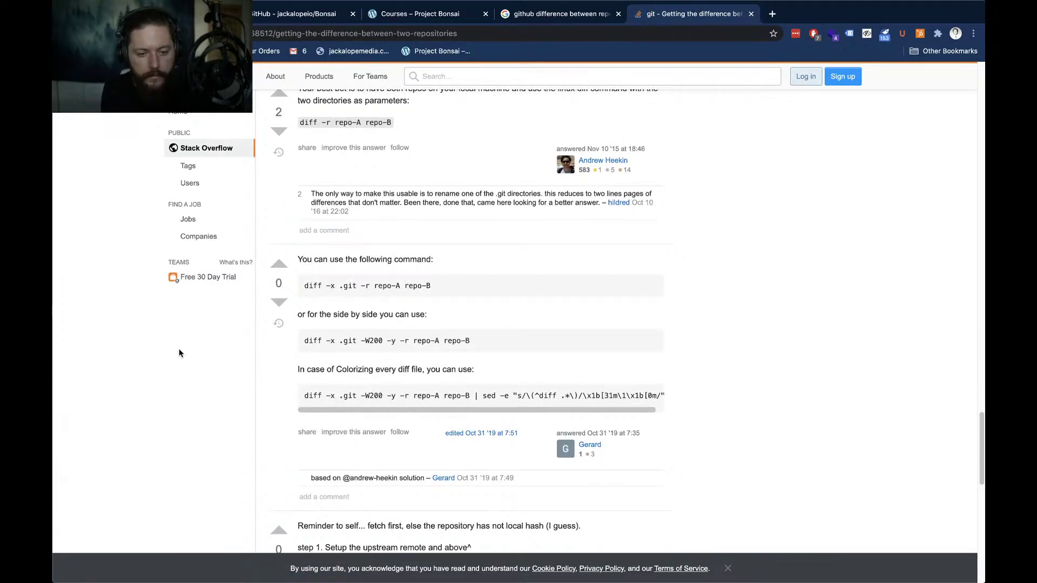
key("super+w")
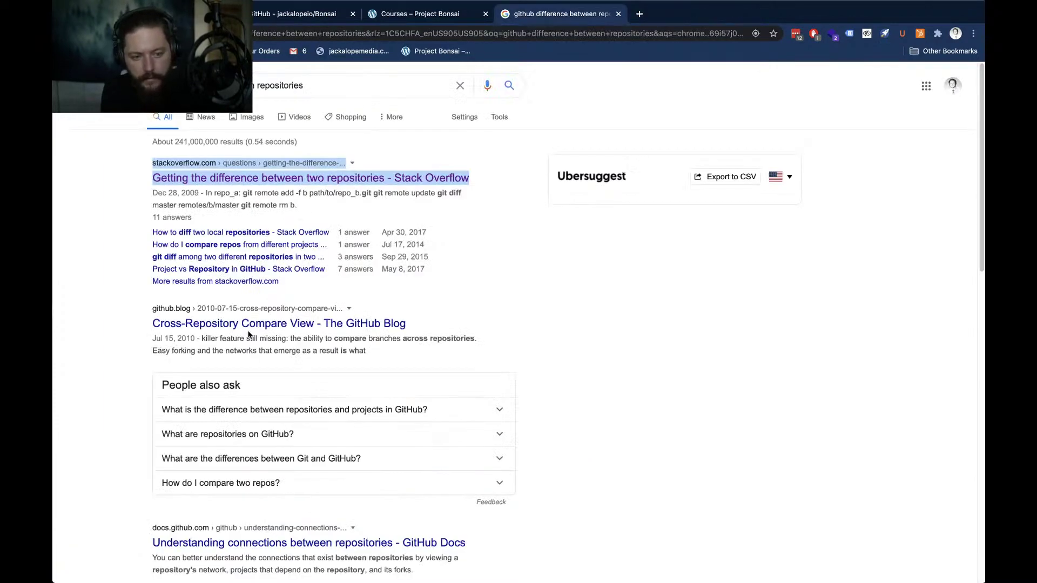
right_click(252, 331)
left_click(256, 333)
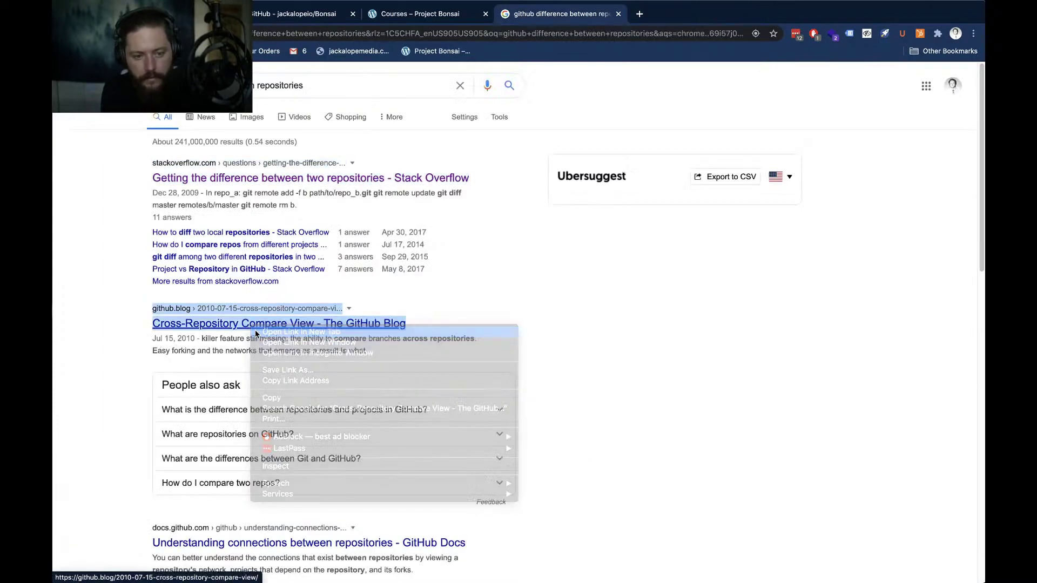
key("ctrl+Tab")
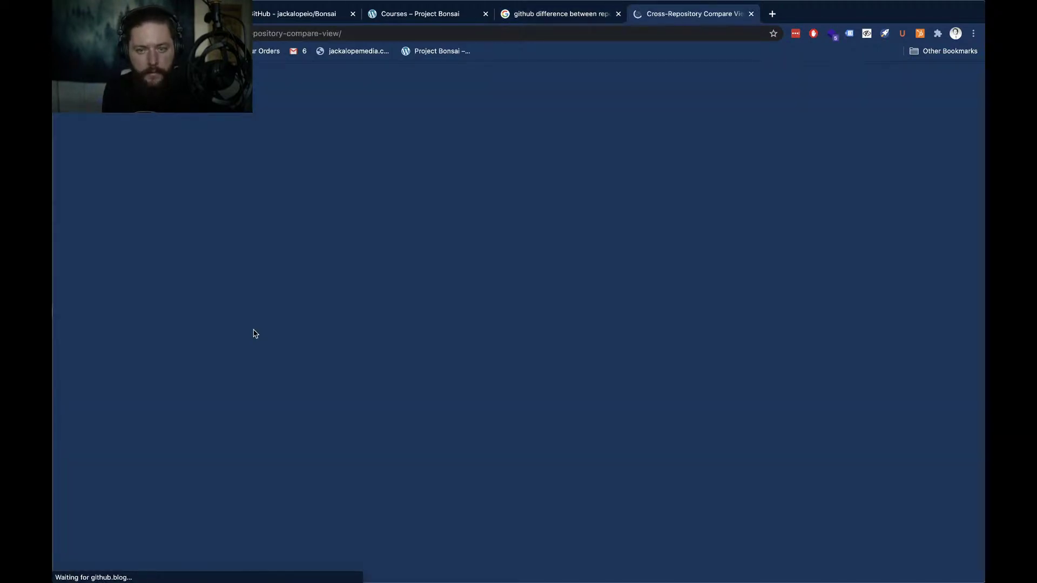
scroll(224, 338, "down", 2)
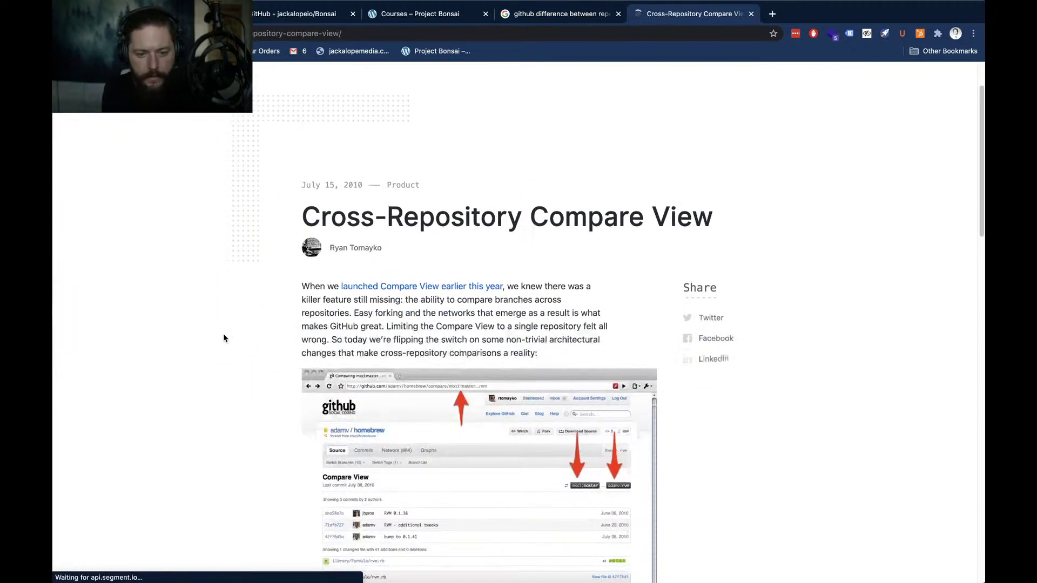
right_click(430, 289)
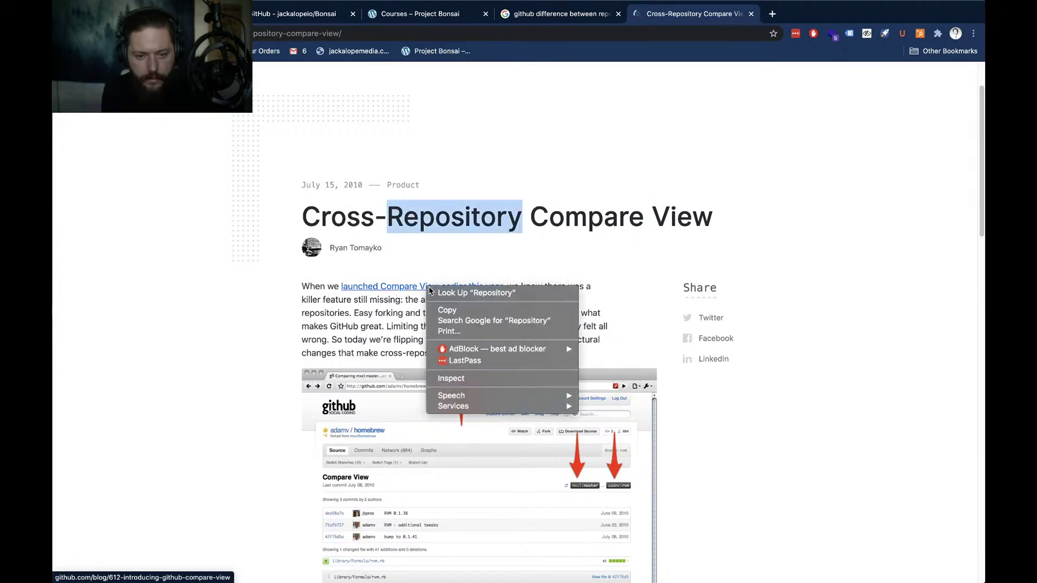
left_click(410, 286)
right_click(415, 289)
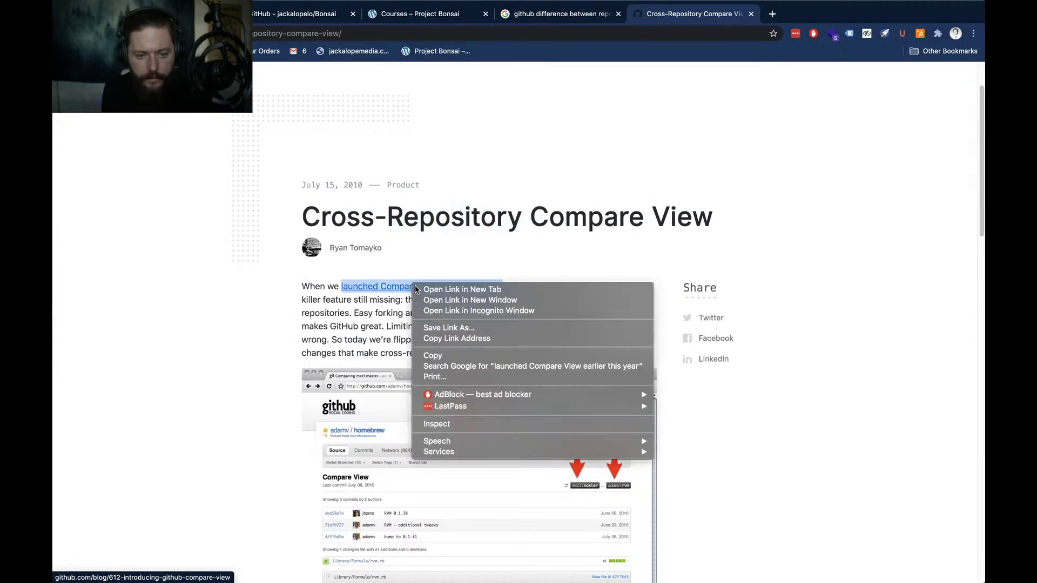
left_click(421, 289)
key("ctrl+Tab")
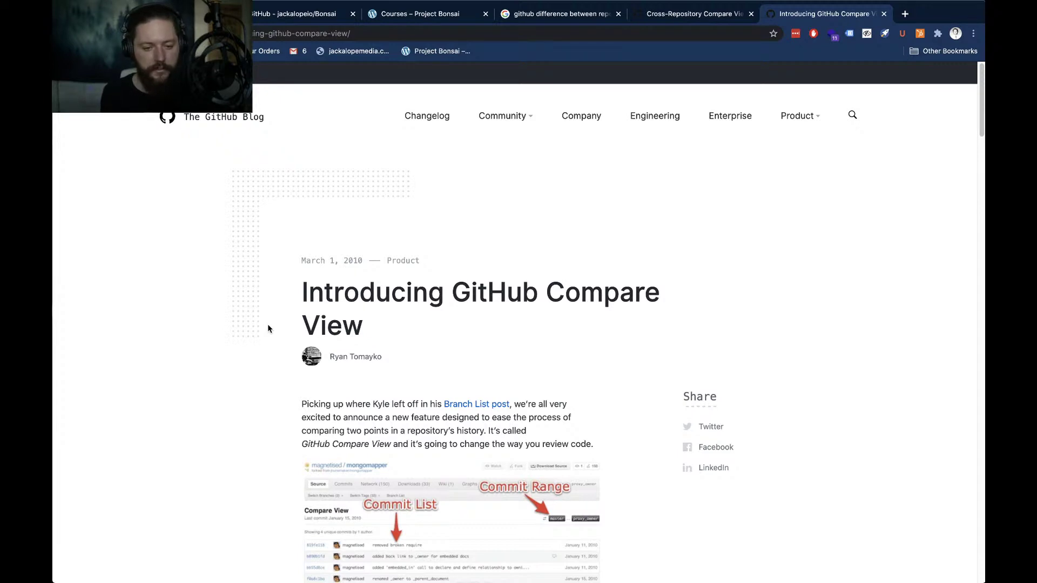
scroll(268, 329, "down", 3)
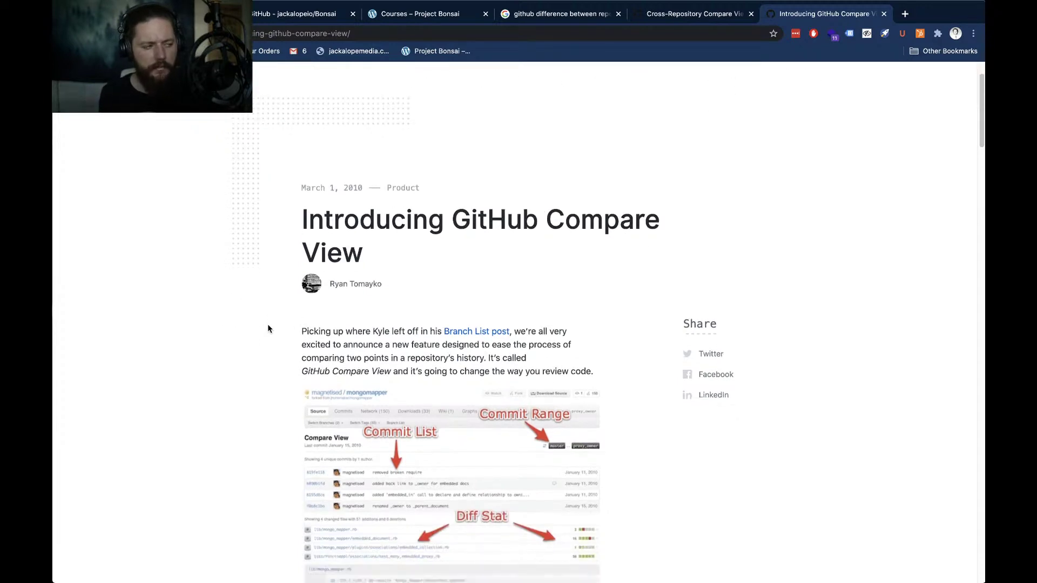
scroll(268, 328, "down", 1)
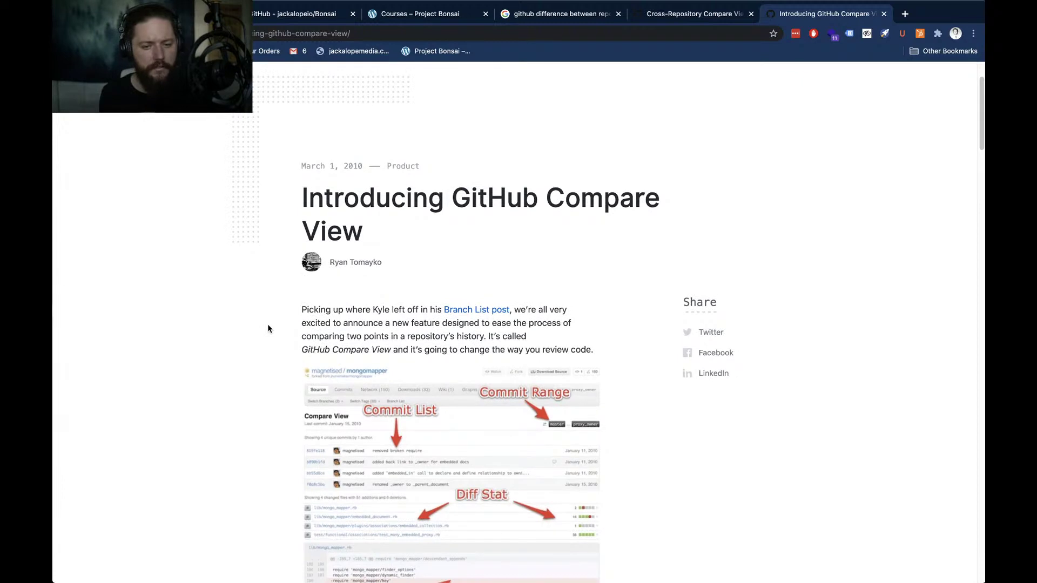
scroll(267, 329, "down", 5)
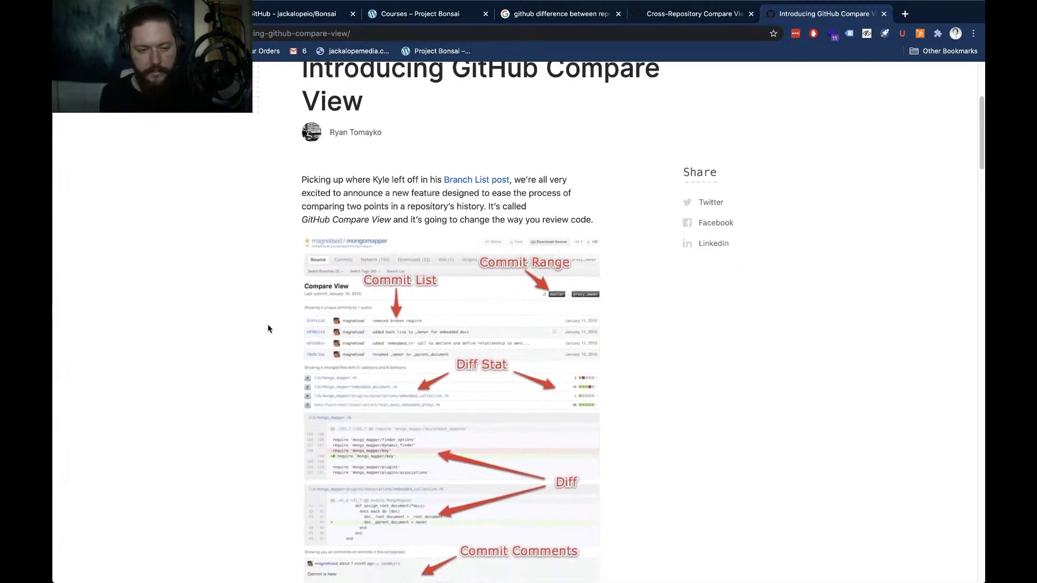
scroll(268, 329, "down", 1)
scroll(267, 329, "down", 4)
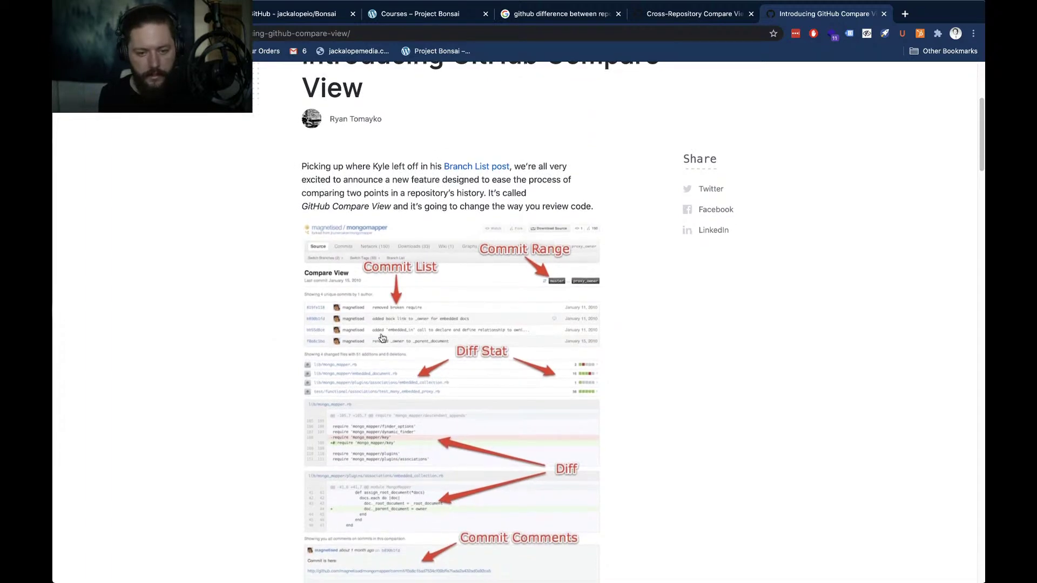
scroll(258, 331, "down", 1)
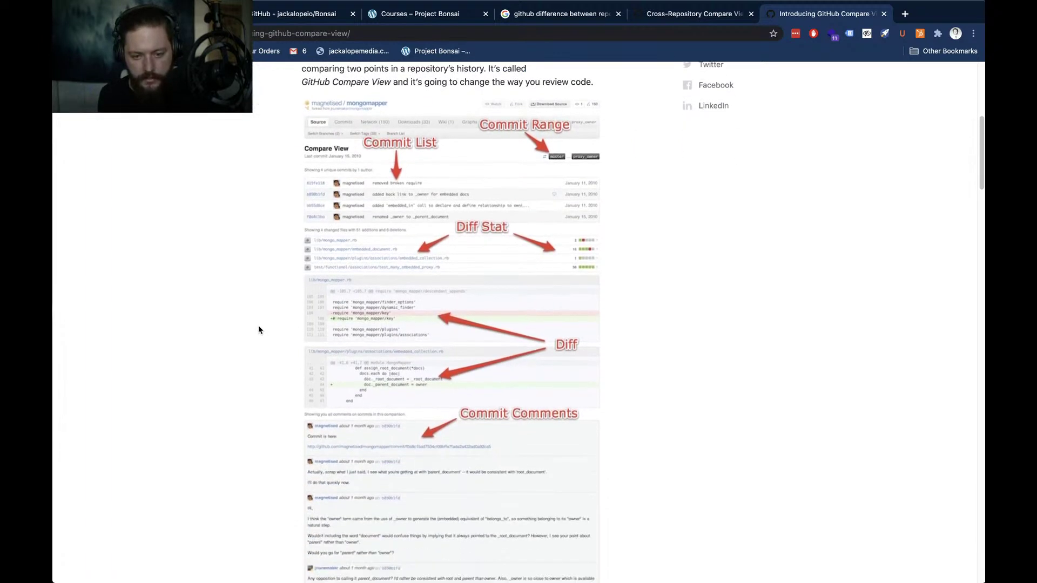
scroll(260, 351, "down", 1)
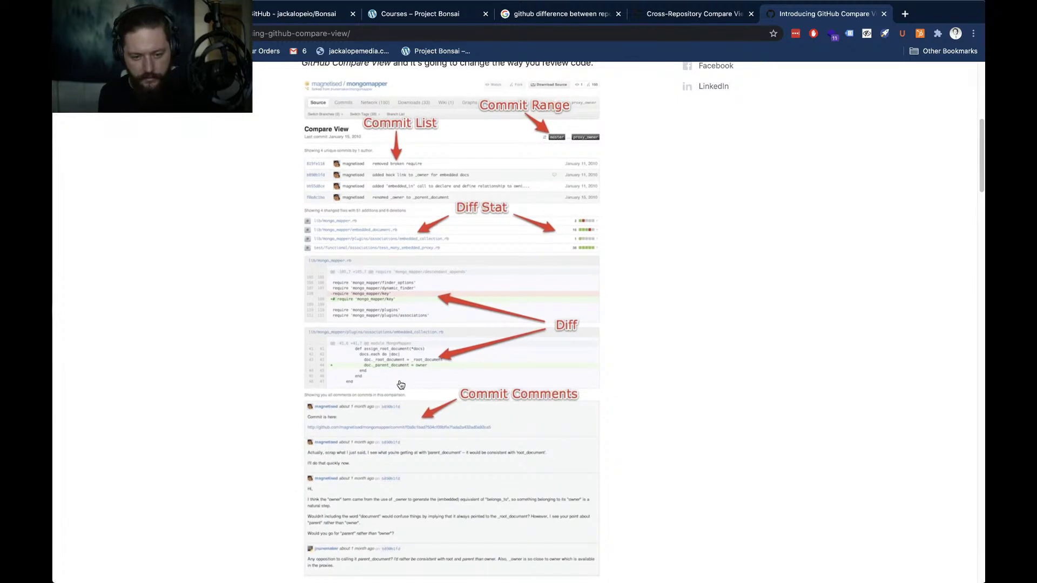
scroll(232, 365, "up", 1)
scroll(221, 367, "up", 1)
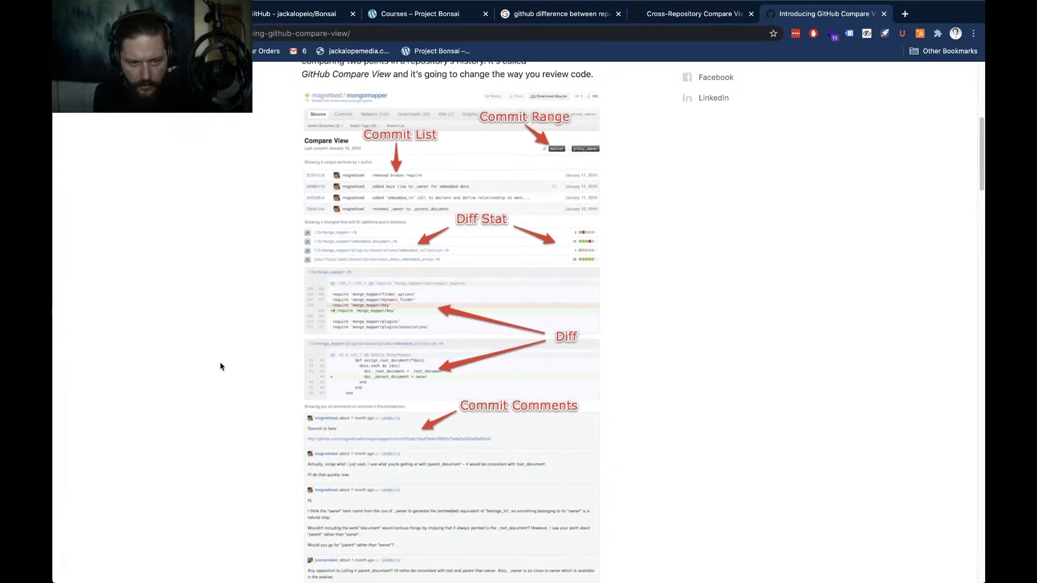
scroll(219, 369, "up", 1)
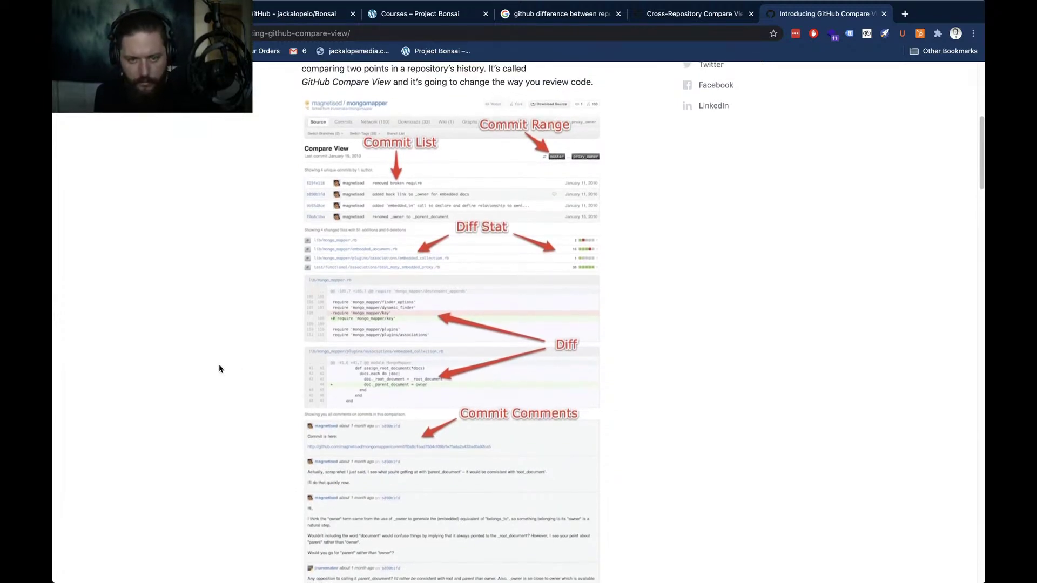
scroll(219, 364, "up", 2)
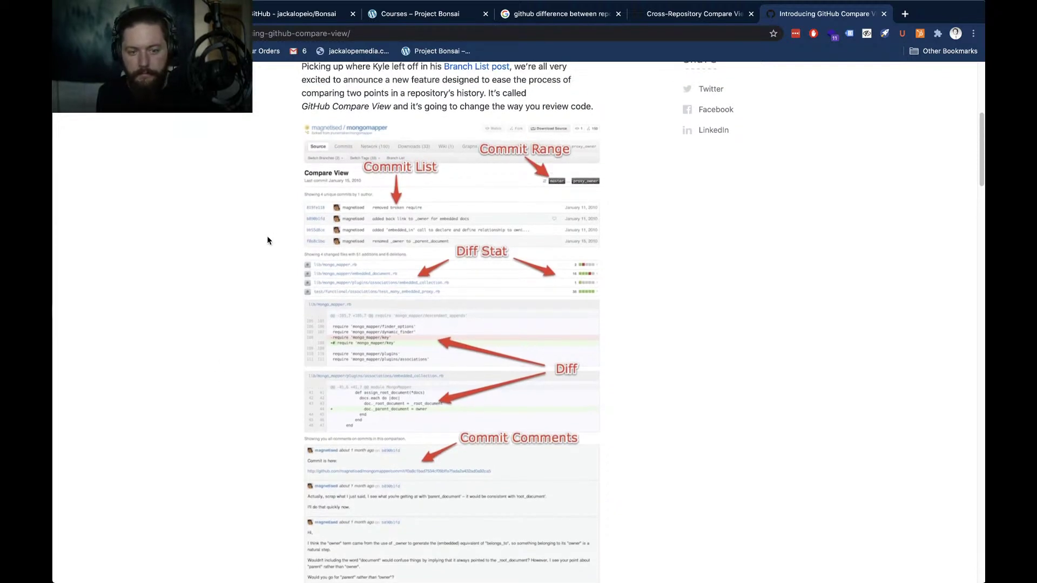
scroll(201, 288, "down", 1)
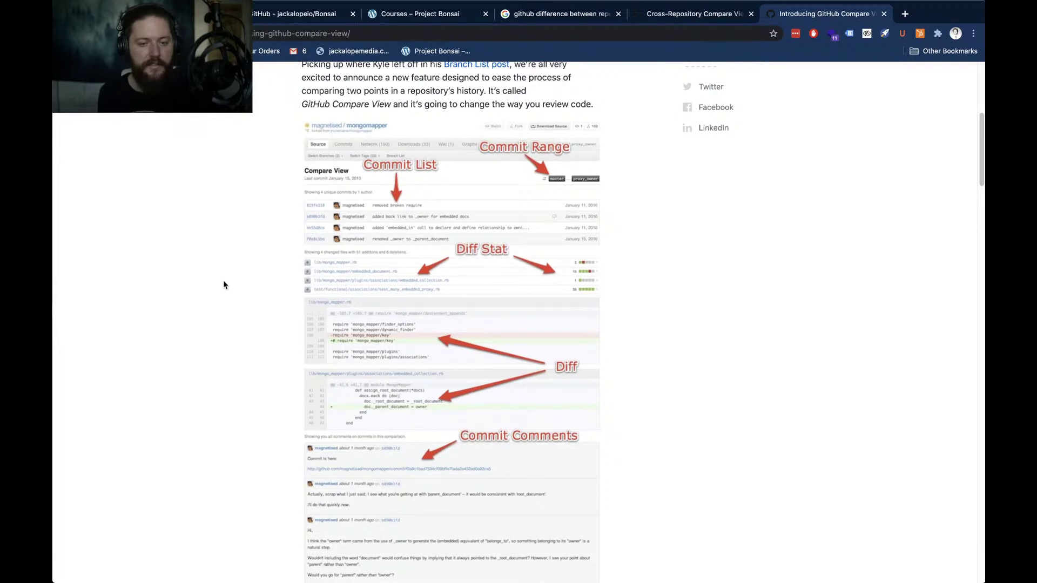
scroll(233, 316, "down", 4)
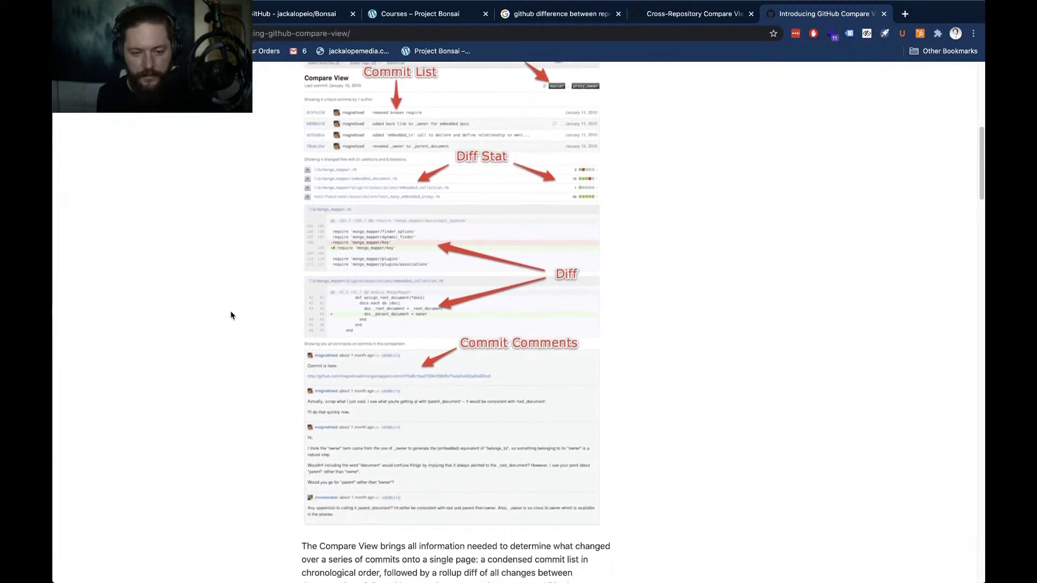
scroll(213, 322, "down", 4)
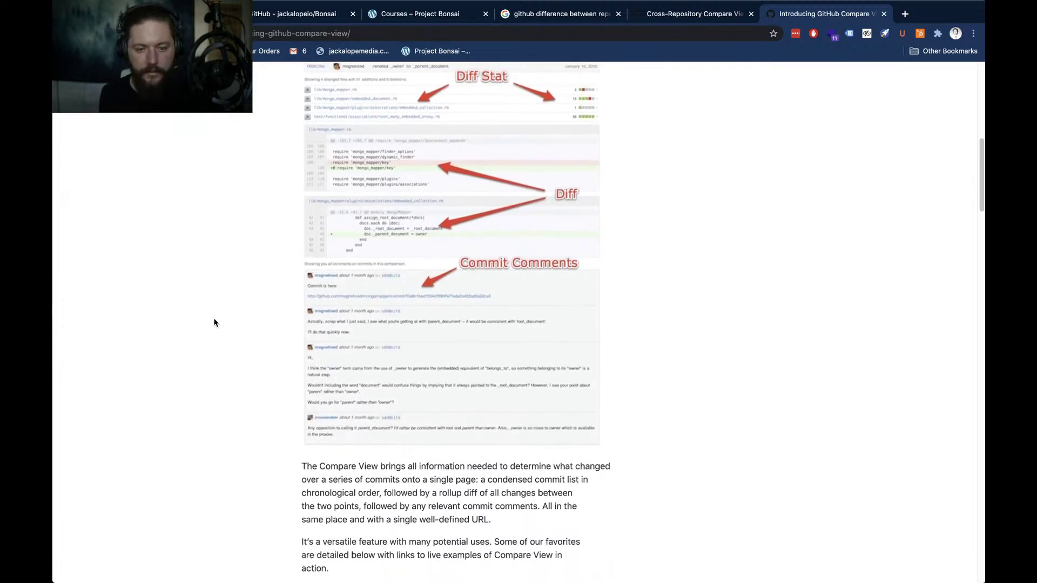
scroll(214, 323, "down", 5)
scroll(215, 323, "down", 3)
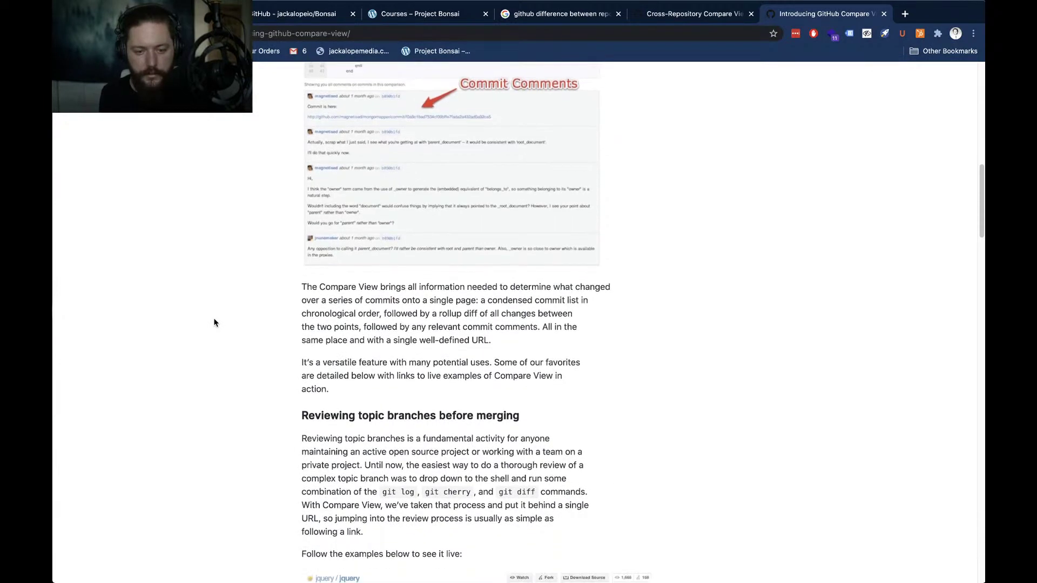
scroll(215, 323, "down", 4)
scroll(215, 323, "down", 2)
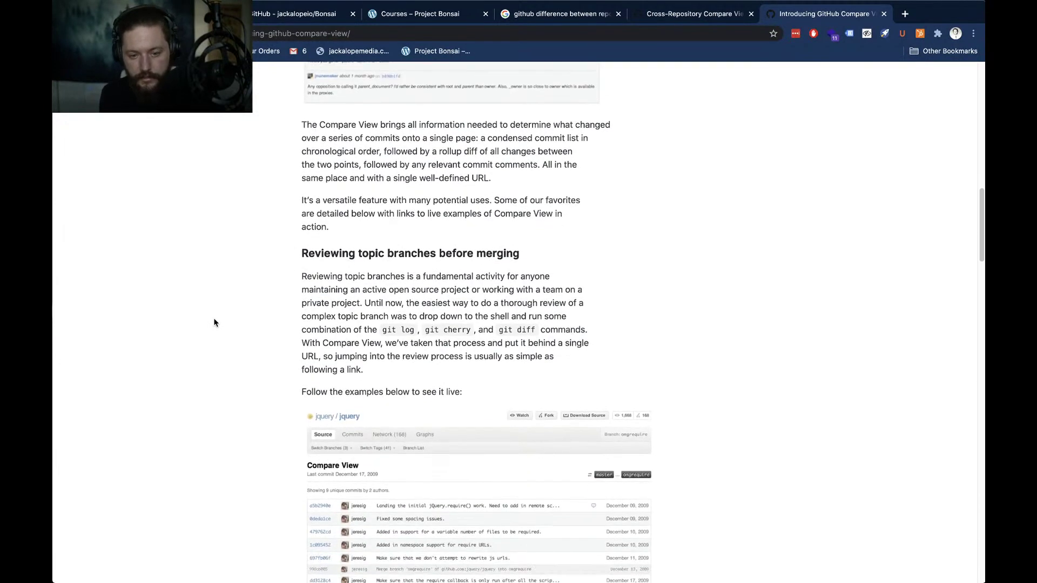
scroll(214, 323, "down", 4)
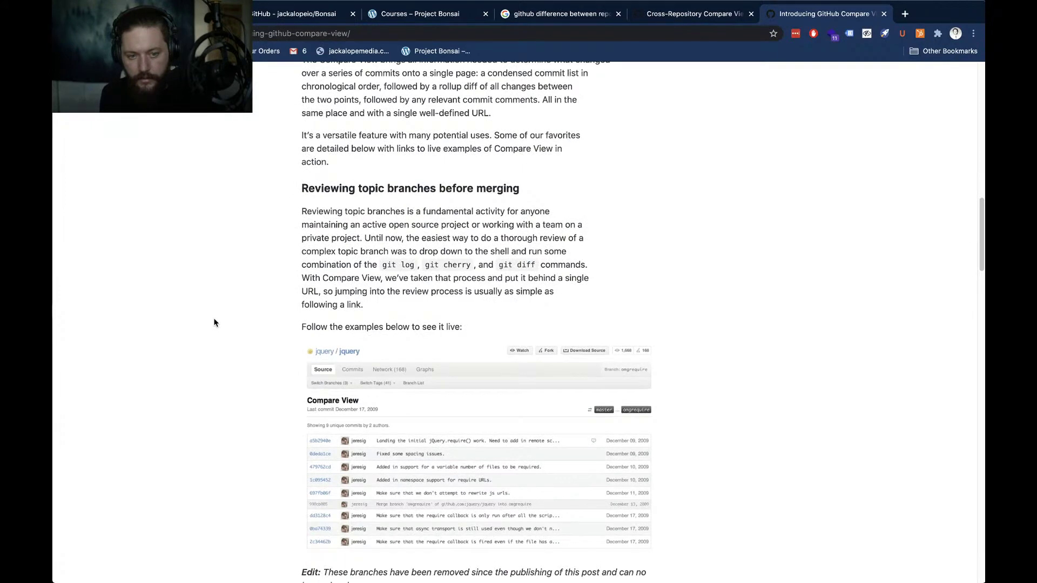
scroll(215, 323, "up", 1)
scroll(215, 322, "down", 5)
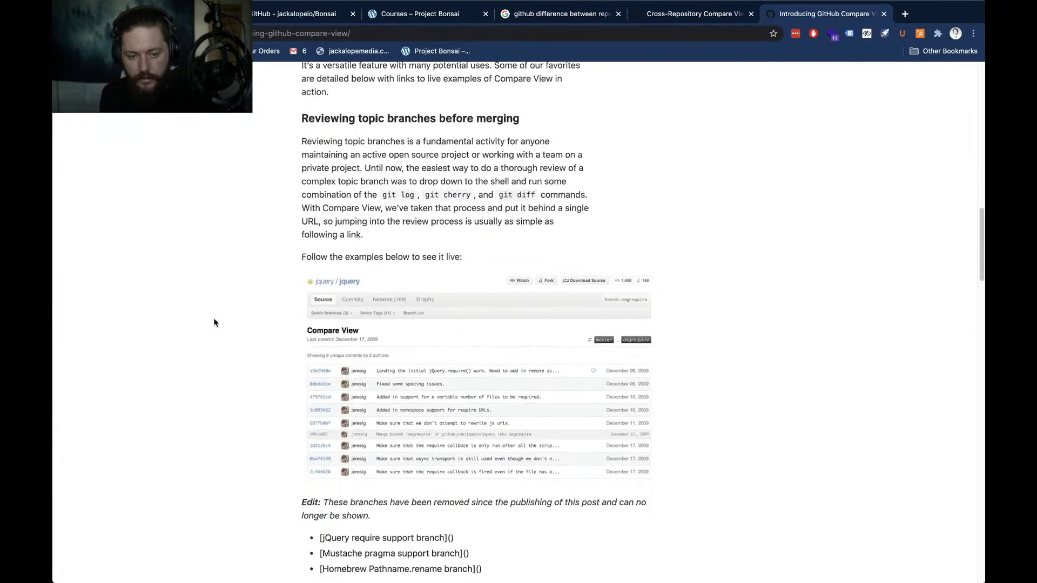
scroll(216, 321, "up", 20)
scroll(217, 319, "down", 10)
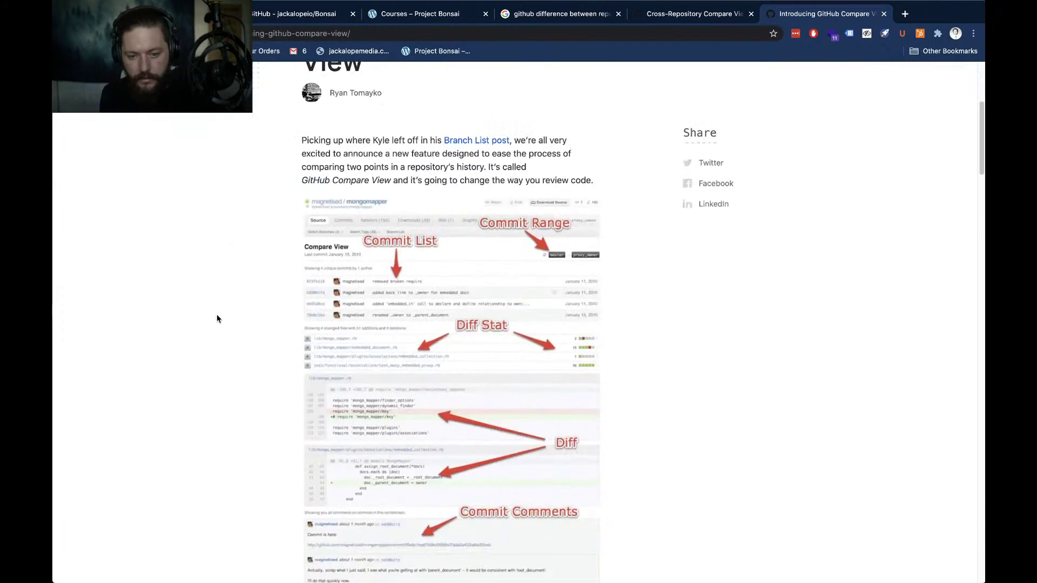
scroll(217, 318, "down", 4)
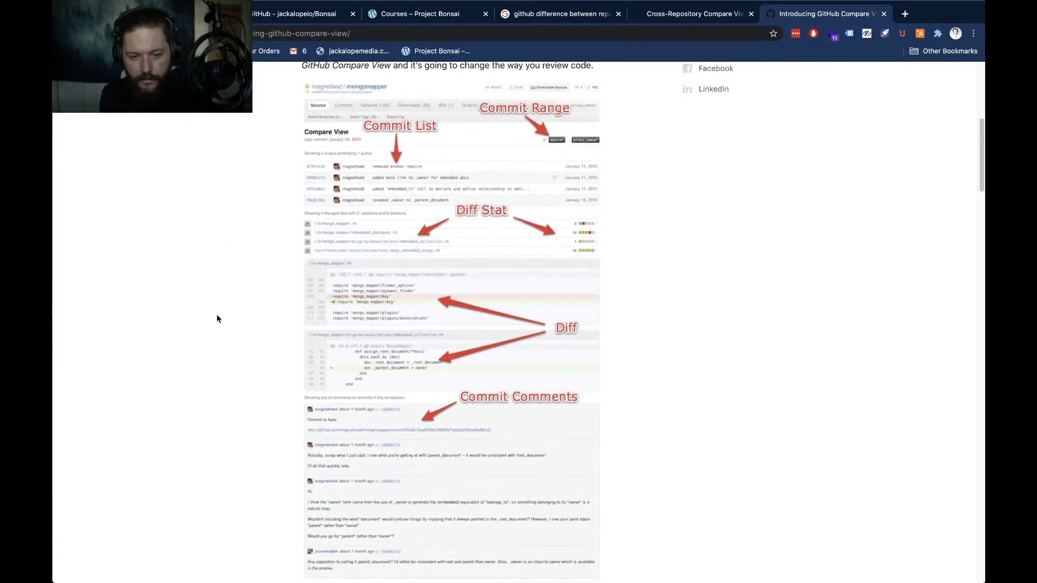
scroll(216, 319, "up", 6)
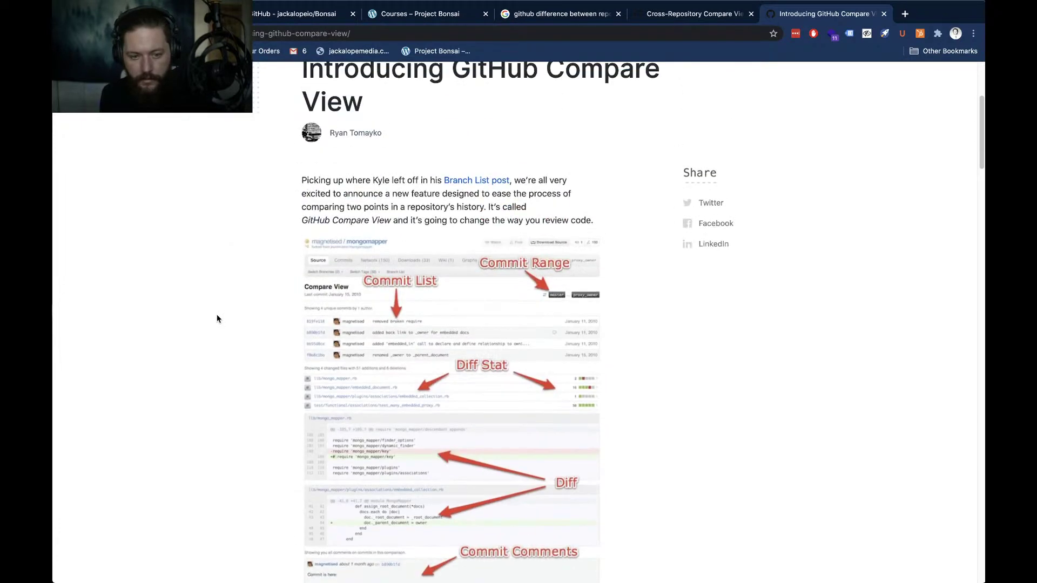
scroll(216, 318, "up", 3)
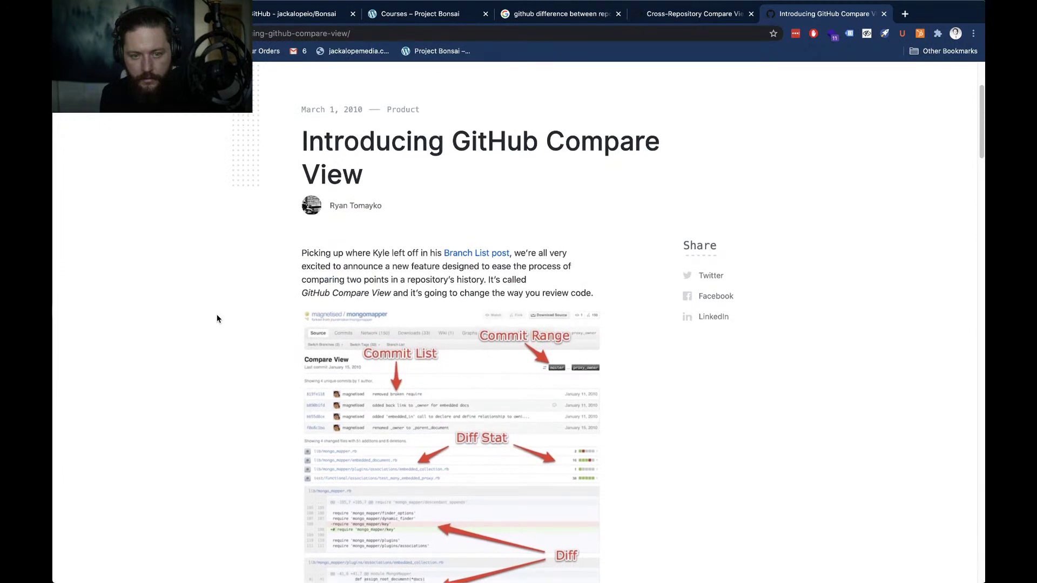
scroll(217, 319, "down", 4)
scroll(216, 318, "down", 4)
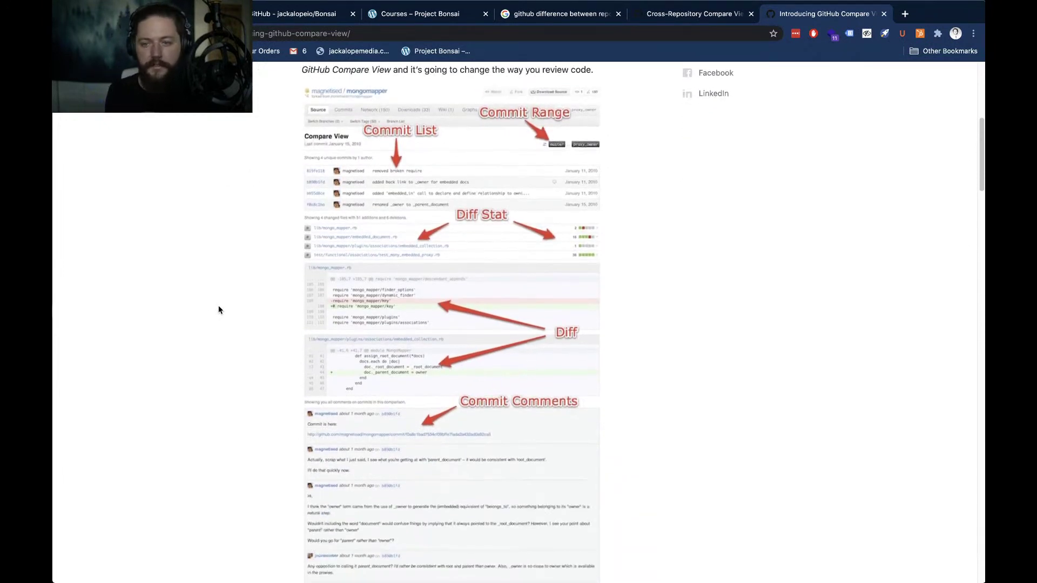
key("super+w")
key("super+w")
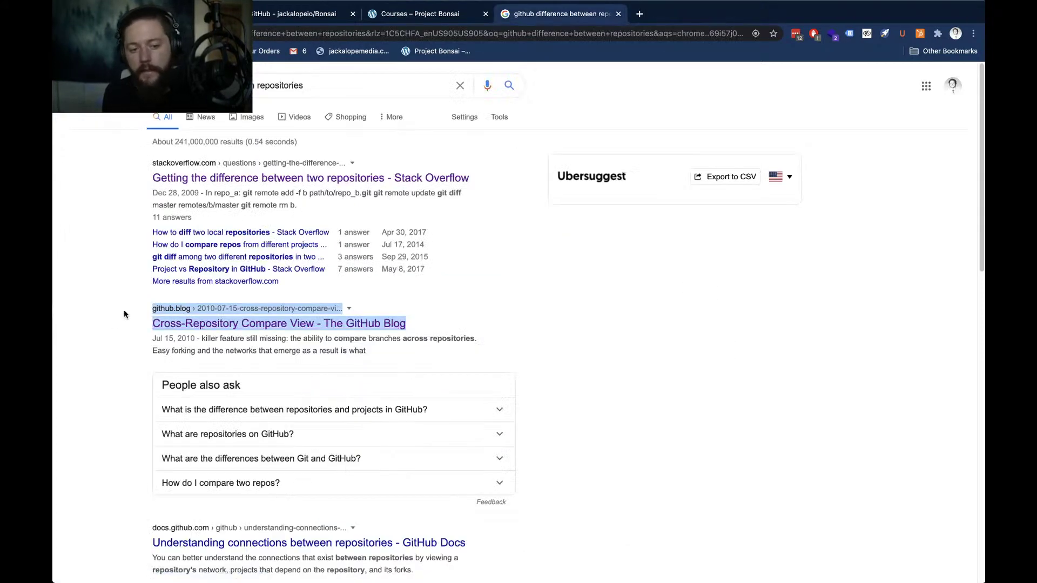
Close the Google search results tab and look over the Courses page
key("super+w")
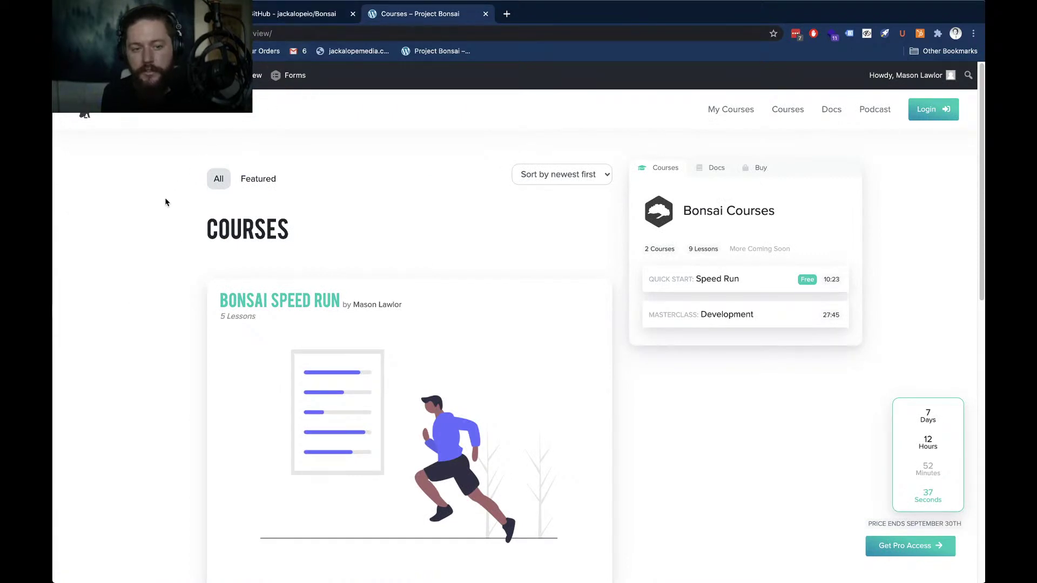
scroll(161, 216, "down", 2)
scroll(162, 228, "up", 2)
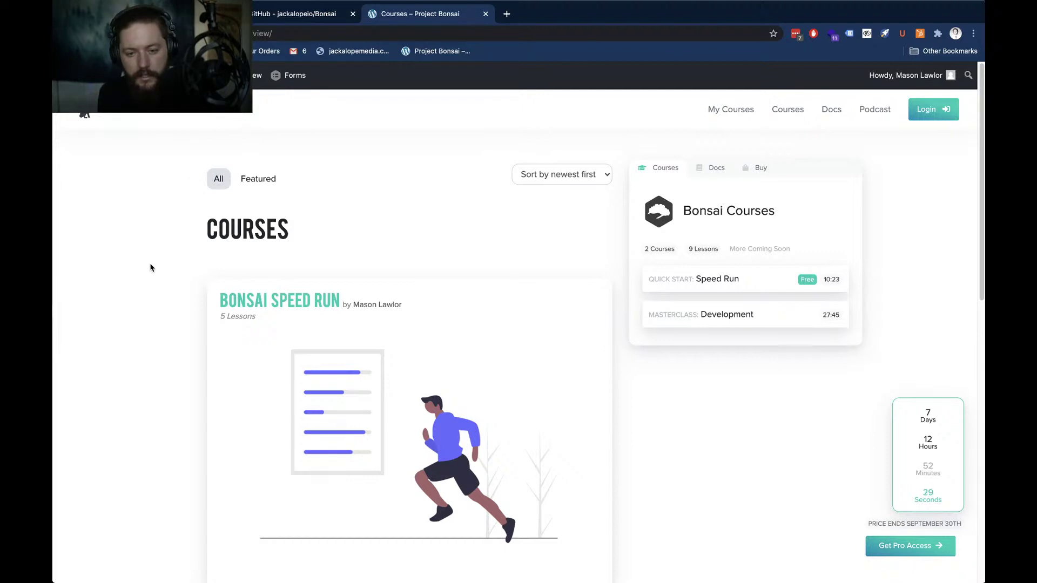
scroll(150, 269, "down", 5)
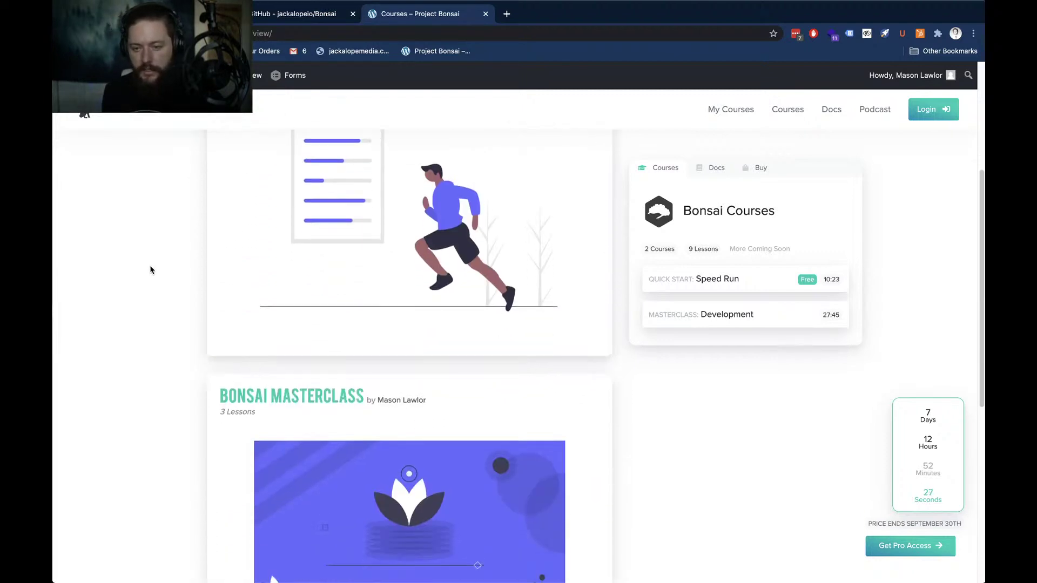
scroll(152, 267, "up", 5)
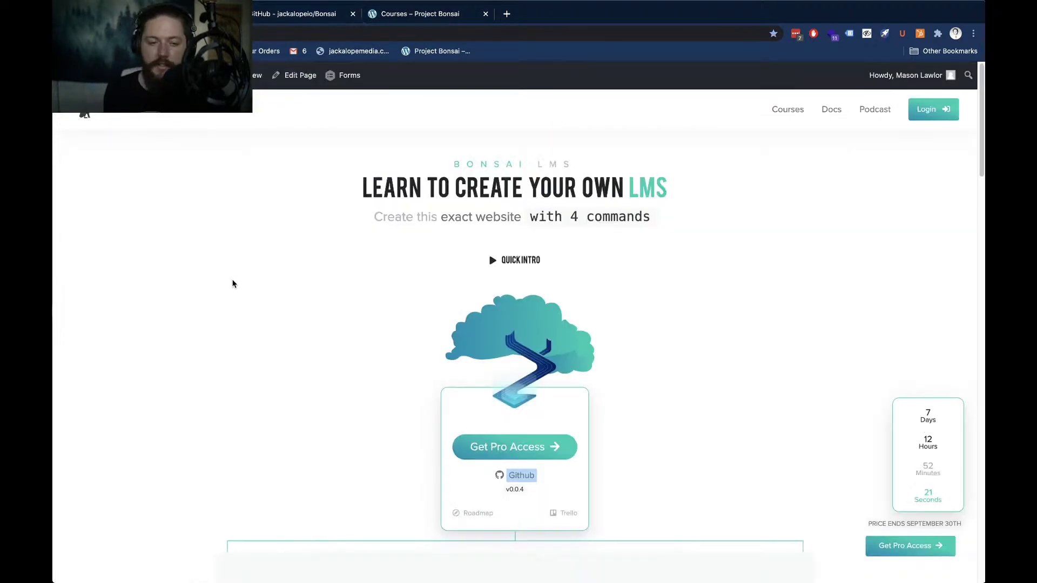
Check the download step on the Trello board, then return to the Project Bonsai site tab
key("super+Tab")
key("super+Tab")
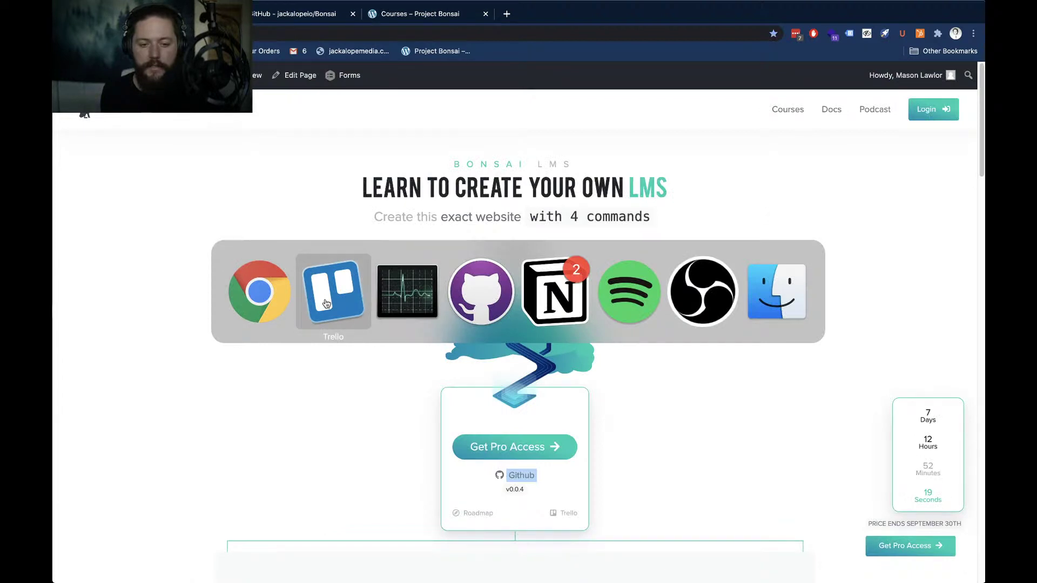
left_click(327, 303)
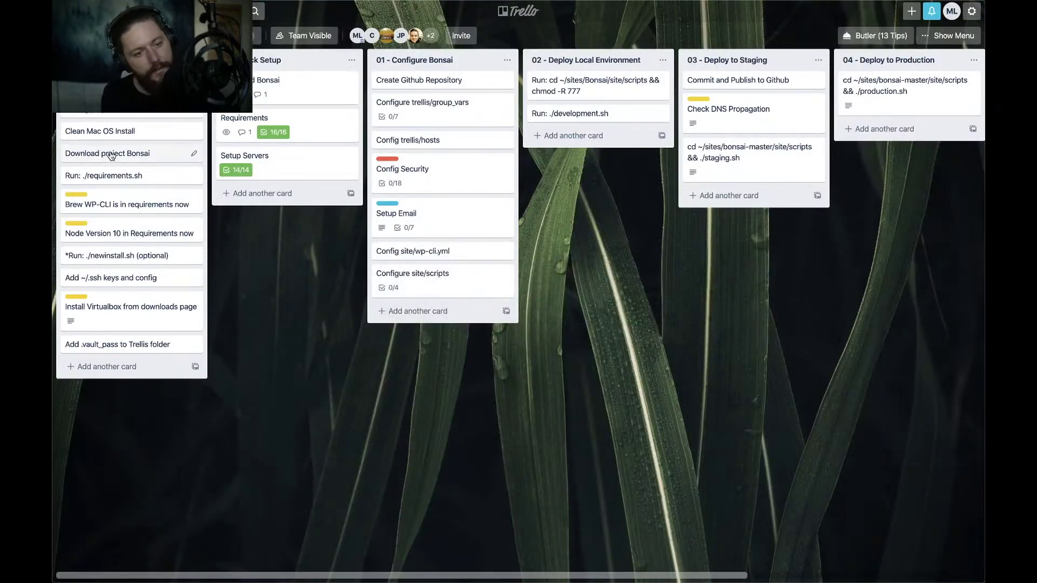
key("super+Tab")
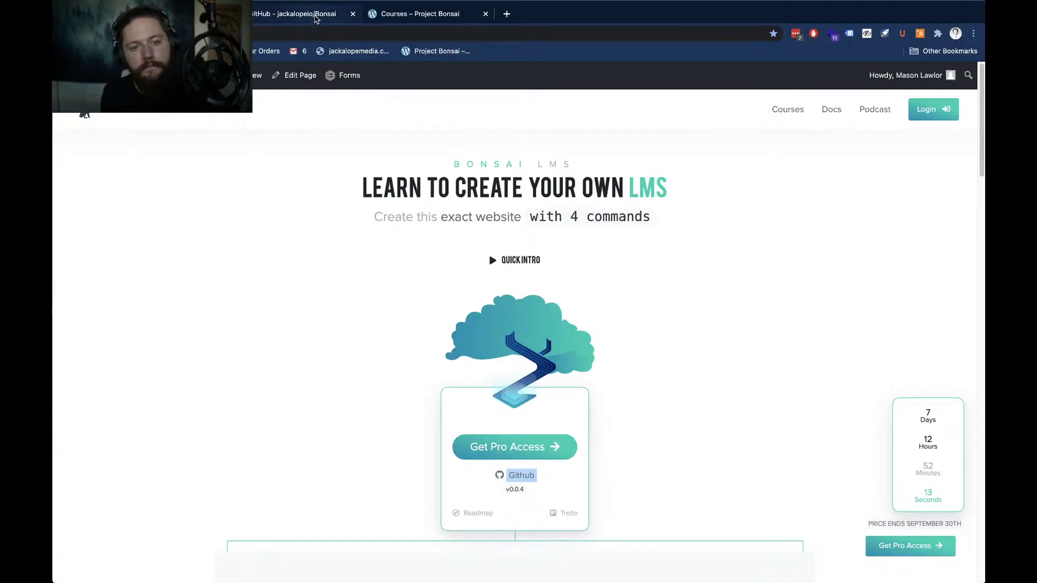
left_click(315, 17)
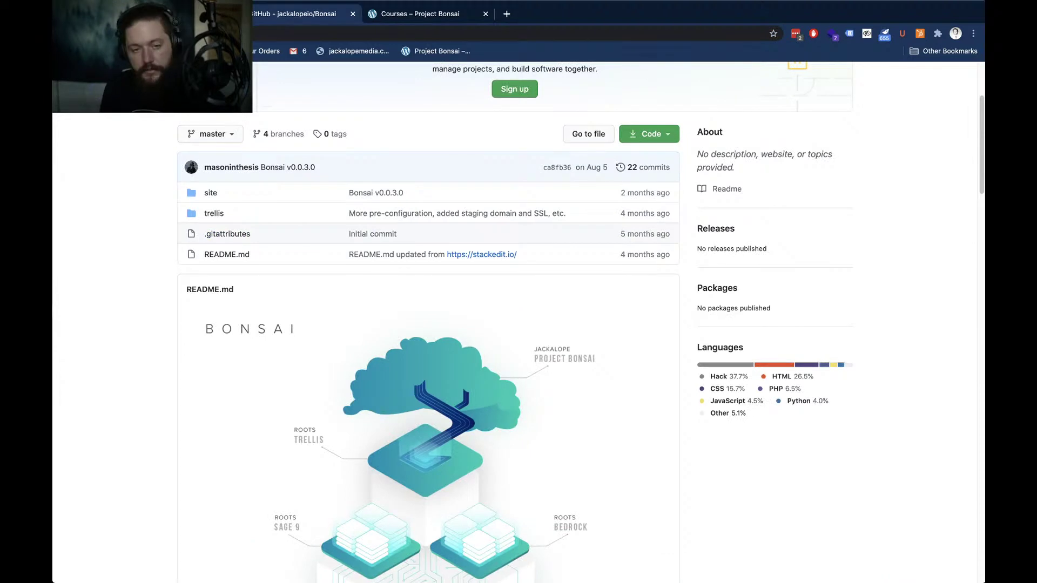
key("ctrl+Tab")
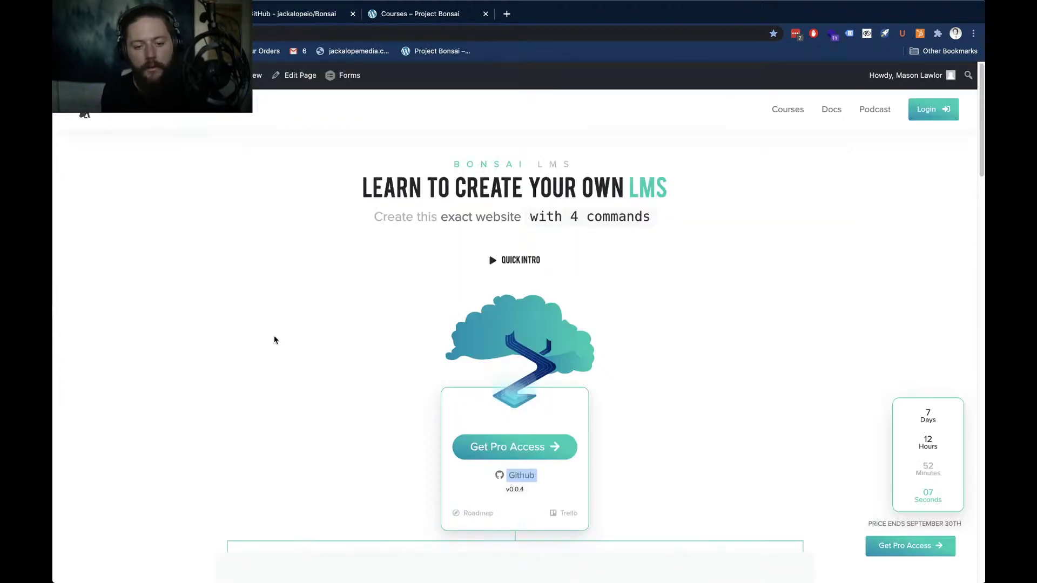
scroll(274, 339, "down", 2)
scroll(243, 333, "down", 1)
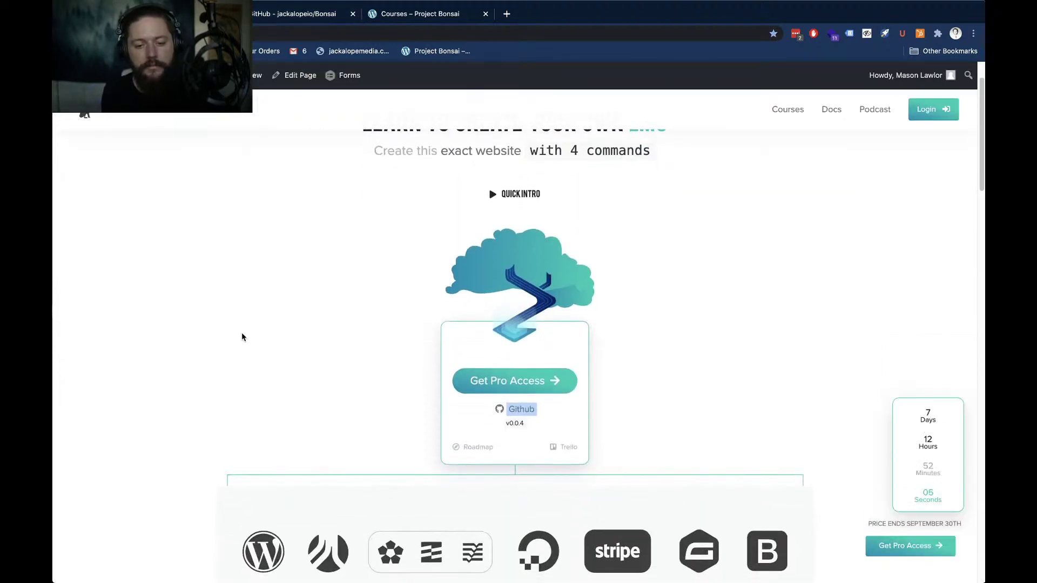
Download the jackalopeio/Bonsai repository as a ZIP and reveal Bonsai-master (5).zip in Finder
left_click(270, 15)
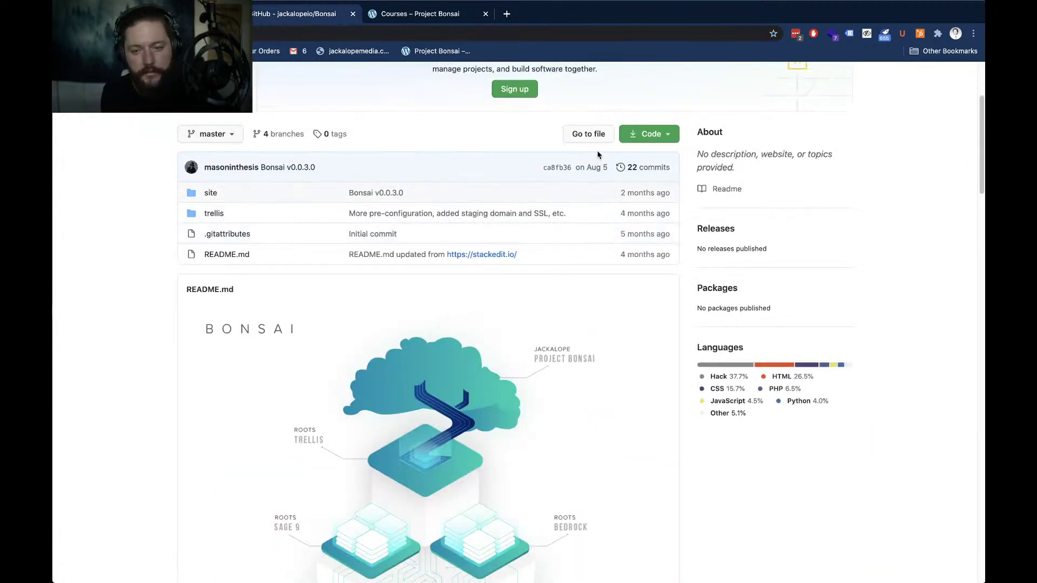
left_click(652, 134)
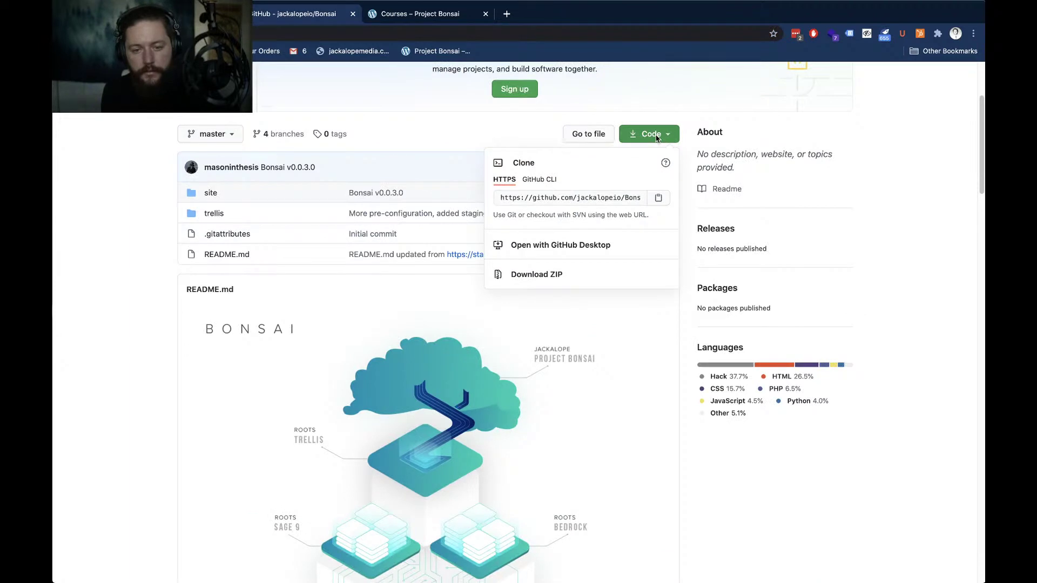
left_click(545, 274)
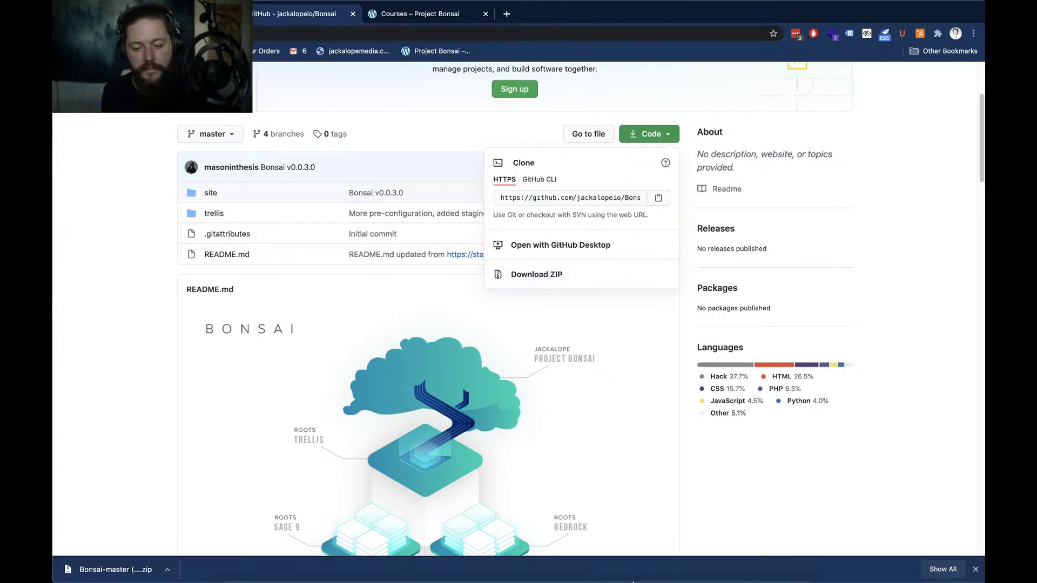
left_click(167, 574)
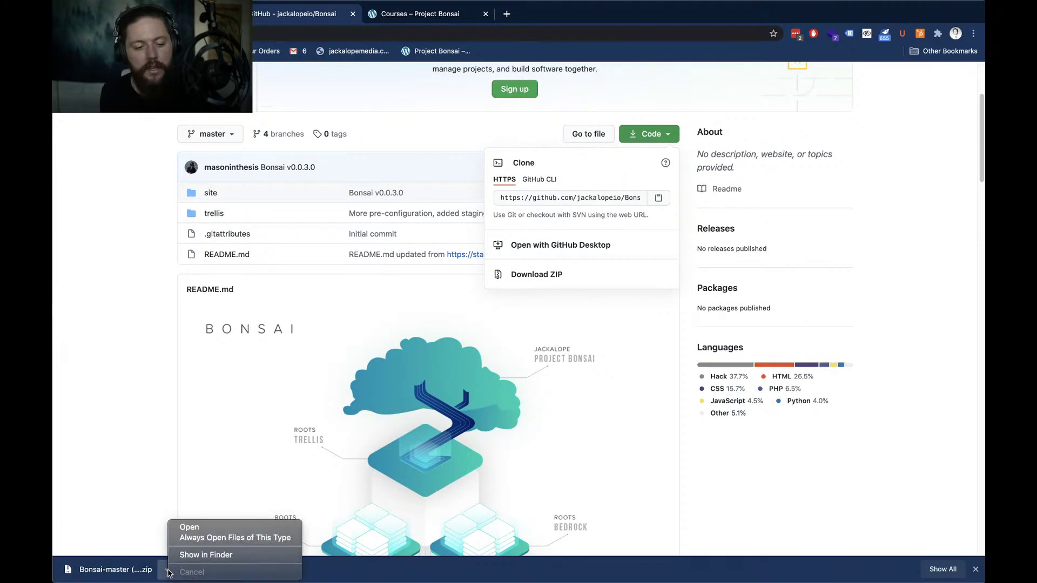
left_click(181, 554)
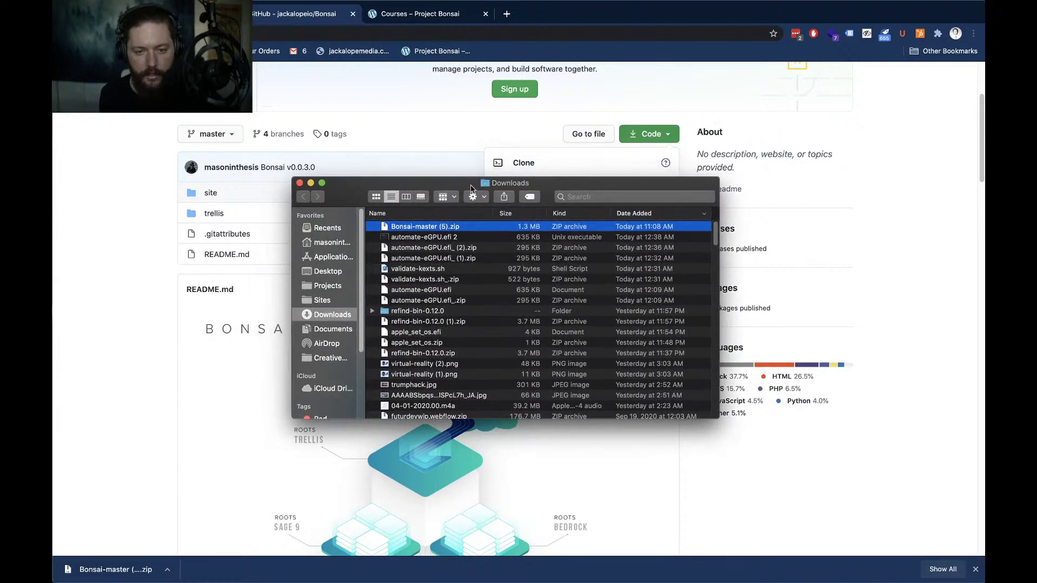
Extract Bonsai-master (5).zip, rename the extracted folder to TheFutur, and browse its site folder
double_click(423, 228)
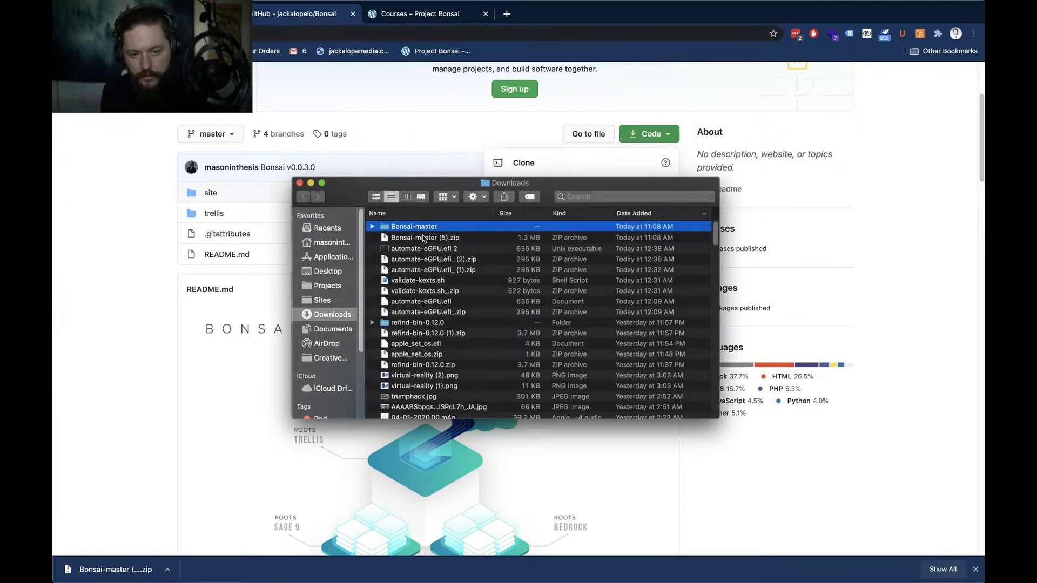
left_click(372, 227)
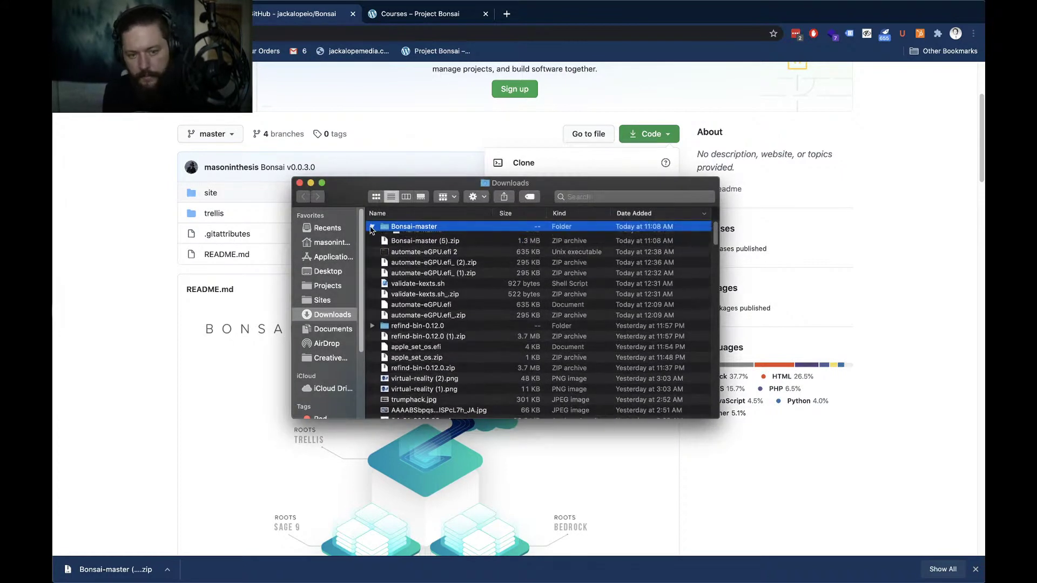
left_click(414, 229)
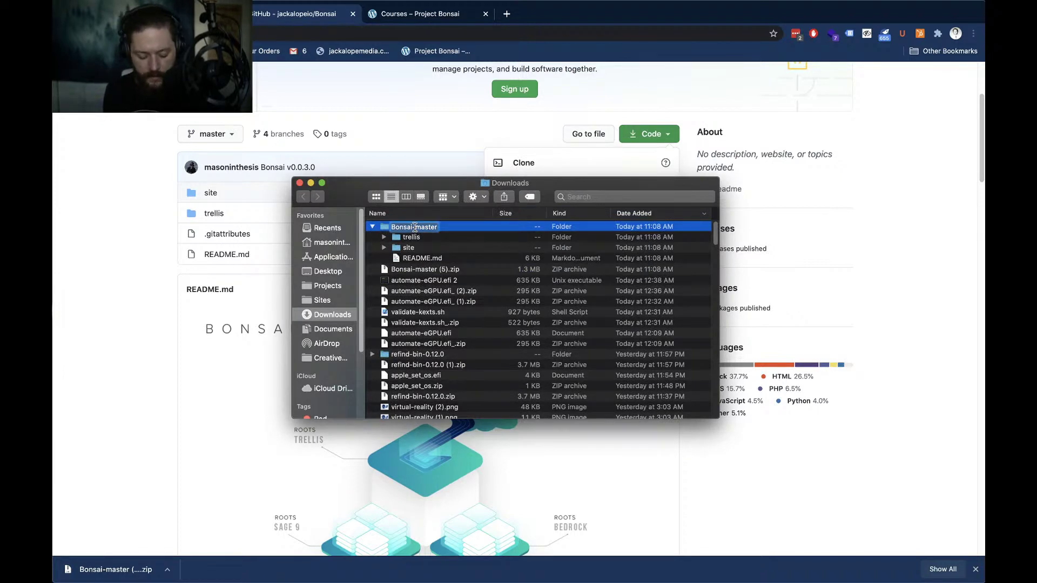
type("TheFutur")
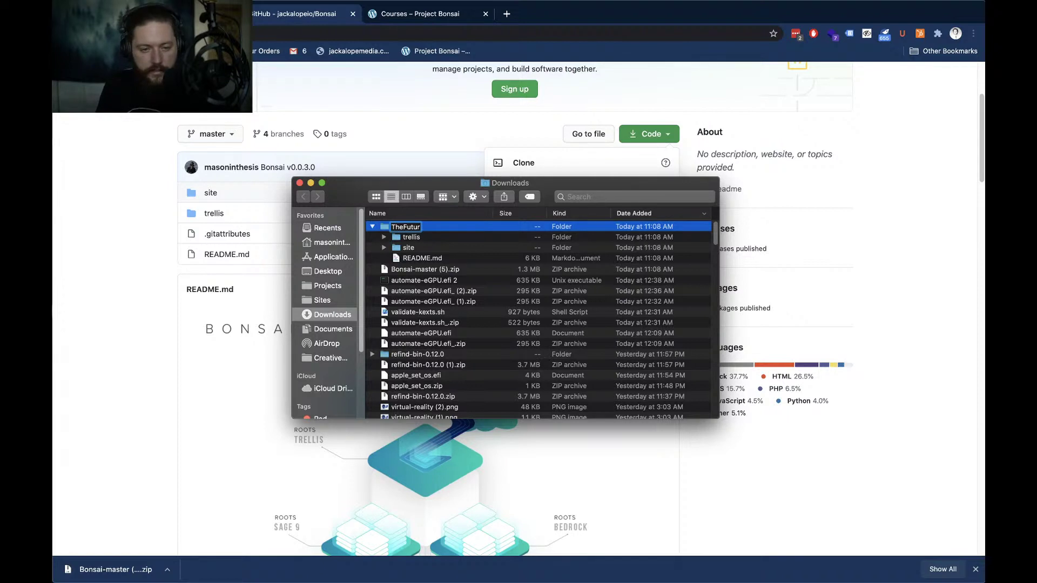
key("Return")
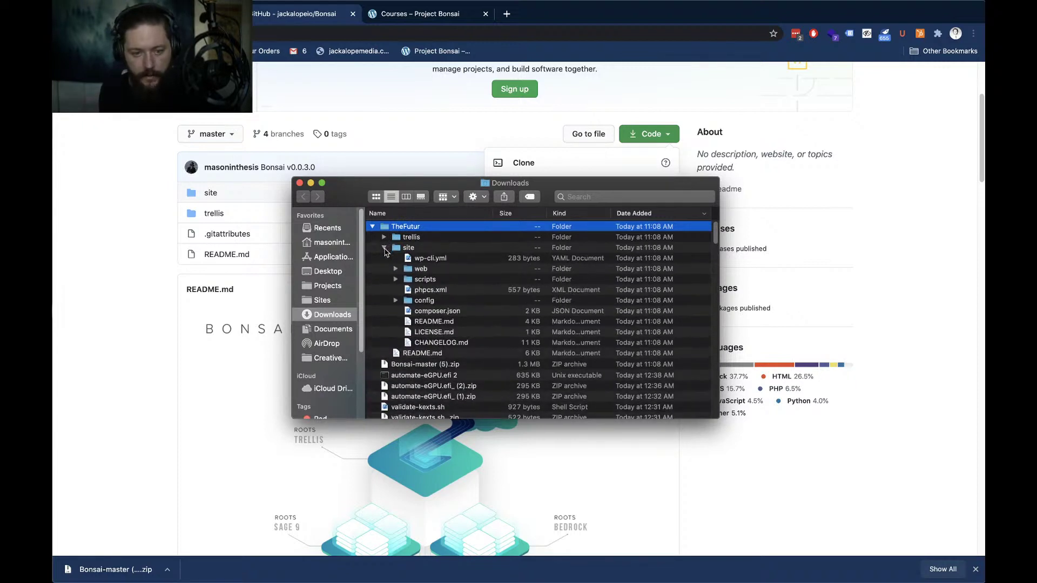
left_click(385, 248)
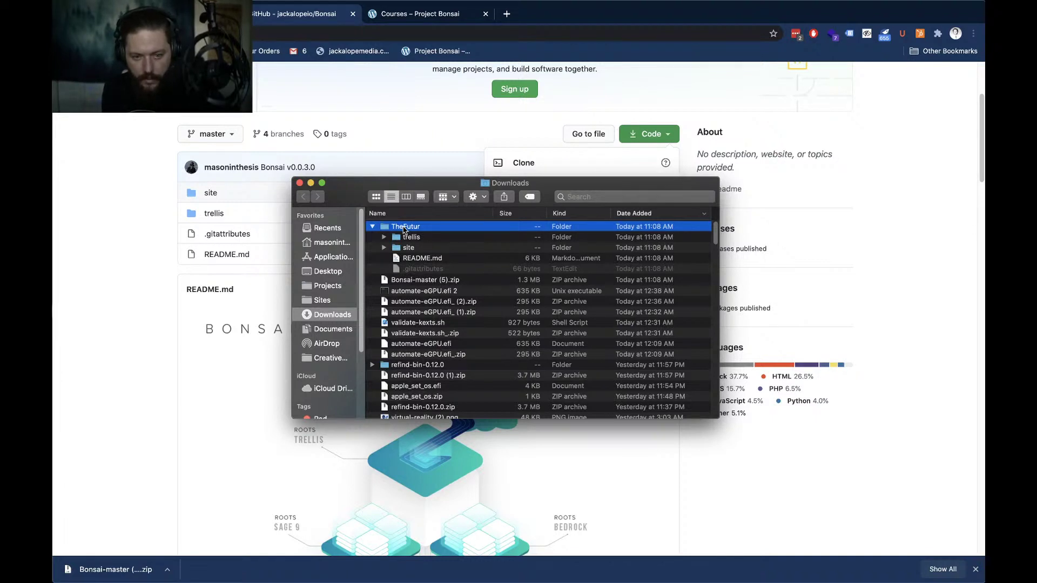
Launch GitHub Desktop from Spotlight to show the appulsemed repository
key("super+space")
type("acti")
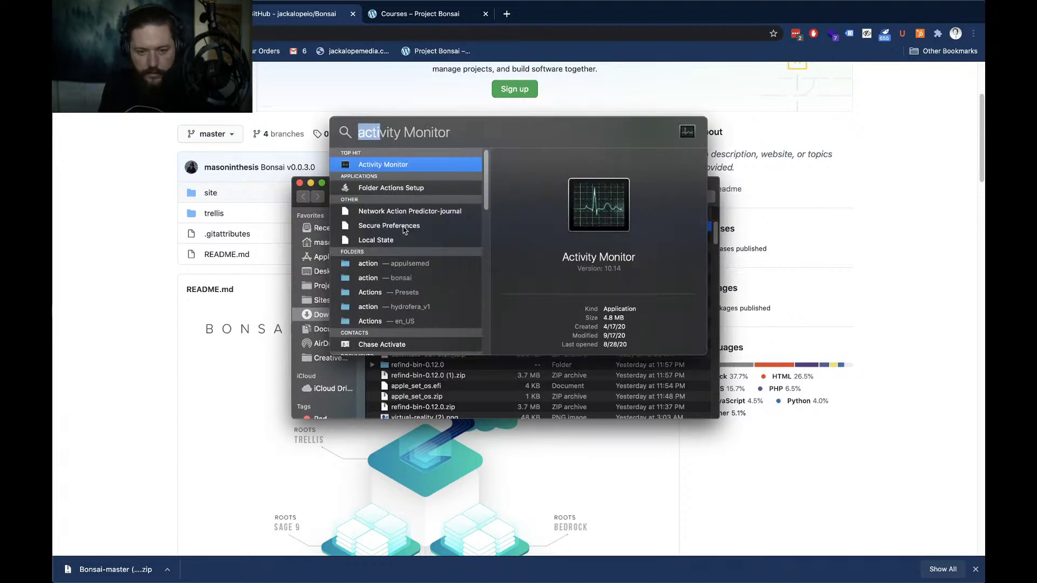
type("git")
key("Return")
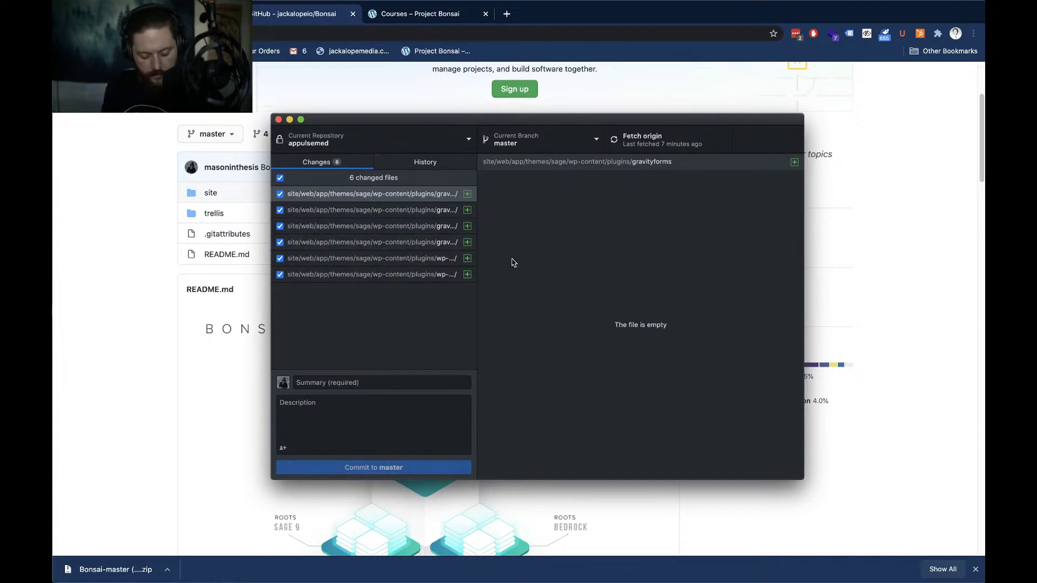
Launch iTerm from Spotlight and dismiss its Tip of the Day
key("super+space")
type("ite")
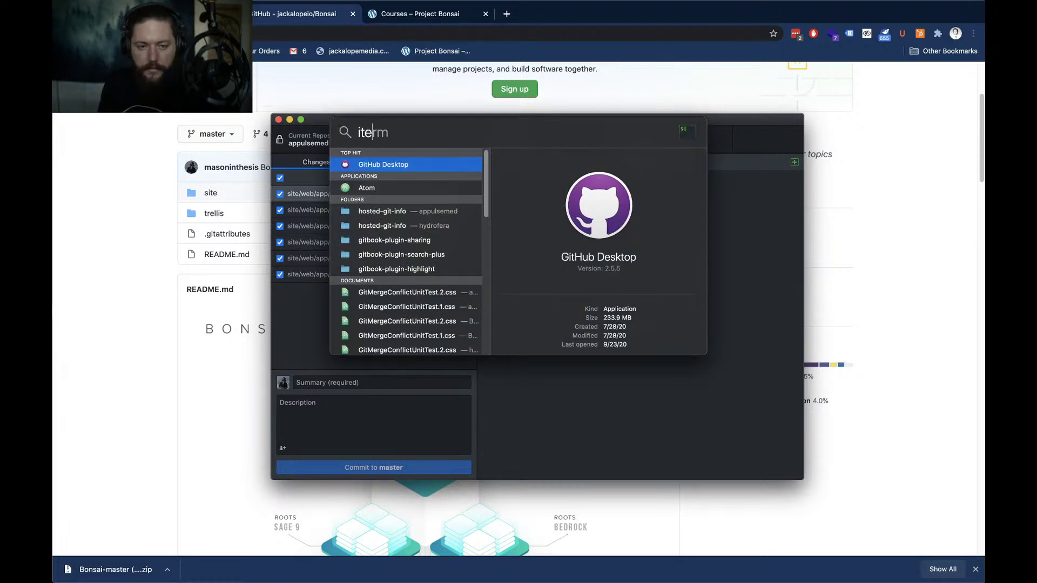
key("Return")
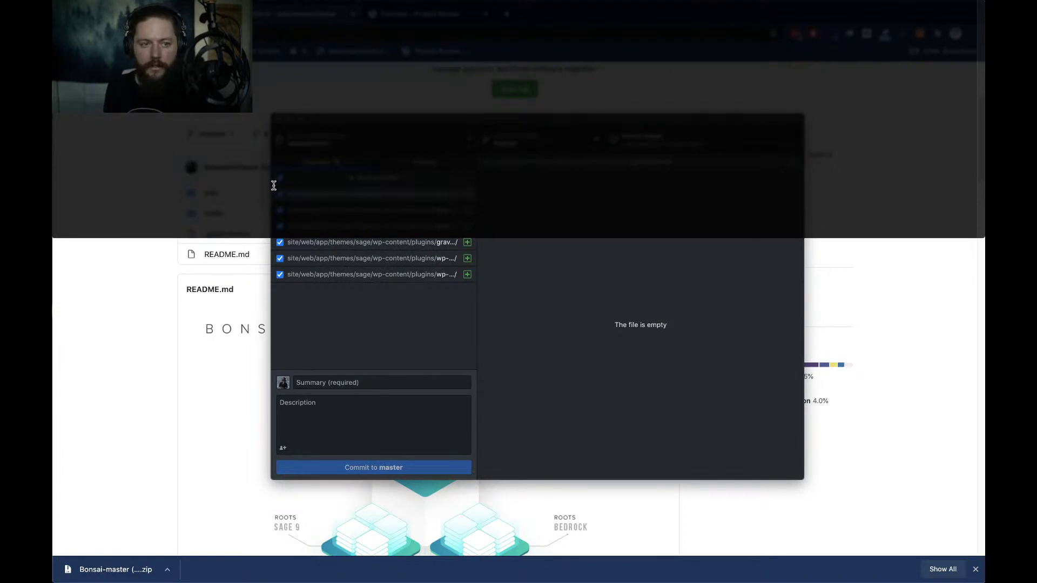
left_click(112, 114)
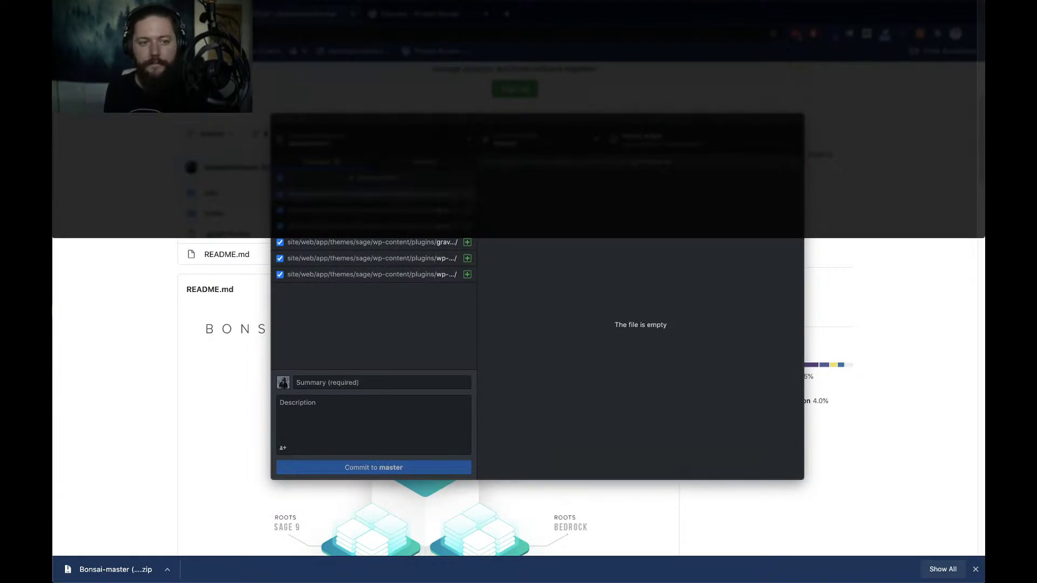
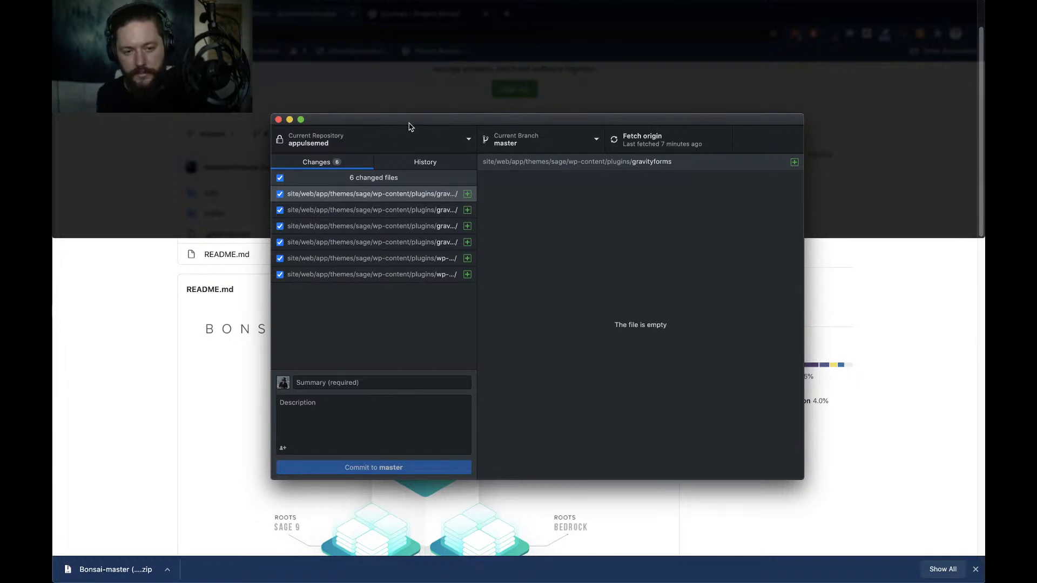
Drag the TheFutur folder from Downloads onto GitHub Desktop's repository list to add it locally
left_click(437, 147)
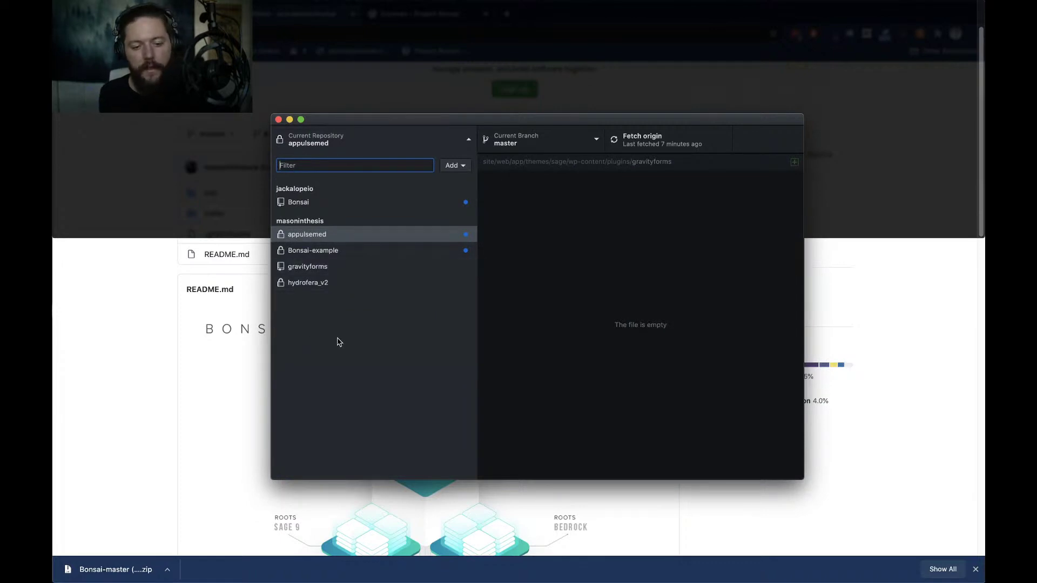
key("super+Tab")
key("super+Tab")
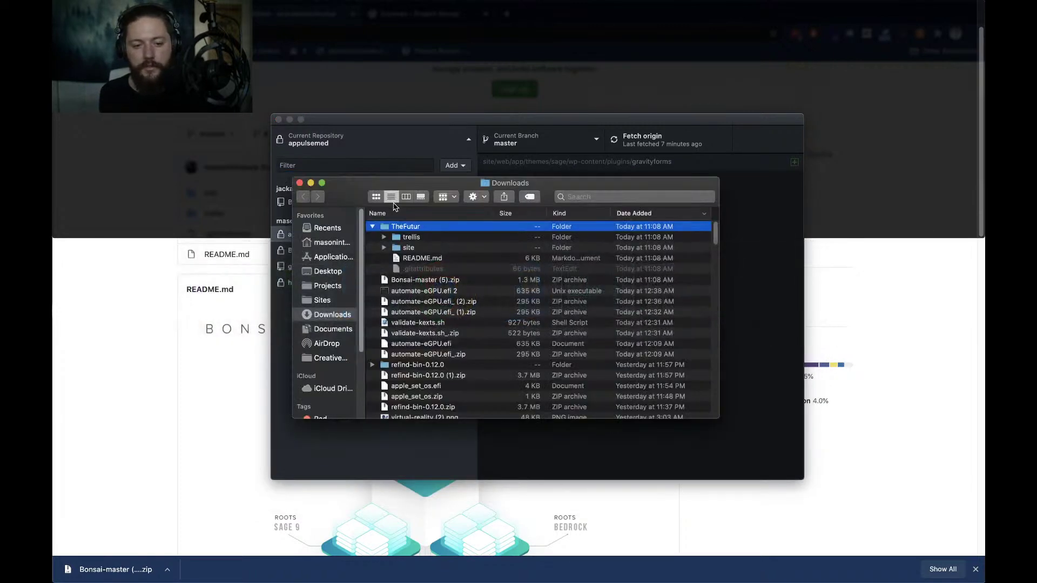
left_click_drag(397, 186, 652, 235)
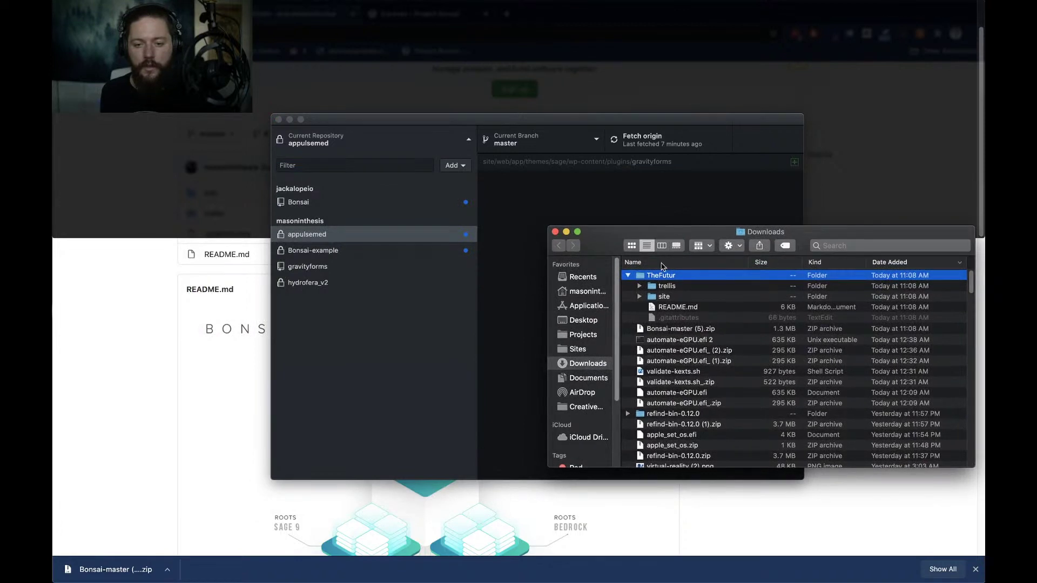
left_click_drag(664, 277, 418, 360)
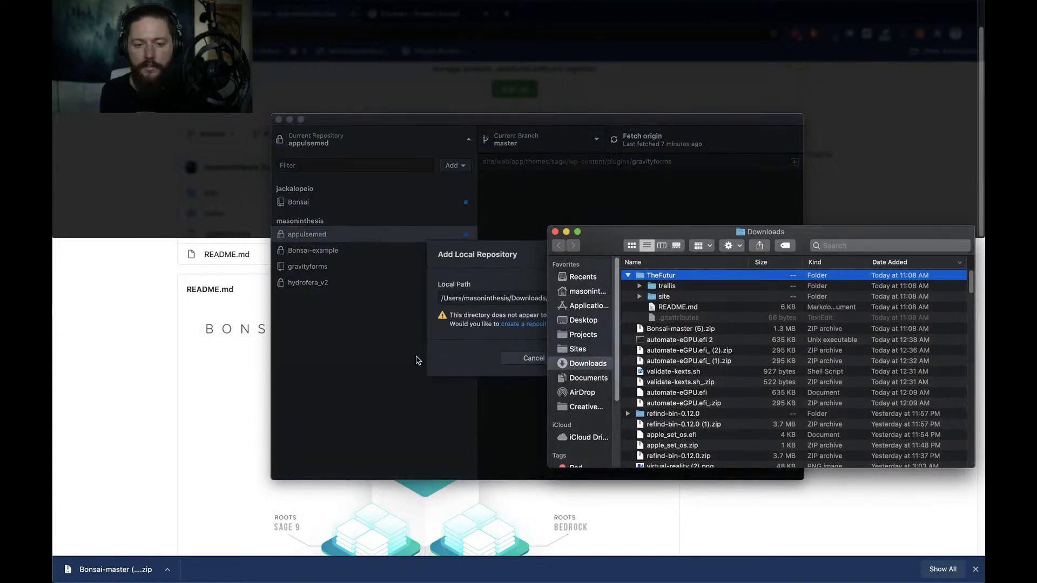
Start a repository from TheFutur with description 'The Futur on Bonsai LMS', then close it unsaved
left_click(413, 362)
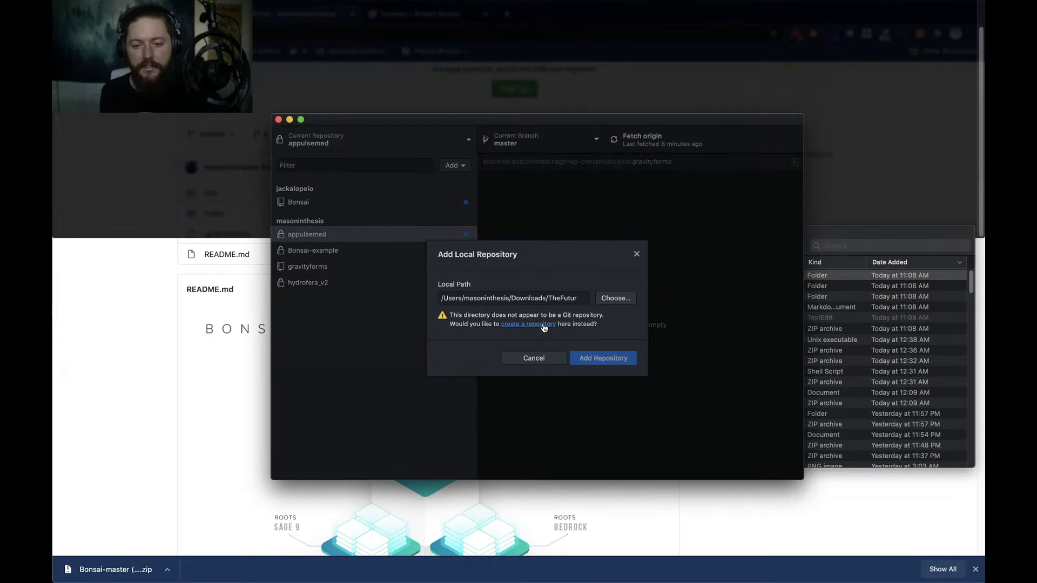
left_click(542, 324)
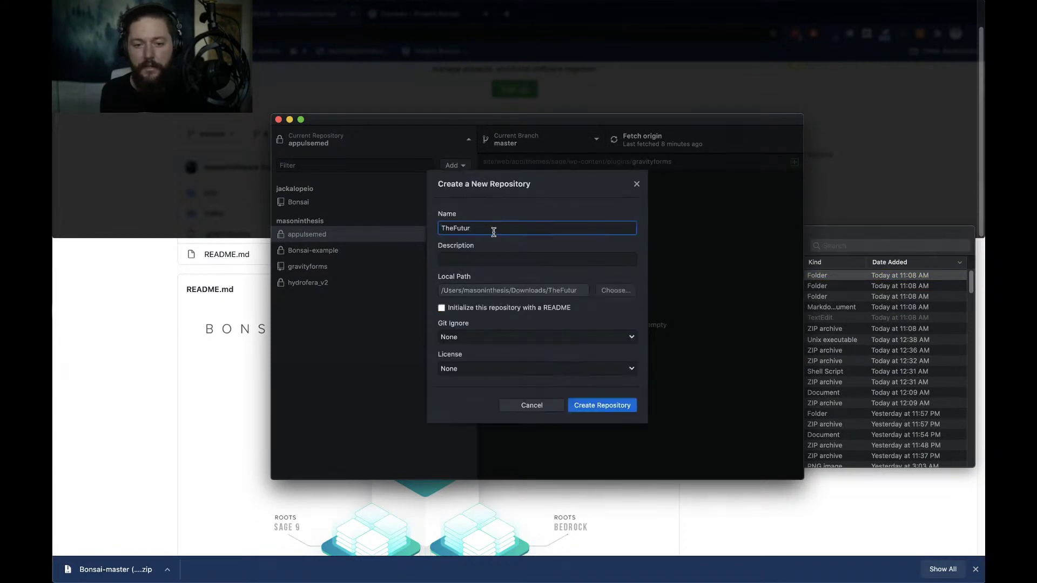
left_click(489, 257)
type("T")
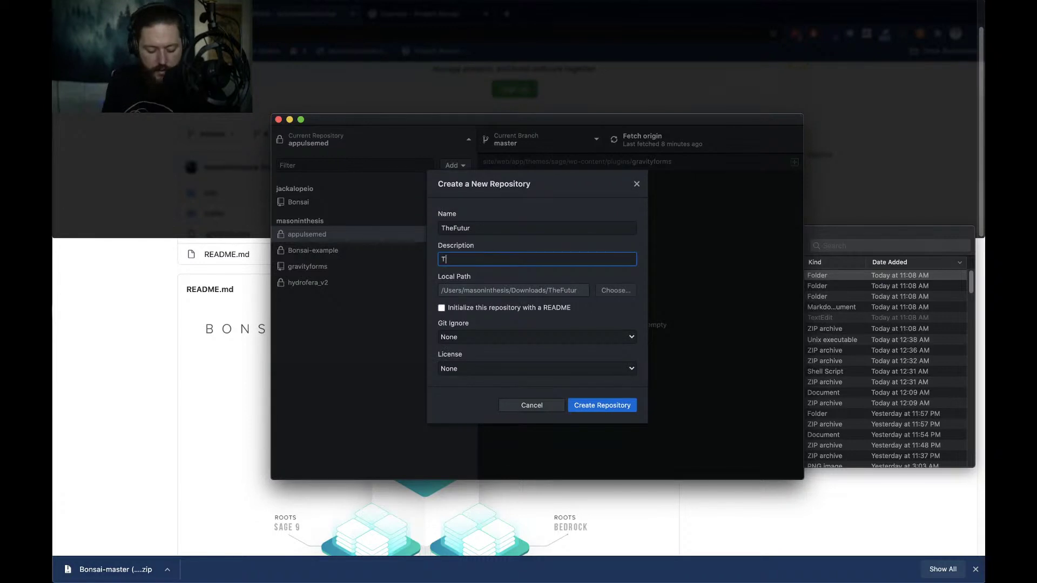
type("he Futur on ")
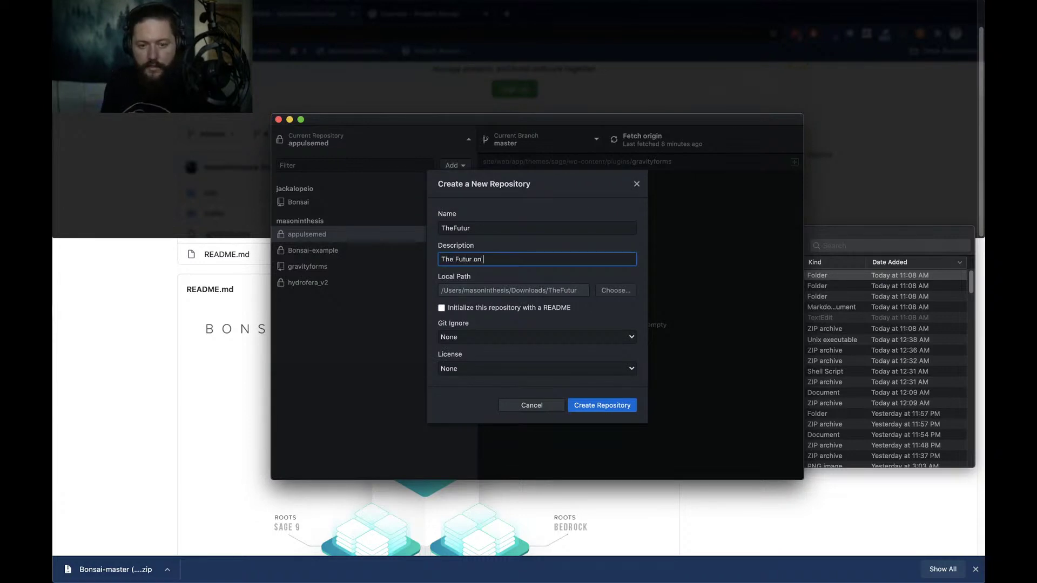
type("Bonsai LMS")
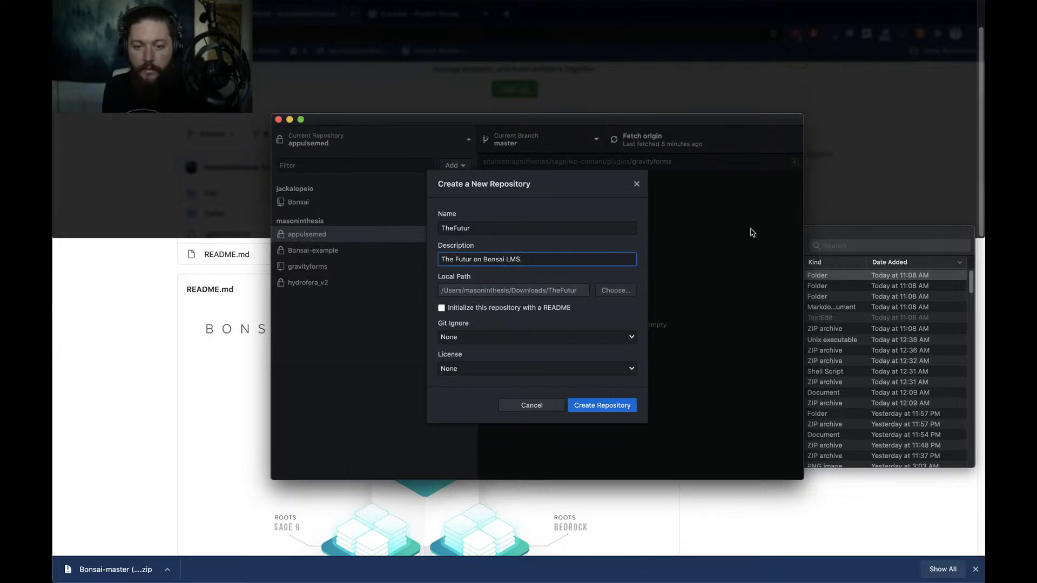
left_click(637, 185)
Navigate Finder from Downloads to the Sites folder in the home directory
left_click(849, 243)
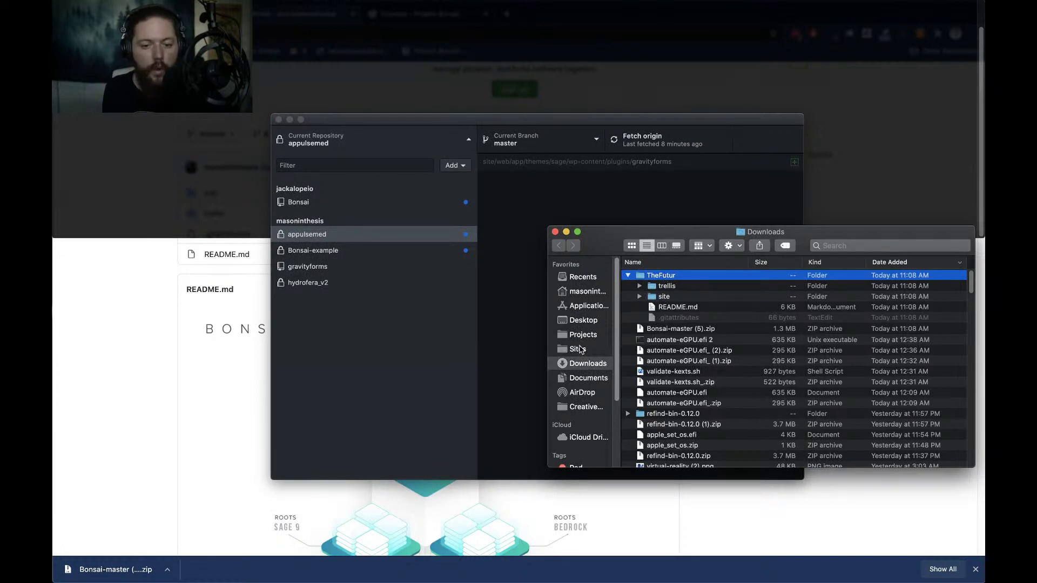
left_click(579, 292)
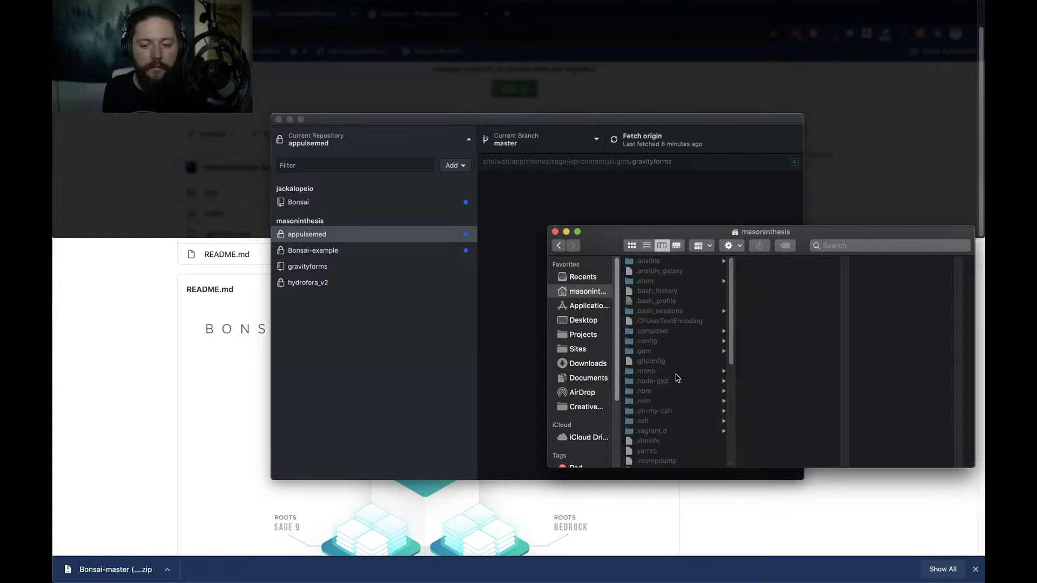
key("super+shift+period")
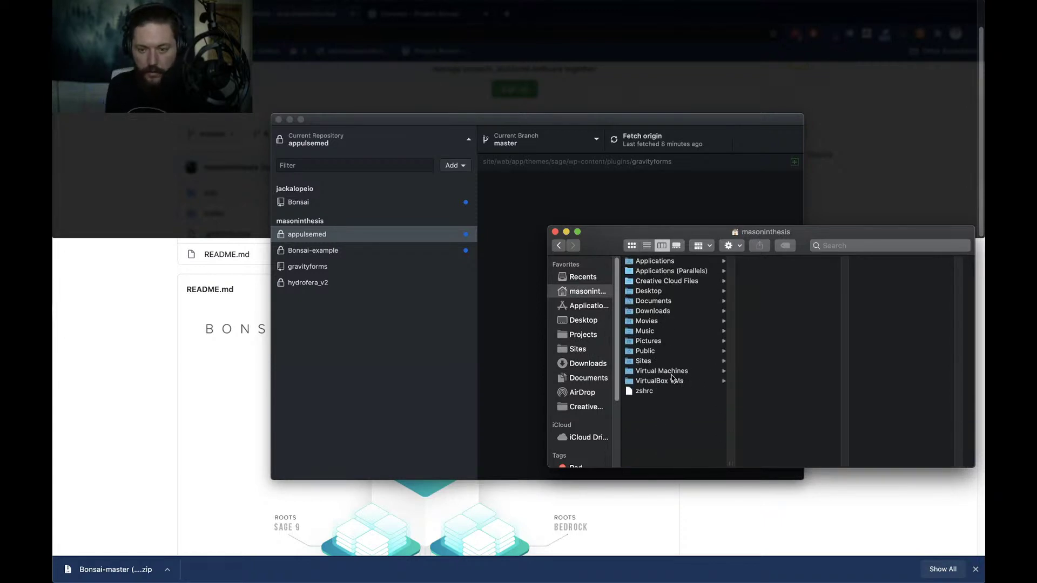
left_click(676, 362)
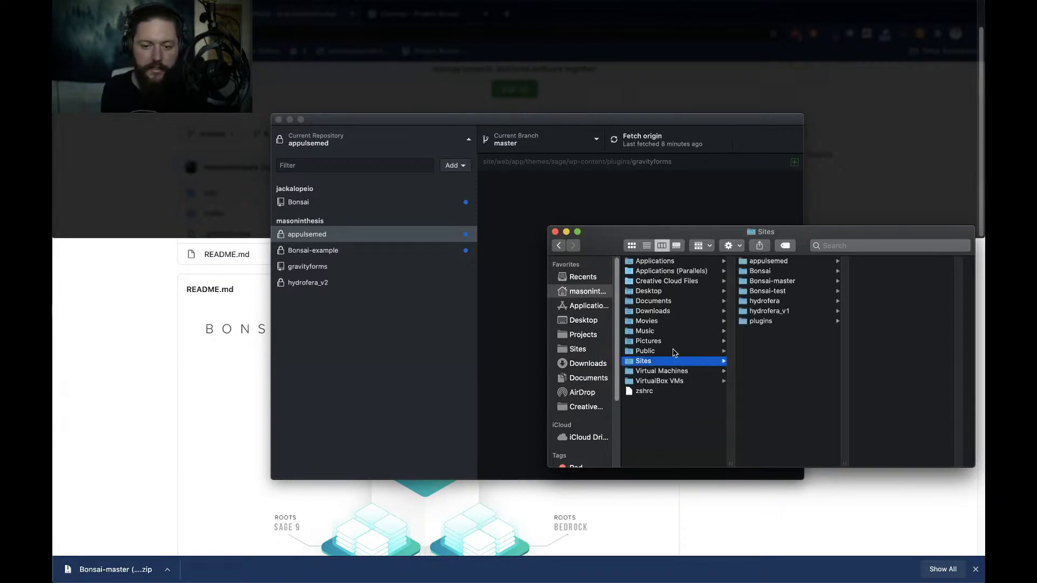
left_click(587, 347)
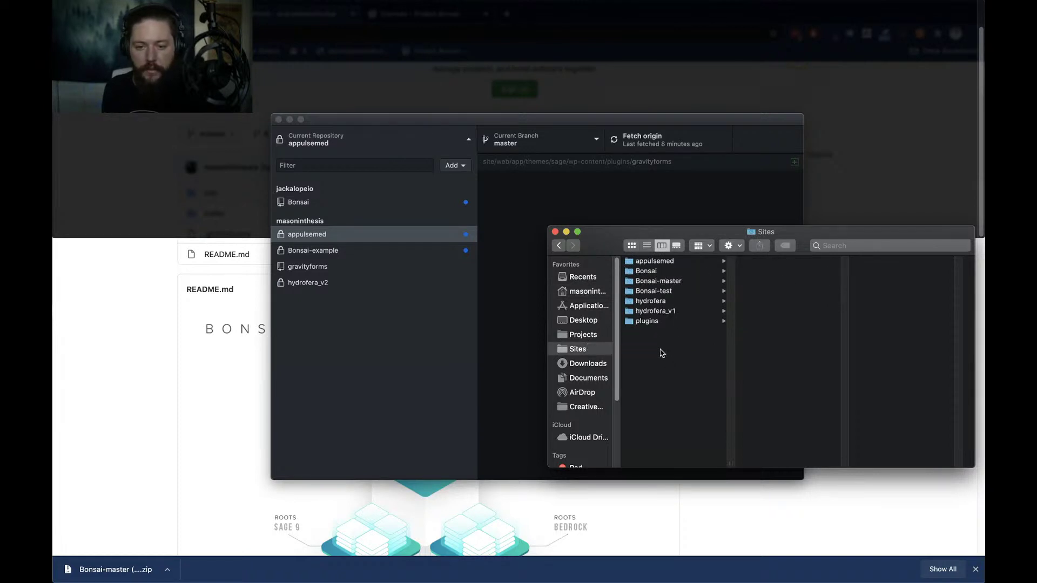
left_click(559, 245)
left_click(559, 245)
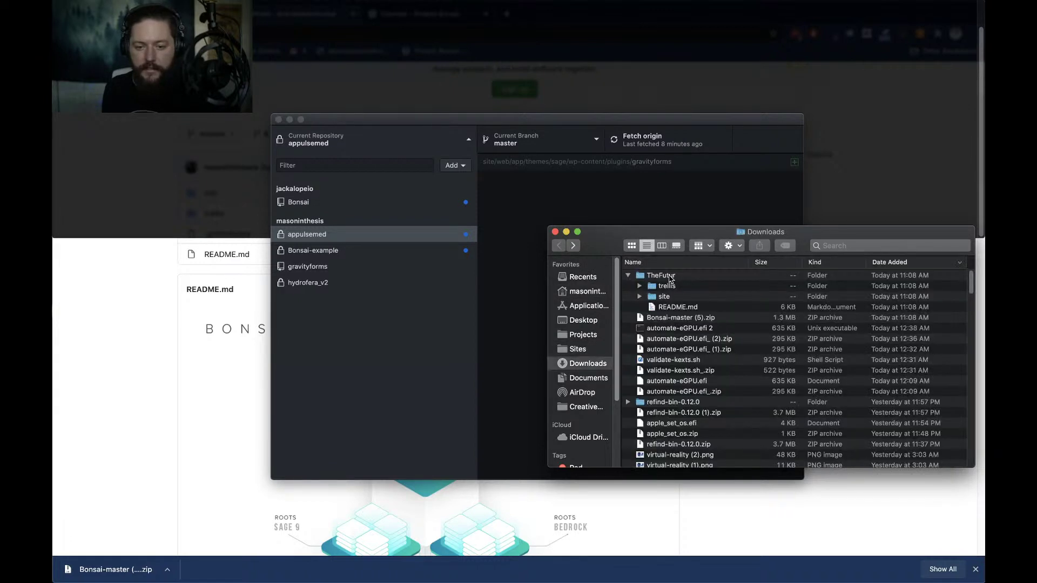
left_click(578, 350)
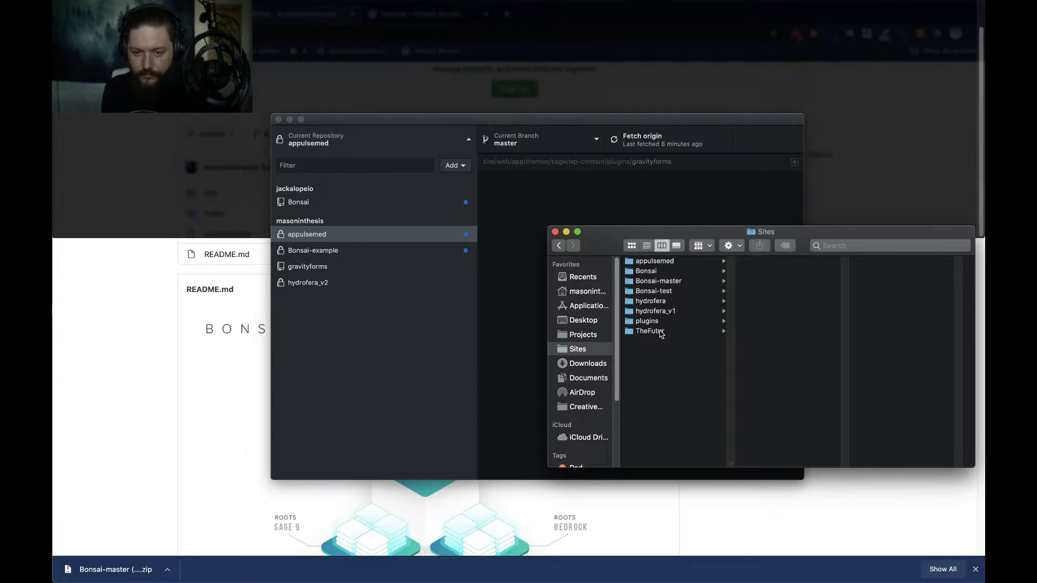
Rename the TheFutur folder in Sites to lowercase 'thefutur'
left_click(661, 331)
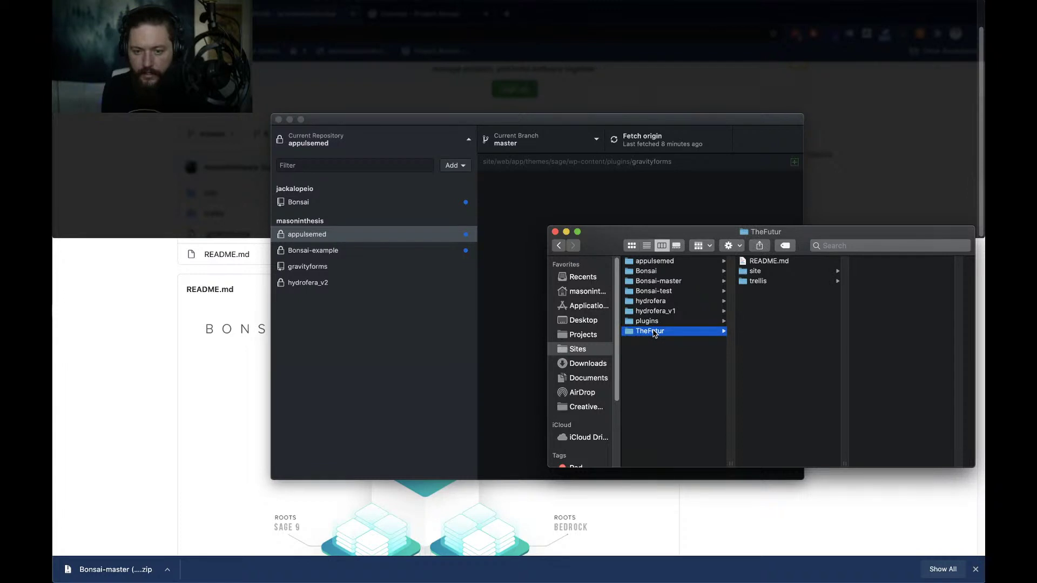
key("Return")
type("t")
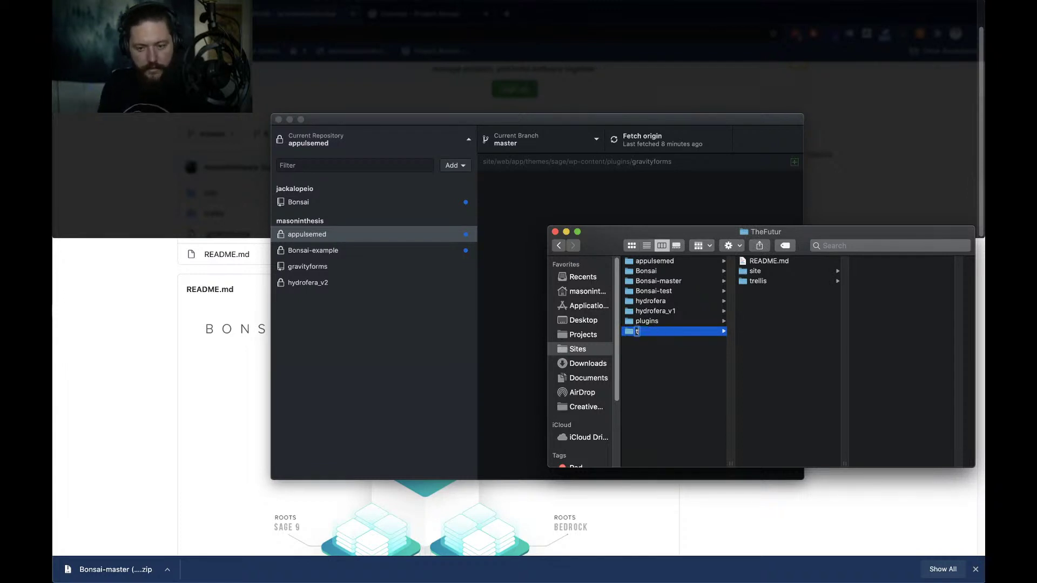
type("hefutur")
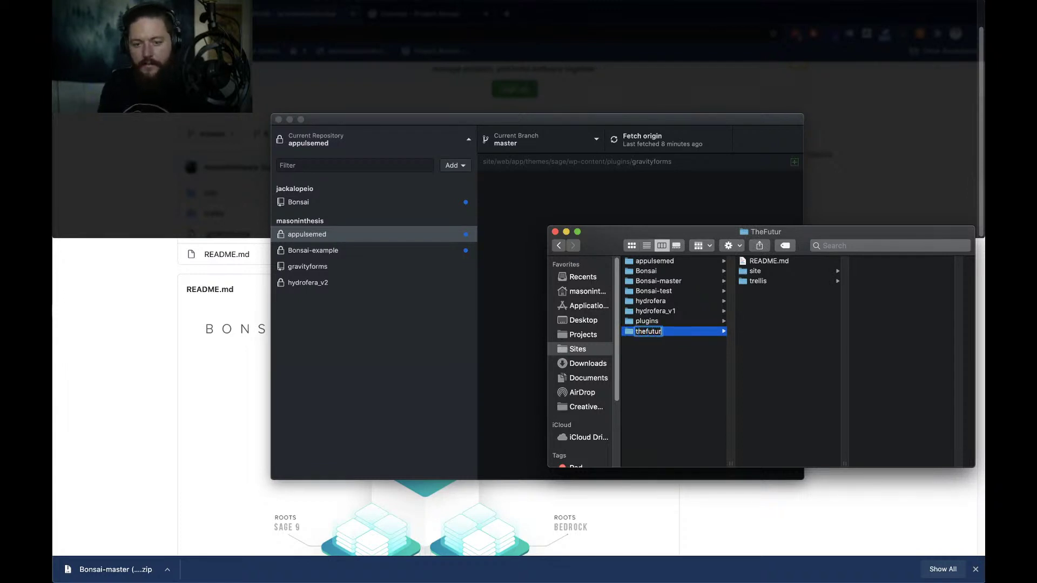
key("Return")
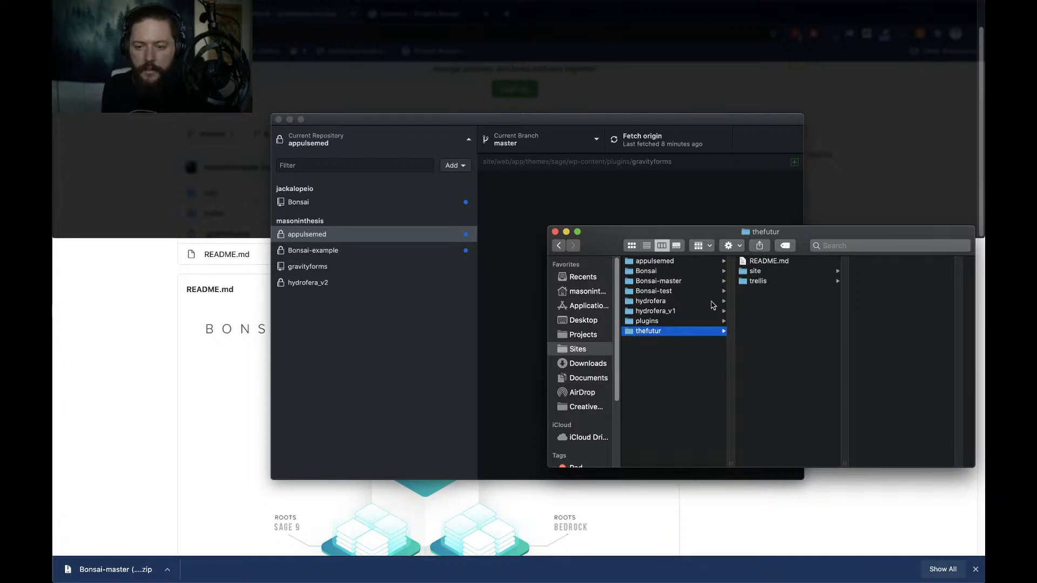
Browse the site and trellis folders with hidden files shown, then drag thefutur onto GitHub Desktop
left_click(780, 273)
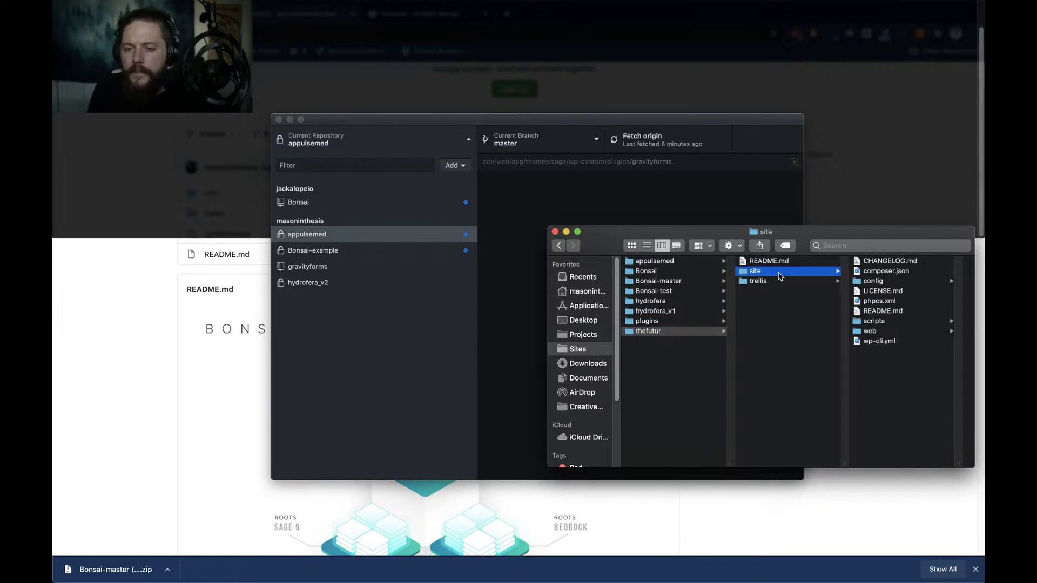
key("Down")
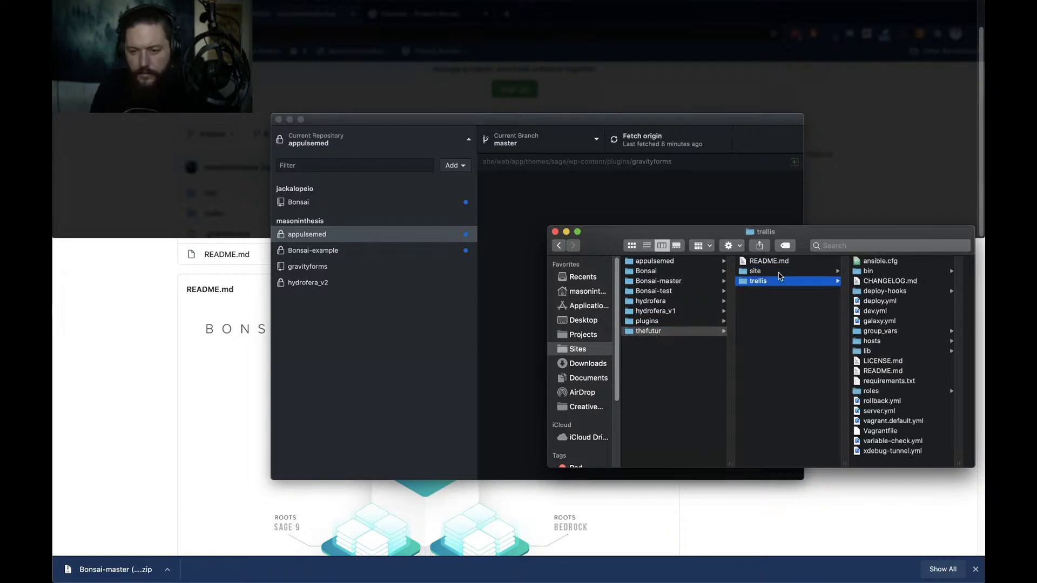
key("super+shift+period")
key("super+shift+period")
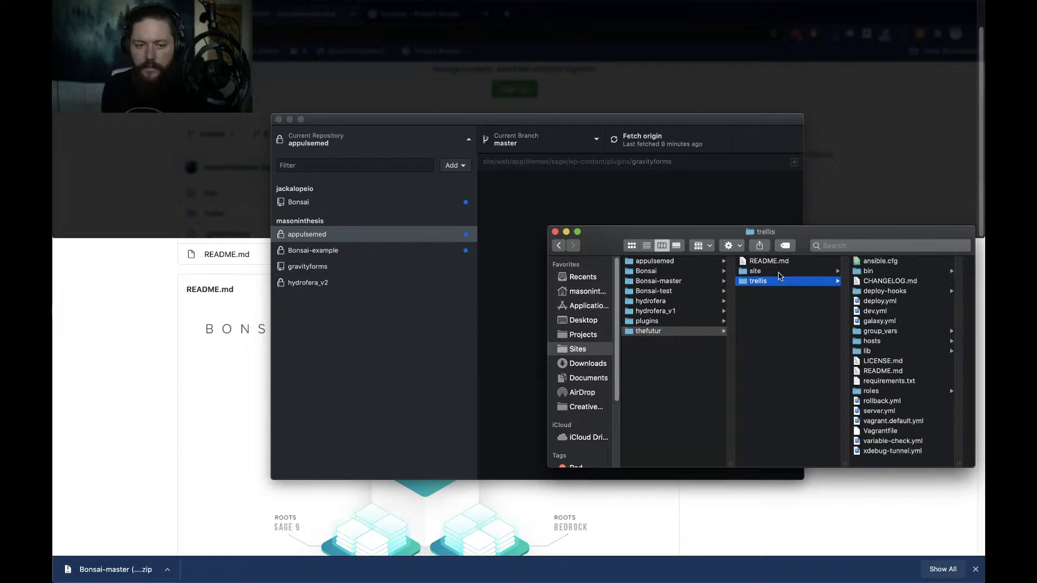
left_click_drag(643, 331, 391, 364)
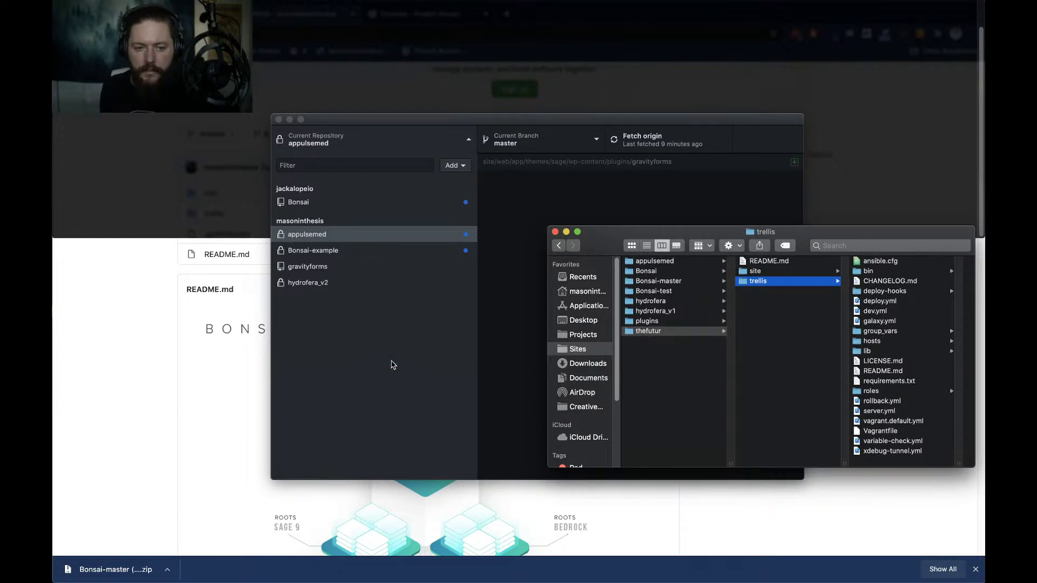
Start a new repository from thefutur, capitalising its name to TheFutur
left_click(520, 324)
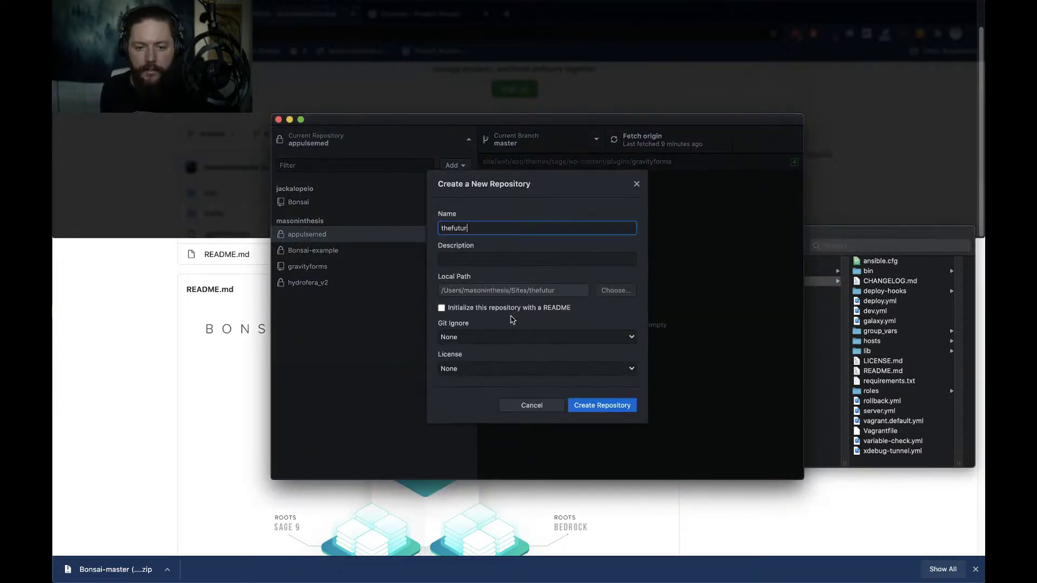
double_click(487, 229)
key("Left")
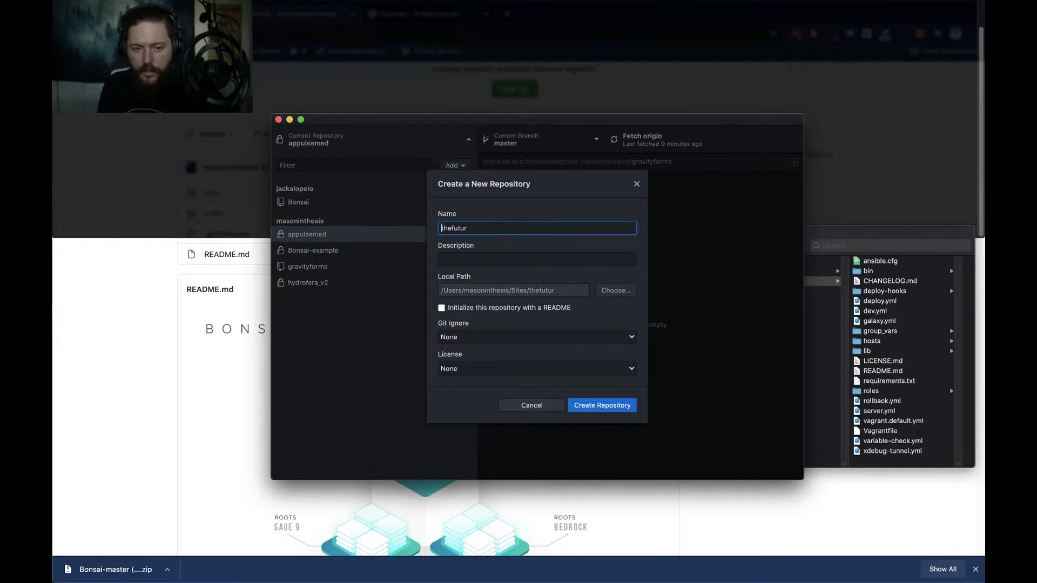
type("T")
double_click(462, 228)
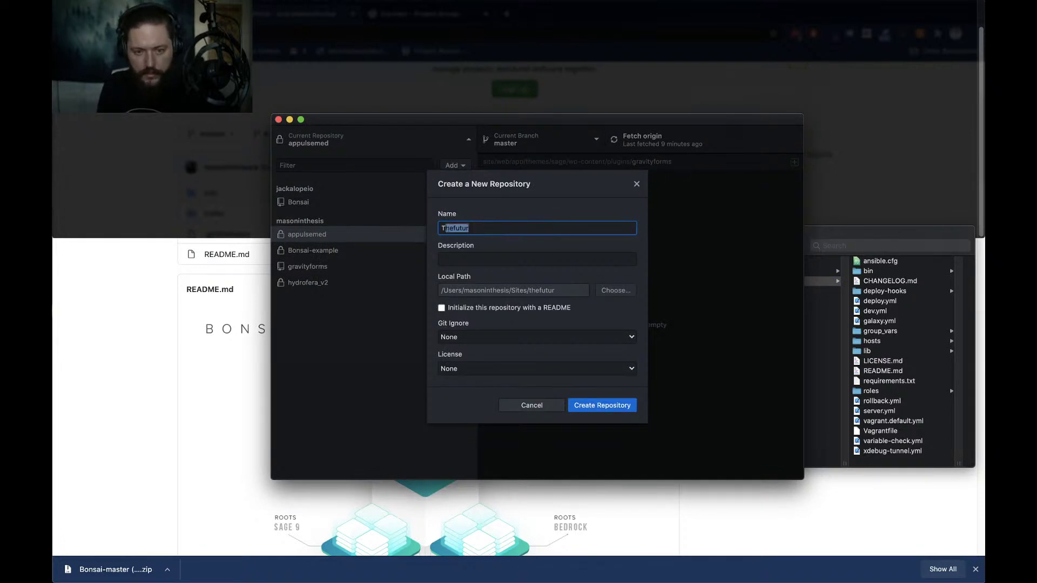
left_click(461, 228)
key("Delete")
type("F")
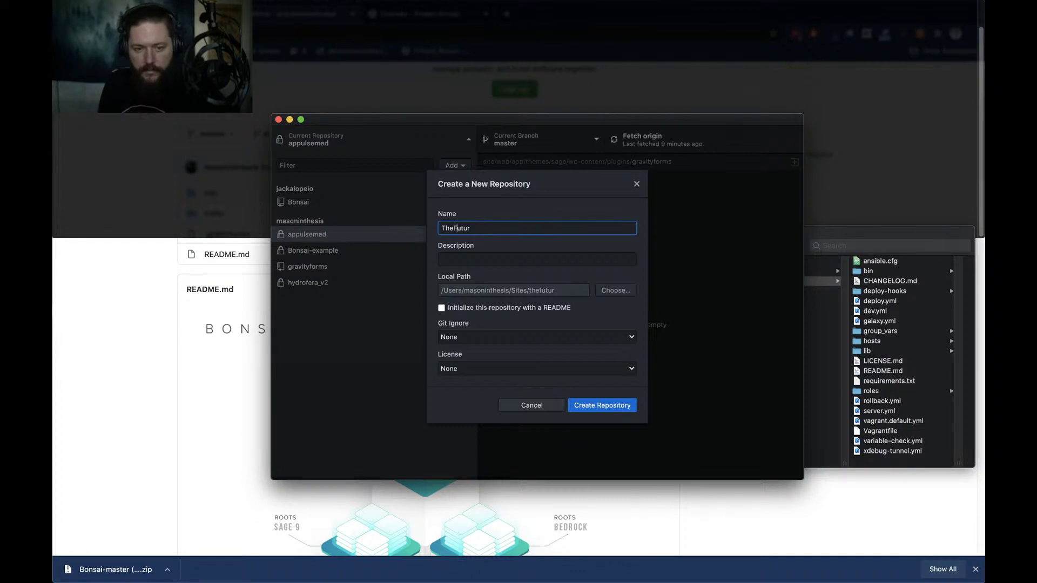
Describe it as 'The Futur on Bonsai LMS', keep Git Ignore at None, and create it
left_click(538, 259)
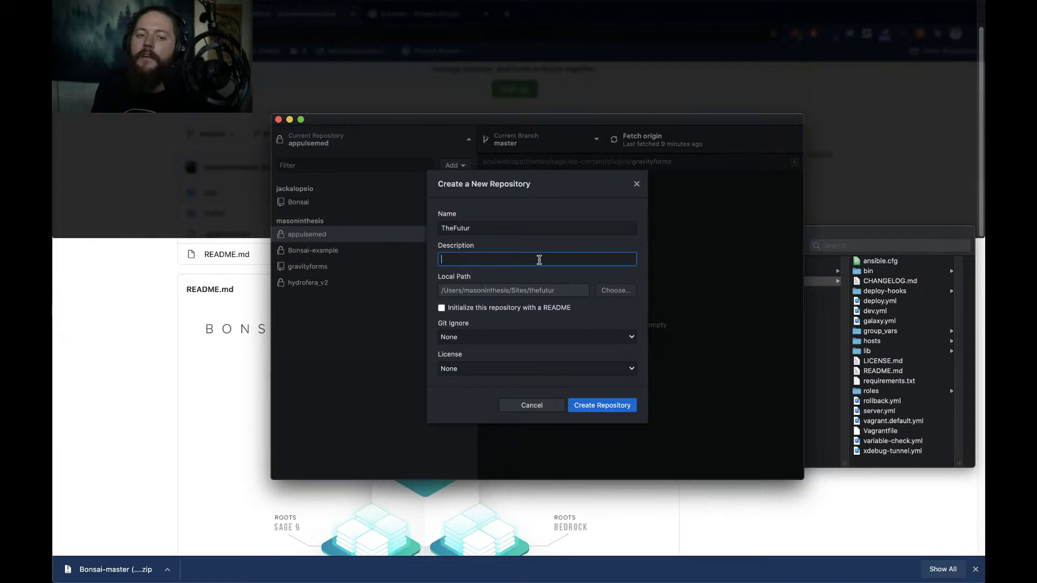
type("The Futur on Bonsai LMS")
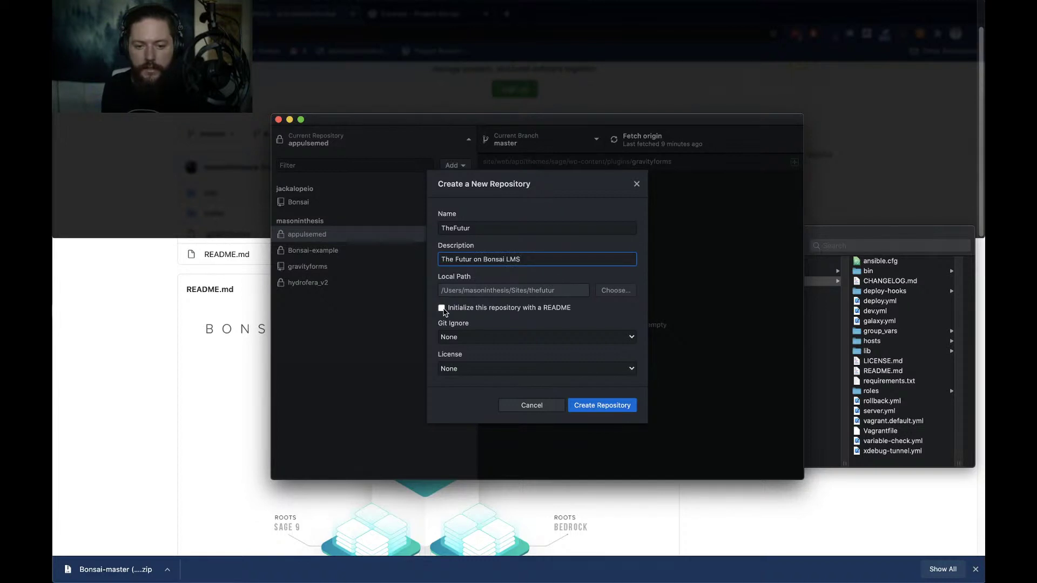
left_click(483, 338)
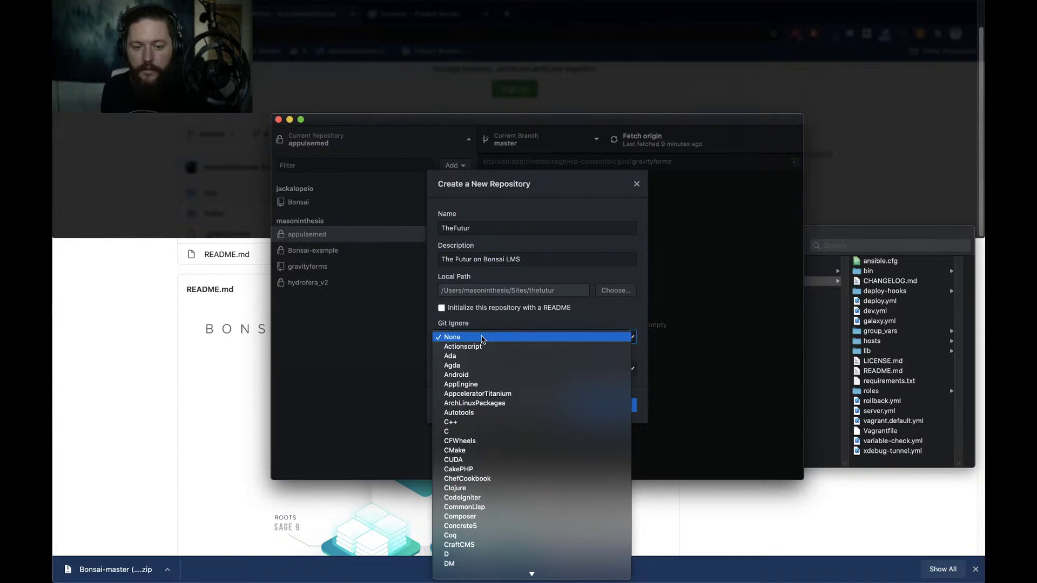
left_click(483, 335)
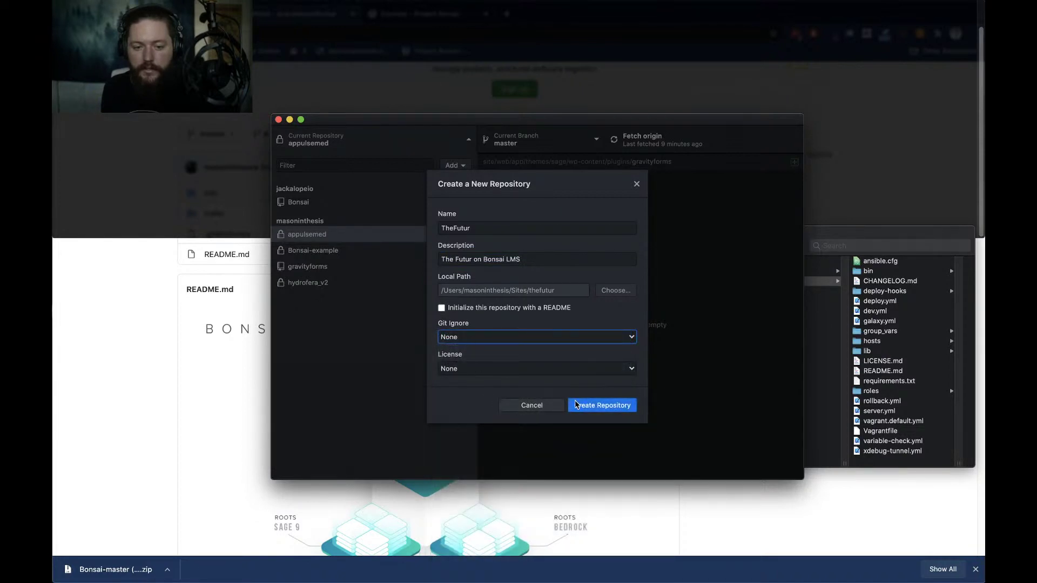
left_click(591, 407)
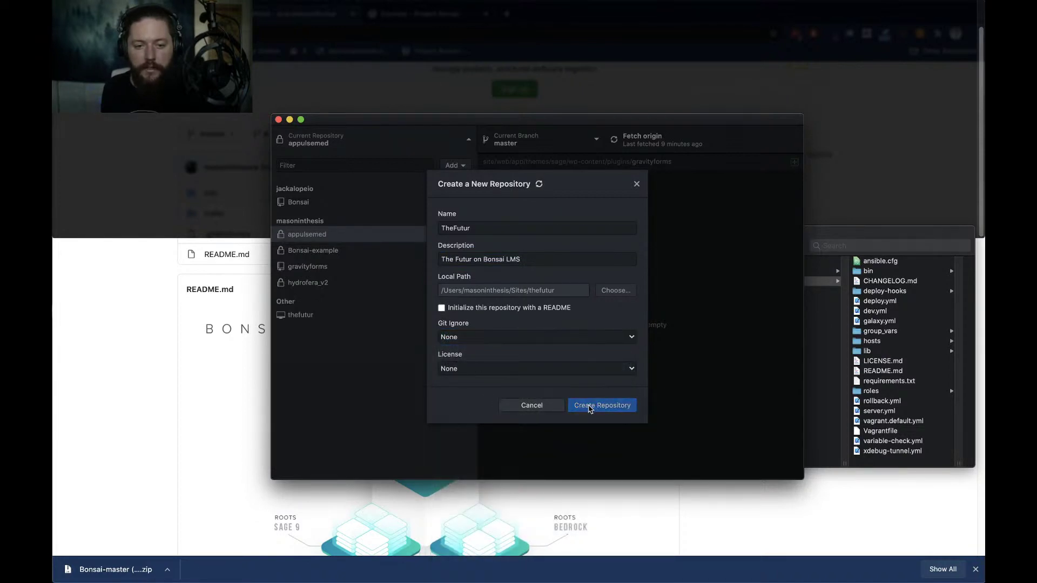
Publish the repository to GitHub as private TheFutur under the organization account
left_click(297, 315)
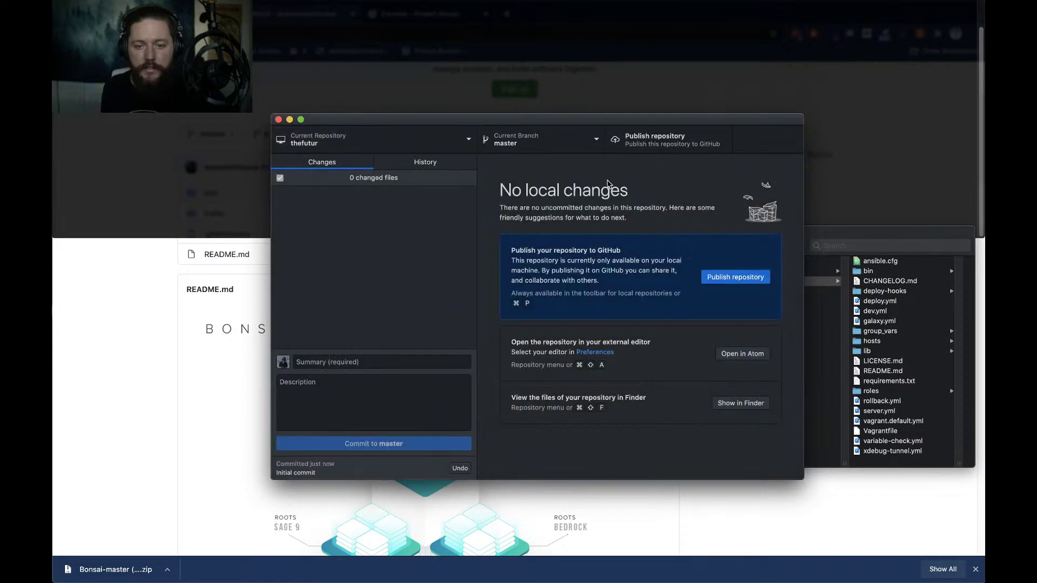
left_click(638, 150)
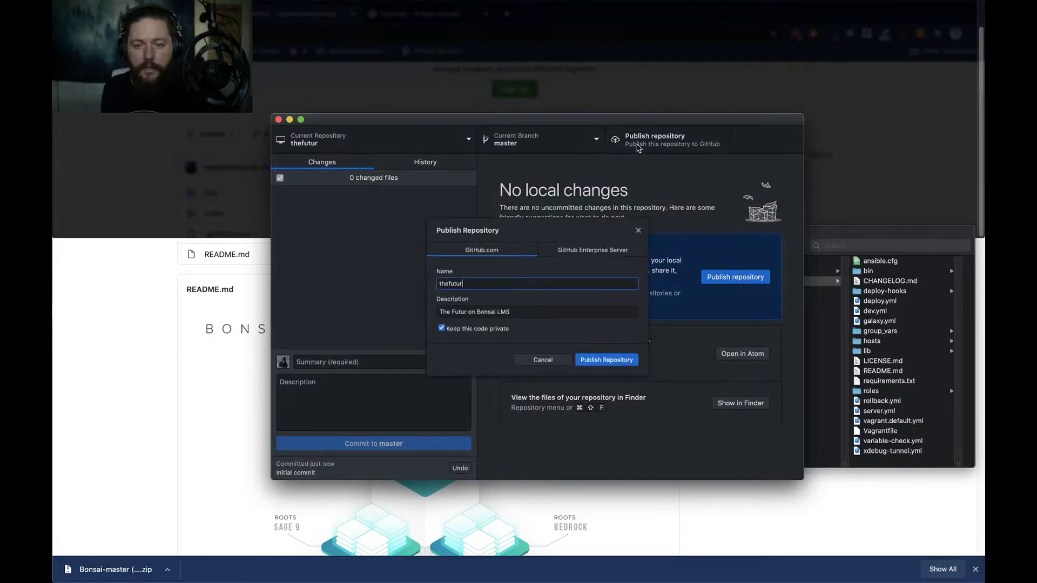
double_click(481, 285)
key("Left")
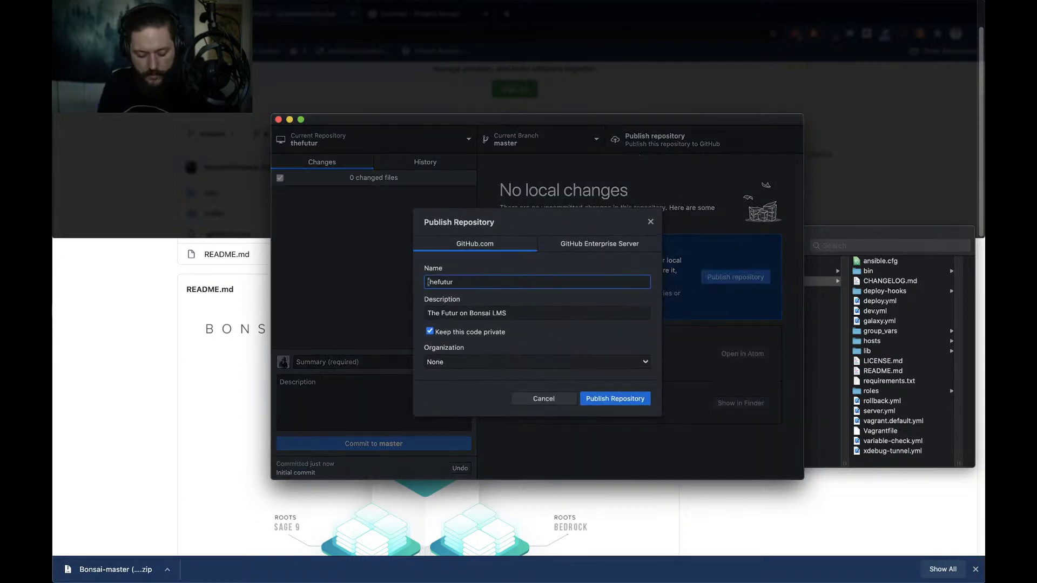
key("Delete")
type("TheF")
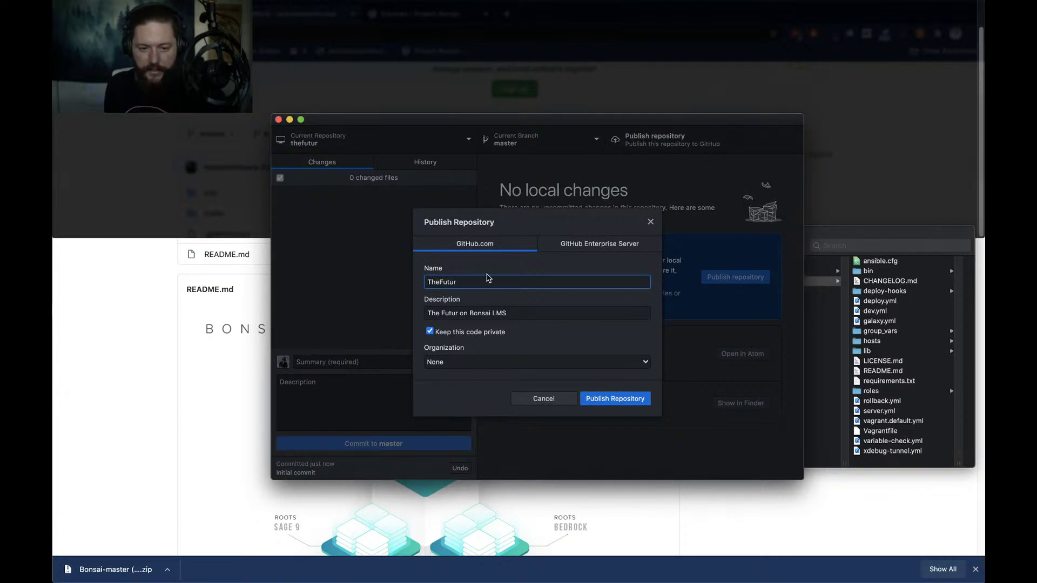
left_click(529, 312)
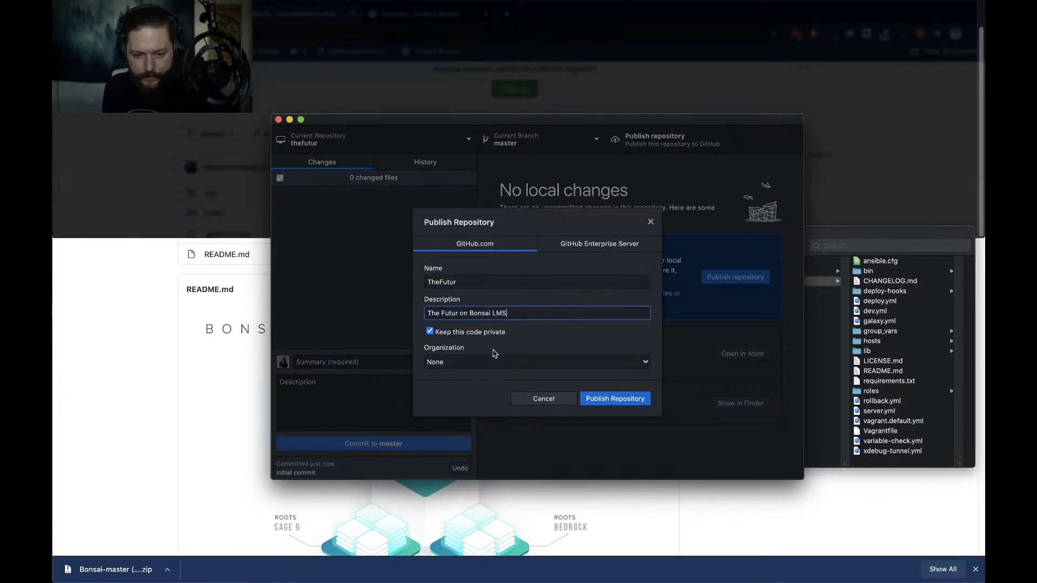
left_click(476, 367)
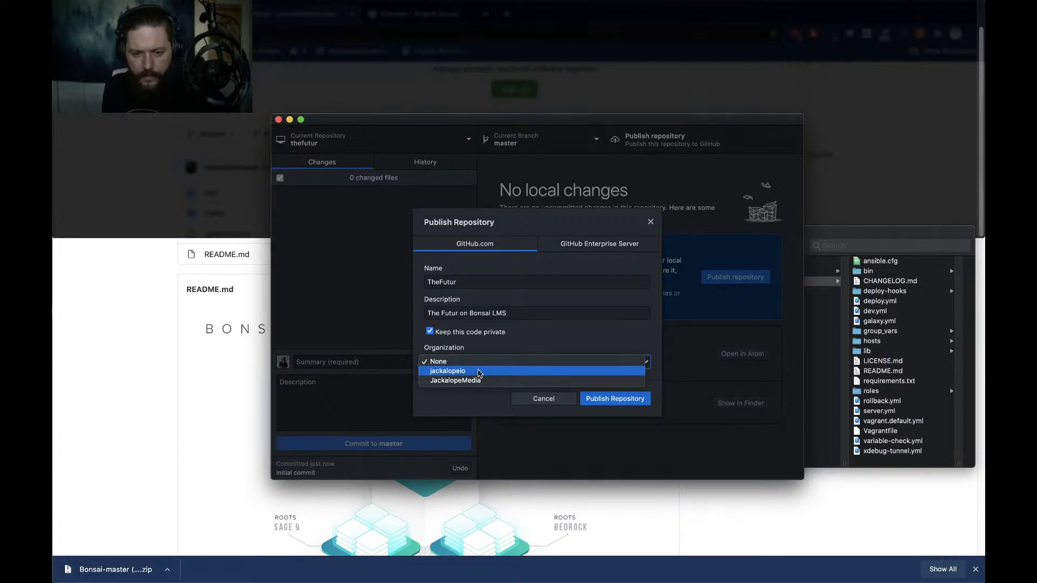
left_click(479, 372)
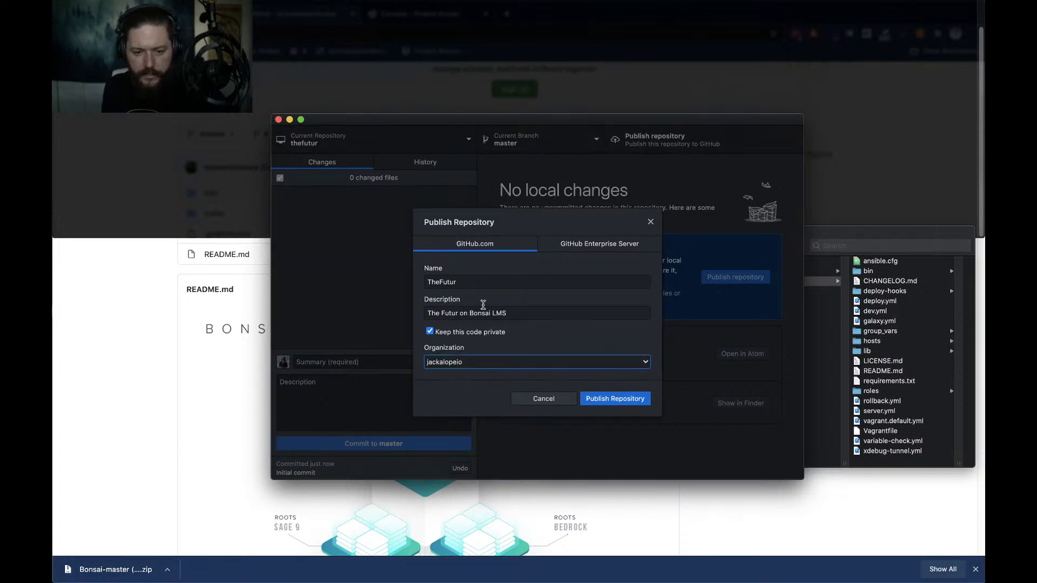
left_click(614, 402)
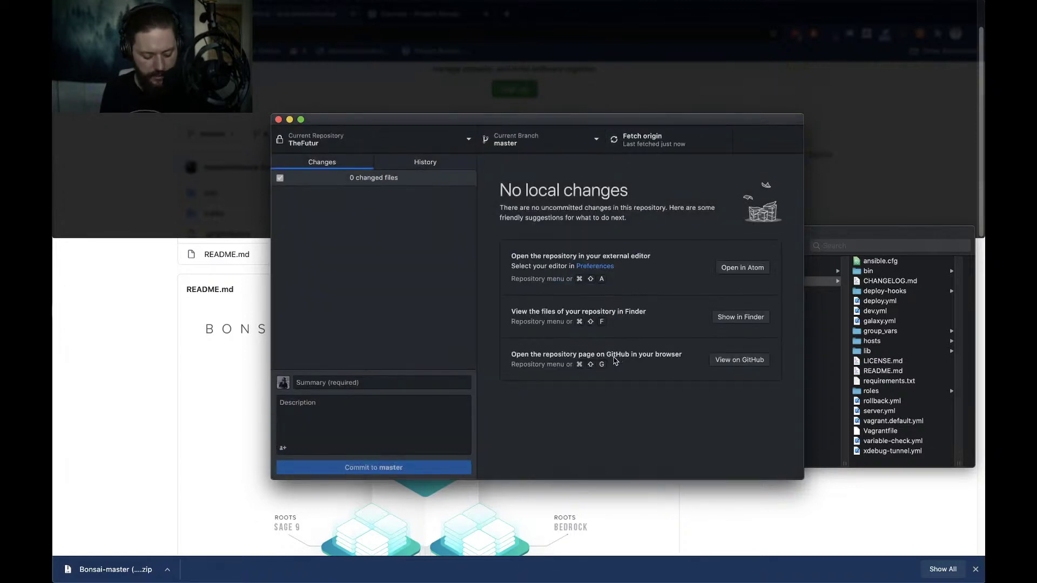
Open the published repository's GitHub page in the browser with Cmd+Shift+G
key("super+g")
left_click(620, 409)
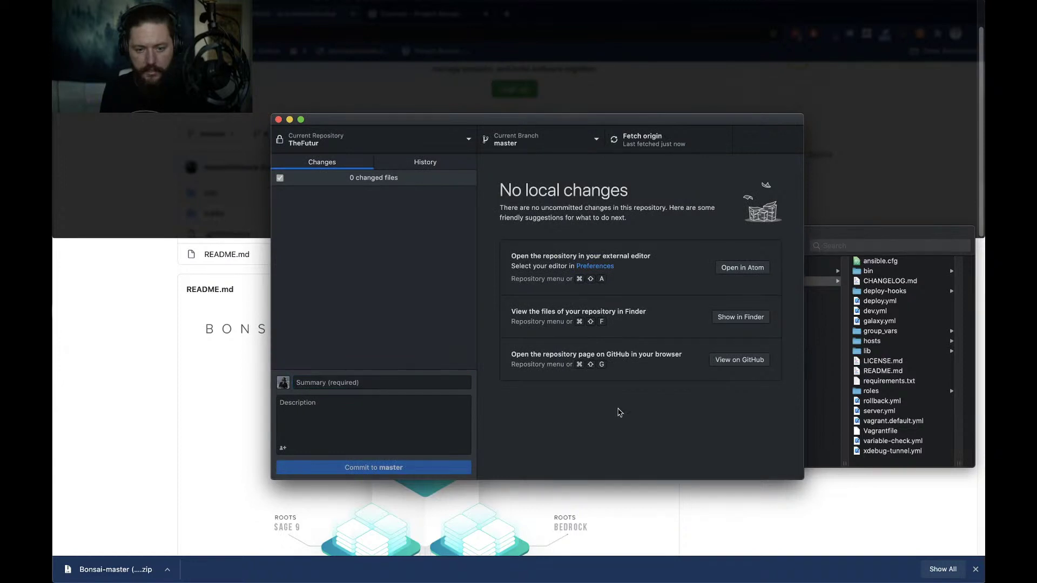
key("super+shift+g")
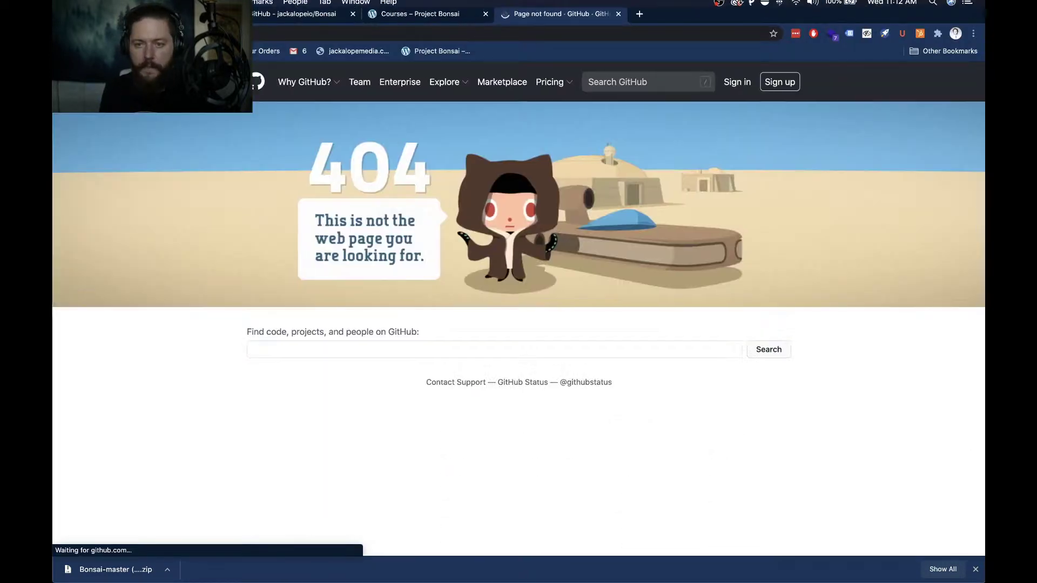
Check the Wi-Fi connection, then sign in to GitHub from the 404 page
left_click(797, 7)
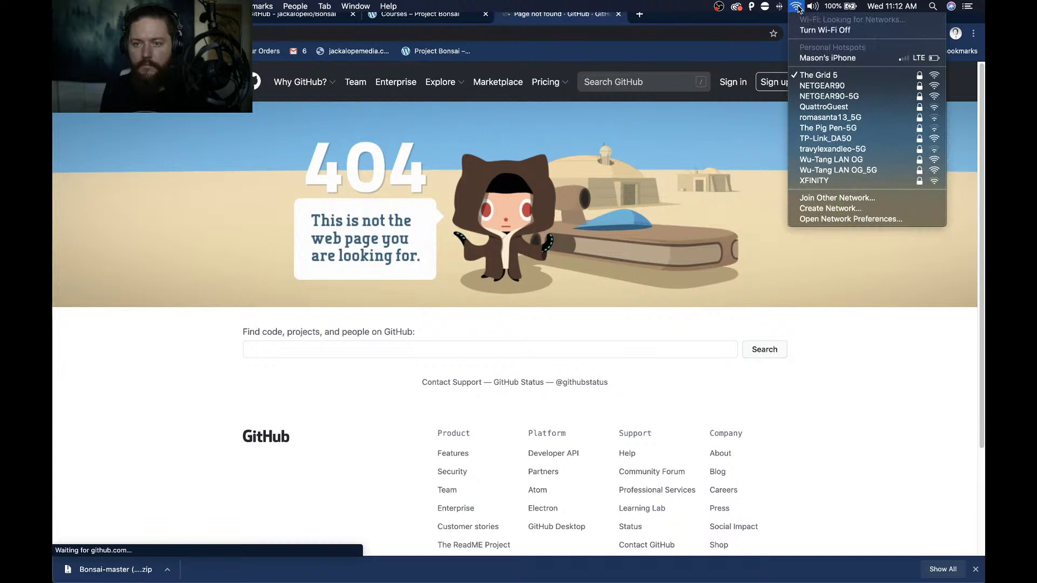
left_click(284, 33)
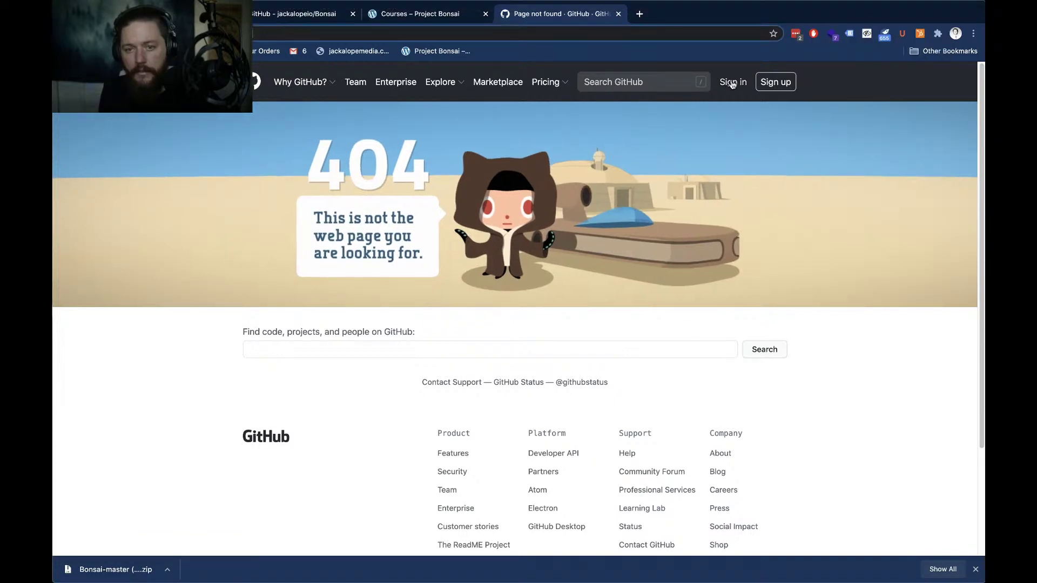
left_click(732, 84)
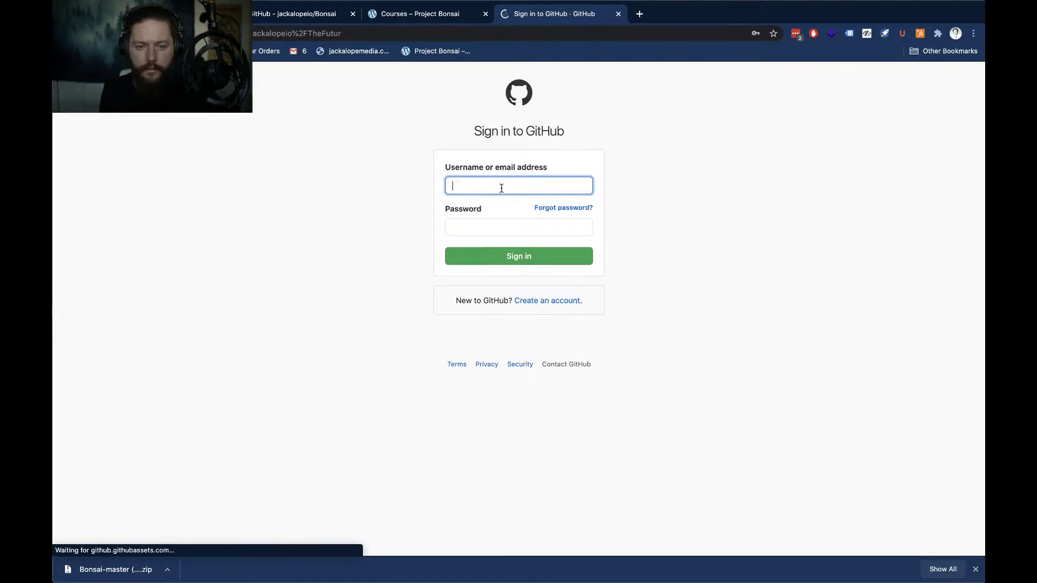
left_click(500, 255)
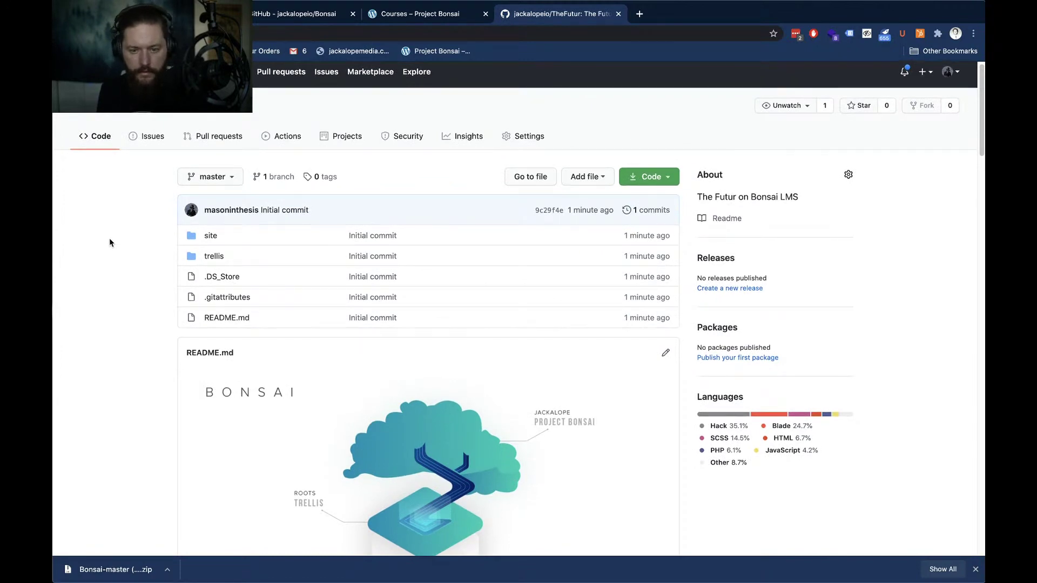
Review TheFutur's README and initial commit, turn on Do Not Disturb, then close the tab
scroll(108, 248, "down", 2)
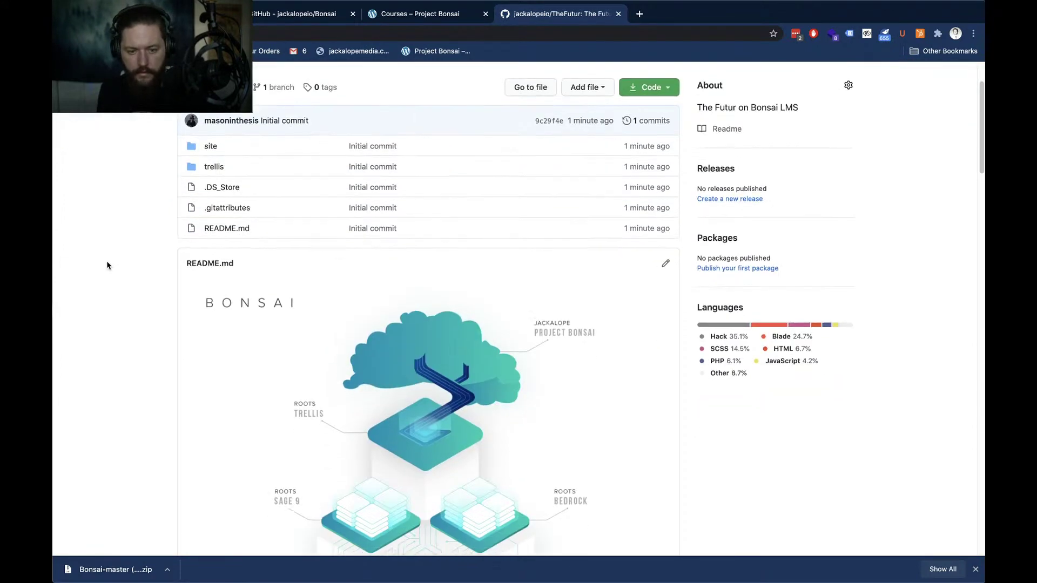
scroll(107, 264, "down", 2)
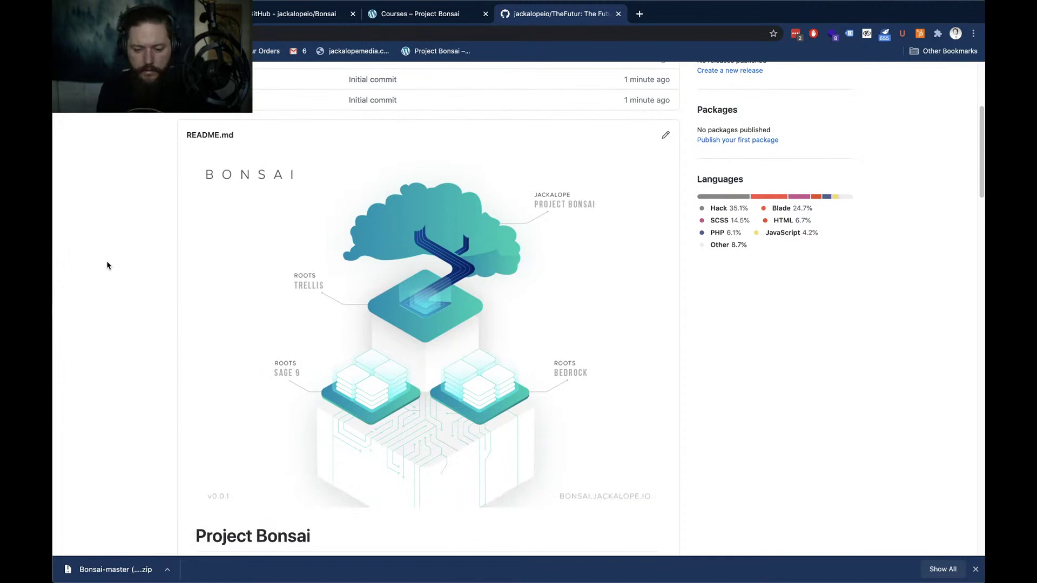
scroll(107, 265, "right", 3)
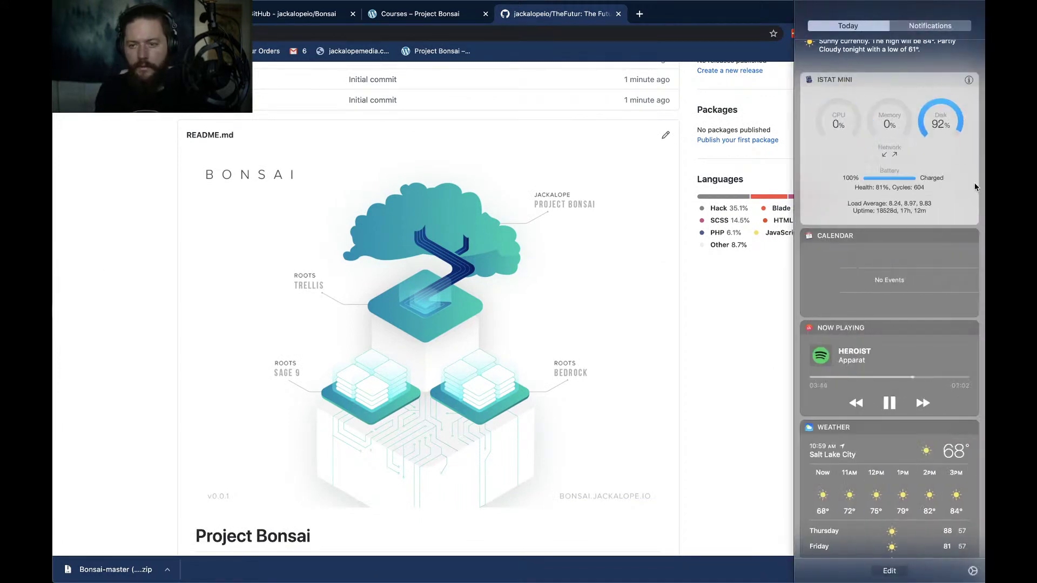
scroll(965, 82, "up", 5)
left_click(963, 82)
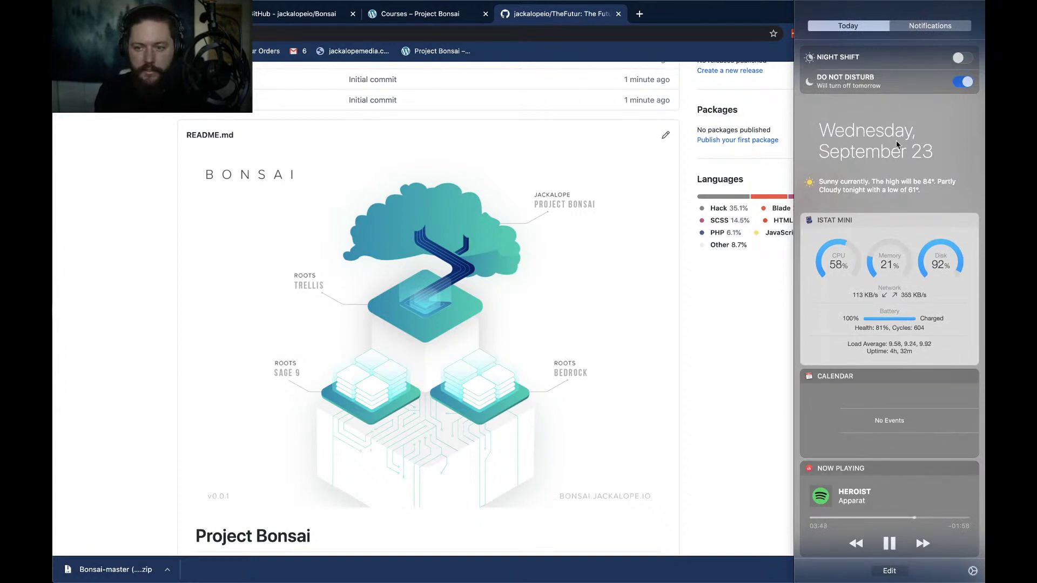
scroll(897, 145, "right", 3)
scroll(162, 259, "up", 2)
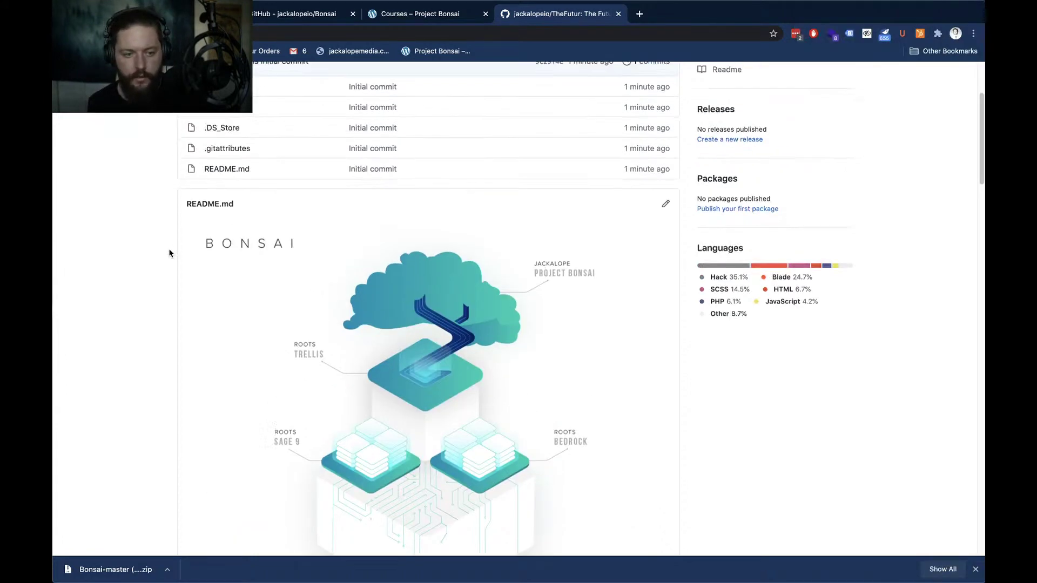
scroll(169, 253, "up", 2)
scroll(109, 258, "up", 3)
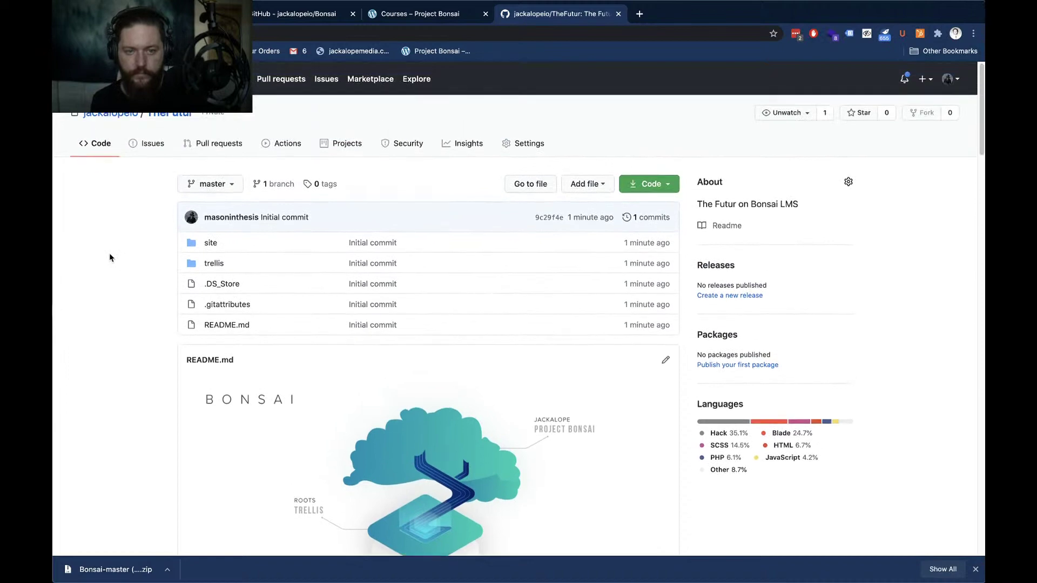
scroll(273, 249, "down", 10)
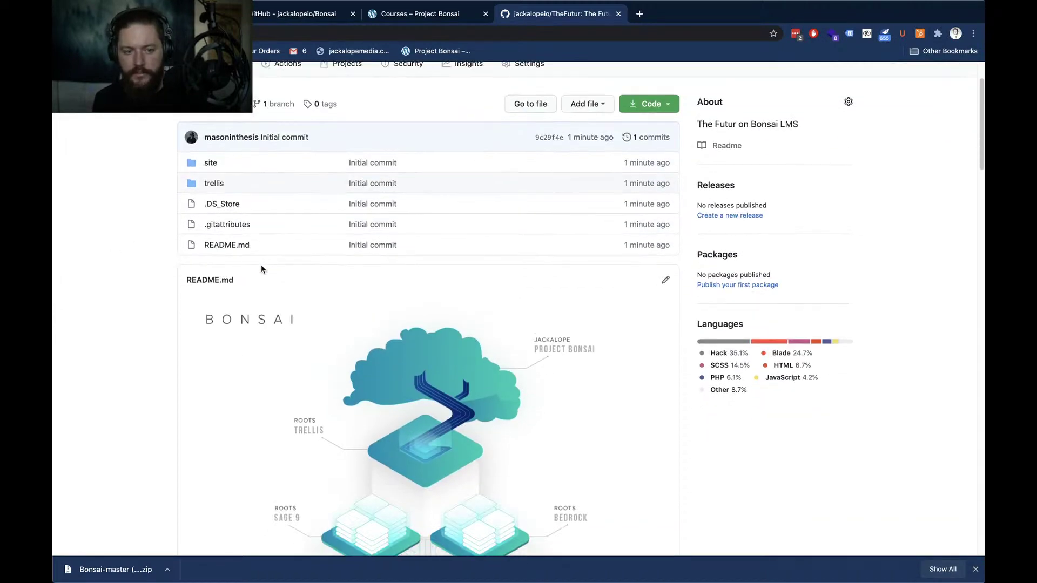
scroll(192, 265, "down", 10)
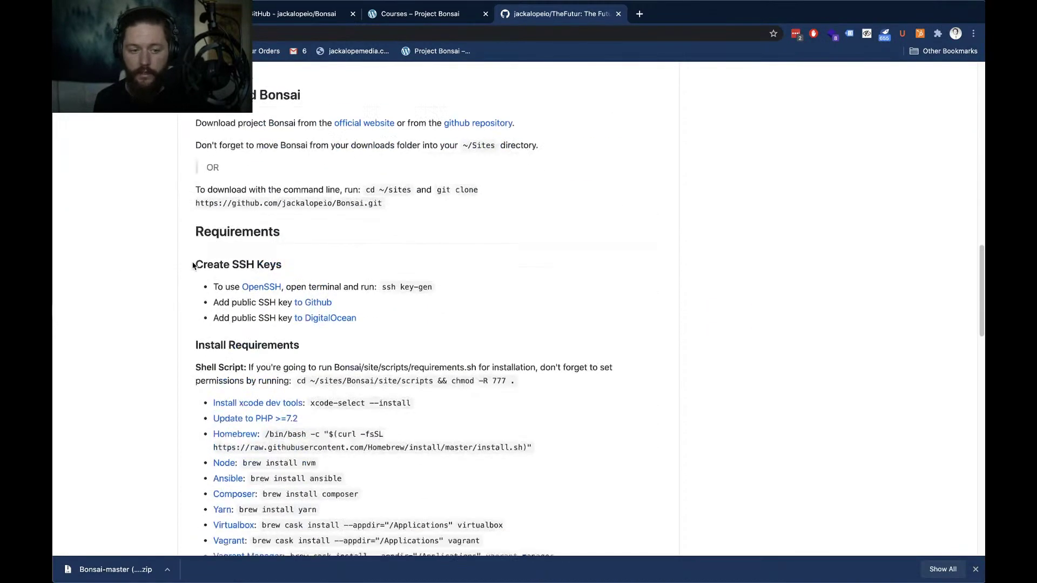
scroll(192, 265, "up", 1)
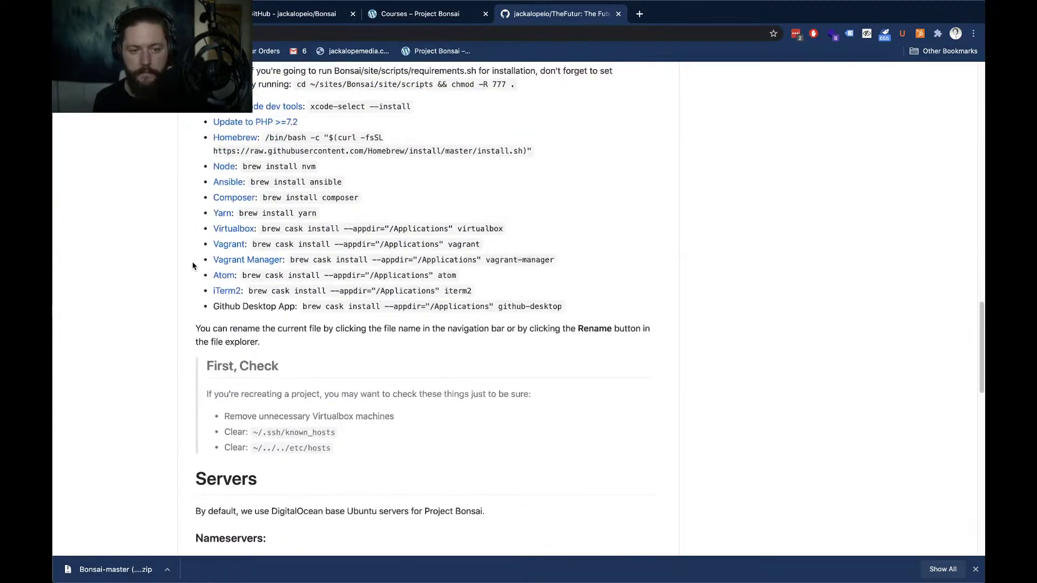
scroll(193, 265, "down", 10)
scroll(195, 262, "up", 20)
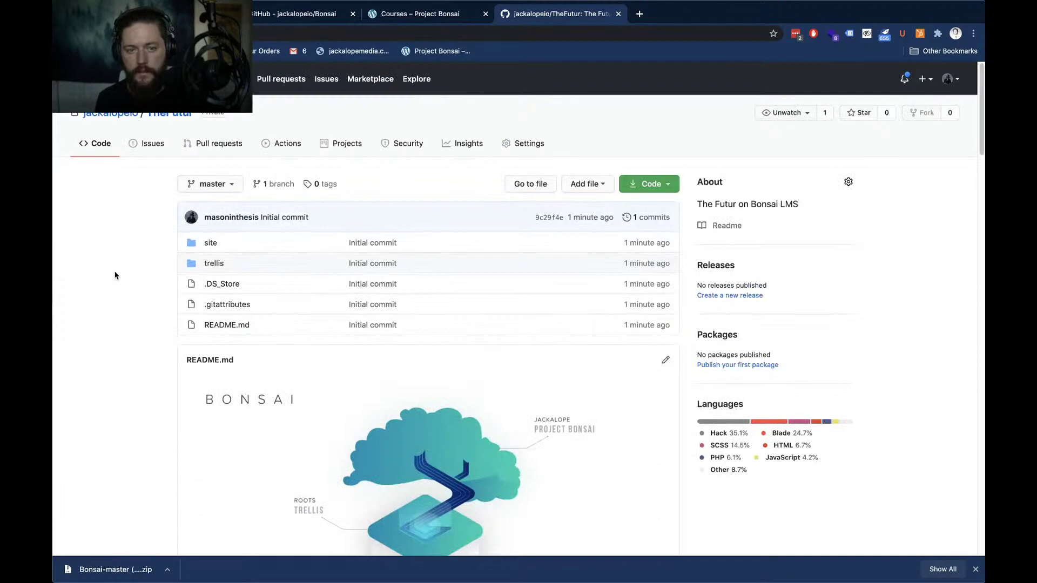
key("super+w")
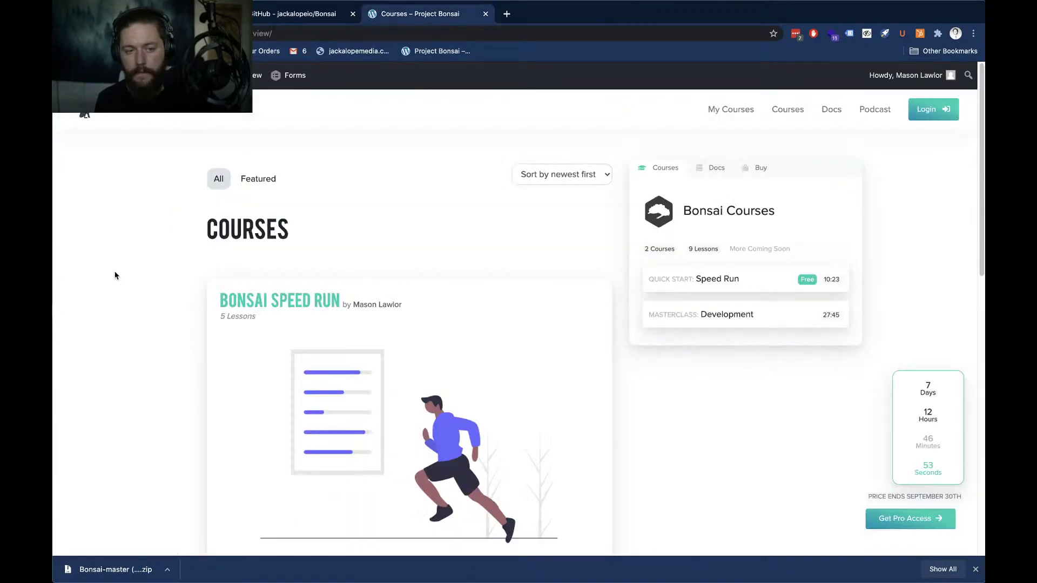
Open the thefutur repository in Atom and drag its window onto the main screen
key("super+Tab")
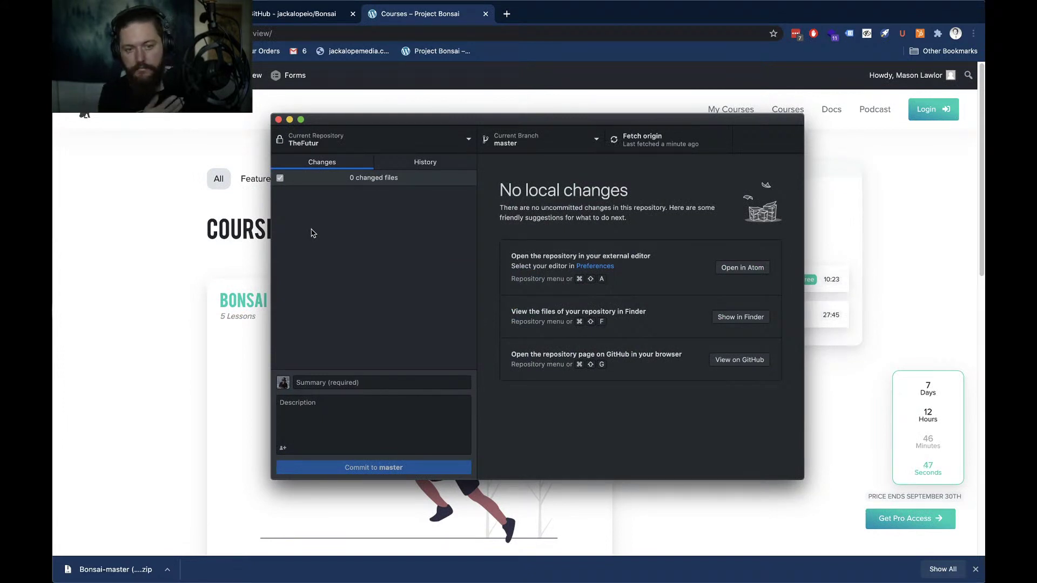
key("super+shift+a")
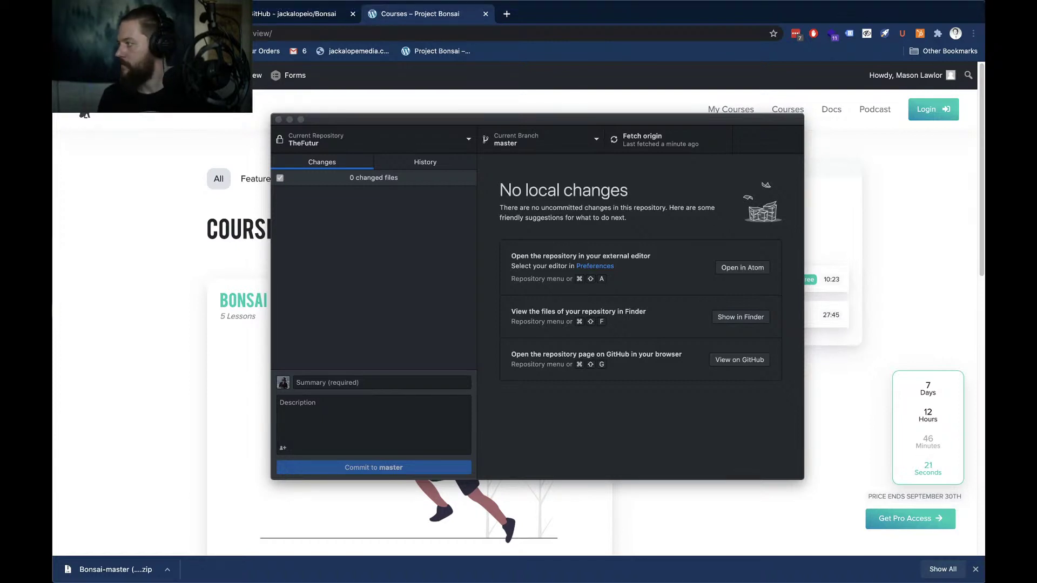
left_click_drag(588, 104, 366, 14)
Stretch the Atom window to fill the screen, dismissing the browser's downloads bar along the way
left_click(233, 5)
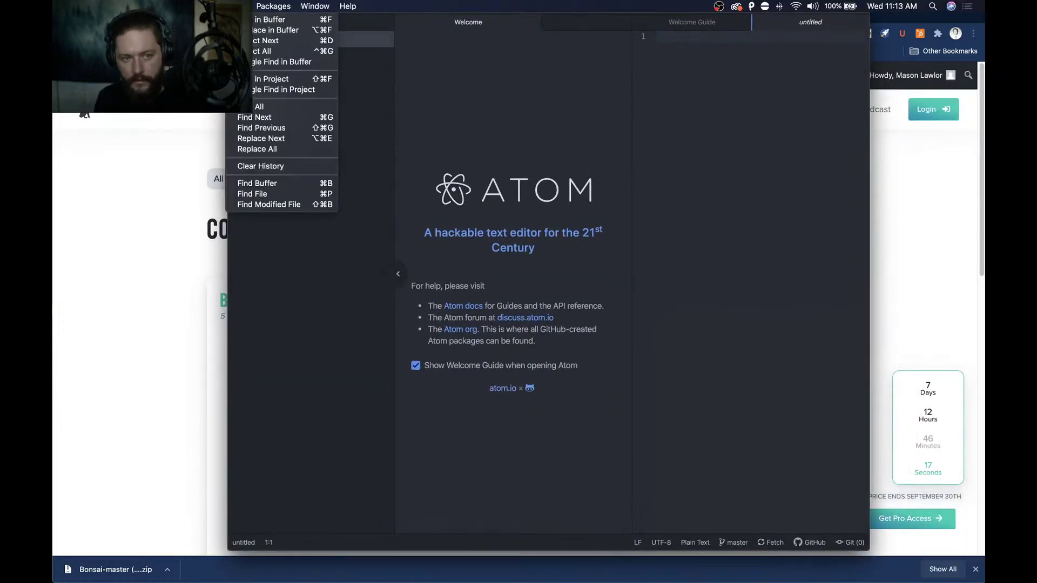
left_click(319, 301)
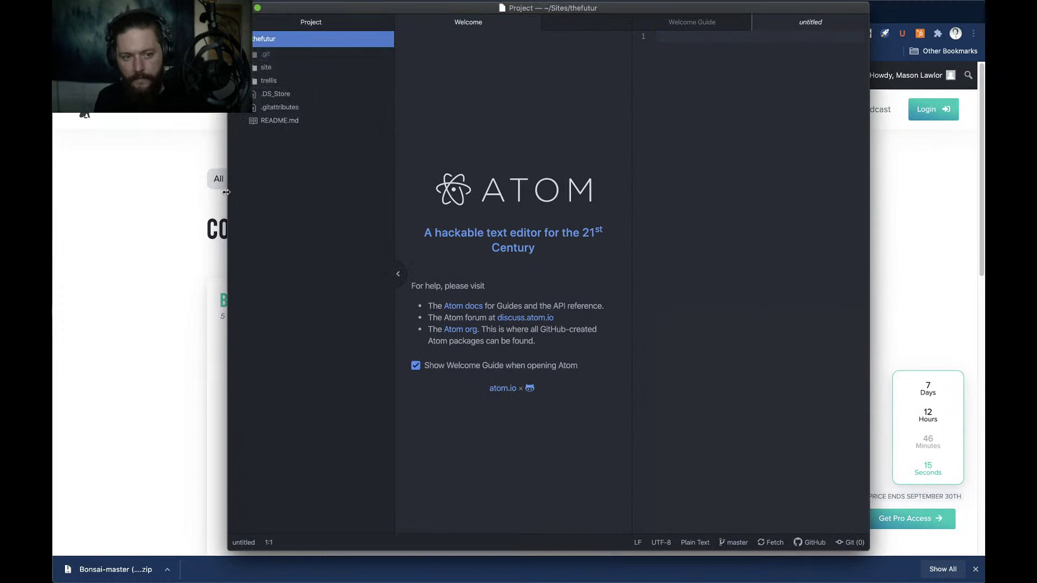
double_click(226, 192)
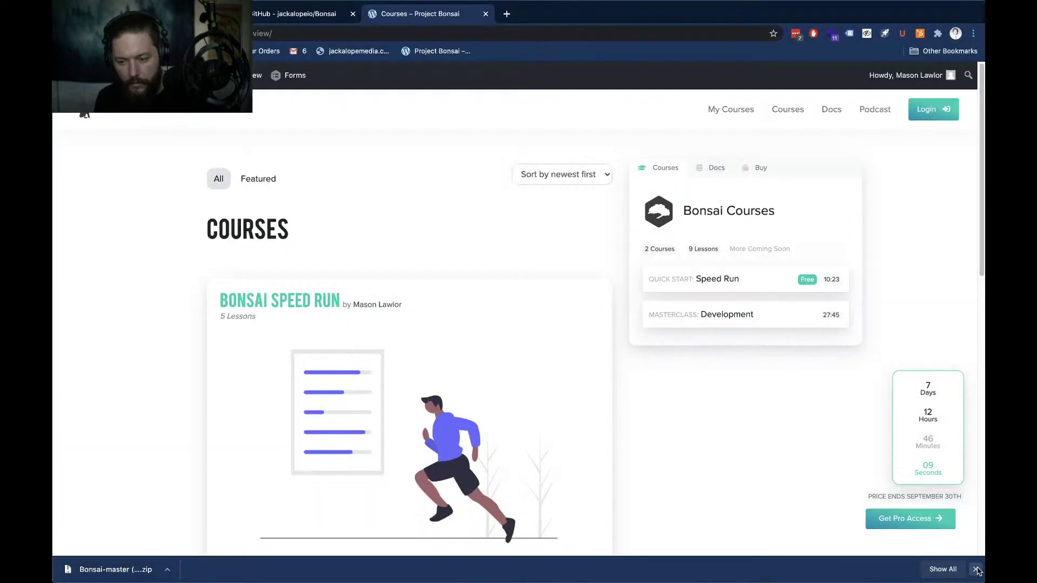
left_click(976, 571)
key("super+Tab")
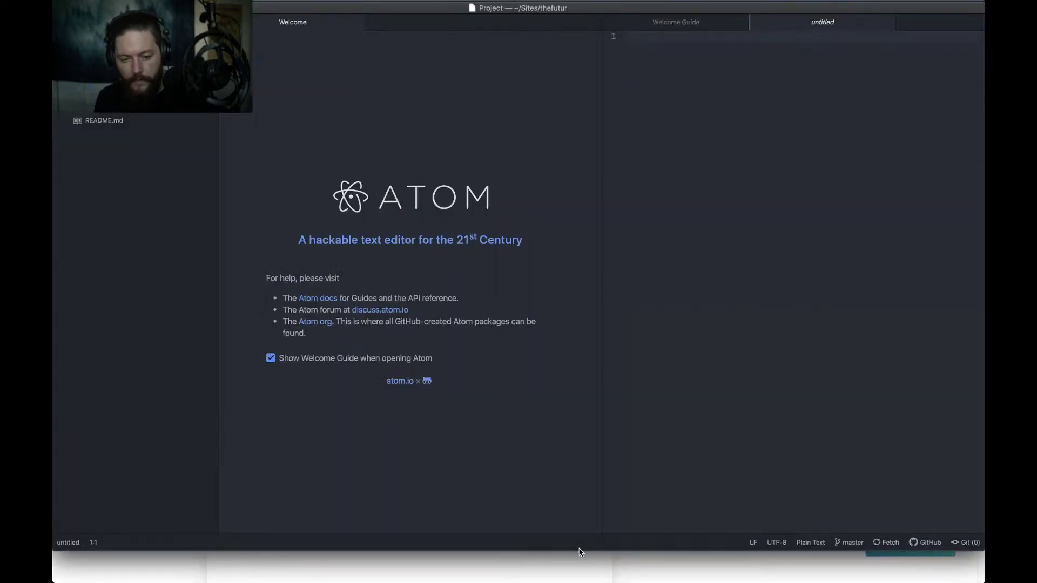
left_click_drag(580, 552, 605, 582)
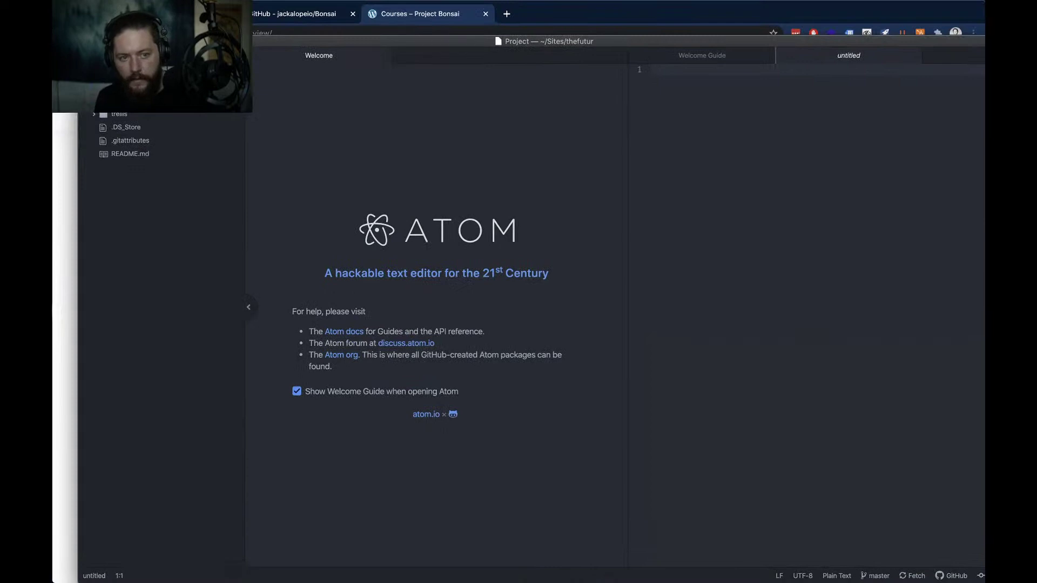
left_click_drag(237, 39, 212, 6)
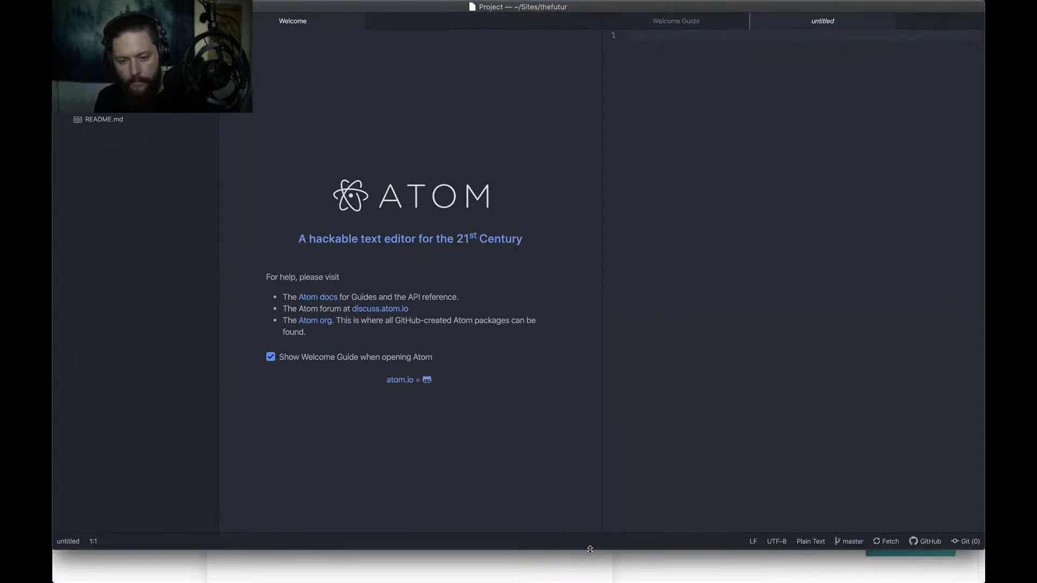
left_click_drag(590, 550, 589, 582)
Close the untitled and Welcome Guide tabs, leaving an empty editor
left_click(767, 394)
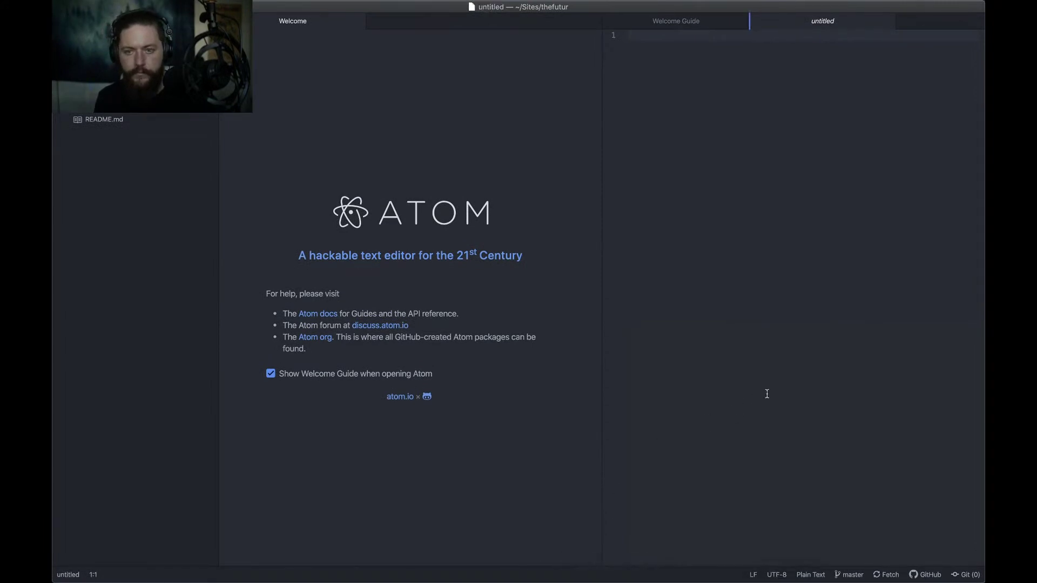
key("super+w")
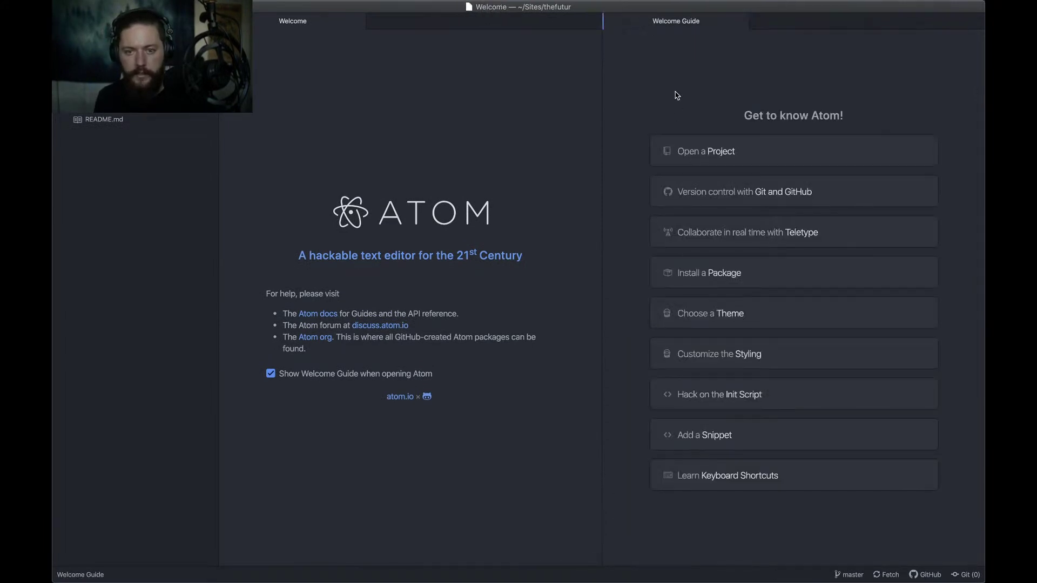
key("super+w")
key("super+w")
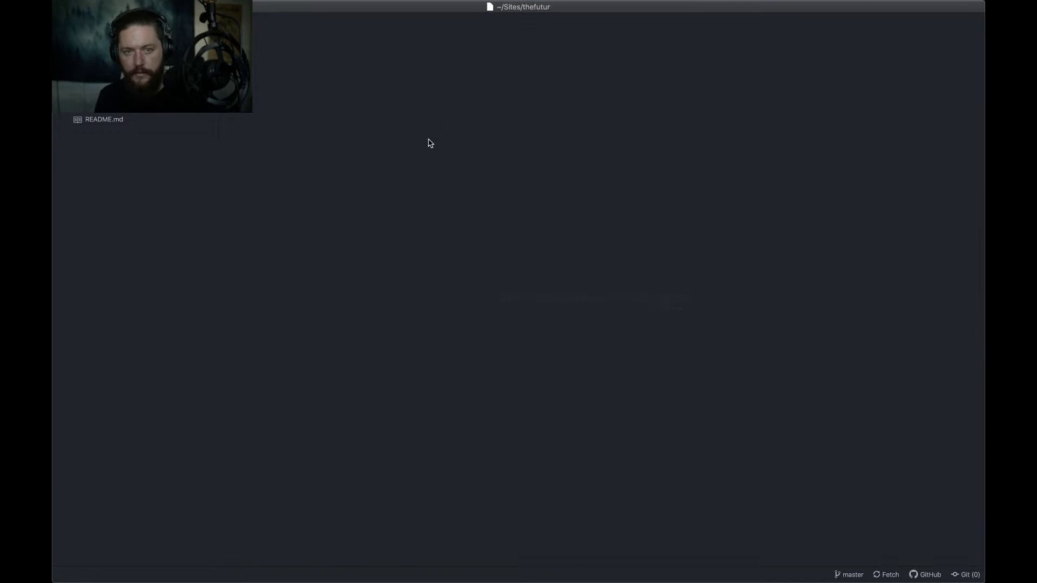
In Mission Control, move Trello to Desktop 3, GitHub Desktop to Desktop 4, and Finder and Spotify off-screen
key("ctrl+Up")
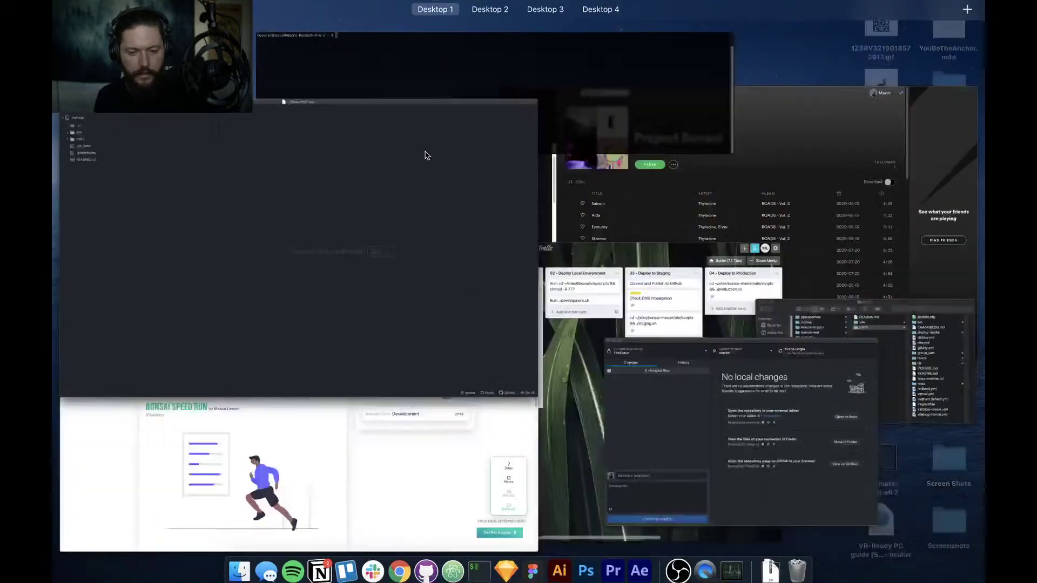
mouse_move(480, 109)
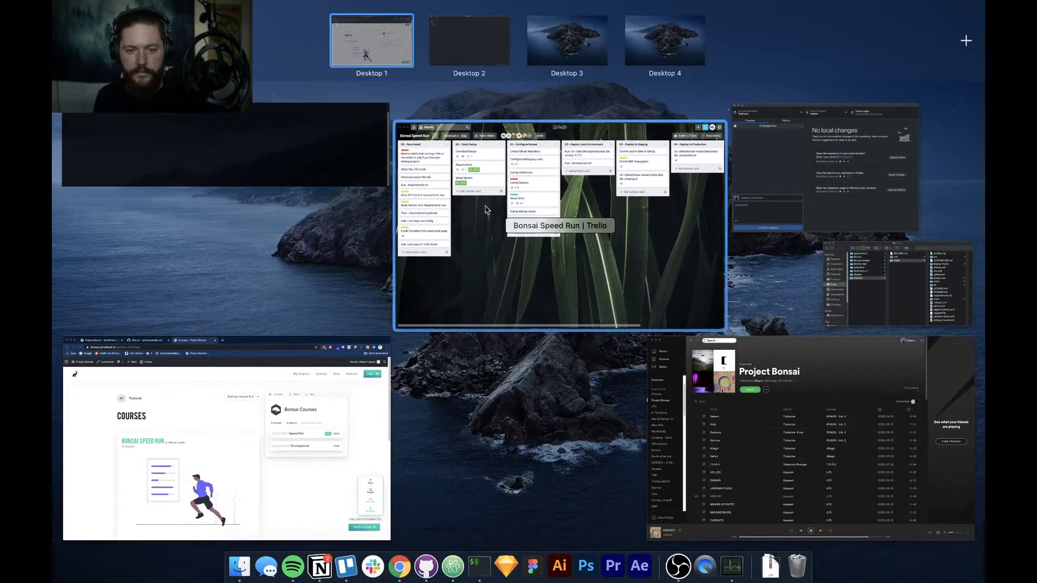
left_click_drag(530, 295, 567, 41)
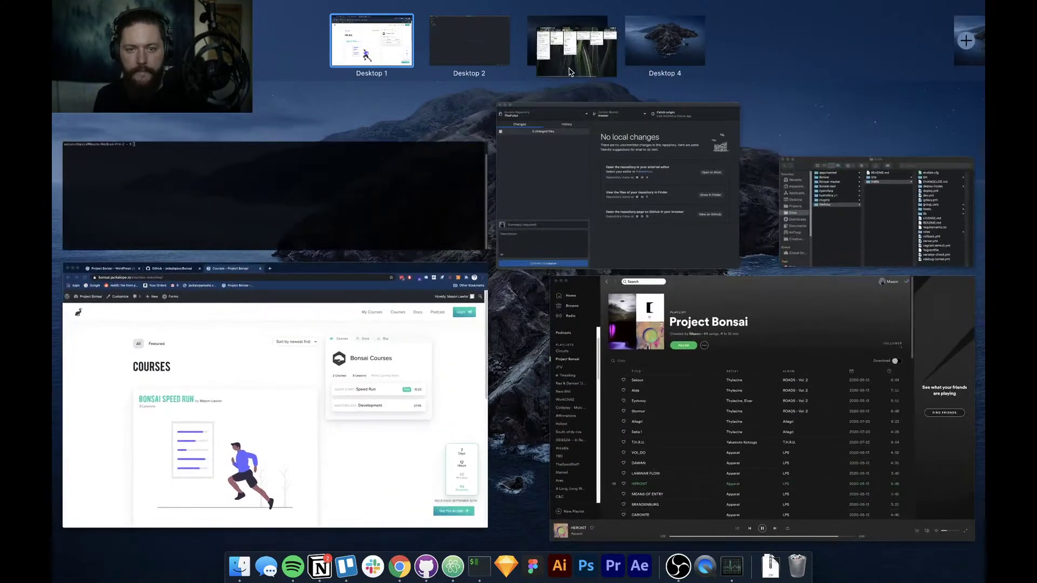
left_click_drag(572, 177, 665, 43)
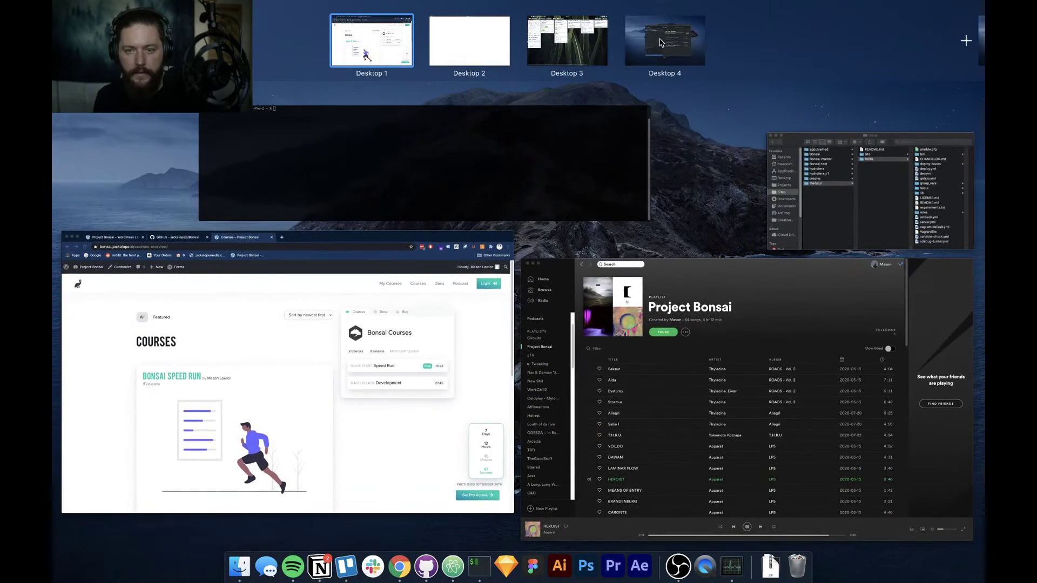
left_click_drag(840, 237, 667, 46)
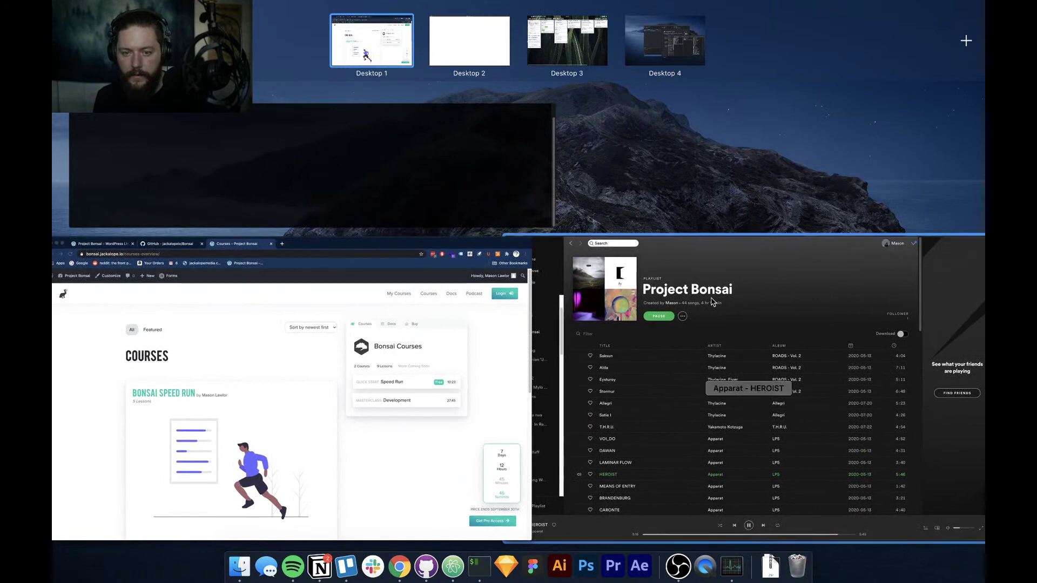
left_click_drag(785, 285, 53, 146)
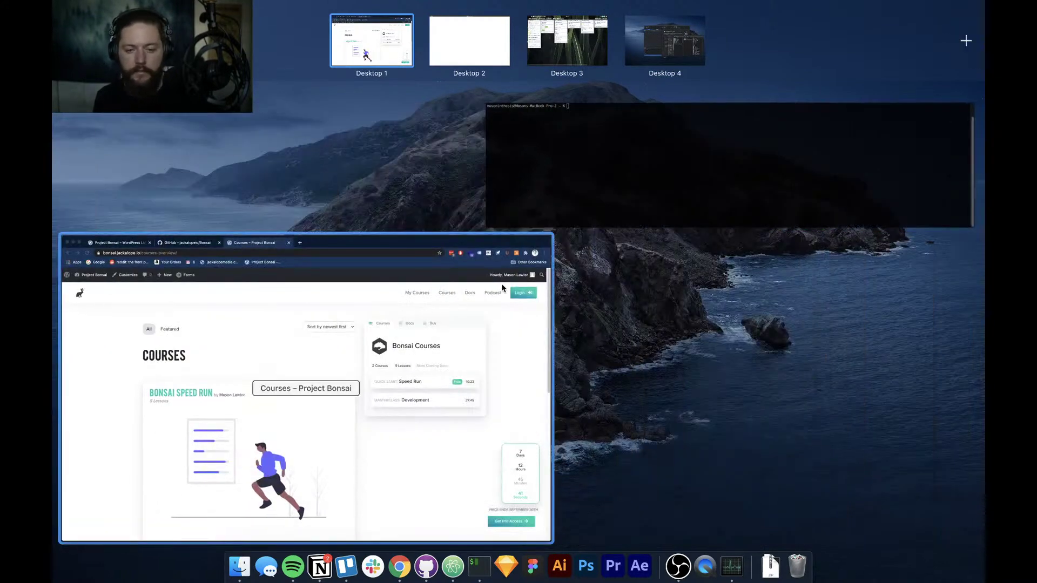
left_click(544, 195)
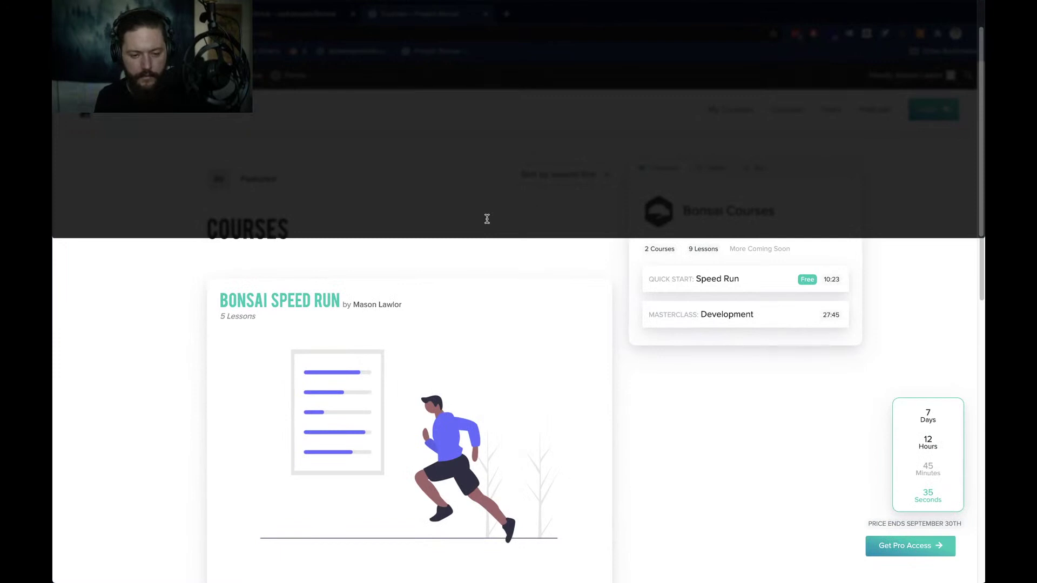
Move Chrome to Desktop 2 and Atom to Desktop 1, then switch to Desktop 1
key("ctrl+Up")
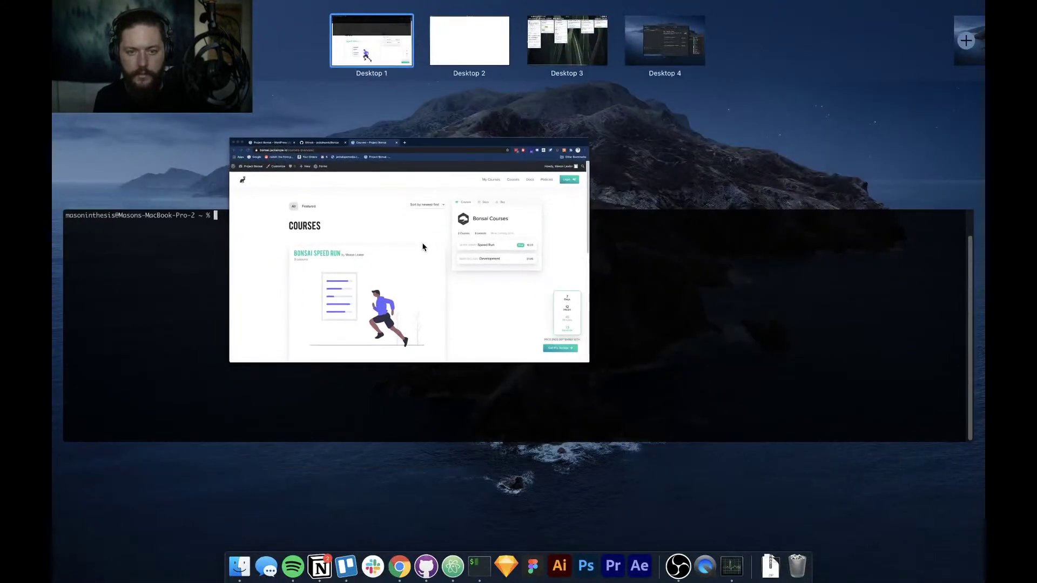
left_click_drag(423, 247, 479, 44)
key("ctrl+Up")
key("ctrl+Up")
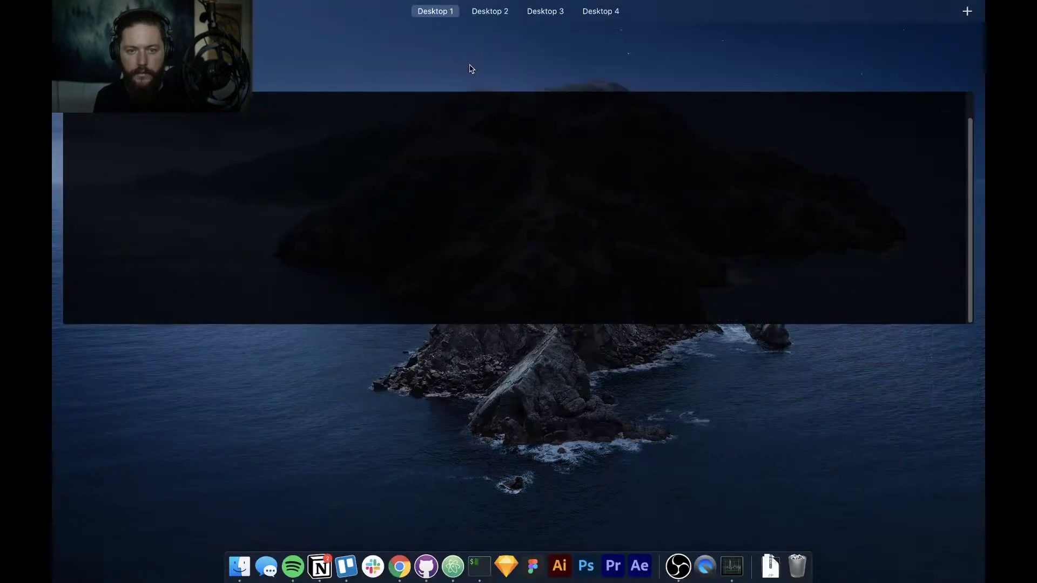
mouse_move(522, 46)
left_click(560, 54)
key("ctrl+Up")
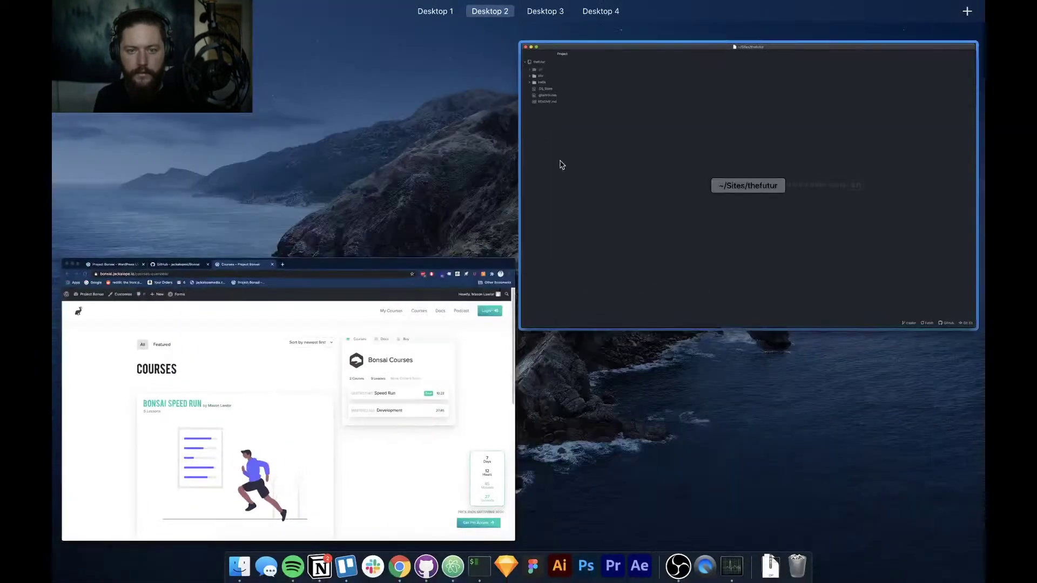
left_click_drag(634, 171, 357, 39)
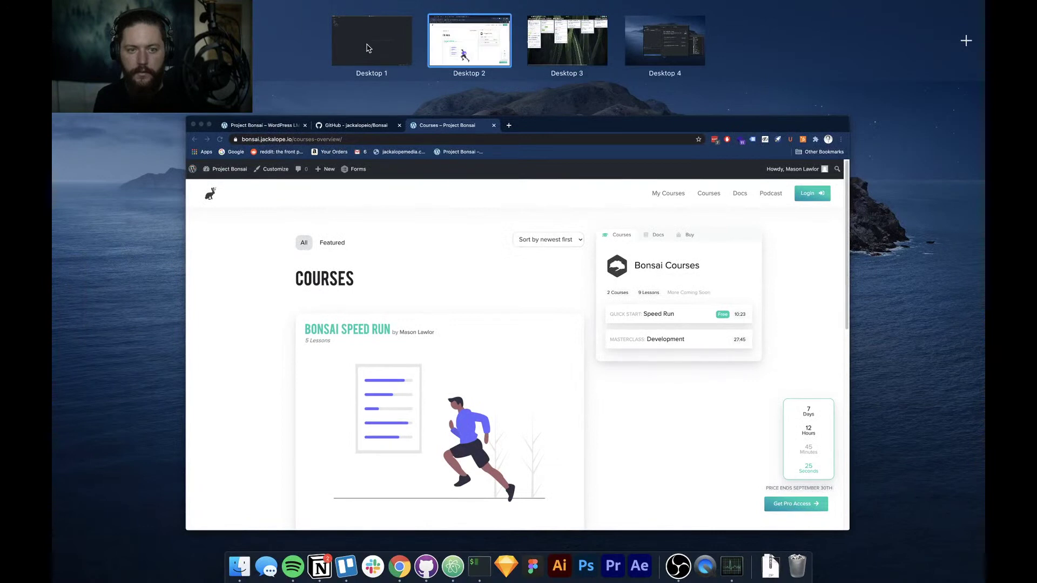
left_click(368, 43)
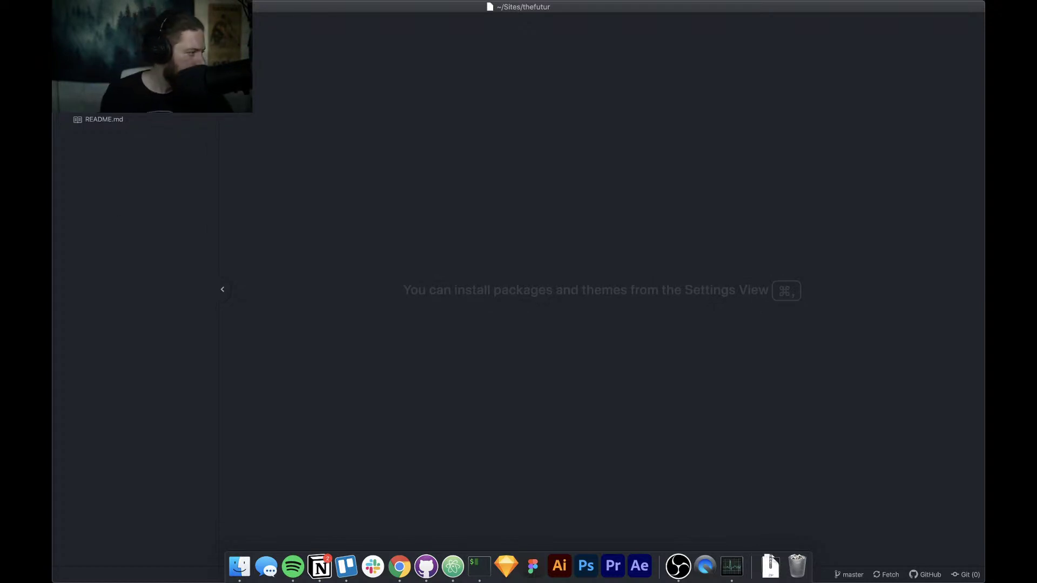
Cycle apps back to Atom, then swipe across desktops to the Trello Bonsai board
key("super+Tab")
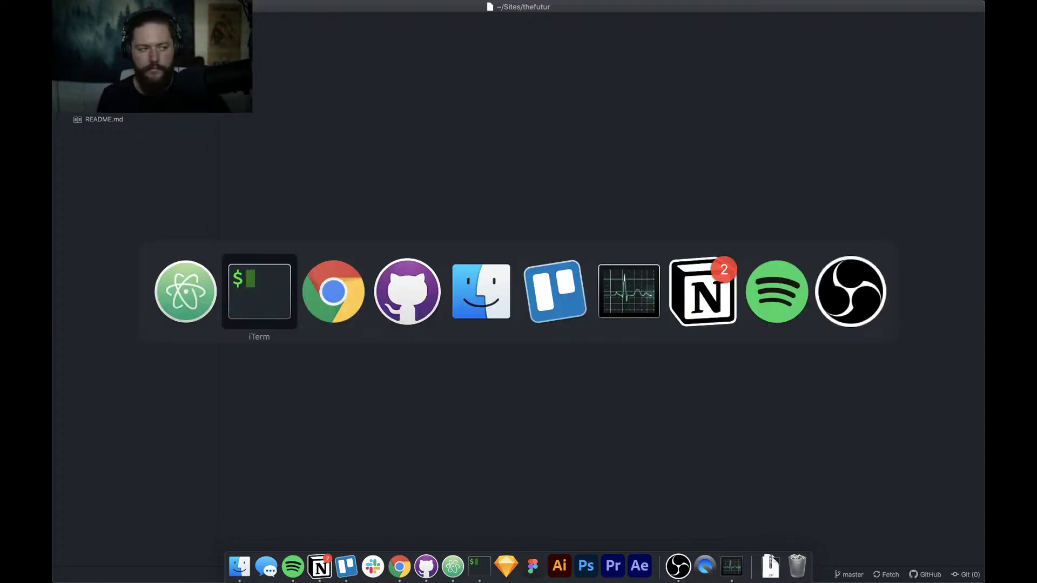
key("super+shift+Tab")
key("super+Tab")
key("super+Tab")
key("super+shift+Tab")
key("super+shift+Tab")
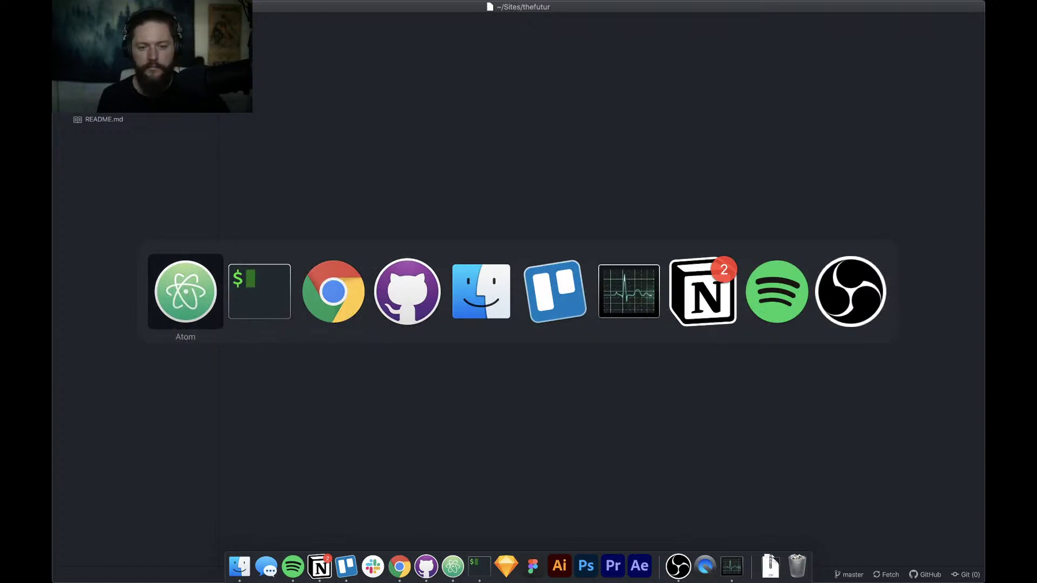
key("ctrl+Right")
key("ctrl+Right")
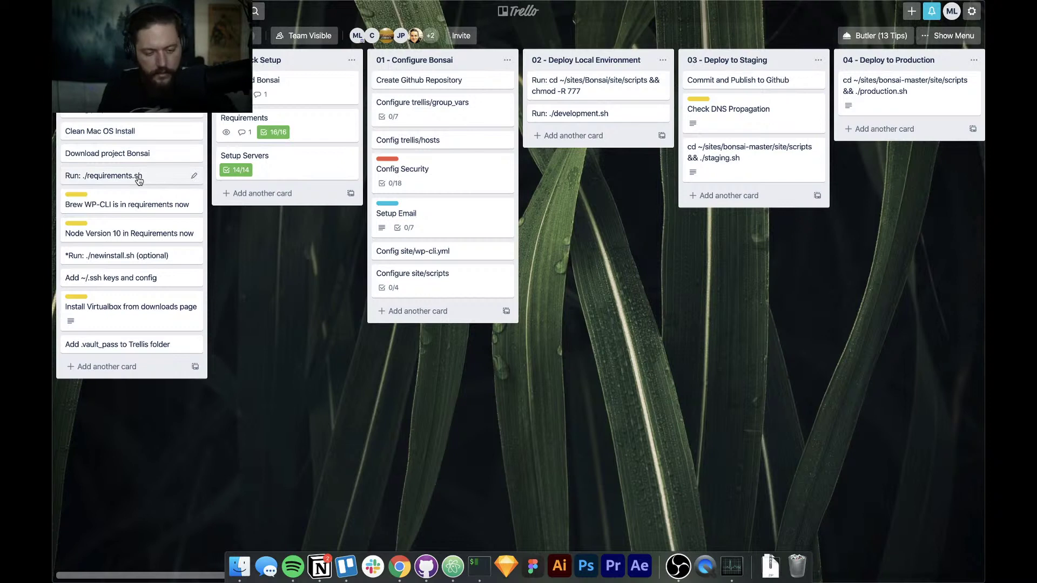
Dismiss the app switcher without leaving Trello, then return to Atom's thefutur project
key("super+Tab")
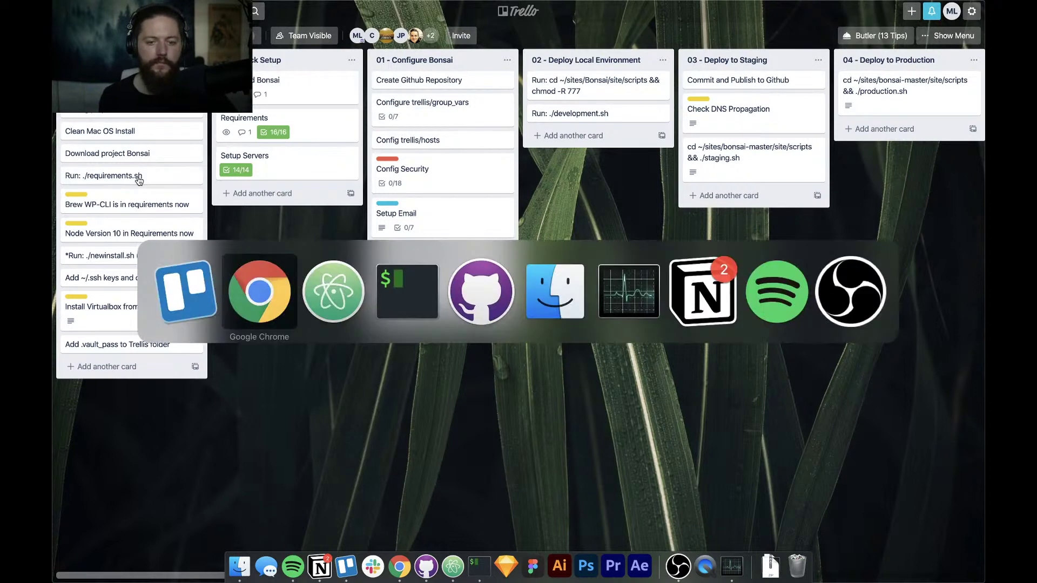
key("Escape")
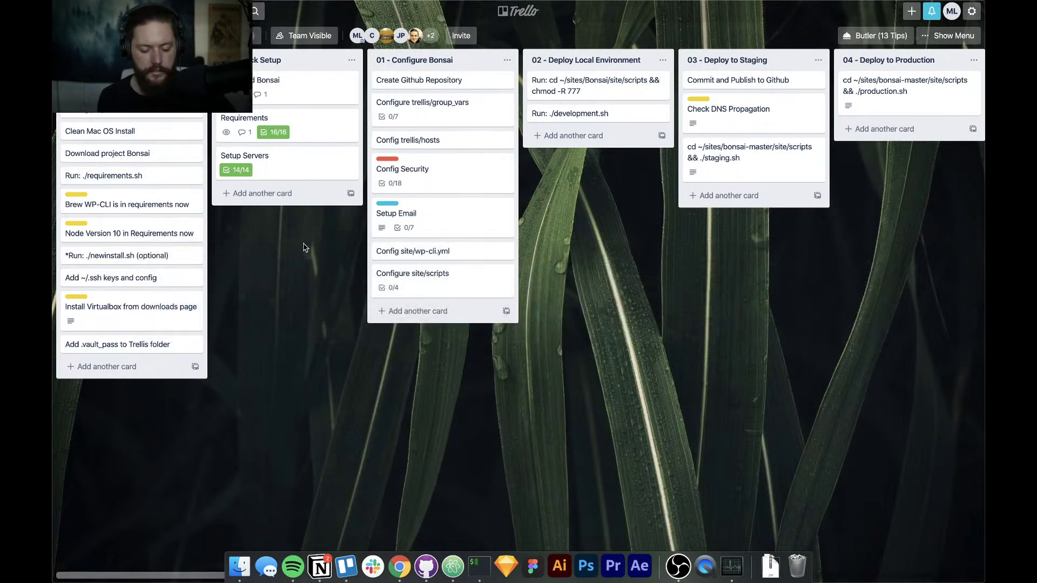
key("super+Tab")
key("super+Tab")
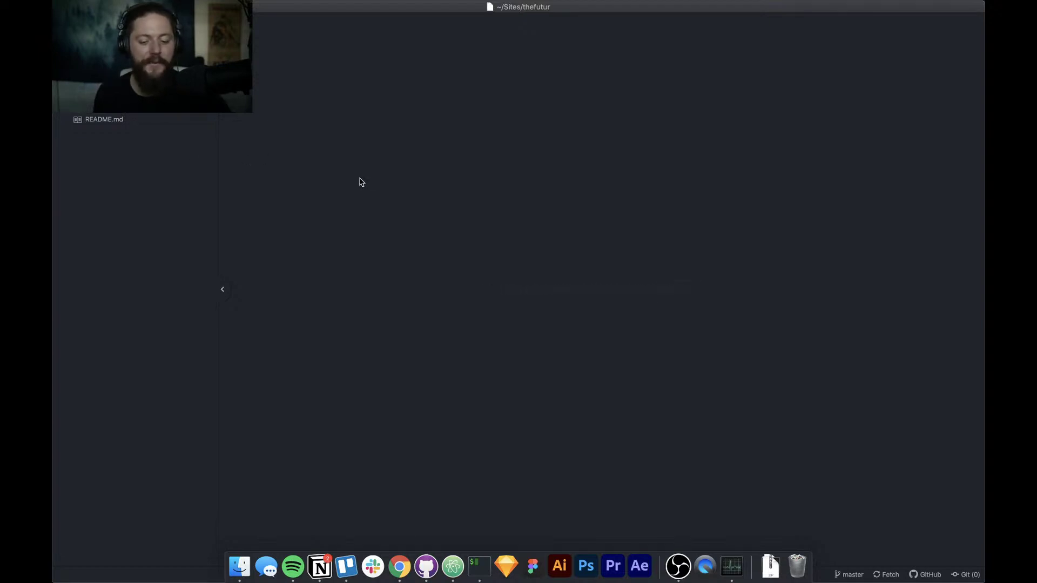
Return to the Trello board showing the Bonsai setup, configure and deploy lists
key("ctrl+Right")
key("ctrl+Right")
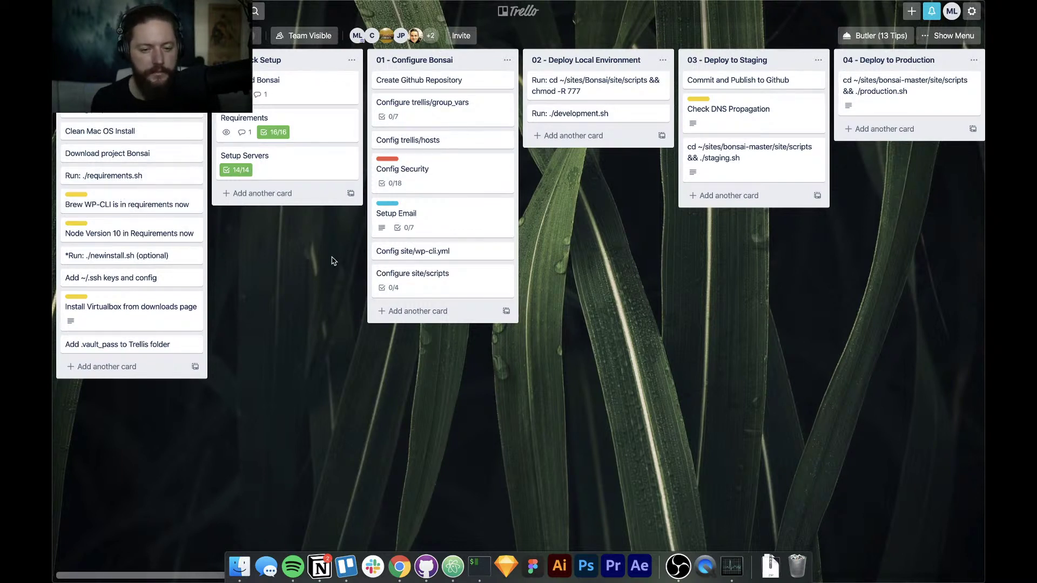
Switch back to the Atom window with the ~/Sites/thefutur project and README.md
key("ctrl+Left")
key("ctrl+Left")
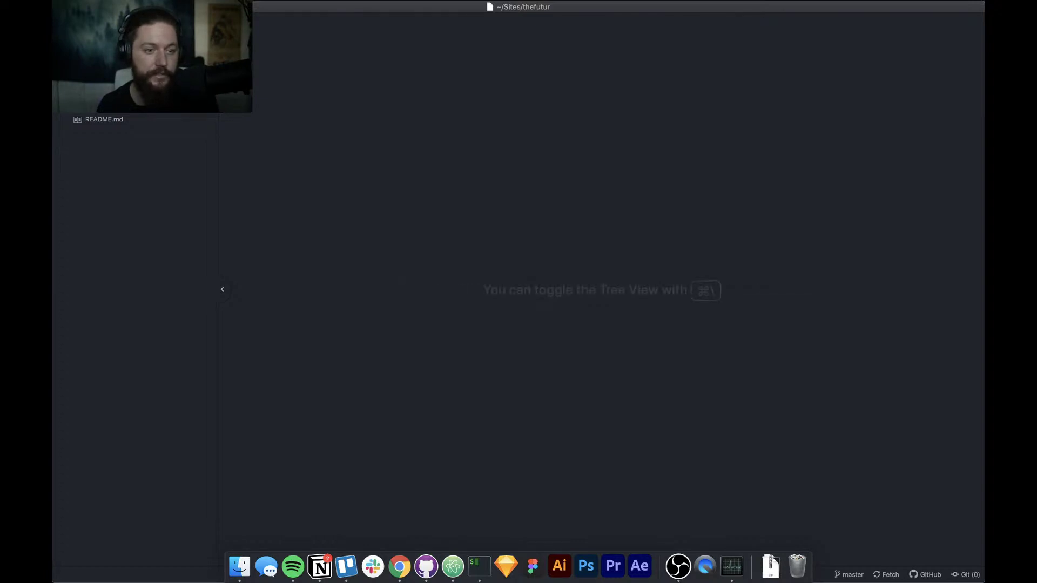
Load roots.io in Google Chrome and scroll through its Sage, Bedrock and Trellis overview
left_click(399, 566)
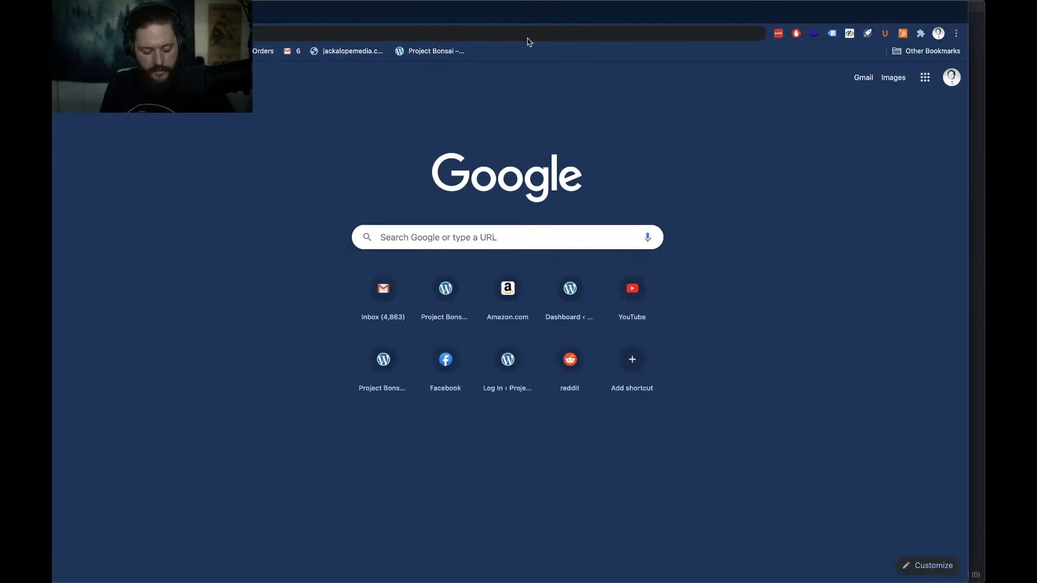
type("rootsi")
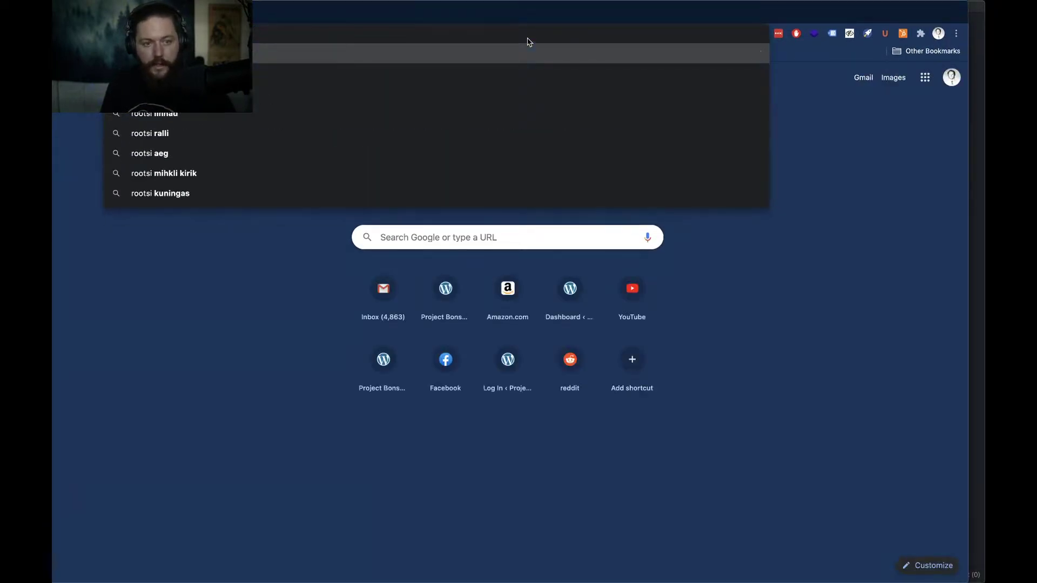
key("BackSpace")
type(".io")
key("Return")
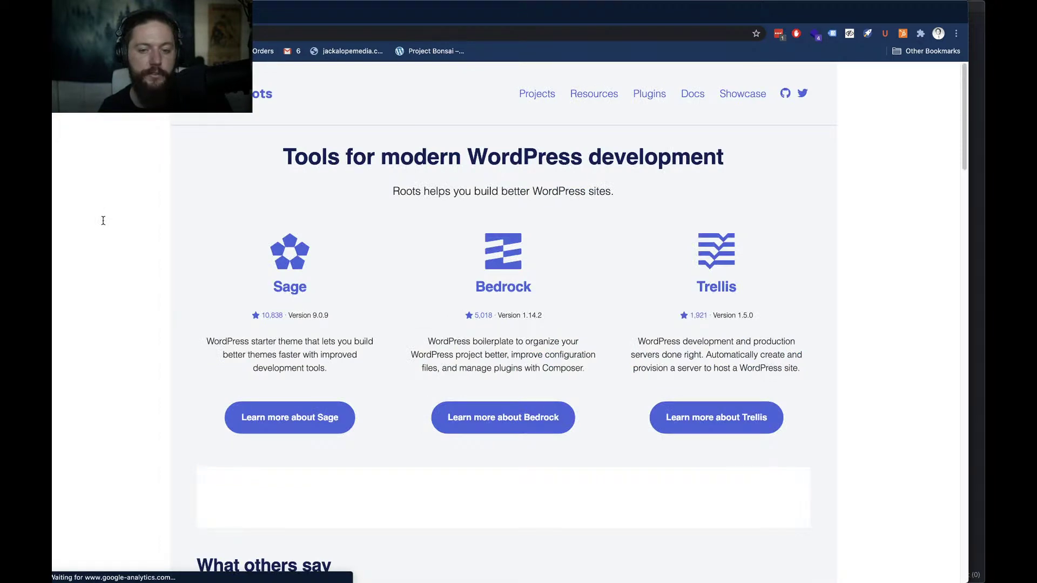
scroll(109, 246, "down", 5)
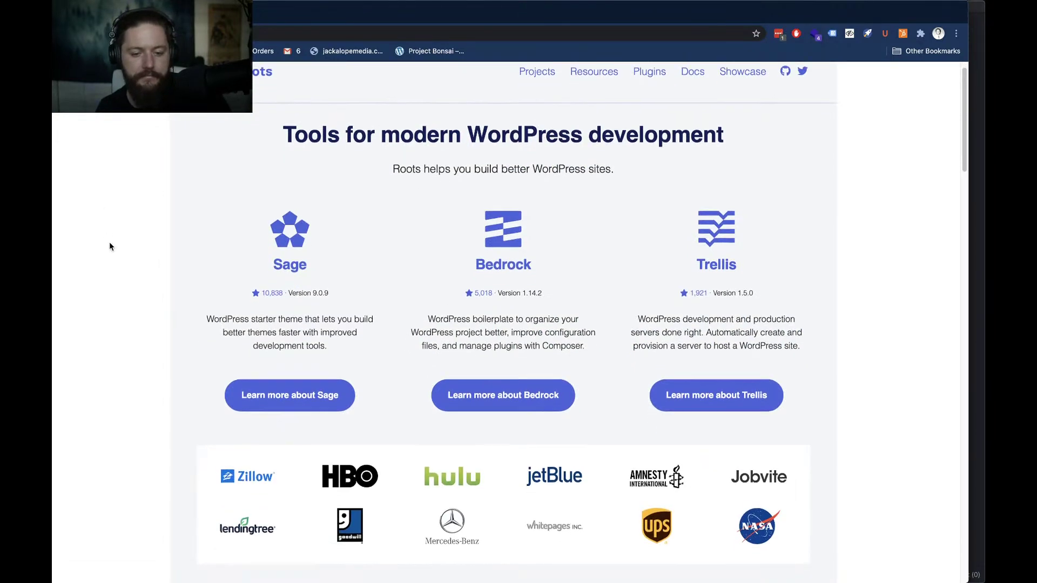
scroll(109, 247, "down", 10)
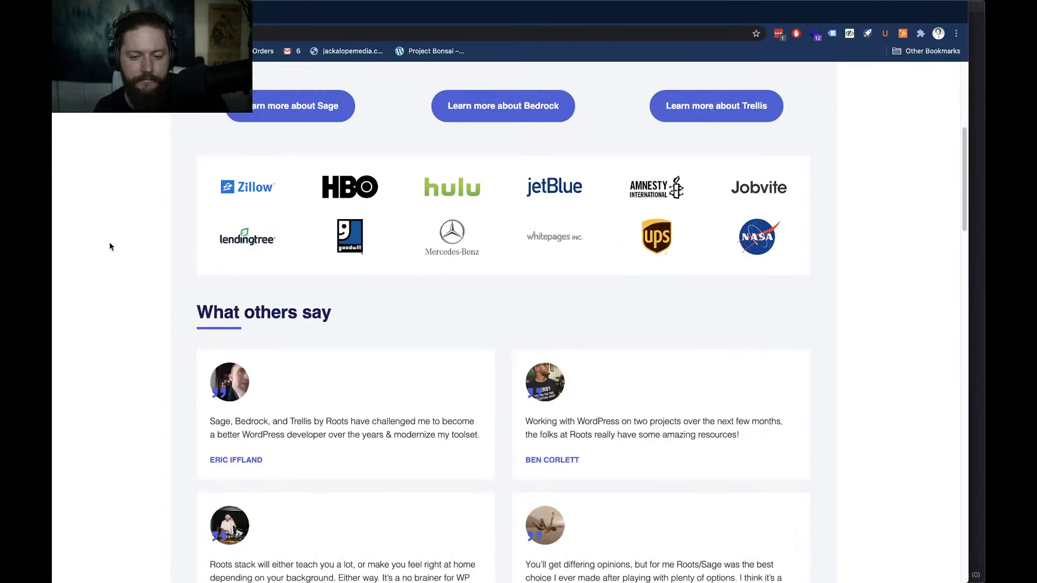
scroll(109, 247, "down", 11)
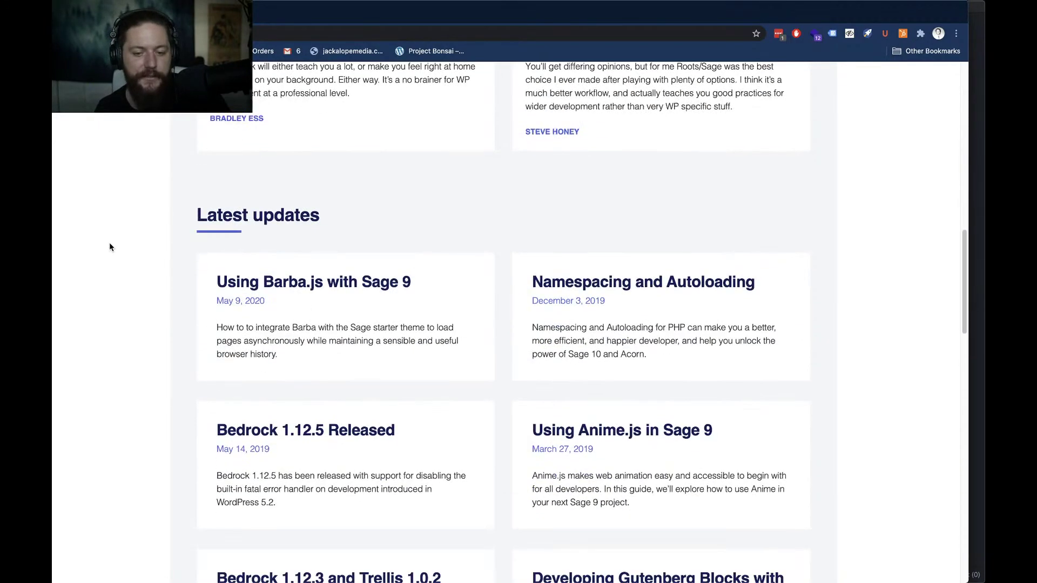
scroll(109, 247, "down", 5)
scroll(109, 247, "up", 20)
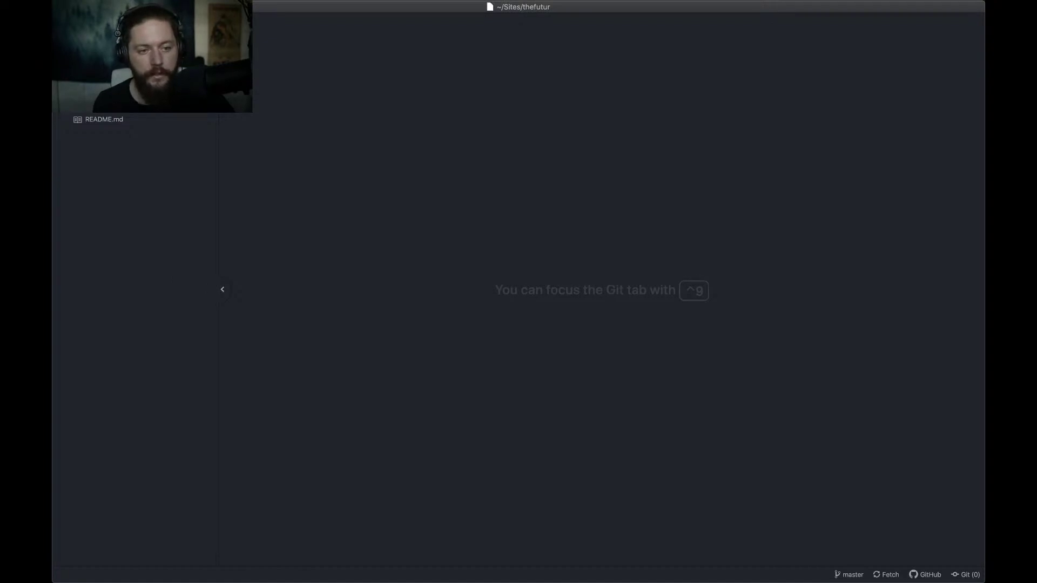
Expand the site folder to show newinstall.sh, composer.json, wp-cli.yml and the trellis folder
left_click(91, 66)
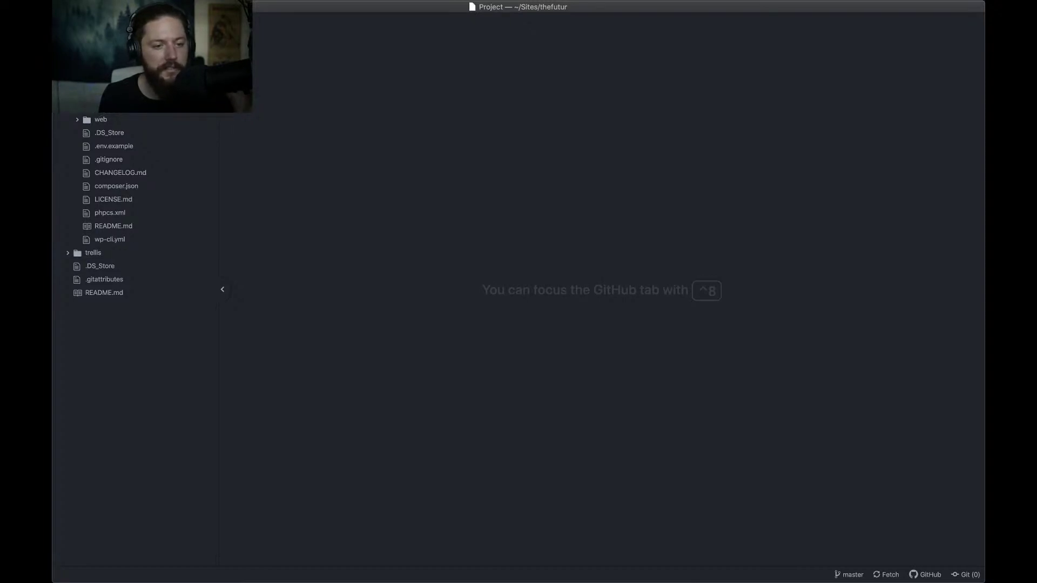
scroll(102, 116, "up", 3)
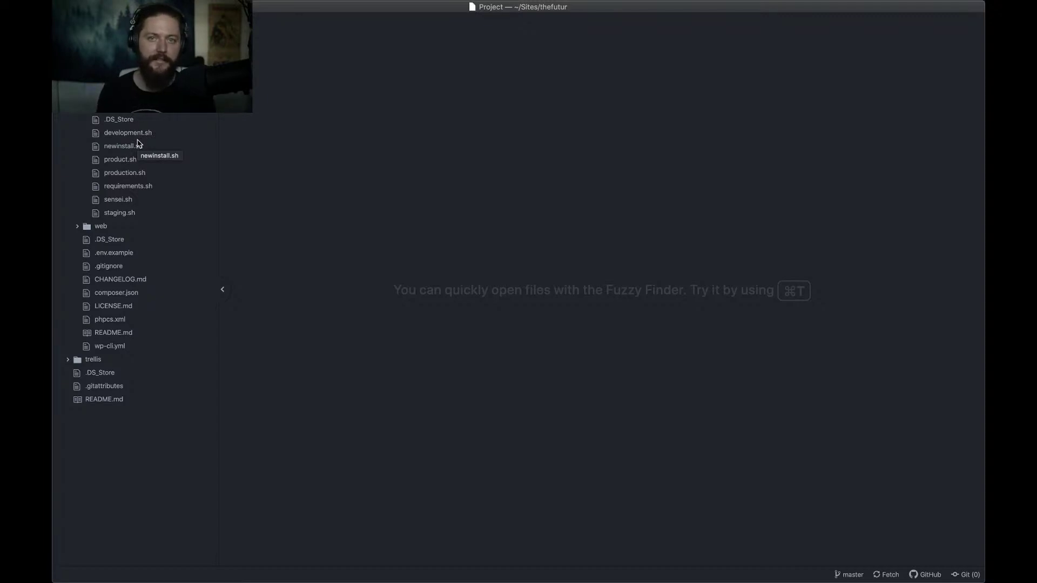
Open development.sh and newinstall.sh, then review requirements.sh's brew installs for Node 10, WP-CLI, Ansible and more
left_click(129, 134)
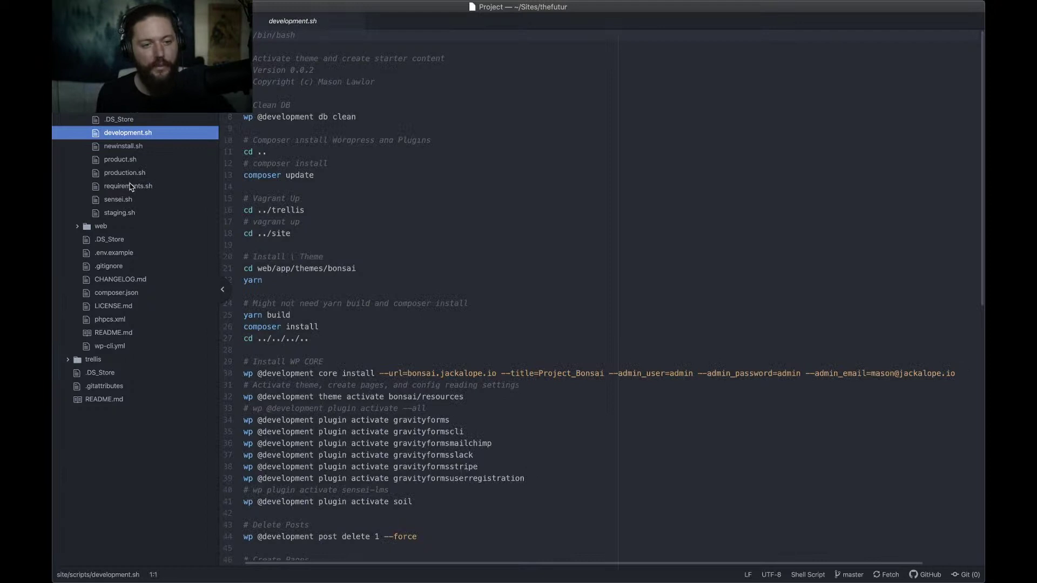
left_click(124, 149)
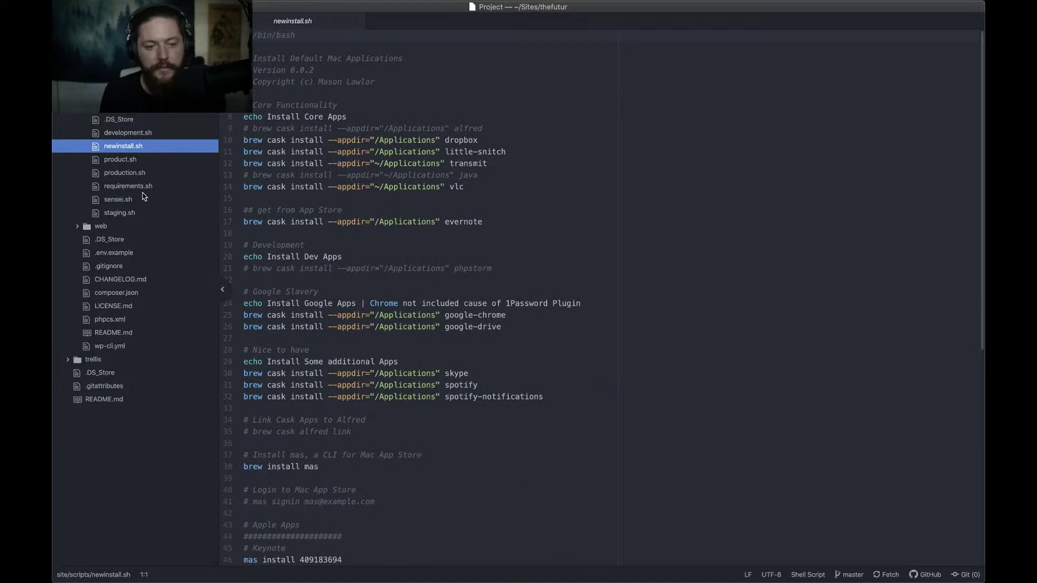
left_click(141, 190)
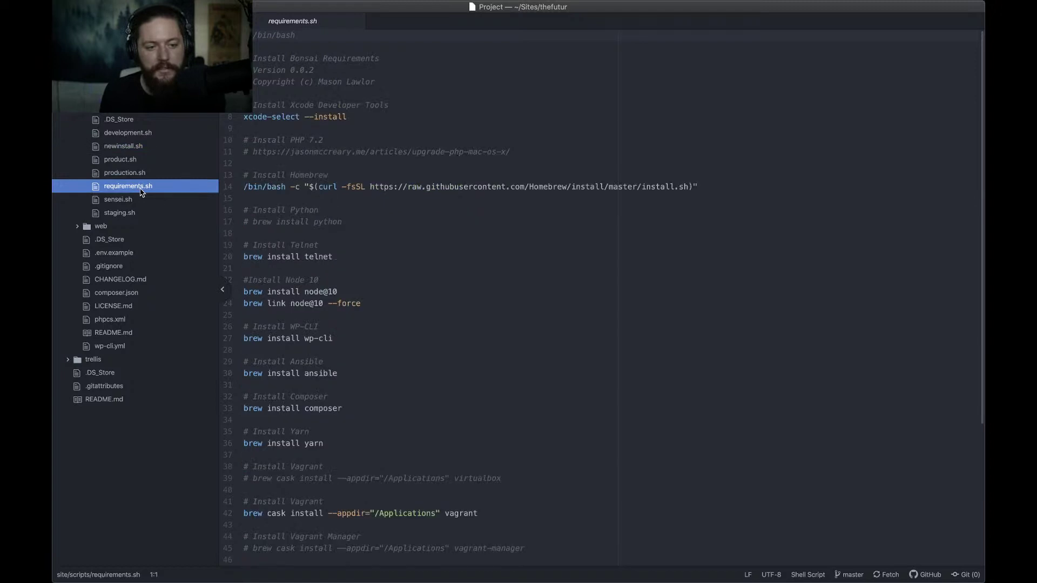
scroll(392, 296, "down", 5)
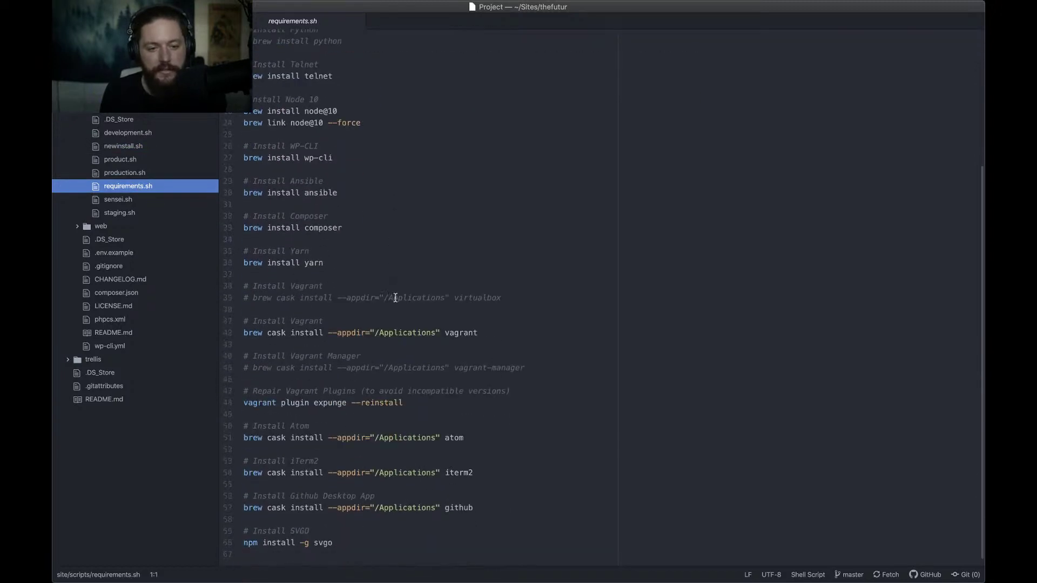
scroll(395, 297, "up", 3)
scroll(396, 299, "down", 3)
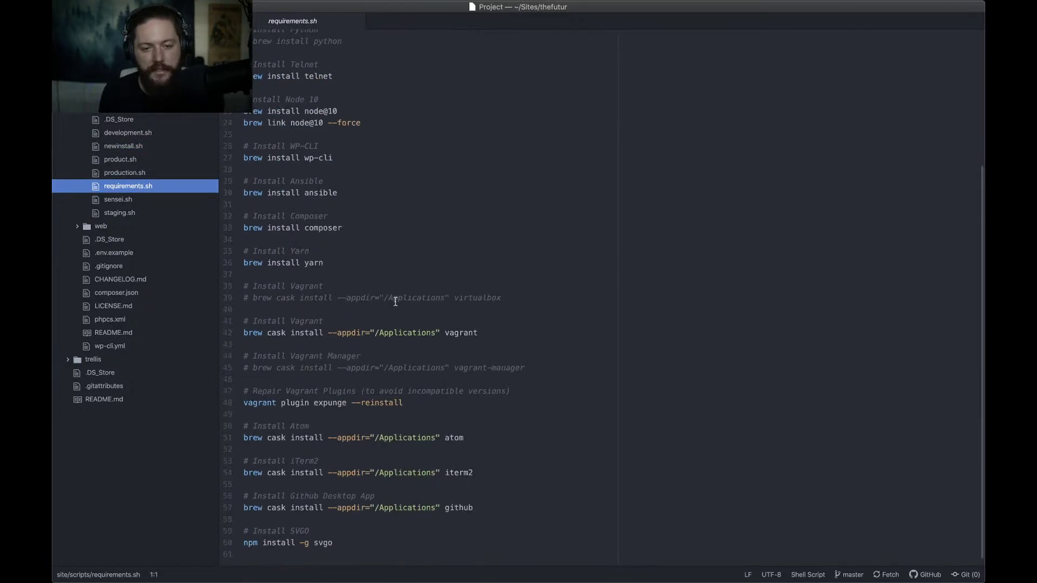
scroll(395, 301, "up", 4)
scroll(396, 301, "down", 4)
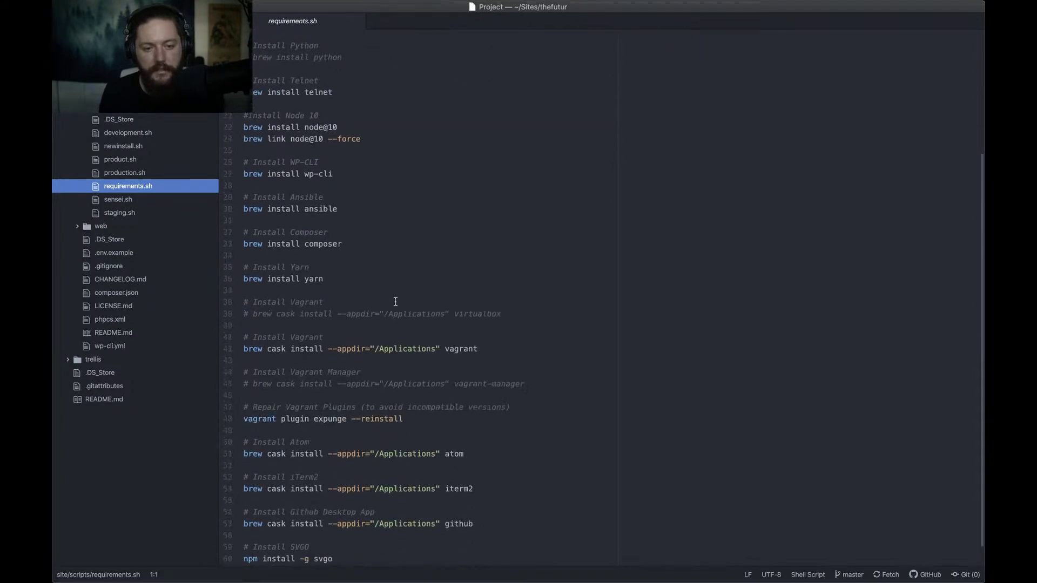
scroll(395, 301, "down", 1)
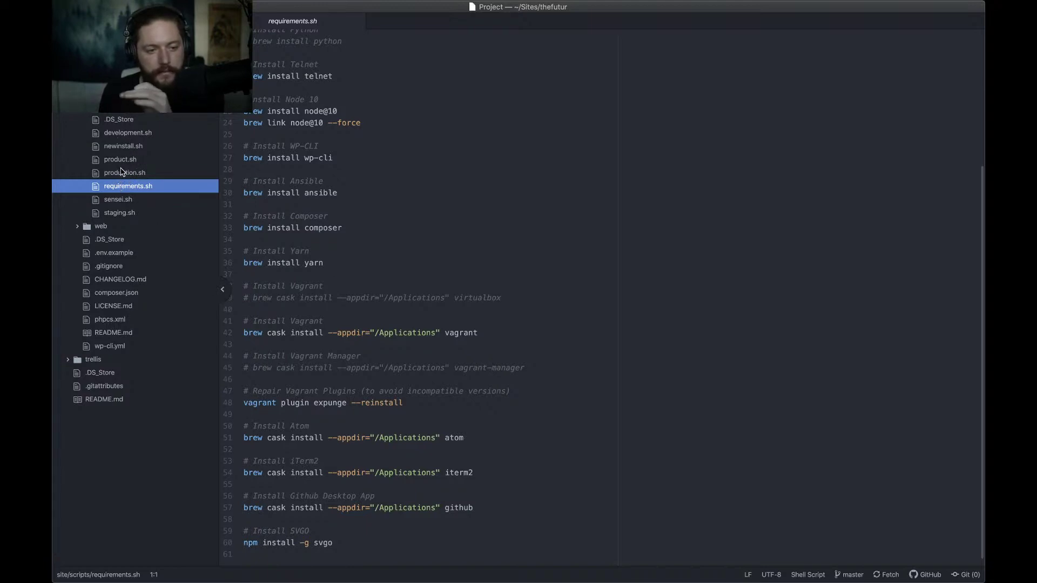
View staging.sh, then go back to development.sh and its WP-CLI setup steps
left_click(129, 135)
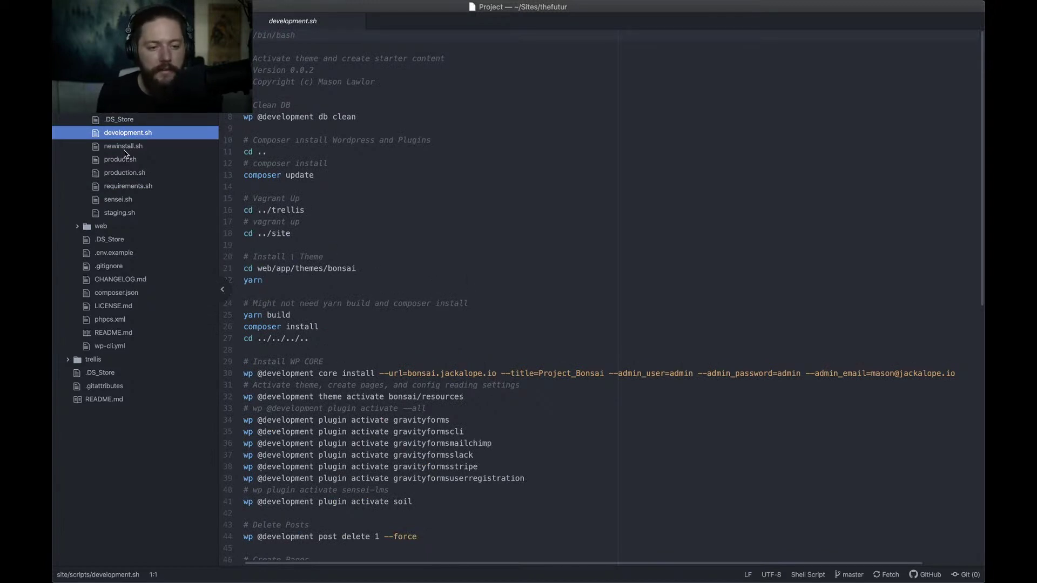
left_click(116, 213)
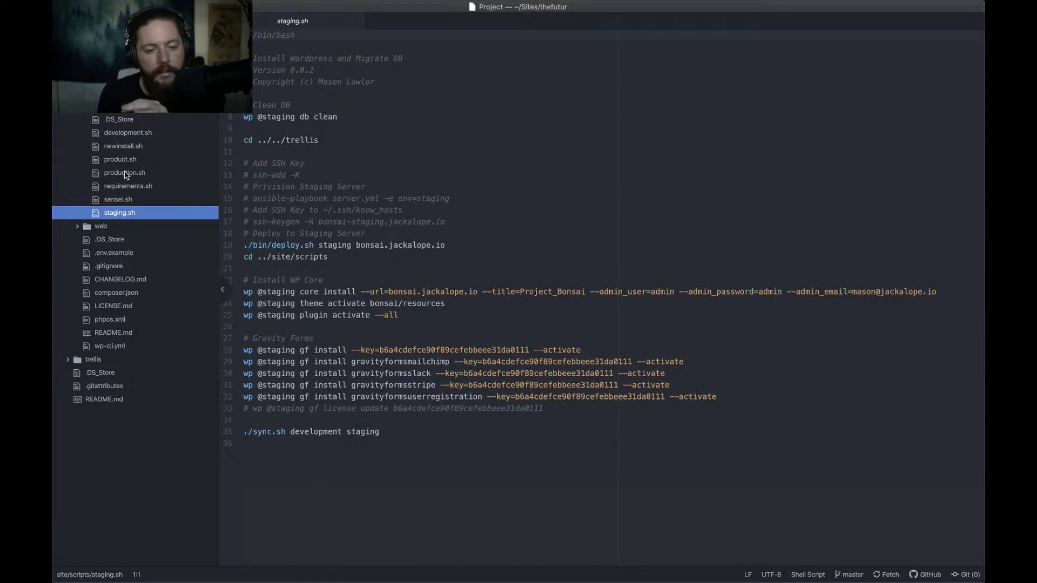
left_click(128, 133)
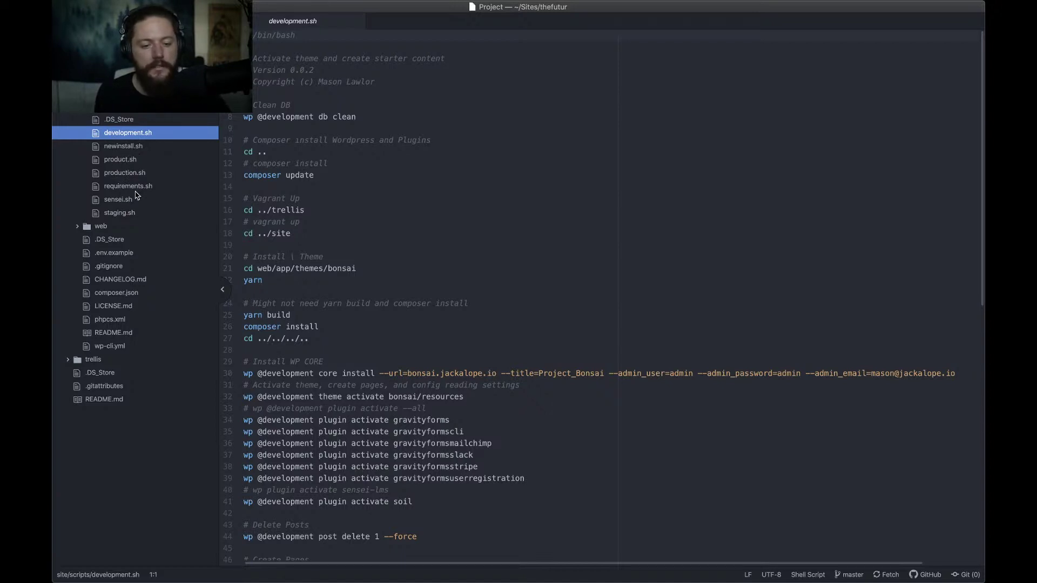
Search 'roots.io sync script' in a browser window and open the Sync Script page
key("super+Tab")
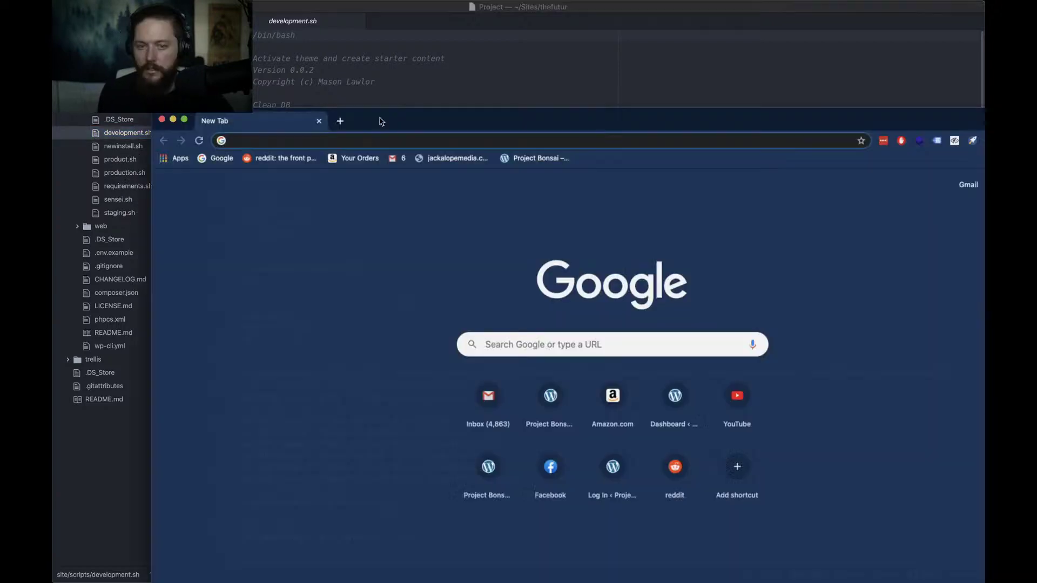
left_click_drag(382, 121, 306, 14)
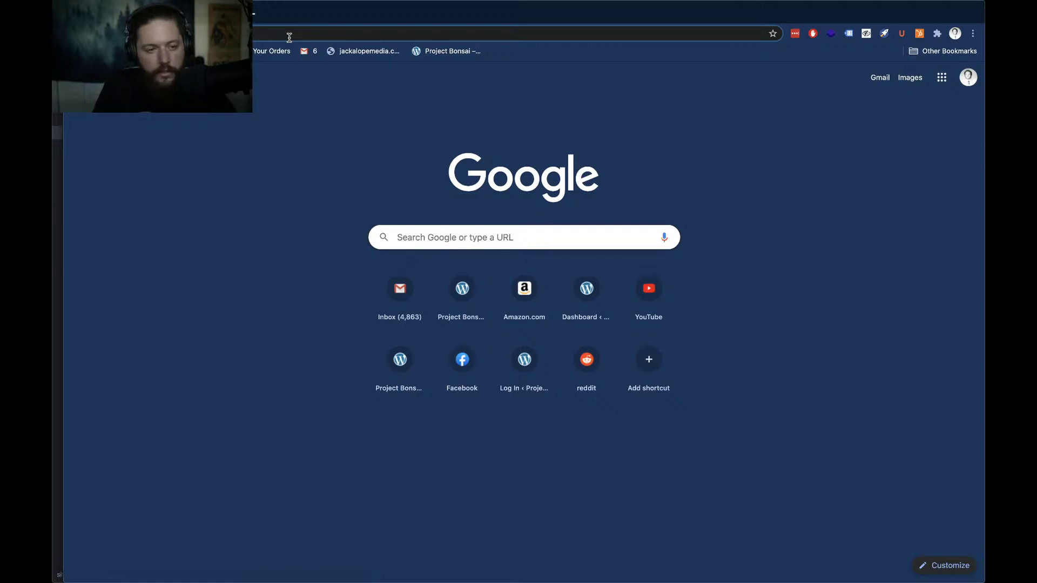
type("roots.")
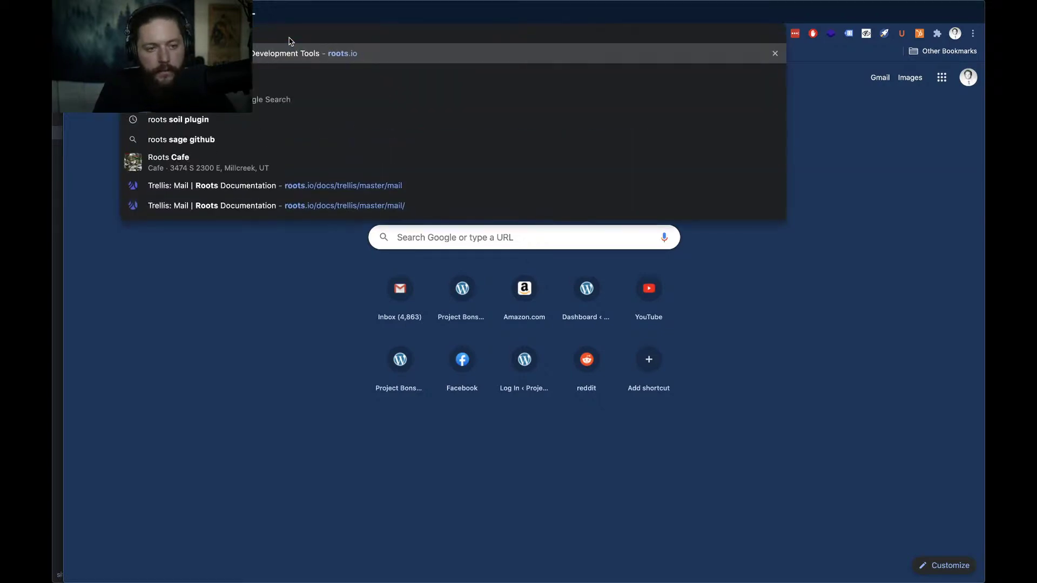
type("io s")
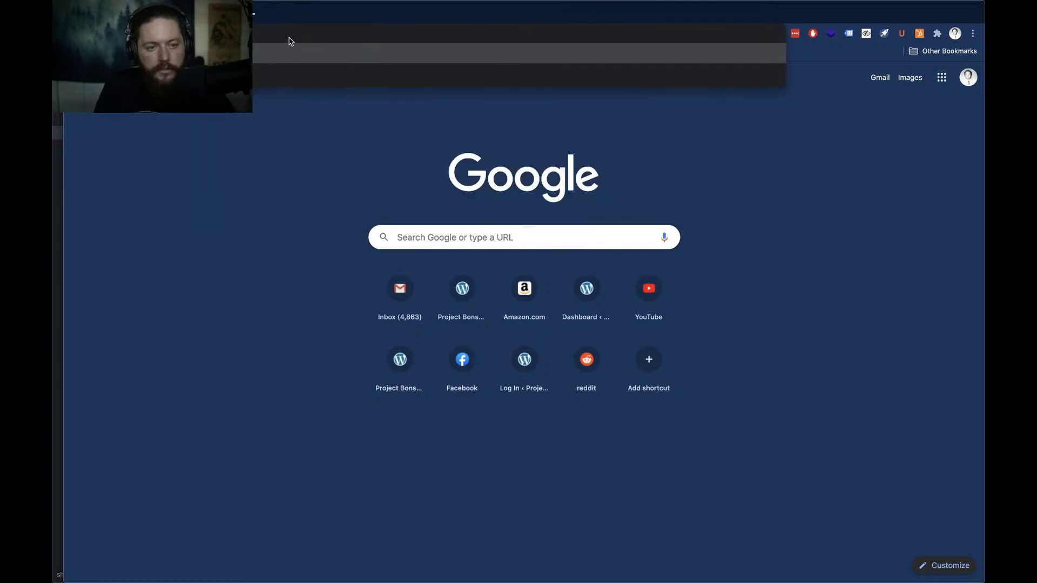
type("ync script")
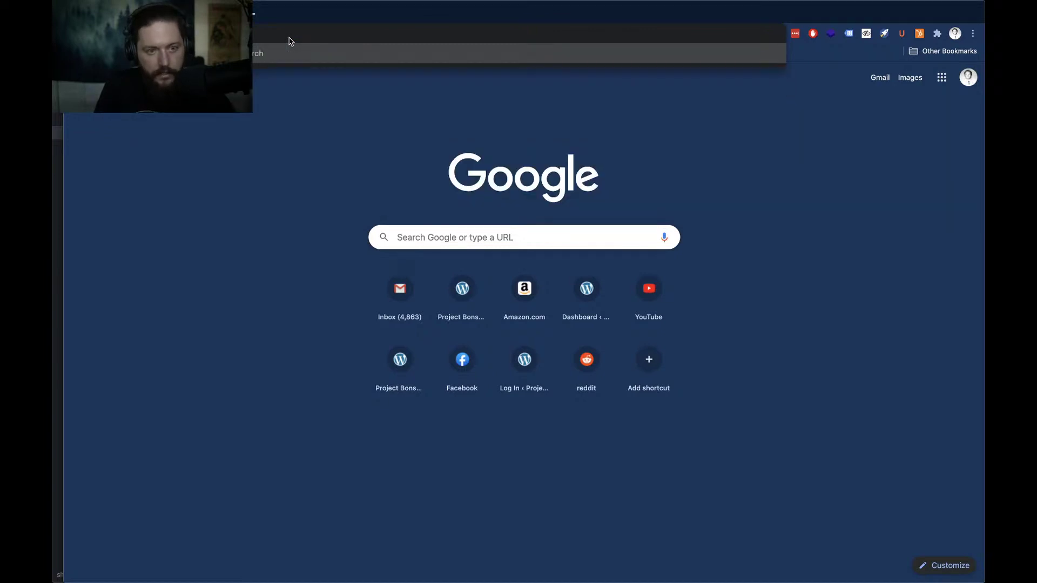
key("Return")
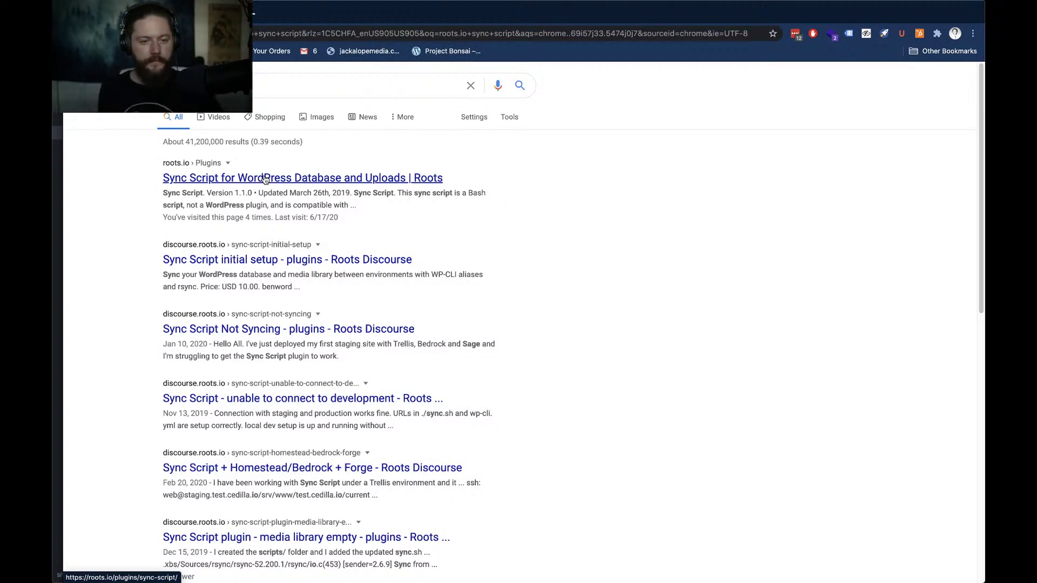
left_click(266, 179)
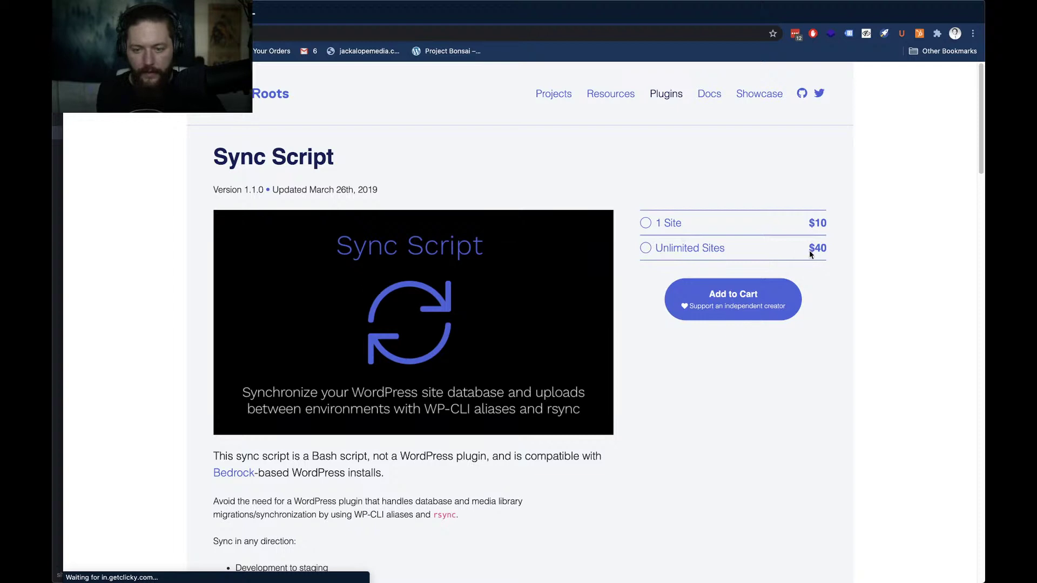
Read through the Sync Script product page, return to its top, and open a new tab
left_click_drag(729, 248, 662, 248)
scroll(111, 289, "down", 3)
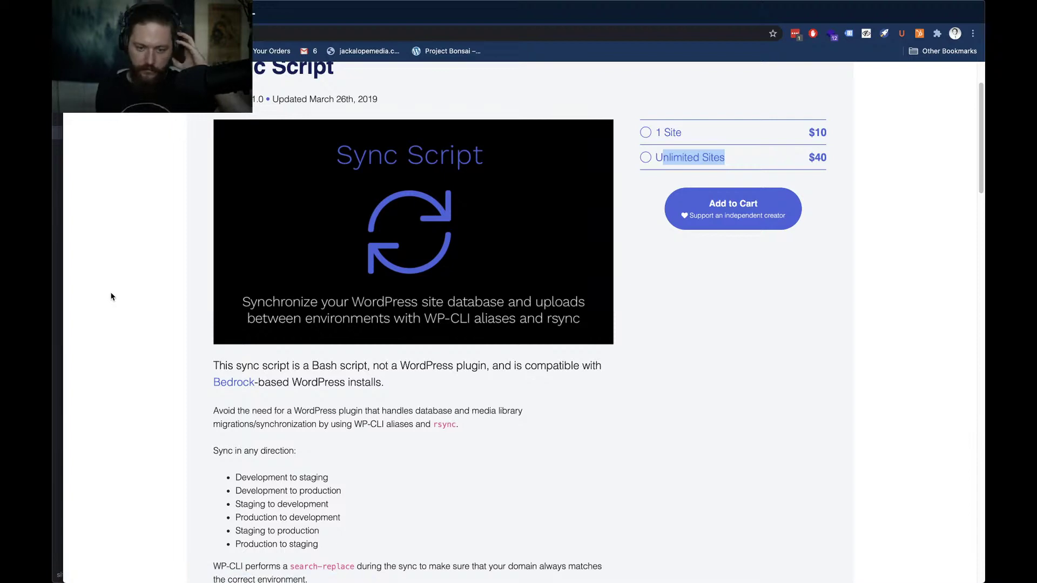
scroll(119, 297, "down", 3)
scroll(120, 296, "down", 4)
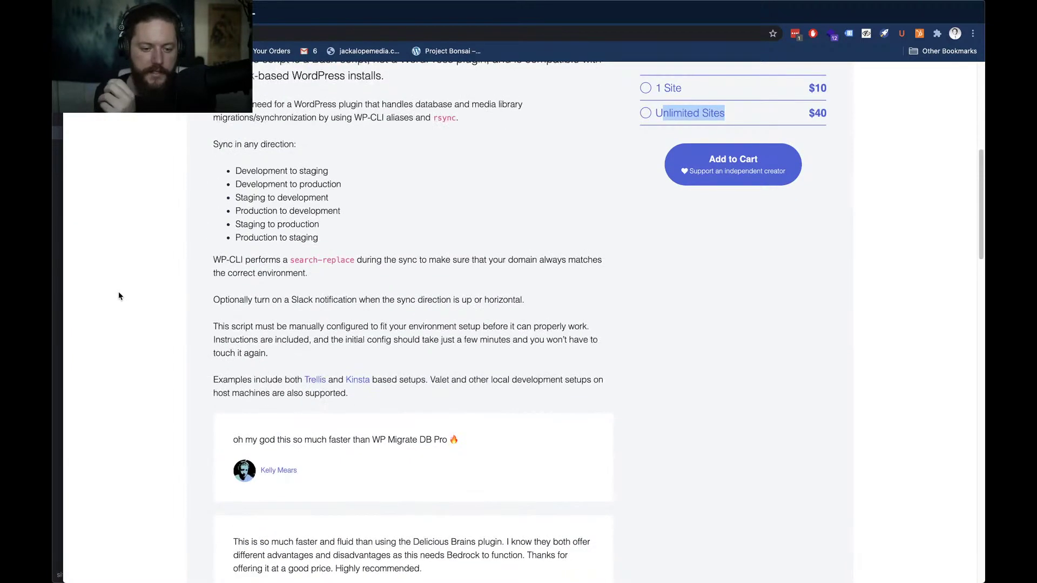
scroll(119, 296, "down", 4)
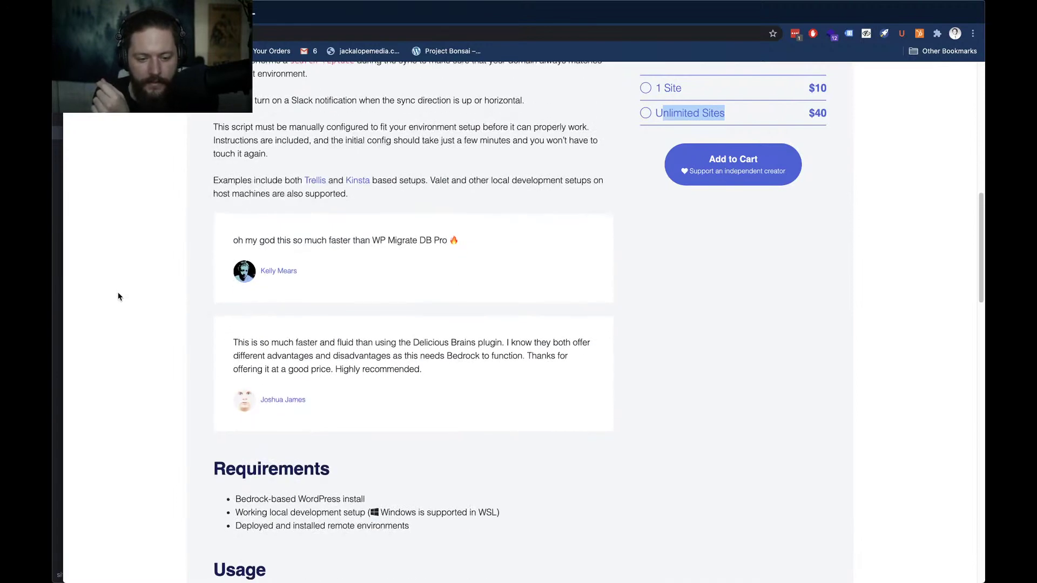
scroll(119, 297, "down", 3)
scroll(119, 296, "down", 3)
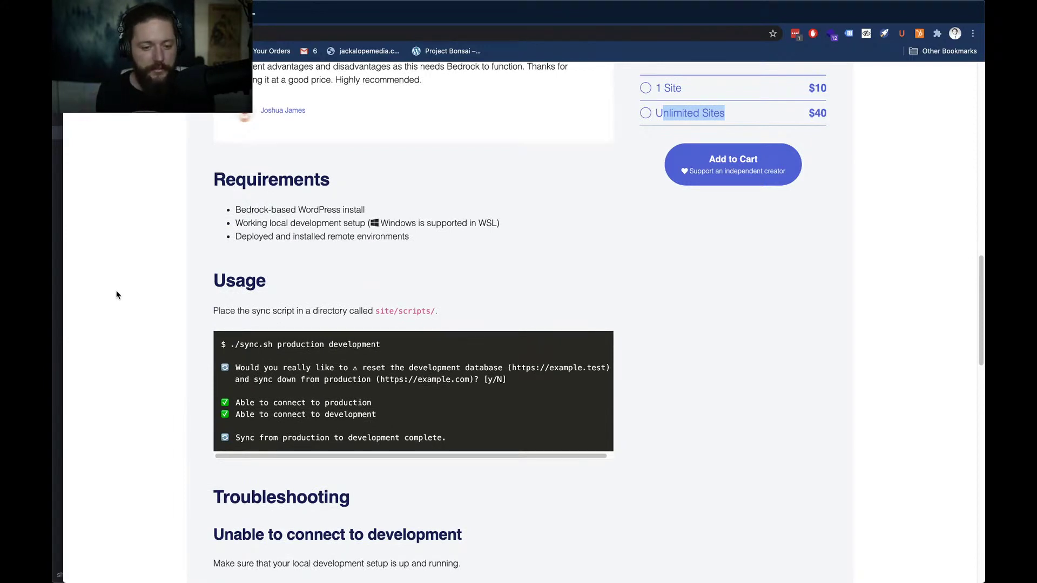
scroll(118, 295, "down", 4)
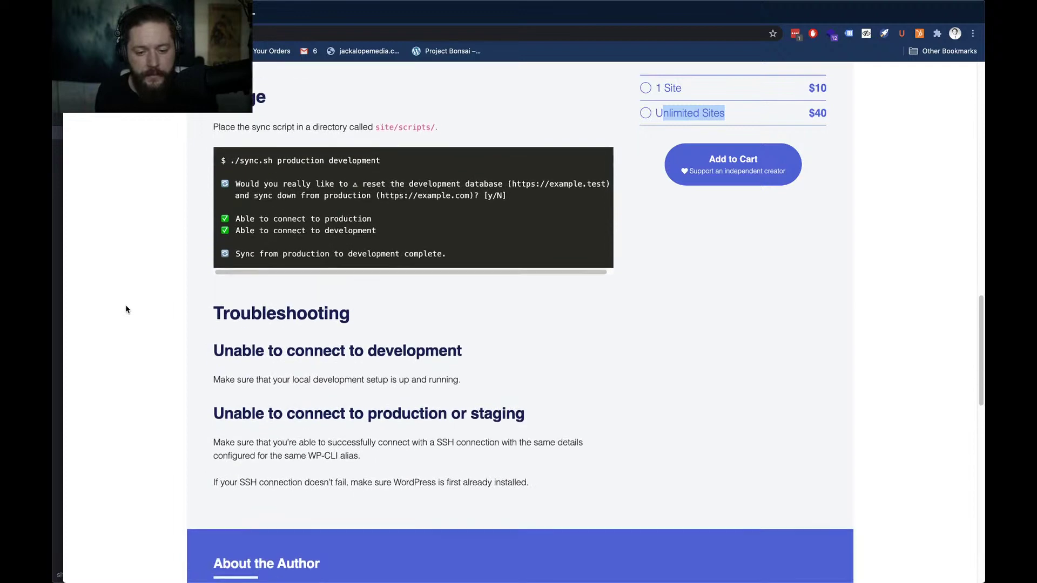
key("Home")
scroll(125, 306, "down", 2)
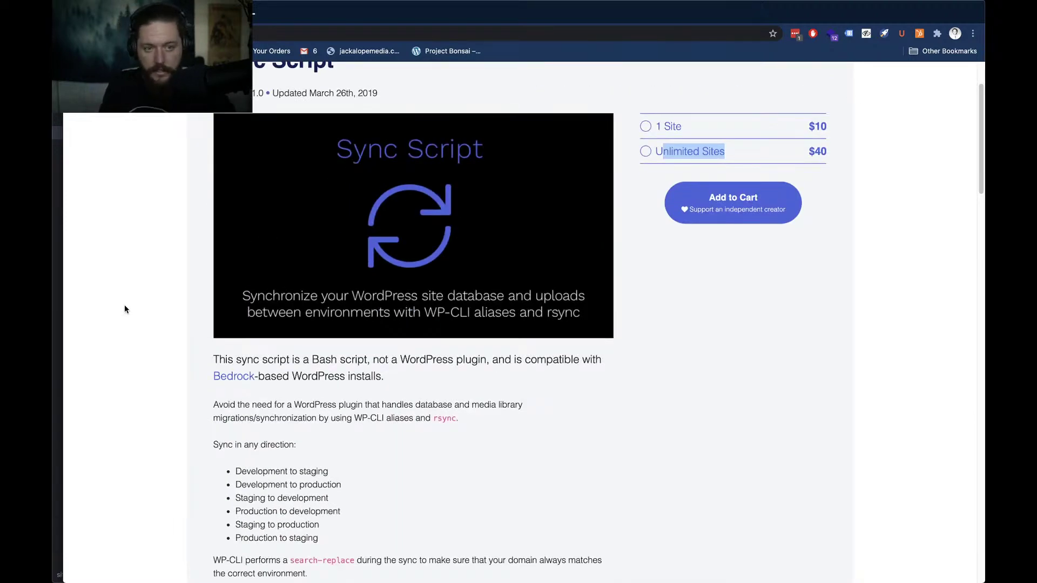
key("super+t")
Search 'migrate db pro' and view the WP Migrate DB Pro pricing plans on Delicious Brains
type("m")
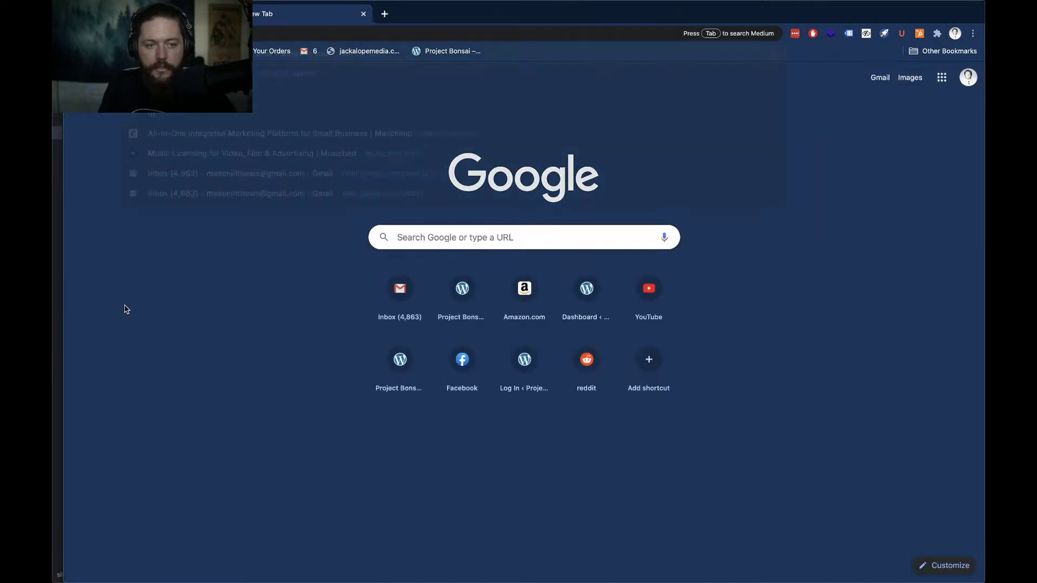
type("igrate db pro")
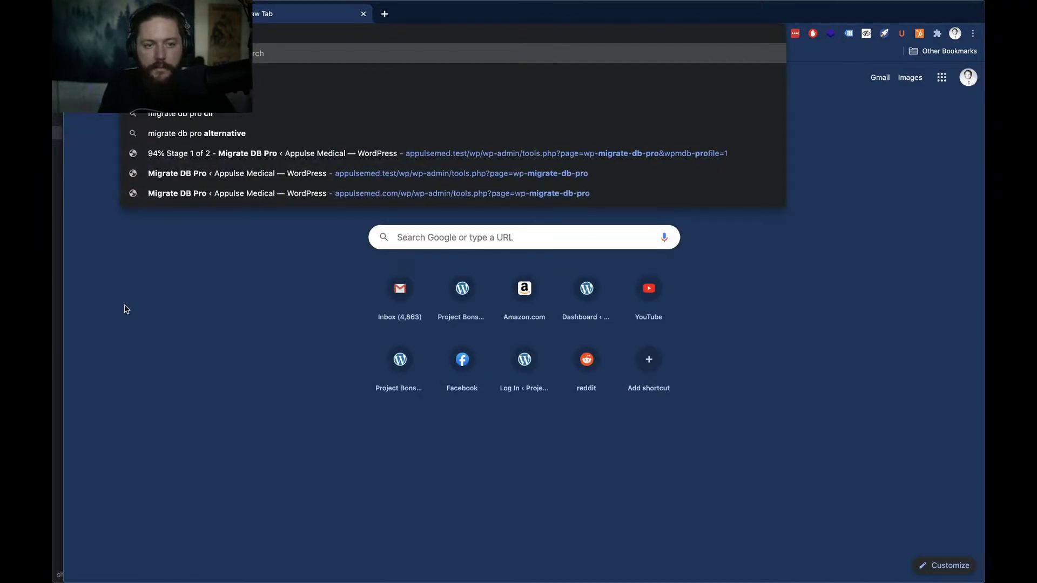
key("Return")
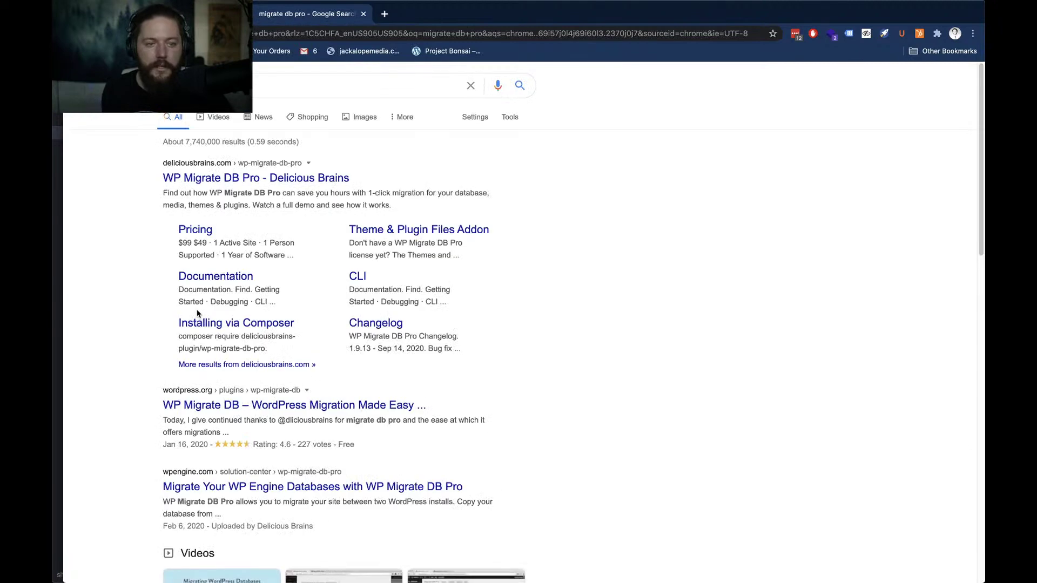
left_click(221, 183)
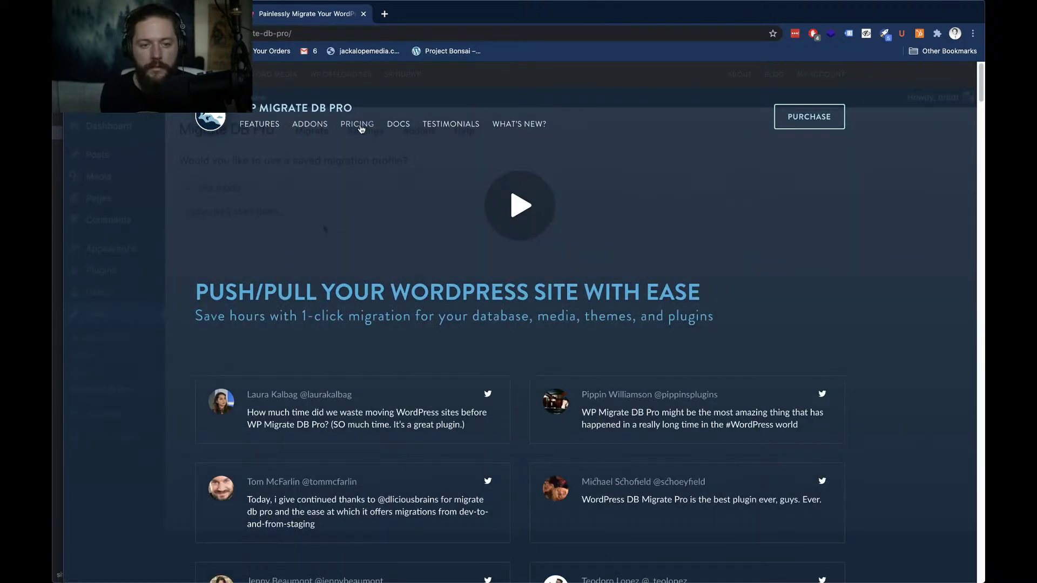
left_click(361, 128)
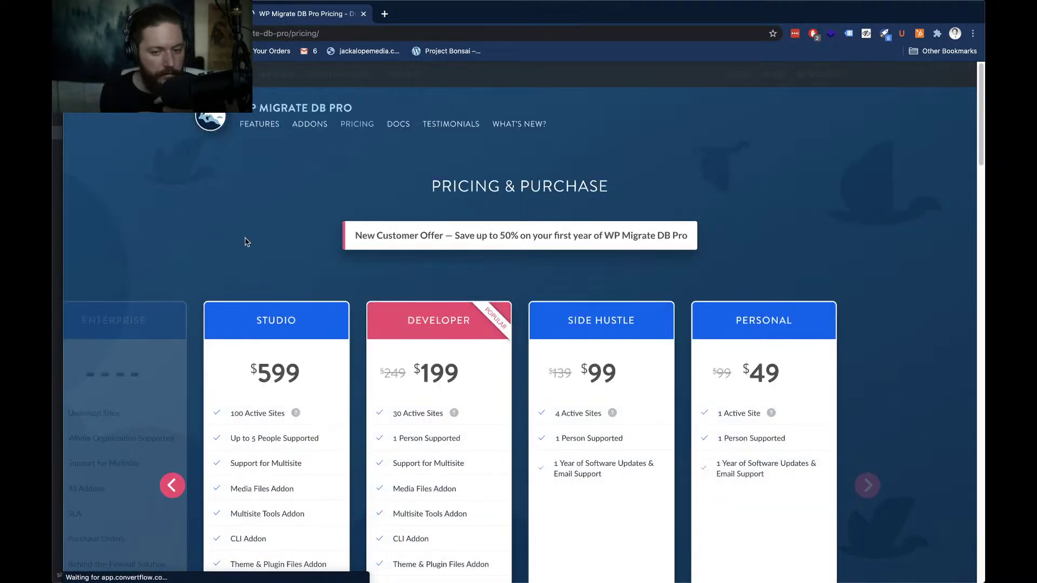
scroll(424, 409, "down", 1)
scroll(424, 409, "down", 3)
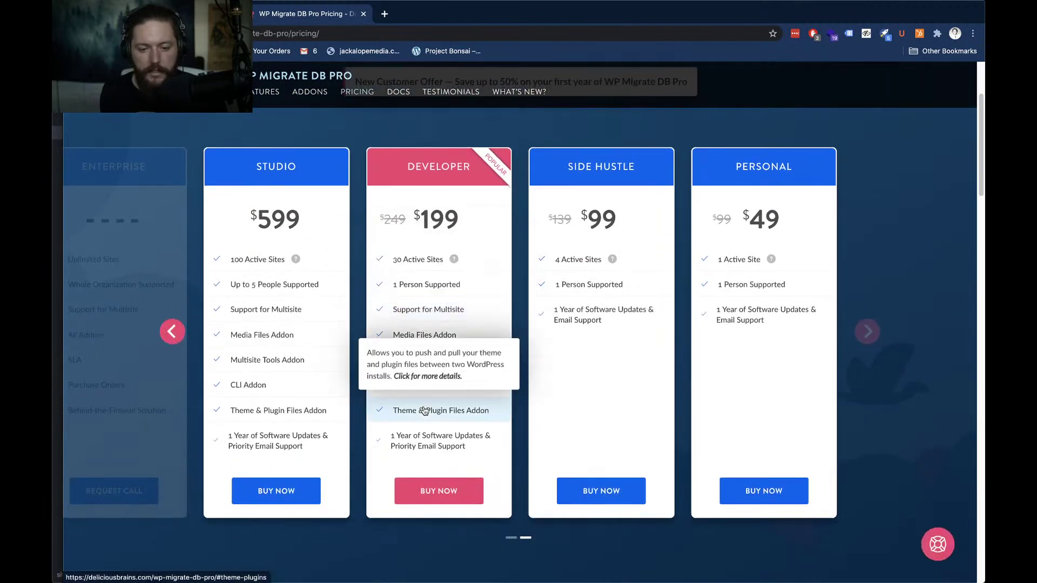
Close the pricing tab and clear the text selection on the Sync Script page
left_click(366, 13)
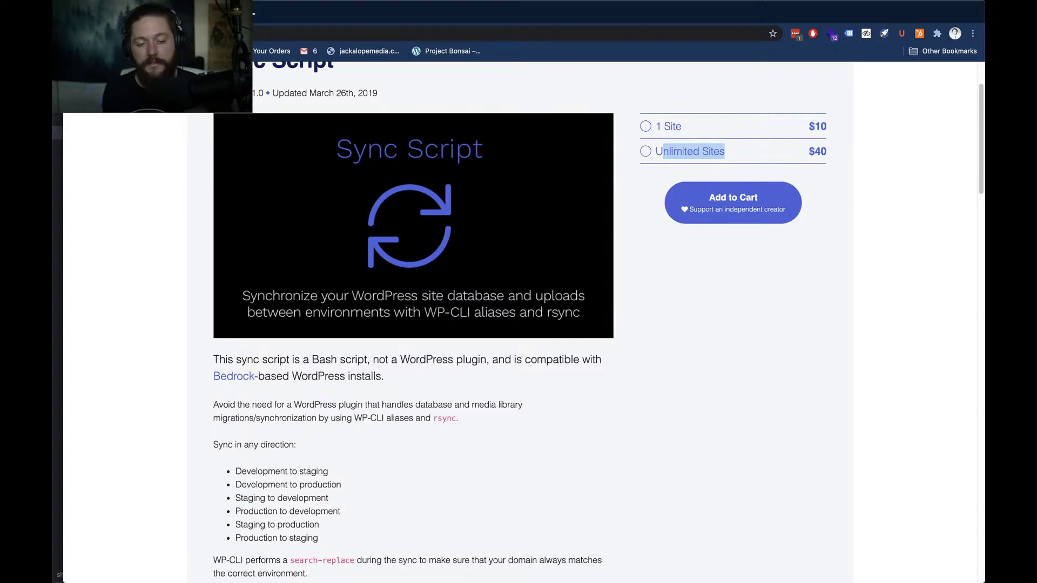
left_click(83, 171)
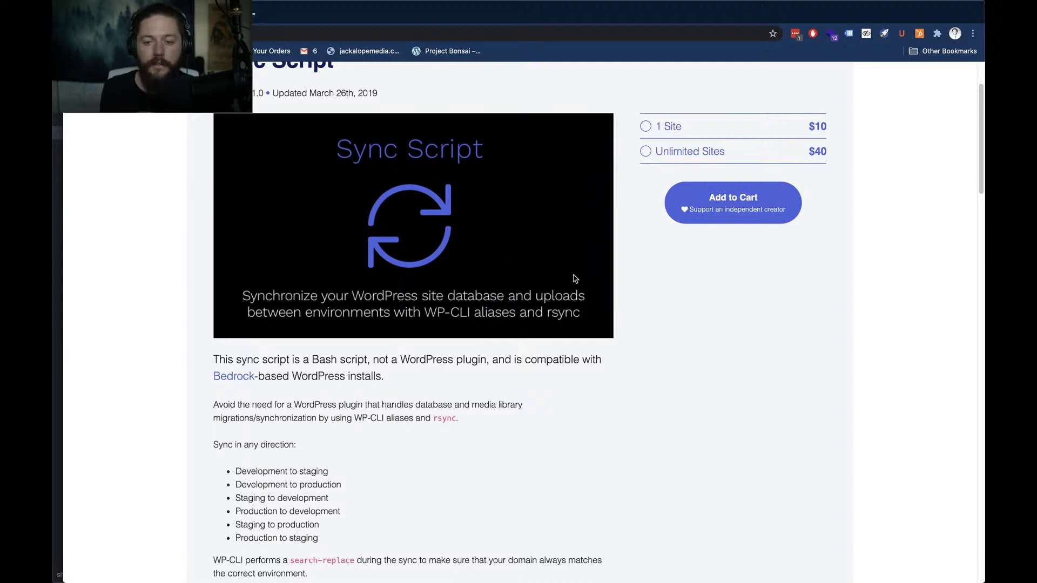
scroll(338, 269, "up", 3)
Switch to Atom and scroll through the WP-CLI commands in development.sh
key("super+Tab")
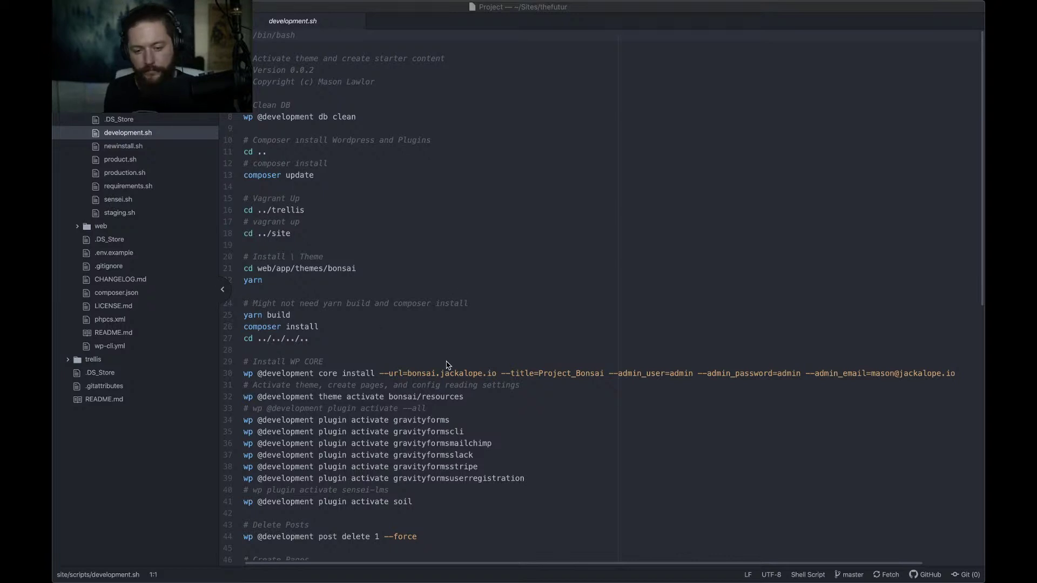
scroll(449, 367, "down", 2)
scroll(448, 363, "down", 5)
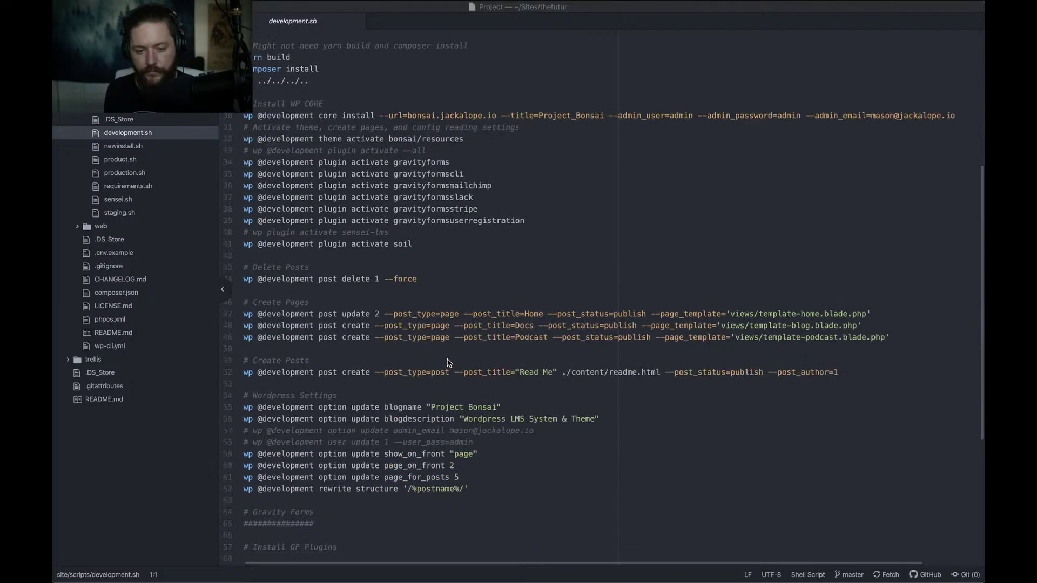
scroll(448, 363, "up", 6)
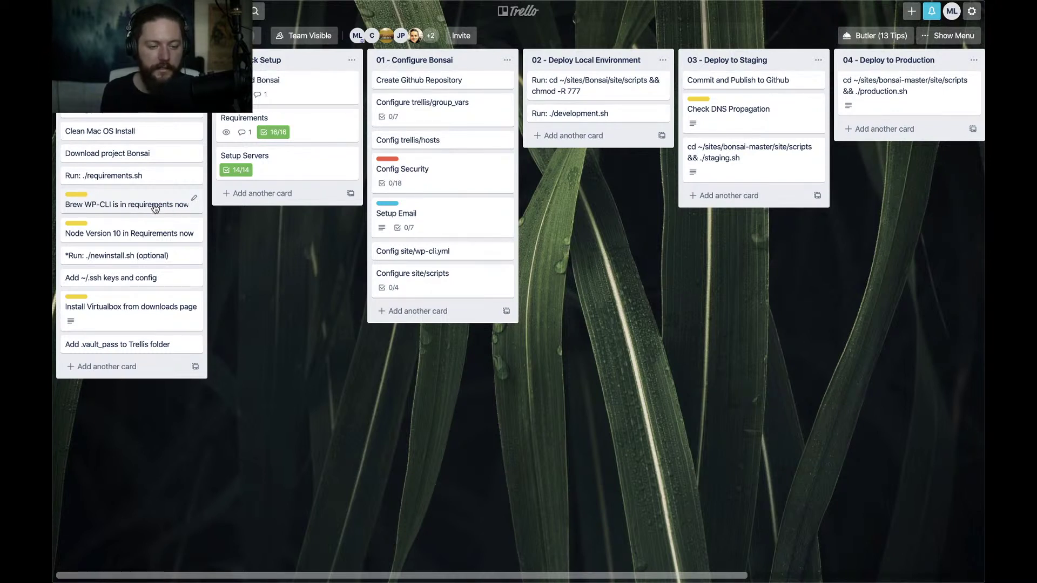
Switch to Atom and open requirements.sh to check its contents
key("super+Tab")
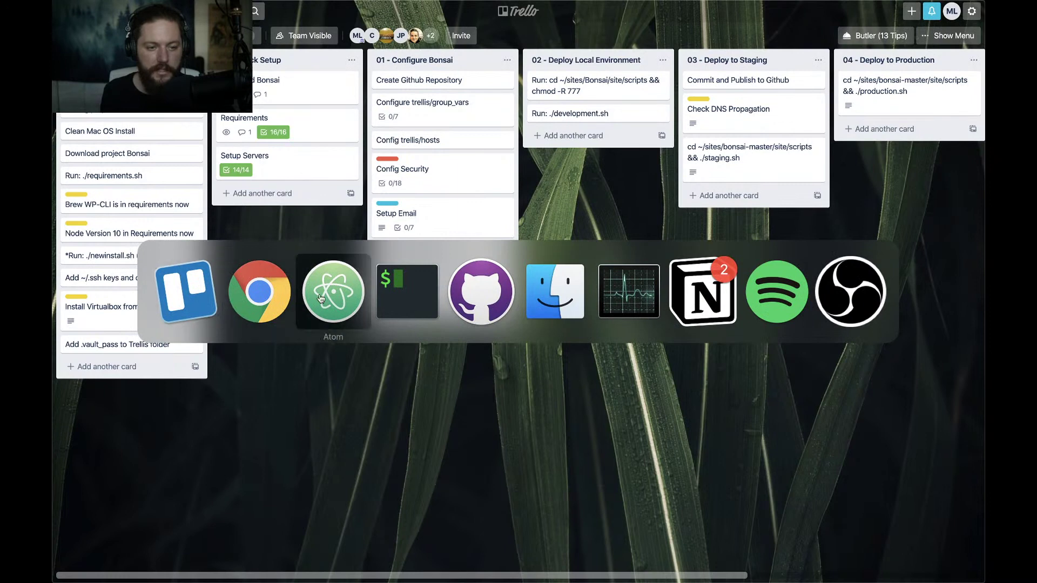
left_click(321, 298)
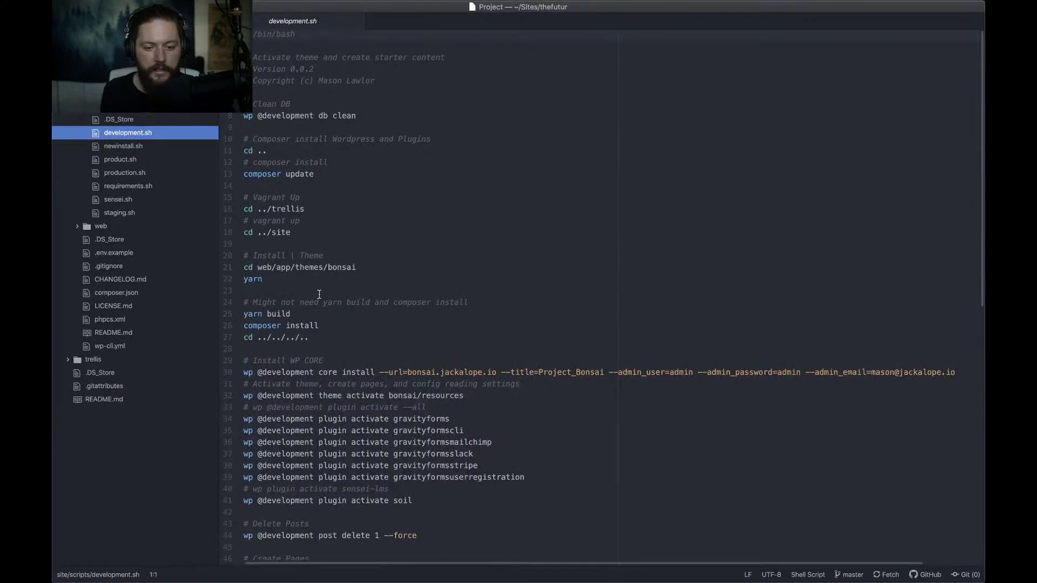
scroll(319, 294, "down", 3)
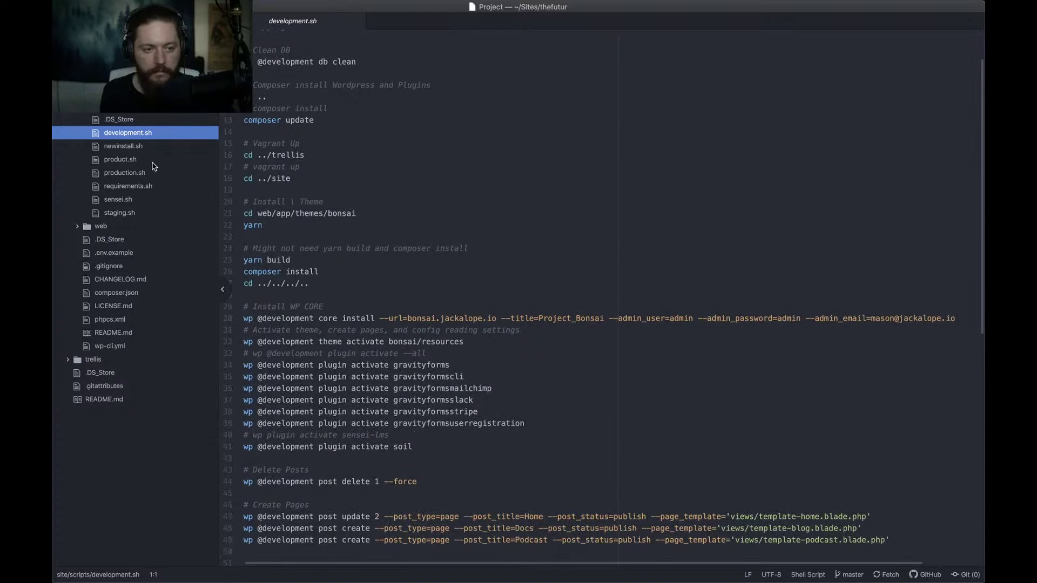
left_click(123, 186)
scroll(384, 234, "down", 3)
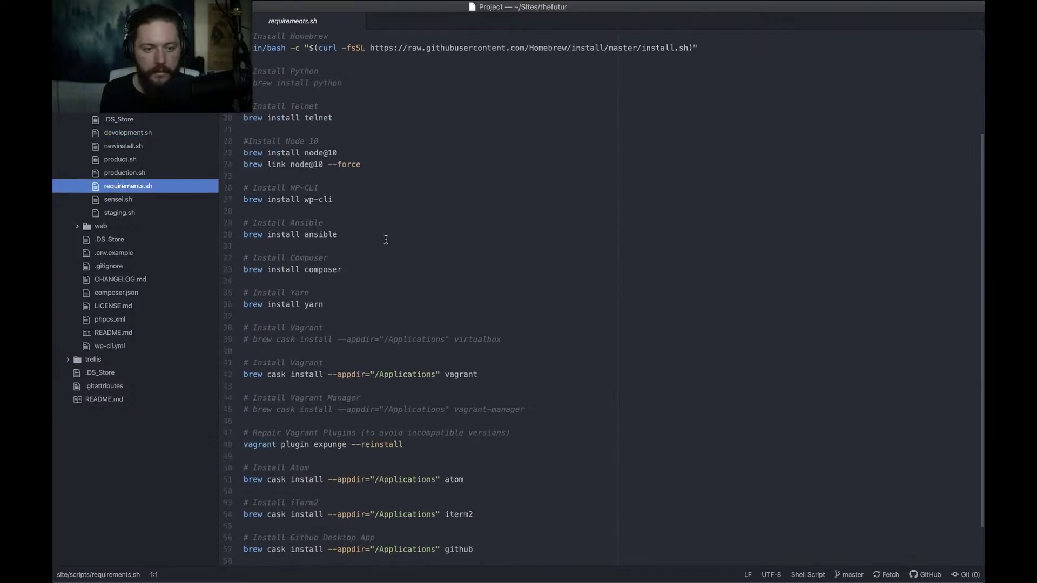
scroll(386, 239, "down", 1)
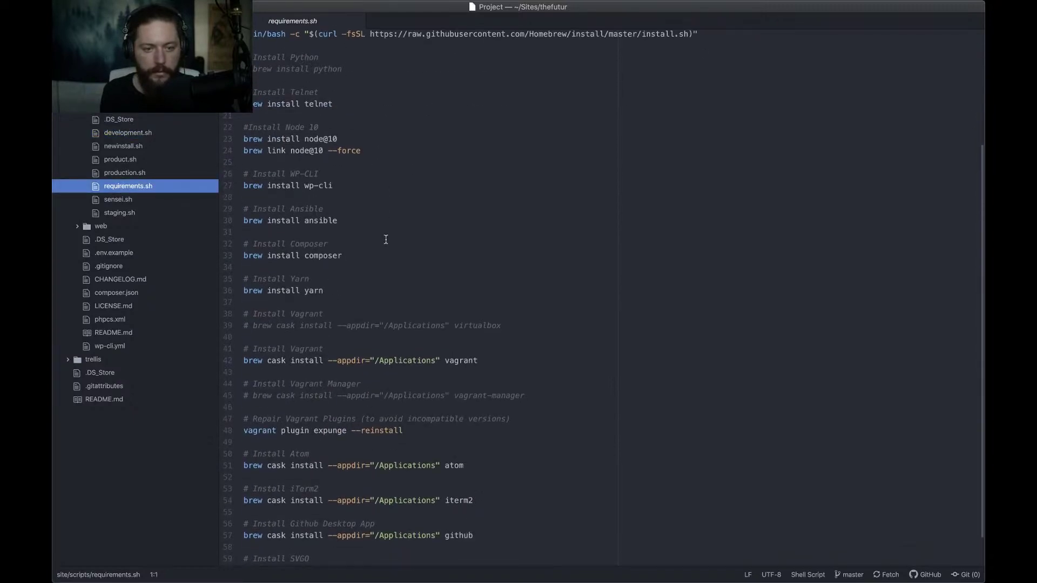
left_click(354, 190)
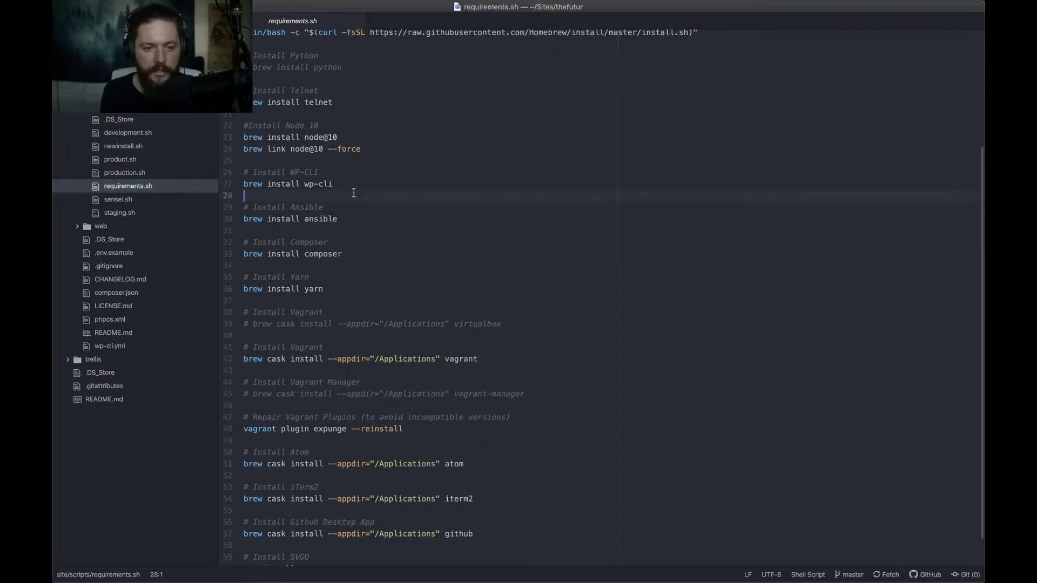
Back in Trello, drag the Node Version 10 card above the Brew WP-CLI card
key("ctrl+Right")
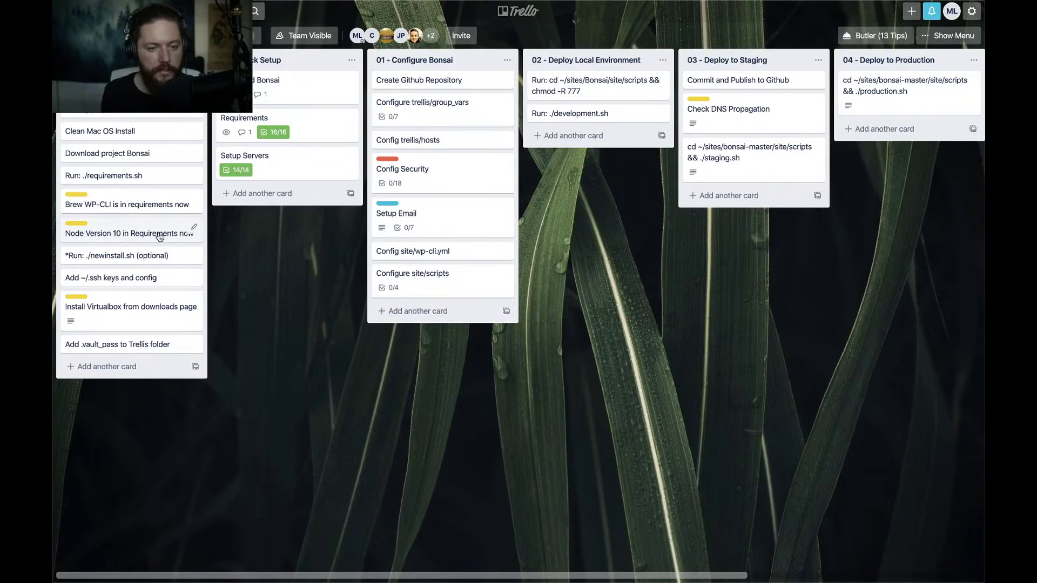
key("ctrl+Left")
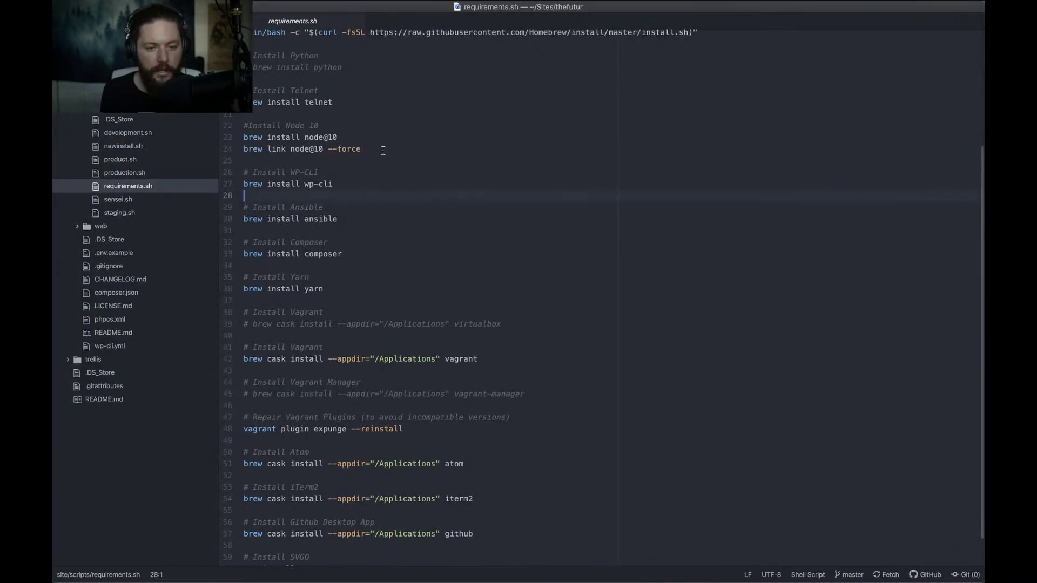
key("ctrl+Right")
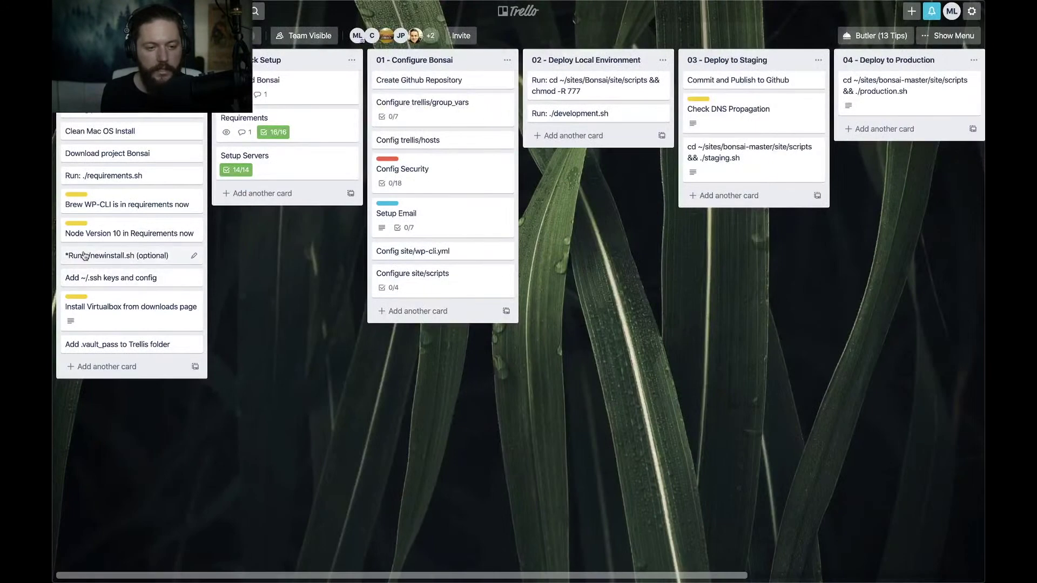
left_click_drag(98, 240, 95, 237)
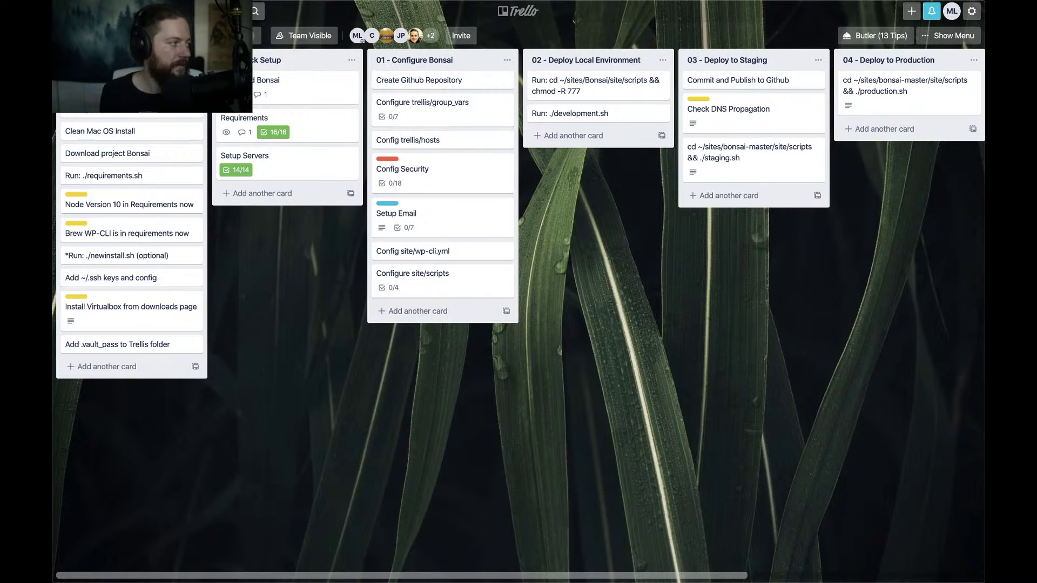
left_click_drag(2, 58, 407, 52)
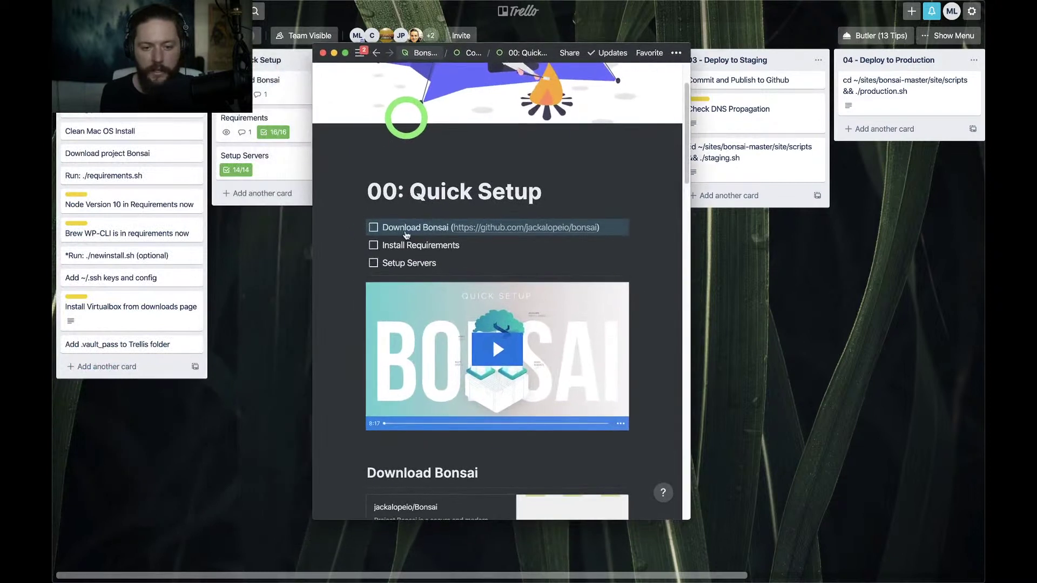
Return to the 00: Quick Setup page and scroll down to Setup Servers
key("super+[")
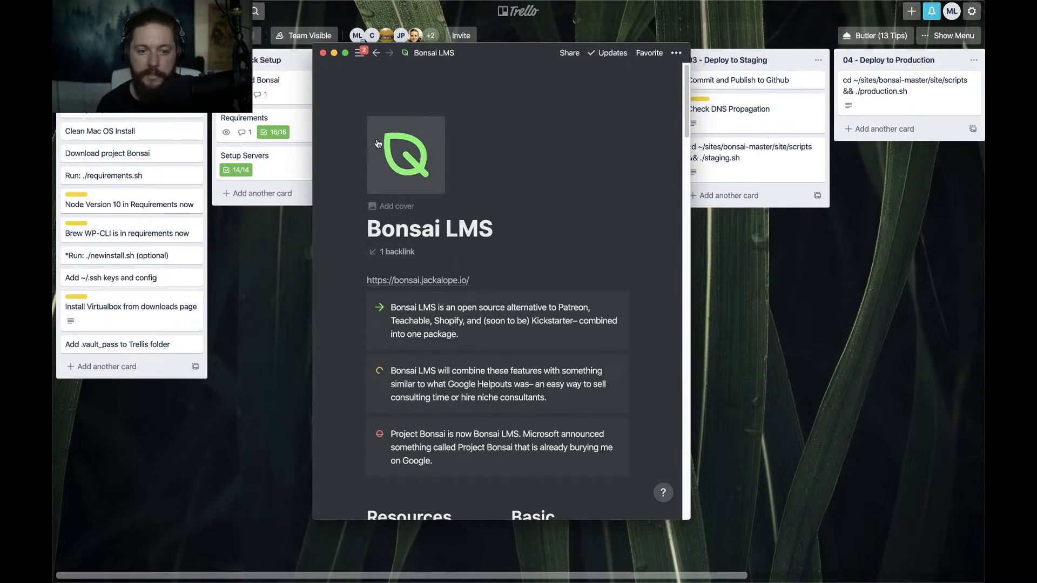
left_click(376, 53)
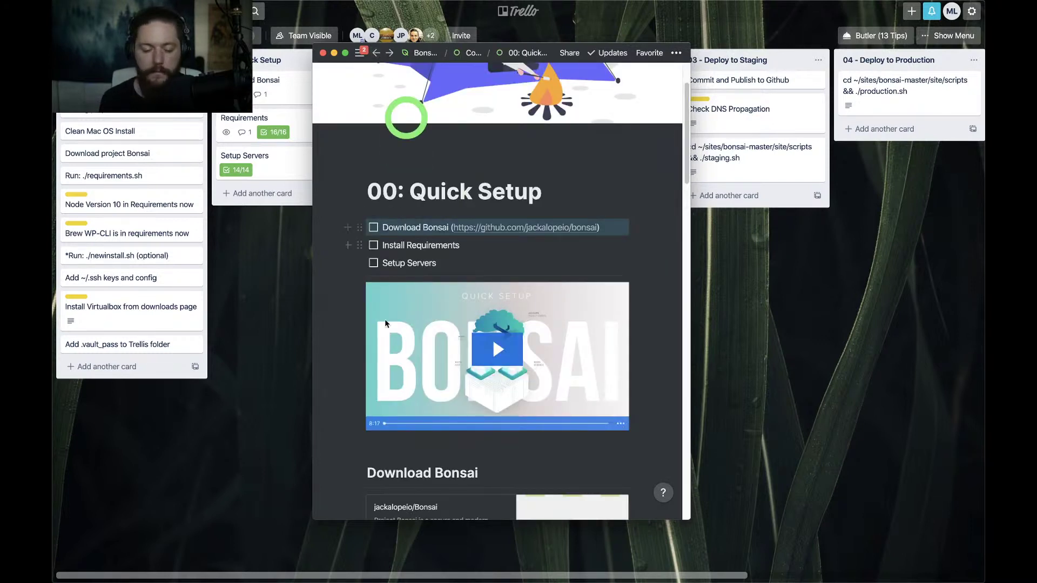
scroll(366, 363, "down", 1)
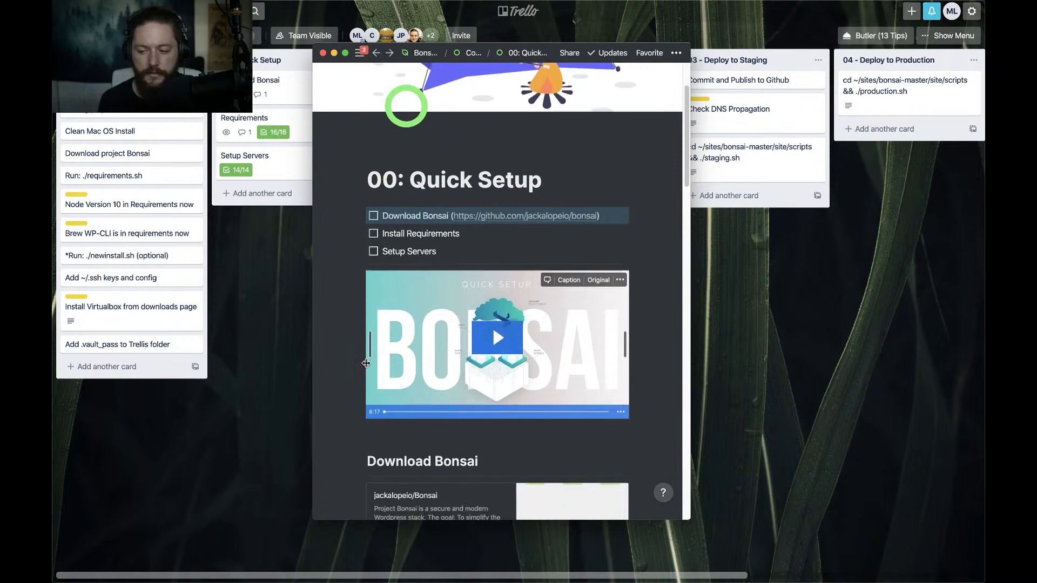
scroll(366, 363, "down", 4)
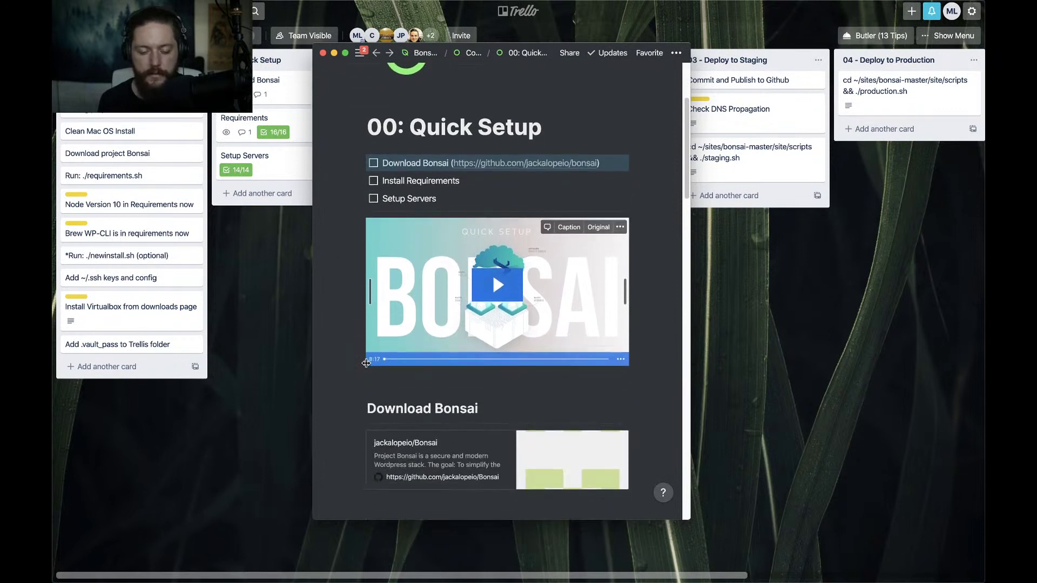
scroll(352, 367, "down", 10)
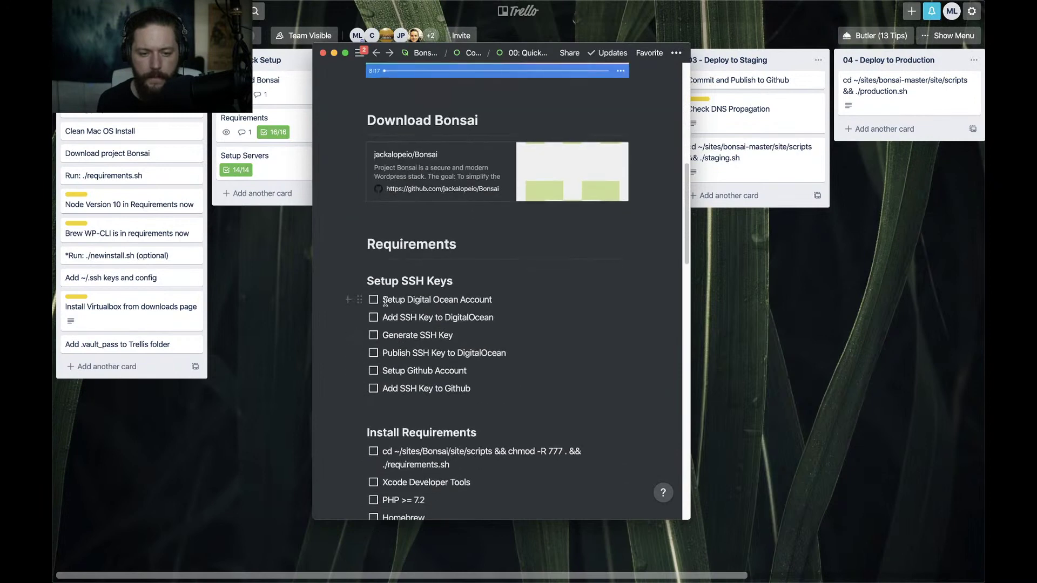
scroll(371, 308, "down", 8)
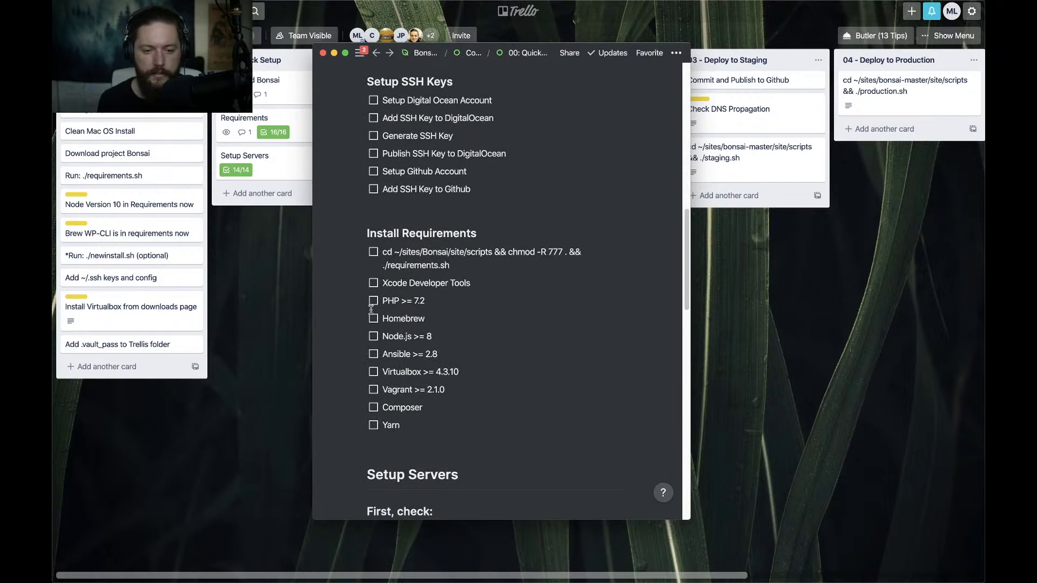
scroll(371, 309, "down", 8)
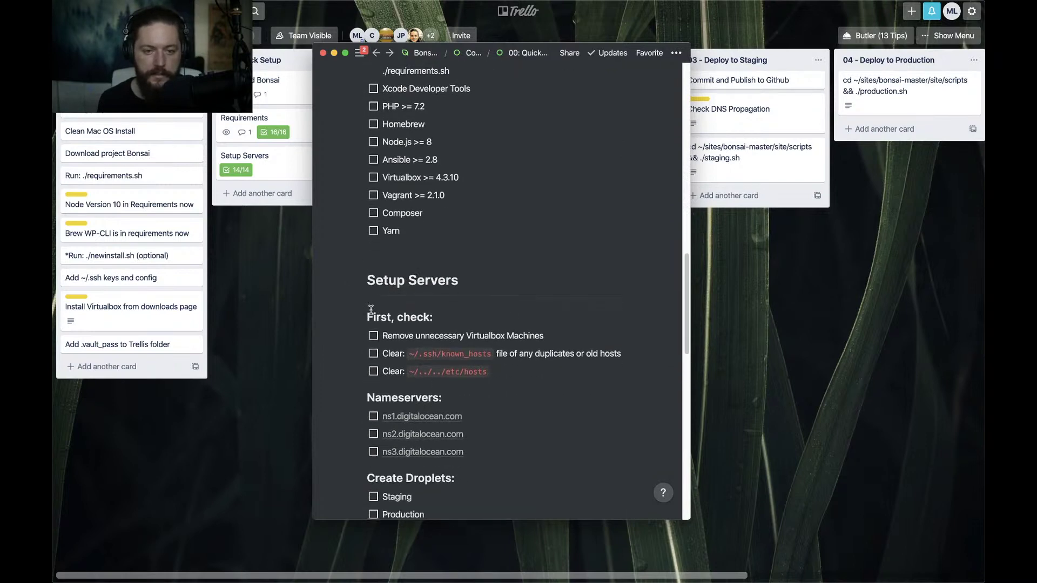
scroll(371, 309, "down", 8)
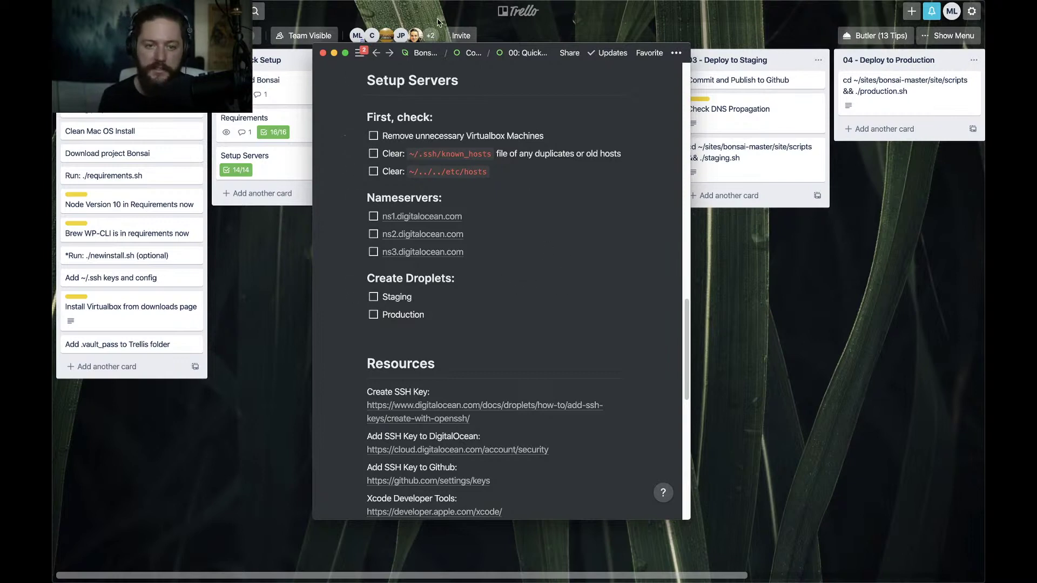
Minimize and restore the Trello board, then bring the Quick Setup page back in front
left_click(397, 24)
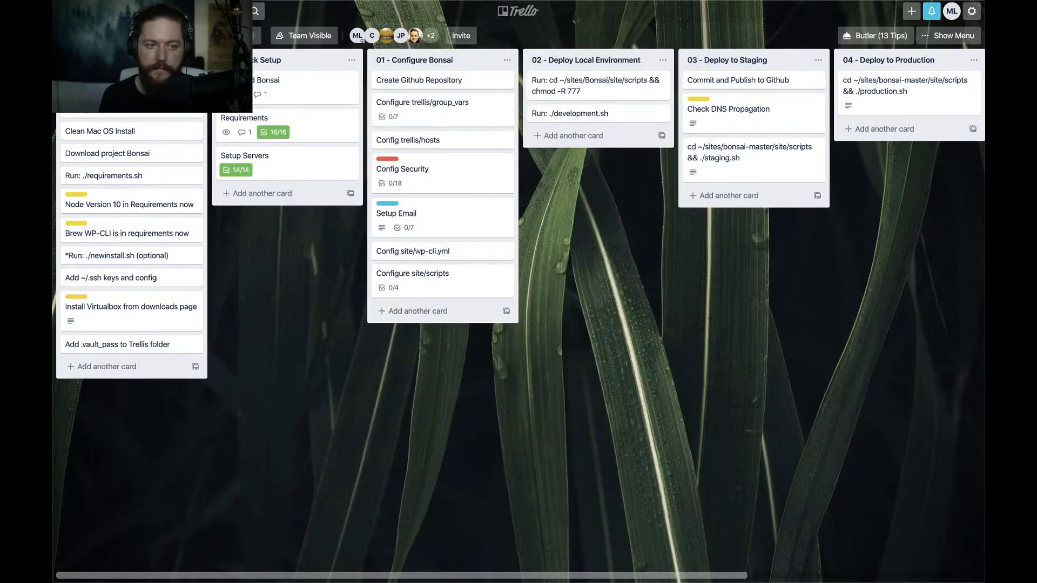
key("super+m")
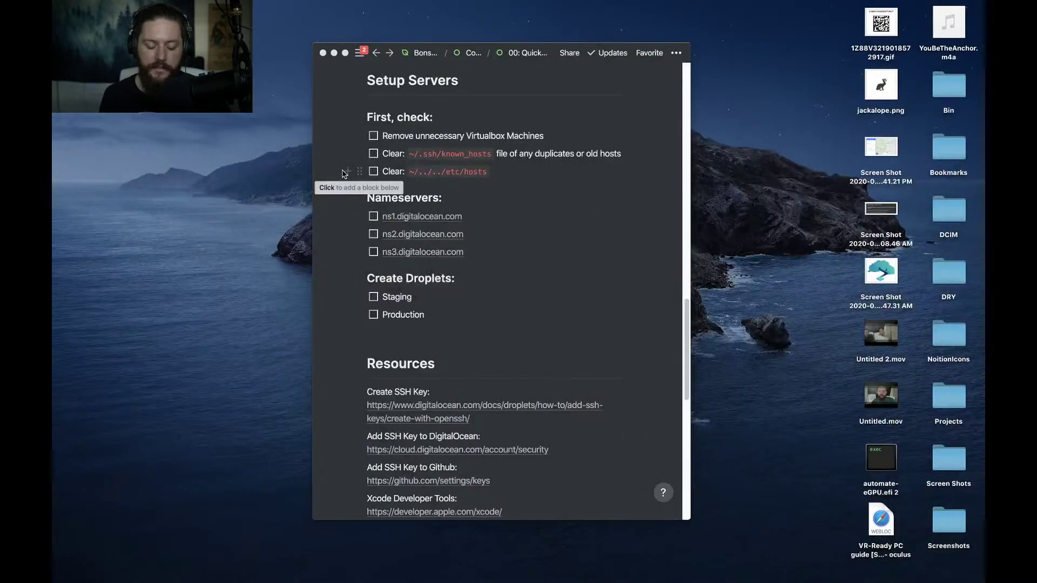
left_click(787, 564)
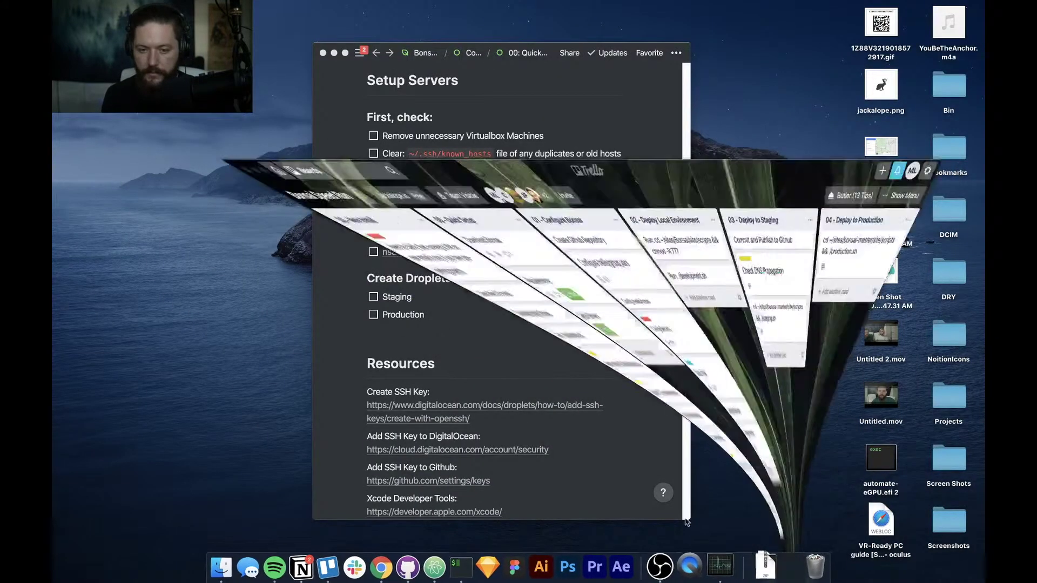
key("super+Tab")
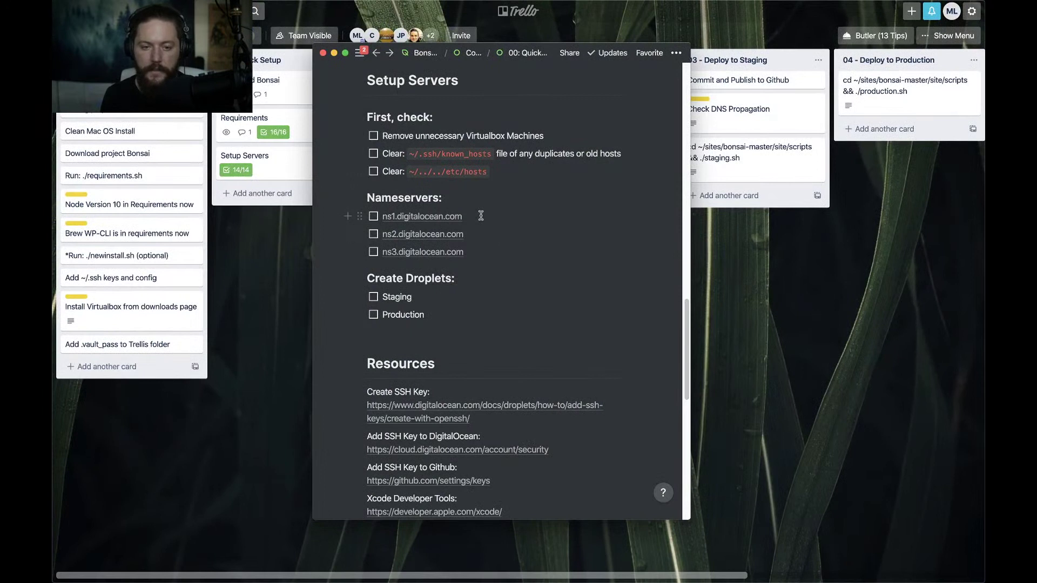
scroll(490, 240, "down", 1)
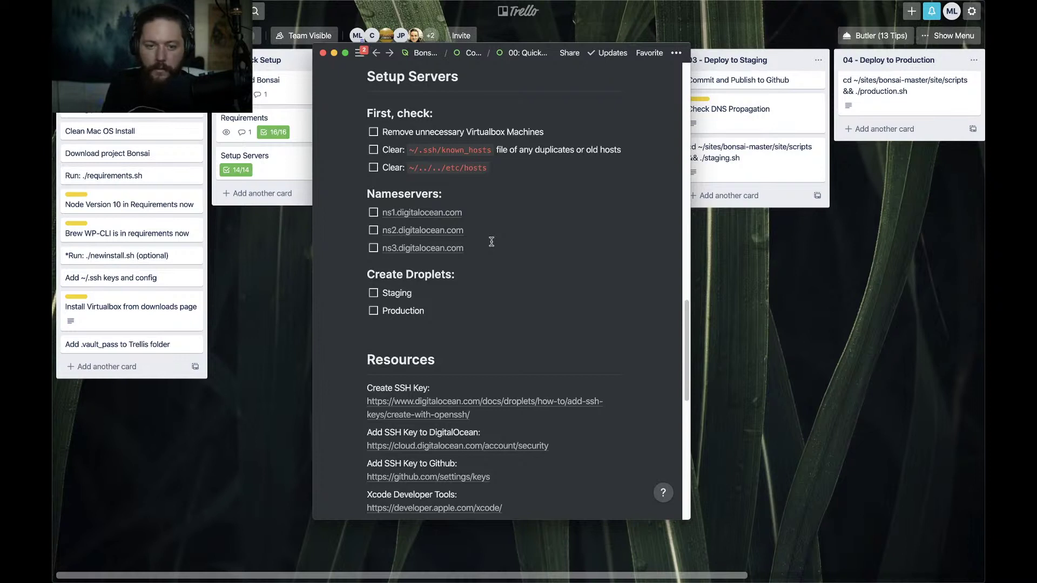
Open Spotlight to launch an app
key("super+space")
Launch VirtualBox from Spotlight and dismiss its new-version notice to view the VM list
type("vi")
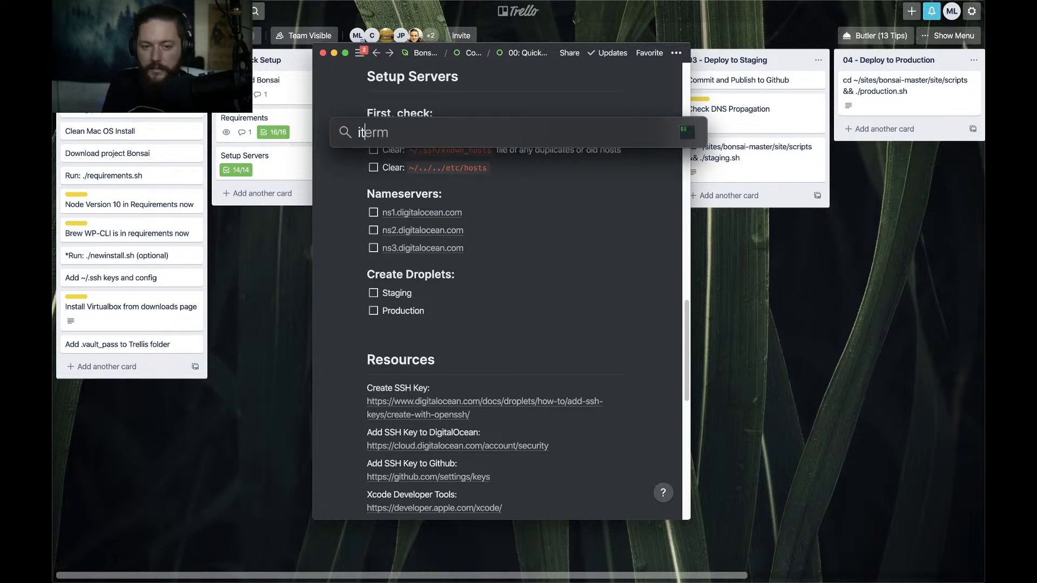
key("Return")
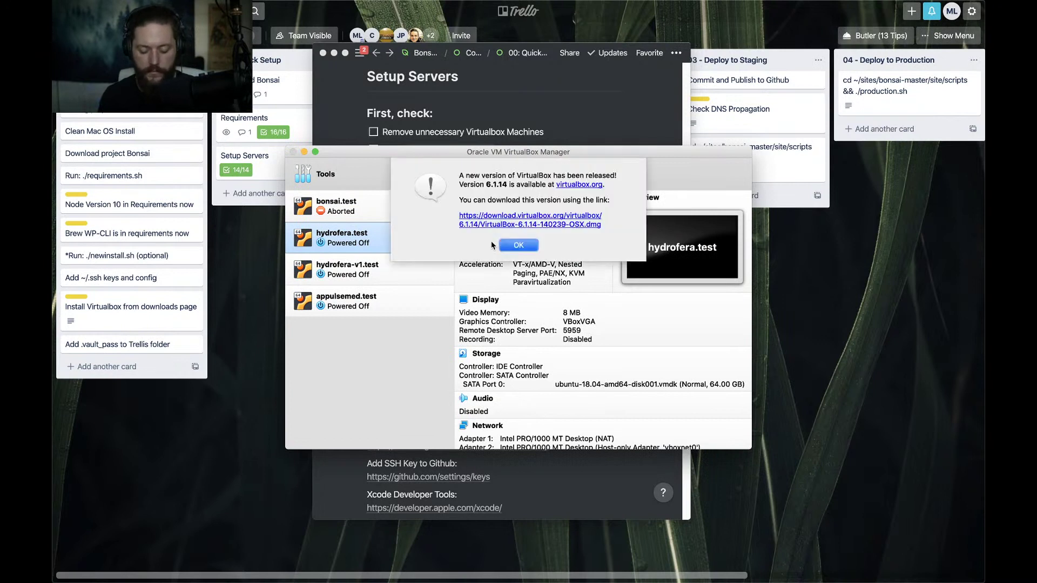
key("XF86AudioLowerVolume")
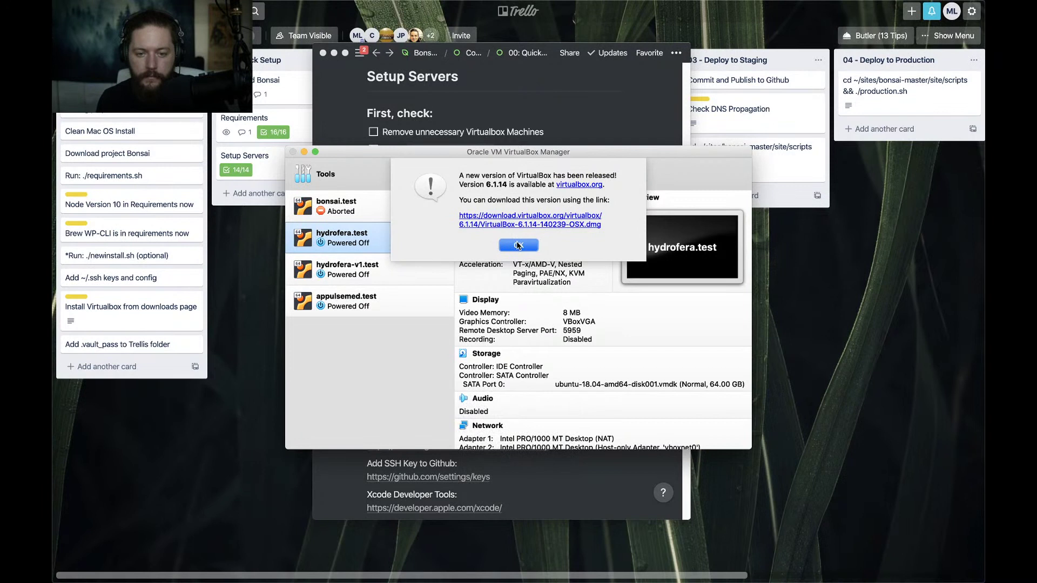
left_click(518, 245)
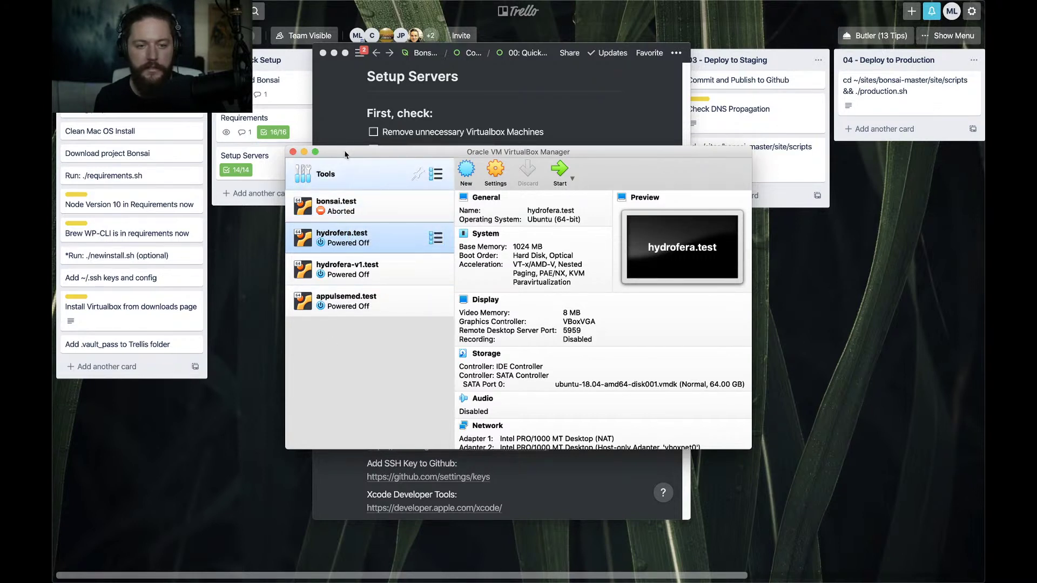
Quit VirtualBox, tick Remove unnecessary Virtualbox Machines, and launch iTerm from Spotlight
key("super+q")
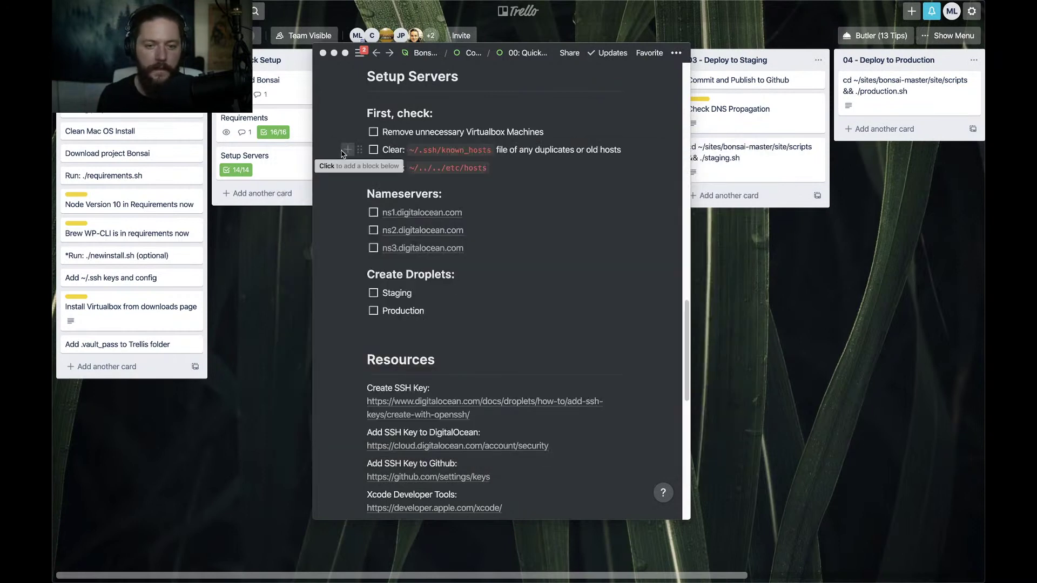
left_click(373, 133)
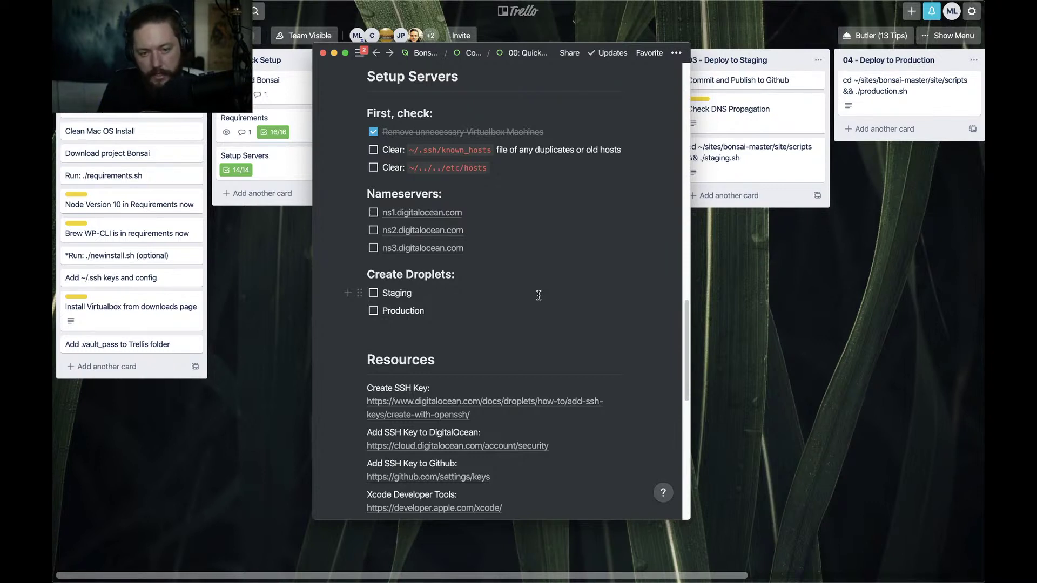
key("super+space")
type("vir")
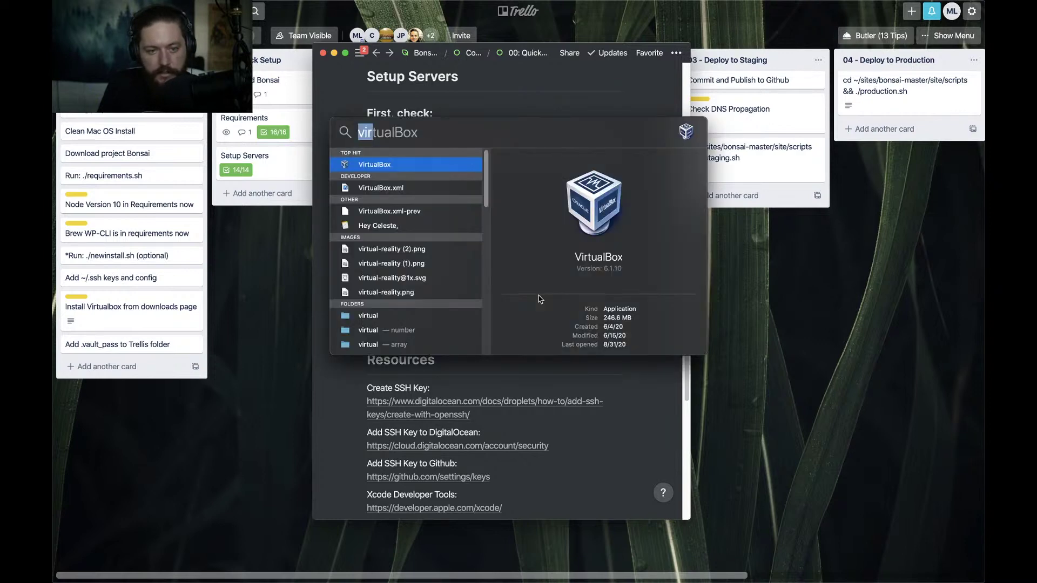
type("it")
key("Return")
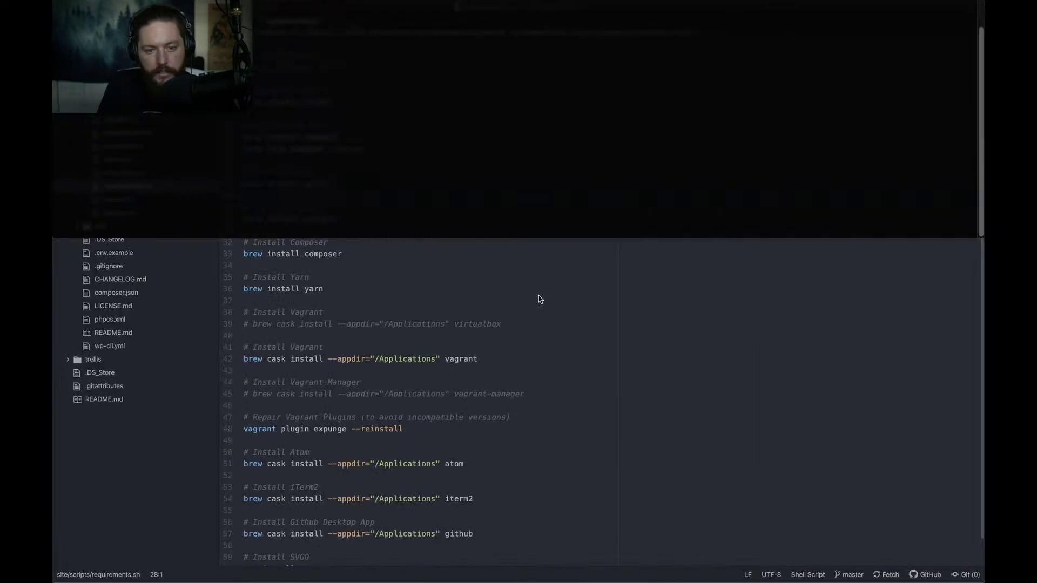
On the Trello desktop, move the Quick Setup window lower and make it wider
key("ctrl+Up")
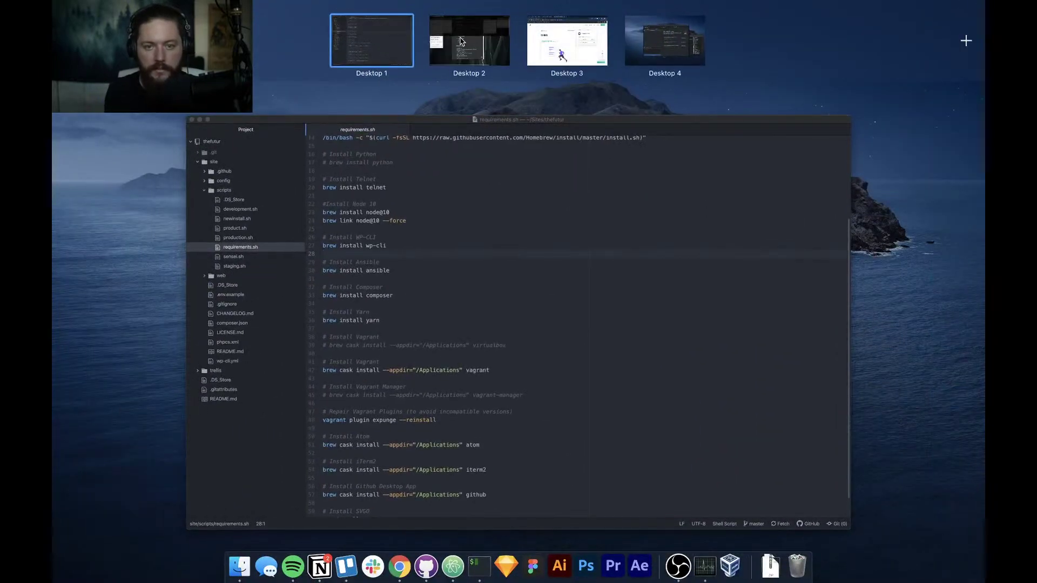
left_click(469, 40)
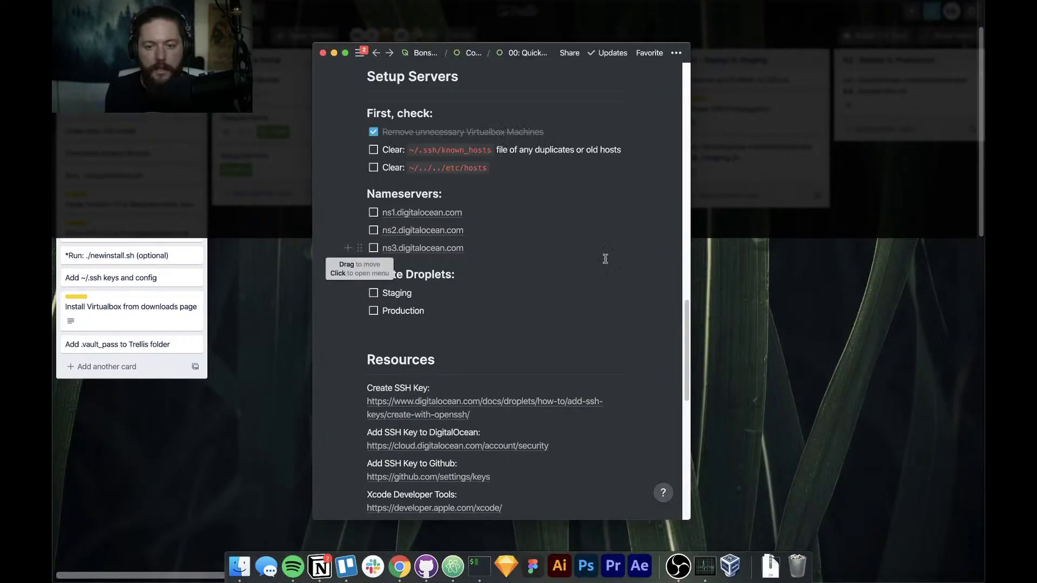
left_click_drag(550, 51, 553, 180)
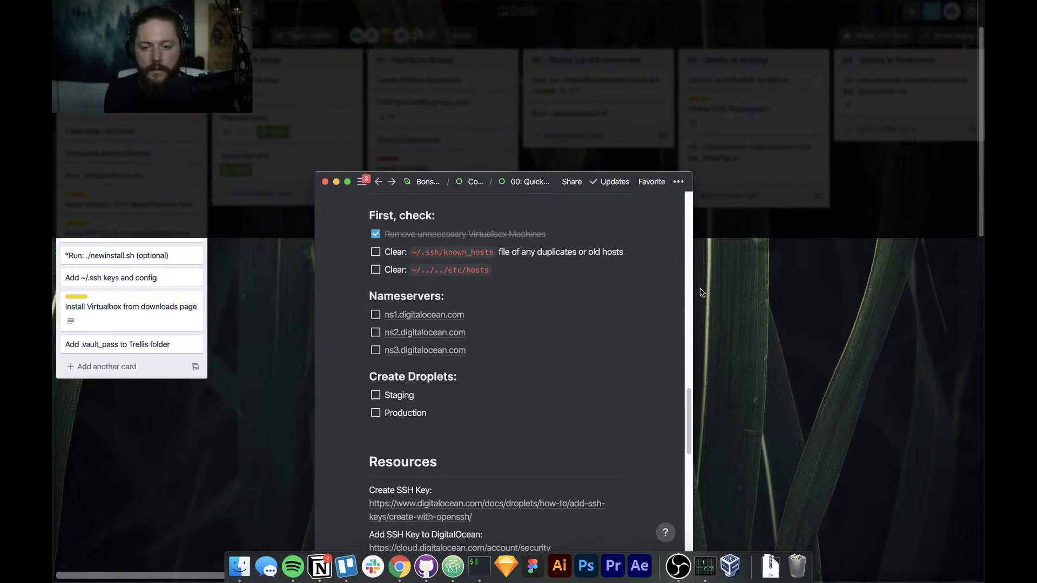
mouse_move(693, 292)
left_mouse_down()
mouse_move(912, 293)
mouse_move(694, 297)
mouse_move(706, 297)
left_mouse_up()
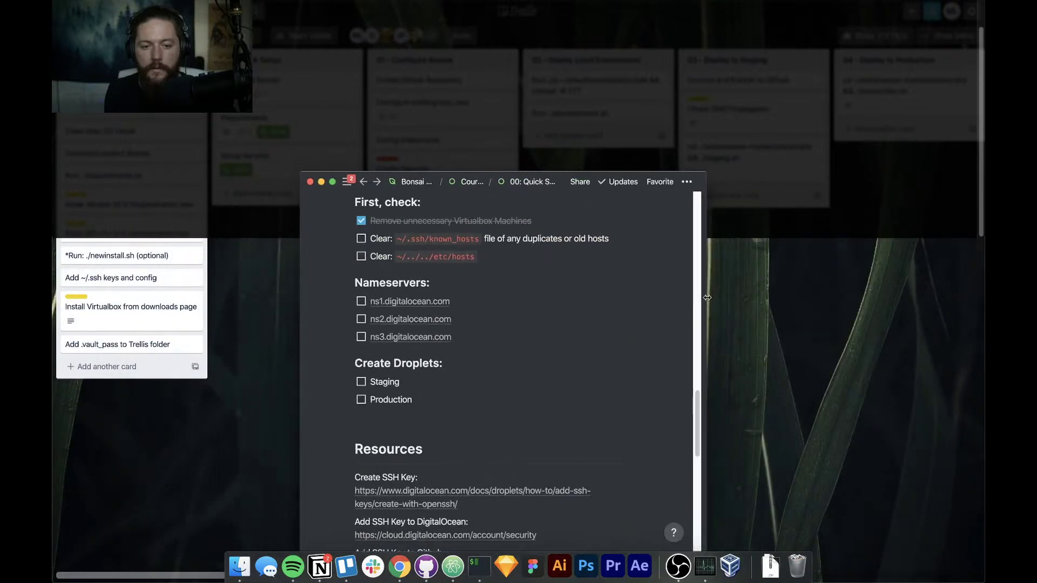
left_click(186, 135)
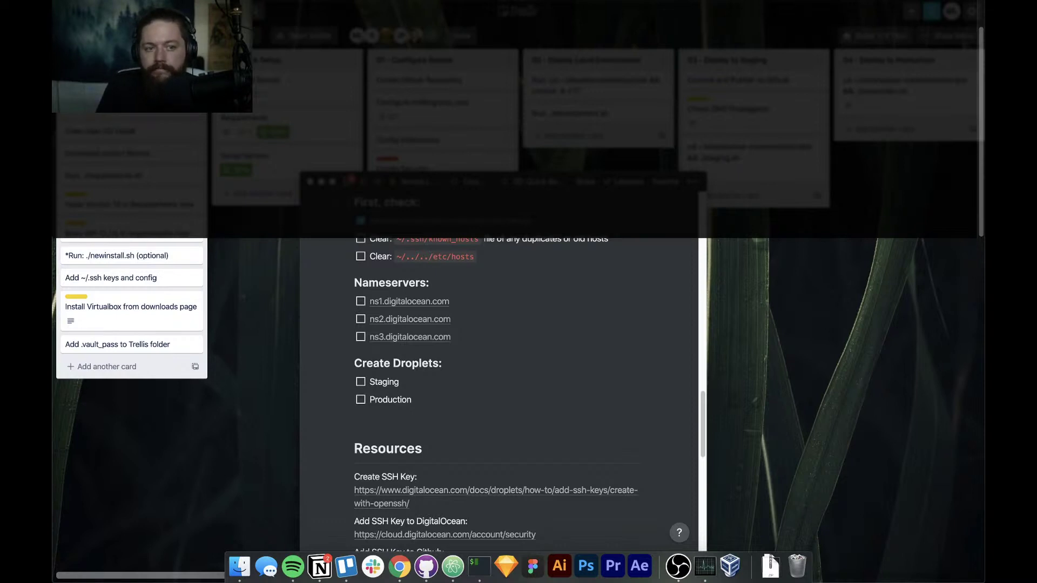
Run ls in the drop-down terminal to list the home folder, then close Finder
type("ls")
key("Return")
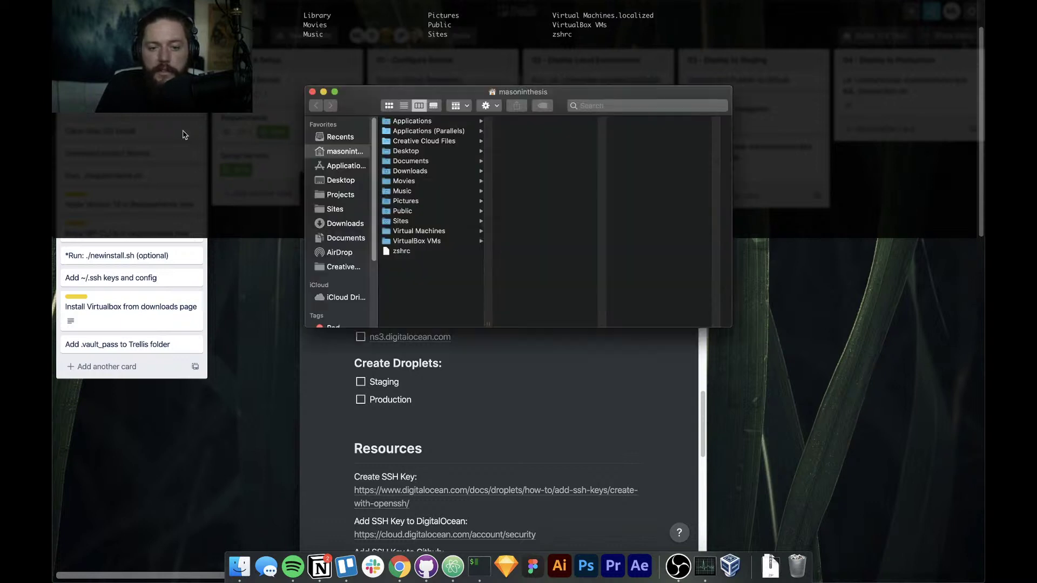
left_click(339, 161)
left_click(338, 155)
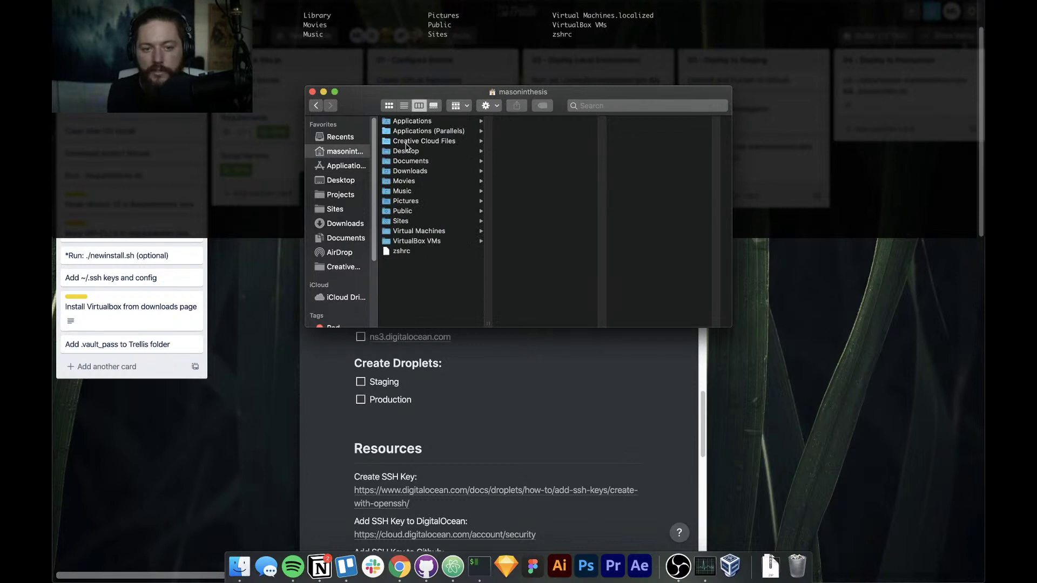
key("super+w")
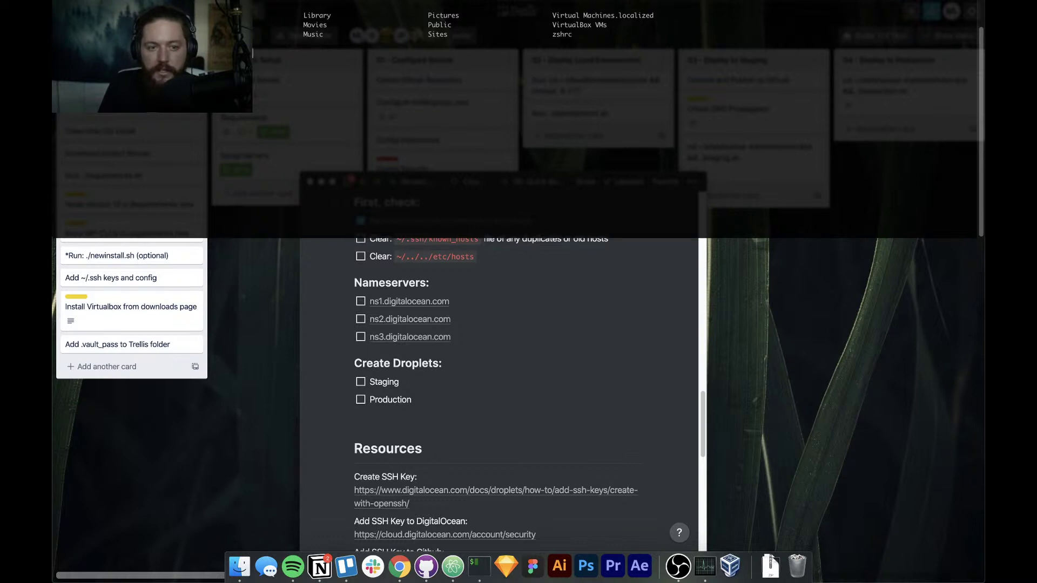
Run a sudo editor command to open ~/.ssh/known_hosts for editing
type("n_")
type("sts")
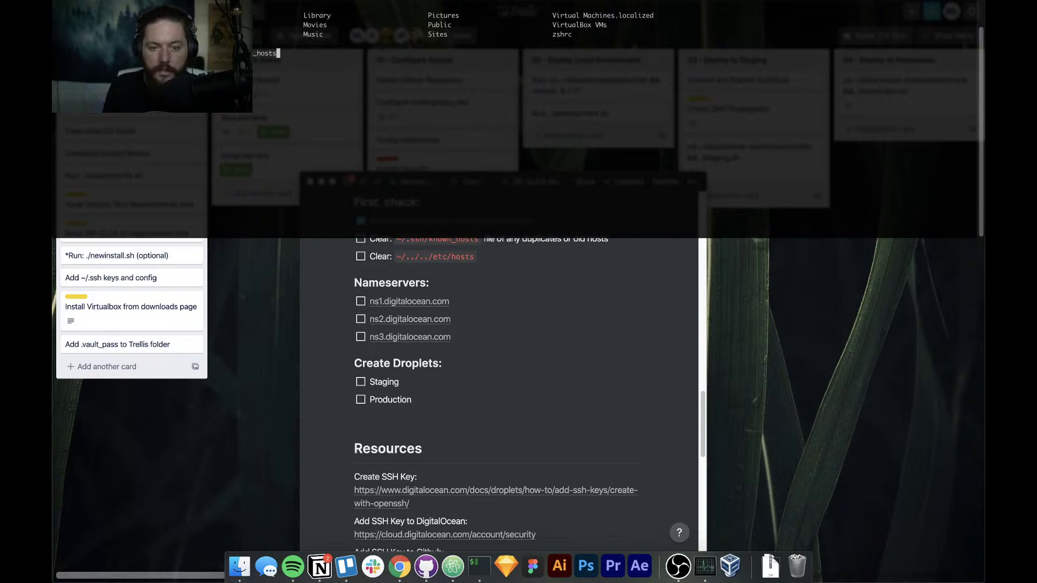
key("BackSpace")
type("s")
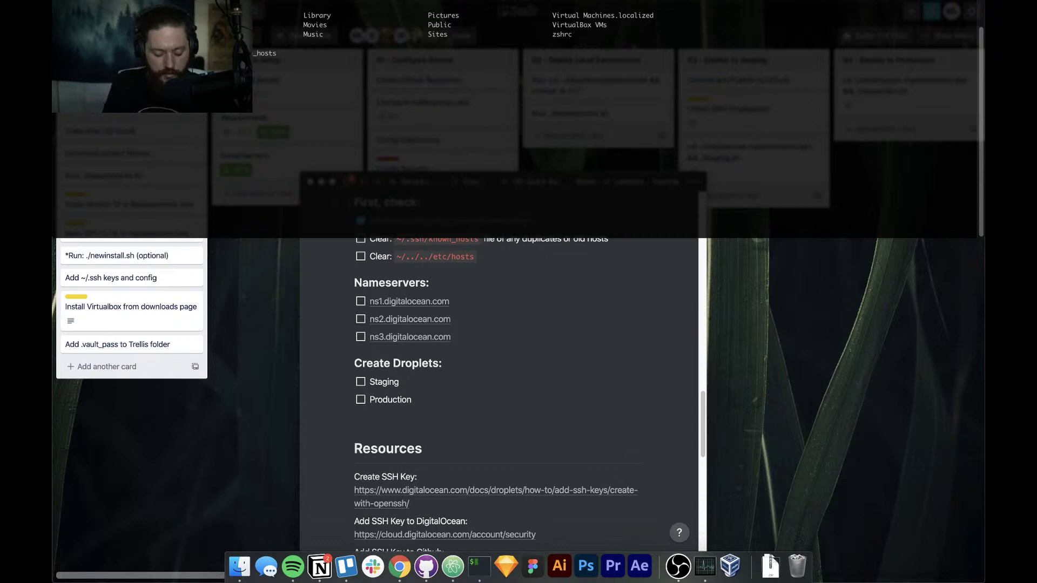
type("sudo nan")
type("o")
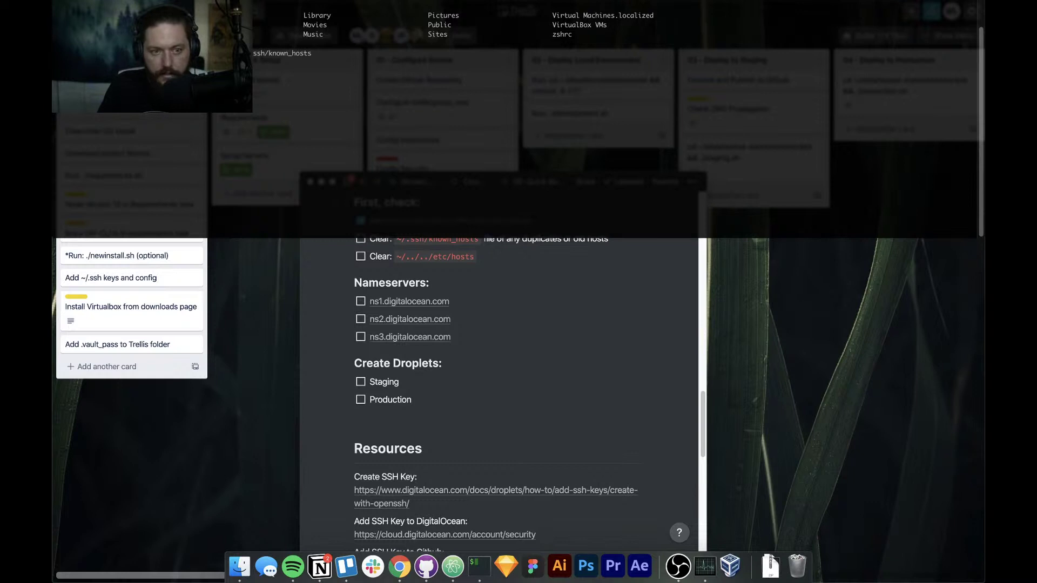
key("Return")
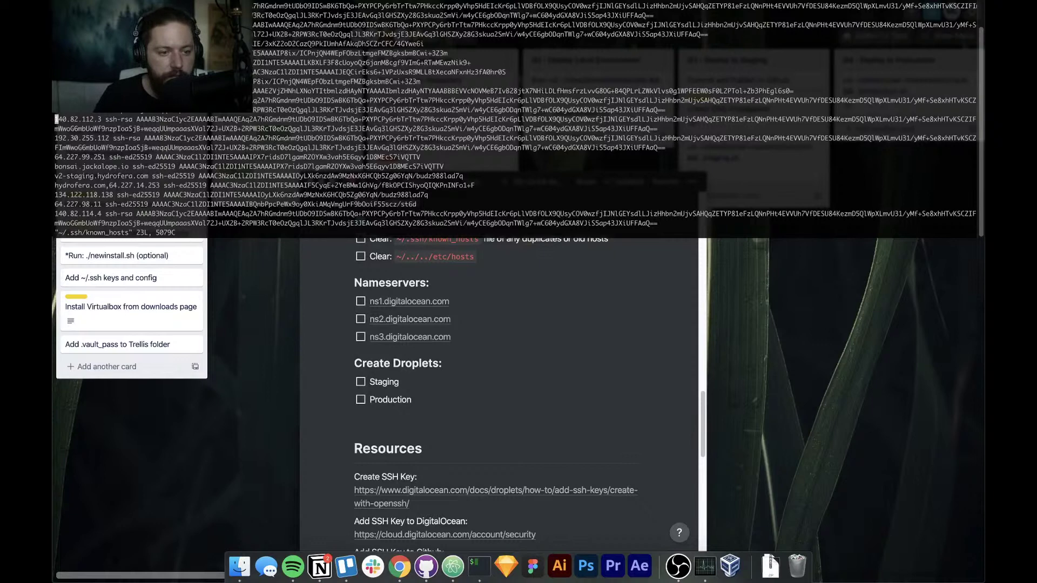
Delete the stale 134.122.118.138, 64.227.98.11, 140.82.x and 206.189.180.127 entries from known_hosts
key("j")
key("j")
key("j")
key("j")
key("j")
key("j")
key("j")
key("j")
key("j")
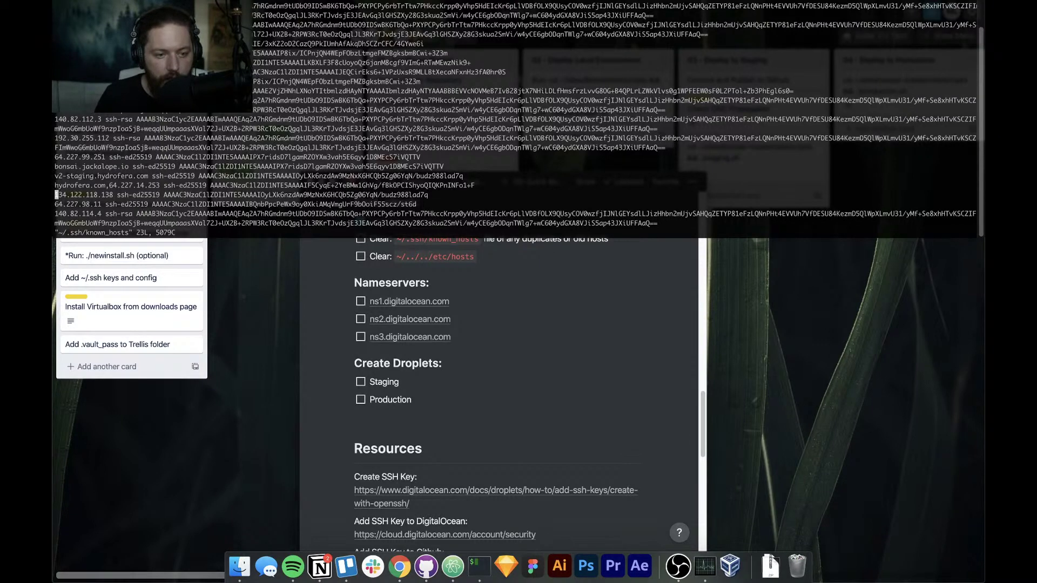
key("j")
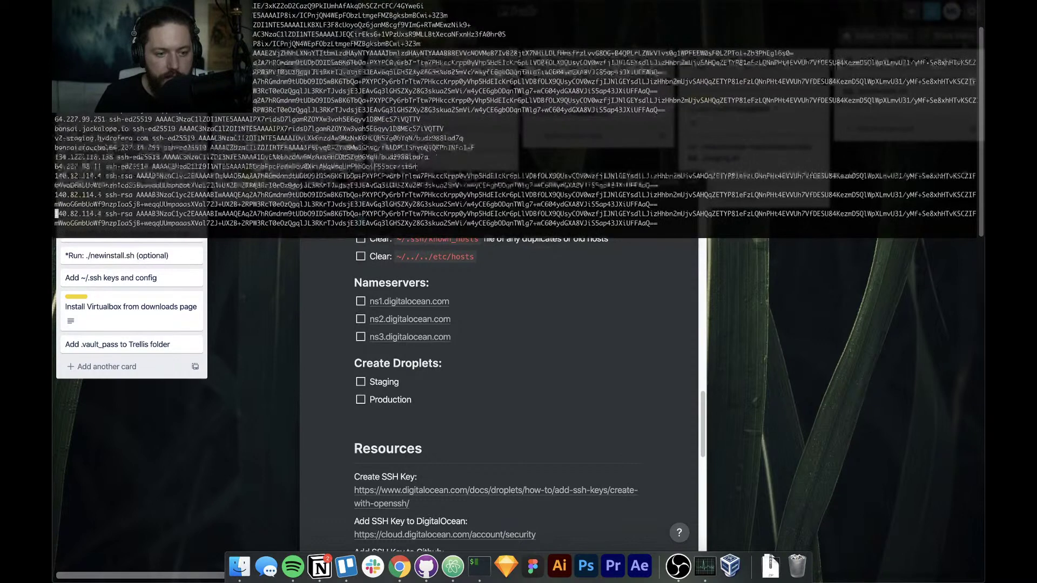
key("k")
key("k")
key("k")
key("k")
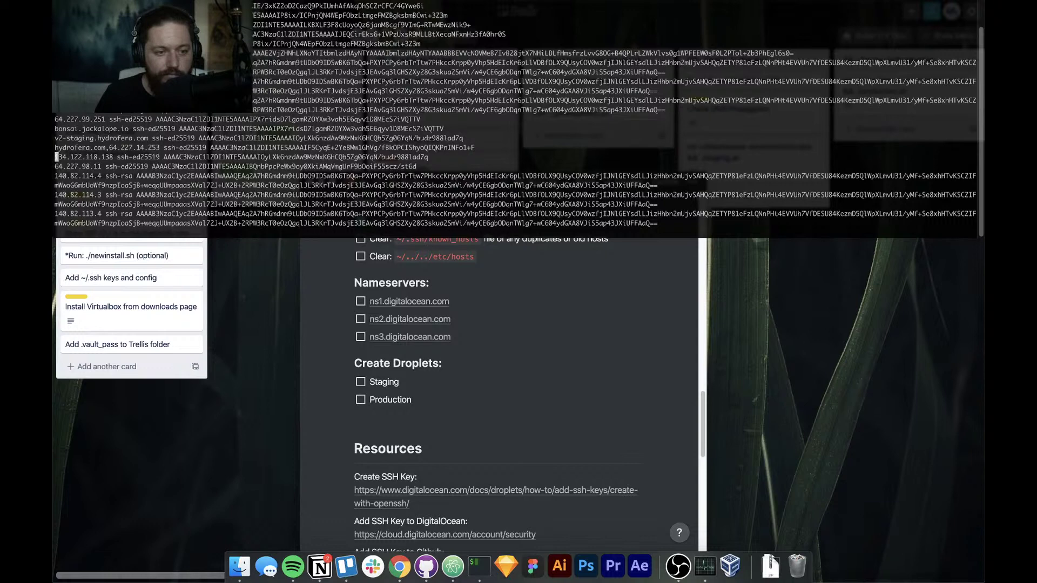
key("d")
key("d")
key("d")
key("d")
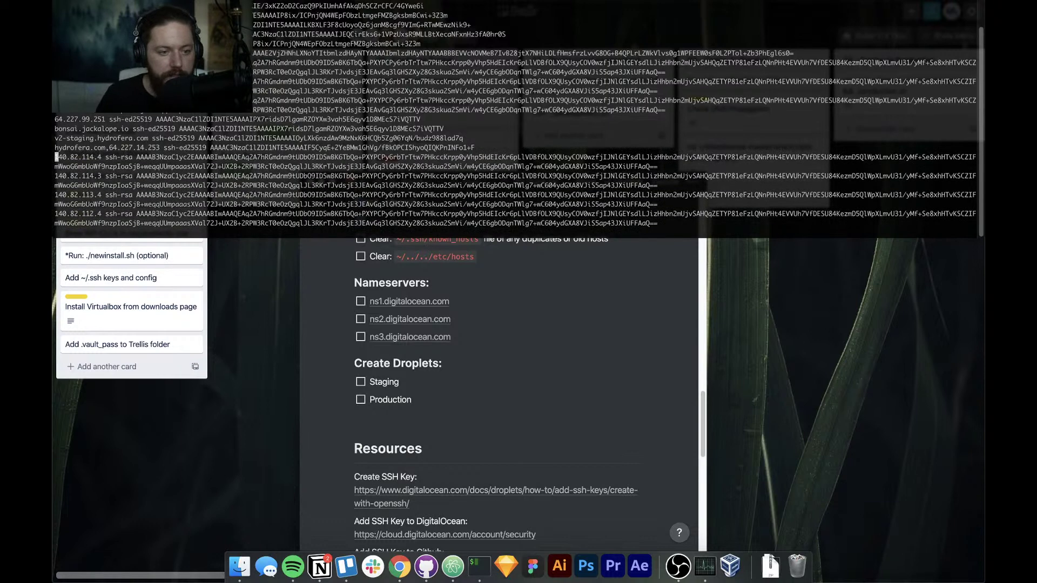
key("d")
key("d")
key("d")
key("d")
key("d")
key("d")
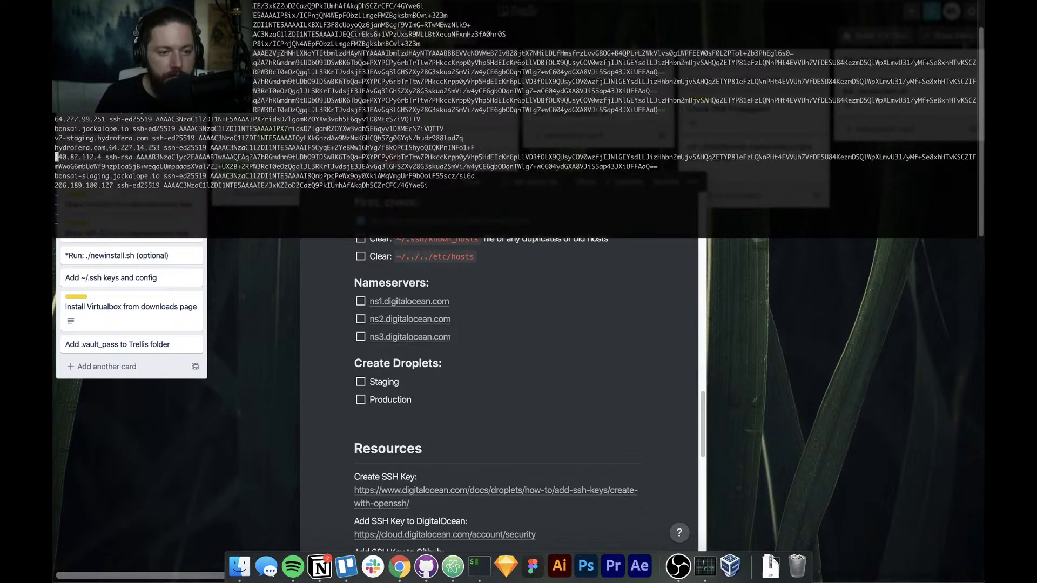
key("d")
key("d")
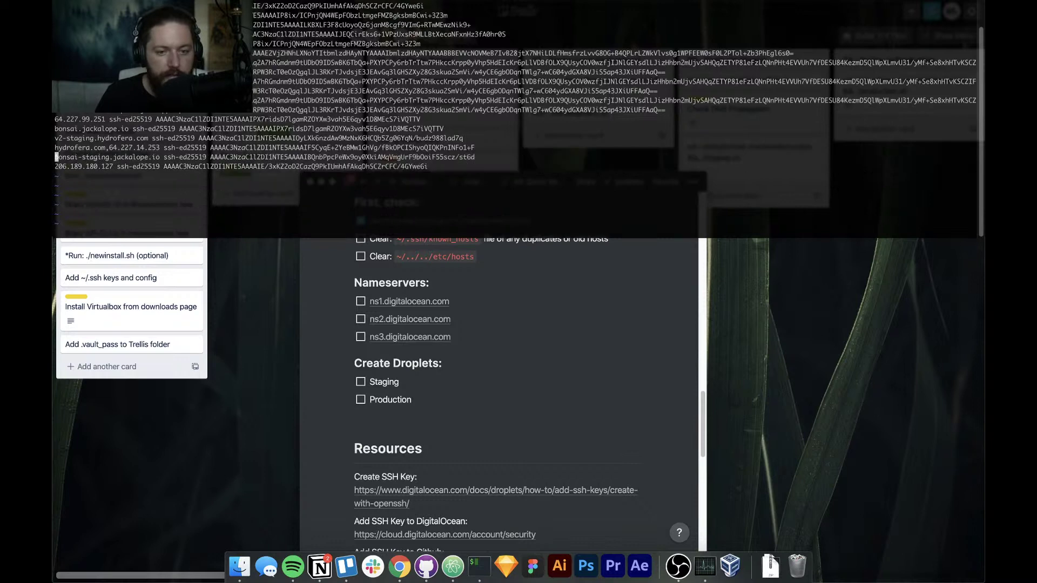
key("j")
key("k")
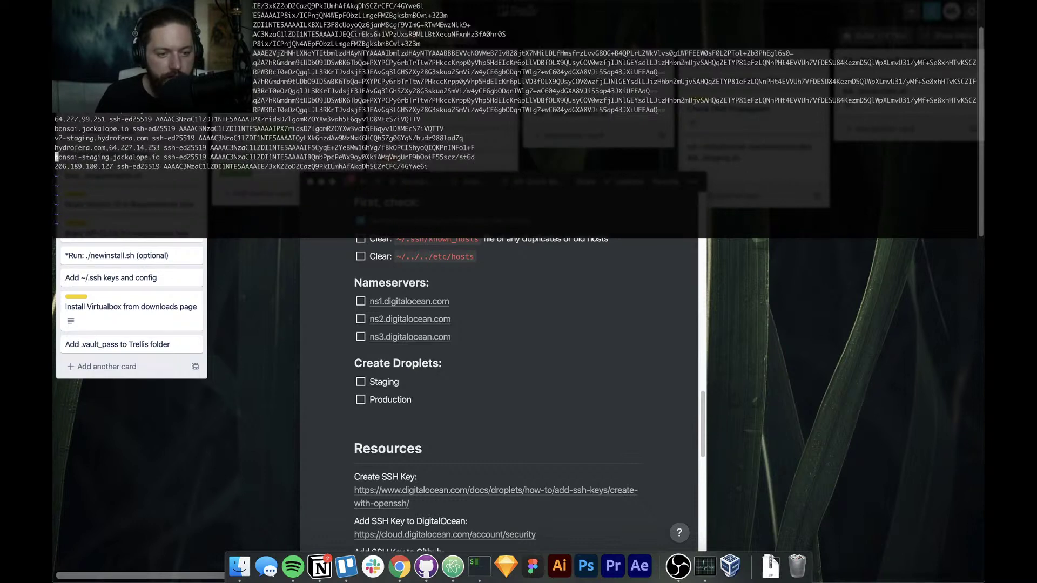
key("j")
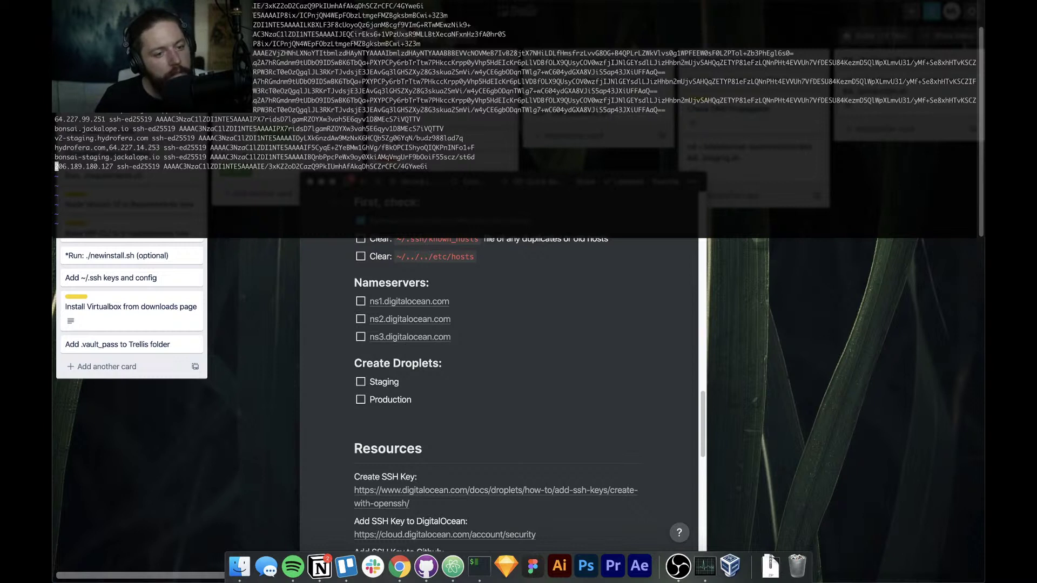
key("d")
key("d")
key("k")
key("k")
key("k")
key("k")
key("k")
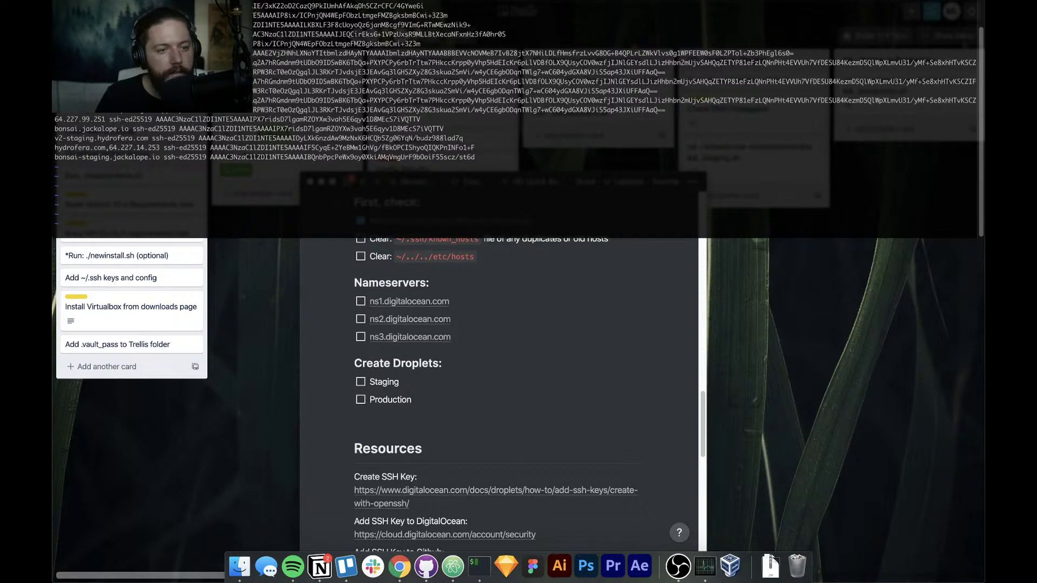
key("Down")
key("Down")
key("Down")
key("Down")
key("Down")
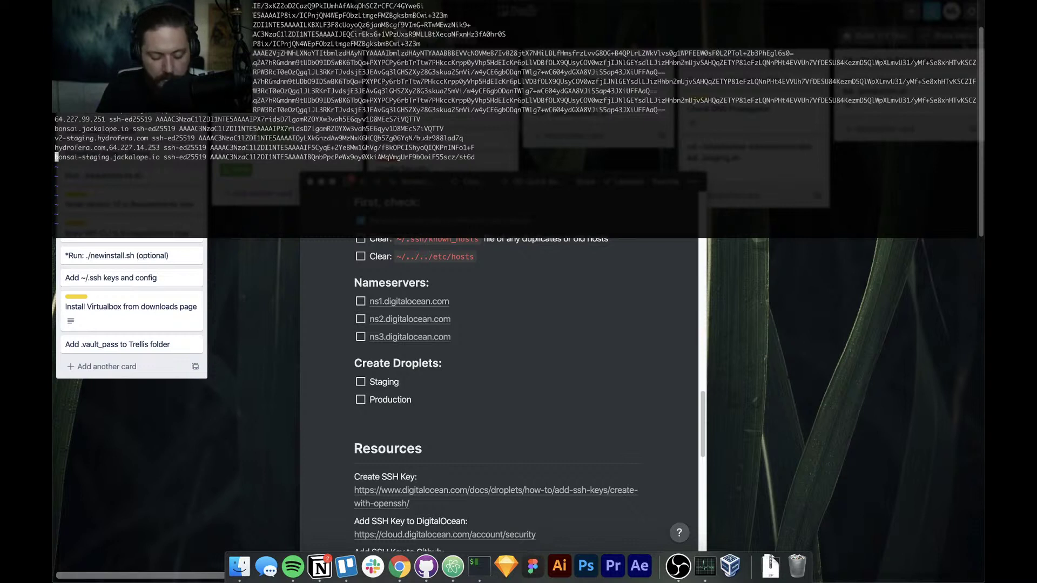
Check the end of the bonsai-staging entry, then save known_hosts with :wq and exit
key("i")
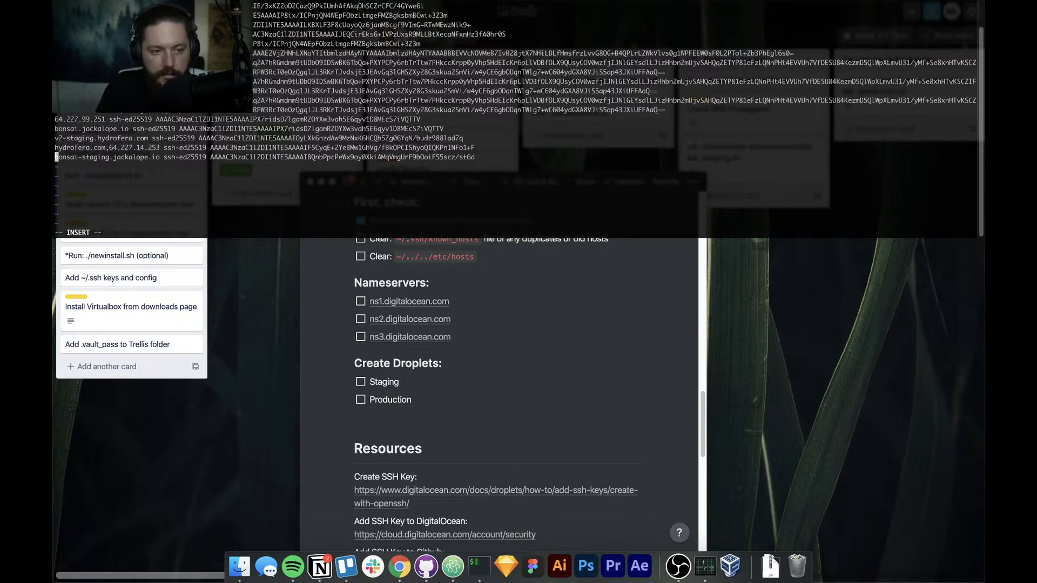
key("Right")
key("Right")
key("Right")
key("Right")
key("Right")
key("Right")
key("Right")
key("Right")
key("Right")
key("Right")
key("Right")
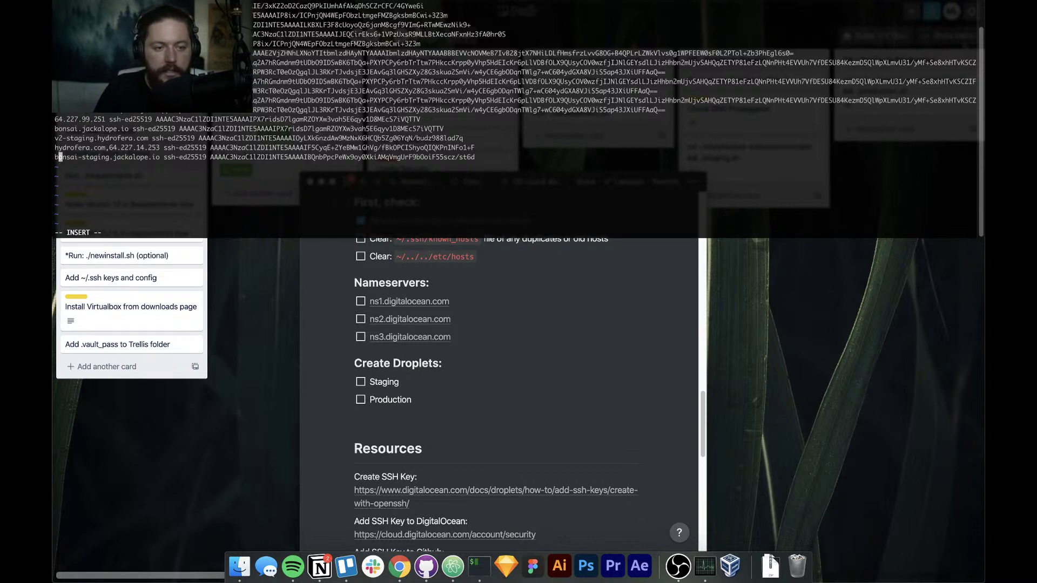
key("Right")
key("Right")
key("Right")
key("Right")
key("Right")
key("Right")
key("Right")
key("Right")
key("Right")
key("Right")
key("Right")
key("Right")
key("Right")
key("Right")
key("Right")
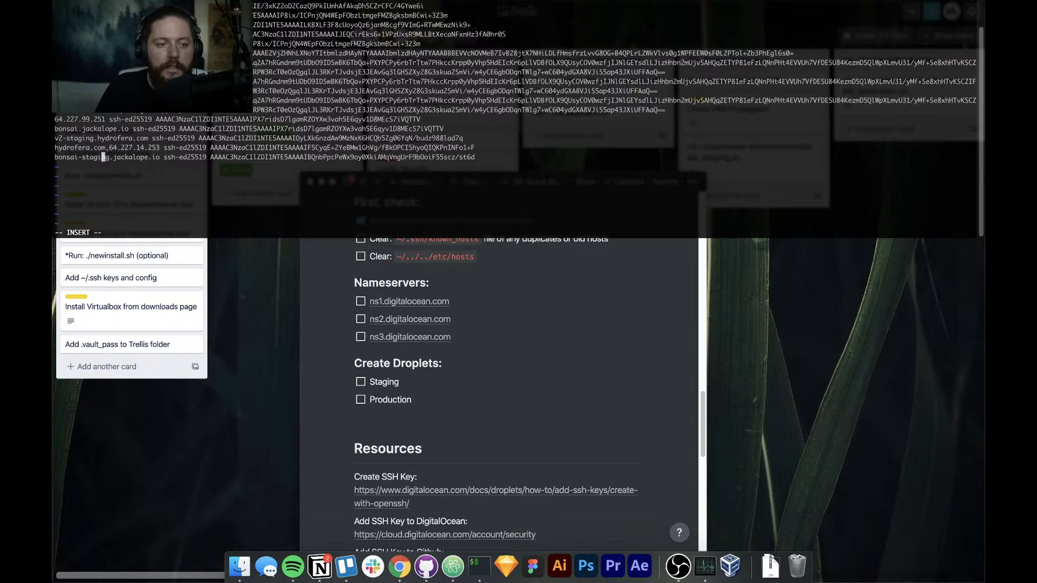
key("Right")
key("Right")
key("Right")
key("Right")
key("Right")
key("Right")
key("Right")
key("Right")
key("Right")
key("Right")
key("Right")
key("Right")
key("Right")
key("Right")
key("Right")
key("Right")
key("Right")
key("Right")
key("Right")
key("Right")
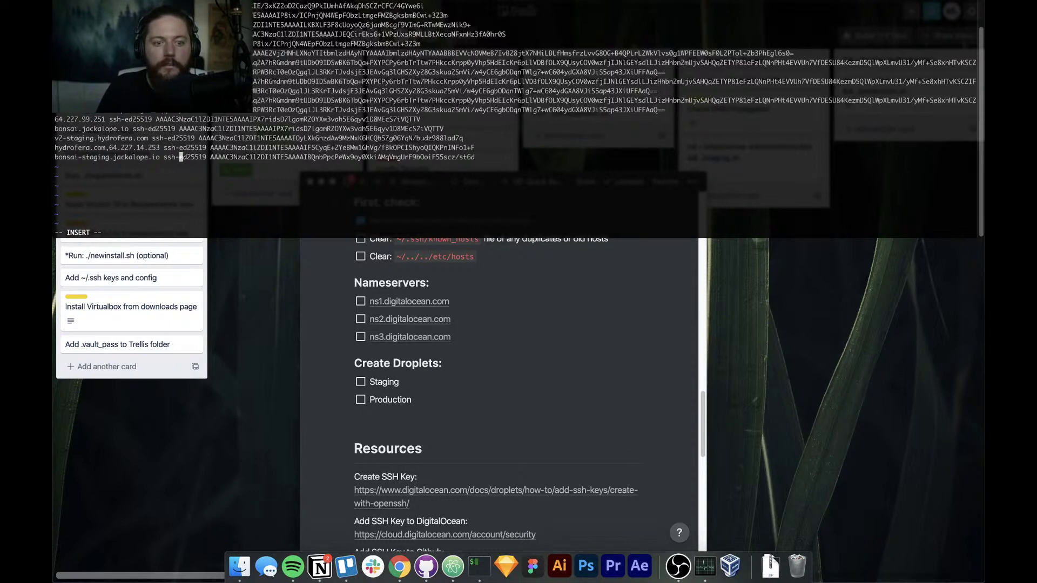
key("Right")
key("Right")
key("Right")
key("Right")
key("Right")
key("Right")
key("Right")
key("Right")
key("Right")
key("Right")
key("Right")
key("Right")
key("Right")
key("Right")
key("Right")
key("Right")
key("Right")
key("Right")
key("Right")
key("Right")
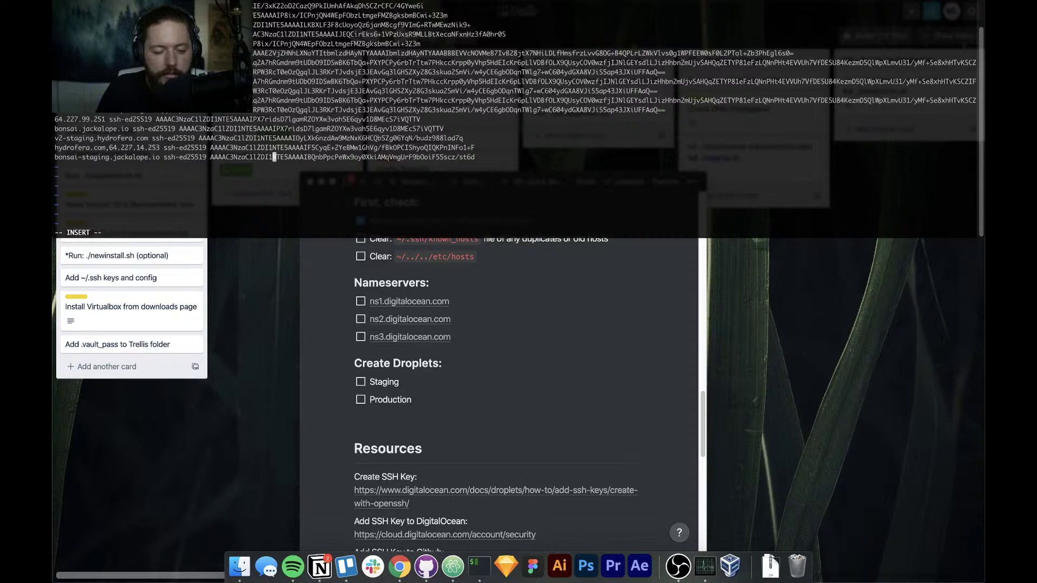
key("Right")
key("Right")
key("Right")
key("Right")
key("Right")
key("Right")
key("Right")
key("Right")
key("Right")
key("Right")
key("Right")
key("Right")
key("Right")
key("Right")
key("Right")
key("Right")
key("Right")
key("Right")
key("Right")
key("Right")
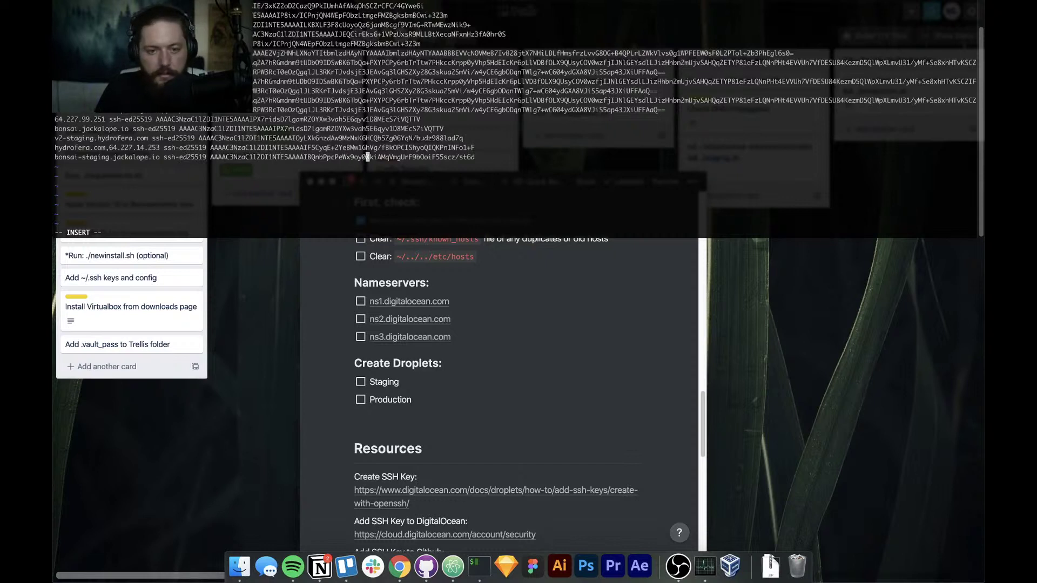
key("Right")
key("Right")
key("Right")
key("Right")
key("Right")
key("Right")
key("Right")
key("Right")
key("Right")
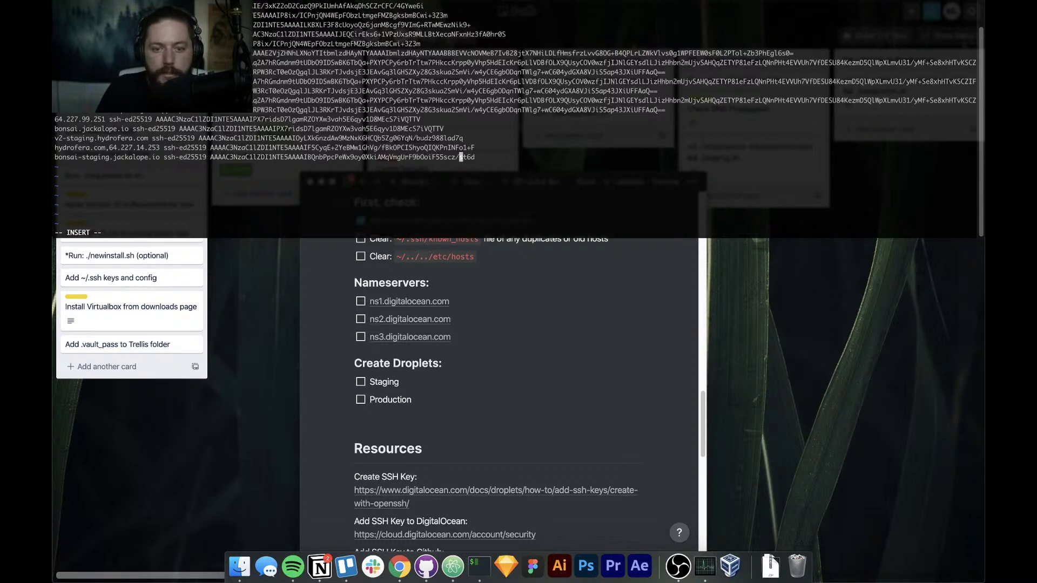
key("Return")
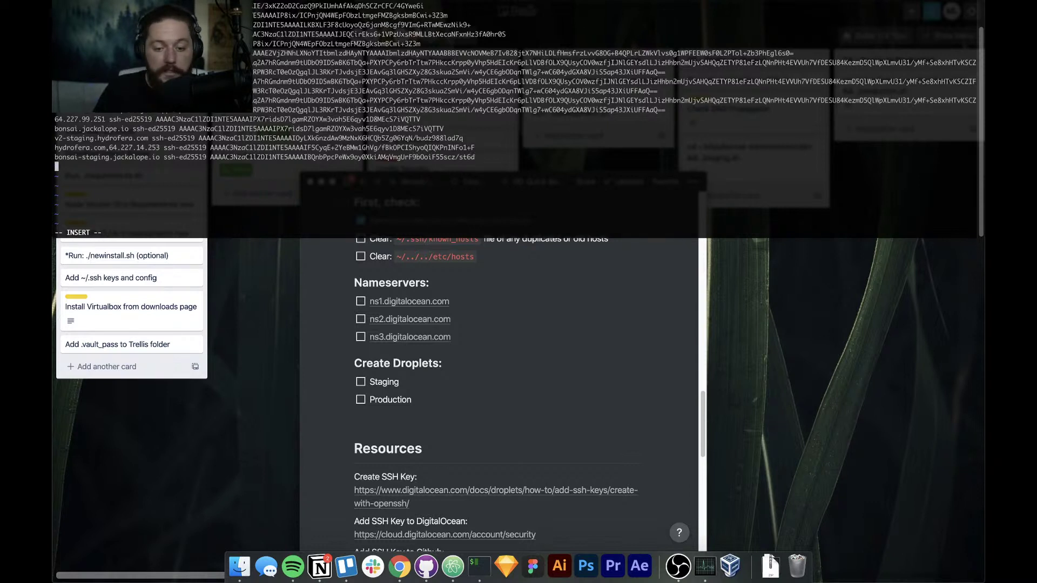
key("BackSpace")
key("Escape")
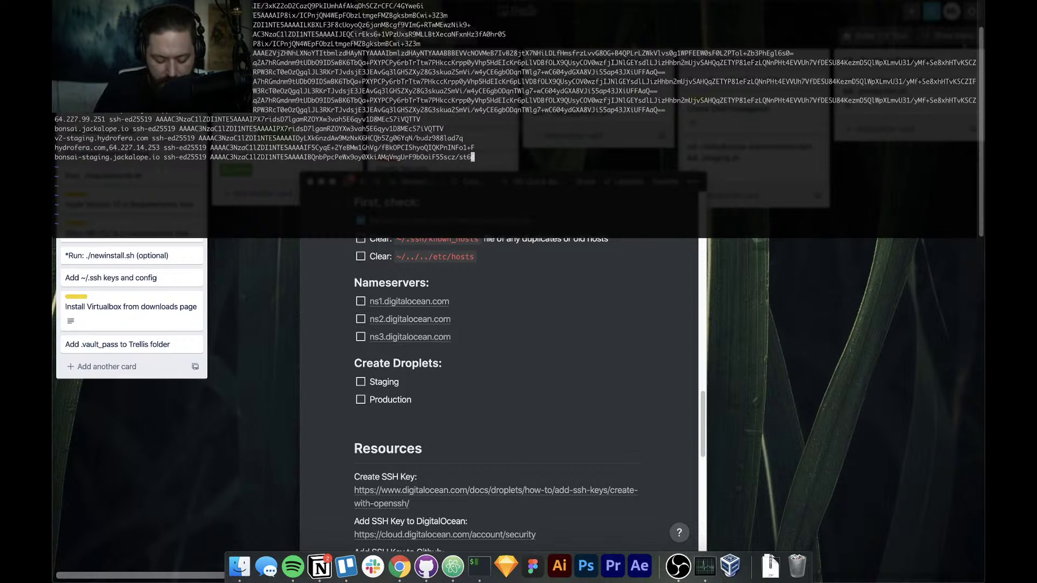
type(":")
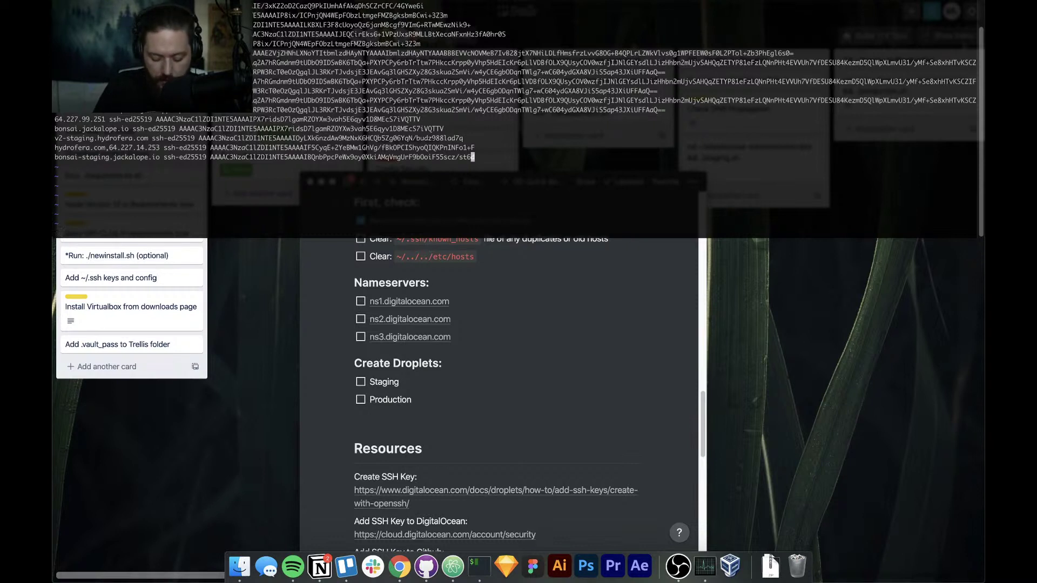
key("Escape")
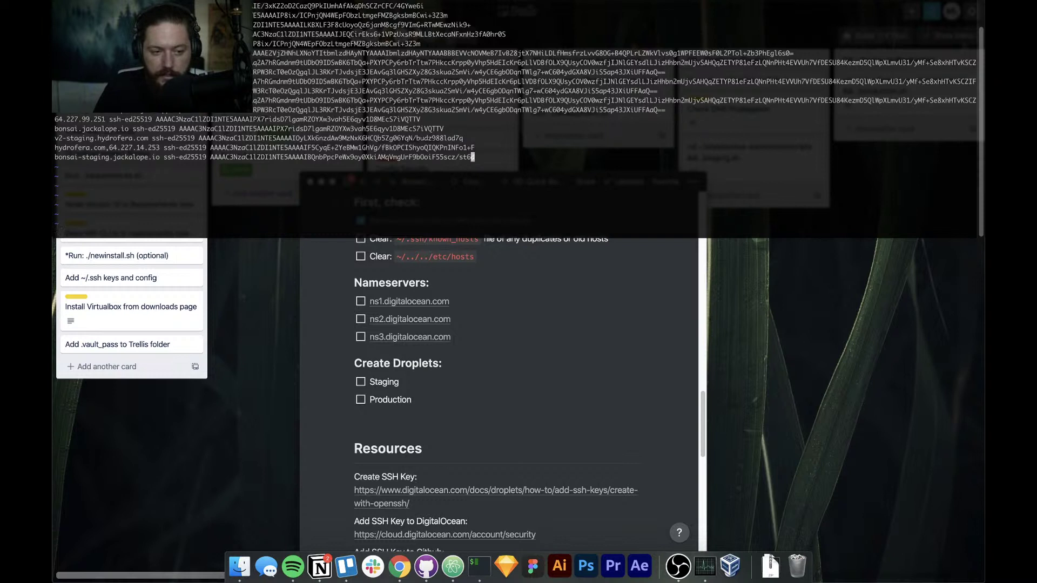
key("shift+colon")
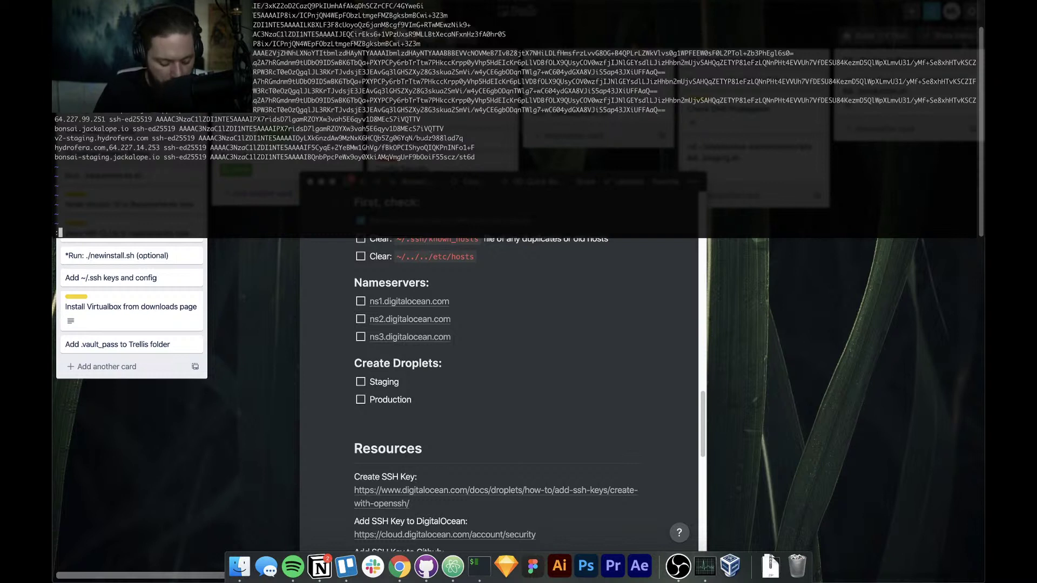
type("wq")
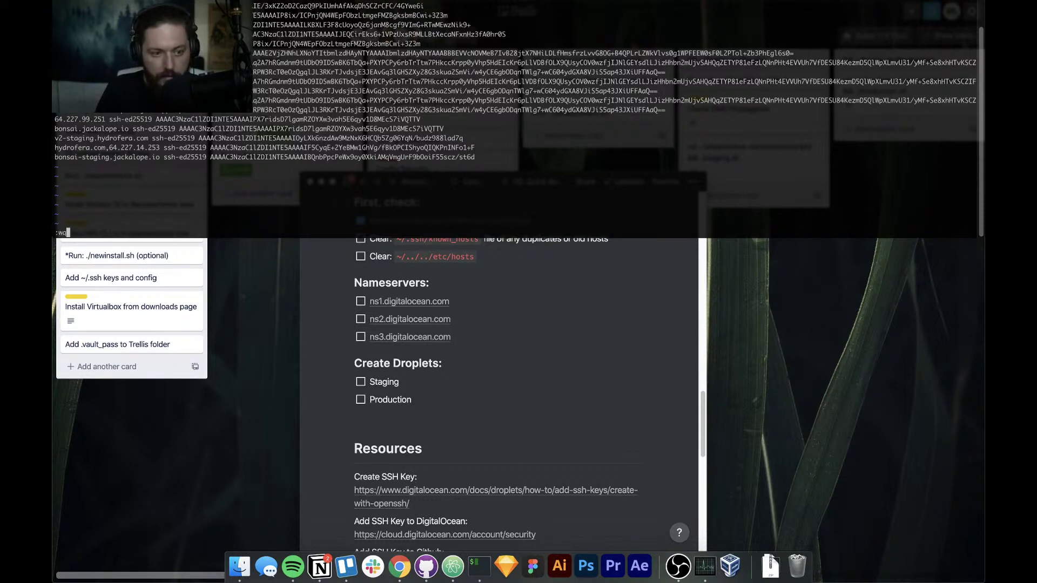
key("Return")
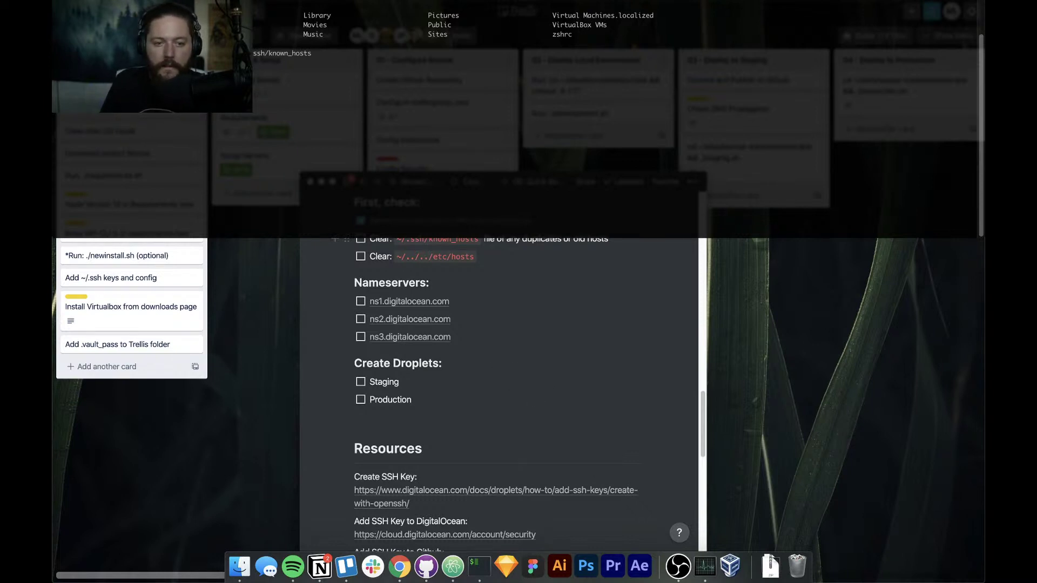
Open /etc/hosts, review its bonsai.test, hydrofera.test and appulsemed.test entries, and quit with :q
type(".")
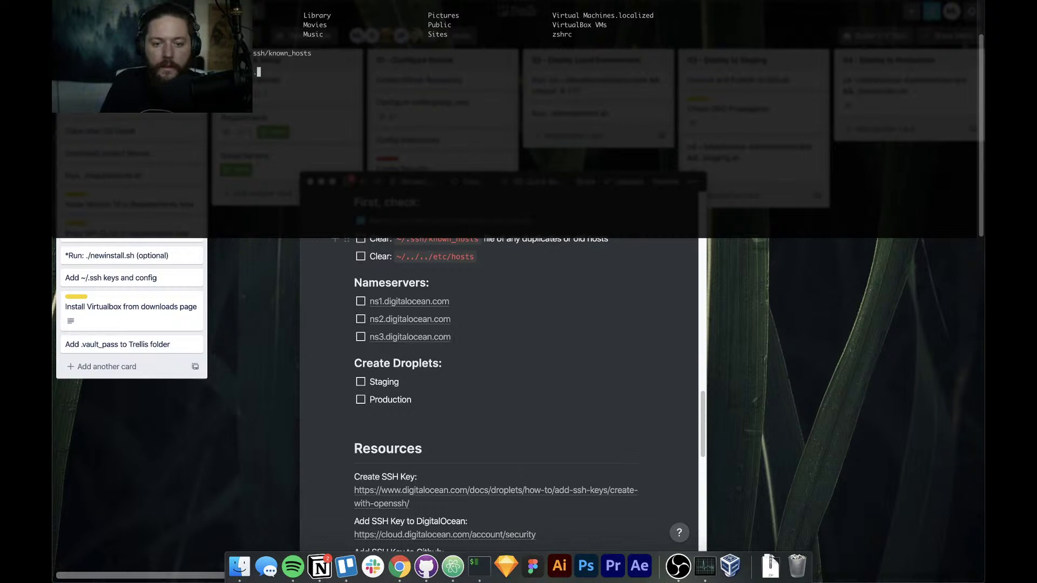
type("/../etc")
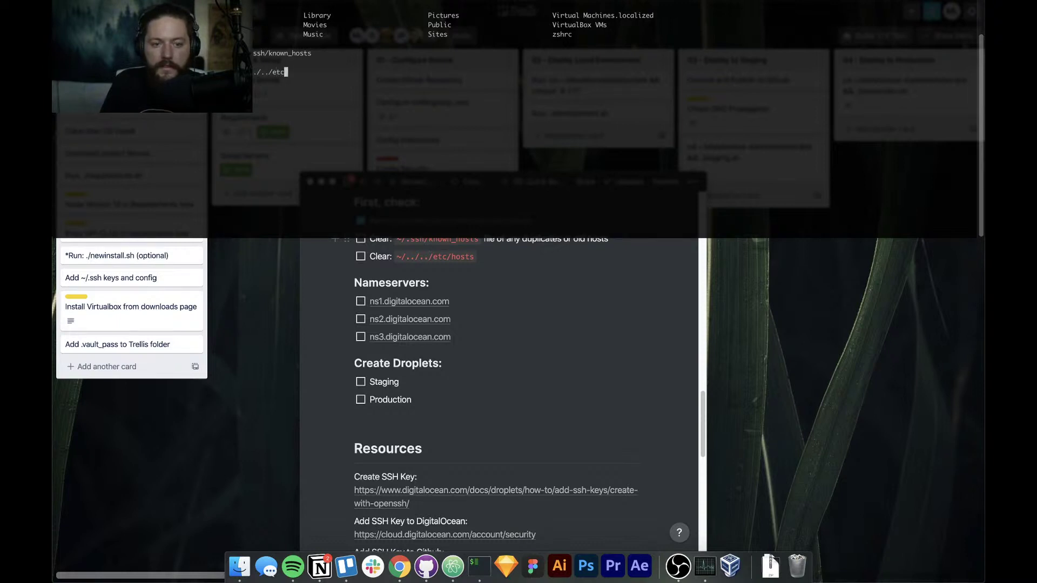
type("/hosts")
key("Return")
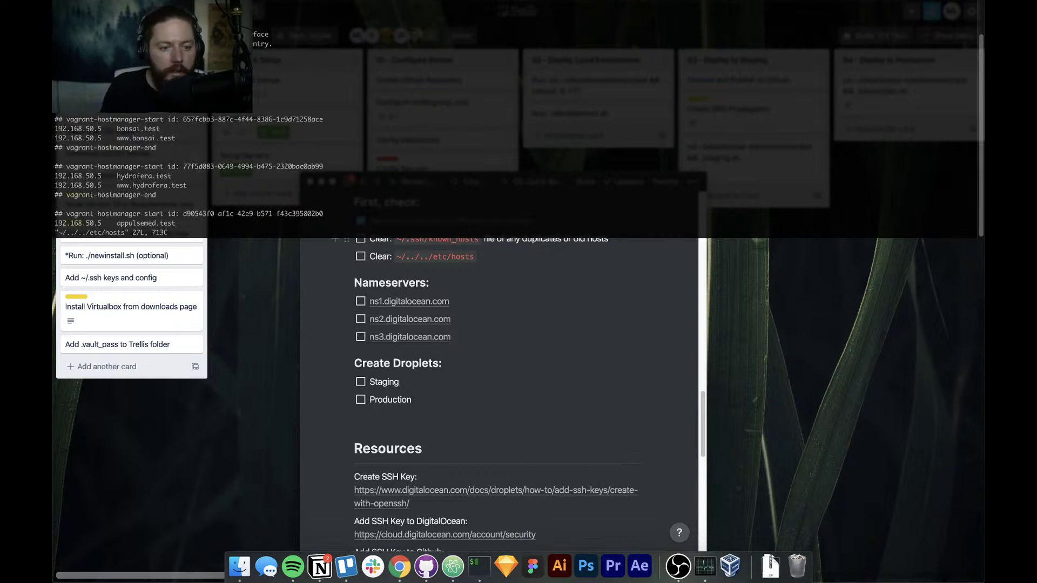
key("j")
key("j")
key("j")
key("j")
key("j")
key("j")
key("j")
key("j")
key("j")
key("j")
key("j")
key("j")
key("j")
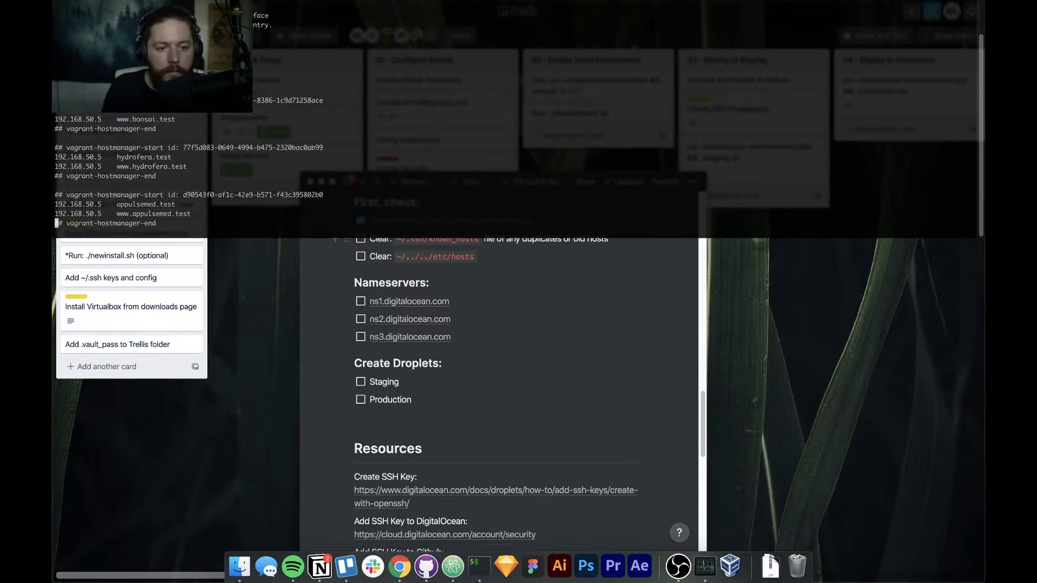
key("k")
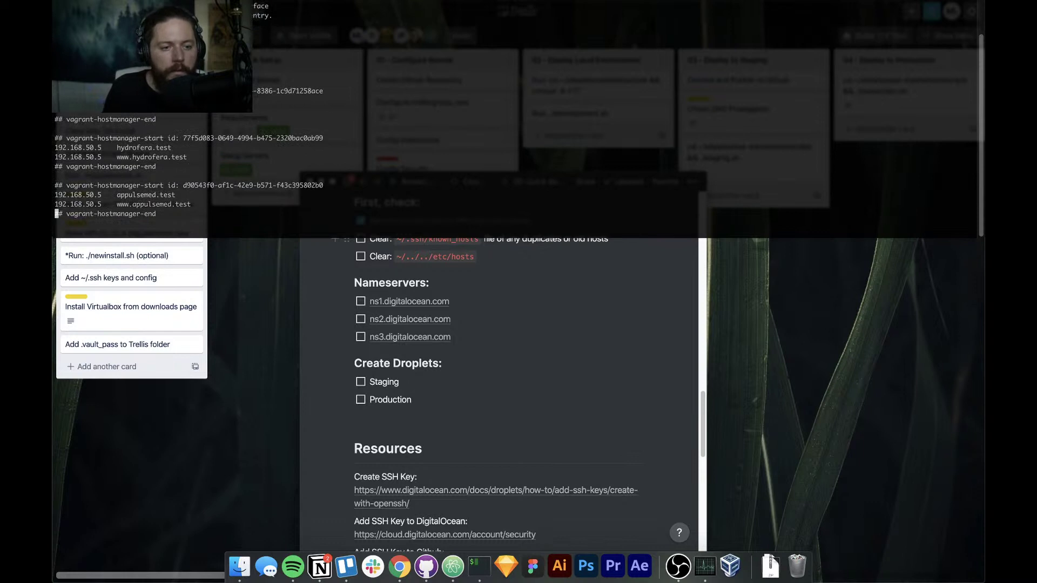
key("k")
key("k")
key("k")
key("k")
key("k")
key("k")
key("k")
key("k")
key("k")
key("k")
key("k")
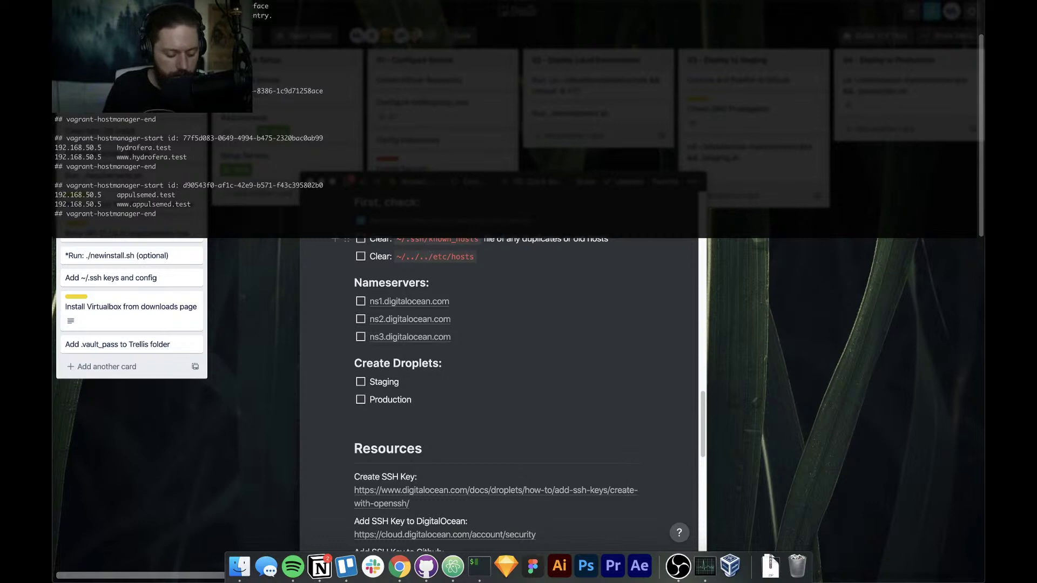
type(":q")
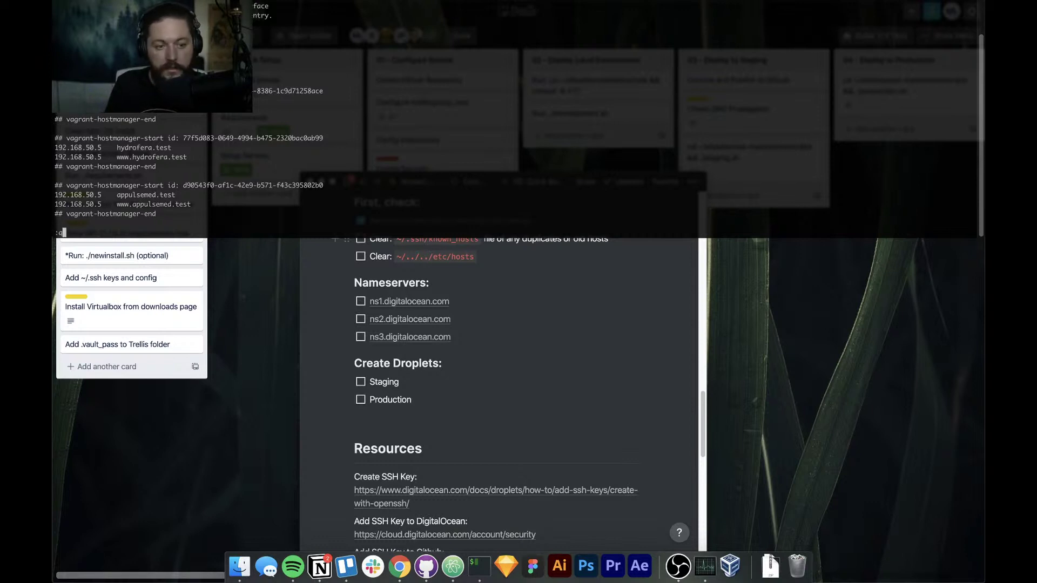
key("Return")
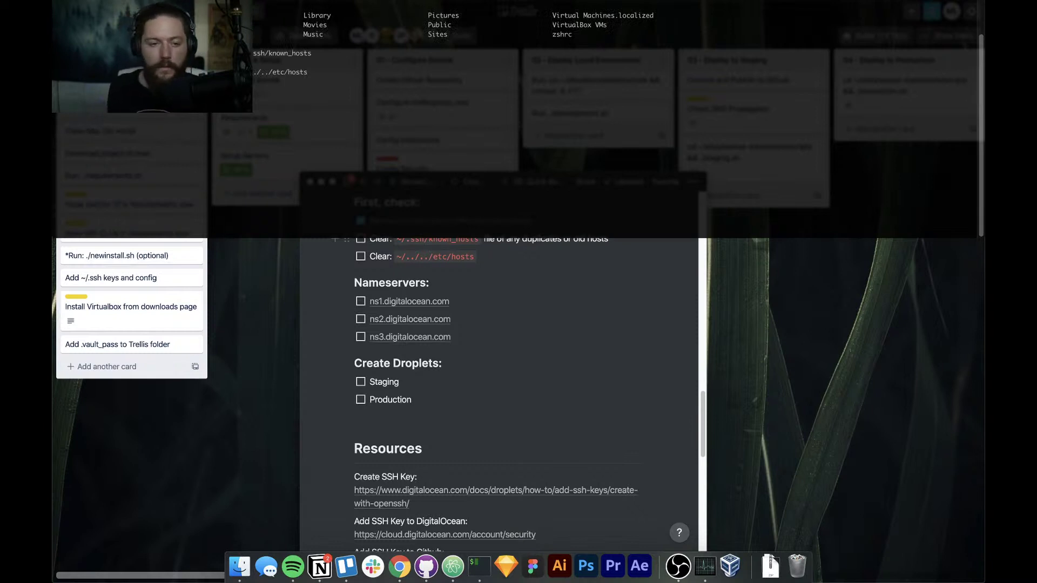
Tick the Clean ~/.ssh/known_hosts and Clean /etc/hosts checklist items in Notion
scroll(483, 330, "down", 2)
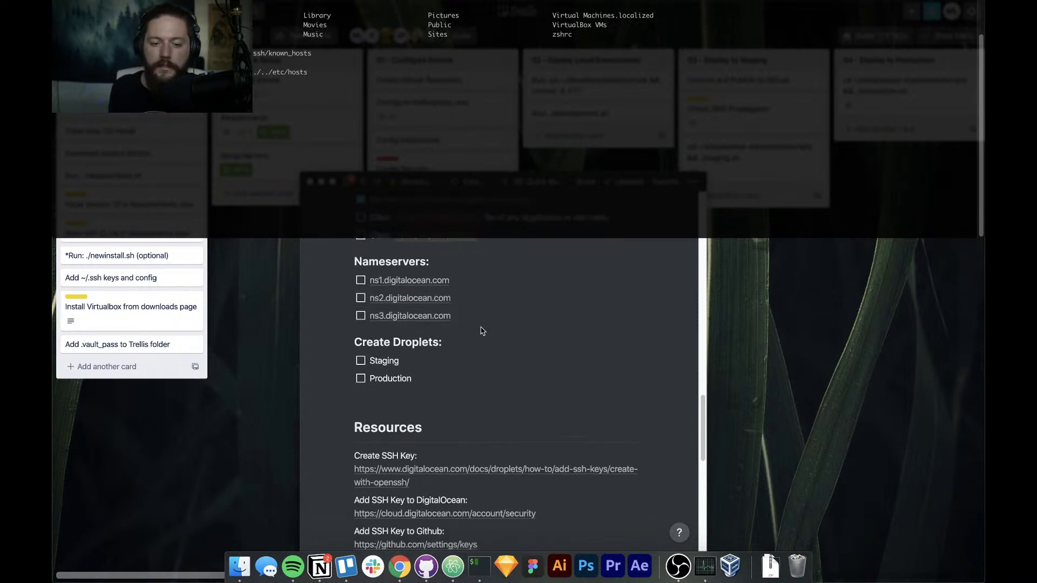
scroll(482, 331, "up", 5)
left_click(365, 355)
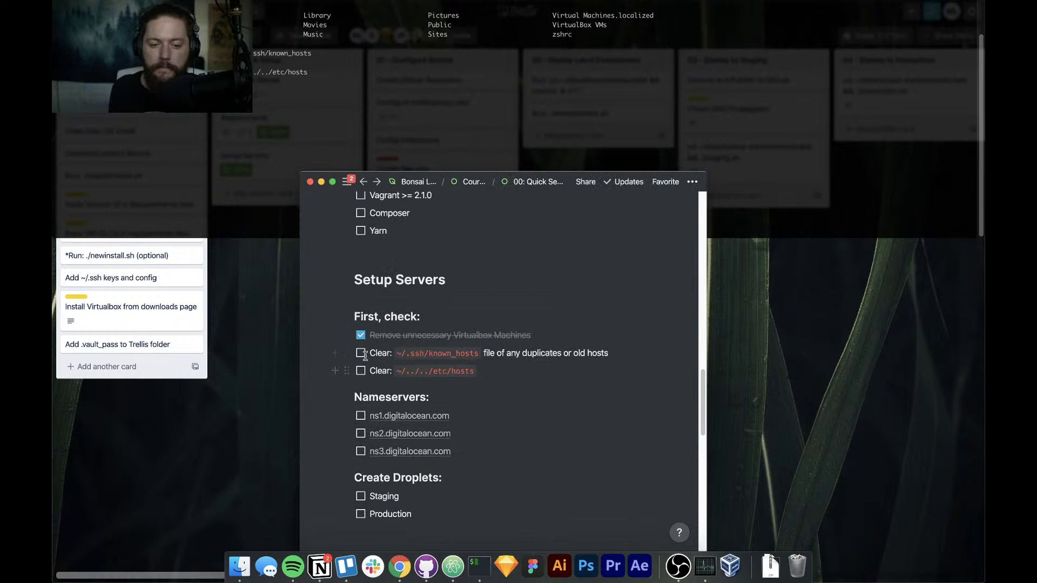
left_click(364, 354)
left_click(360, 371)
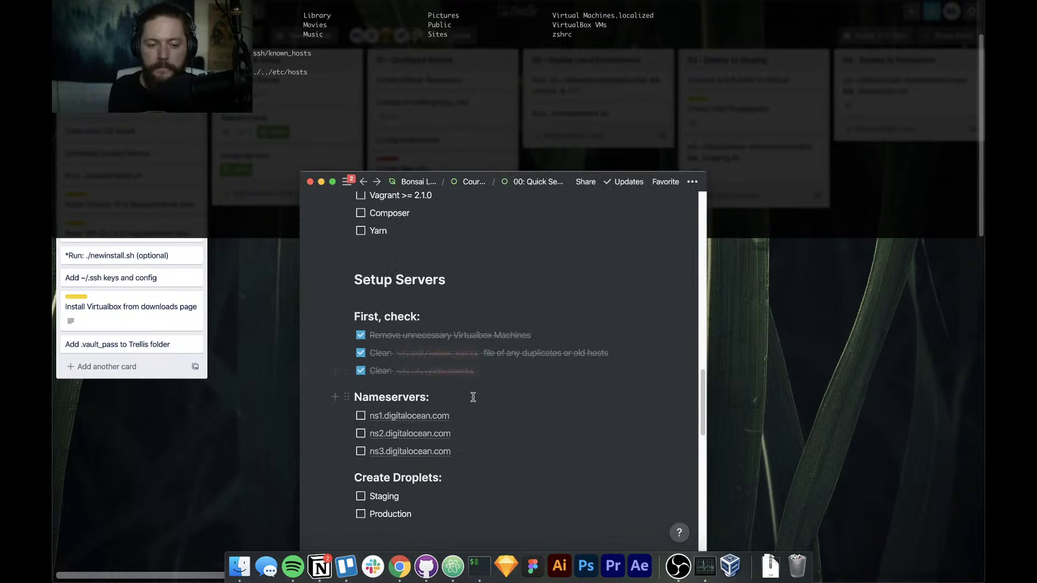
scroll(473, 397, "down", 4)
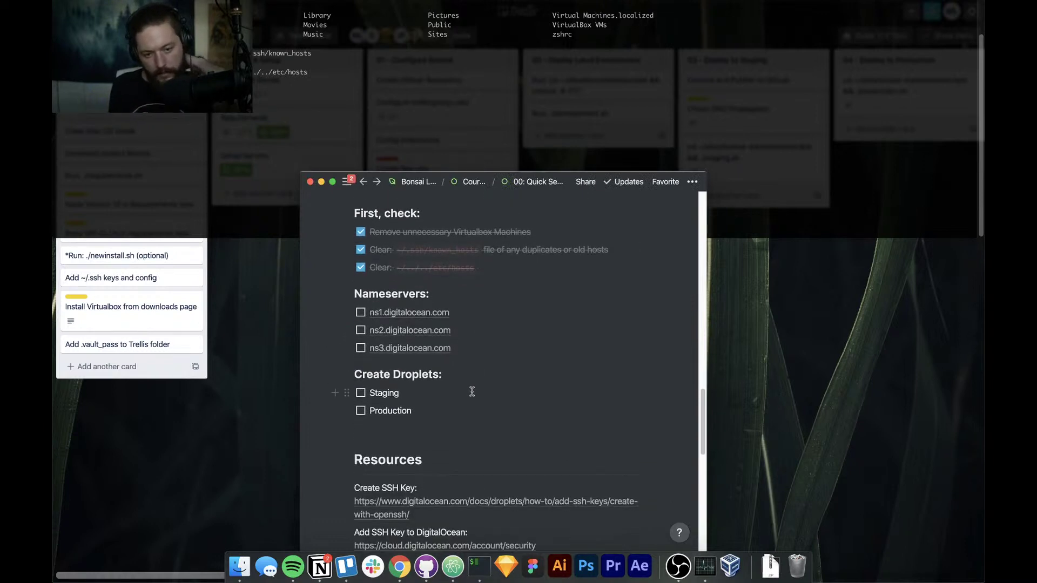
scroll(474, 392, "down", 1)
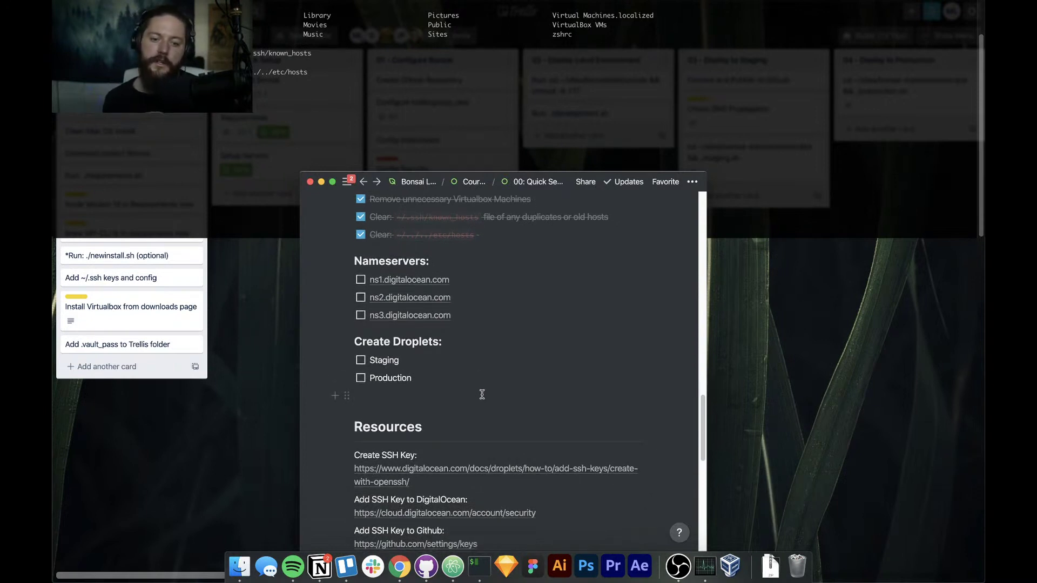
scroll(480, 390, "down", 1)
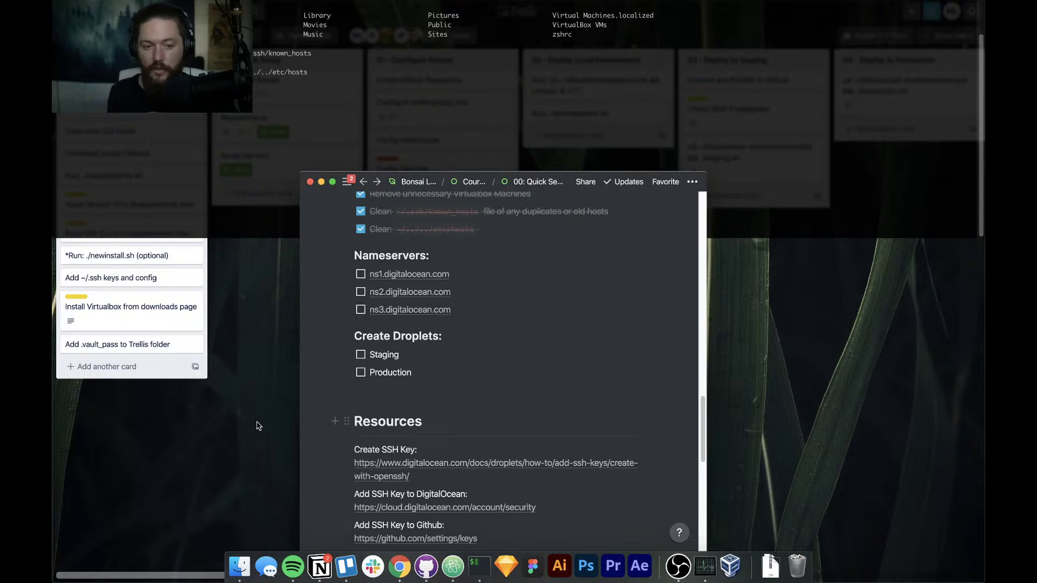
Select and copy the ns1, ns2 and ns3.digitalocean.com nameserver lines one by one
left_click(483, 276)
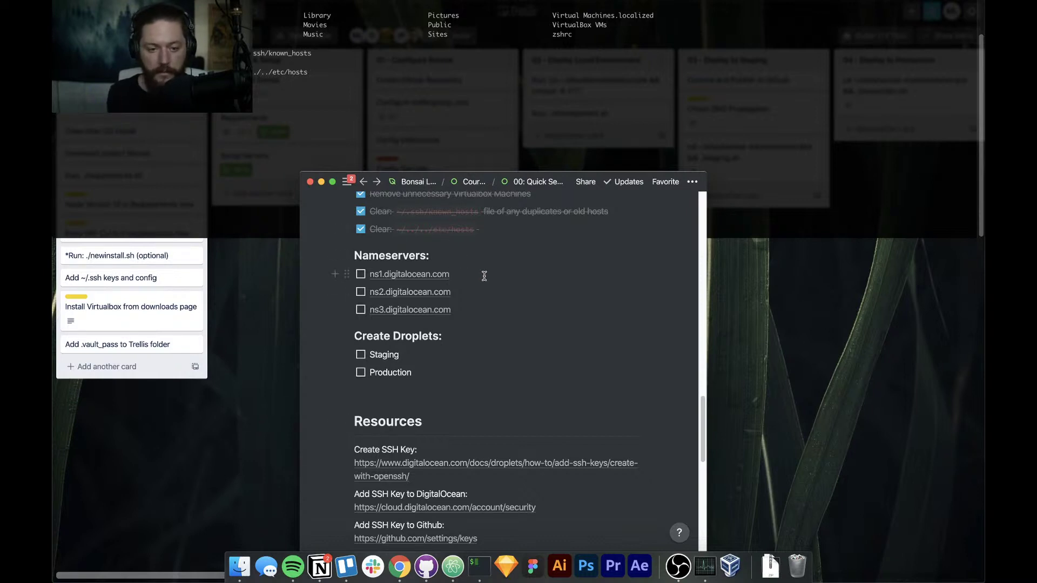
key("Down")
key("Down")
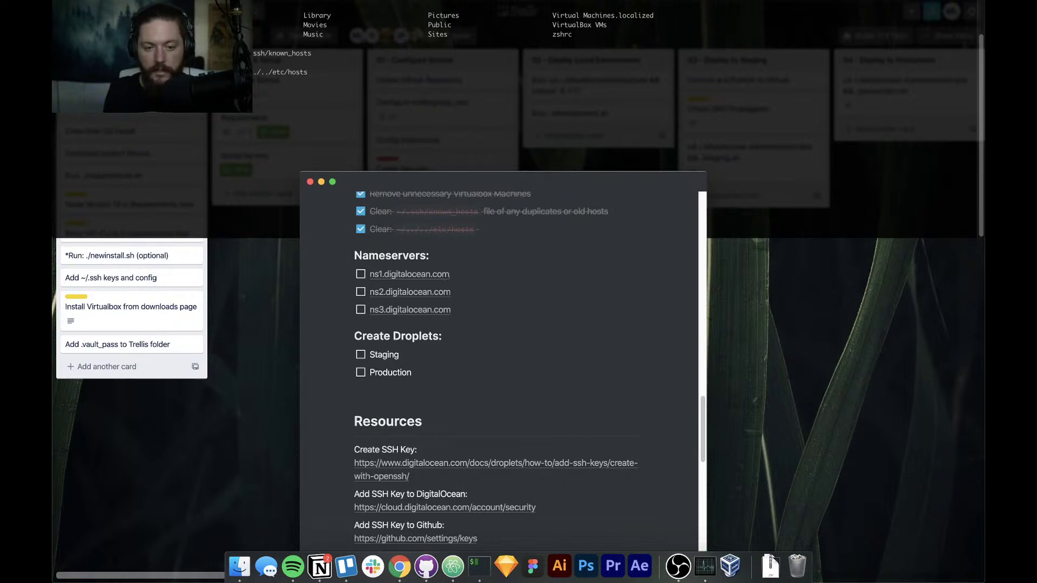
key("super+Tab")
key("super+shift+Tab")
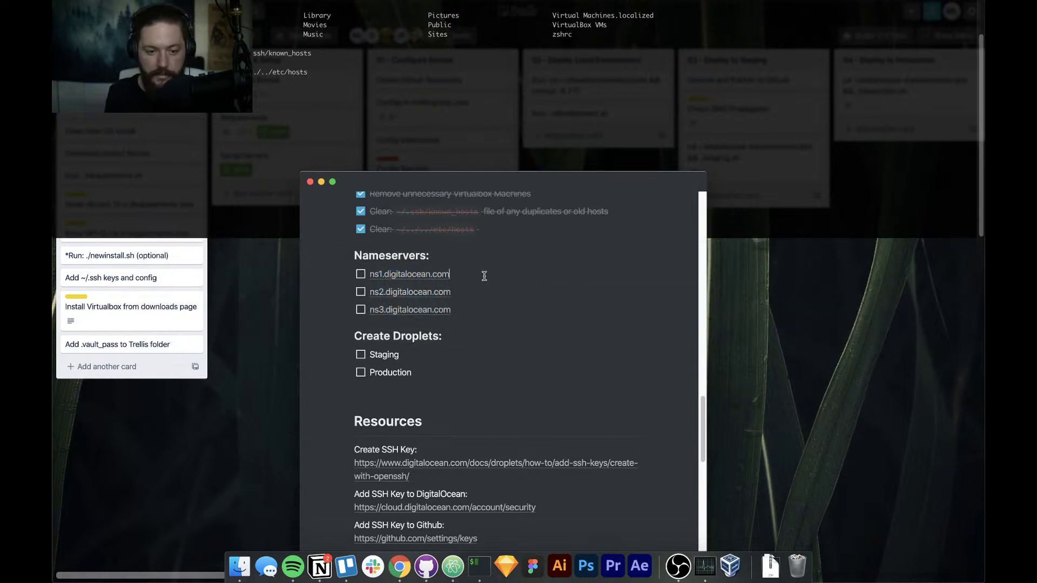
key("super+shift+Left")
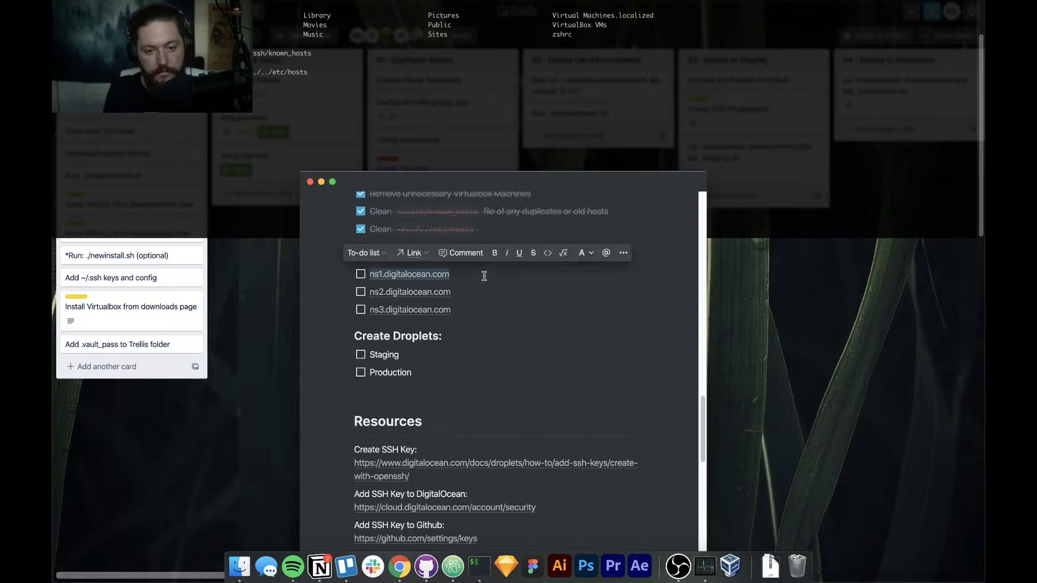
key("Down")
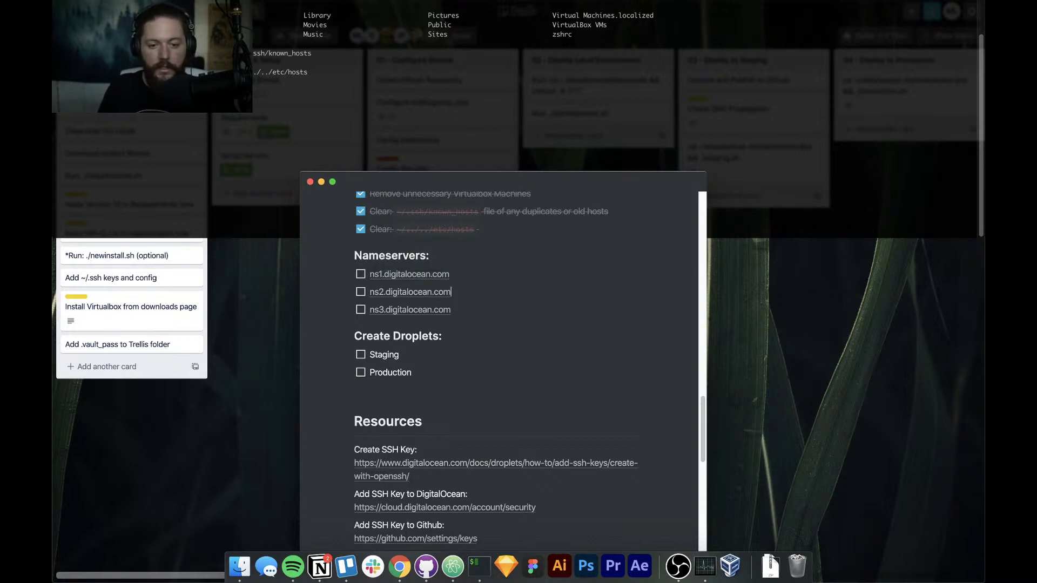
key("super+shift+Left")
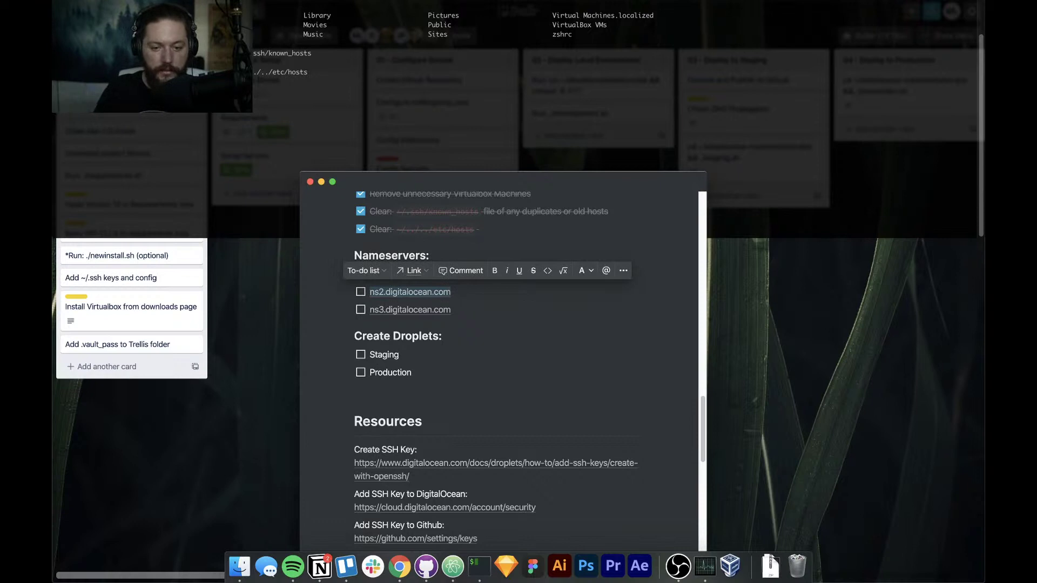
key("Down")
key("super+shift+Left")
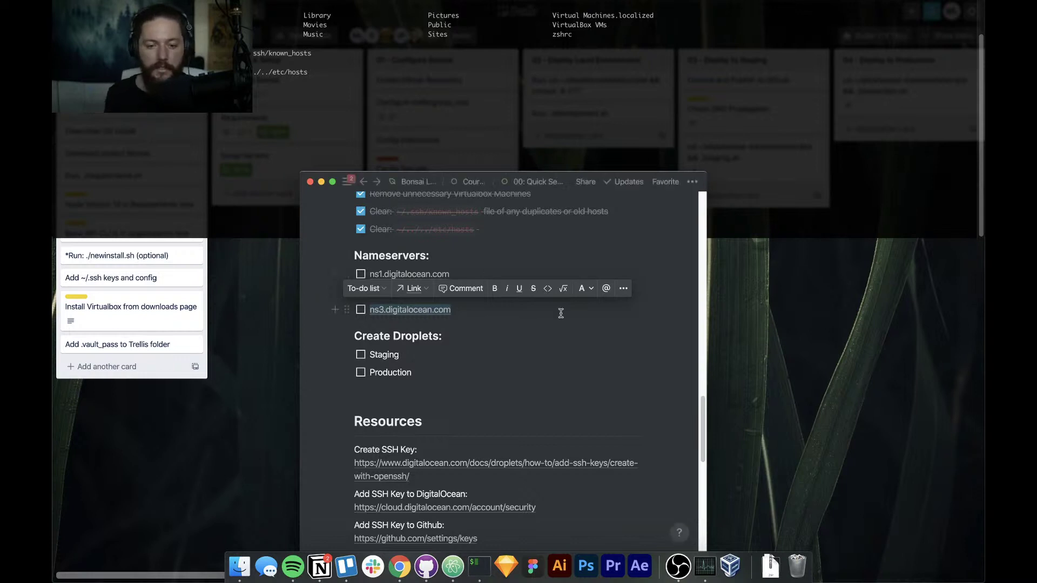
left_click(521, 346)
scroll(516, 345, "down", 1)
scroll(517, 345, "down", 2)
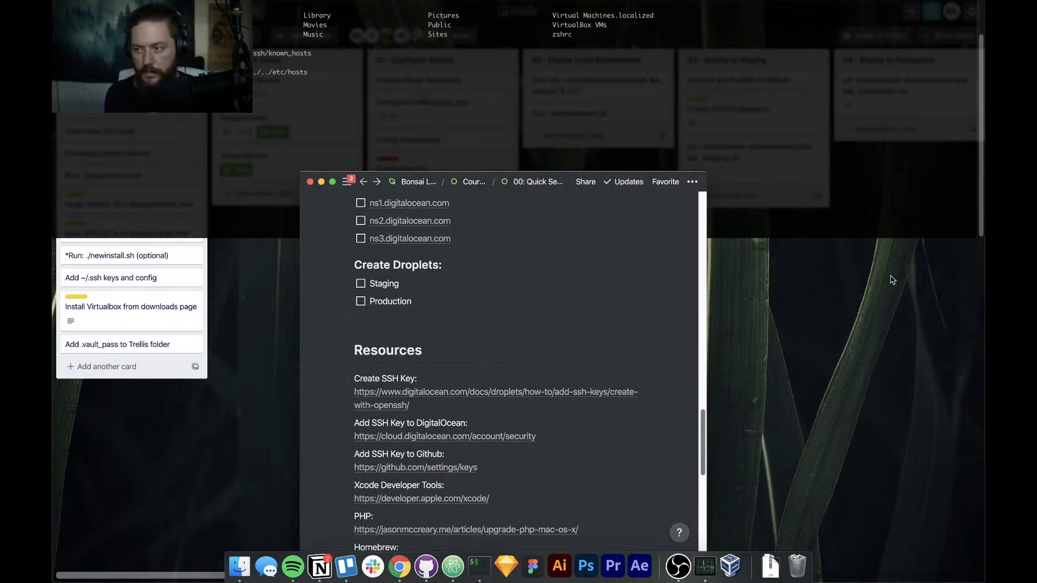
Bring Google Chrome to the front on its full-screen desktop space
key("super+Tab")
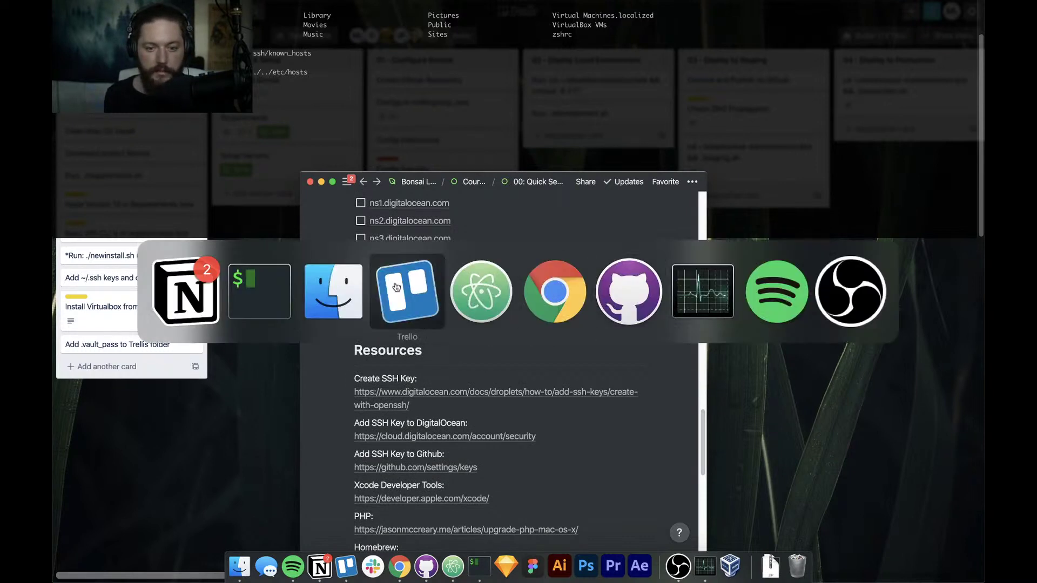
left_click(585, 296)
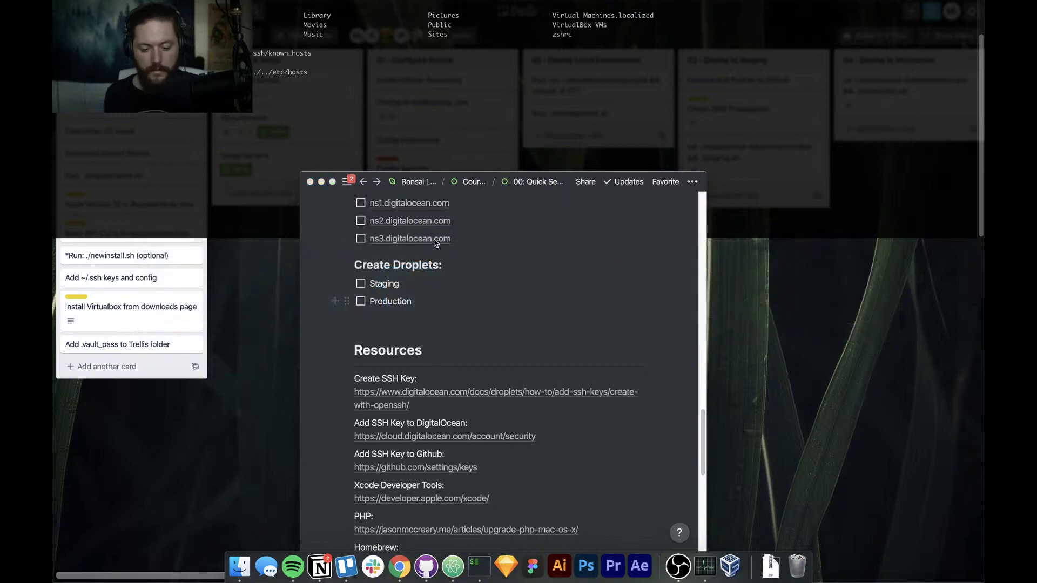
key("ctrl+Left")
key("ctrl+Right")
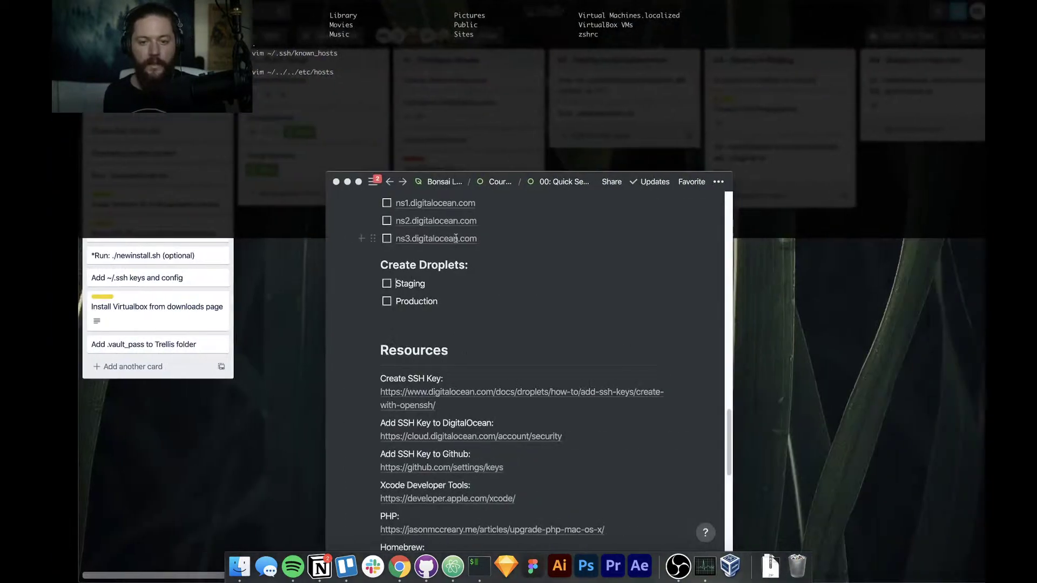
key("ctrl+Right")
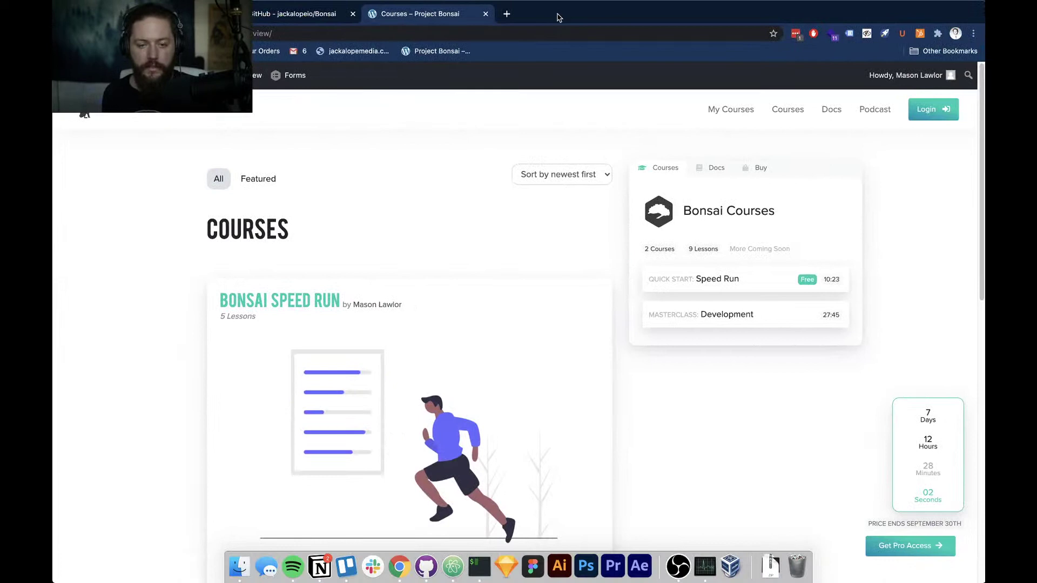
Start loading digitalocean.com in a new tab, then close that tab again
key("super+t")
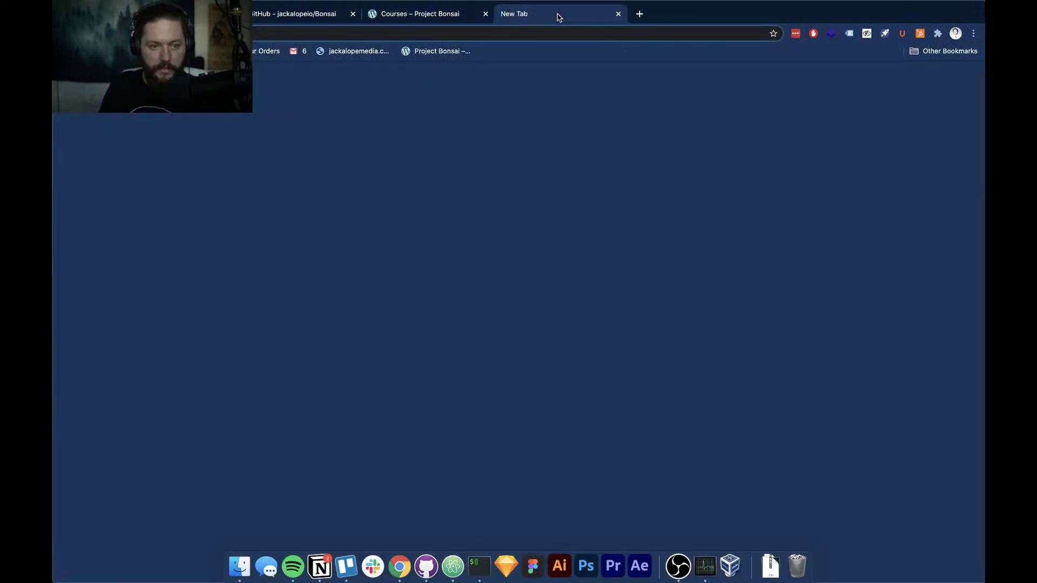
type("digitalocean.com")
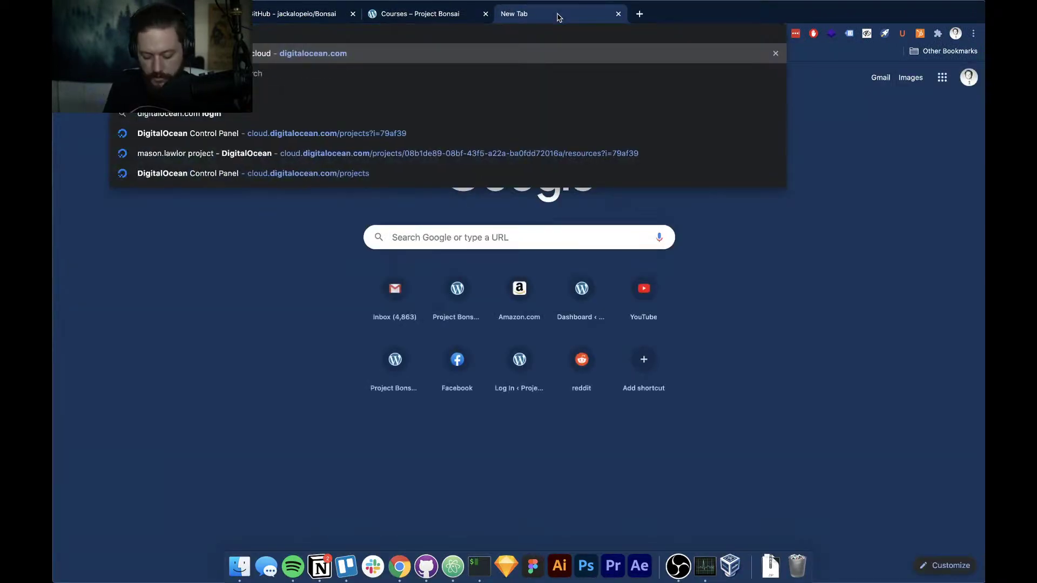
key("Return")
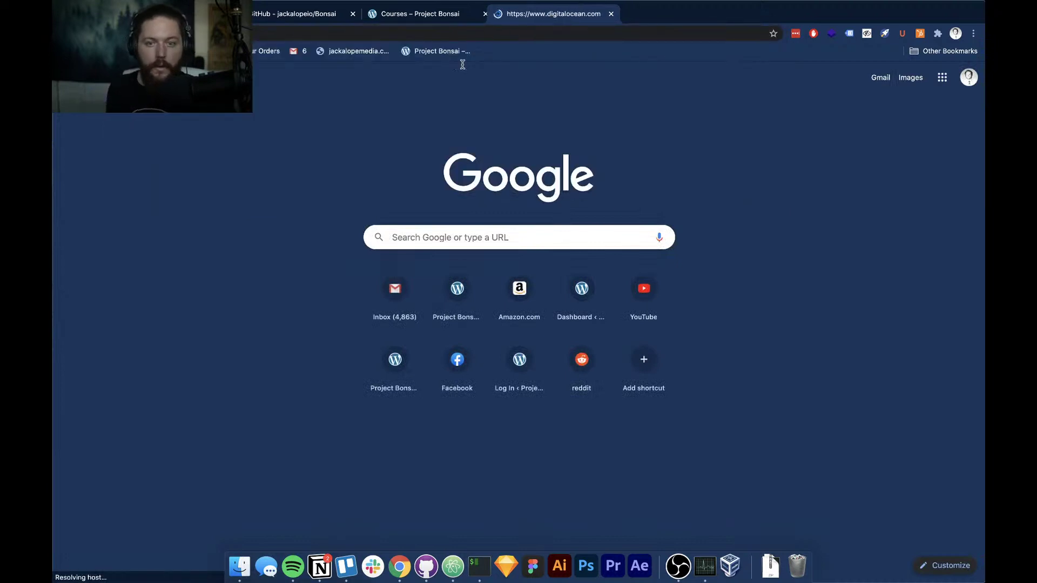
key("super+w")
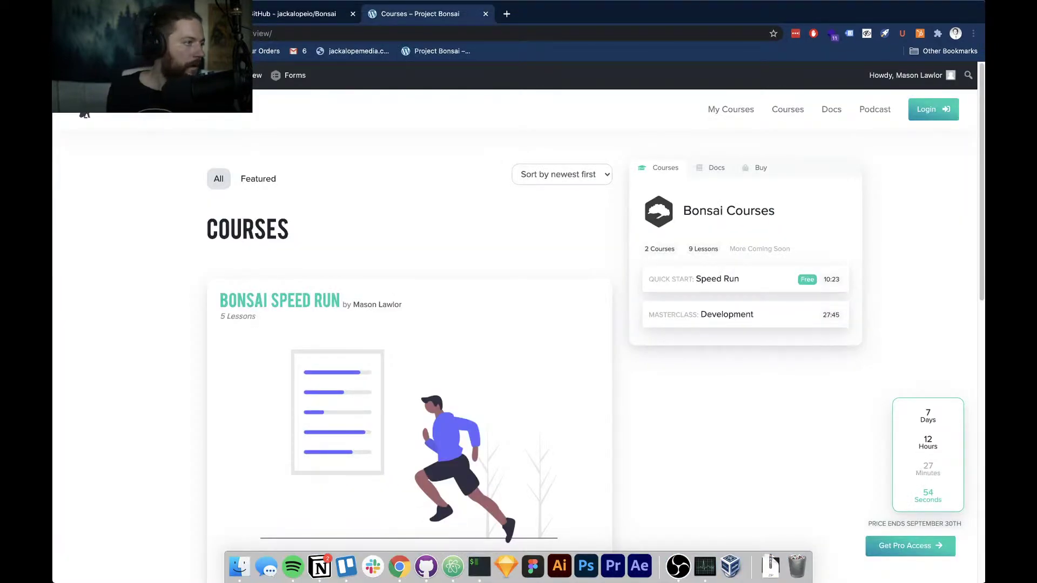
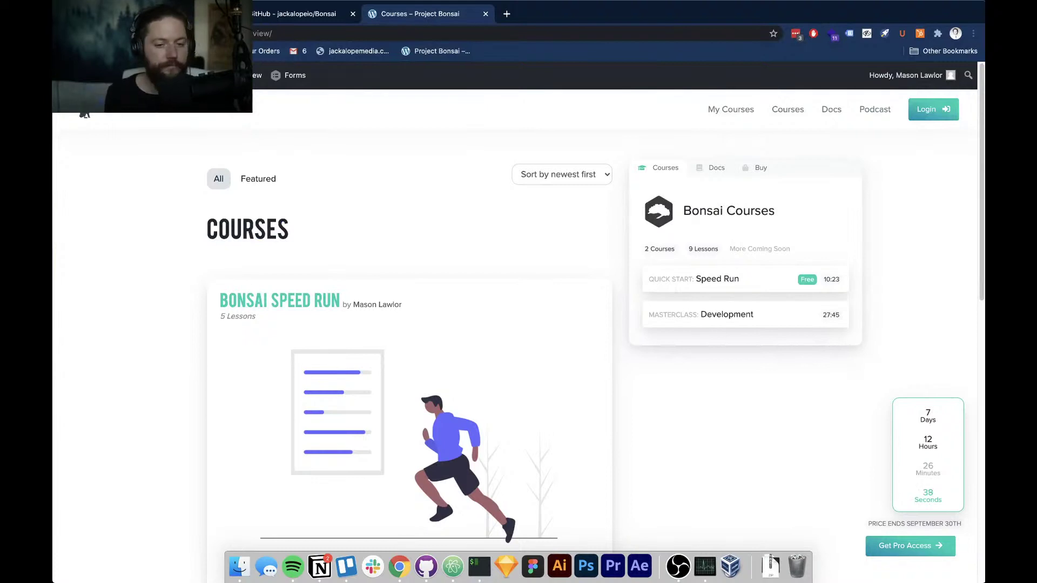
Bring the DigitalOcean window over the courses page and browse the default project's 11 droplets and 6 domains
left_click_drag(53, 127, 309, 16)
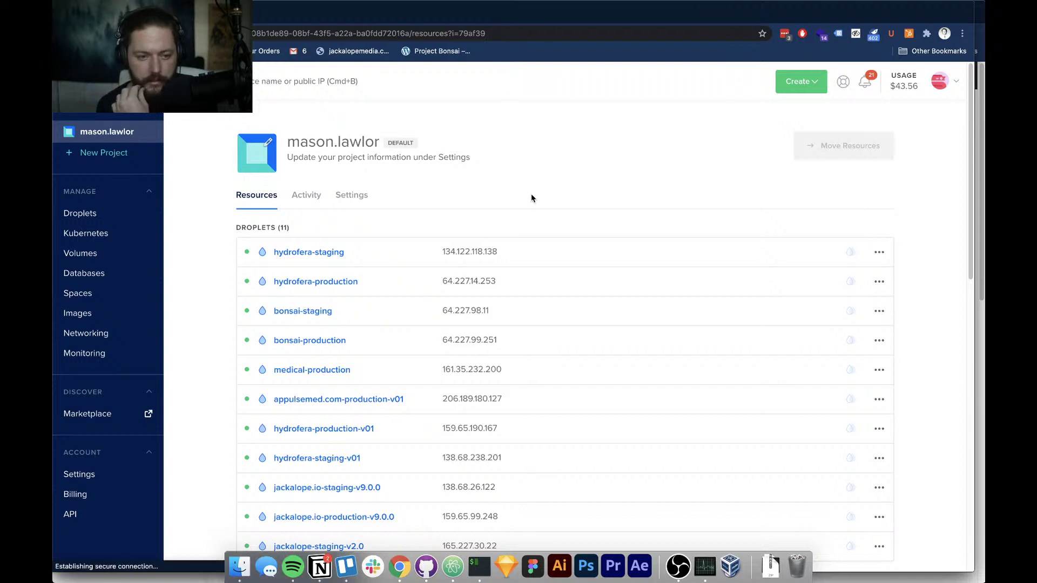
scroll(531, 198, "down", 1)
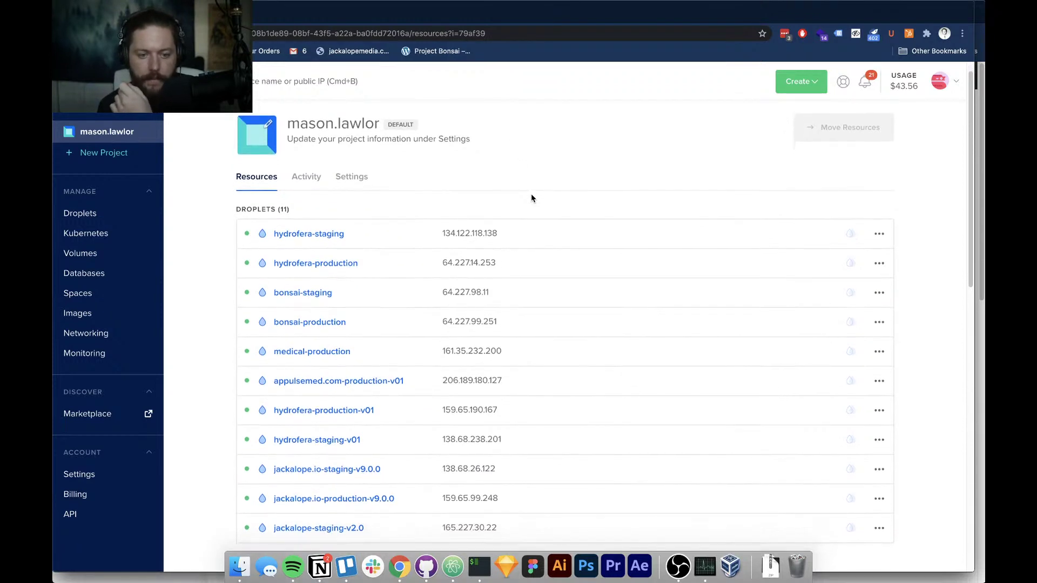
scroll(532, 199, "down", 1)
scroll(532, 198, "down", 1)
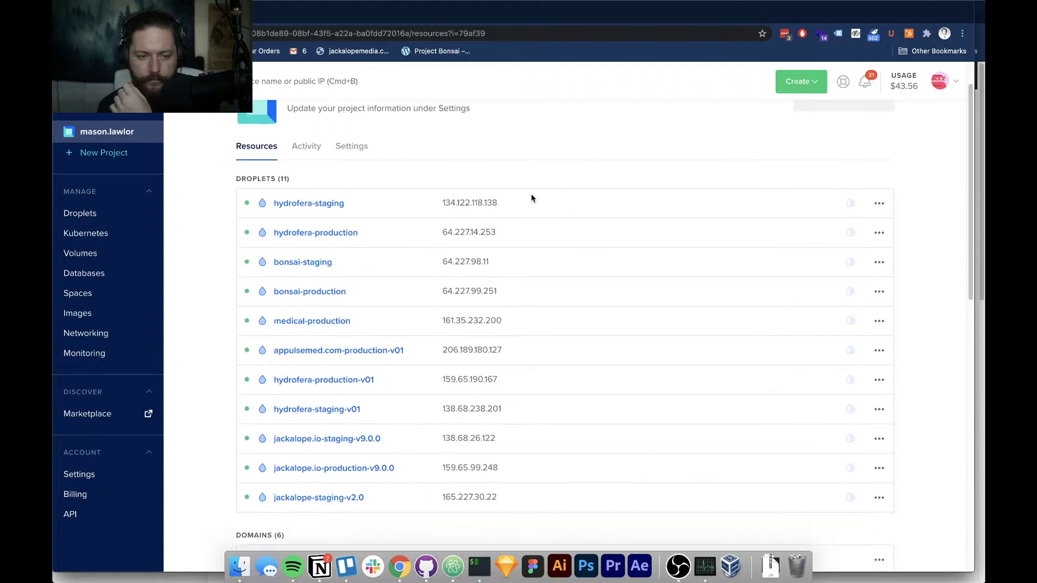
scroll(532, 199, "down", 1)
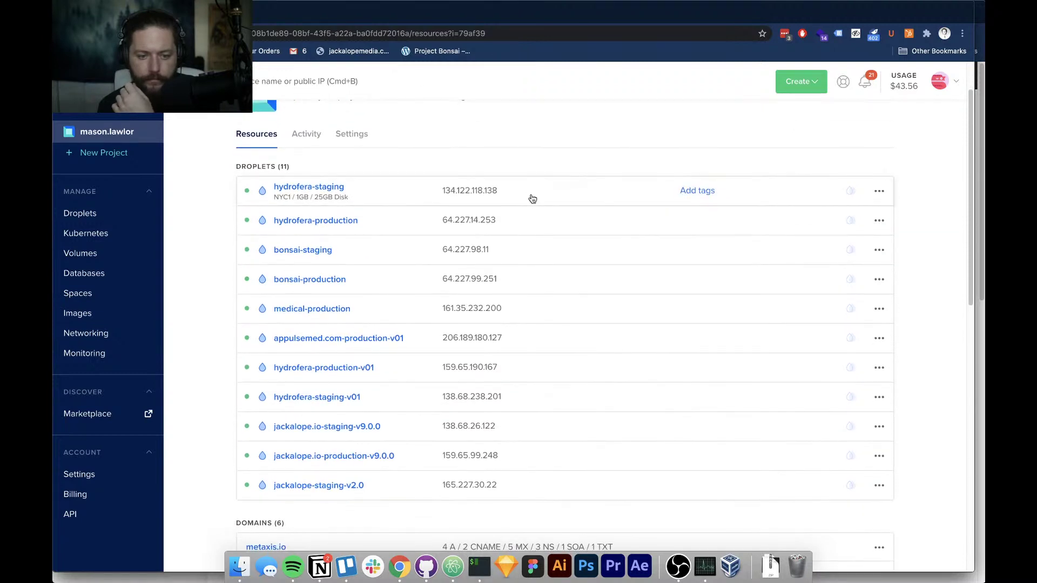
scroll(532, 198, "down", 2)
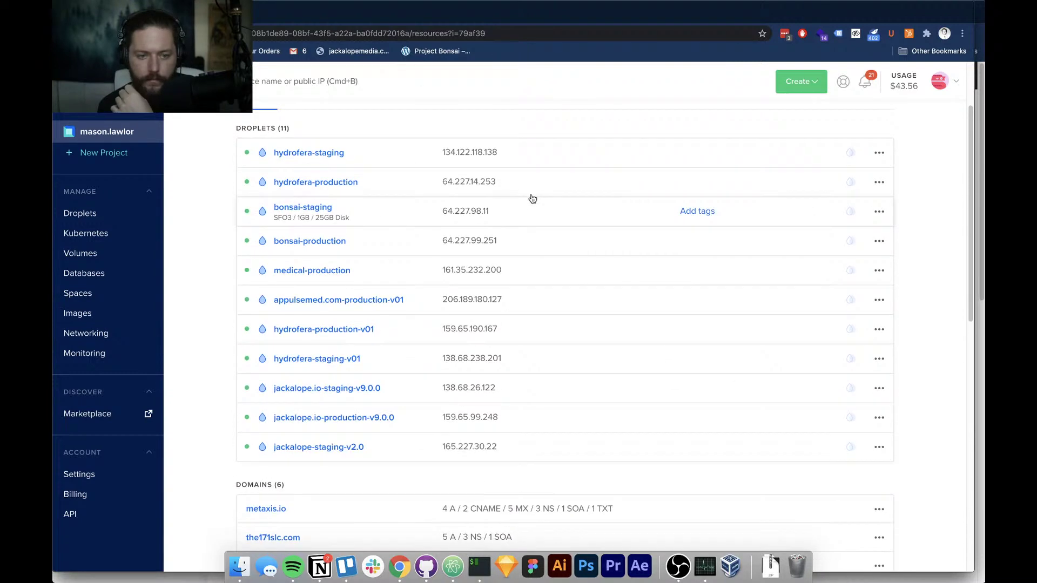
scroll(532, 199, "down", 1)
scroll(532, 199, "down", 1)
scroll(531, 199, "up", 5)
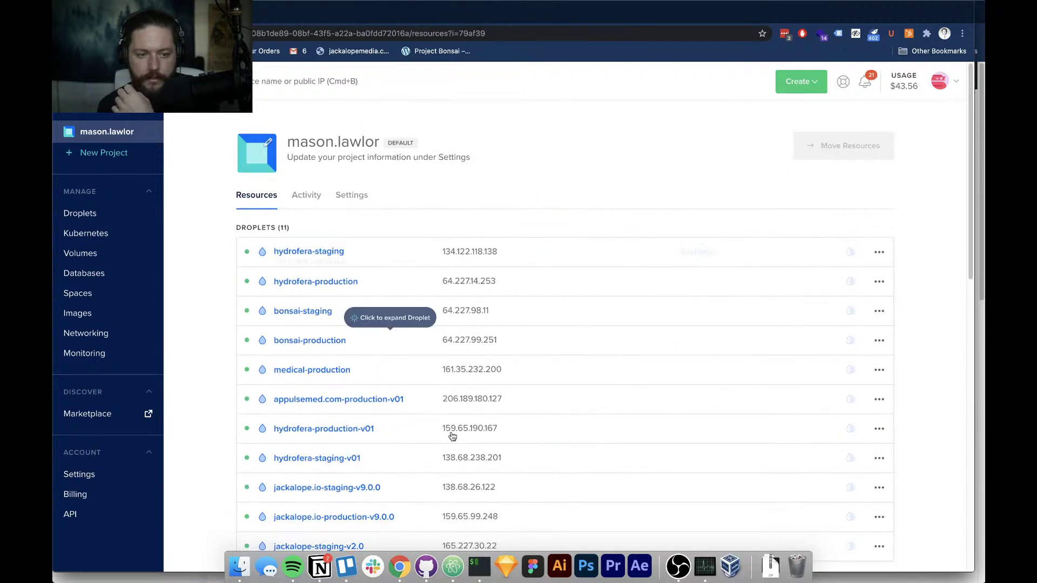
Start a new project named 'The Futur', described as 'Bonsai LMS (private beta) for The Futur'
left_click(108, 155)
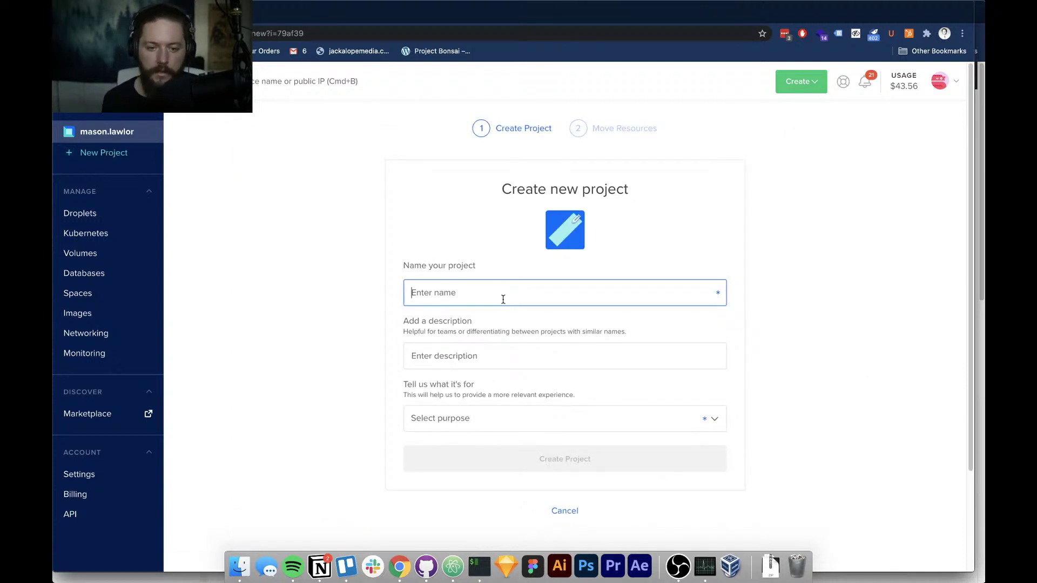
type("T")
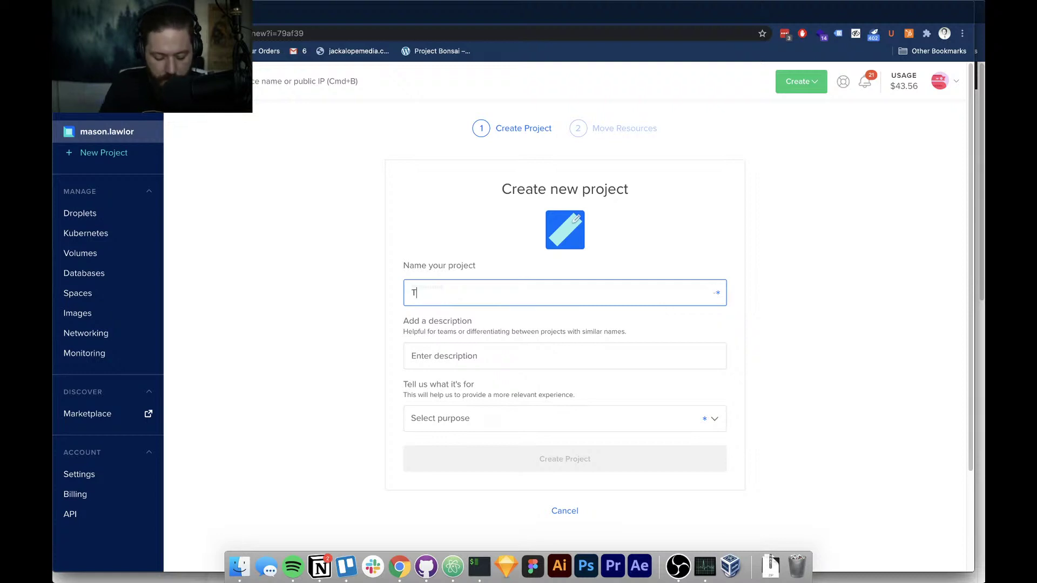
type("he Futur")
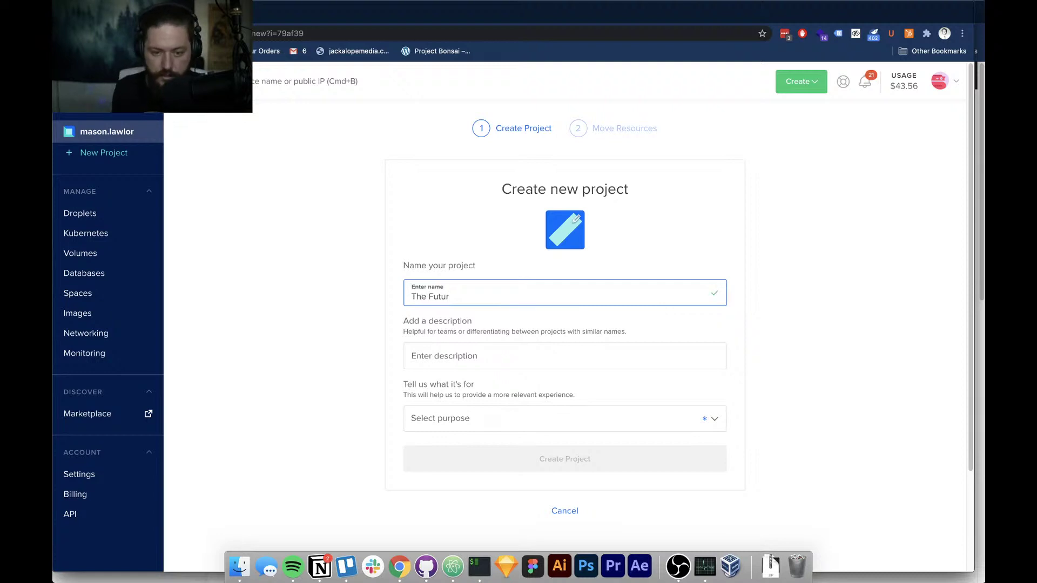
left_click(558, 351)
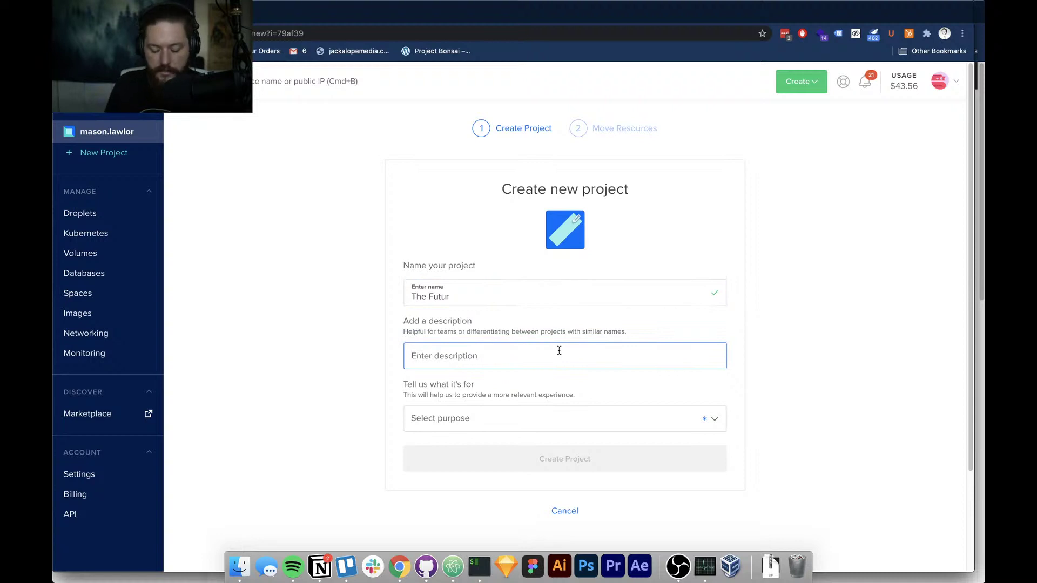
type("Bonsai")
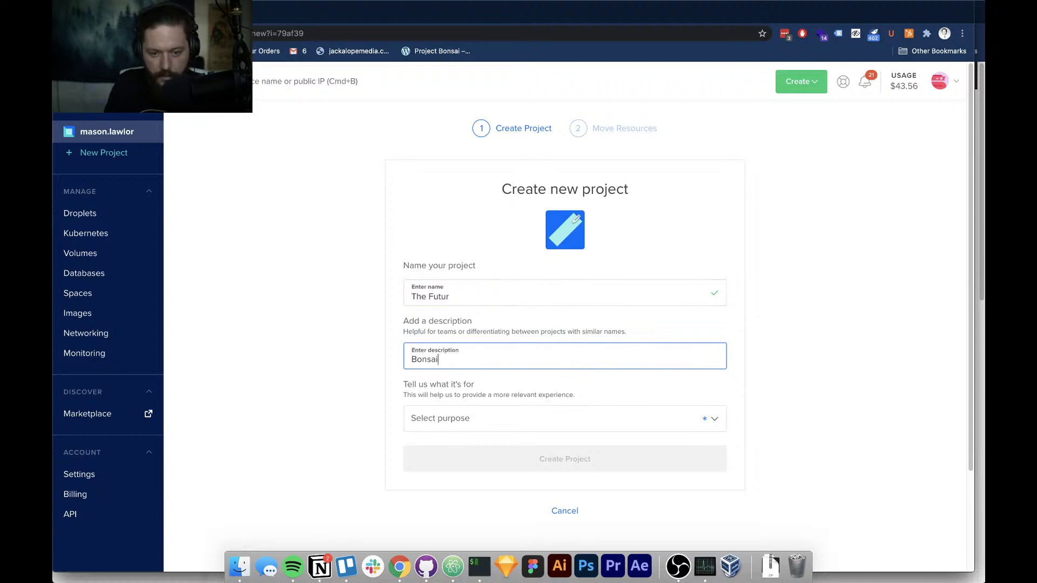
type(" LMS fo rthe")
key("BackSpace")
key("BackSpace")
key("BackSpace")
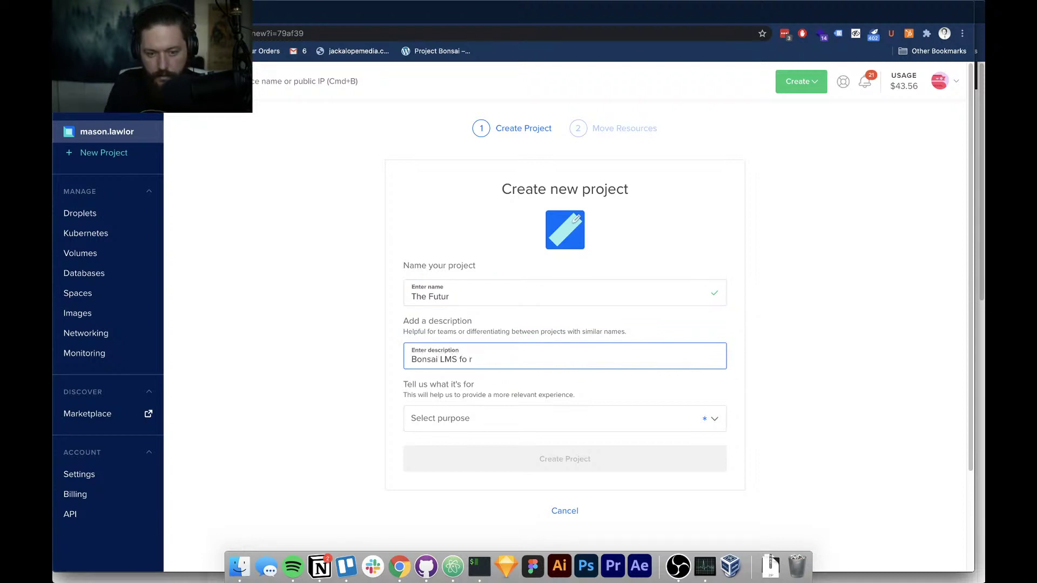
type("the")
key("BackSpace")
key("BackSpace")
key("BackSpace")
type("Th")
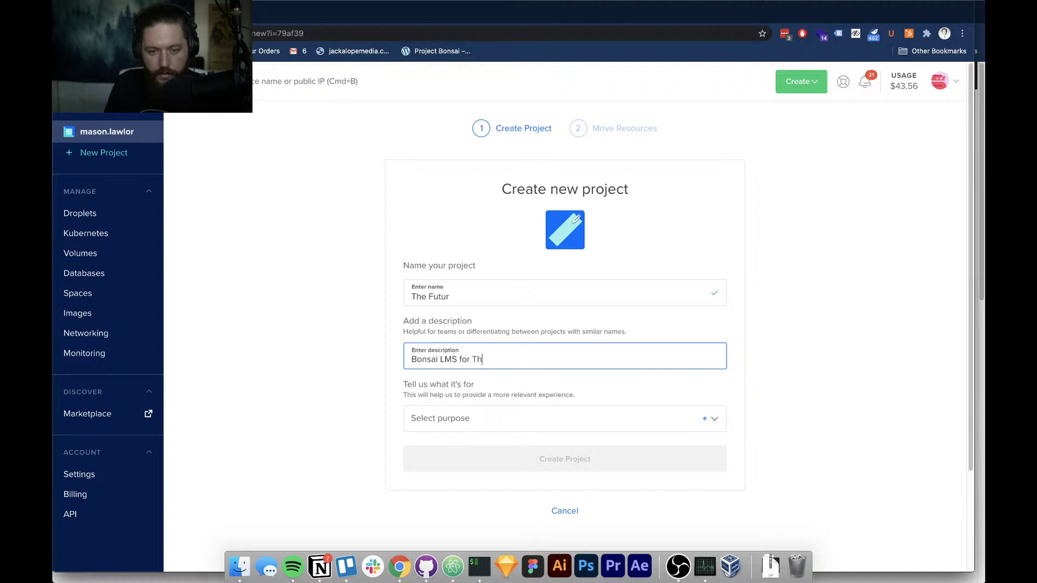
type("e Futur")
key("alt+shift+Left")
key("alt+shift+Left")
key("alt+shift+Left")
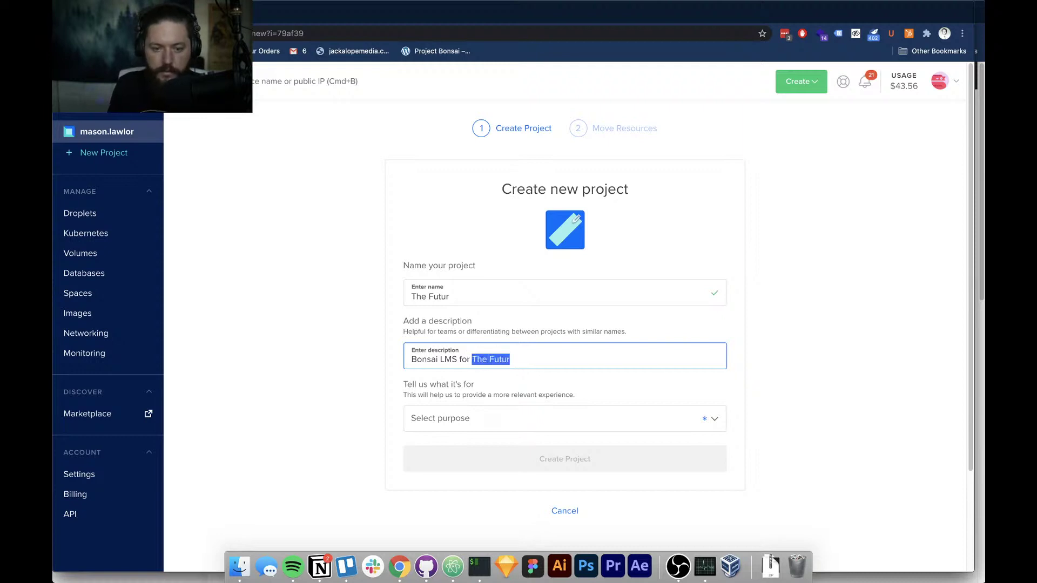
key("Left")
type("private beta")
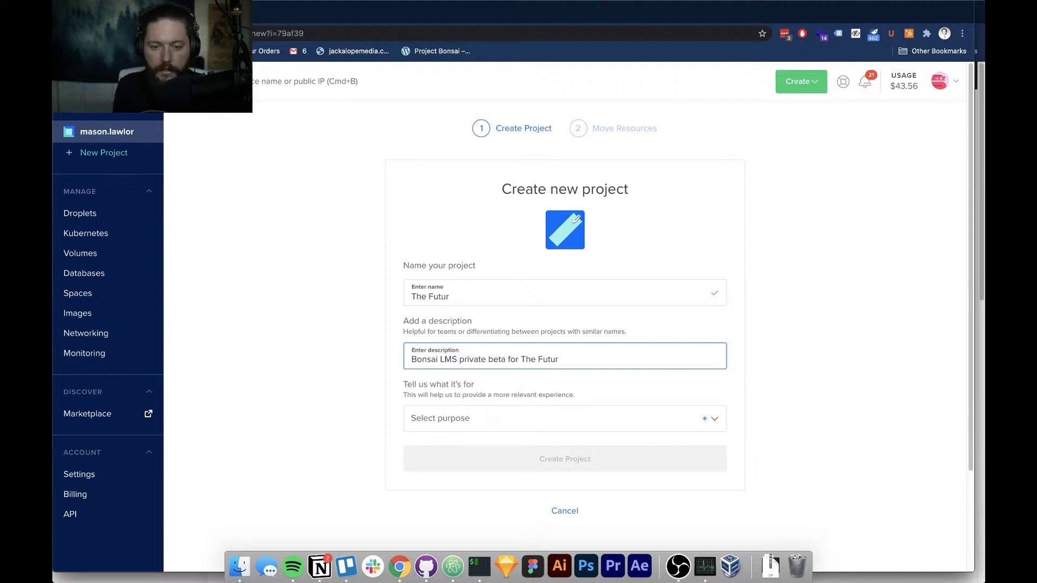
type(" )")
key("alt+shift+Left")
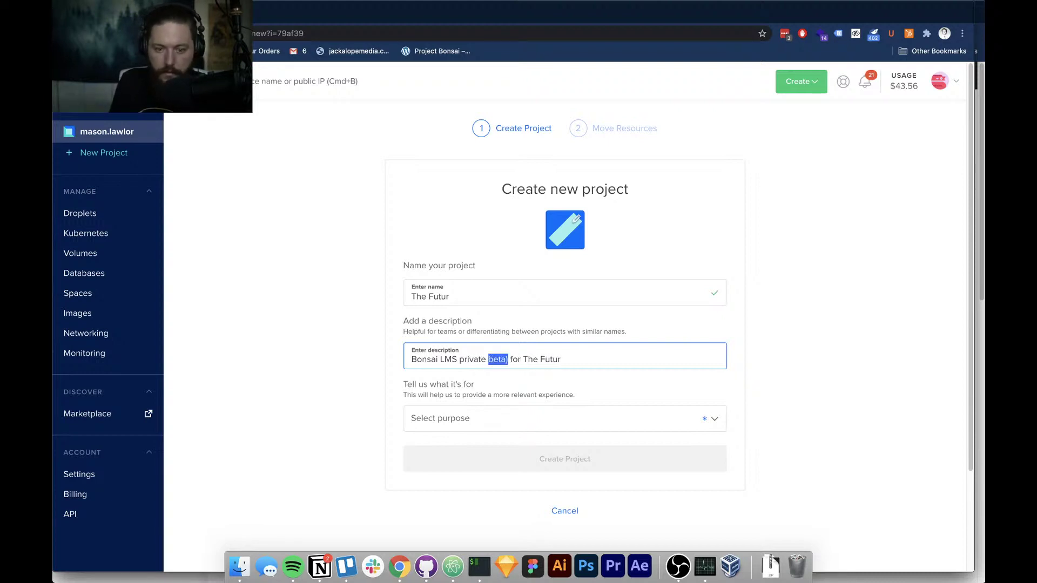
key("alt+shift+Left")
key("Left")
type("(")
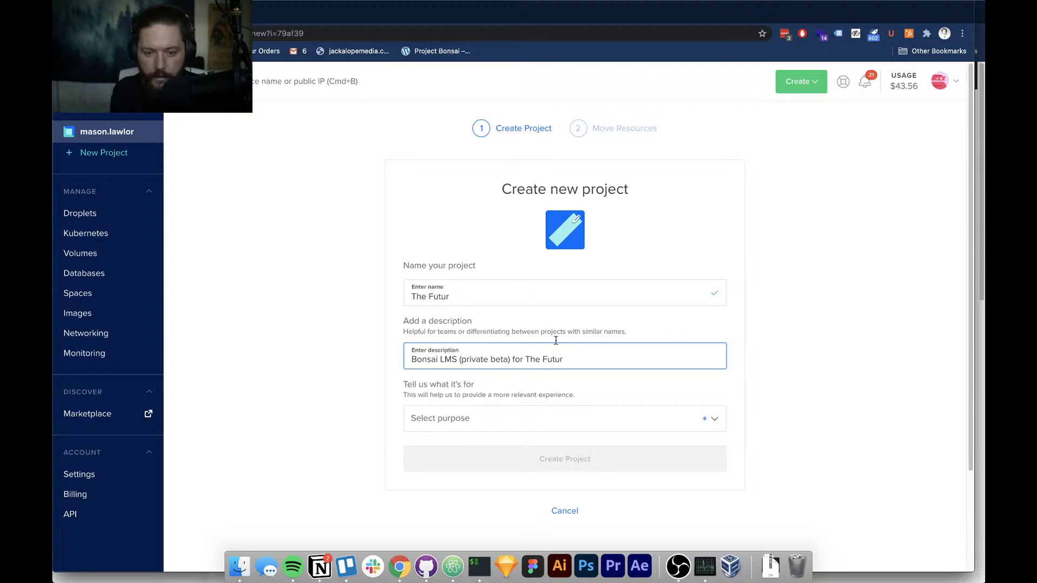
Set the project purpose to Web Application and create the project
left_click(486, 422)
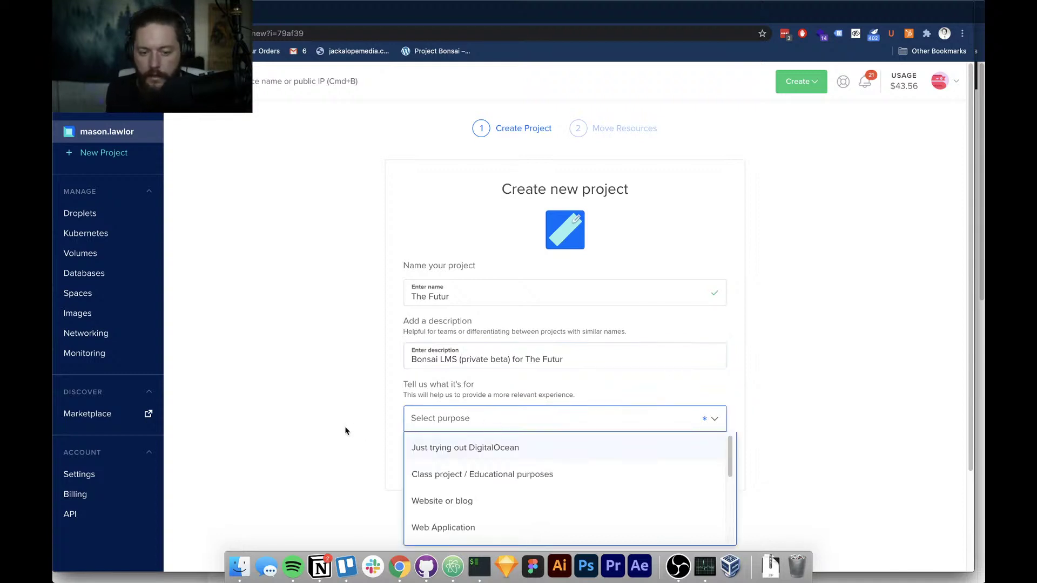
scroll(335, 426, "down", 3)
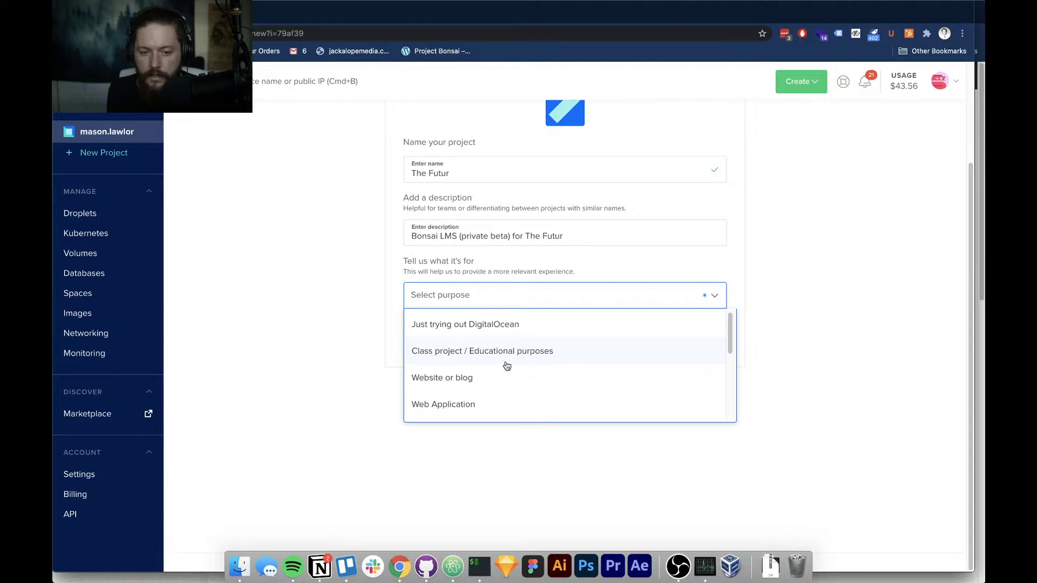
left_click(510, 404)
left_click(570, 337)
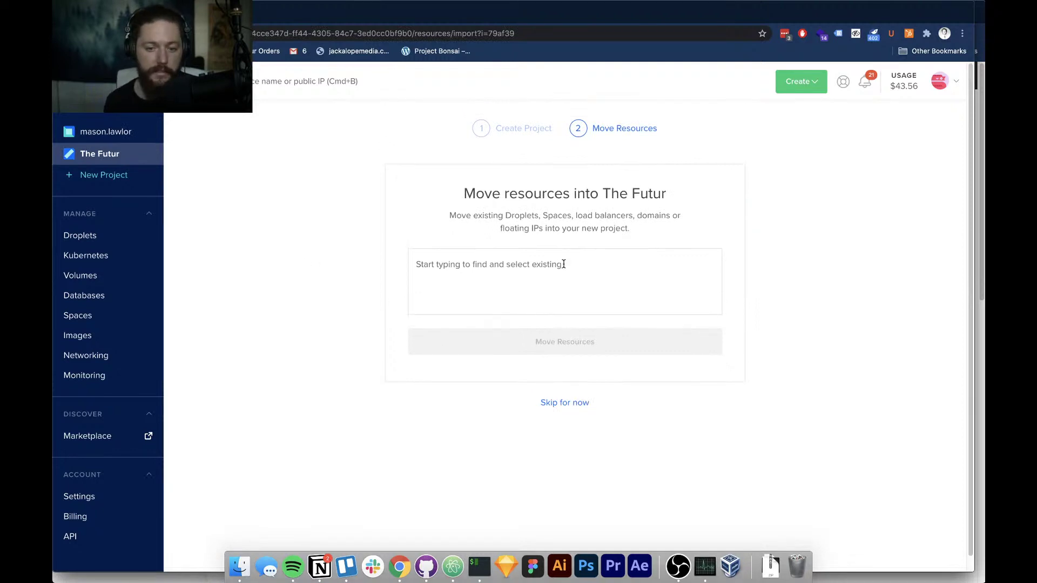
Skip moving existing droplets into The Futur and dismiss the moving-resources tip
left_click(562, 265)
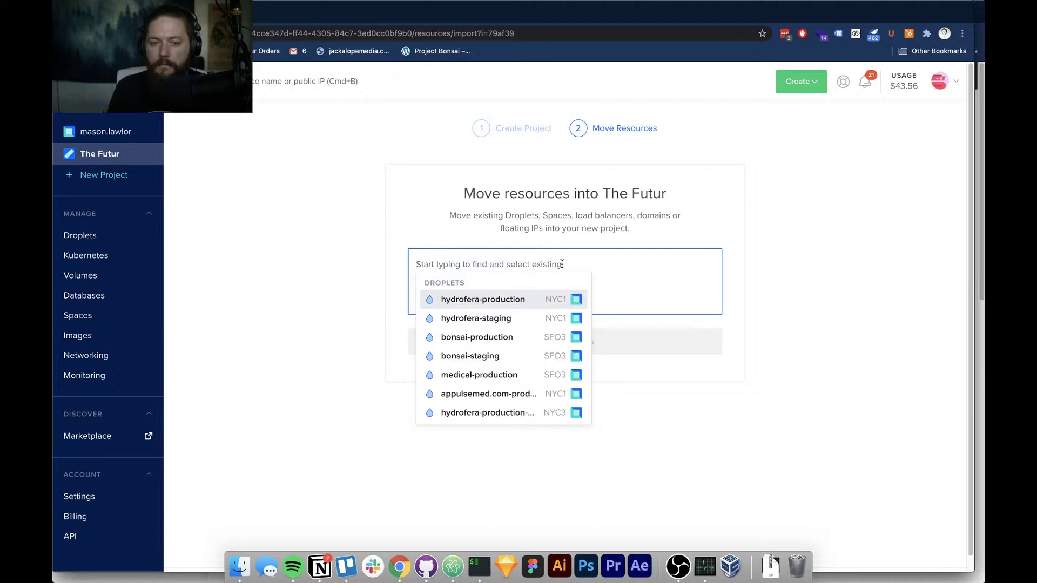
left_click(333, 217)
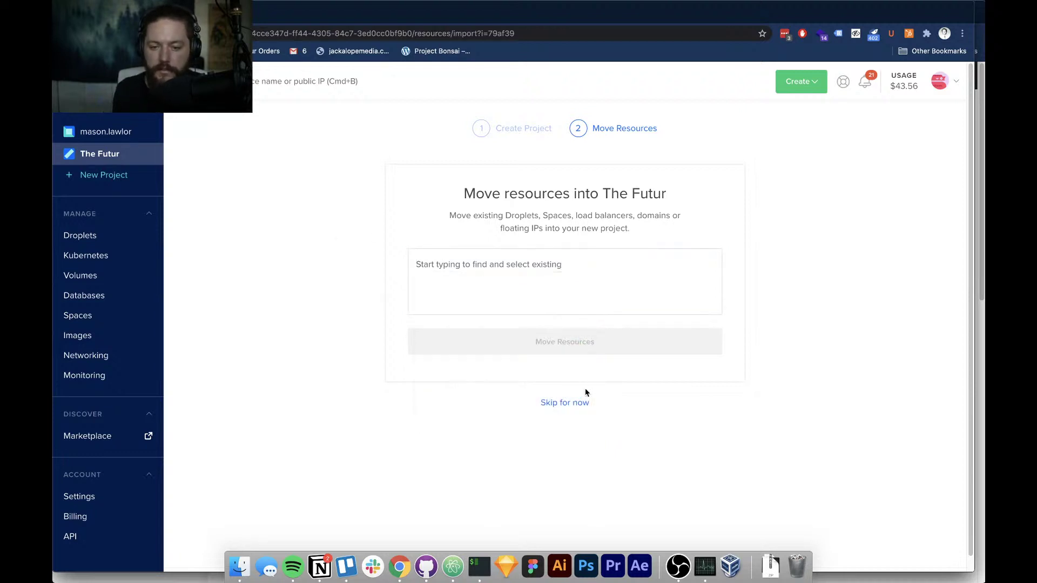
left_click(564, 403)
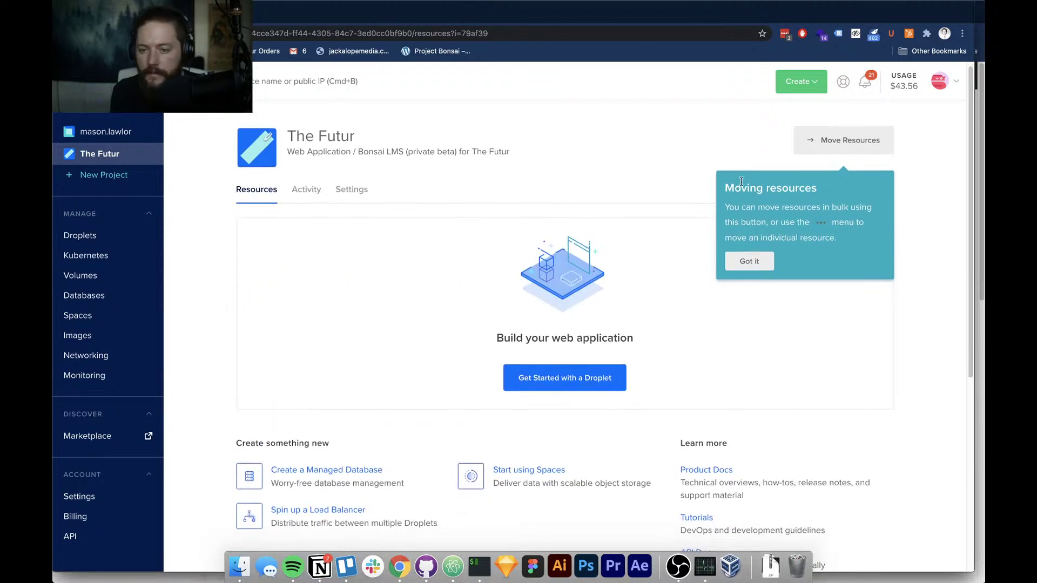
left_click(765, 273)
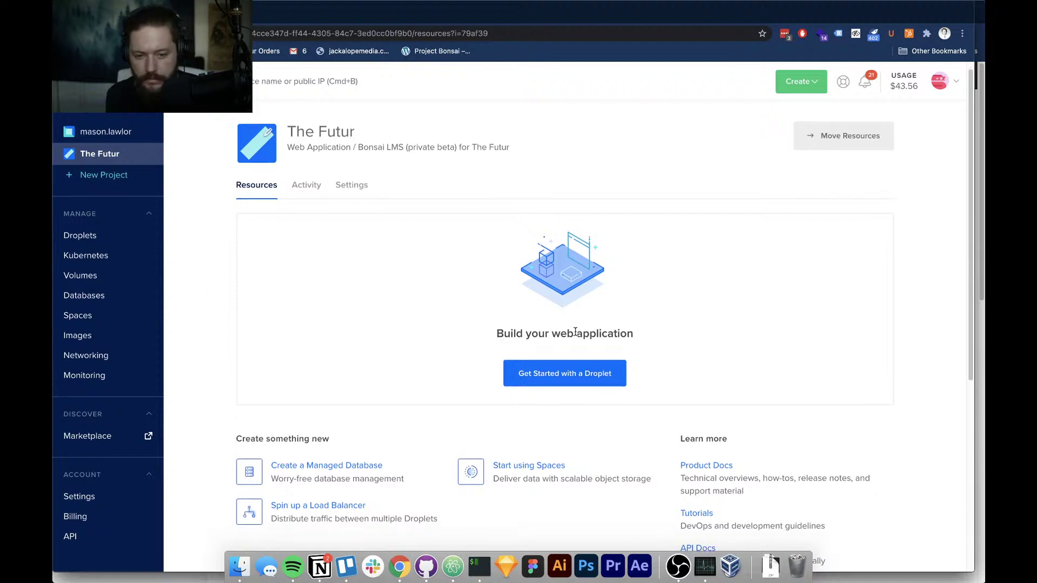
scroll(527, 344, "down", 3)
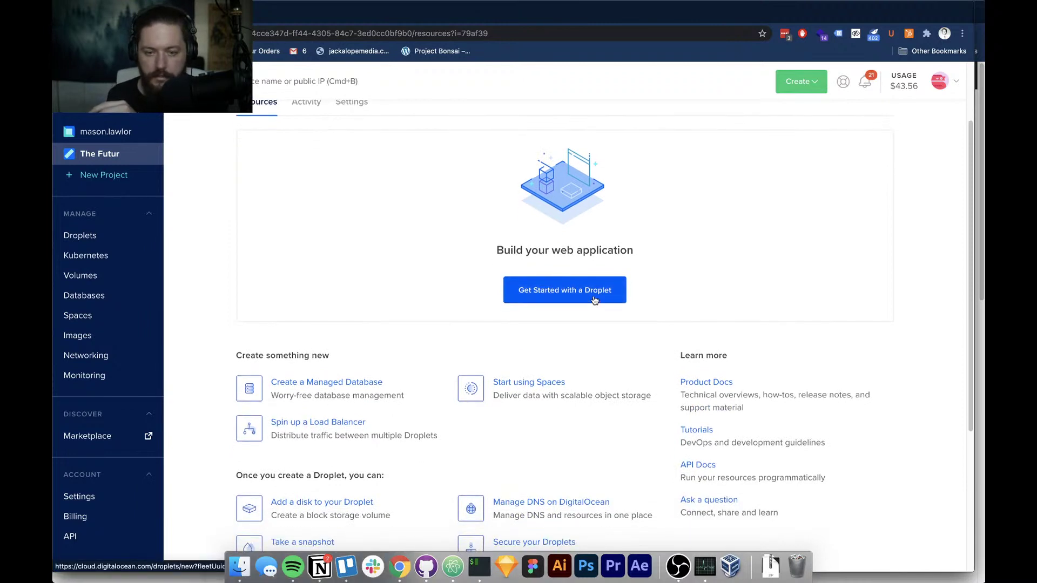
Start a new droplet for the project on the Basic $5/mo shared-CPU plan
left_click(594, 300)
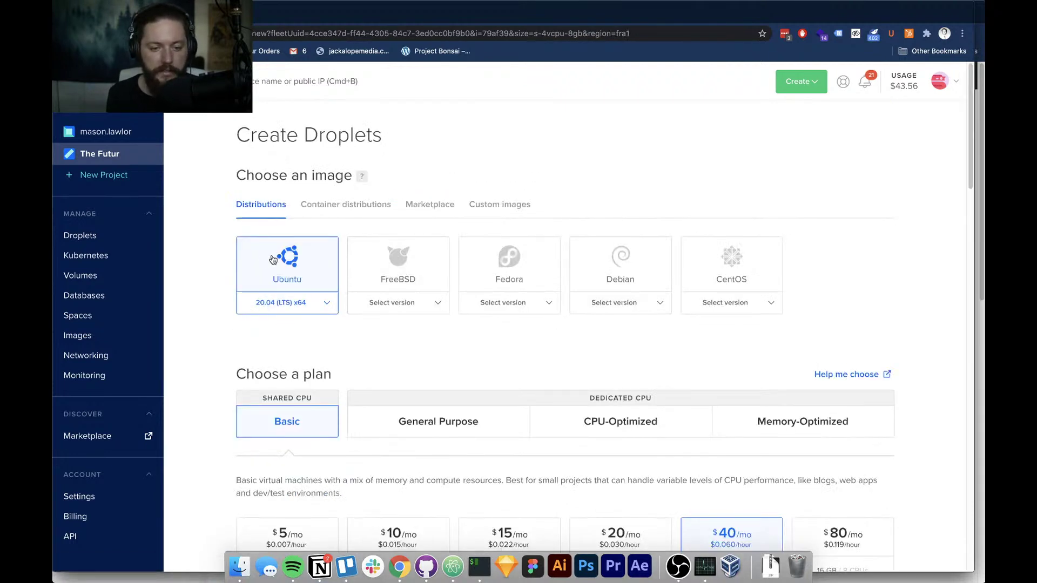
scroll(275, 266, "down", 3)
scroll(276, 266, "down", 5)
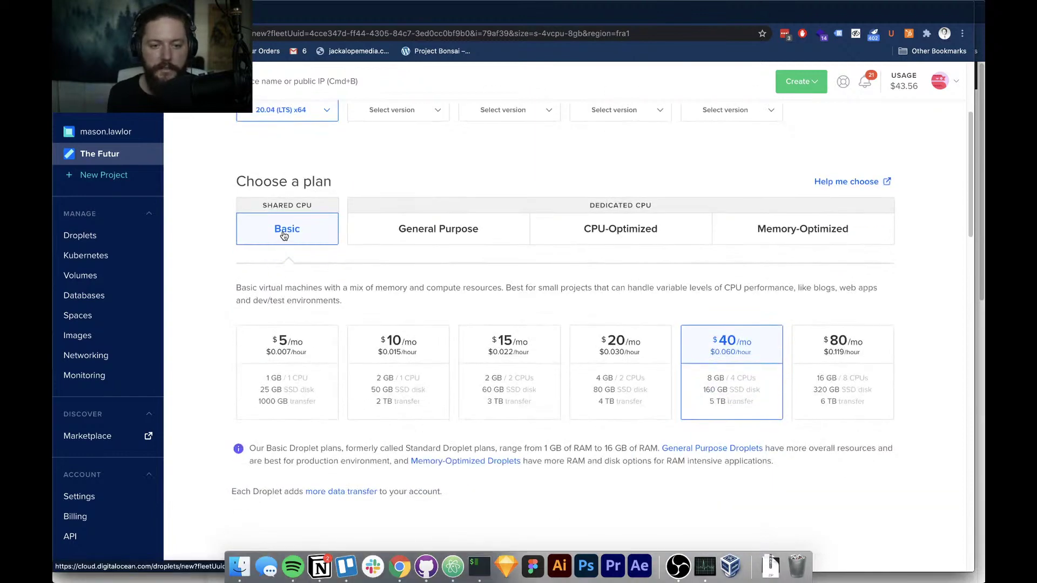
left_click(282, 354)
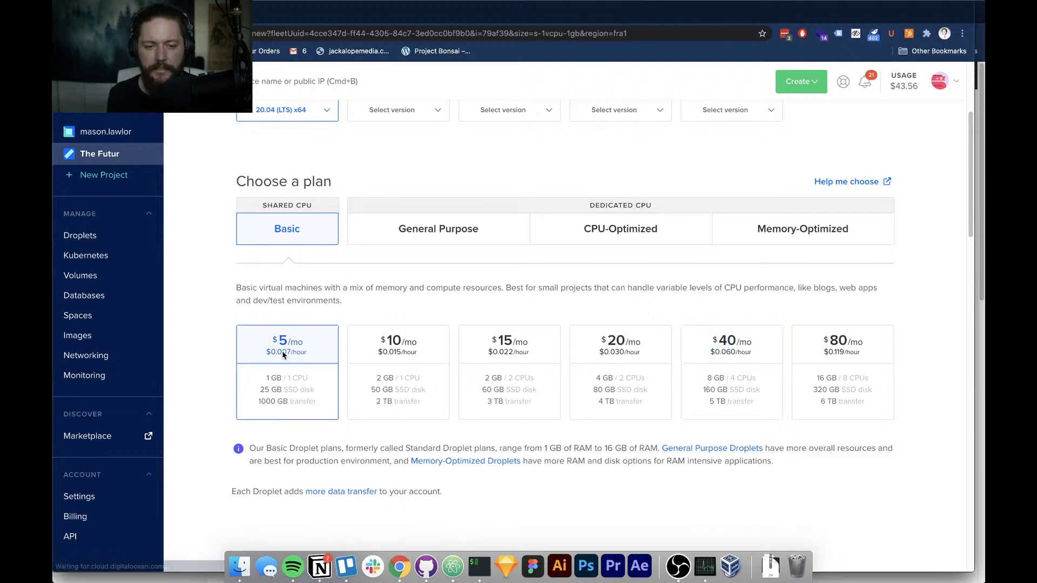
left_click(426, 236)
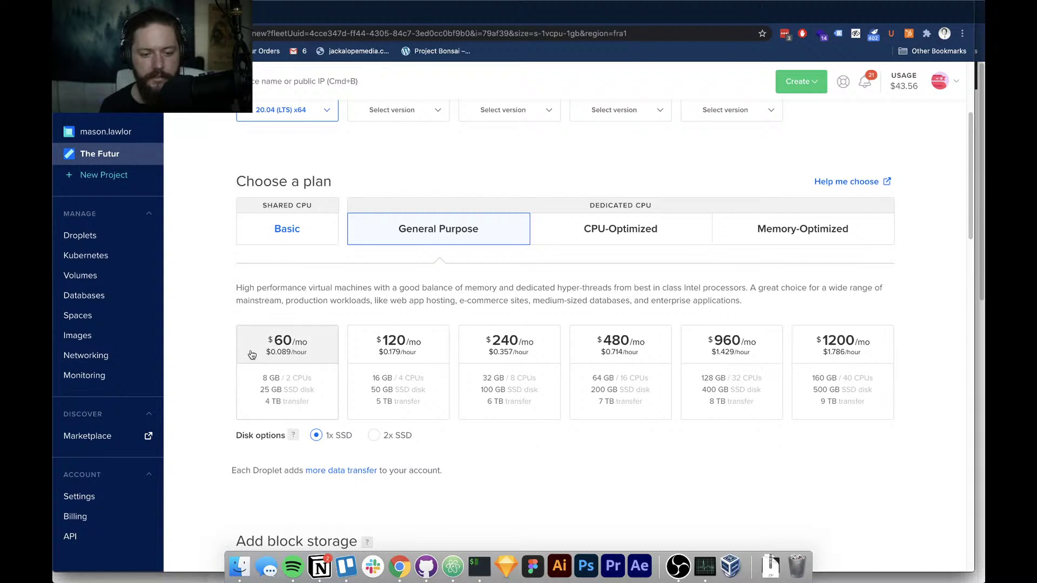
left_click(292, 233)
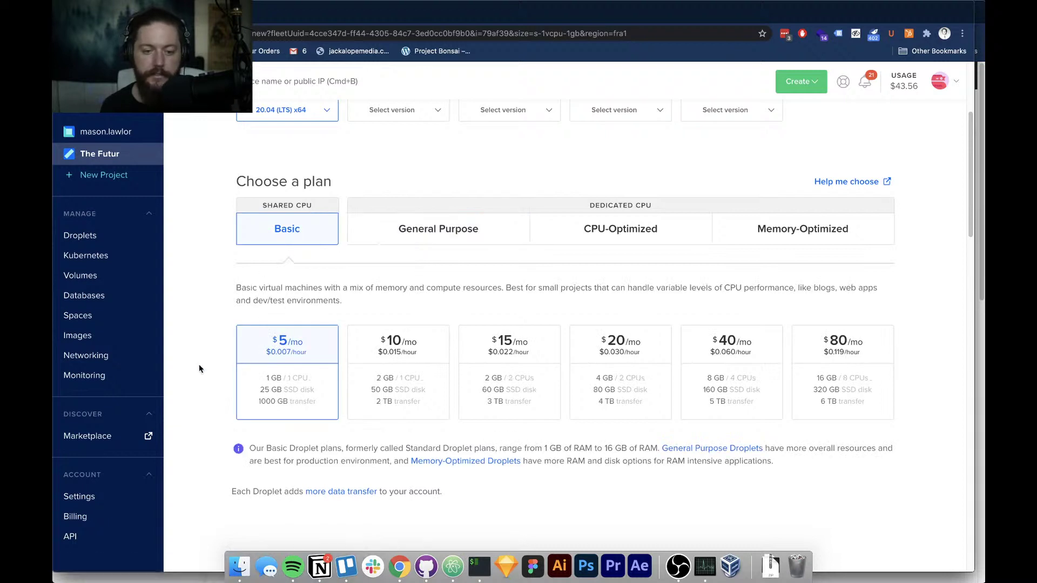
Dismiss the new-datacenter announcement and choose the San Francisco 3 region
scroll(200, 369, "down", 1)
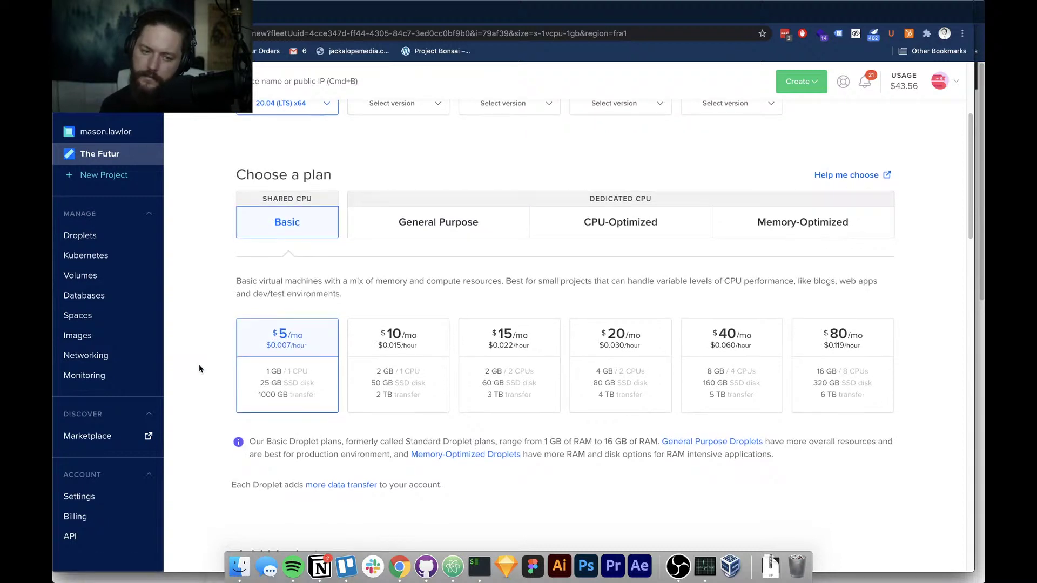
scroll(199, 369, "down", 2)
scroll(199, 369, "down", 1)
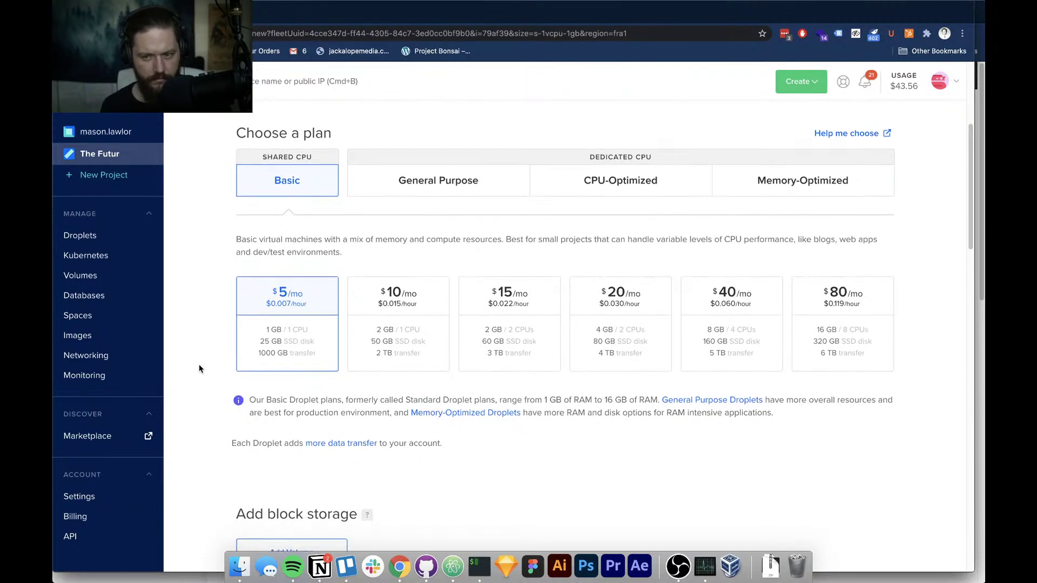
scroll(199, 369, "down", 3)
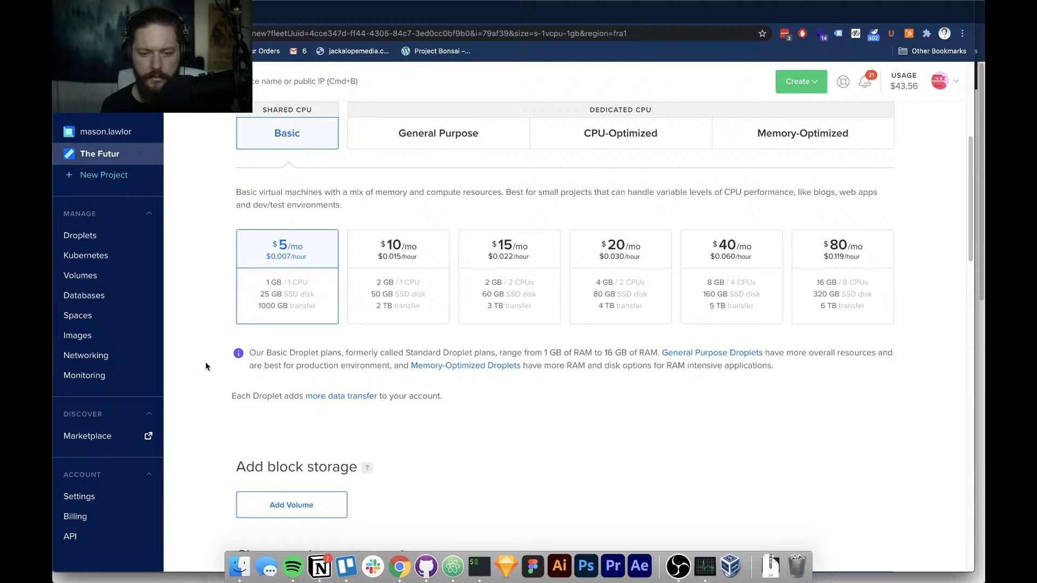
scroll(205, 366, "down", 1)
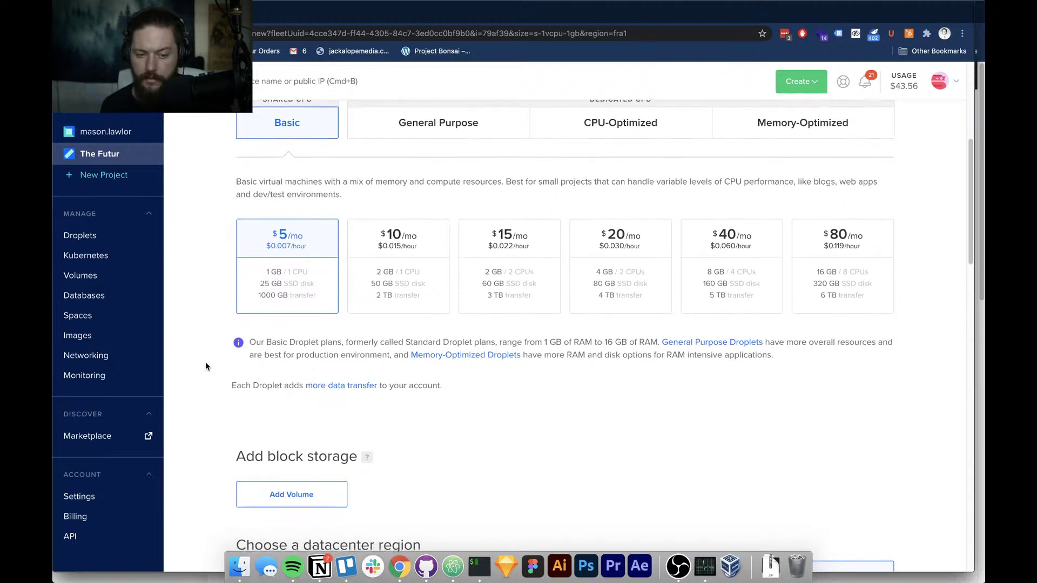
scroll(206, 366, "down", 1)
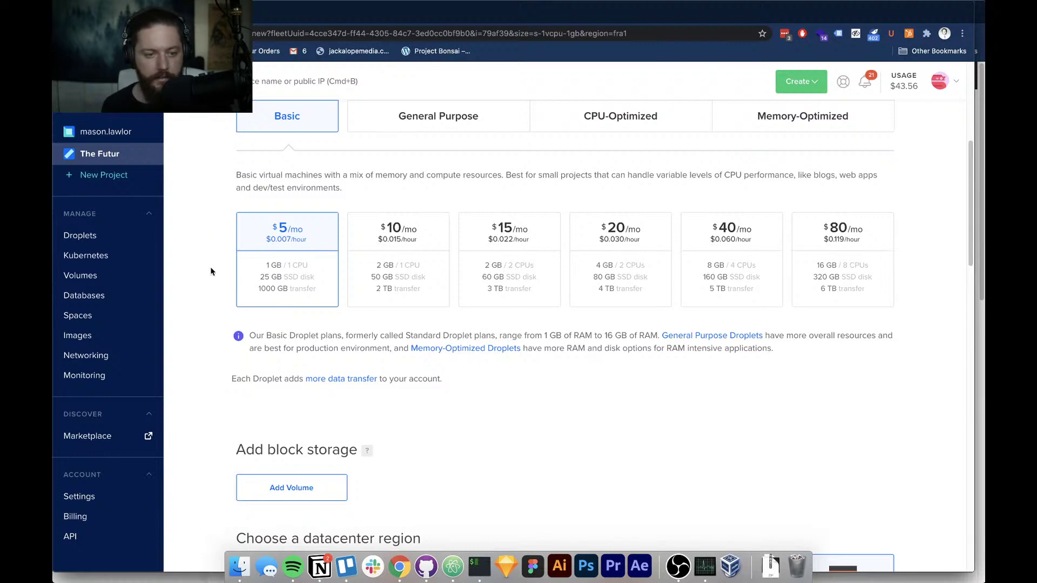
scroll(212, 292, "down", 5)
scroll(210, 309, "up", 8)
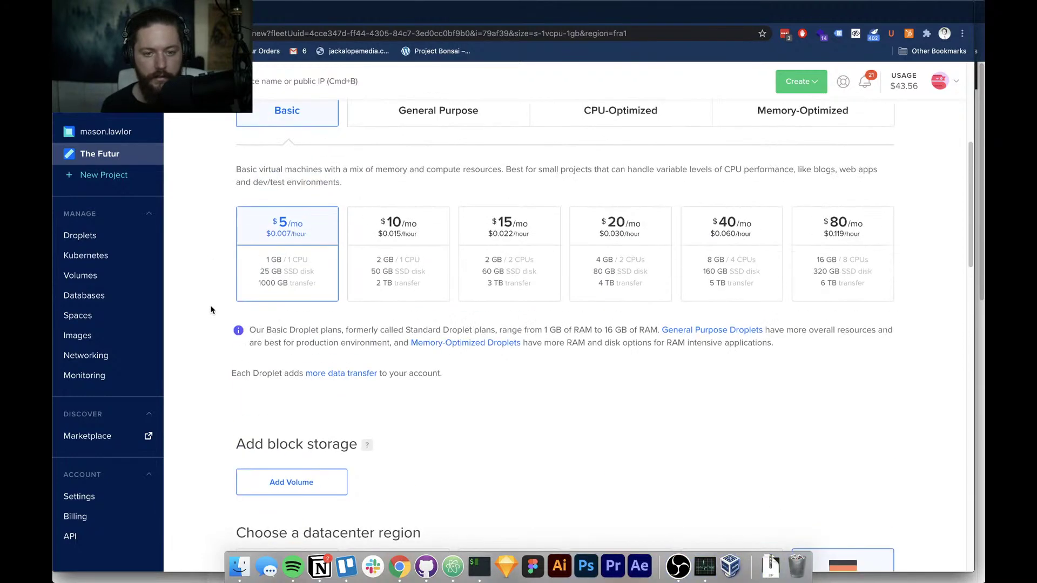
scroll(211, 310, "down", 6)
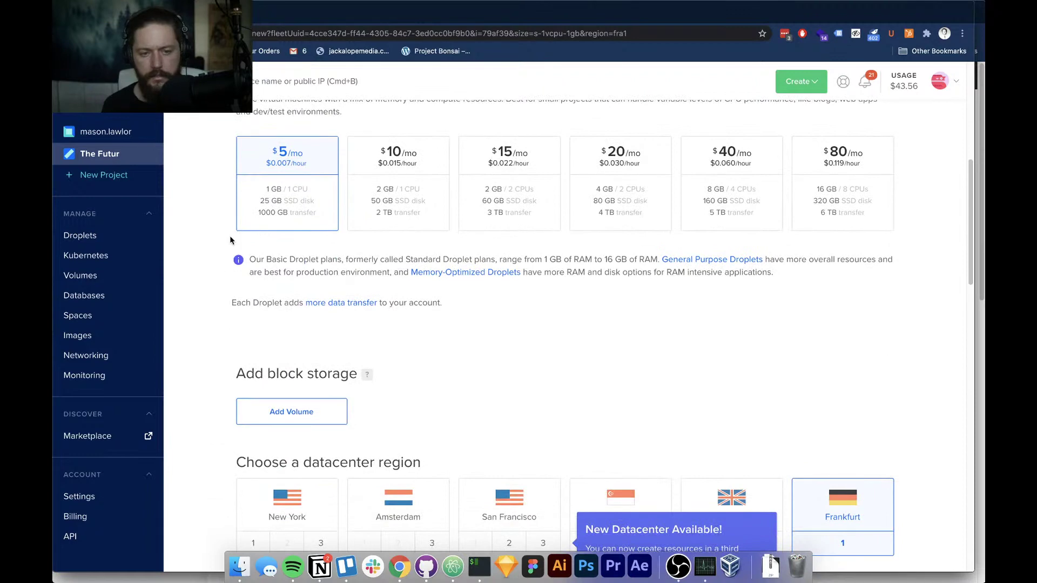
scroll(229, 236, "up", 5)
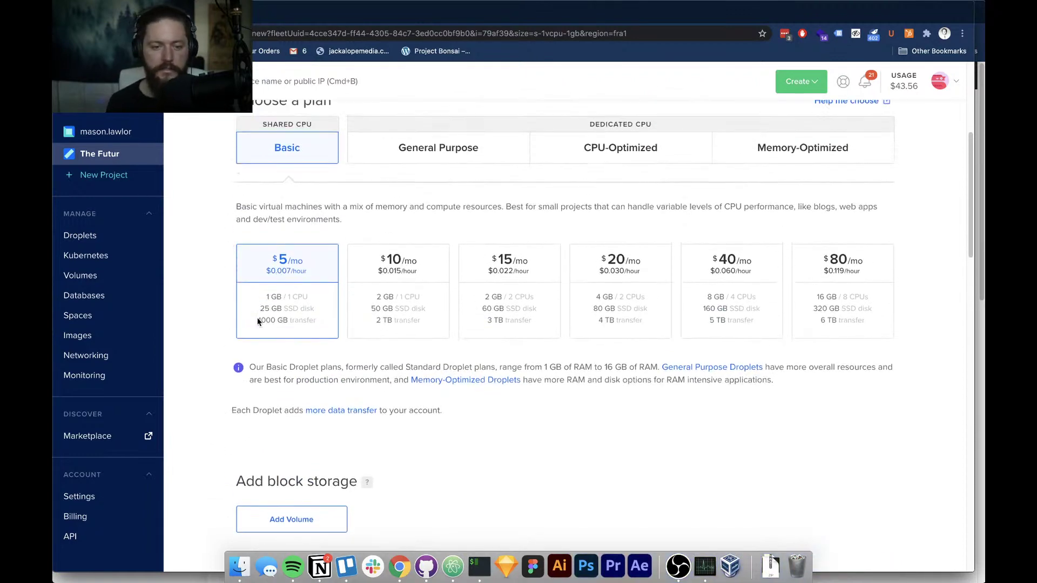
scroll(184, 324, "down", 3)
scroll(192, 335, "down", 7)
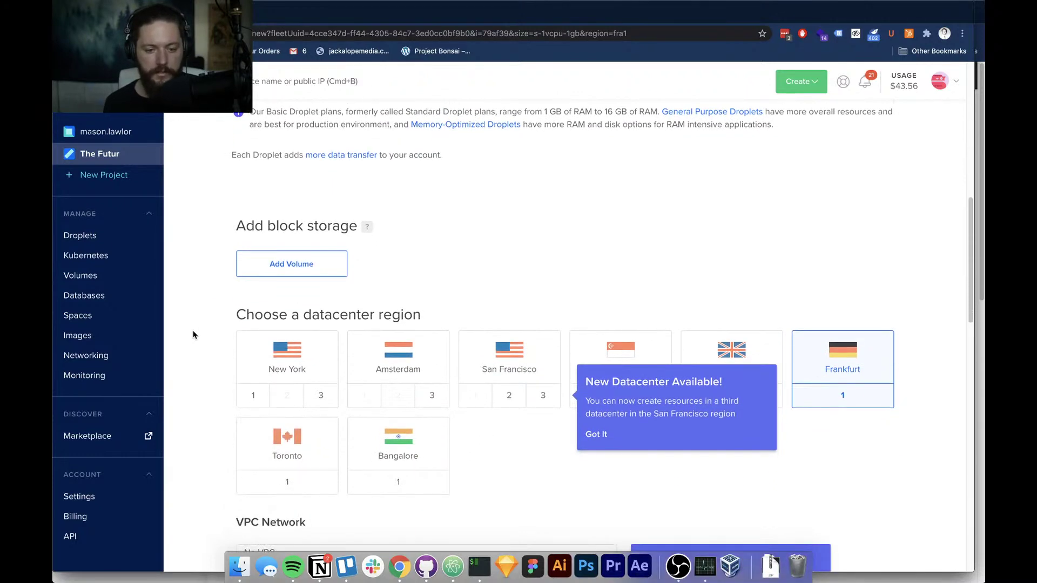
scroll(193, 335, "down", 3)
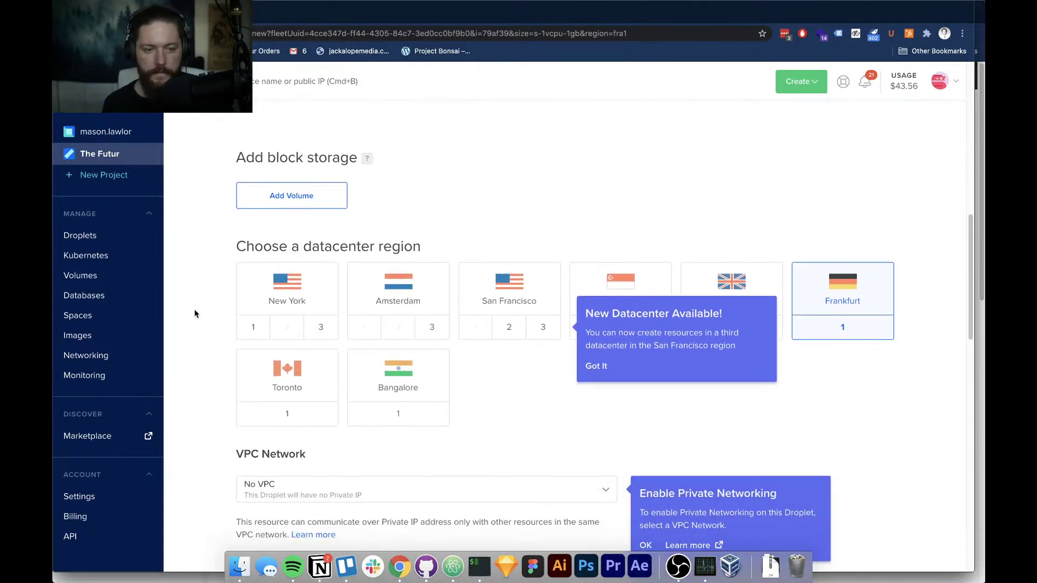
scroll(211, 274, "down", 4)
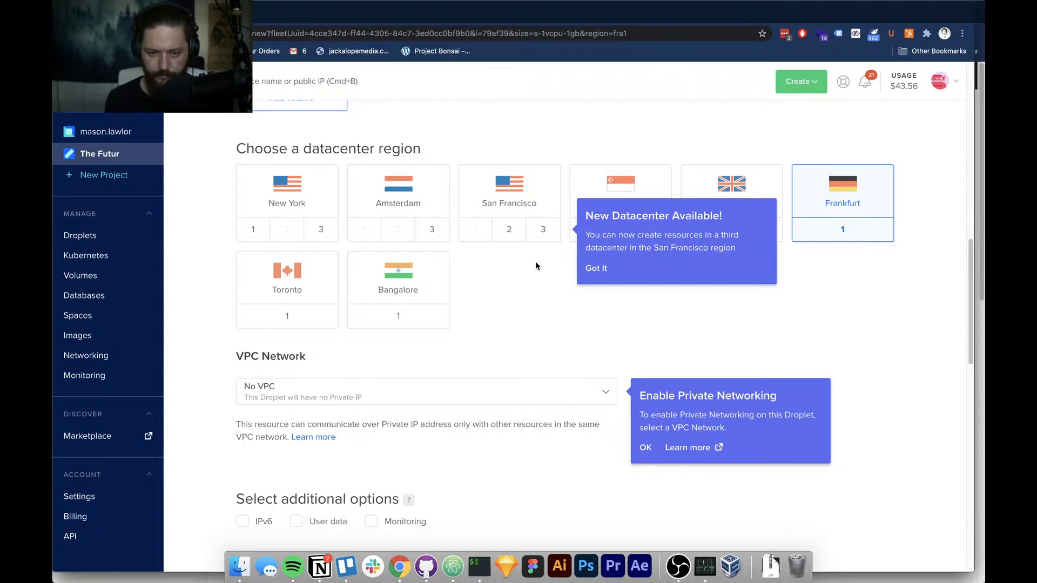
left_click(593, 271)
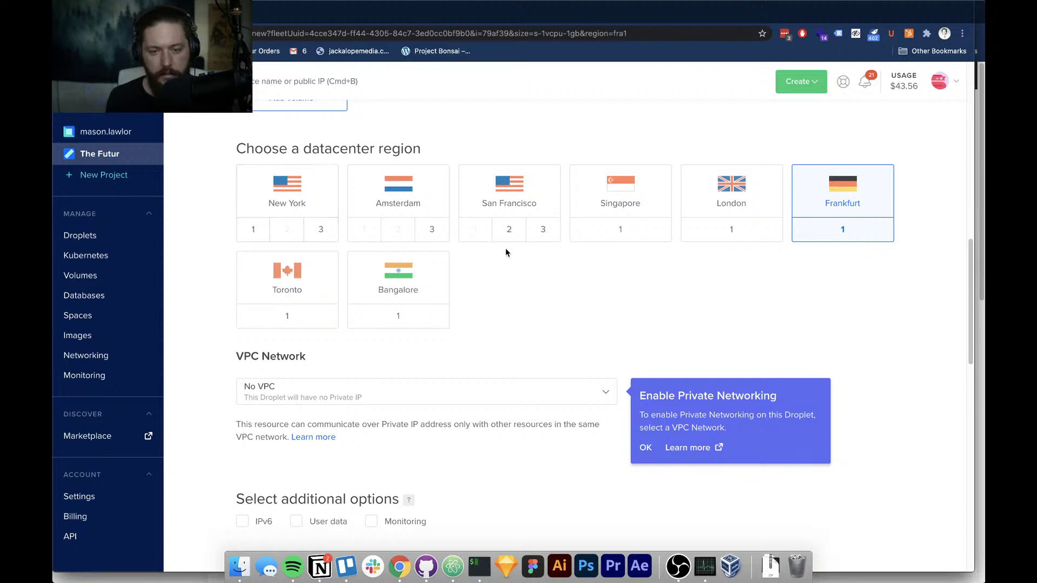
left_click(550, 239)
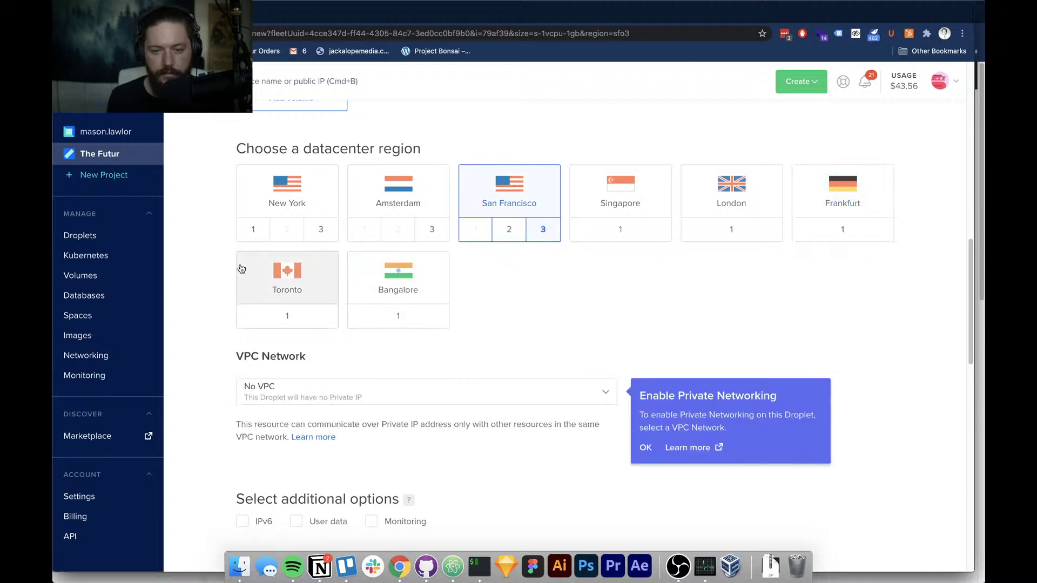
scroll(209, 290, "down", 3)
scroll(209, 290, "down", 2)
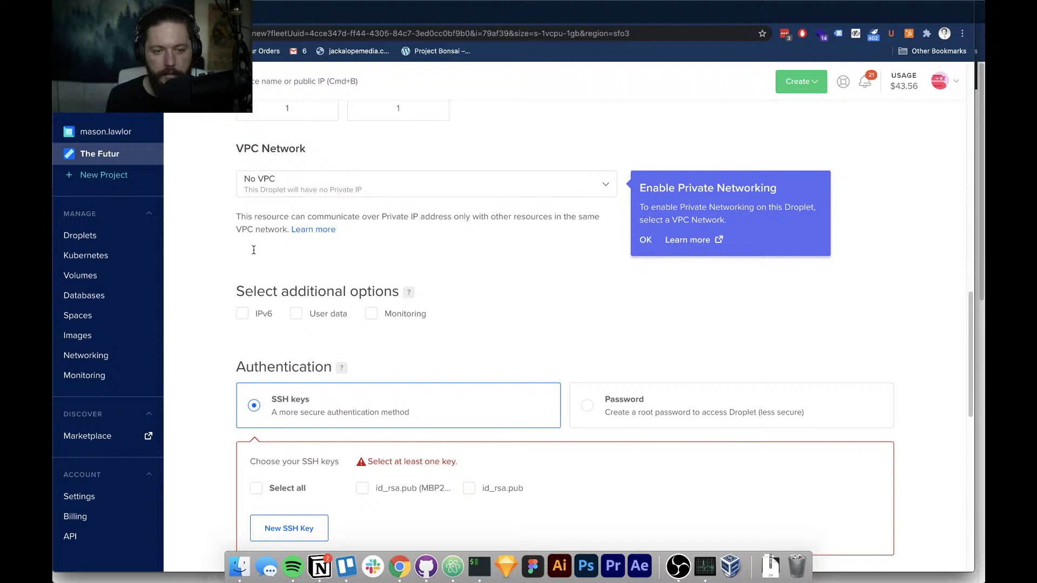
Use the first id_rsa.pub SSH key to authenticate the droplets
scroll(216, 295, "down", 2)
scroll(216, 295, "down", 2)
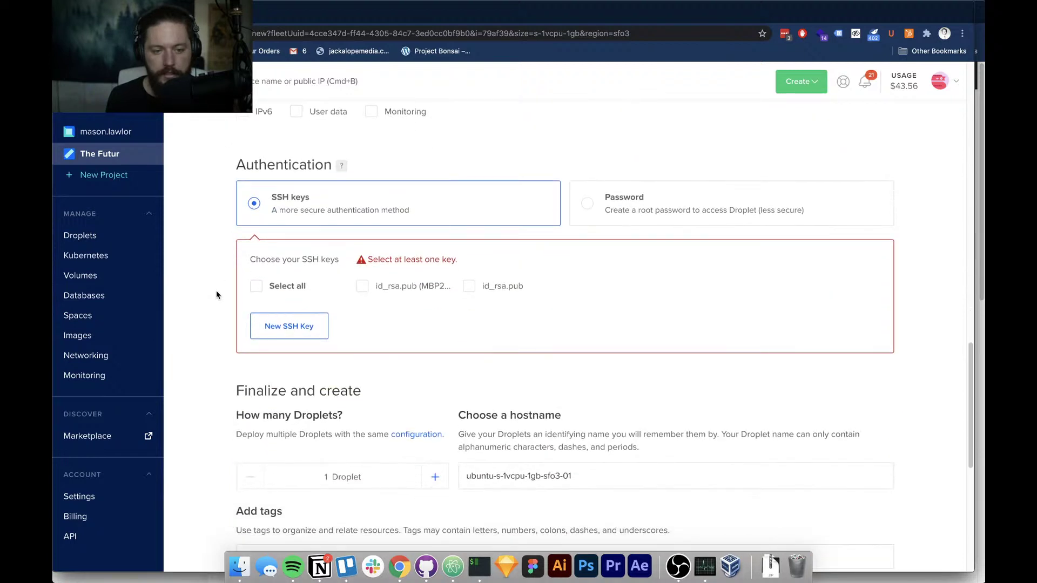
left_click(363, 287)
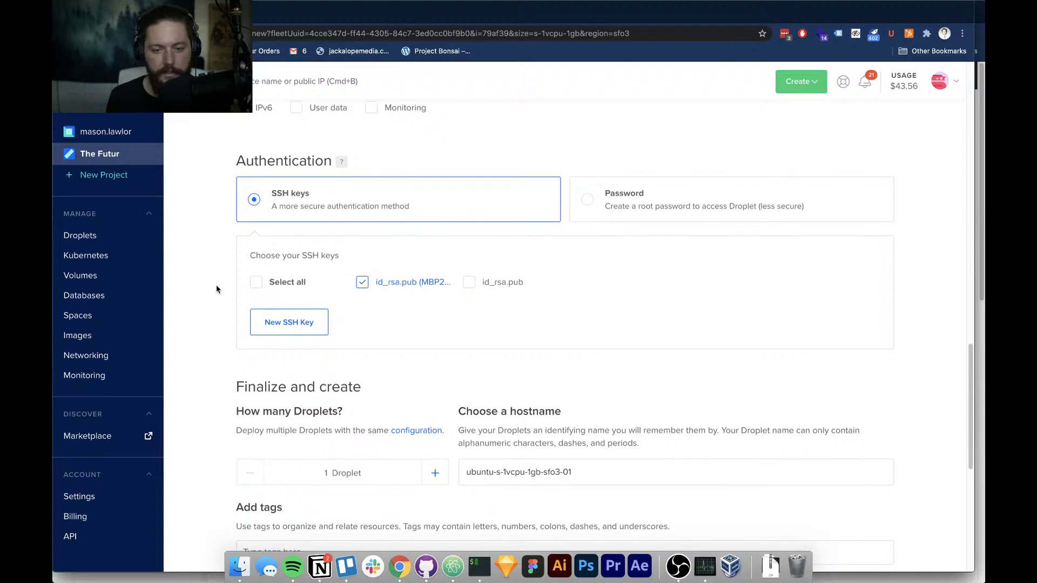
scroll(216, 288, "down", 1)
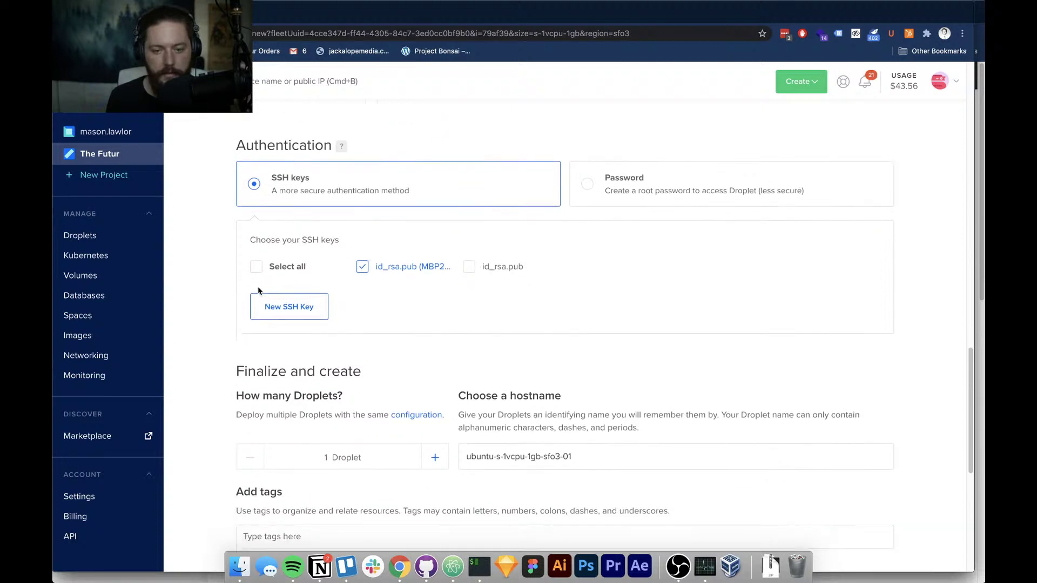
mouse_move(387, 271)
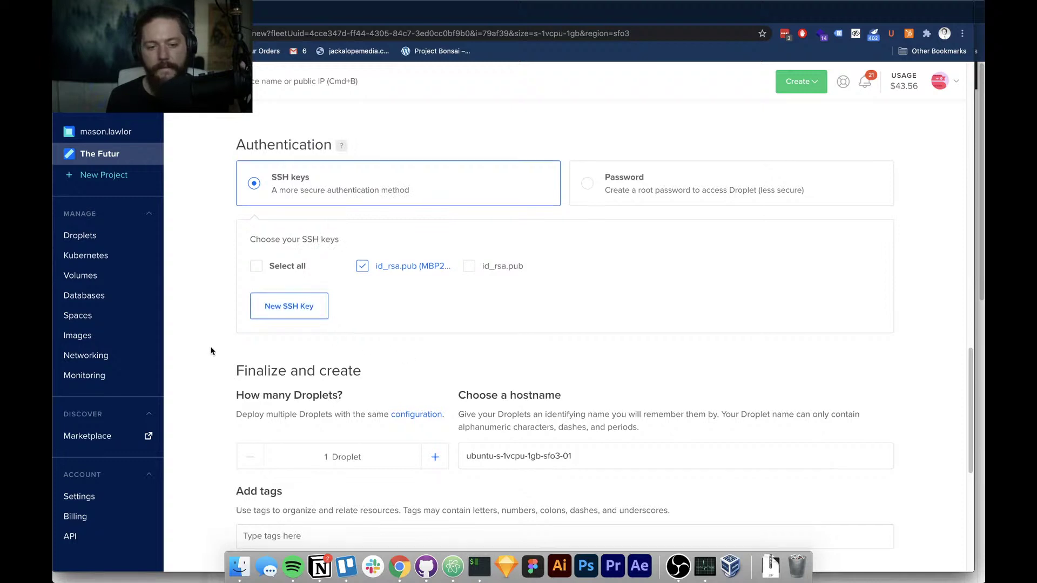
scroll(210, 346, "down", 3)
Raise the droplet count to 2 and rename the first hostname to thefutur-staging_v0.0.1
left_click(427, 304)
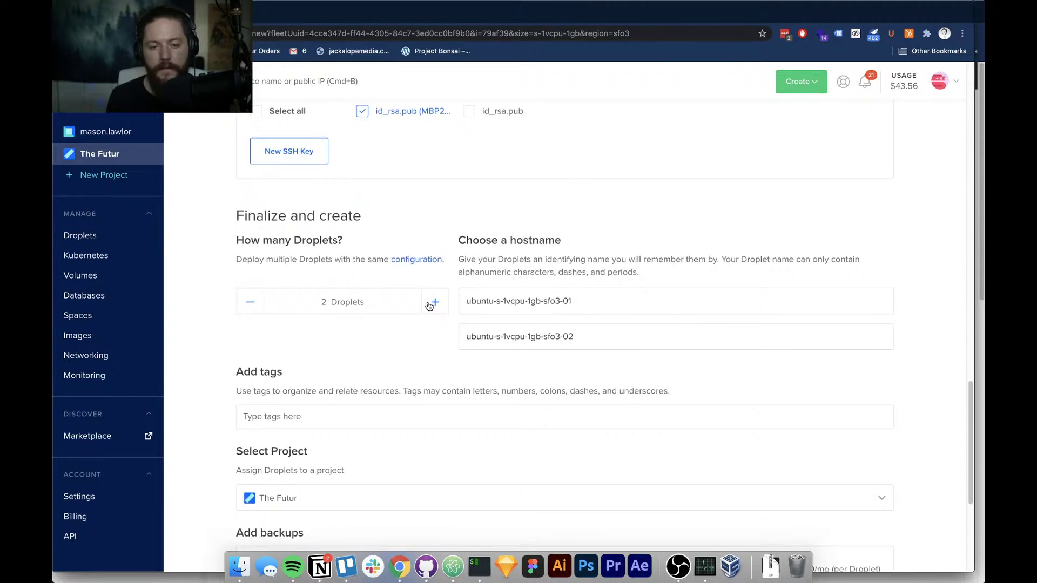
double_click(565, 301)
left_click(563, 304)
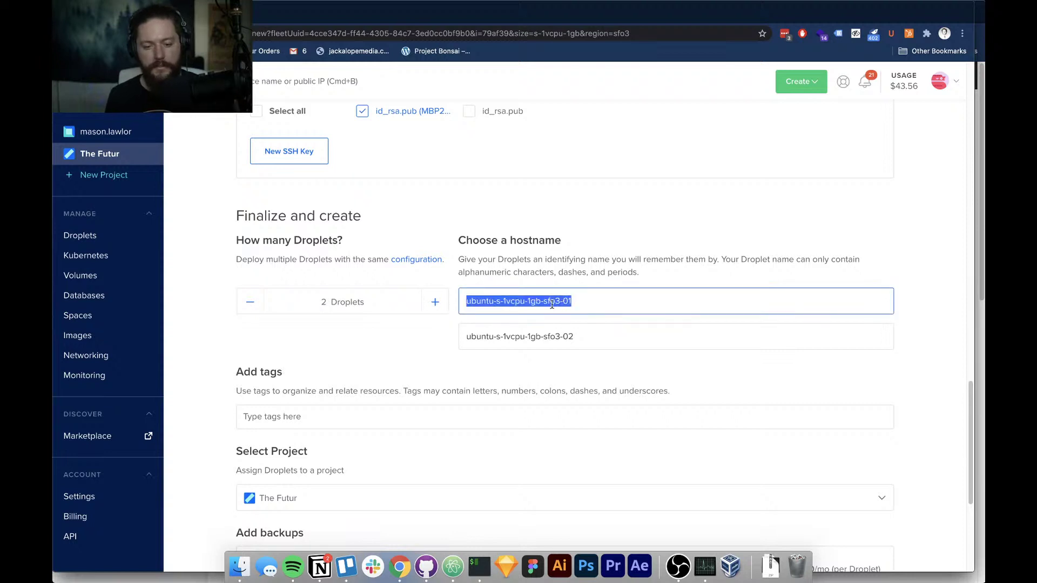
type("th")
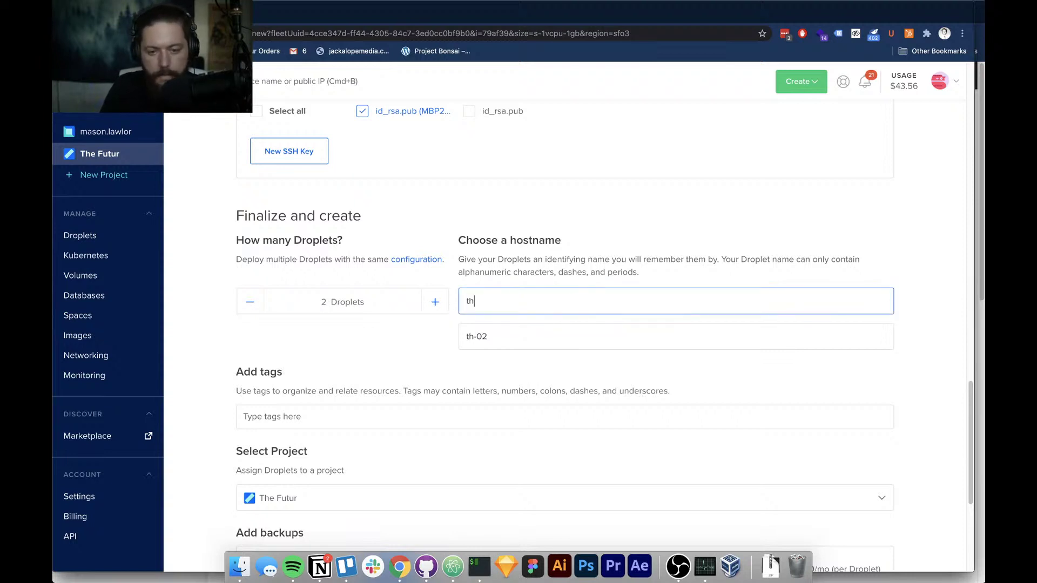
type("efutur")
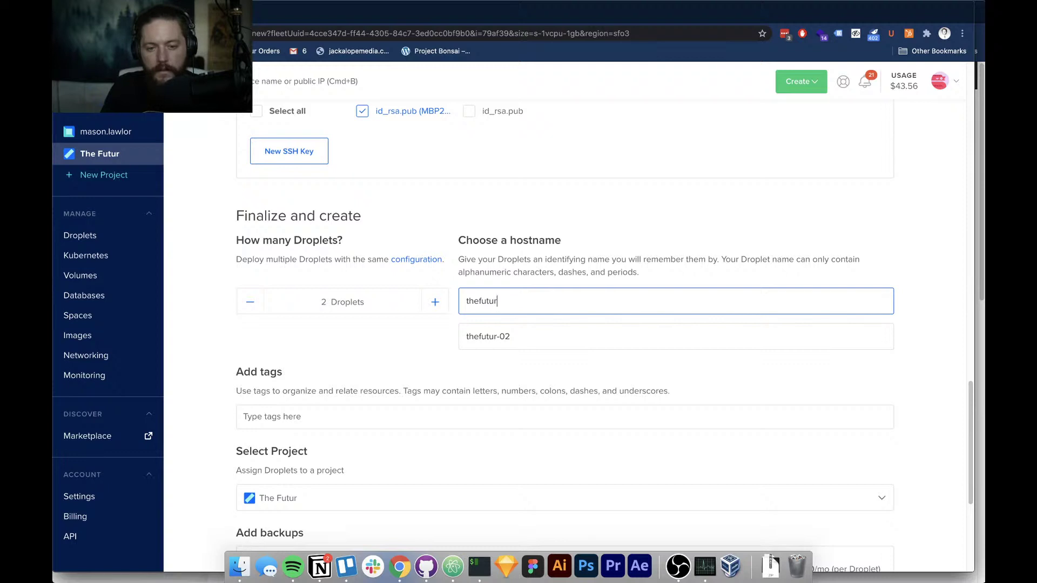
type("_")
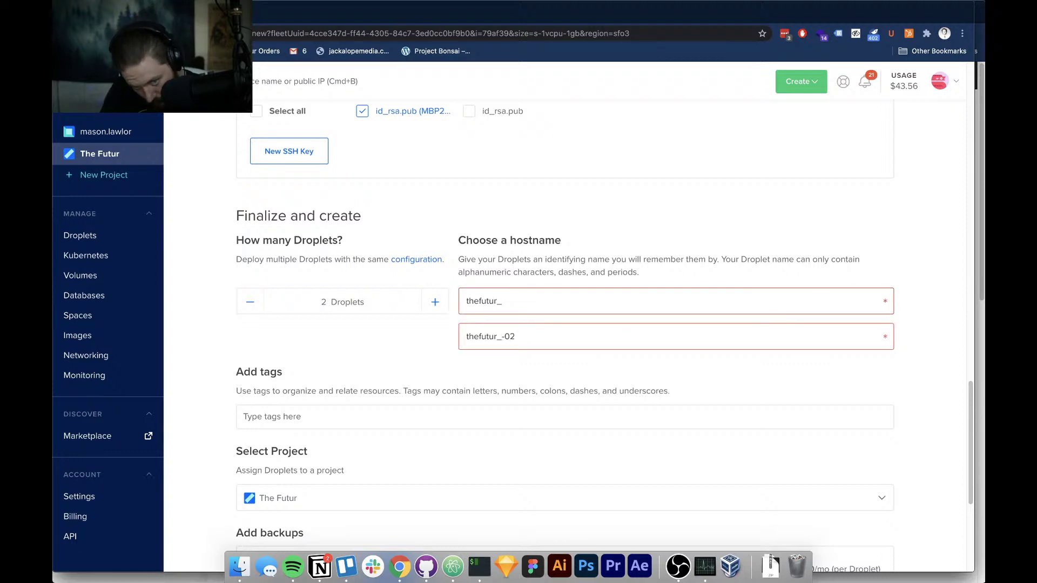
type("v")
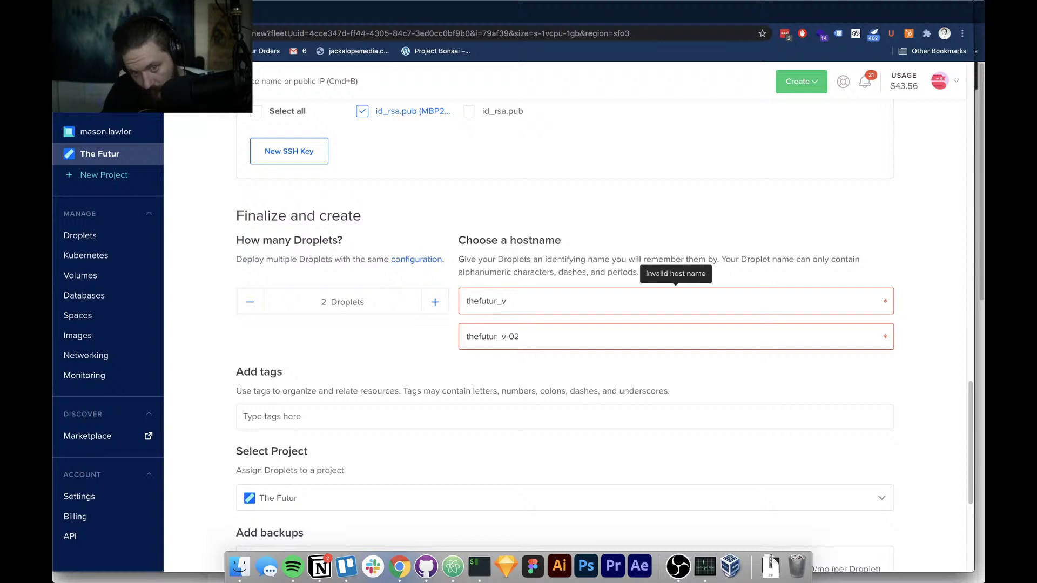
key("BackSpace")
key("BackSpace")
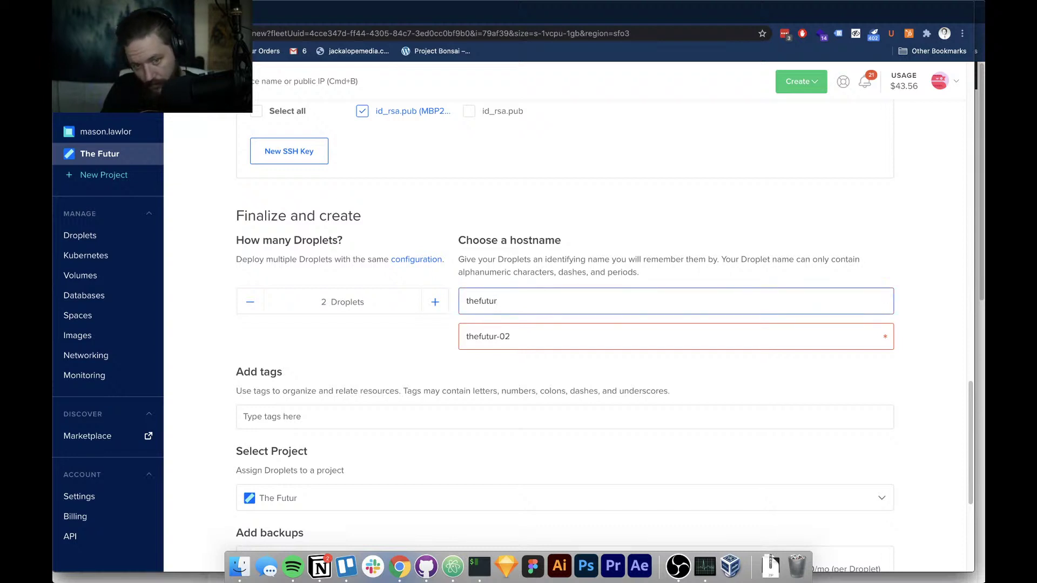
key("super+a")
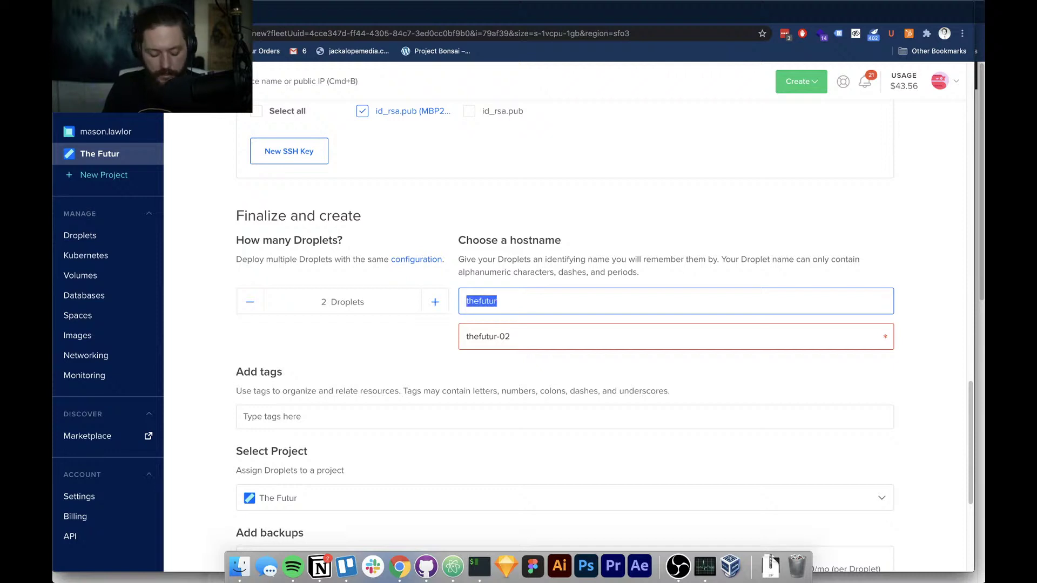
key("Right")
type("_")
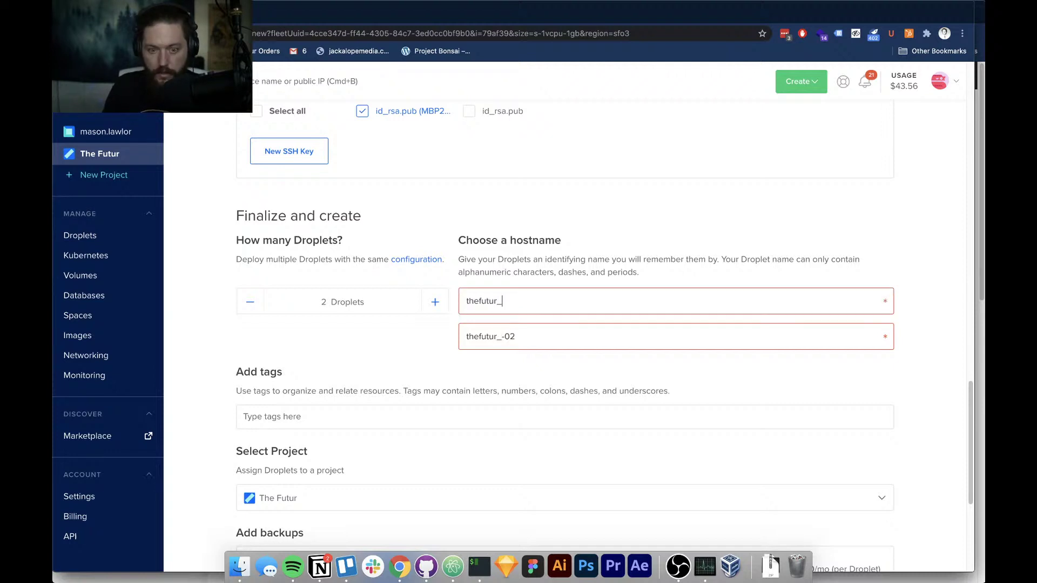
key("BackSpace")
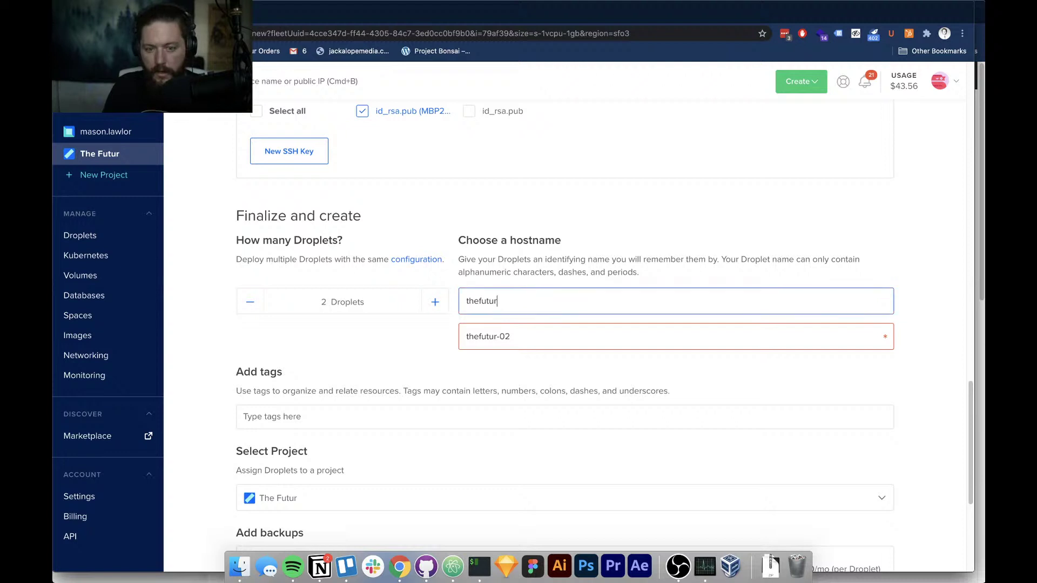
type("_")
key("BackSpace")
type("-")
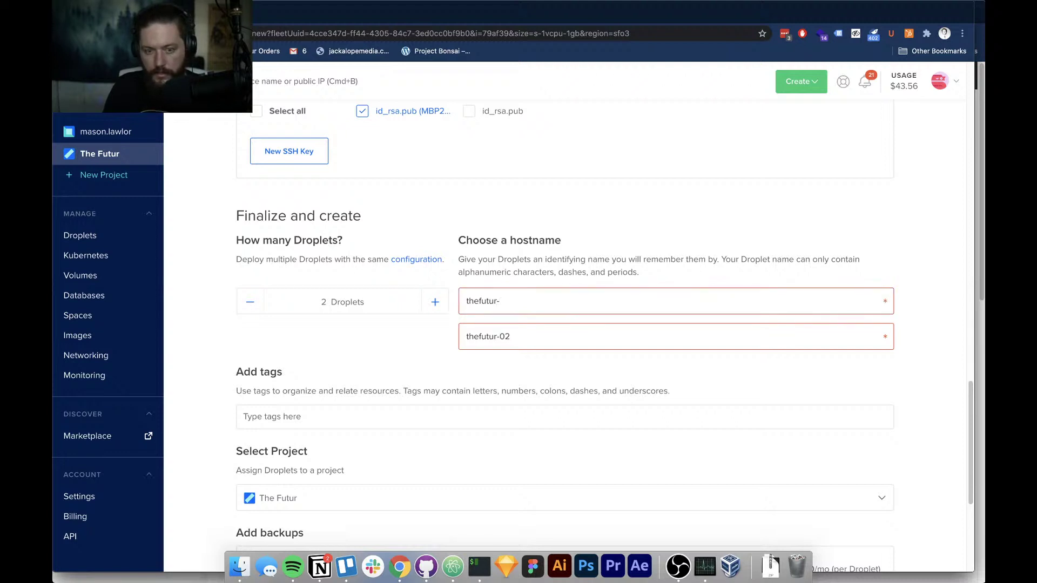
type("prod")
key("BackSpace")
key("BackSpace")
key("BackSpace")
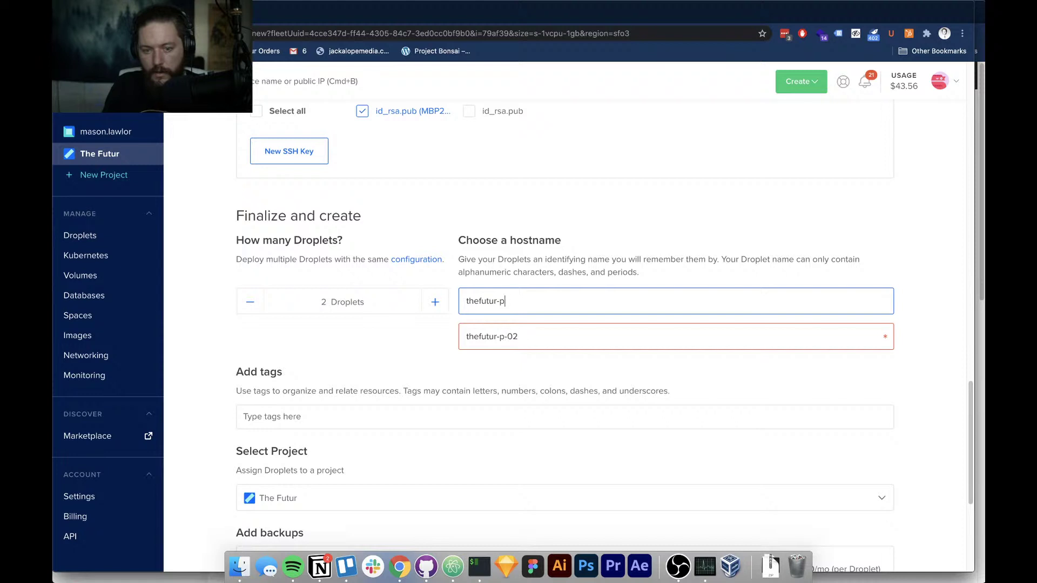
key("BackSpace")
type("staging_v")
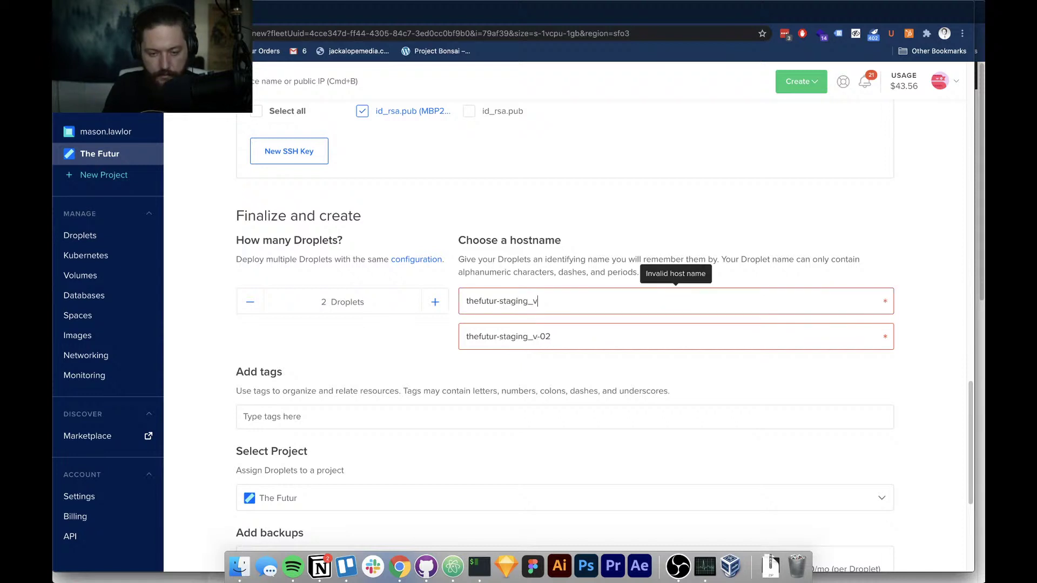
type("0.0.1")
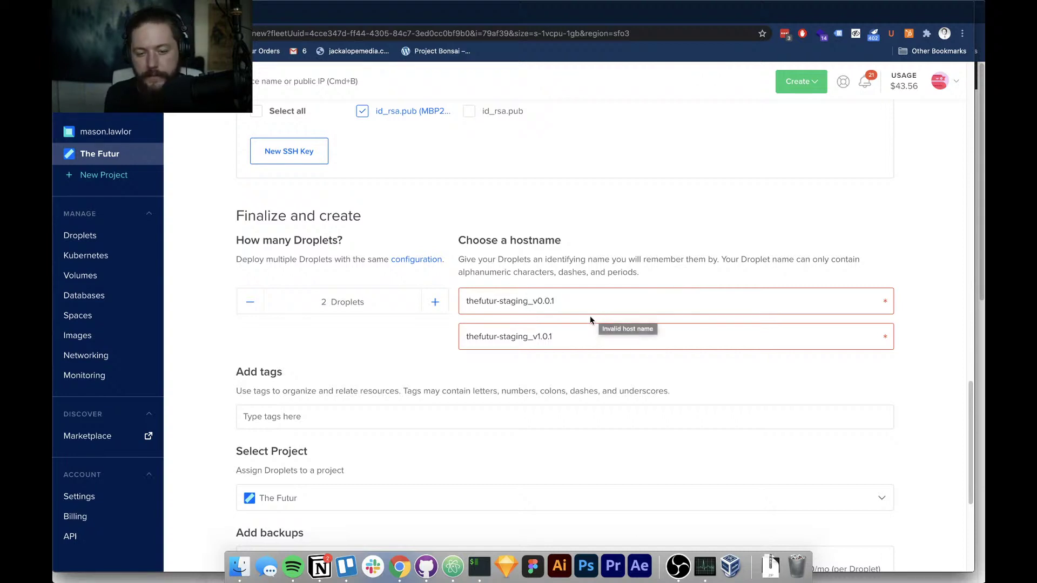
Change 'staging' to 'production' in the second hostname, making it thefutur-production_v1.0.1
double_click(520, 337)
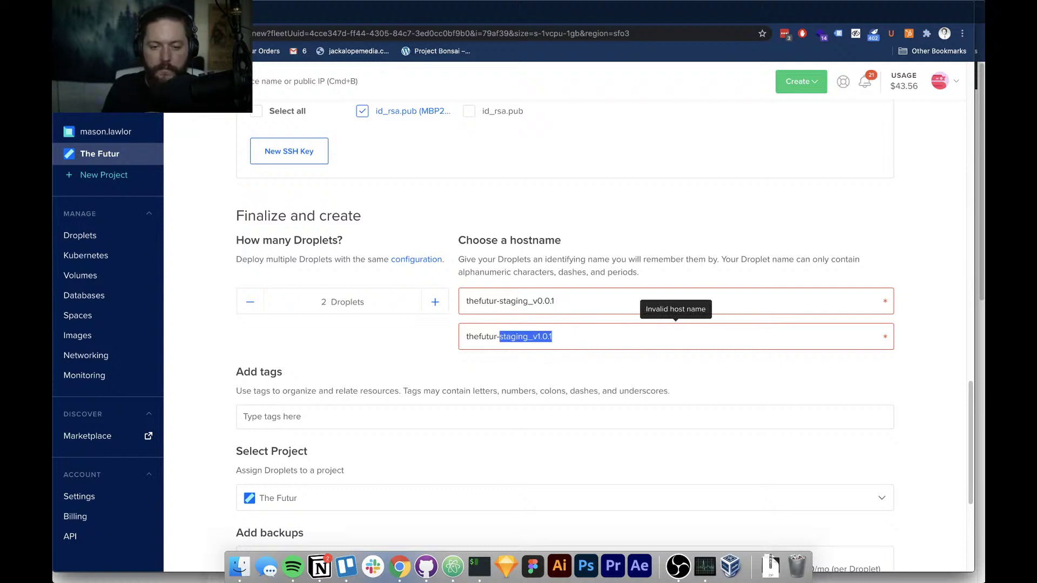
key("shift+Left")
key("shift+Left")
key("shift+Left")
key("shift+Left")
key("shift+Left")
key("shift+Left")
key("shift+Left")
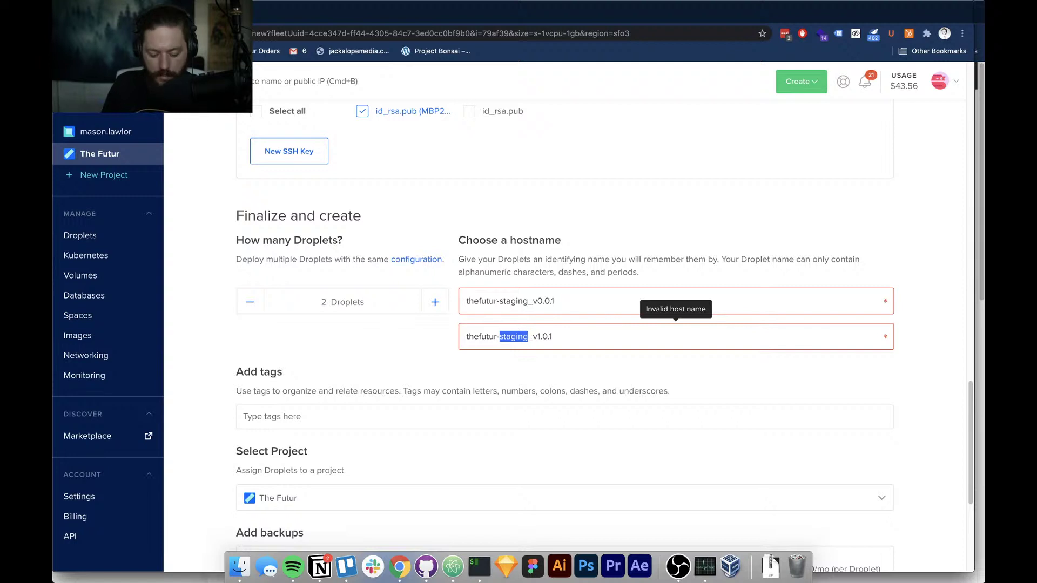
type("production")
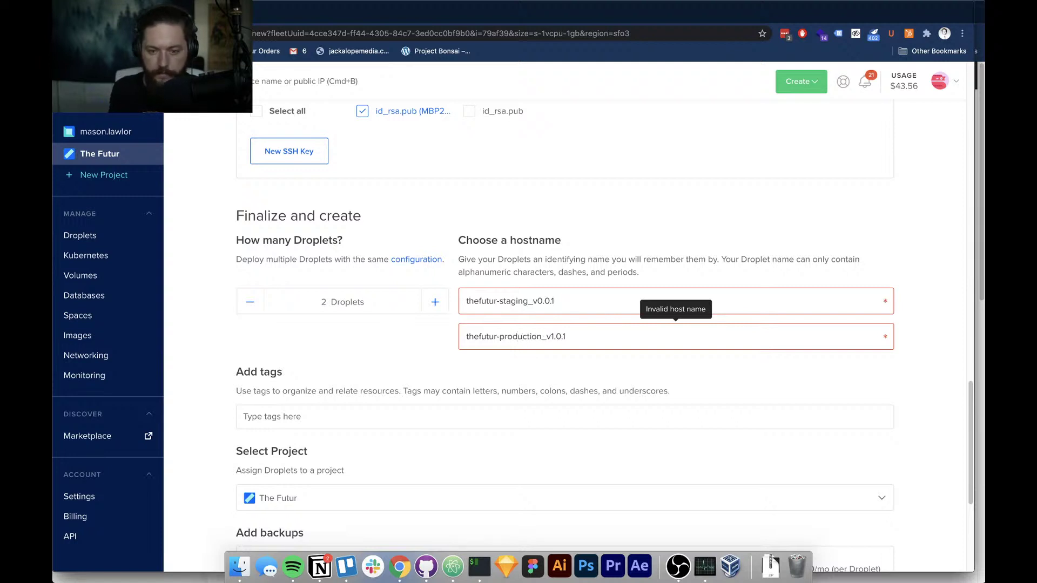
Add a 'bonsai' tag to the droplets, discarding the stray 'lm' entry
scroll(214, 329, "down", 2)
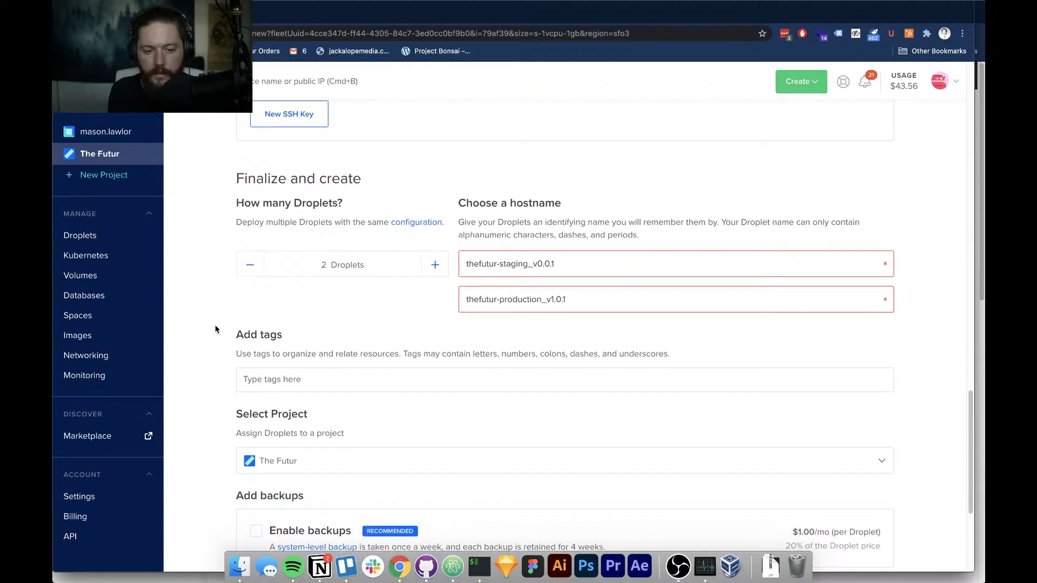
scroll(215, 327, "down", 3)
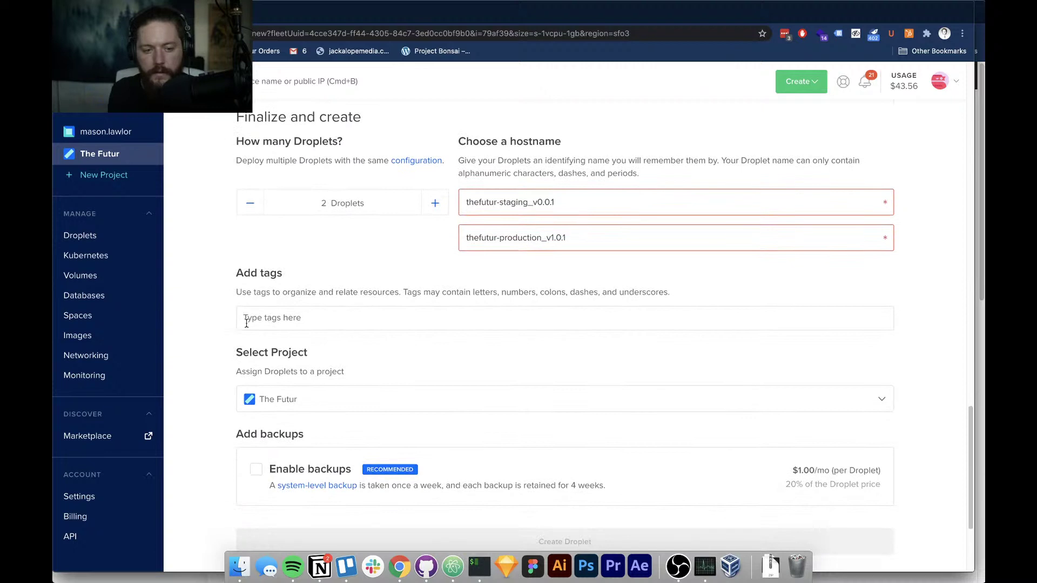
left_click(246, 323)
type("bonsai")
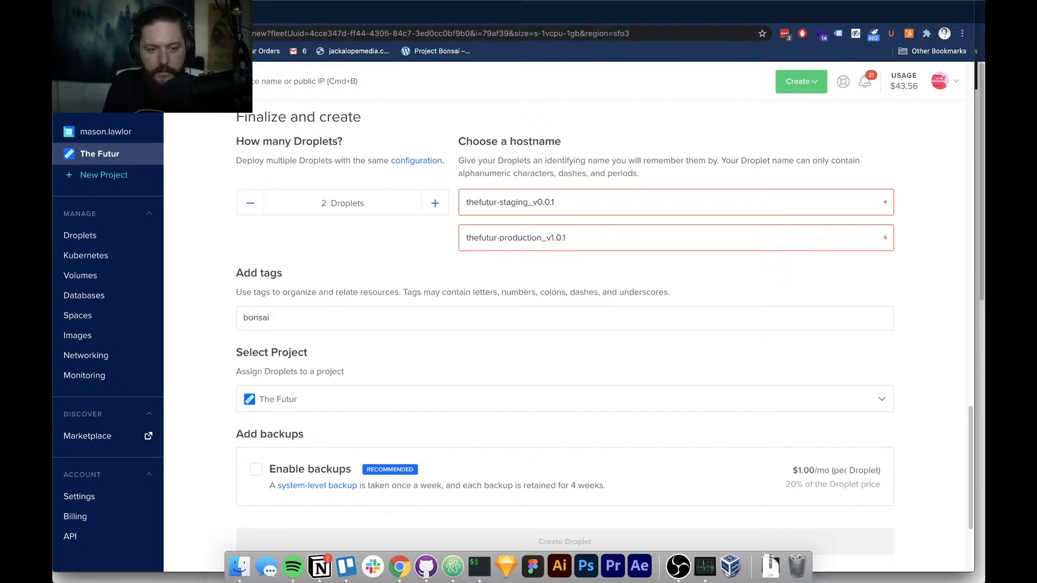
key("Return")
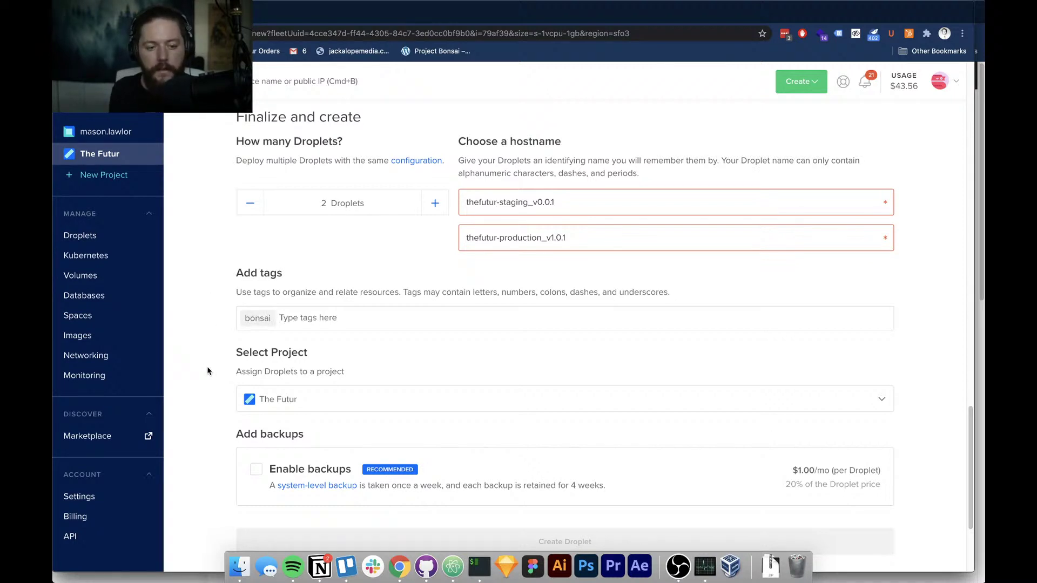
type("lm")
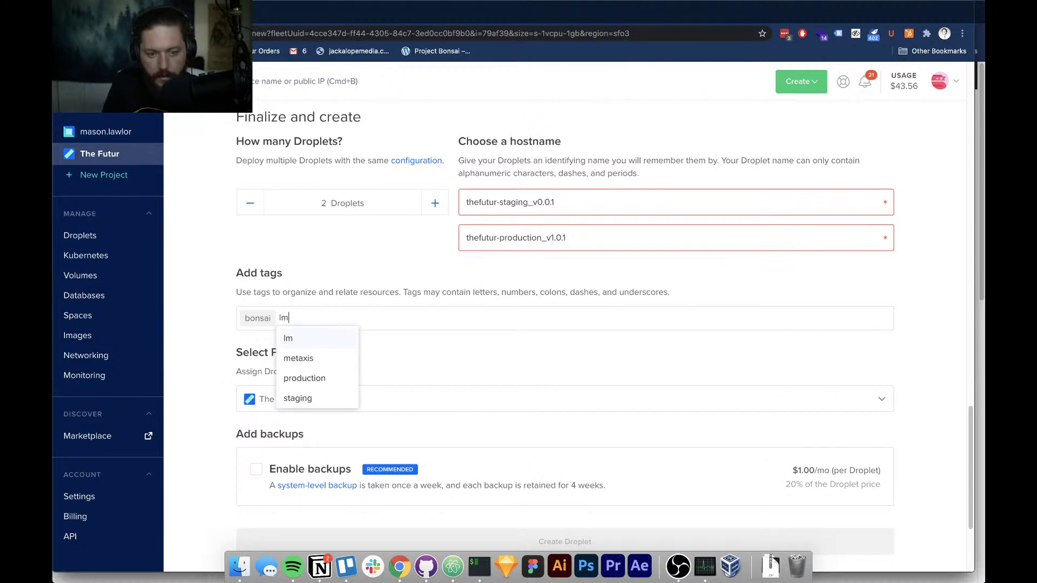
key("BackSpace")
key("BackSpace")
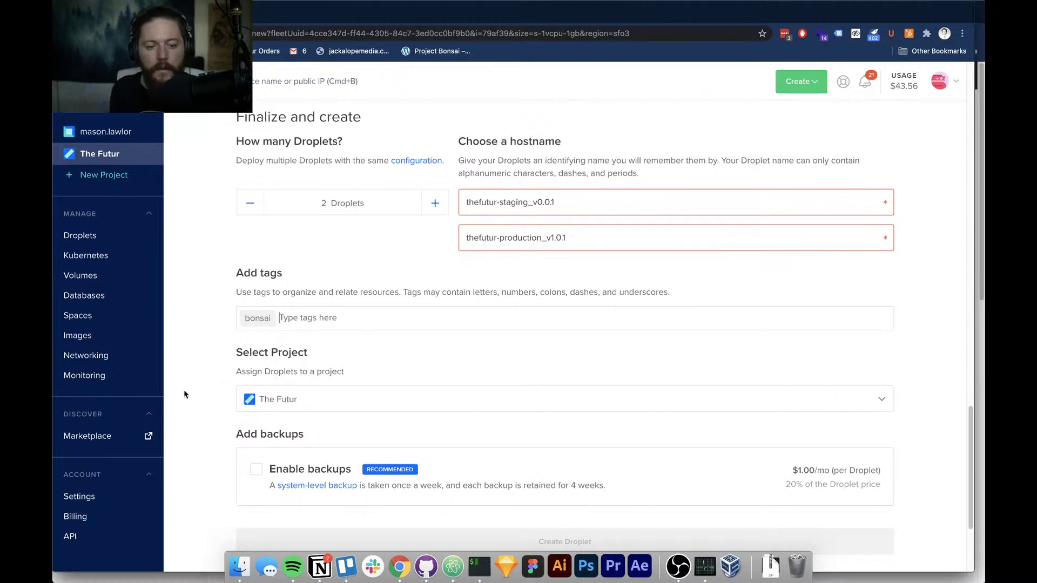
scroll(216, 400, "down", 3)
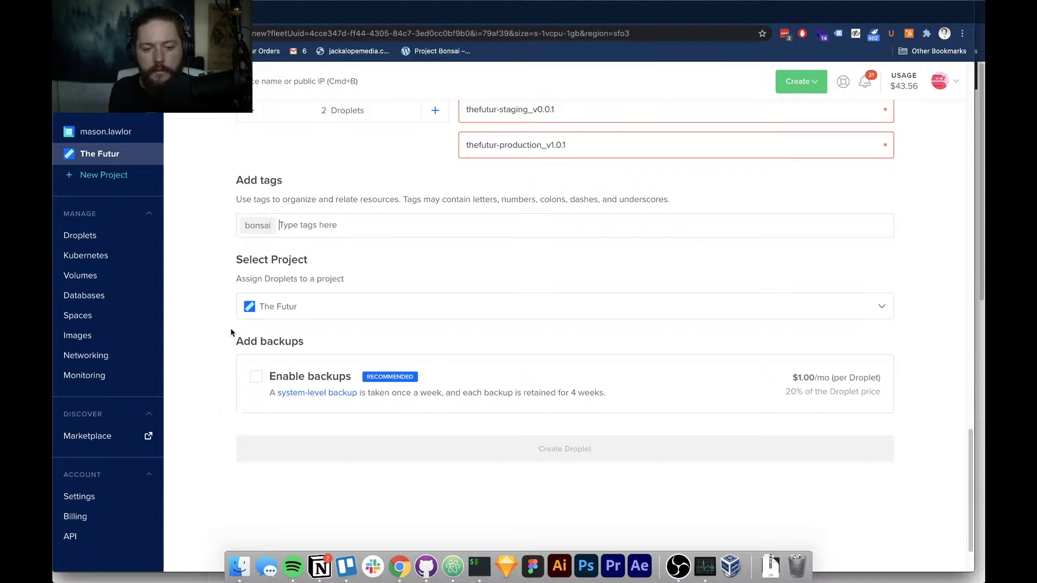
scroll(232, 378, "down", 2)
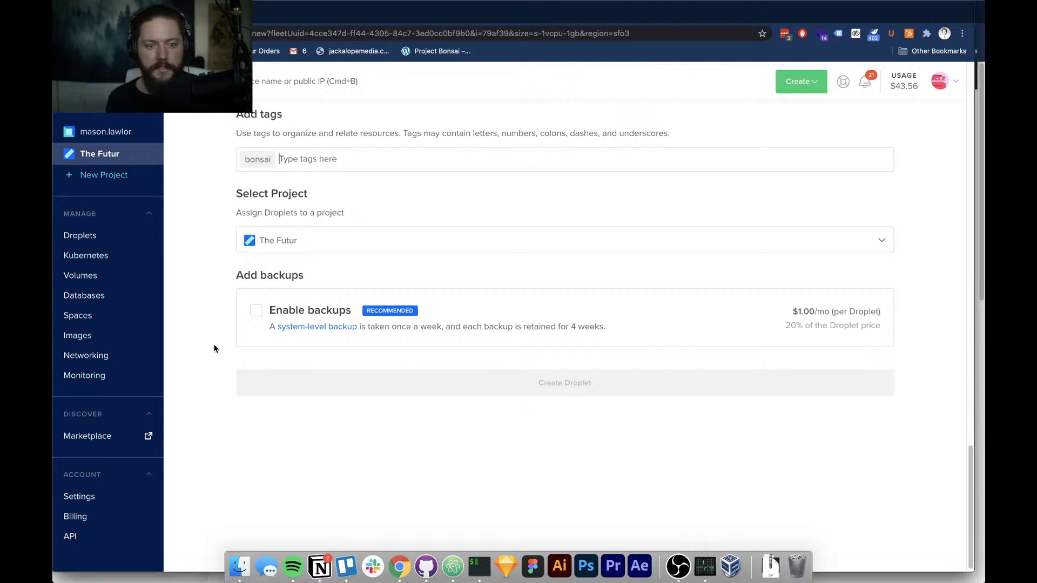
scroll(245, 313, "up", 1)
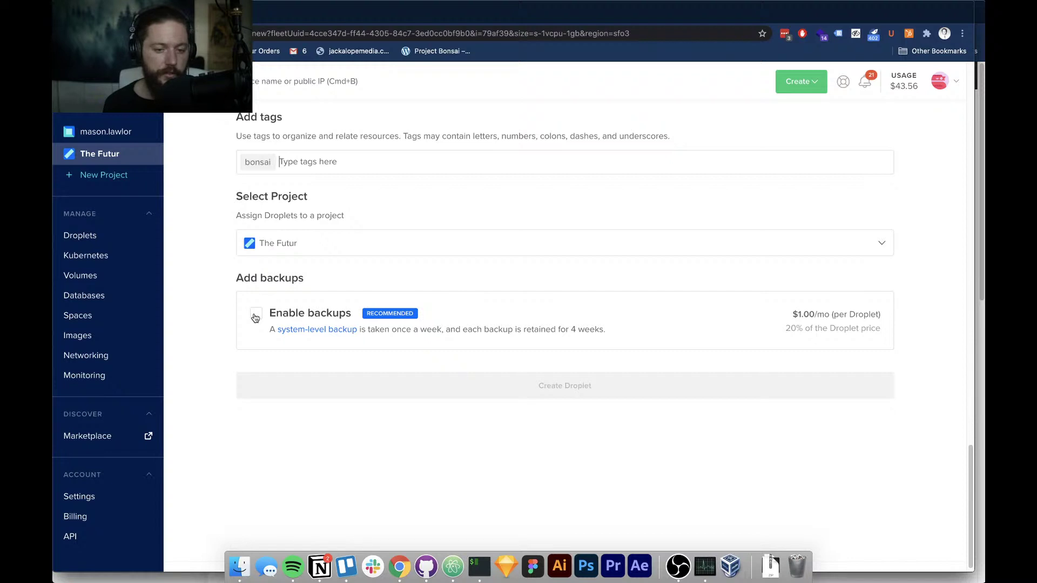
scroll(231, 361, "up", 2)
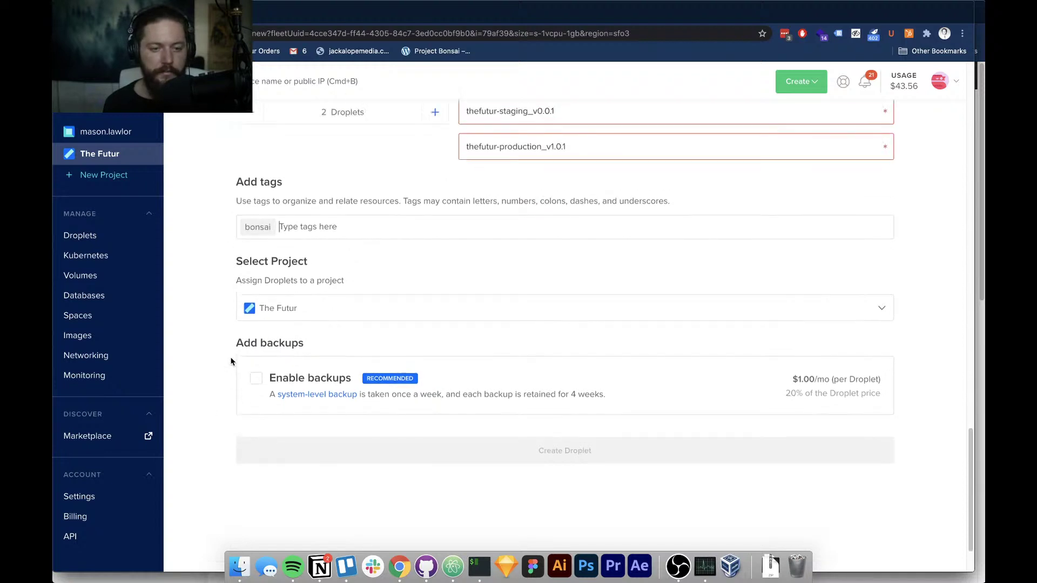
scroll(222, 361, "up", 4)
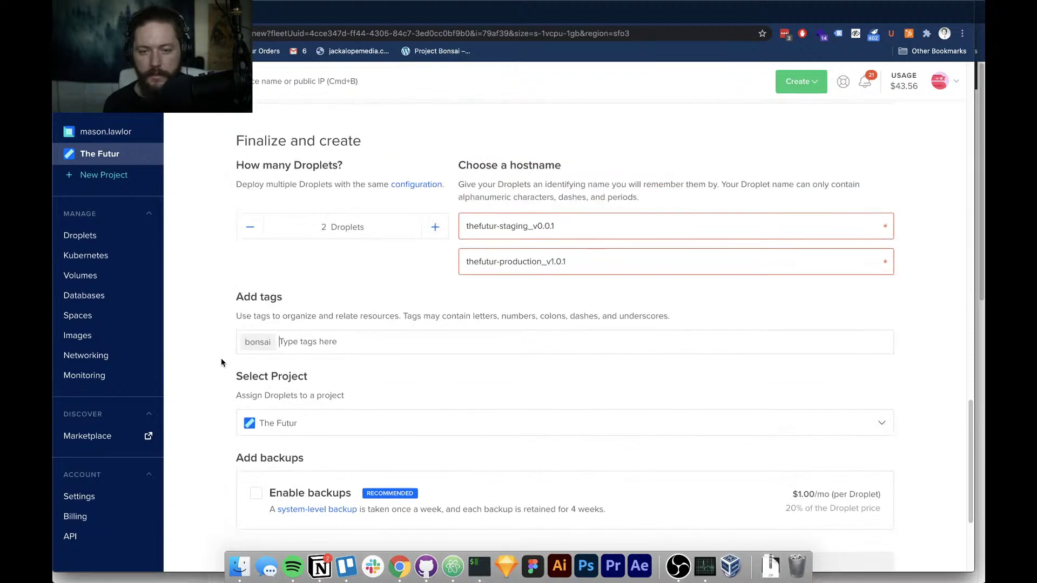
Swap the underscores for hyphens, giving thefutur-staging-v0.0.1 and thefutur-production-v1.0.1
left_click(532, 232)
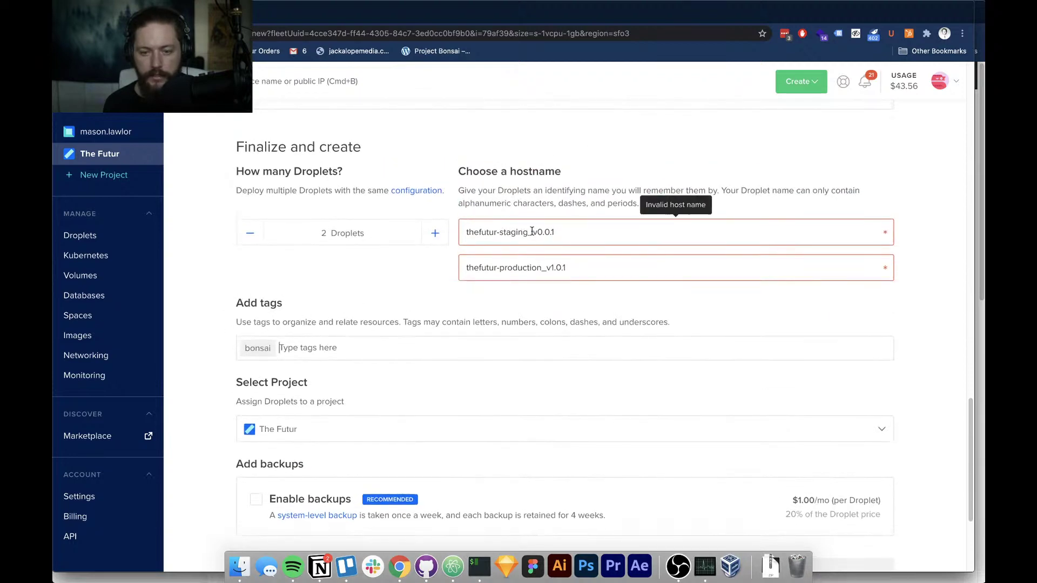
key("BackSpace")
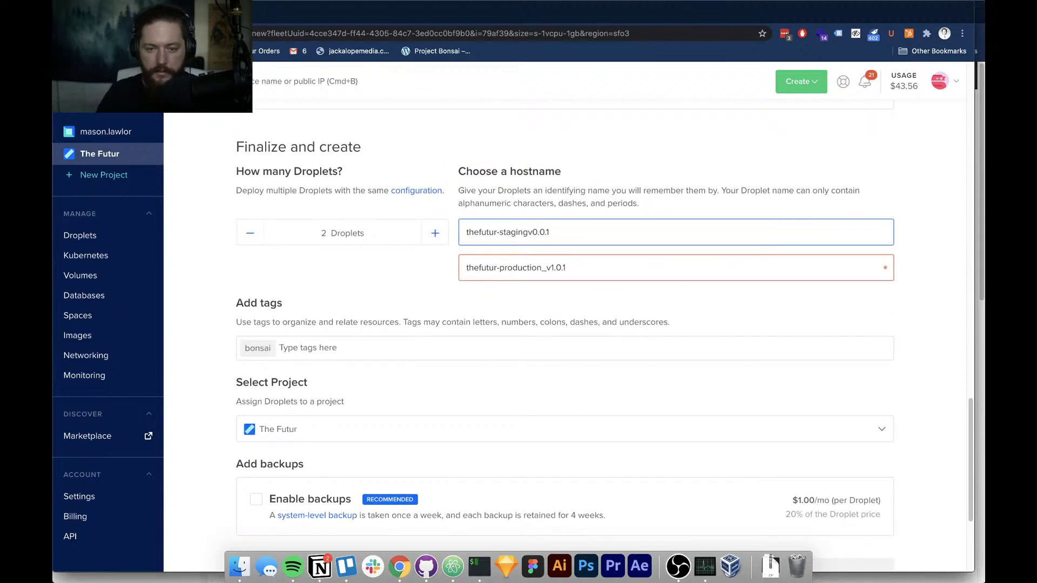
type("-")
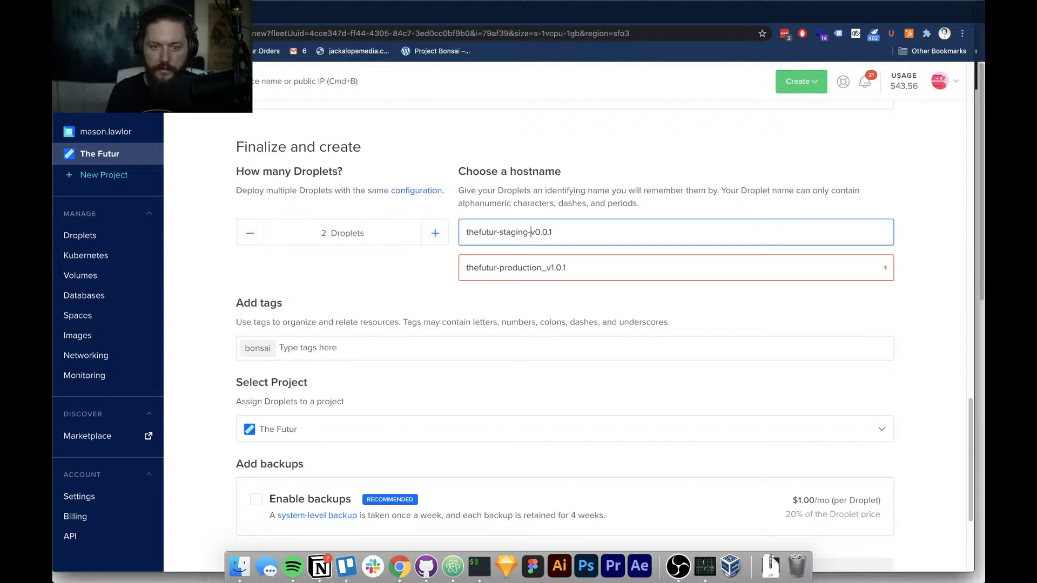
left_click(550, 267)
key("BackSpace")
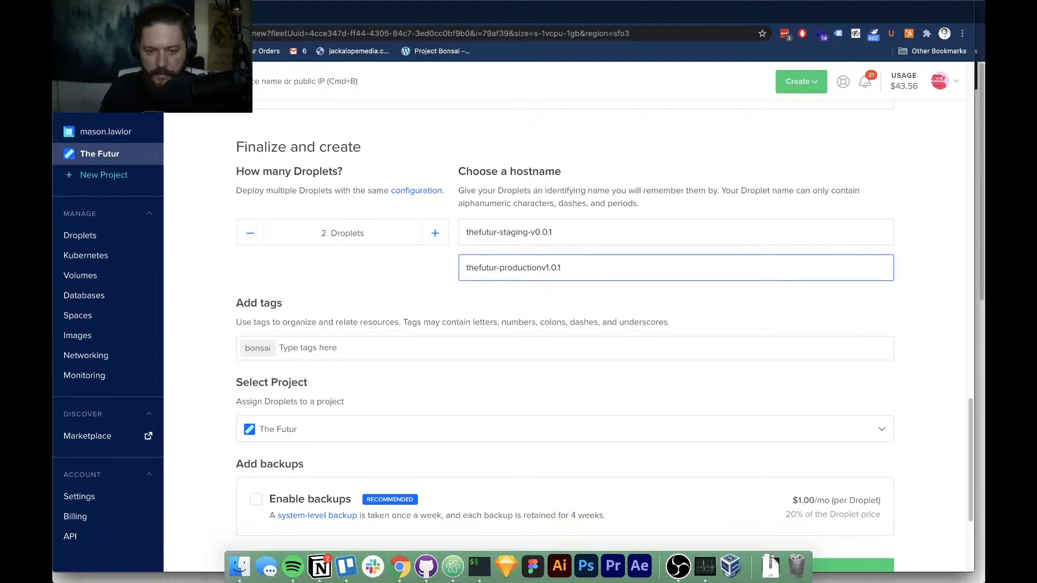
type("-")
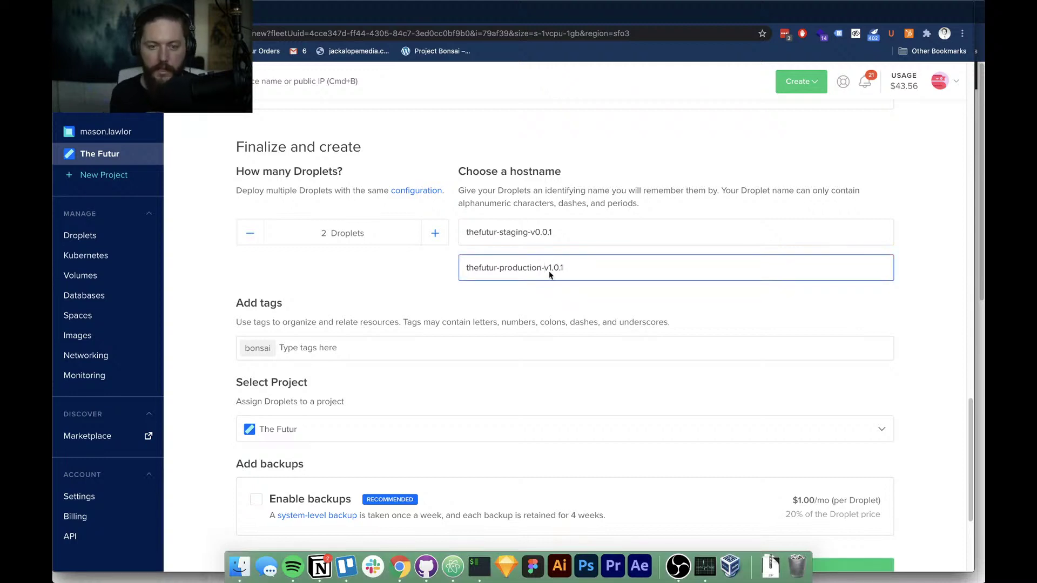
scroll(202, 300, "down", 4)
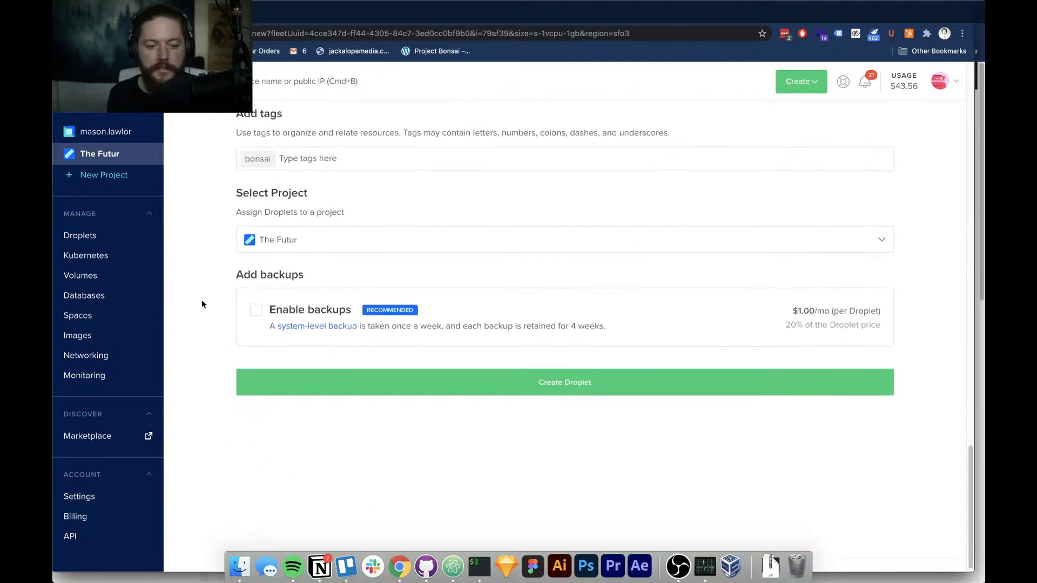
Create the two droplets, then switch to the Notion and Trello desktop once they're running
left_click(500, 375)
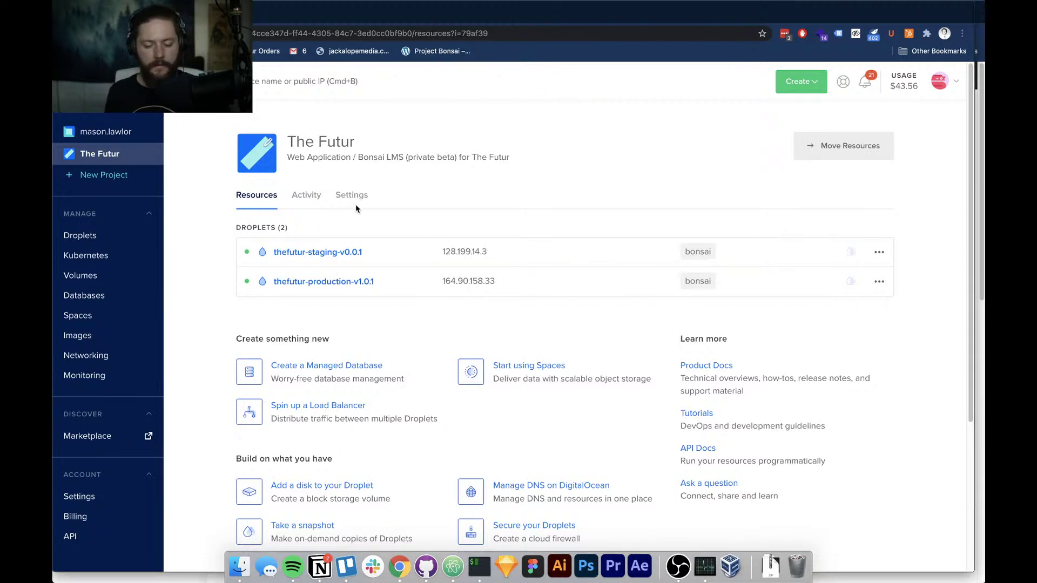
key("ctrl+Left")
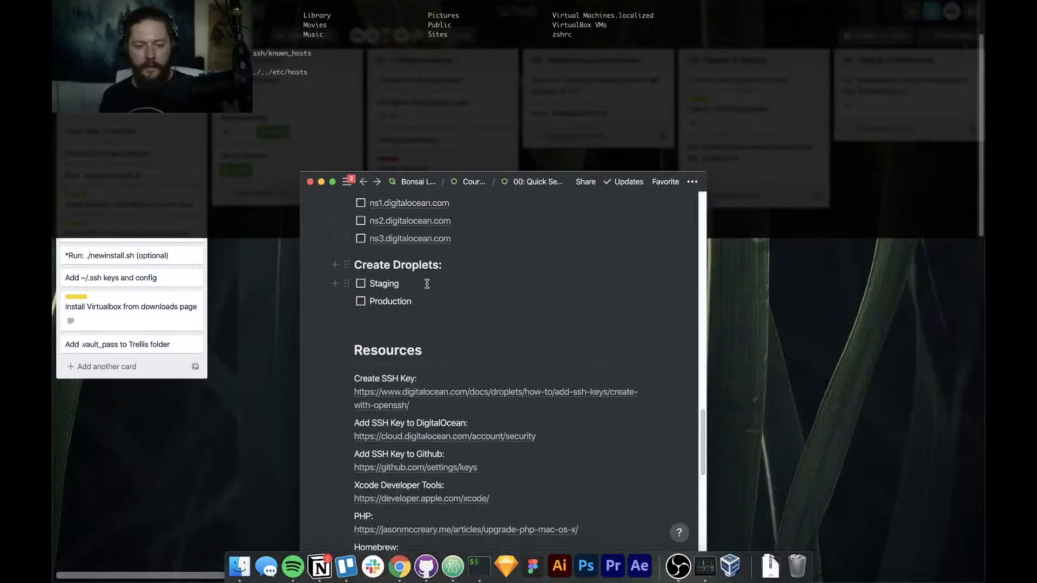
Tick the Staging and Production droplet tasks in the Notion checklist, then close the page
scroll(402, 284, "up", 1)
left_click(360, 287)
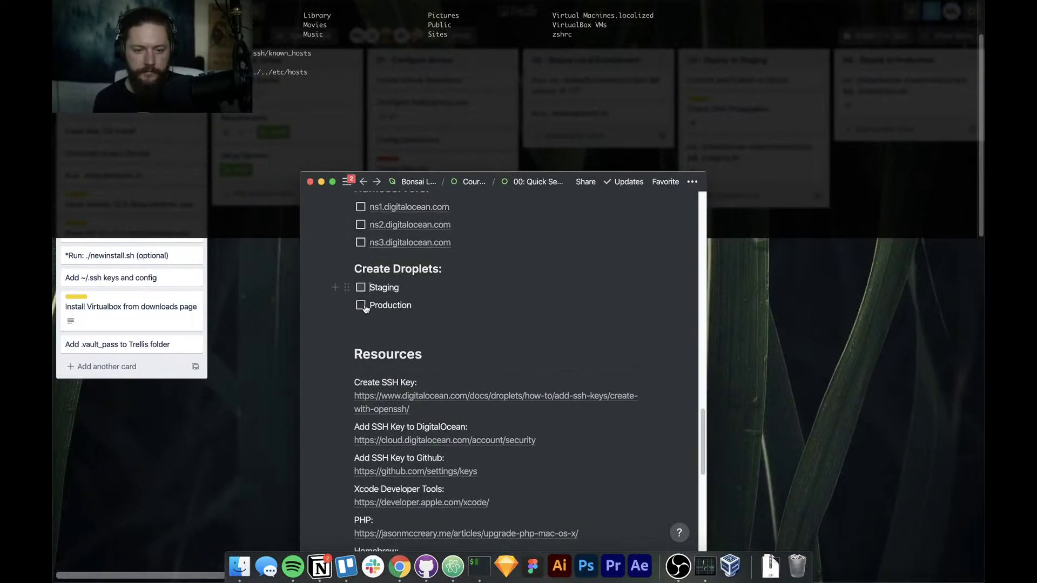
left_click(360, 306)
scroll(396, 291, "up", 1)
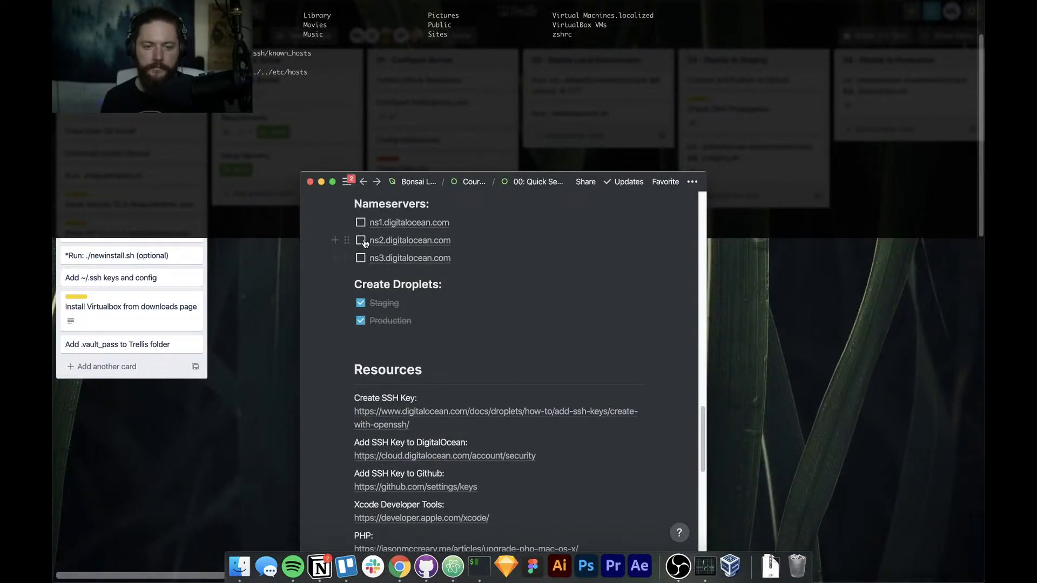
left_click(361, 223)
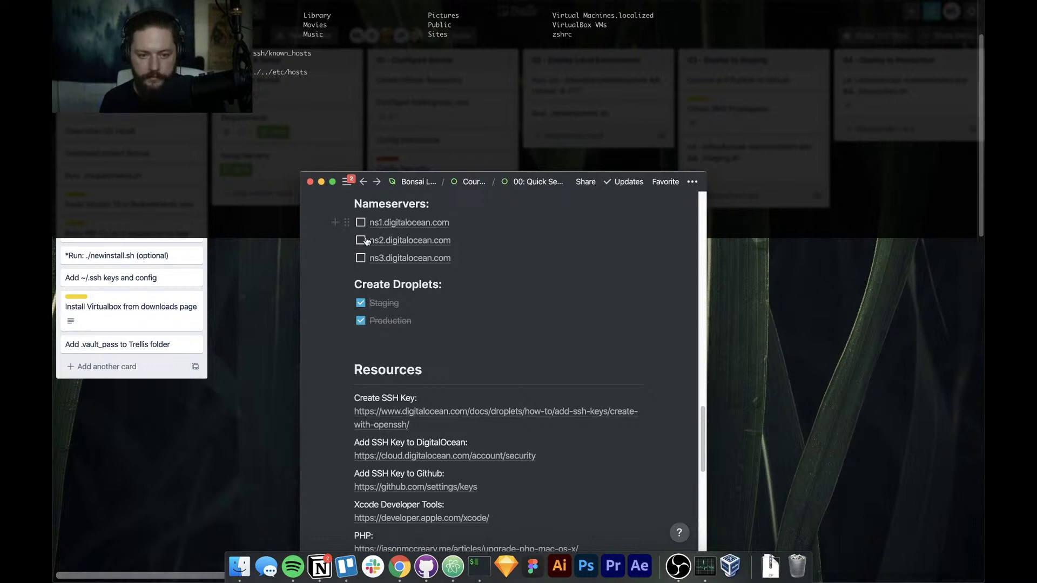
scroll(454, 301, "down", 5)
scroll(455, 301, "down", 6)
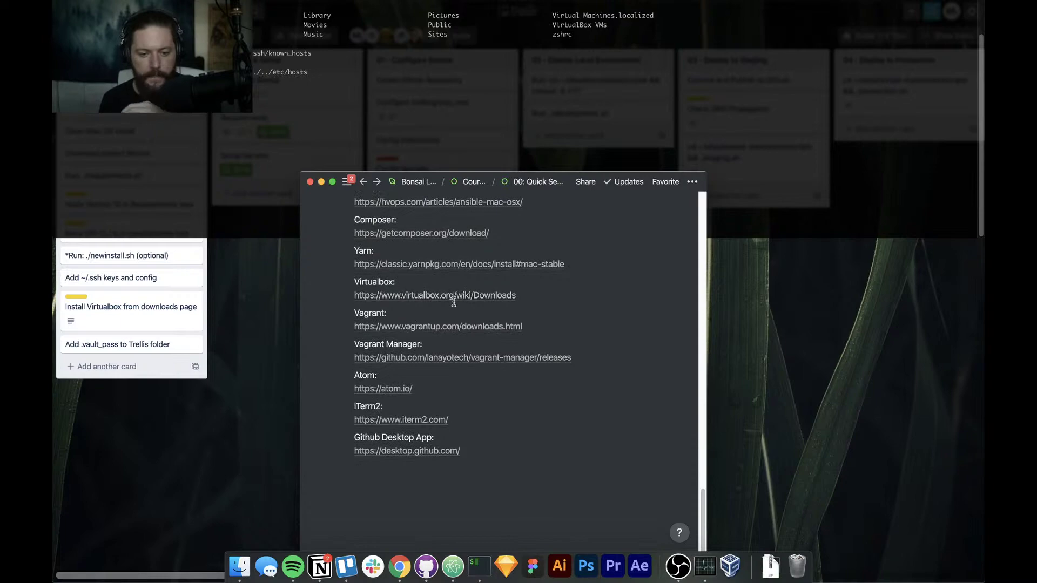
scroll(454, 304, "up", 8)
scroll(453, 301, "up", 7)
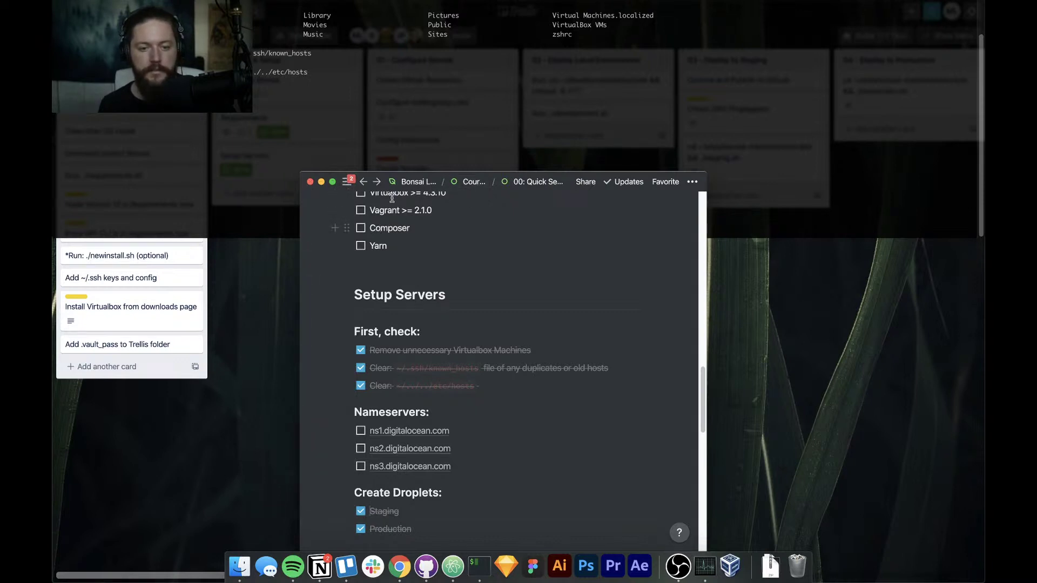
left_click(309, 182)
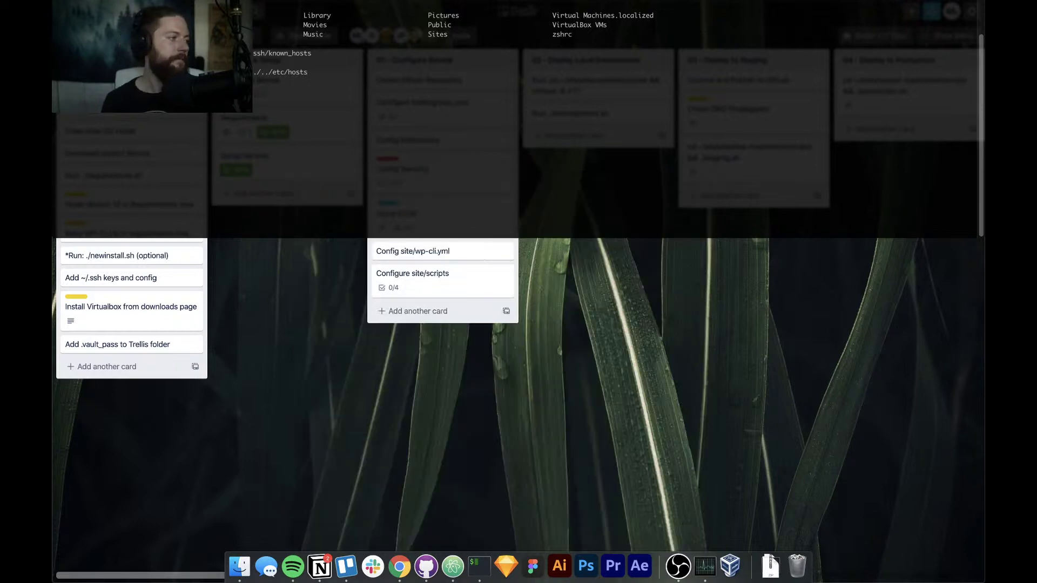
Bring the 01: Configure Bonsai page forward and check its Create Github Repository task
left_click_drag(482, 91, 597, 58)
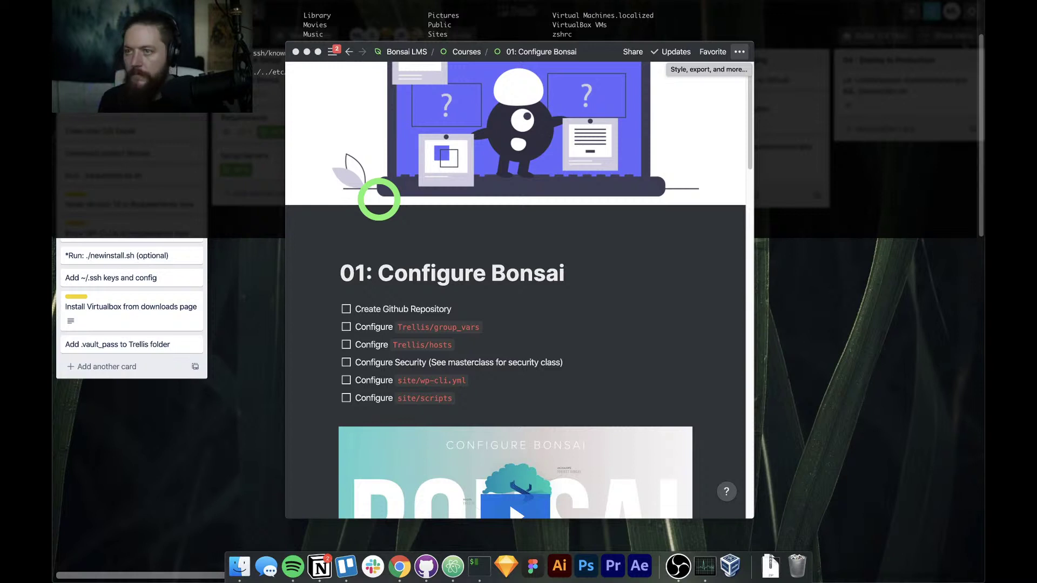
left_click(526, 47)
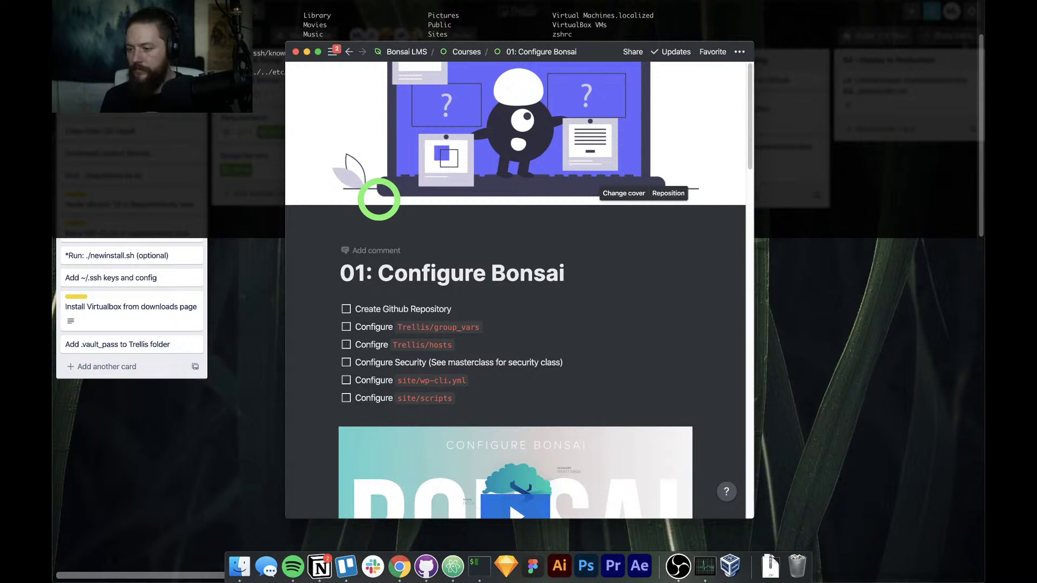
left_click(677, 565)
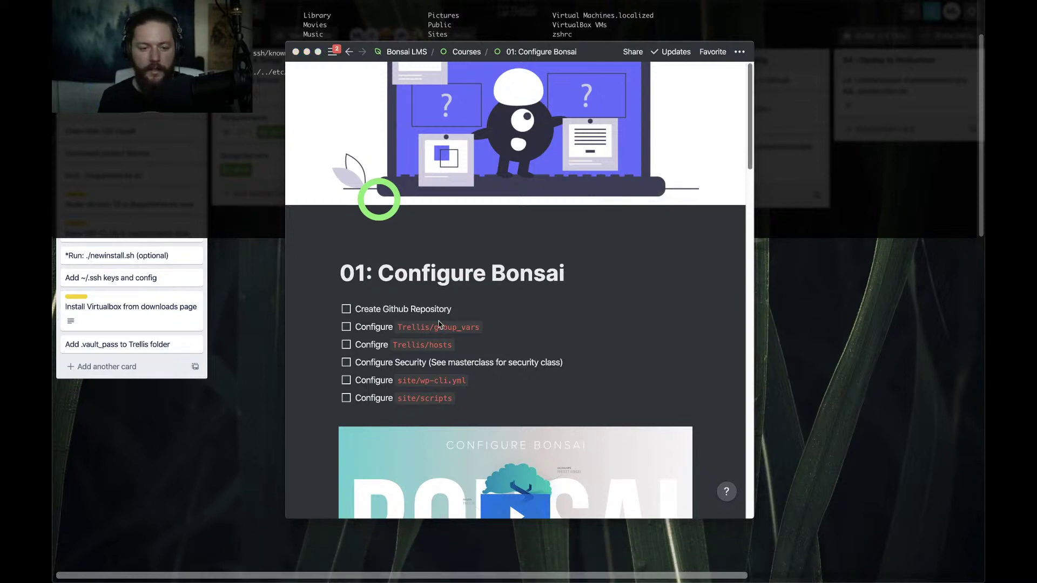
scroll(350, 323, "down", 1)
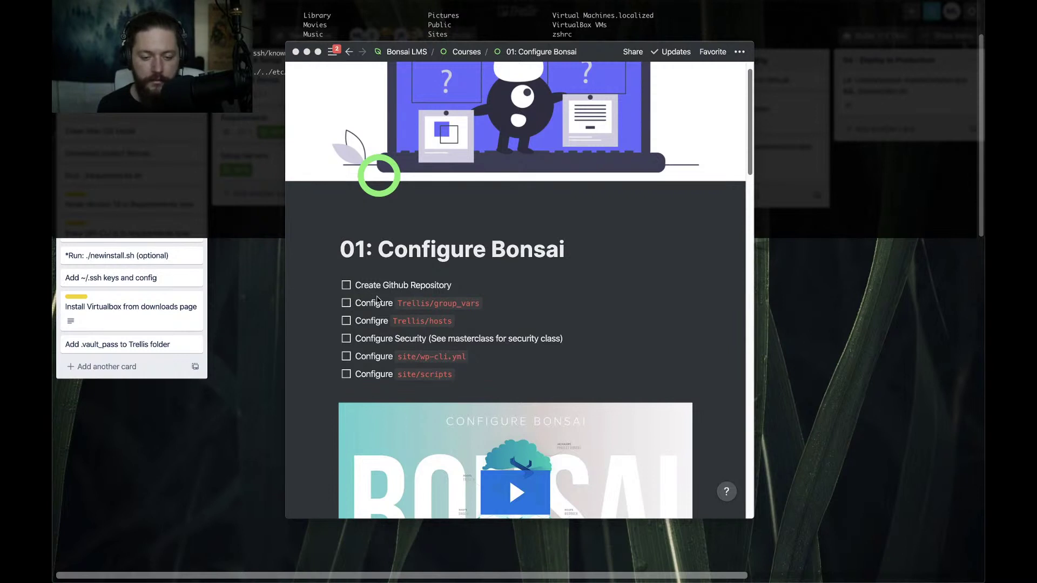
left_click(347, 286)
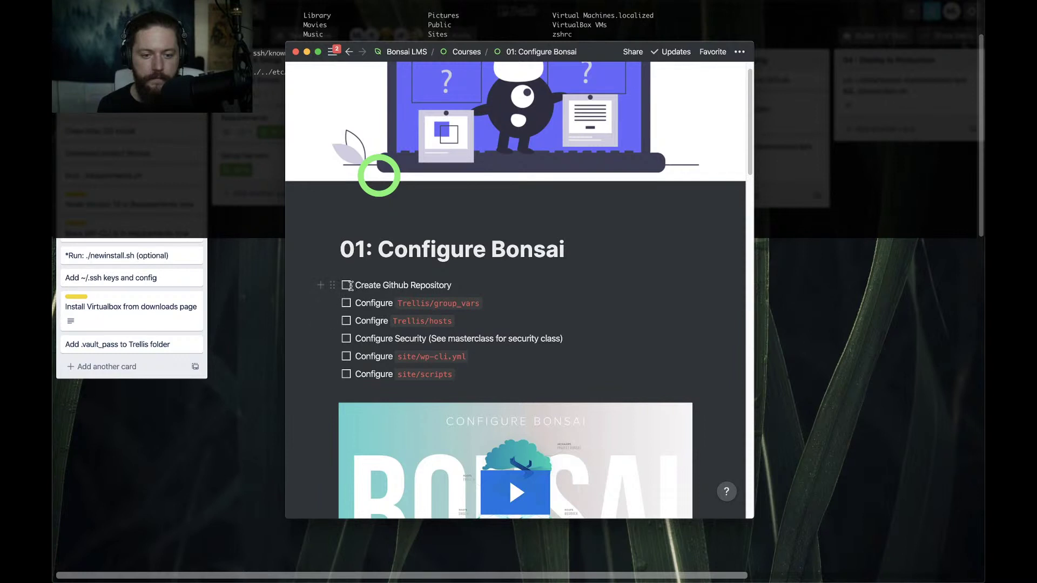
left_click(346, 286)
scroll(389, 335, "down", 1)
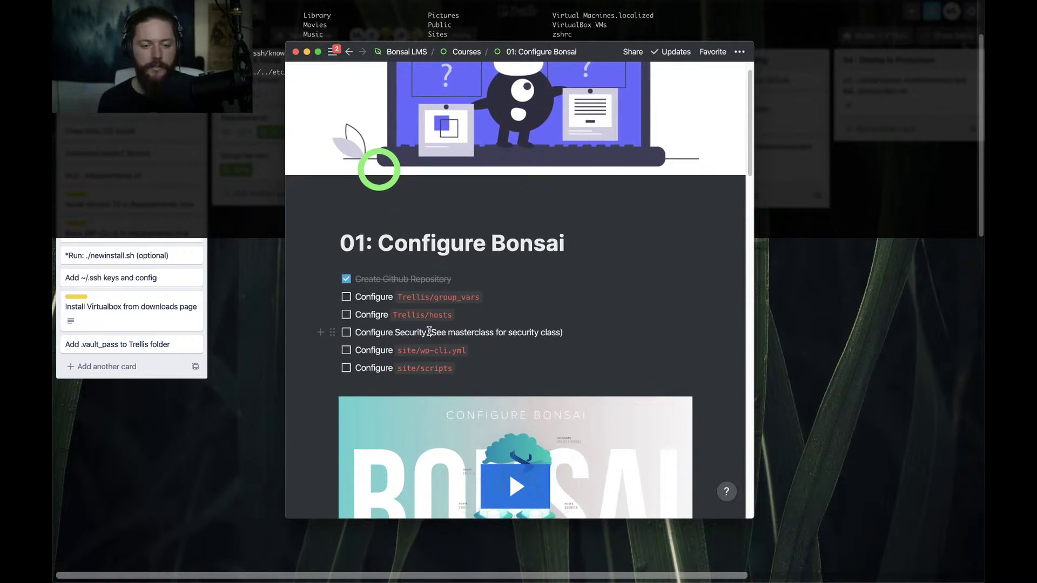
left_click(266, 158)
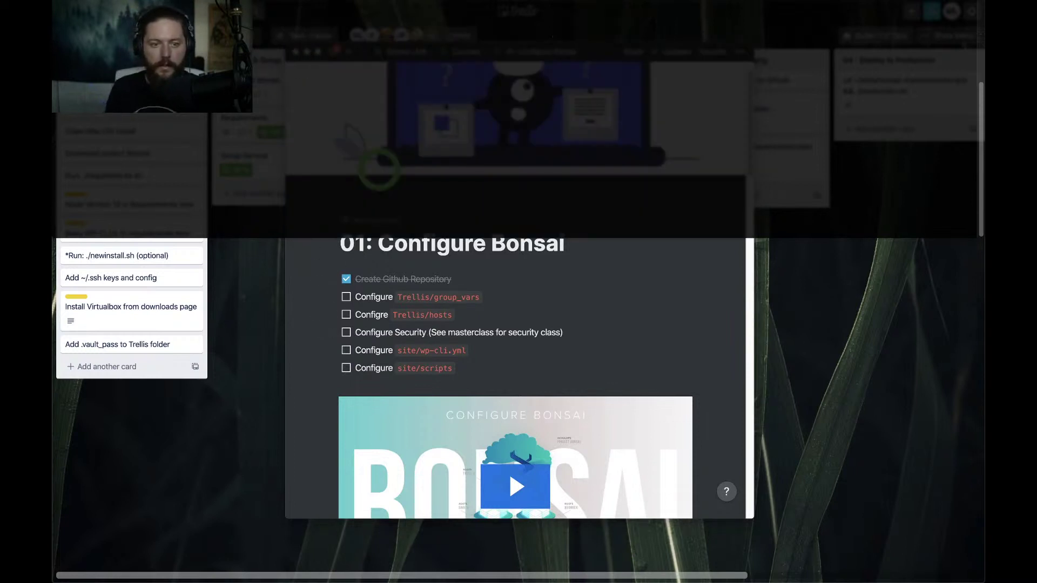
Back in Atom, close the requirements.sh tab
key("super+Tab")
key("super+Tab")
key("super+Tab")
key("super+Tab")
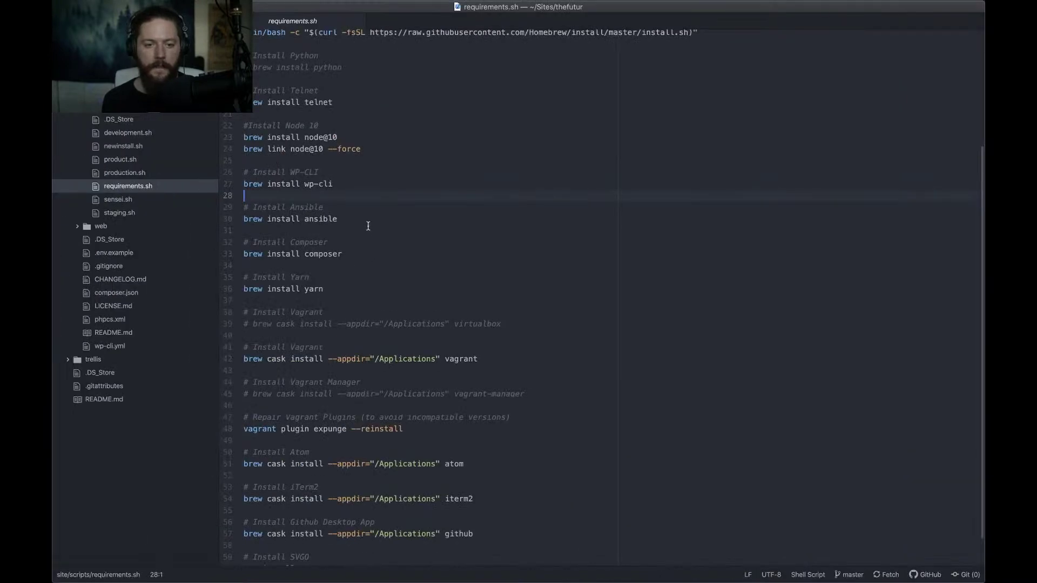
key("super+w")
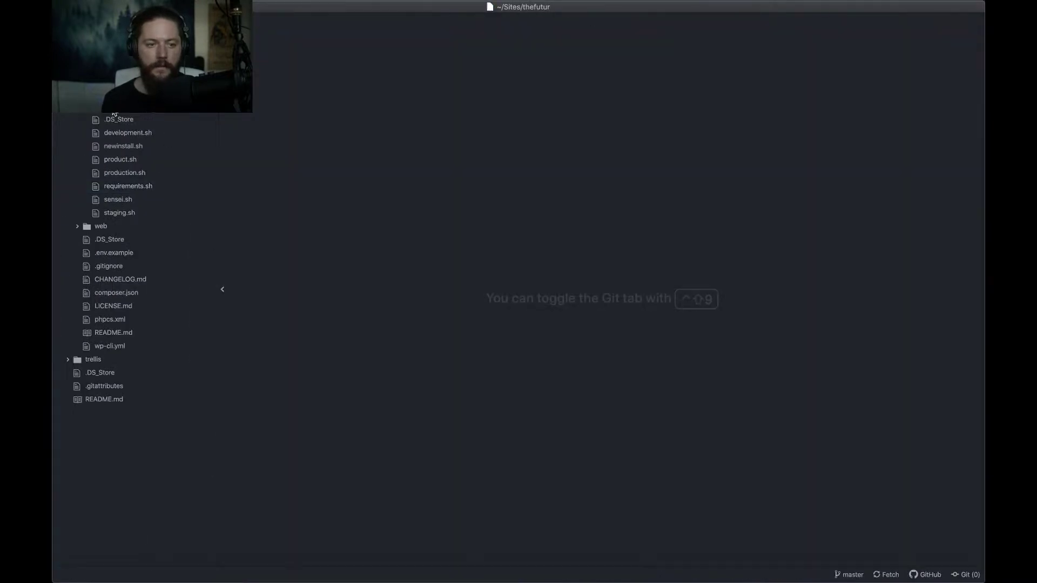
scroll(114, 116, "down", 4)
scroll(135, 205, "down", 6)
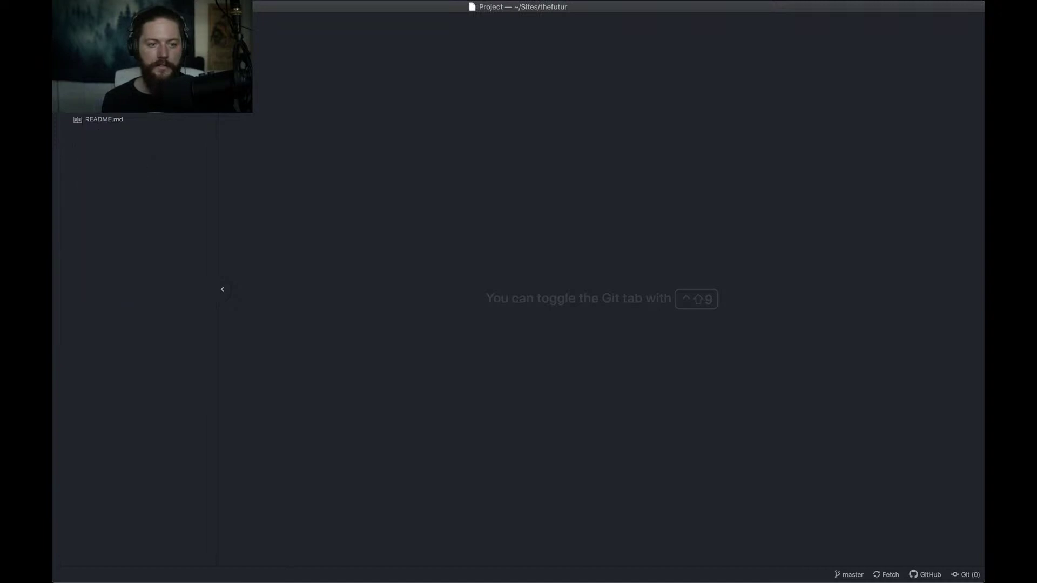
scroll(135, 286, "up", 8)
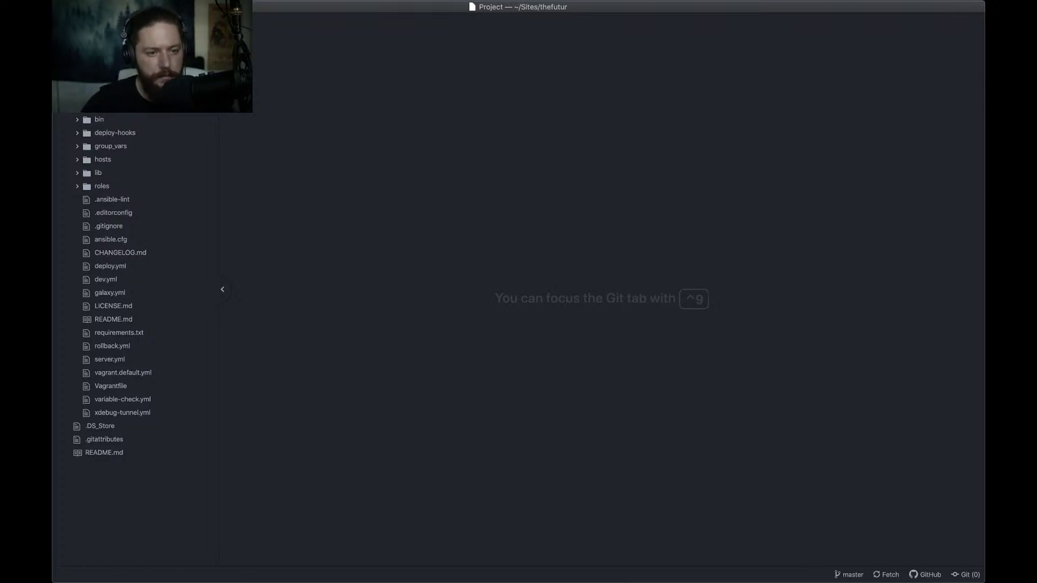
Expand trellis group_vars > all in the tree view and open helpers.yml
left_click(113, 145)
left_click(112, 161)
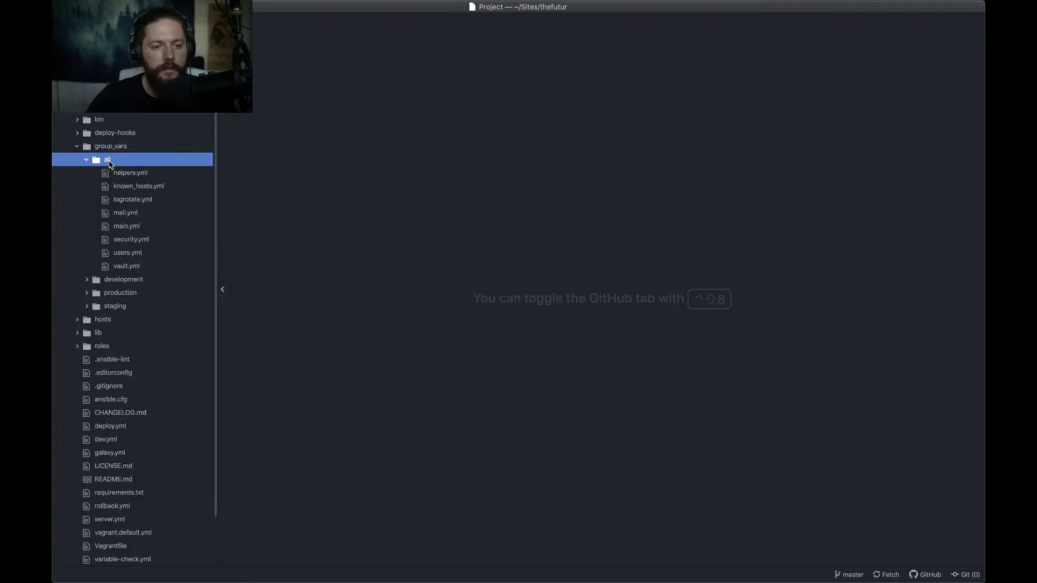
left_click(137, 175)
Open known_hosts.yml, logrotate.yml and mail.yml, highlighting mail's SMTP server, admin, hostname and user values
left_click(135, 187)
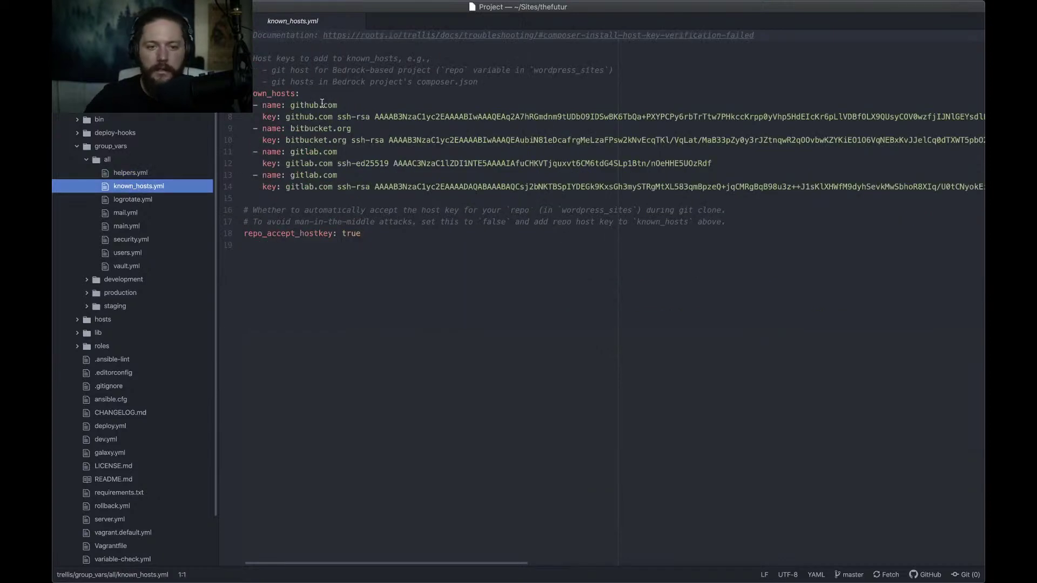
left_click(120, 202)
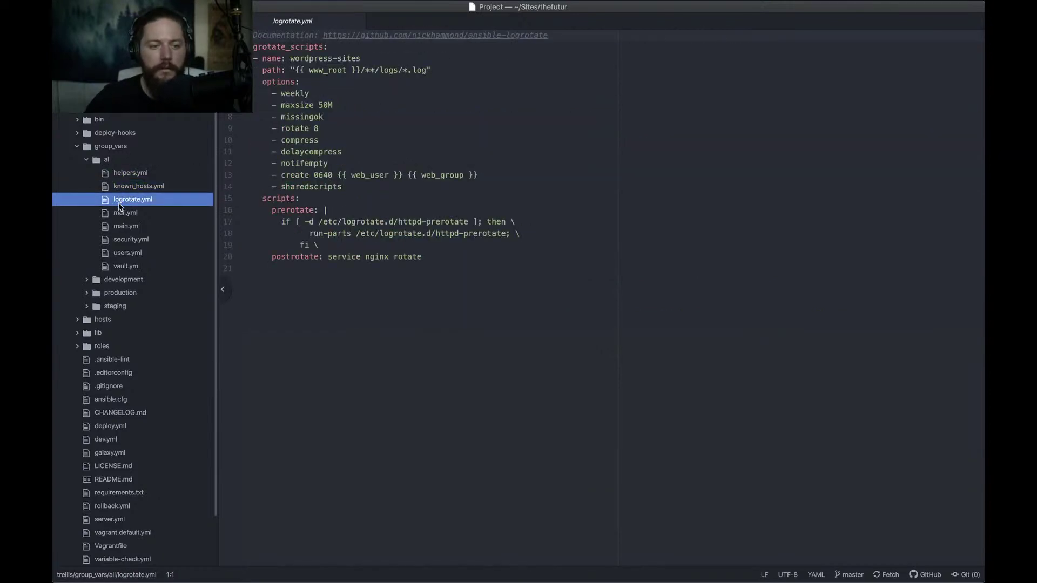
left_click(122, 212)
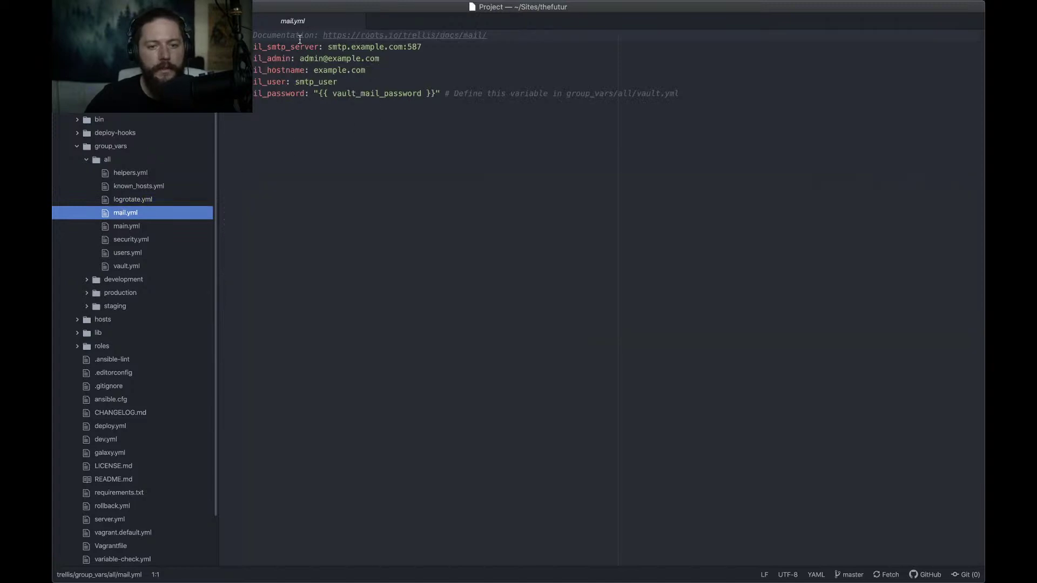
left_click_drag(324, 49, 446, 51)
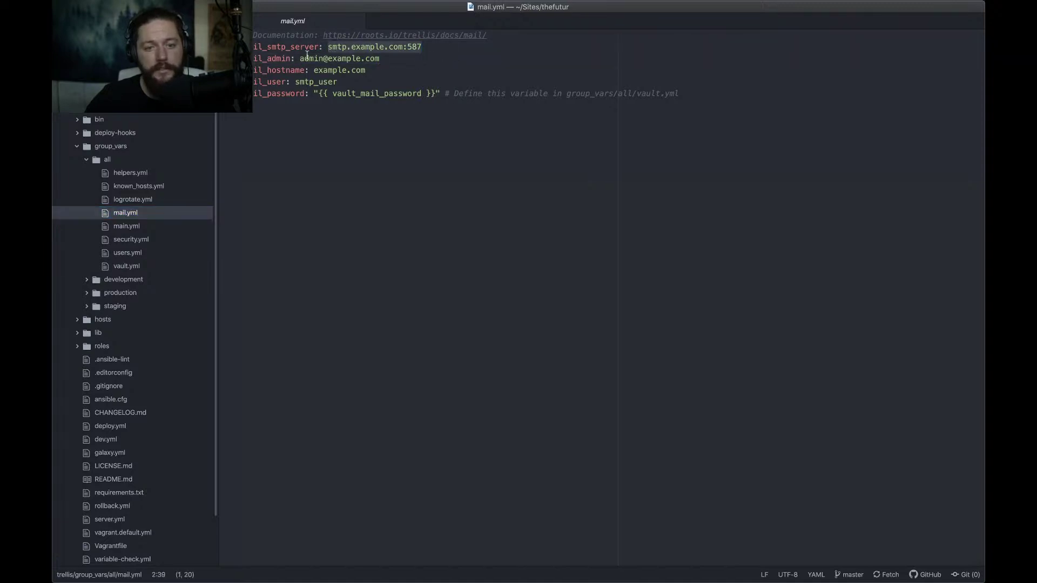
left_click_drag(301, 58, 398, 60)
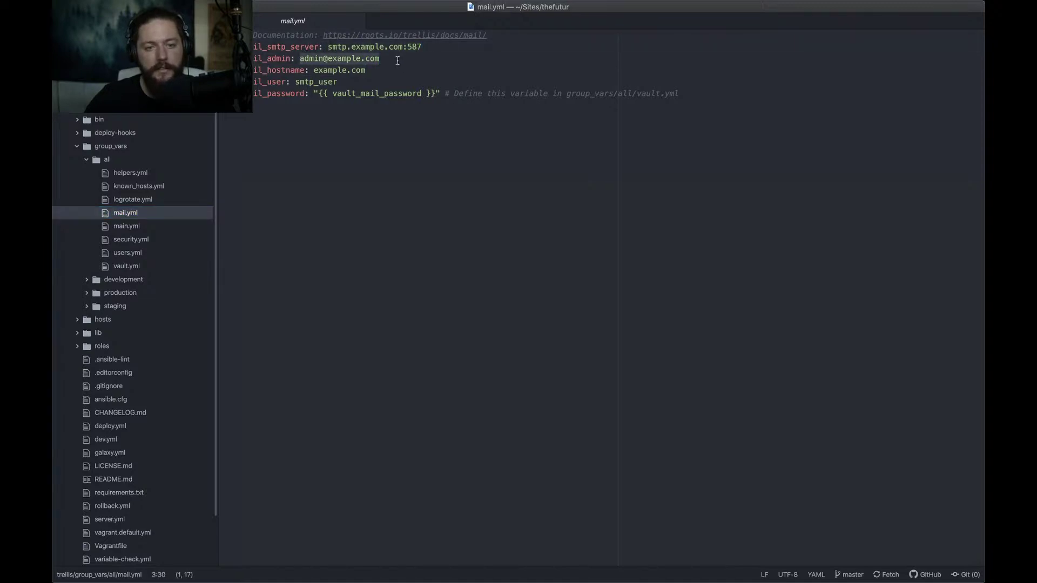
left_click_drag(314, 70, 366, 70)
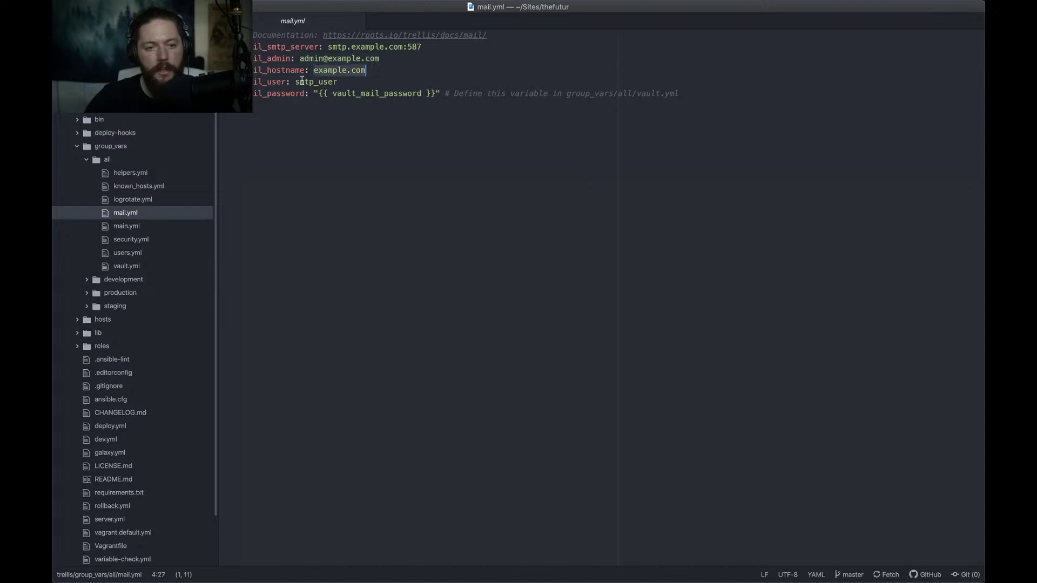
left_click_drag(296, 81, 355, 85)
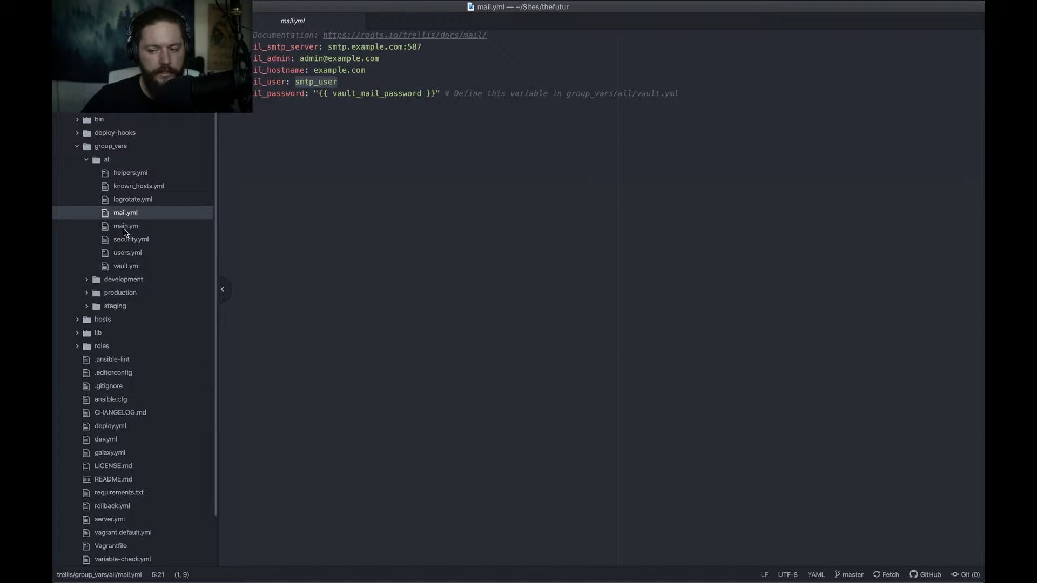
Look through main.yml and security.yml, then open users.yml
left_click(124, 230)
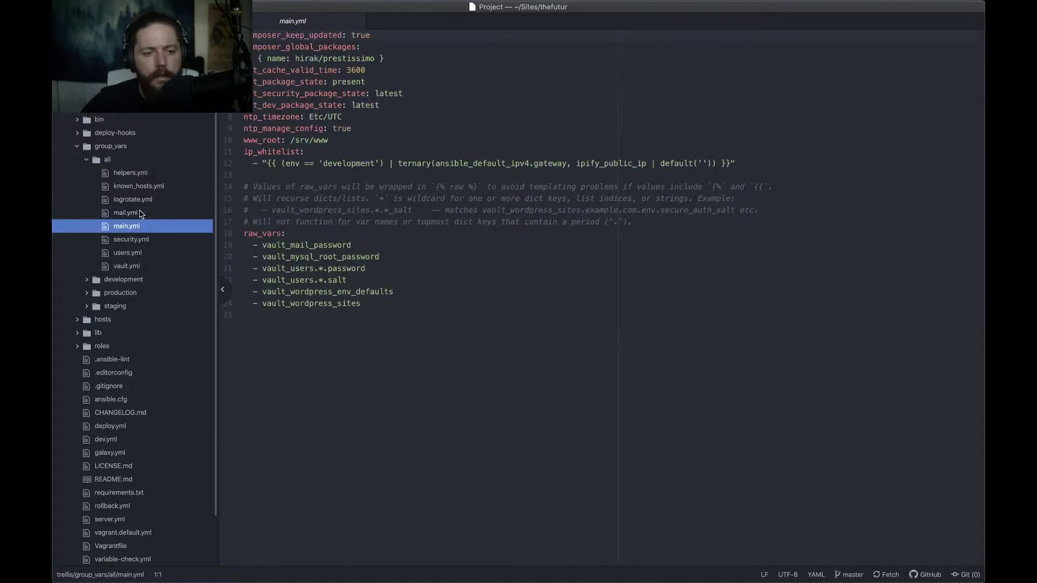
left_click(135, 242)
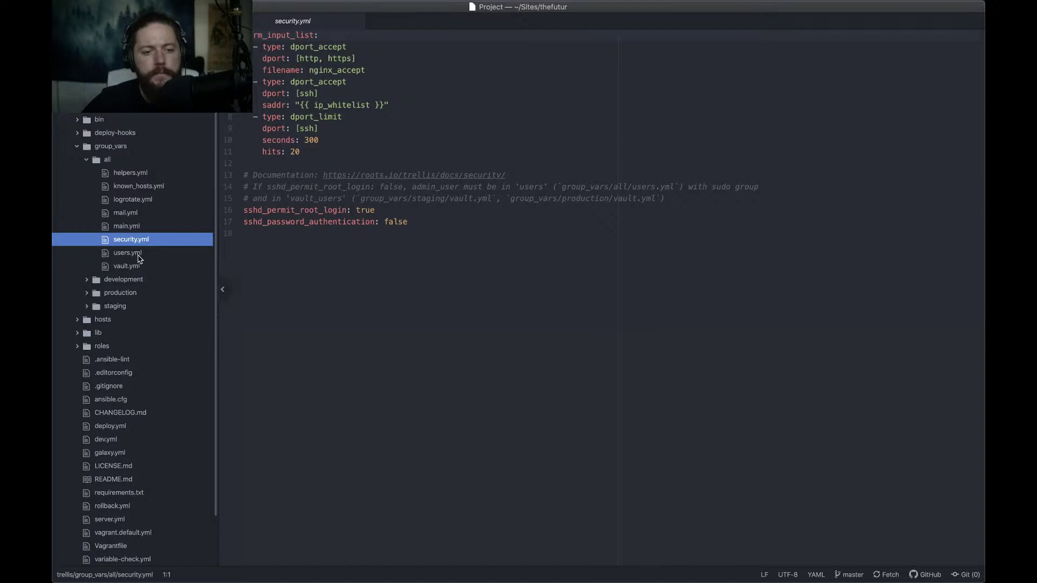
left_click(137, 255)
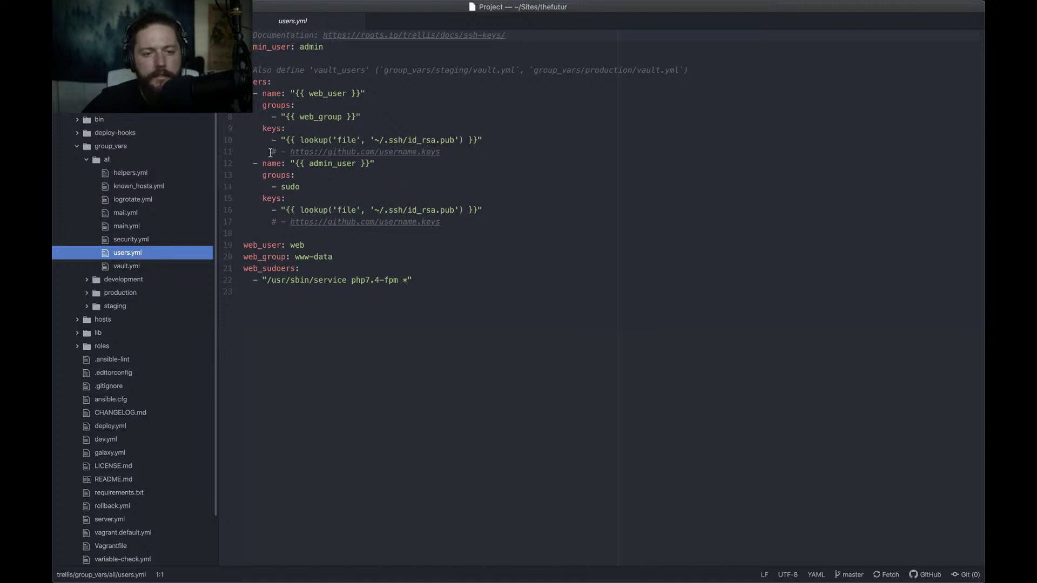
Uncomment the two GitHub keys lines (11 and 17) in users.yml together
left_click_drag(271, 153, 389, 131)
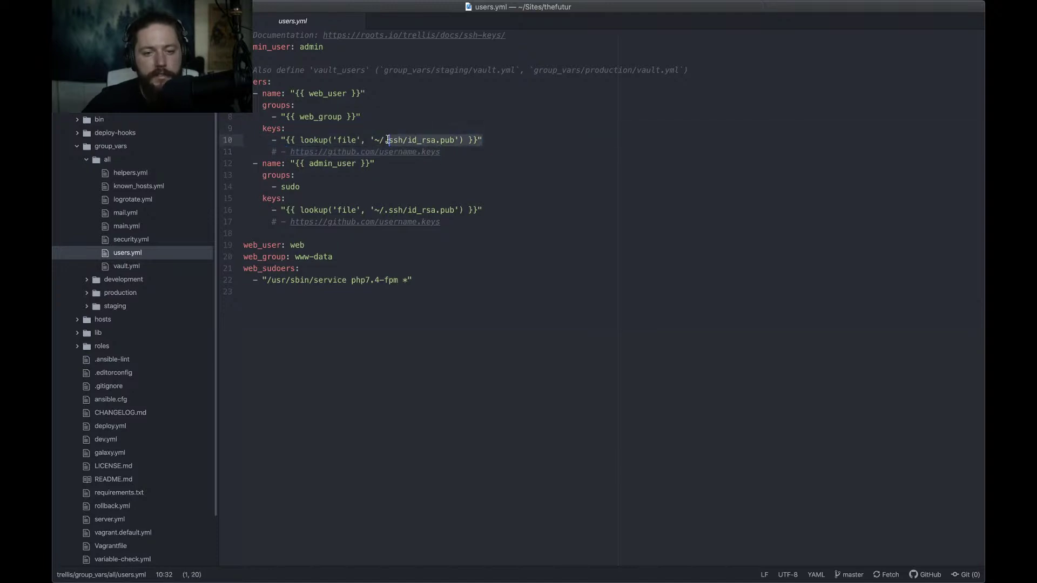
left_click(366, 140)
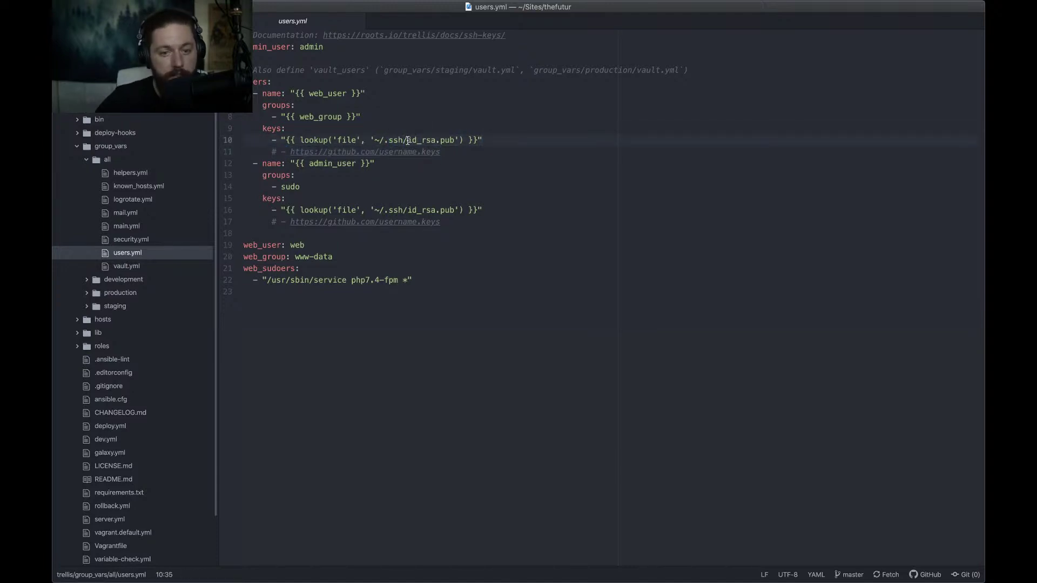
left_click_drag(407, 139, 435, 140)
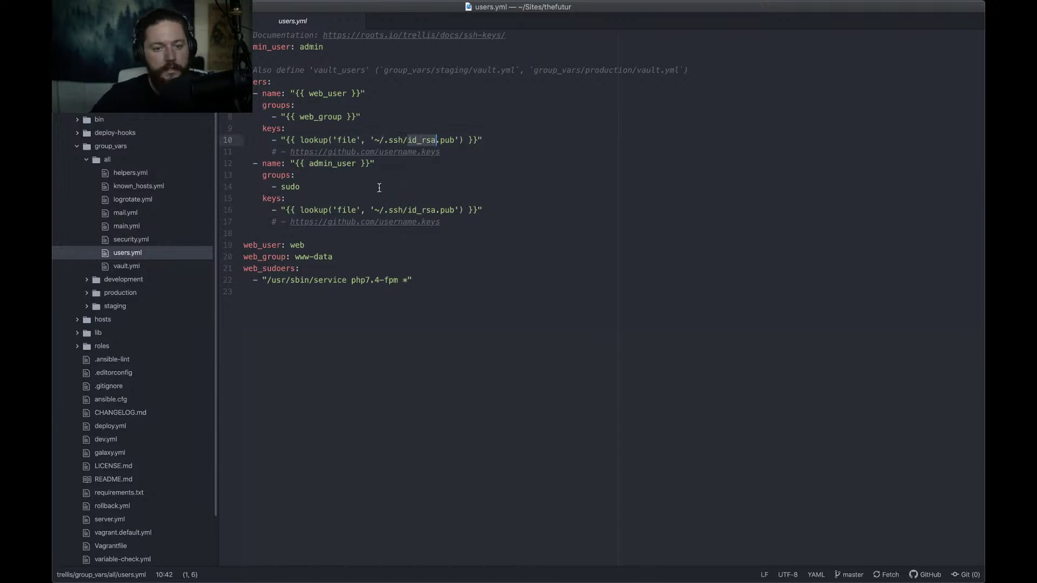
left_click(463, 152)
key("shift+super+Left")
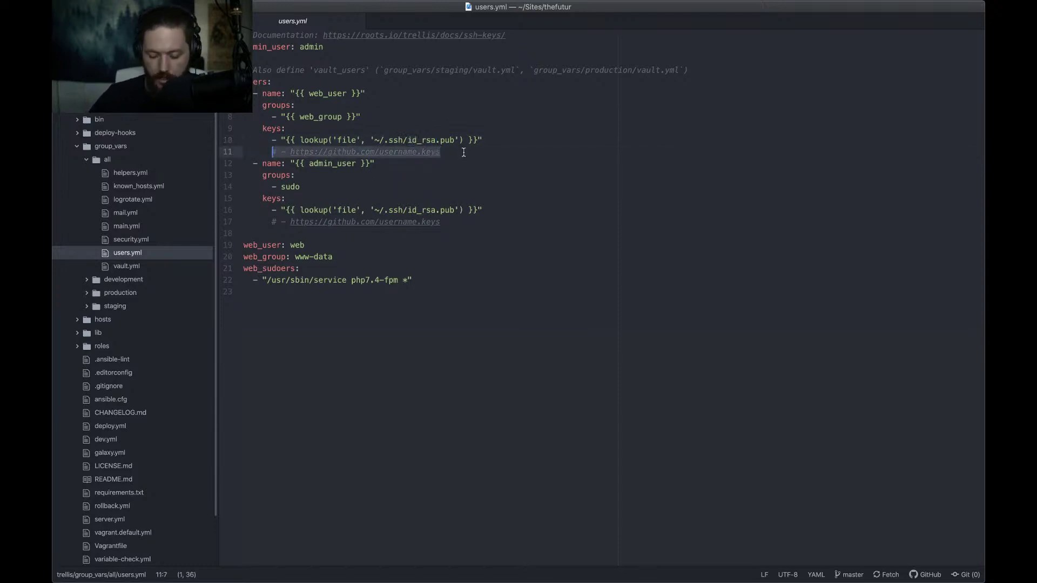
key("super+d")
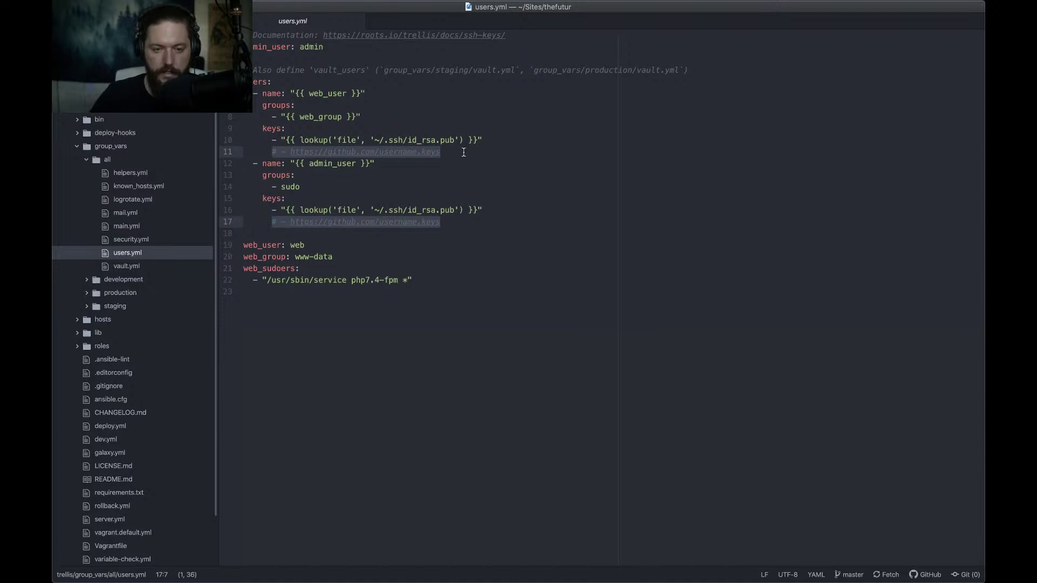
key("super+slash")
Replace the username placeholder in both GitHub keys URLs with the author's GitHub username and save
key("Right")
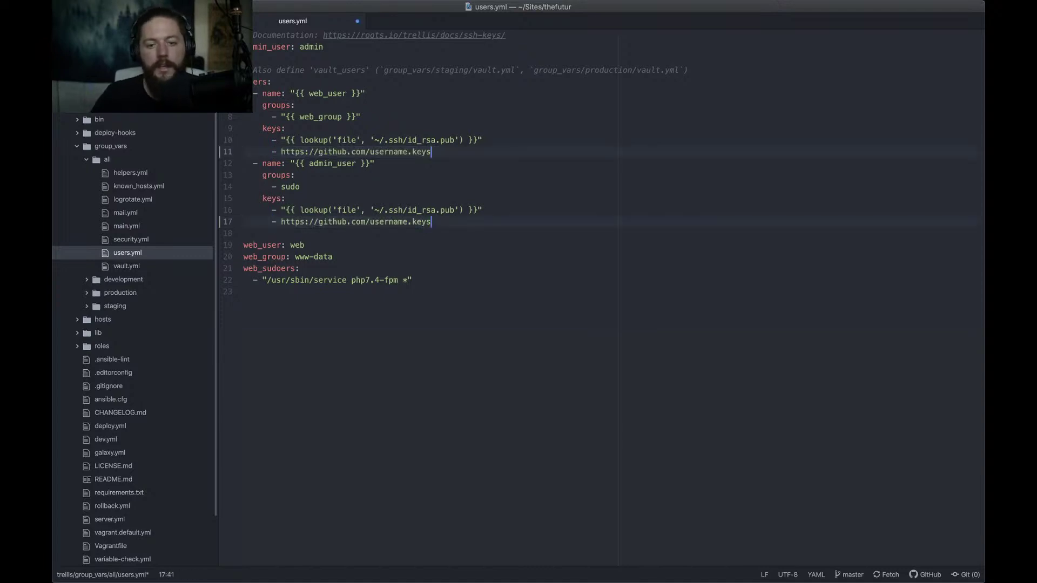
key("shift+alt+Left")
key("shift+Left")
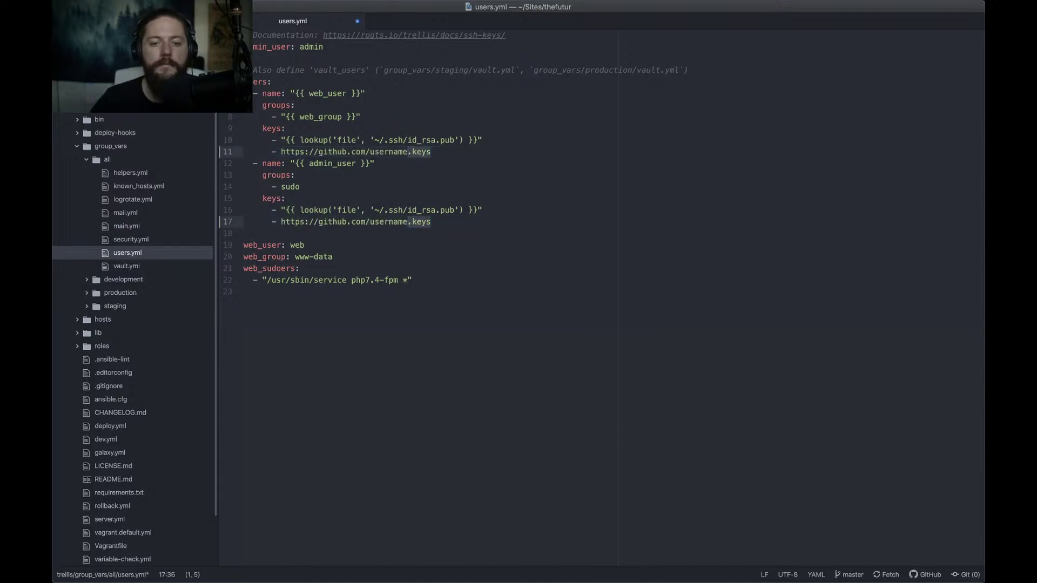
key("Left")
key("shift+alt+Left")
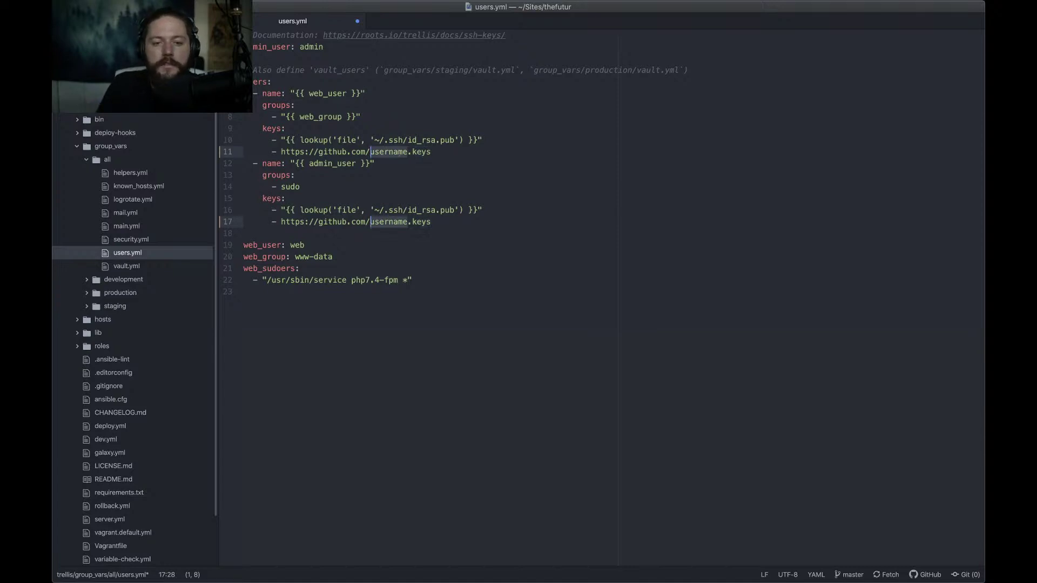
type("masoninthesis")
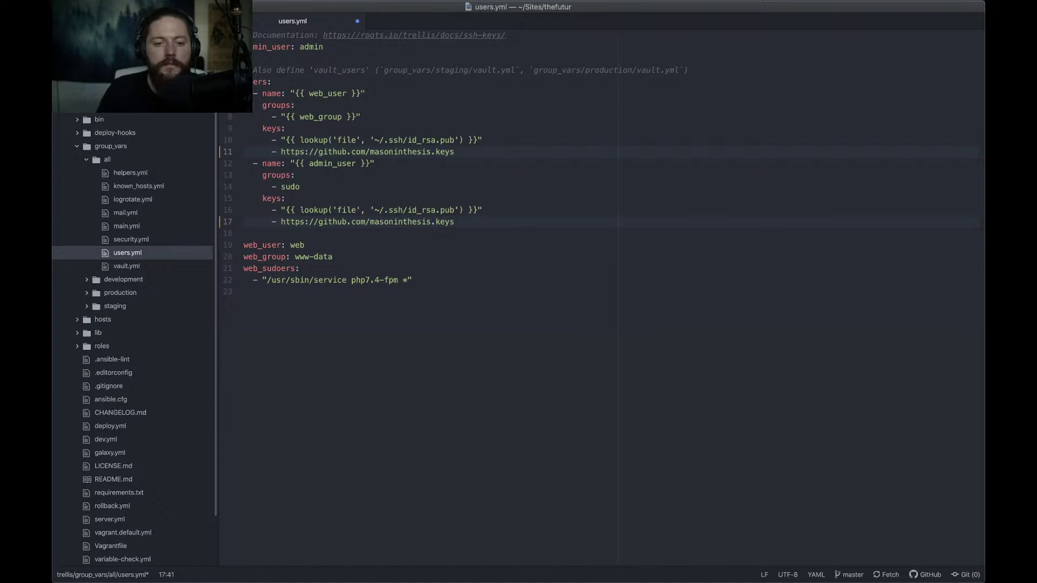
left_click(370, 223)
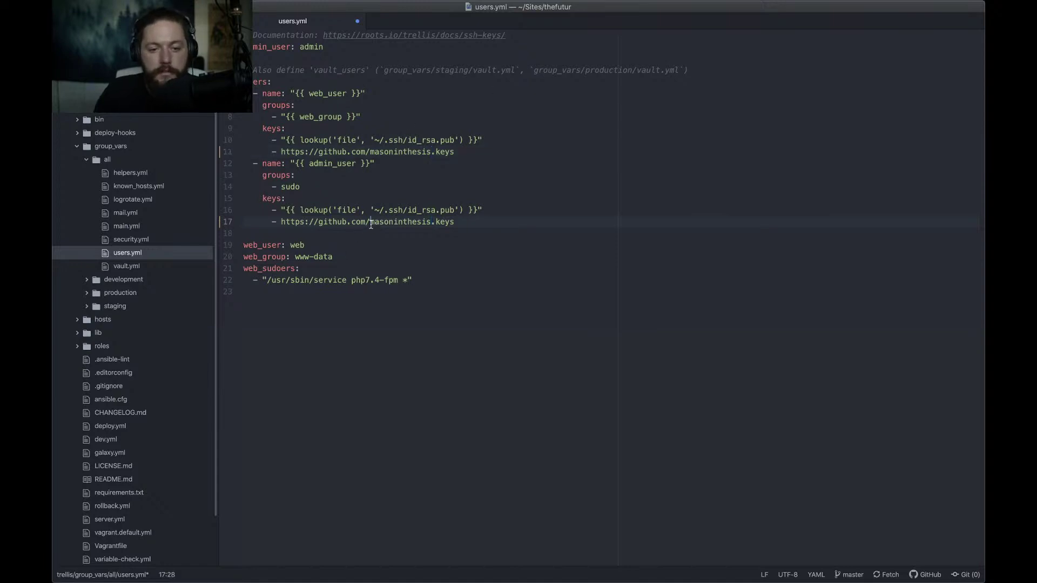
double_click(428, 222)
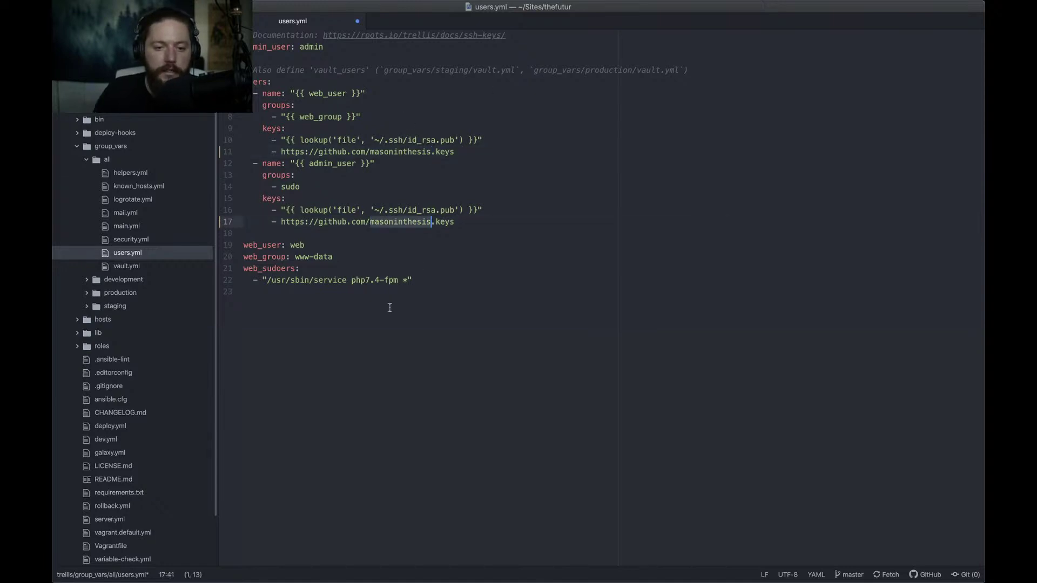
left_click(472, 254)
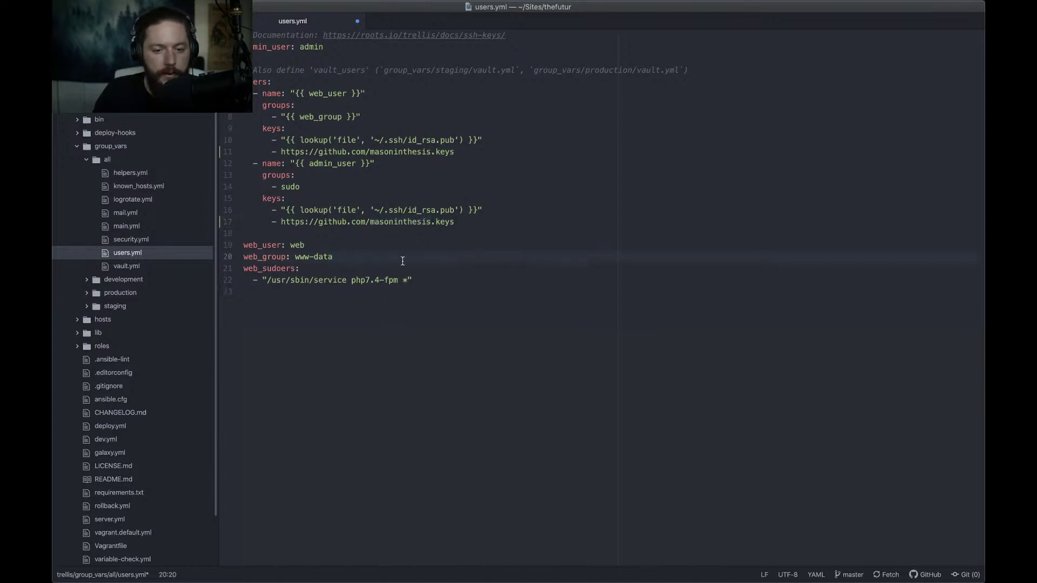
key("super+s")
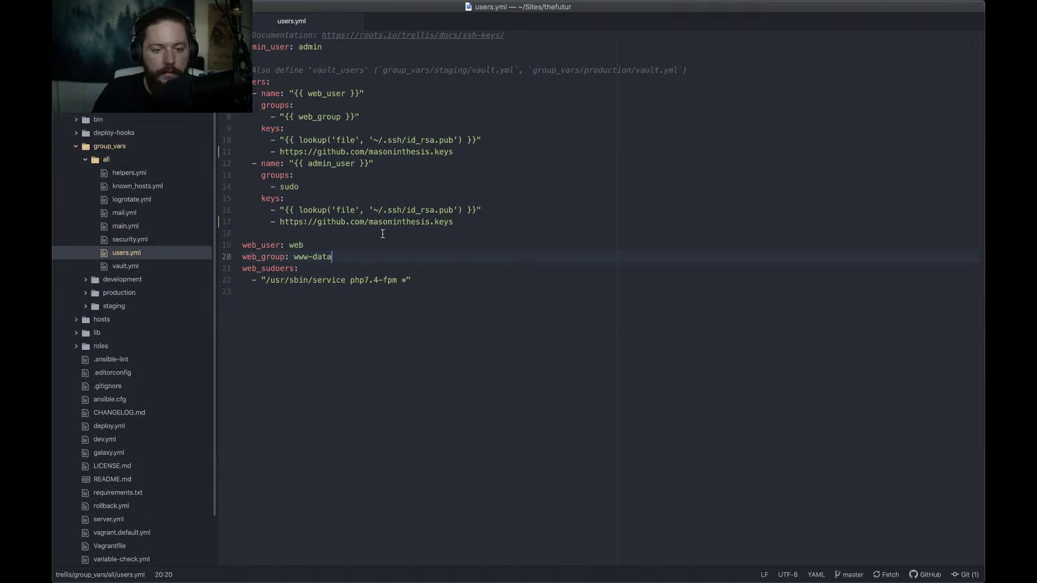
Close users.yml, inspect the smtp_password value in the shared vault.yml, and close it unchanged
key("super+w")
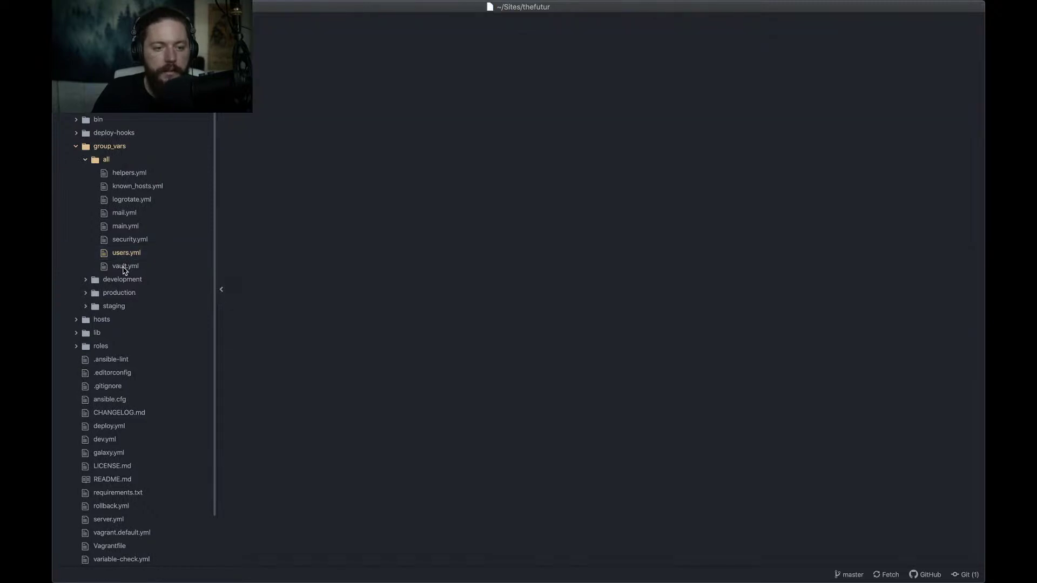
left_click(124, 267)
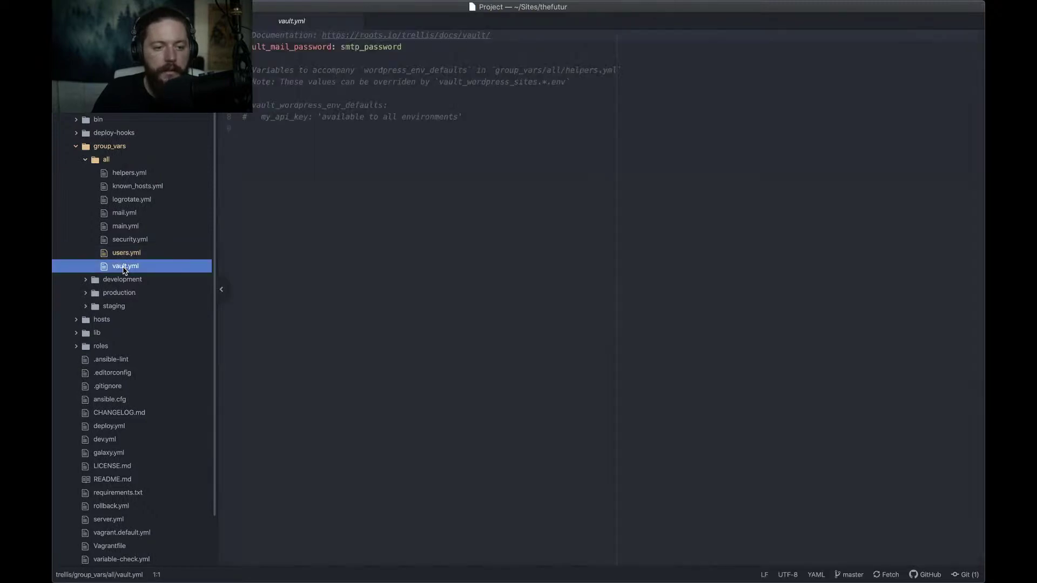
left_click(341, 48)
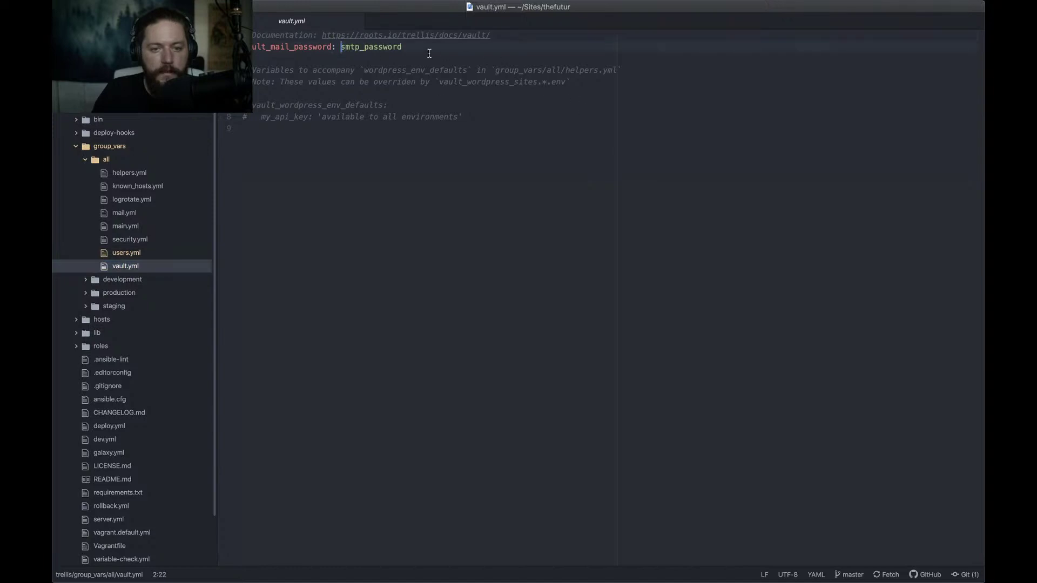
key("super+shift+Right")
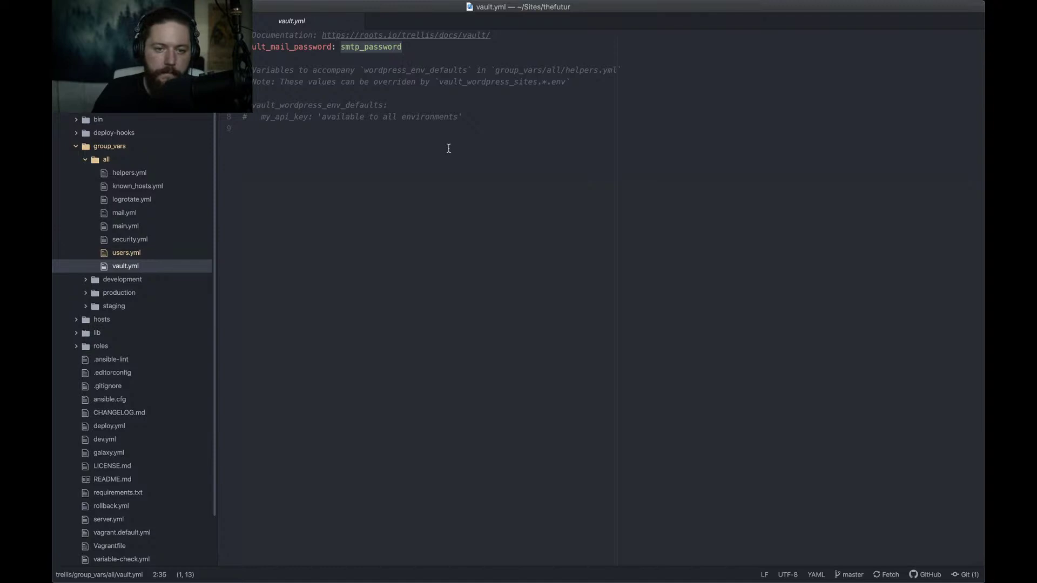
left_click(422, 46)
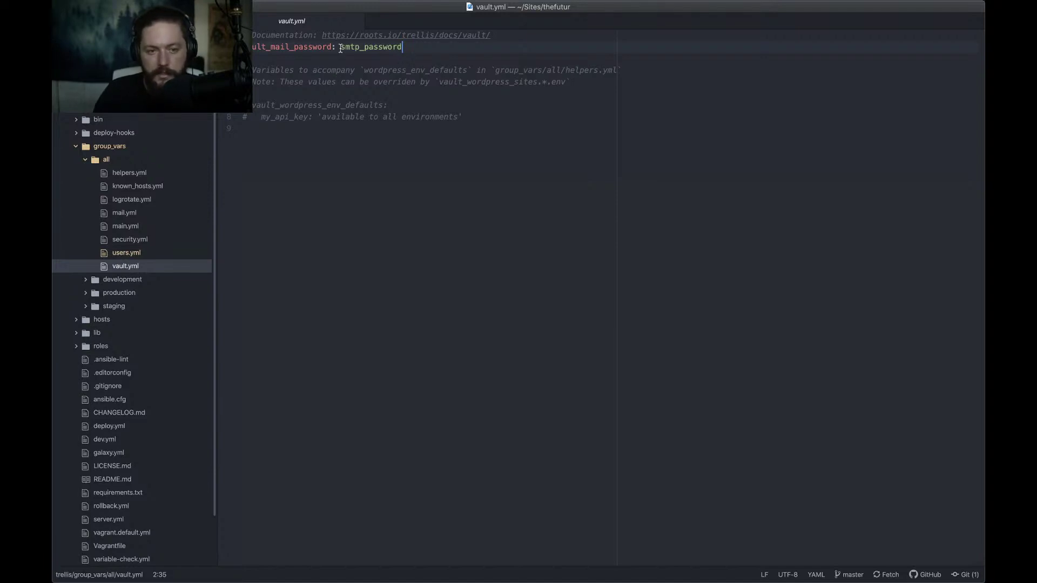
left_click_drag(342, 47, 417, 43)
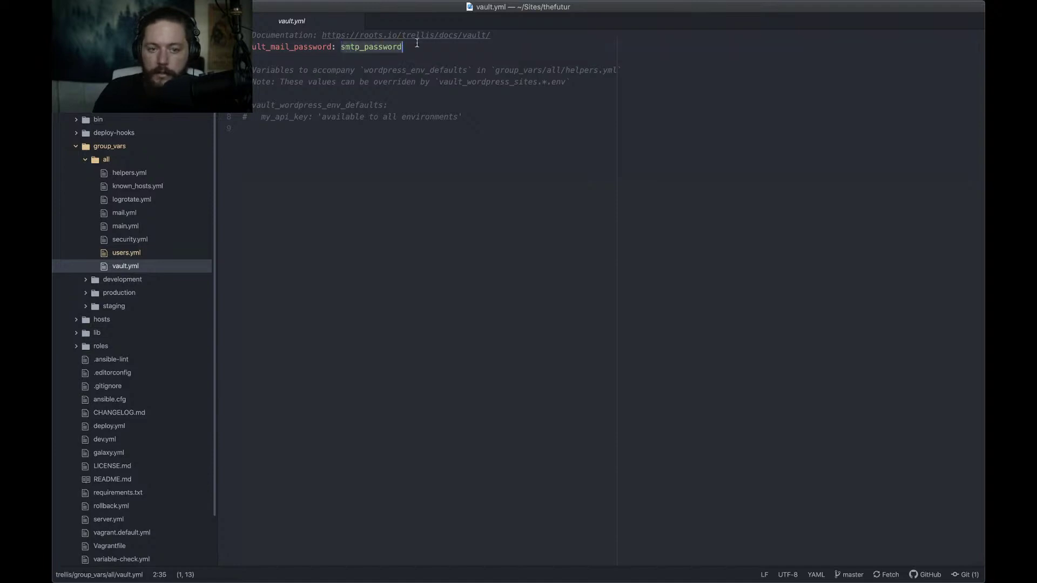
left_click(417, 43)
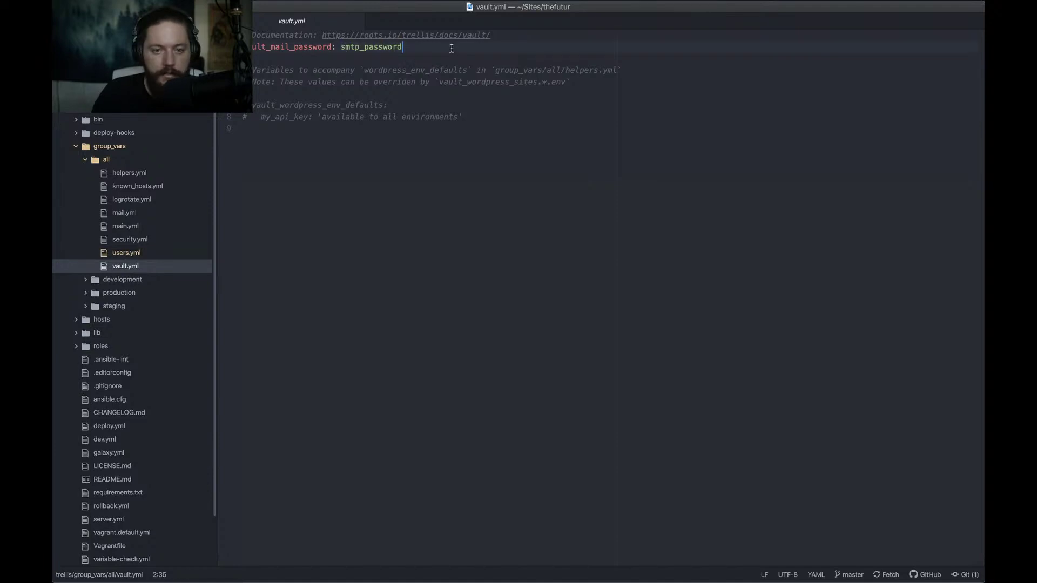
left_click(409, 183)
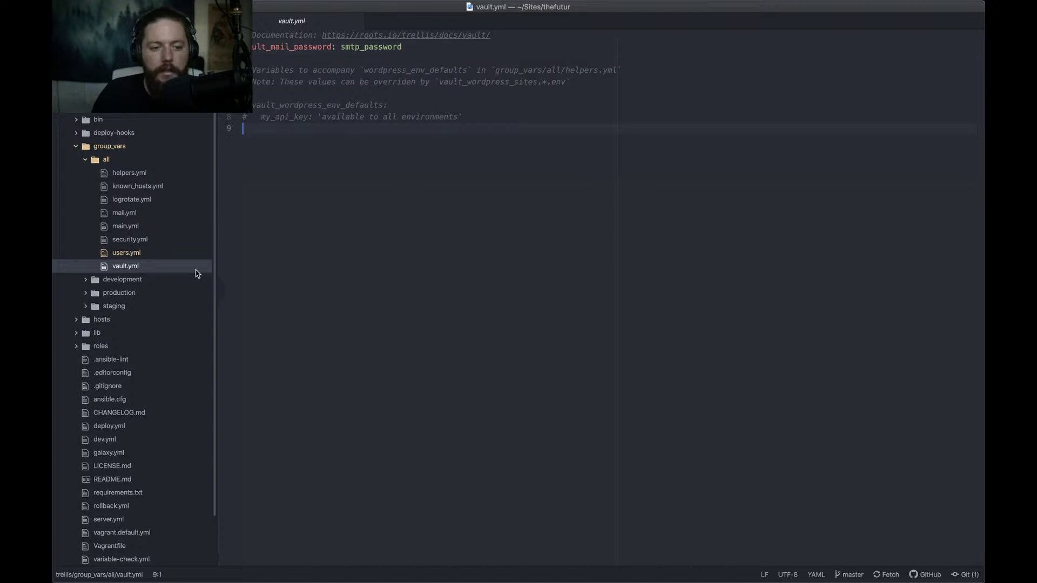
key("super+w")
Collapse the all folder, expand group_vars/development, and return to Notion
left_click(106, 163)
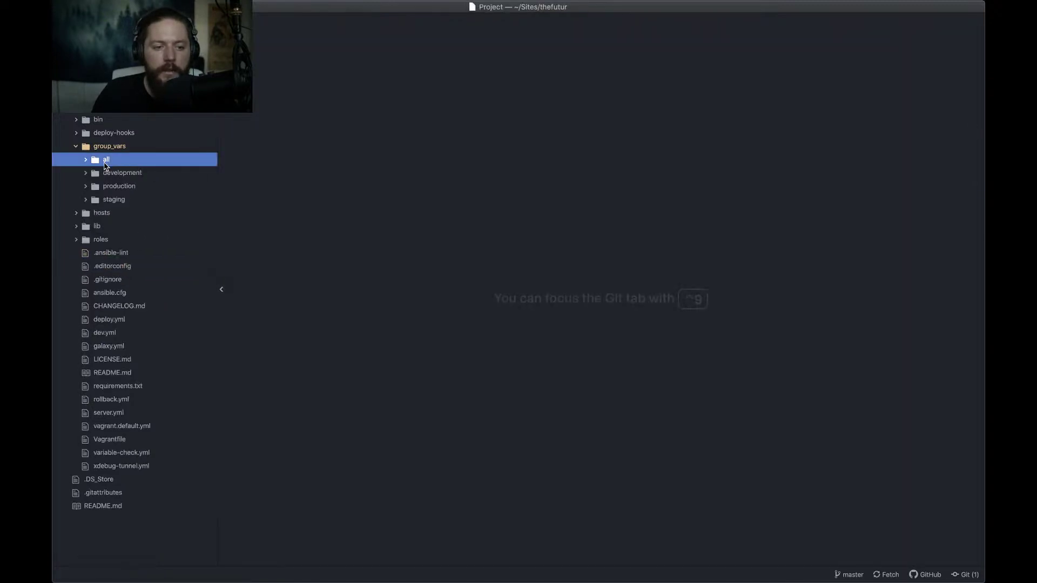
left_click(111, 175)
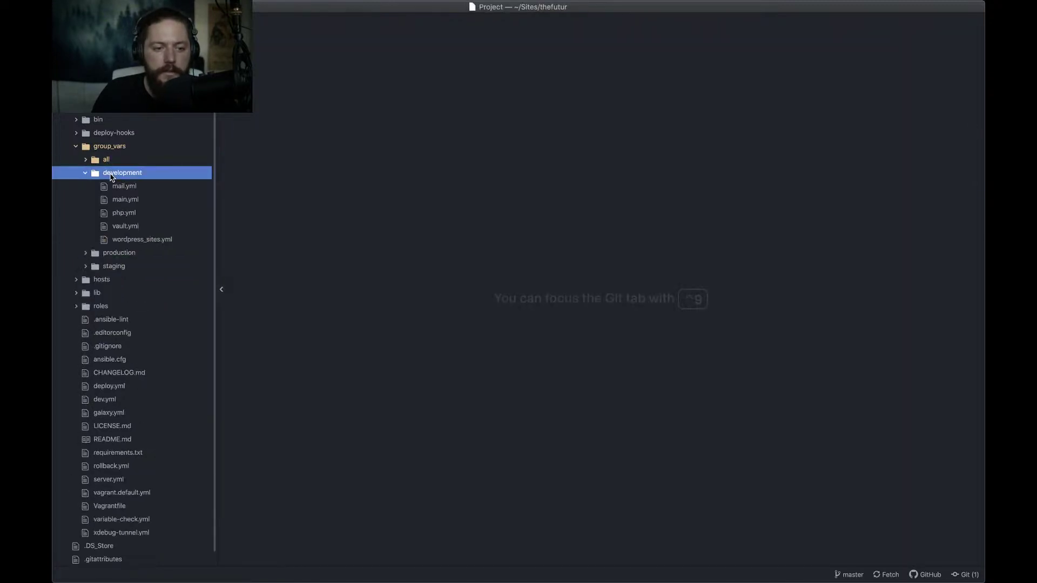
key("super+Tab")
key("super+Tab")
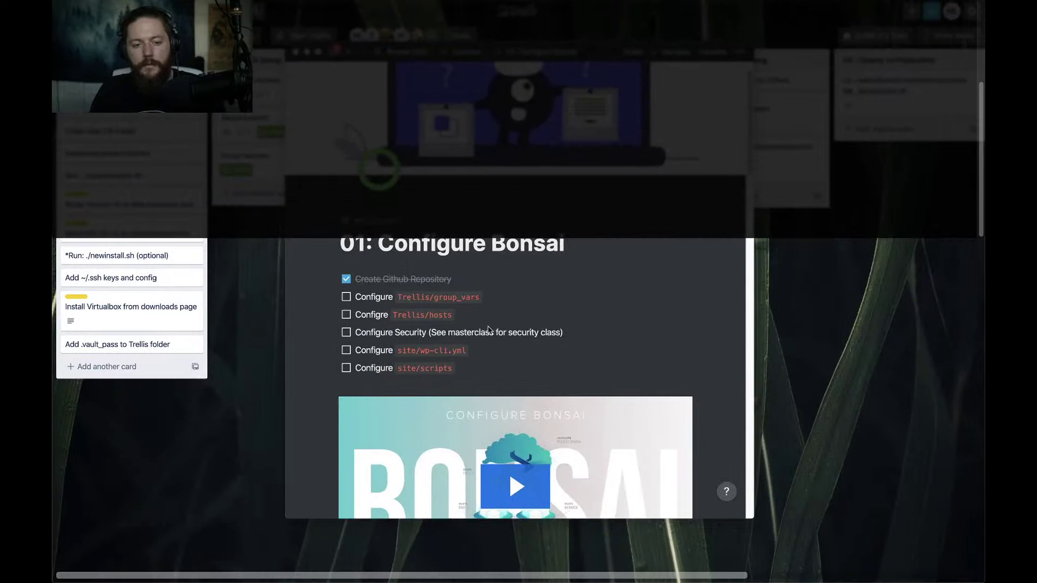
Check the Configure Trellis/group_vars item on the Notion checklist
left_click(346, 297)
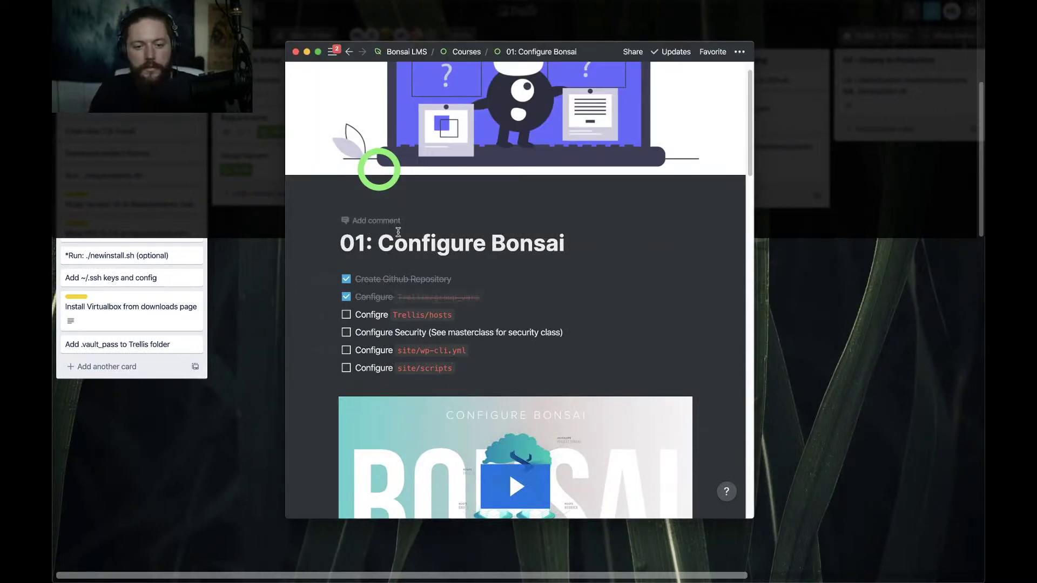
key("ctrl+Left")
key("ctrl+Right")
Further down, check group_vars/all/users.yml and group_vars/development/wordpress_sites.yml
scroll(399, 294, "down", 8)
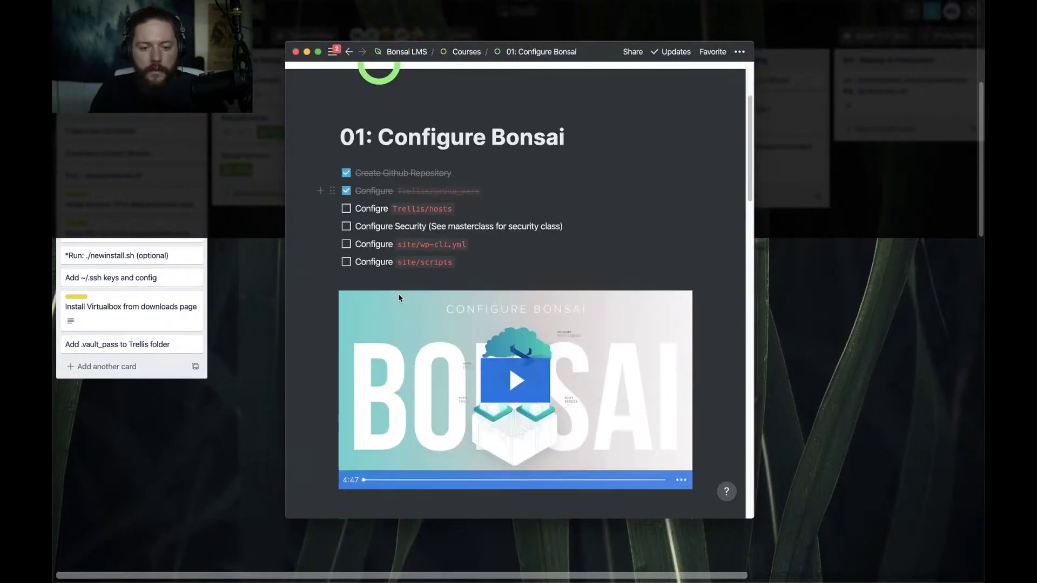
scroll(391, 299, "down", 2)
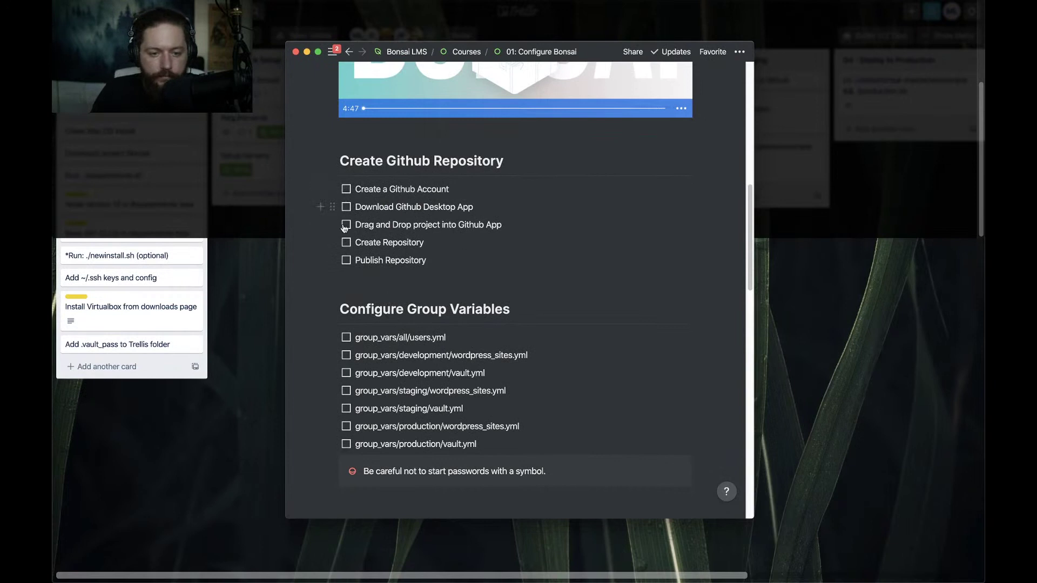
scroll(345, 264, "down", 2)
scroll(344, 268, "down", 2)
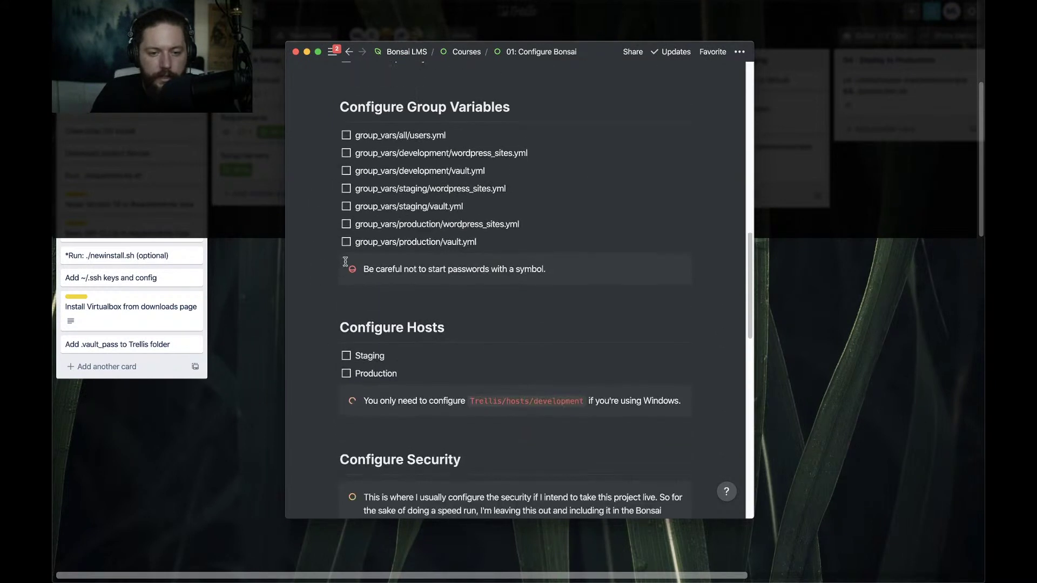
left_click(346, 136)
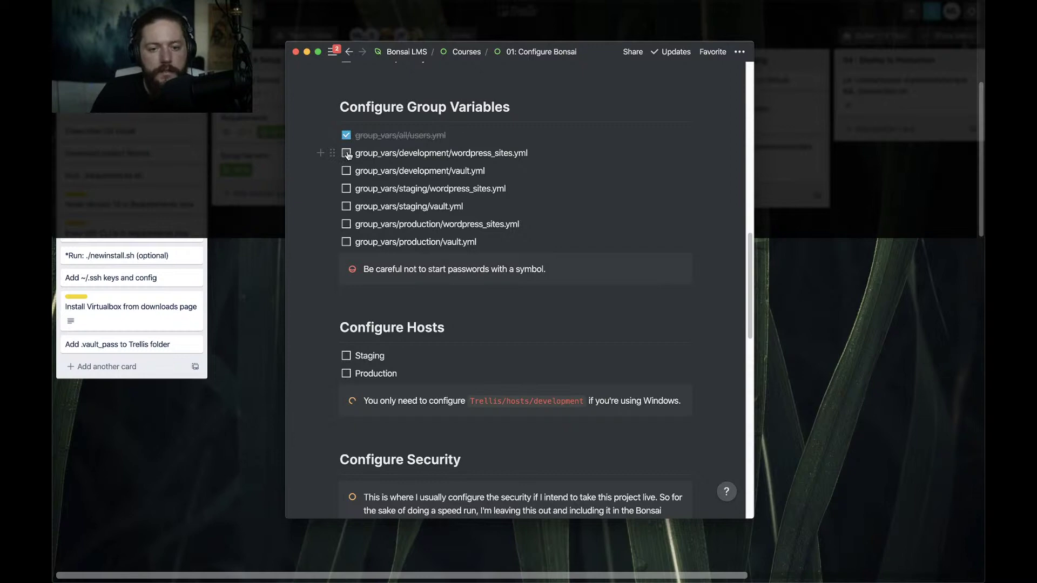
left_click(347, 154)
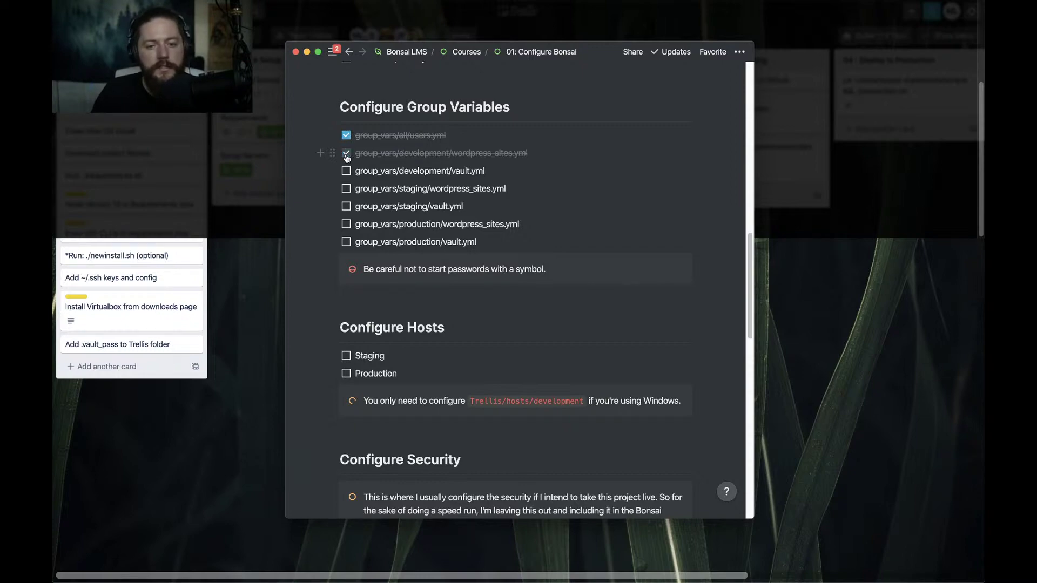
key("super+Tab")
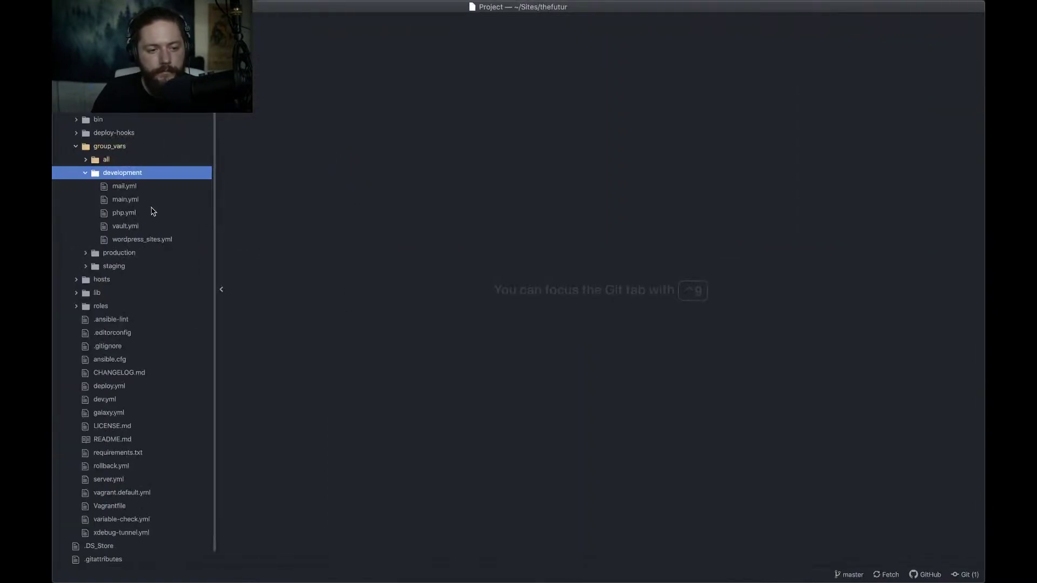
In development wordpress_sites.yml, change the canonical and www redirect hosts from bonsai to thefutur
left_click(136, 241)
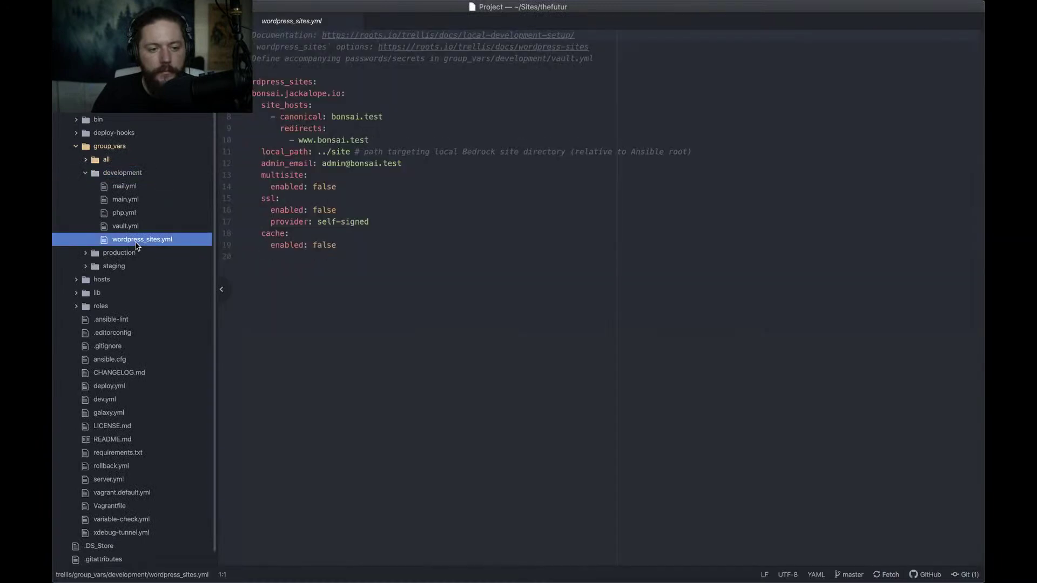
left_click(330, 117)
double_click(357, 116)
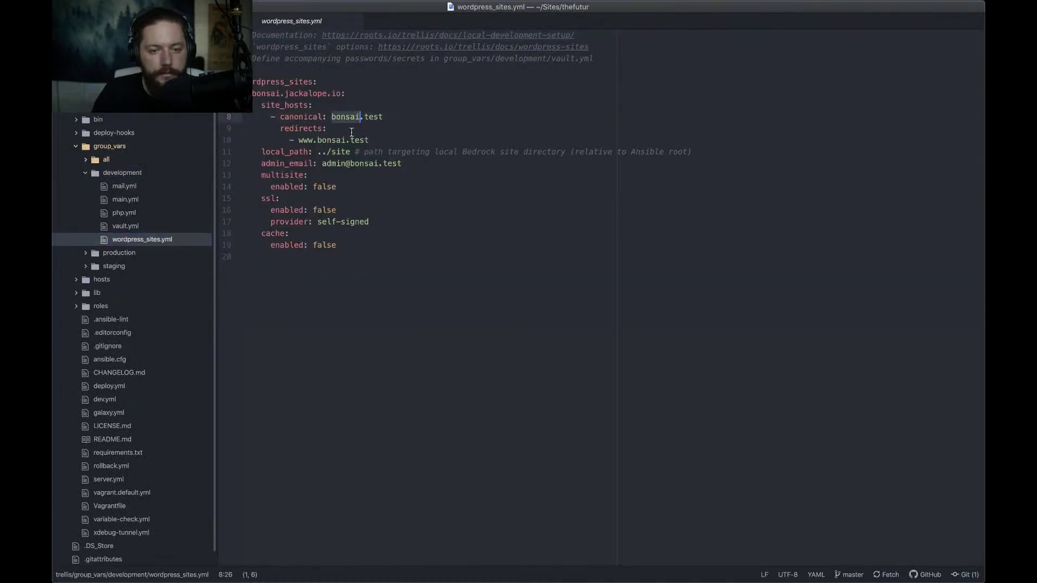
left_click(364, 117)
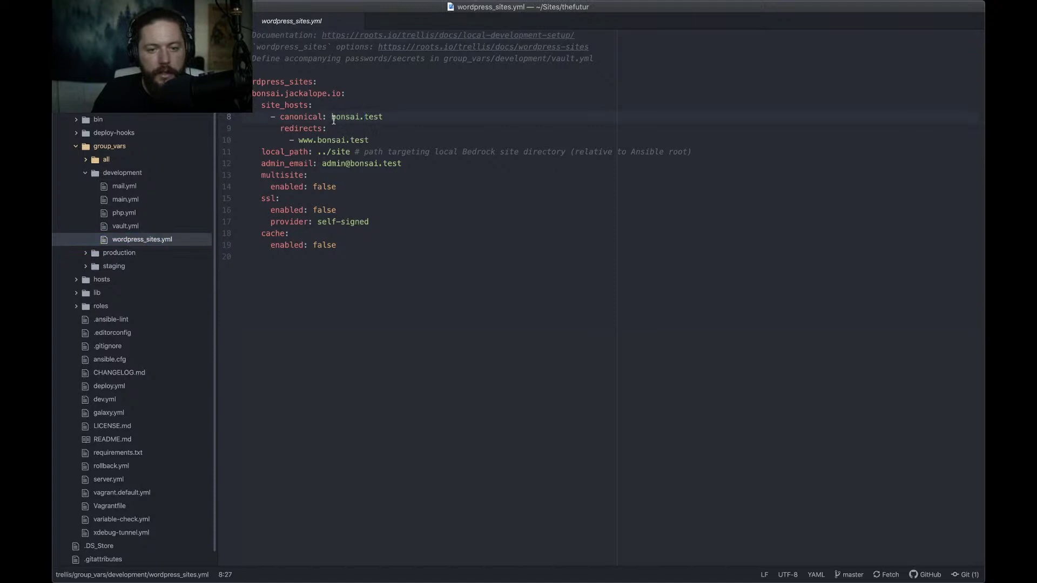
double_click(336, 118)
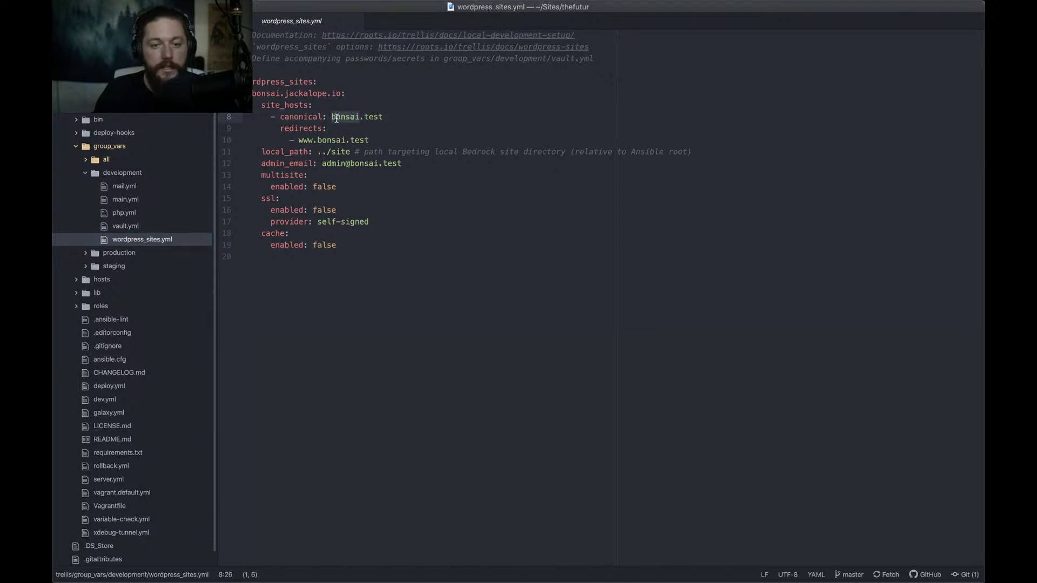
type("the")
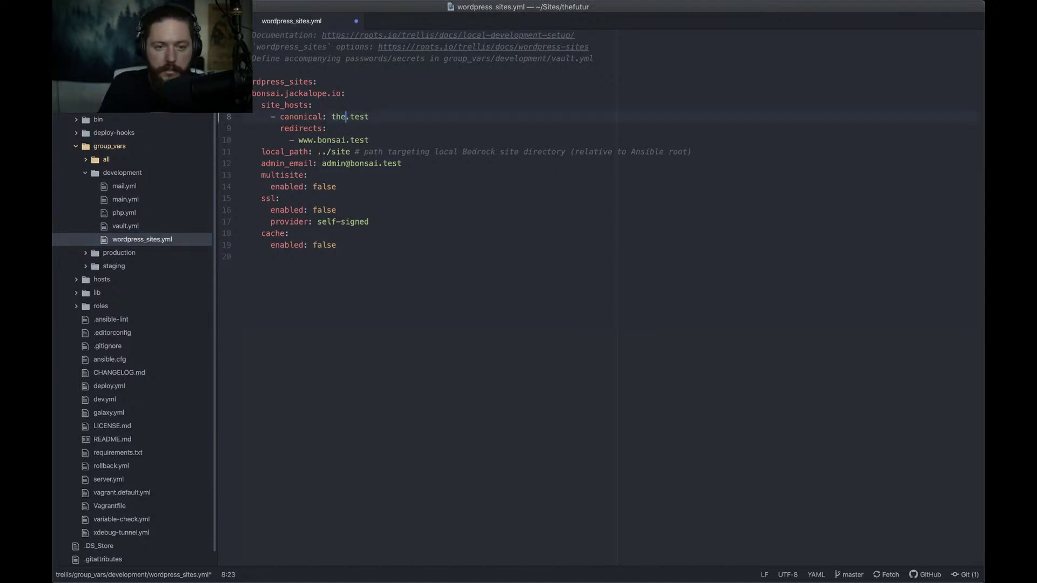
type("futur")
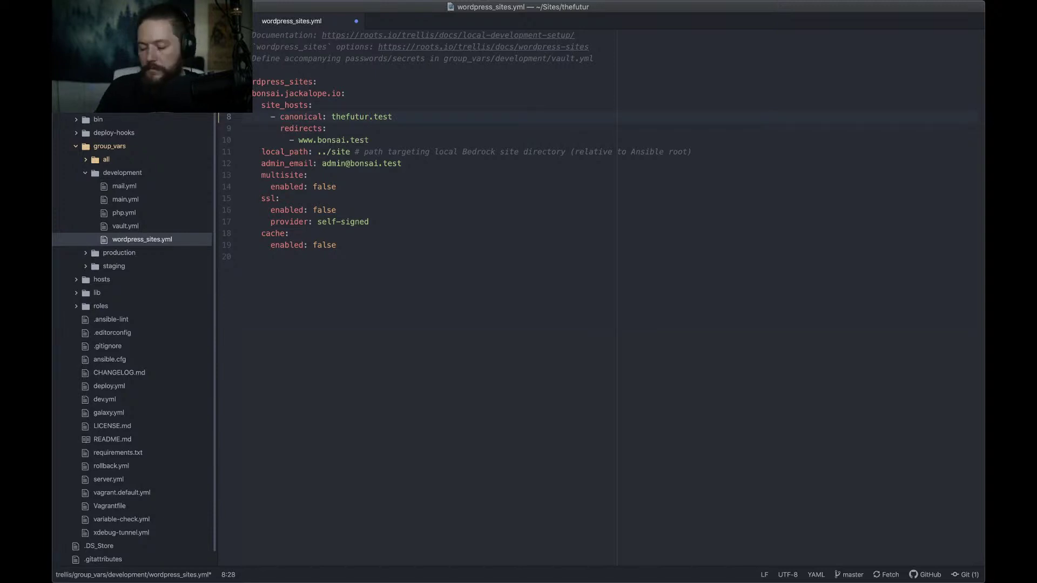
double_click(329, 142)
type("thefutur")
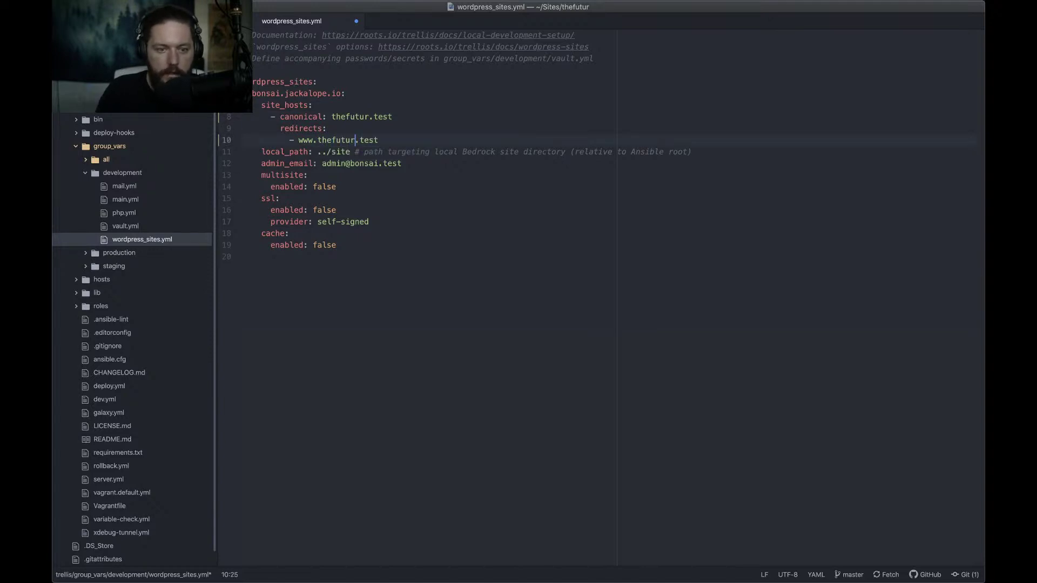
Rename the site key from bonsai.jackalope.io to thefutur.com
left_click_drag(253, 93, 326, 94)
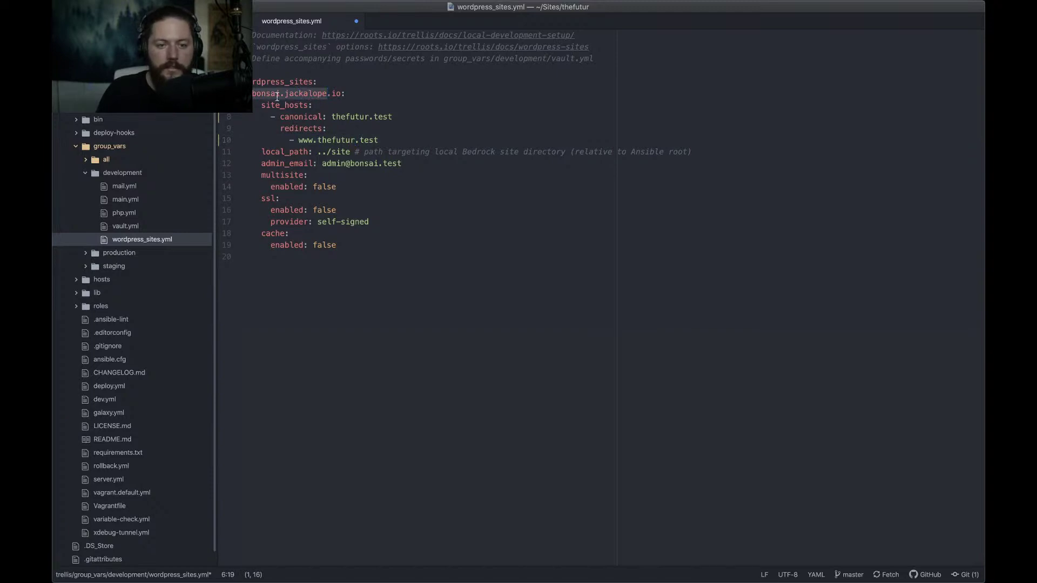
type("thefutur")
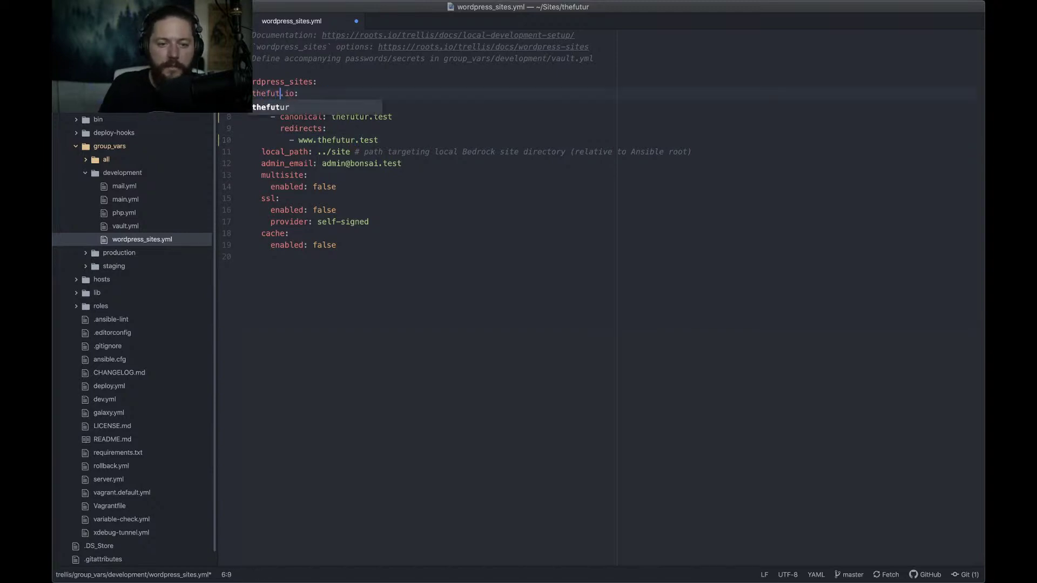
key("alt+shift+Left")
key("Left")
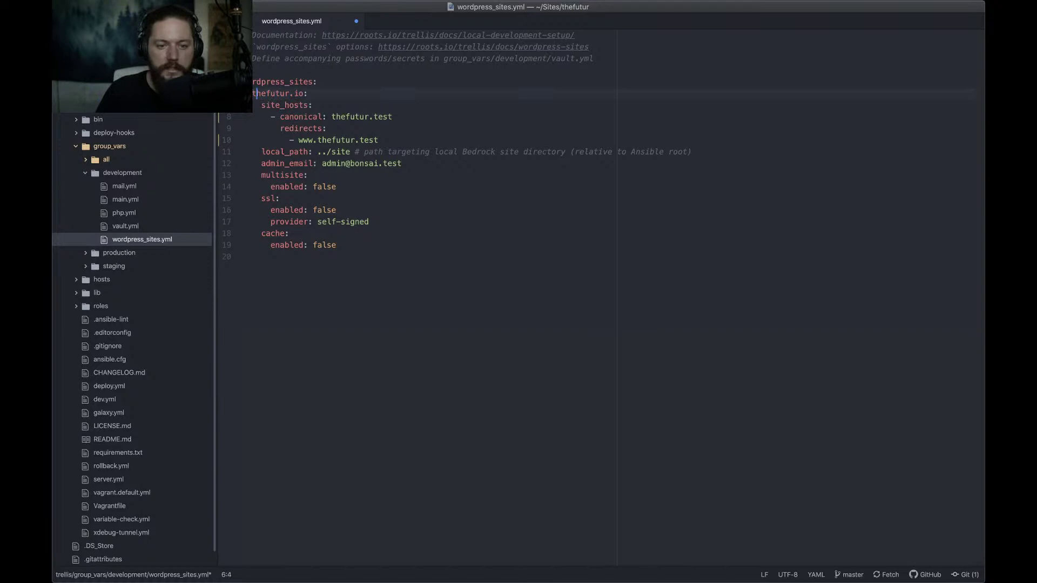
key("alt+shift+Right")
key("Right")
key("Right")
key("alt+shift+Right")
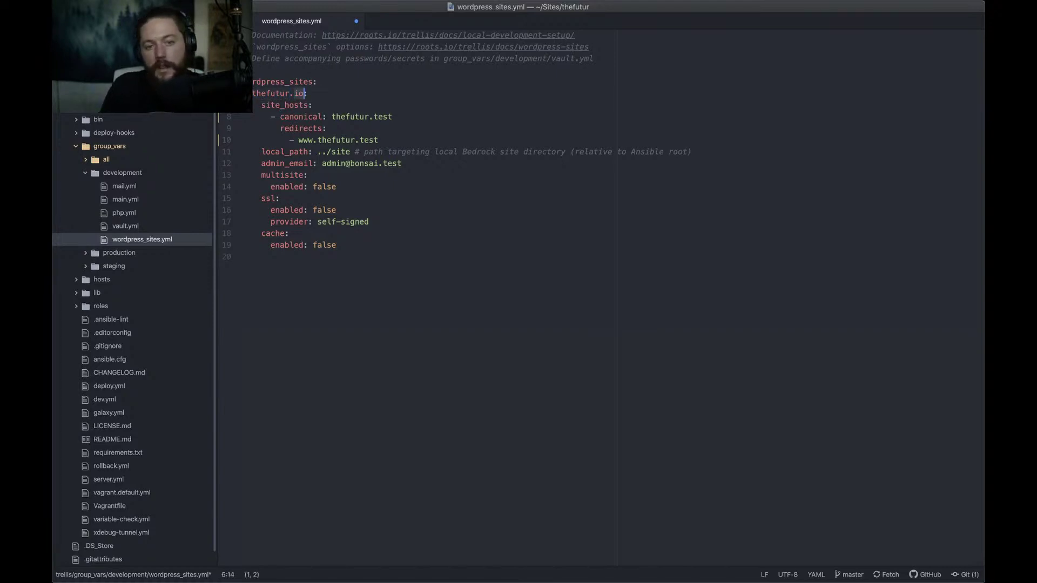
type("com")
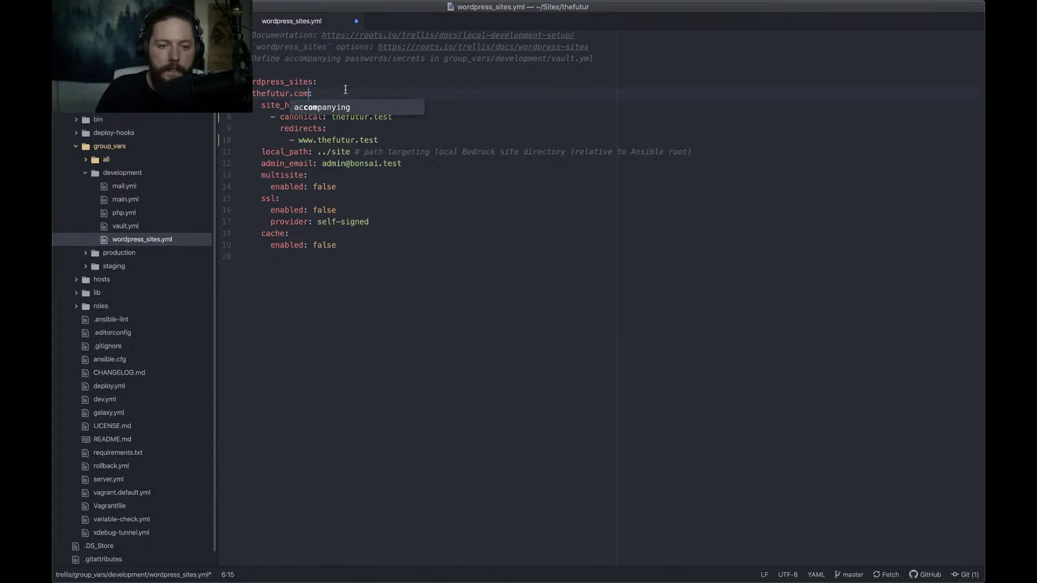
key("Right")
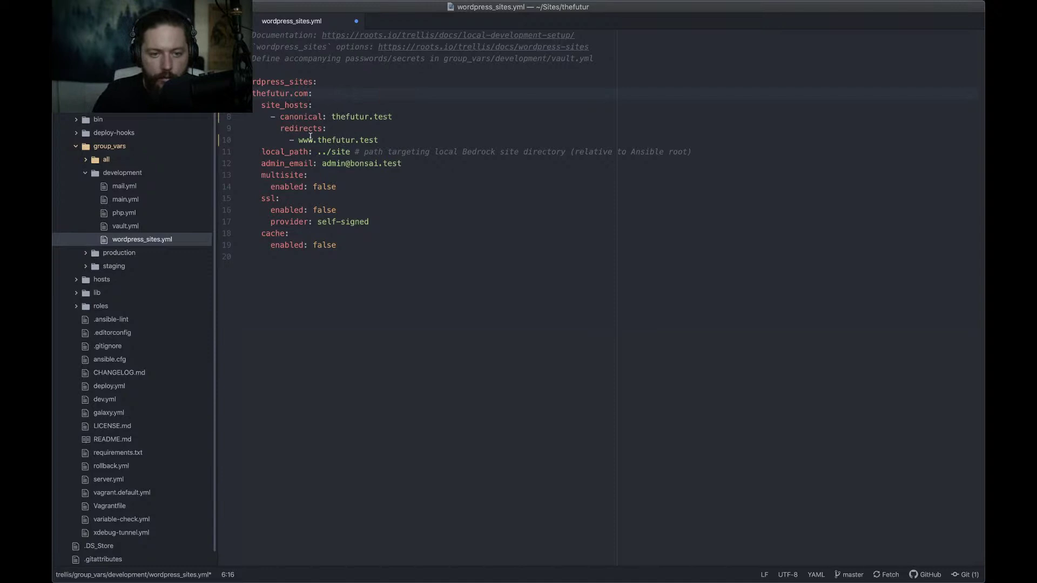
left_click_drag(308, 94, 261, 93)
left_click_drag(341, 117, 357, 142)
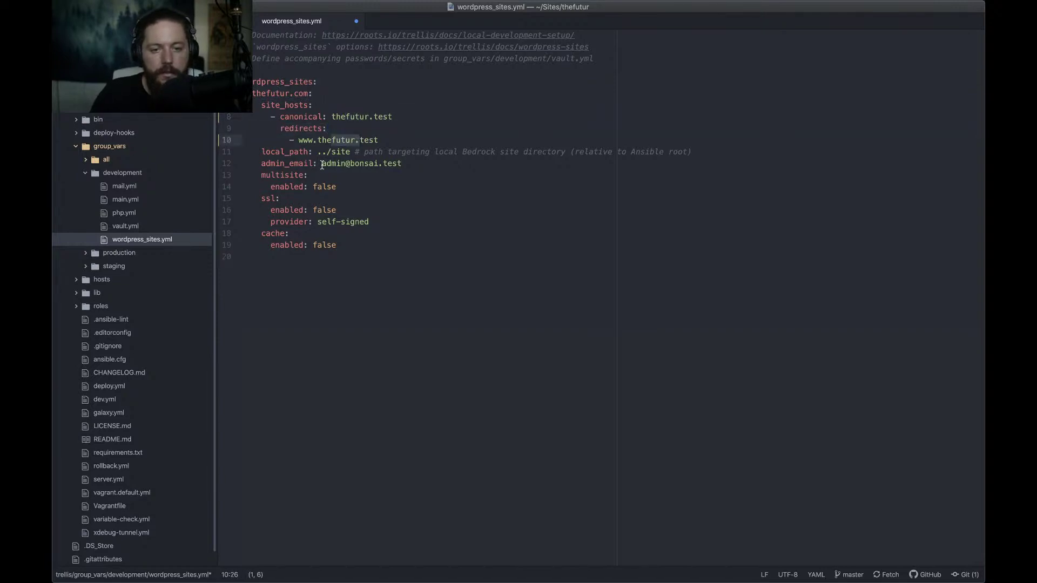
Change the admin e-mail domain from bonsai to futur, then save and close the file
double_click(367, 163)
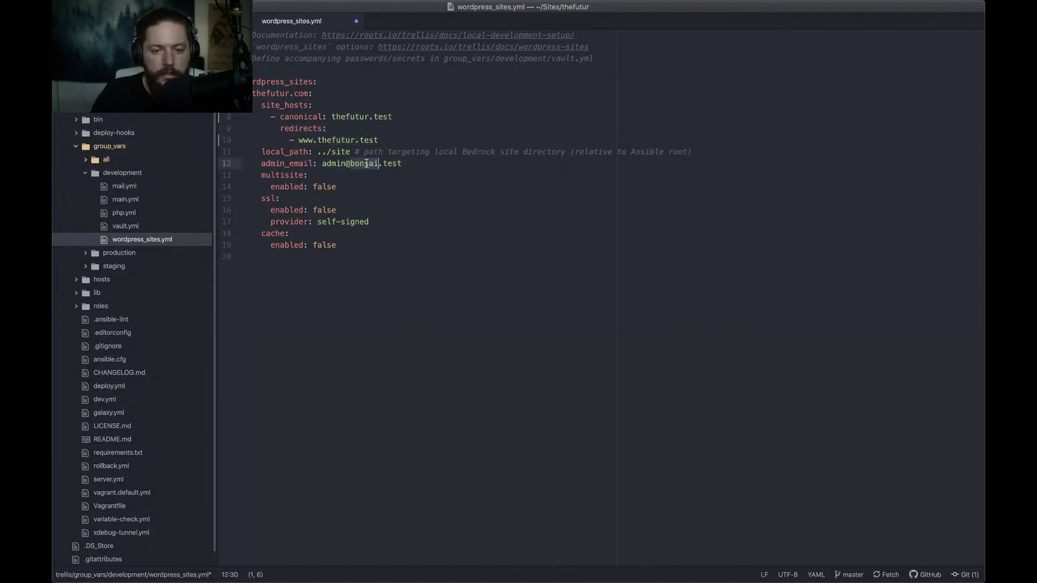
type("futur")
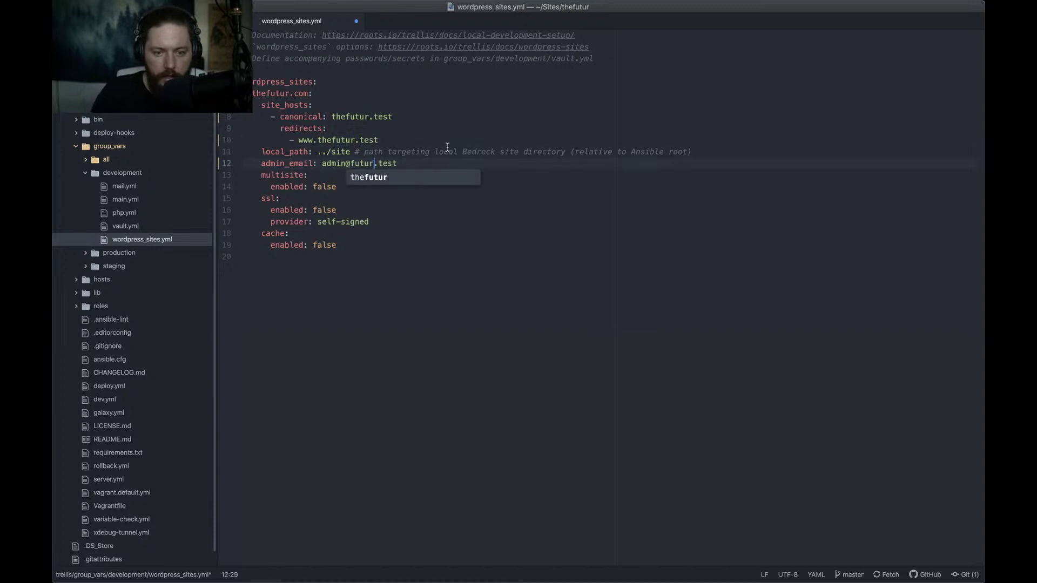
left_click(448, 151)
key("super+s")
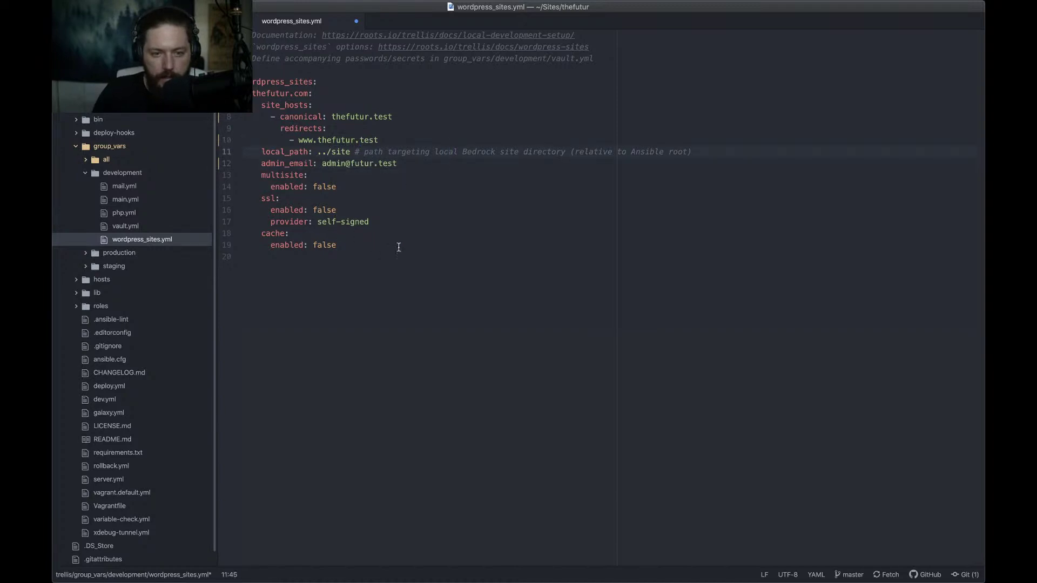
key("super+w")
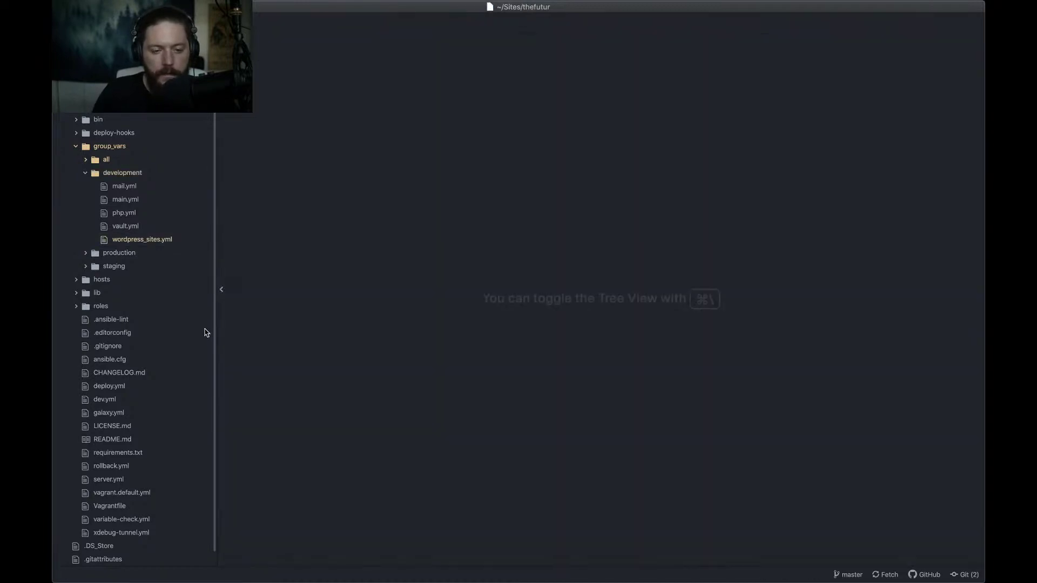
key("super+Tab")
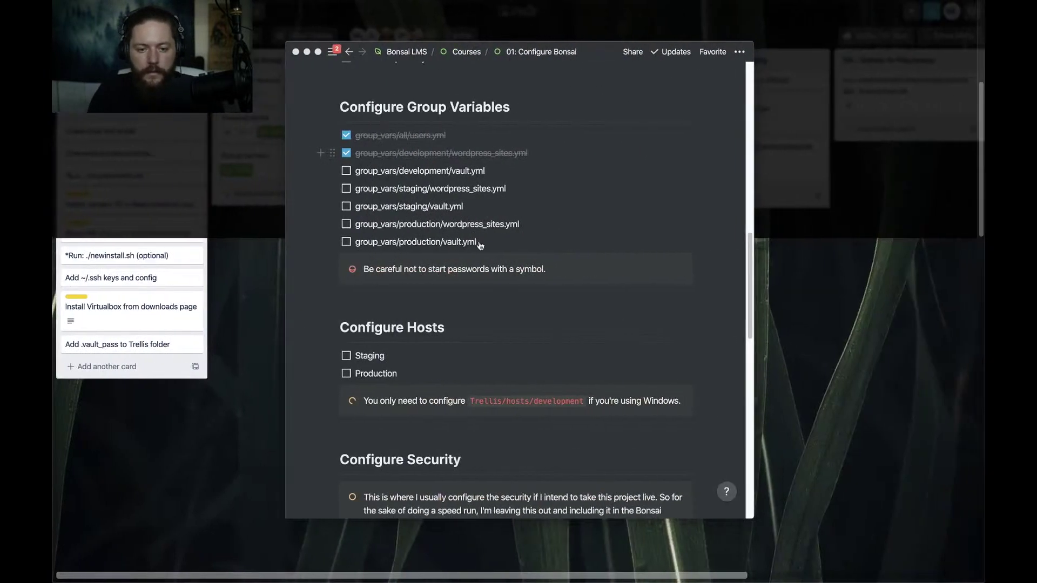
left_click(347, 171)
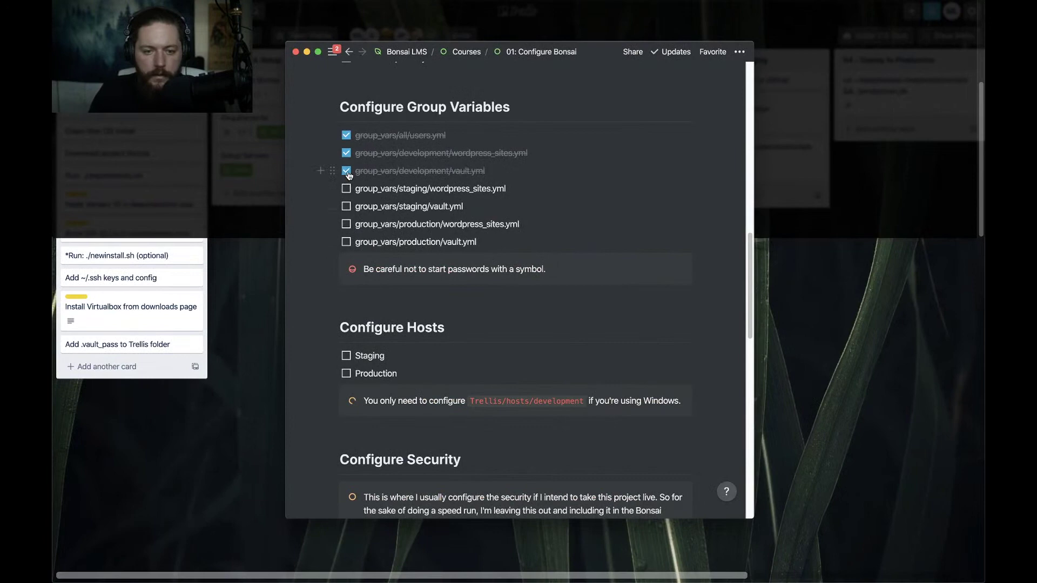
left_click(347, 171)
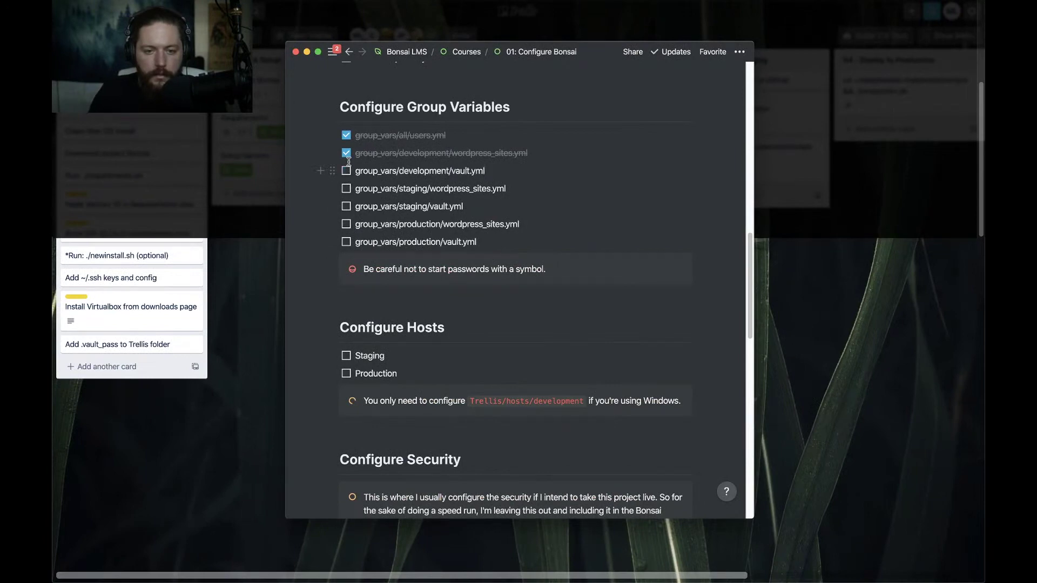
Open the development vault.yml, look it over, and close it without changes
key("super+Tab")
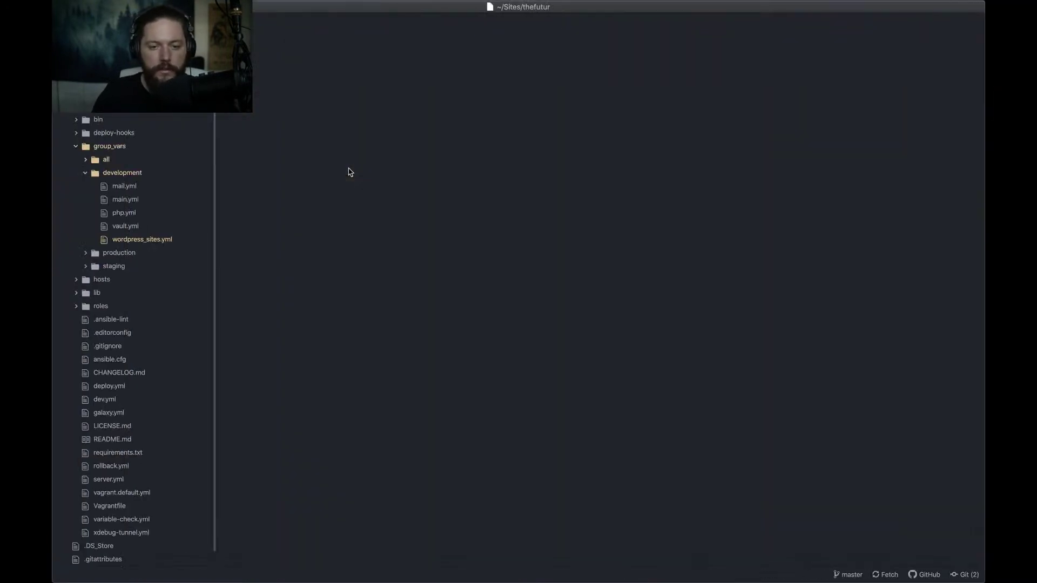
left_click(130, 226)
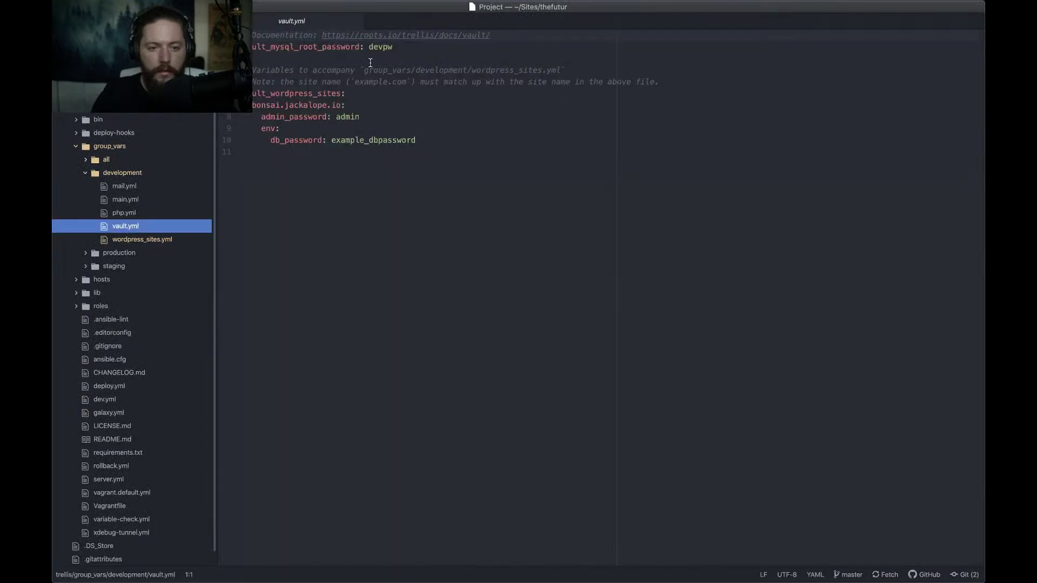
left_click(414, 196)
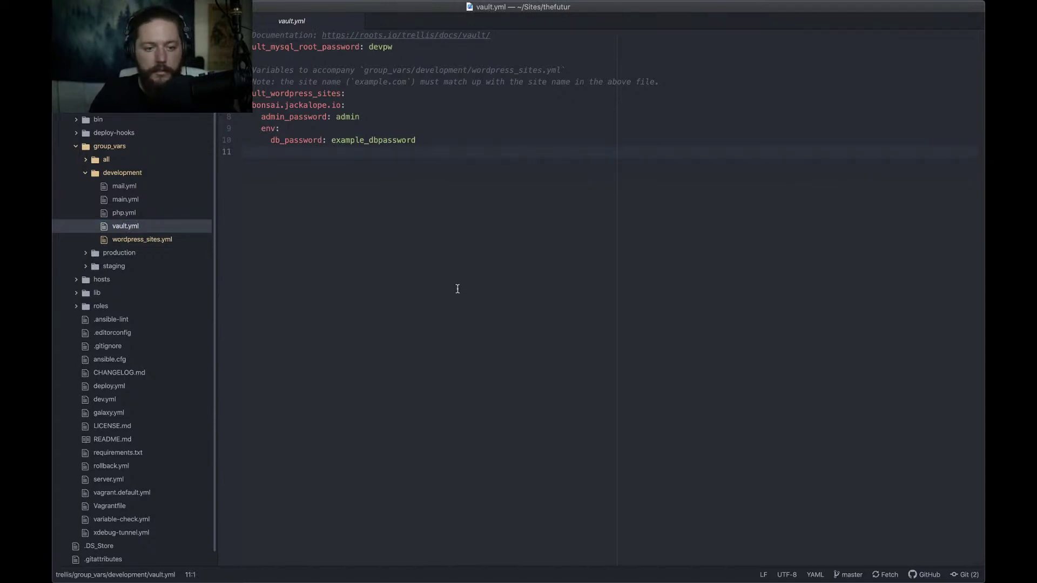
key("super+w")
Check the group_vars/development/vault.yml item in Notion and go back to Atom
key("super+Tab")
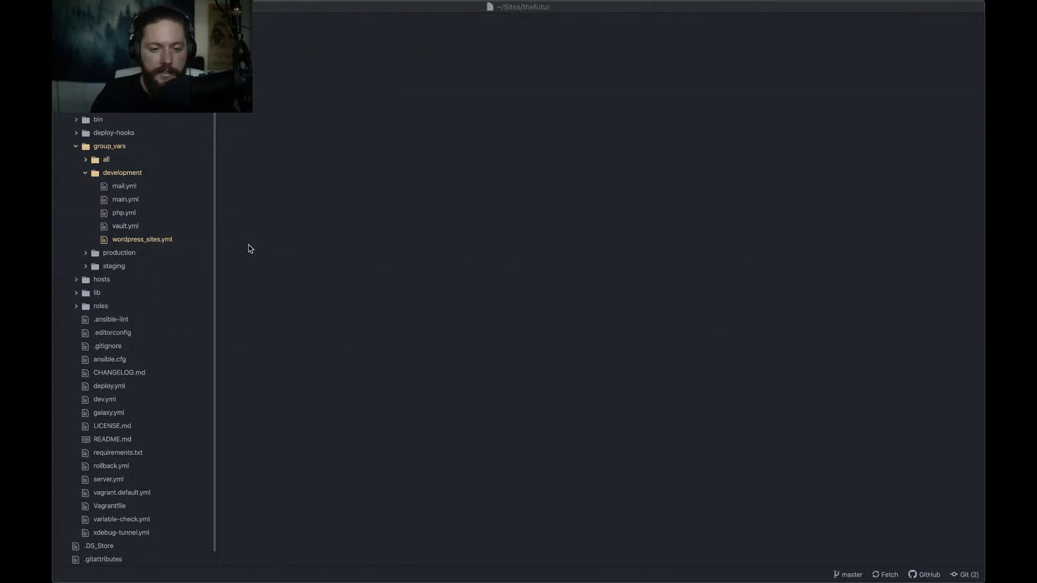
key("super+Tab")
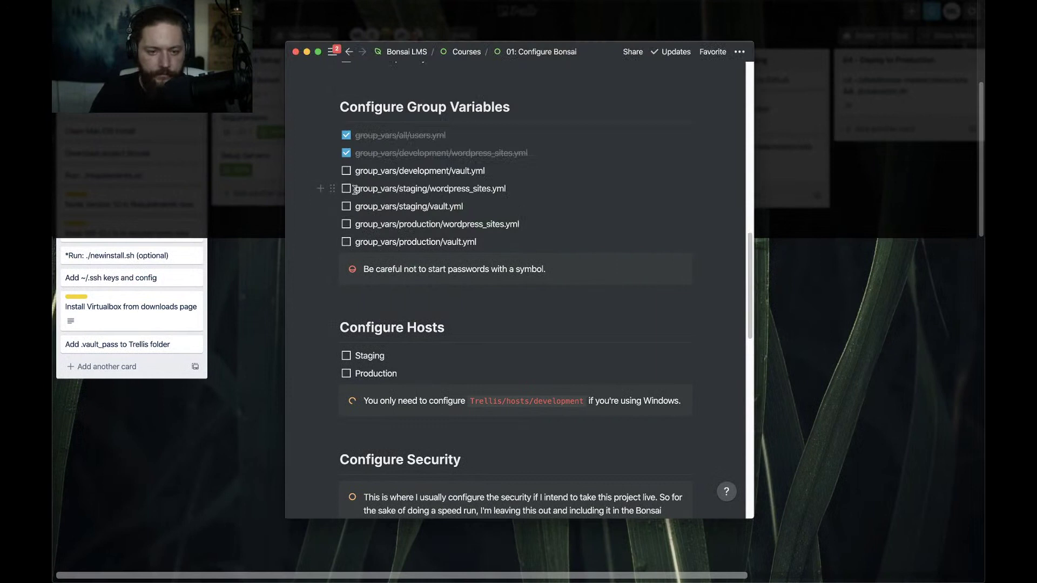
left_click(346, 171)
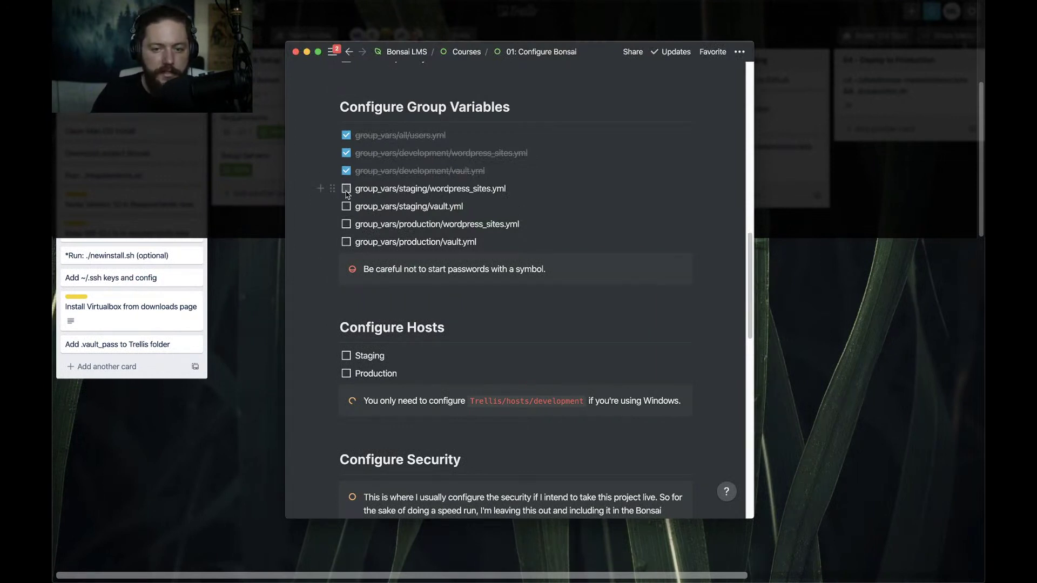
key("super+Tab")
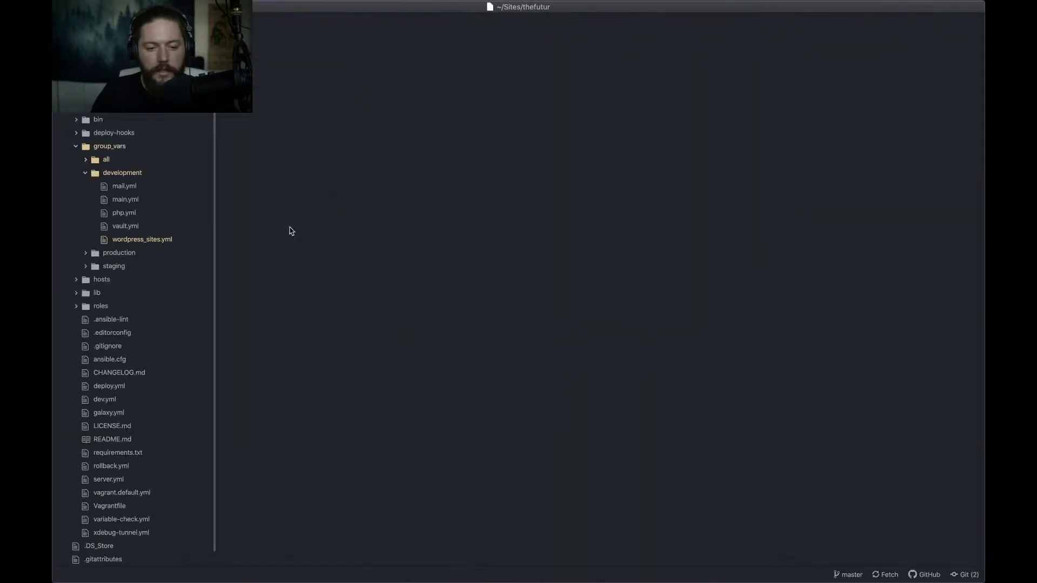
Open staging wordpress_sites.yml and rename the site key from bonsai.jackalope.io to thefutur.com
left_click(115, 176)
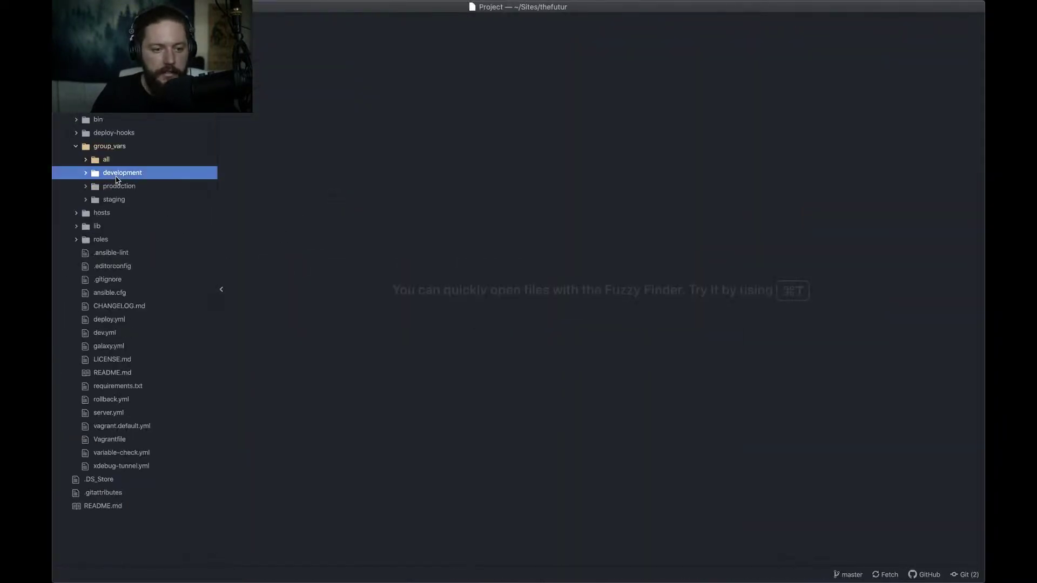
left_click(115, 200)
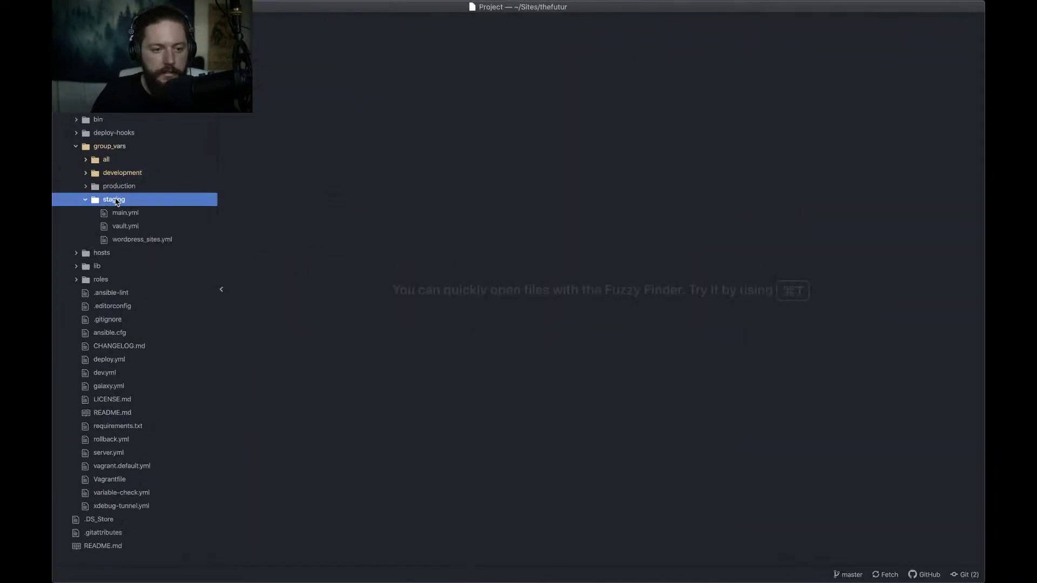
left_click(135, 239)
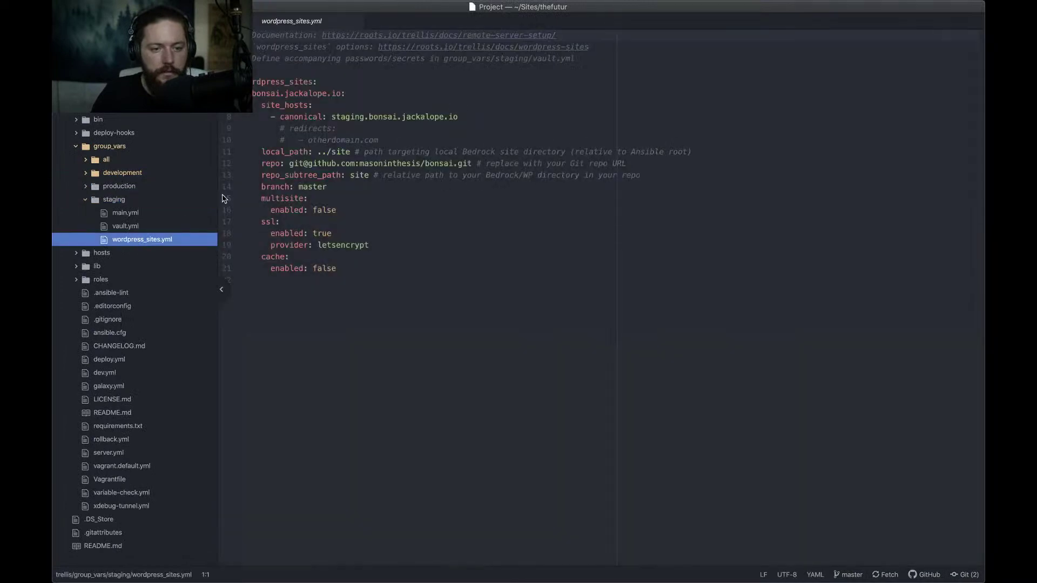
left_click(341, 94)
key("super+shift+Left")
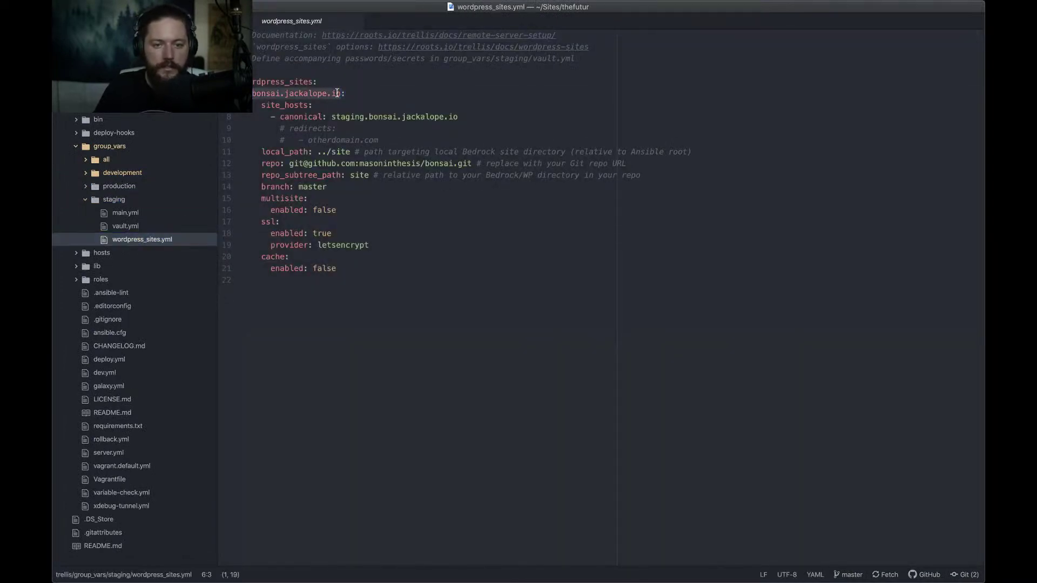
type("thefutu")
type("r.com:")
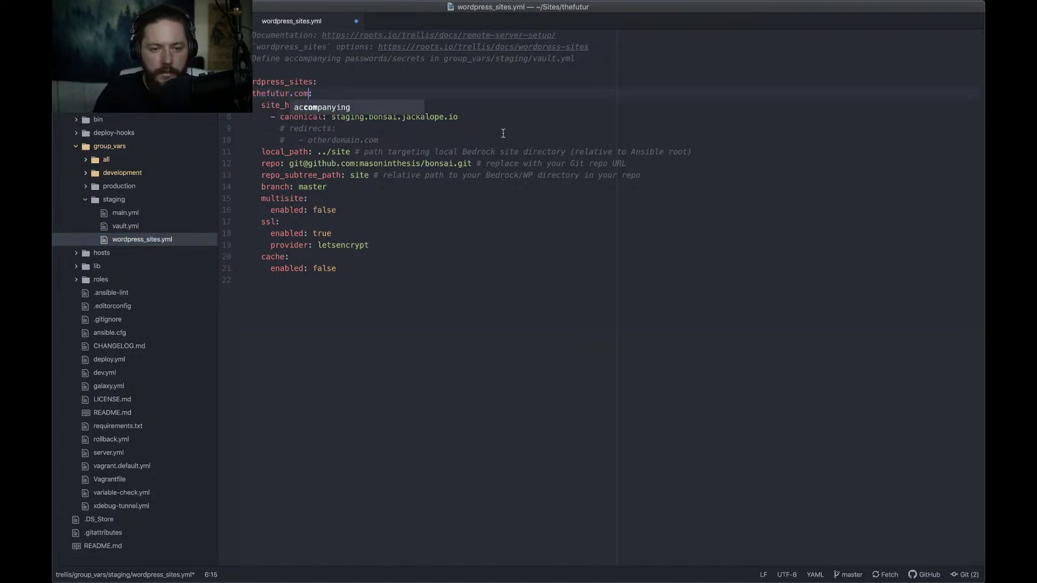
left_click(579, 151)
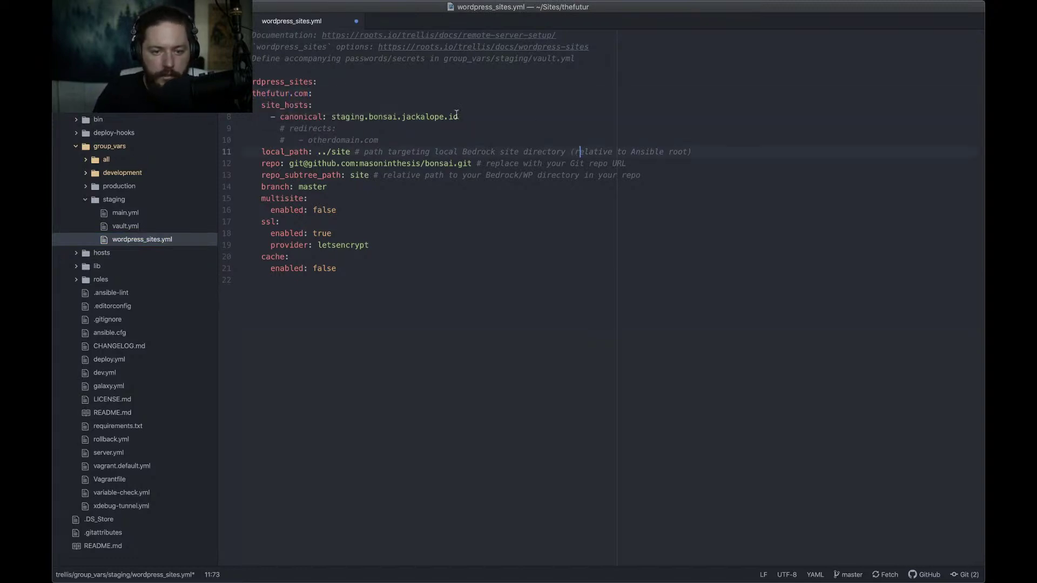
Set the staging canonical host to thefutur.jackalope.io
left_click_drag(332, 118, 457, 119)
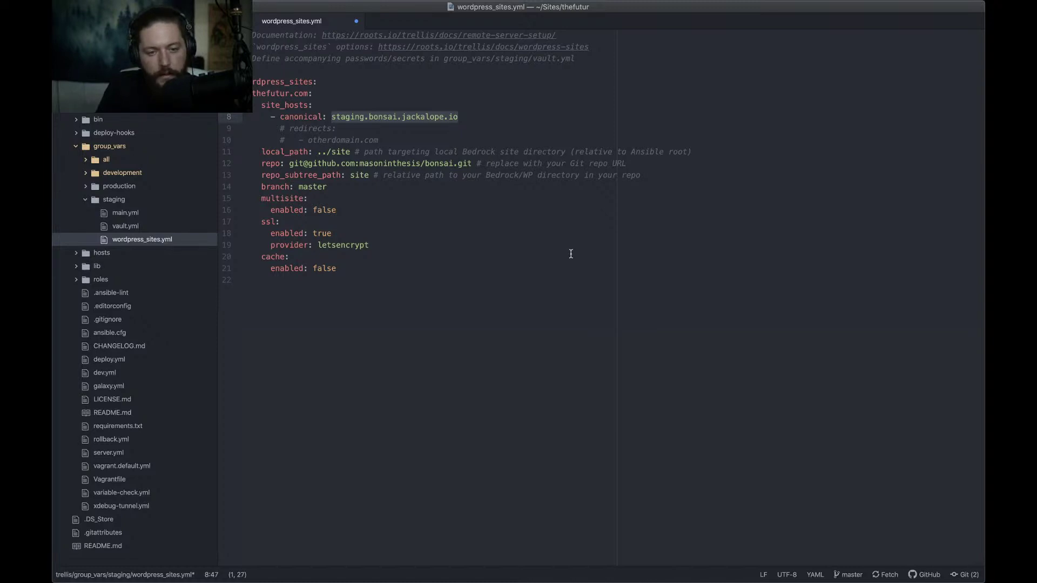
type("staging")
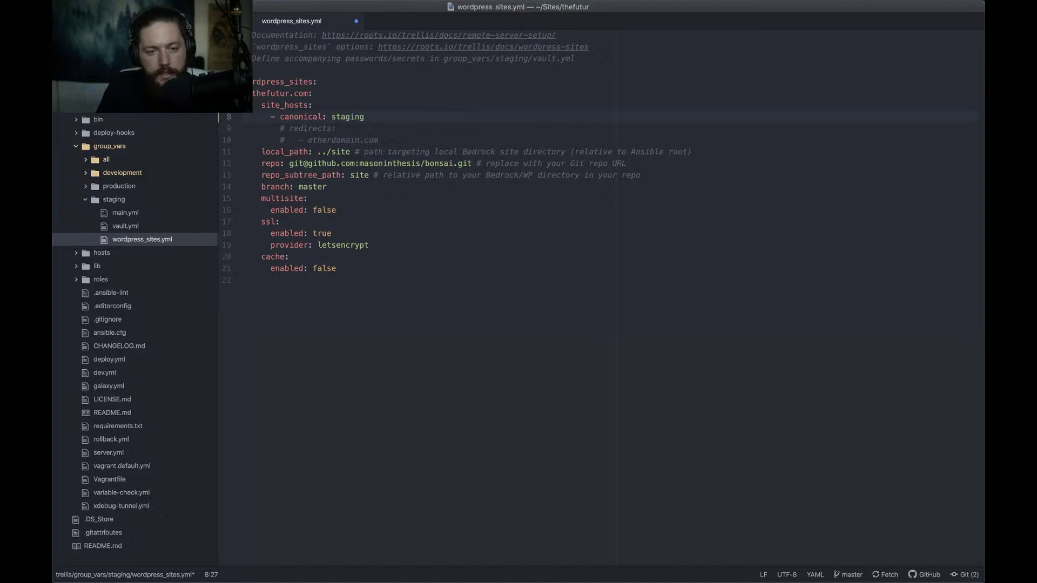
key("alt+shift+Left")
type("th")
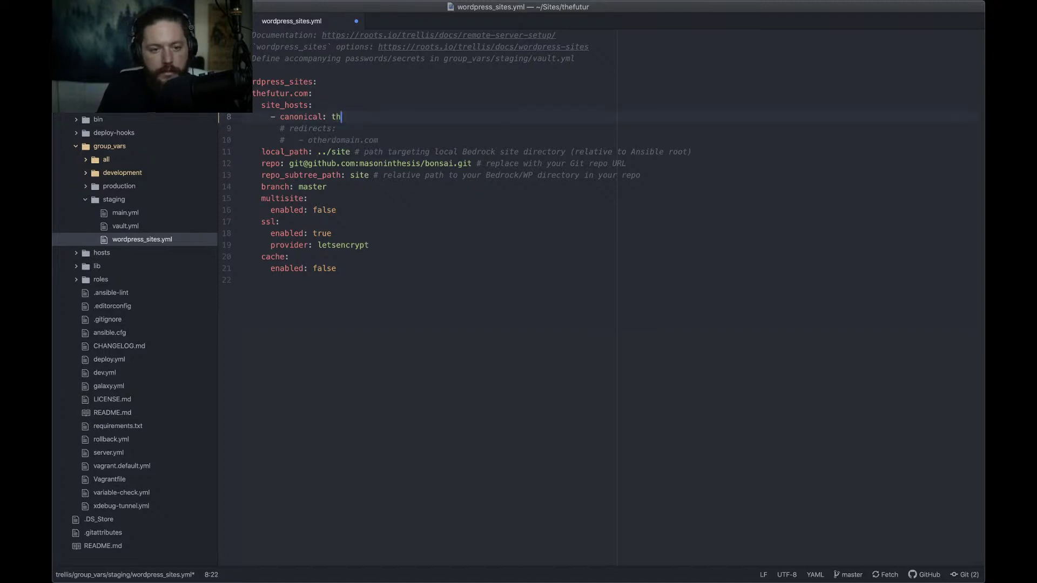
type("efutur.jackalope.io")
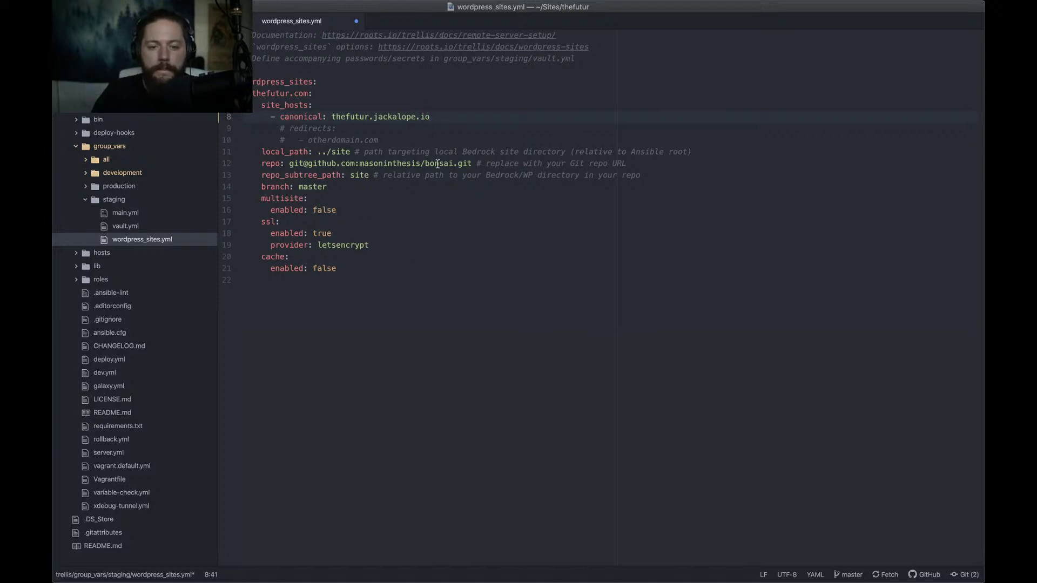
Point the repo URL at the thefutur repository, set SSL to disabled, and save
double_click(441, 163)
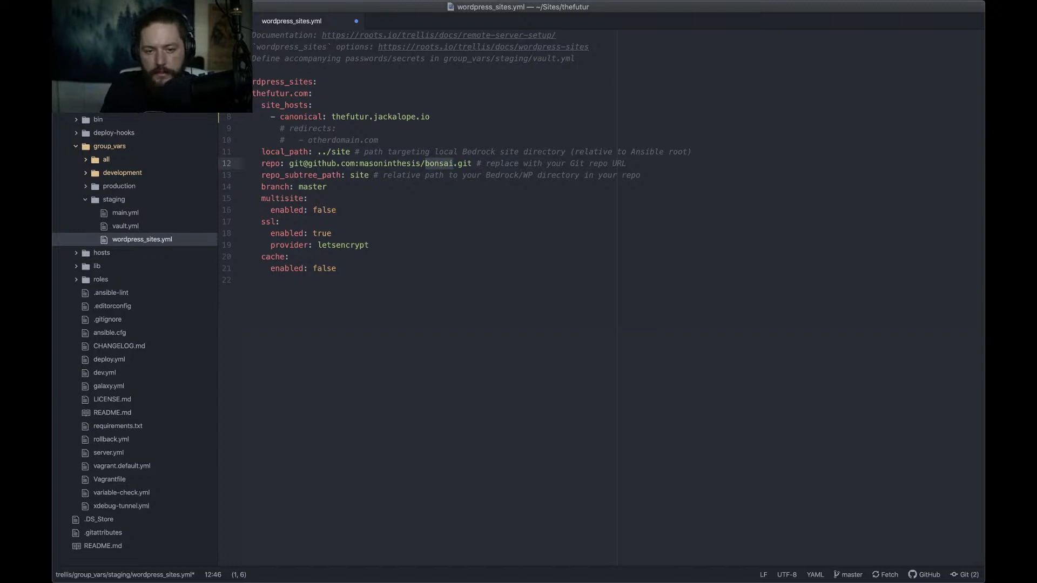
type("thefutur")
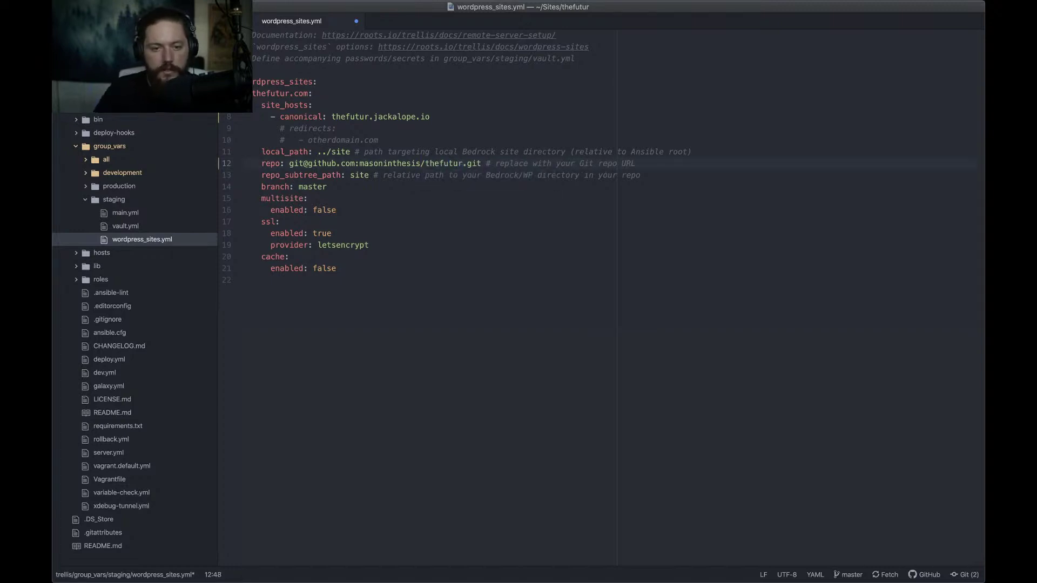
key("super+Left")
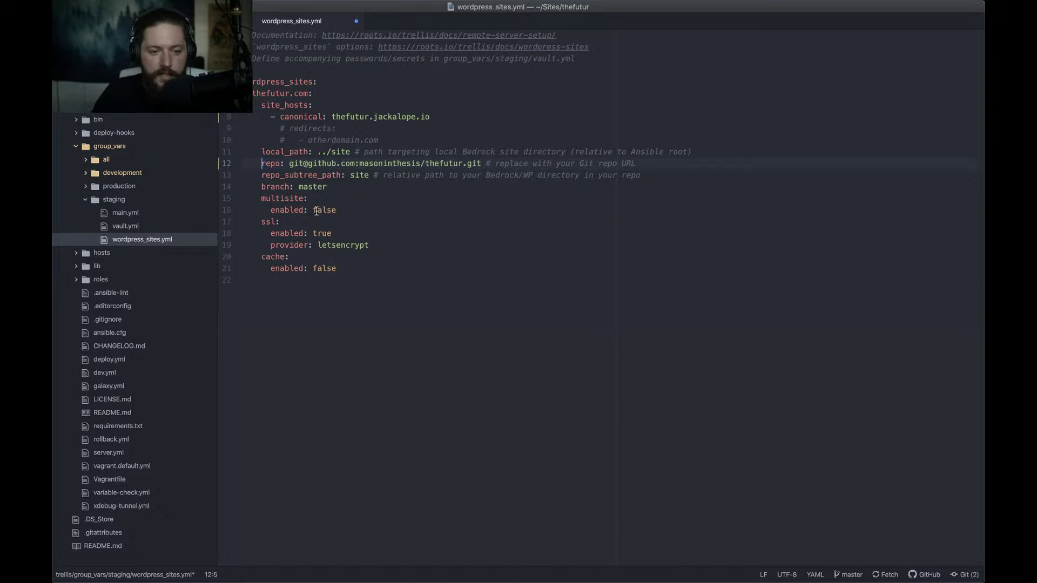
double_click(312, 233)
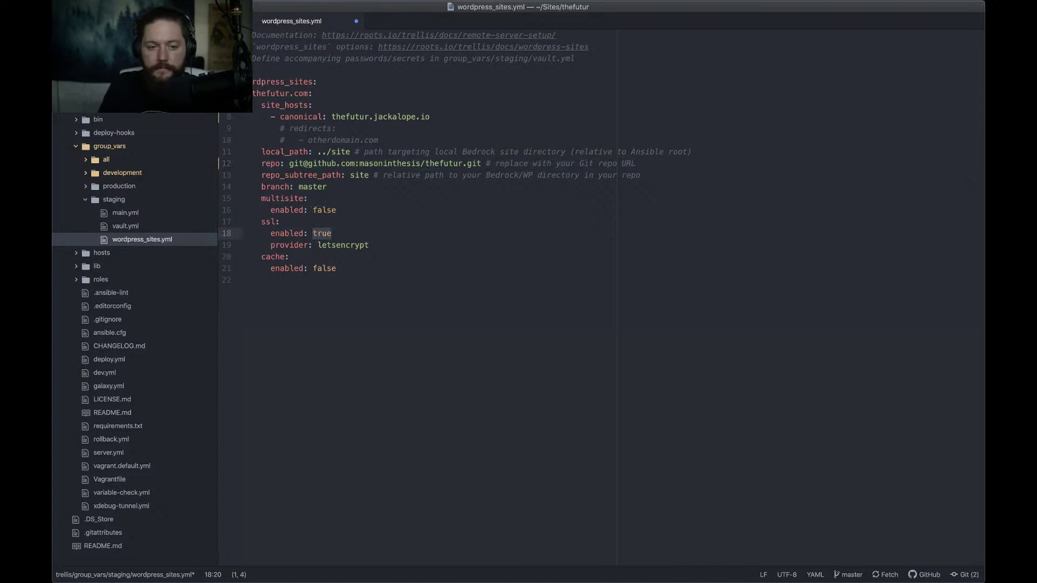
type("disabled")
key("super+s")
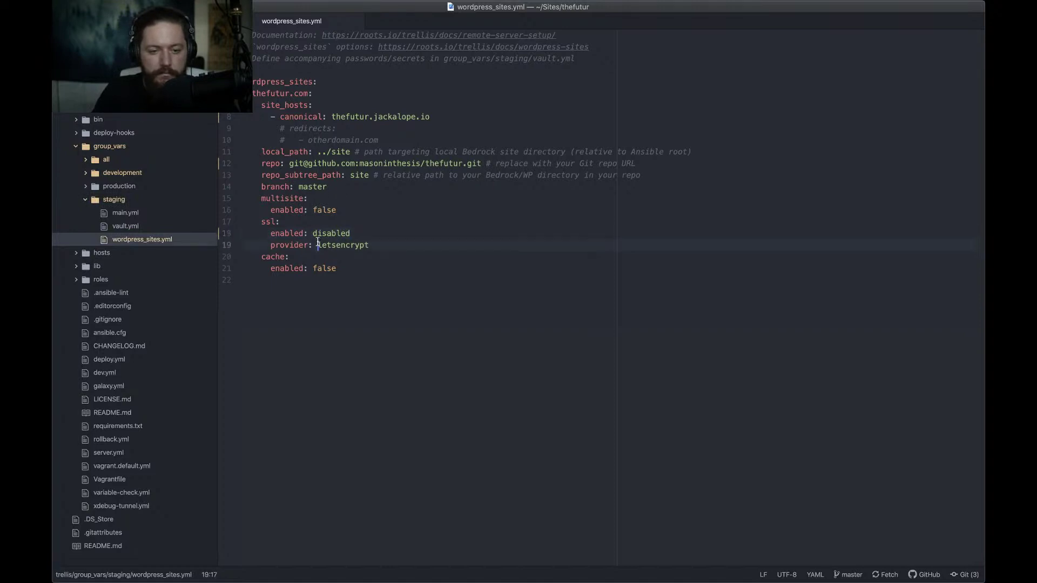
double_click(362, 245)
left_click(337, 269)
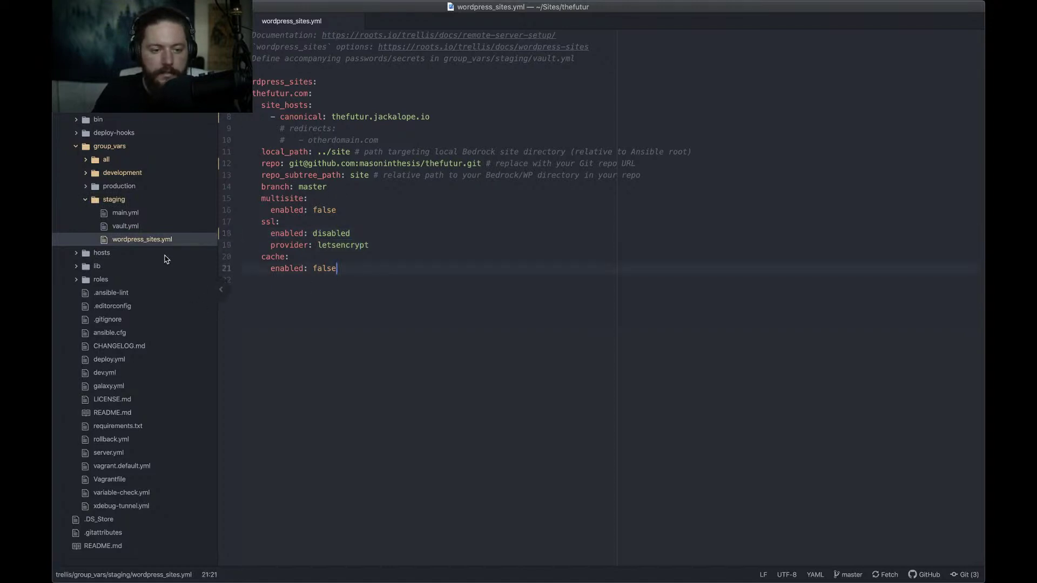
In staging vault.yml, replace bonsai.jackalope.io on line 13 with thefutur.com and save
left_click(125, 227)
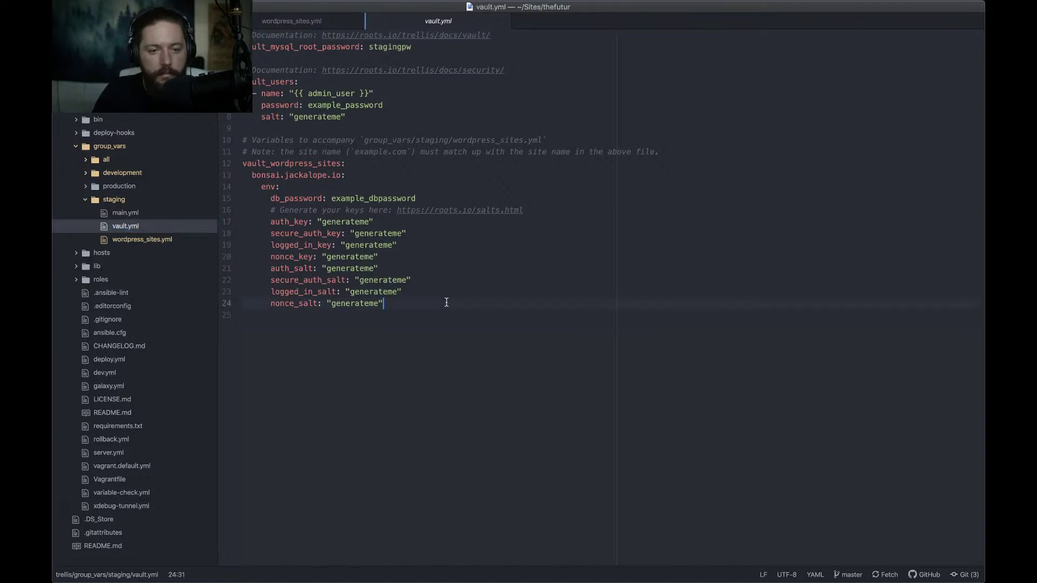
left_click(341, 176)
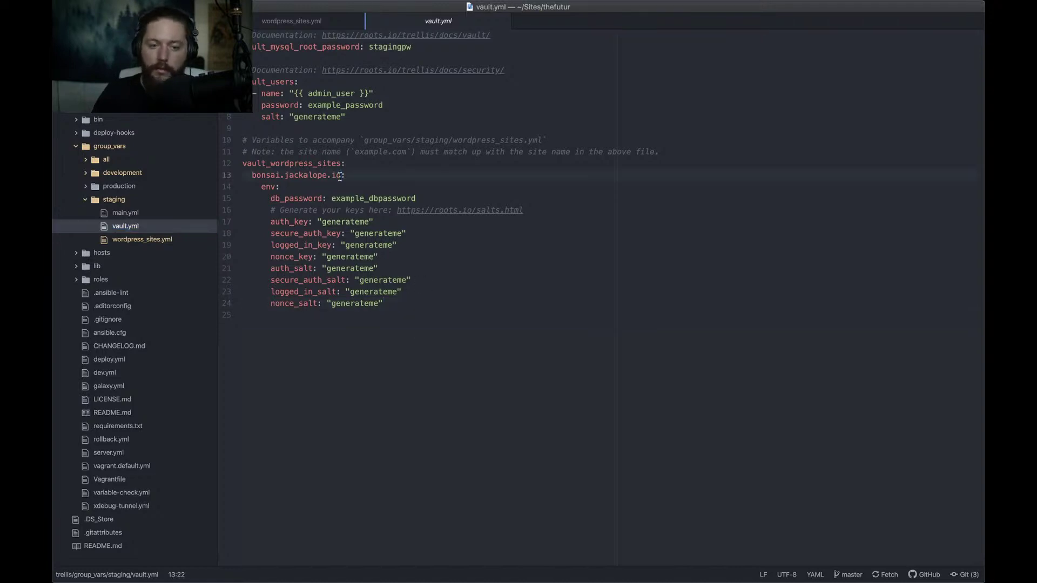
key("shift+Home")
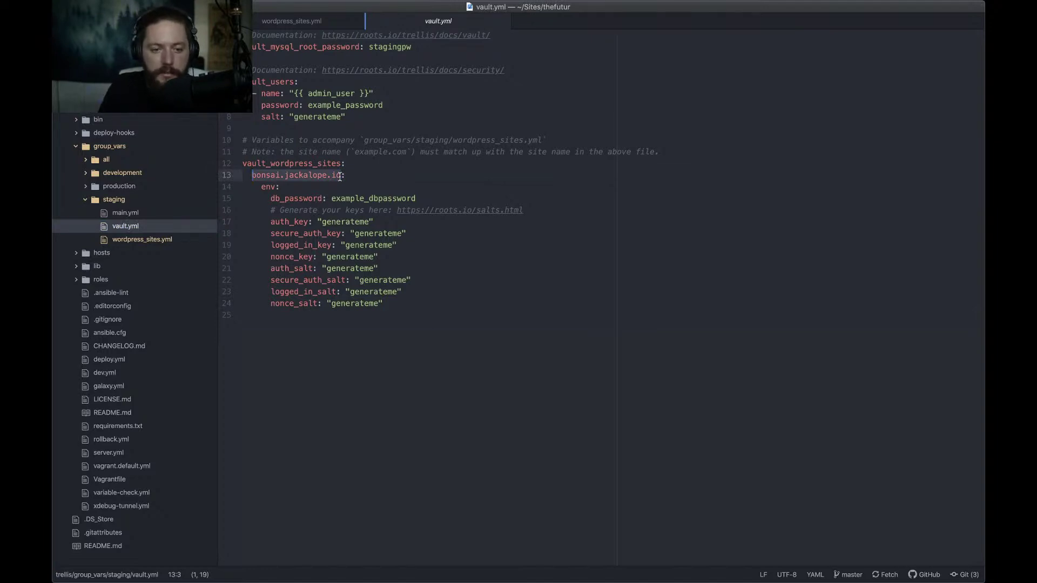
type("thefutur.com:")
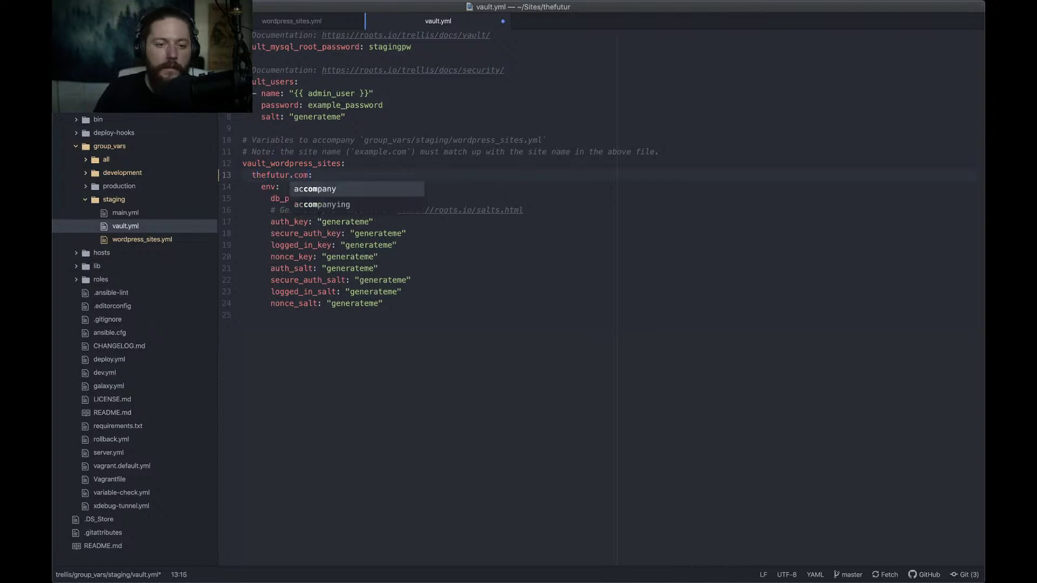
left_click(366, 164)
key("super+s")
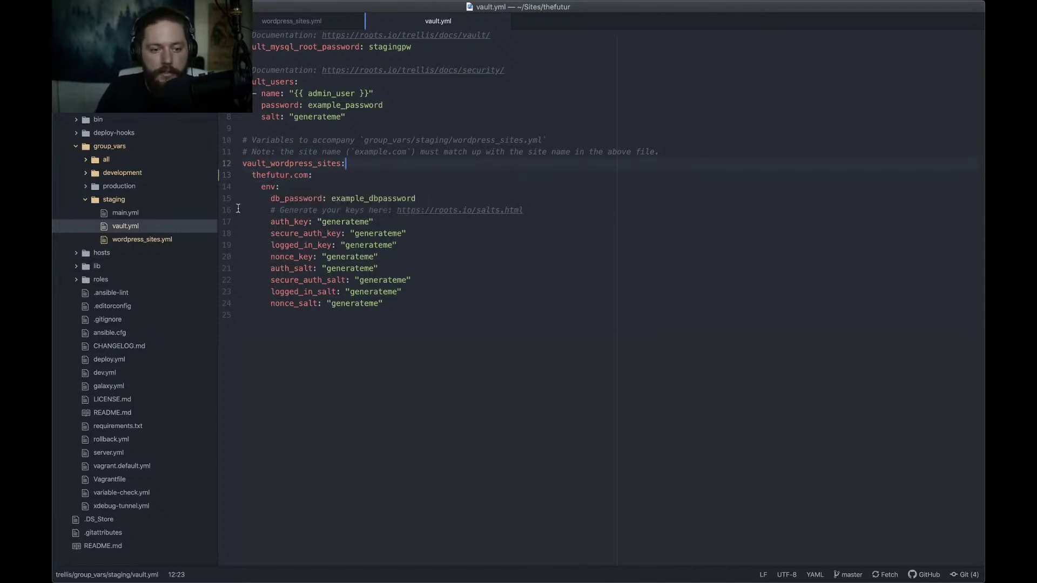
left_click(135, 241)
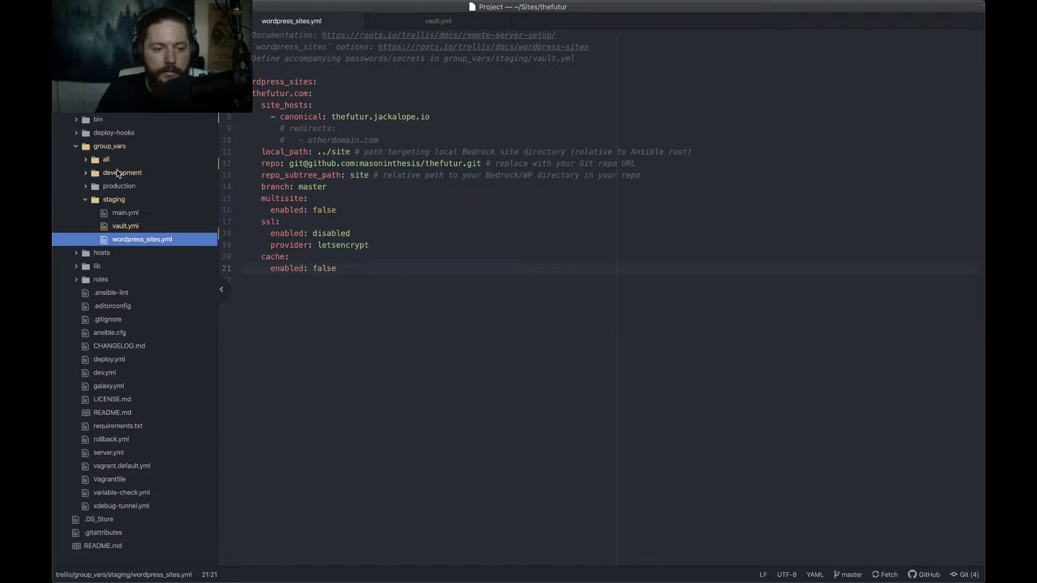
Replace bonsai.jackalope.io with thefutur.com in the development vault.yml
left_click(119, 173)
left_click(125, 230)
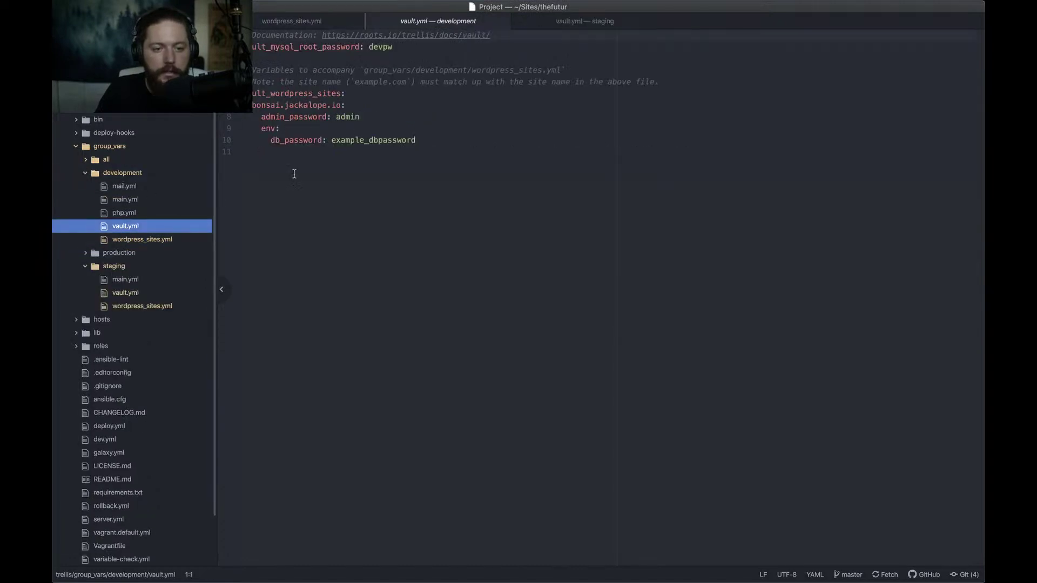
left_click_drag(340, 104, 254, 108)
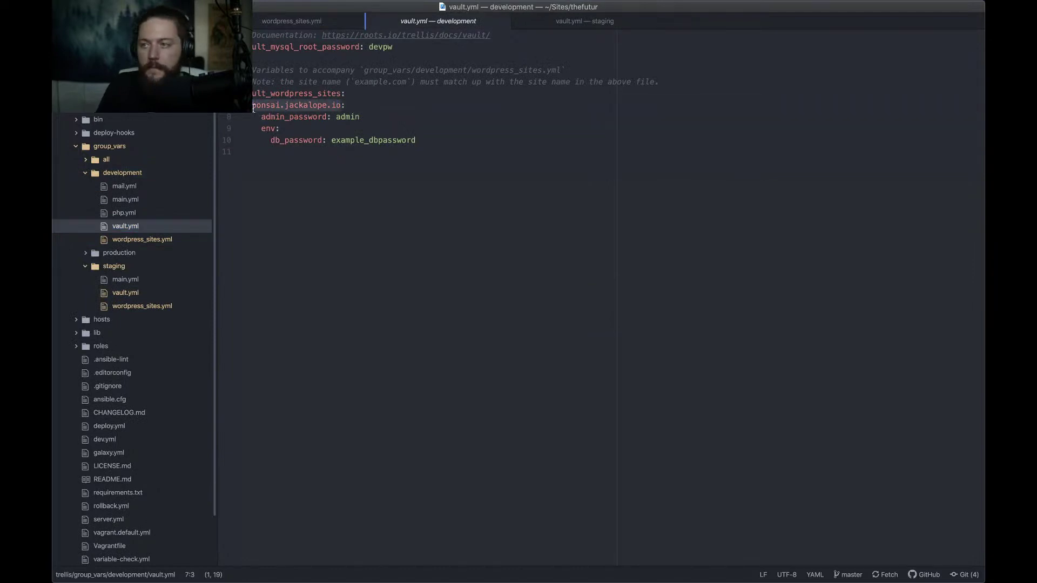
type("thefutur")
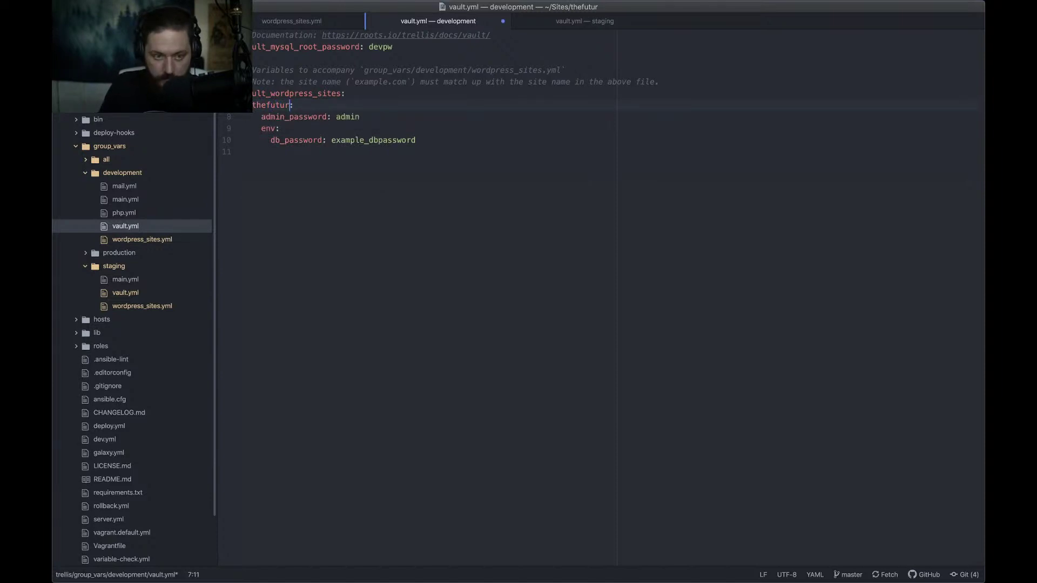
type(".com")
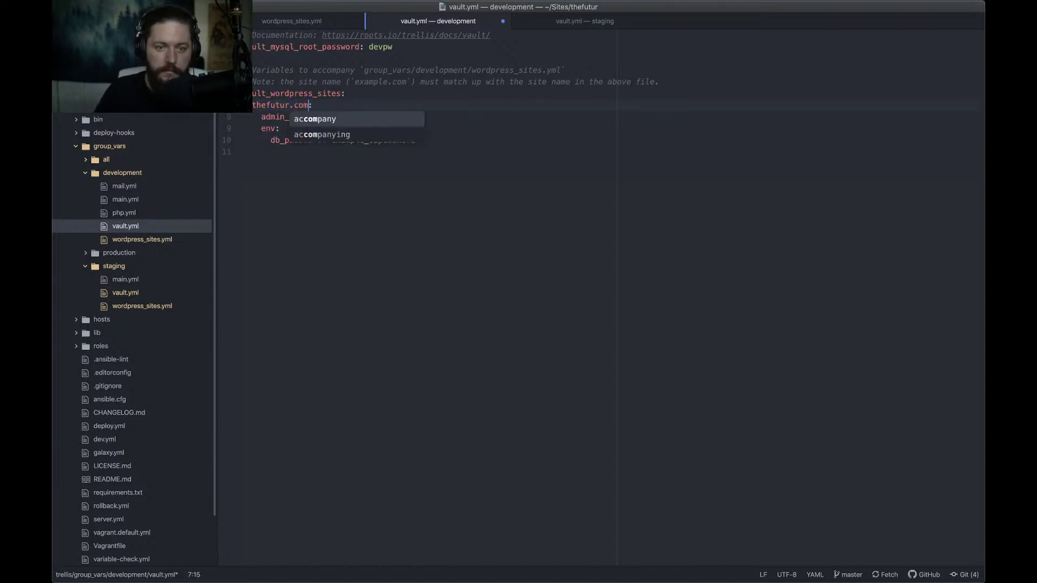
Save the development vault.yml and close all open files
key("ctrl+shift+Tab")
key("ctrl+Tab")
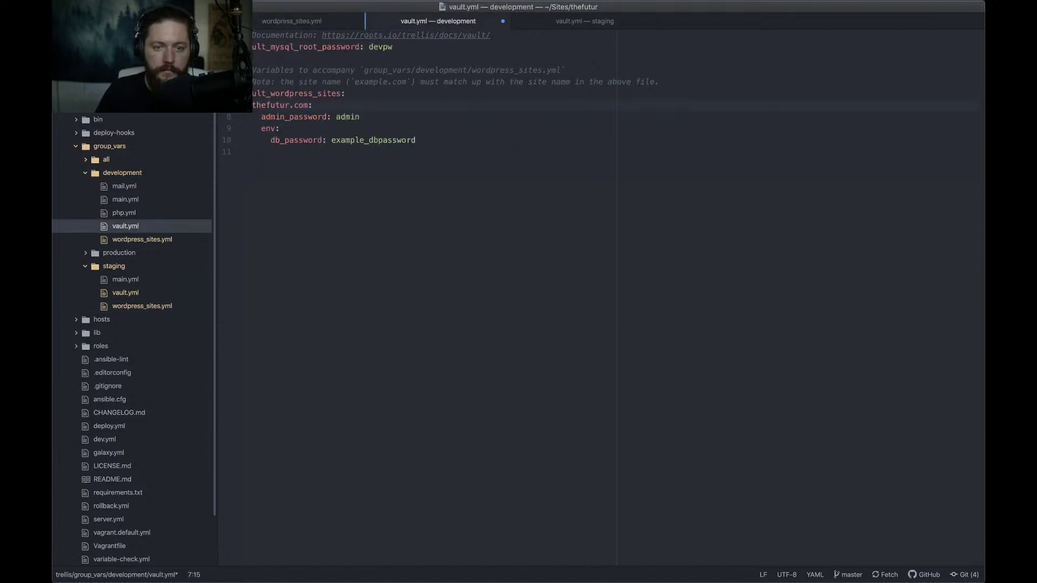
key("super+s")
key("super+w")
key("super+w")
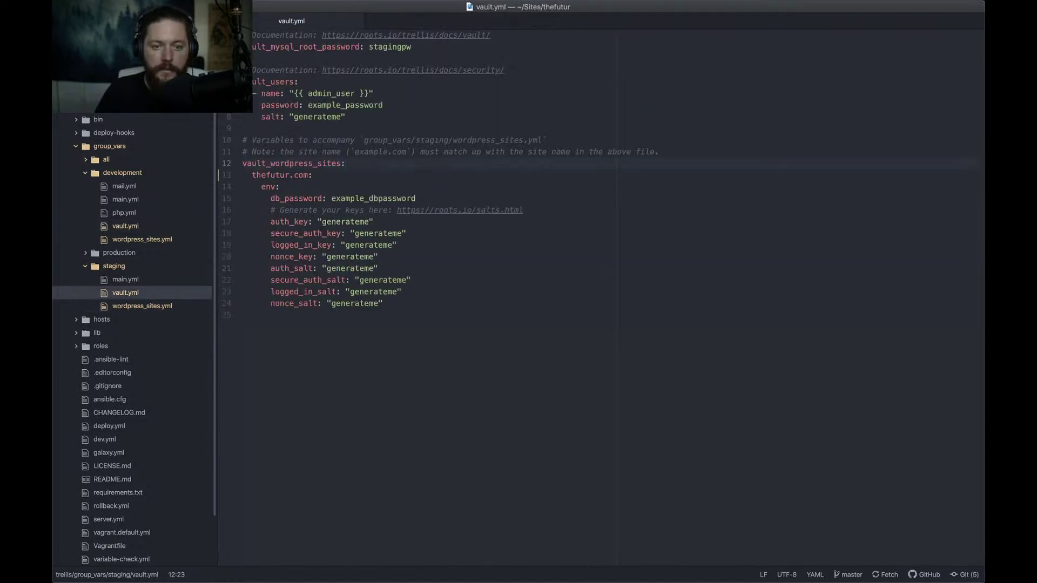
key("super+w")
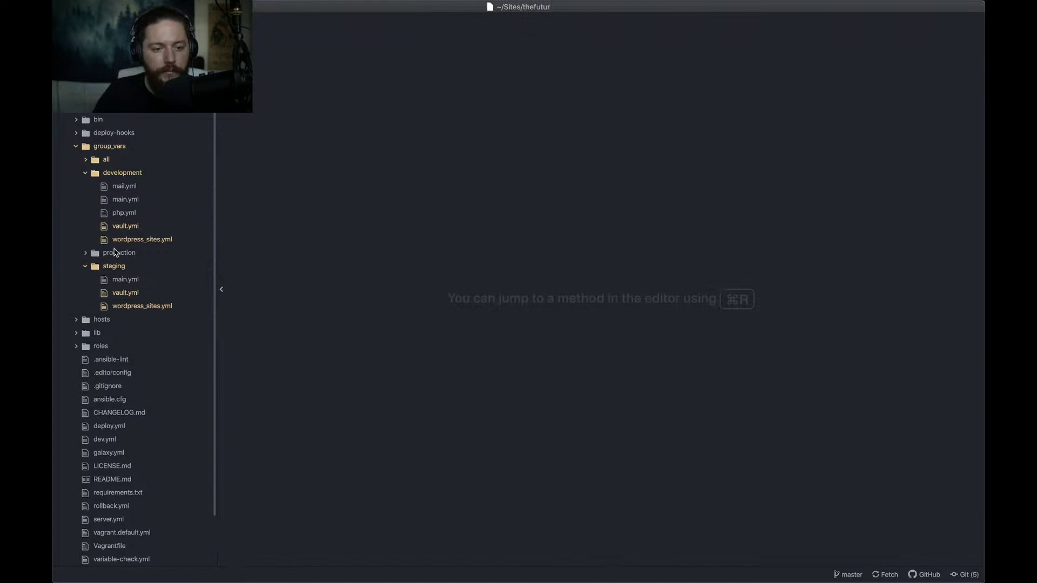
Rename the site key in production wordpress_sites.yml from bonsai.jackalope.io to thefutur.com
left_click(115, 252)
left_click(133, 295)
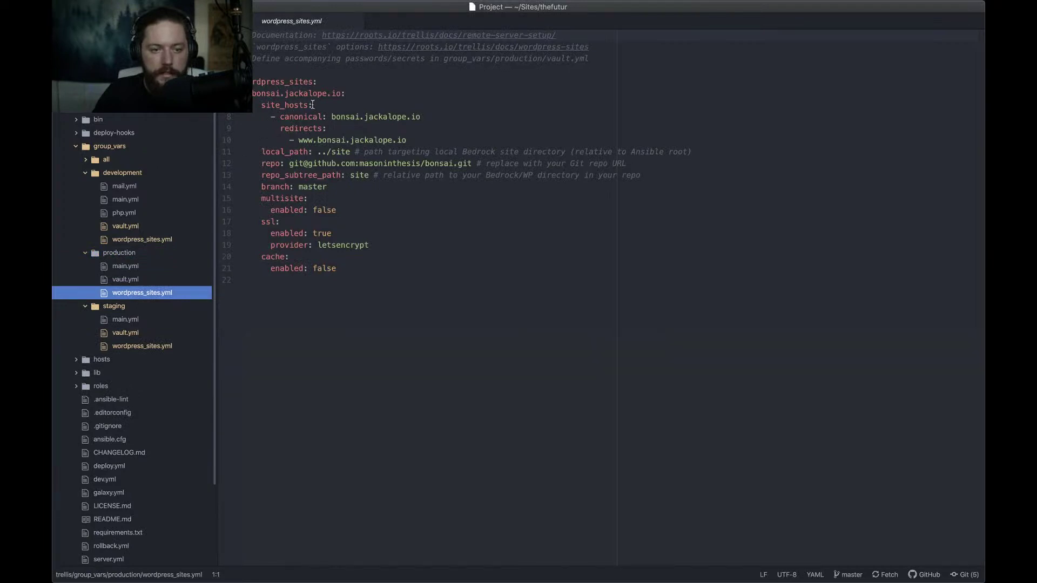
left_click(342, 94)
key("shift+Home")
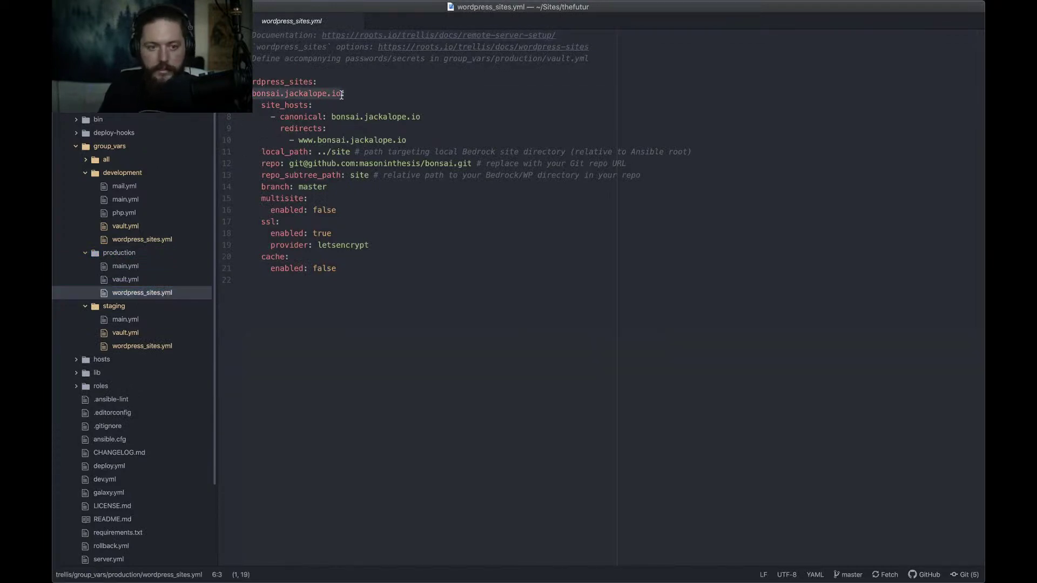
type("thefutur.com:")
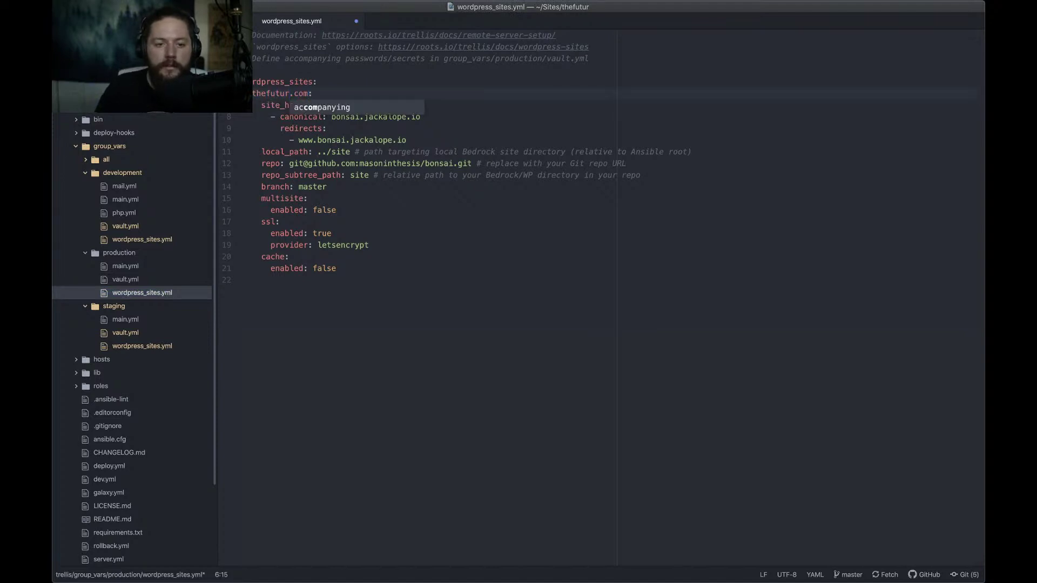
left_click(564, 163)
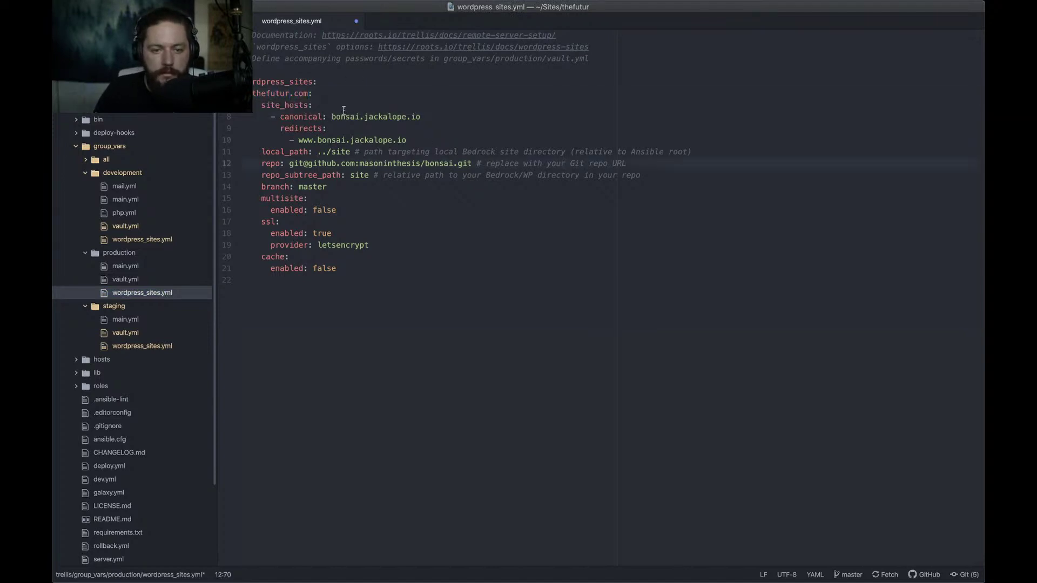
Set the production canonical host to staging.thefutur.com
left_click_drag(331, 117, 360, 117)
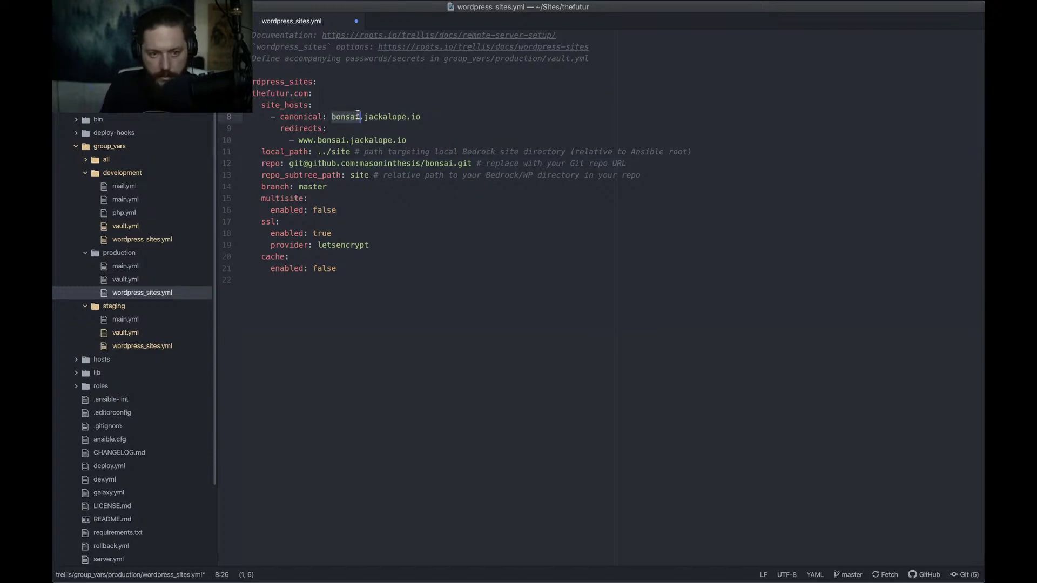
key("super+shift+Right")
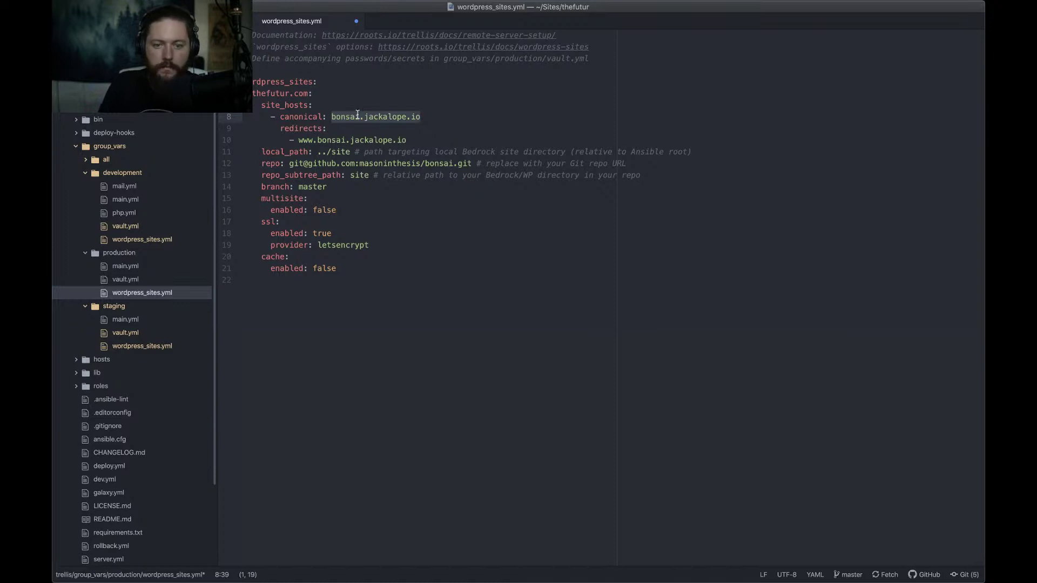
type("anonical: a")
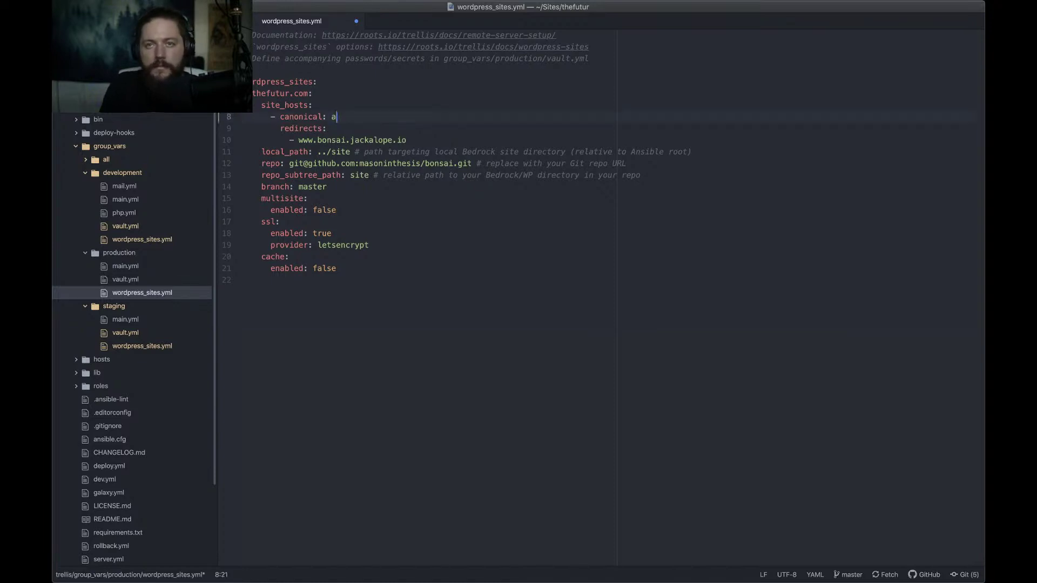
key("BackSpace")
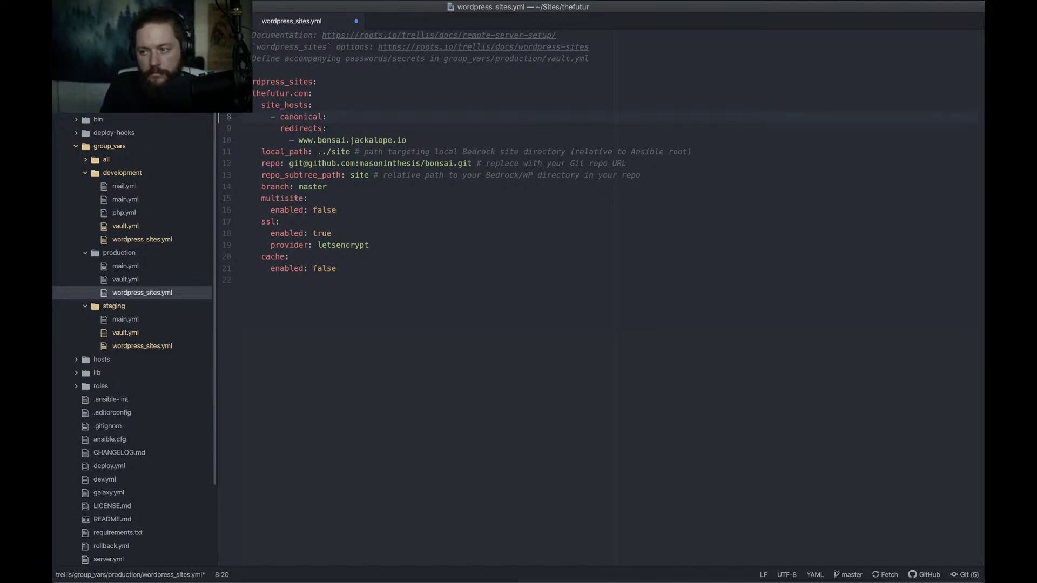
type("bon")
key("BackSpace")
key("BackSpace")
key("BackSpace")
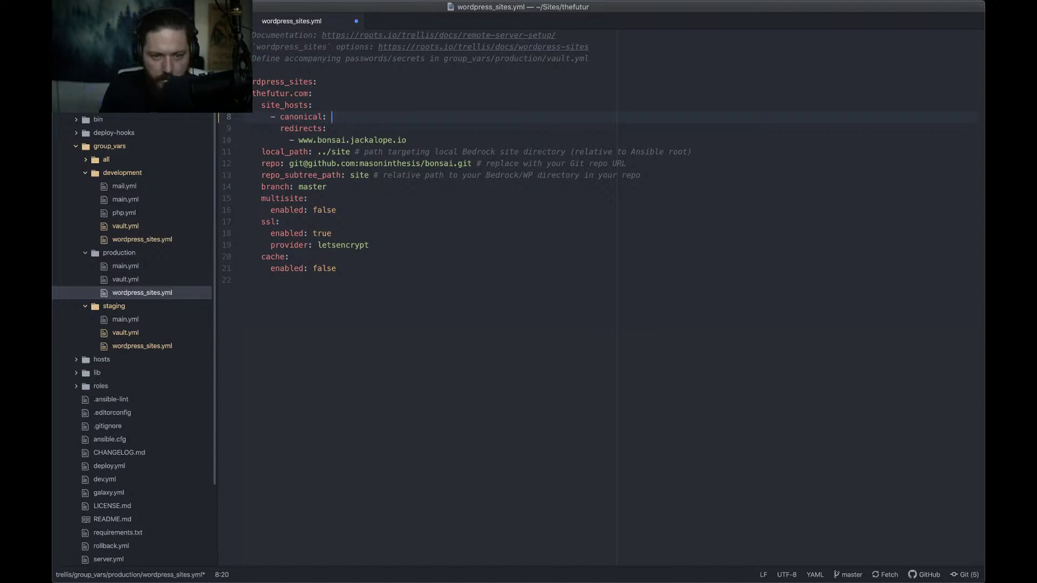
type("staging")
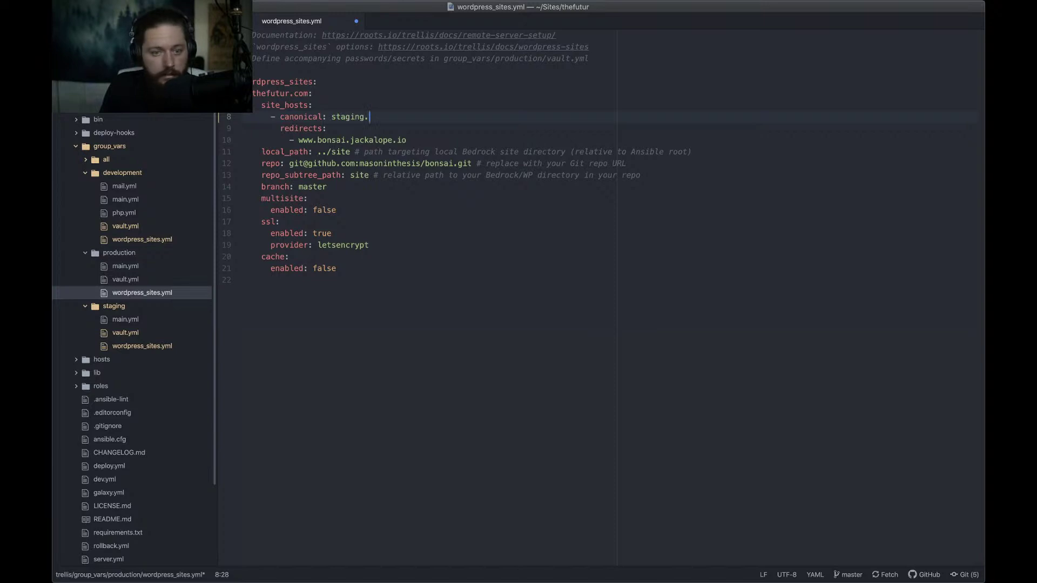
type(".thefut")
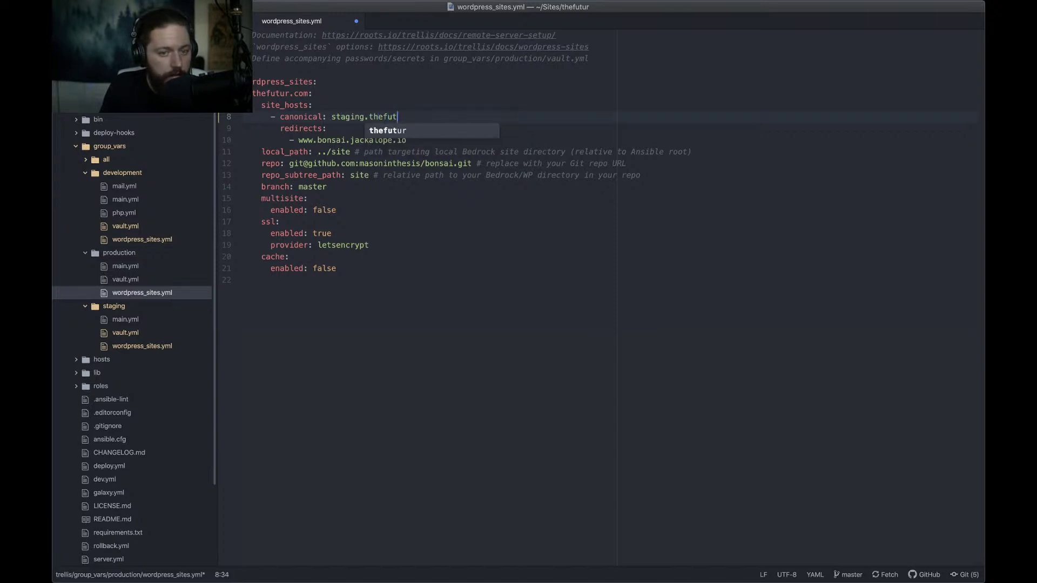
type("ur.com")
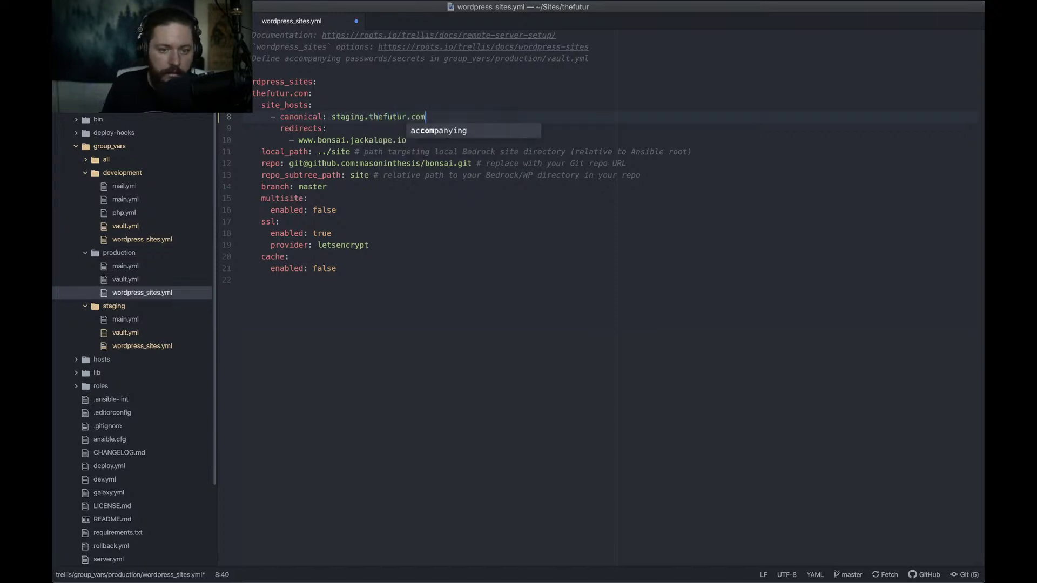
key("Escape")
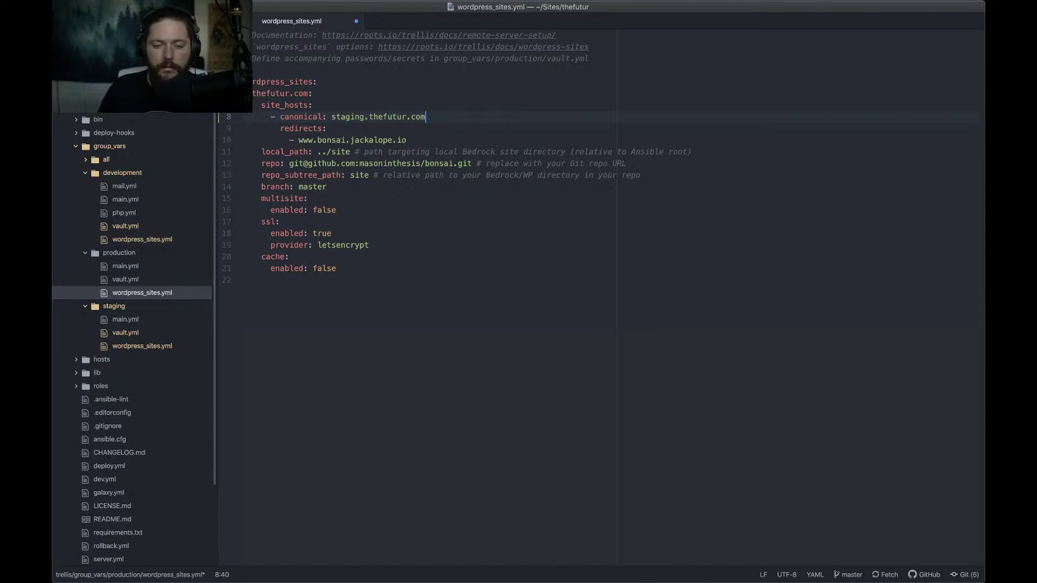
left_click(332, 116, "shift")
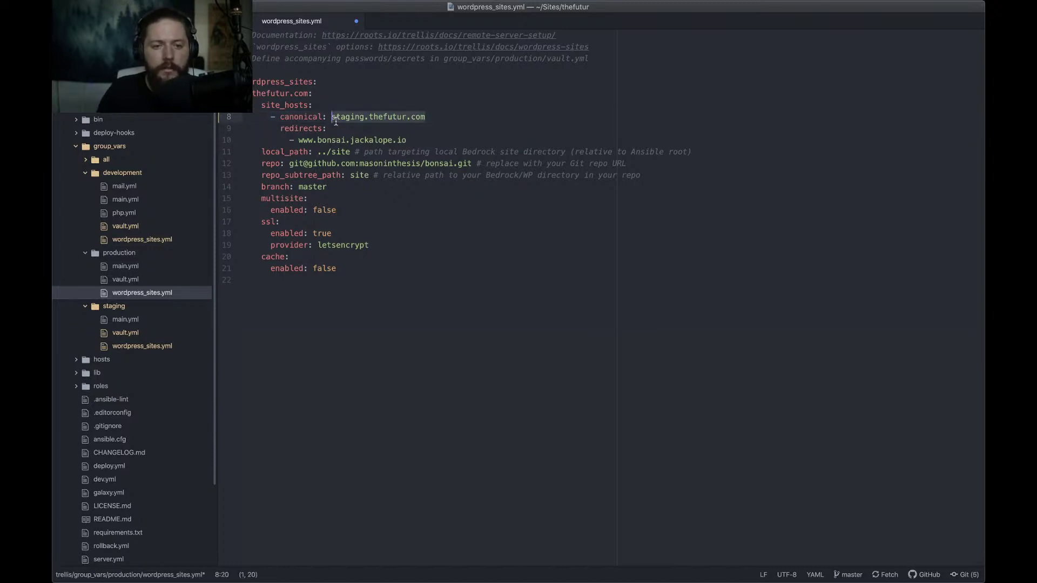
key("super+Tab")
key("Escape")
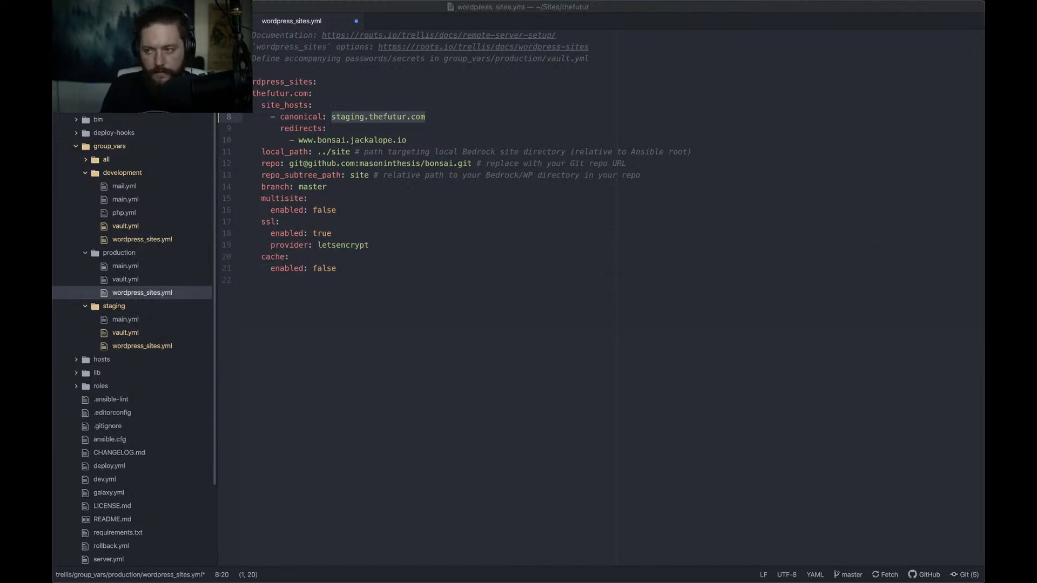
Try loading staging.thefutur.com in Chrome, which fails with a DNS error
left_click_drag(565, 110, 516, 49)
type("s")
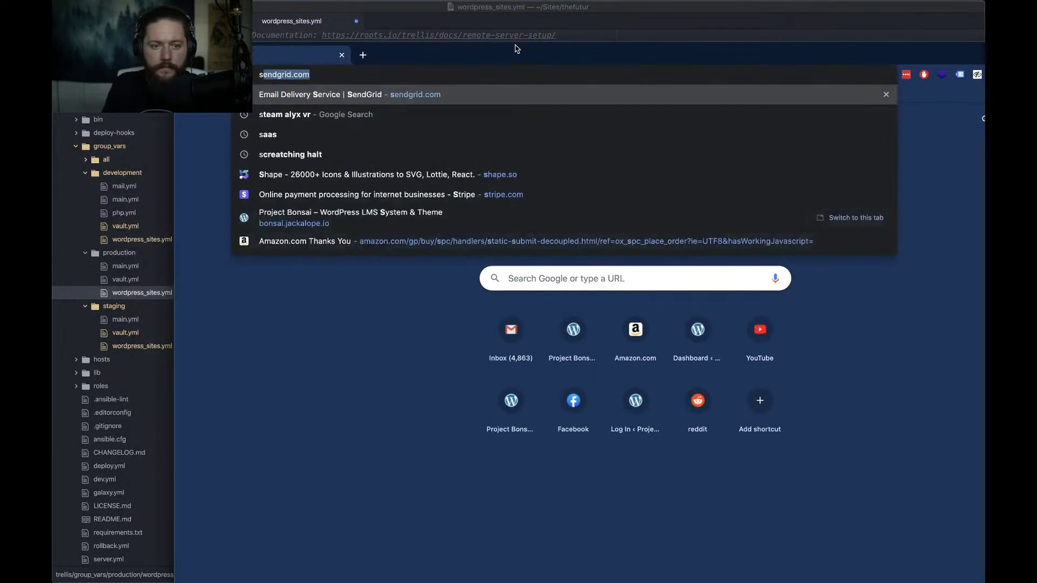
type("taging.the")
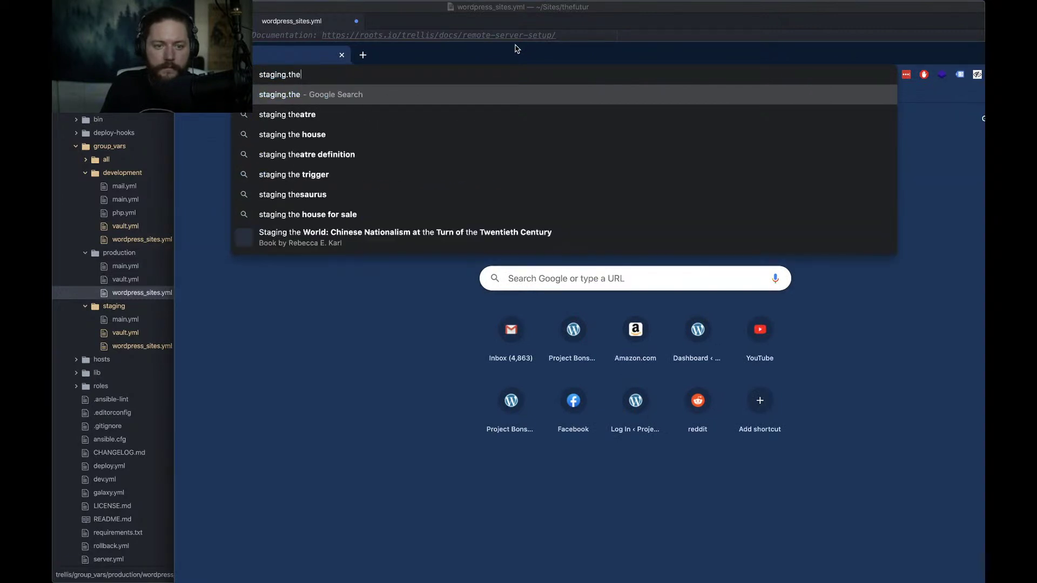
type("futur.com")
key("Return")
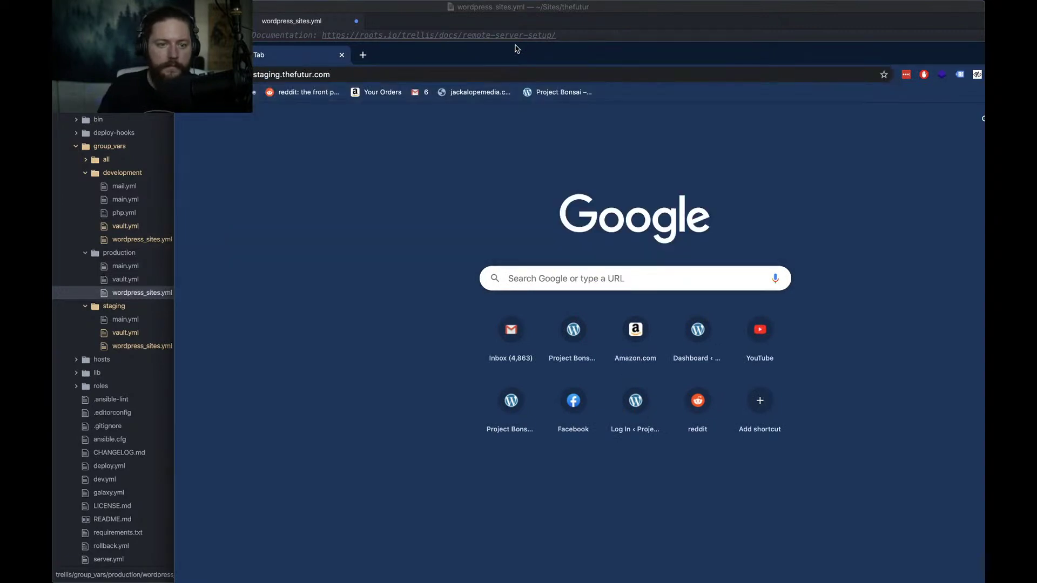
Remove the 'staging.' prefix from the URL and load thefutur.com
left_click(374, 74)
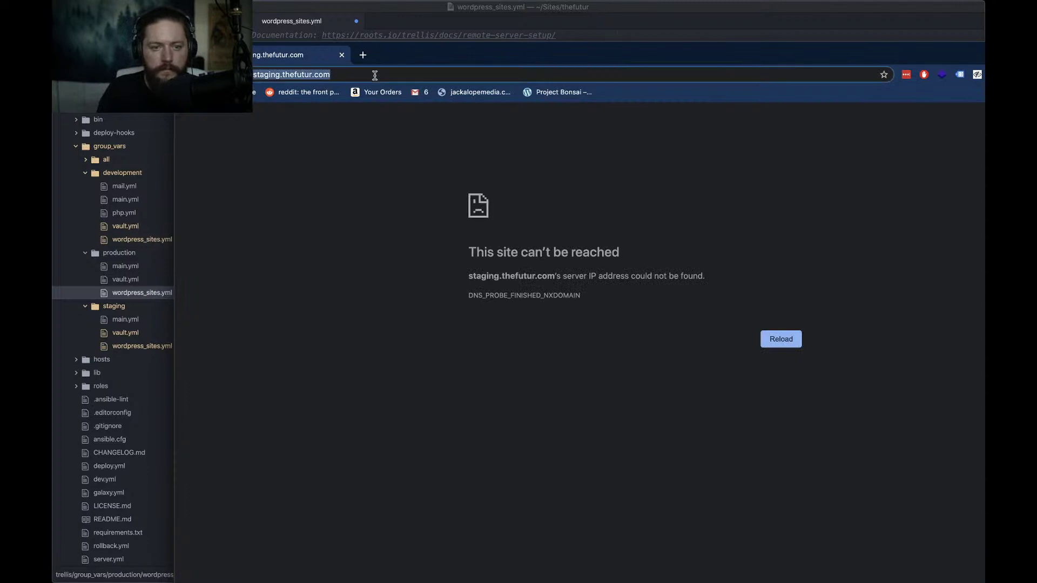
left_click(374, 75)
key("alt+shift+Left")
key("BackSpace")
key("Return")
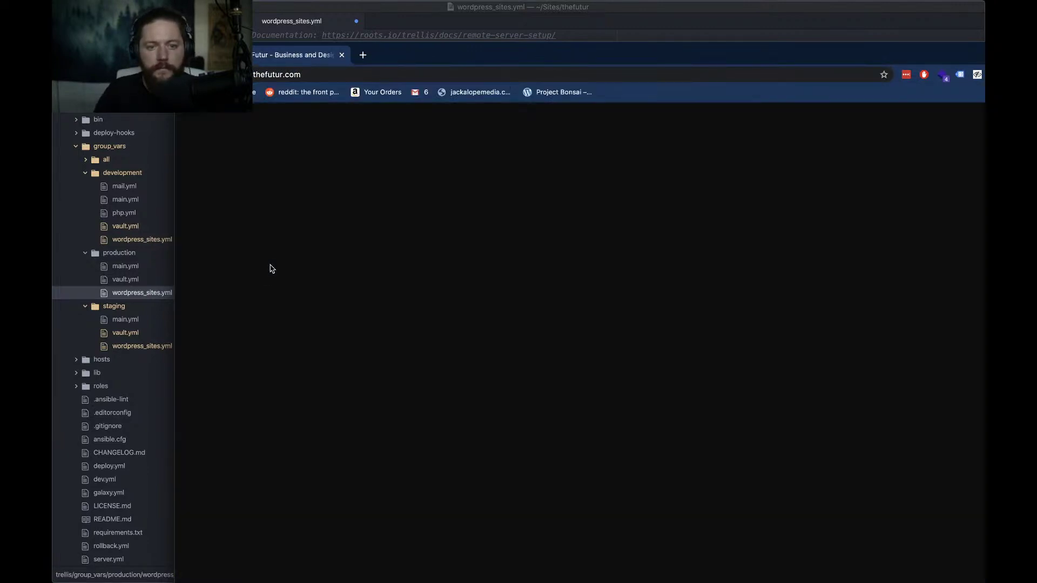
Change 'bonsai' to 'thefutur' in the production repo URL
key("super+Tab")
left_click(457, 140)
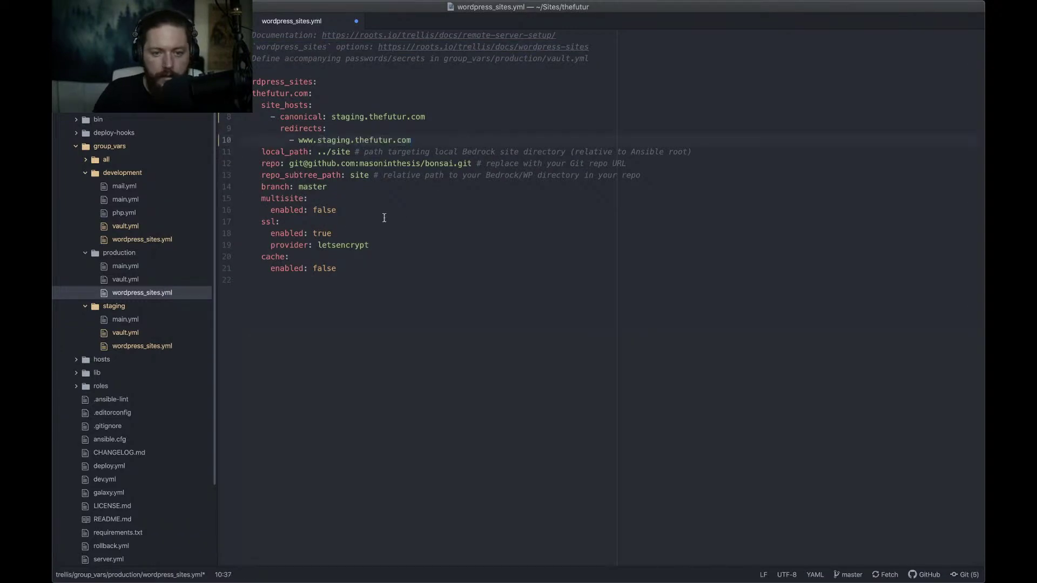
double_click(441, 166)
type("thefutur")
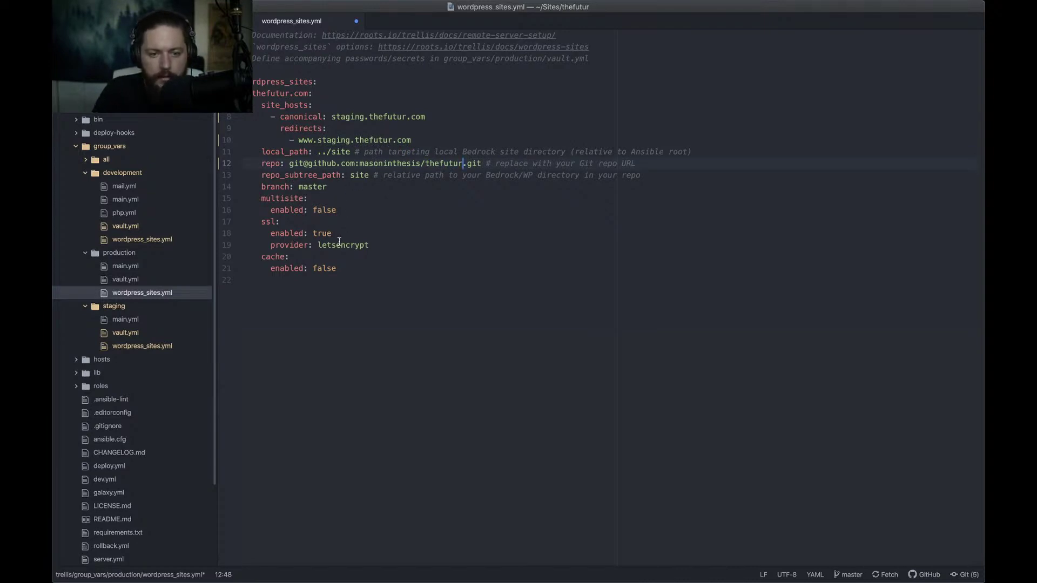
Save the production wordpress_sites.yml and open the production vault.yml
left_click(322, 233)
double_click(321, 233)
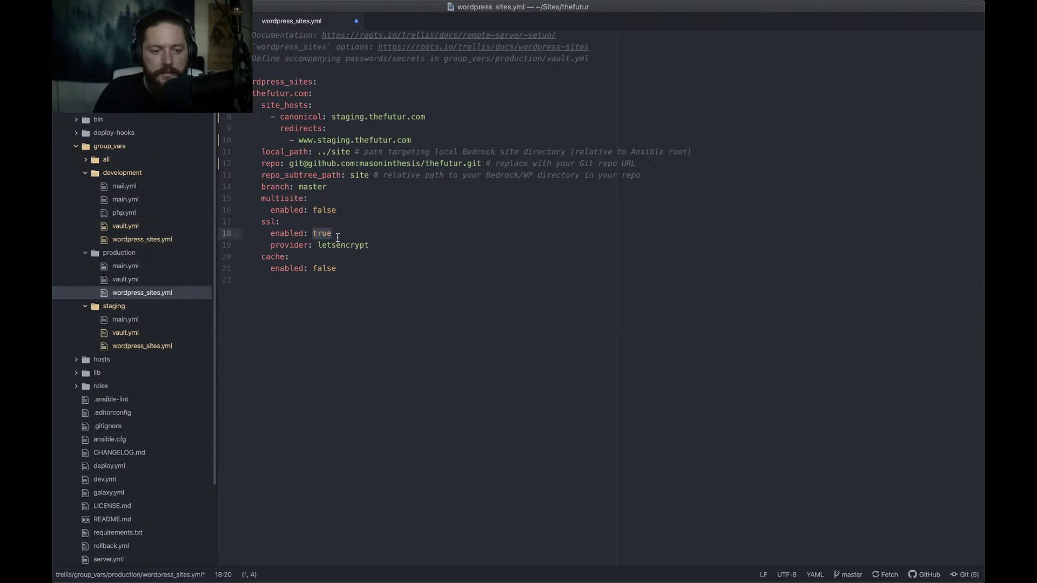
left_click(338, 237)
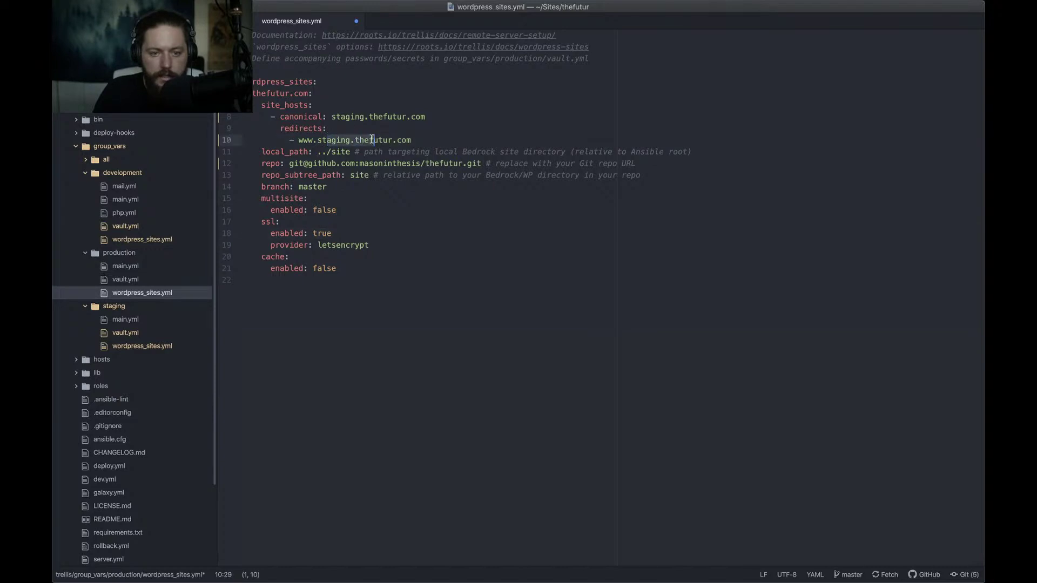
left_click(351, 117)
left_click_drag(363, 117, 375, 118)
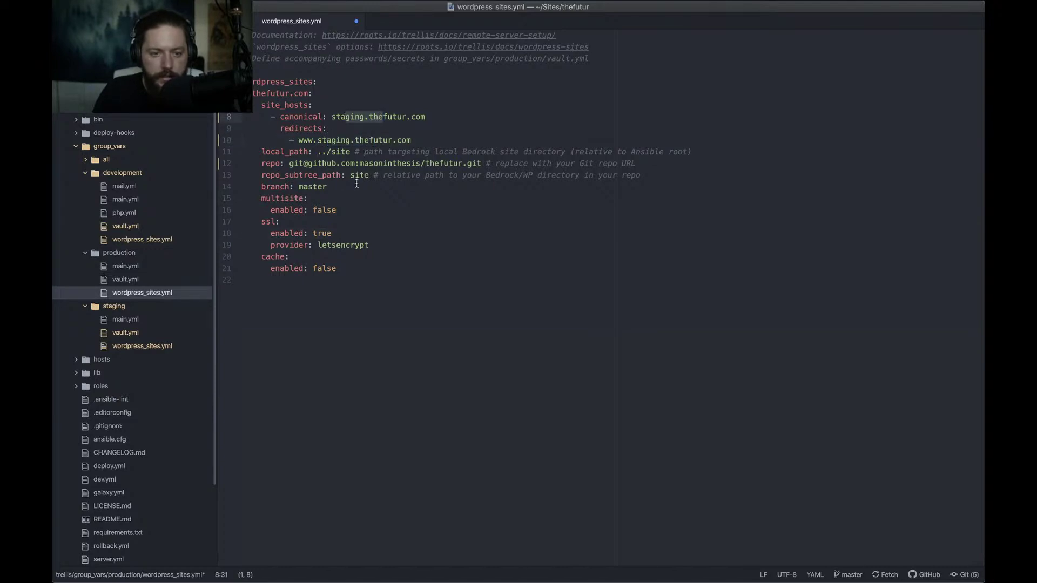
key("super+s")
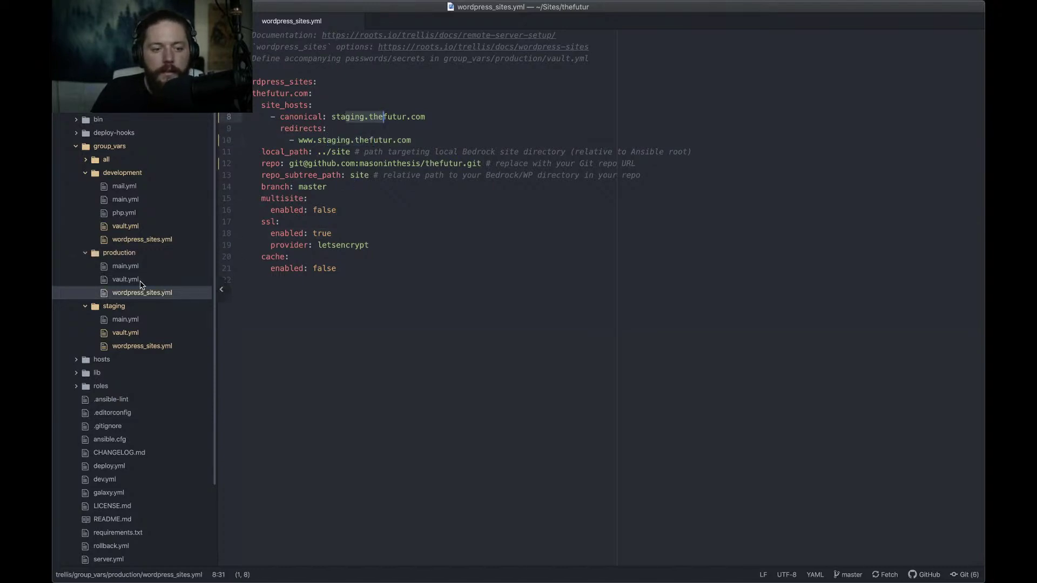
left_click(141, 280)
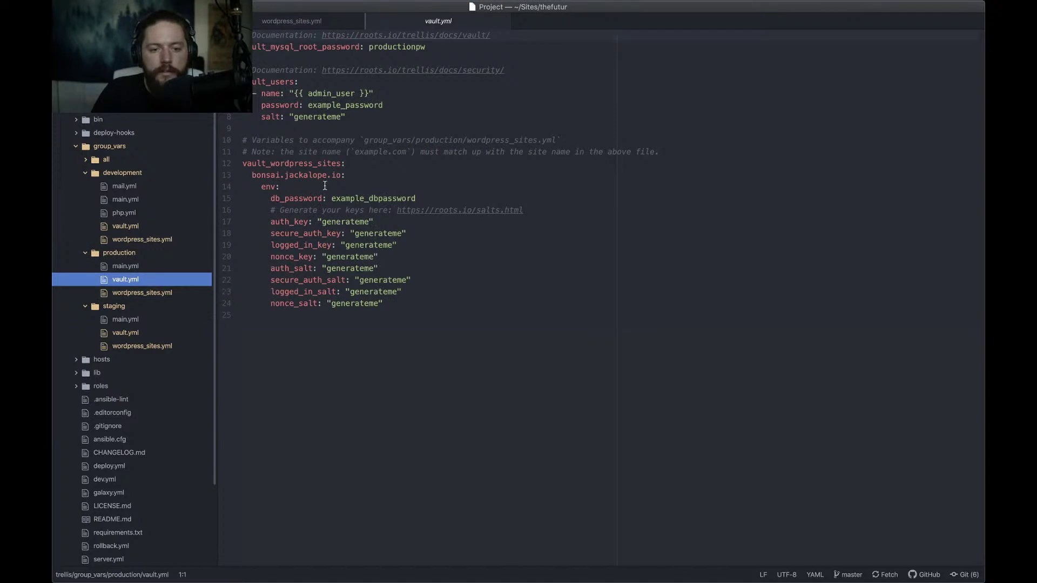
Replace bonsai.jackalope.io with thefutur.com on line 13 of the production vault.yml
left_click(338, 175)
key("super+shift+Left")
key("BackSpace")
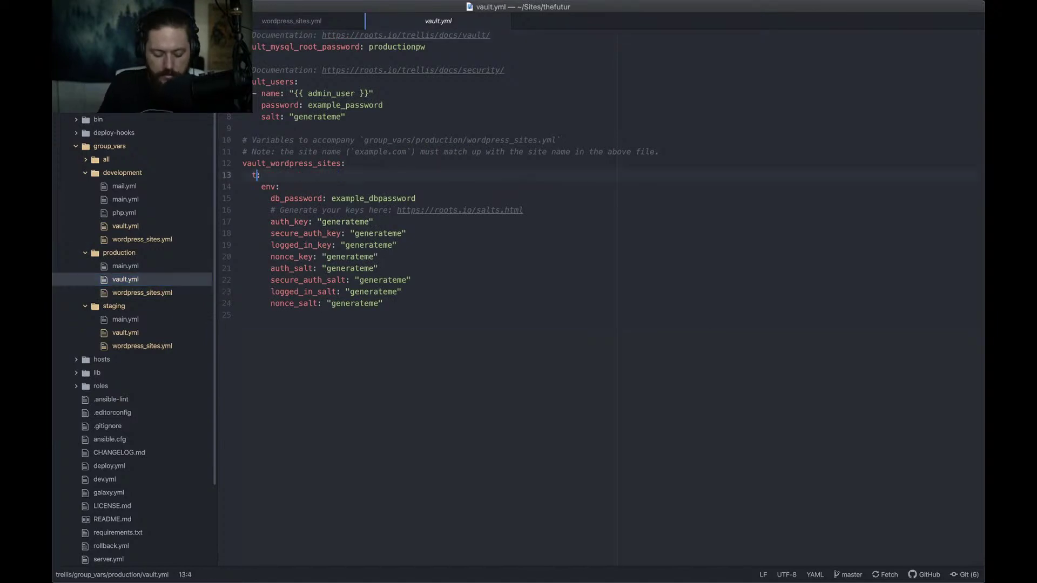
type("thefutur.com")
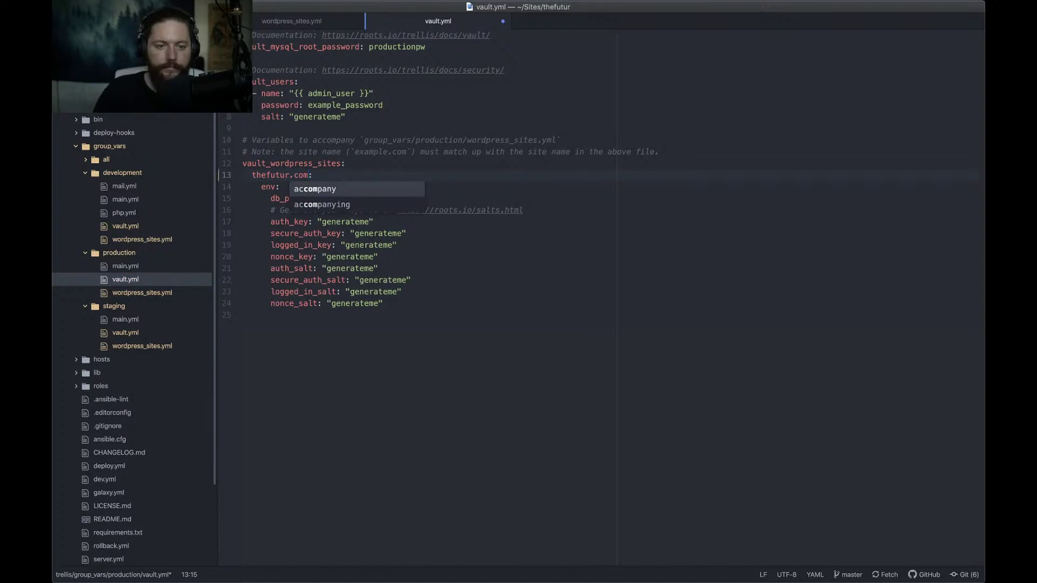
key("Escape")
Review the production, staging and development group_vars files, then close all open files
left_click(128, 294)
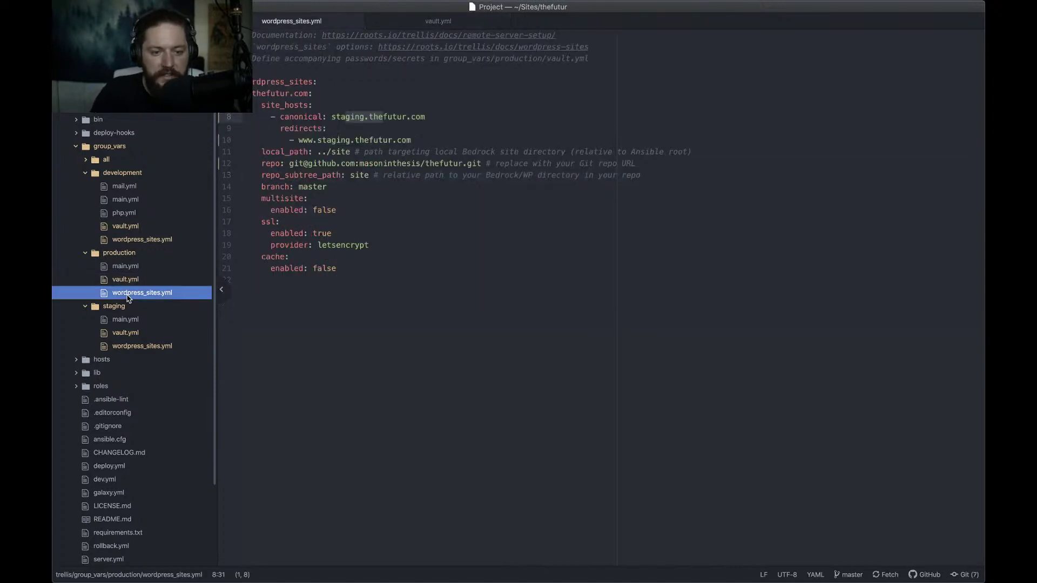
left_click(124, 332)
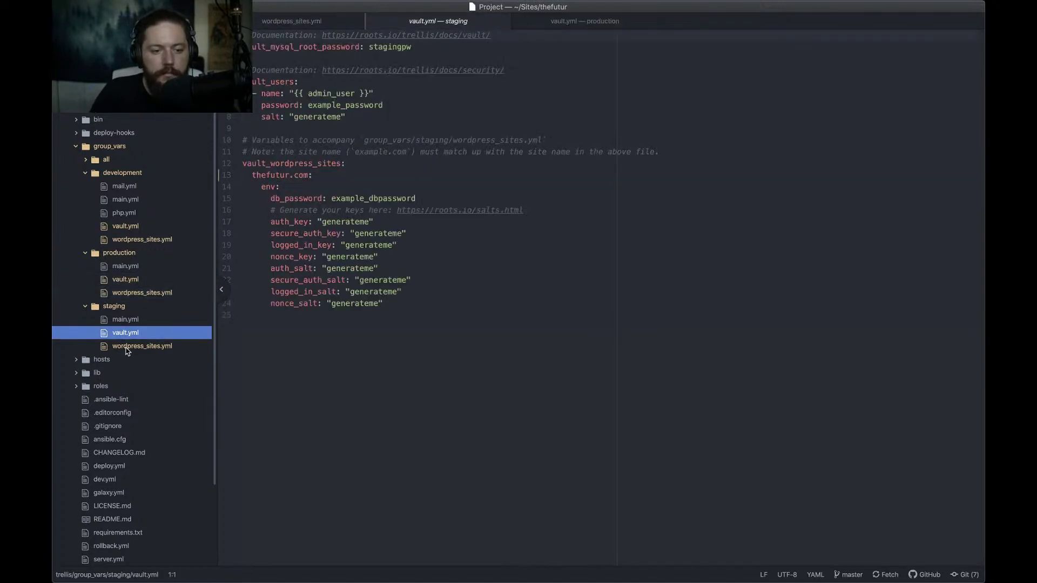
left_click(127, 347)
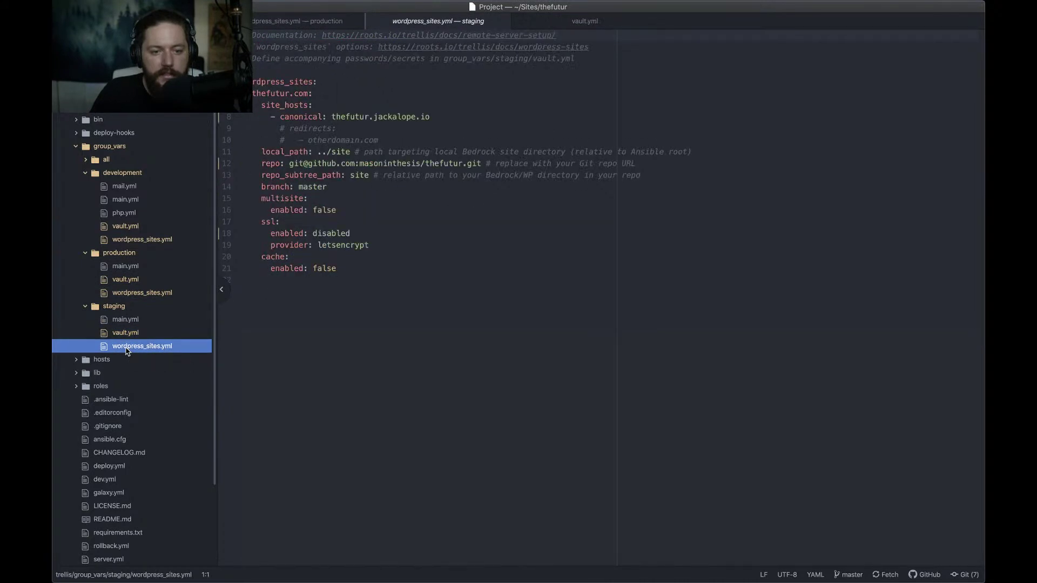
left_click(123, 227)
left_click(123, 241)
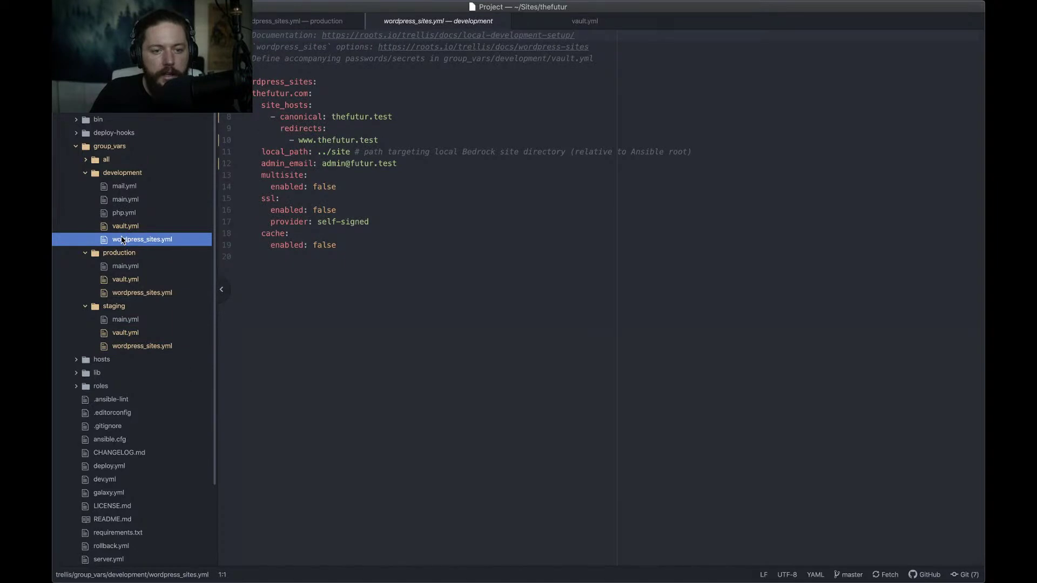
left_click(121, 227)
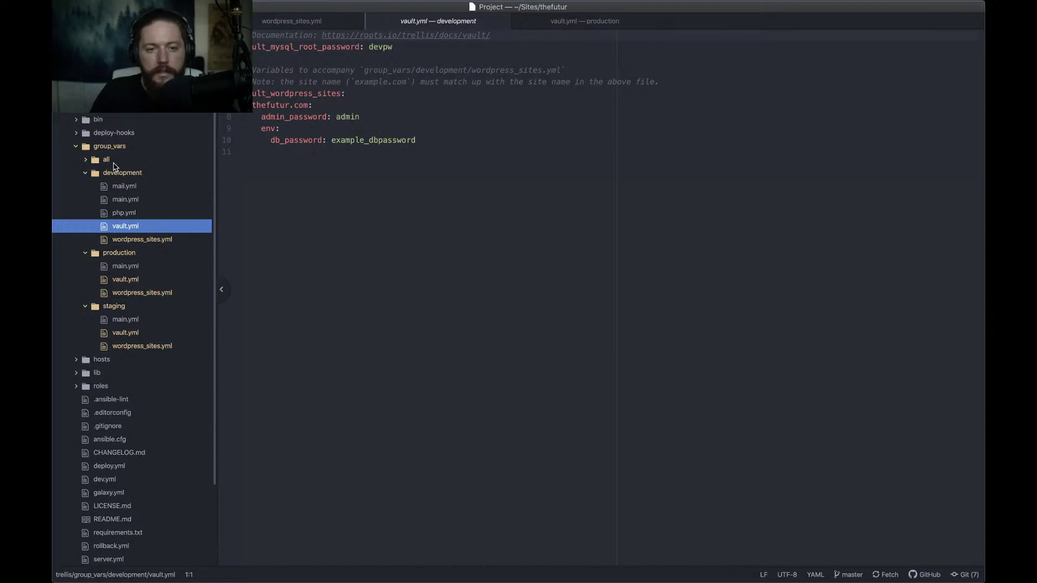
key("super+w")
key("super+w")
key("super+w")
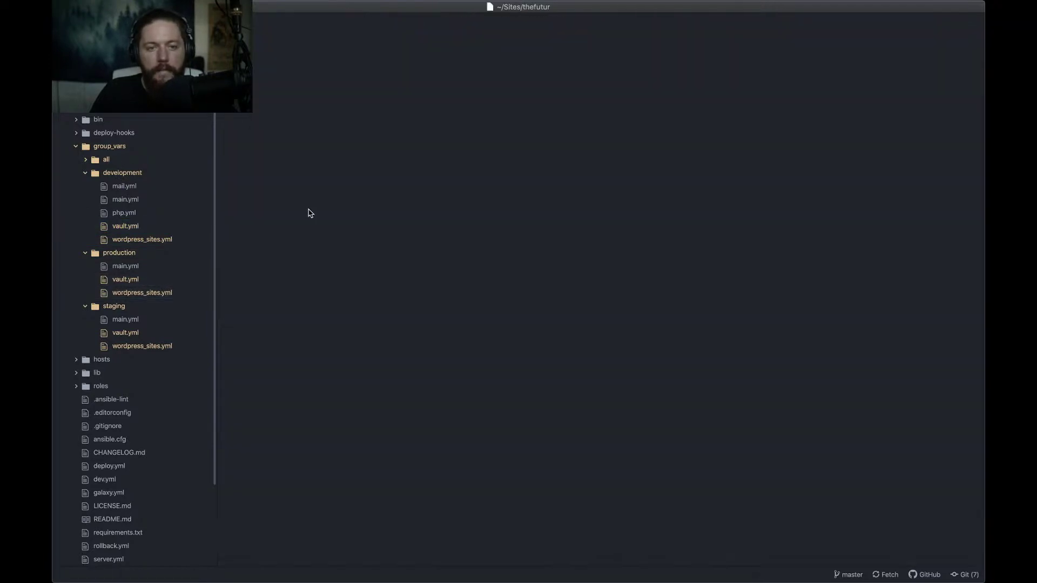
key("super+Tab")
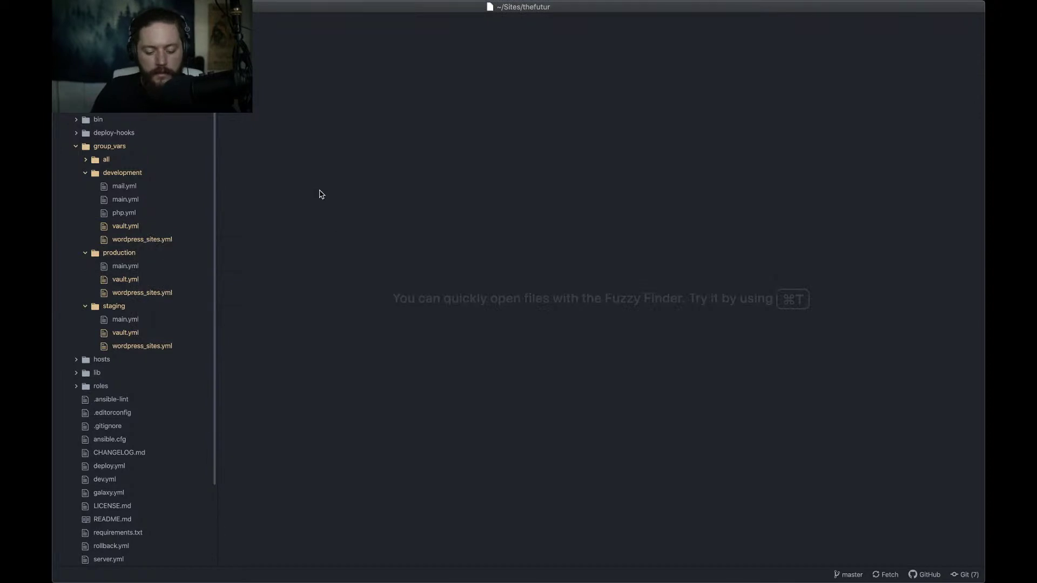
Tick staging and production wordpress_sites.yml and vault.yml in the checklist, then scroll to Configure Hosts
key("super+Tab")
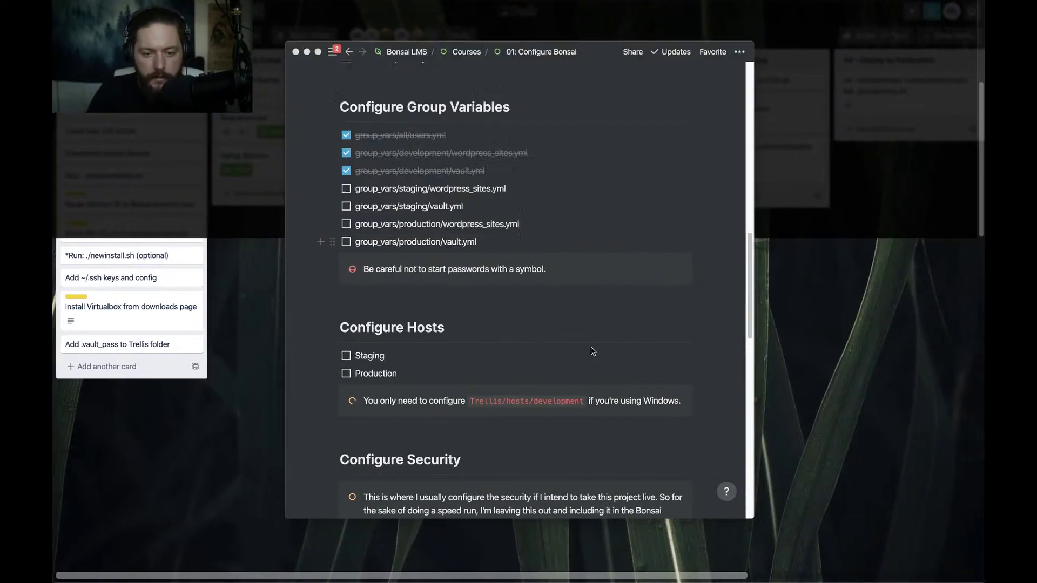
left_click(346, 189)
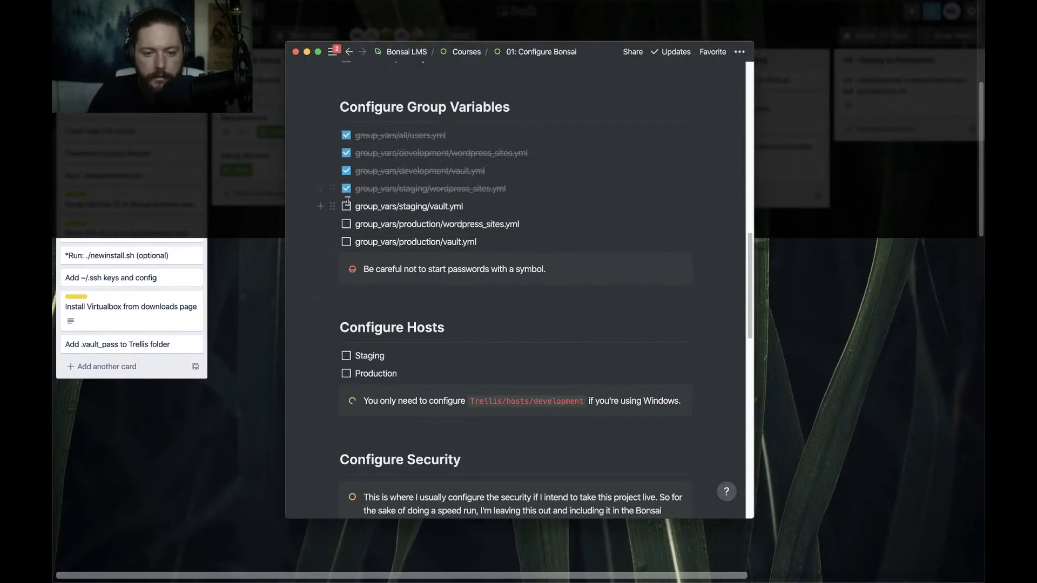
left_click(347, 209)
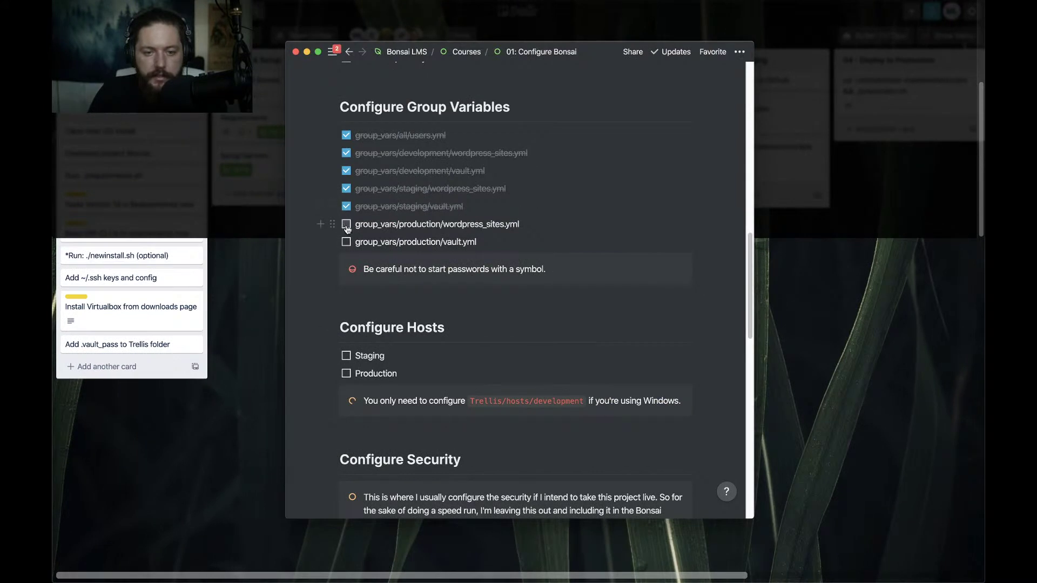
left_click(346, 225)
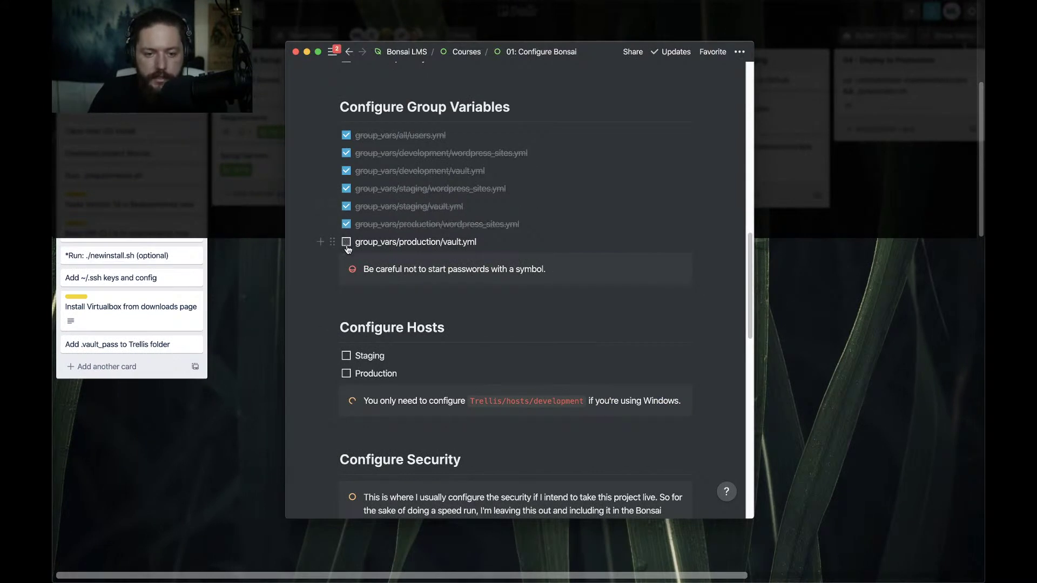
left_click(346, 242)
scroll(455, 272, "down", 2)
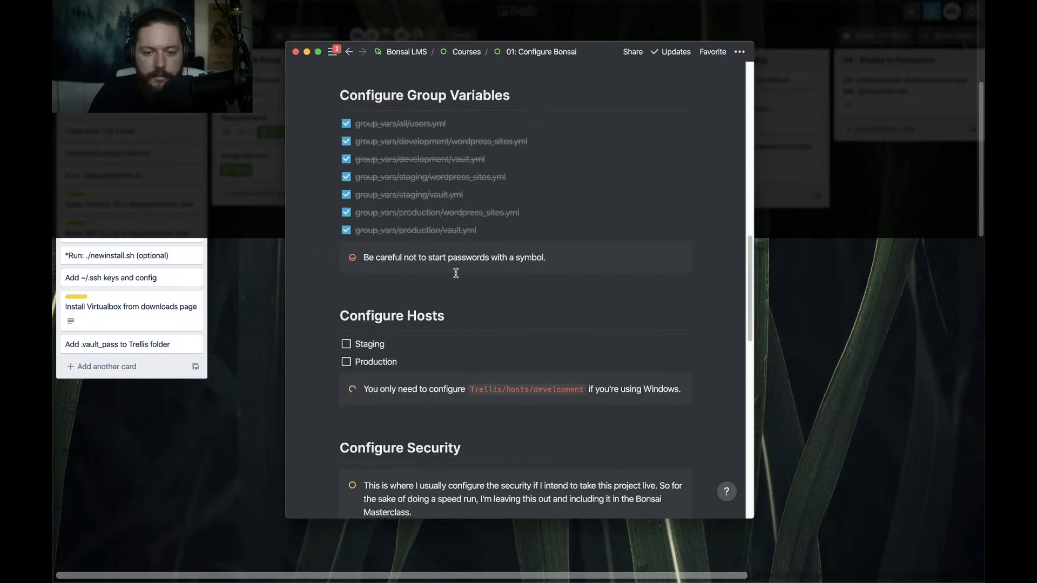
scroll(456, 273, "down", 2)
scroll(455, 271, "down", 4)
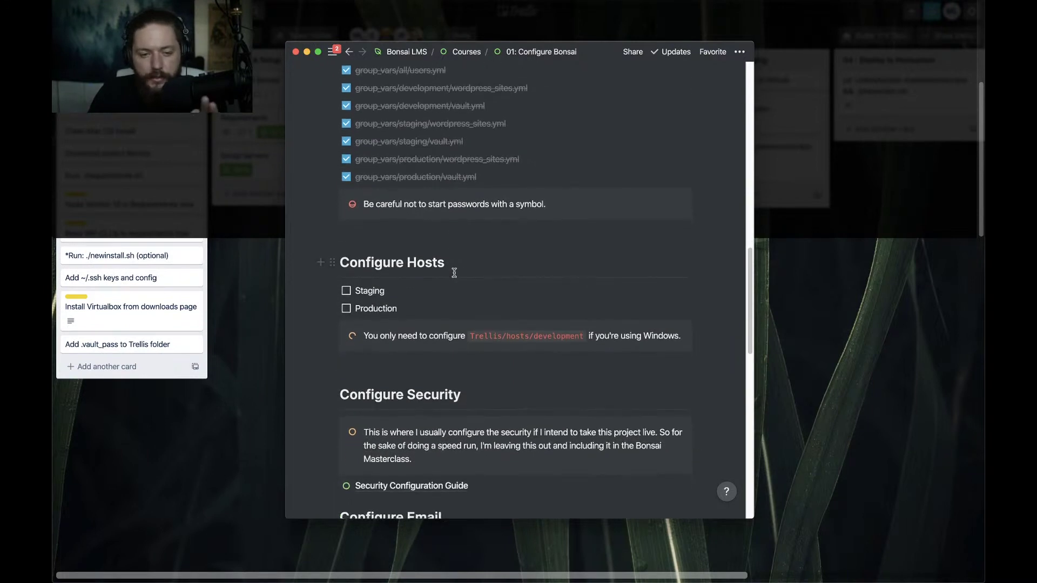
scroll(455, 271, "down", 3)
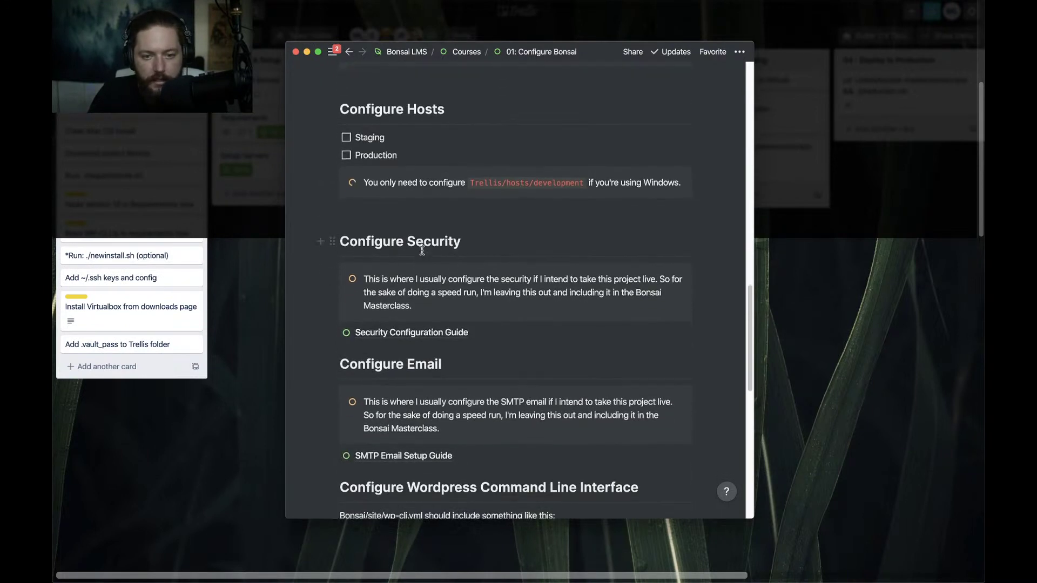
scroll(354, 181, "down", 2)
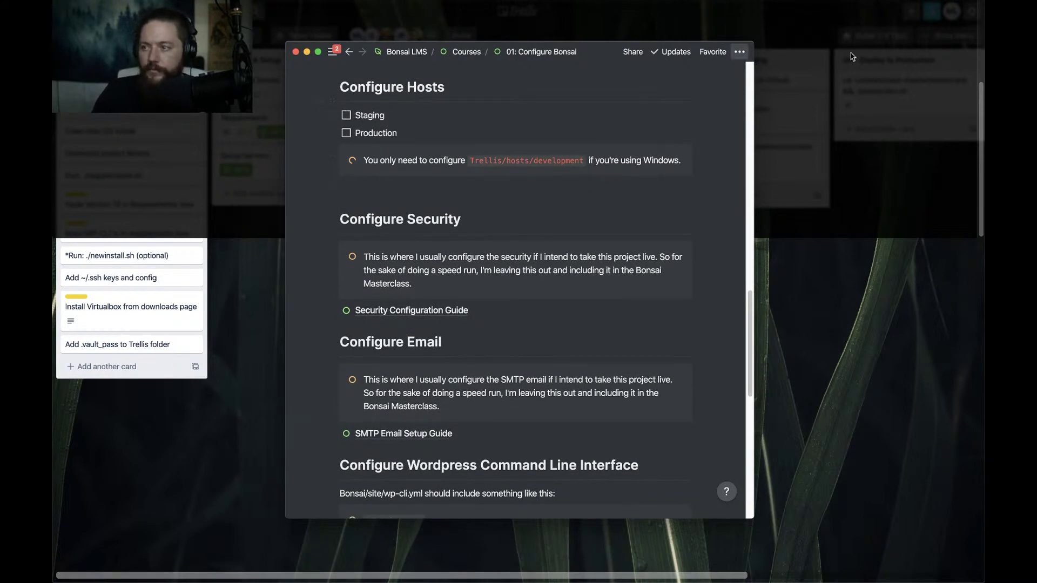
key("super+Tab")
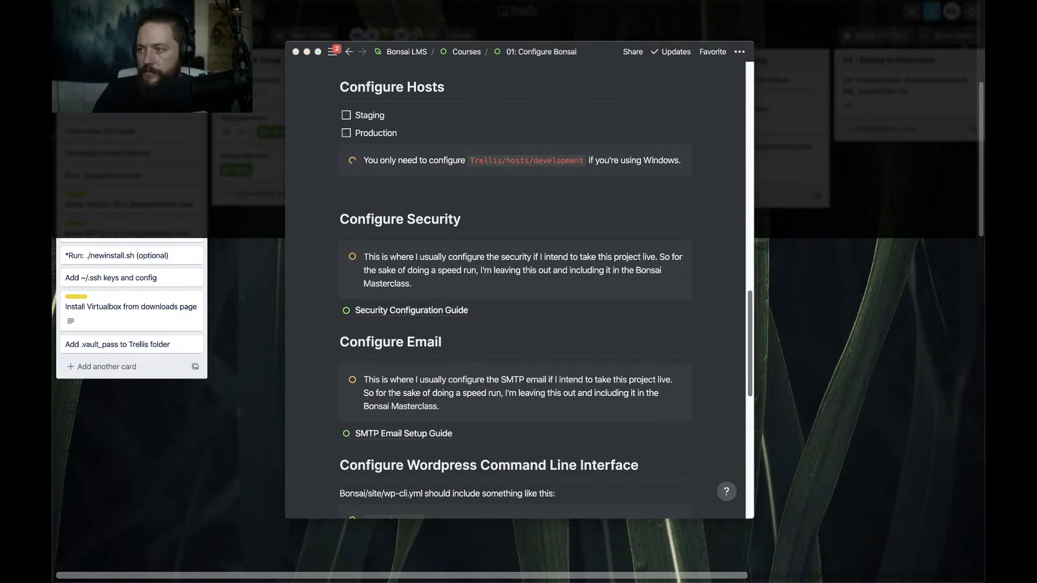
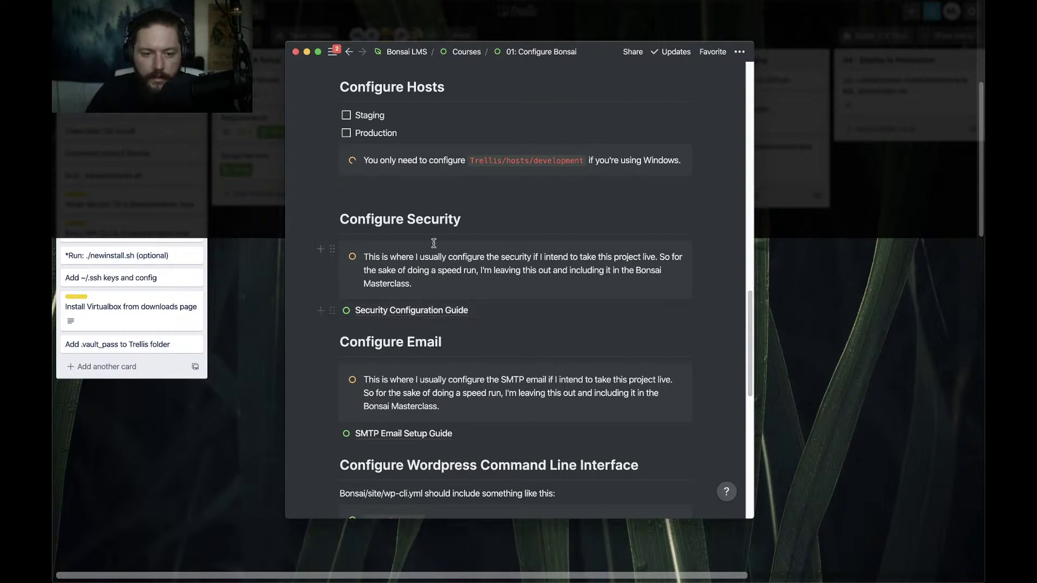
Scroll the Notion guide to the WP-CLI section with the sample development, staging and production wp-cli.yml hosts
scroll(434, 243, "down", 2)
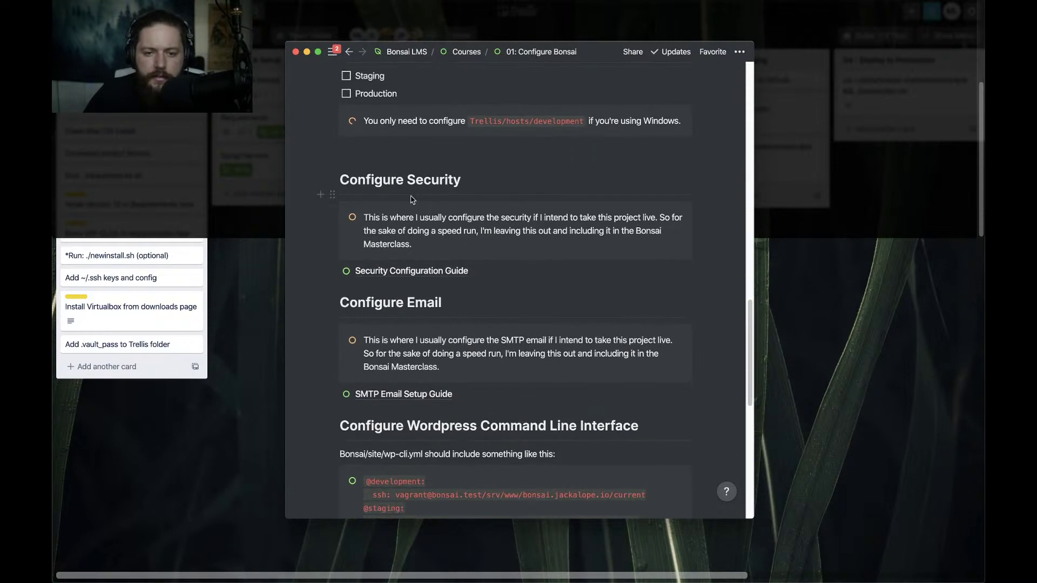
scroll(403, 213, "down", 1)
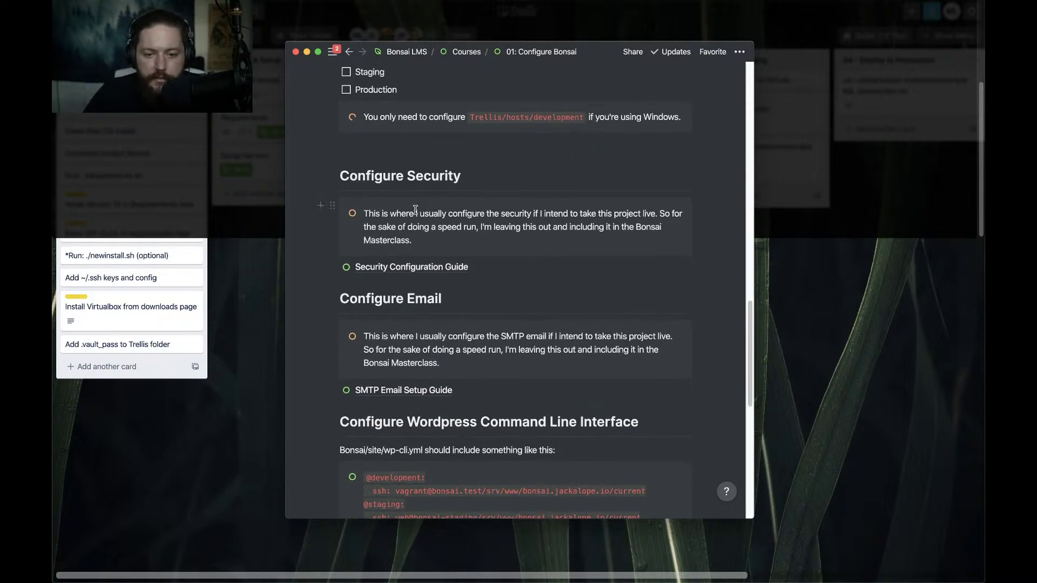
scroll(443, 218, "down", 3)
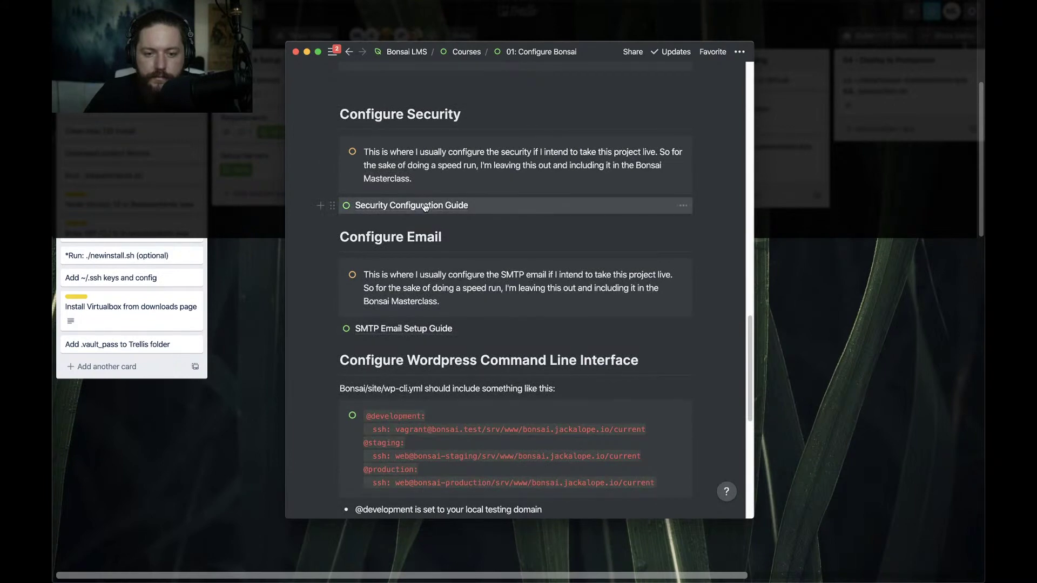
scroll(443, 234, "down", 4)
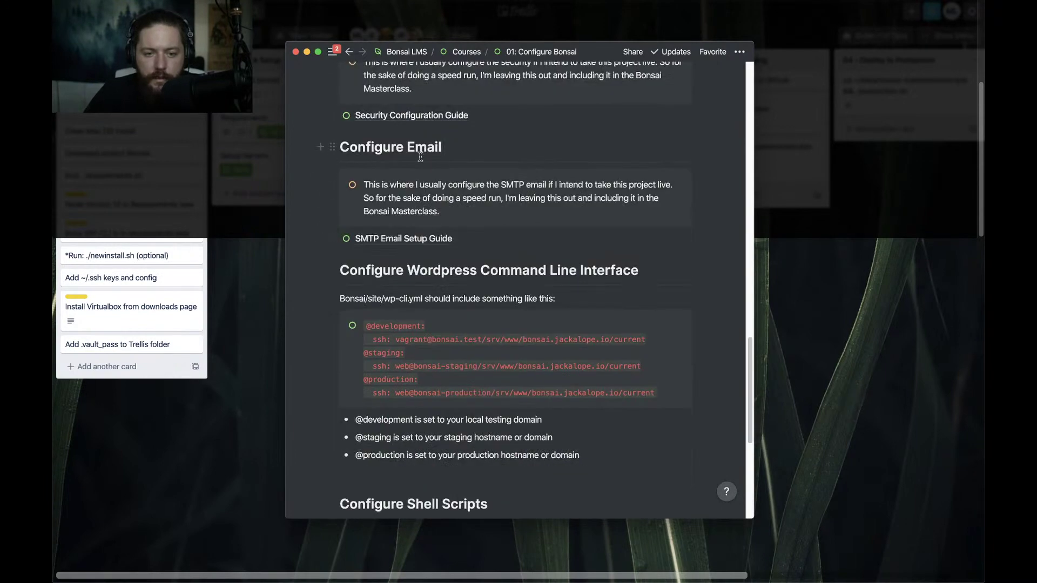
scroll(389, 203, "down", 2)
scroll(349, 203, "down", 3)
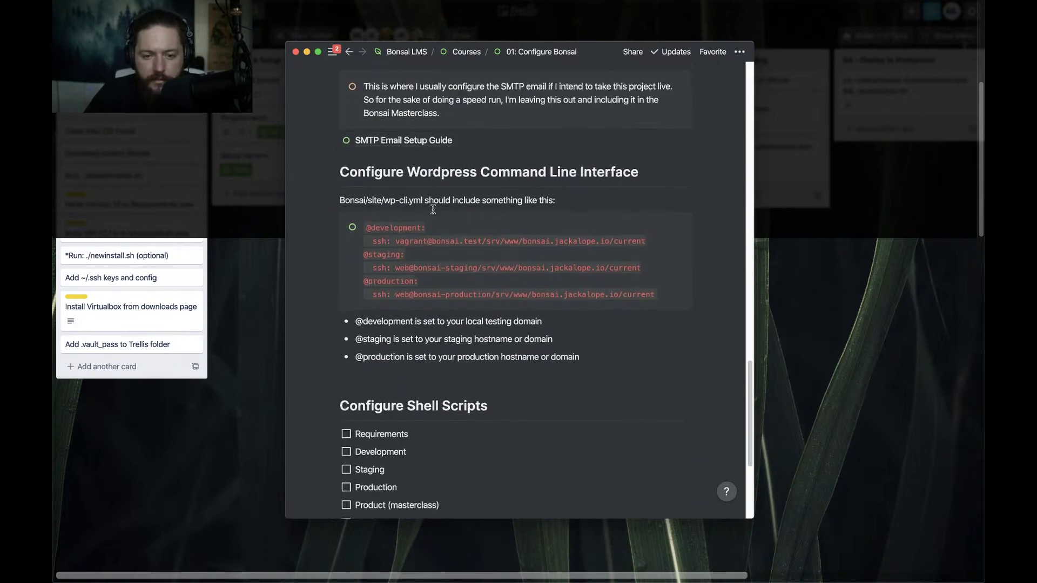
scroll(349, 203, "down", 2)
scroll(351, 195, "up", 1)
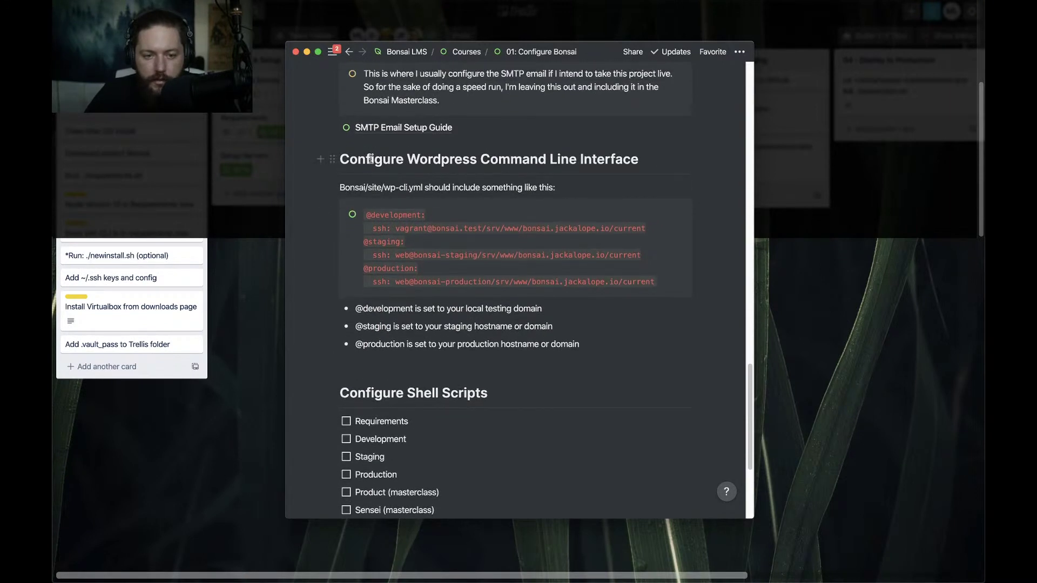
scroll(369, 159, "up", 1)
scroll(370, 159, "up", 1)
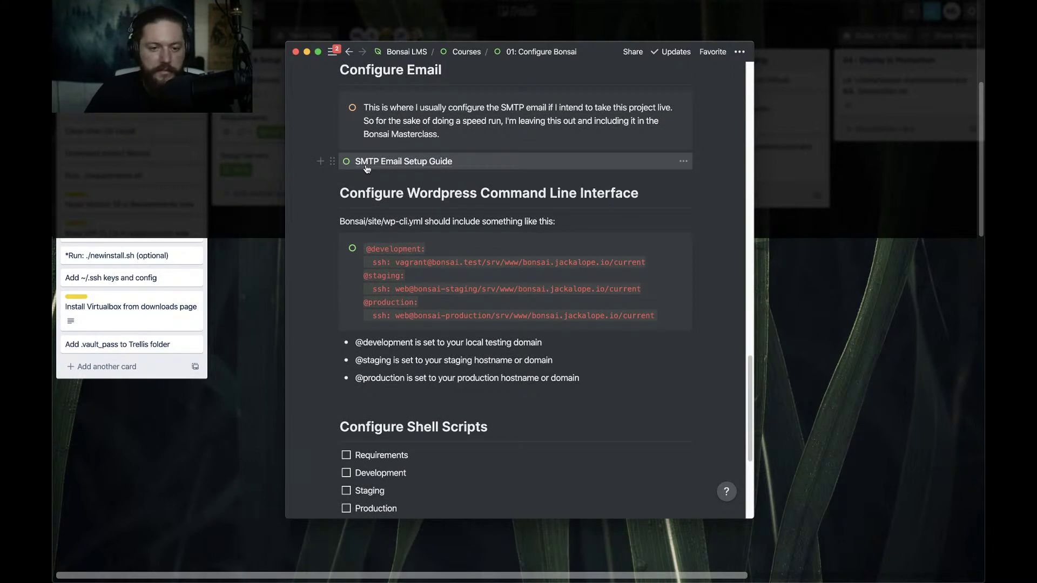
scroll(365, 209, "down", 1)
scroll(365, 209, "down", 3)
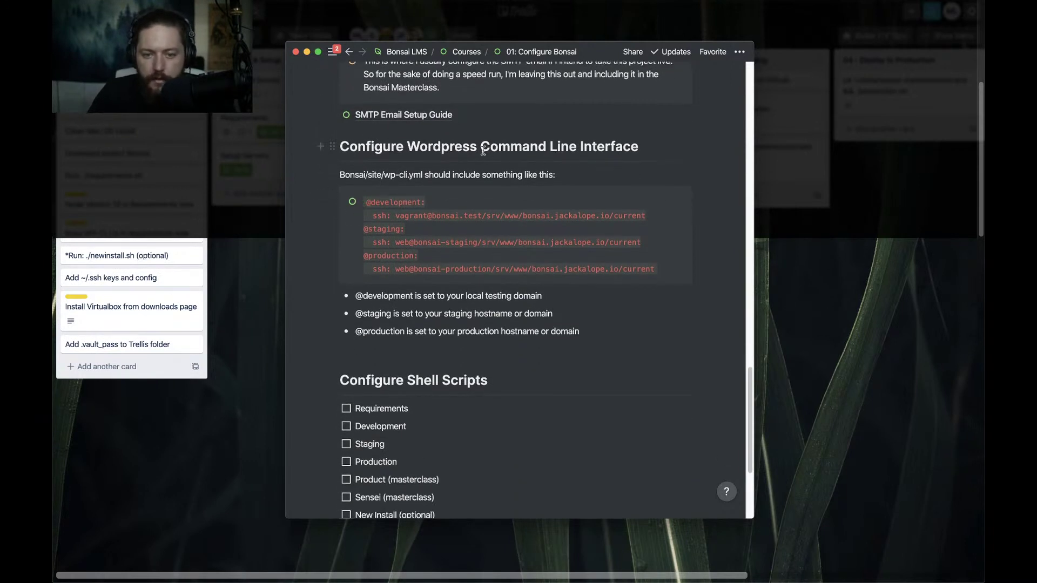
scroll(357, 175, "down", 1)
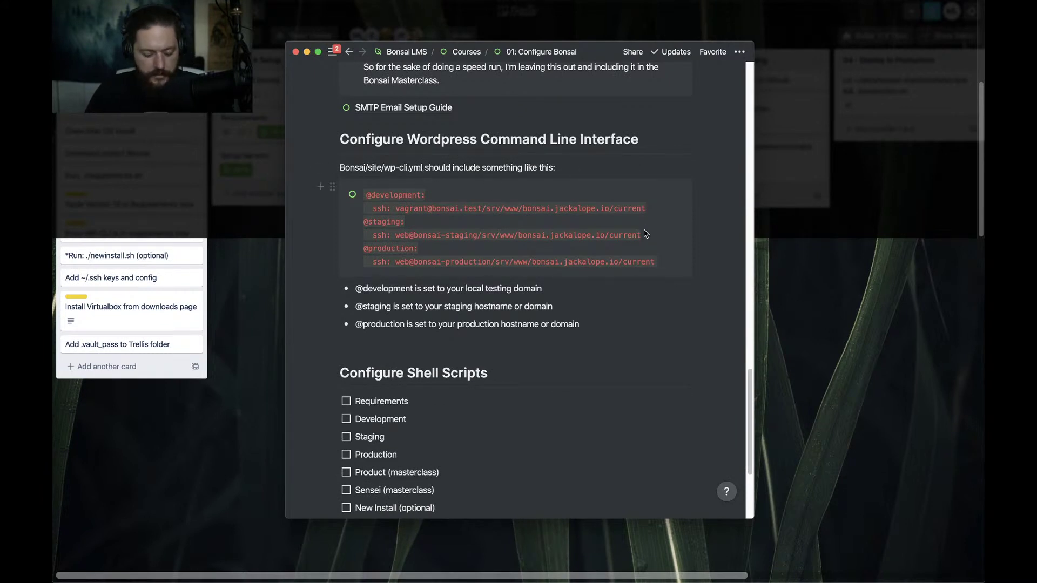
key("super+Tab")
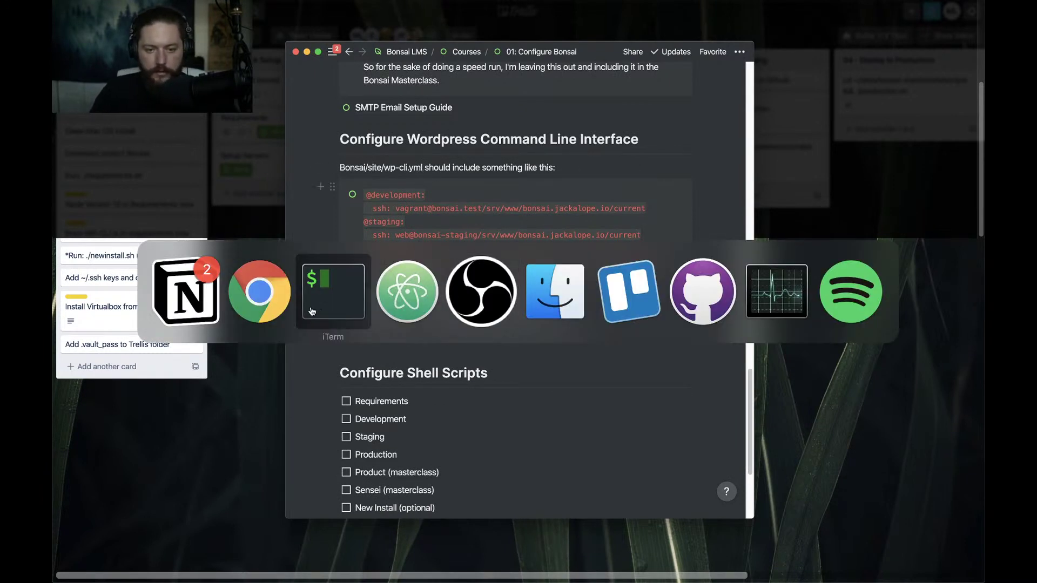
Open wp-cli.yml in Atom and select bonsai in the line 6 development host
left_click(407, 300)
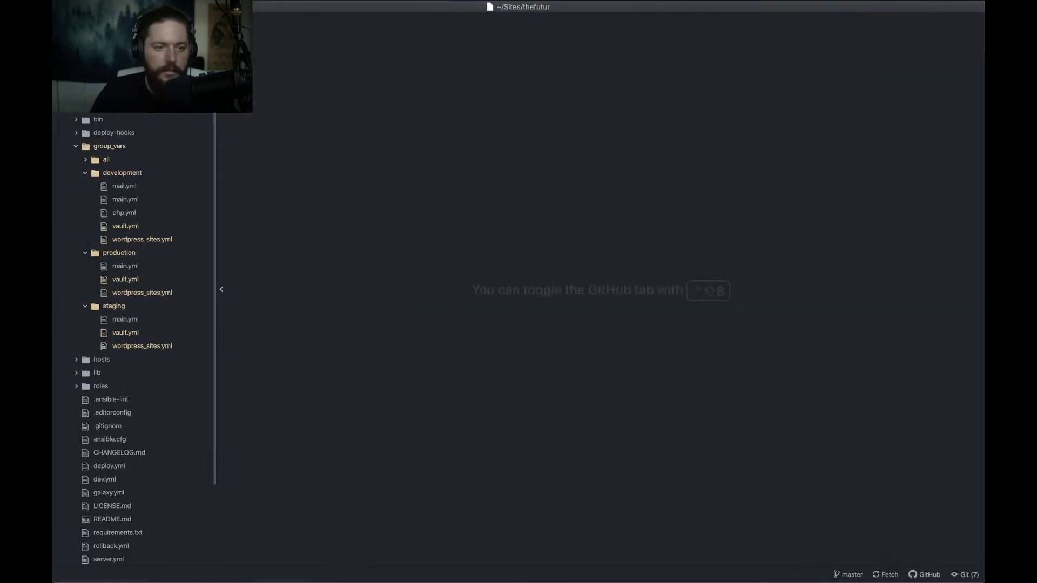
left_click(94, 106)
left_click(94, 106)
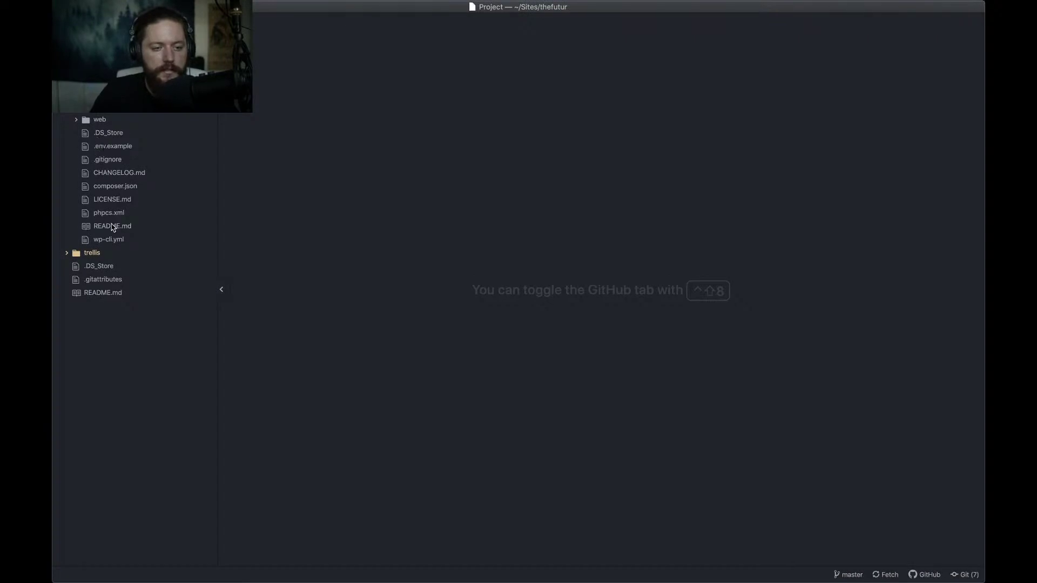
left_click(107, 242)
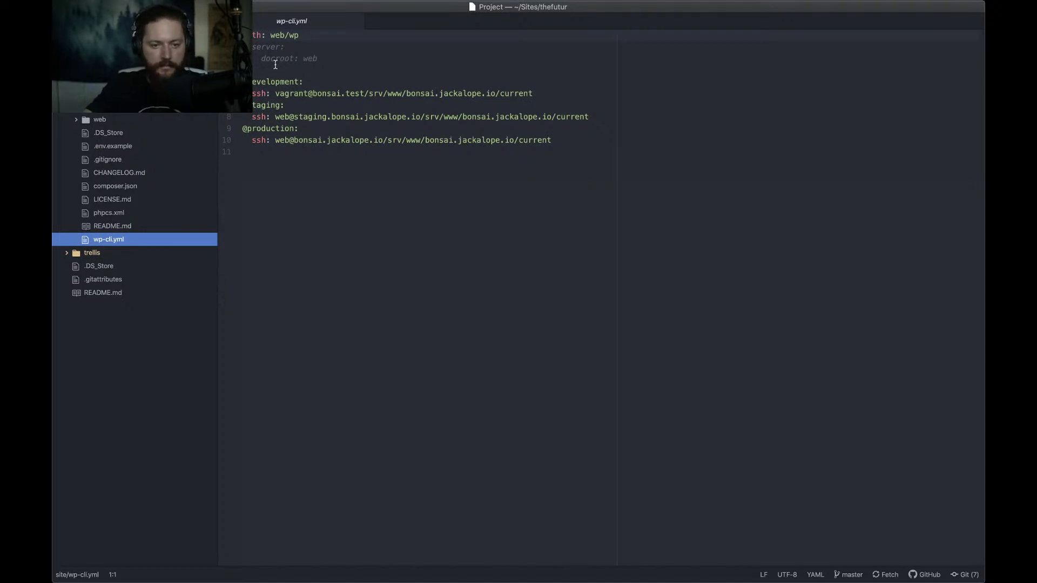
left_click(330, 95)
double_click(327, 93)
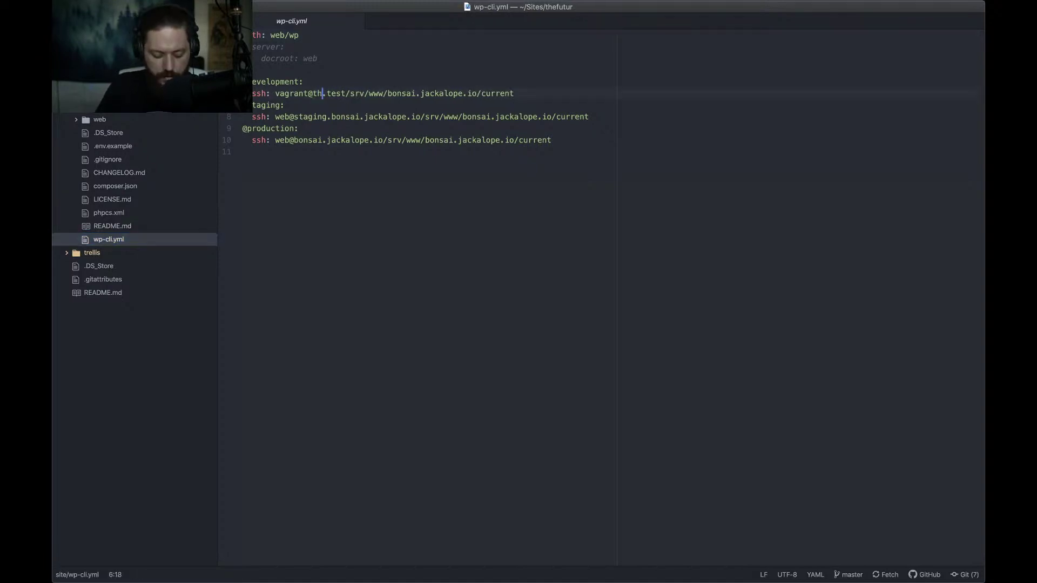
key("super+s")
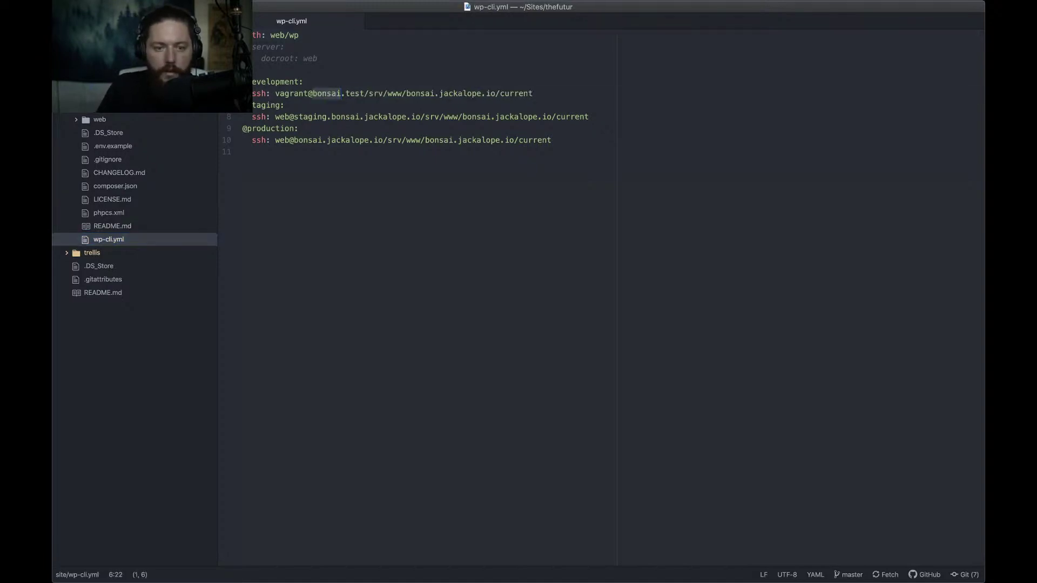
Multi-select every bonsai occurrence in wp-cli.yml and replace them all with thefutur
key("super+d")
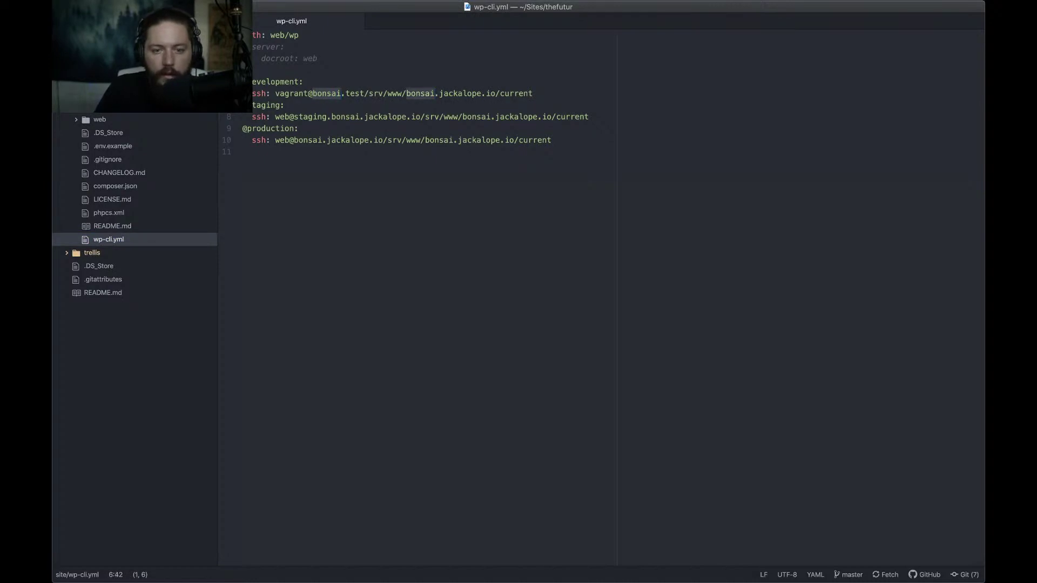
key("super+d")
key("super+d")
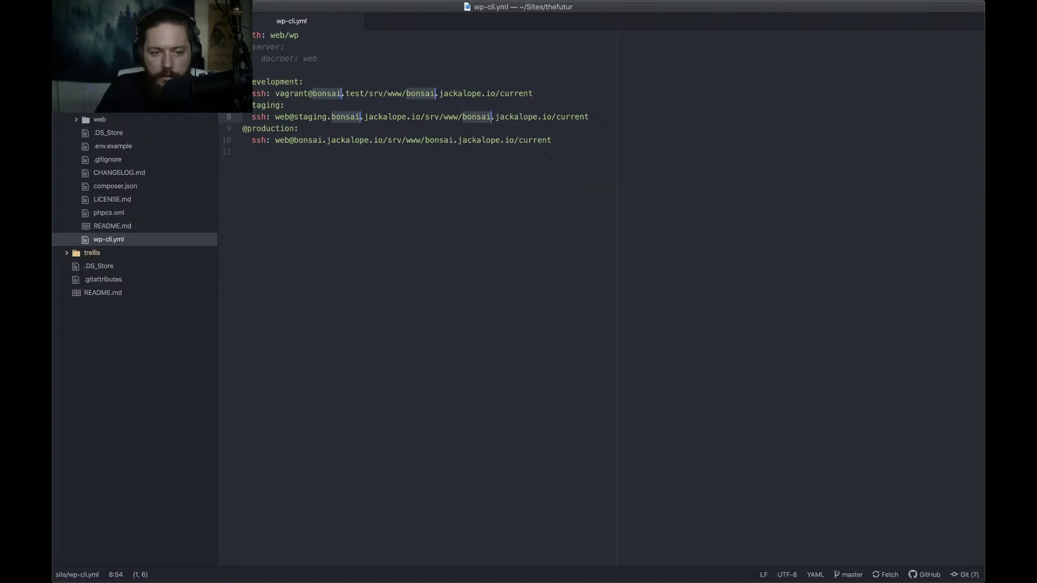
key("super+d")
key("super+d")
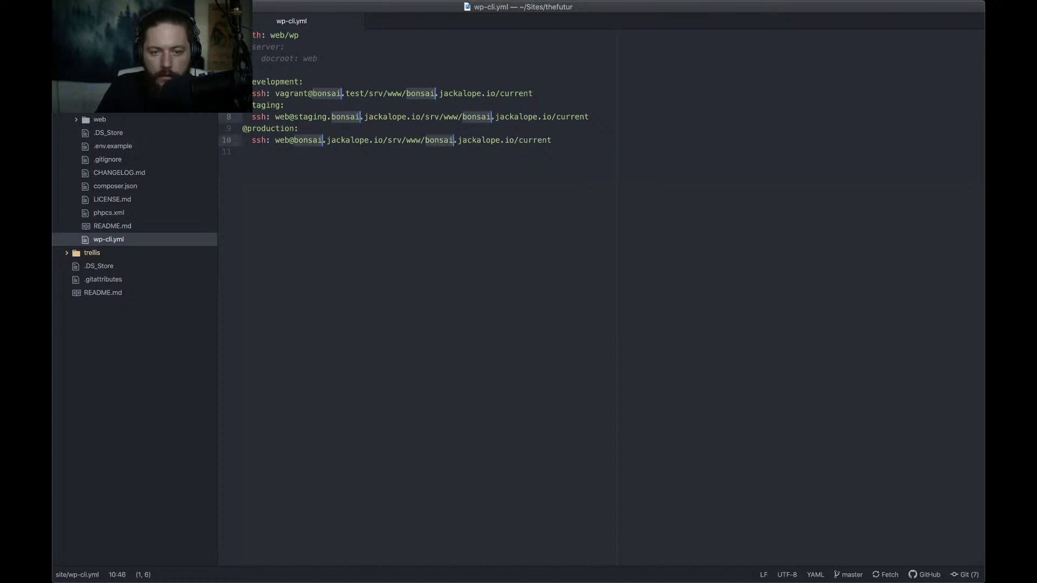
type("thefutur")
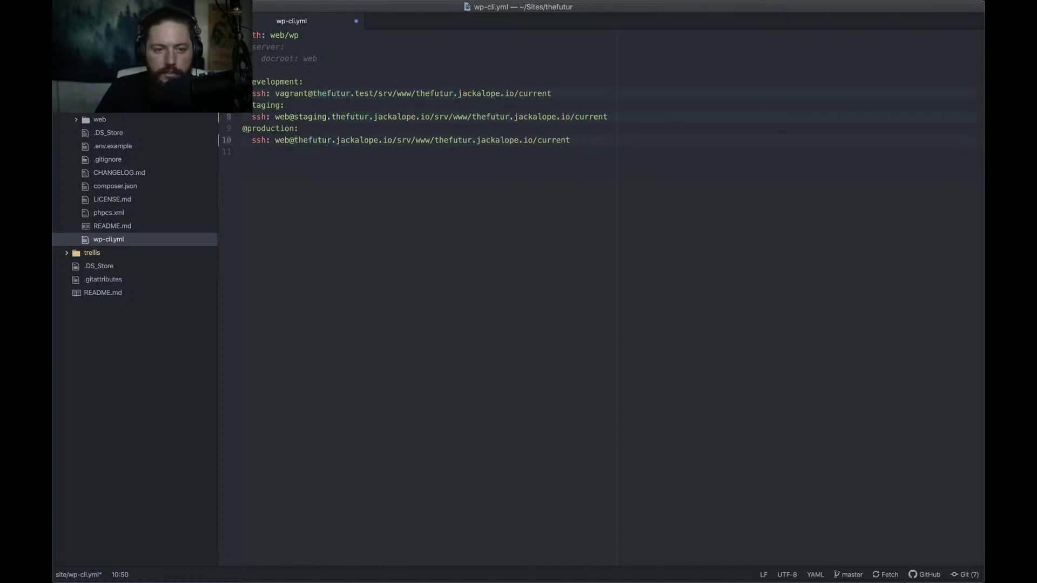
left_click(289, 82)
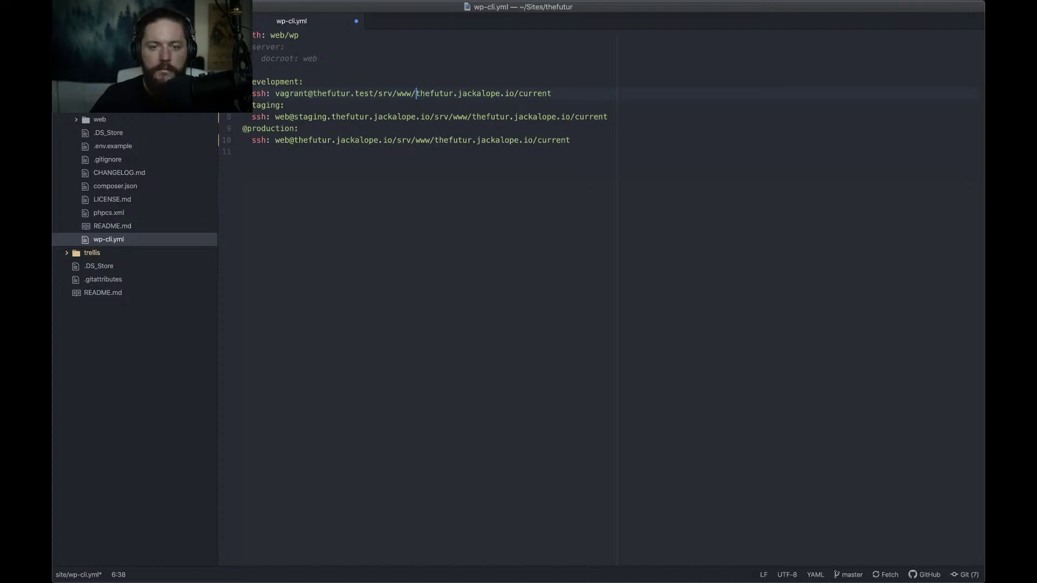
Change line 6's development path domain thefutur.jackalope.io to thefutur.com, then expand trellis and group_vars
key("alt+shift+Right")
key("shift+Right")
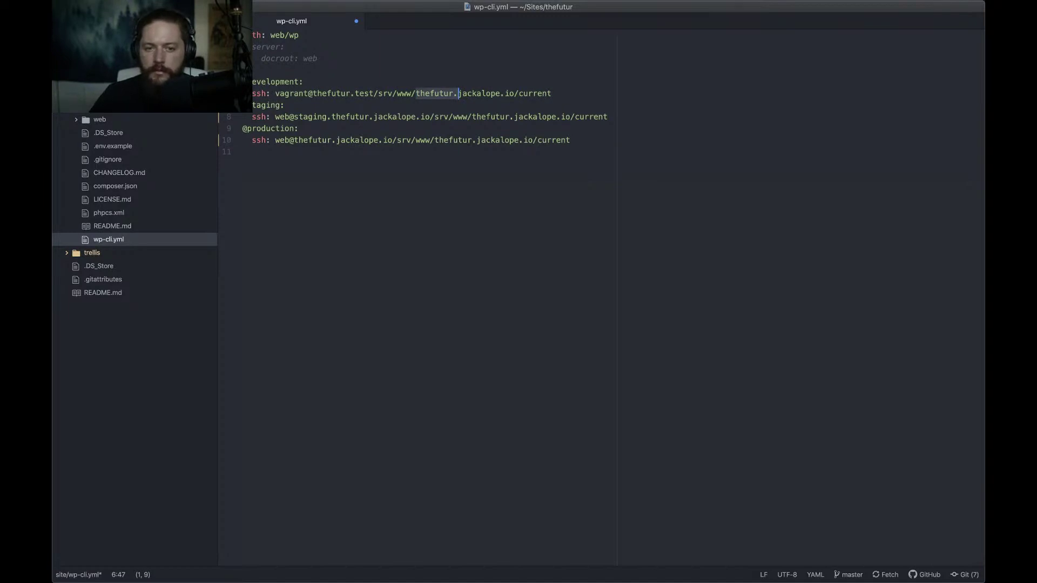
key("alt+shift+Right")
key("shift+Right")
key("alt+shift+Right")
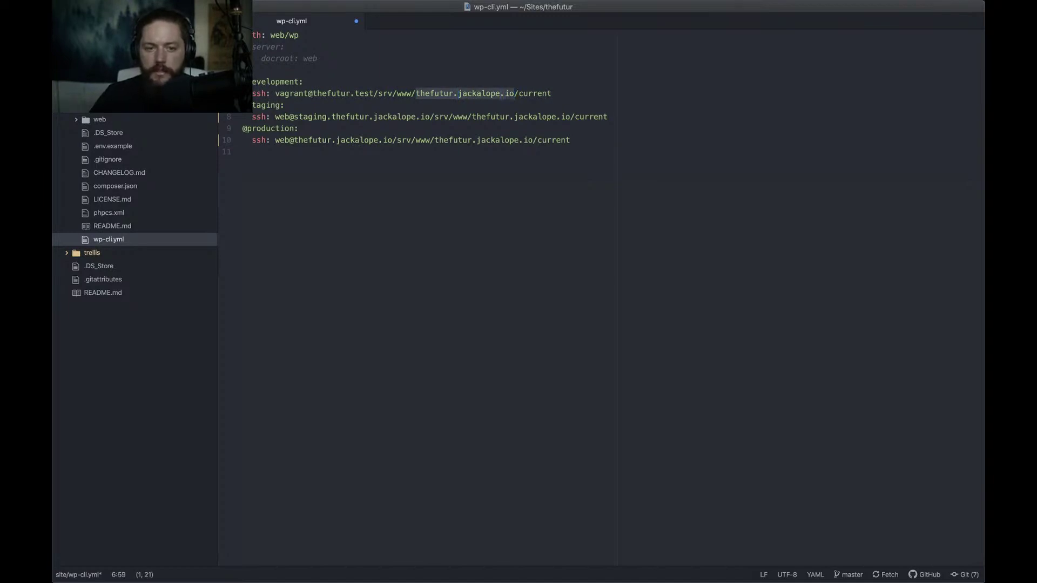
key("super+d")
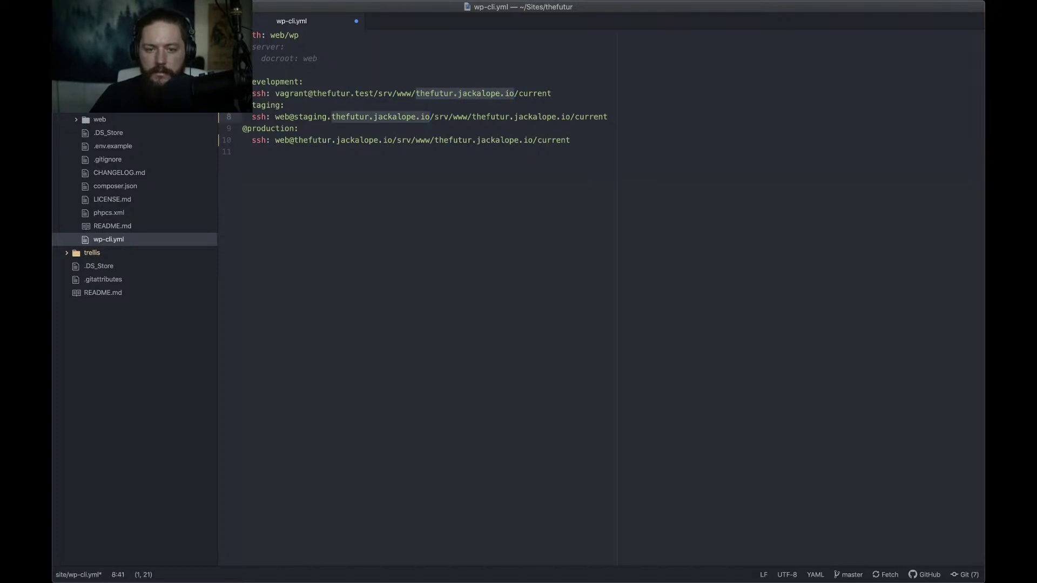
left_click(414, 95)
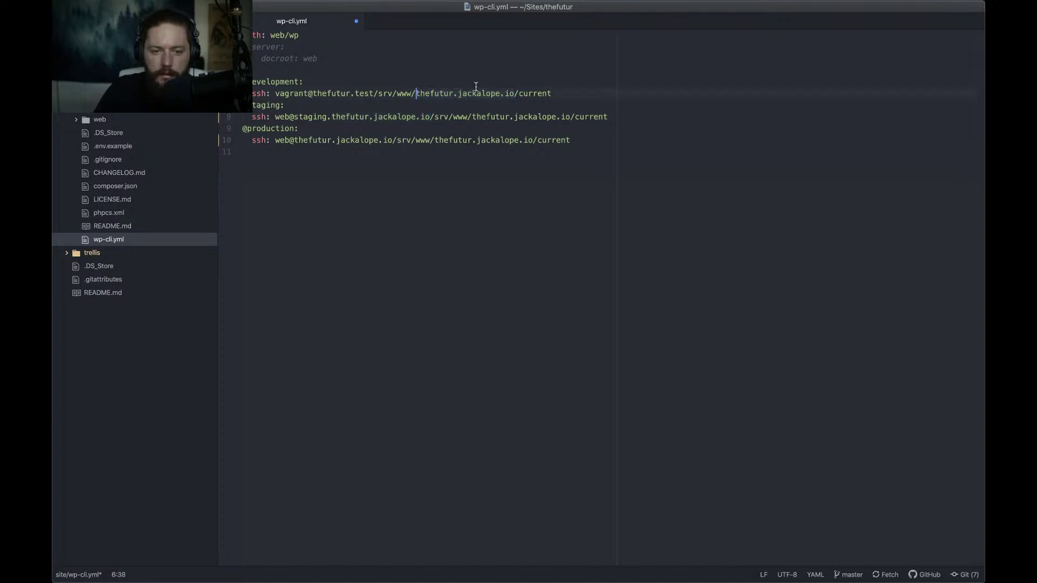
left_click(514, 93, "shift")
type("thefutur.com")
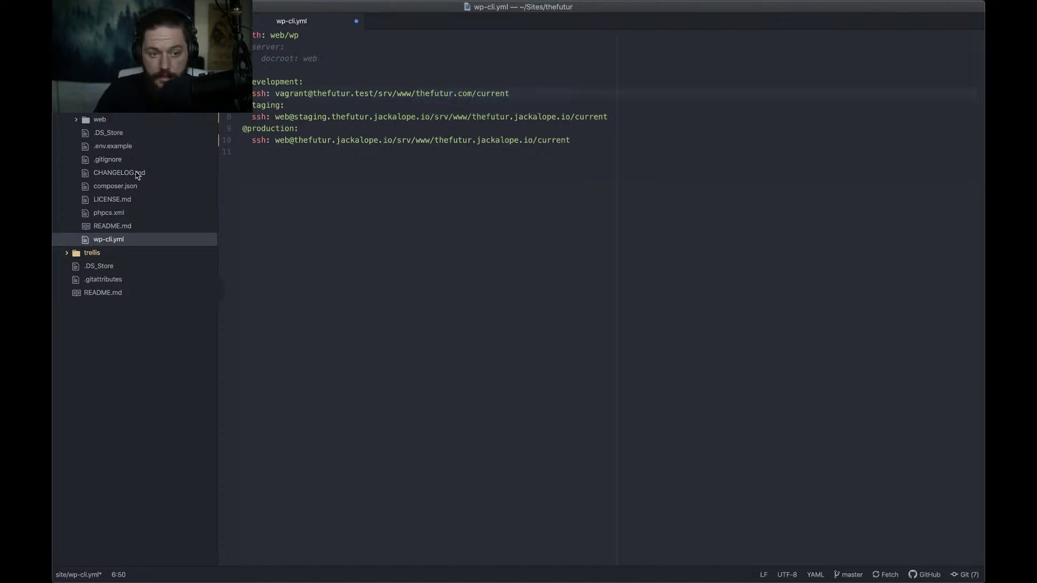
left_click(95, 253)
left_click(110, 319)
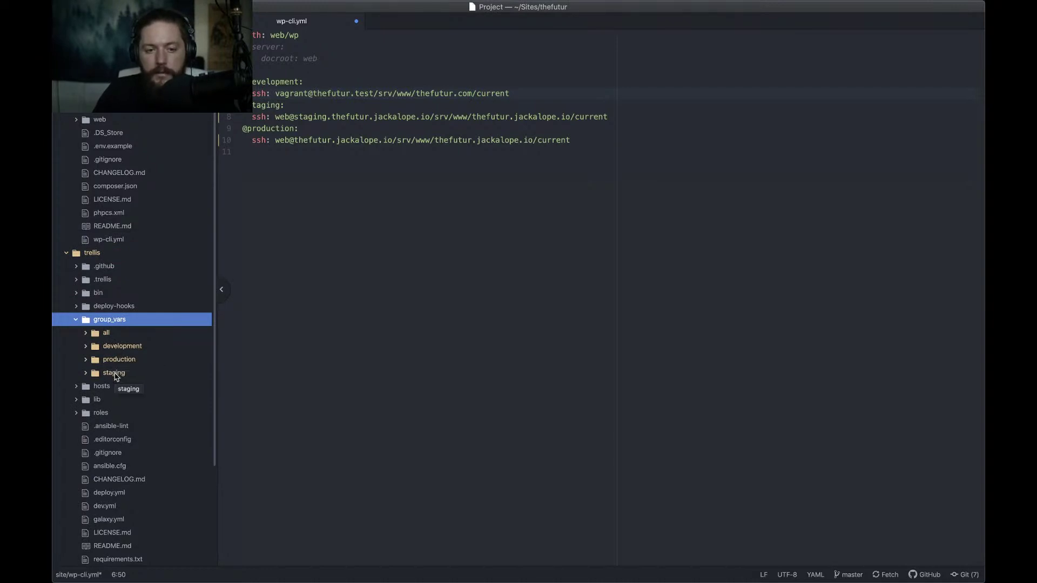
Check the site name thefutur.com in development's wordpress_sites.yml, then close that file
left_click(112, 346)
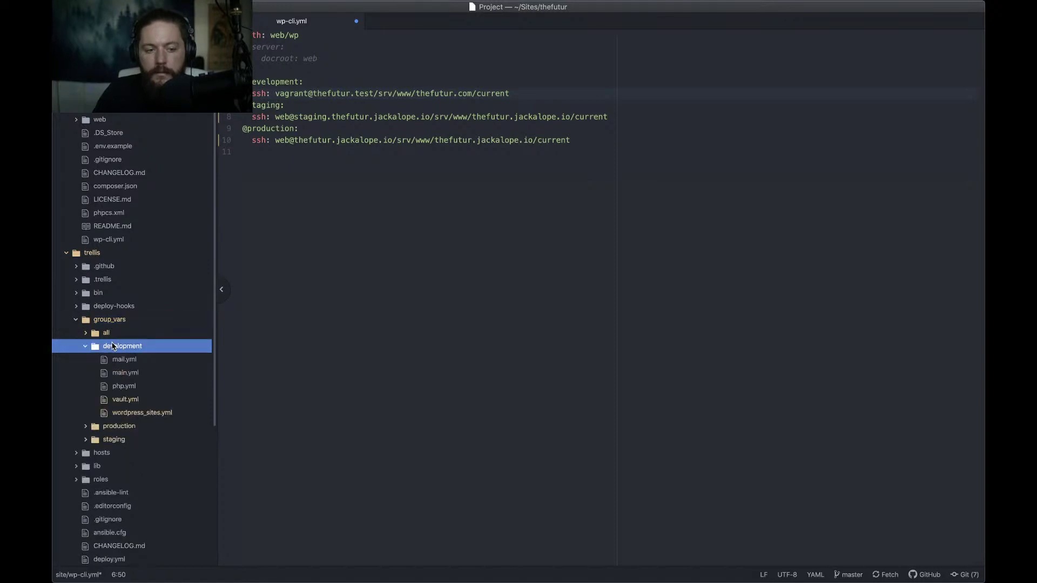
left_click(121, 412)
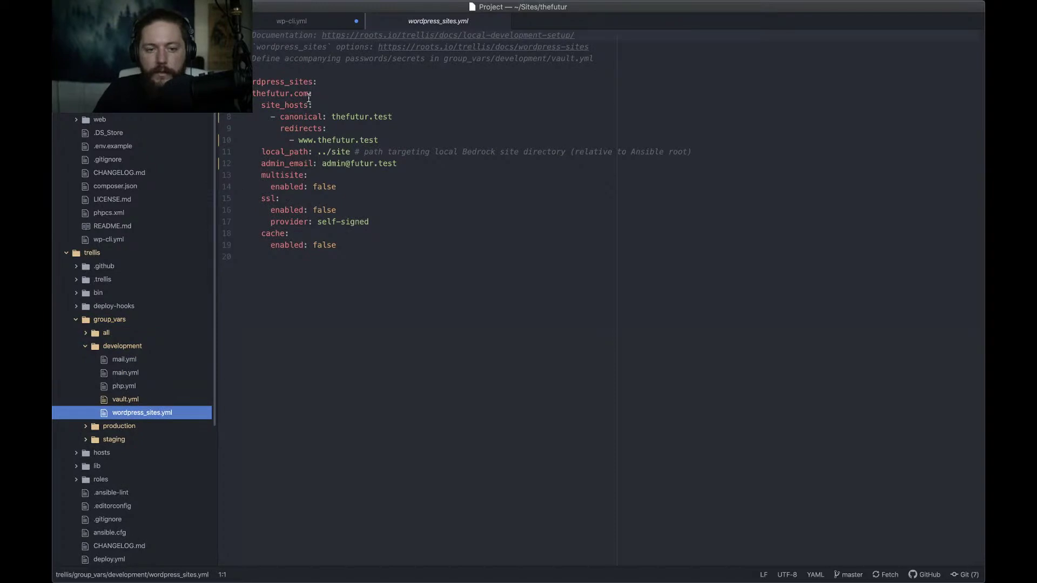
left_click_drag(309, 97, 243, 94)
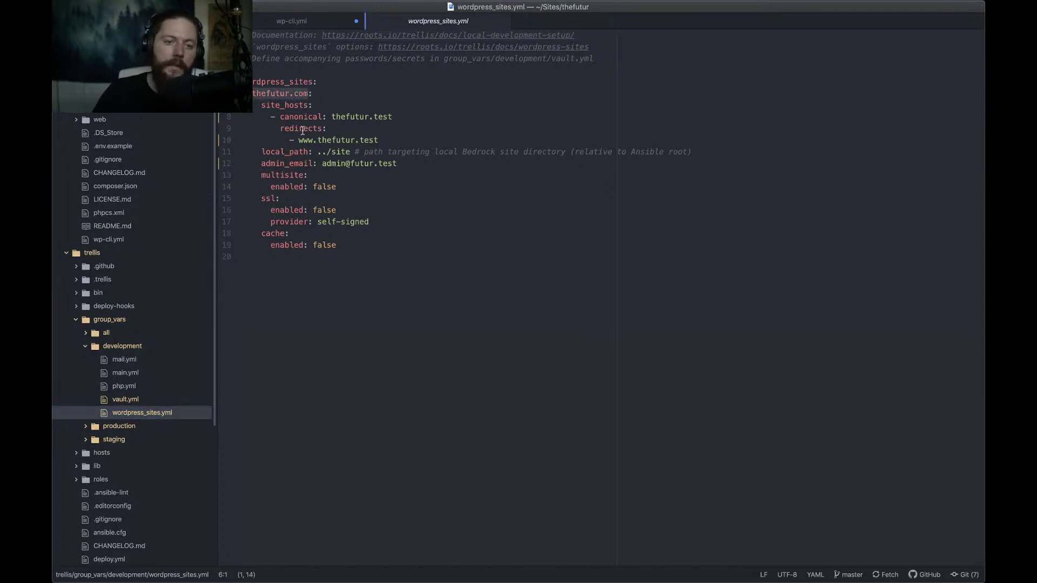
key("super+w")
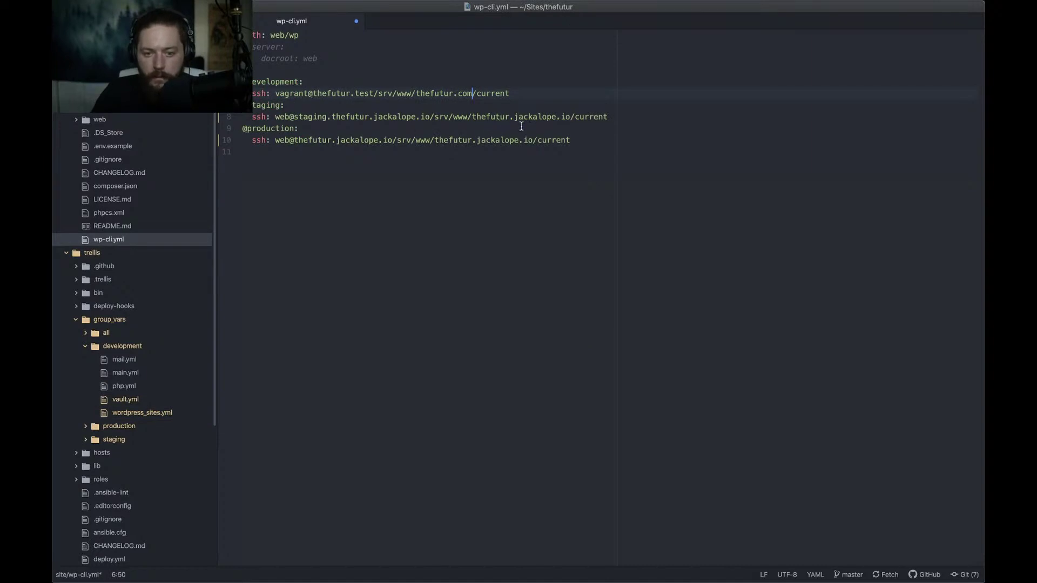
Change jackalope.io to com in the staging and production site paths of wp-cli.yml
left_click_drag(515, 116, 569, 118)
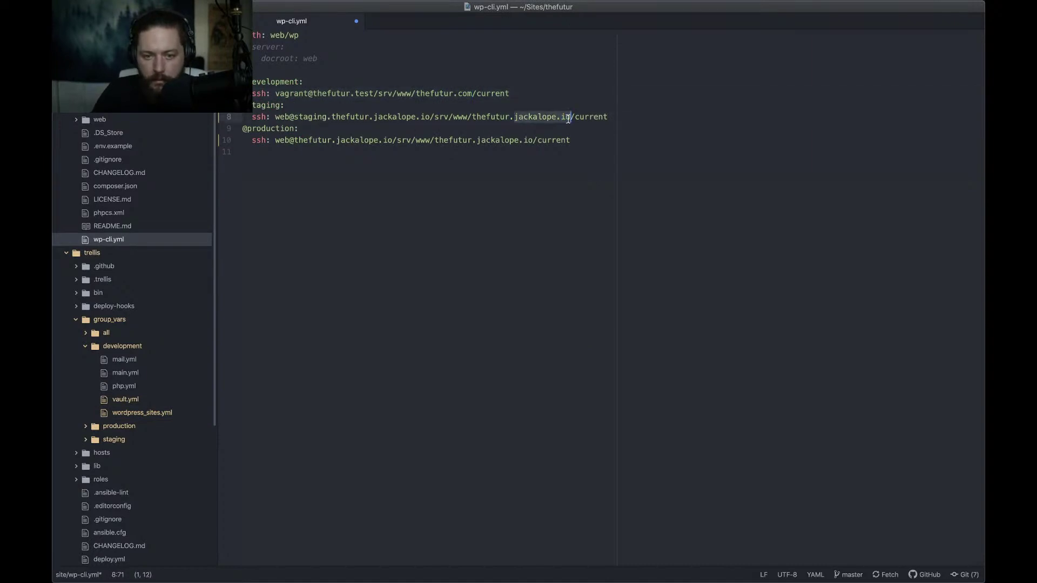
type("com")
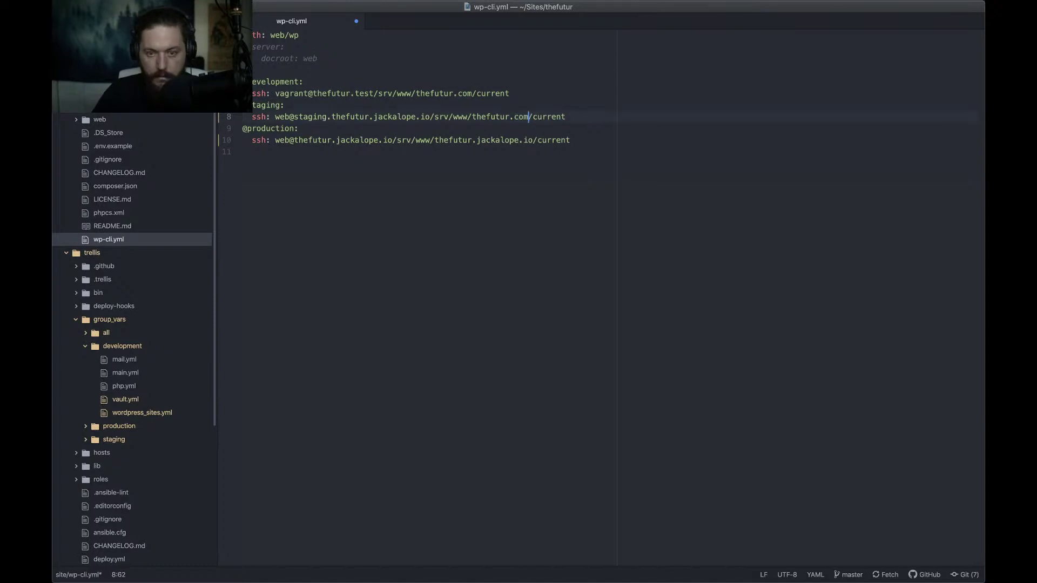
left_click_drag(477, 140, 533, 145)
type("com")
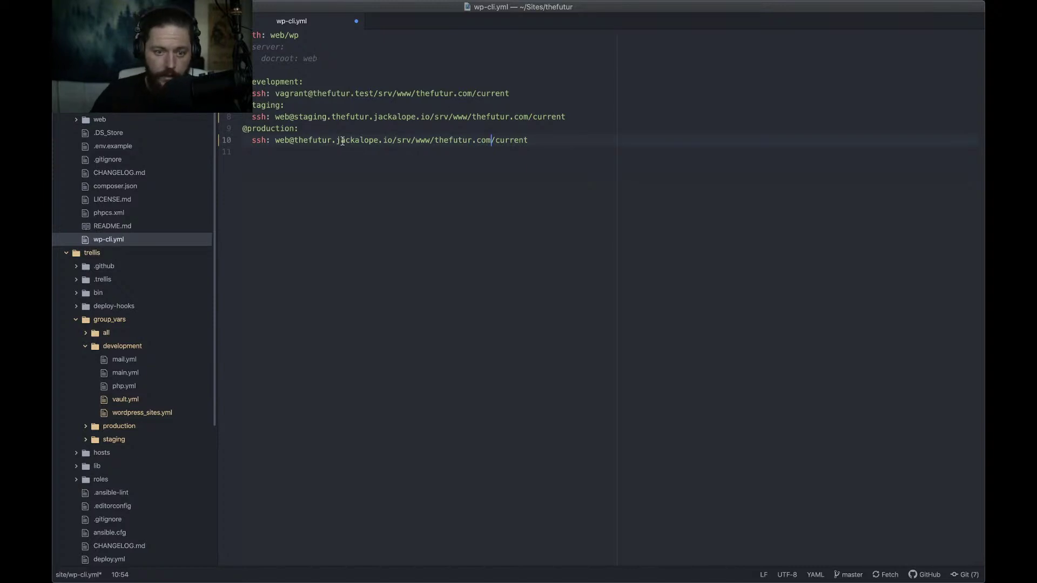
Rename the production host's subdomain to bonsai and remove 'staging.' from the staging host
left_click(313, 139)
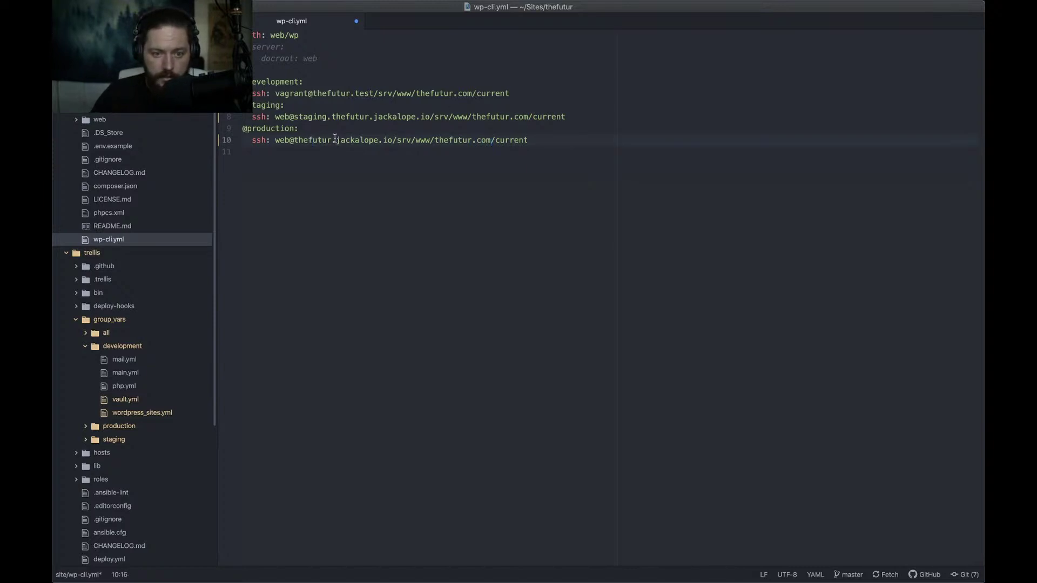
double_click(308, 140)
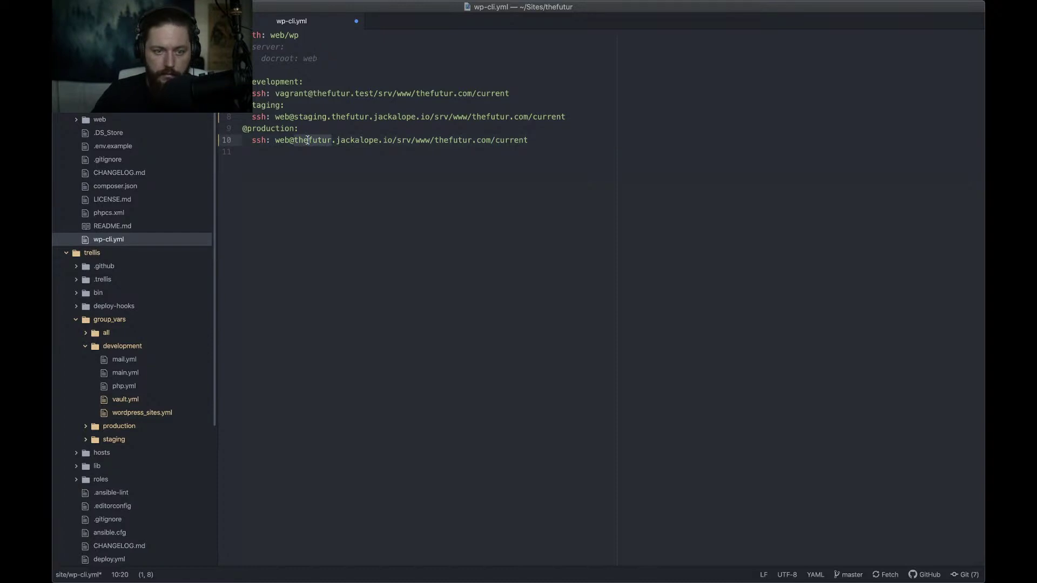
type("s")
key("BackSpace")
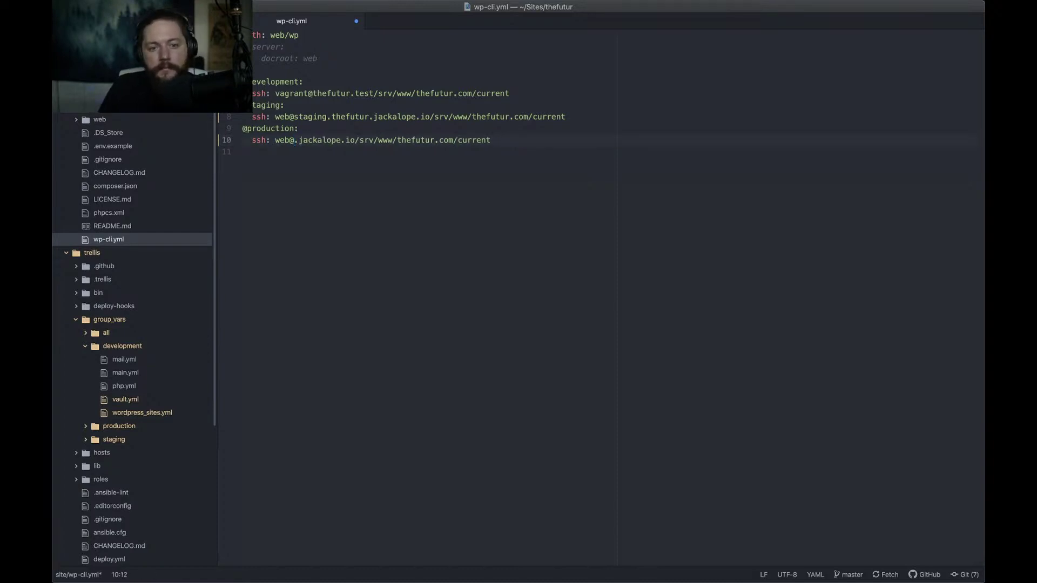
type("staging")
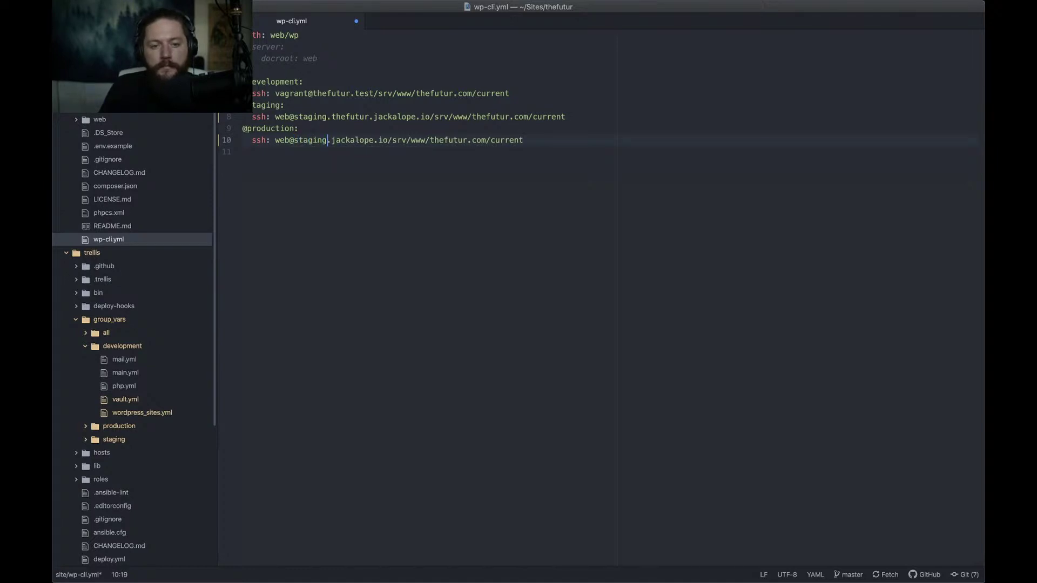
key("shift+Left")
key("shift+Left")
key("shift+Left")
key("shift+Left")
key("shift+Left")
key("shift+Left")
key("shift+Left")
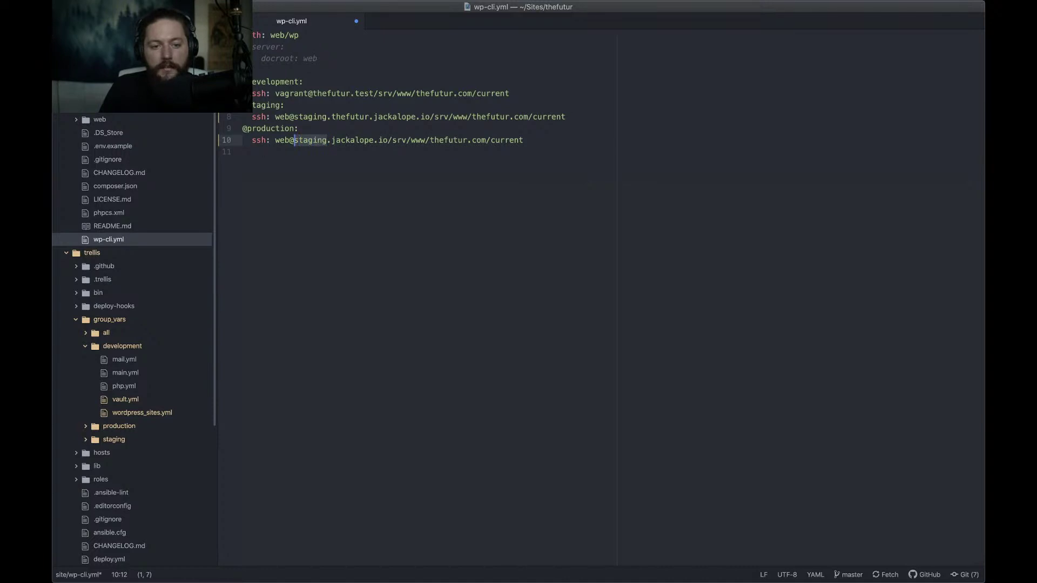
type("bonsai")
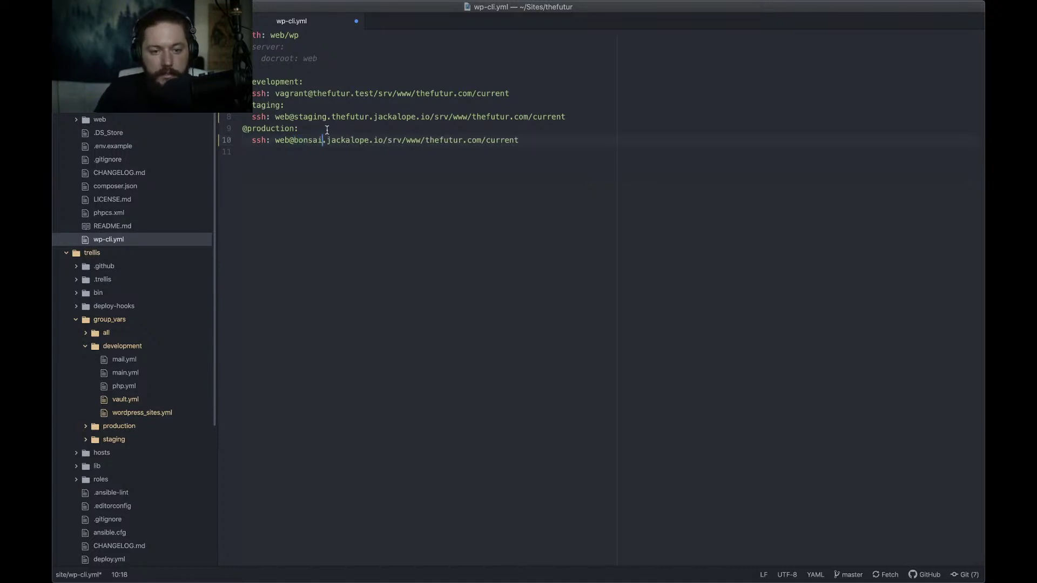
key("Up")
key("Up")
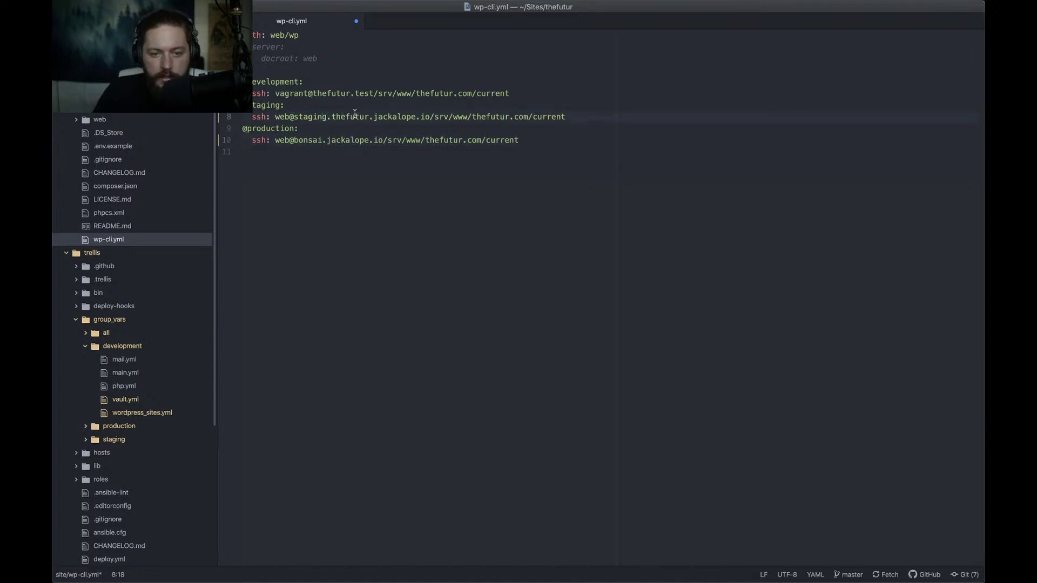
left_click_drag(331, 119, 295, 120)
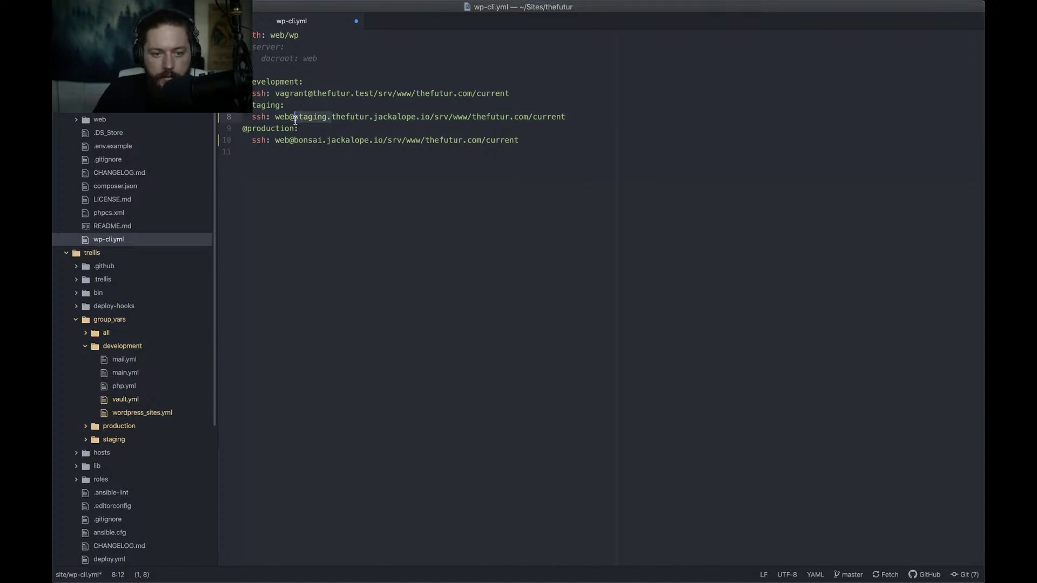
key("BackSpace")
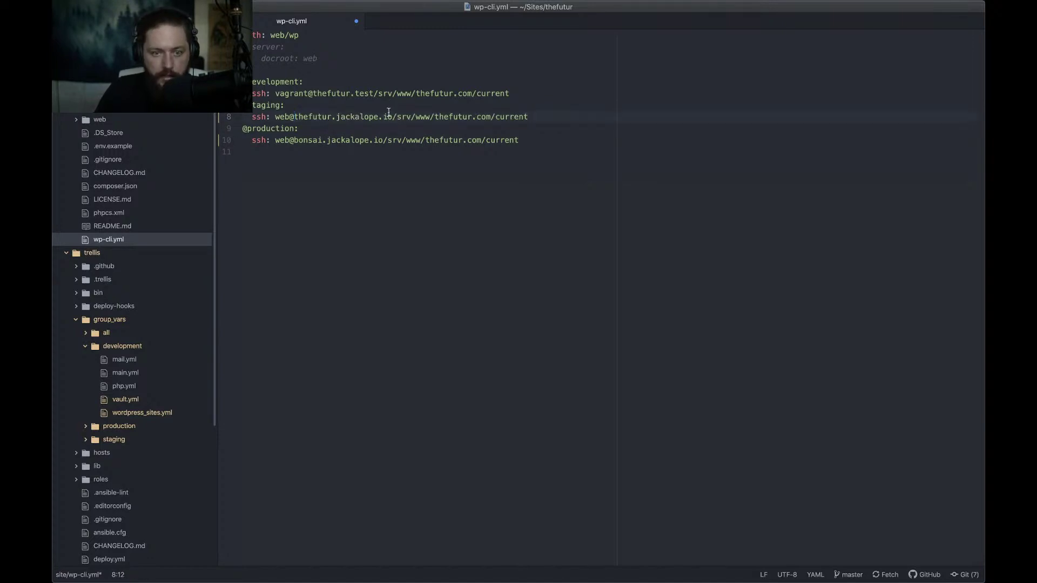
Make the production host bonsai.thefutur.com and save wp-cli.yml
left_click(345, 140)
left_click(326, 140)
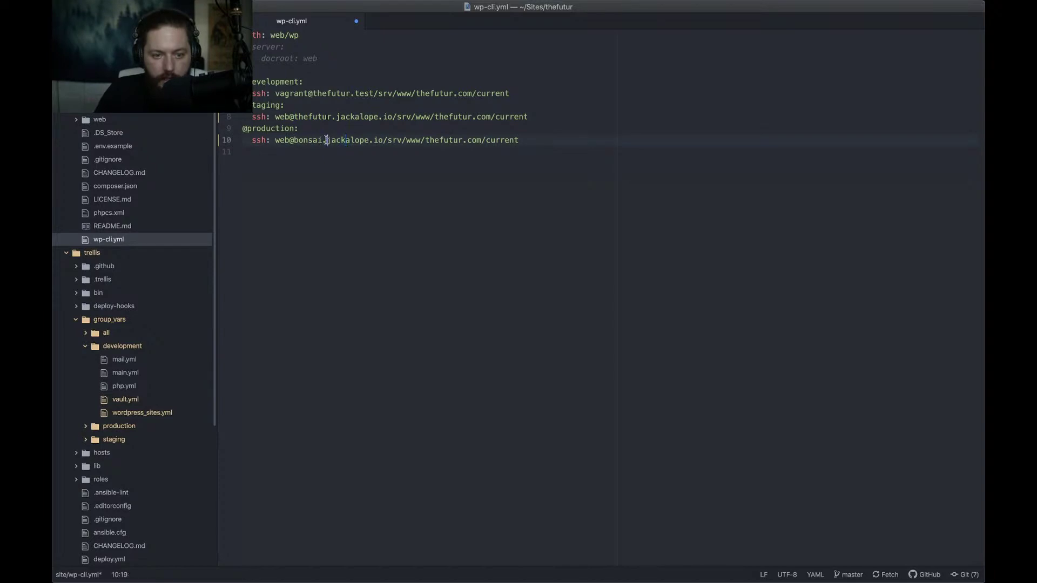
left_click(383, 140, "shift")
type("thefutur")
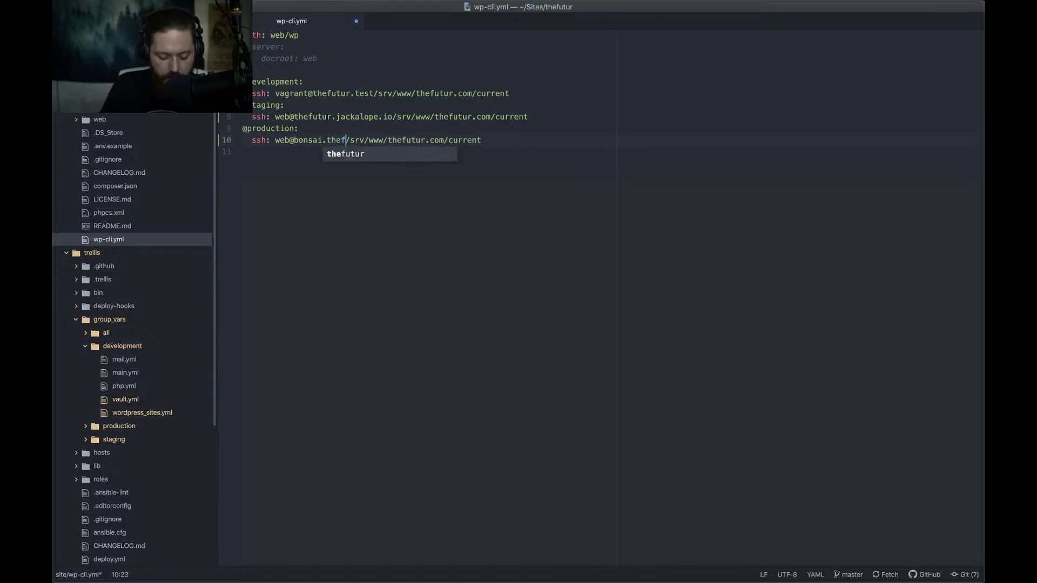
type(".com")
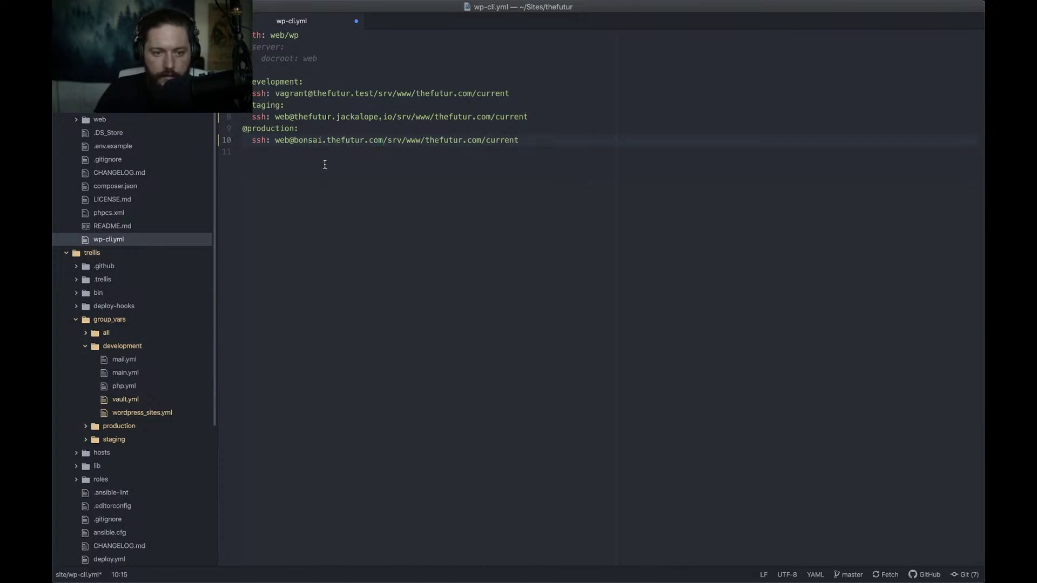
left_click_drag(317, 140, 393, 140)
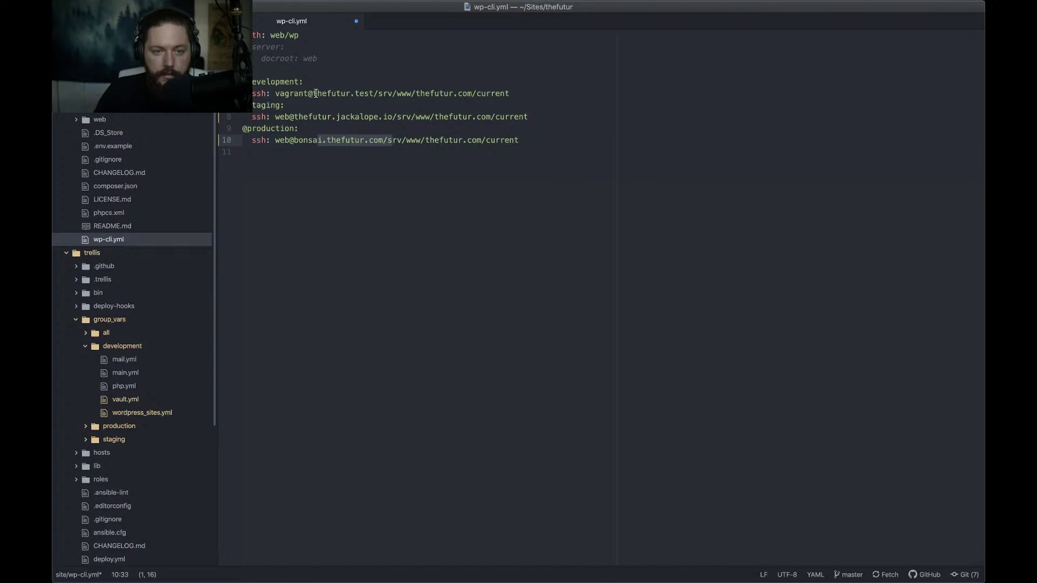
left_click_drag(317, 94, 336, 94)
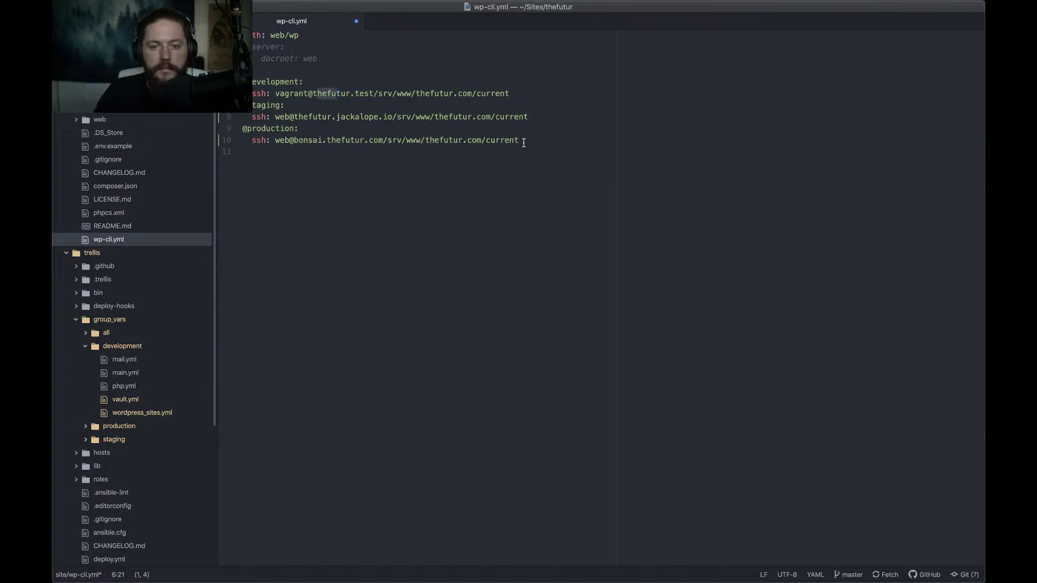
key("super+s")
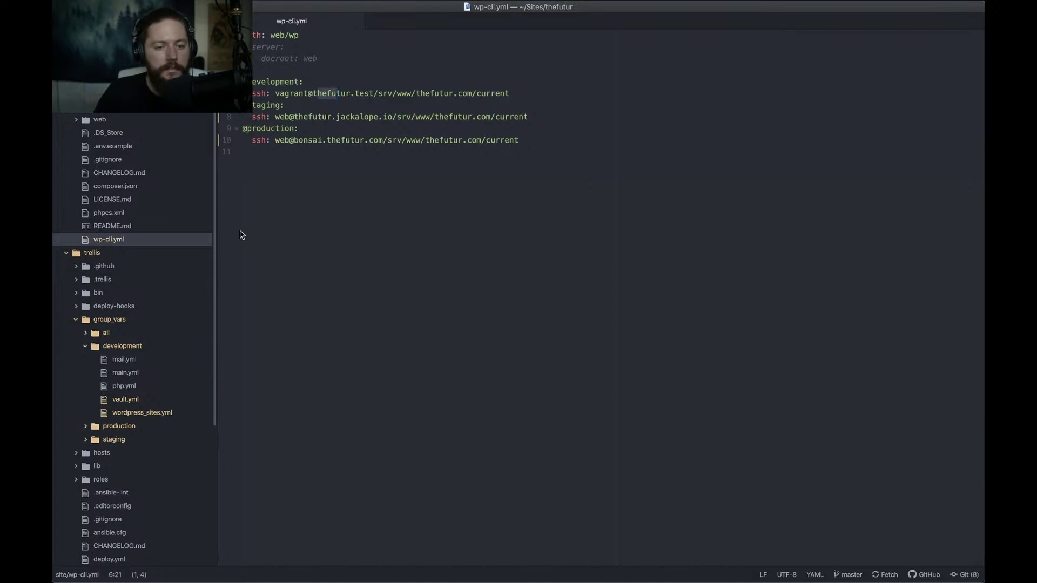
key("super+Tab")
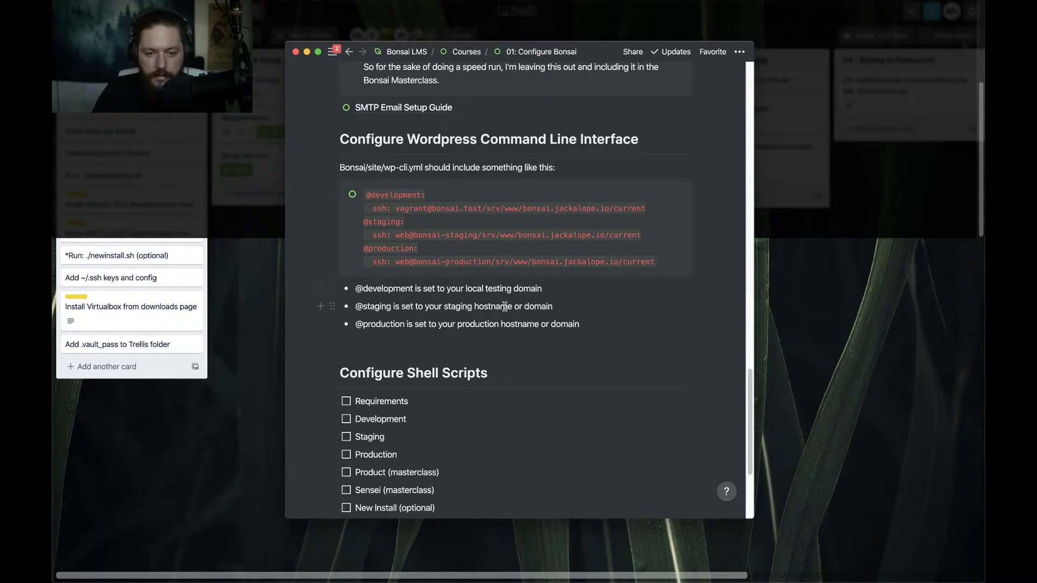
Read past the WP-CLI examples to Notion's Configure Shell Scripts checklist, glancing at the other desktops
scroll(506, 307, "down", 1)
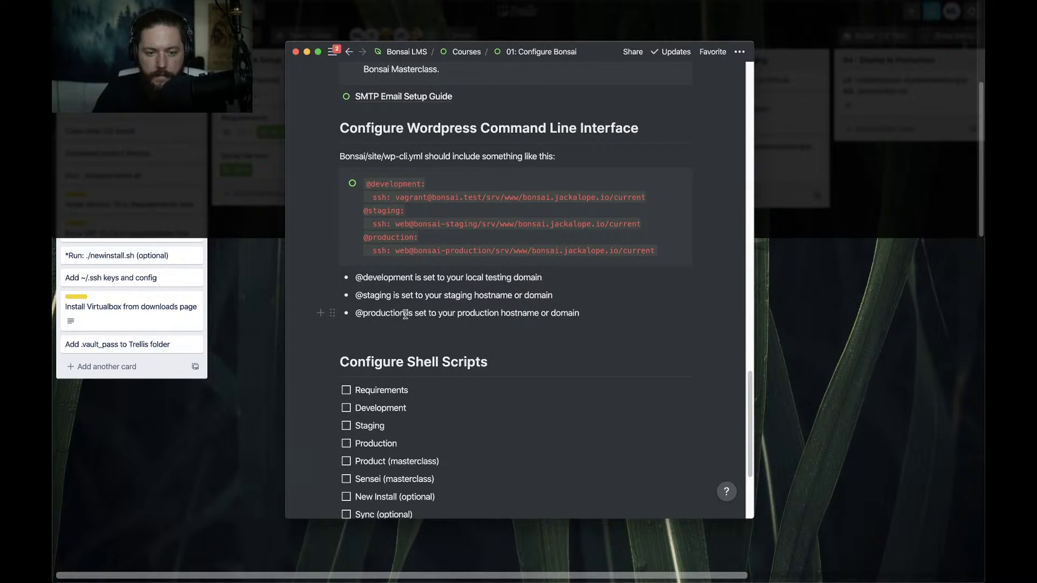
scroll(523, 313, "down", 1)
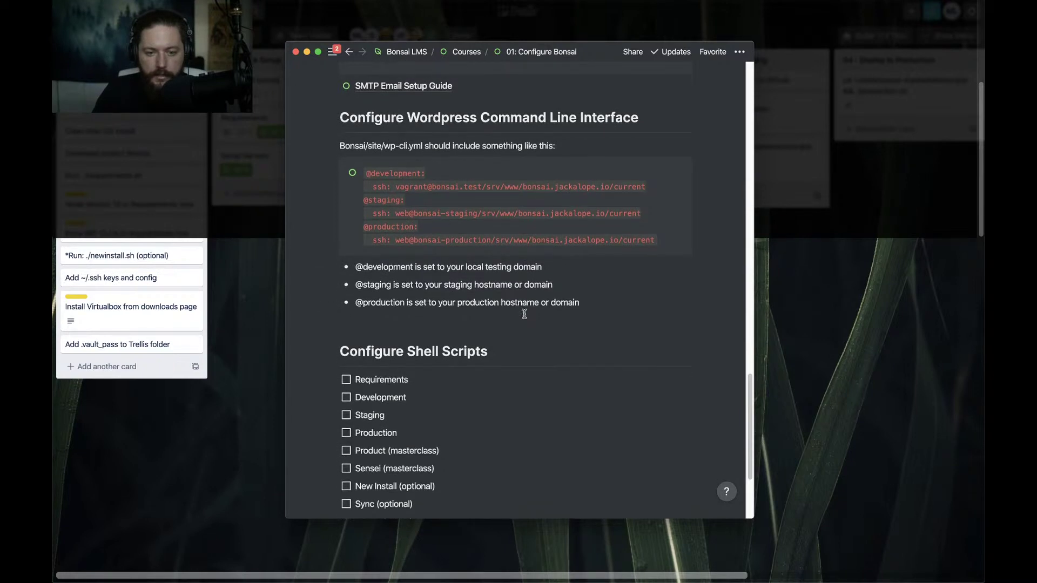
left_click(432, 230)
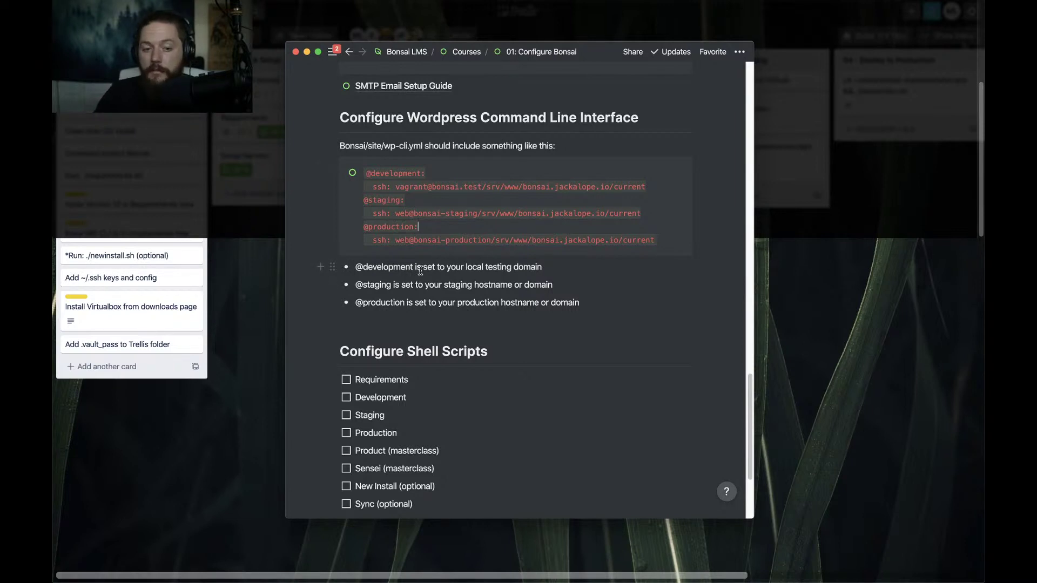
scroll(420, 270, "down", 2)
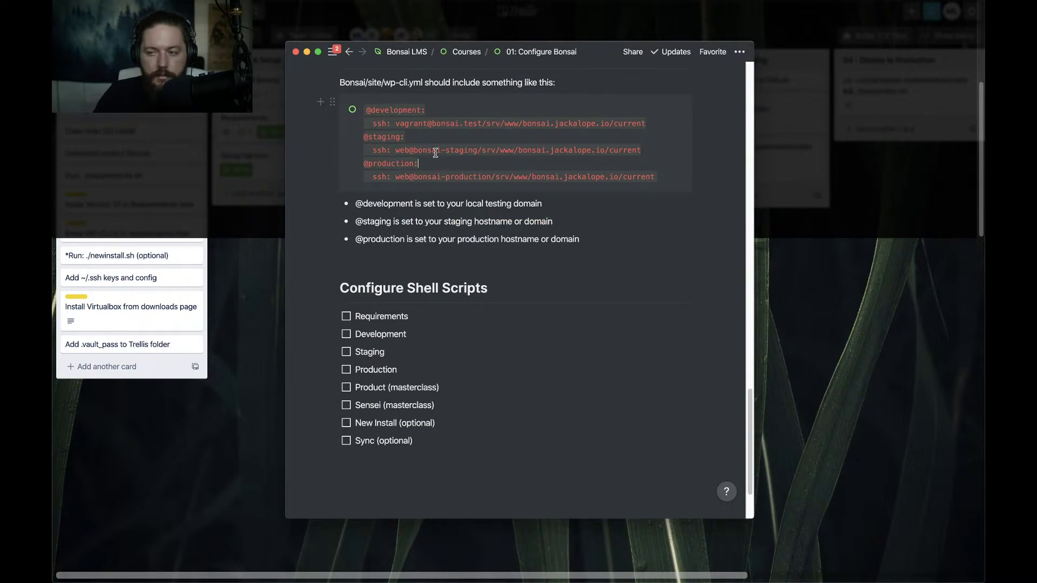
key("super+Tab")
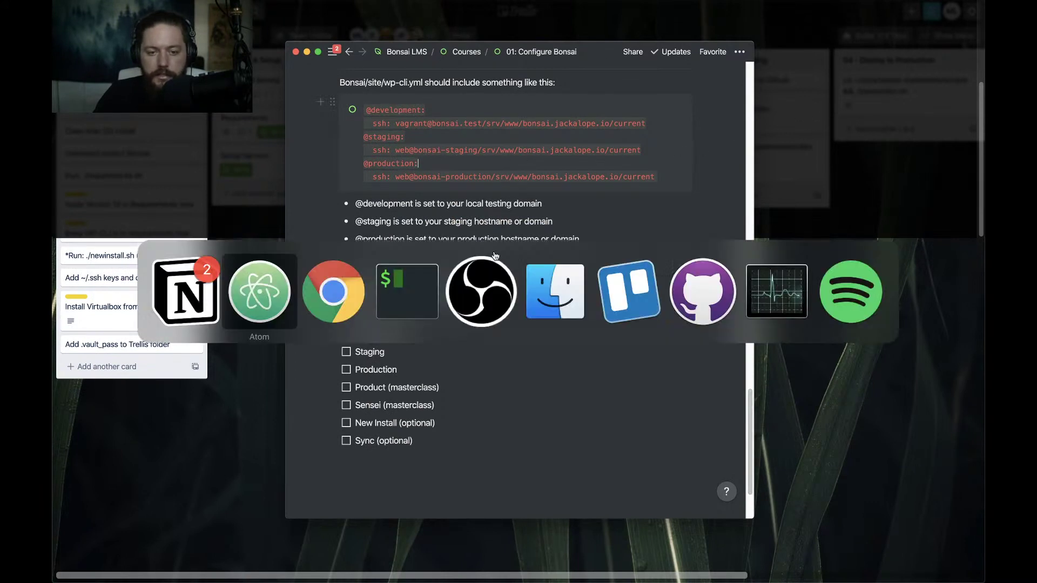
left_click(307, 304)
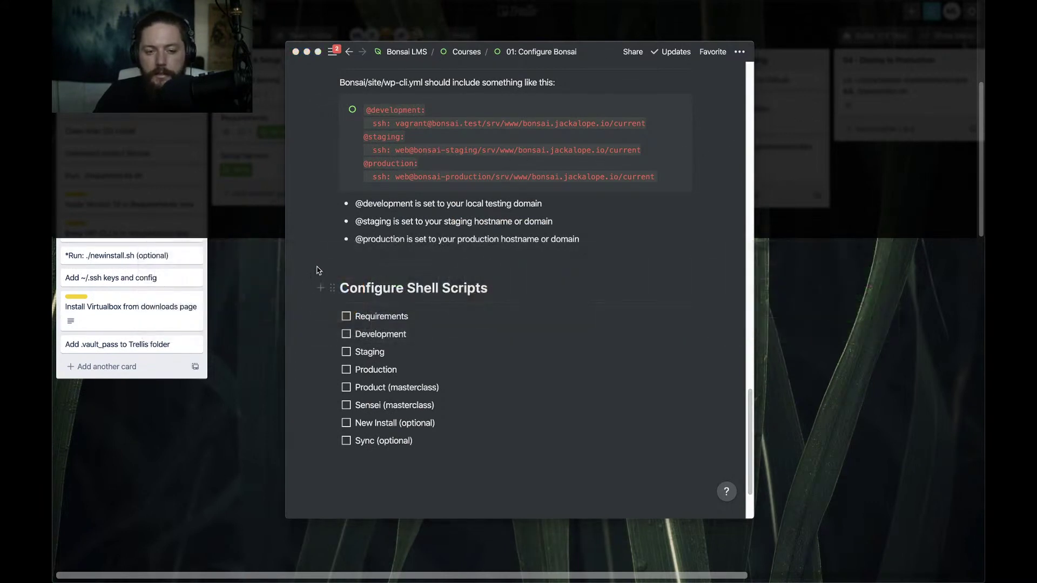
key("ctrl+Left")
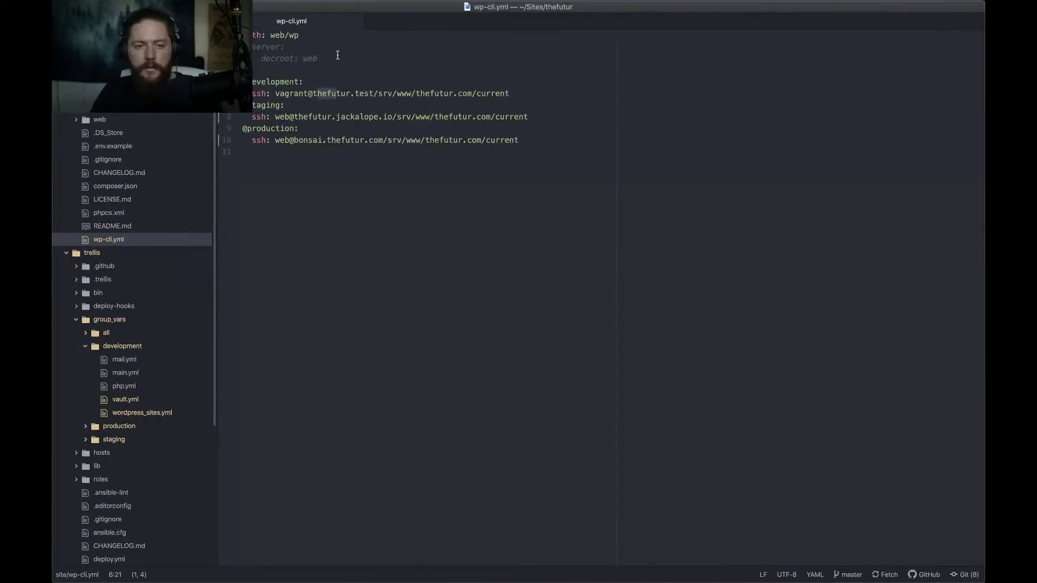
key("ctrl+Right")
key("ctrl+Right")
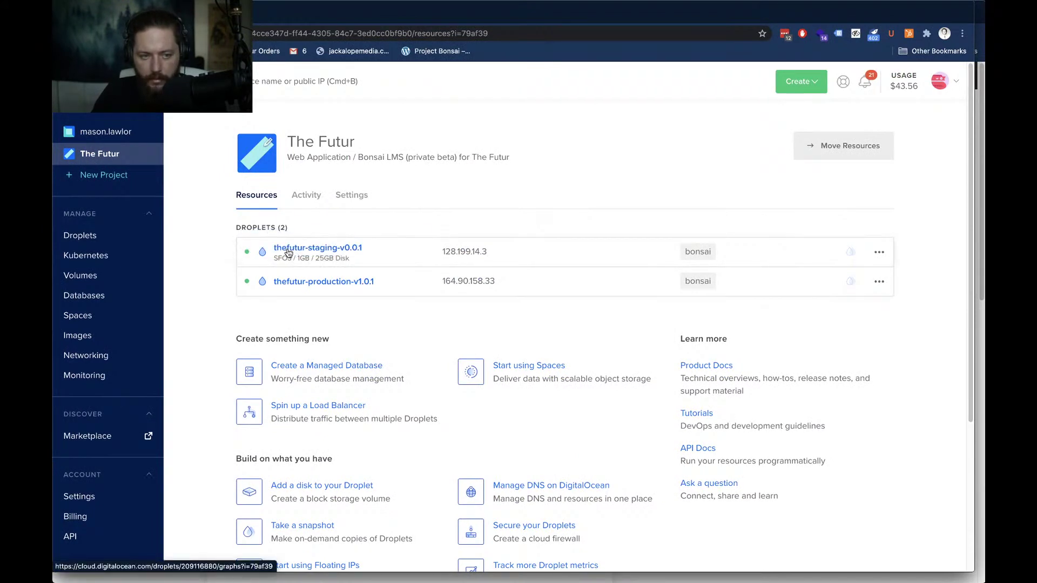
key("ctrl+Left")
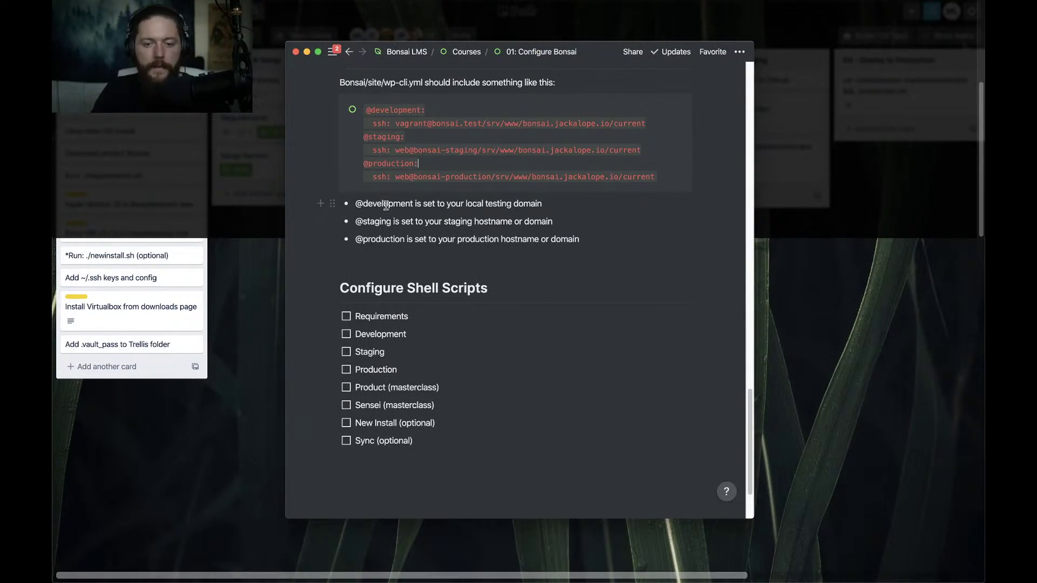
scroll(435, 281, "down", 1)
scroll(435, 280, "down", 2)
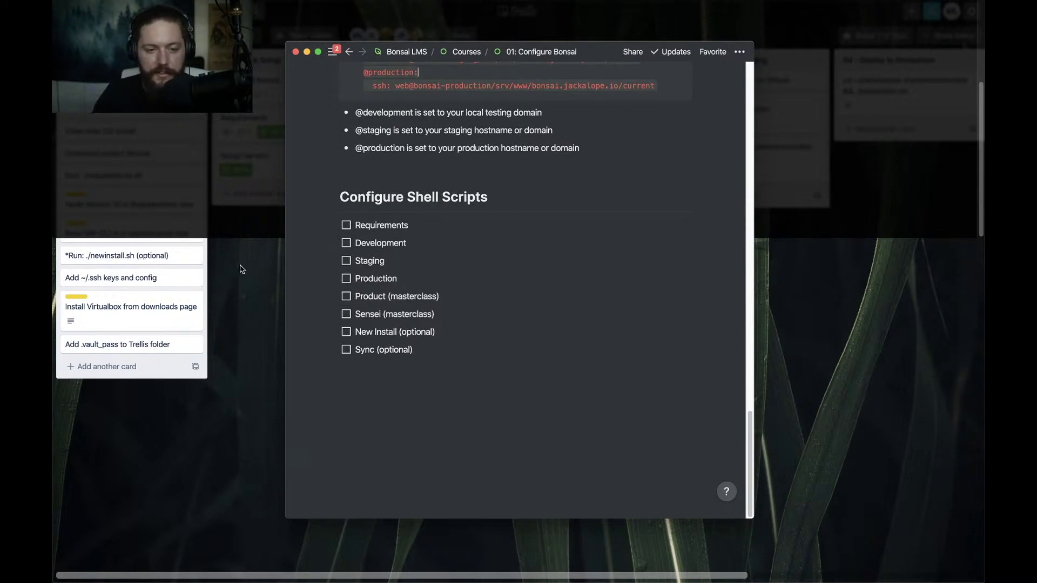
key("super+Tab")
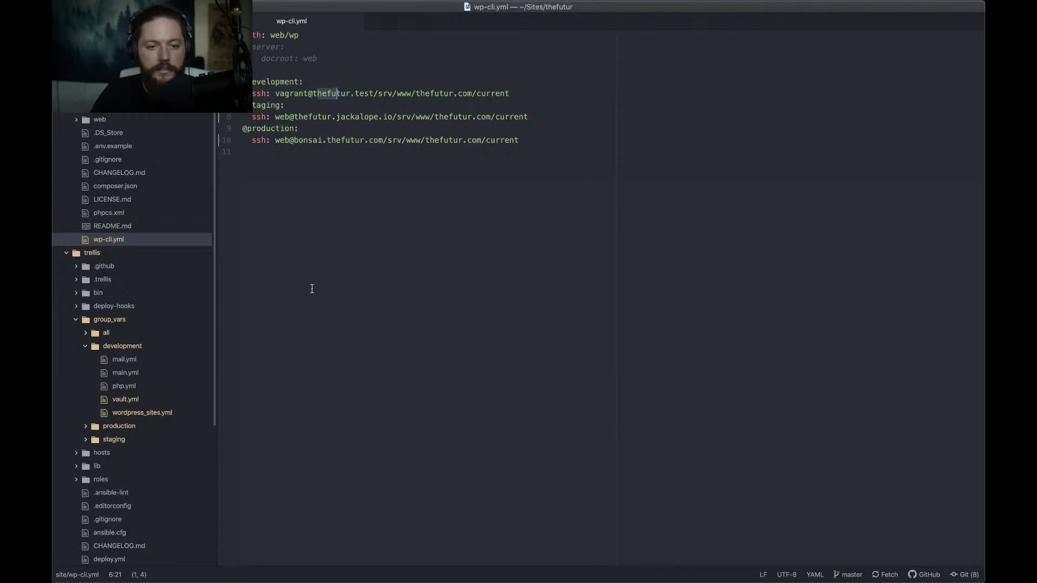
Close wp-cli.yml and collapse the development, group_vars and trellis folders in Atom's tree
left_click(323, 200)
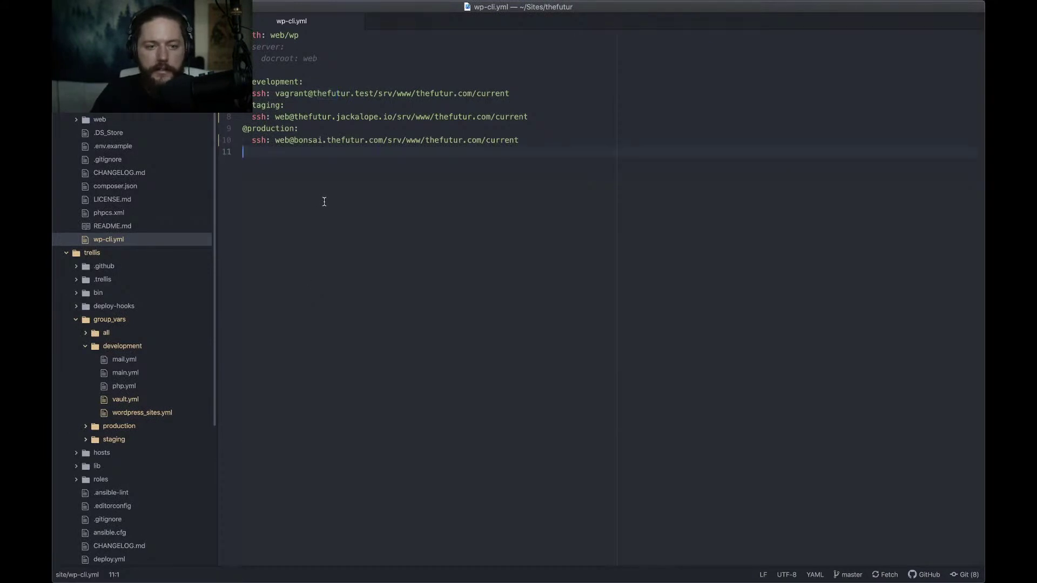
key("super+w")
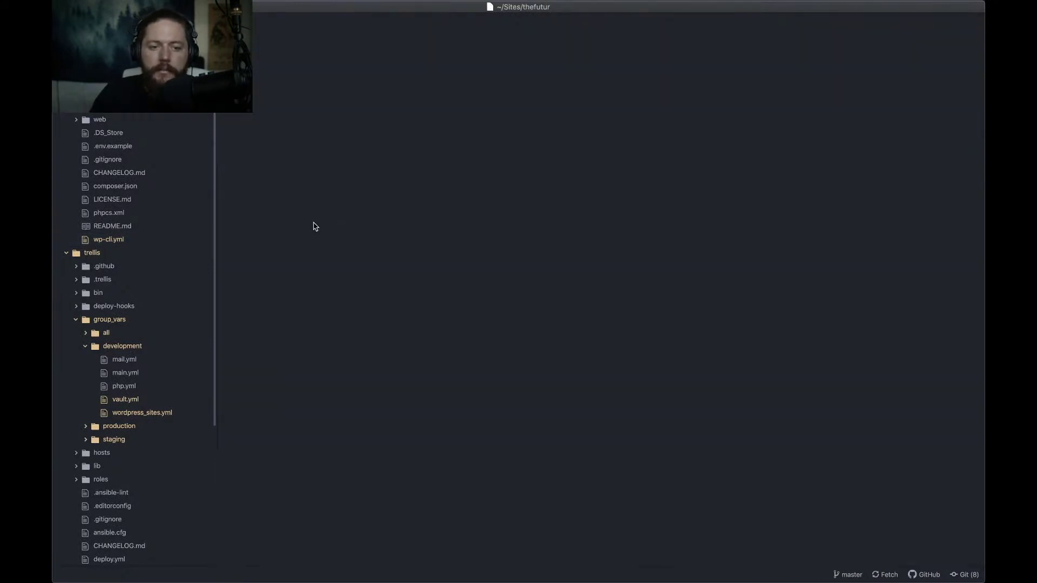
left_click(122, 346)
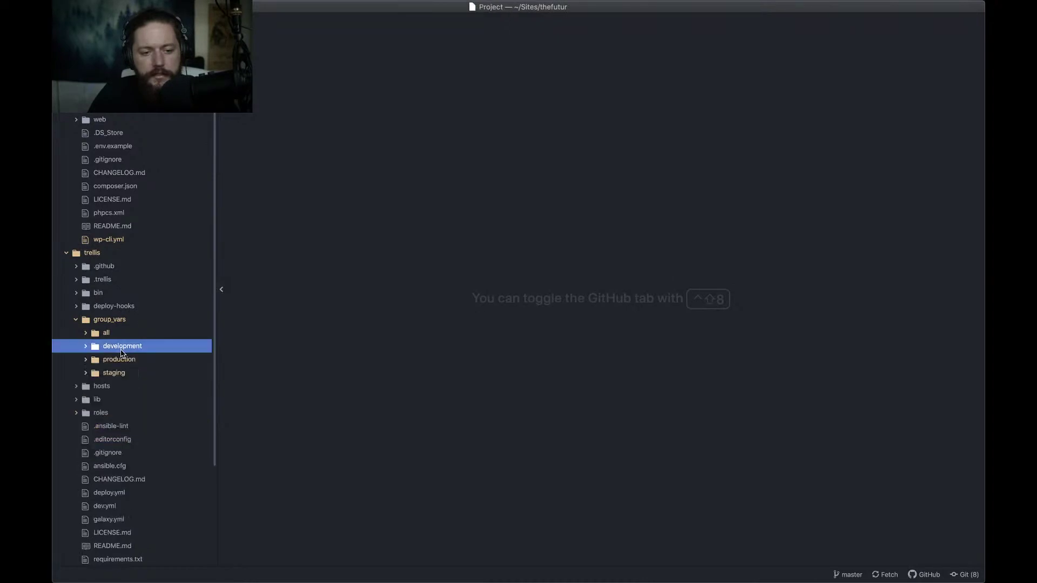
left_click(100, 323)
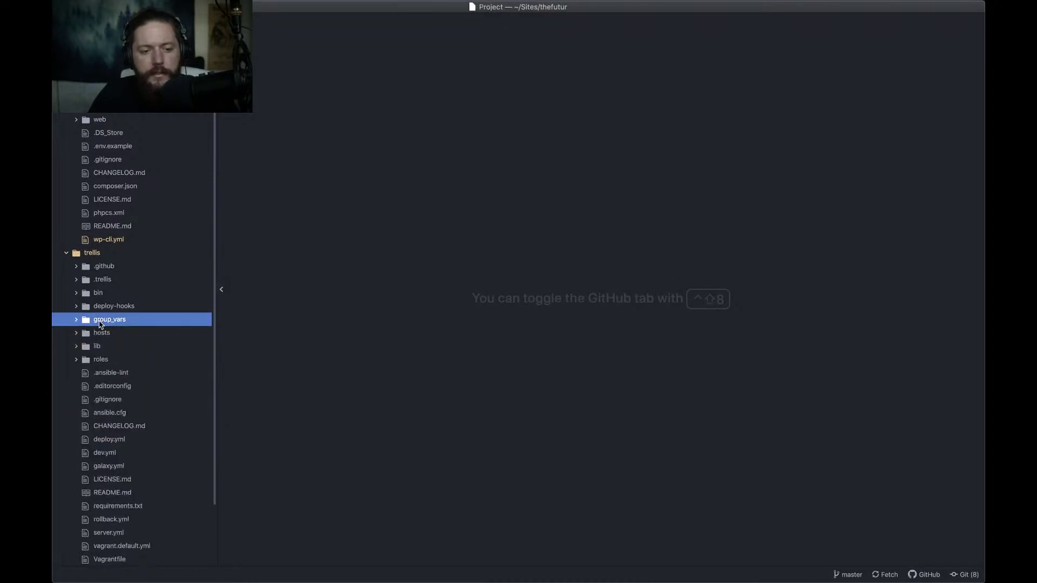
left_click(93, 255)
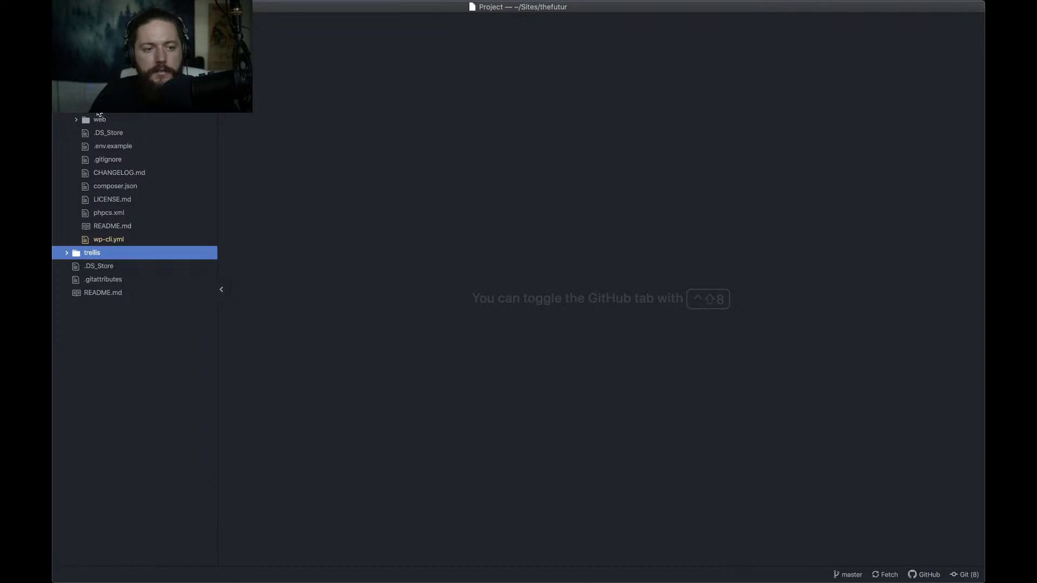
scroll(99, 114, "up", 3)
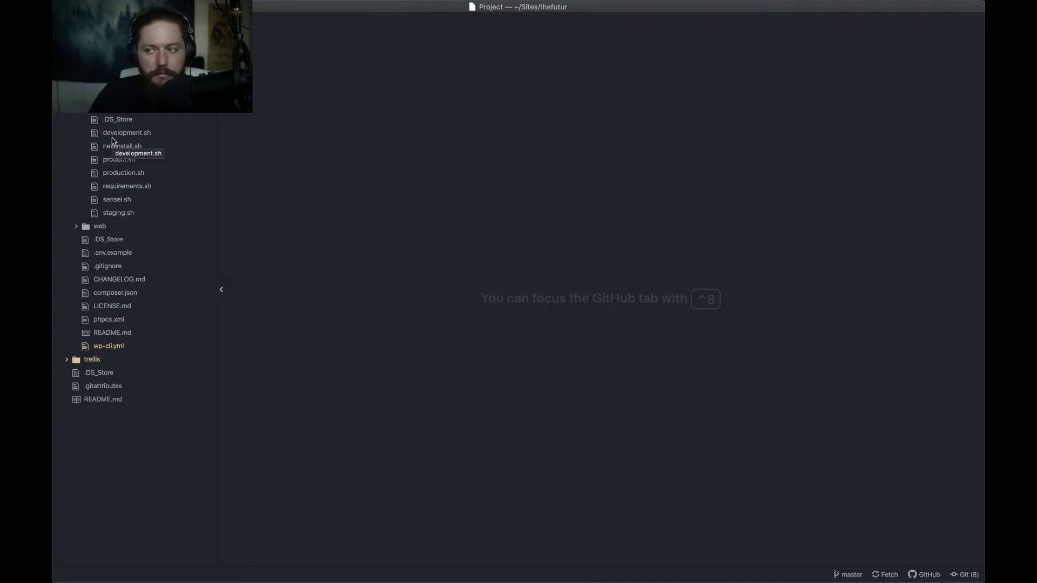
key("super+Tab")
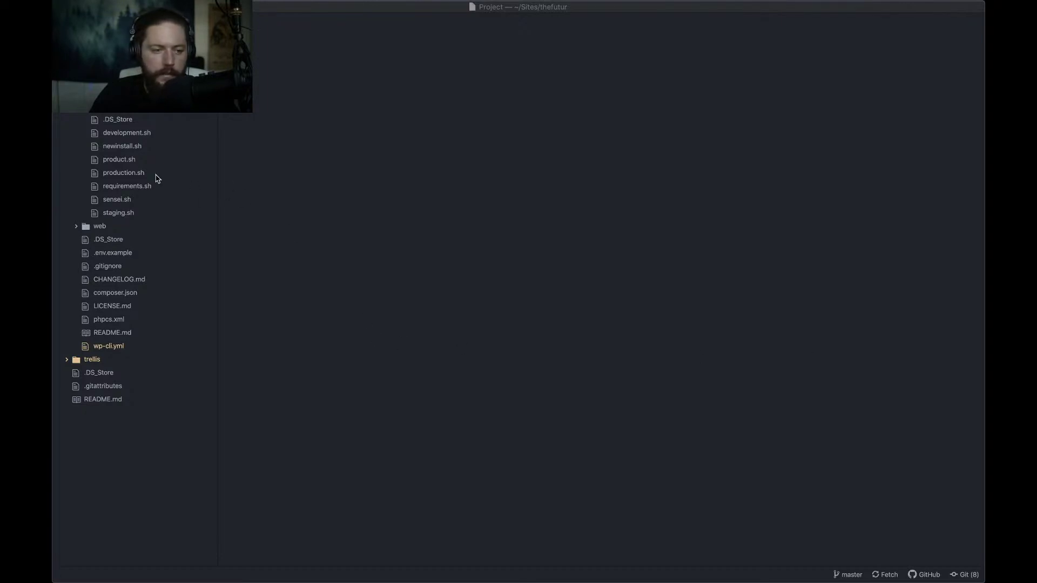
left_click(124, 134)
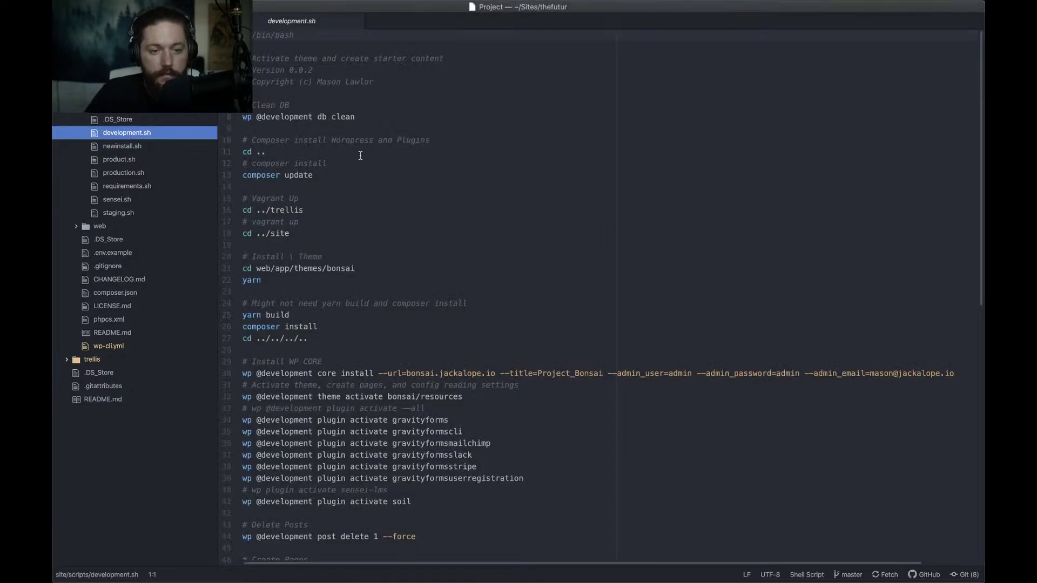
left_click(362, 118)
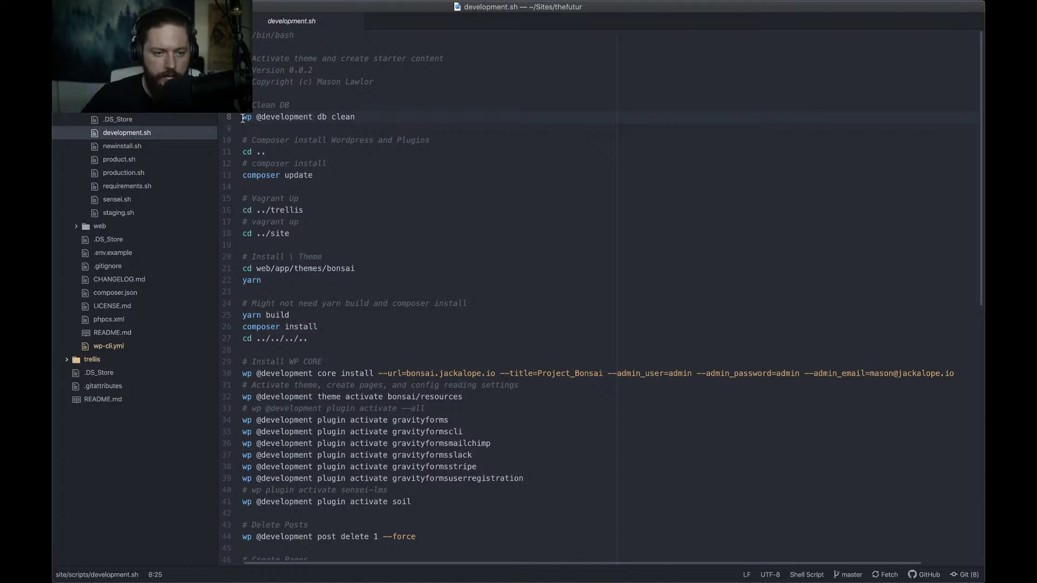
left_click(242, 117, "shift")
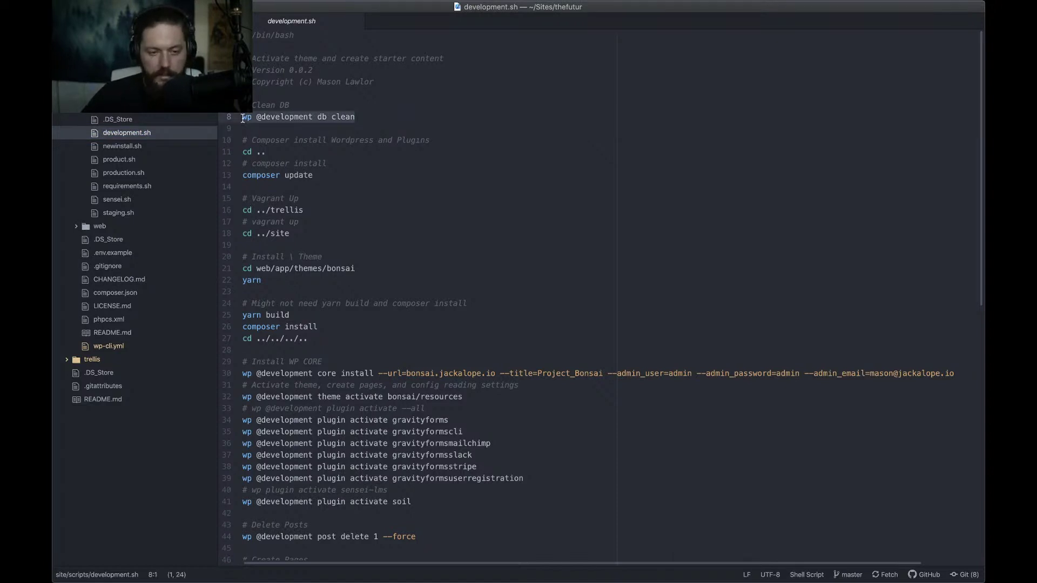
key("super+slash")
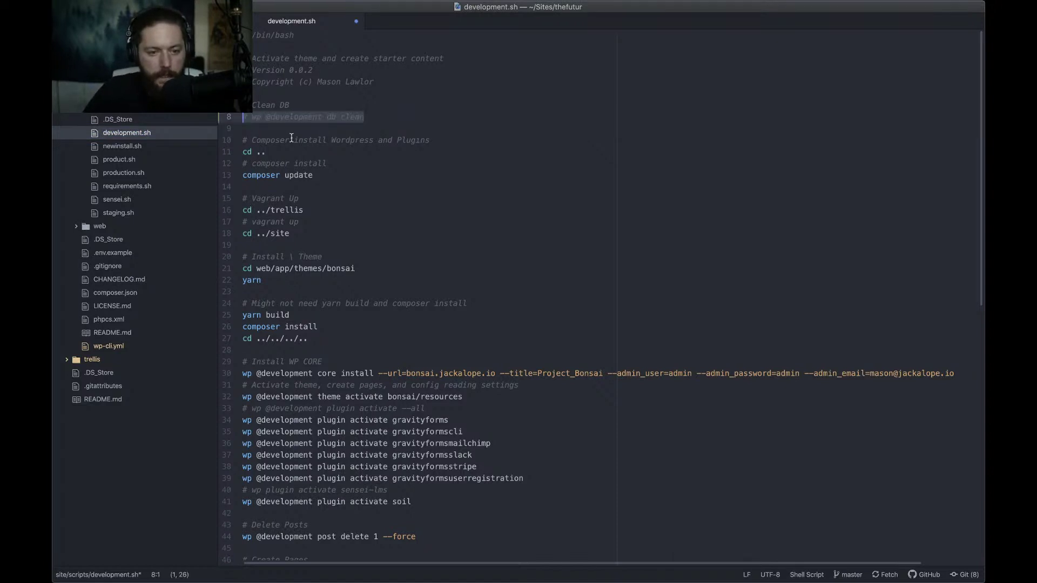
Review the rest of development.sh down through the vagrant up and cd ../trellis lines
left_click(314, 152)
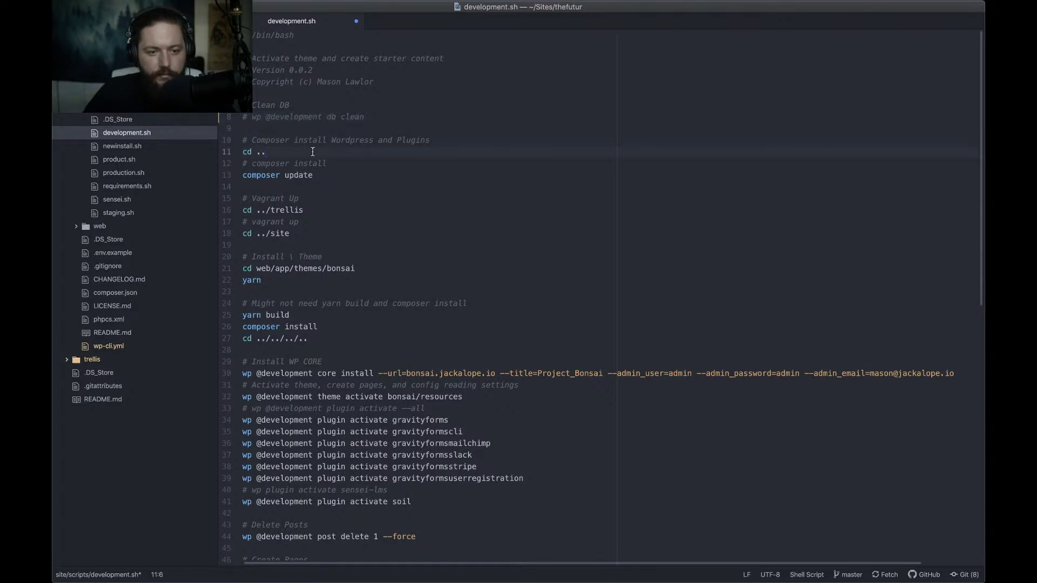
left_click(331, 165)
left_click(328, 173)
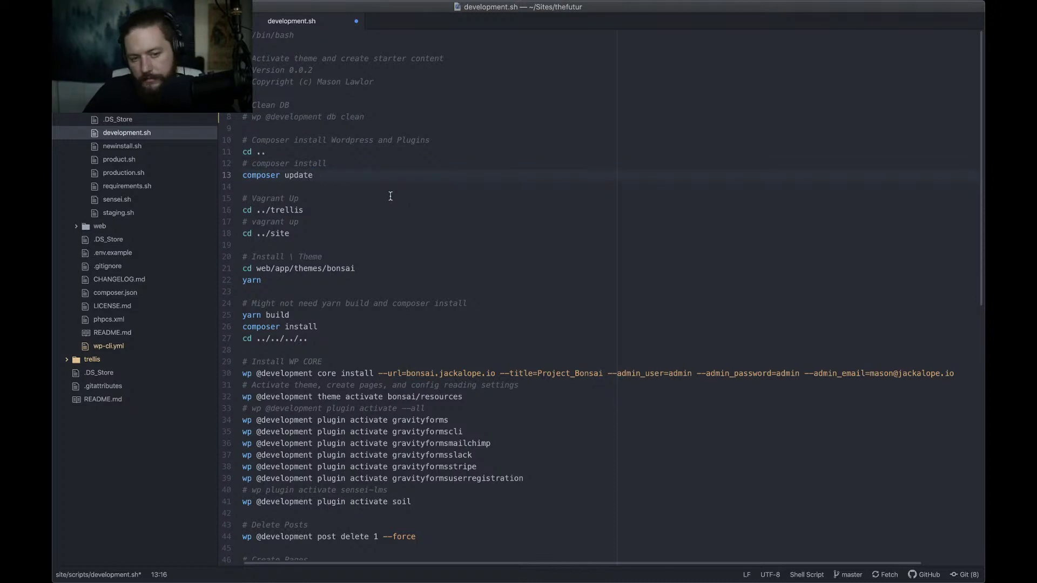
scroll(350, 194, "down", 1)
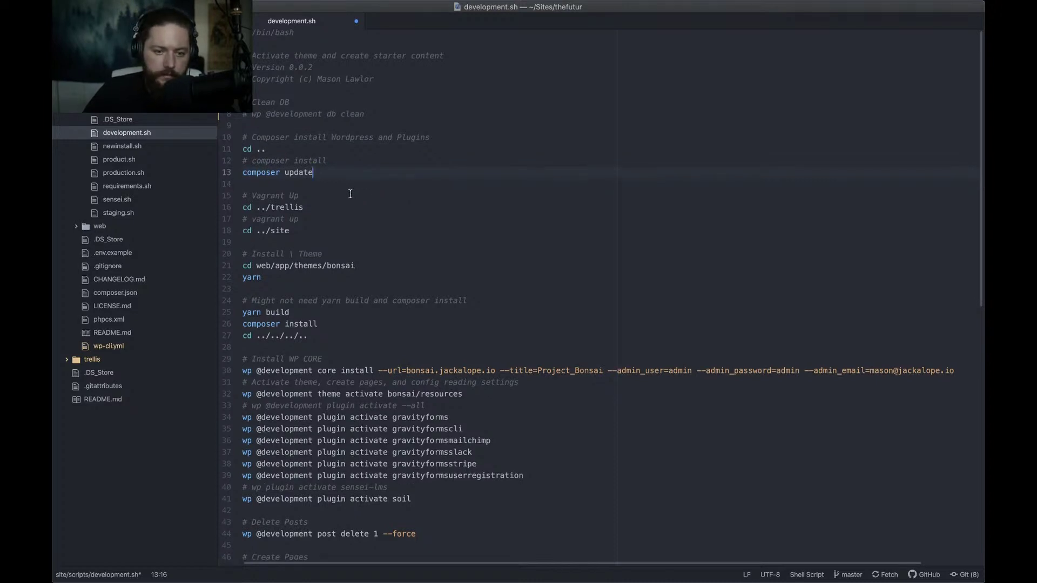
scroll(349, 194, "down", 1)
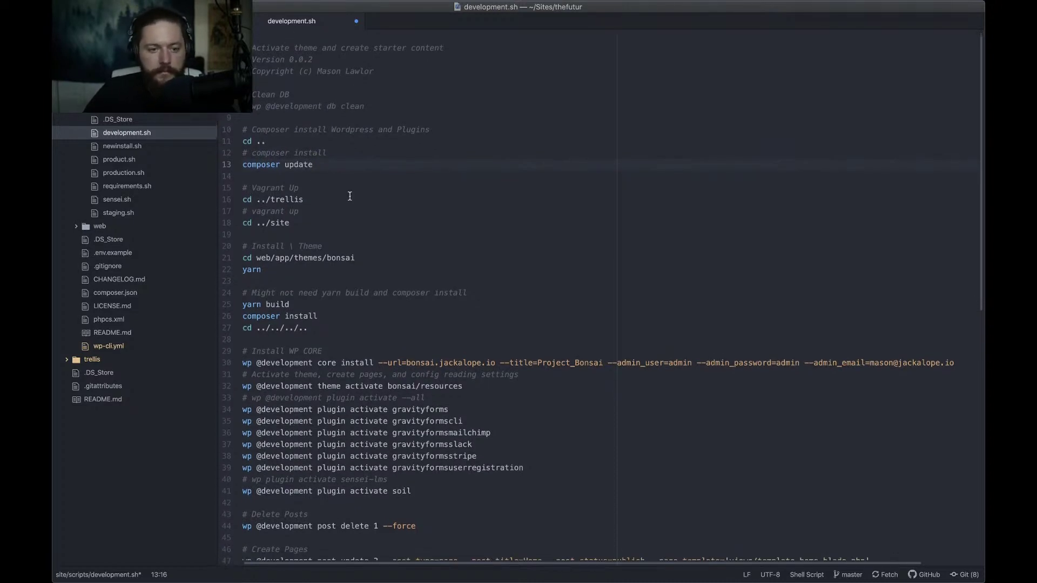
scroll(350, 196, "down", 2)
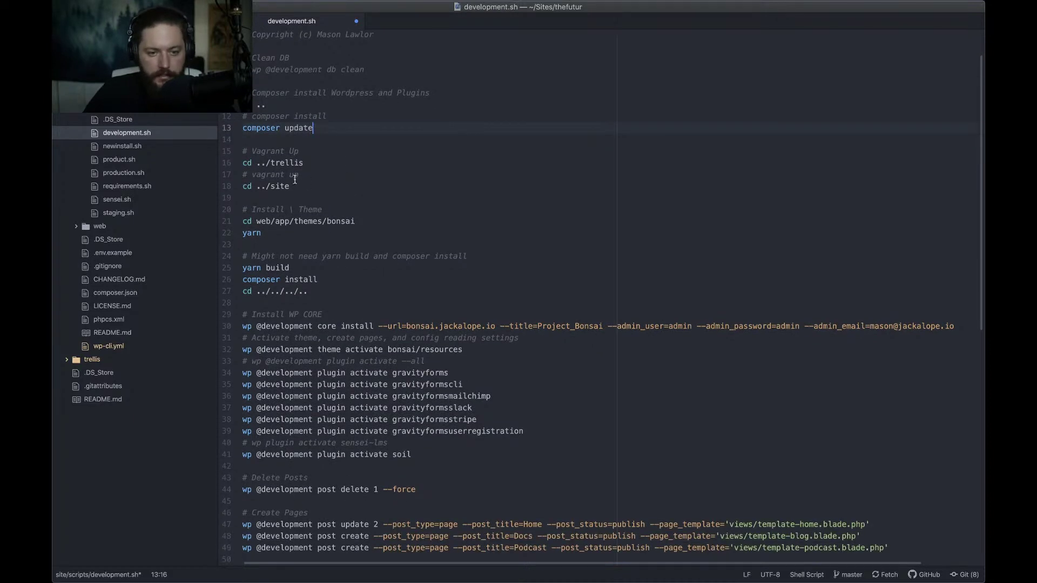
left_click(328, 178)
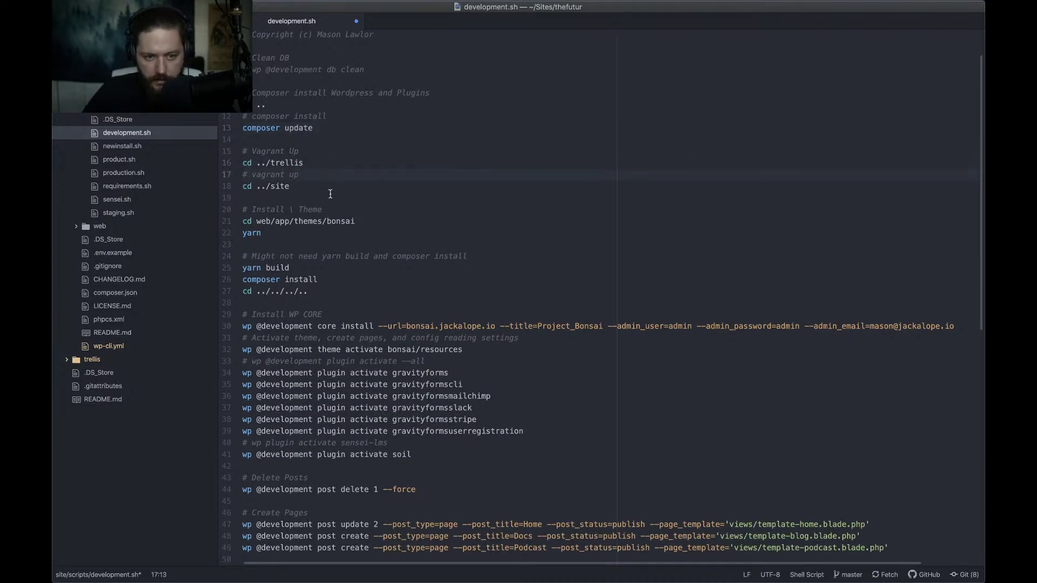
scroll(328, 192, "down", 1)
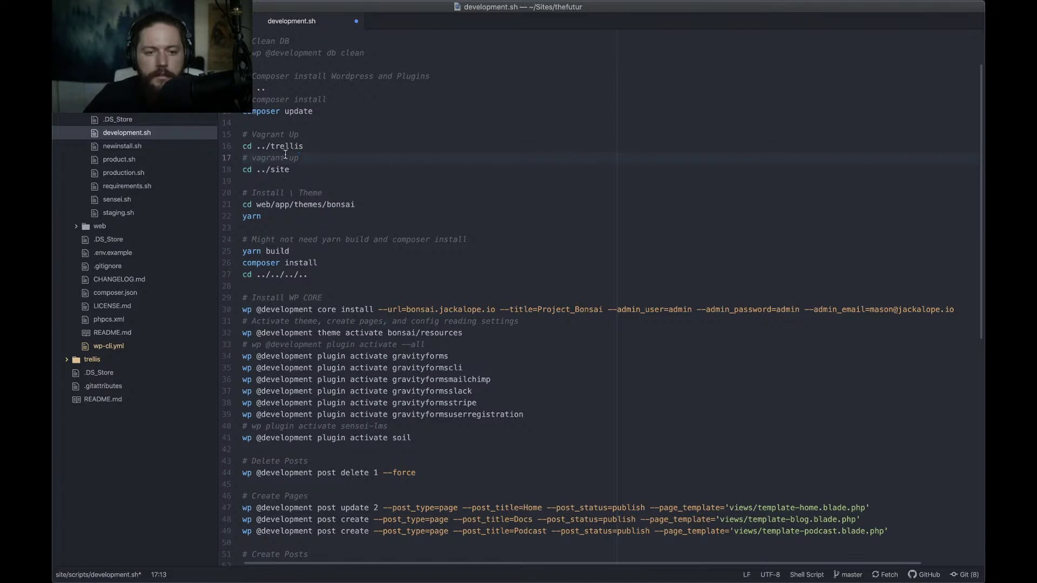
left_click(306, 146)
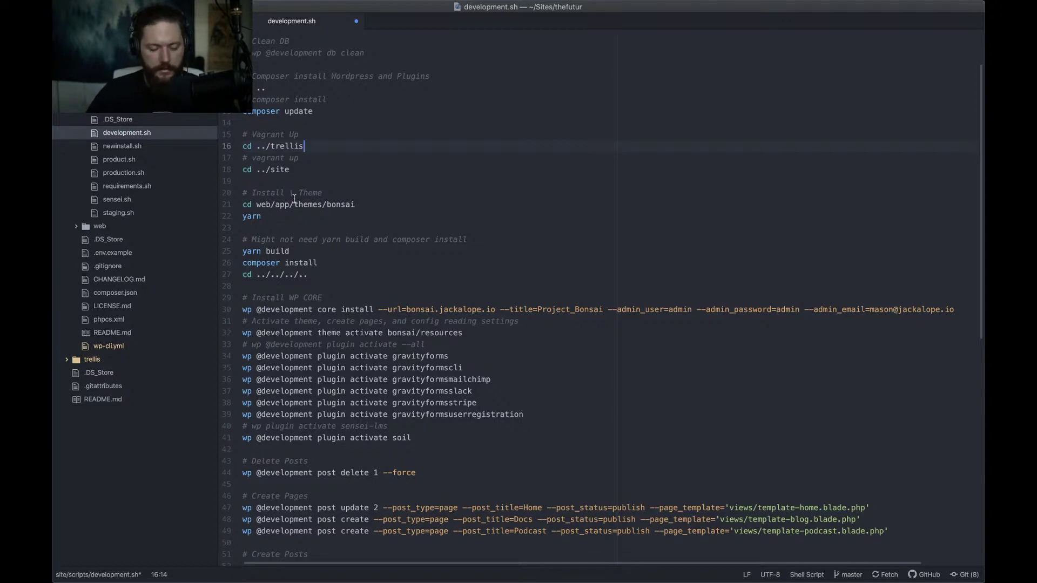
key("super+Tab")
Open the Bonsai-example repository in Atom from GitHub Desktop's repository list
left_click(700, 304)
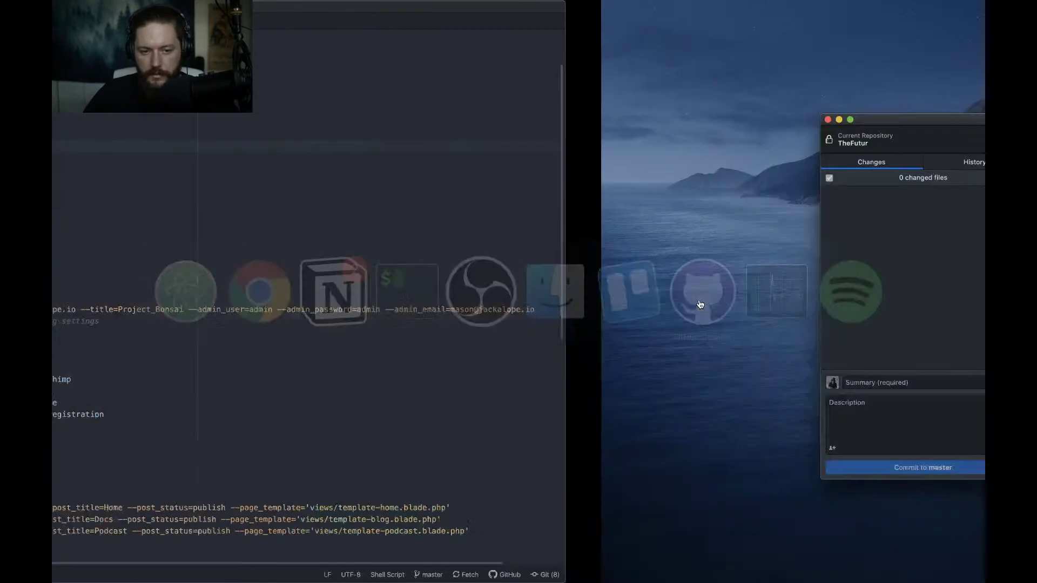
left_click(372, 141)
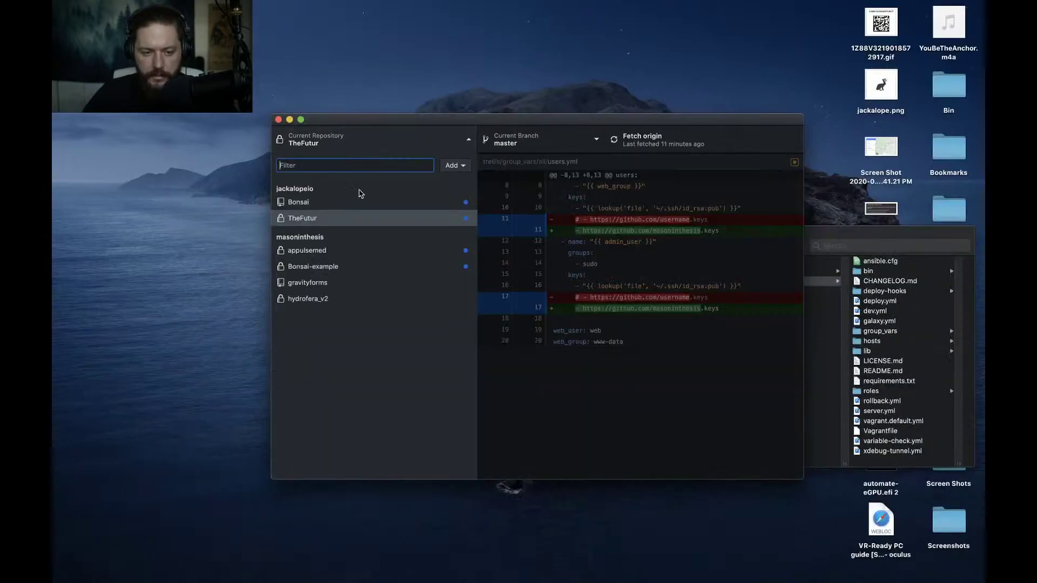
left_click(315, 267)
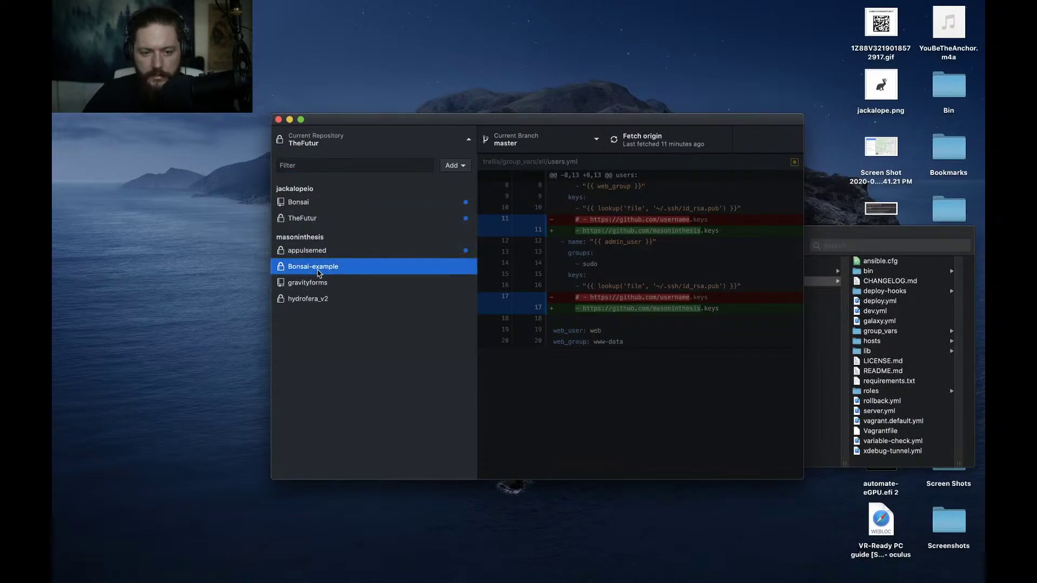
right_click(317, 272)
left_click(359, 296)
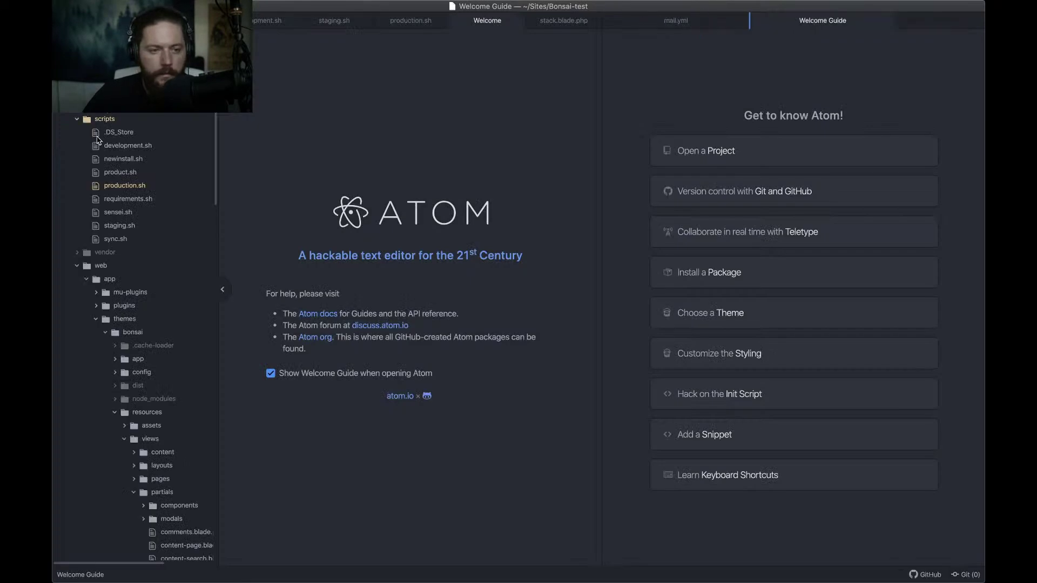
Open Bonsai-test's development.sh for reference and close the Welcome page and other tabs
left_click(128, 148)
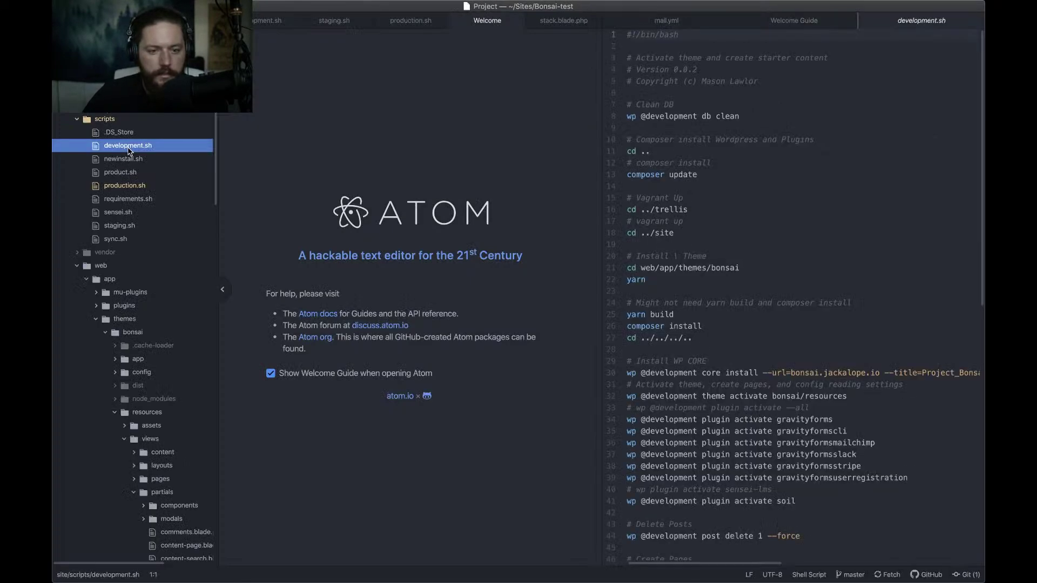
left_click(475, 108)
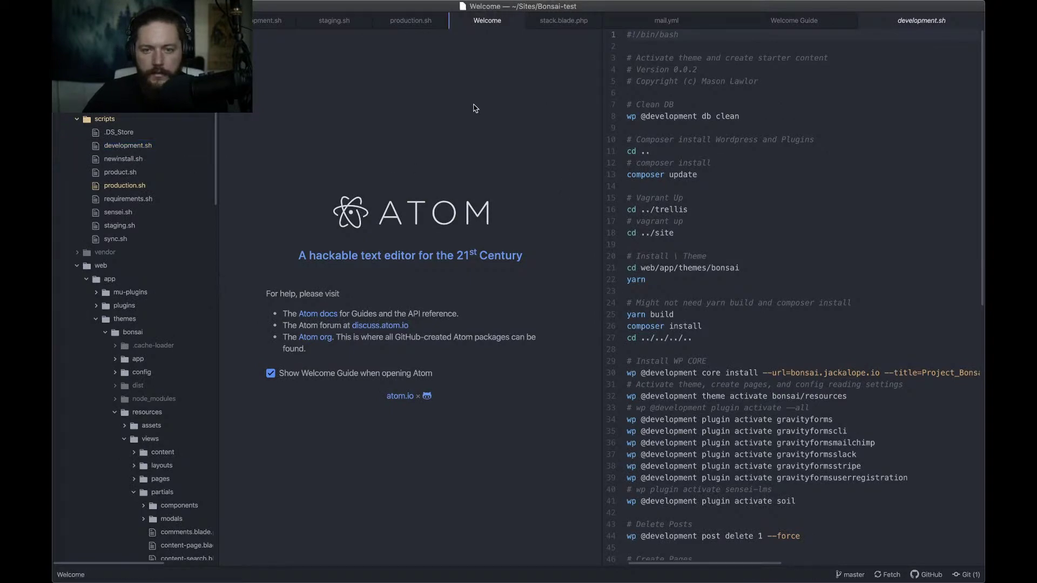
key("super+w")
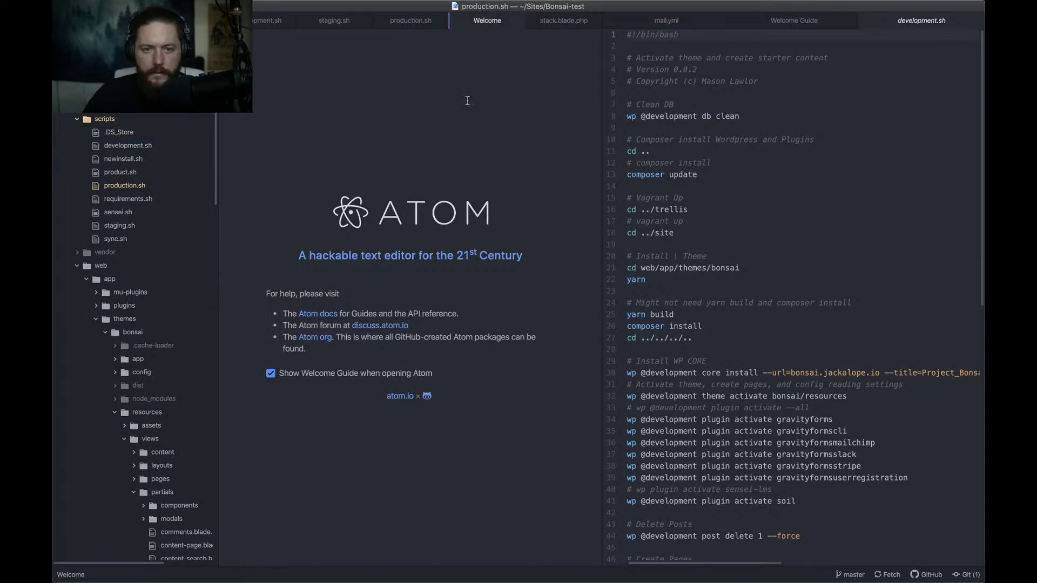
key("super+w")
key("super+w")
key("super+w")
key("super+w")
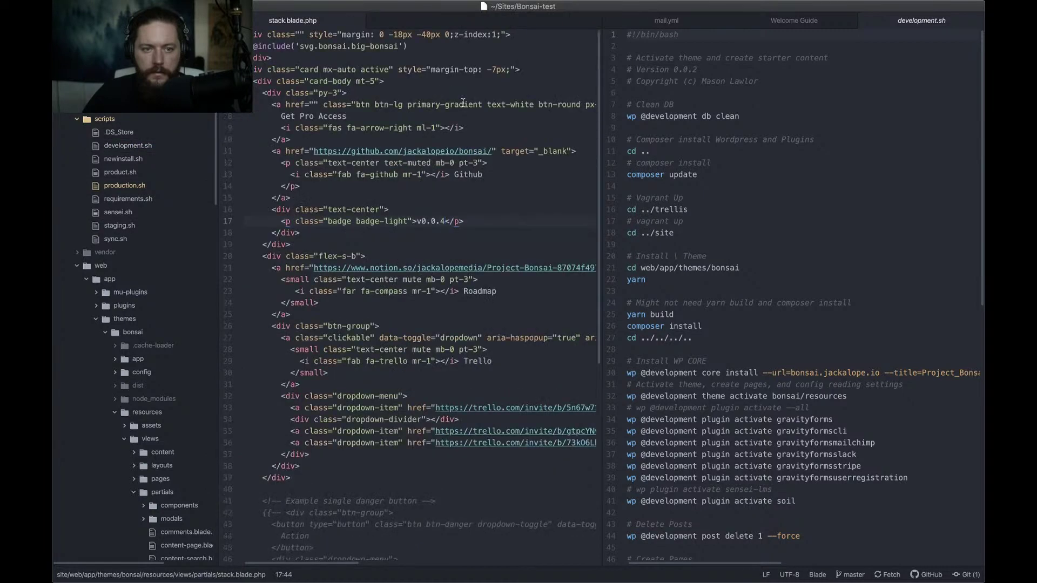
Uncomment the vagrant up line on line 17 of thefutur's development.sh
left_click(404, 189)
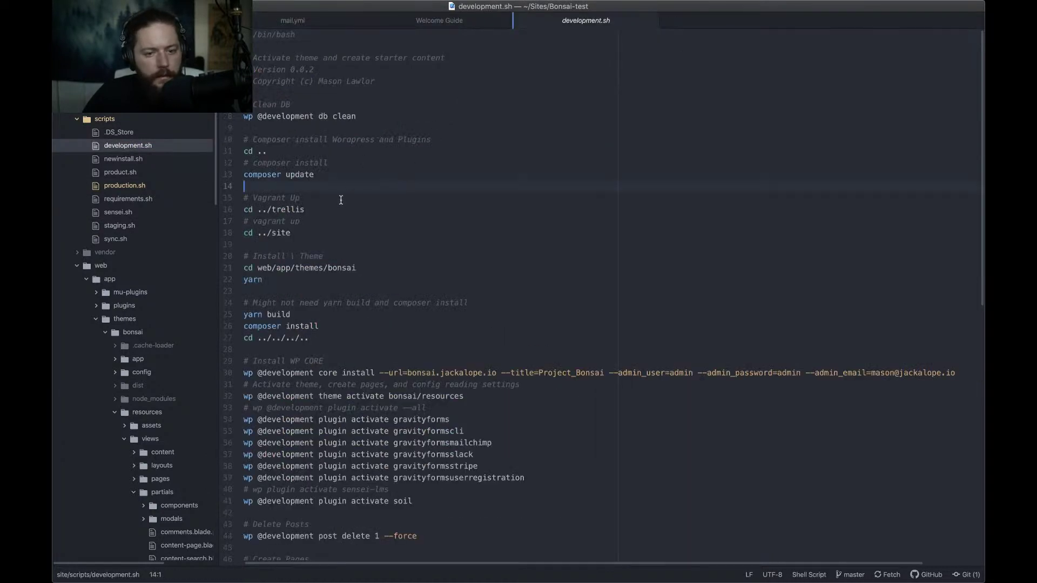
left_click(312, 223)
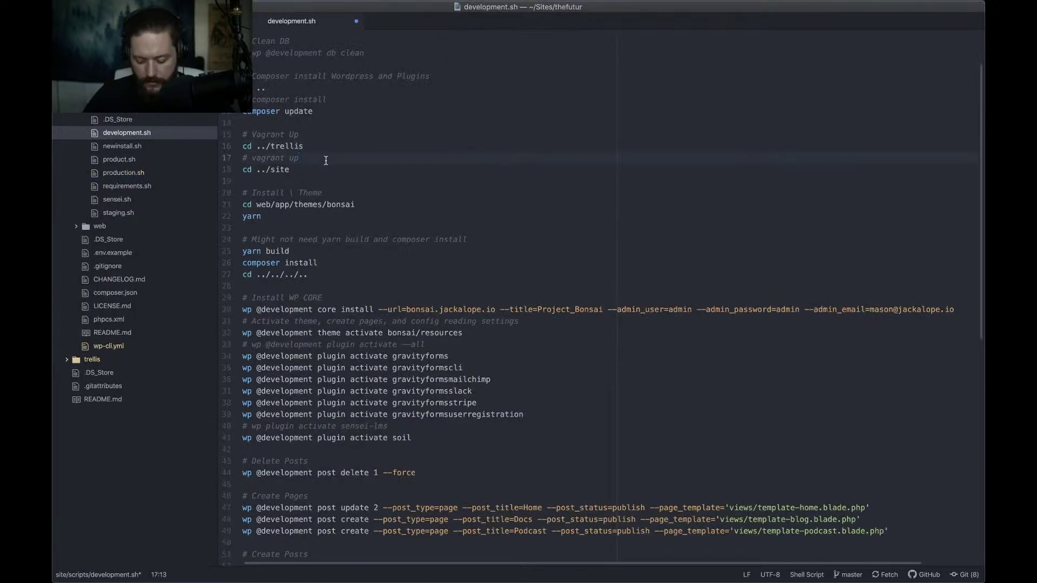
key("super+shift+Left")
key("super+slash")
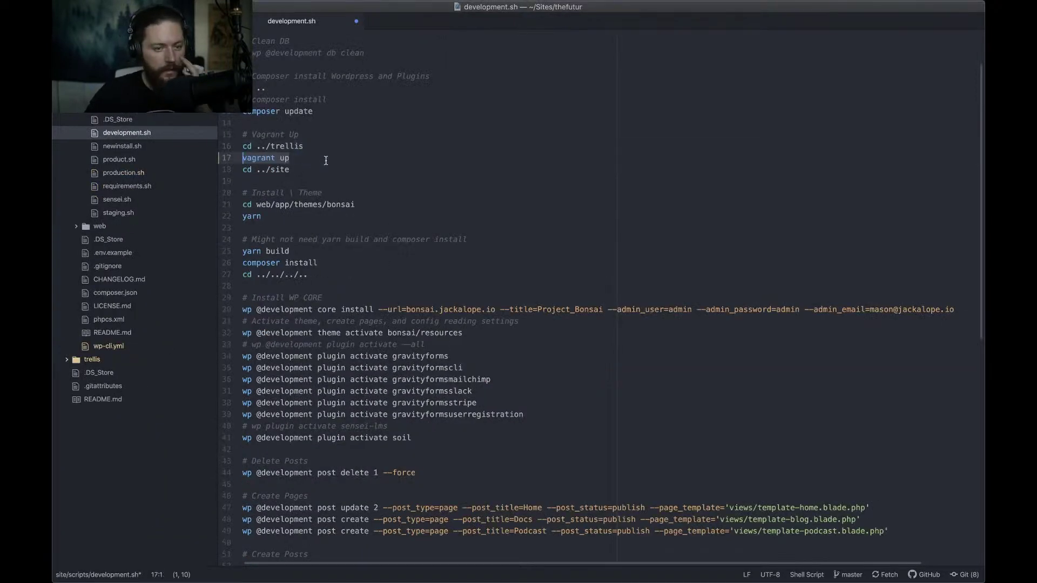
Change the --url in line 30's wp core install command to thefutur.jackalope.io
left_click(326, 161)
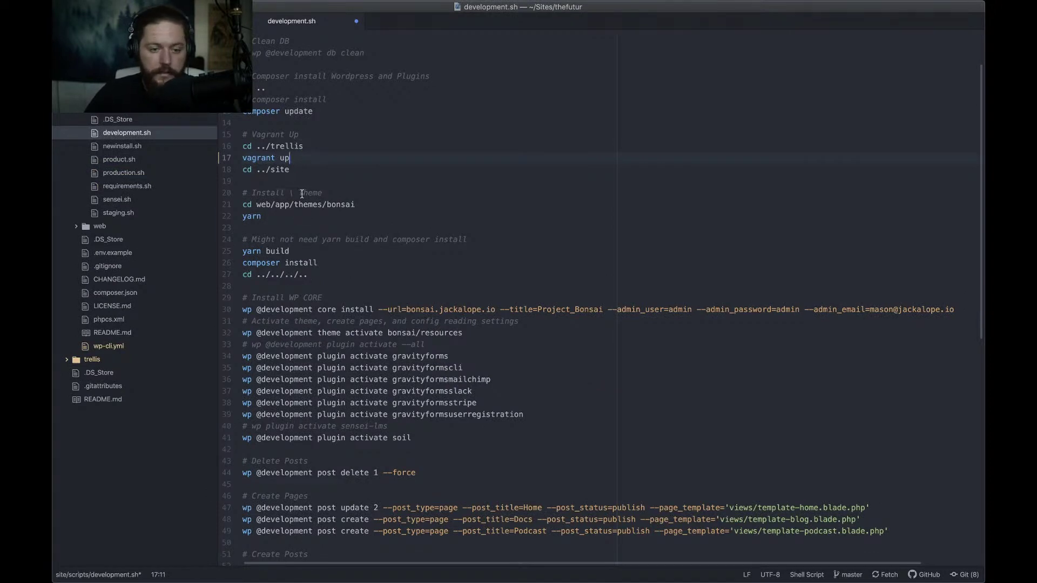
scroll(372, 215, "down", 3)
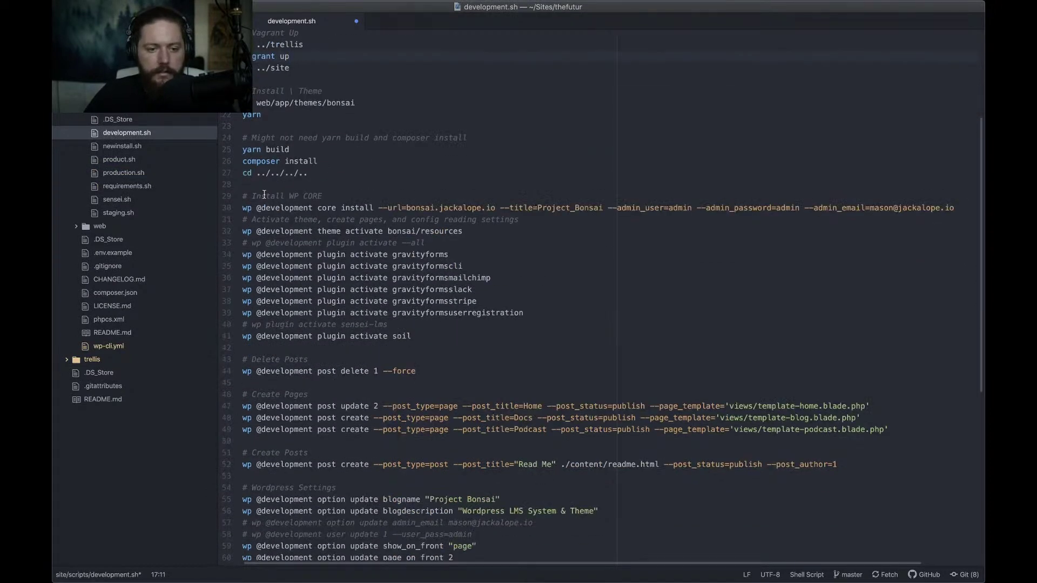
scroll(301, 179, "down", 1)
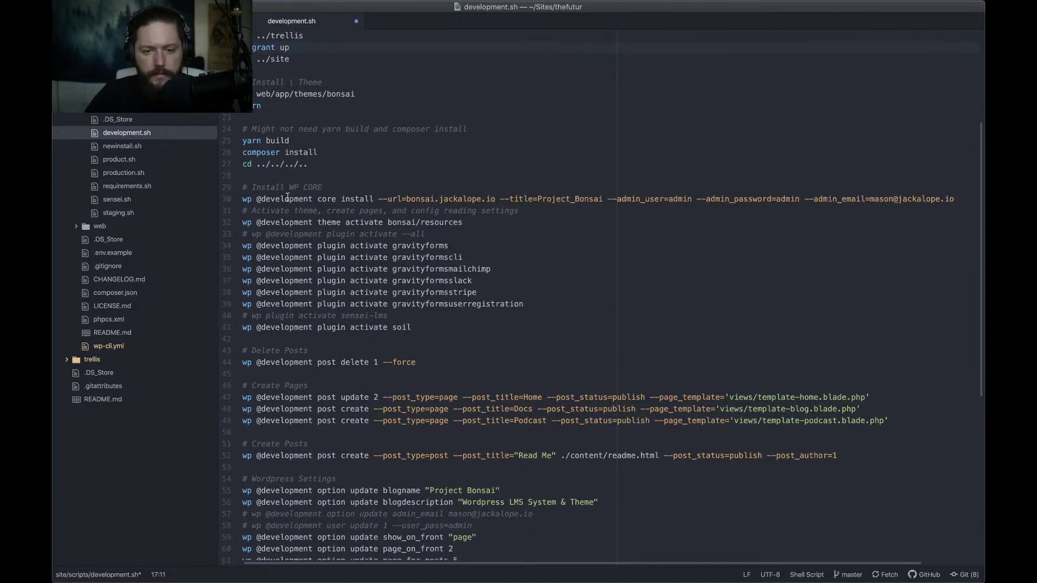
left_click(430, 201)
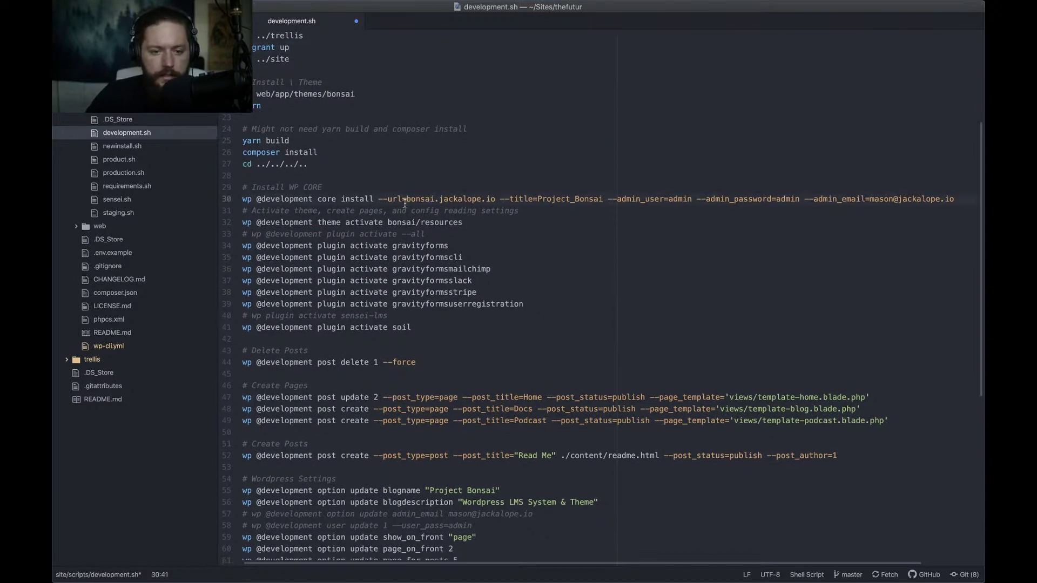
left_click_drag(407, 201, 437, 201)
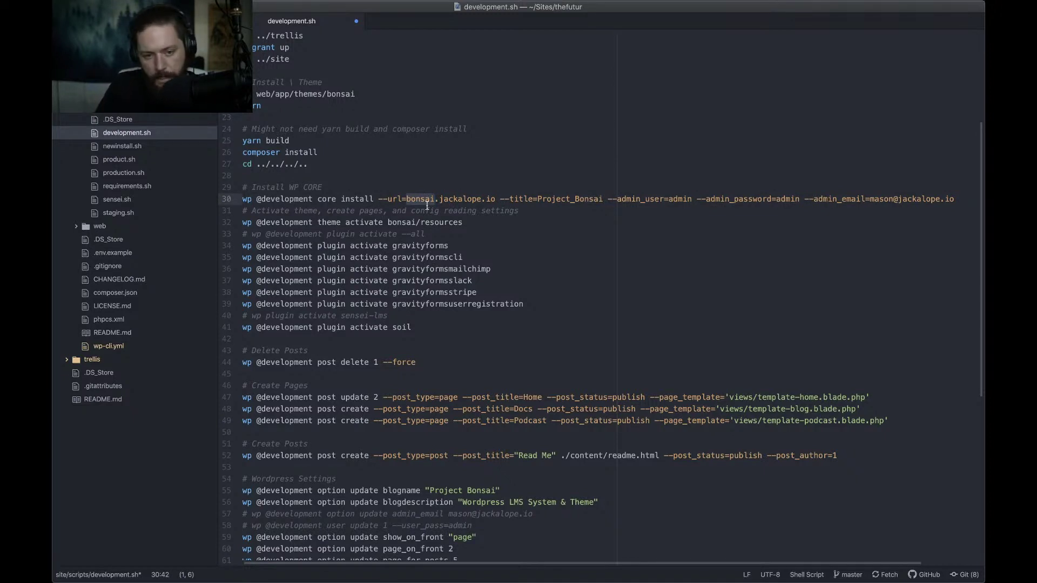
type("thefutur")
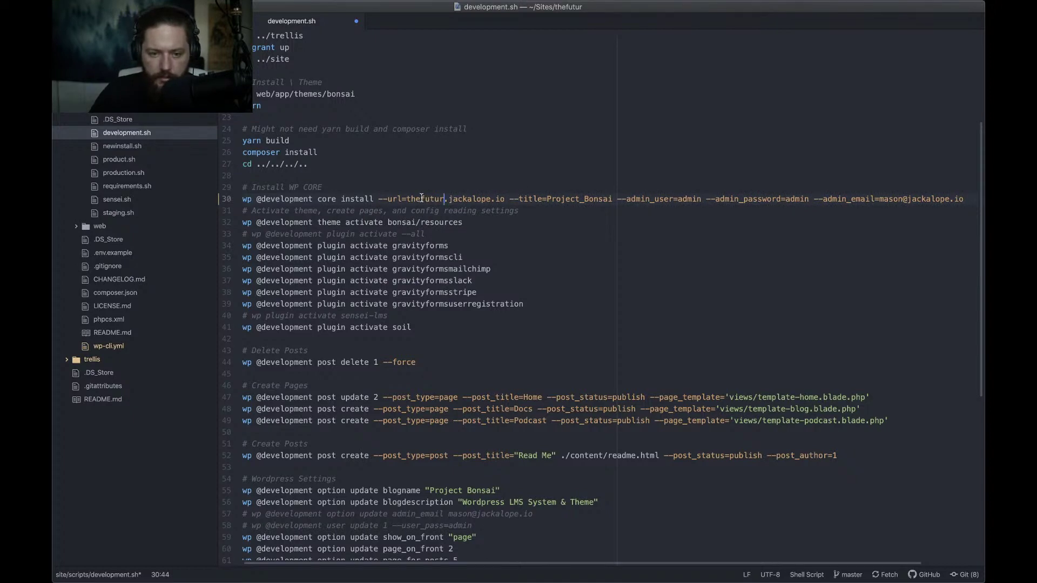
key("alt+Left")
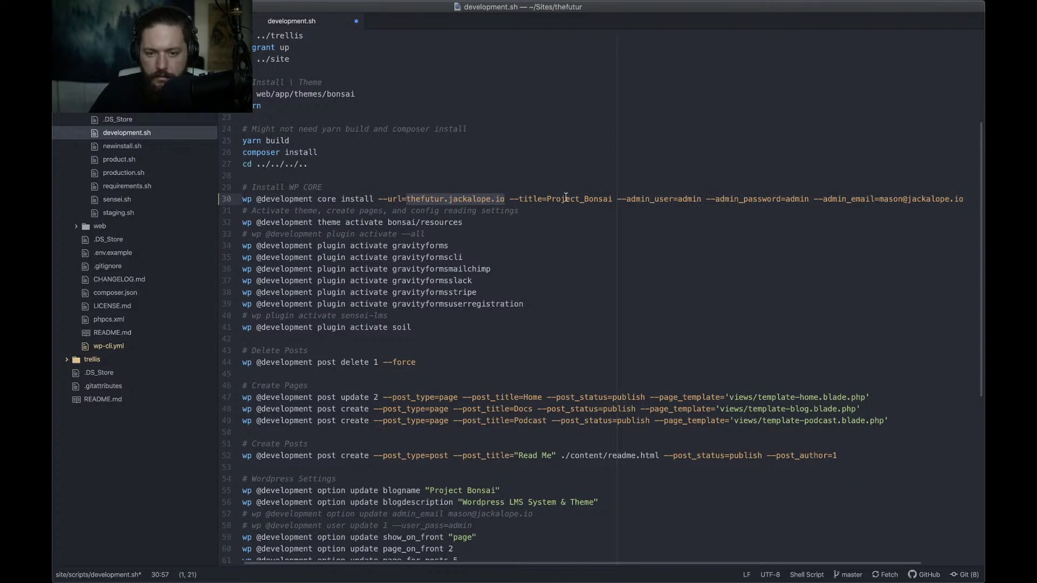
Replace the Project_Bonsai site title with The_Futur_
left_click(549, 200)
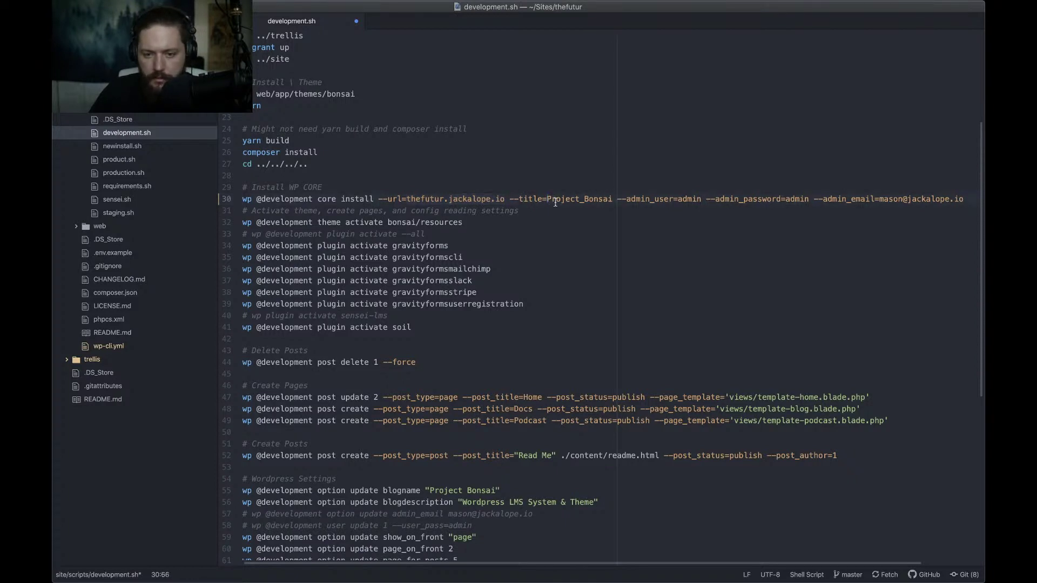
double_click(555, 200)
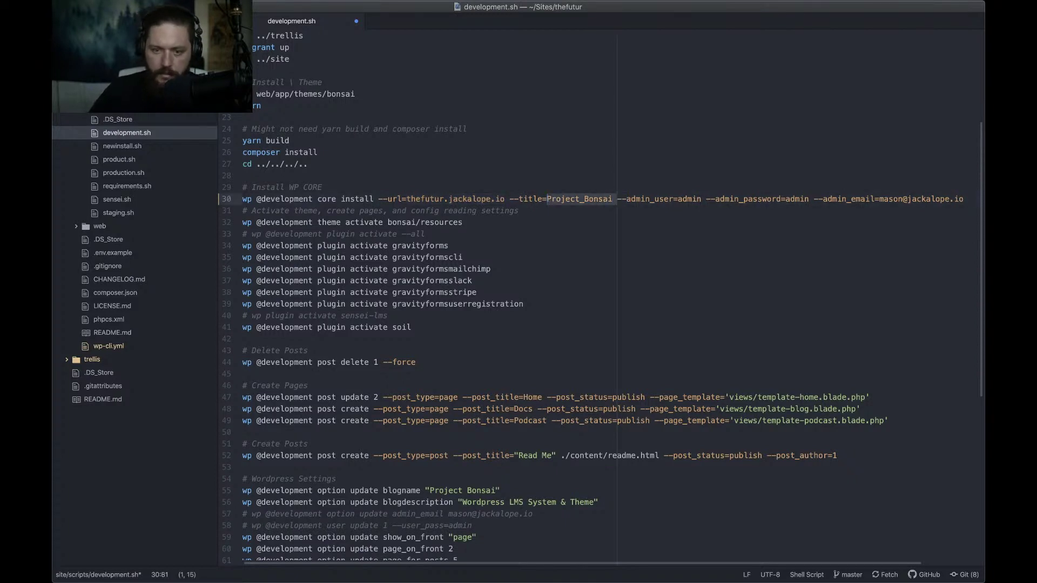
key("Return")
key("super+z")
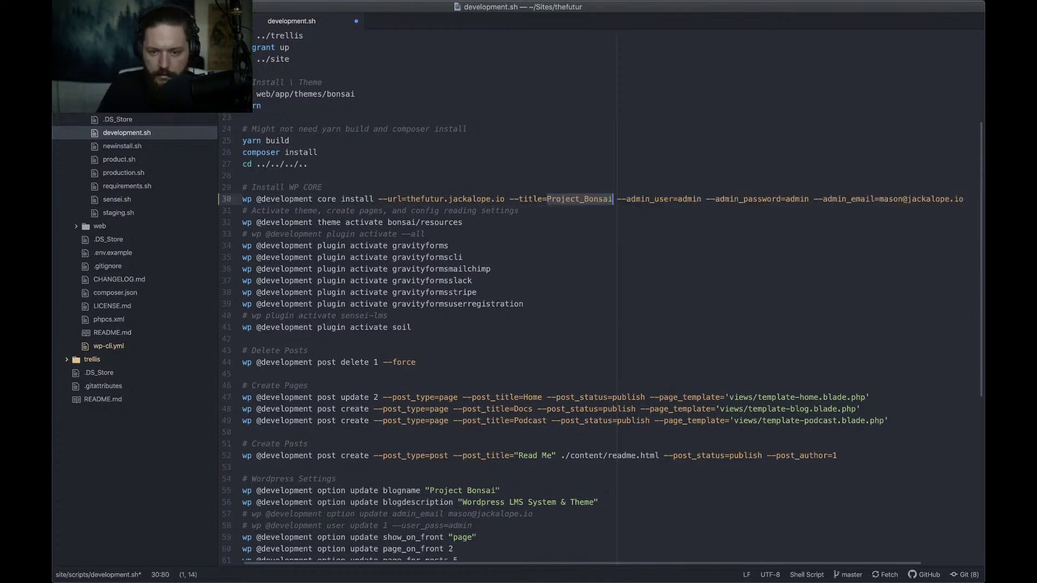
type("The")
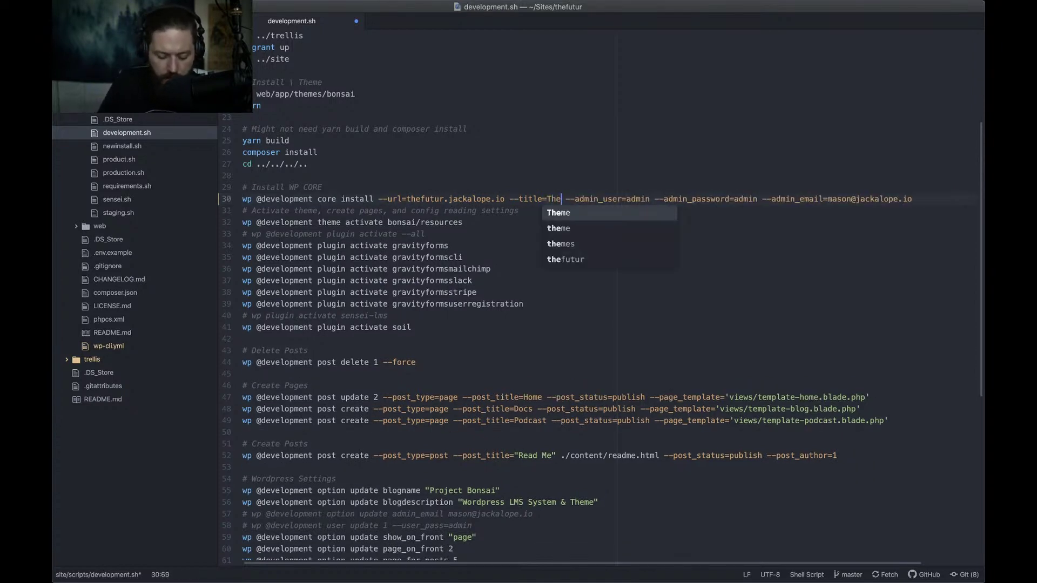
type("_Futur")
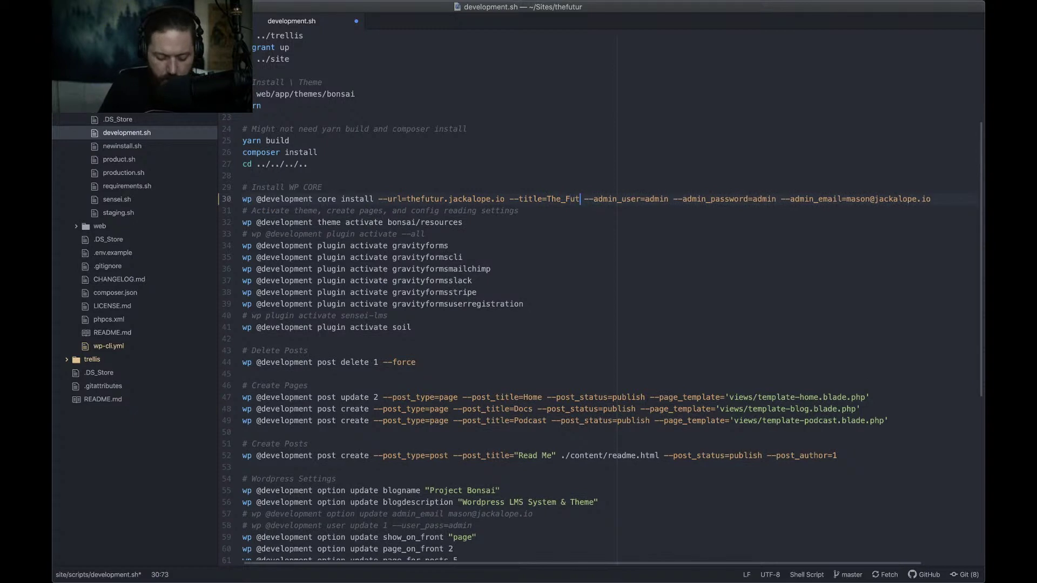
type("_")
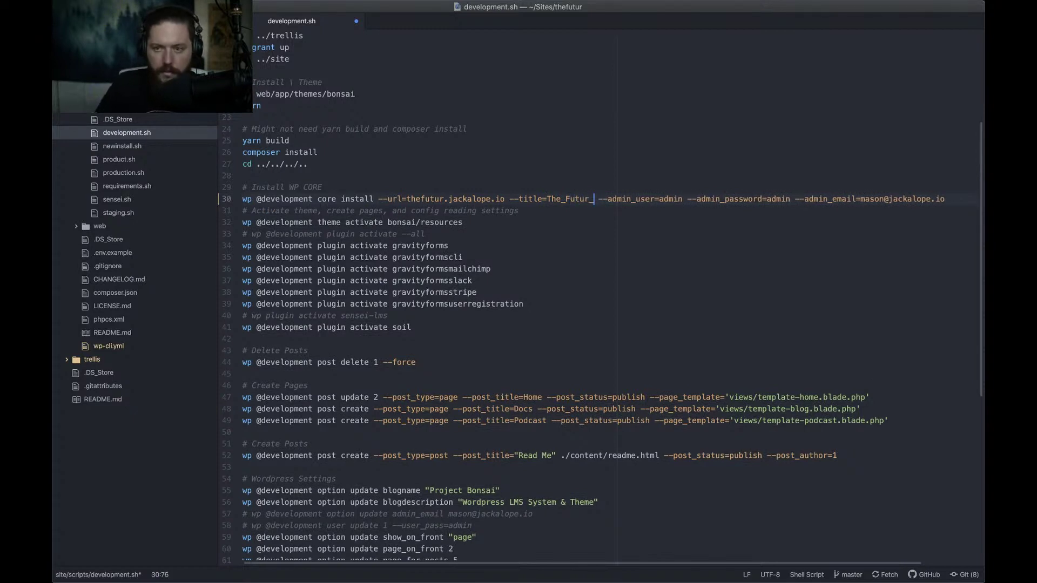
key("super+Tab")
key("super+Tab")
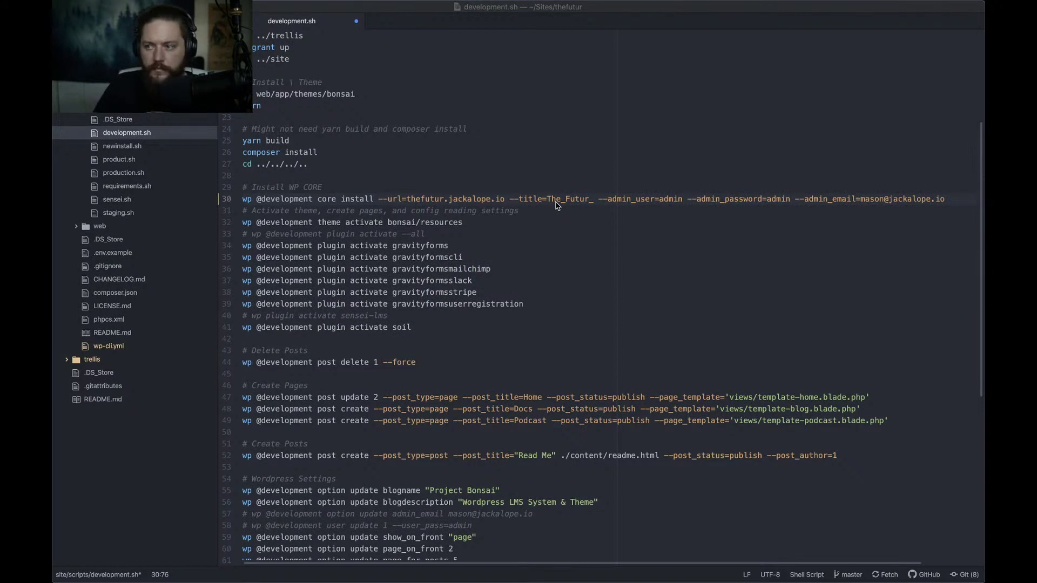
left_click_drag(983, 46, 486, 30)
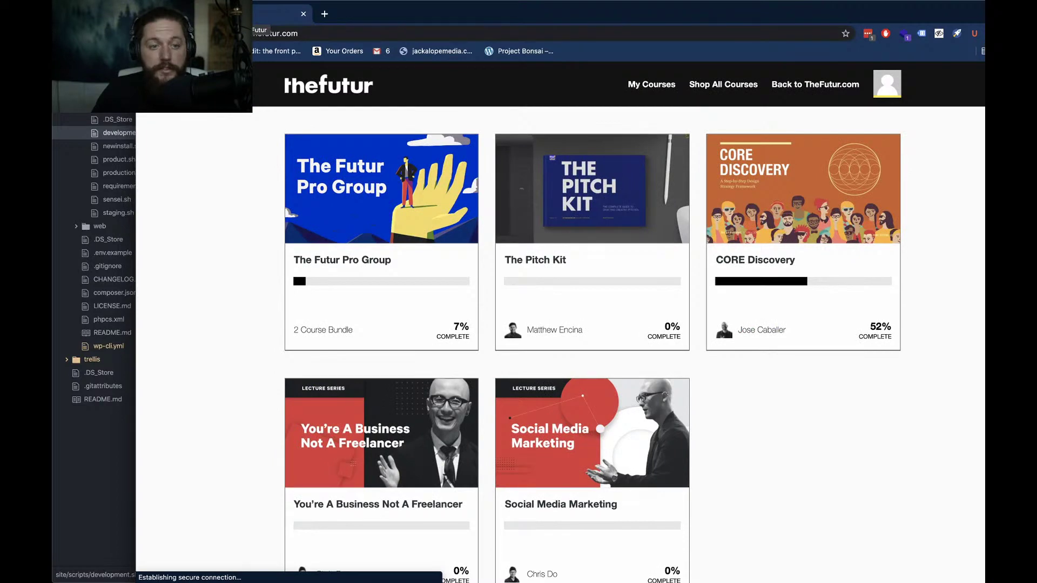
left_click(97, 467)
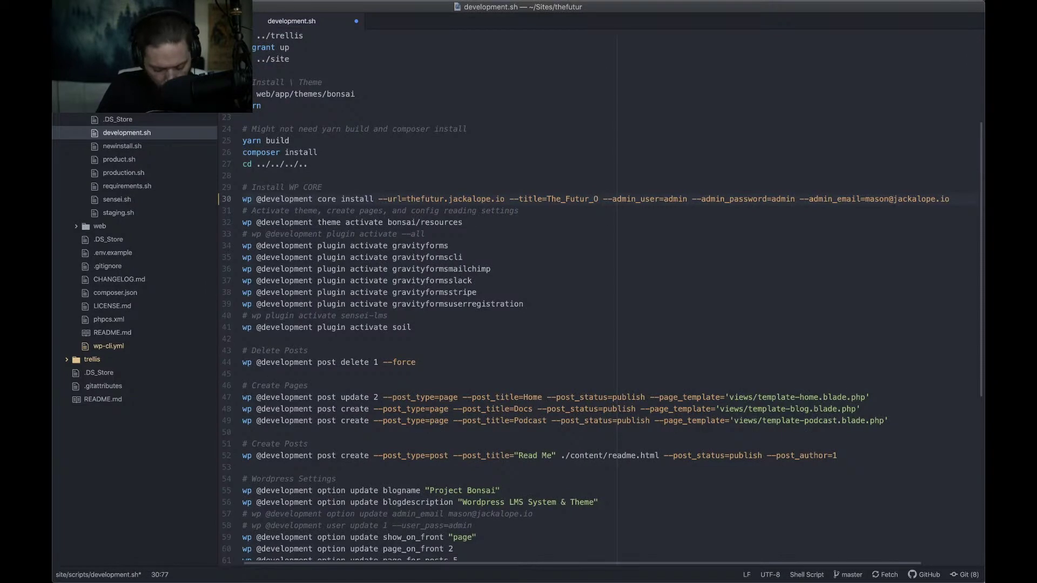
Complete the title as The_Futur_Design_Academy and enter the new --admin_user name
type("Design")
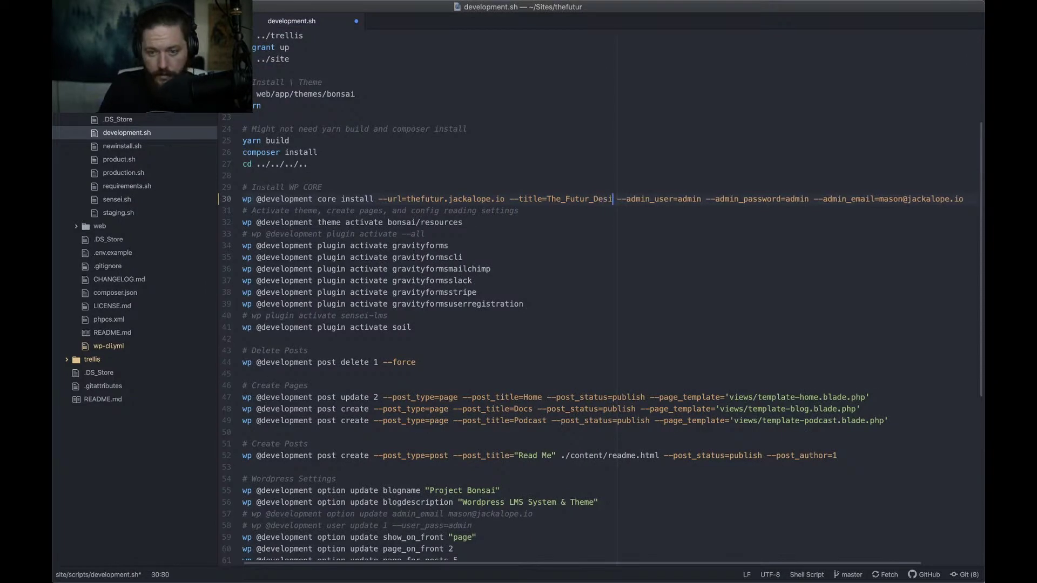
type("_Ac")
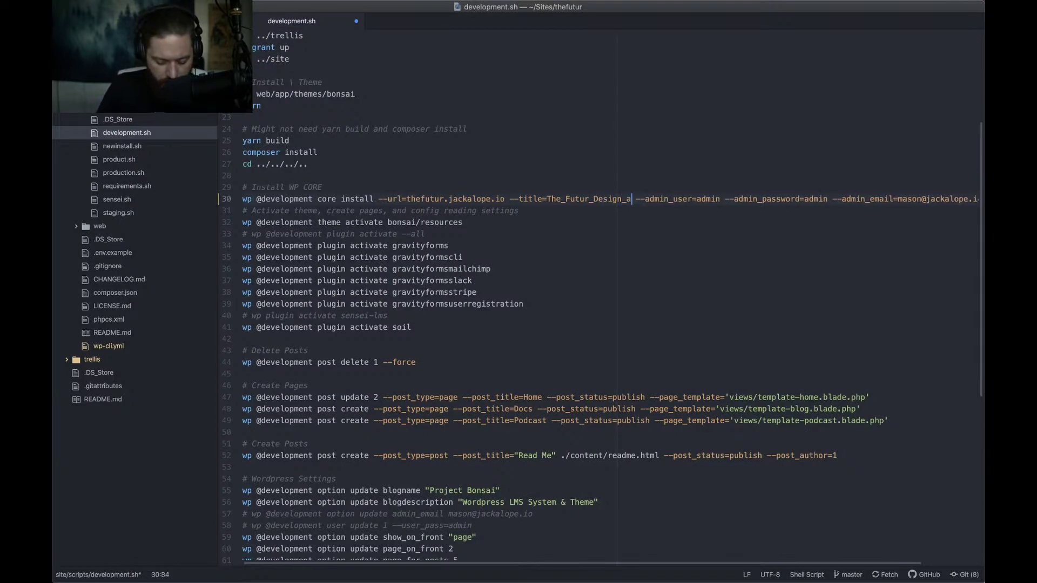
type("ademy")
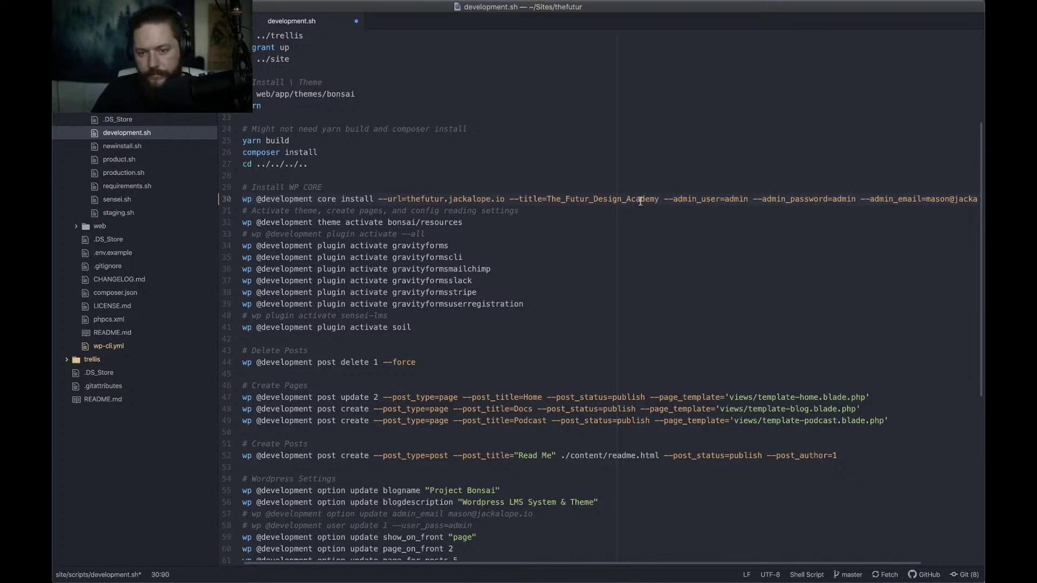
left_click(747, 199)
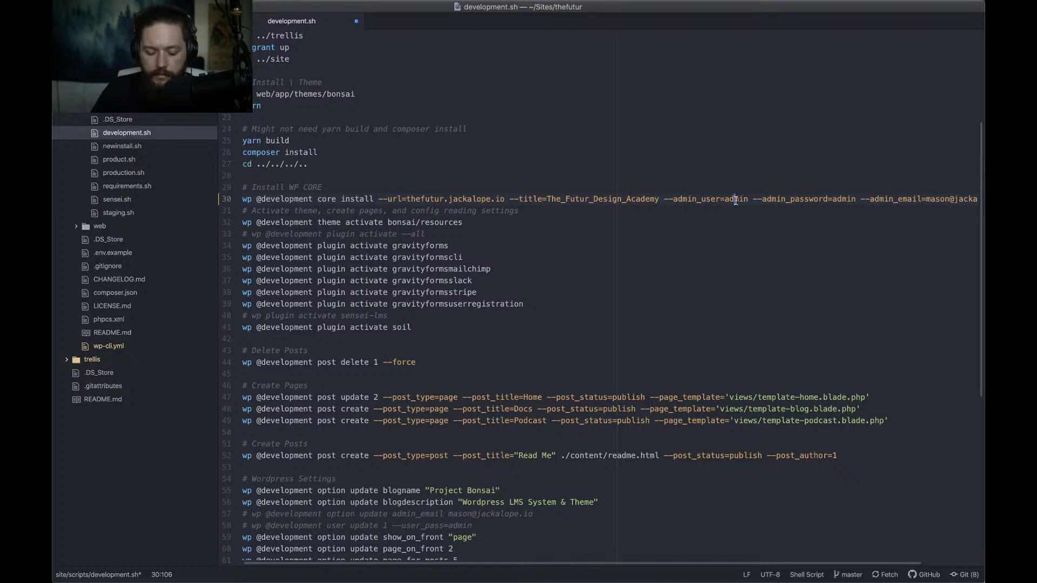
type("masonint")
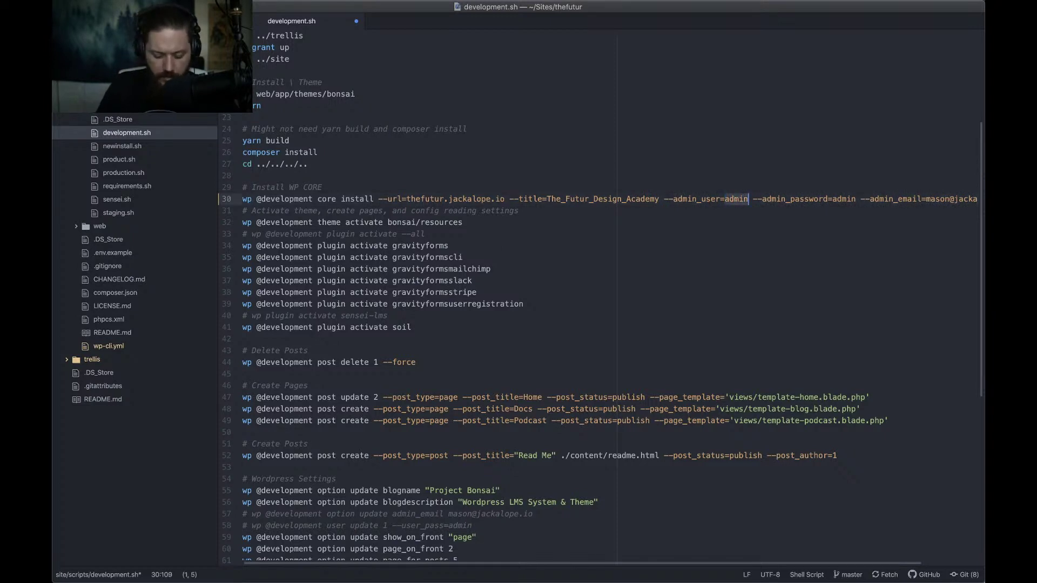
type("hesis")
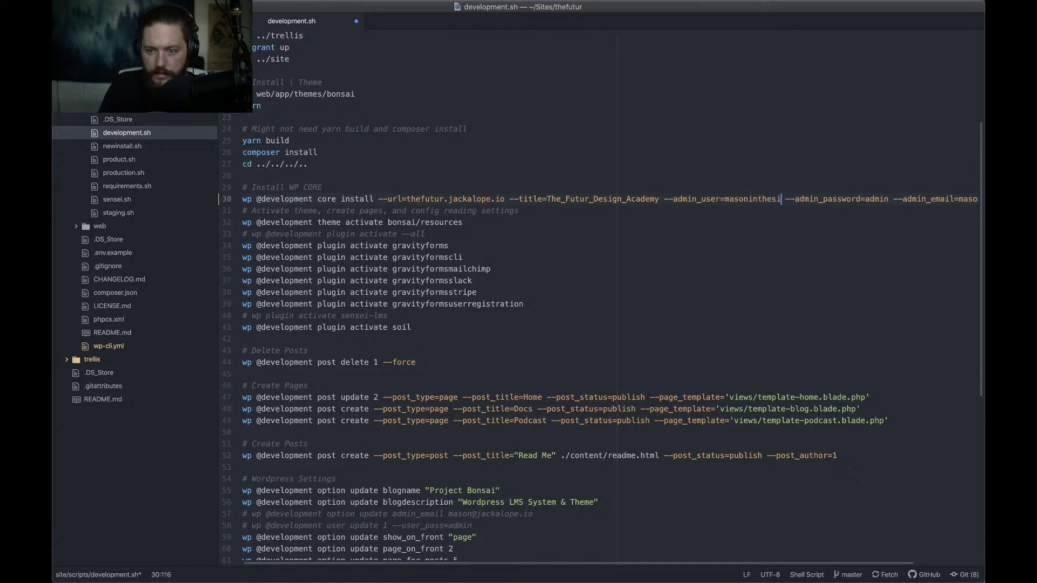
key("alt+shift+Left")
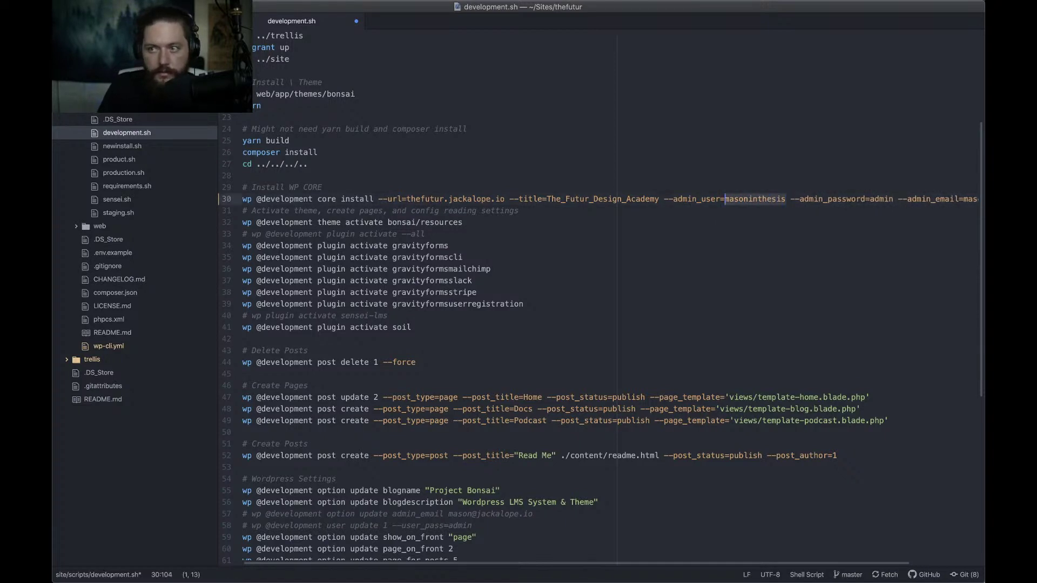
key("BackSpace")
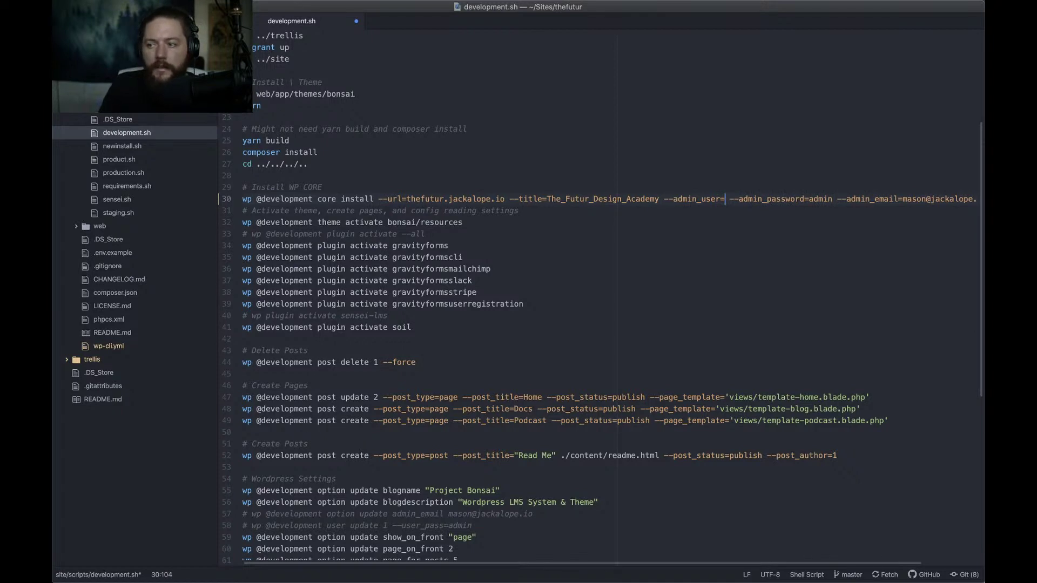
type("masoninthes")
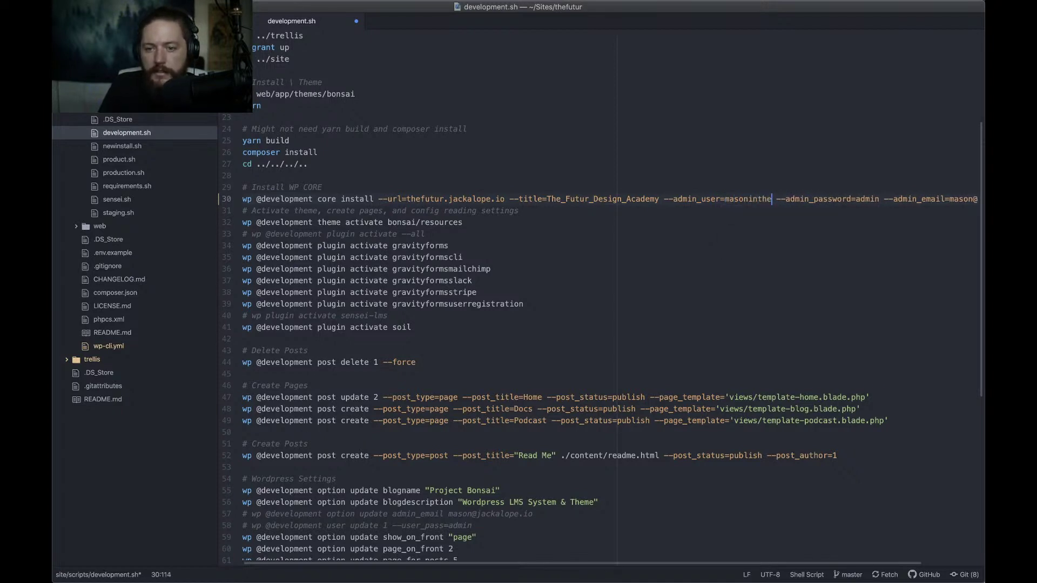
type("is")
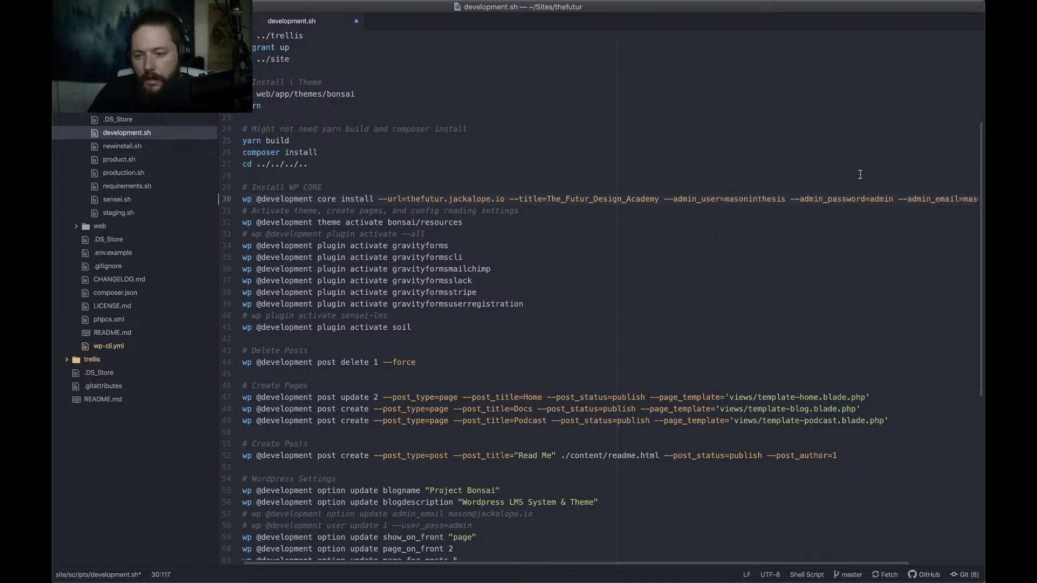
Select the default admin password and move on to the admin e-mail value on line 30
double_click(882, 199)
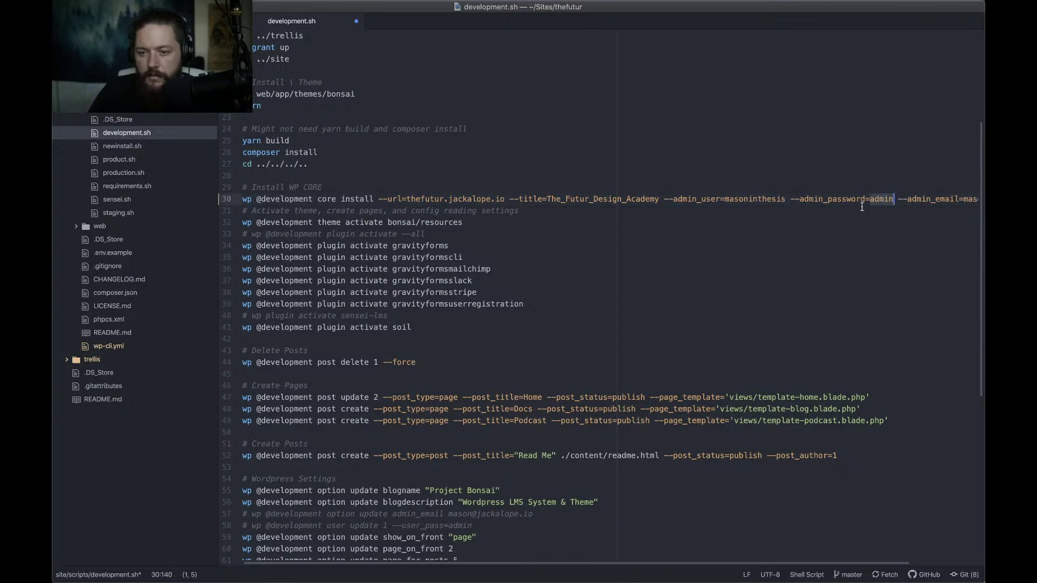
scroll(862, 208, "right", 3)
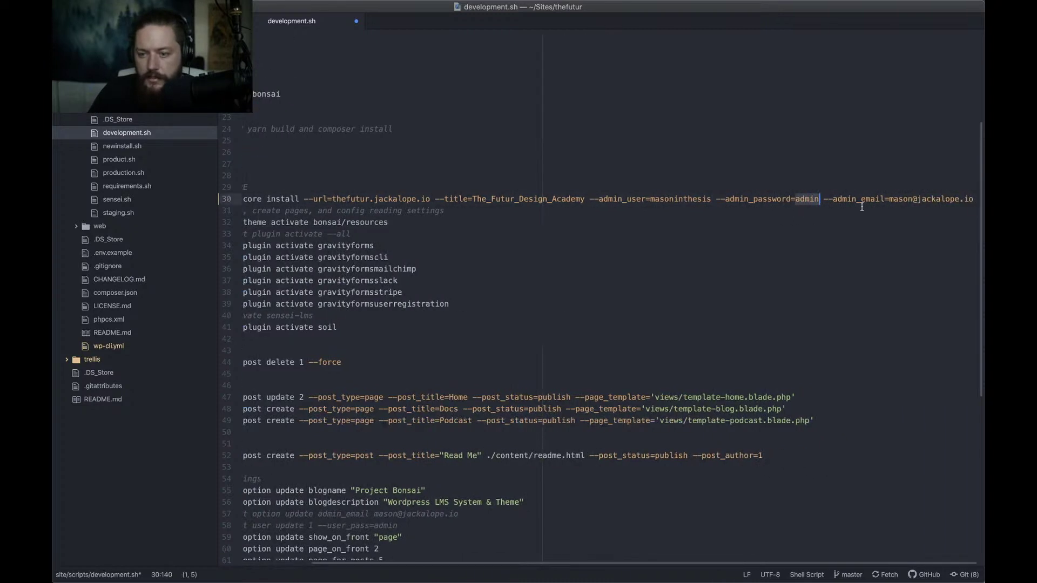
left_click(904, 200)
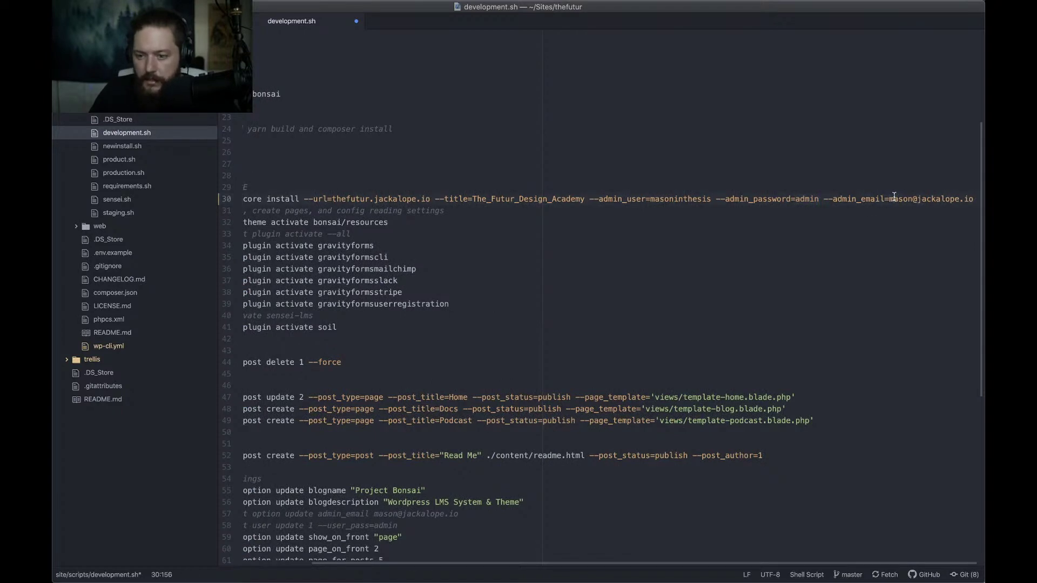
key("Right")
key("Right")
key("Right")
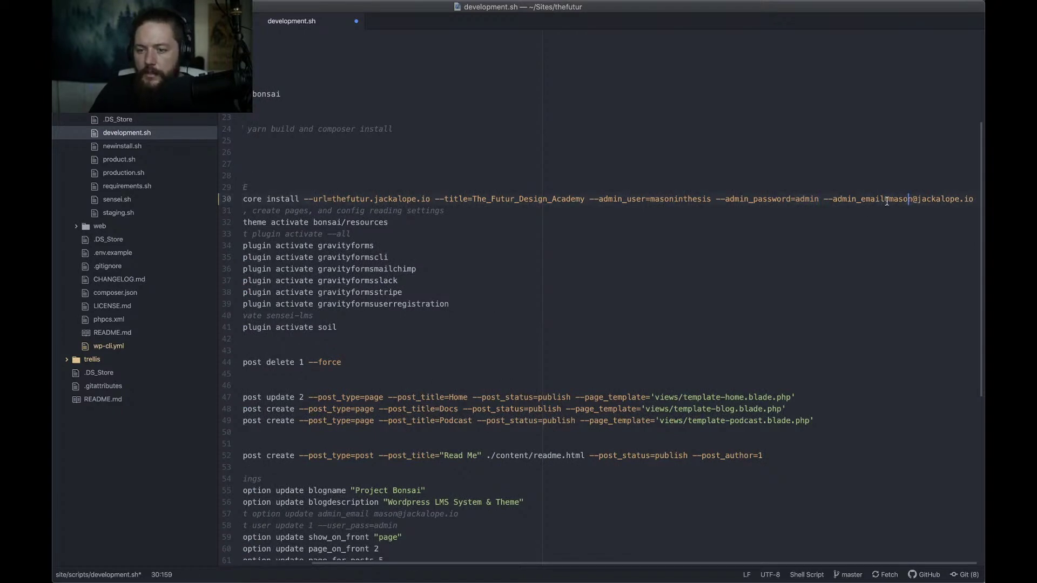
scroll(890, 200, "left", 3)
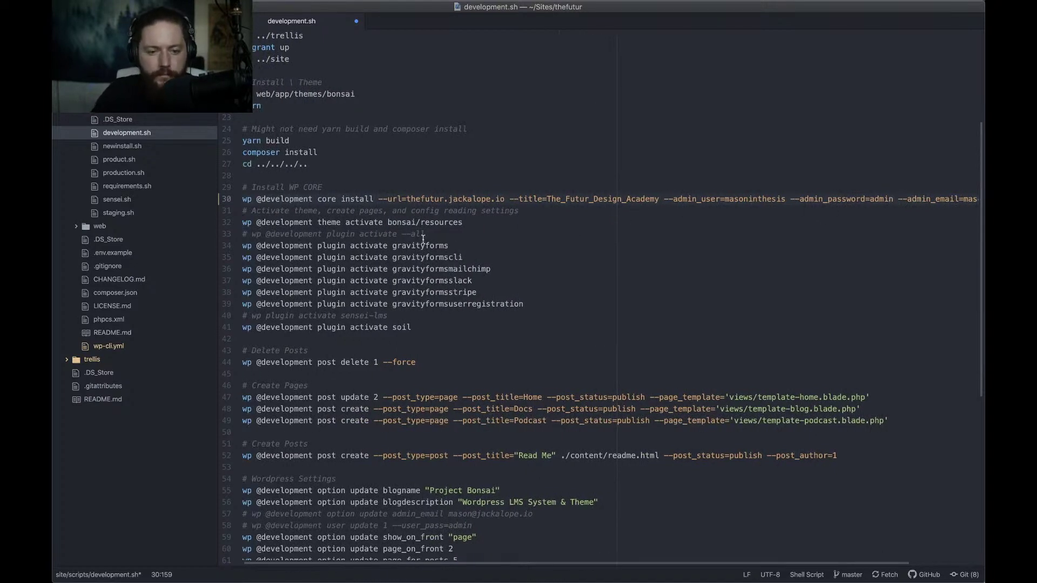
scroll(419, 238, "right", 3)
scroll(518, 233, "left", 3)
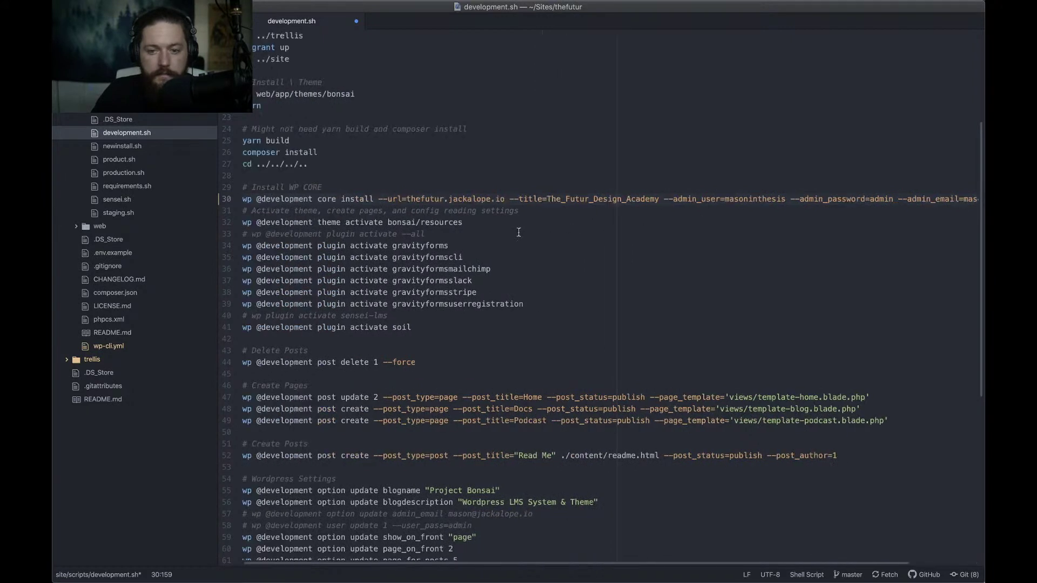
left_click(295, 222)
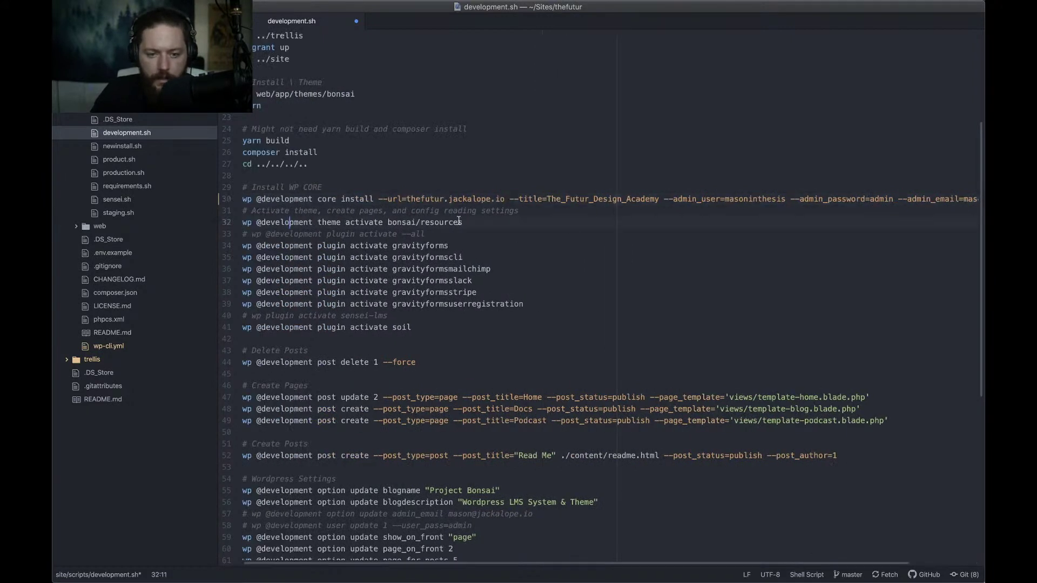
left_click(475, 227)
scroll(476, 227, "down", 2)
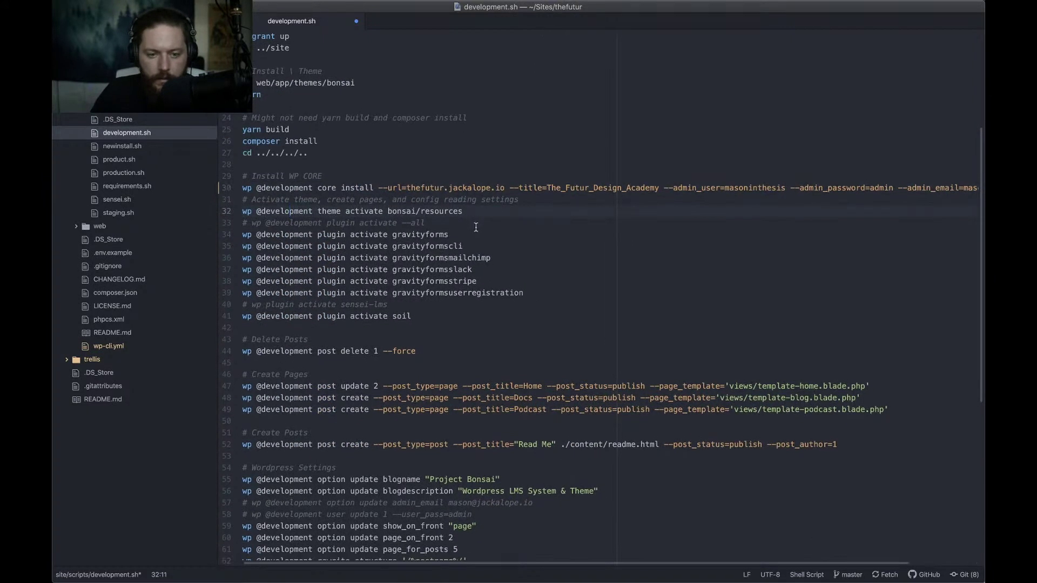
scroll(451, 232, "down", 3)
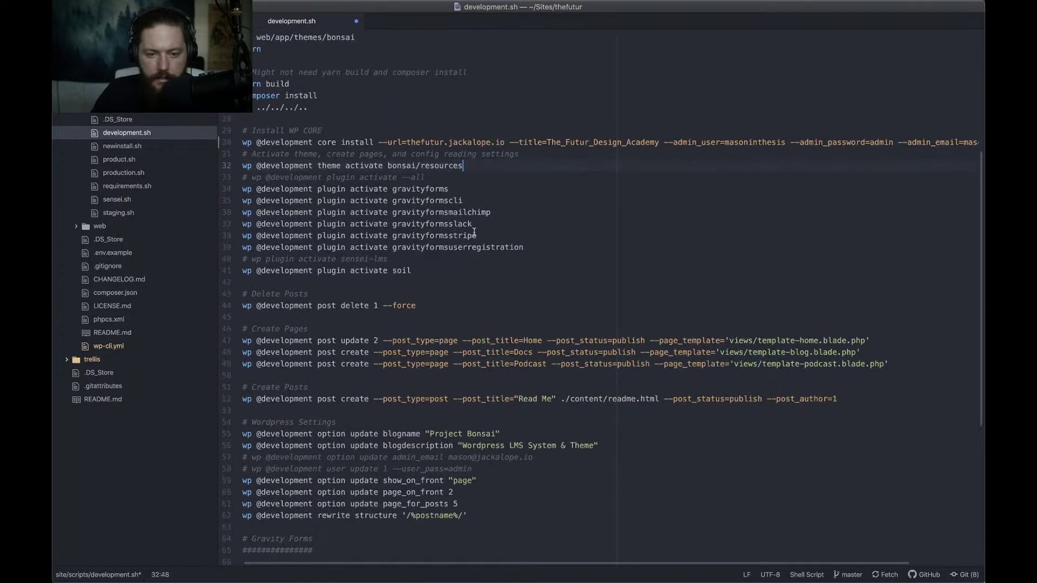
scroll(406, 270, "down", 5)
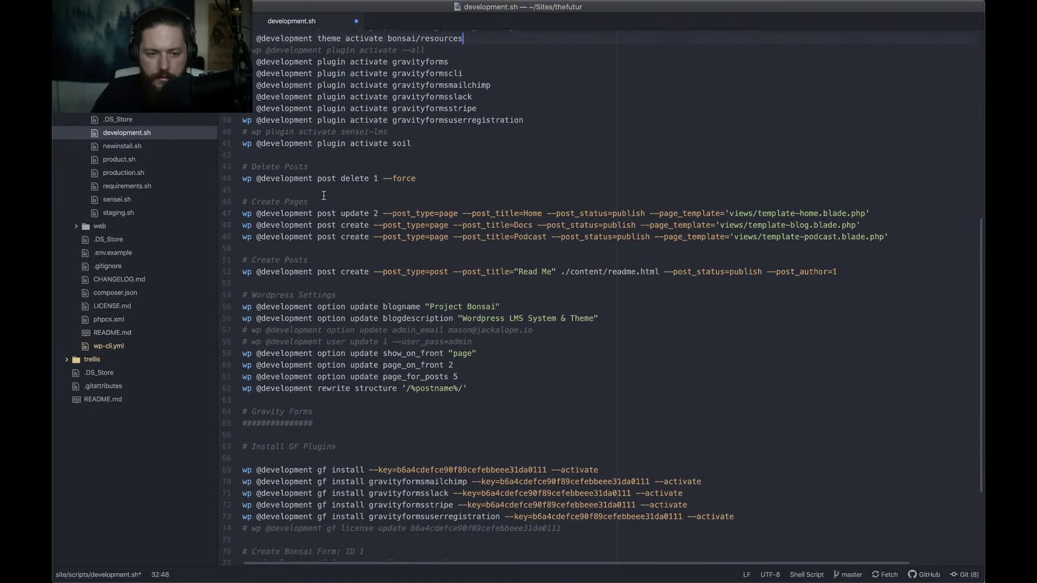
left_click(413, 183)
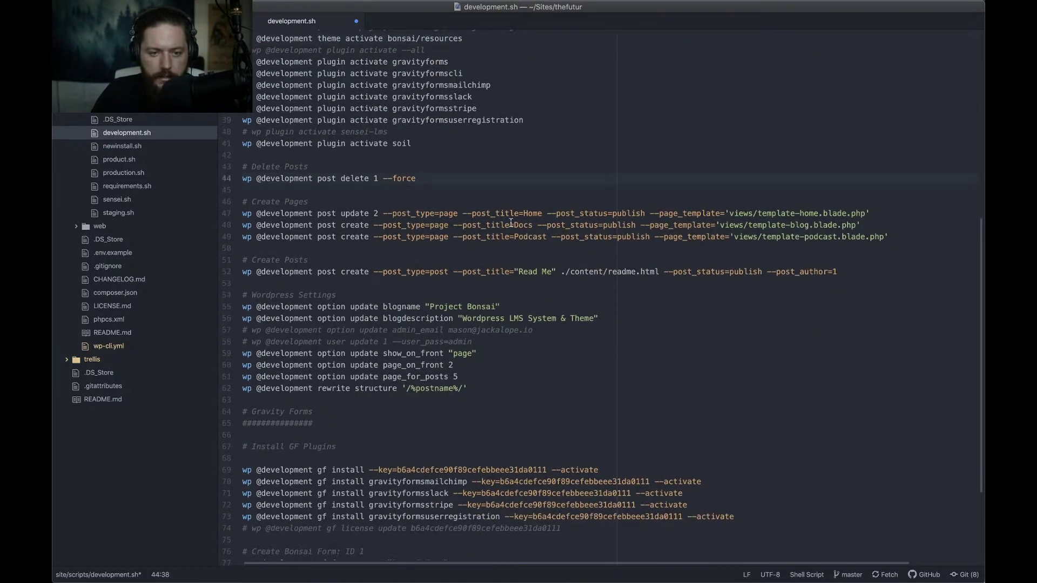
scroll(525, 224, "down", 2)
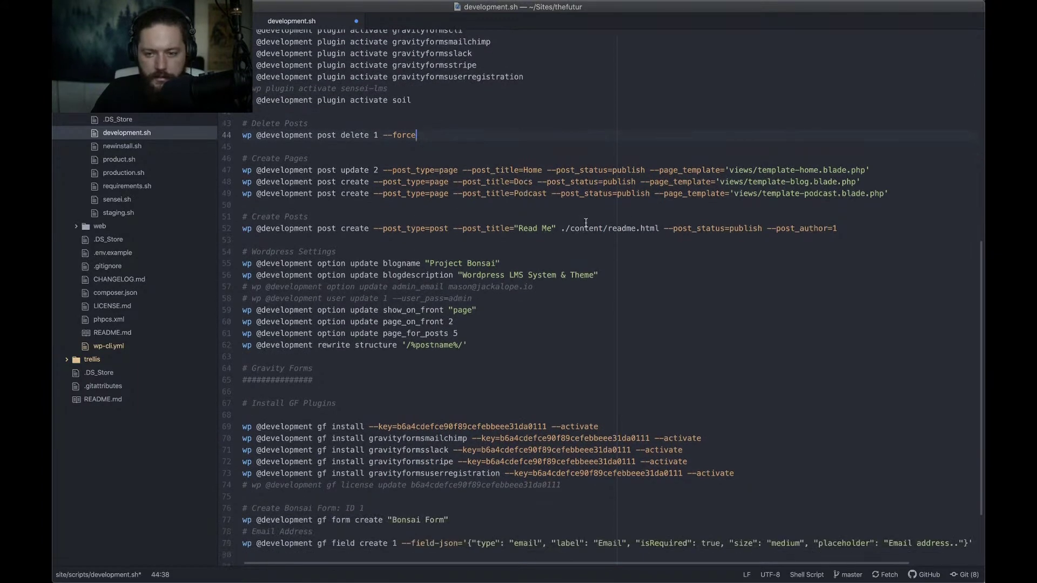
scroll(585, 223, "down", 3)
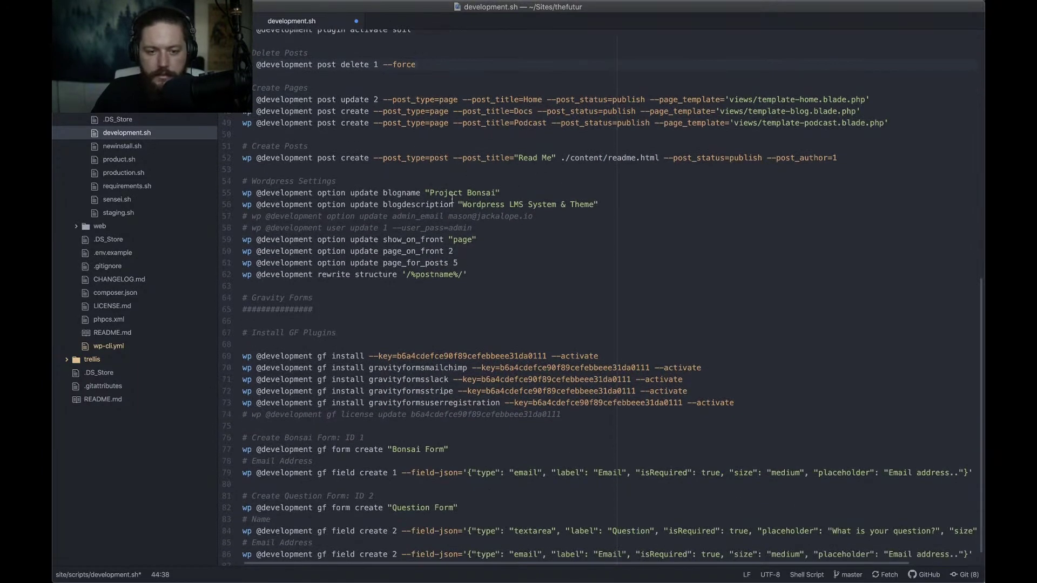
left_click(502, 193)
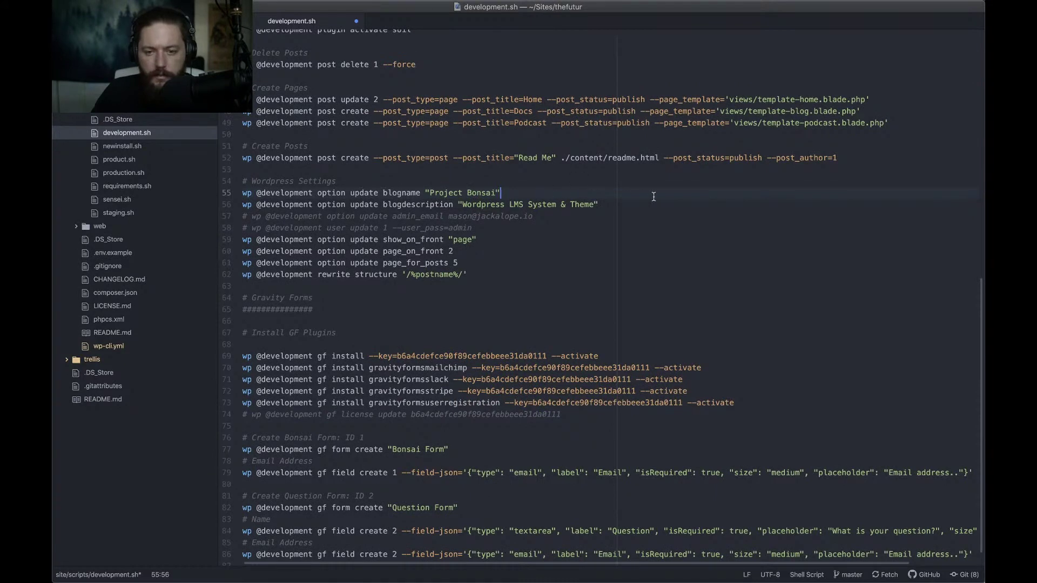
scroll(496, 227, "down", 1)
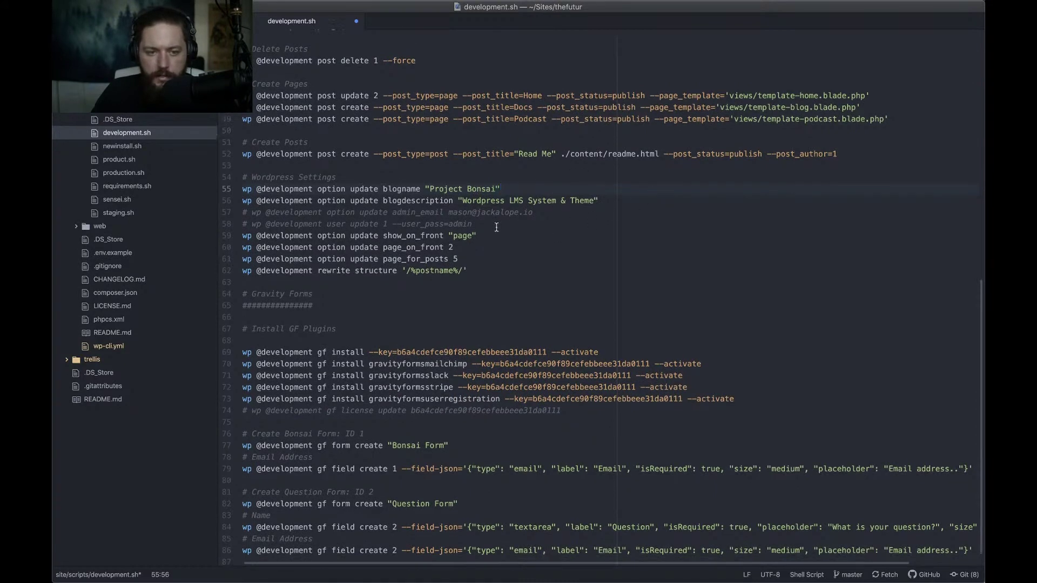
scroll(495, 227, "down", 1)
scroll(496, 227, "down", 1)
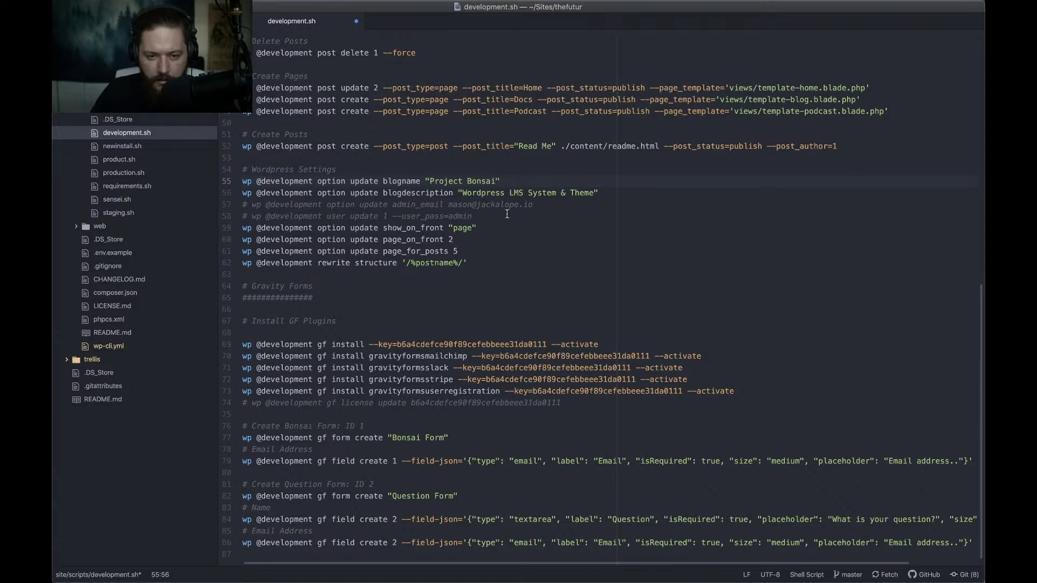
left_click(450, 344)
scroll(432, 324, "up", 8)
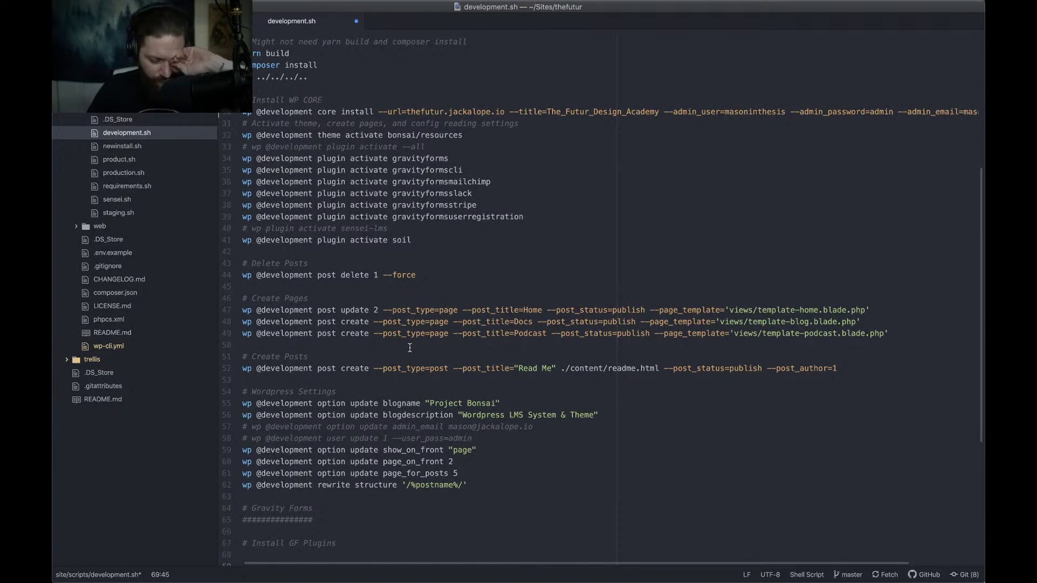
scroll(410, 347, "down", 8)
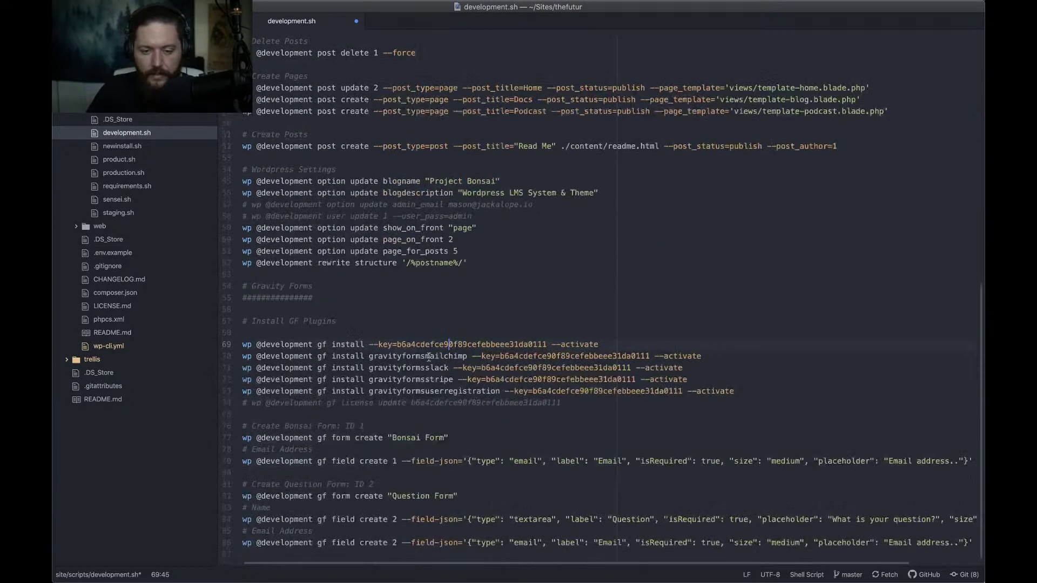
key("alt+Left")
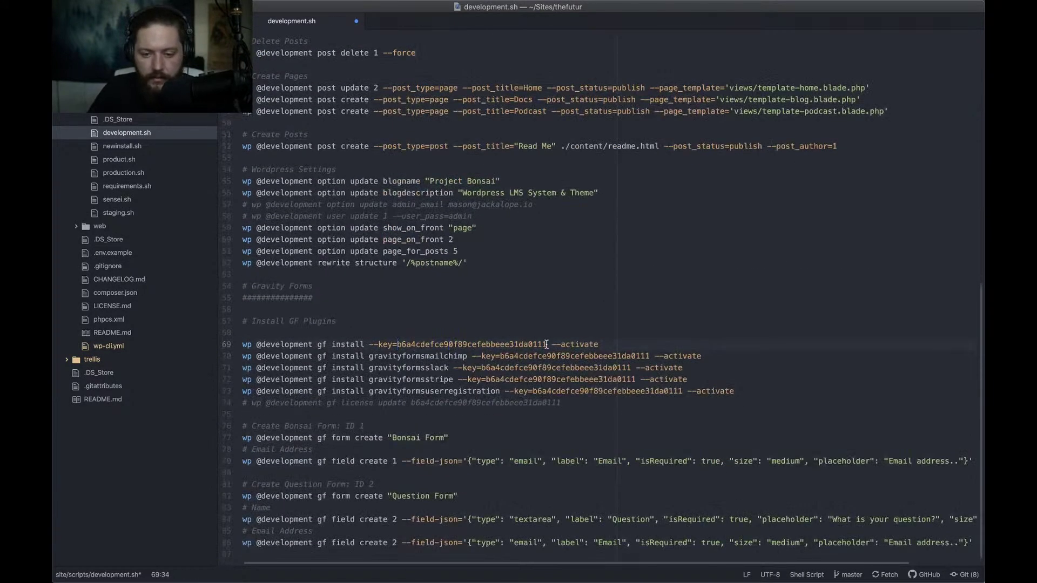
Multi-select the Gravity Forms licence key on lines 69–73 of development.sh and replace it with XXX
key("super+d")
key("super+d")
key("super+d")
key("super+d")
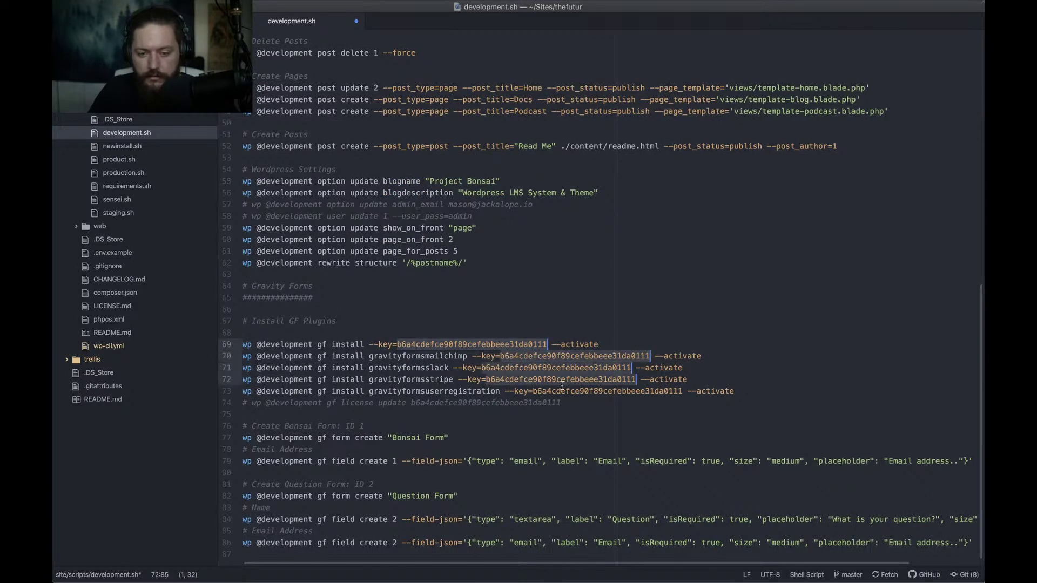
key("super+d")
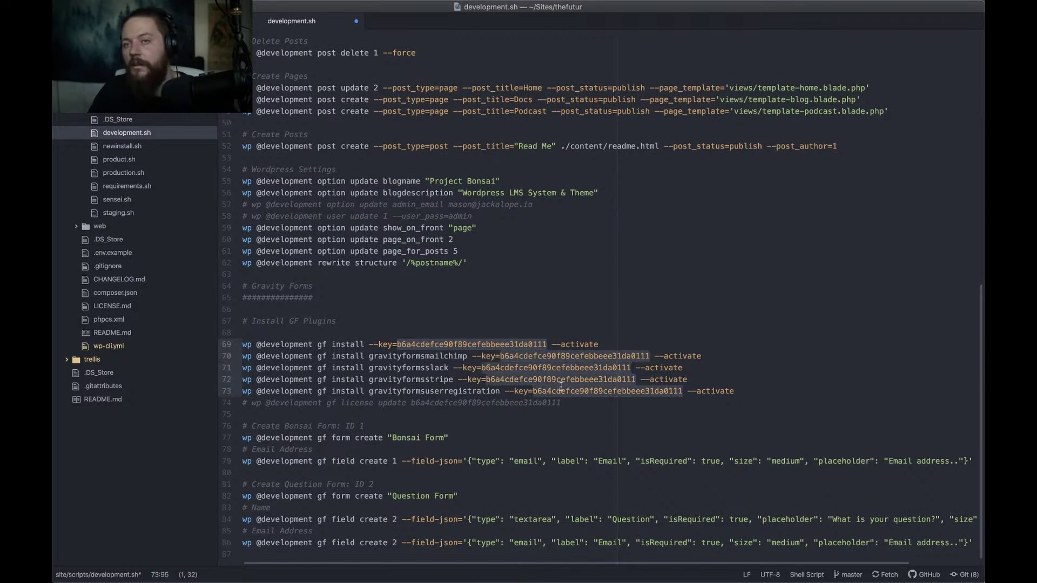
type("X")
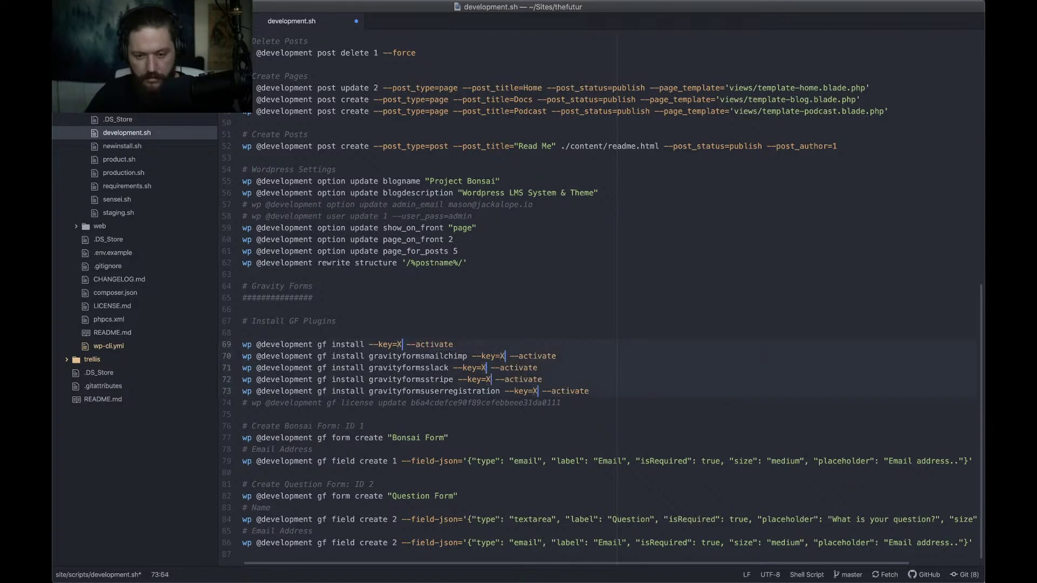
type("XX")
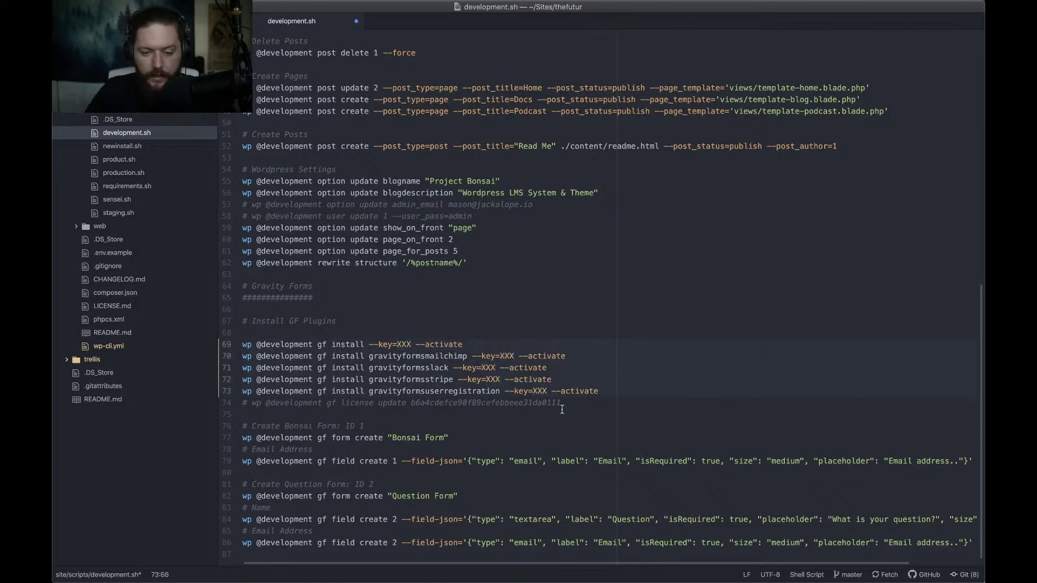
key("Down")
key("Down")
key("Down")
key("Down")
key("Down")
key("Down")
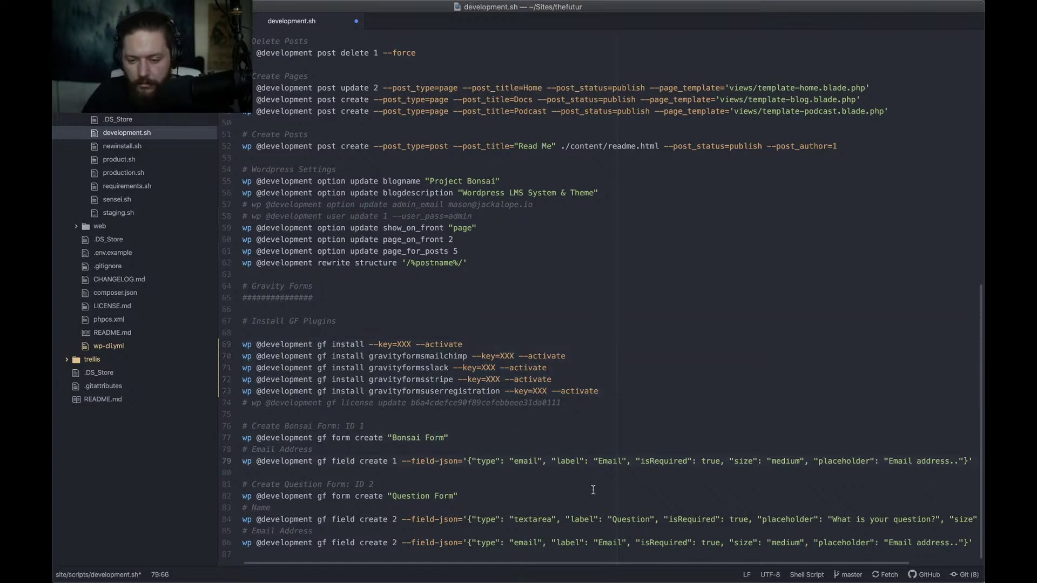
scroll(445, 505, "up", 15)
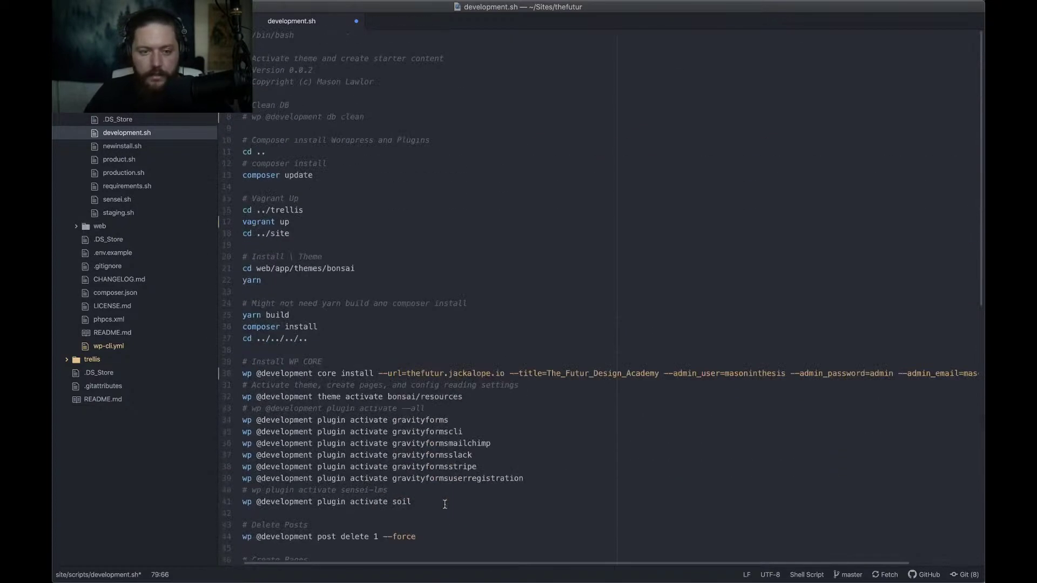
Browse newinstall.sh, product.sh, production.sh, requirements.sh and sensei.sh, ending on staging.sh
left_click(129, 146)
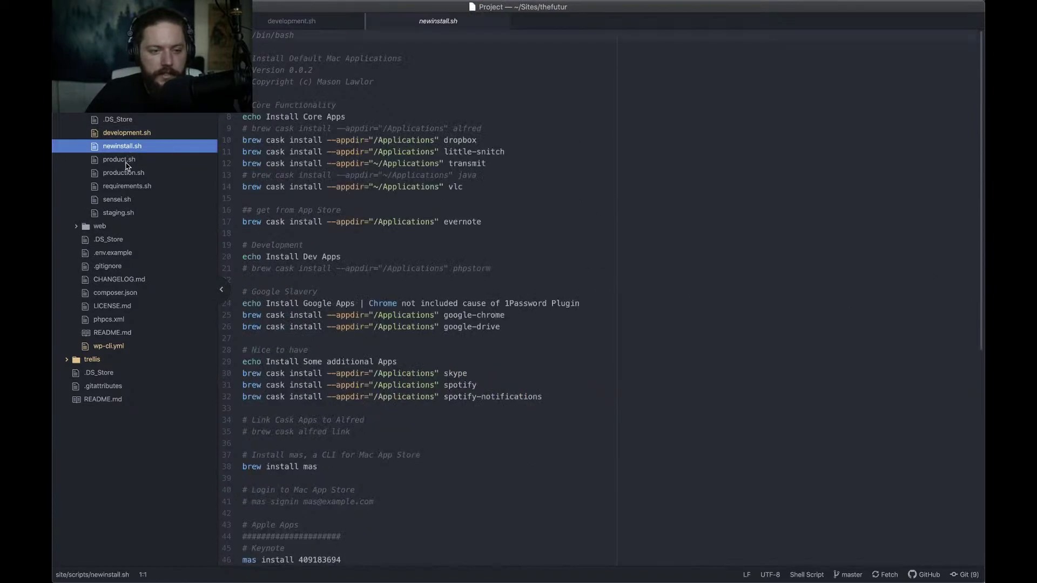
left_click(128, 162)
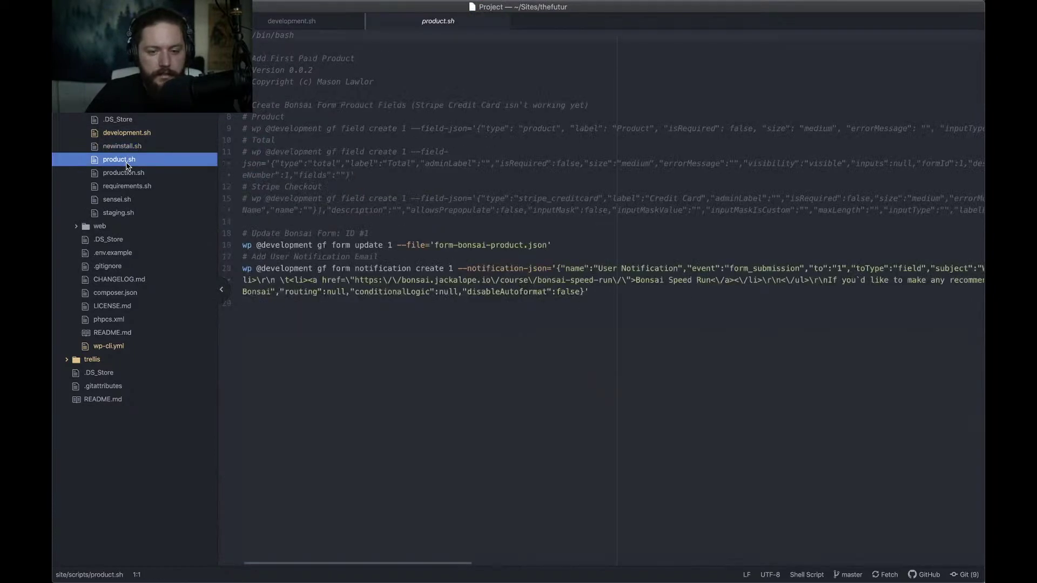
left_click(127, 174)
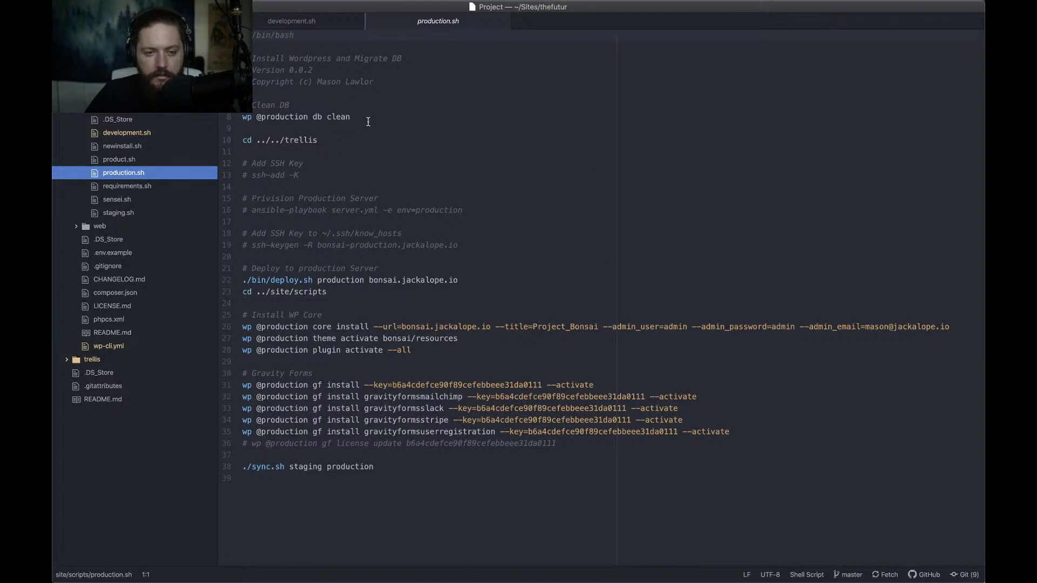
left_click(120, 189)
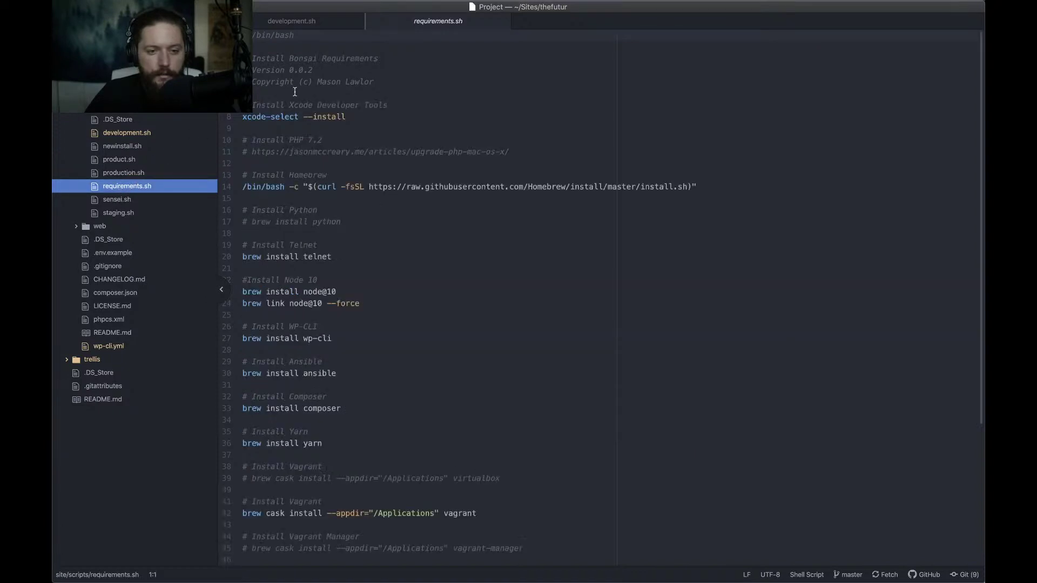
scroll(354, 162, "down", 1)
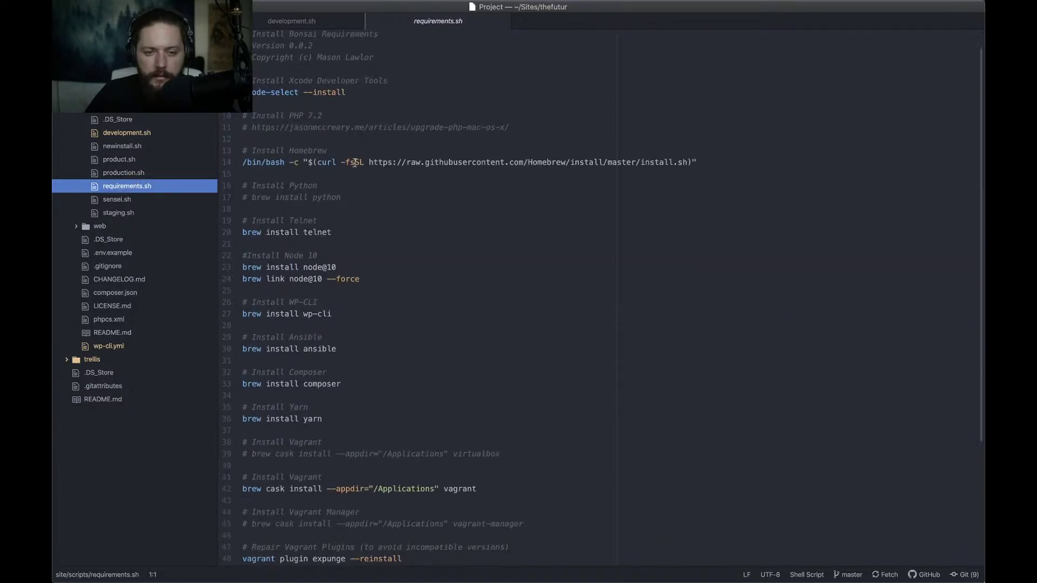
left_click(128, 202)
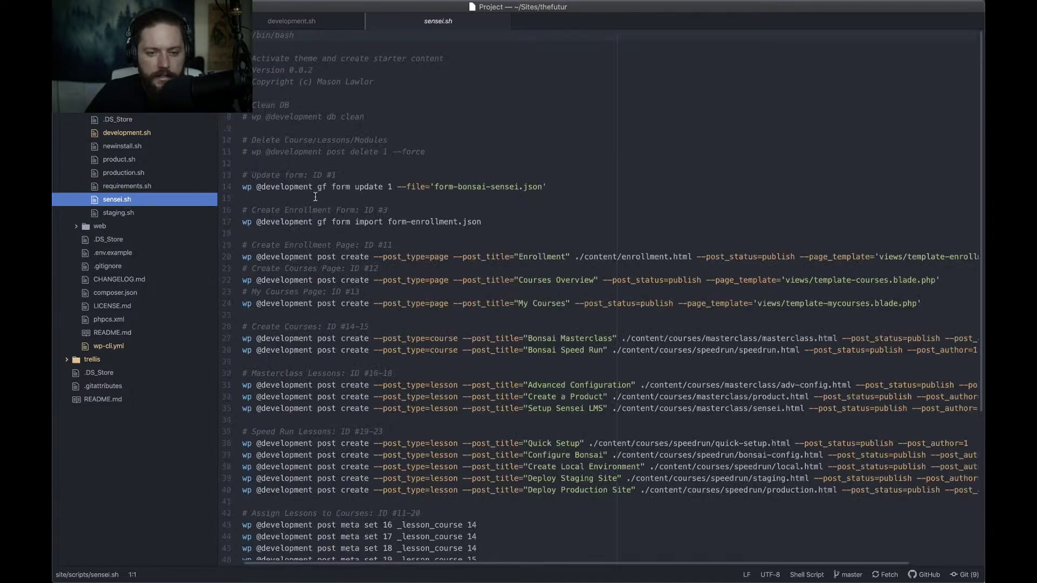
scroll(315, 197, "down", 6)
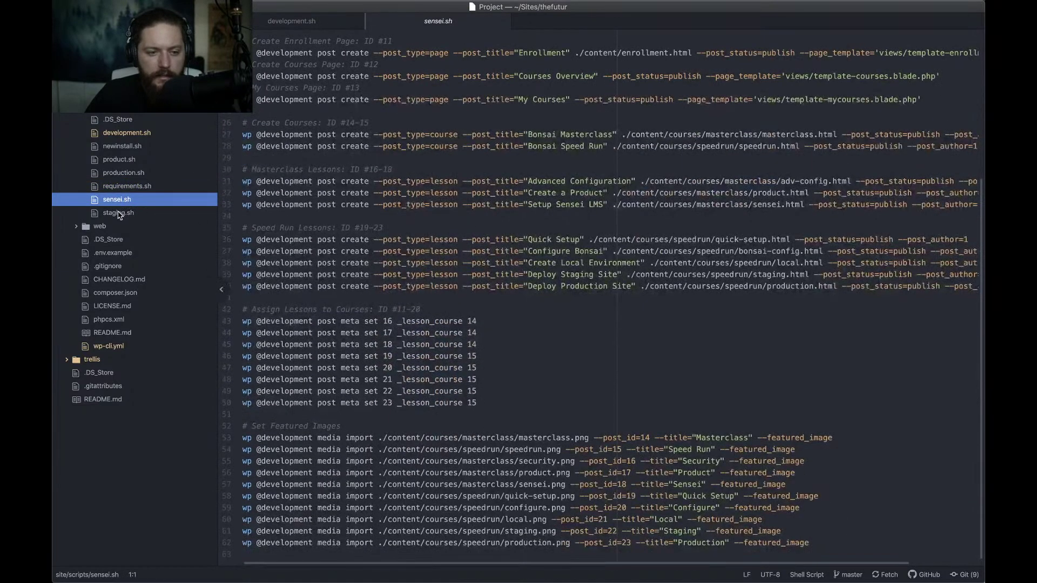
left_click(120, 213)
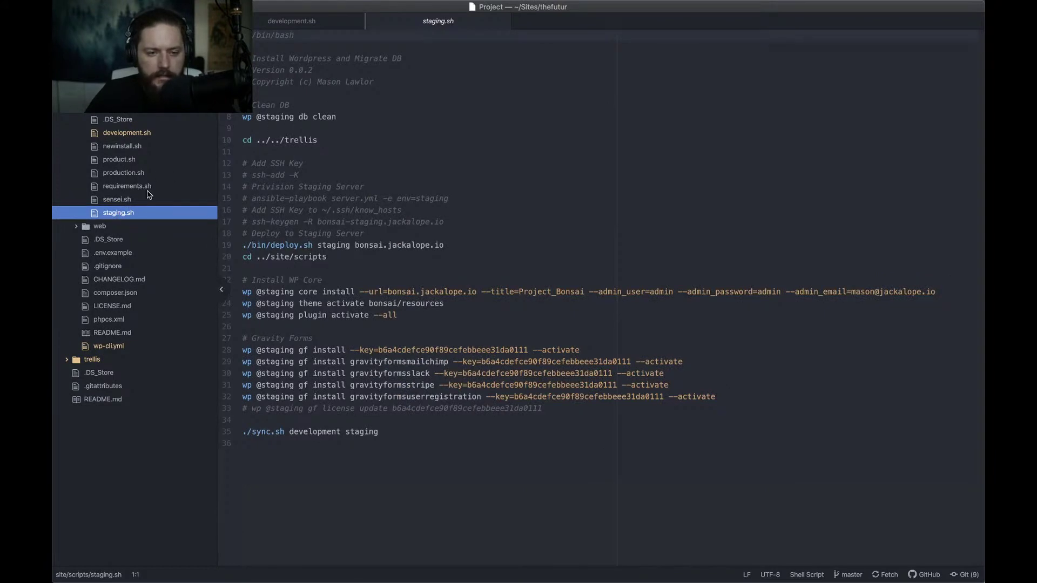
left_click(352, 118)
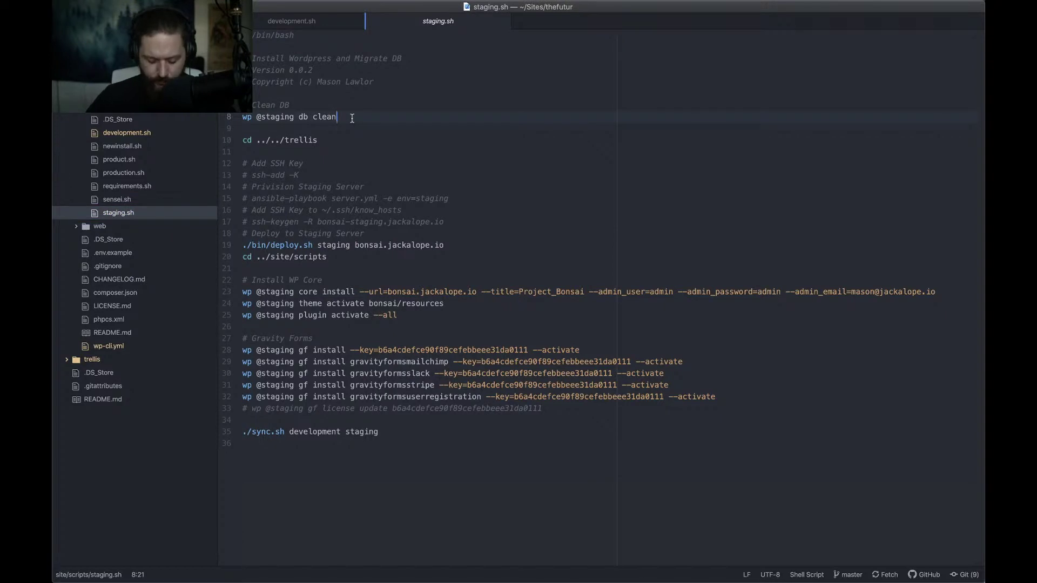
Uncomment the ssh-add -K line in staging.sh
key("shift+Home")
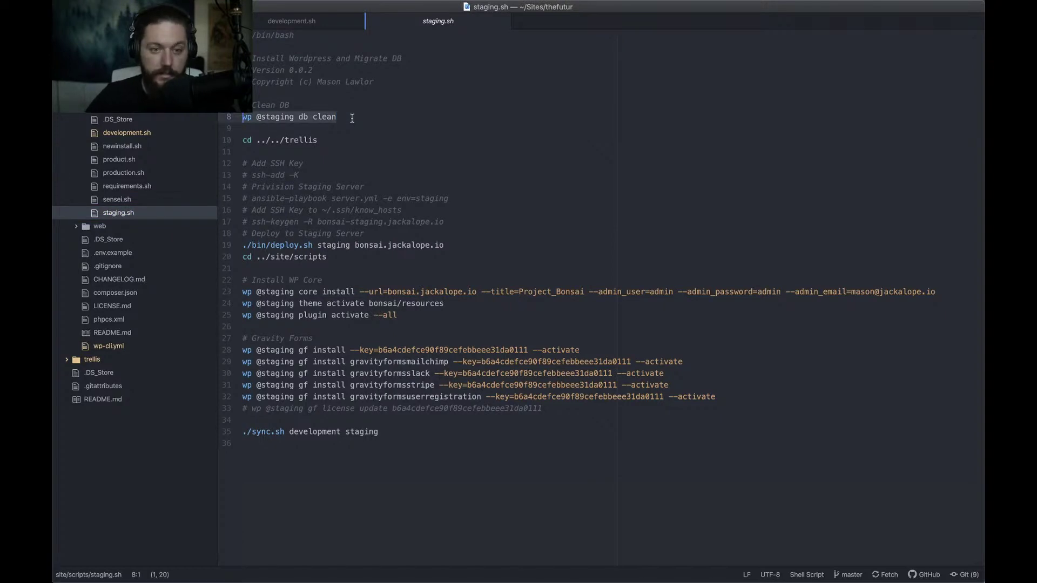
key("Right")
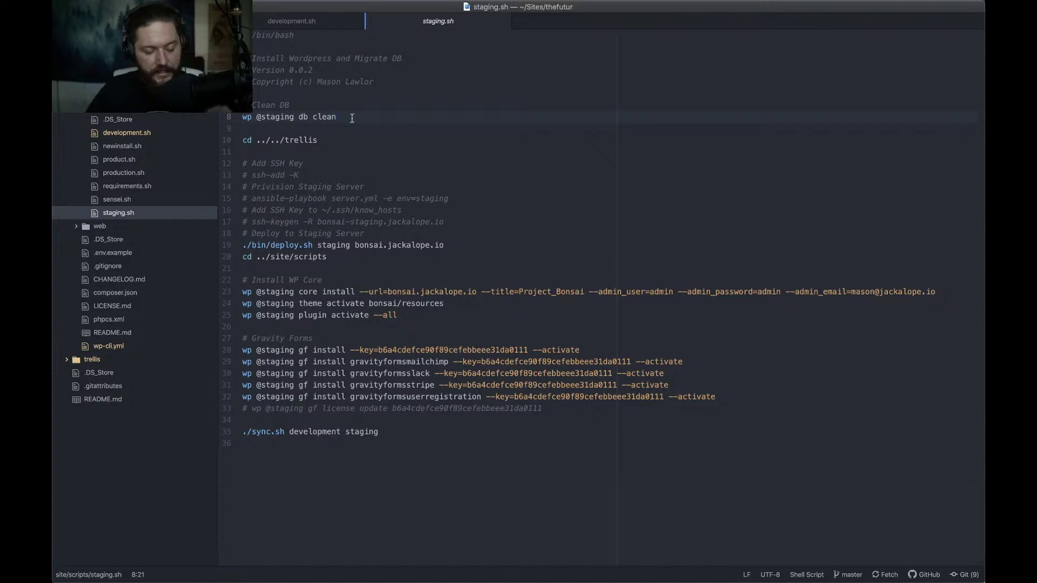
left_click(352, 140)
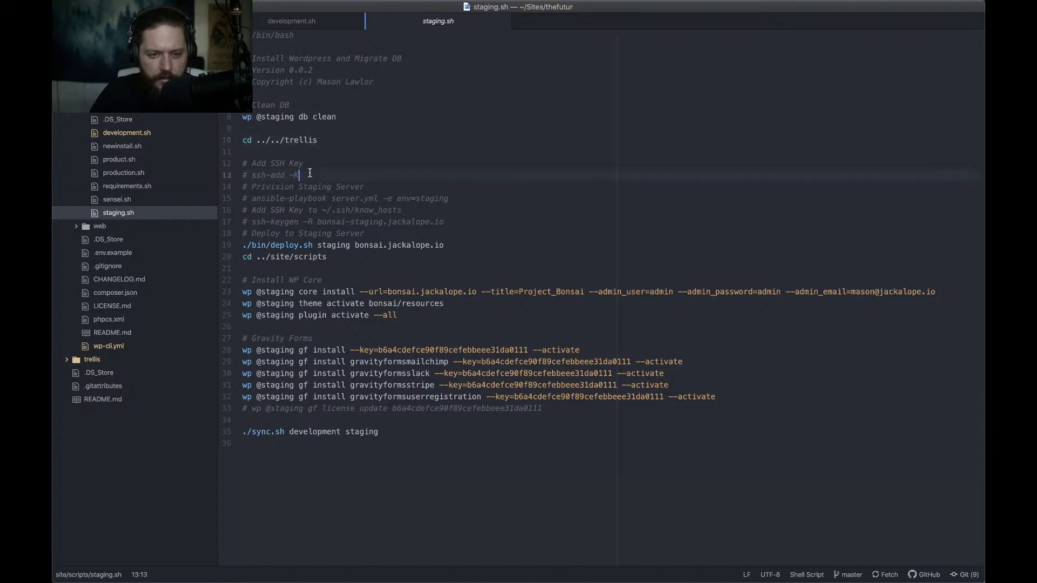
key("super+shift+Left")
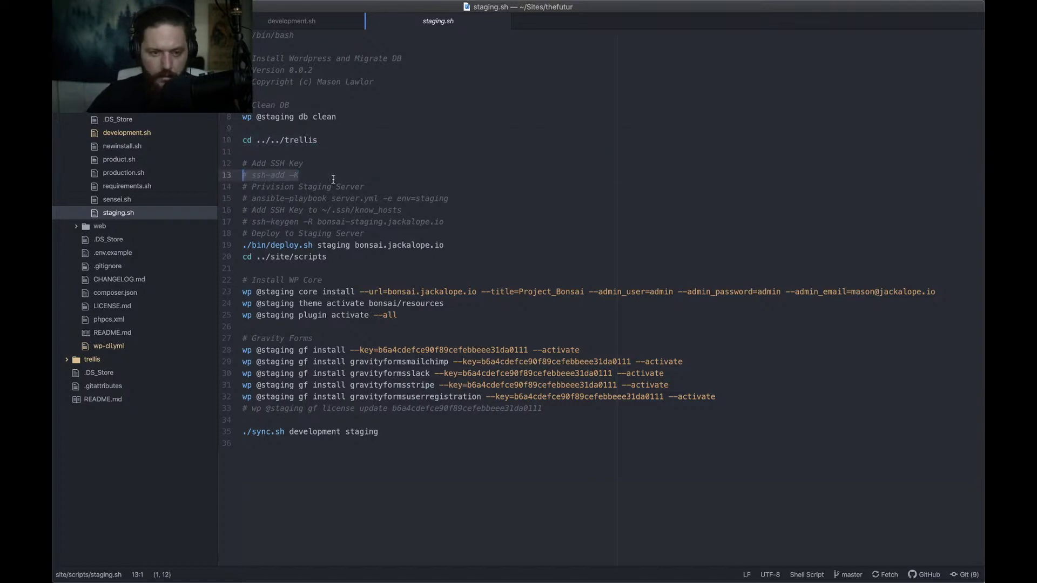
key("super+slash")
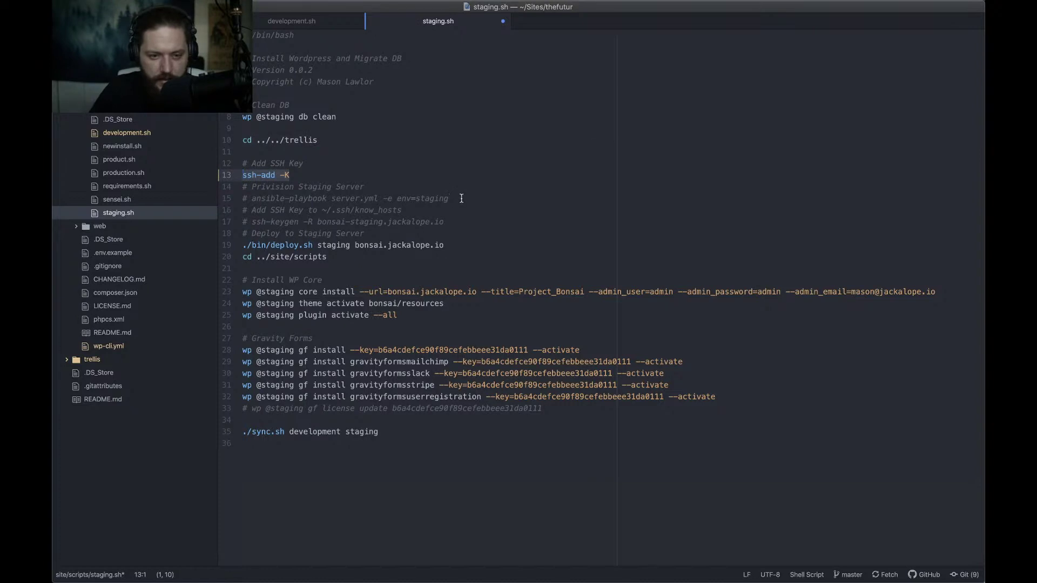
Uncomment the ansible-playbook provisioning and ssh-keygen lines, then select the bonsai-staging host on line 17
left_click(462, 201)
key("super+shift+Left")
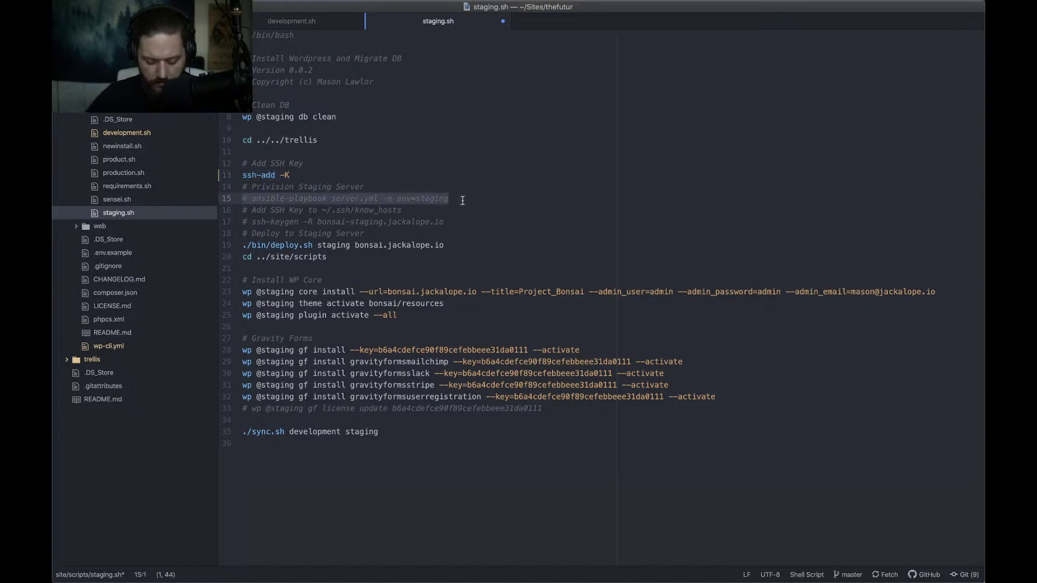
key("super+slash")
left_click(470, 223)
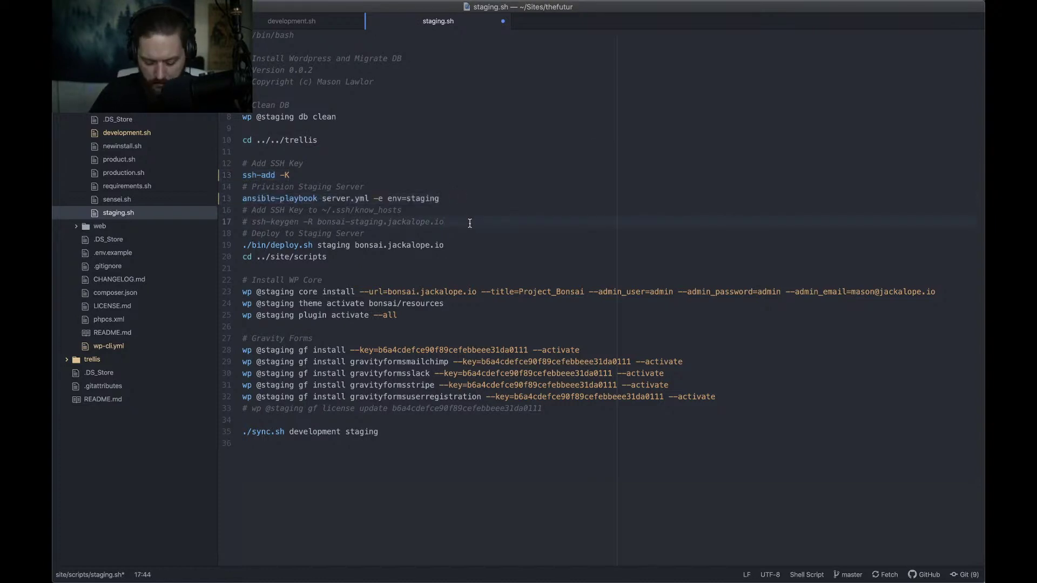
key("super+shift+Left")
key("super+slash")
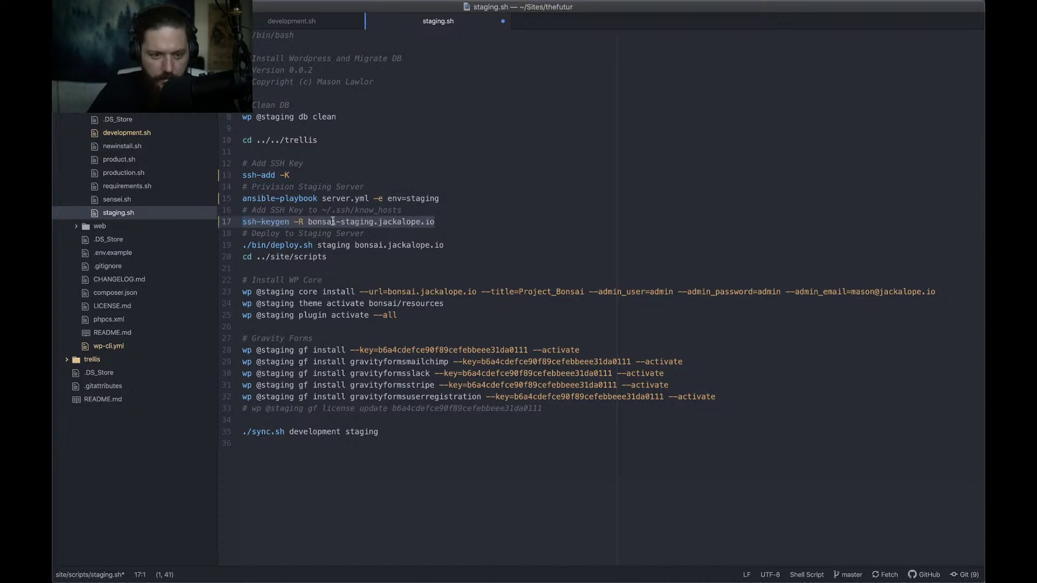
left_click(332, 222)
left_click_drag(308, 222, 439, 223)
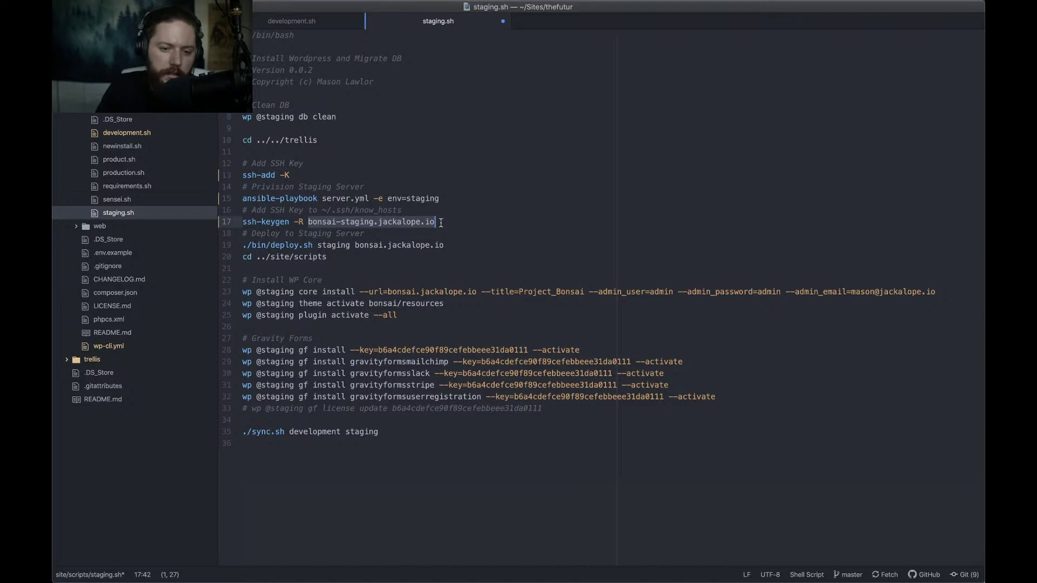
Change the ssh-keygen host to thefutur.jackalope.io and the line 19 deploy target to thefutur.com
type("thefutur.")
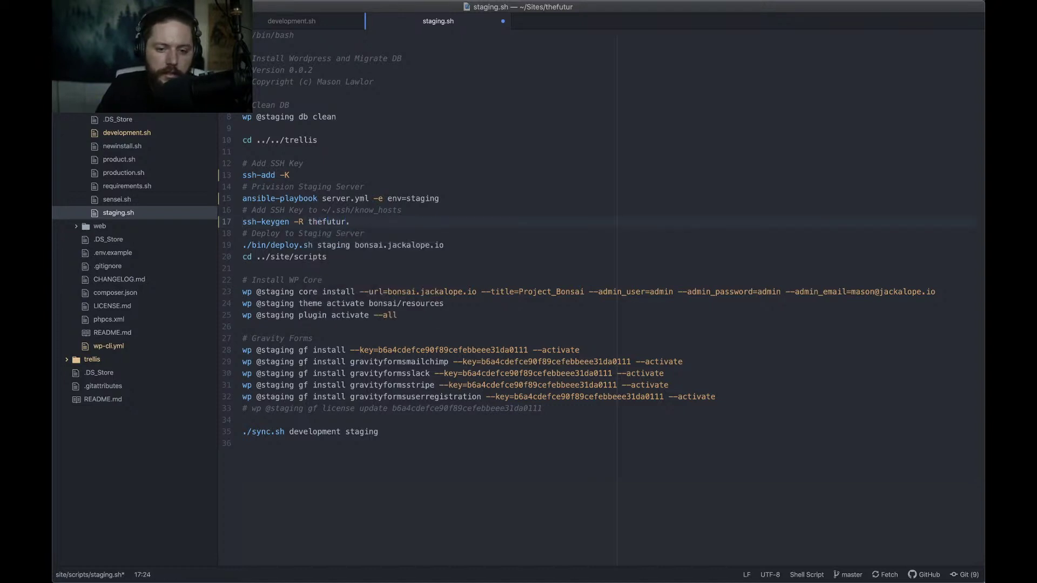
type("jackalope.i")
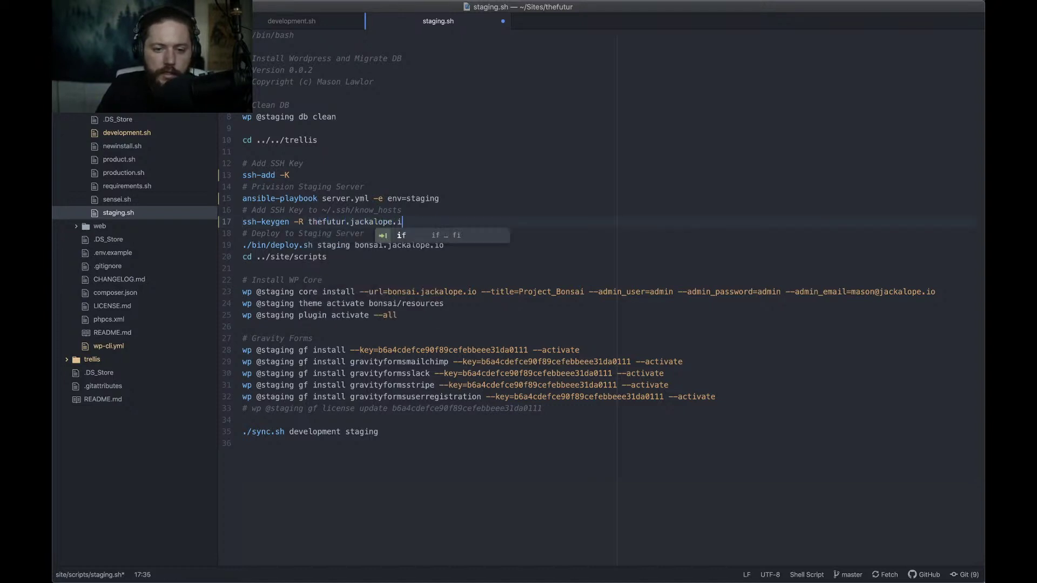
type("o")
left_click(402, 245)
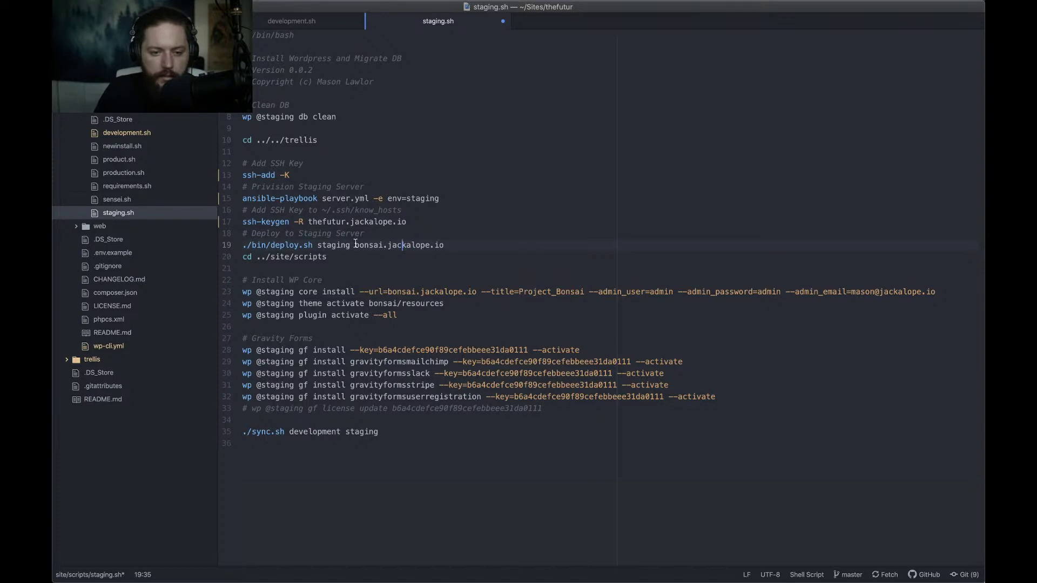
left_click_drag(355, 244, 449, 248)
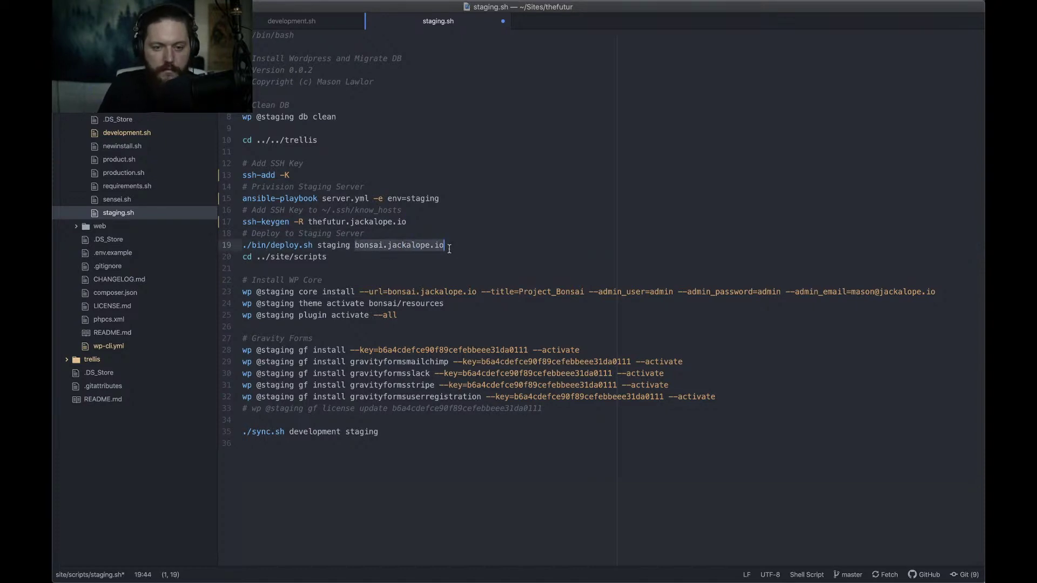
type("thefutur.com")
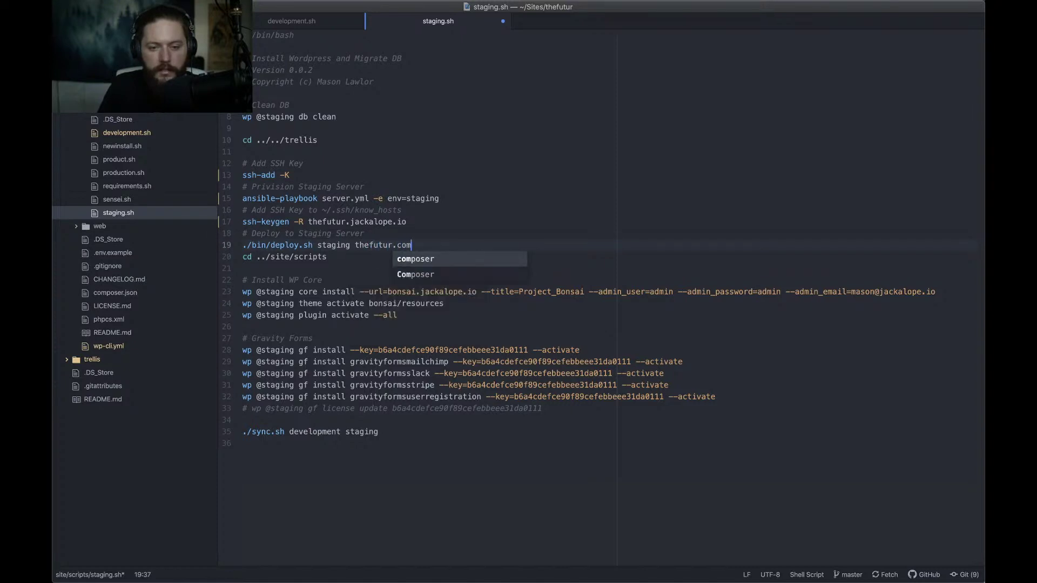
left_click(362, 260)
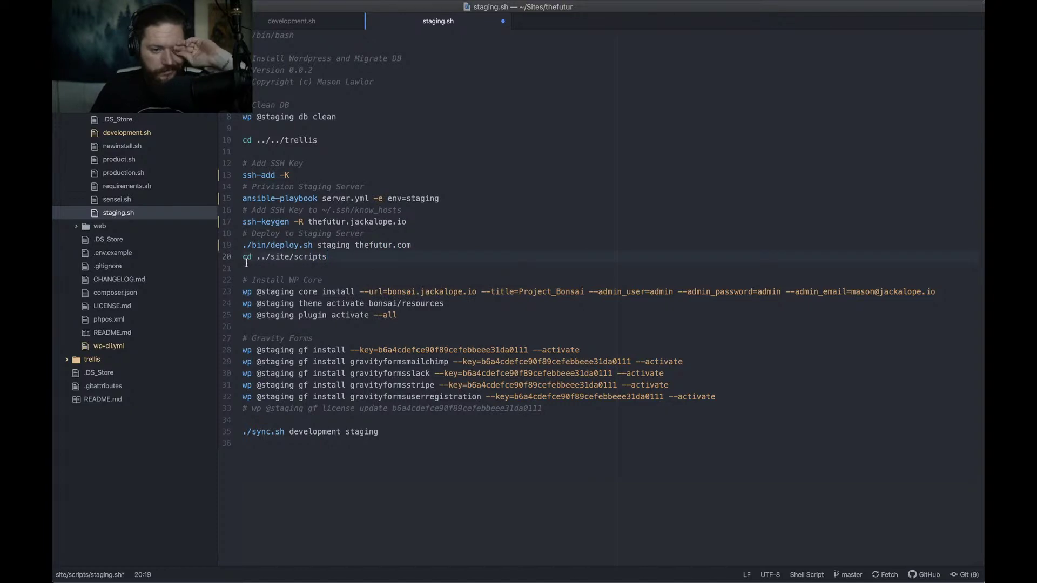
left_click(434, 292)
Copy development.sh's core install settings from line 30 and paste them over line 23 of staging.sh
key("ctrl+Tab")
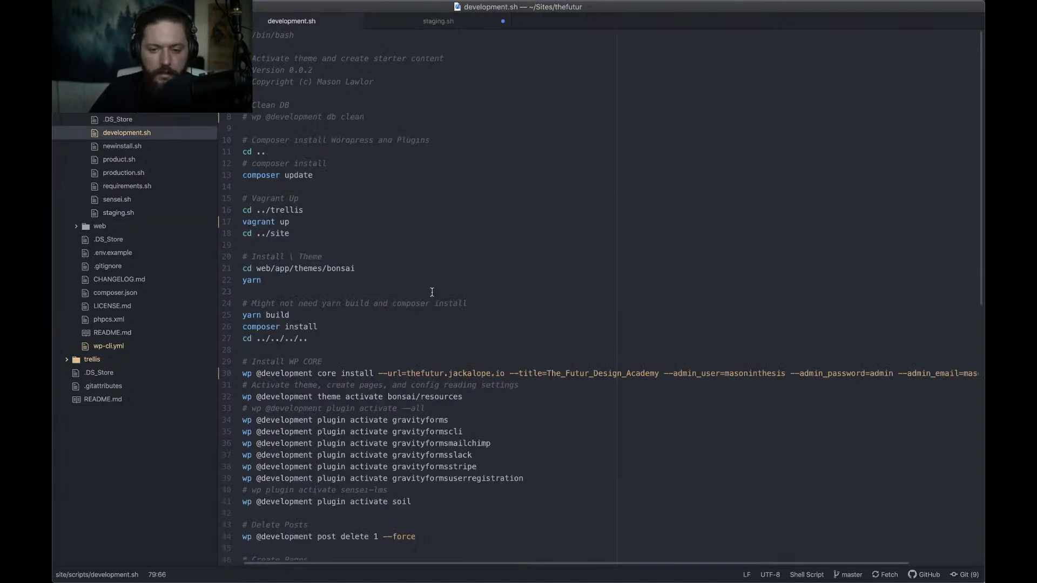
left_click(355, 373)
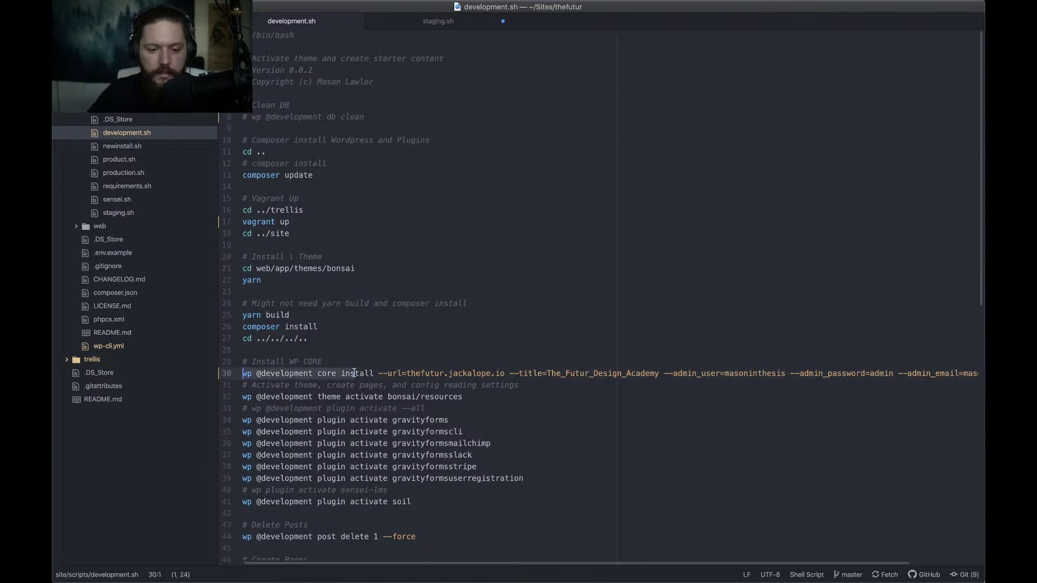
left_click_drag(243, 373, 253, 373)
key("shift+alt+Right")
key("Right")
key("Right")
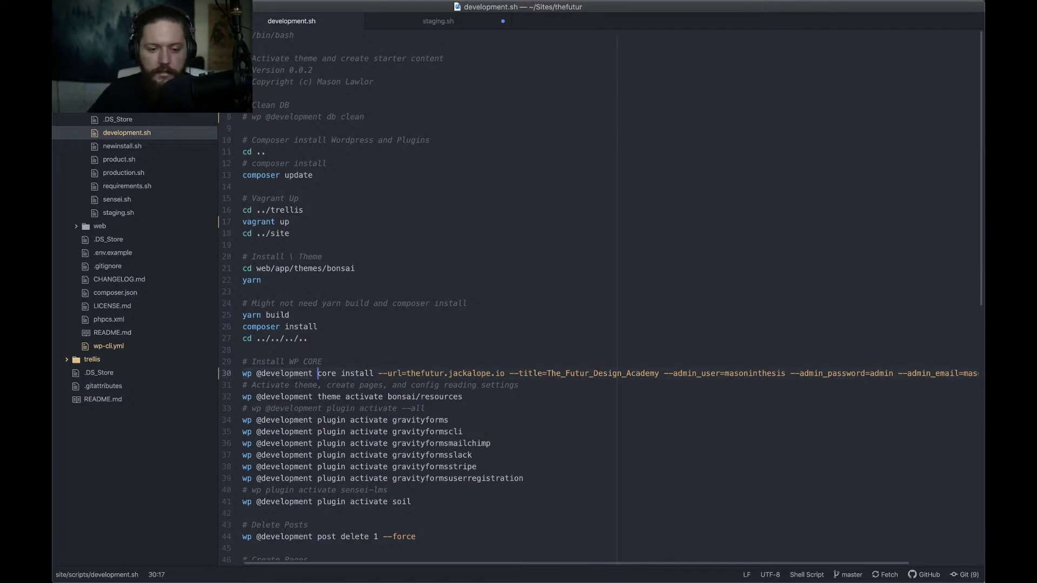
key("shift+super+Right")
key("super+c")
key("Left")
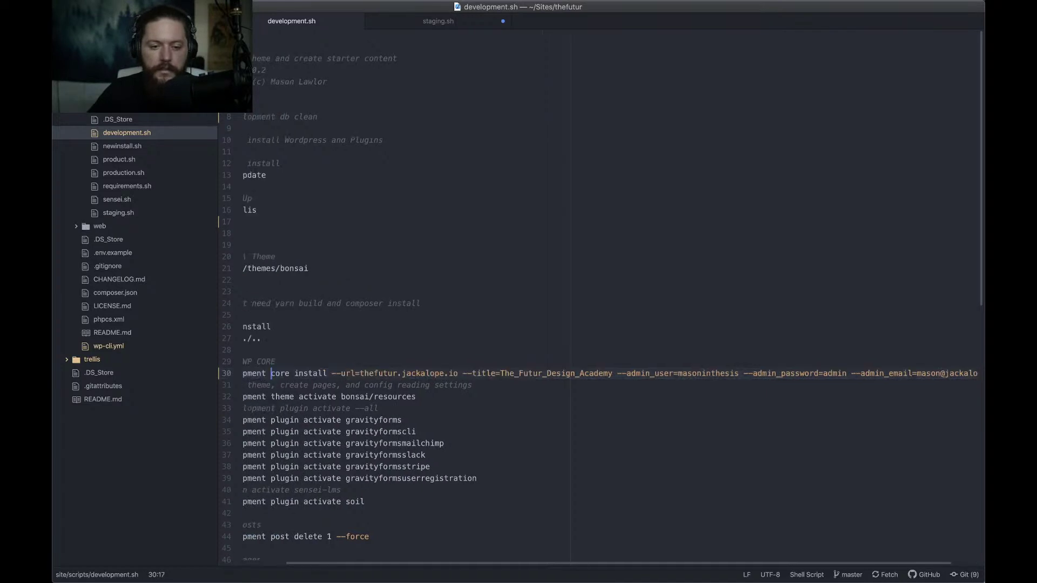
left_click(463, 19)
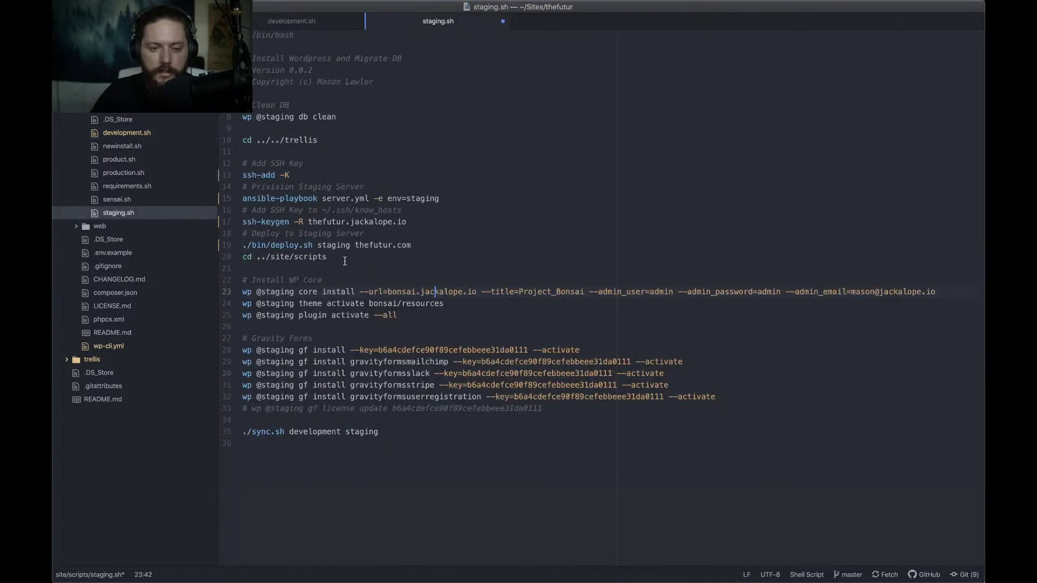
left_click(301, 292)
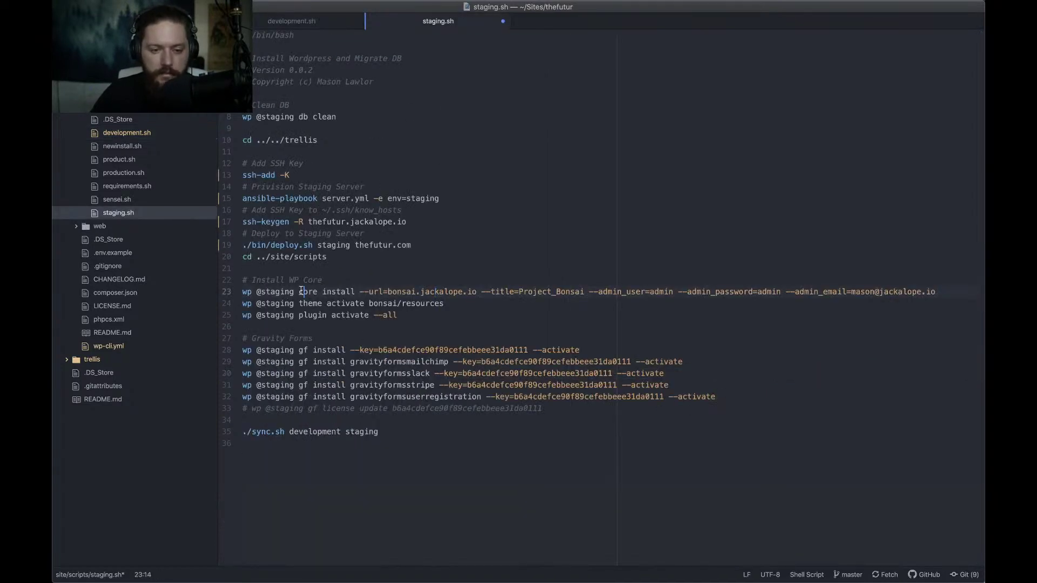
key("shift+End")
key("super+v")
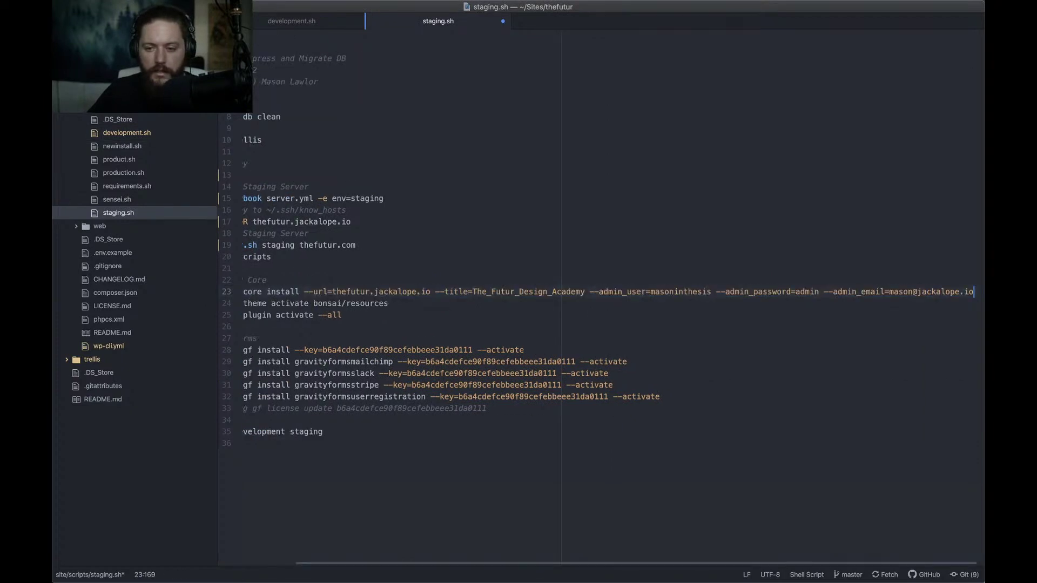
scroll(346, 330, "left", 3)
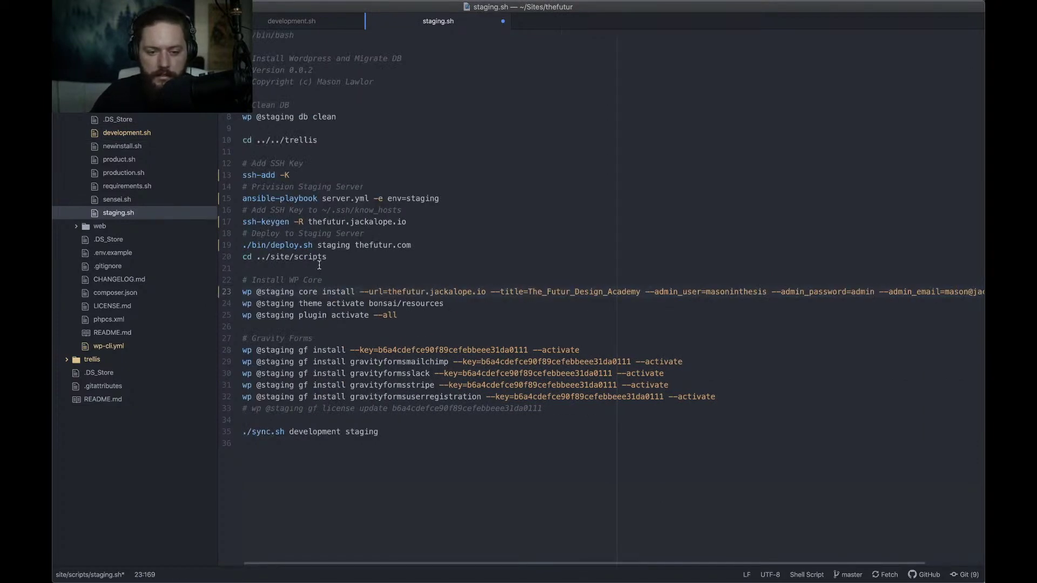
Replace the Gravity Forms licence key on lines 28, 29 and 33 with xxx and save
left_click_drag(380, 353, 529, 352)
key("super+d")
key("super+d")
key("super+d")
key("super+d")
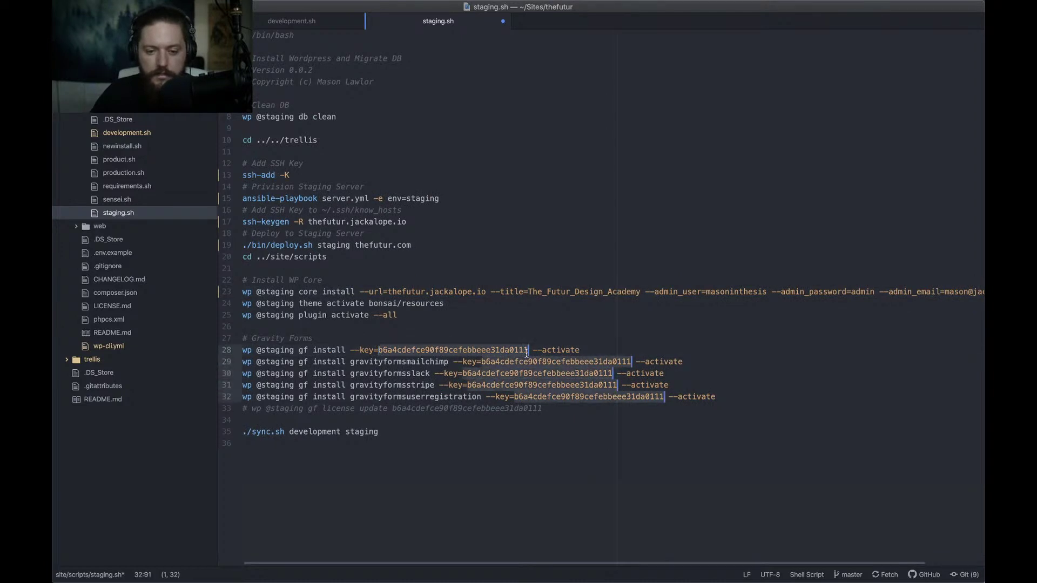
type("xxx")
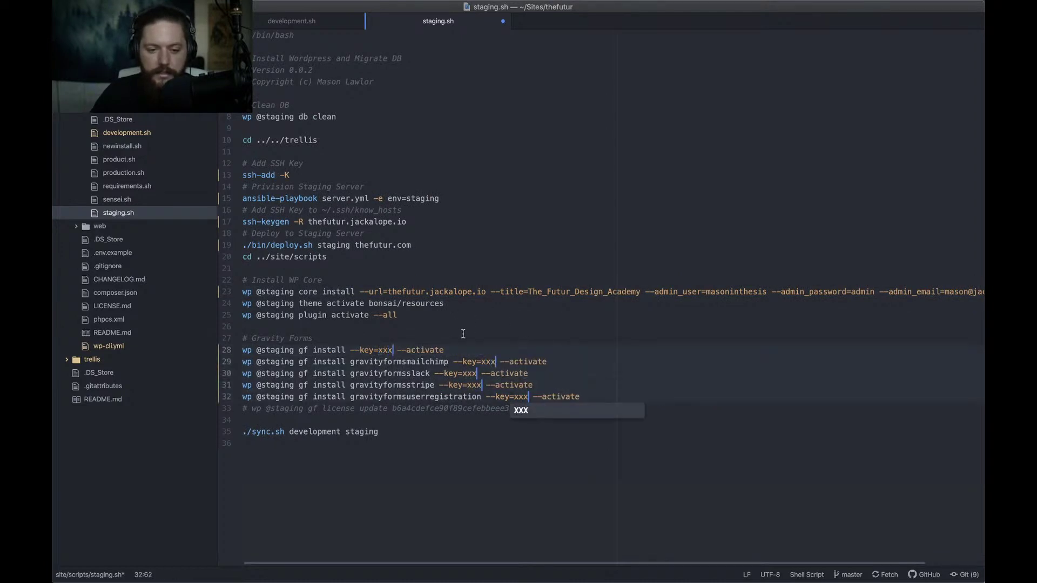
left_click(432, 315)
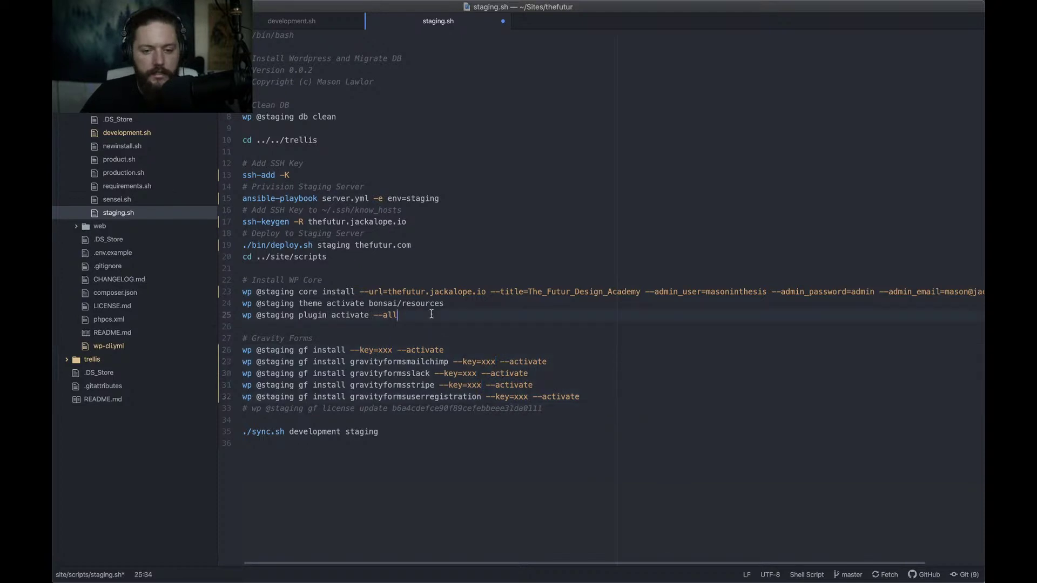
left_click(560, 408)
double_click(401, 408)
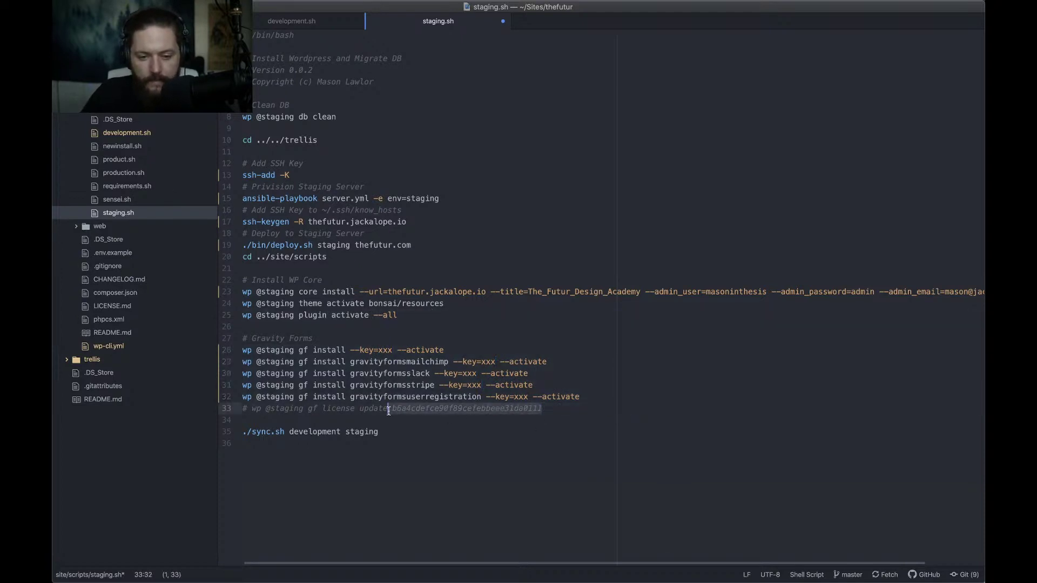
type("xxx")
left_click(412, 443)
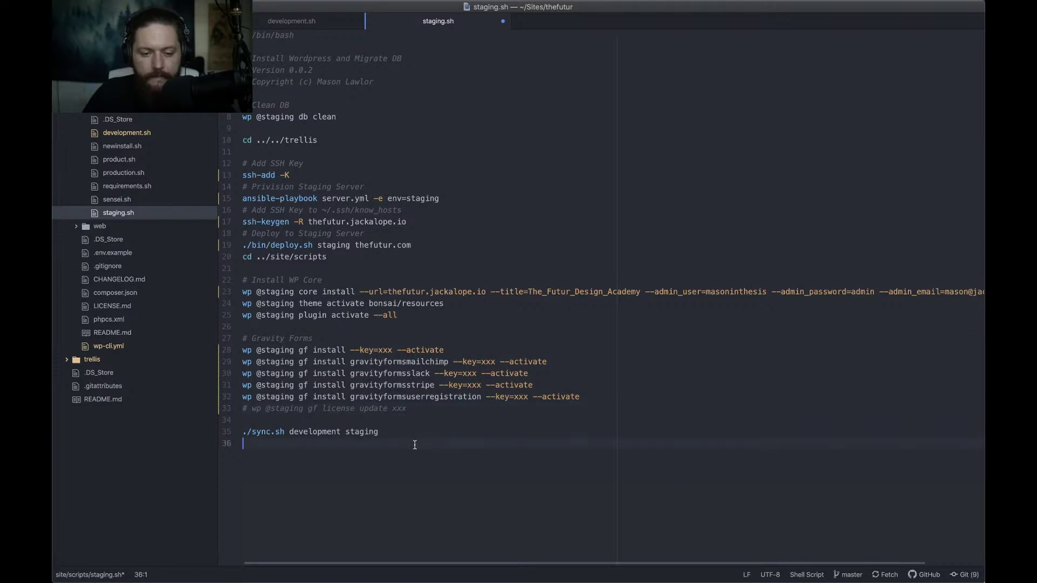
key("ctrl+s")
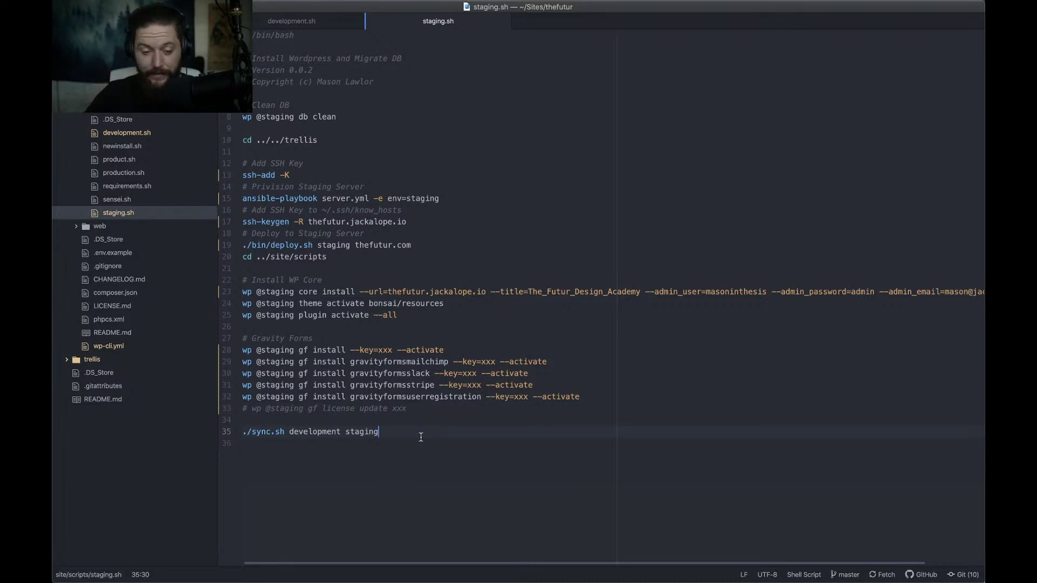
Comment out the sync.sh development staging call on line 35 and save staging.sh
key("shift+super+Left")
key("super+slash")
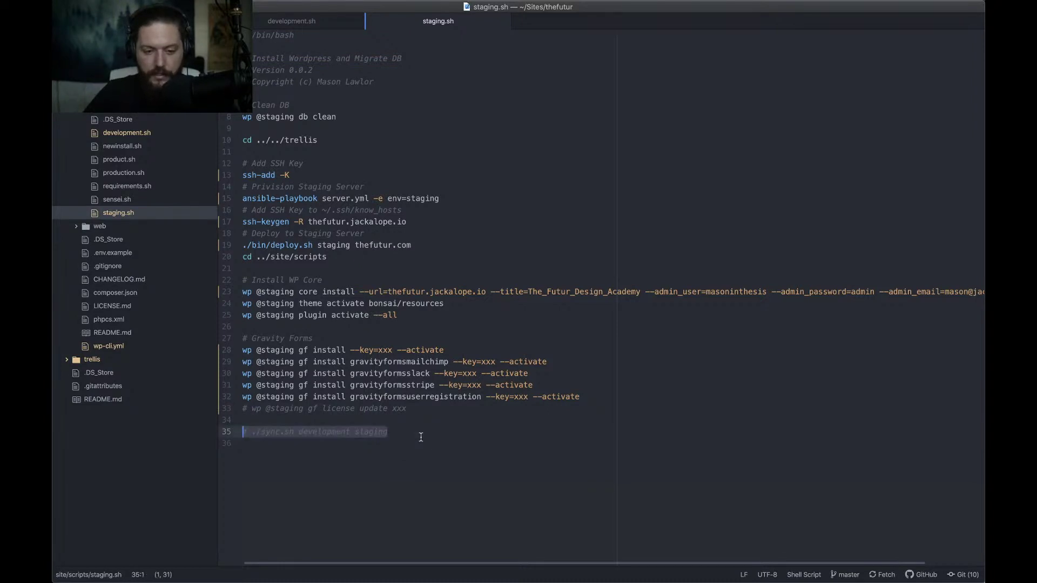
key("Right")
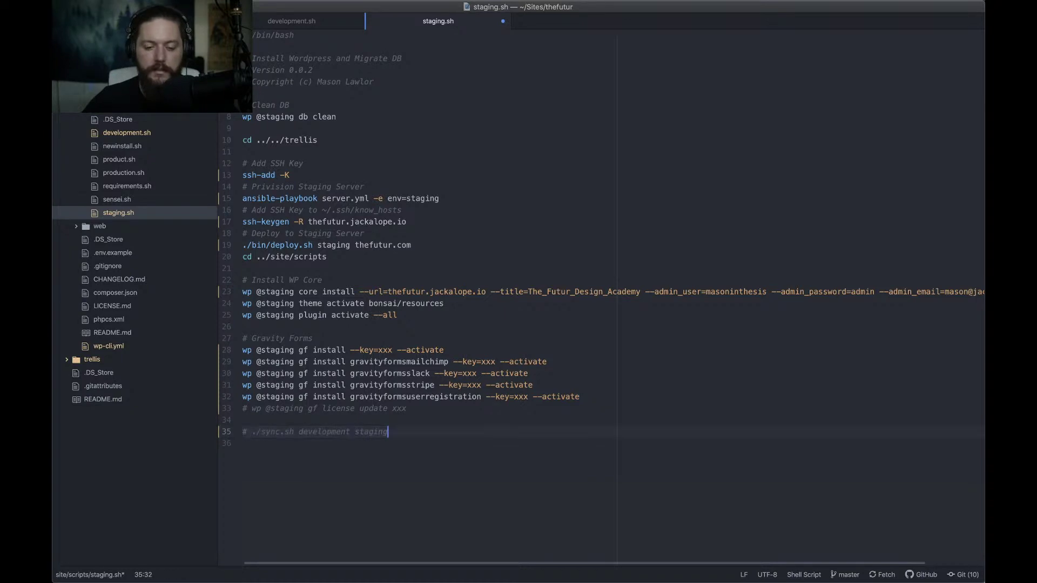
key("super+s")
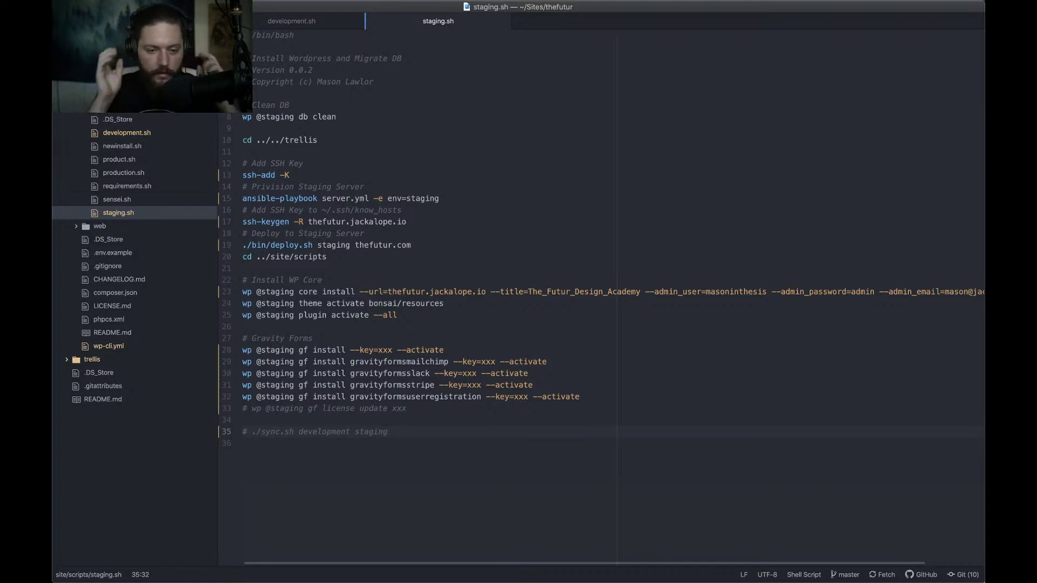
Close development.sh and staging.sh, then bring Chrome to the front
key("ctrl+shift+Tab")
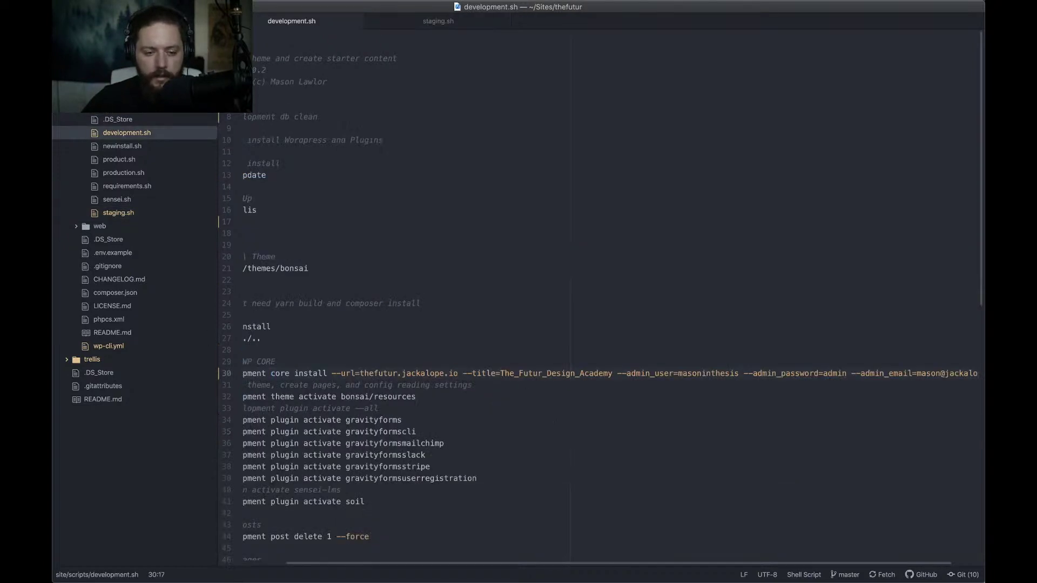
key("super+w")
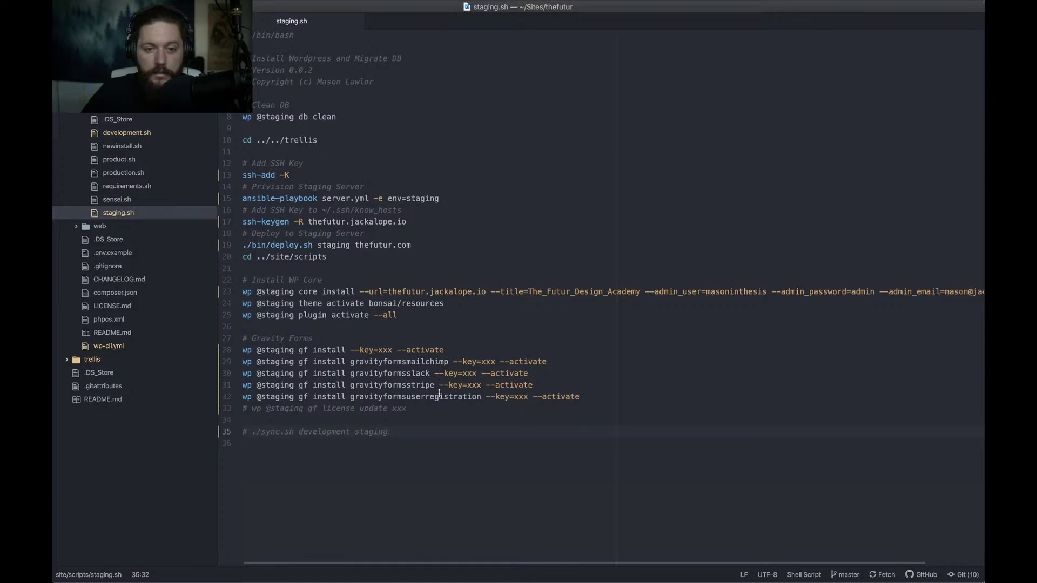
key("super+w")
key("super+Tab")
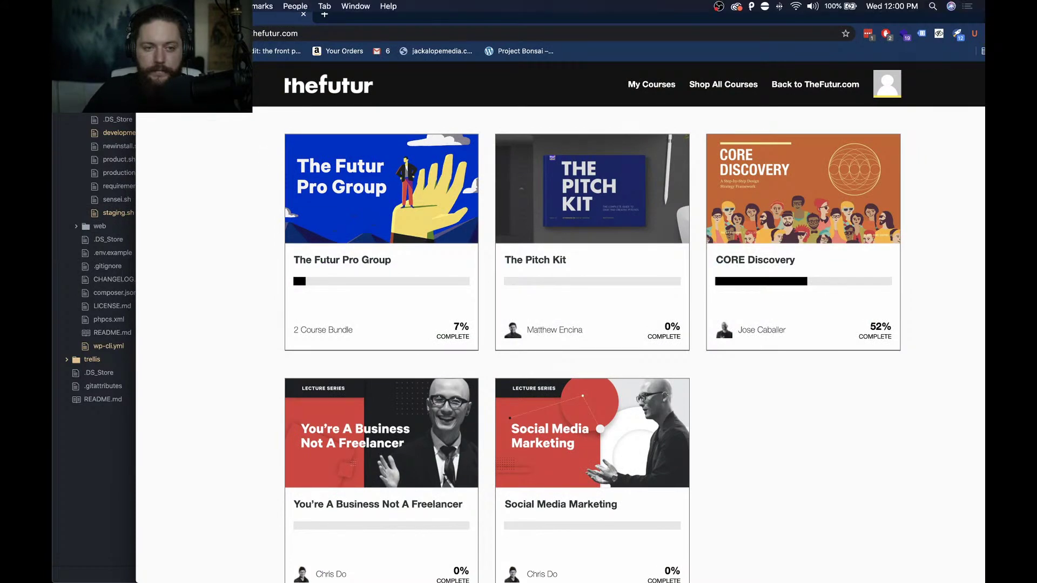
Minimize Chrome, move to Desktop 2 via Mission Control, and reposition the GitHub Desktop window
key("super+m")
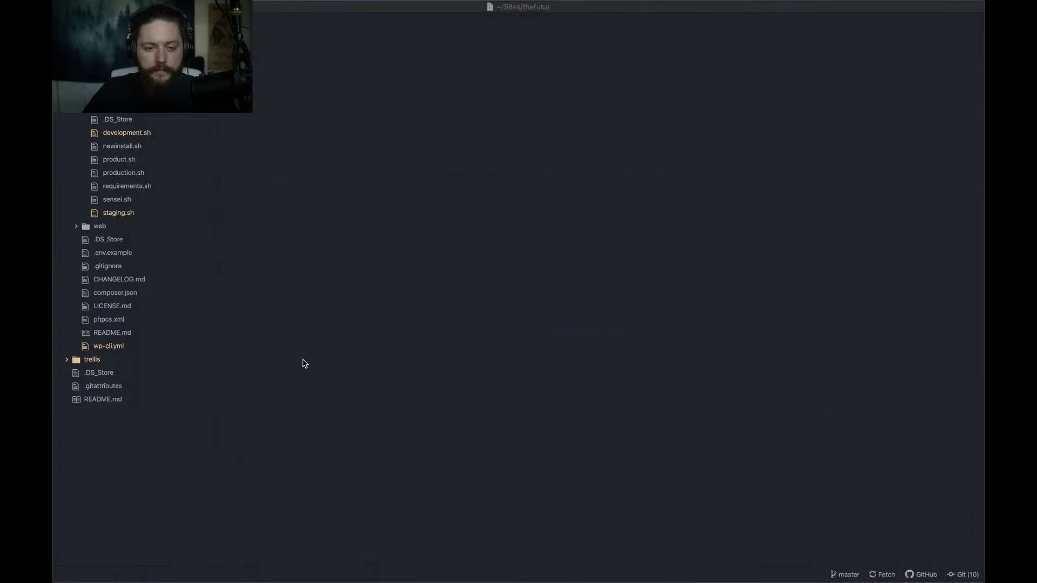
key("super+Tab")
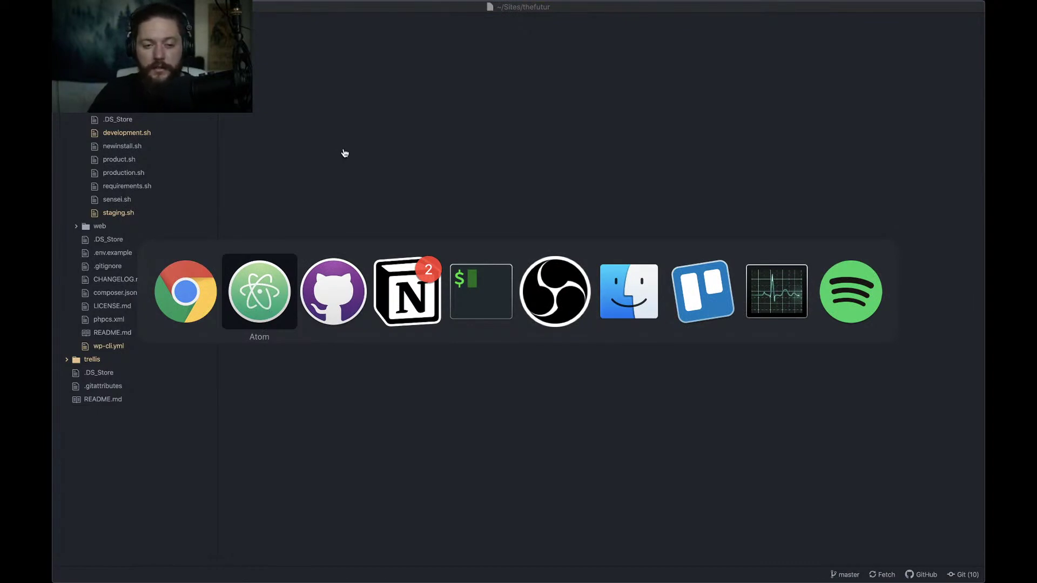
key("ctrl+Up")
left_click(423, 255)
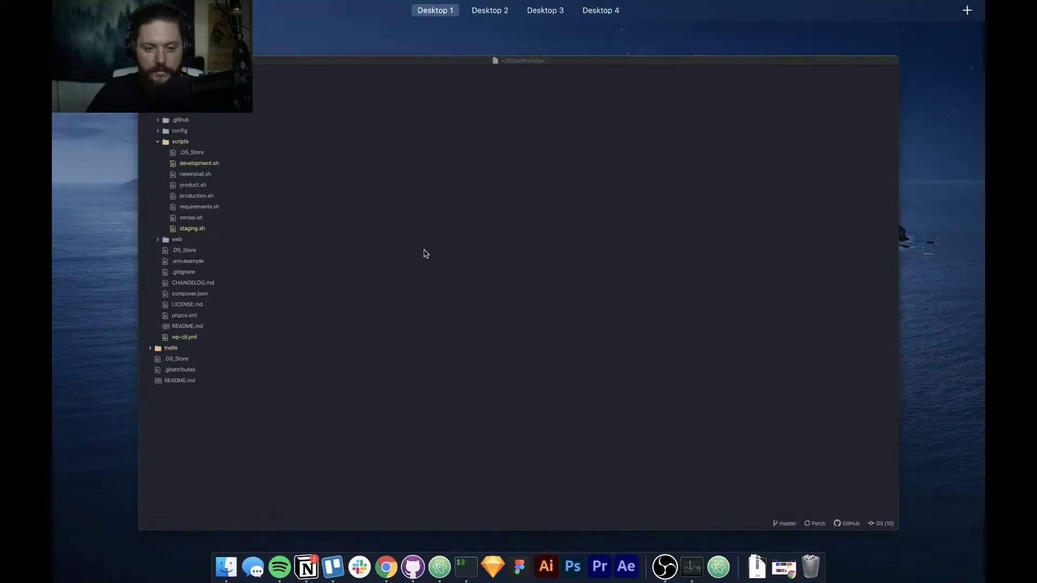
key("ctrl+Up")
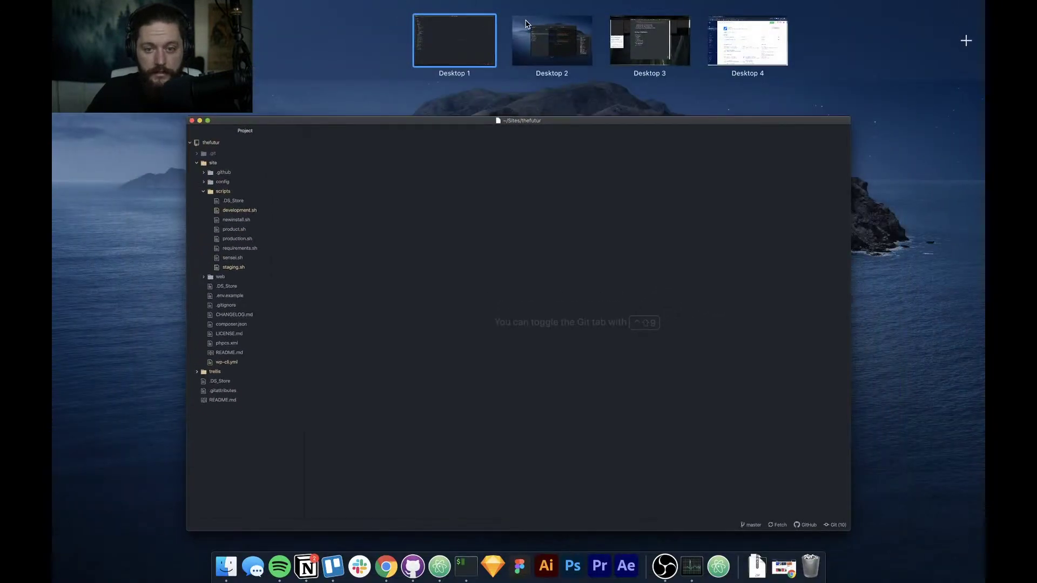
left_click(542, 40)
left_click_drag(412, 120, 391, 117)
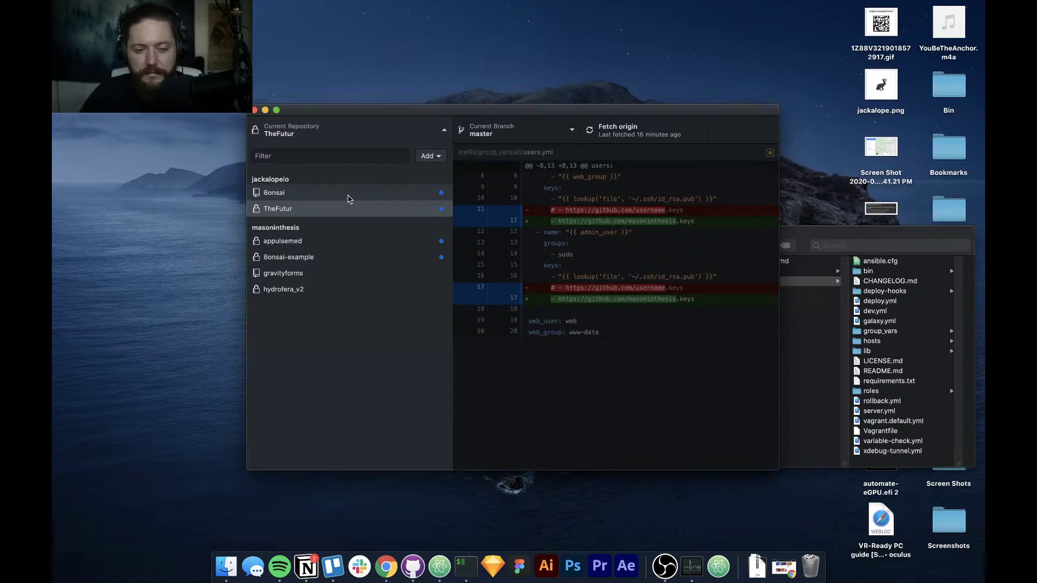
Open TheFutur's changed files in GitHub Desktop and start a commit summary before switching to Trello
left_click_drag(367, 114, 376, 110)
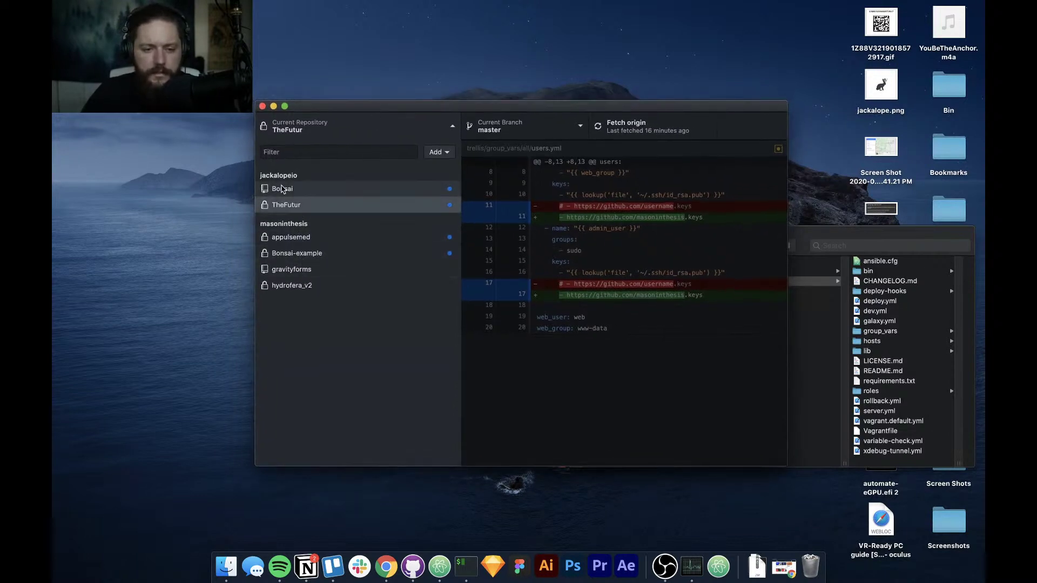
left_click(290, 206)
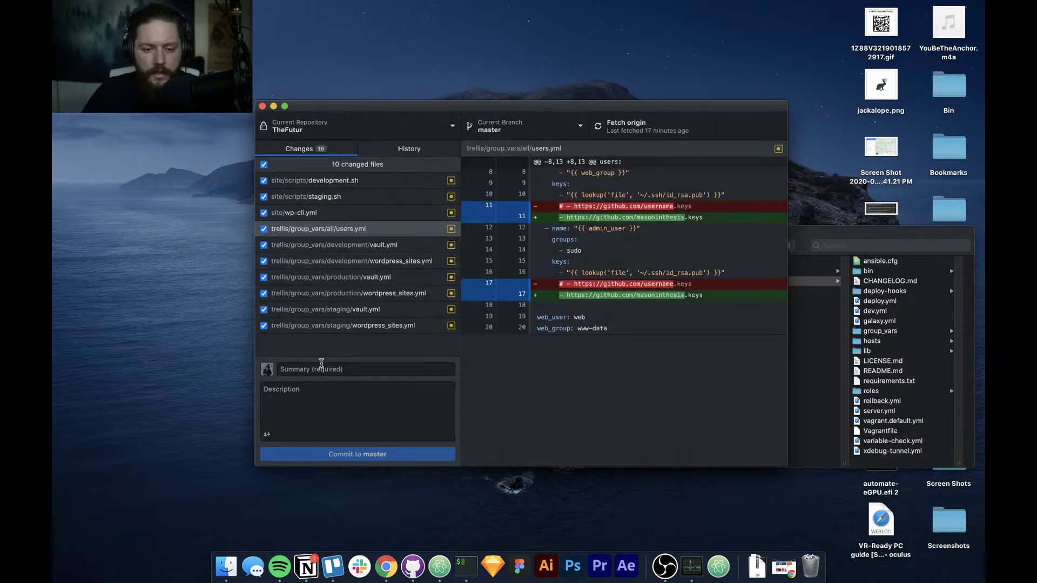
left_click(324, 369)
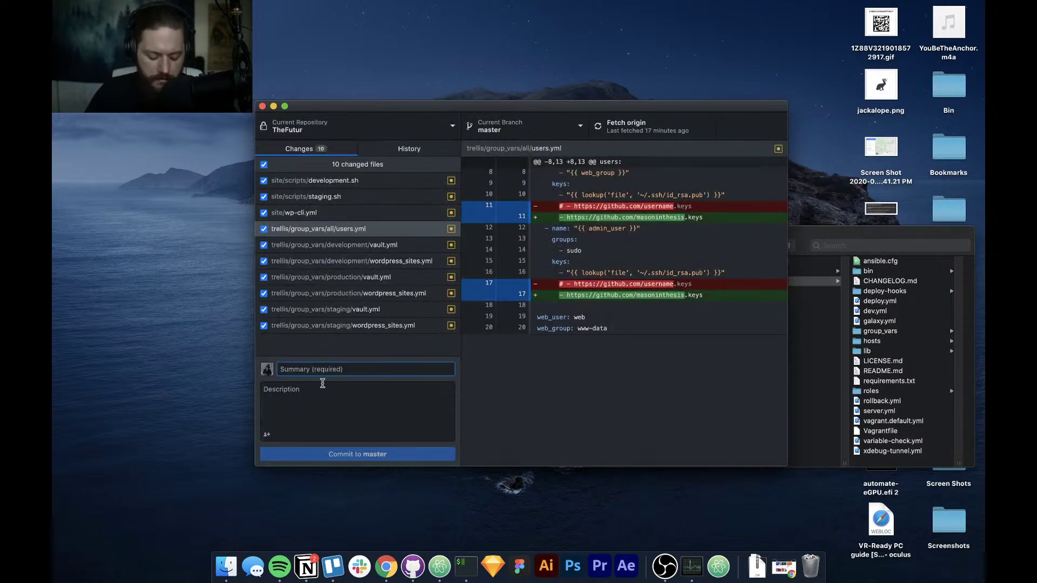
key("super+Tab")
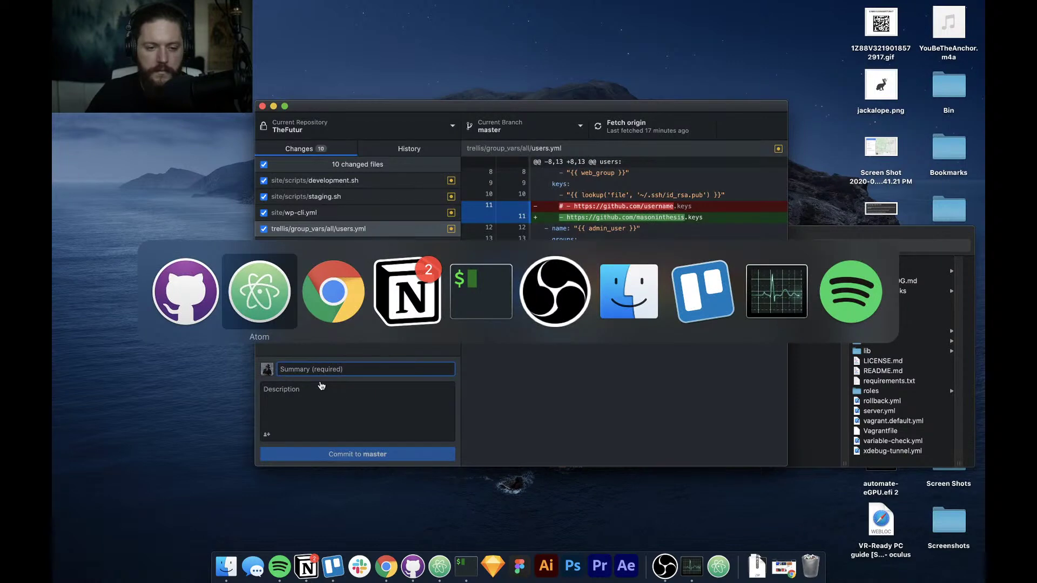
key("super+Tab")
key("super+Tab")
key("super+Tab")
key("super+Tab")
key("super+Tab")
key("super+Tab")
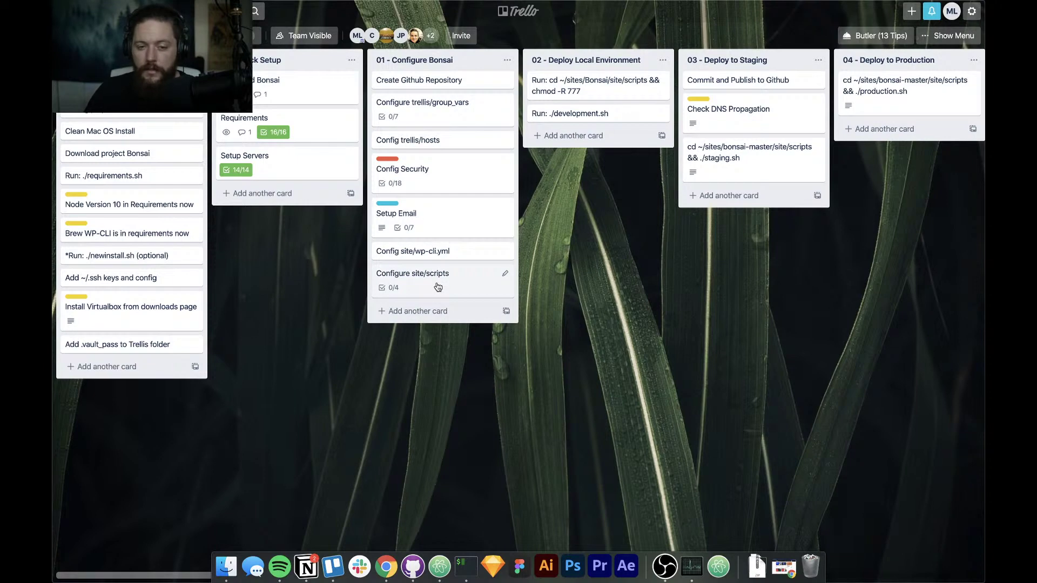
Switch from Trello back to the Atom editor using the app switcher
key("super+Tab")
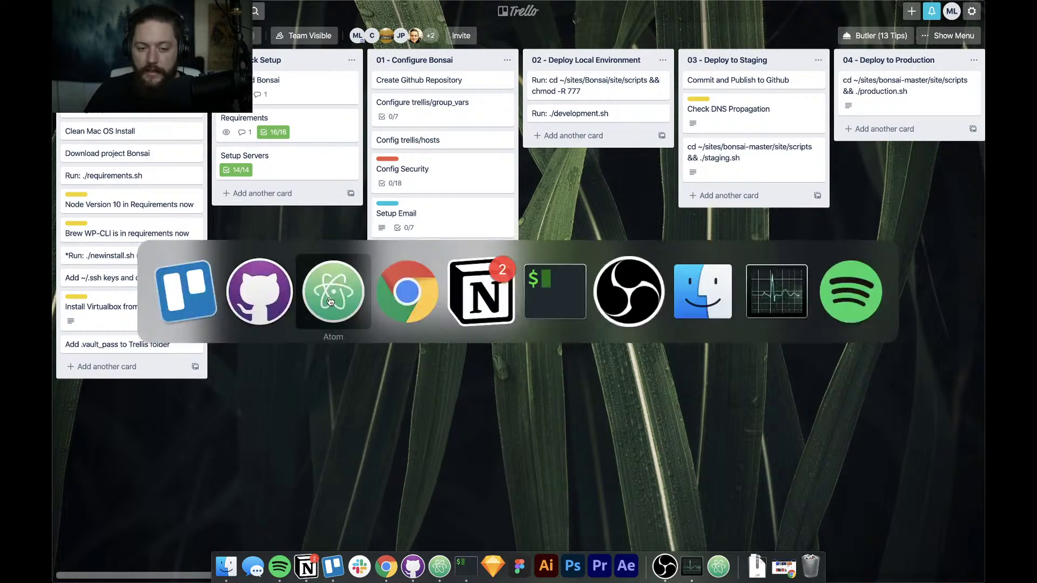
left_click(332, 302)
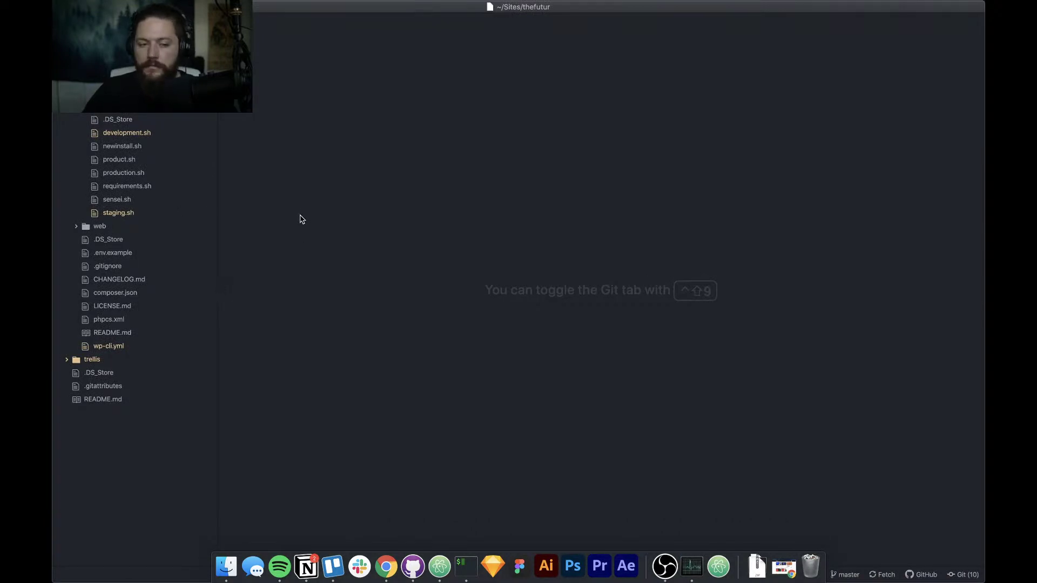
Switch GitHub Desktop to the Bonsai-example repository, then move to the Atom desktop space
left_click(413, 566)
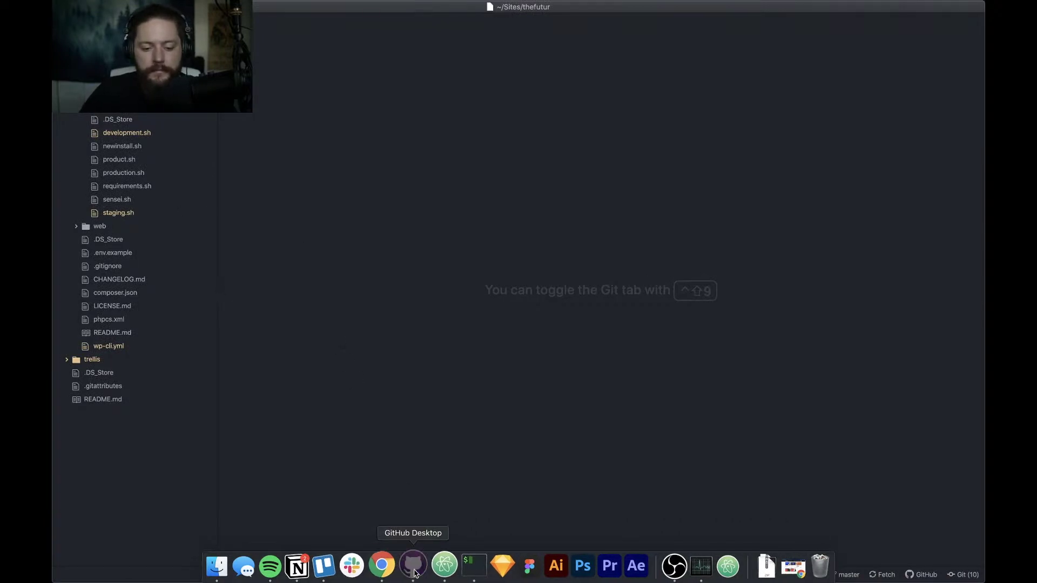
left_click(337, 128)
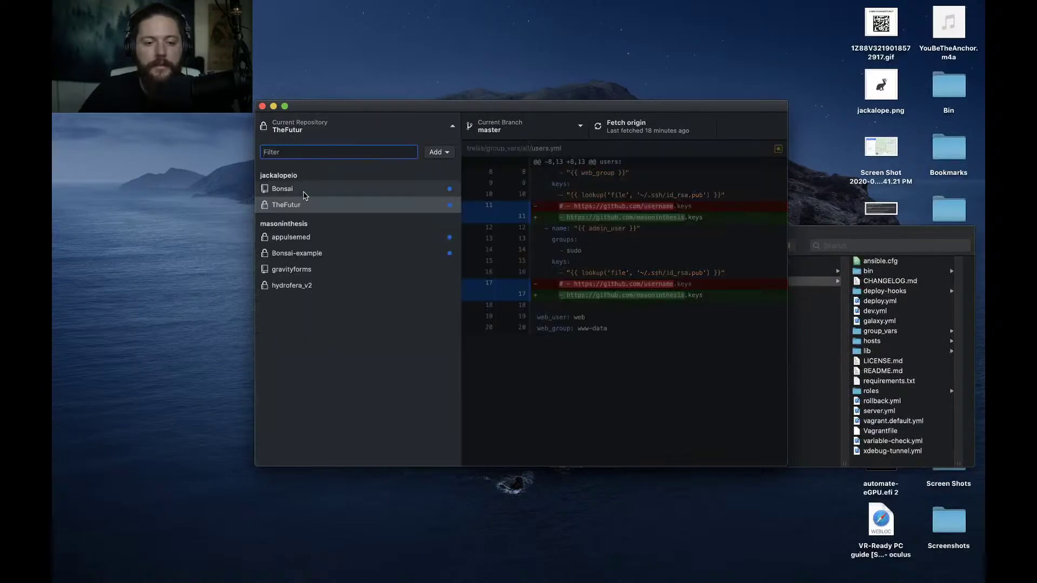
left_click(298, 253)
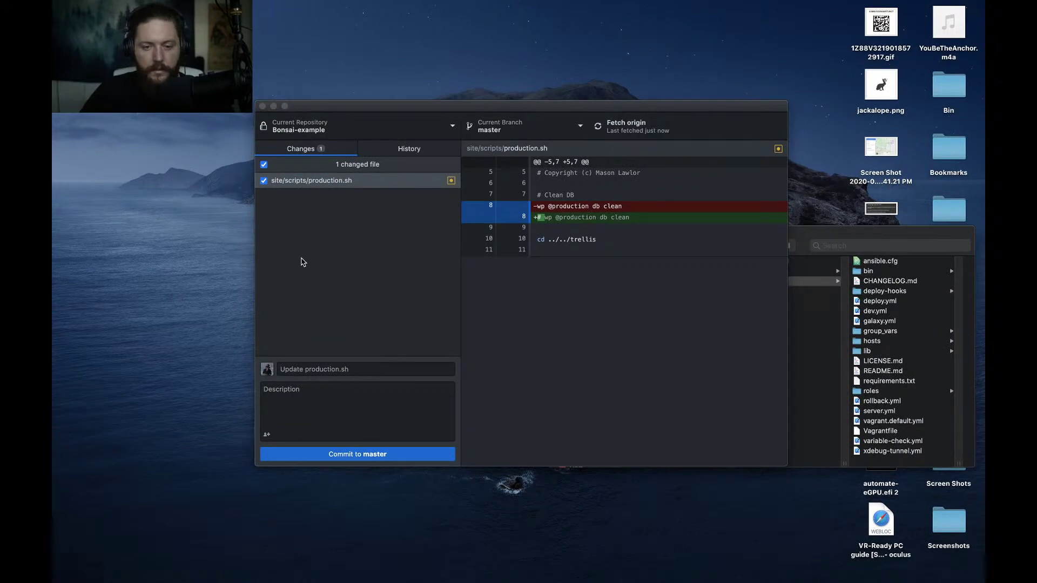
key("ctrl+Left")
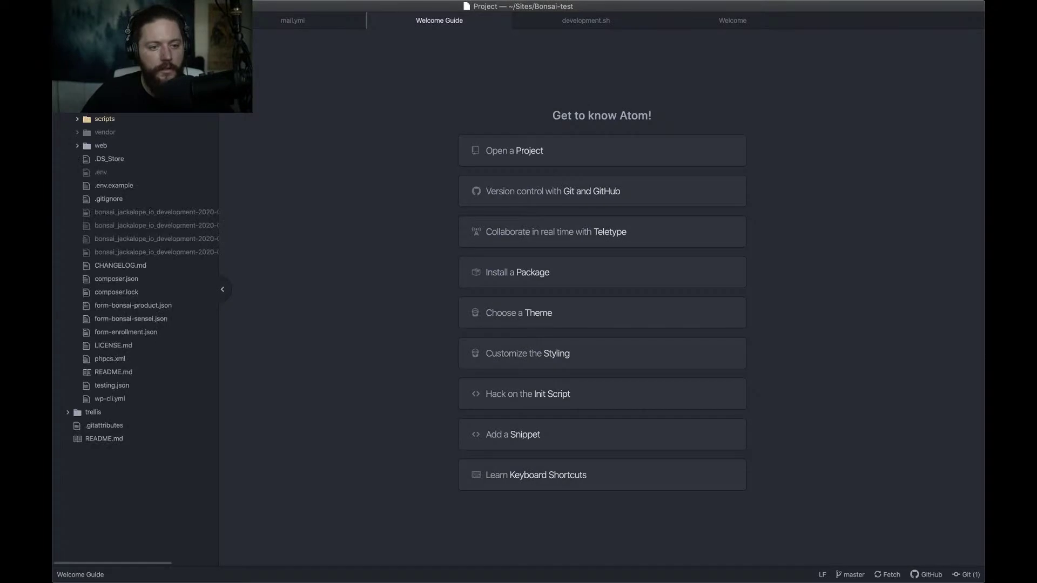
Copy sync.sh from the Bonsai-test scripts folder
left_click(103, 119)
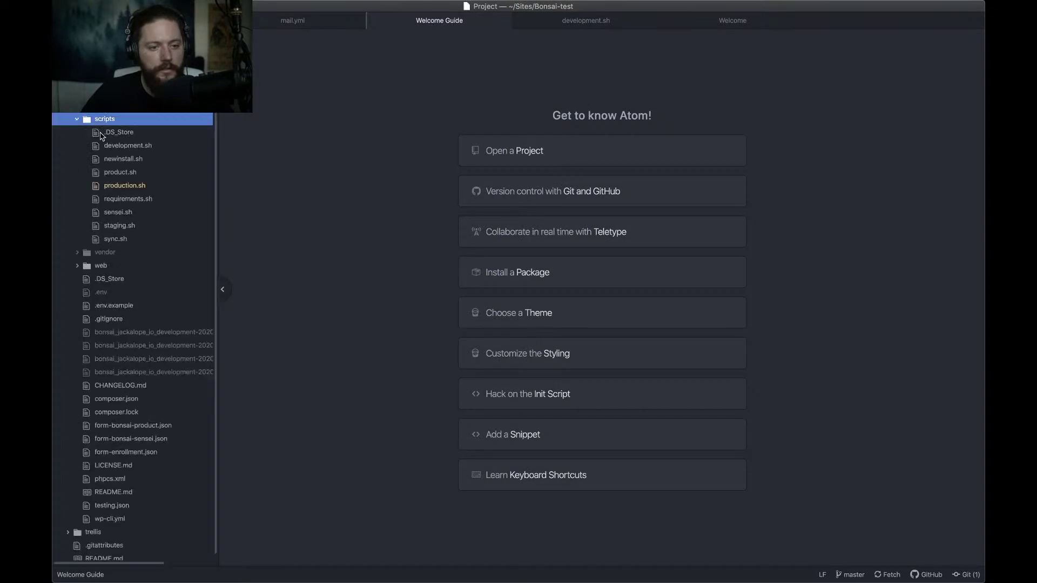
right_click(113, 243)
left_click(132, 365)
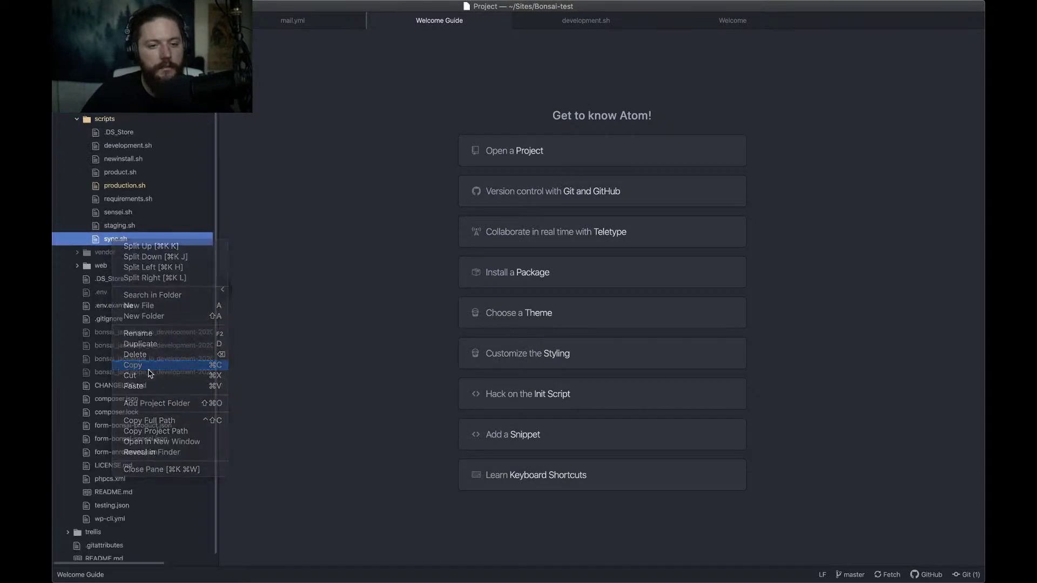
Paste sync.sh into thefutur's scripts folder and open the pasted file
left_click(71, 6)
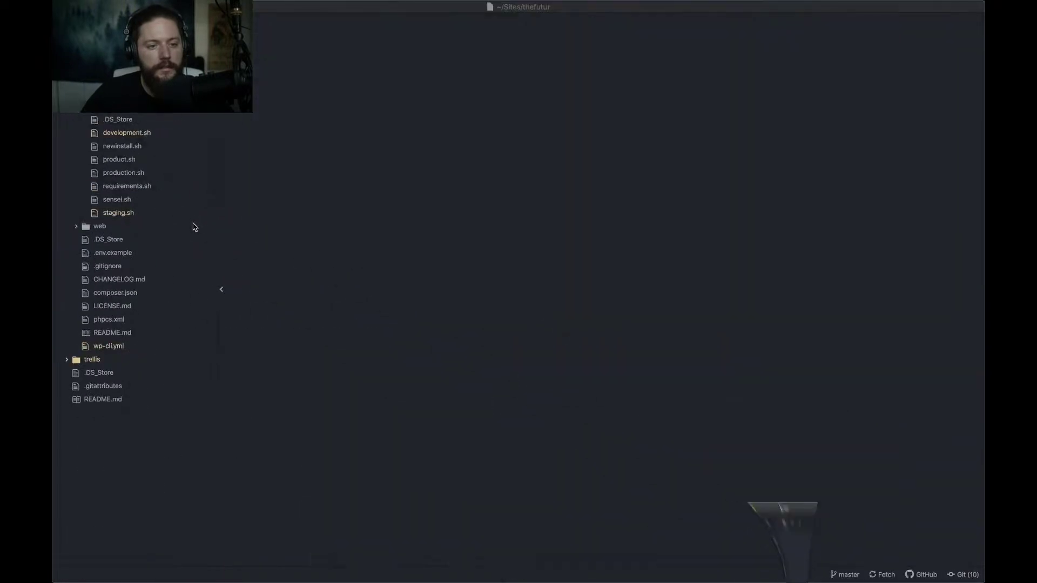
right_click(107, 106)
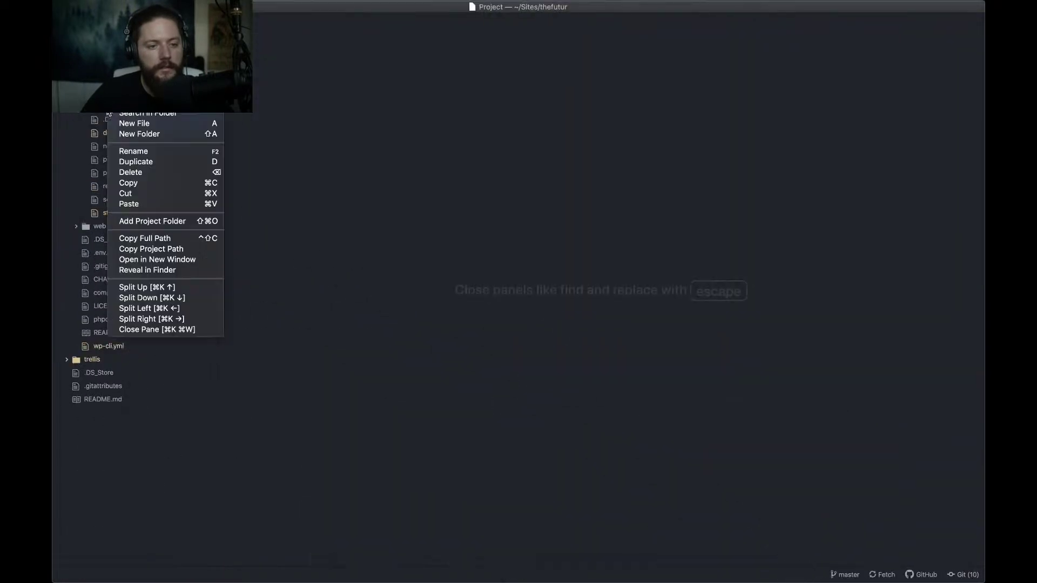
left_click(167, 204)
left_click(113, 229)
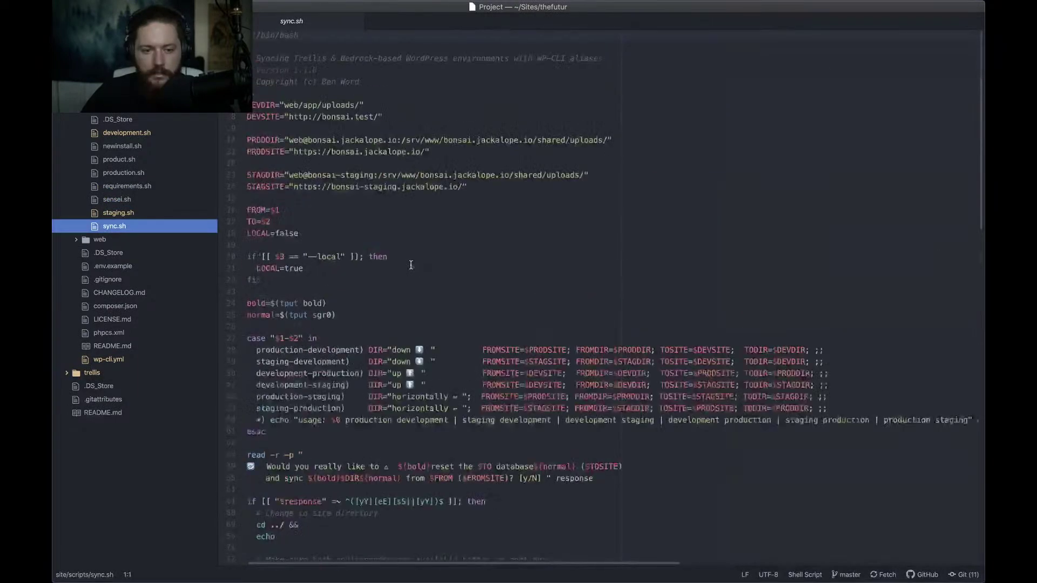
Delete everything in sync.sh from line 20 to the end
scroll(410, 264, "down", 8)
scroll(410, 265, "up", 4)
scroll(410, 264, "up", 5)
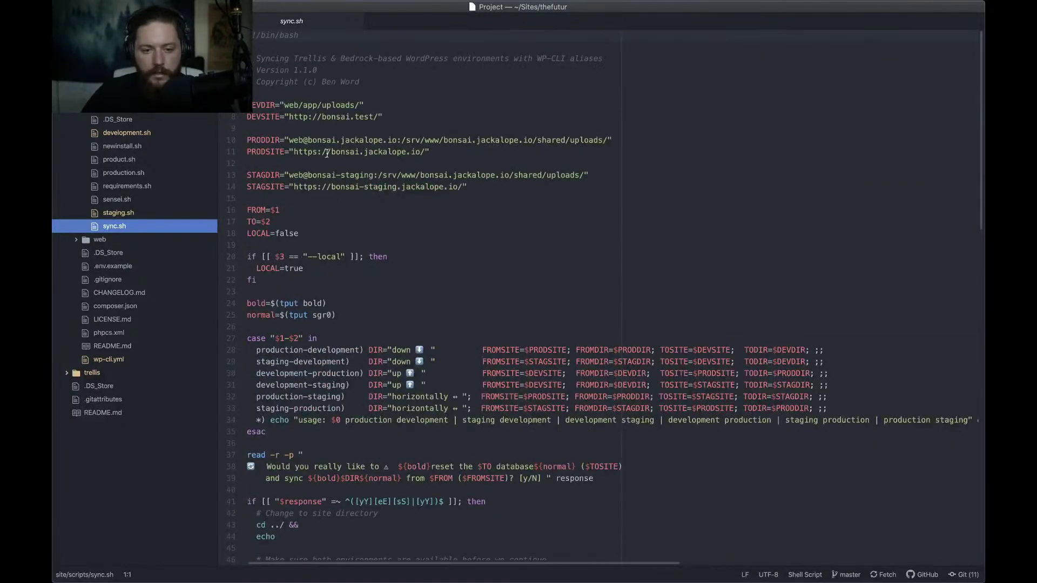
scroll(427, 207, "down", 1)
scroll(428, 206, "up", 1)
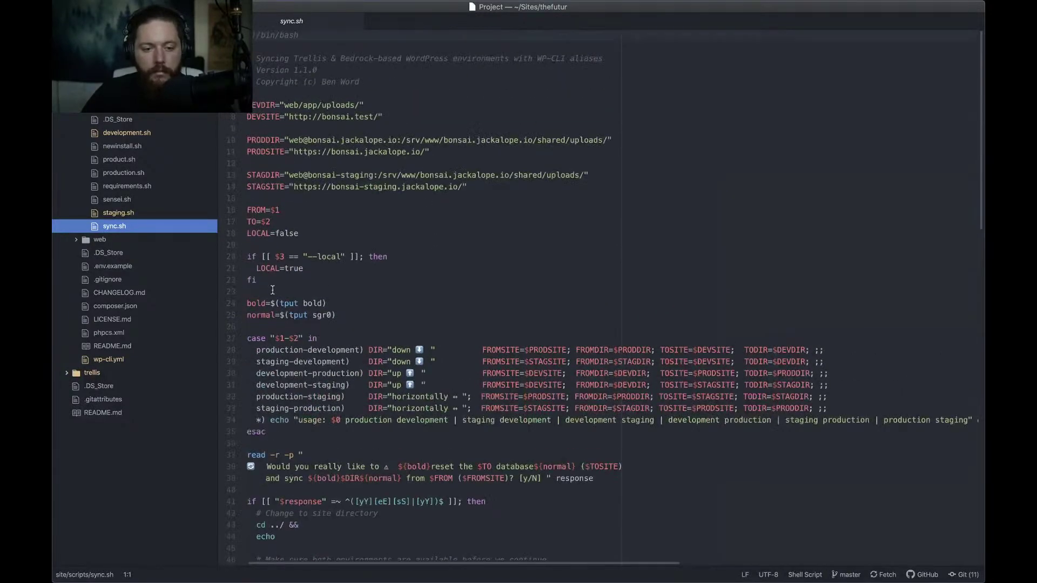
left_click(247, 257)
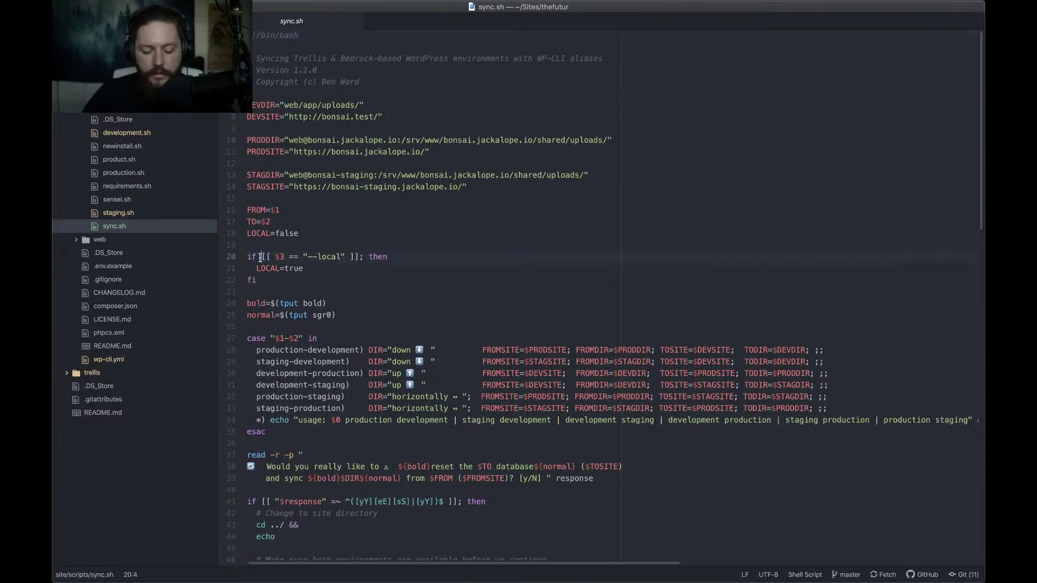
key("super+shift+Up")
key("super+shift+Down")
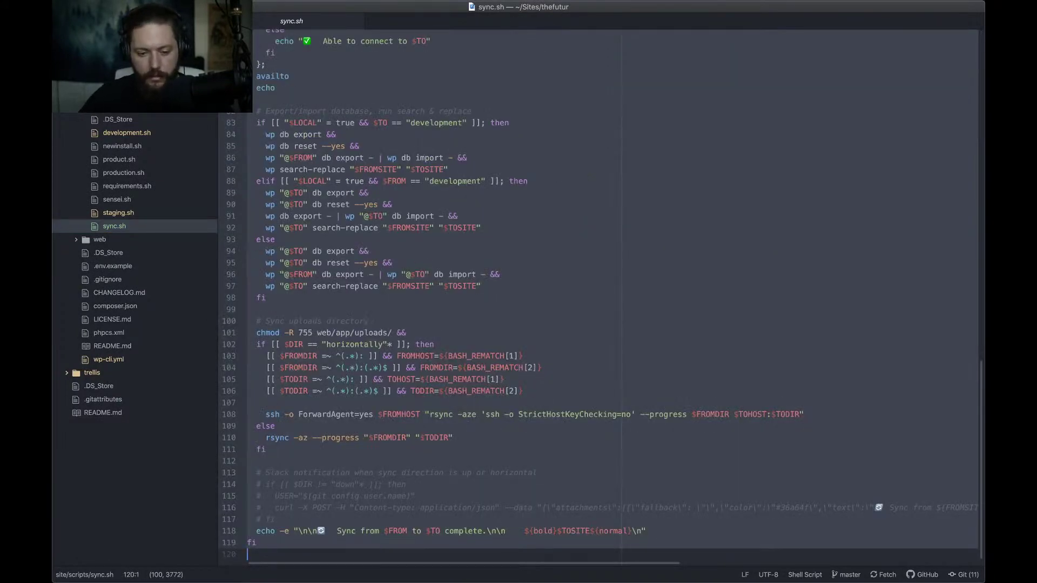
key("BackSpace")
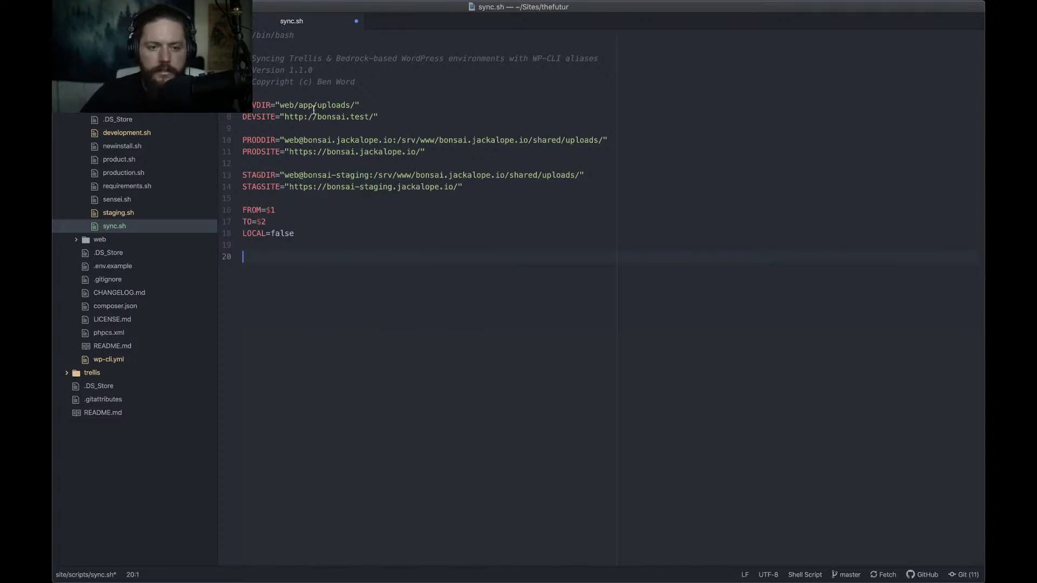
Add blank lines after the variables, paste, then undo back to the full original script
left_click(322, 117)
left_click(325, 310)
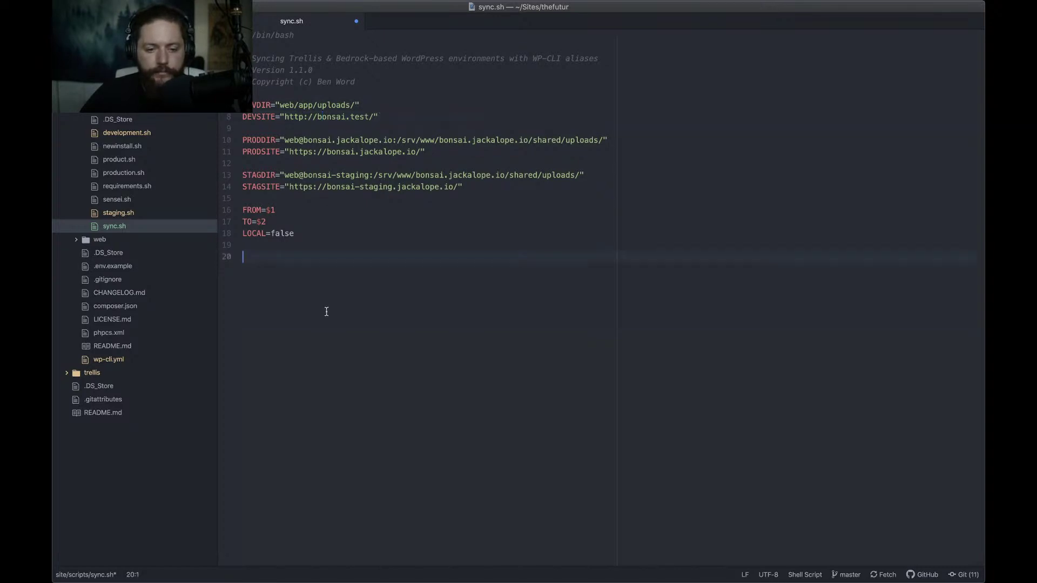
key("Return")
key("Return")
key("Return")
key("Return")
key("Return")
key("Return")
key("Return")
key("Return")
key("Return")
key("Return")
key("Return")
key("Return")
key("Return")
key("Return")
key("Return")
key("Return")
key("Return")
key("Return")
key("Return")
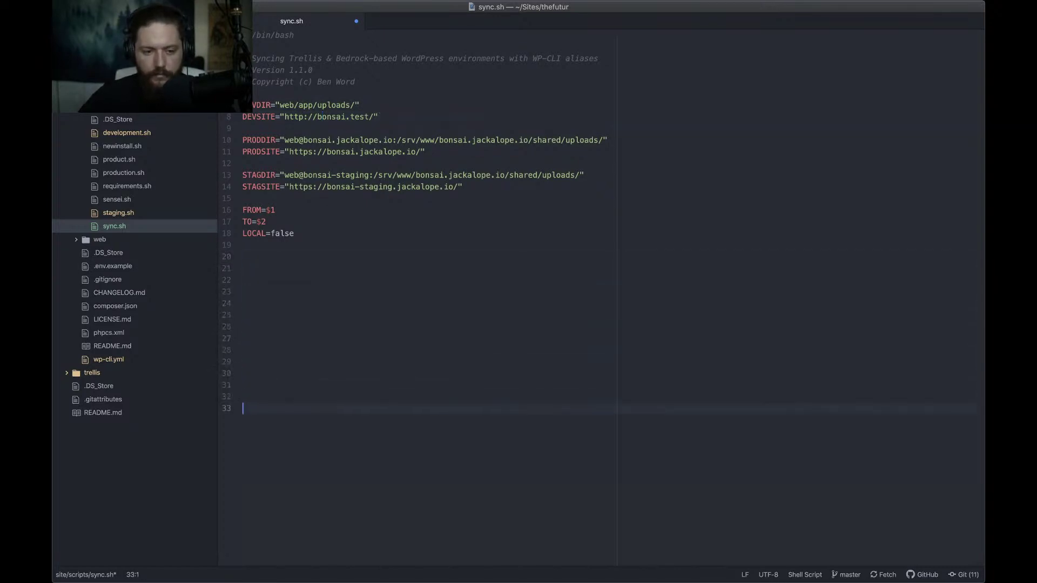
key("Return")
key("Return")
key("Return")
key("Return")
key("Return")
key("Return")
key("super+v")
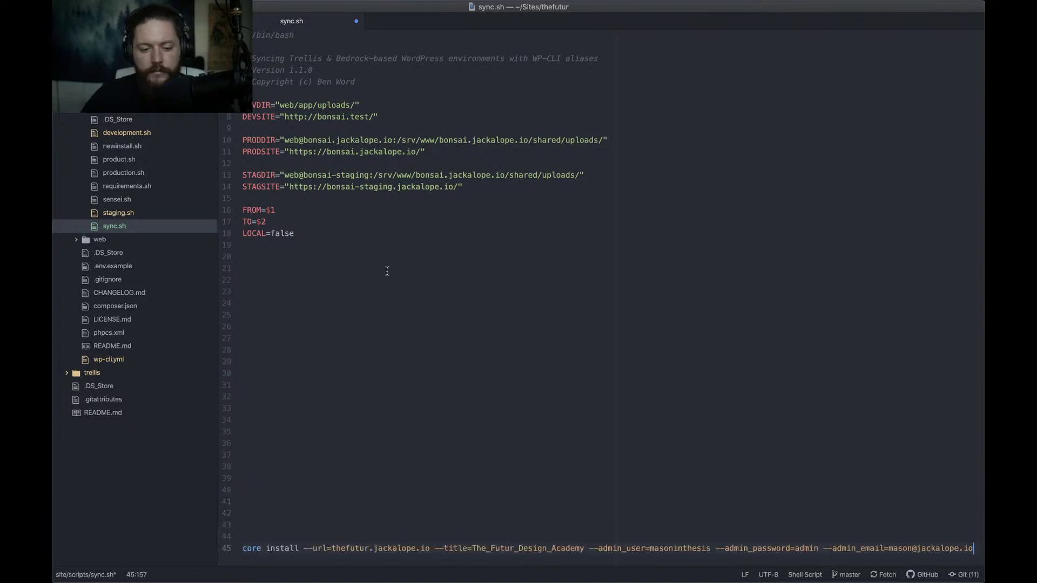
key("super+z")
key("super+z")
key("super+z")
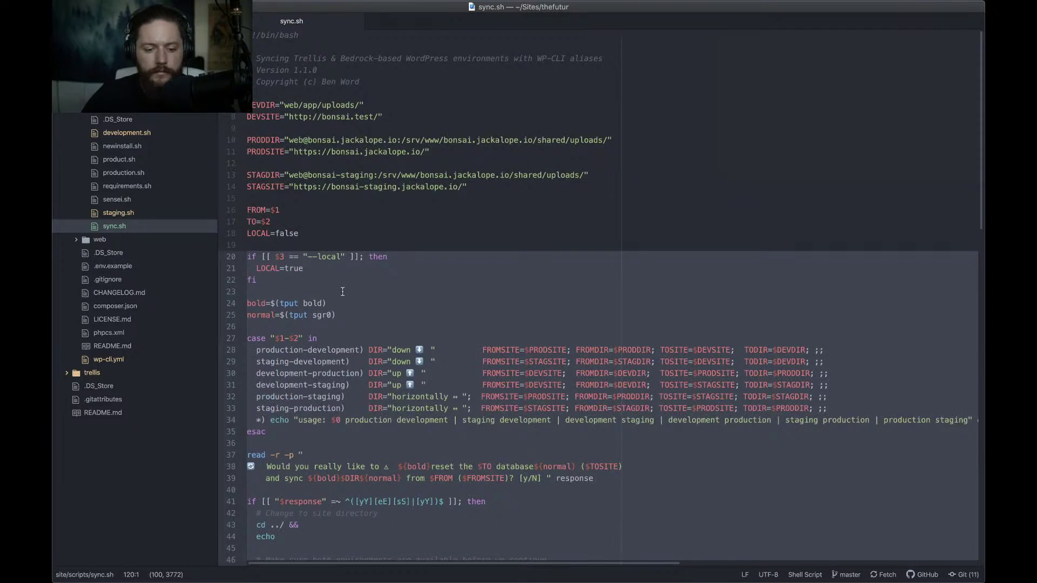
Insert a block of blank lines above the 'if [[ $3' check
key("Return")
key("Return")
key("Return")
key("Return")
key("Return")
key("Return")
key("Return")
key("Return")
key("Return")
key("Return")
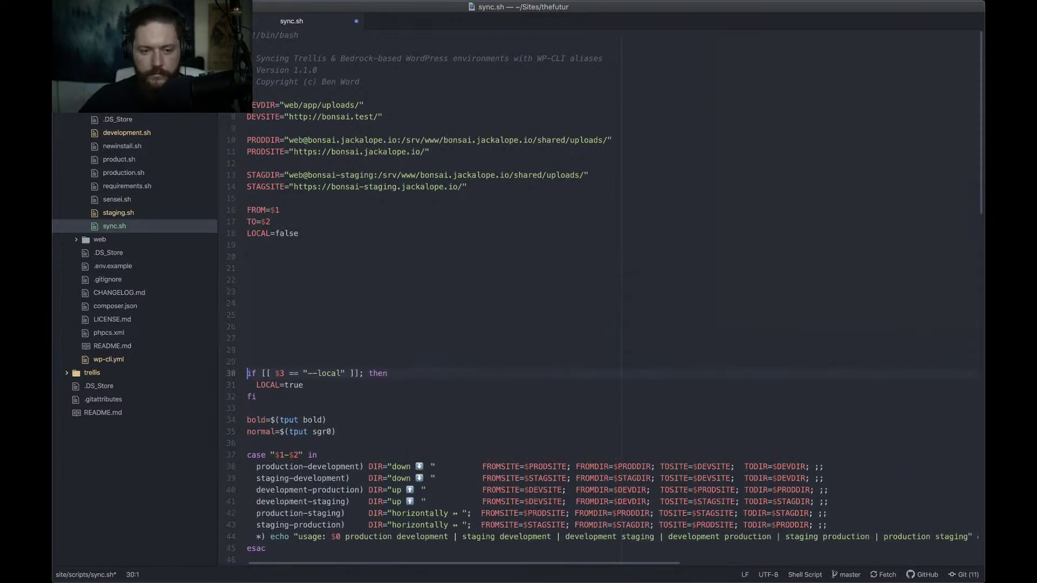
key("Return")
key("Return")
key("Return")
key("Return")
key("Return")
key("Return")
key("Return")
key("Return")
key("Return")
key("Return")
key("Return")
key("Return")
key("Return")
key("Return")
key("Return")
key("Return")
key("Return")
key("Return")
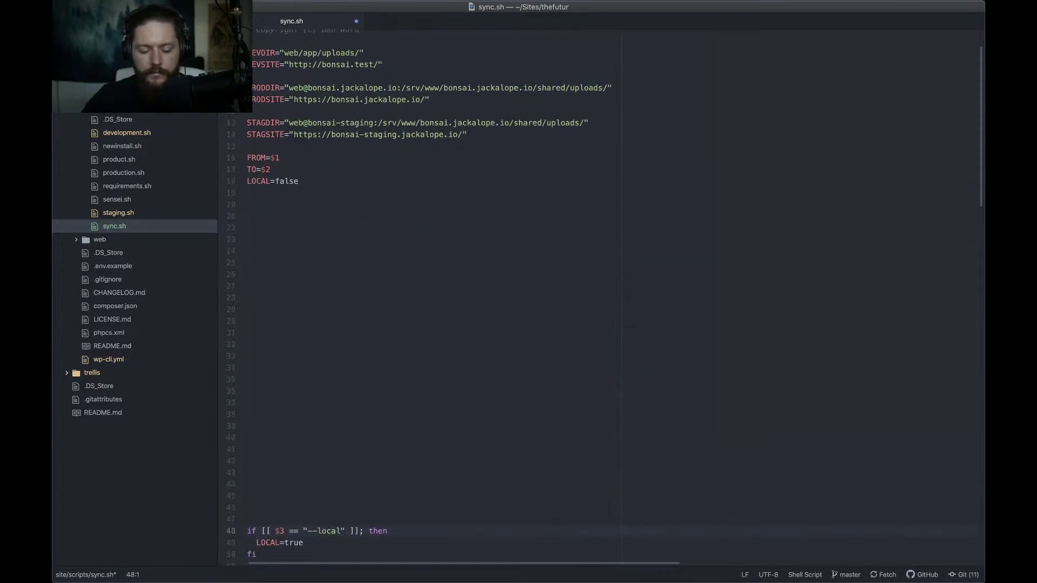
scroll(403, 139, "up", 3)
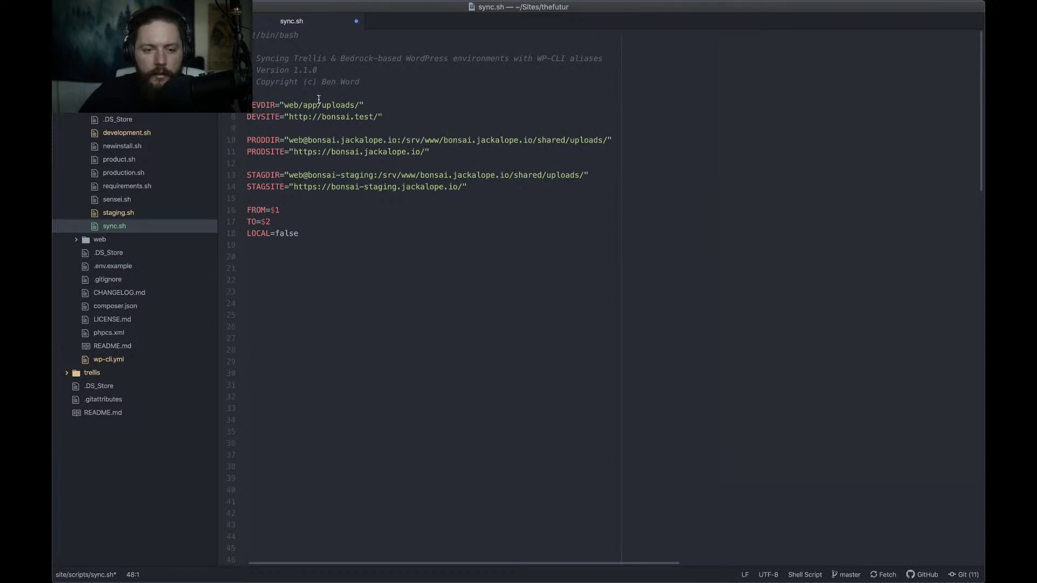
left_click(306, 116)
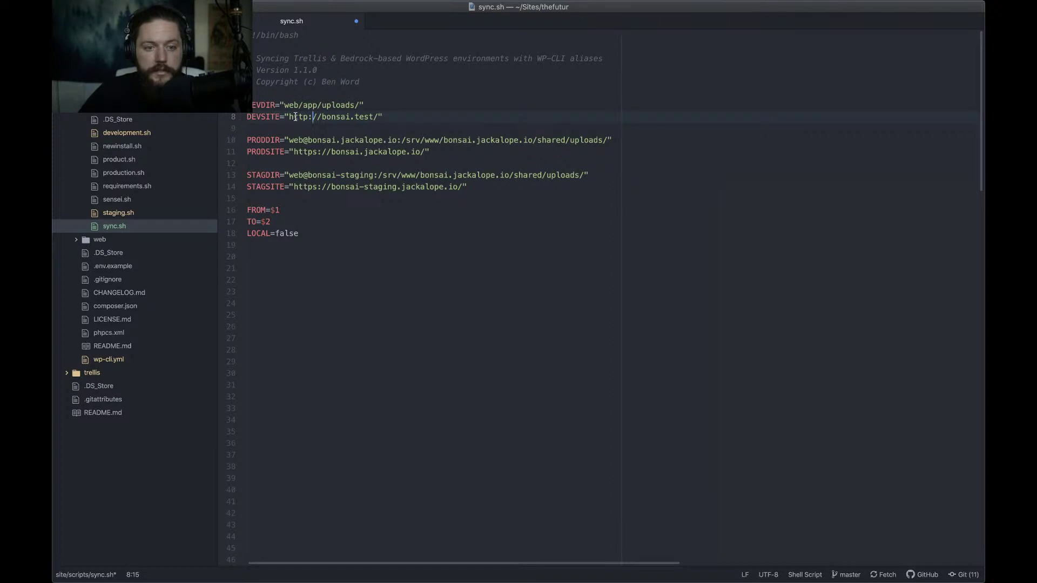
Change the DEVSITE URL from bonsai to thefutur
left_click(340, 118)
double_click(334, 118)
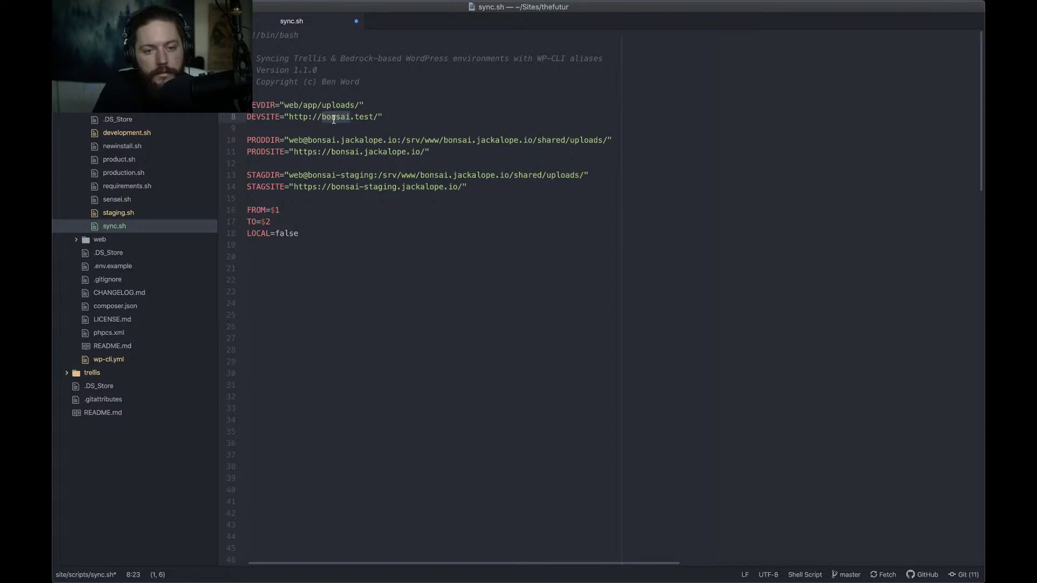
type("thefut")
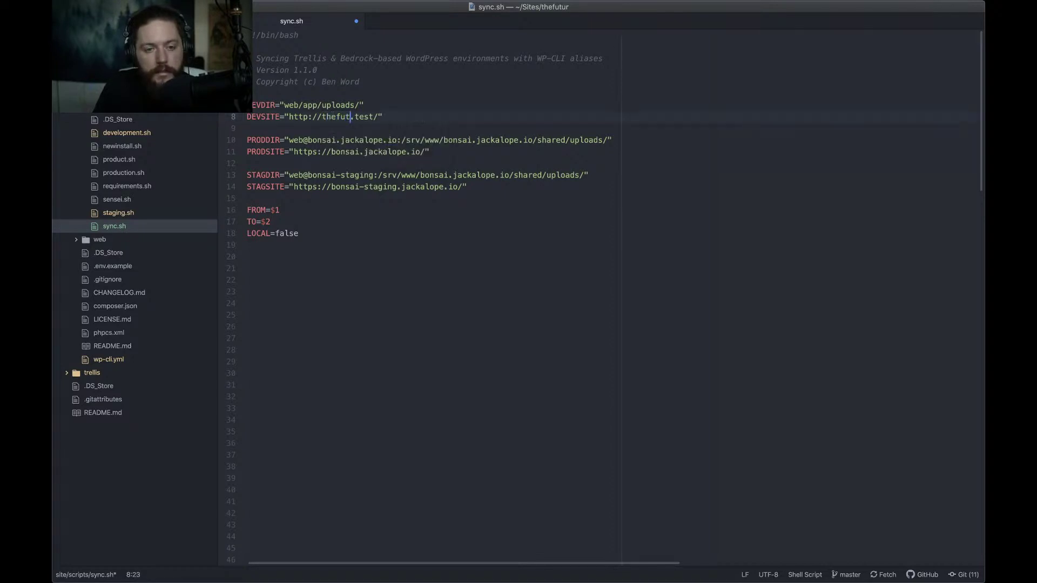
type("ur")
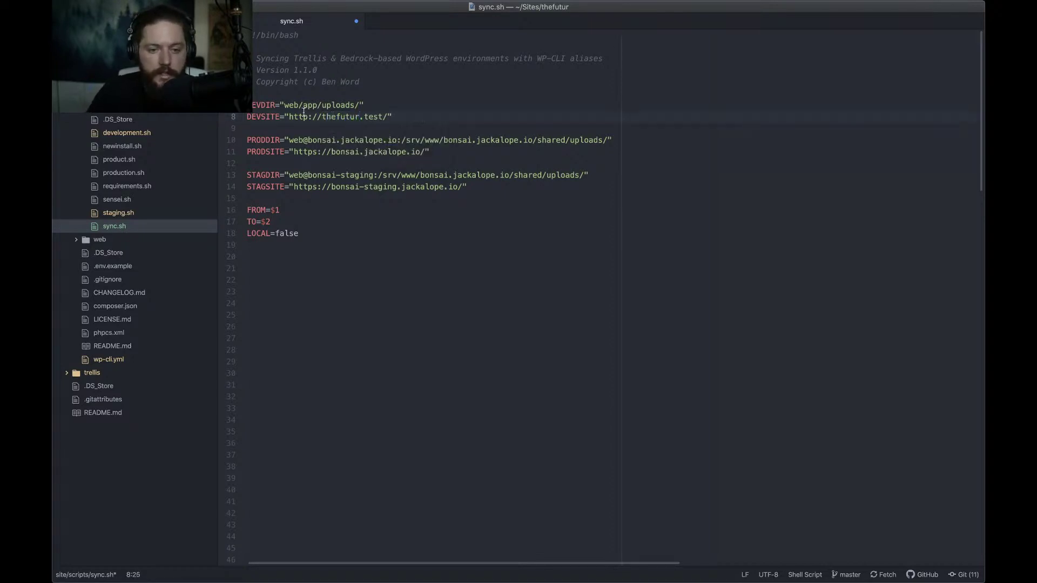
left_click(276, 140)
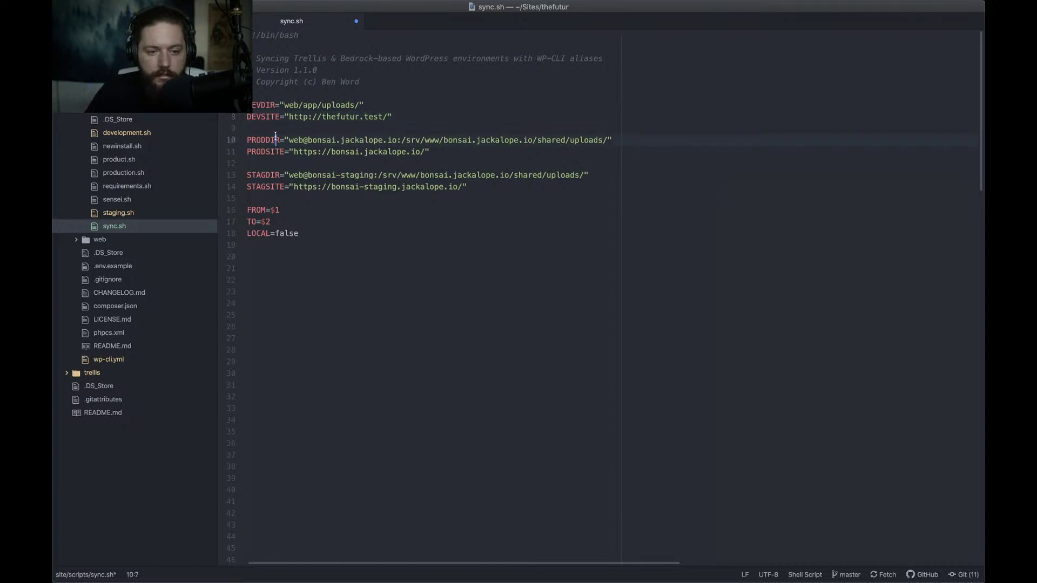
left_click(317, 139)
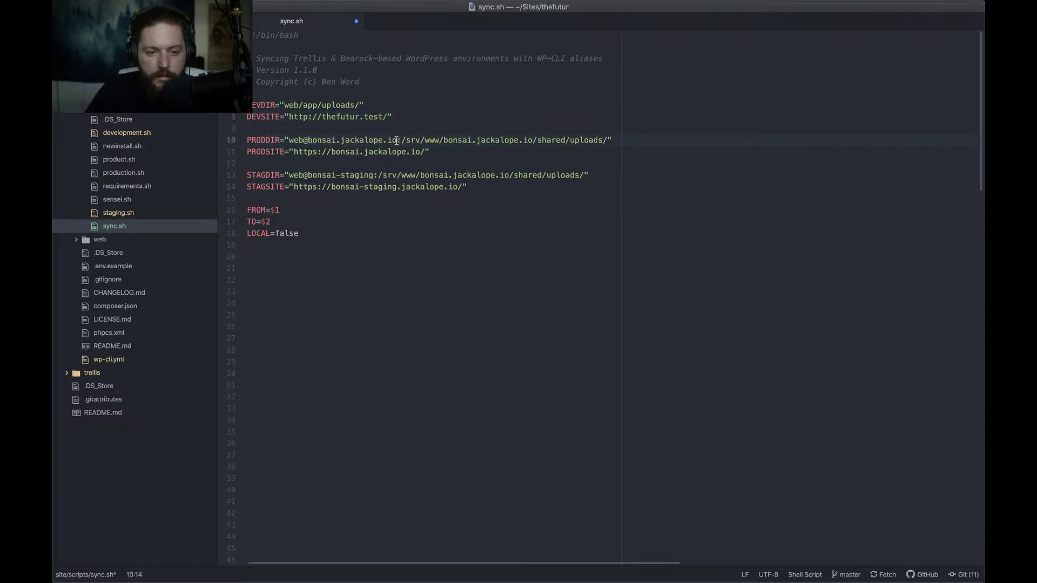
double_click(336, 139)
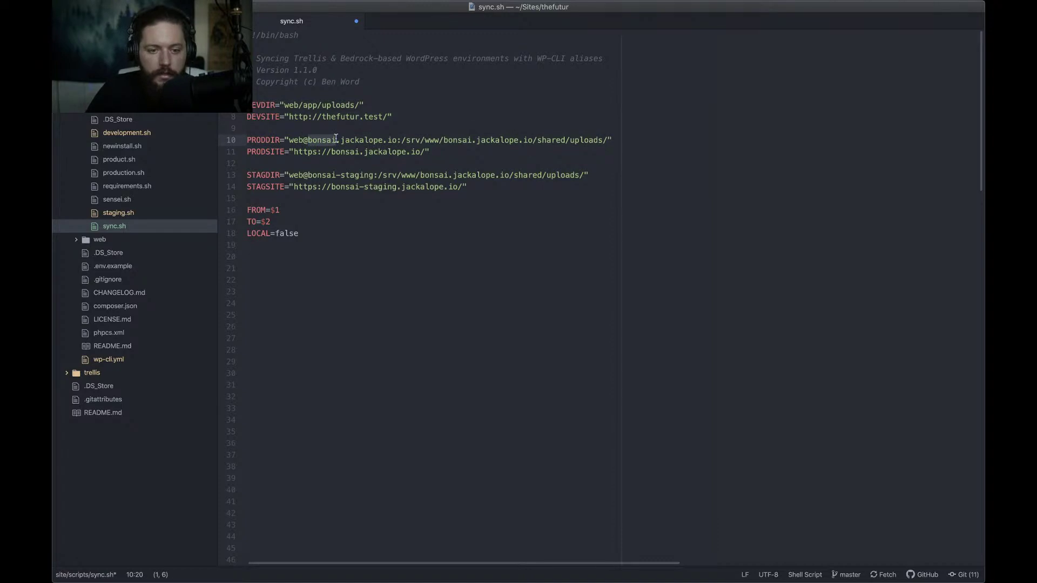
left_click(380, 141, "shift")
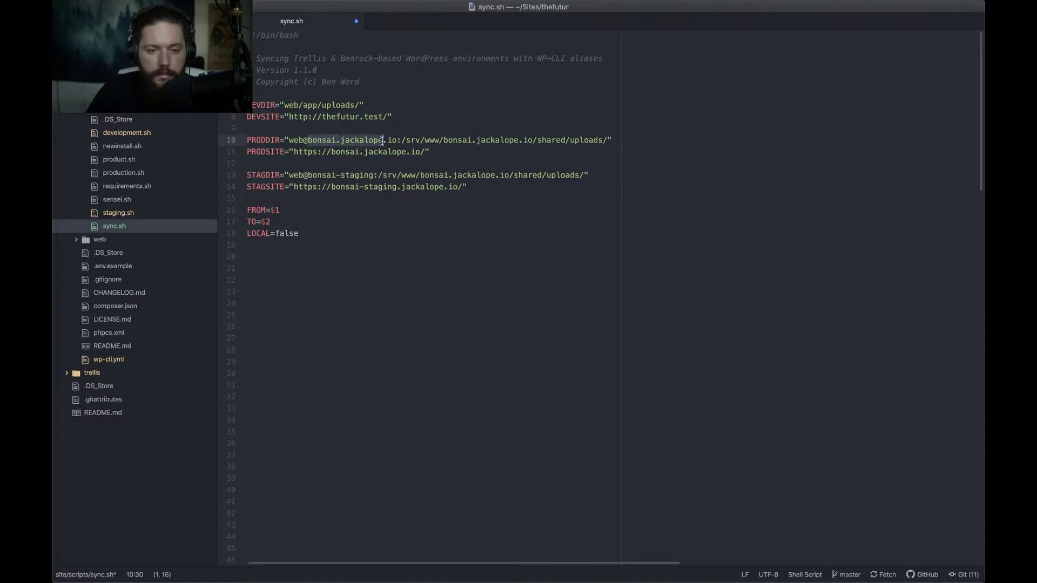
type("bonsai.")
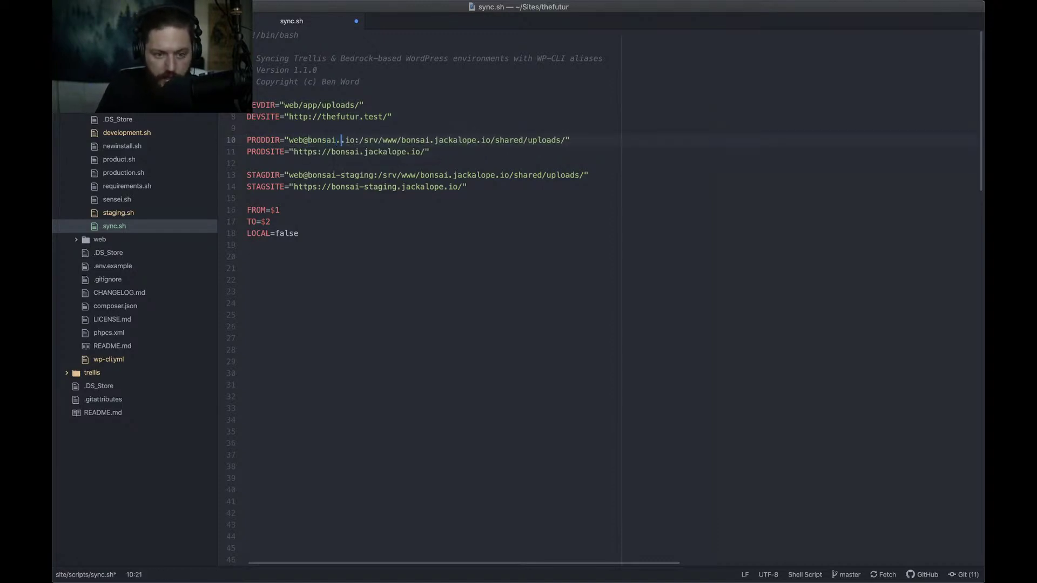
type("thefu")
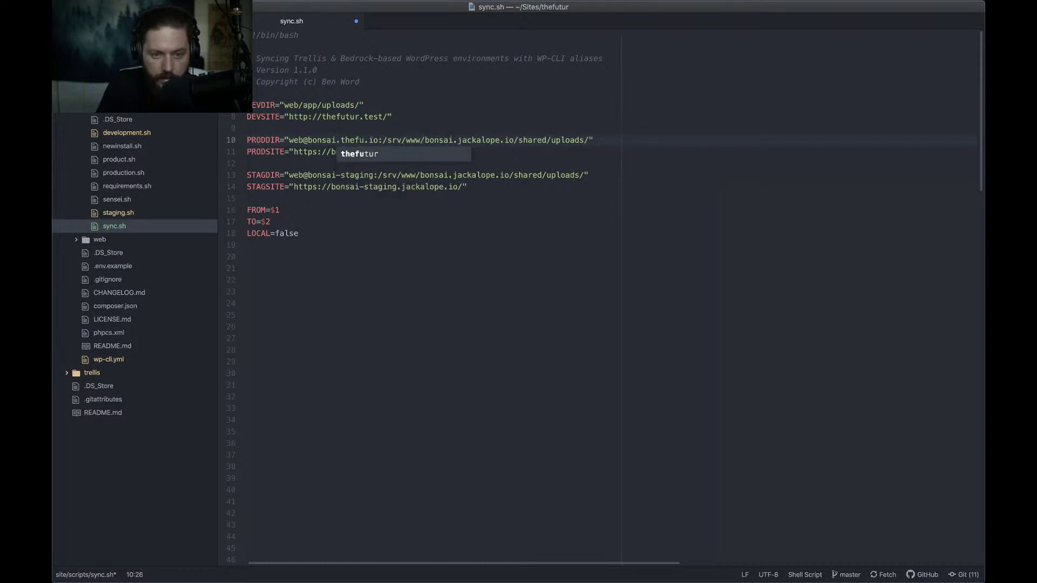
key("Tab")
key("Right")
key("shift+Right")
key("shift+Right")
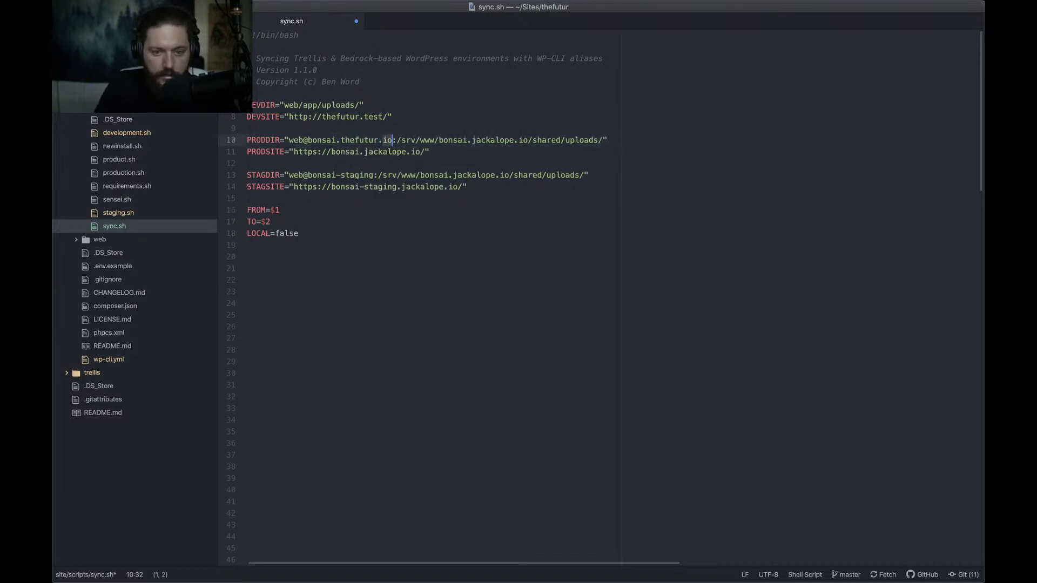
type("com")
Replace the STAGDIR host with thefutur.jackalope.io
left_click(332, 174)
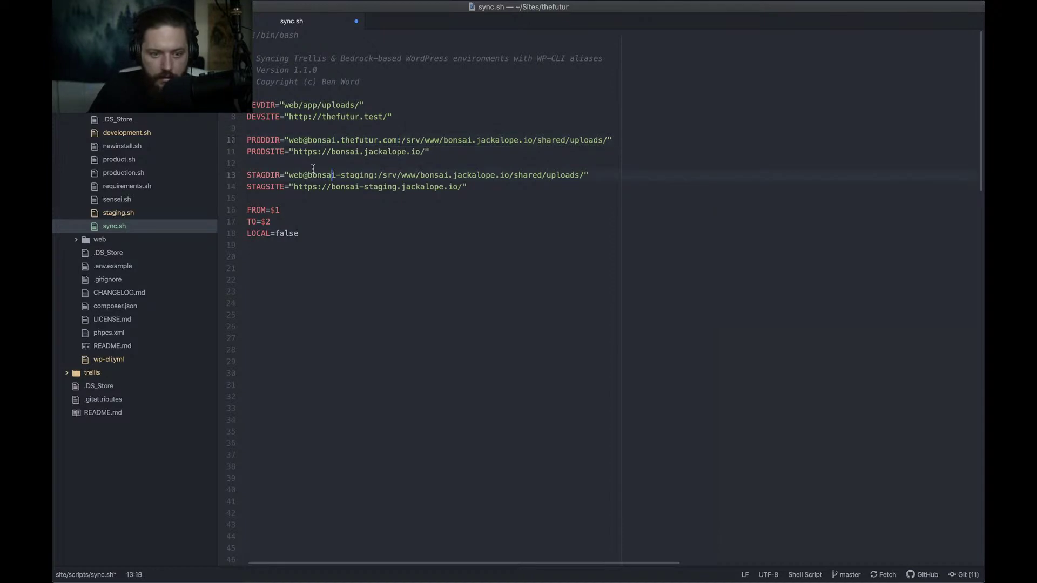
key("alt+shift+Right")
key("alt+shift+Right")
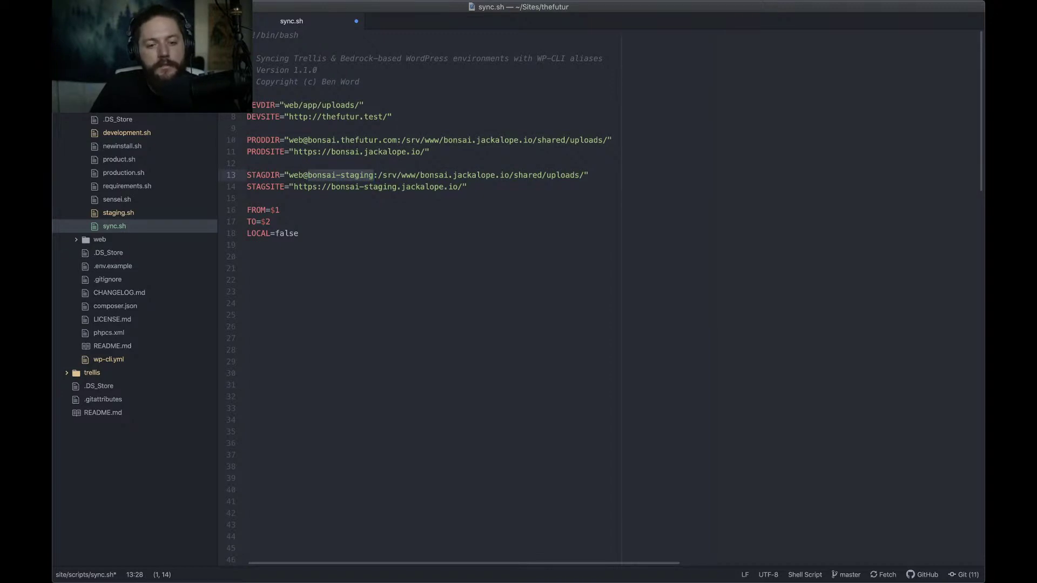
type("thefutur.")
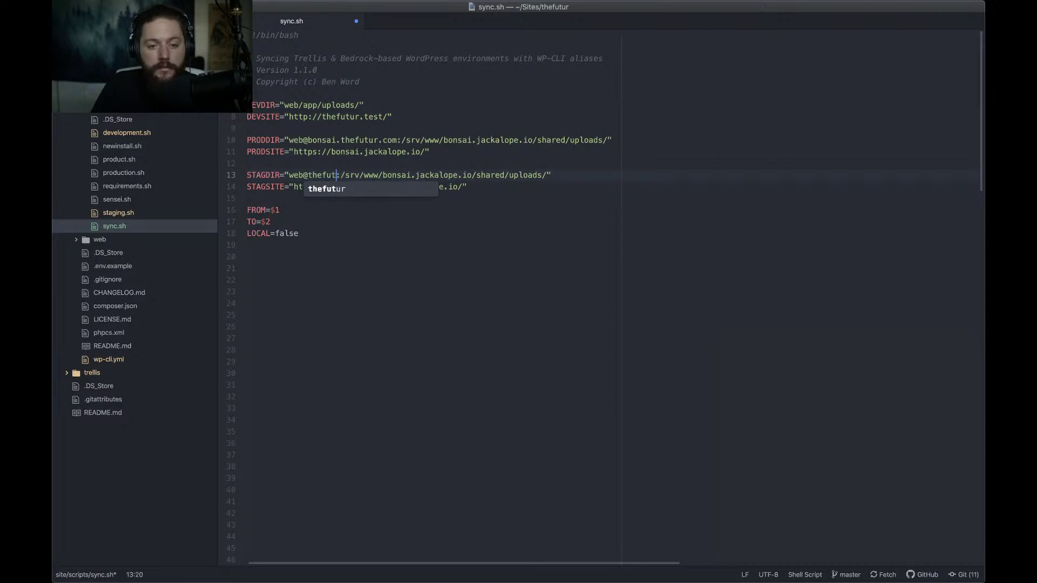
type("jackalope.i")
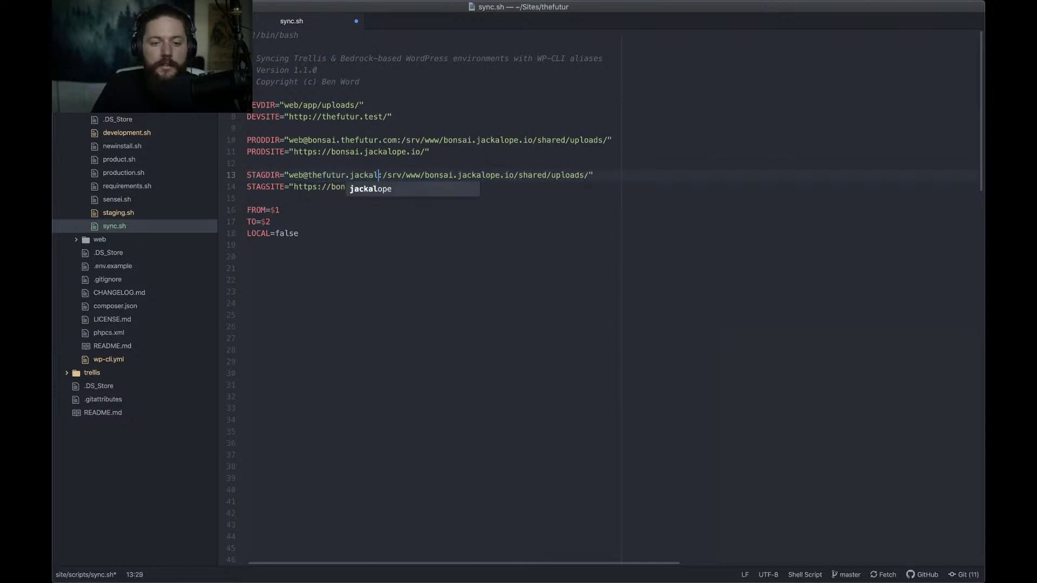
type("o")
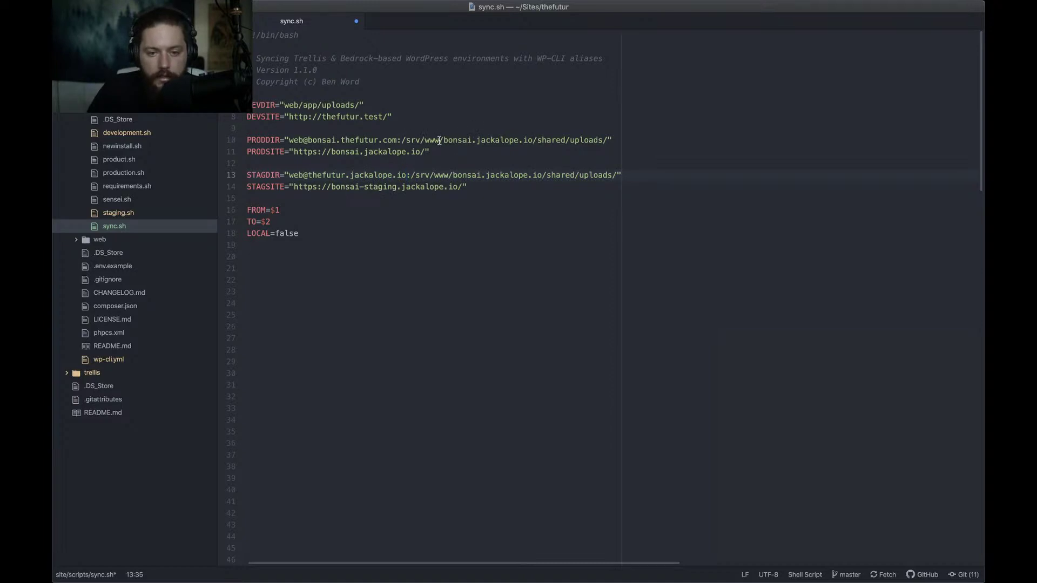
left_click_drag(444, 140, 534, 142)
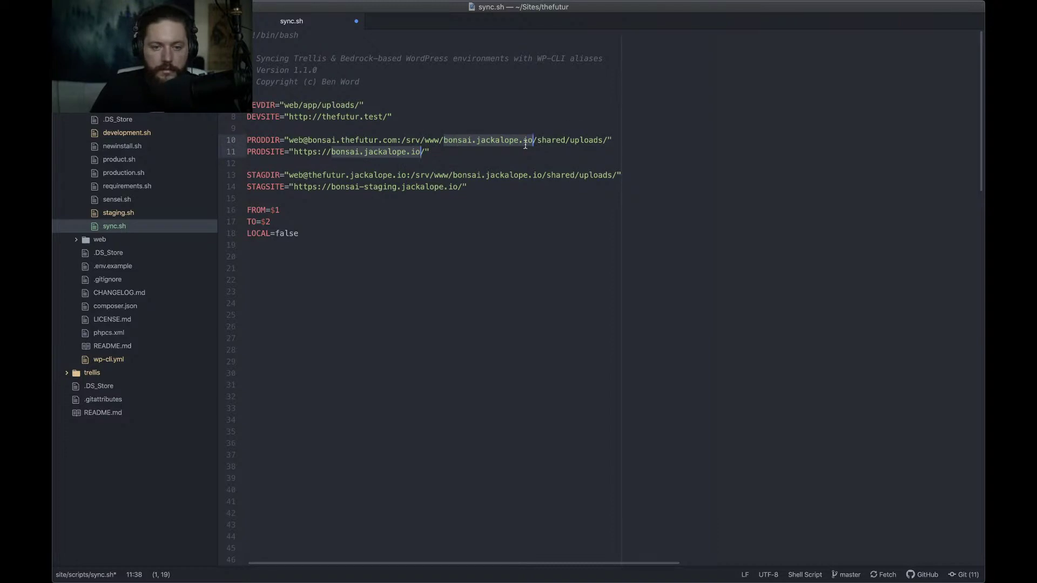
left_click(554, 141)
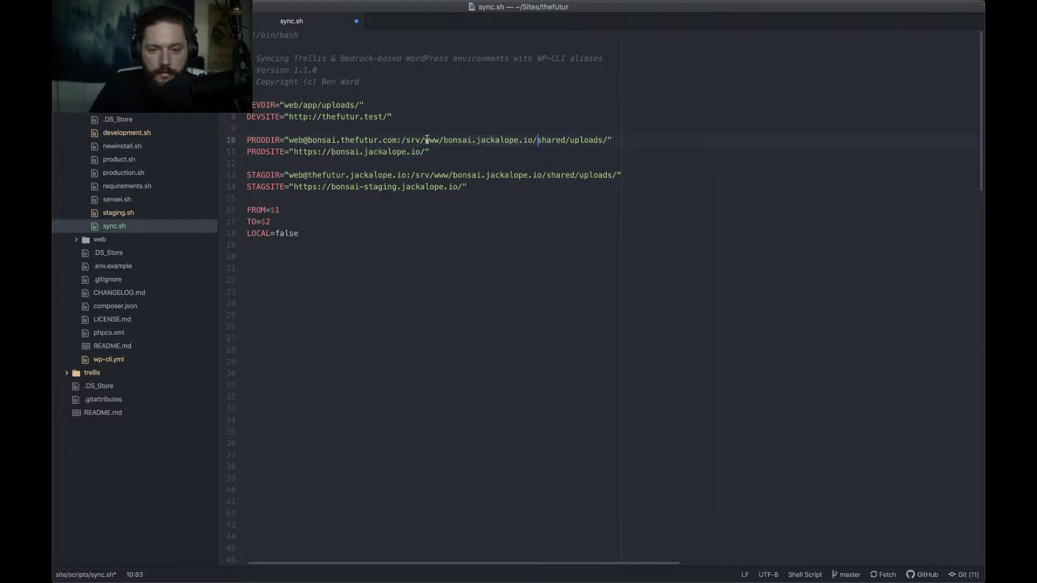
left_click_drag(424, 140, 533, 141)
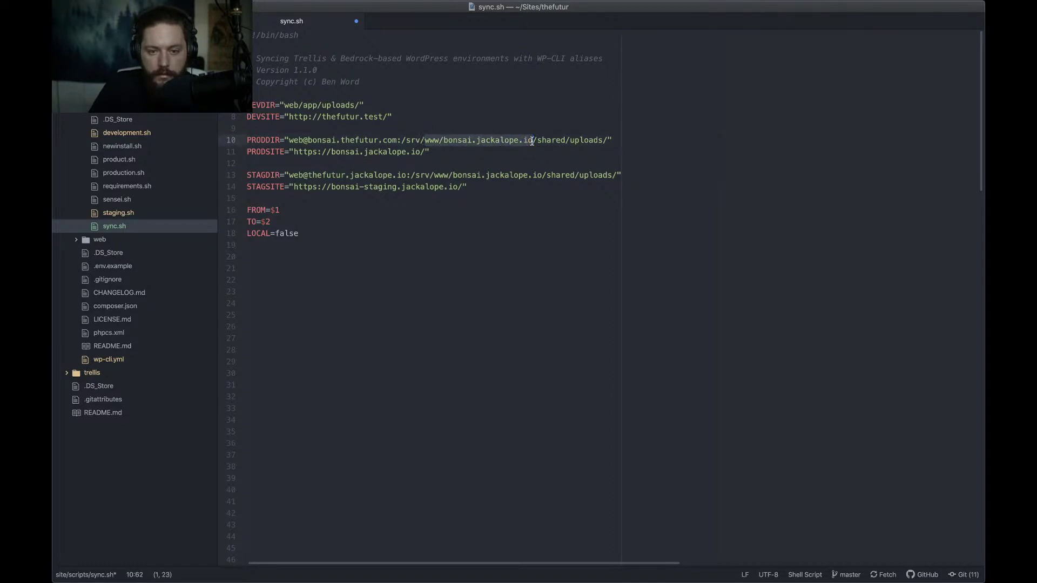
key("super+d")
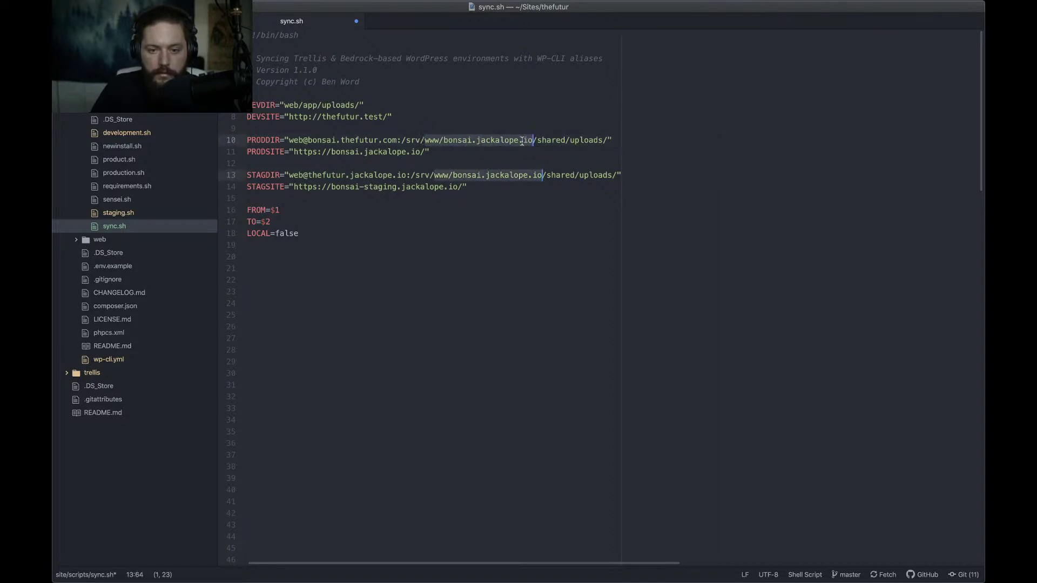
key("Left")
key("shift+alt+Right")
key("shift+alt+Right")
key("shift+alt+Right")
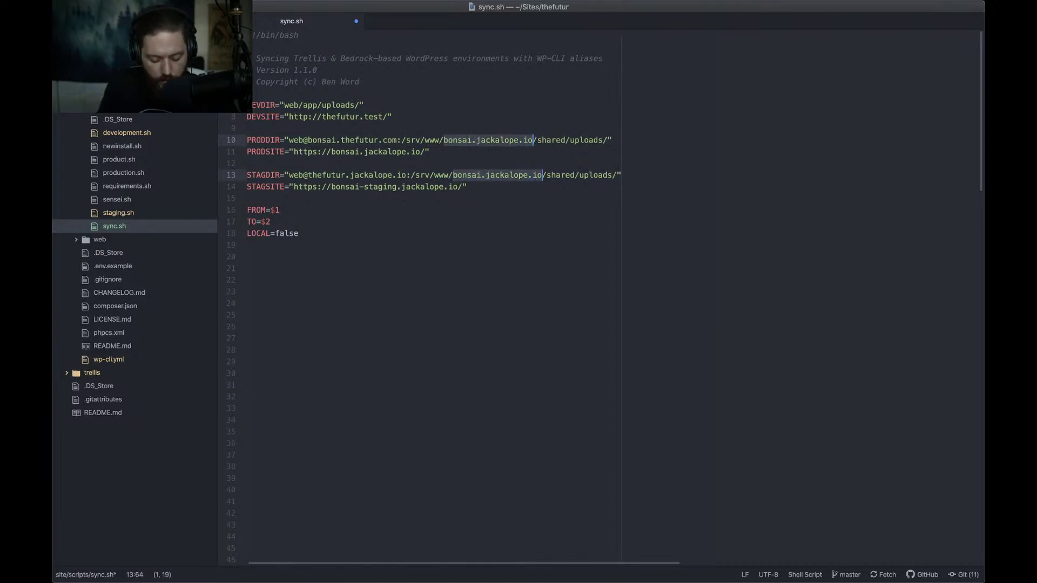
type("the")
type("futur.com")
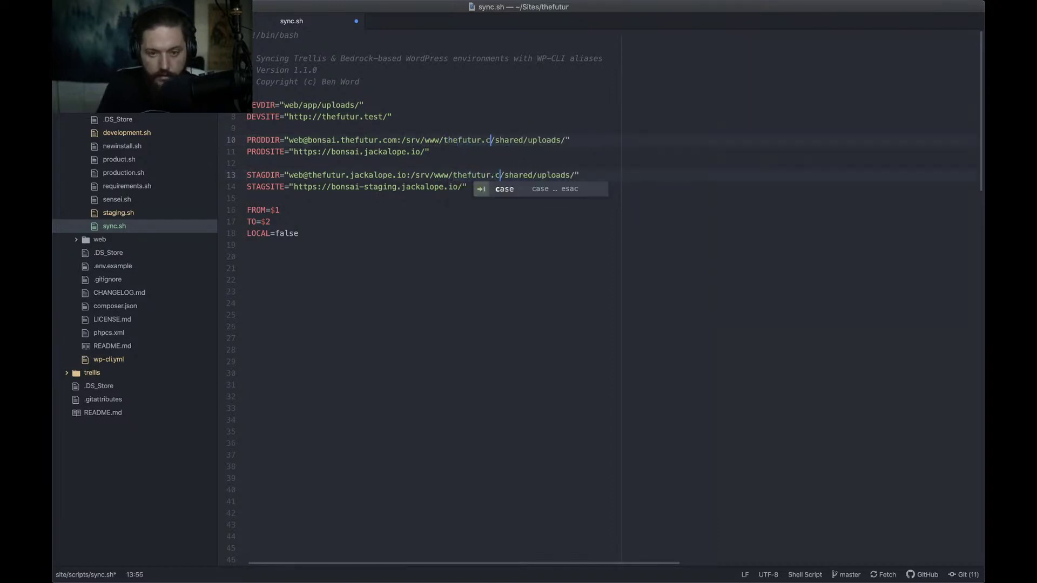
left_click(448, 187)
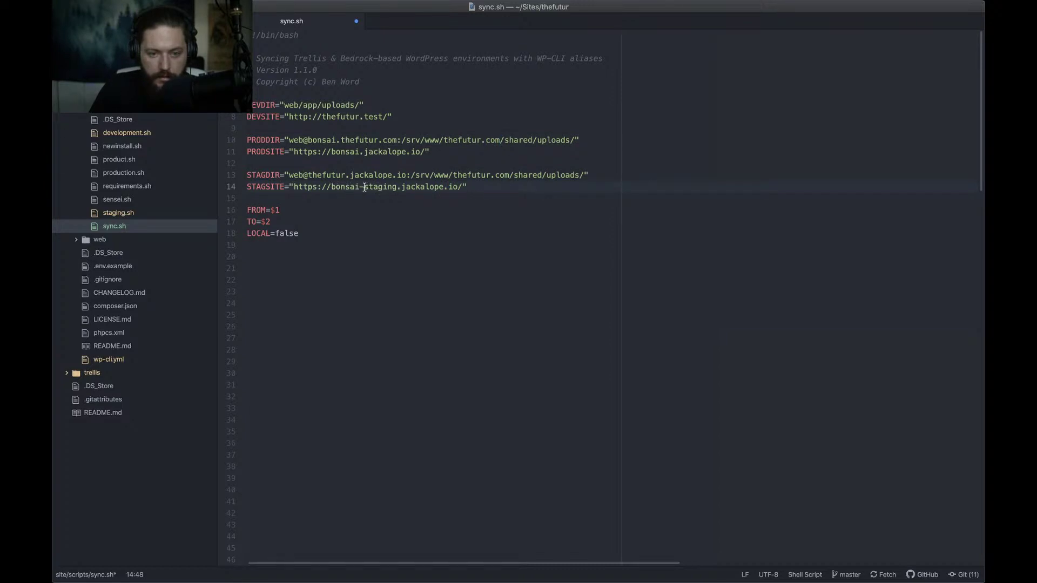
left_click(361, 187)
left_click(331, 151)
left_click(424, 151, "shift")
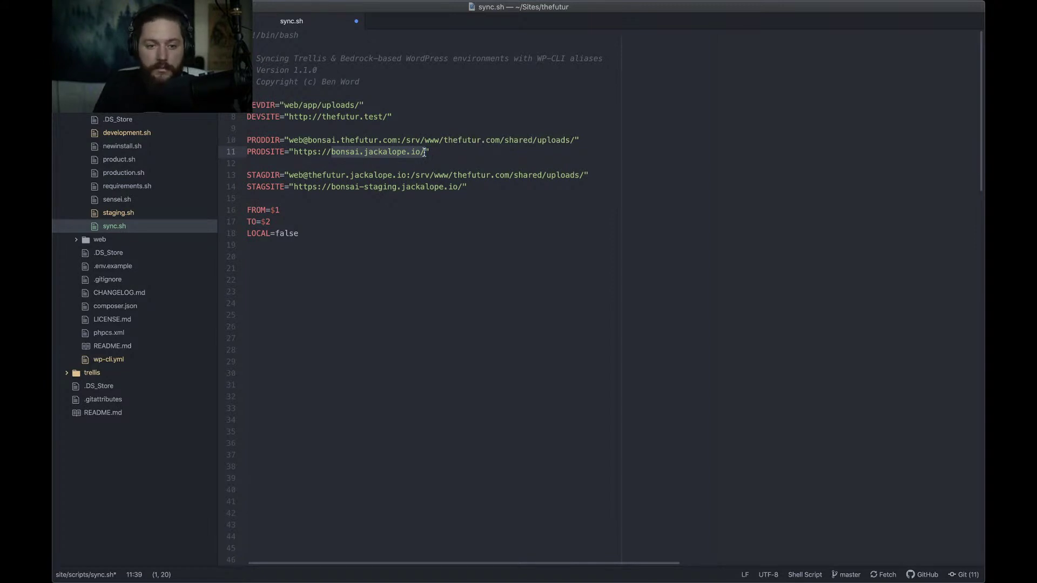
Set PRODSITE to bonsai.thefutur.com/ and STAGSITE to thefutur.jackalope.io/, then save sync.sh
type("bonsai.the")
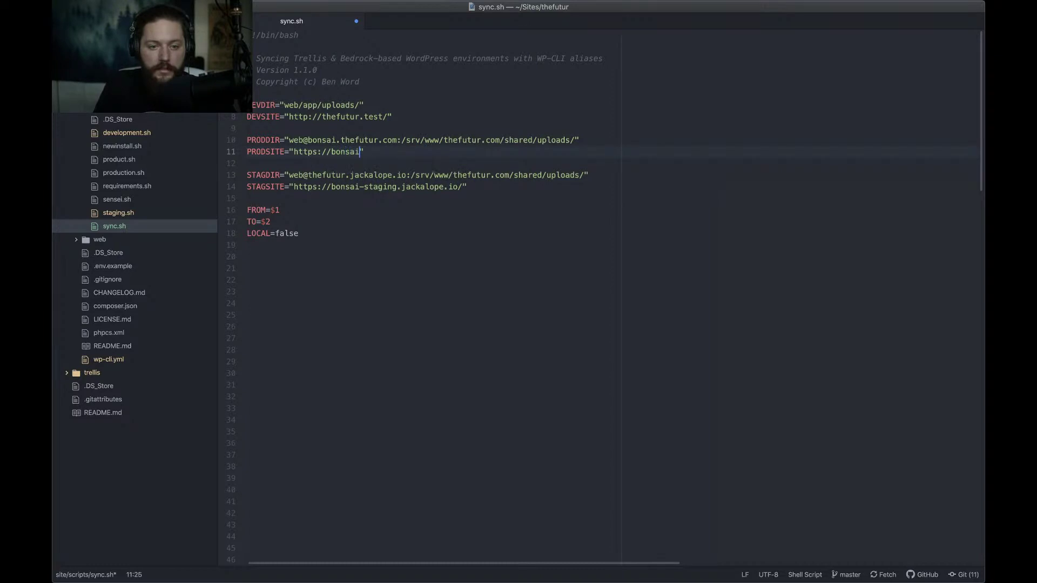
type("futur.com")
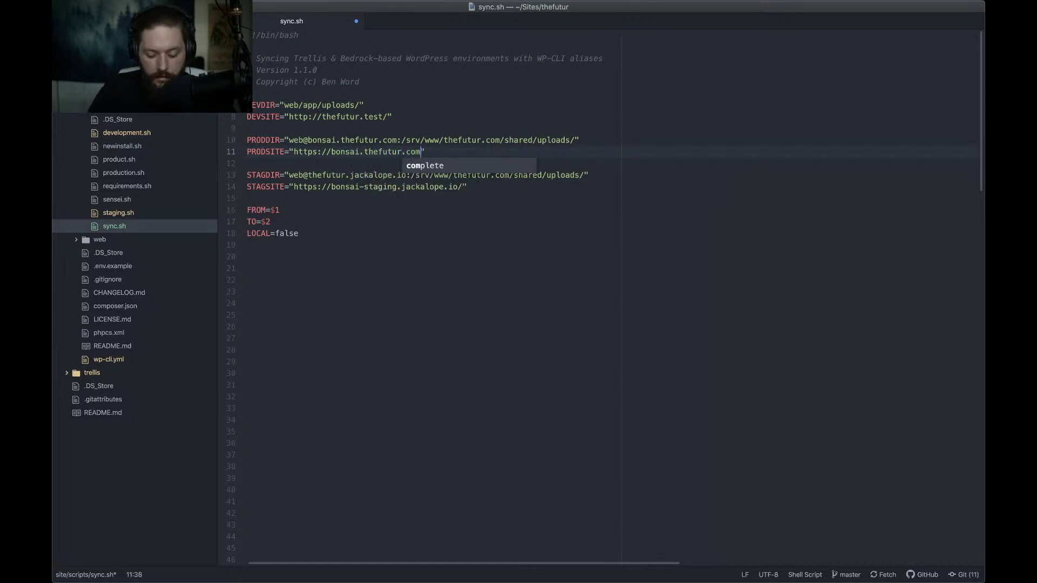
type("/")
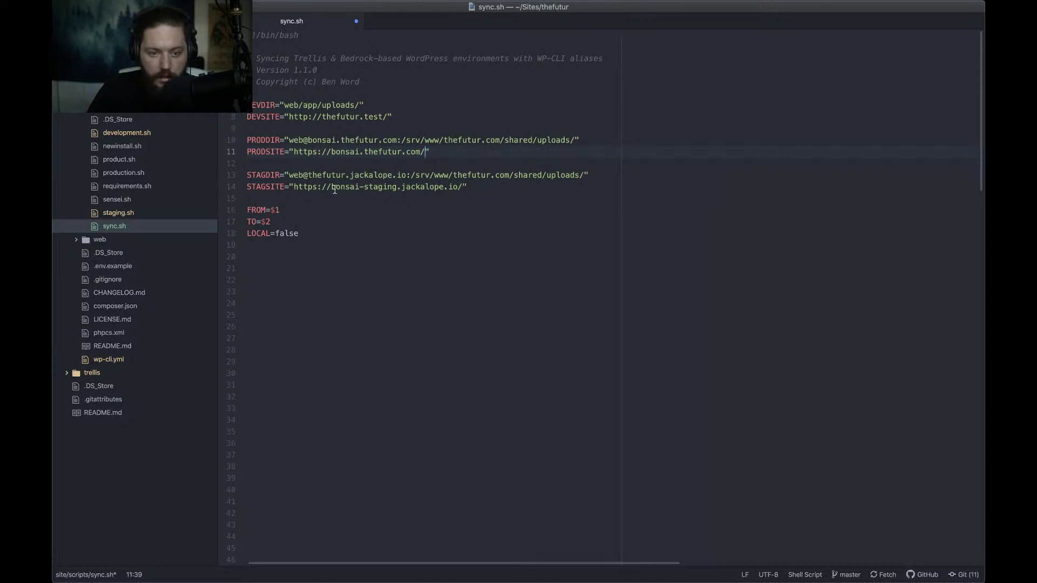
left_click(462, 186, "shift")
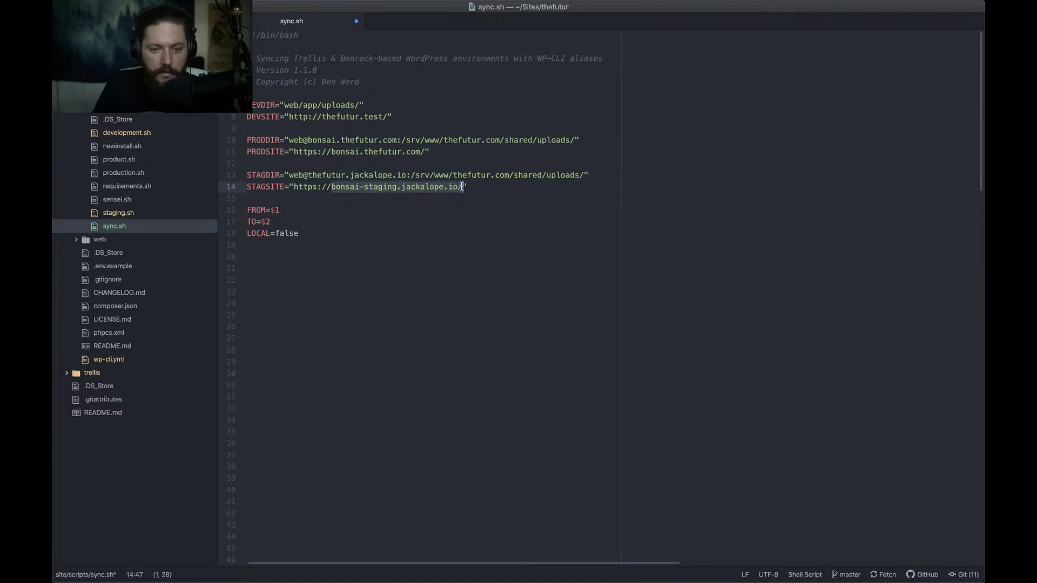
type("thefutur.jackal")
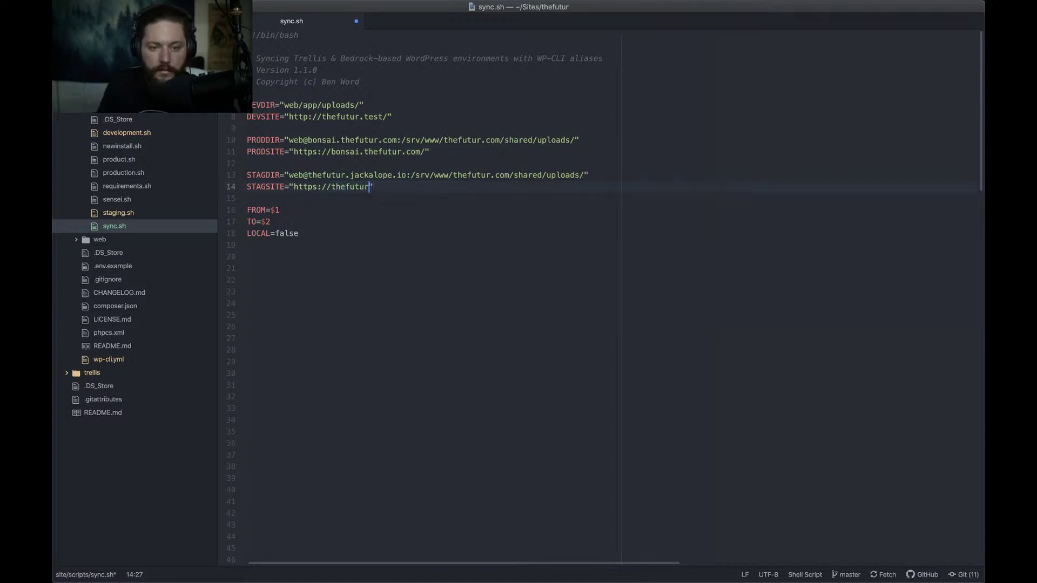
type("ope.io/")
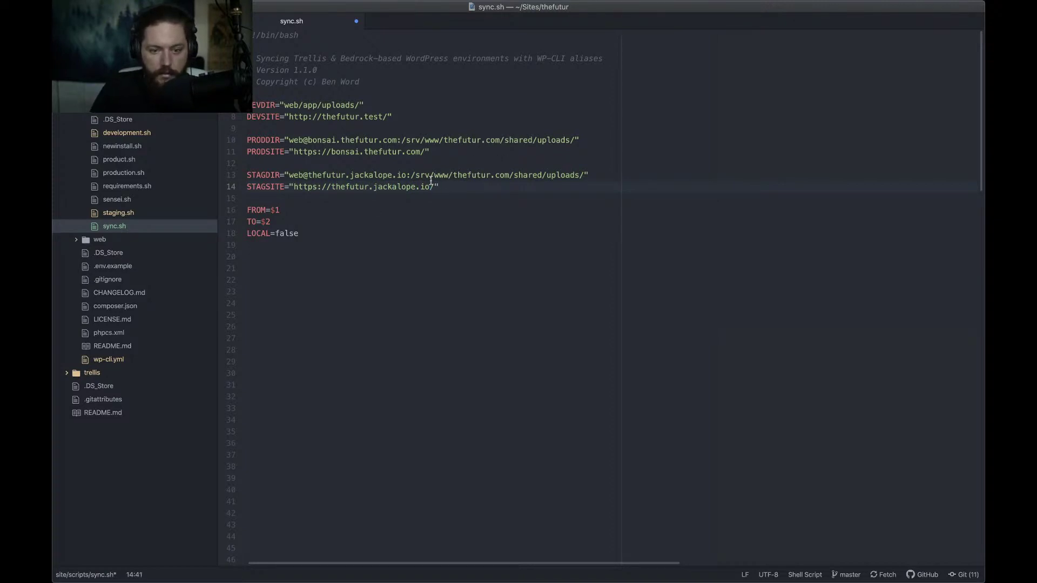
left_click(459, 192)
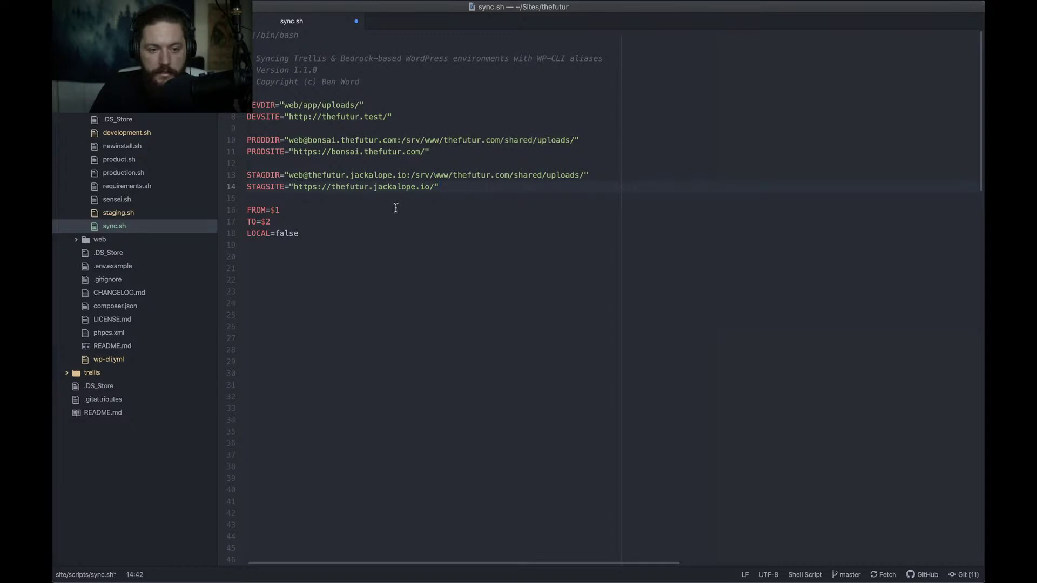
key("super+s")
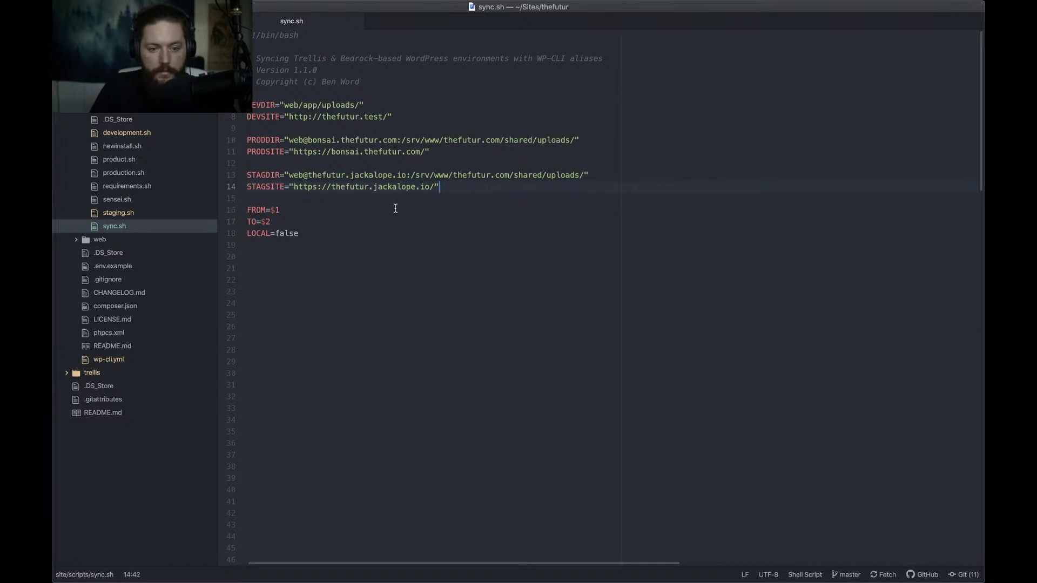
Delete the run of blank lines after the settings block and save sync.sh
scroll(299, 410, "down", 4)
left_click_drag(297, 428, 249, 117)
key("BackSpace")
key("BackSpace")
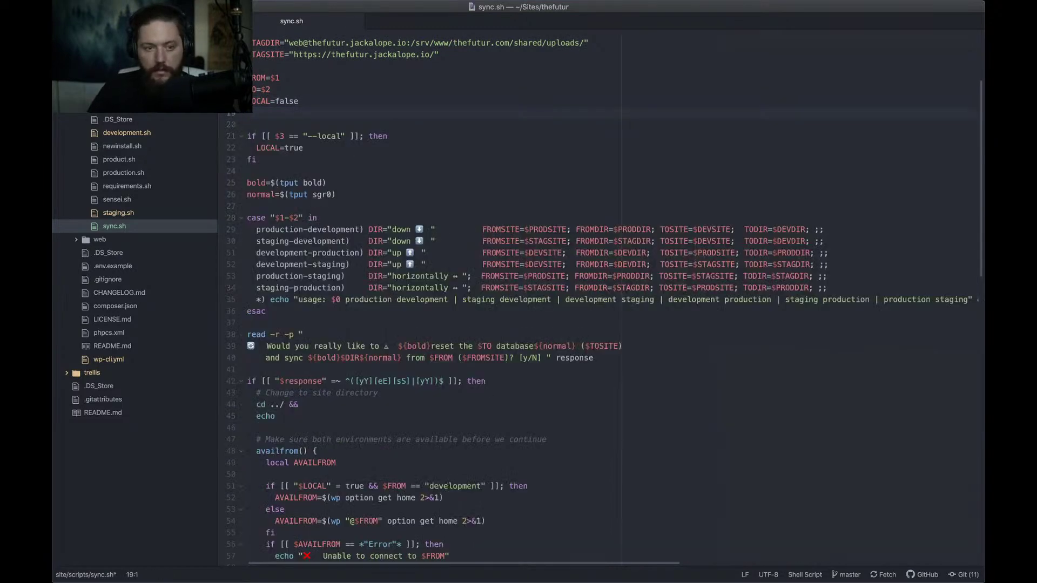
key("super+s")
scroll(484, 243, "up", 4)
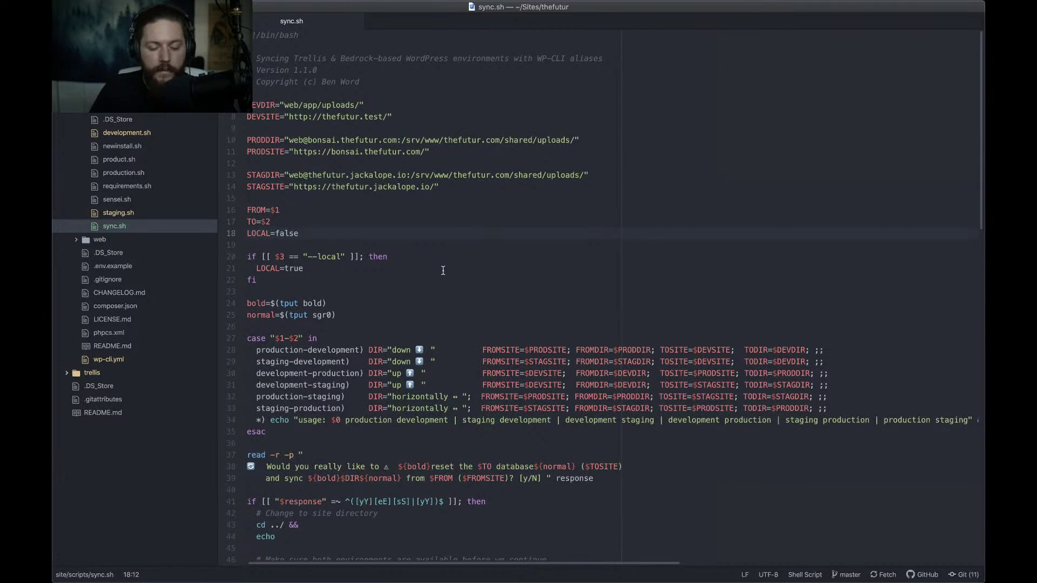
Close sync.sh in Atom and return to the Trello board
key("super+Tab")
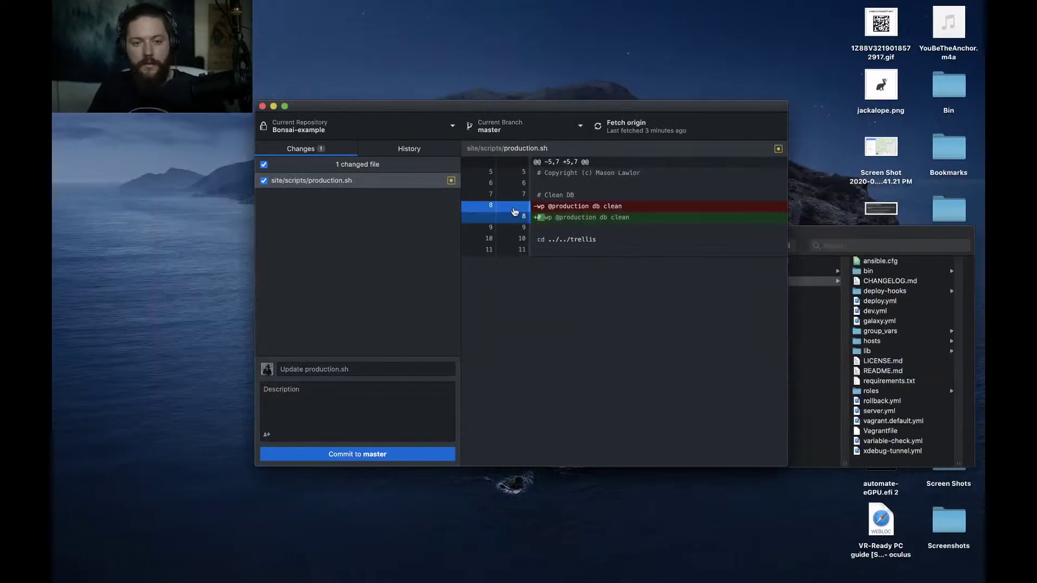
key("ctrl+Right")
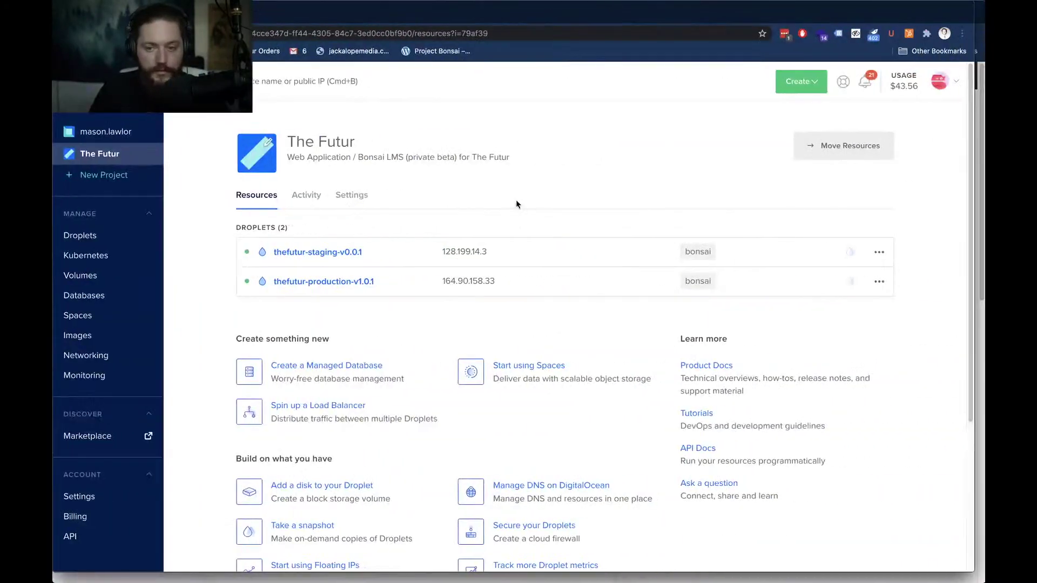
key("ctrl+Left")
key("ctrl+Left")
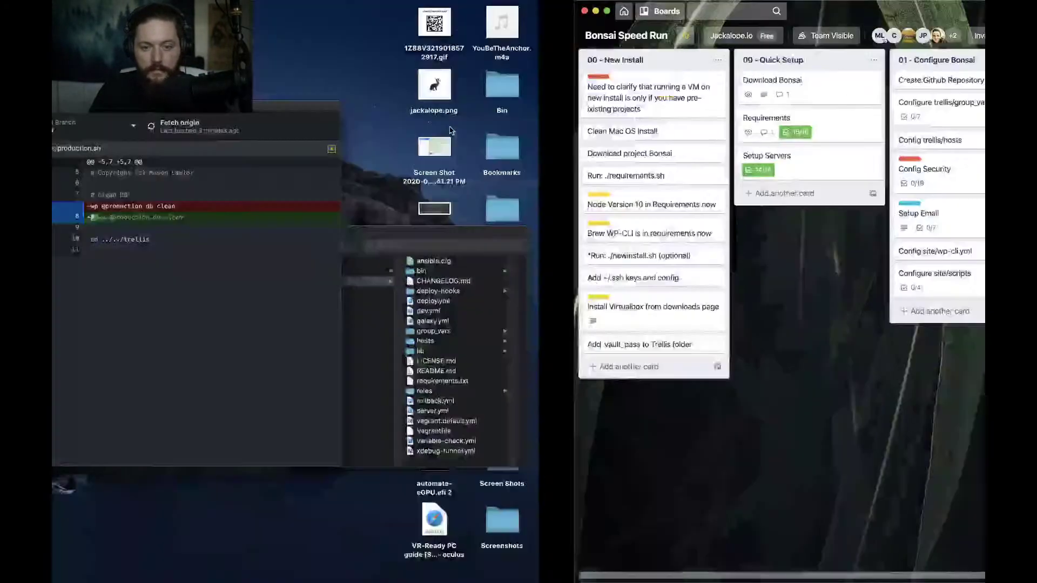
key("ctrl+Left")
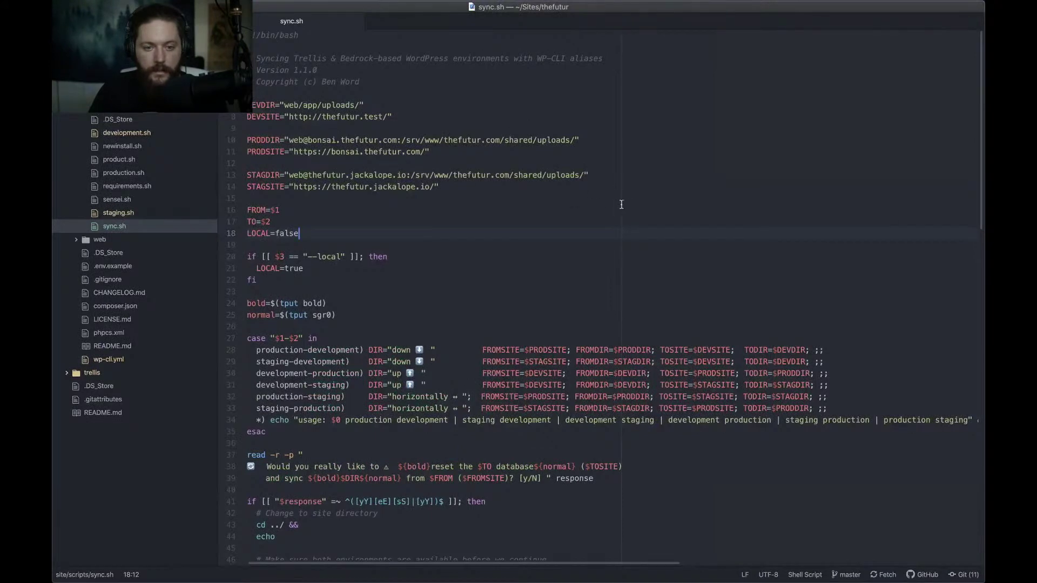
key("super+w")
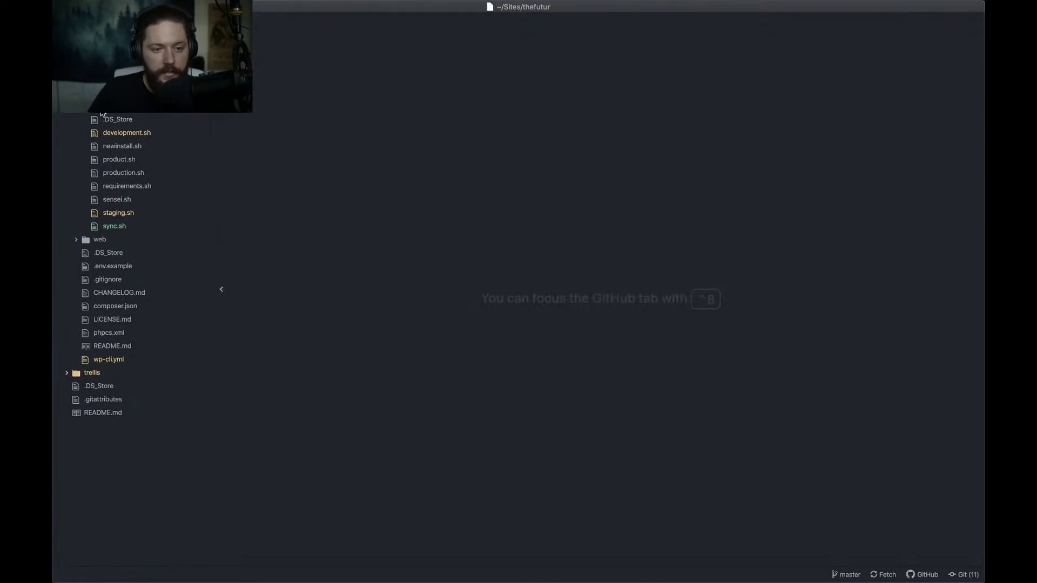
scroll(105, 115, "down", 5)
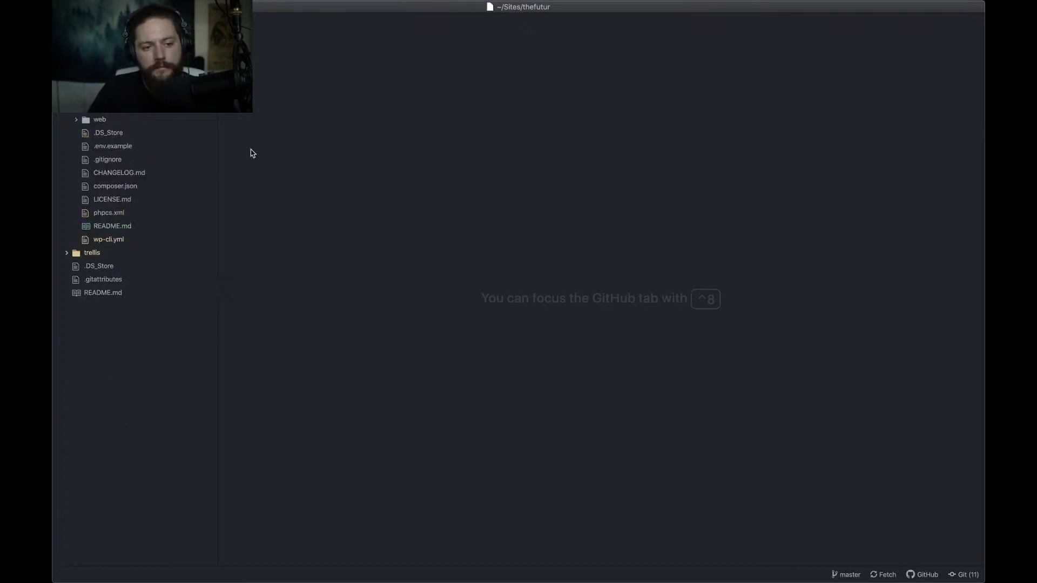
key("super+Tab")
key("super+Tab")
key("super+Tab")
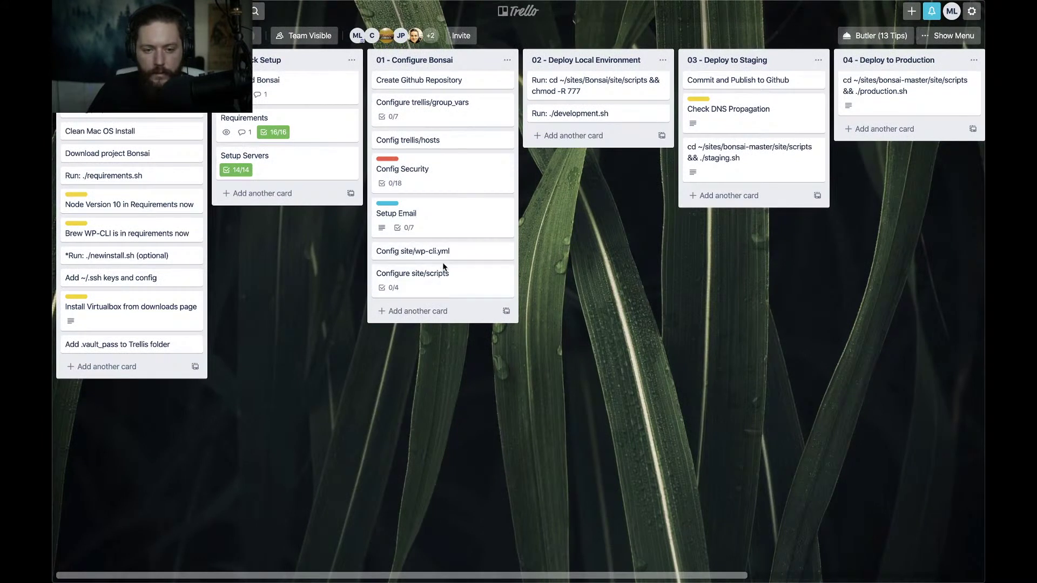
Add a card titled 'Add buy sync script' to the 01 - Configure Bonsai list
left_click(417, 312)
type("Add")
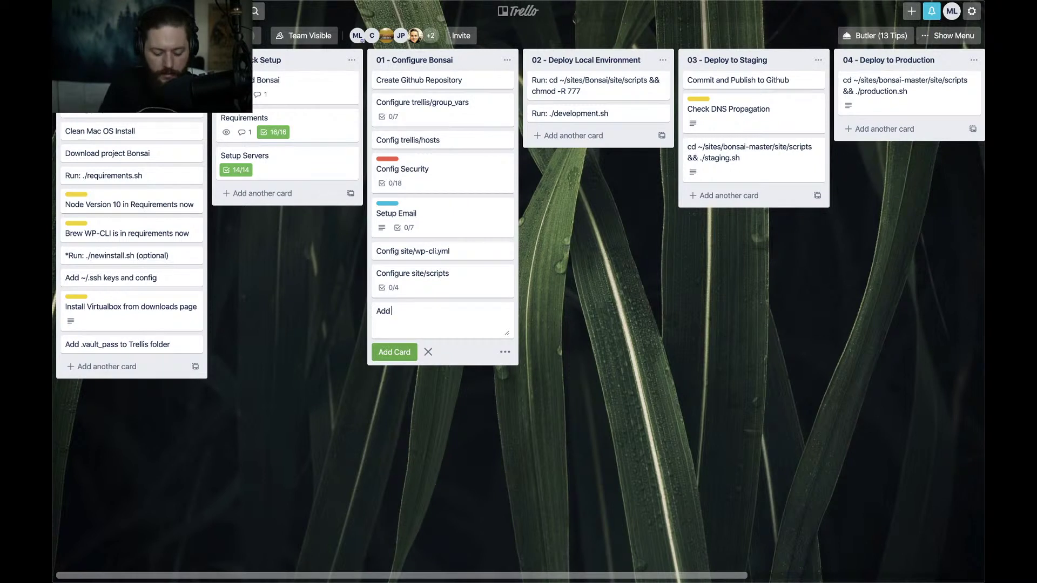
type("bu")
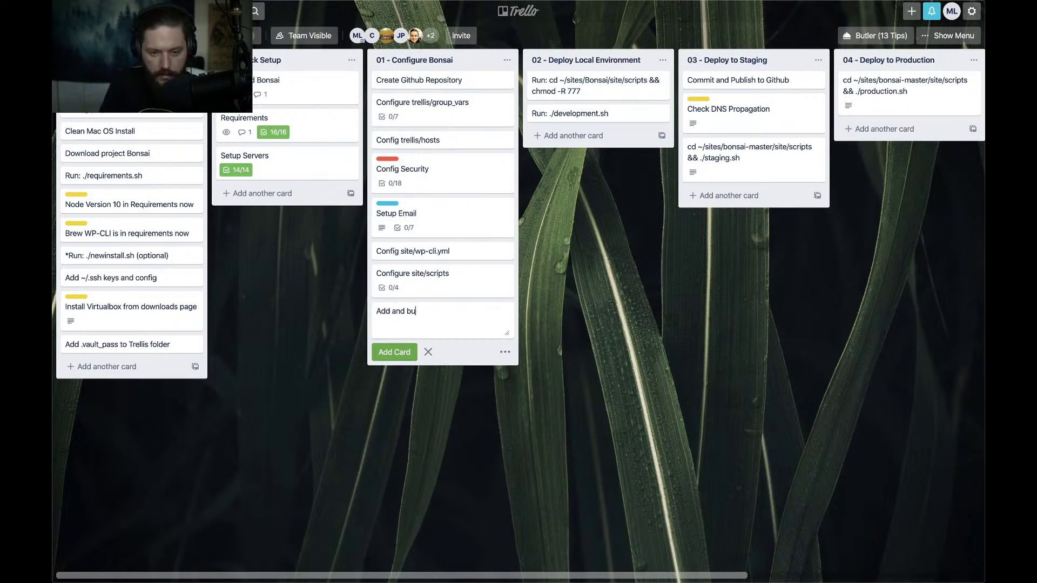
type("y sync script")
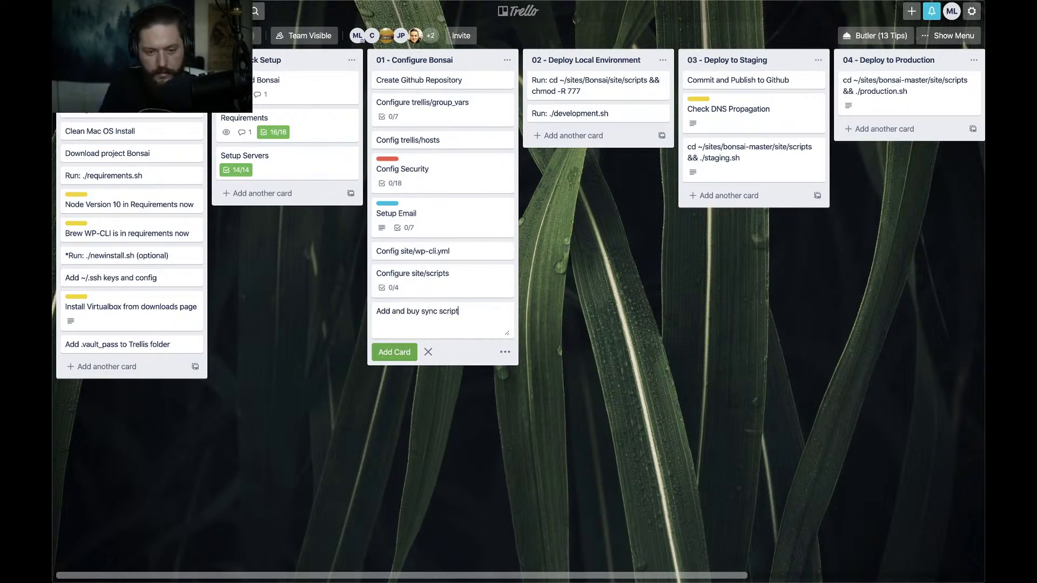
key("Return")
key("super+Tab")
key("super+Tab")
key("super+Tab")
key("super+Tab")
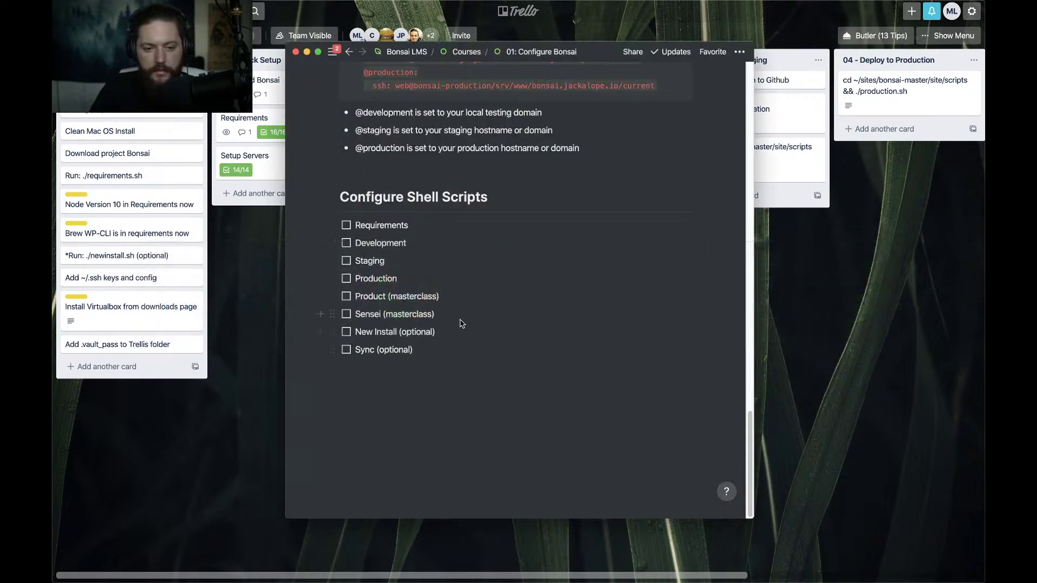
Use the Courses breadcrumb to go from the 01: Configure Bonsai page to the Courses listing
scroll(454, 306, "up", 4)
scroll(453, 306, "down", 4)
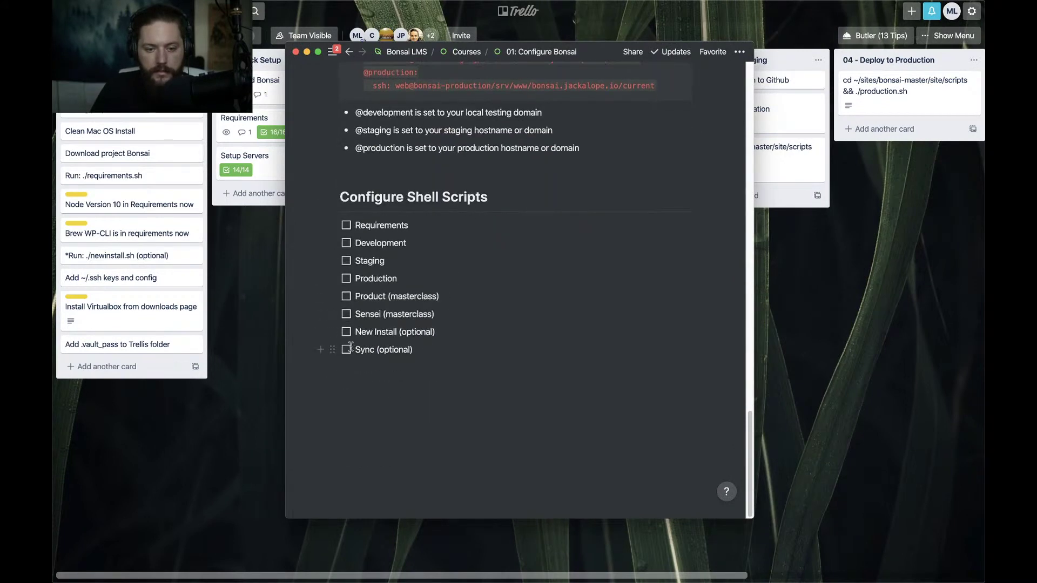
mouse_move(367, 300)
left_click(466, 52)
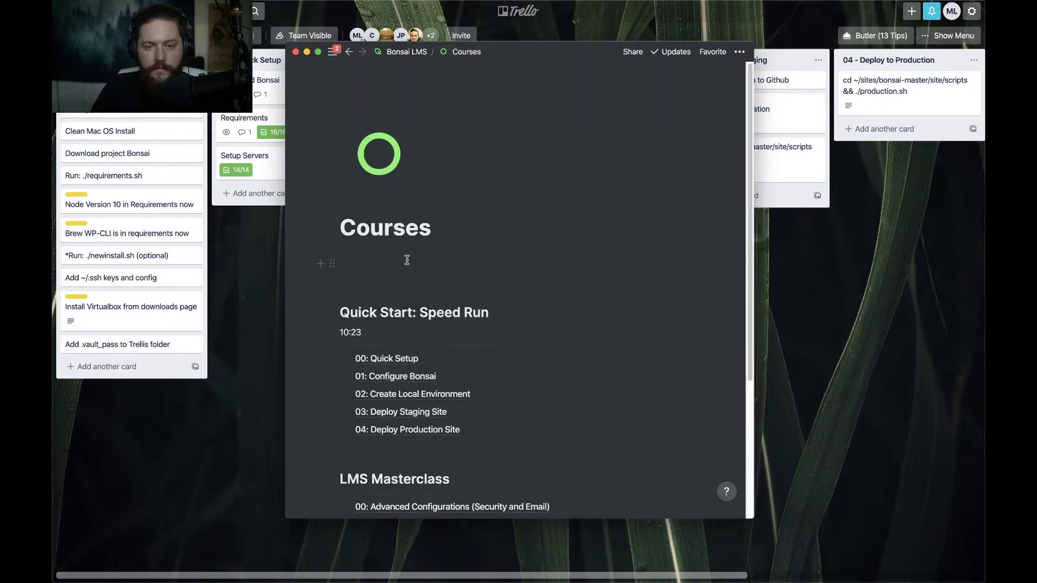
scroll(410, 302, "down", 3)
scroll(389, 335, "up", 2)
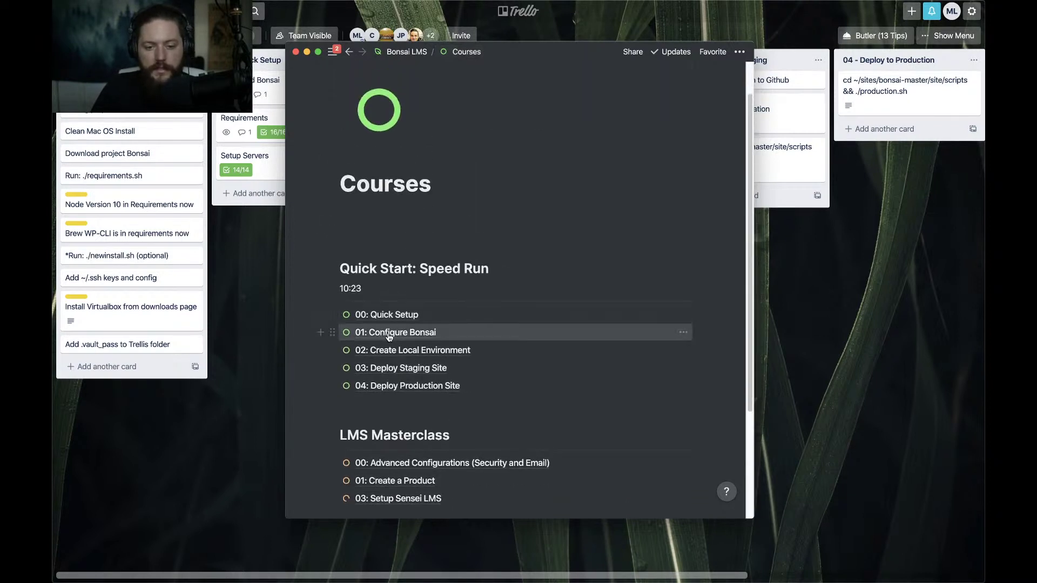
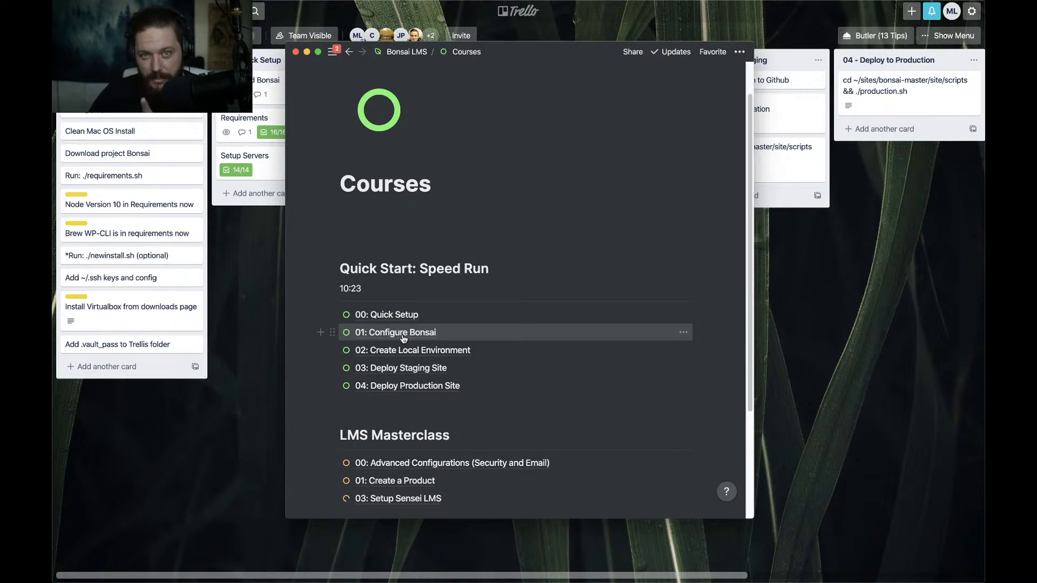
Open the '02: Create Local Environment' lesson, read through it, then hide Notion to reveal Trello
scroll(421, 328, "down", 1)
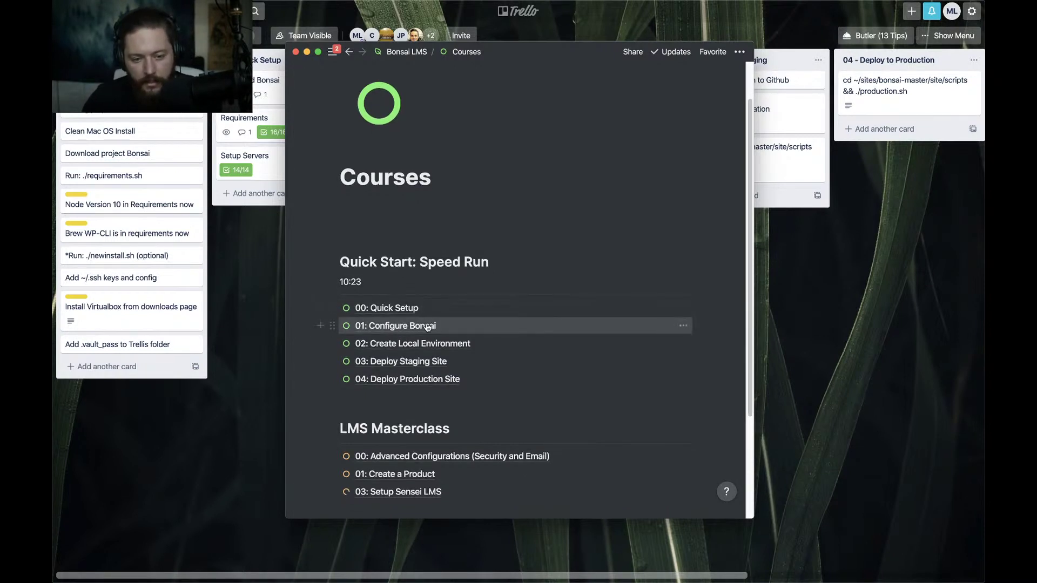
scroll(427, 327, "down", 3)
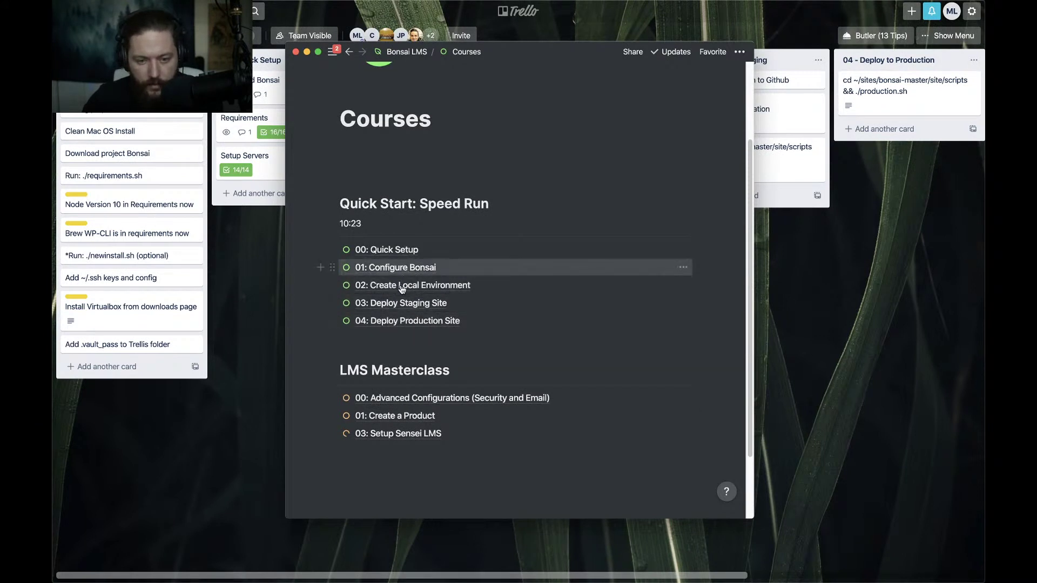
scroll(402, 290, "down", 1)
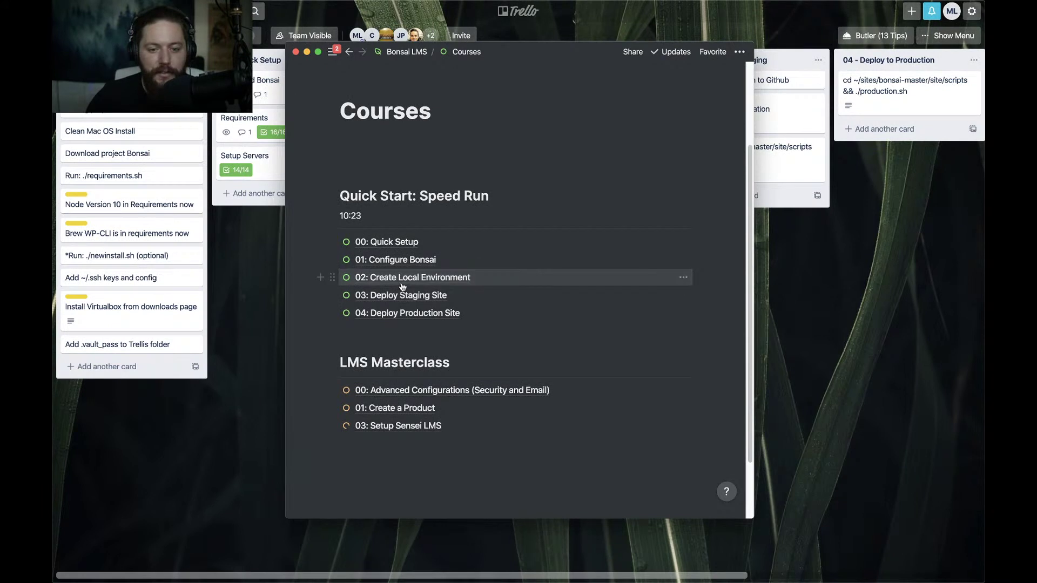
left_click(402, 283)
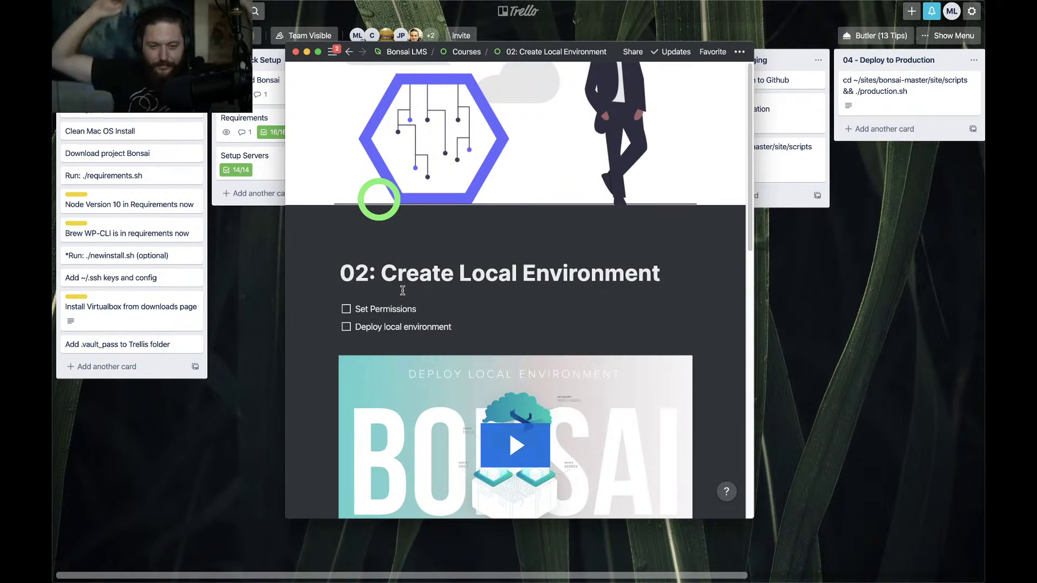
scroll(402, 291, "down", 3)
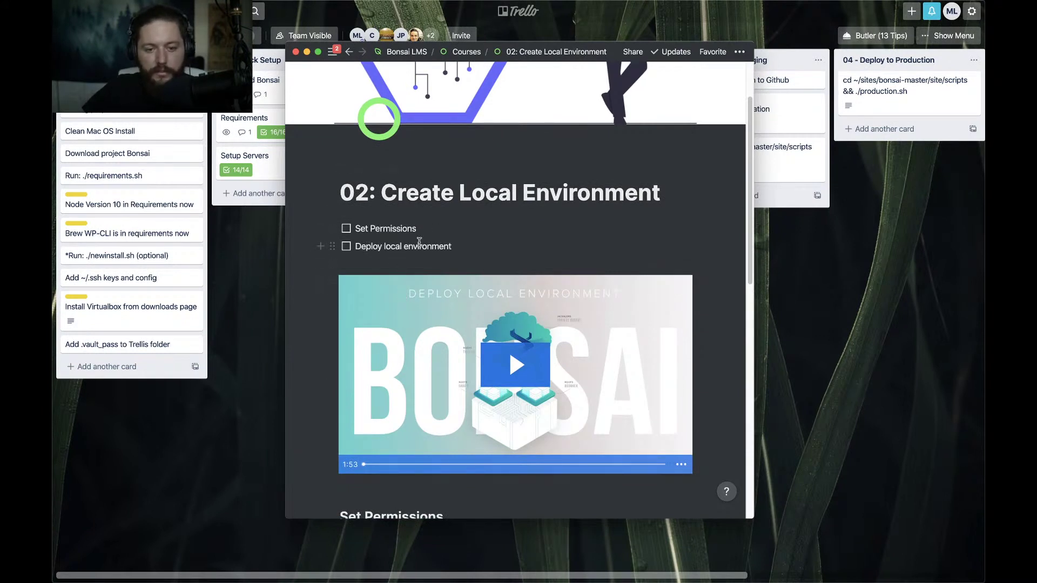
scroll(424, 271, "down", 5)
key("Escape")
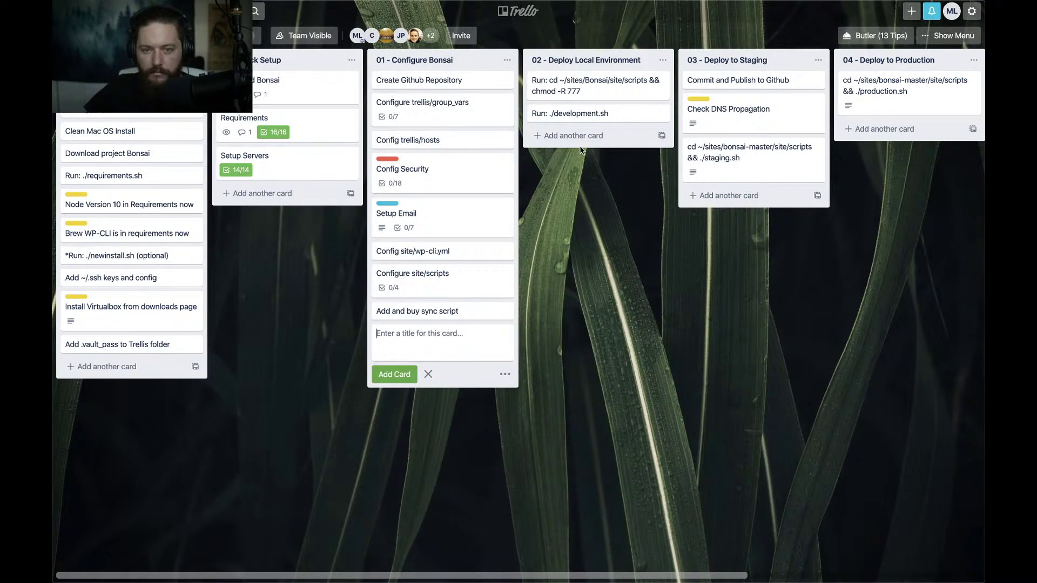
Copy the 'cd ~/sites/Bonsai/site/scripts && chmod -R 777' command from the chmod card's title
left_click(567, 93)
left_click(376, 46)
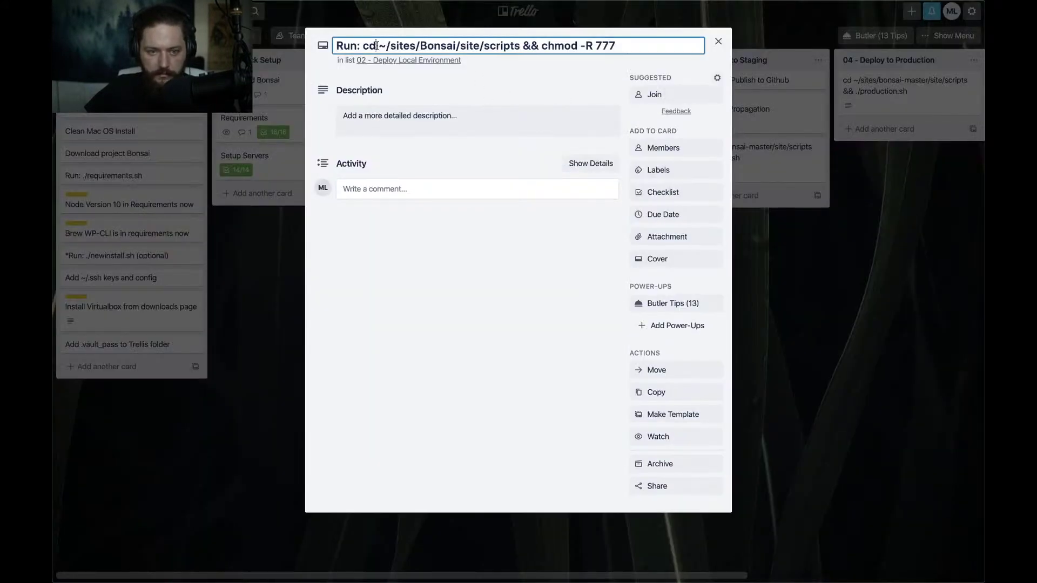
left_click_drag(364, 47, 667, 47)
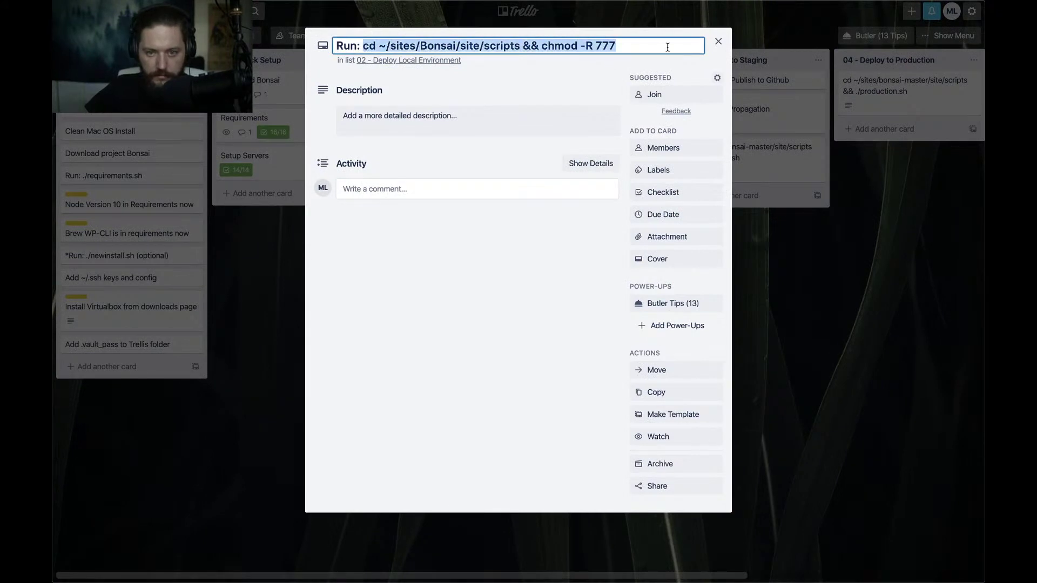
key("super+Tab")
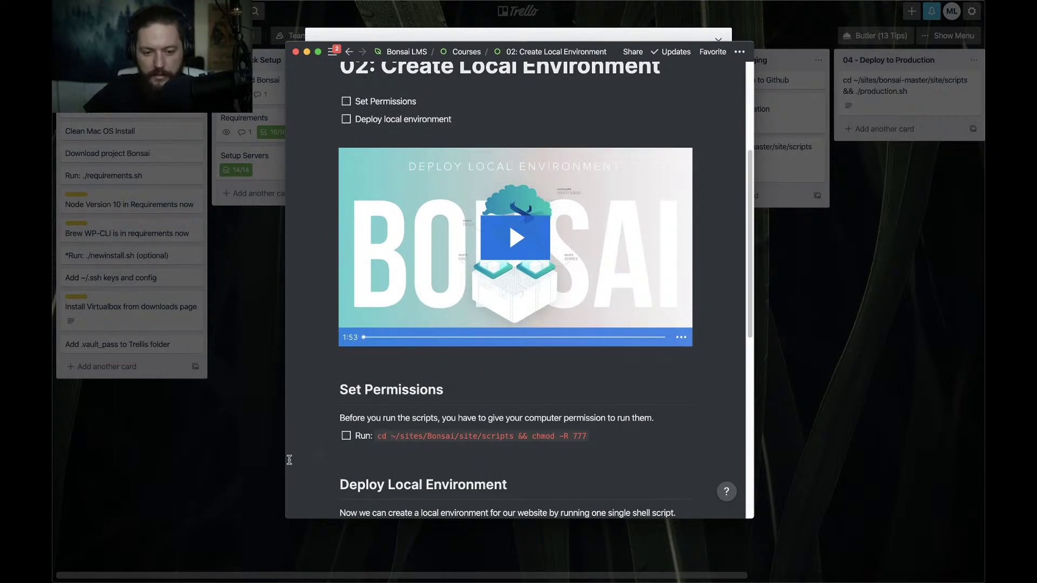
scroll(489, 442, "down", 3)
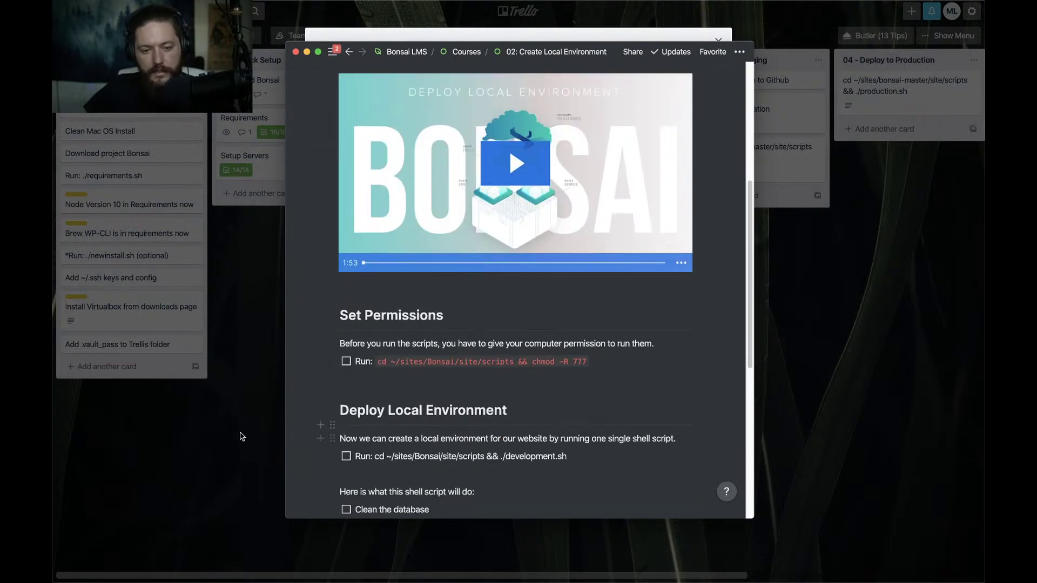
key("super+Tab")
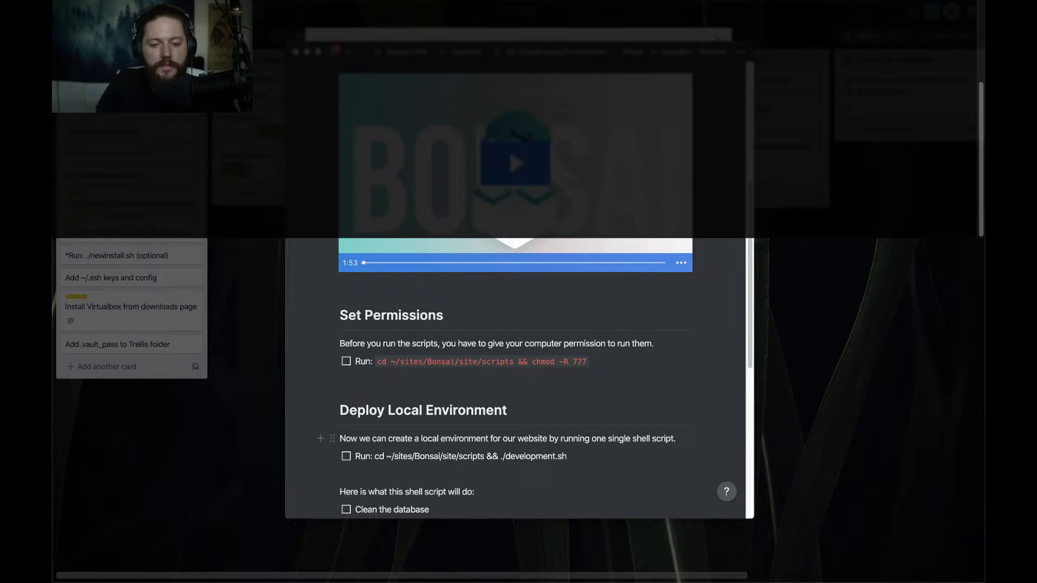
Paste the chmod command, edit the folder name in its path with 'hefutur', and run it
key("super+v")
key("Left")
key("Left")
key("Left")
key("Left")
key("Left")
key("Left")
key("Left")
key("Left")
key("Left")
key("Left")
key("Left")
key("Left")
key("Left")
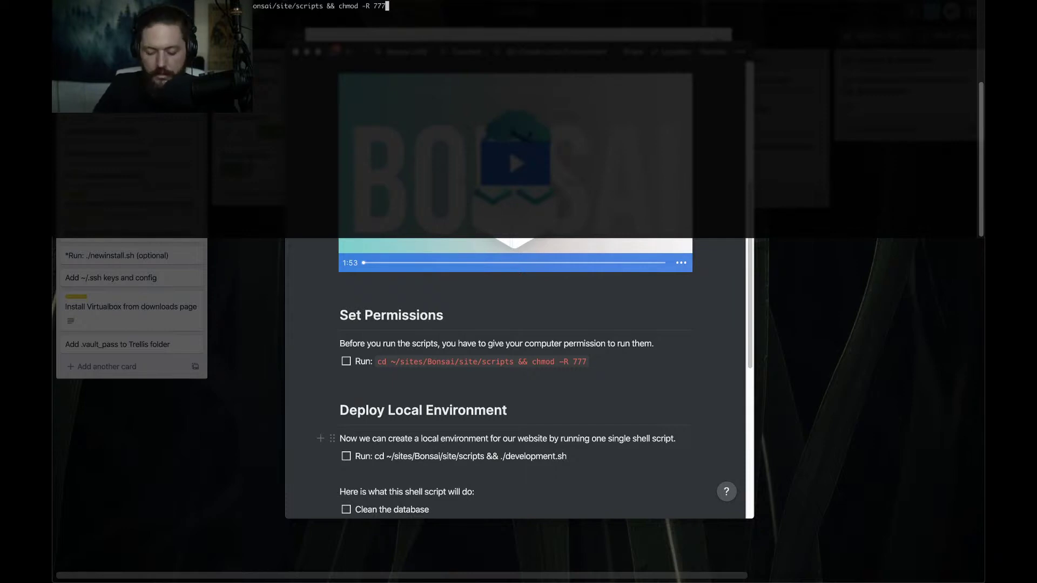
key("Left")
key("Left")
key("Left")
key("Left")
key("Left")
key("Left")
key("Left")
key("Left")
key("Left")
key("Left")
key("Left")
key("Left")
key("Left")
key("Left")
key("Left")
key("Left")
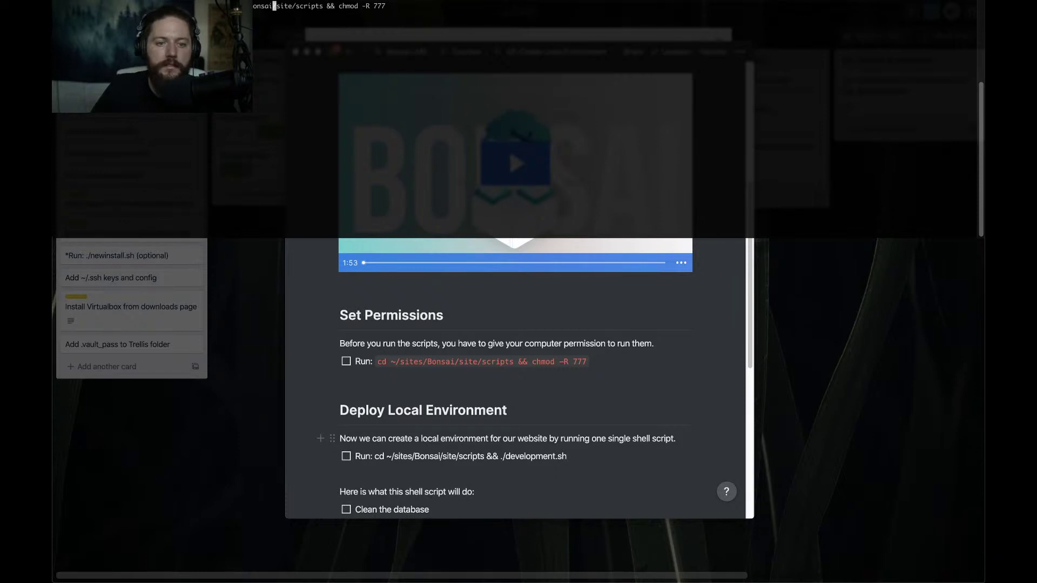
key("Left")
key("Left")
key("Left")
key("Left")
key("Left")
key("Left")
key("Left")
key("Left")
key("Left")
key("Left")
key("Left")
key("Left")
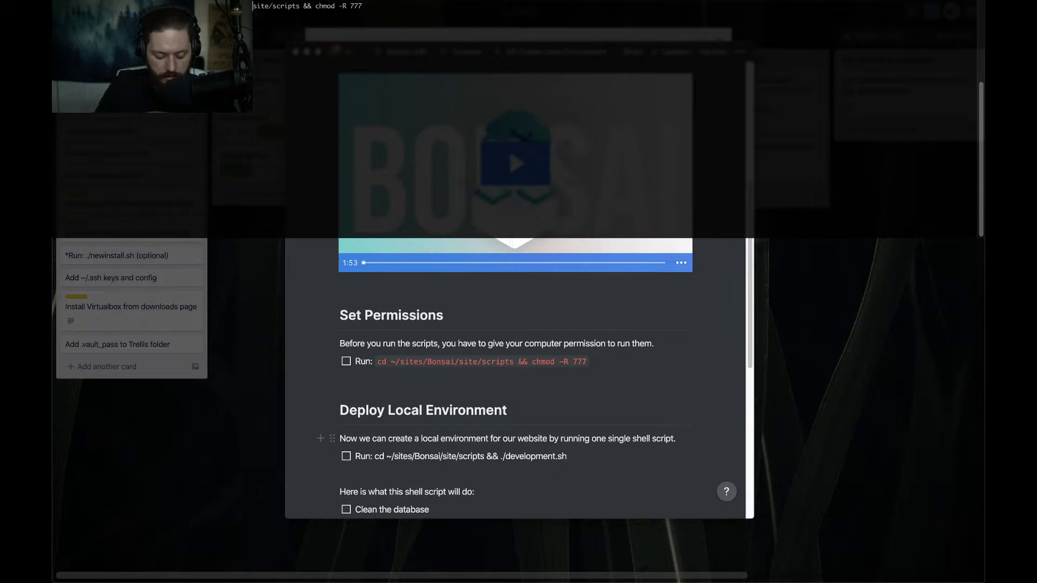
type("hefutur")
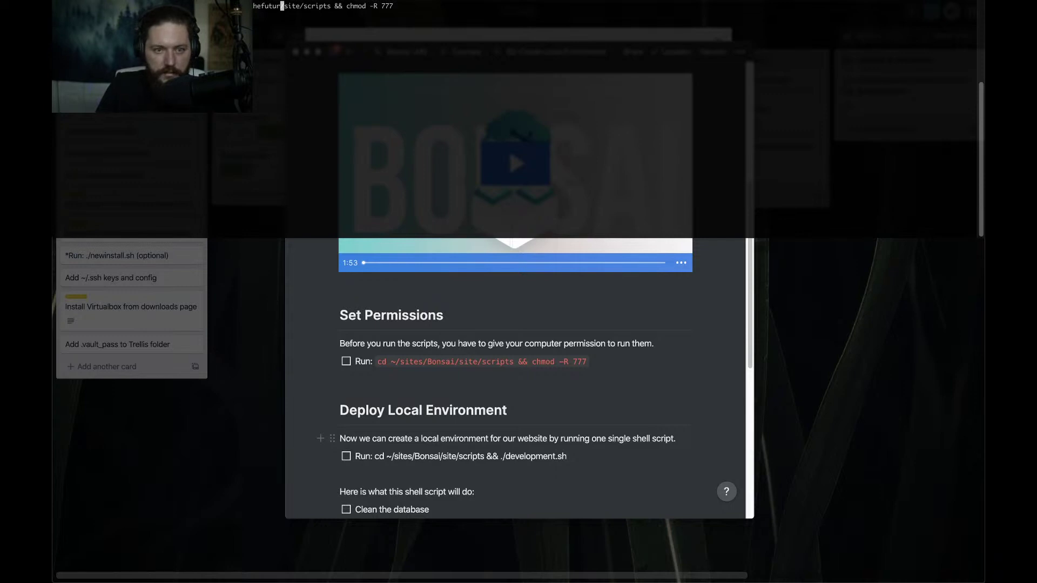
key("Return")
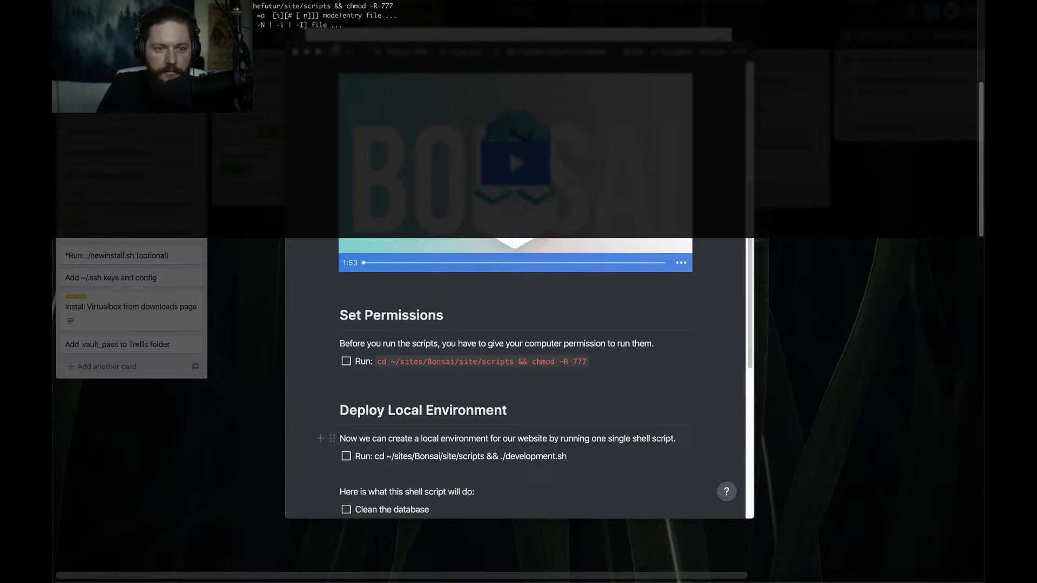
Tick off the Set Permissions Run step in the lesson
left_click(324, 306)
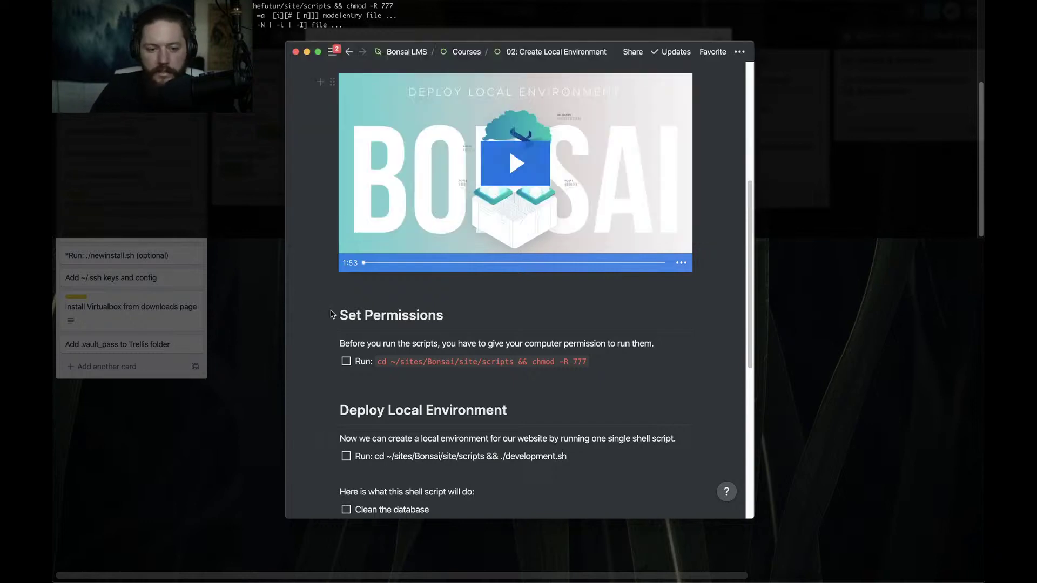
left_click(346, 361)
scroll(346, 356, "down", 5)
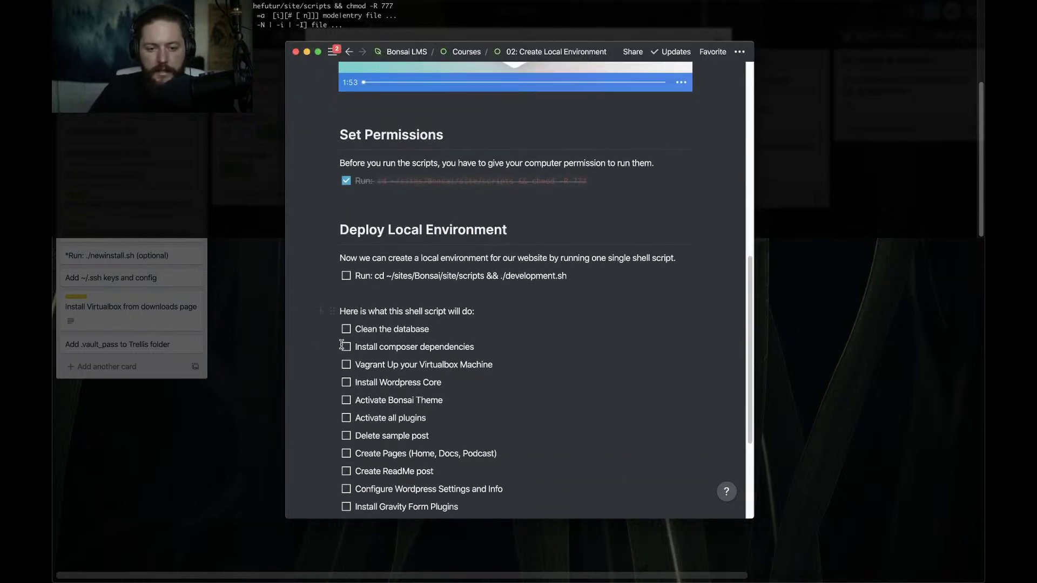
Format the development.sh Run command as inline code, then select './development.sh' within it
left_click(424, 268)
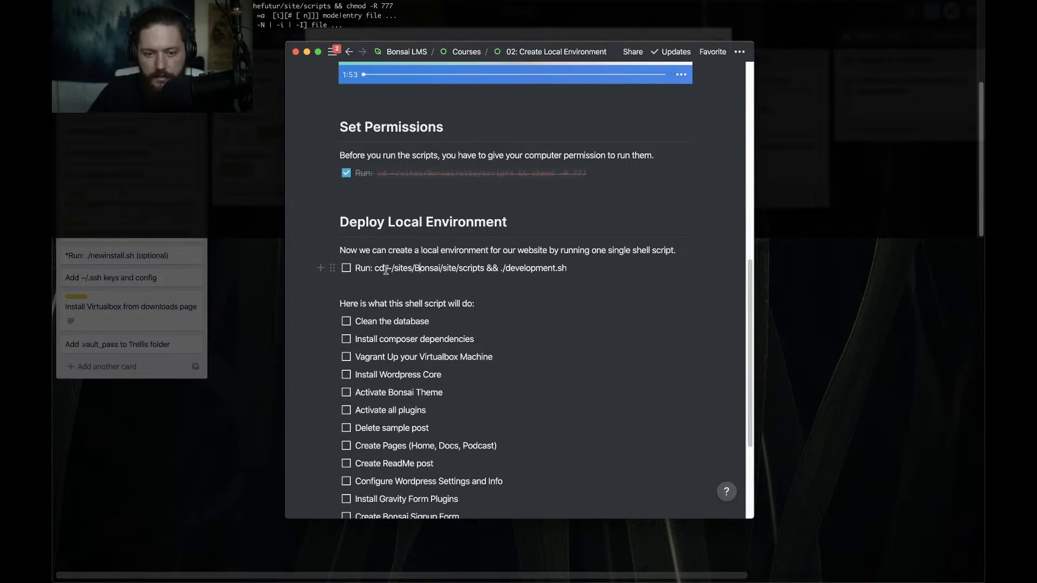
left_click_drag(385, 268, 565, 266)
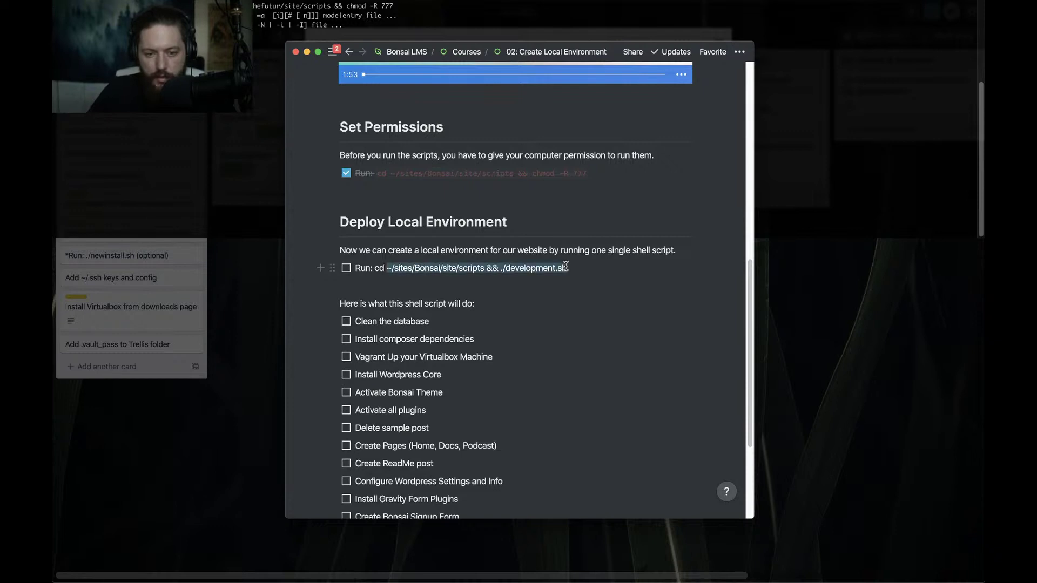
left_click_drag(372, 268, 571, 265)
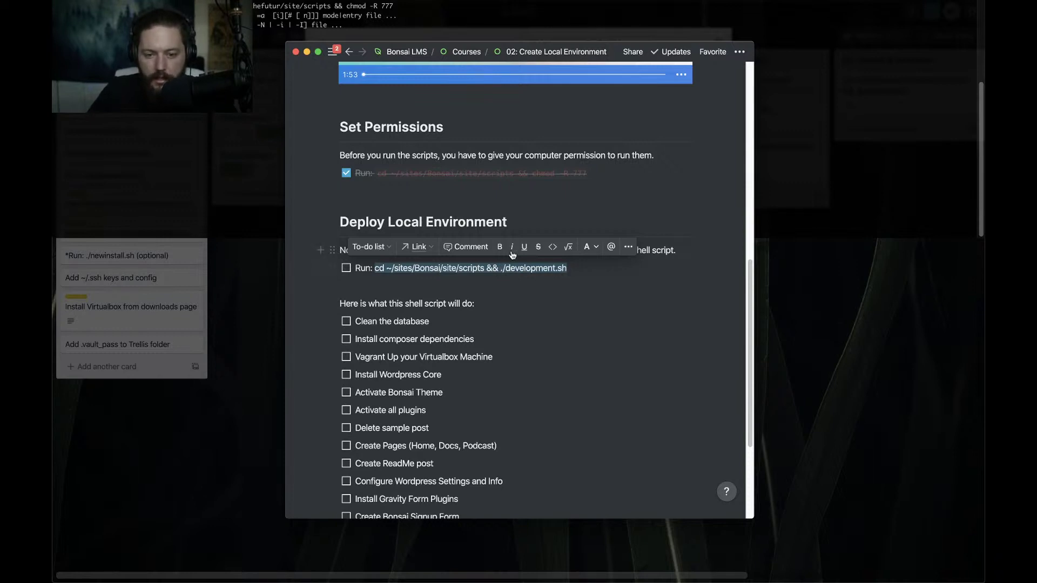
left_click(551, 249)
left_click(531, 297)
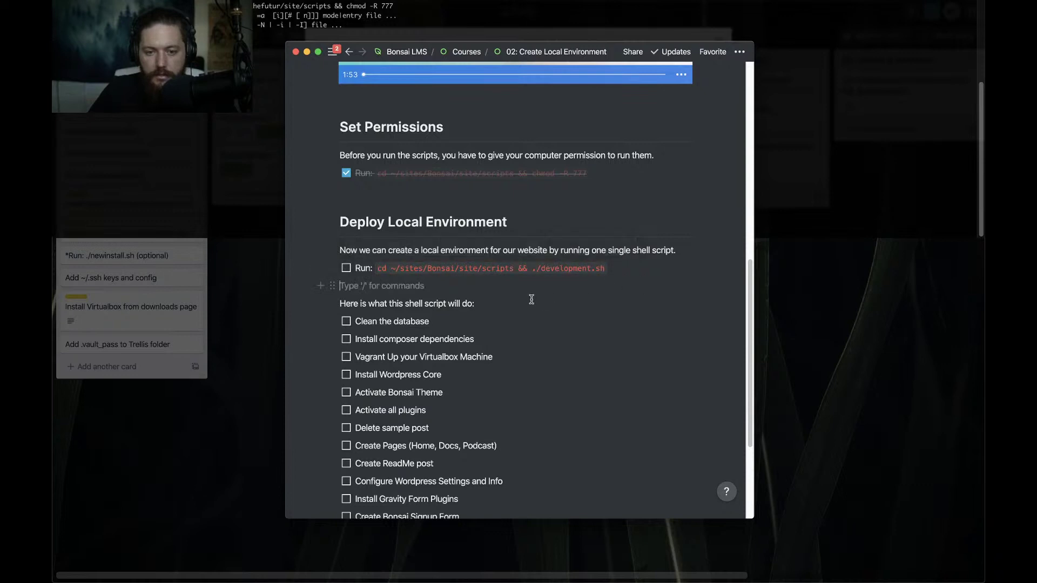
scroll(531, 300, "down", 3)
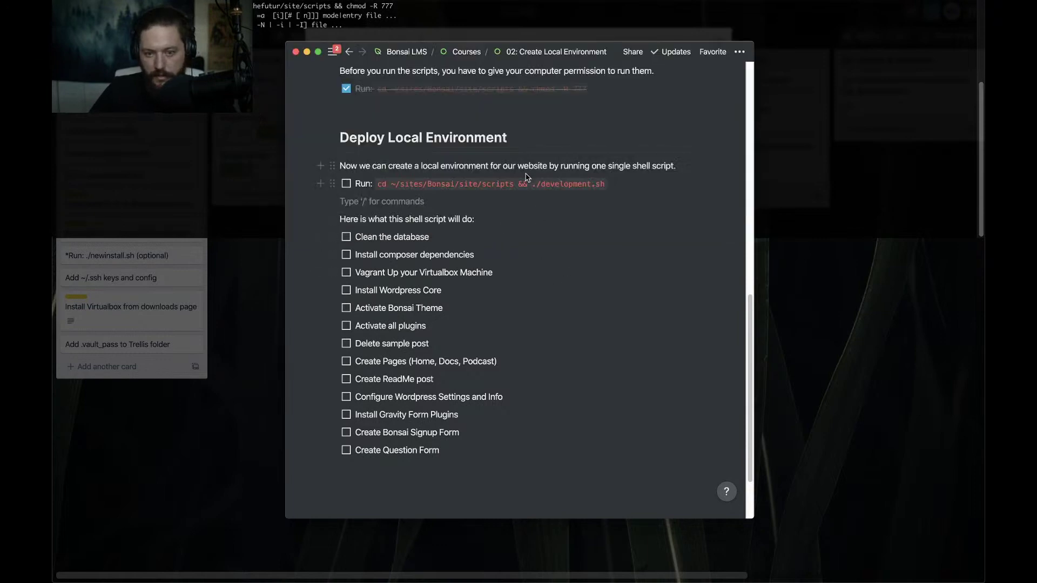
left_click(535, 186)
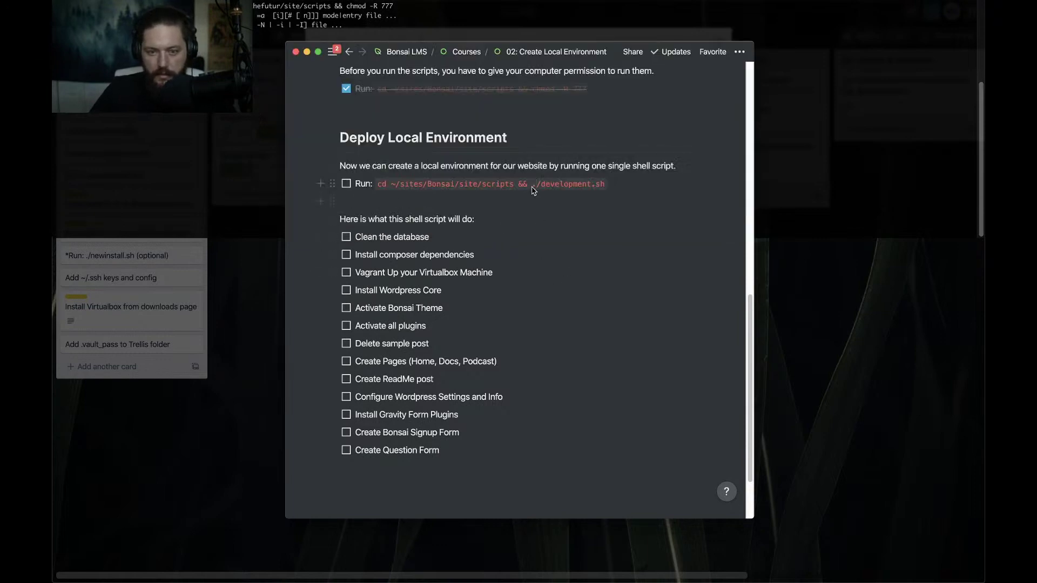
left_click_drag(532, 186, 605, 185)
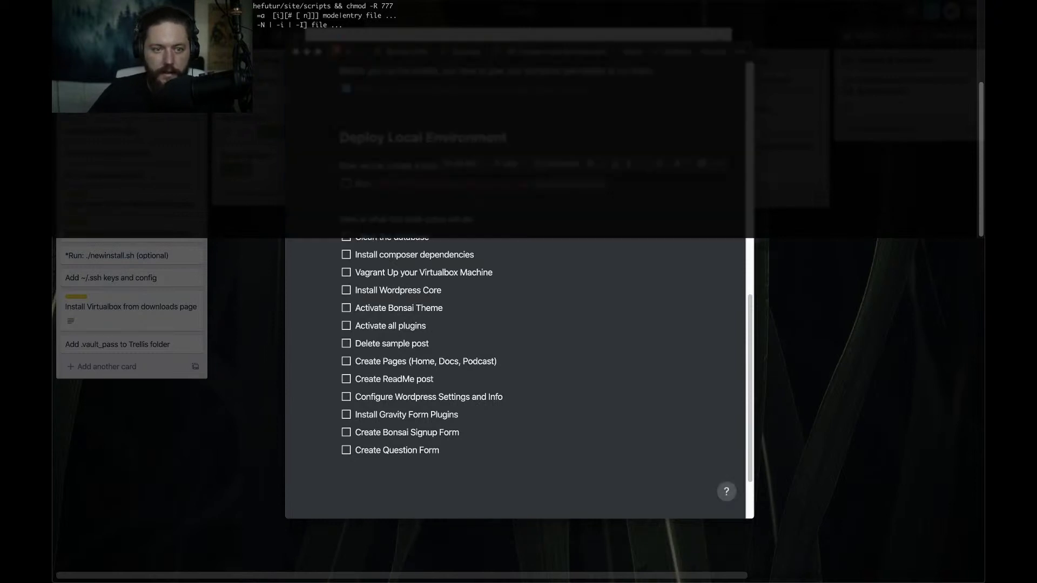
Paste the development.sh command at the terminal prompt and open development.sh in Atom
key("super+v")
key("super+Tab")
key("super+Tab")
key("super+Tab")
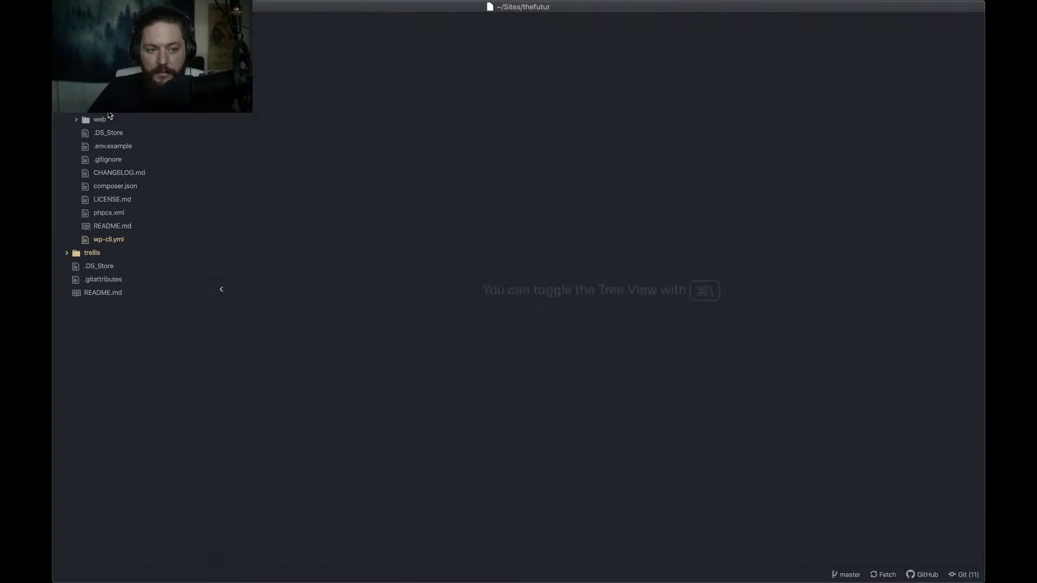
scroll(110, 115, "up", 5)
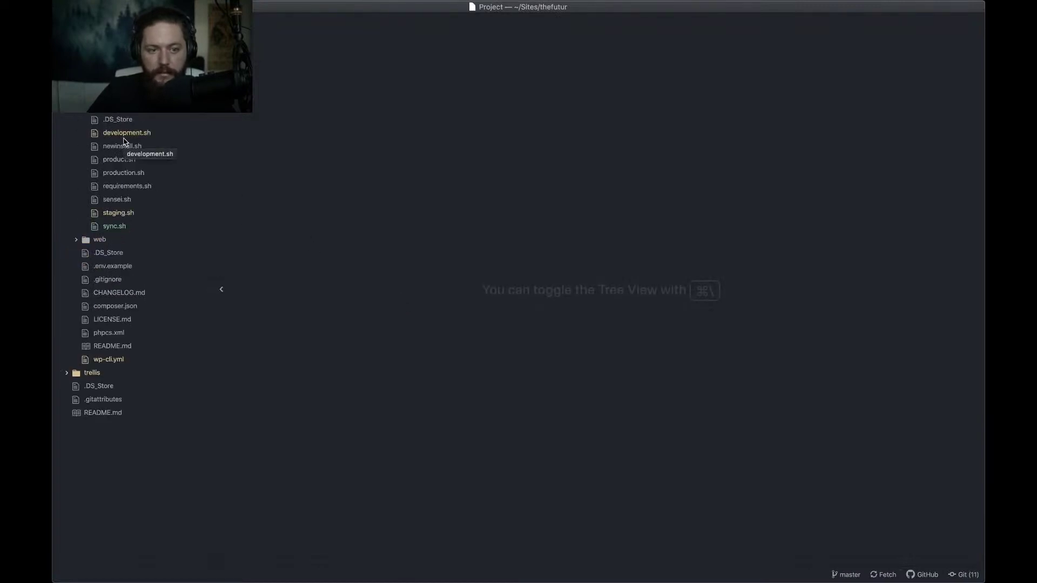
left_click(126, 135)
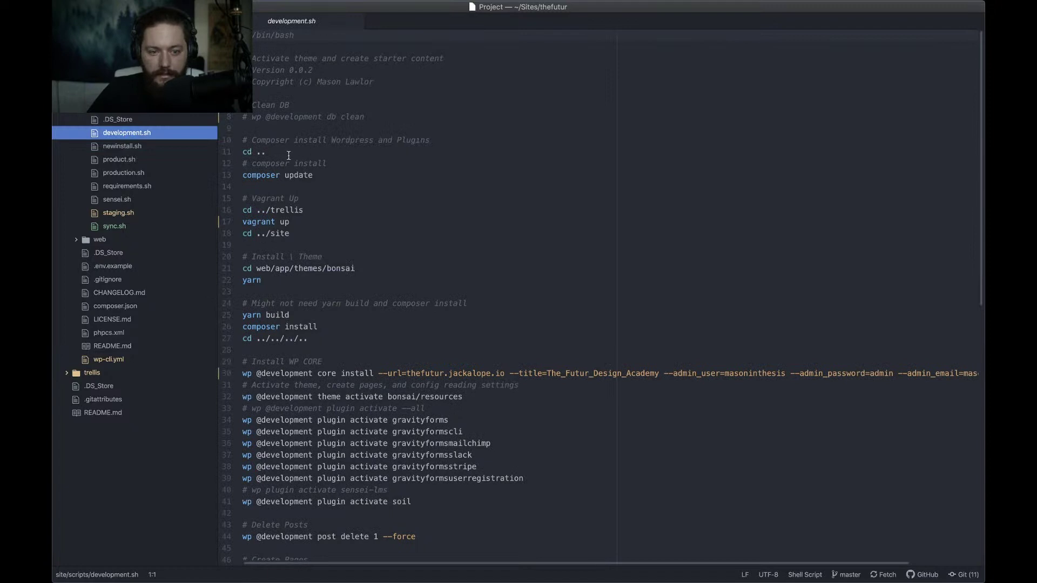
left_click(290, 152)
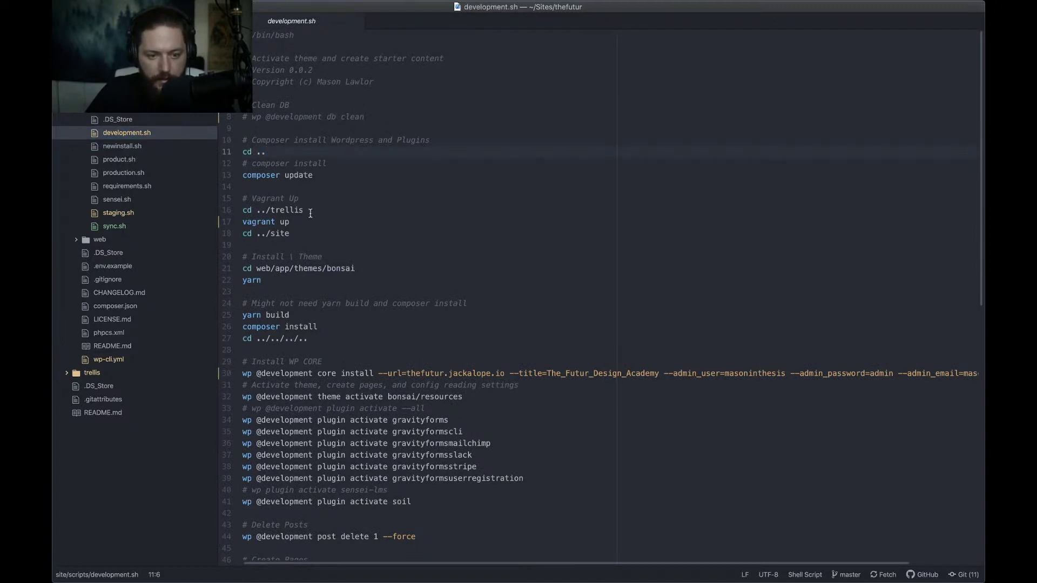
scroll(311, 213, "down", 1)
left_click(339, 263)
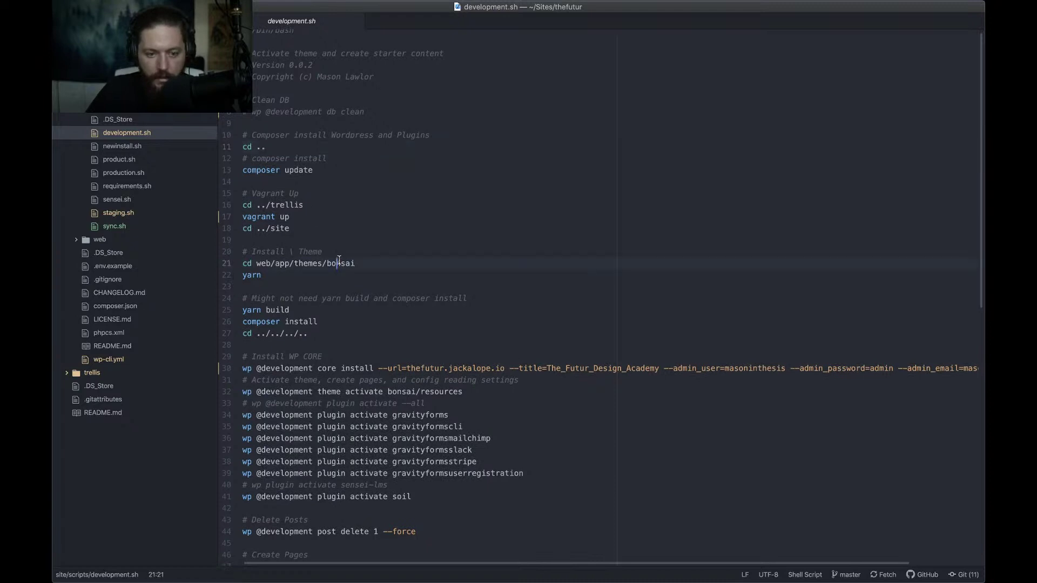
left_click(312, 273)
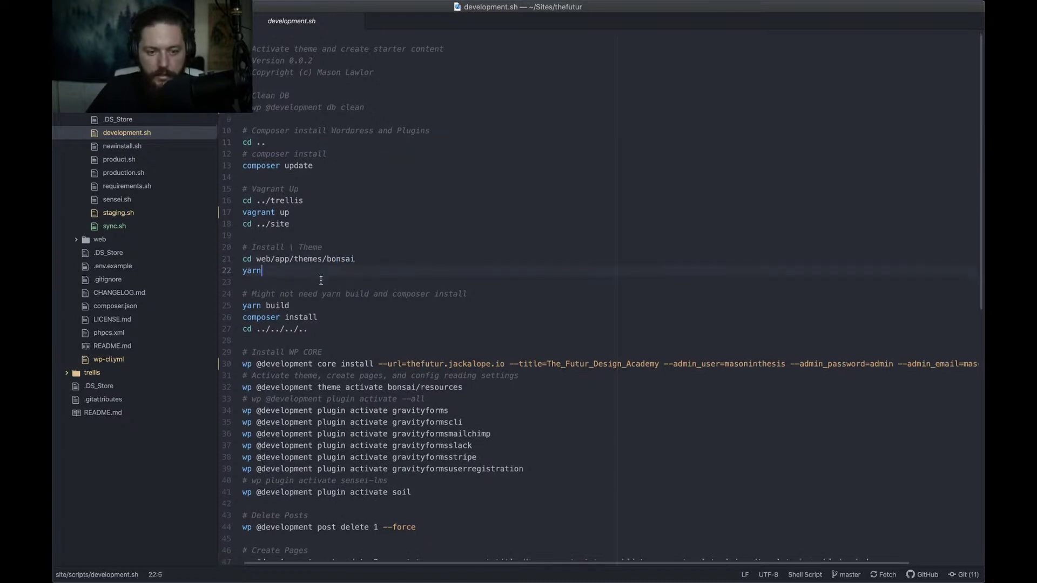
Scroll to the Gravity Forms section and select the licence hash and the XXX key placeholder
scroll(321, 286, "down", 1)
scroll(323, 311, "up", 1)
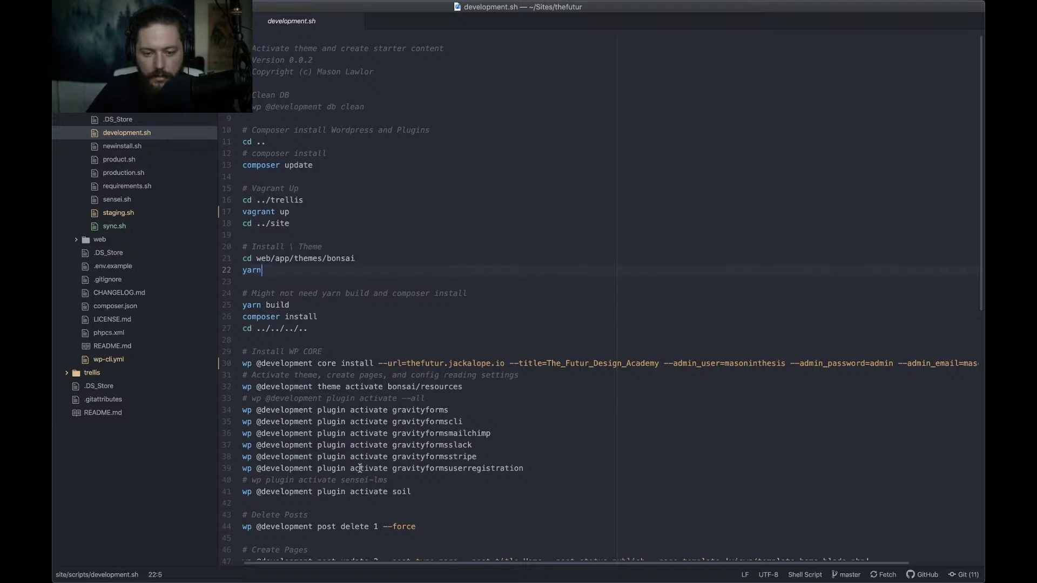
scroll(360, 468, "down", 10)
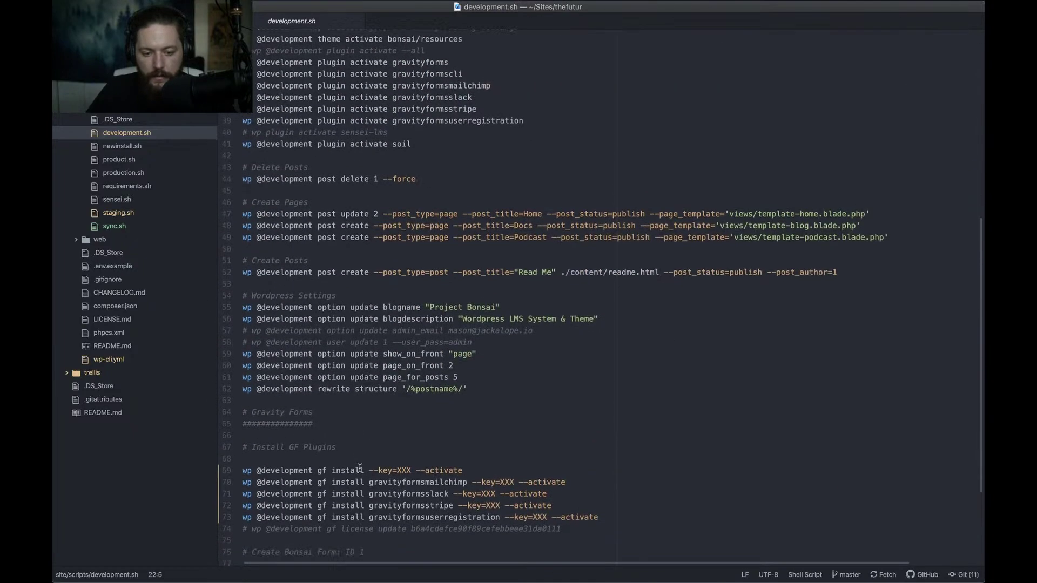
scroll(360, 468, "down", 4)
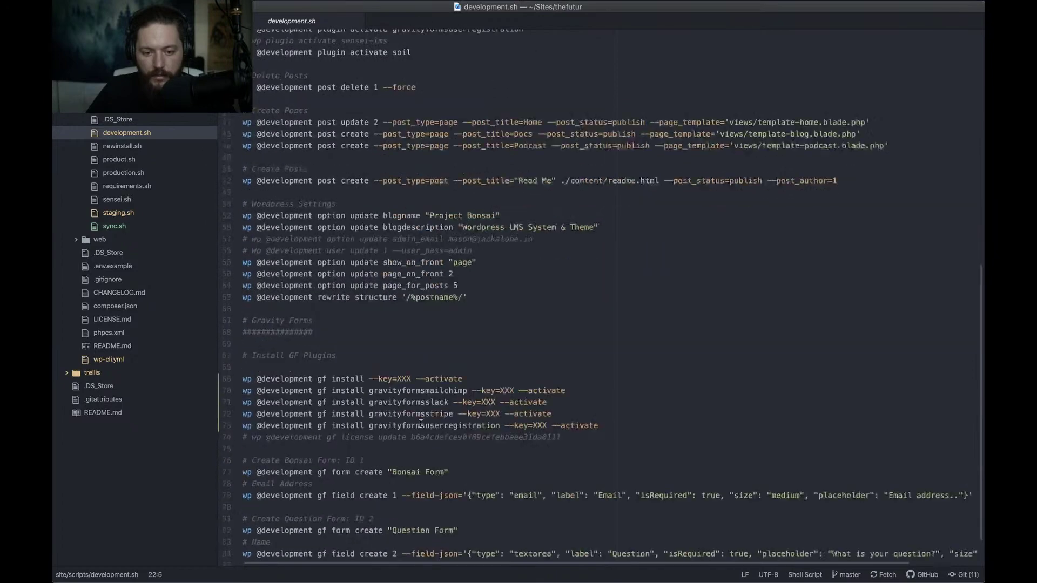
scroll(378, 454, "up", 2)
scroll(406, 425, "down", 3)
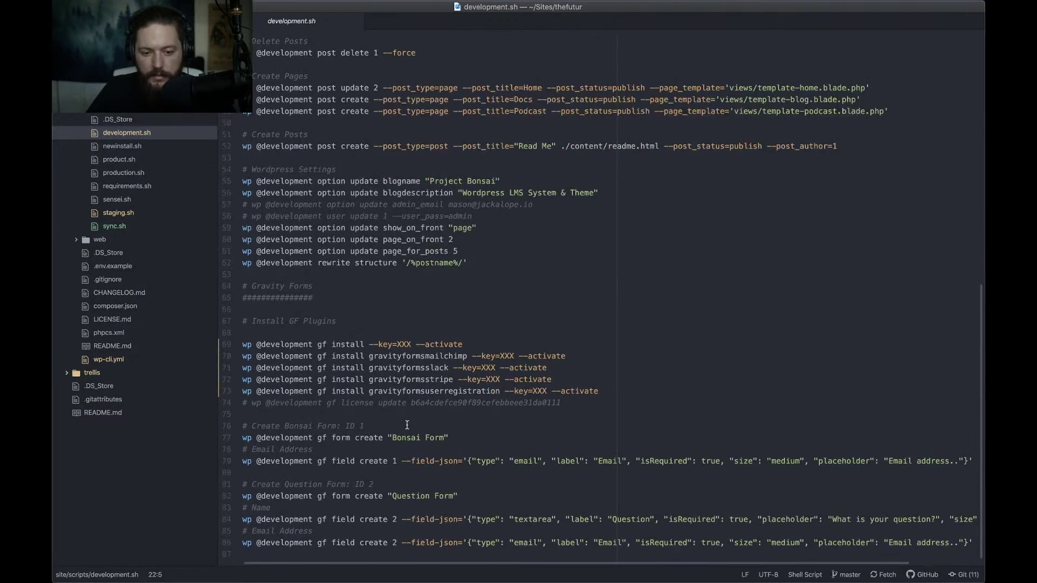
left_click_drag(410, 403, 580, 403)
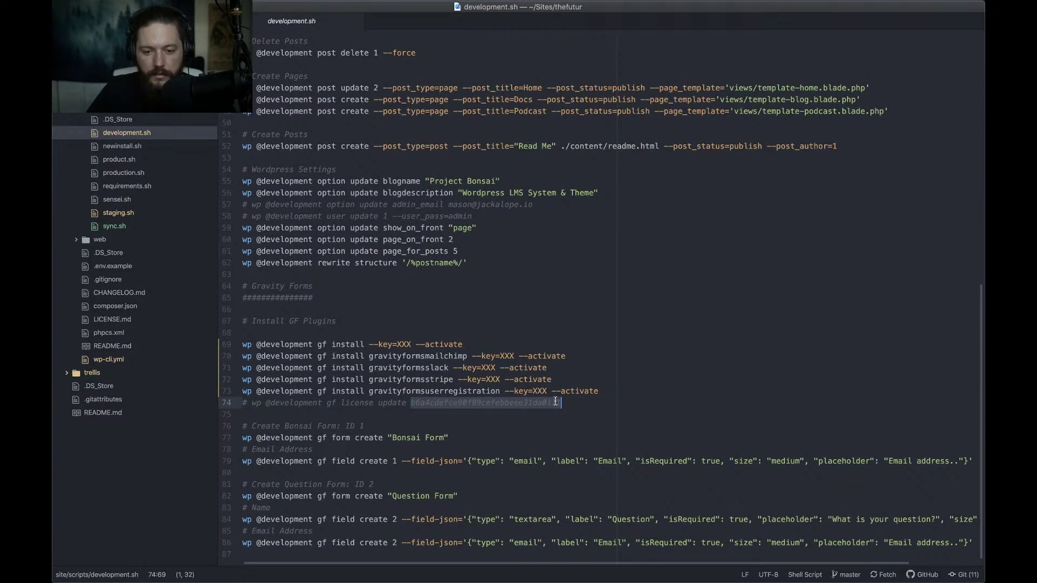
left_click_drag(398, 344, 411, 344)
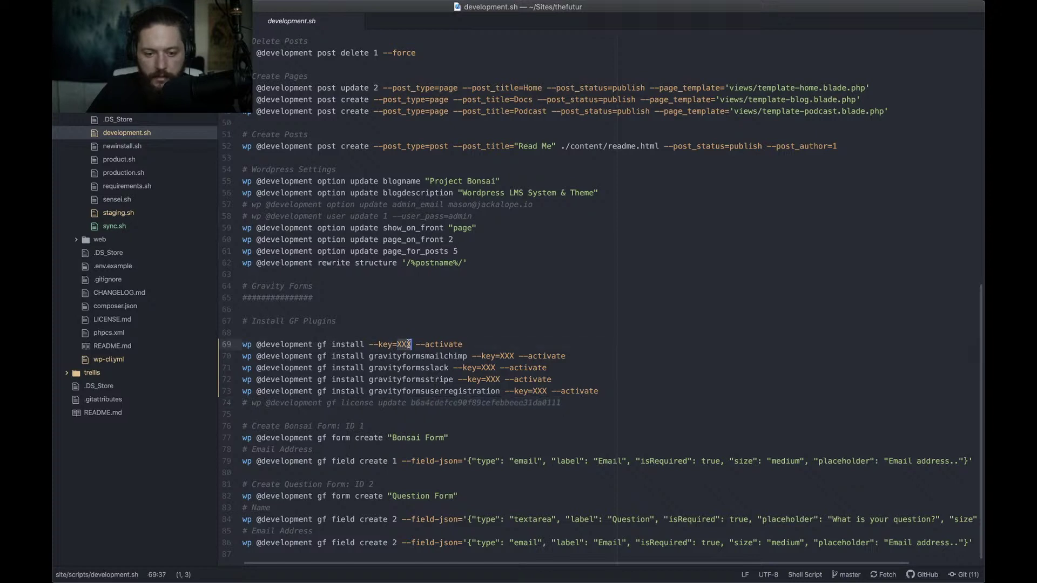
scroll(406, 344, "up", 5)
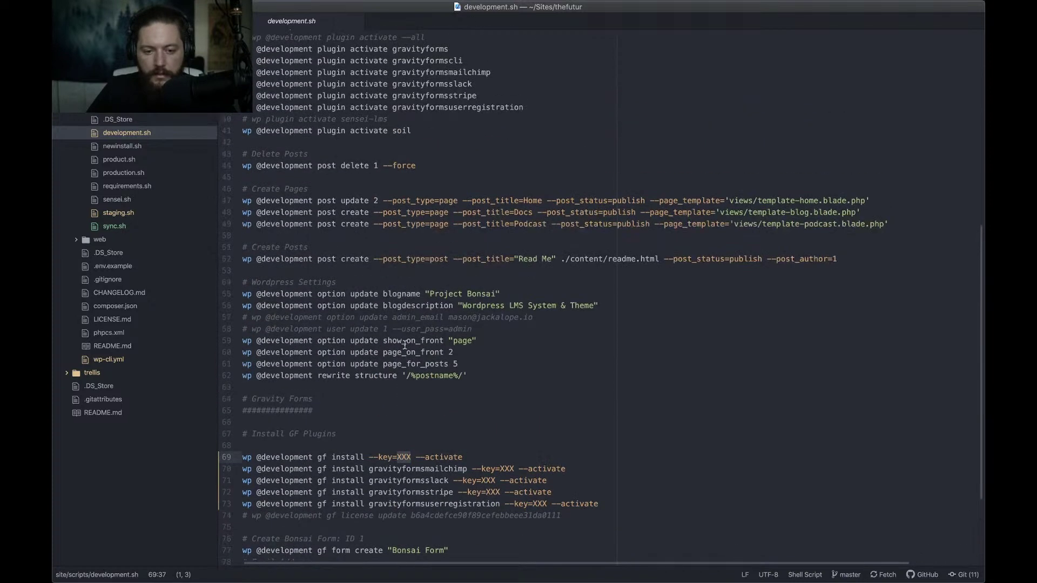
Show the desktop, then drag the development.sh editor window back into view
key("F11")
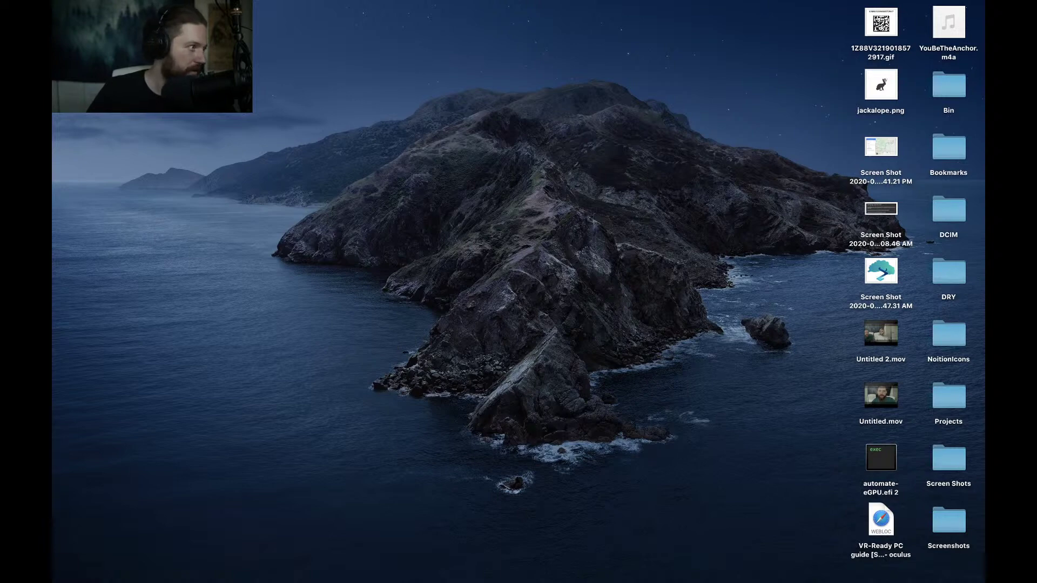
left_click_drag(54, 125, 382, 14)
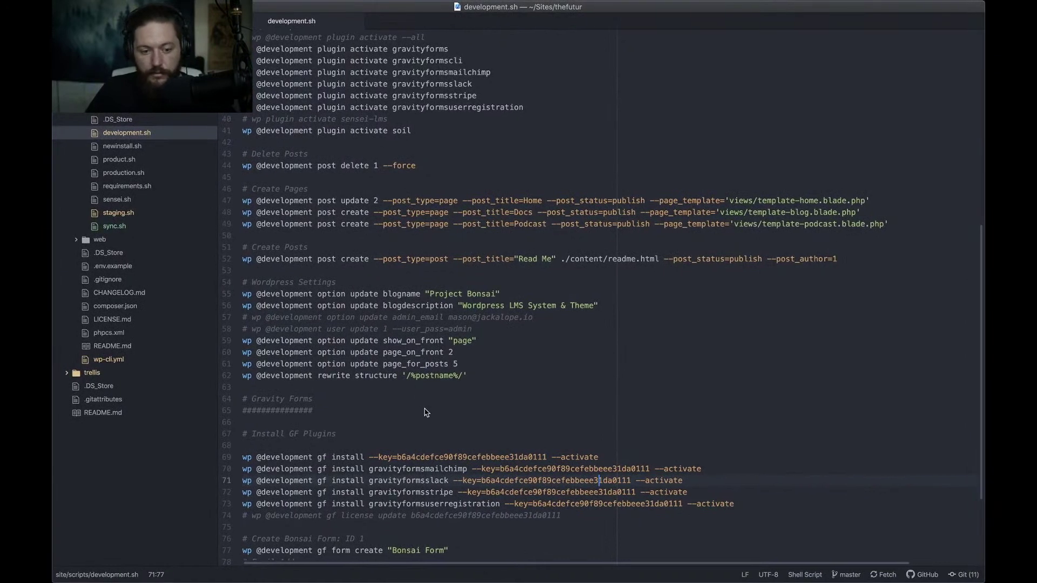
scroll(426, 414, "down", 1)
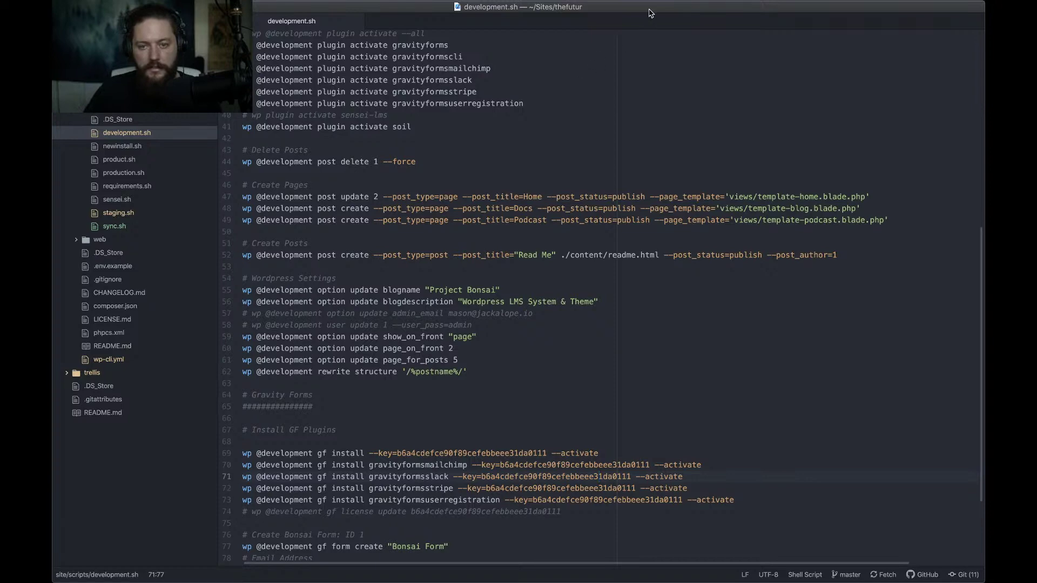
Toggle the desktop away and back, then return to the Atom window through Mission Control
key("F11")
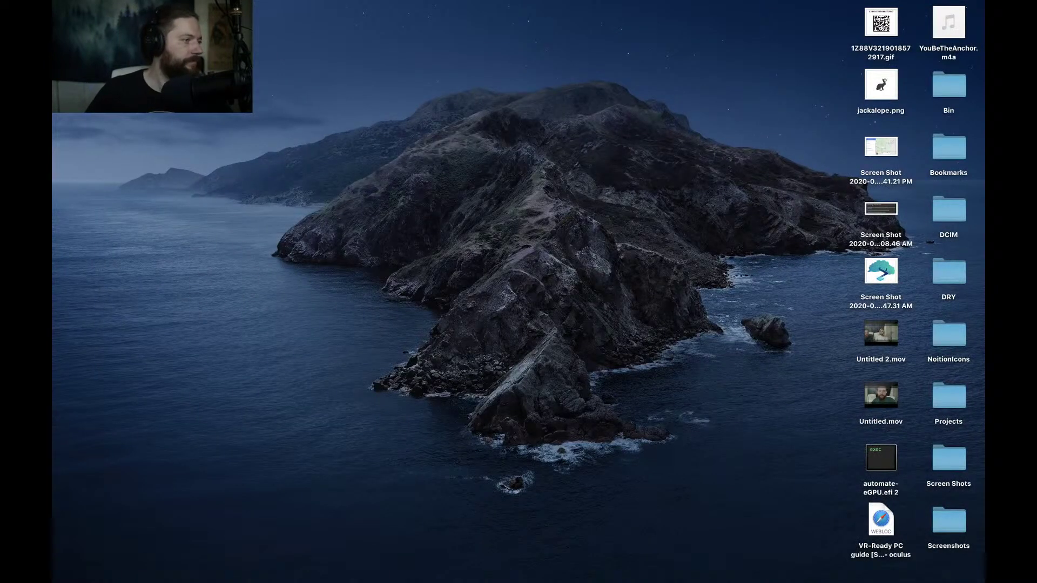
key("F11")
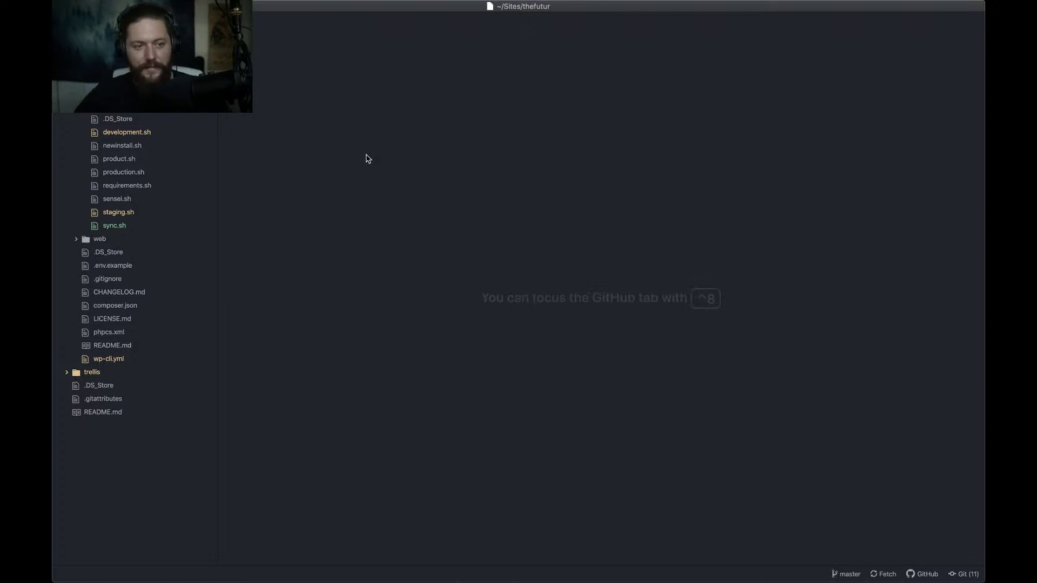
key("ctrl+Up")
left_click(395, 182)
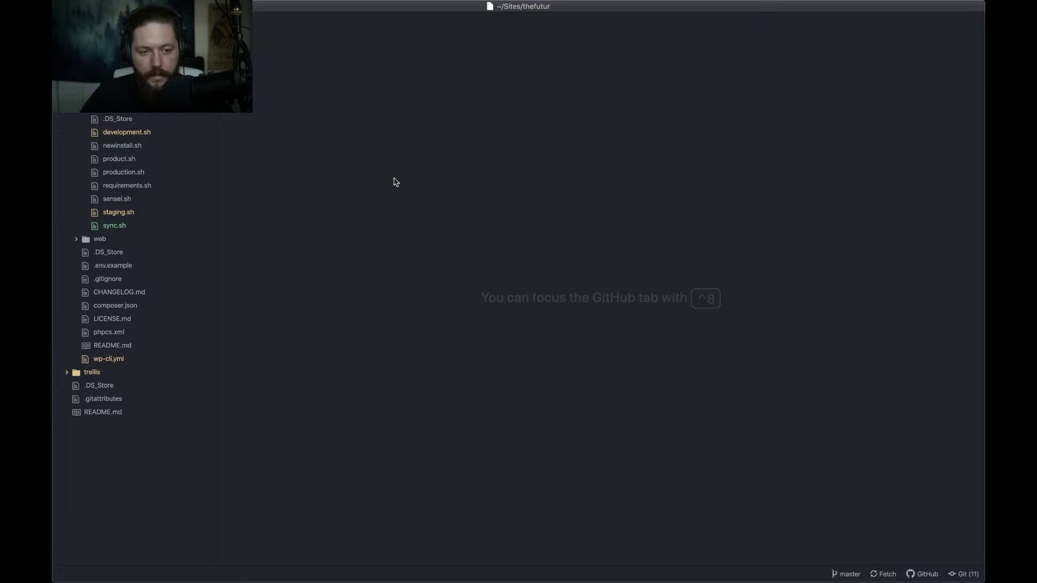
Run the pasted './development.sh' provisioning command in Terminal to boot the Vagrant machine
key("ctrl+Right")
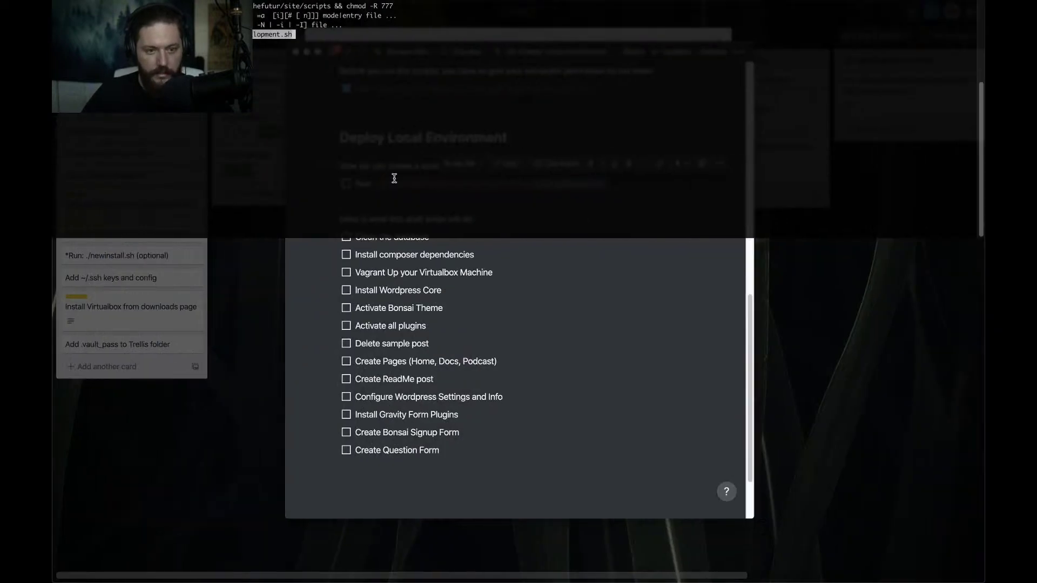
key("BackSpace")
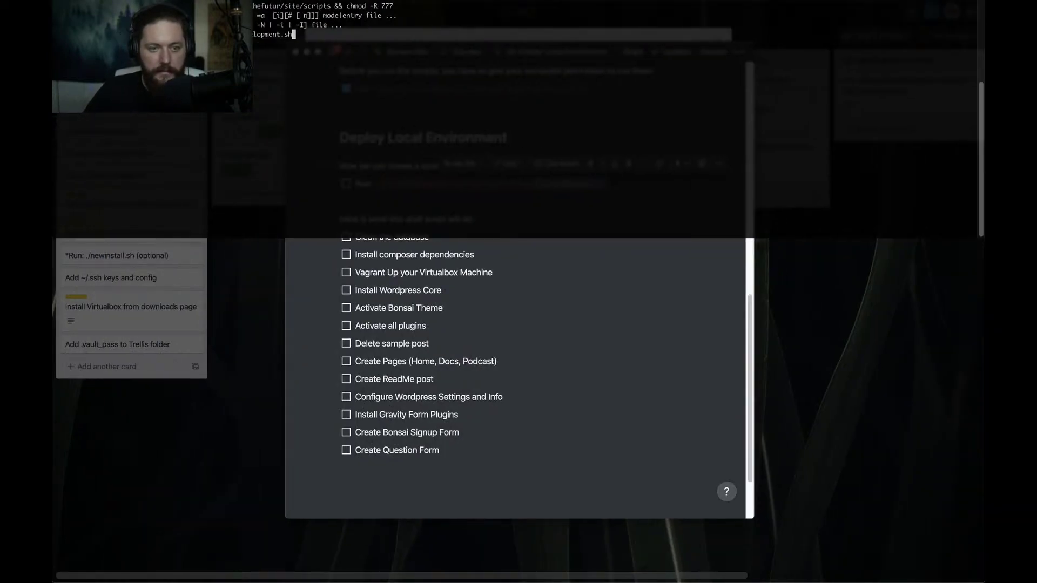
key("Return")
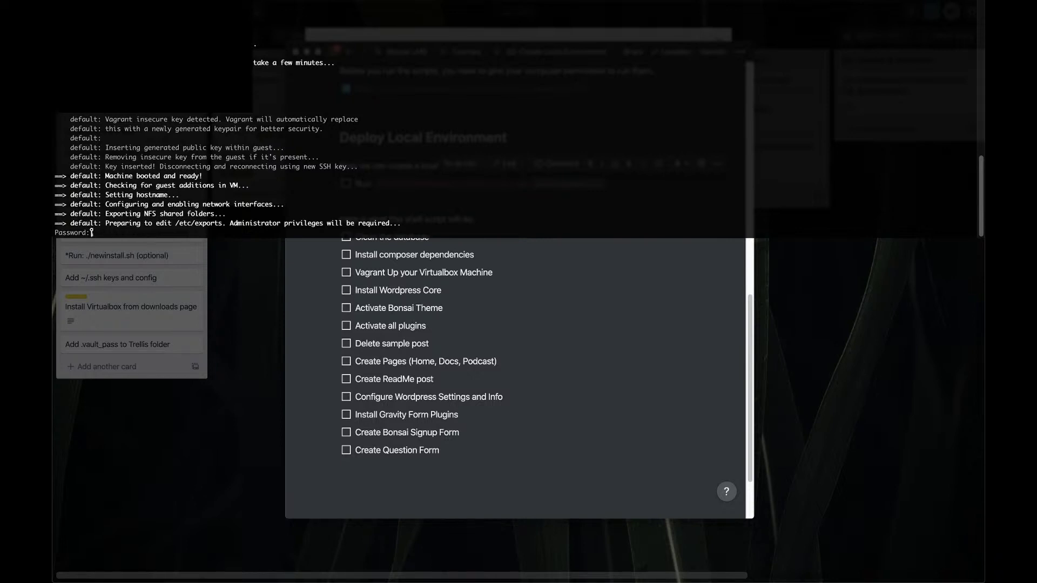
Submit the administrator password so Vagrant mounts NFS folders and installs bindfs
key("Return")
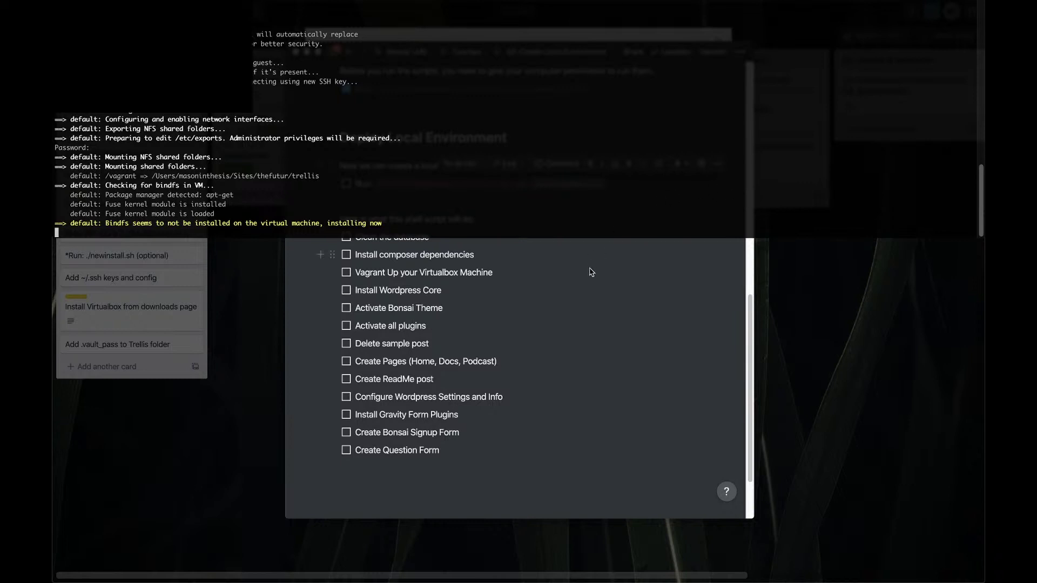
Shorten the terminal window so the Notion checklist beneath it is visible
left_click_drag(702, 237, 687, 211)
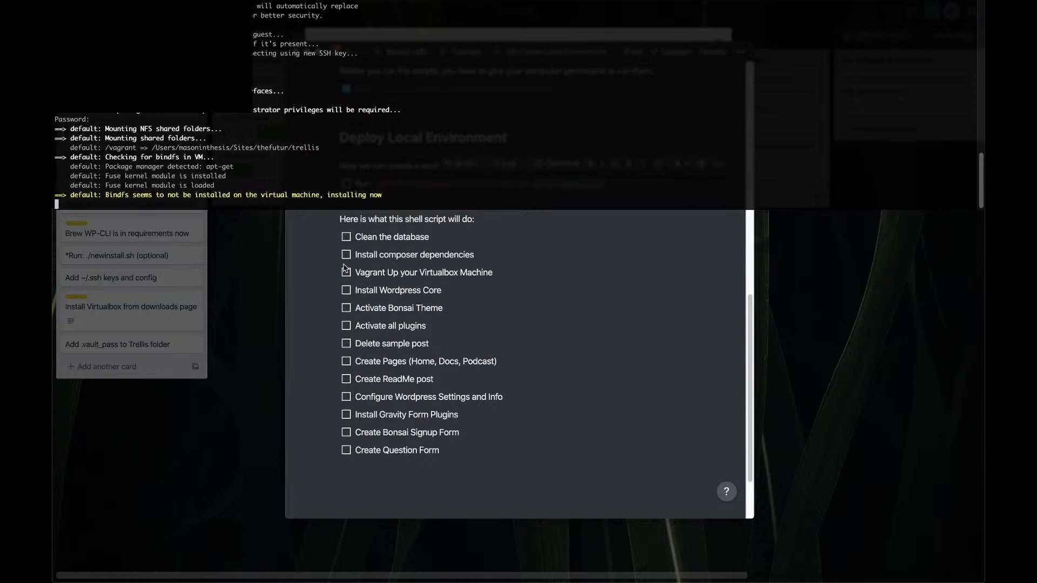
scroll(347, 270, "down", 1)
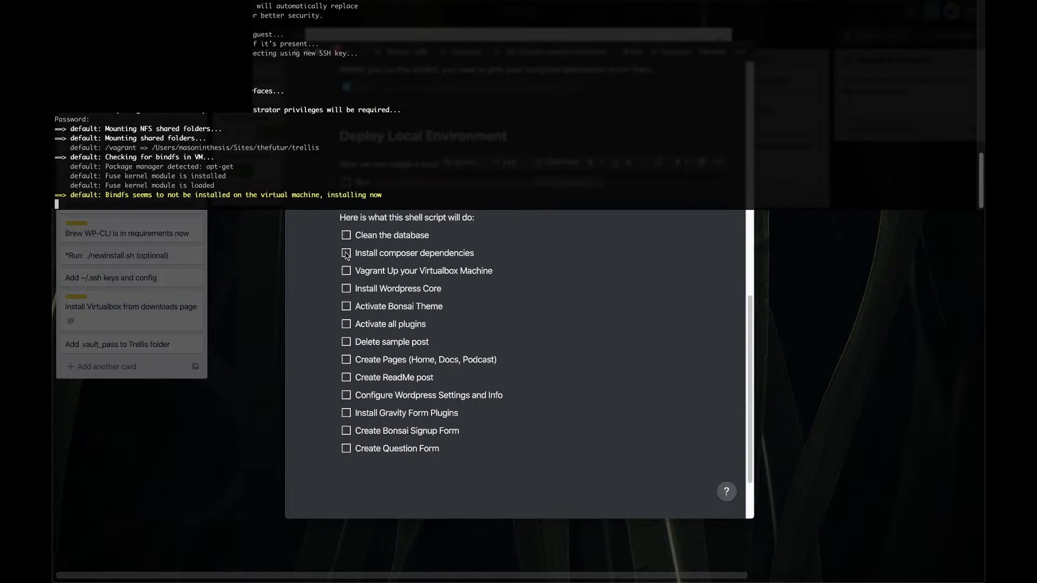
left_click(346, 255)
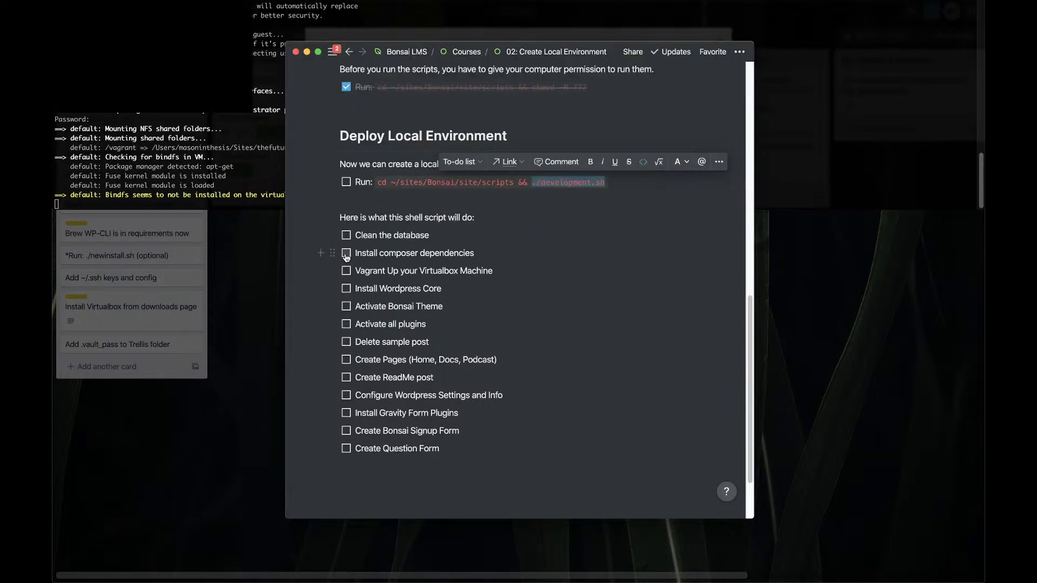
Tick all twelve tasks from Install composer dependencies through Create Question Form
left_click(346, 255)
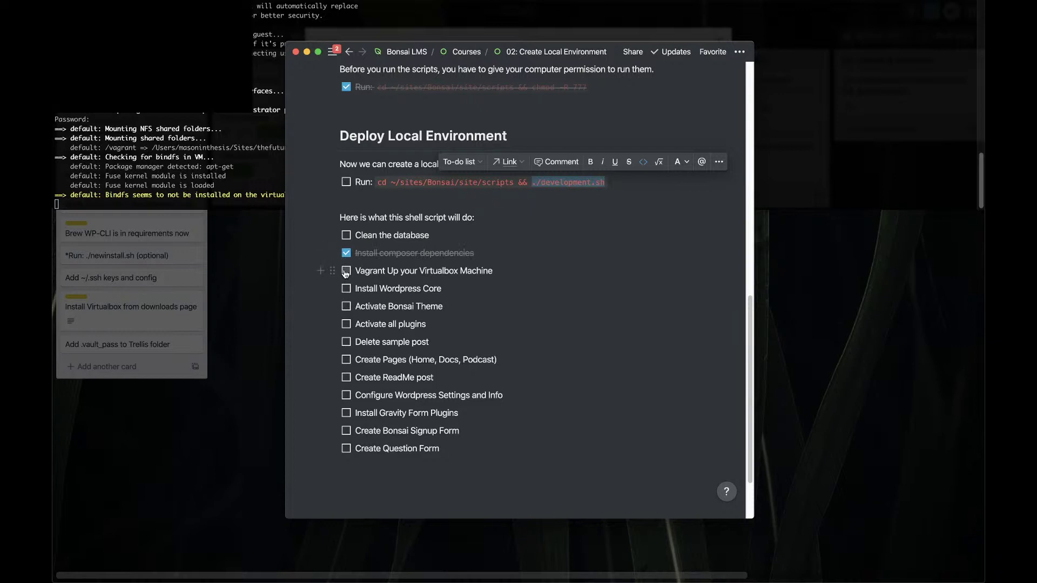
left_click(346, 271)
left_click(346, 289)
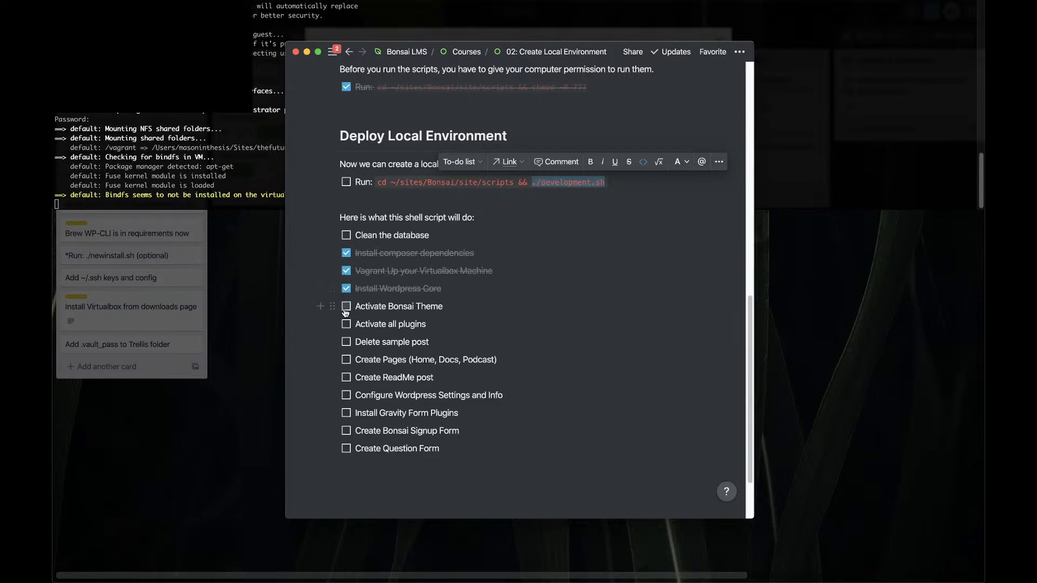
left_click(345, 308)
left_click(347, 325)
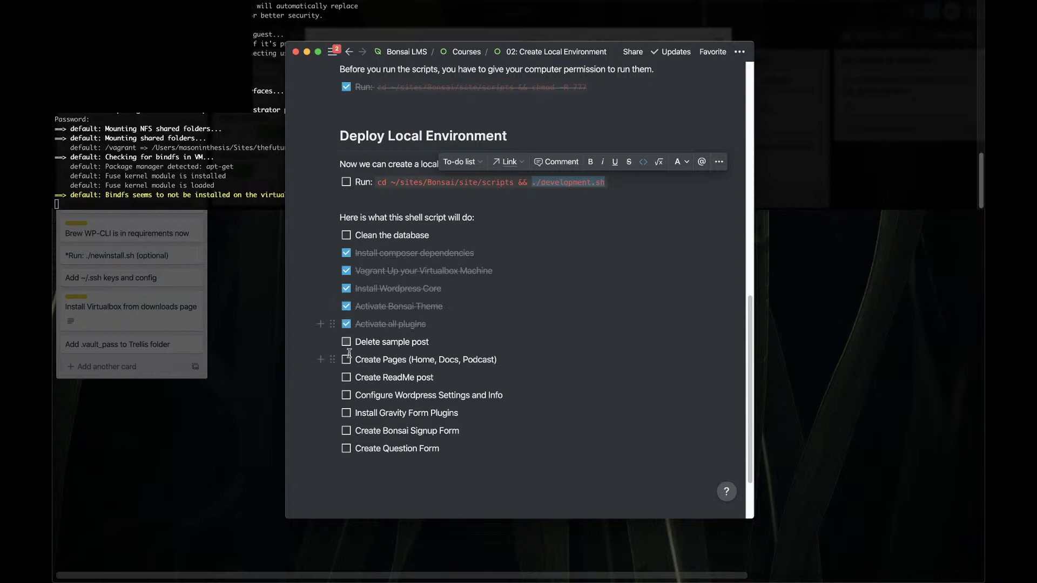
left_click(347, 343)
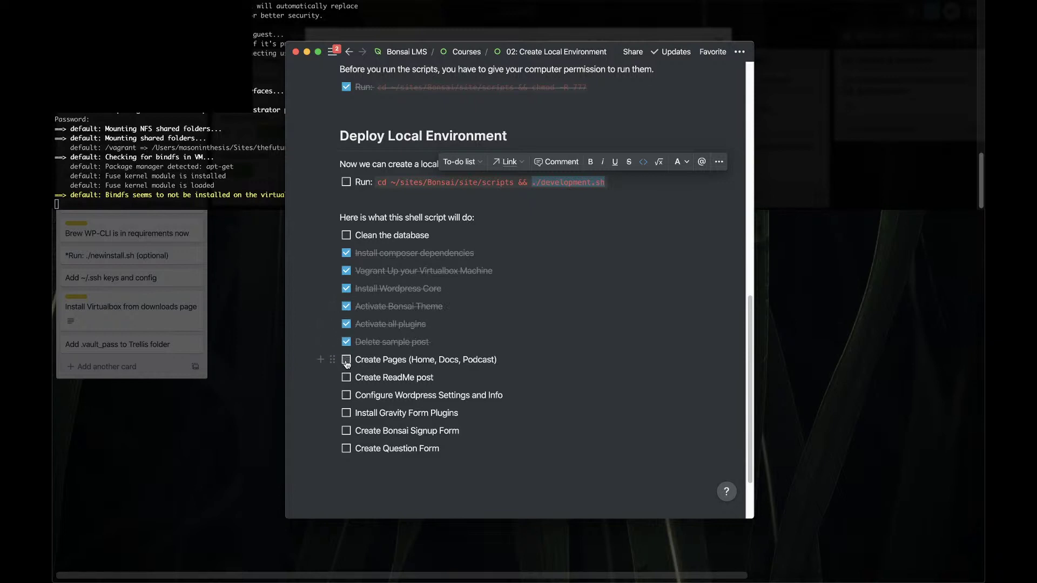
left_click(346, 360)
left_click(346, 378)
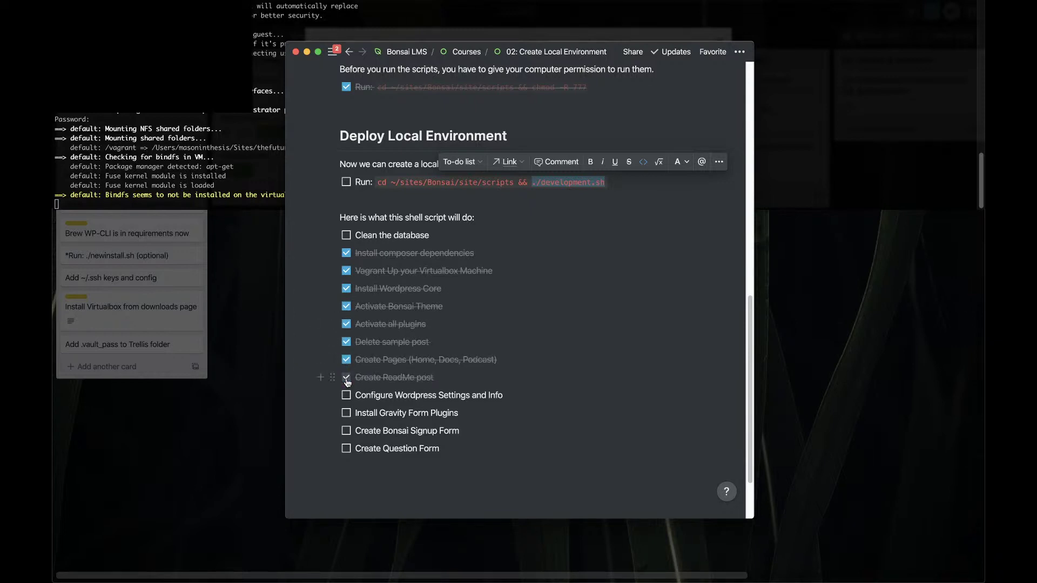
left_click(346, 396)
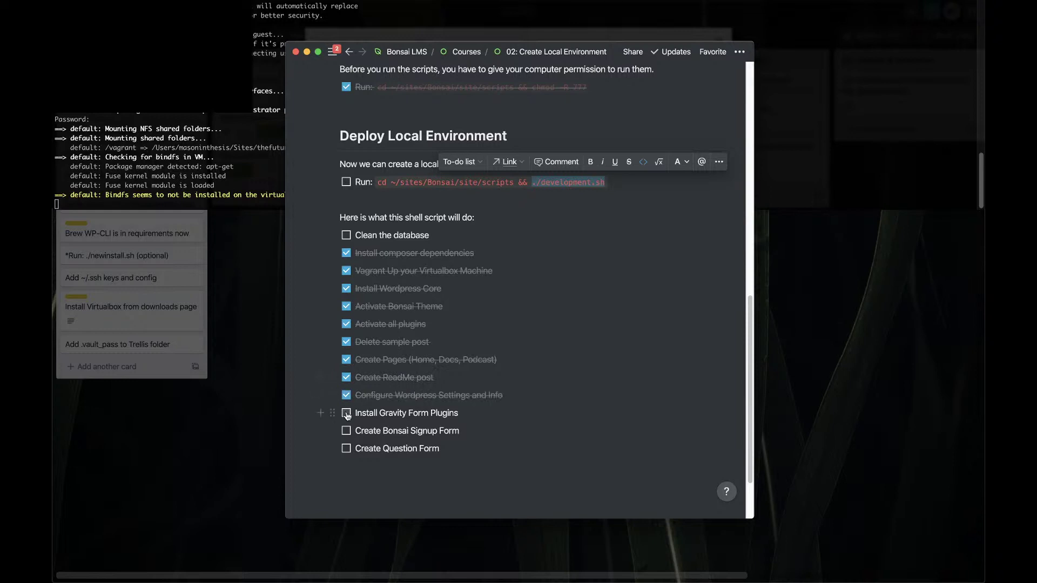
left_click(346, 414)
left_click(346, 432)
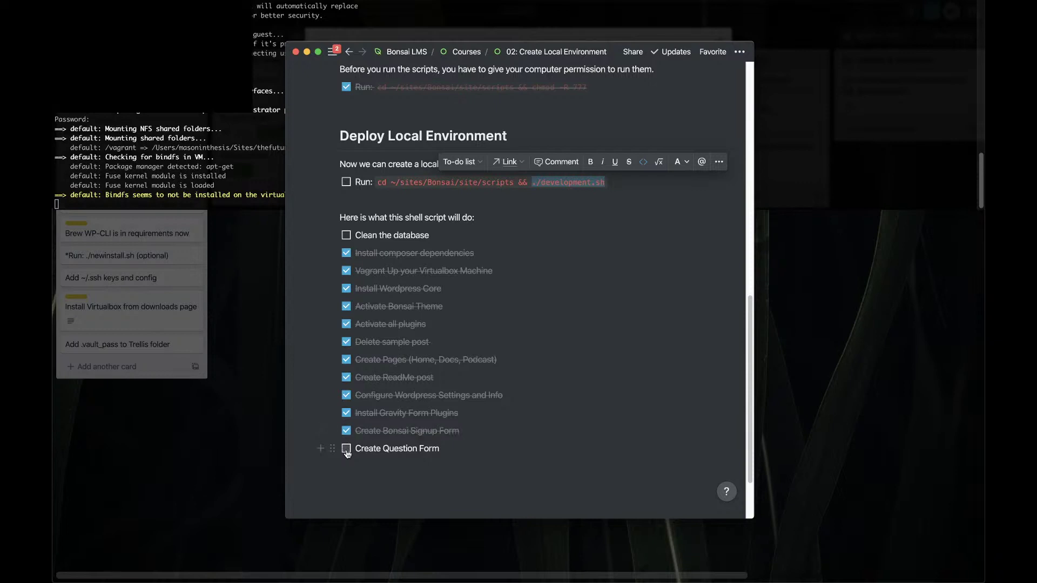
left_click(346, 449)
left_click(248, 200)
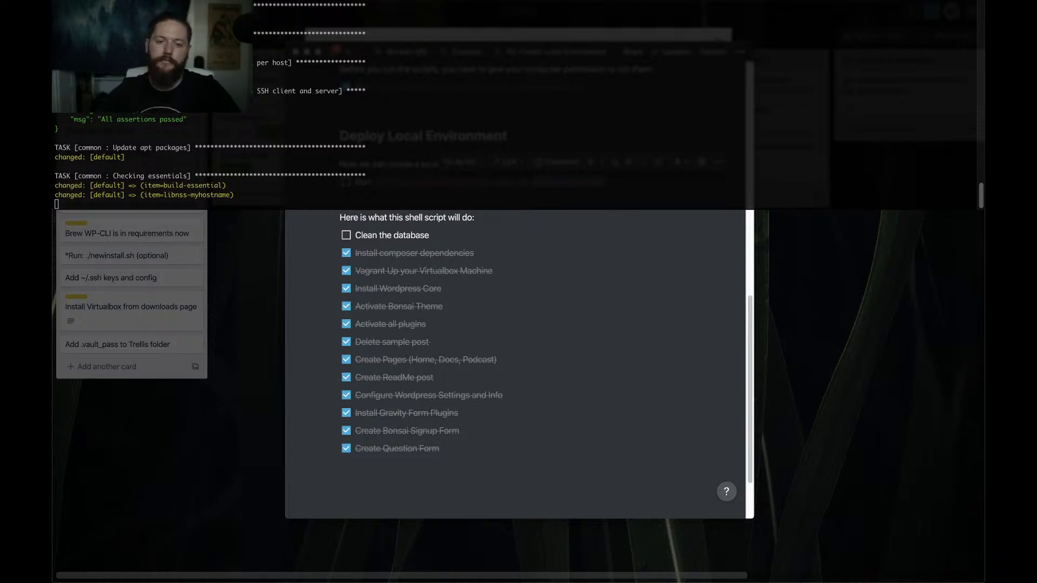
In the Bonsai LMS notes, check off 'Clean the database' and add '(optional)' after it
left_click(511, 253)
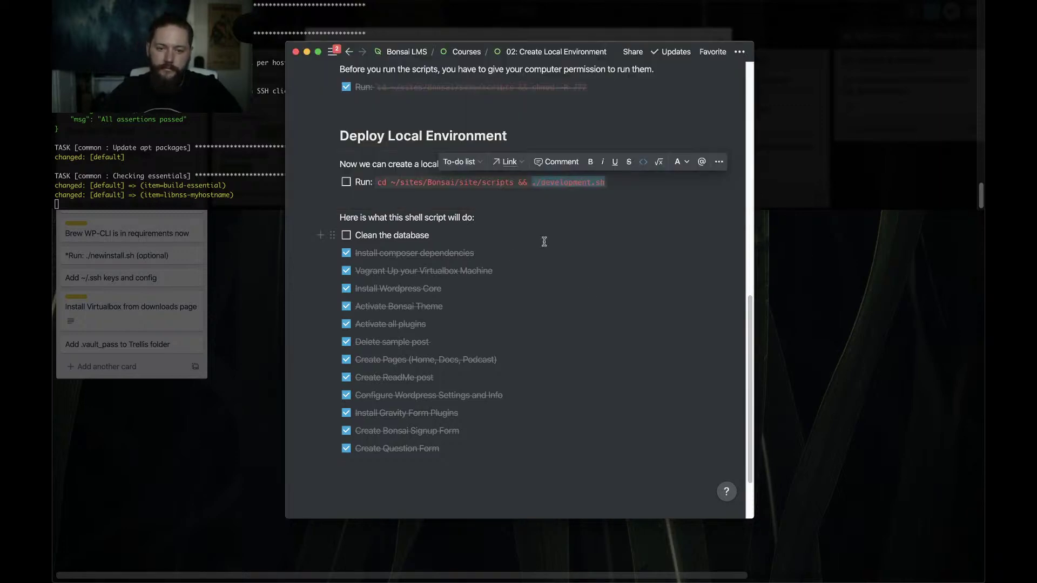
left_click(346, 235)
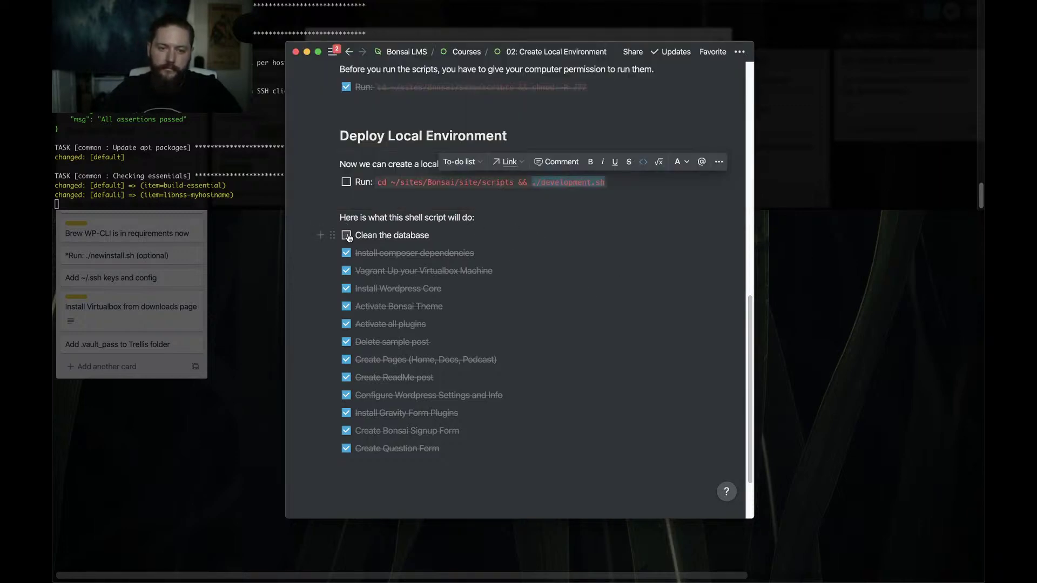
left_click(460, 235)
type("(")
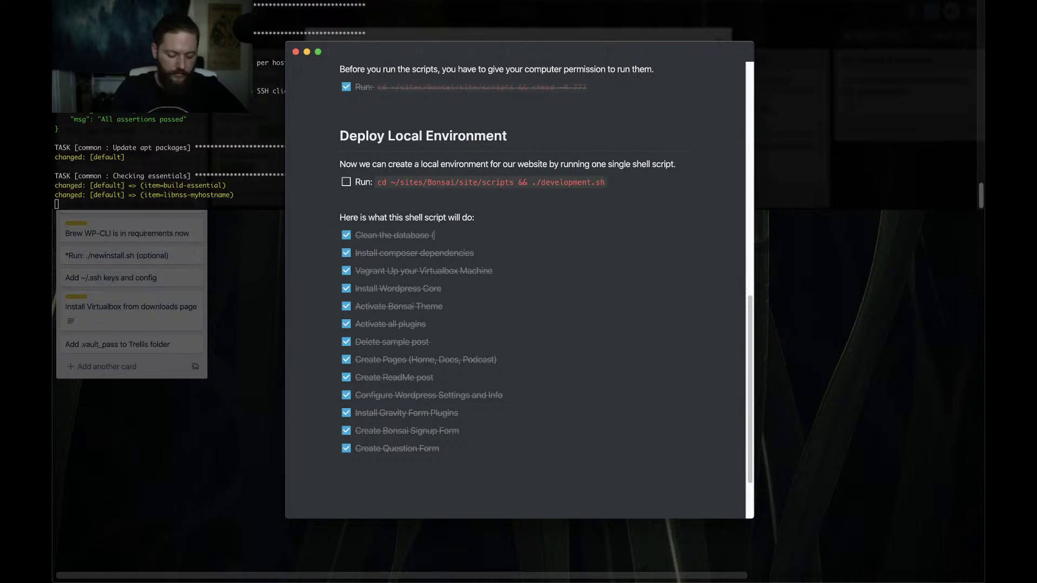
type("optional)")
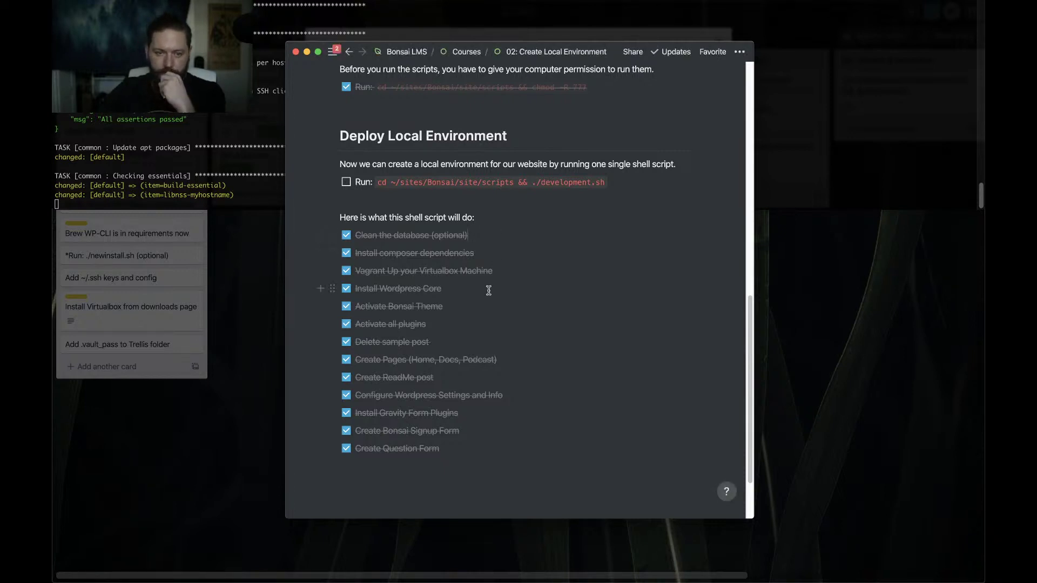
scroll(484, 300, "down", 3)
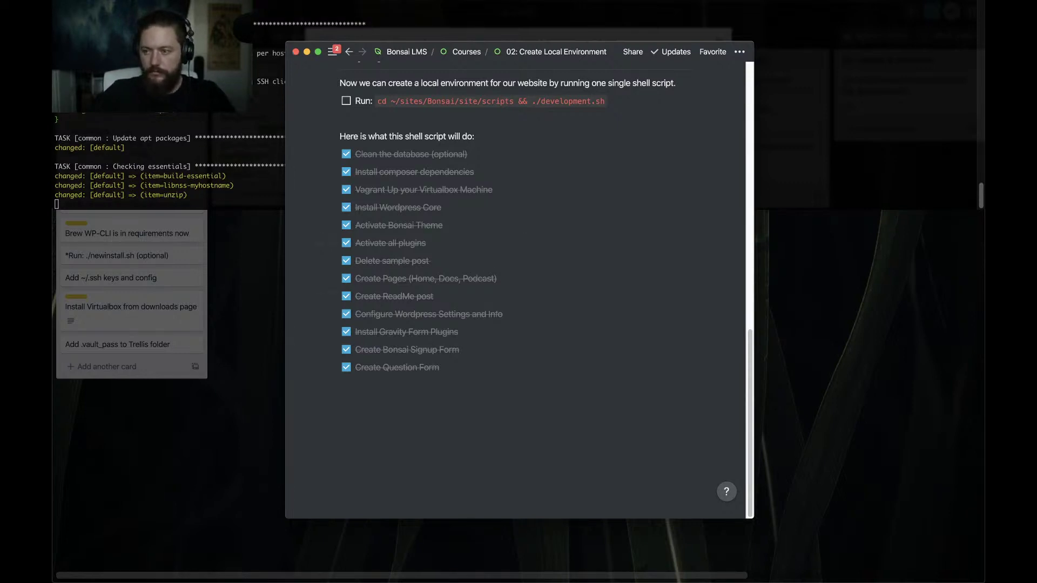
Let provisioning run on toward fail2ban, then scroll the Notion lesson back to its top
key("super+Tab")
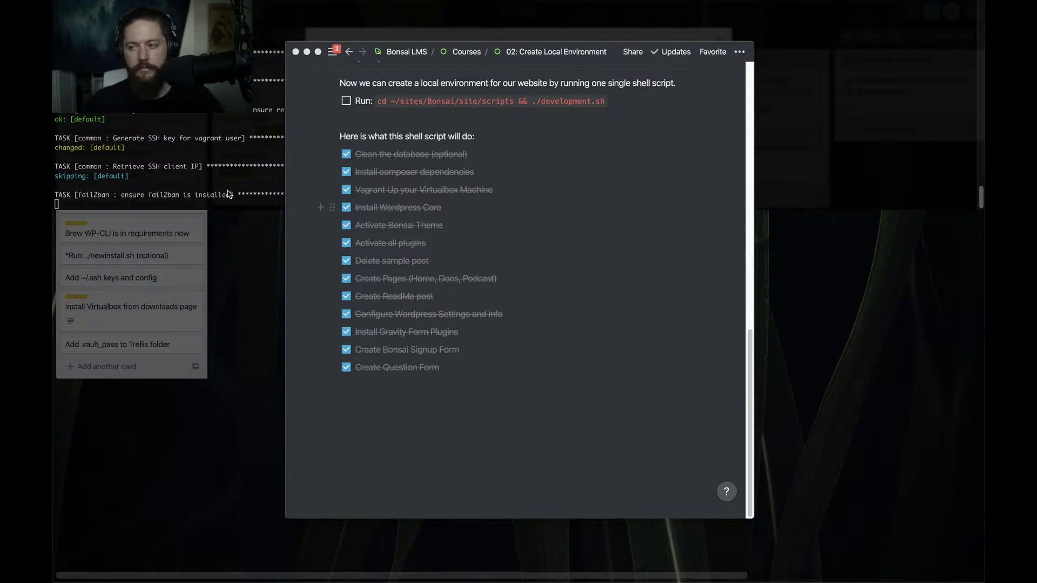
left_click(417, 316)
scroll(418, 316, "up", 1)
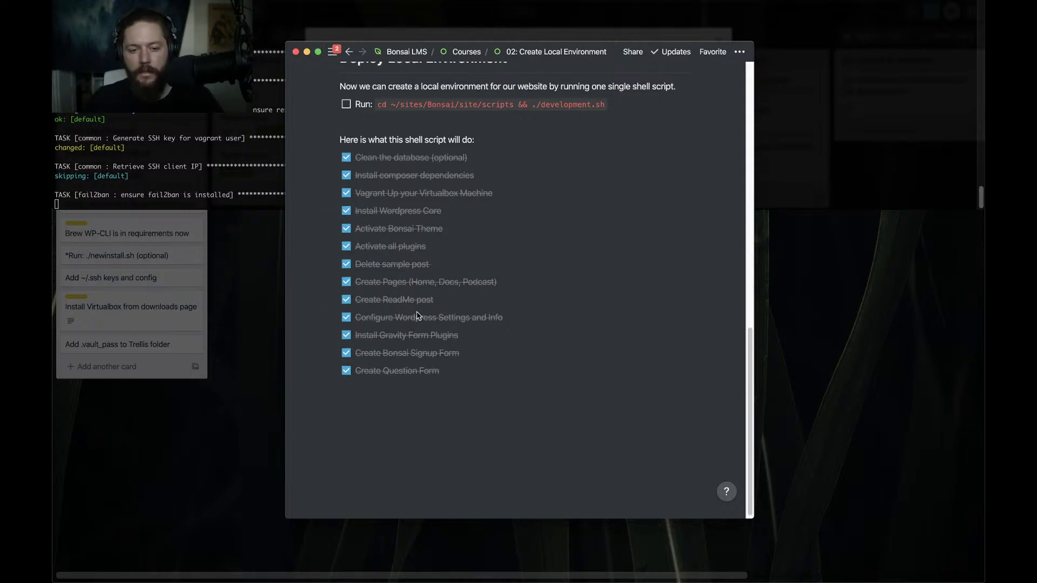
scroll(417, 316, "up", 2)
scroll(417, 316, "up", 10)
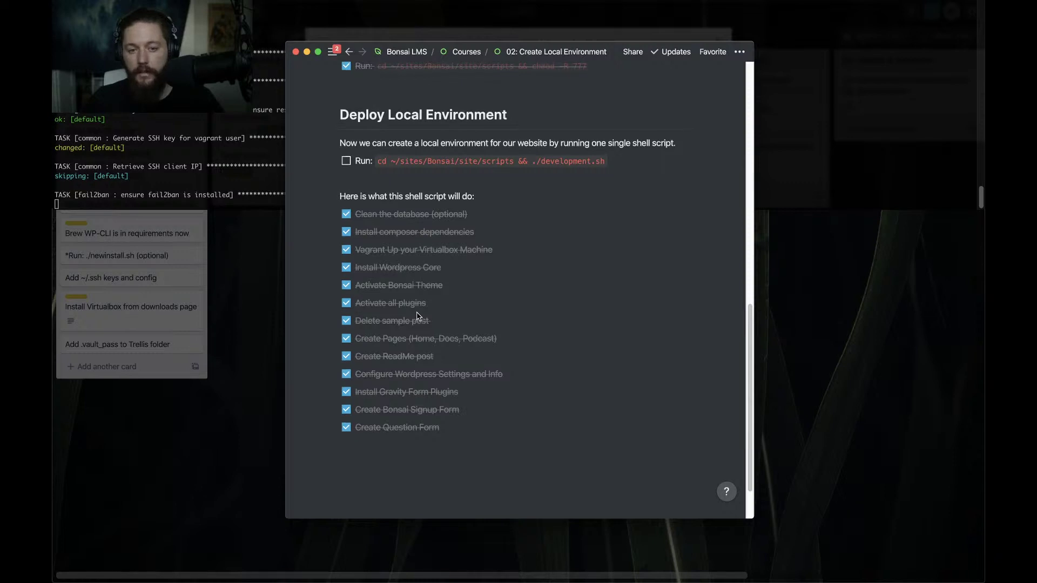
scroll(417, 315, "up", 2)
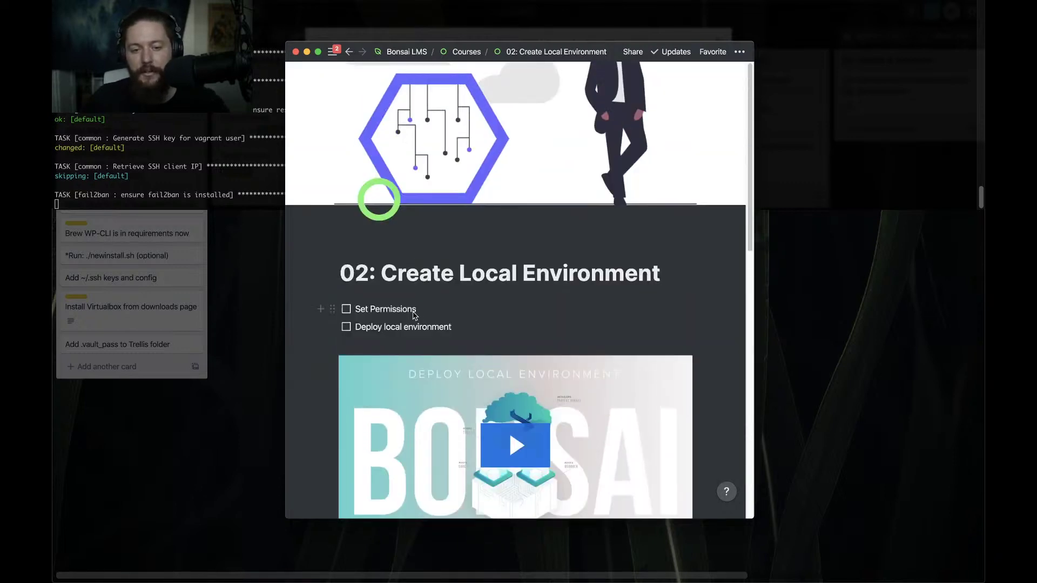
Open the 03: Deploy Staging Site lesson from the Courses overview
left_click(474, 53)
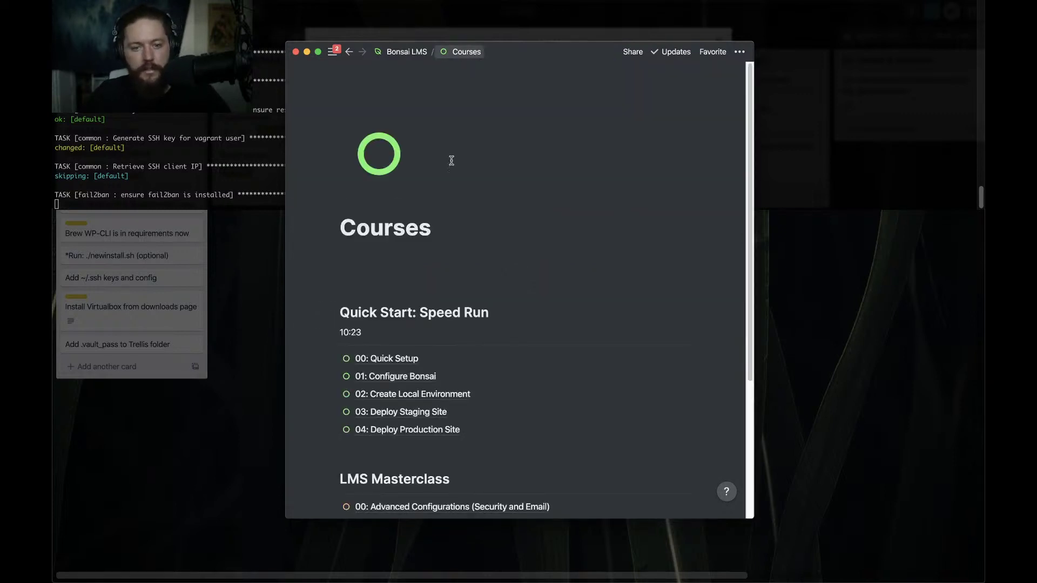
scroll(367, 386, "down", 1)
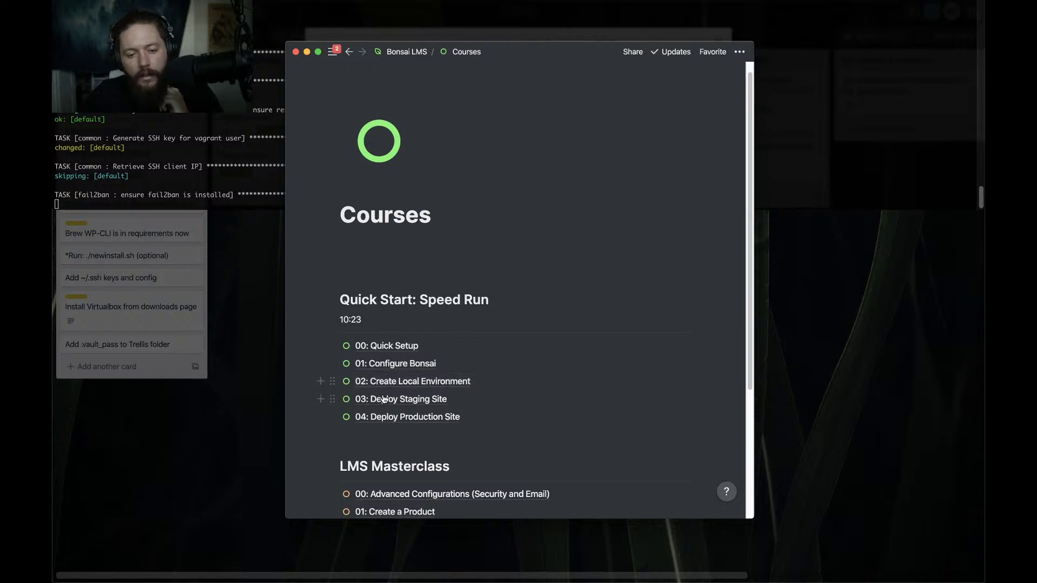
left_click(389, 399)
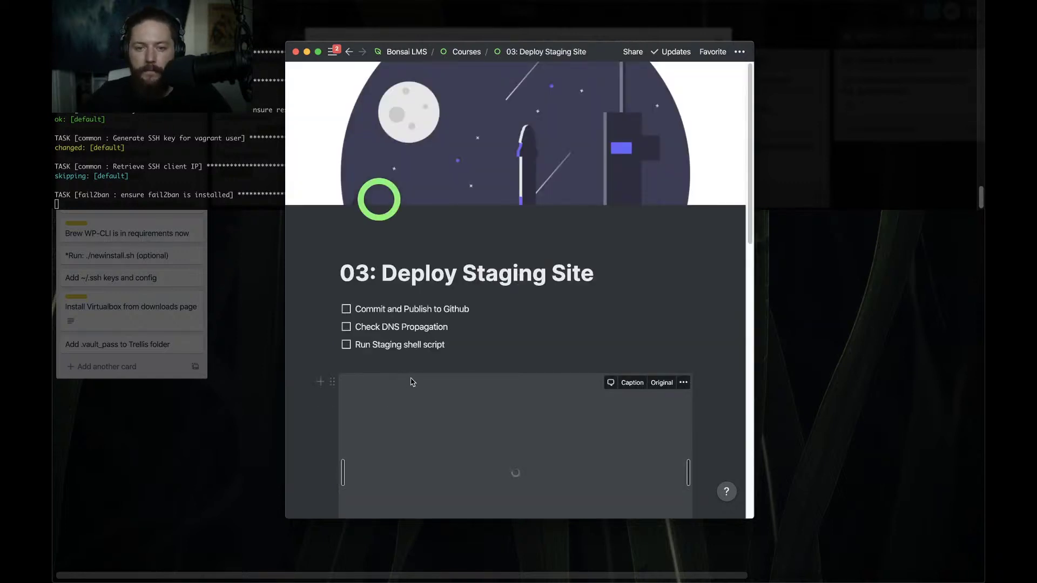
scroll(410, 381, "down", 3)
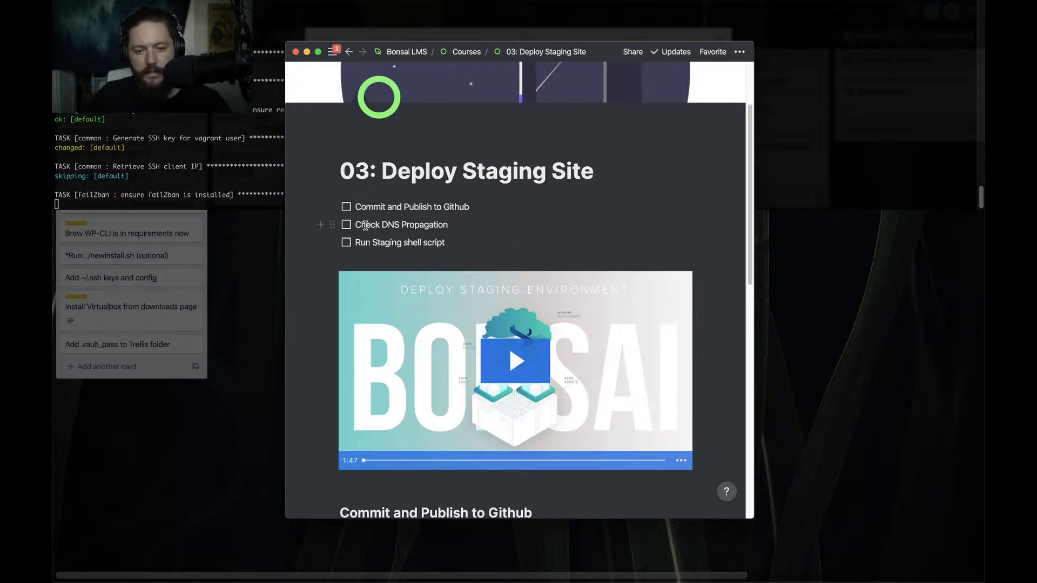
Open a new Chrome window and move it into place
key("super+Tab")
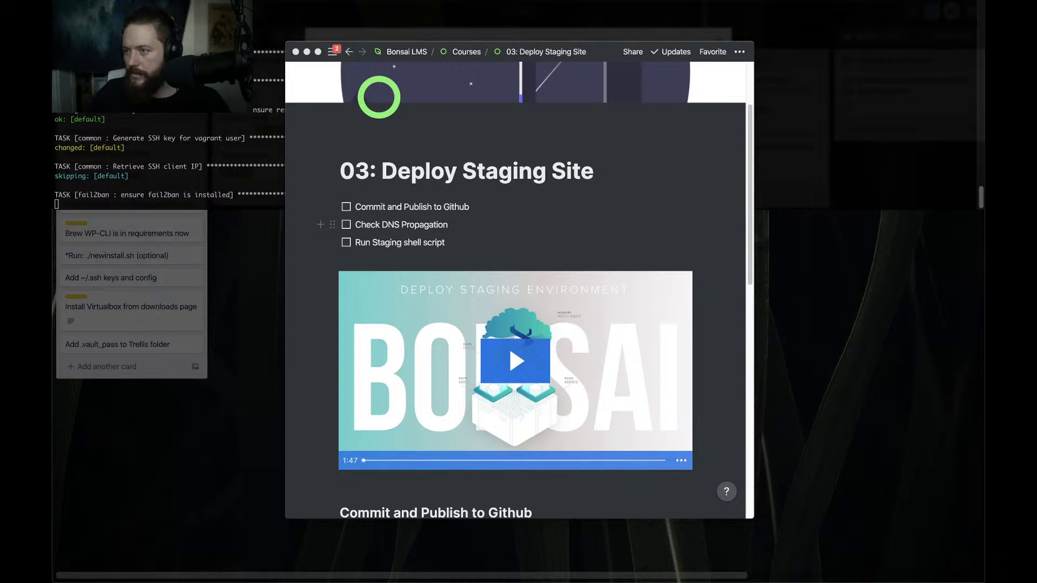
key("super+n")
left_click_drag(511, 41, 388, 25)
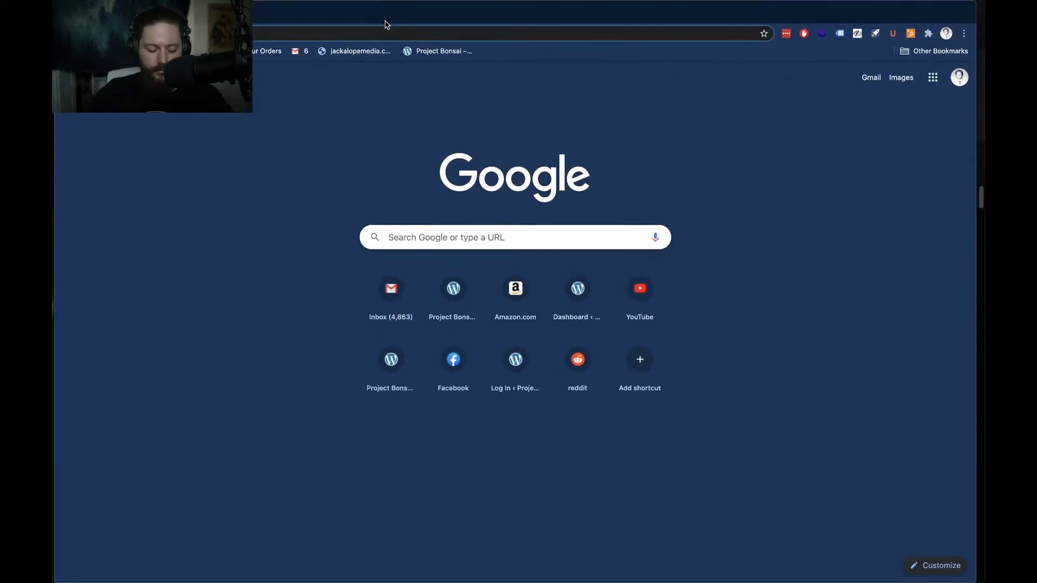
Go to digitalocean.com and log in to the control panel listing the 11 droplets
type("di")
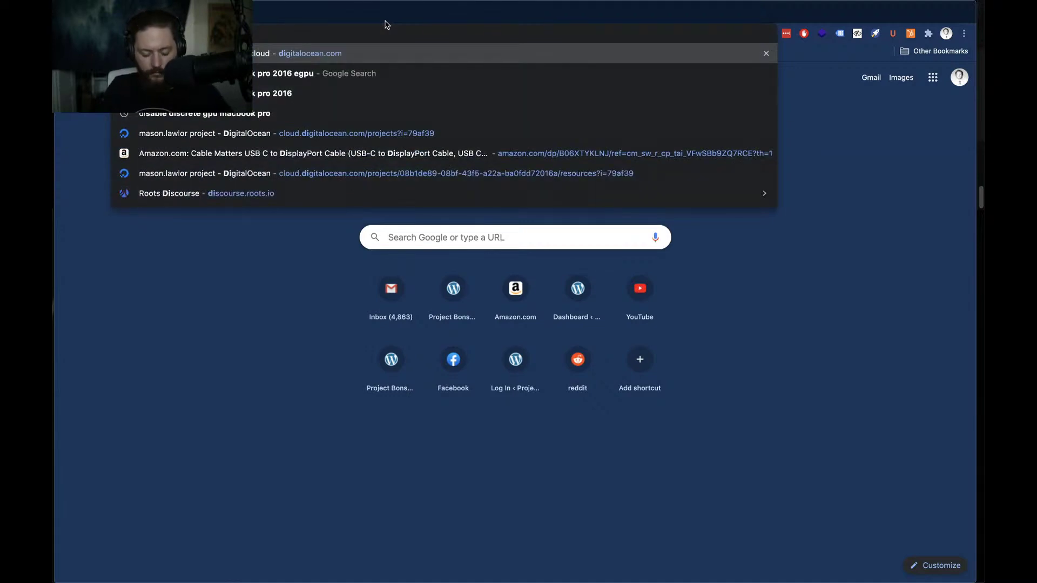
key("Return")
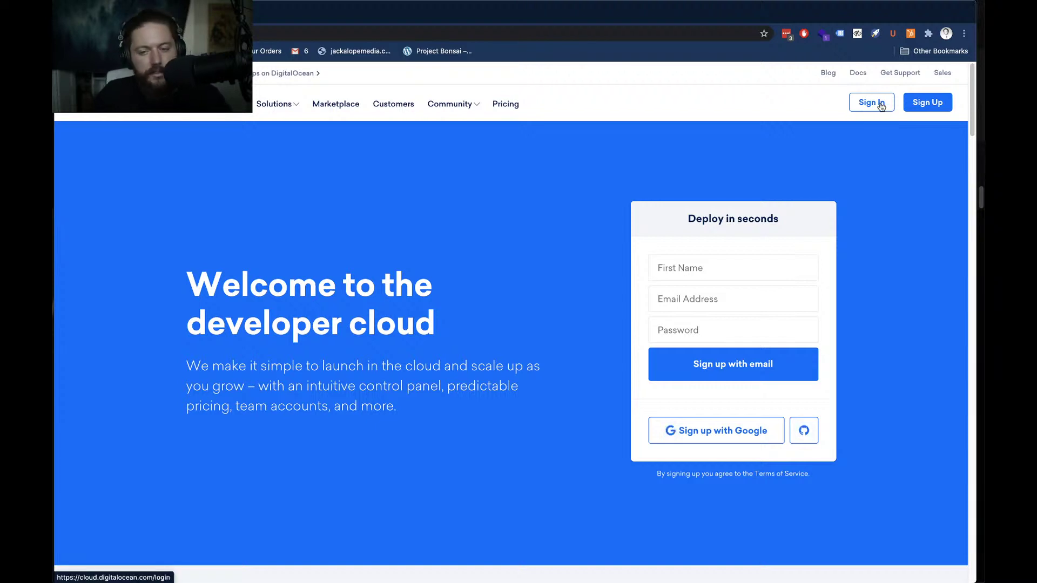
left_click(881, 106)
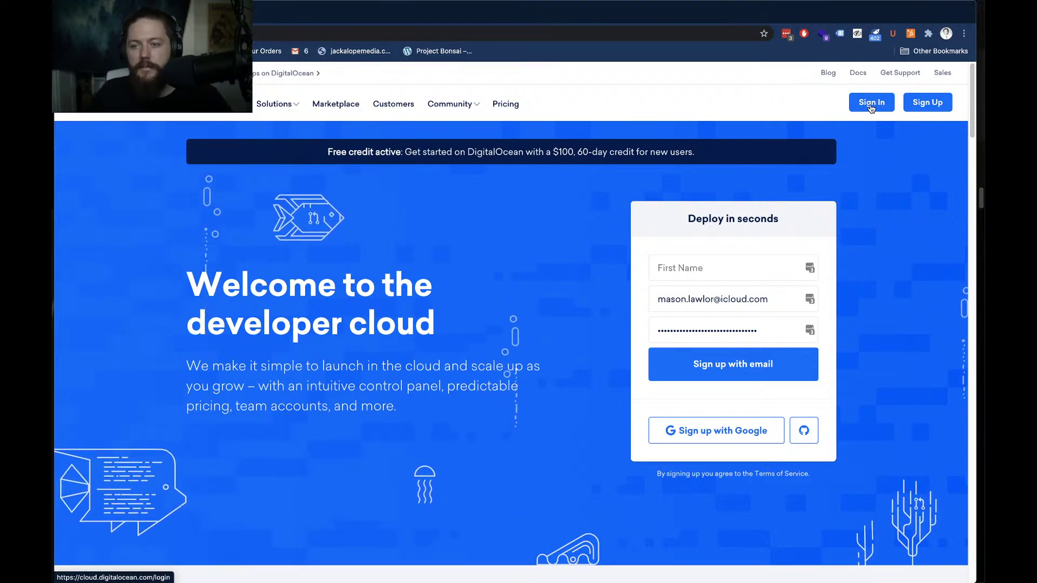
left_click(871, 108)
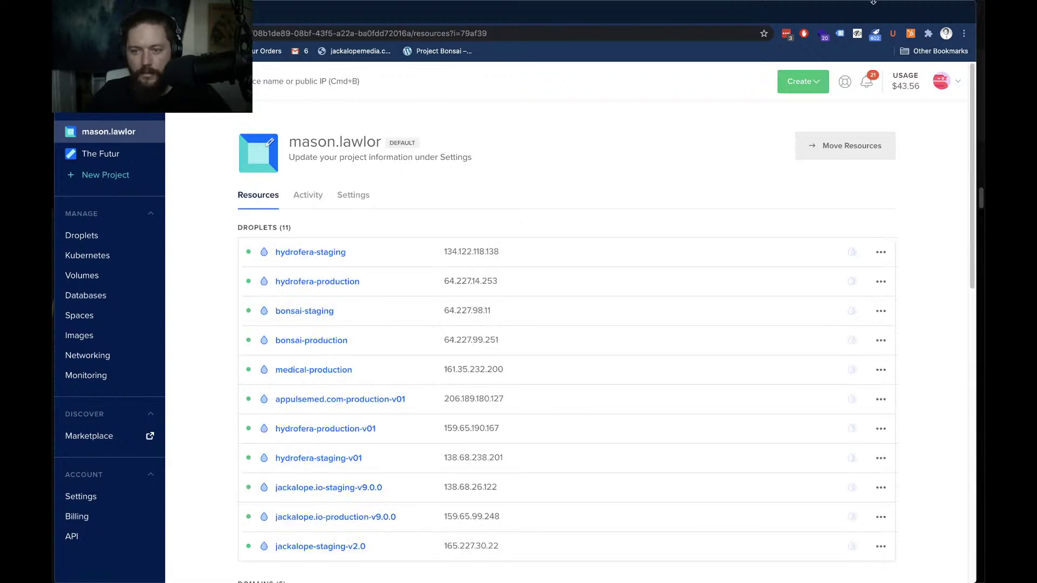
Open The Futur project with its thefutur-staging-v0.0.1 and thefutur-production-v1.0.1 droplets
mouse_move(874, 5)
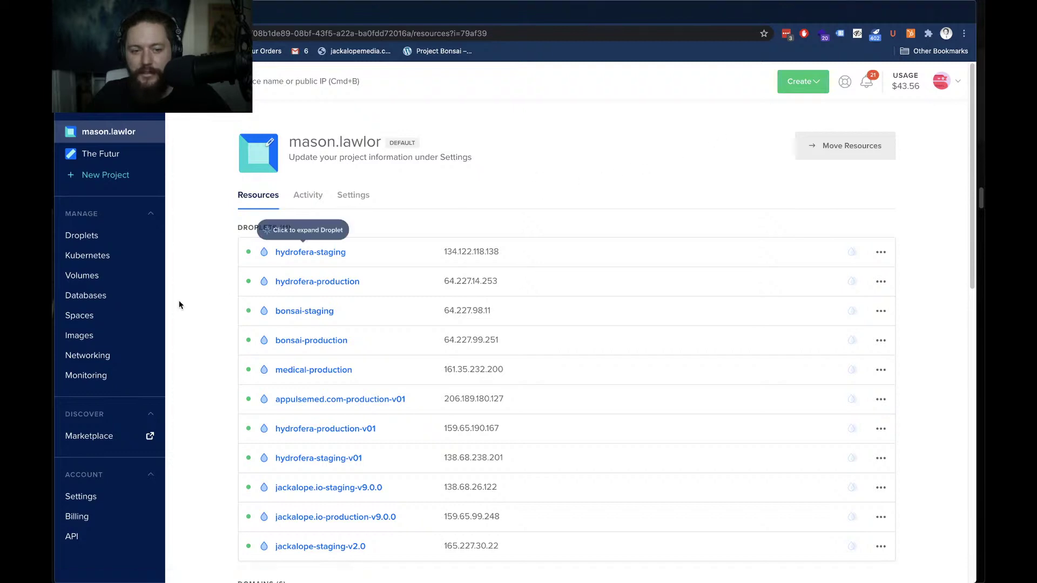
scroll(186, 301, "down", 3)
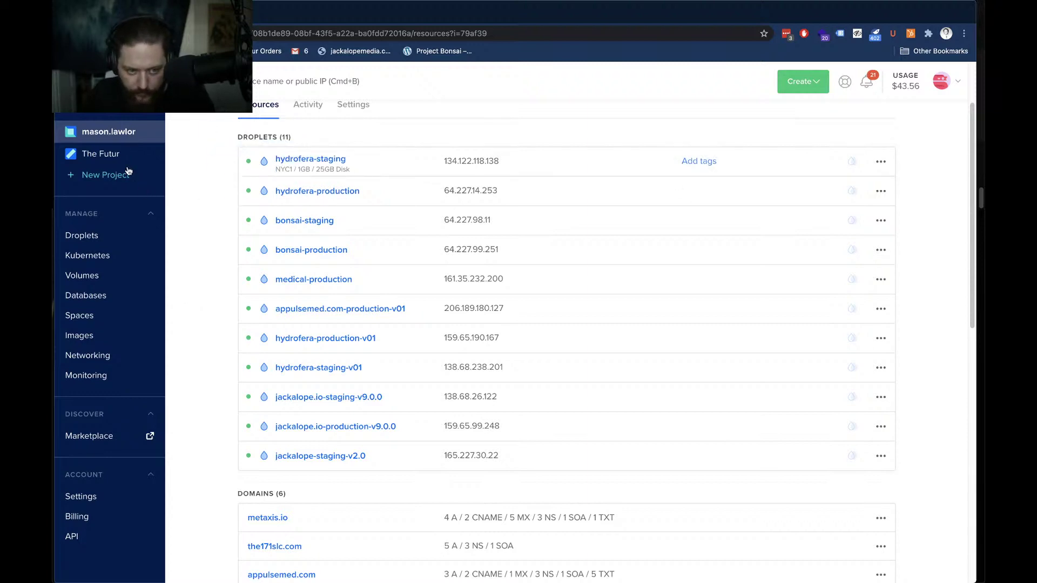
left_click(108, 154)
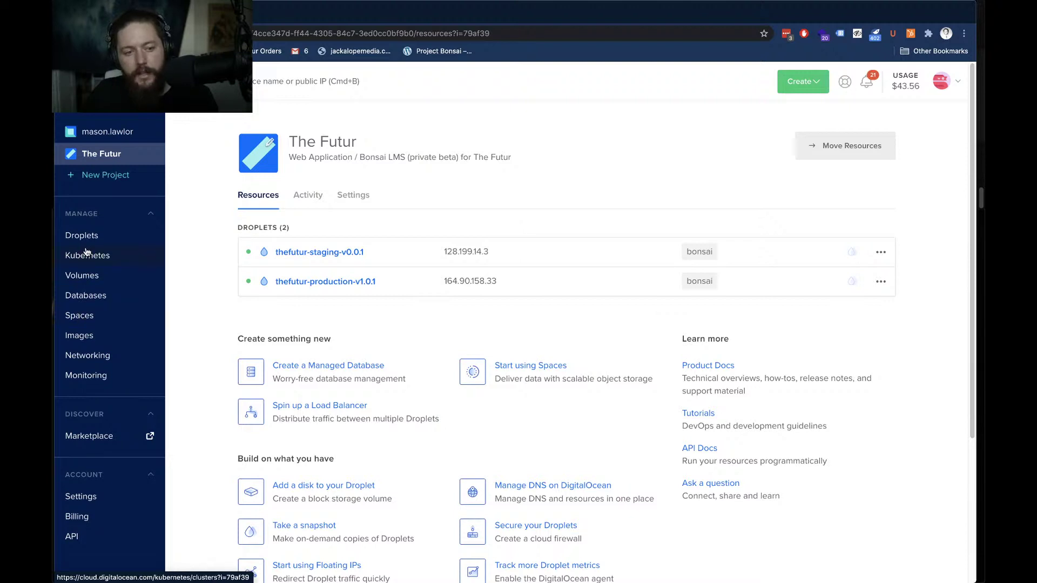
Go to Networking > Domains and open the jackalope.io domain's DNS records
left_click(76, 355)
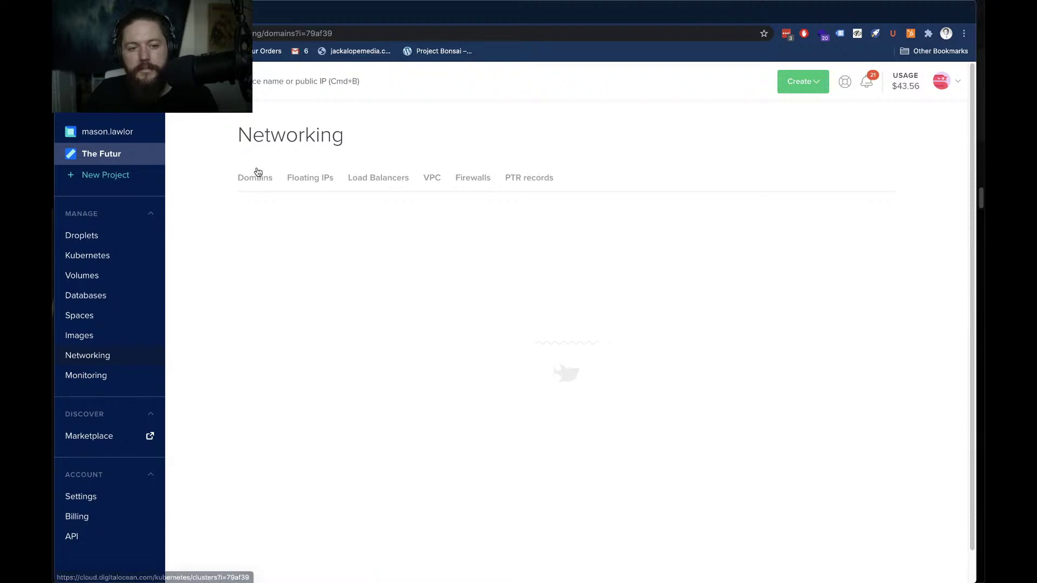
left_click(287, 272)
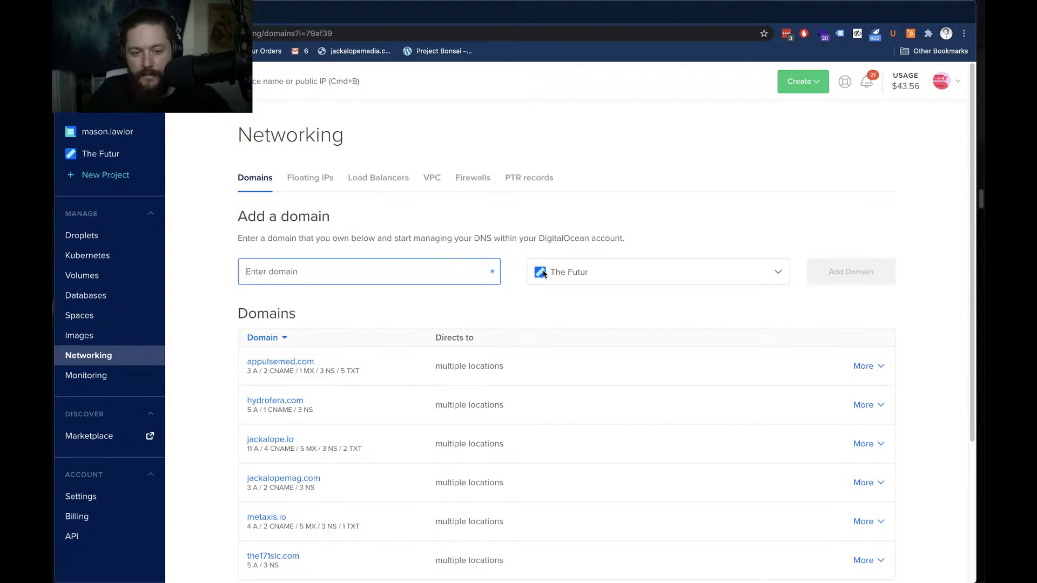
scroll(368, 336, "down", 2)
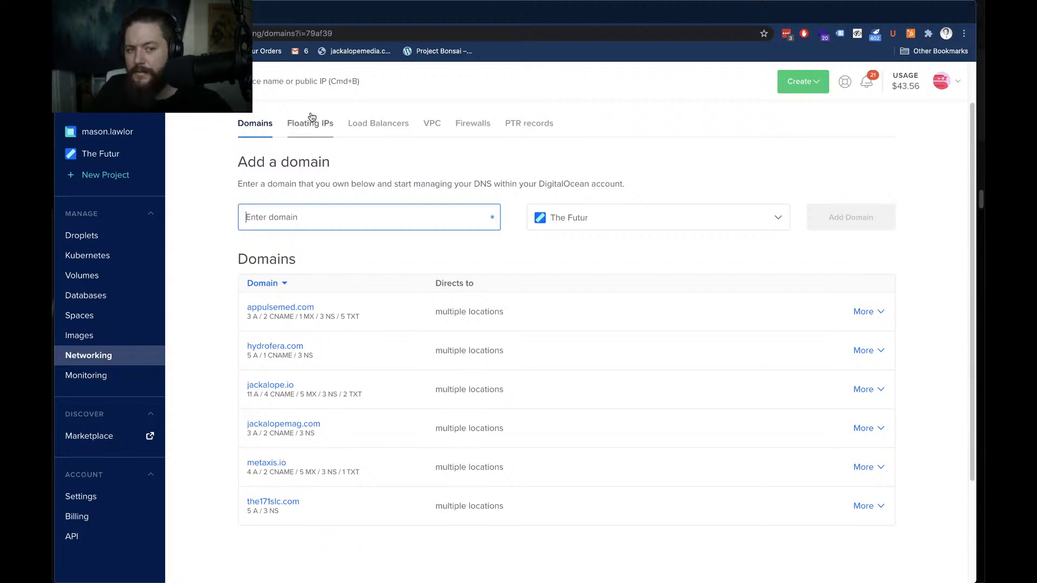
scroll(317, 140, "up", 1)
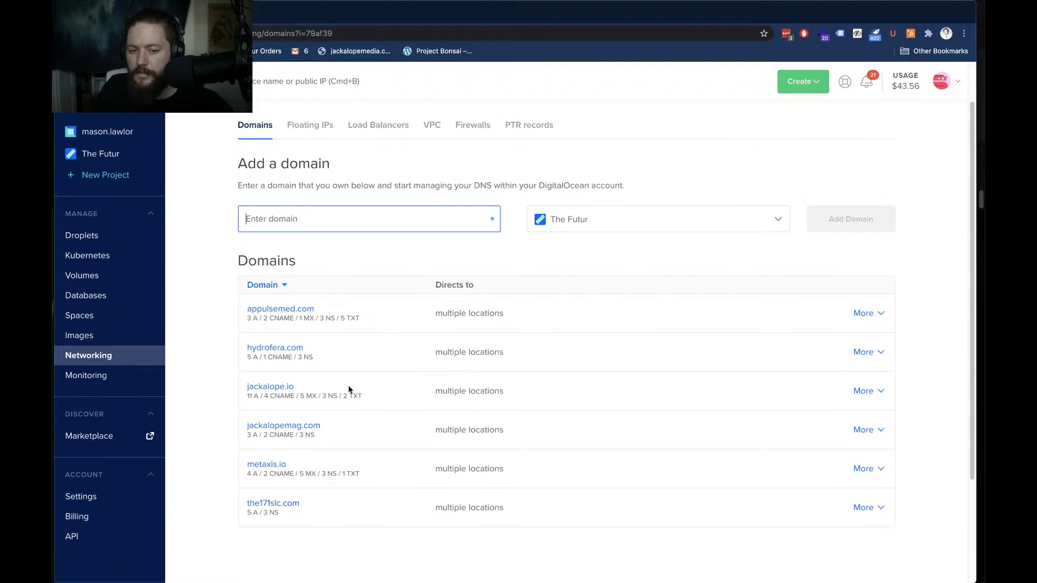
left_click(286, 388)
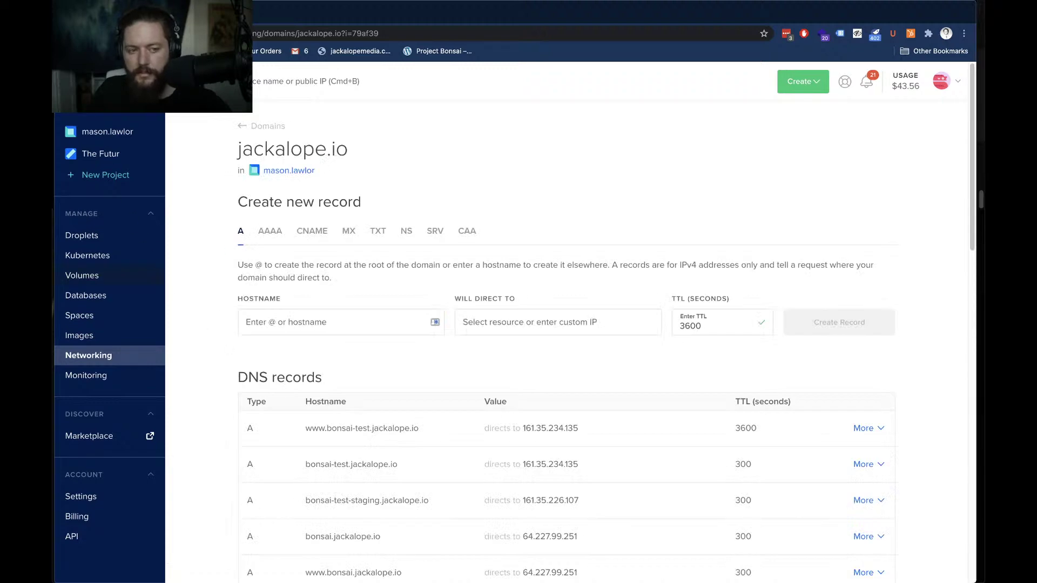
Create A record 'thefutur' pointing to thefutur-staging-v0.0.1 with TTL 300, then review the list
left_click(326, 330)
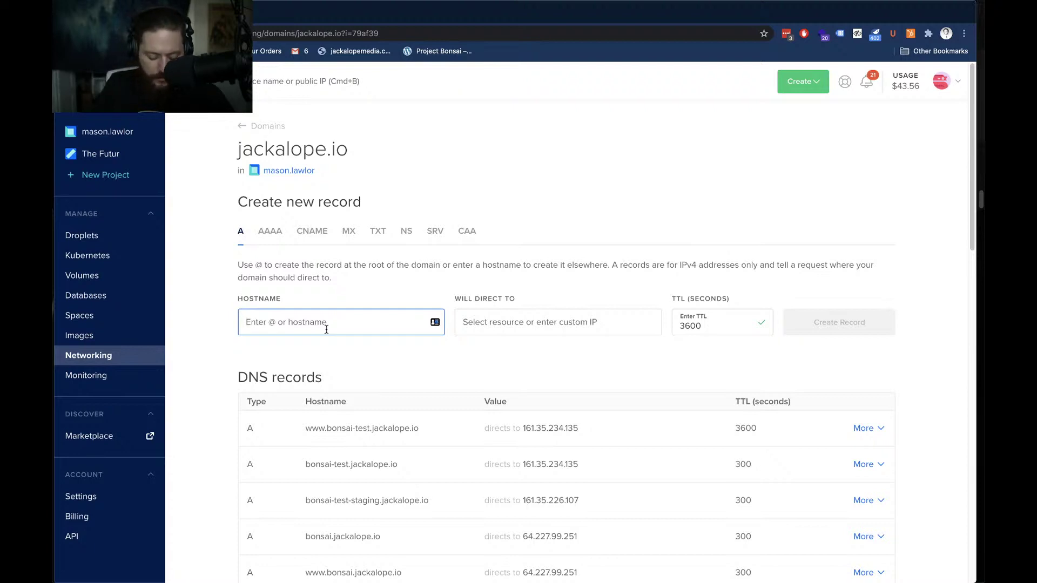
type("the")
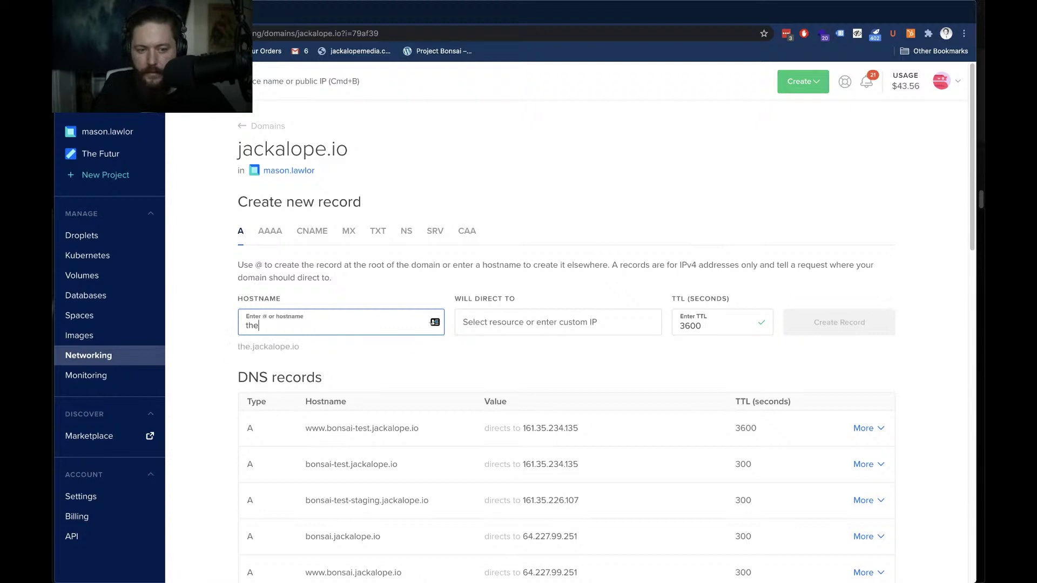
type("futur")
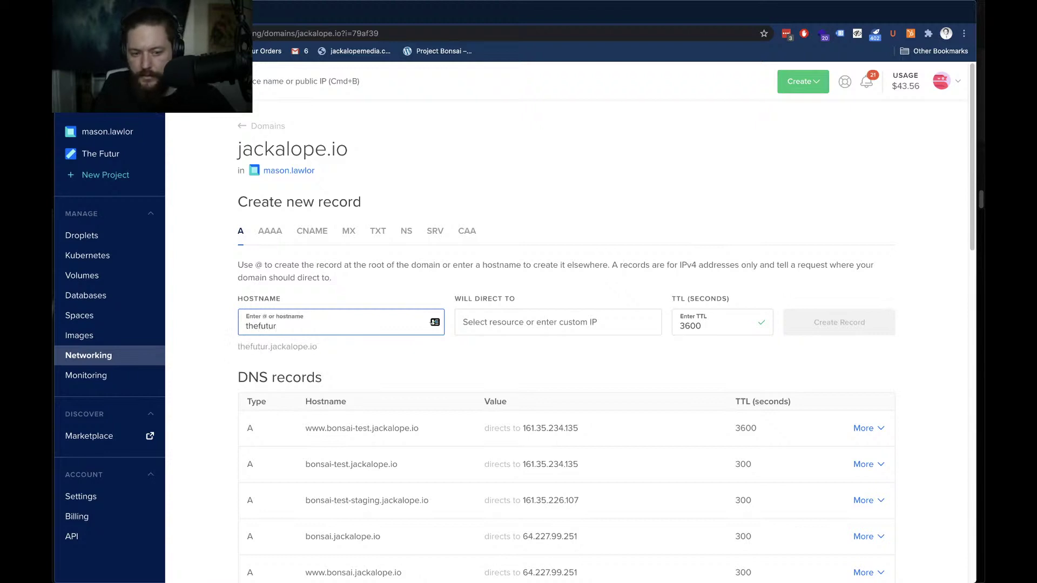
left_click(568, 330)
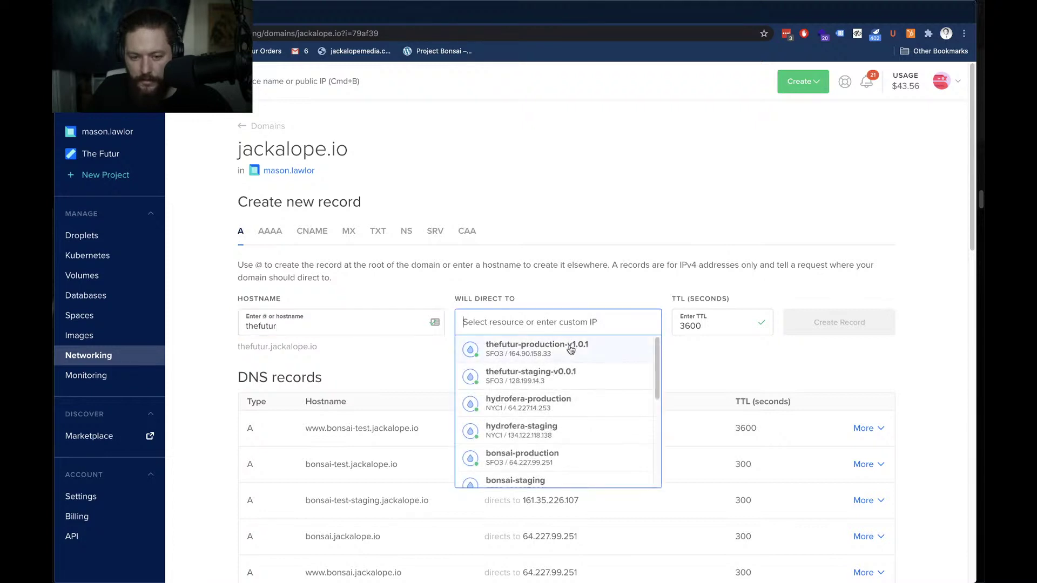
left_click(569, 377)
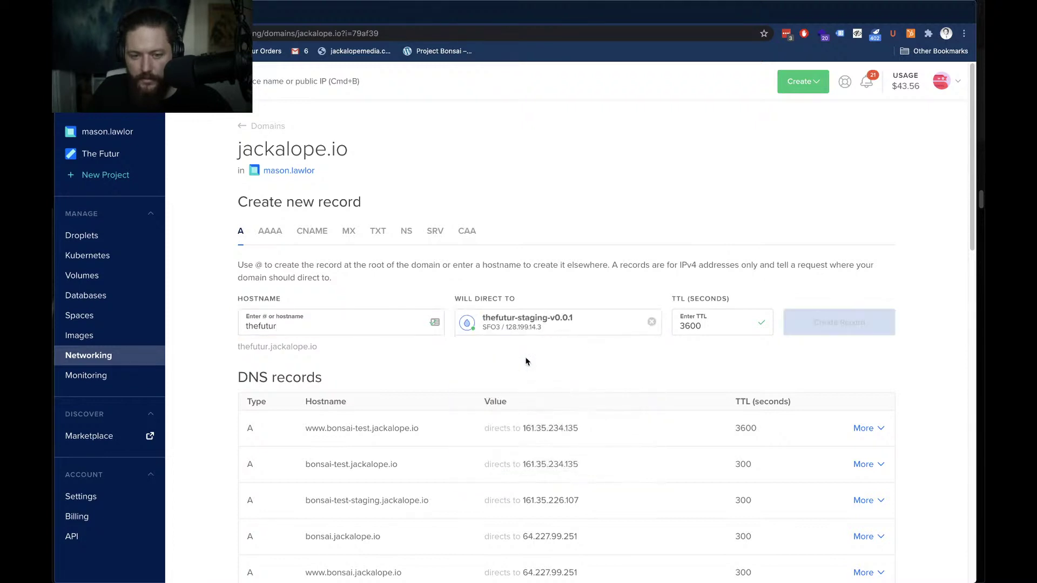
left_click(707, 323)
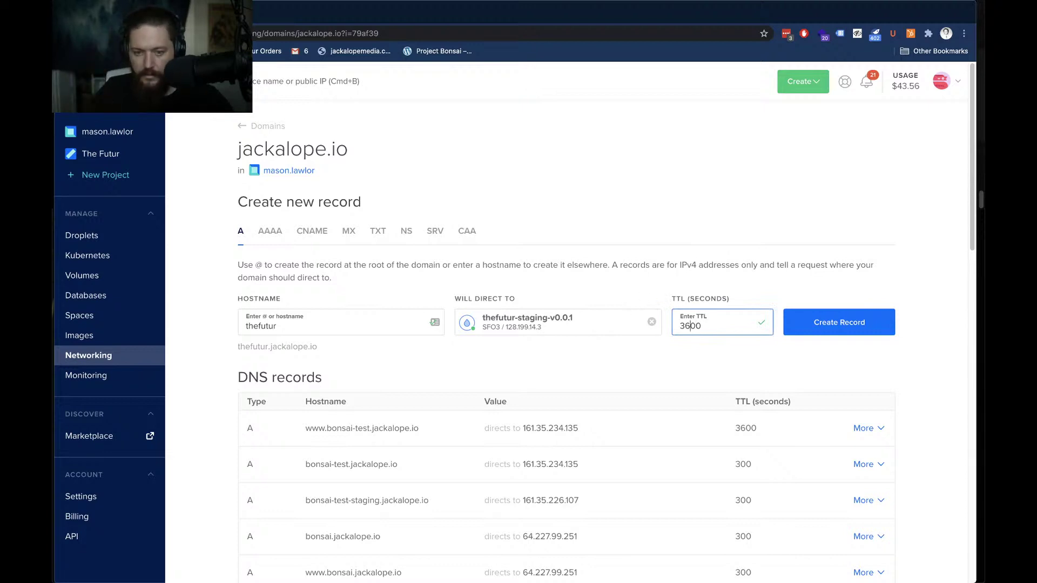
left_click(692, 326)
key("BackSpace")
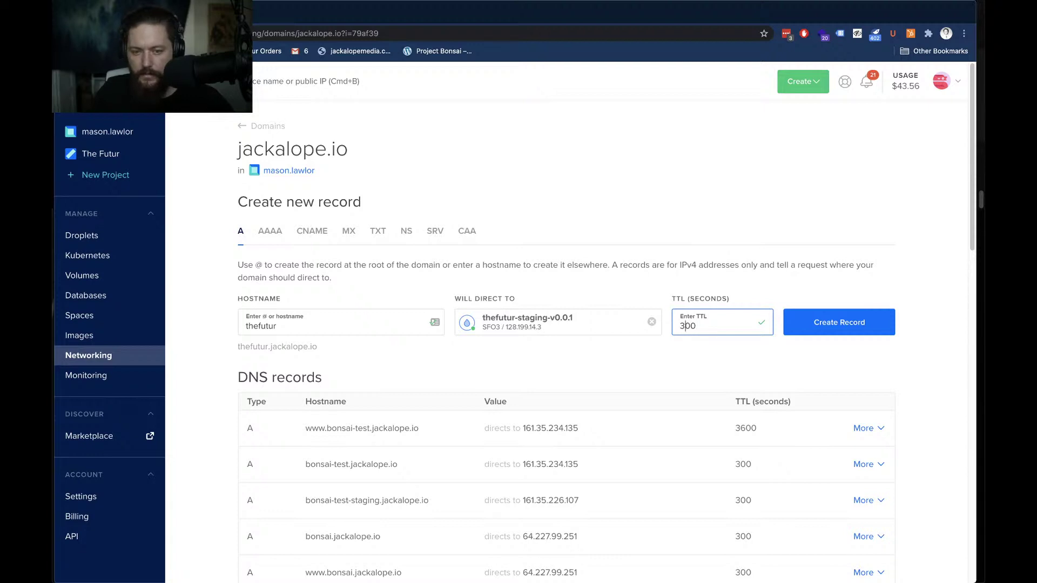
left_click(833, 323)
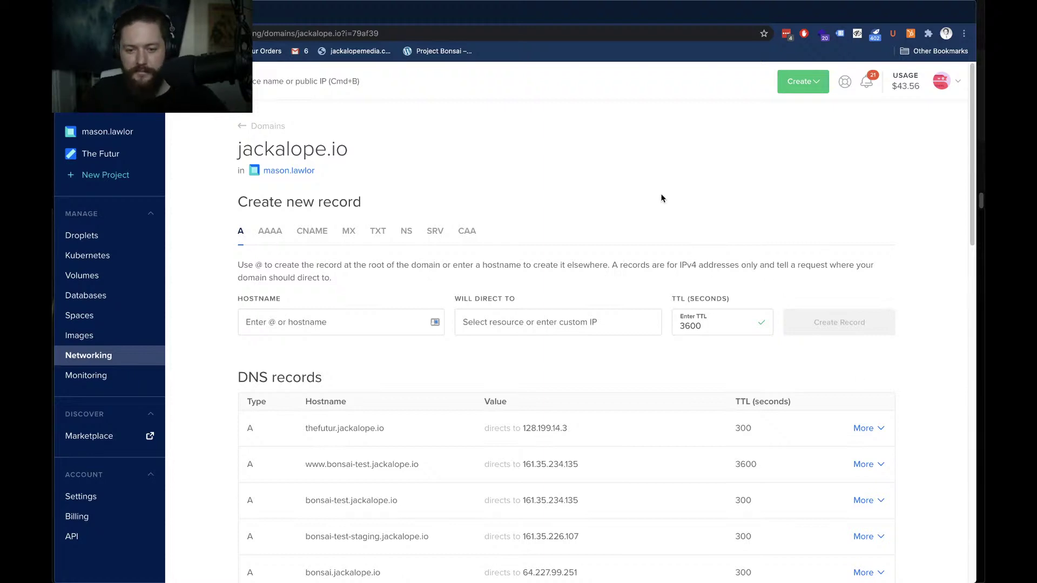
scroll(621, 281, "down", 3)
scroll(599, 299, "down", 5)
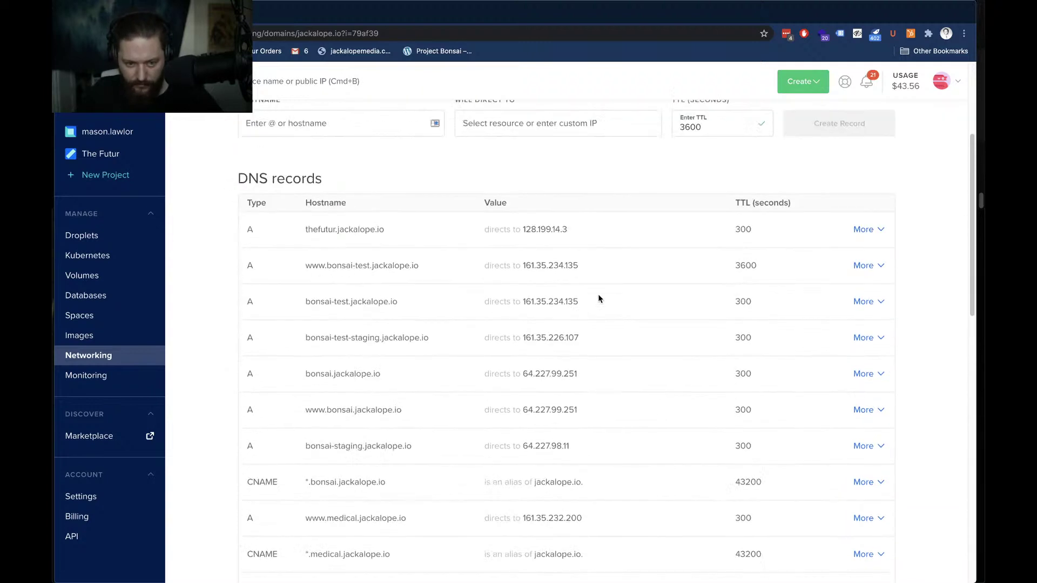
scroll(598, 298, "down", 2)
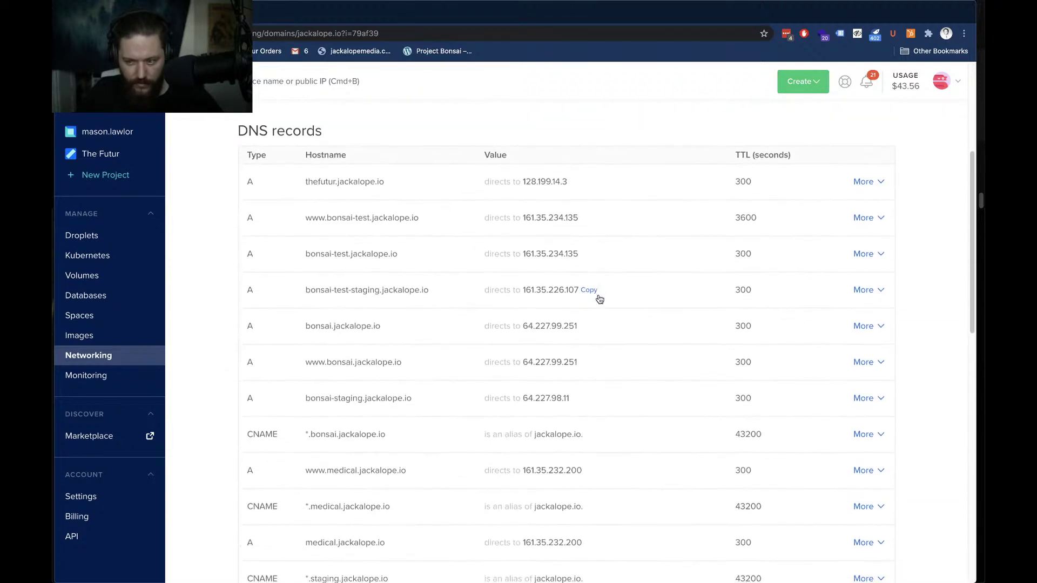
scroll(598, 298, "down", 1)
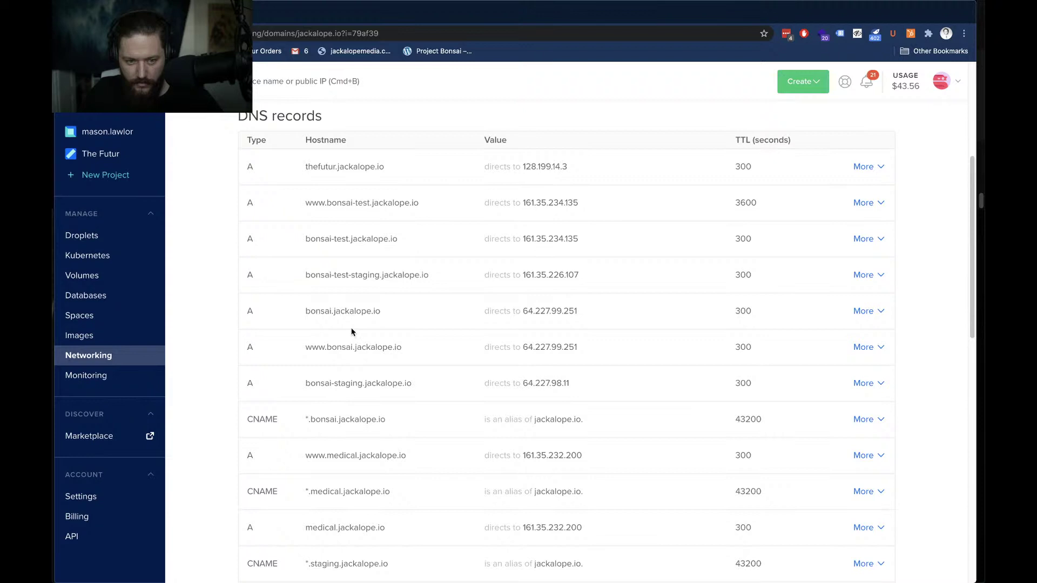
scroll(352, 331, "up", 8)
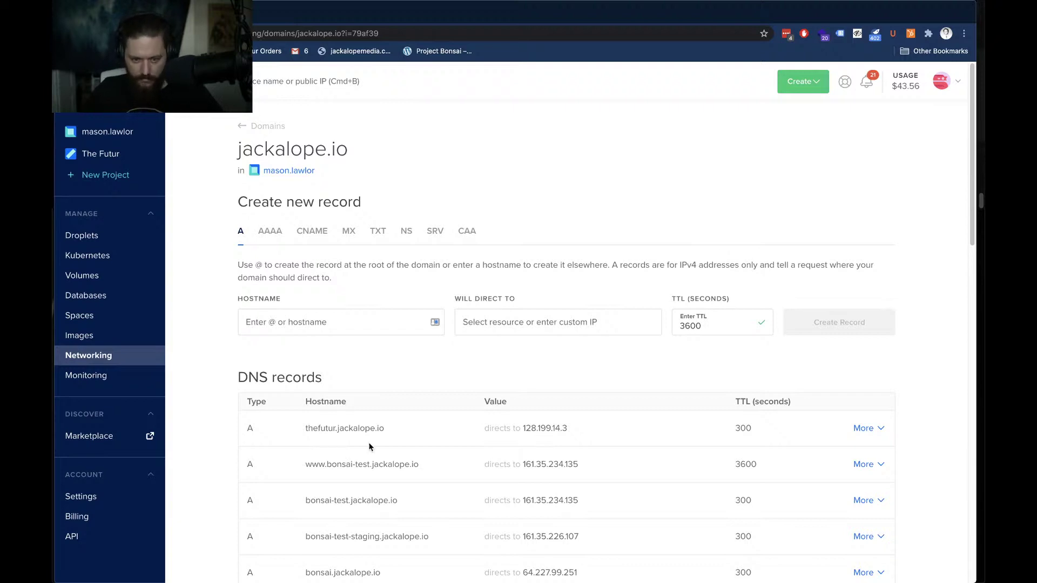
left_click(372, 330)
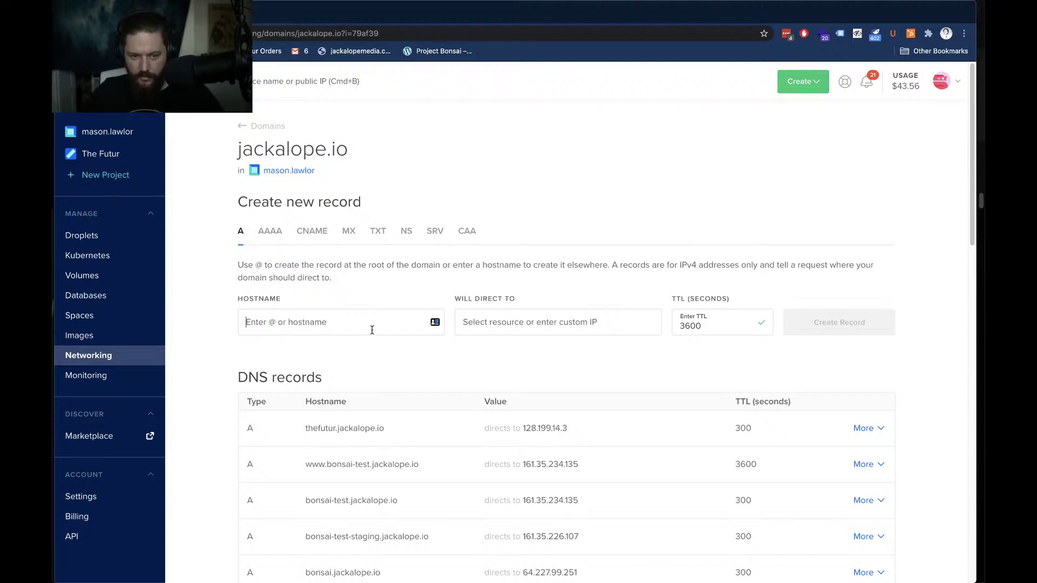
type("www.")
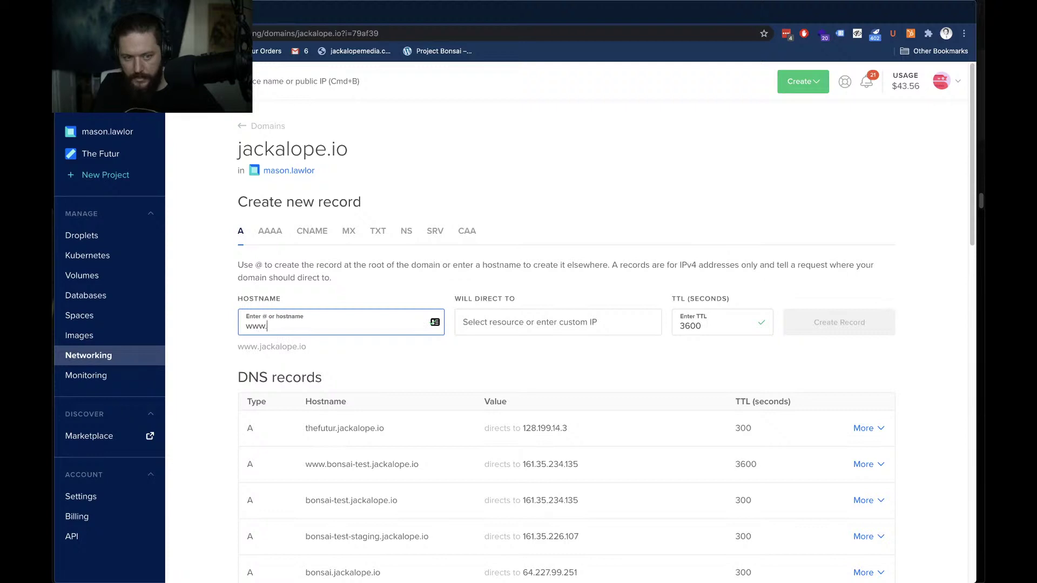
type("thefutur")
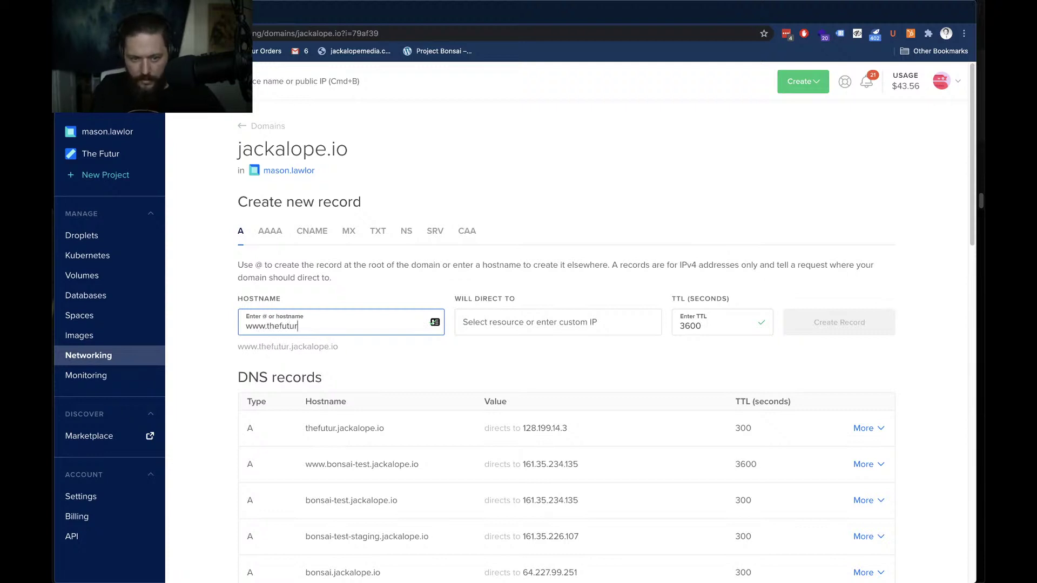
left_click(528, 321)
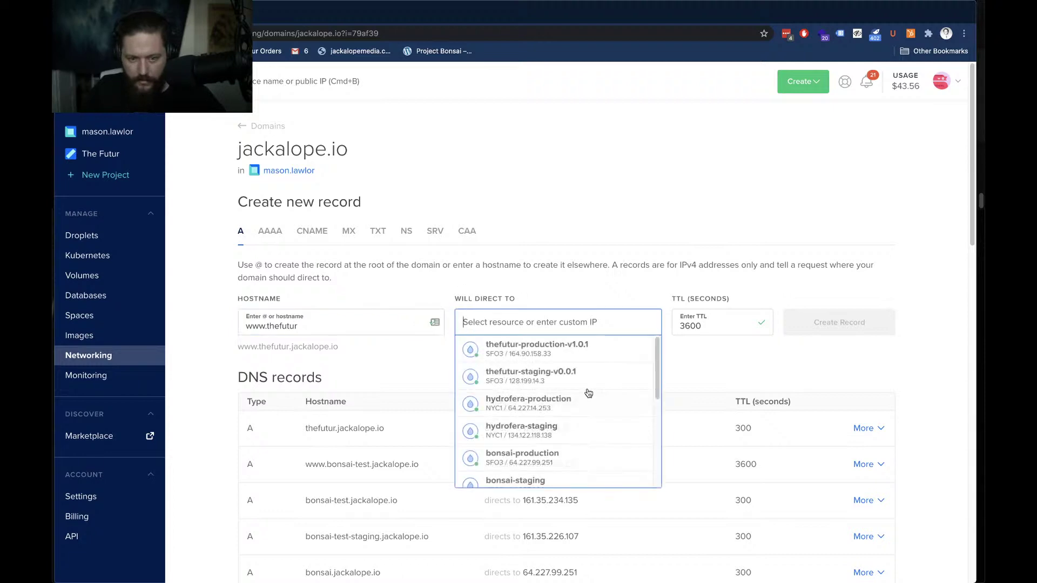
left_click(569, 380)
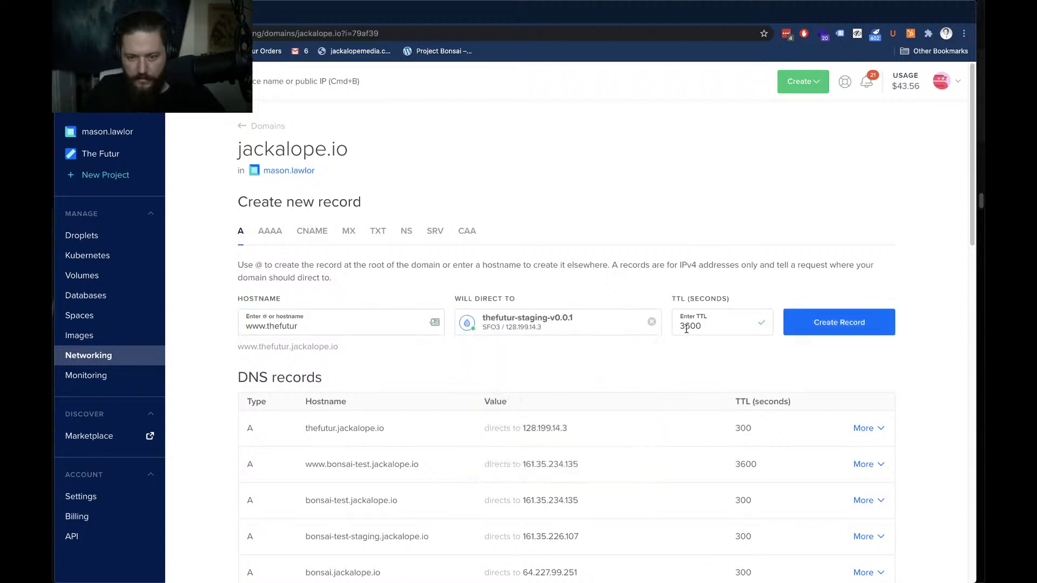
left_click(812, 326)
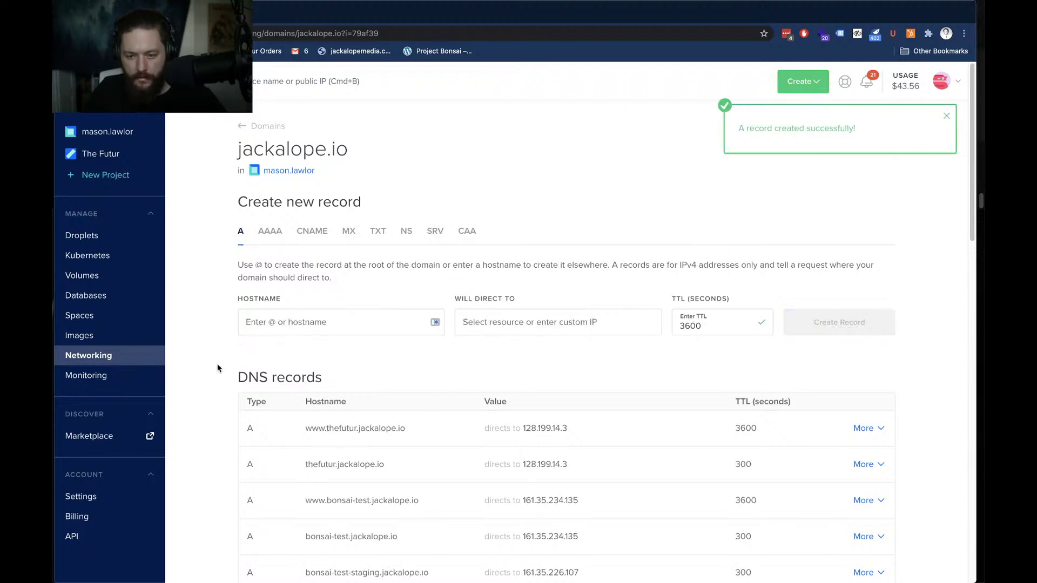
left_click(572, 168)
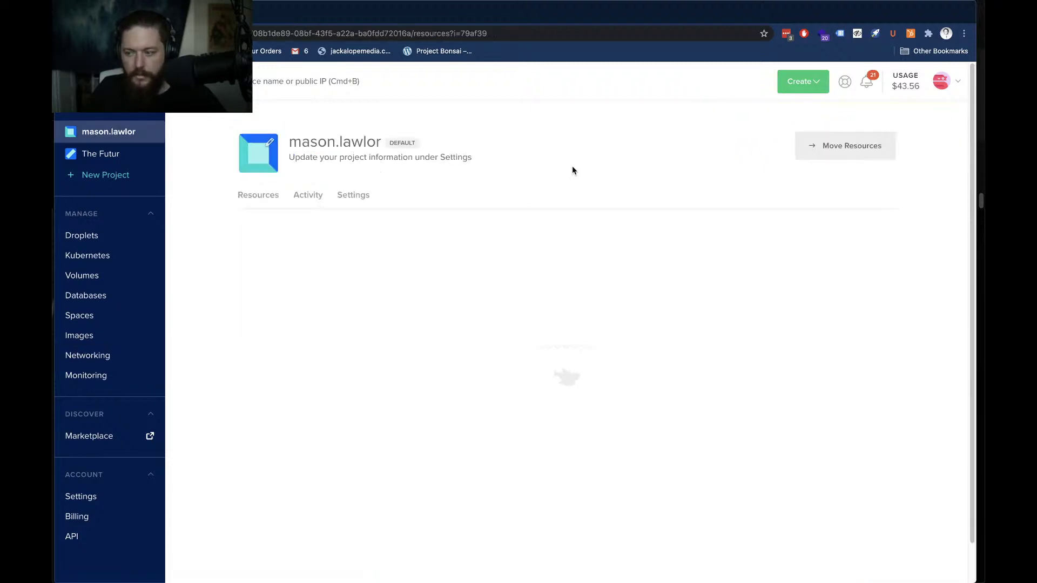
Hide Chrome to check Terminal's provisioning, then bring the blank Chrome window over it
key("super+h")
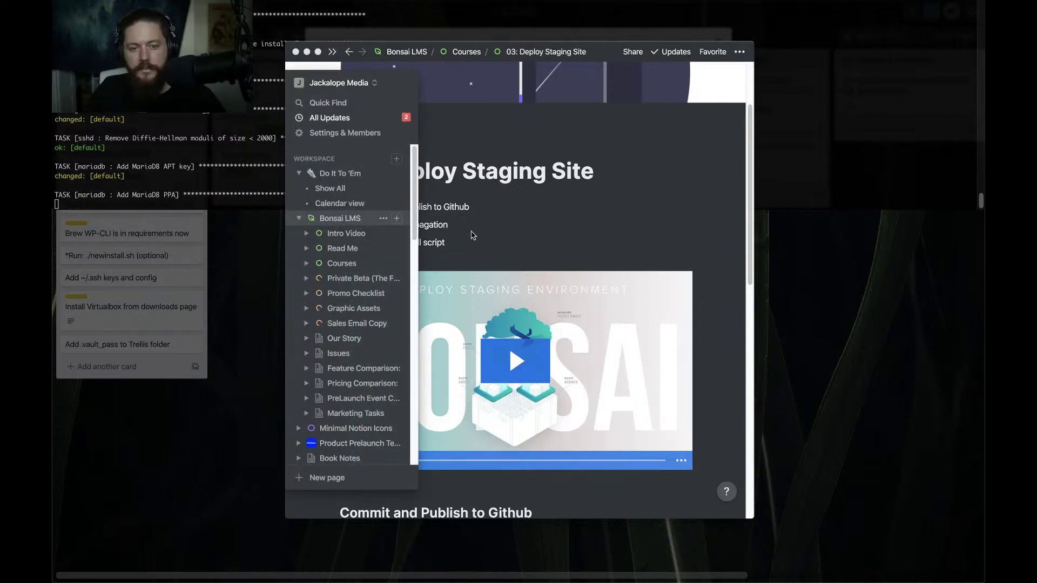
left_click(223, 189)
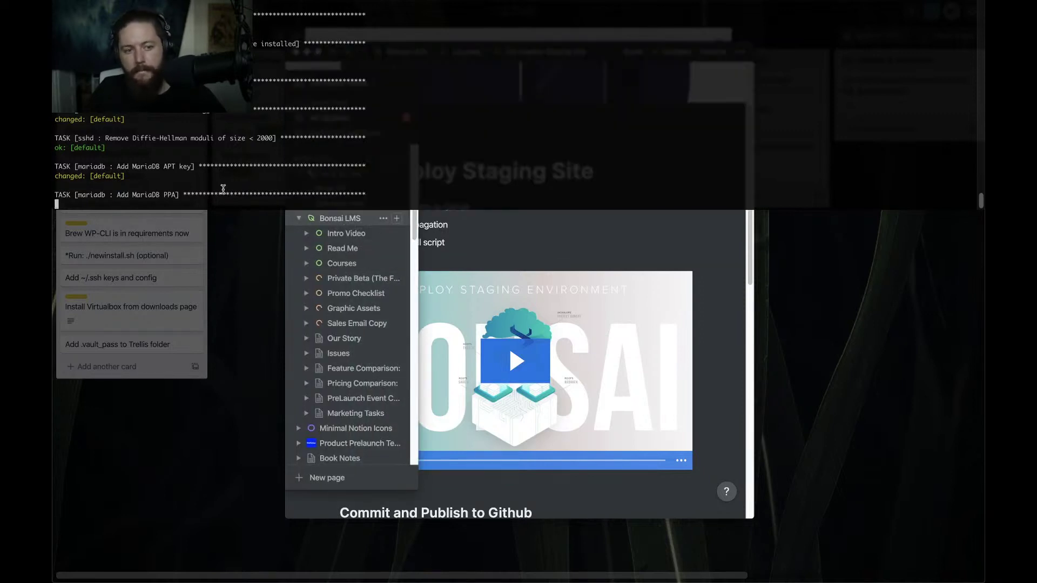
key("super+Tab")
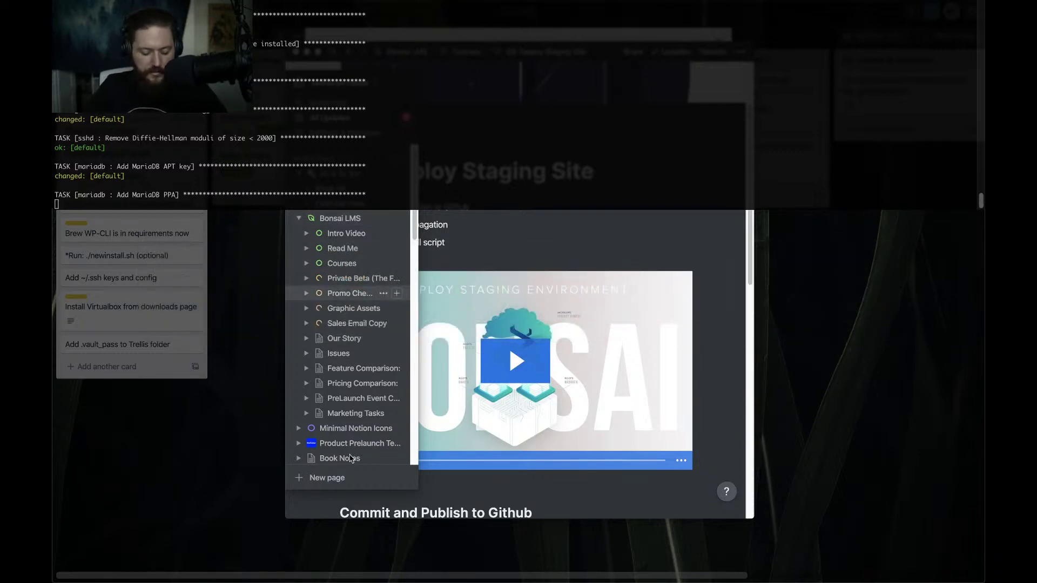
left_click_drag(984, 63, 583, 22)
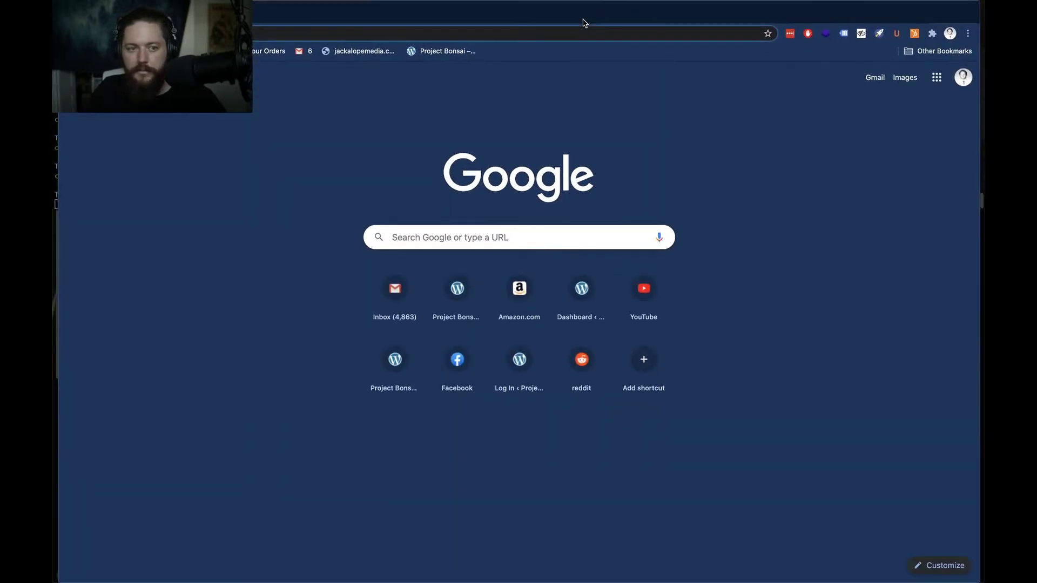
Search 'dns propagation check' and open the whatsmydns.net checker in a new tab
type("dns pr")
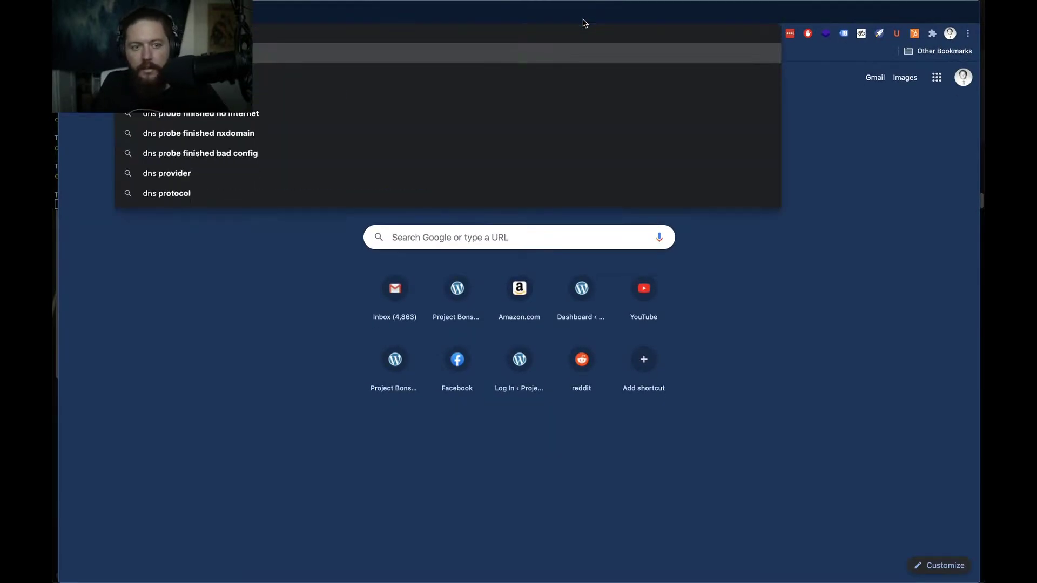
key("Return")
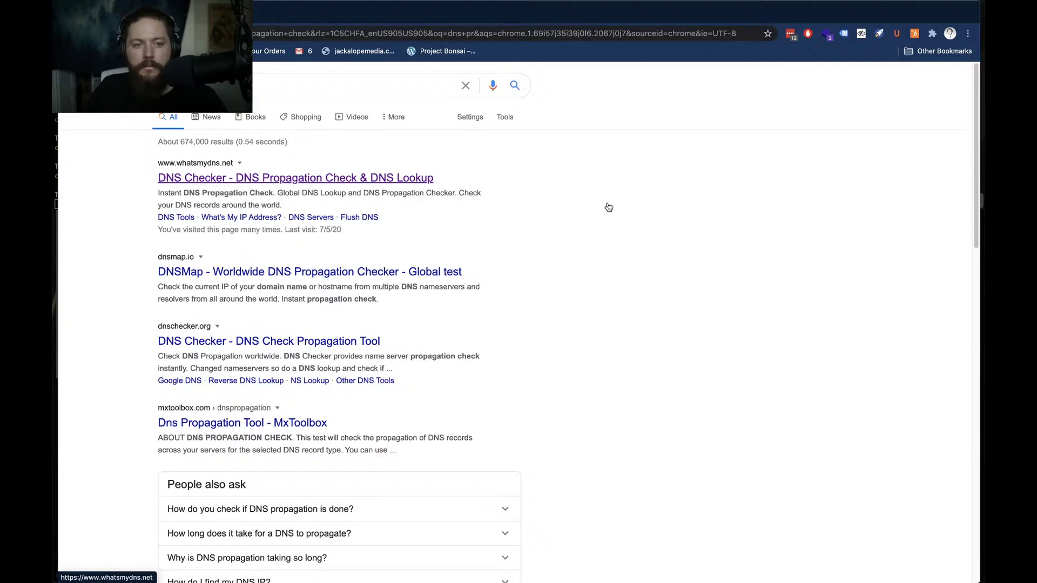
right_click(409, 179)
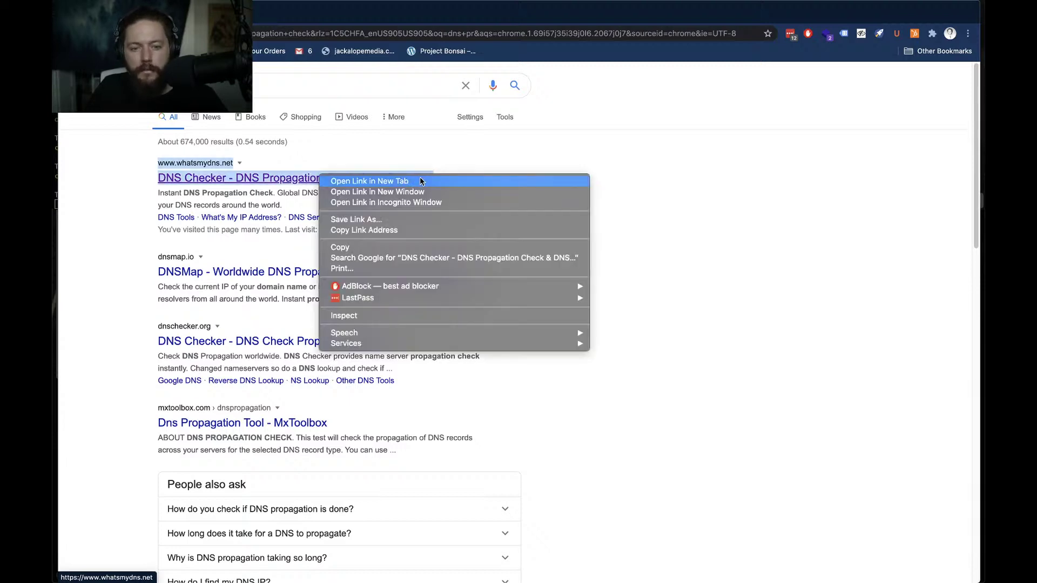
left_click(420, 181)
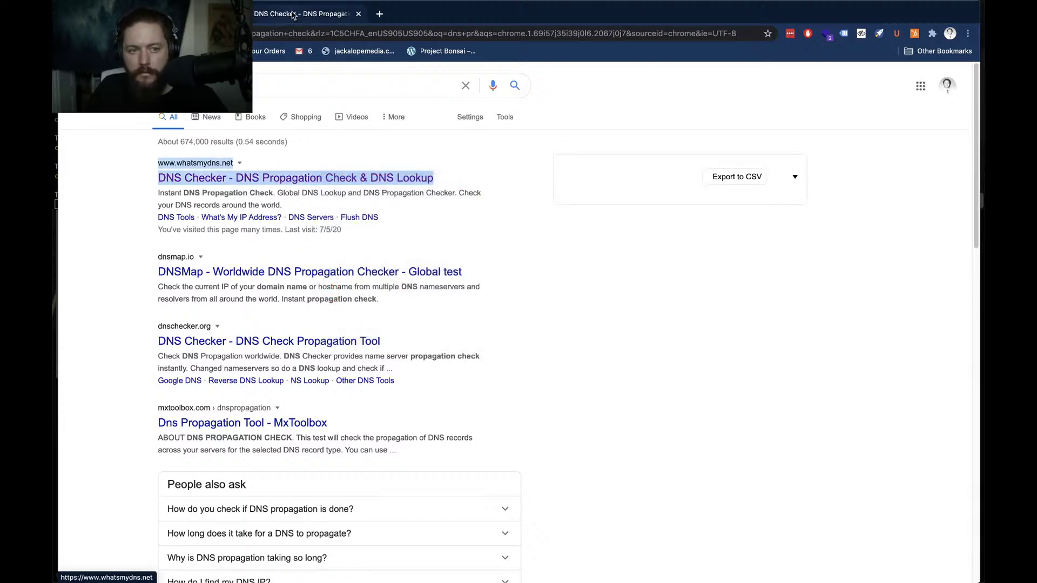
left_click(293, 15)
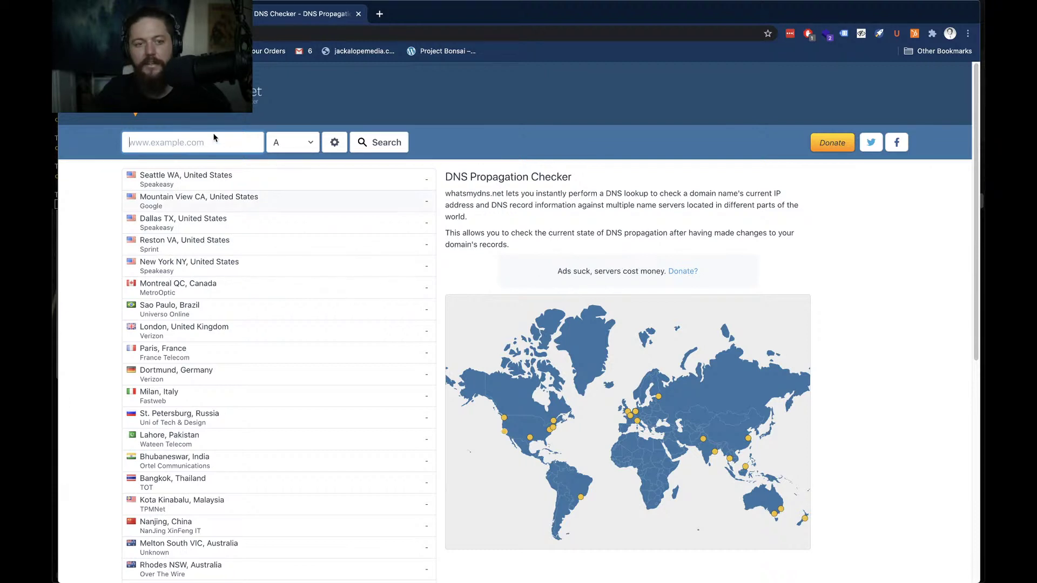
Look up the A record for thefutur.jackalope.io on whatsmydns.net and review the results
left_click(193, 142)
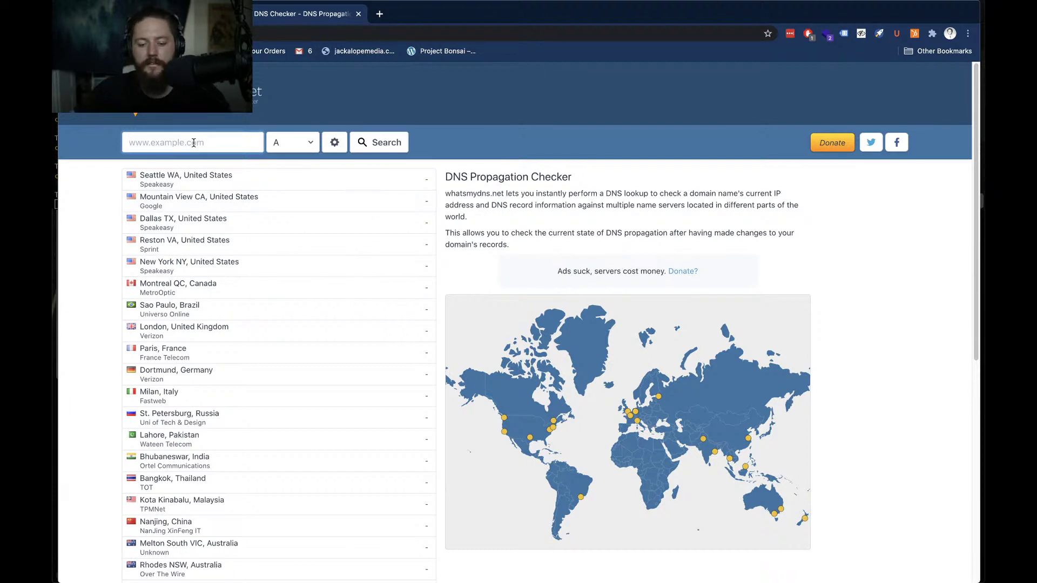
type("thef")
type("utur")
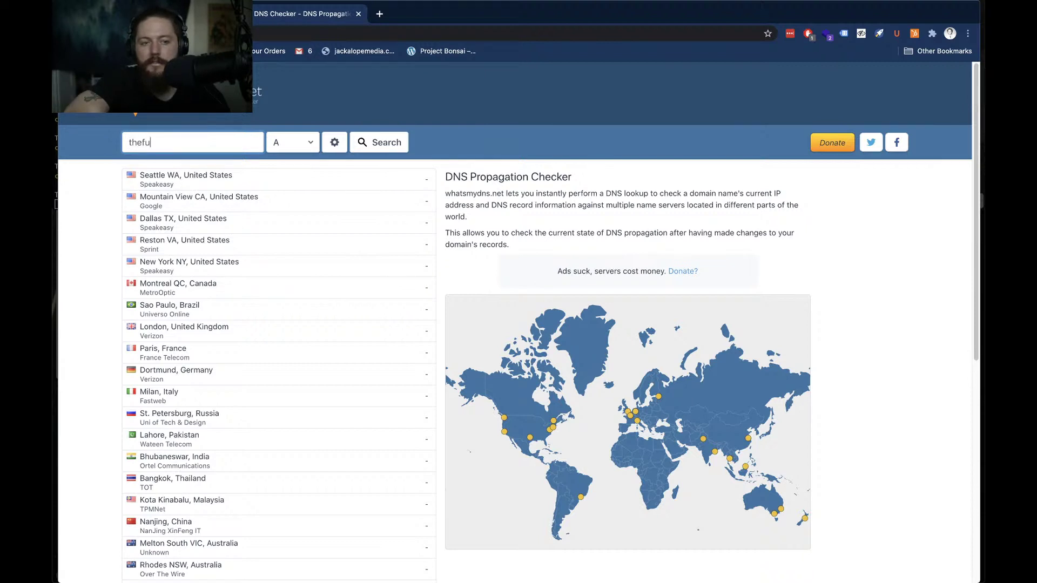
type(".")
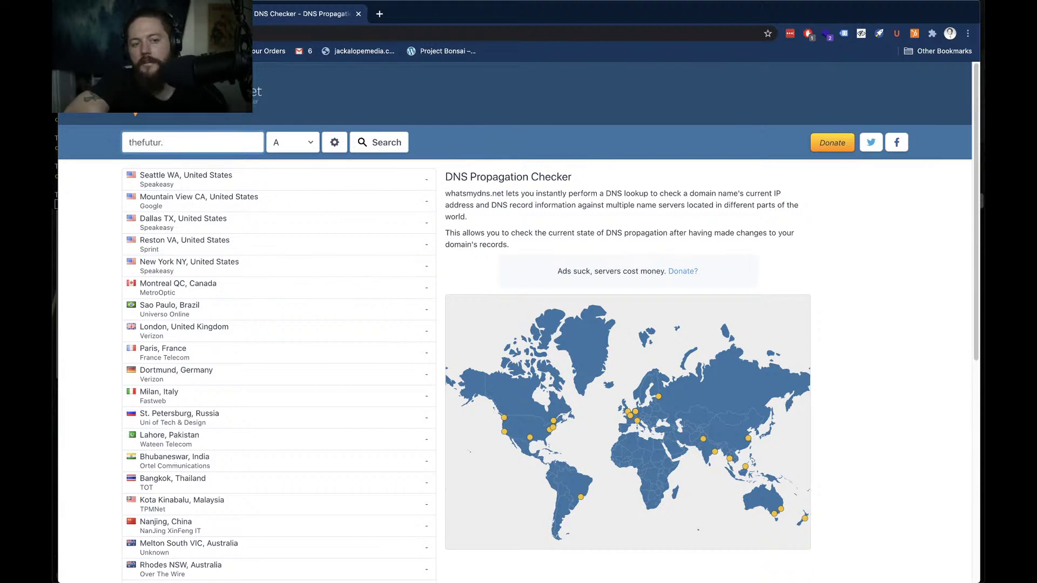
type("jackalope.io")
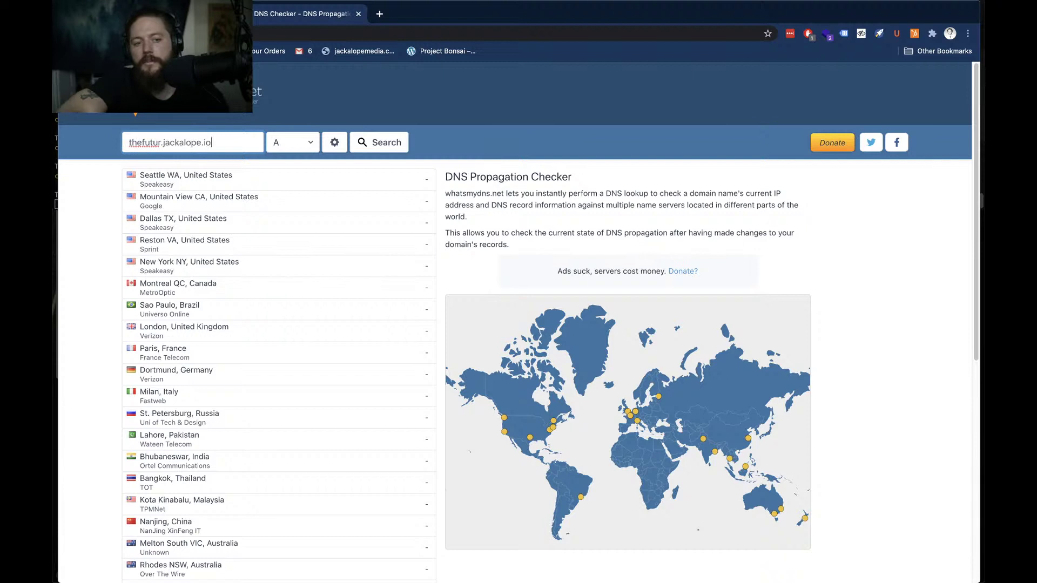
left_click(381, 144)
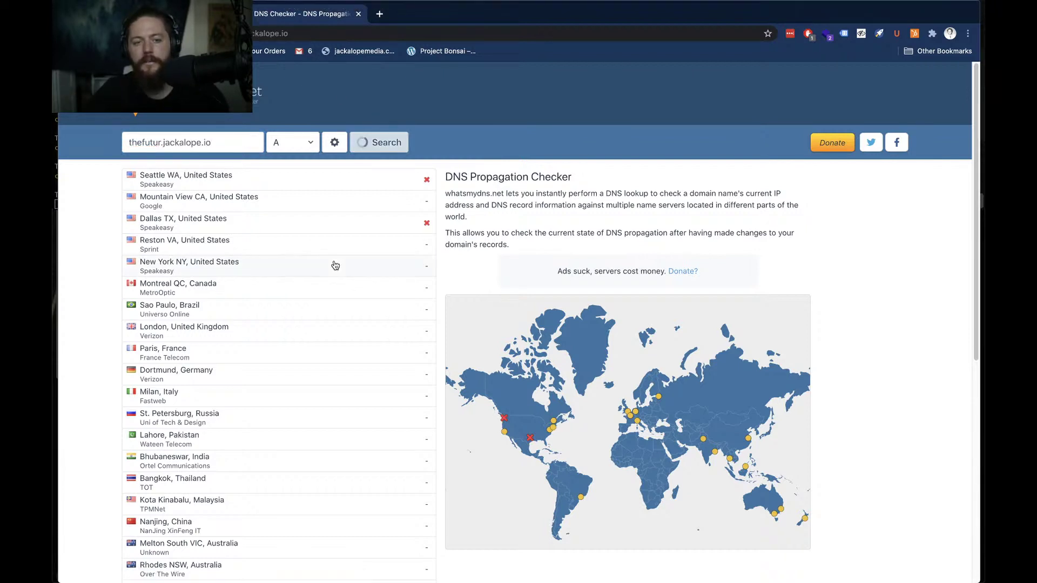
scroll(291, 297, "down", 3)
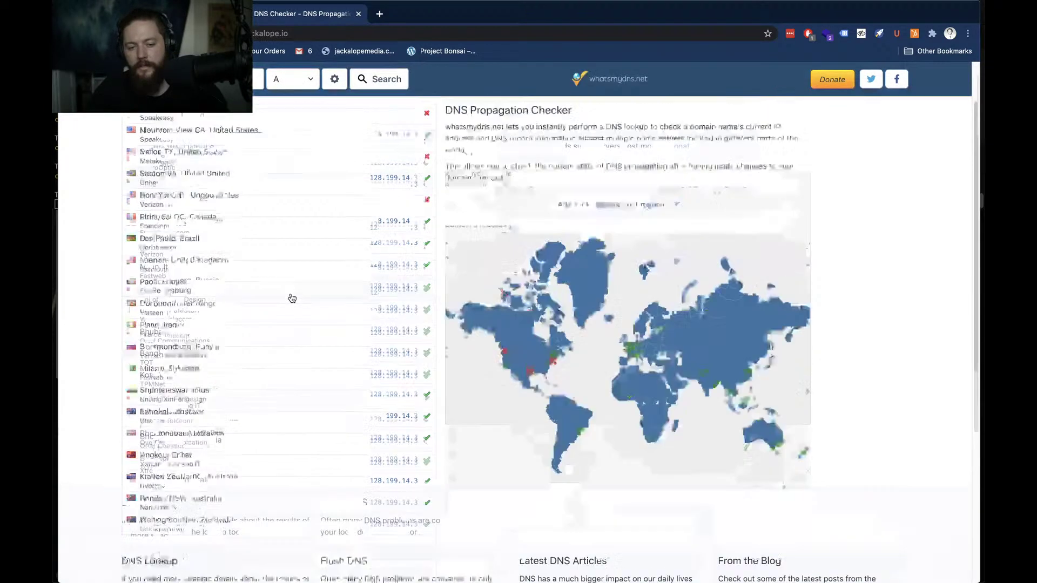
scroll(292, 298, "up", 2)
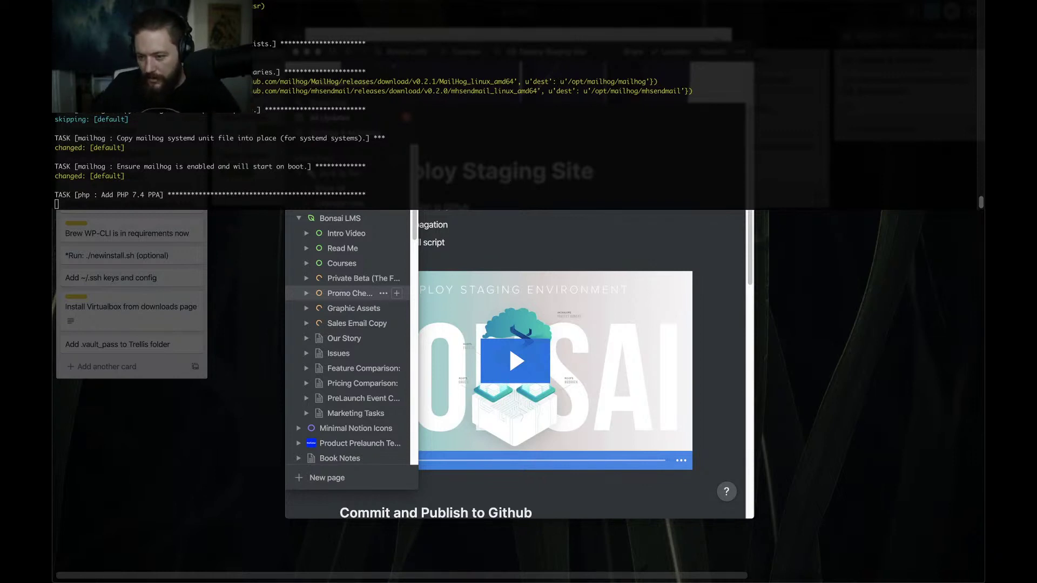
Watch Terminal install PHP 7.4 gd, mbstring and xmlrpc packages, then open Notification Center
left_click(393, 195)
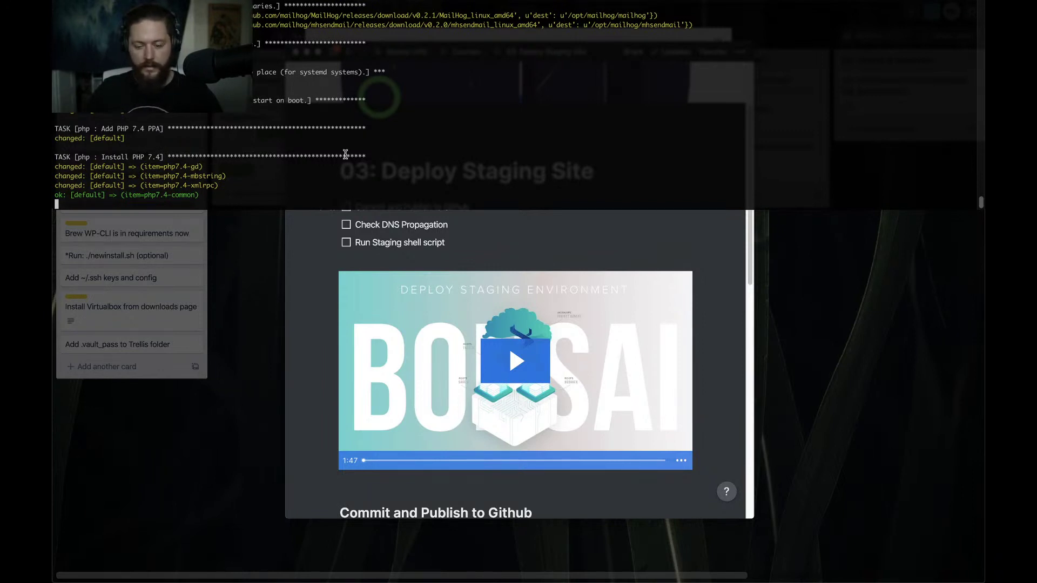
scroll(366, 158, "right", 5)
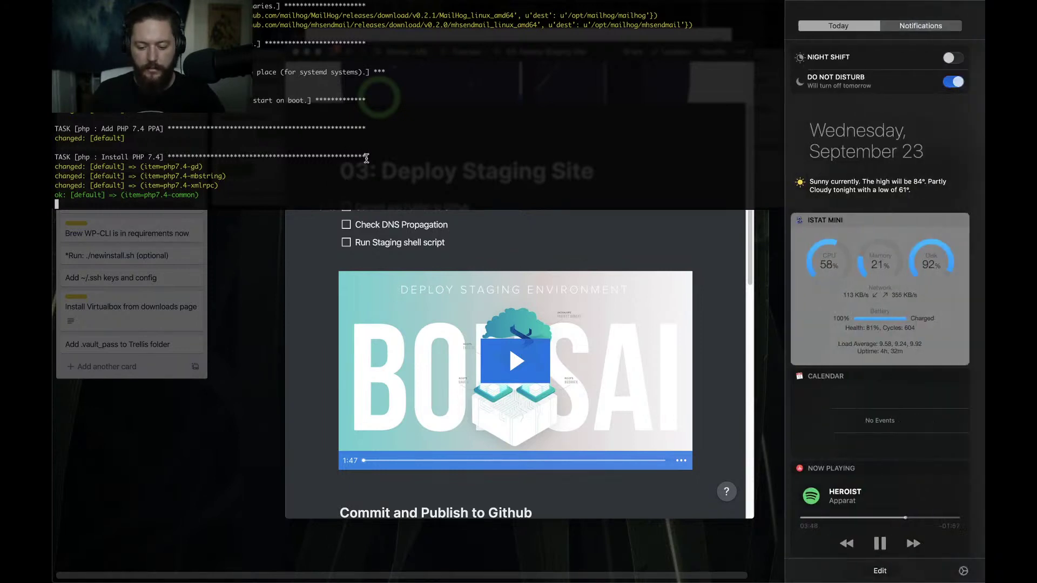
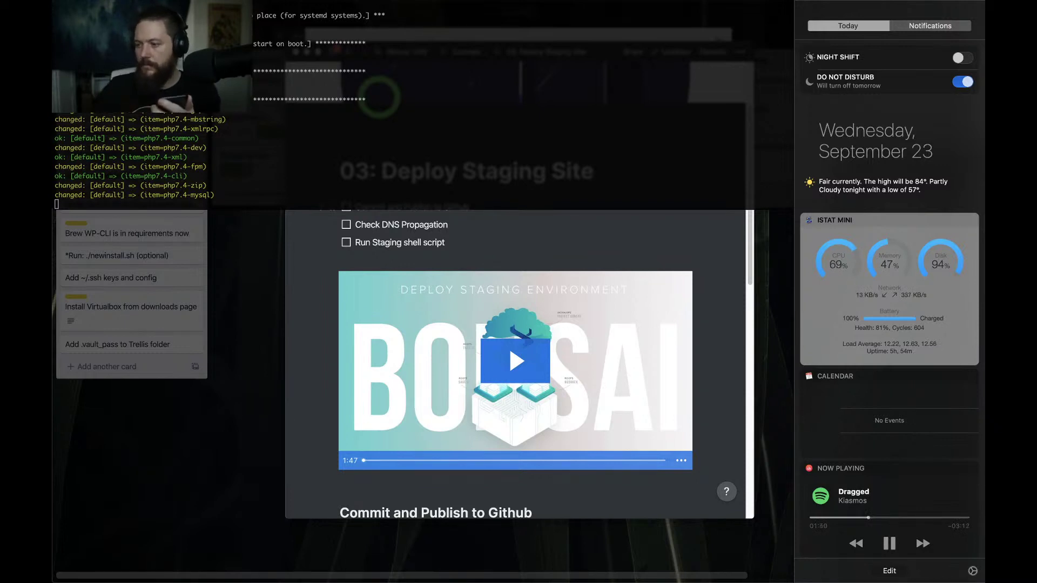
Dismiss Notification Center to reveal the Ansible provisioning output at the memcached task
key("Escape")
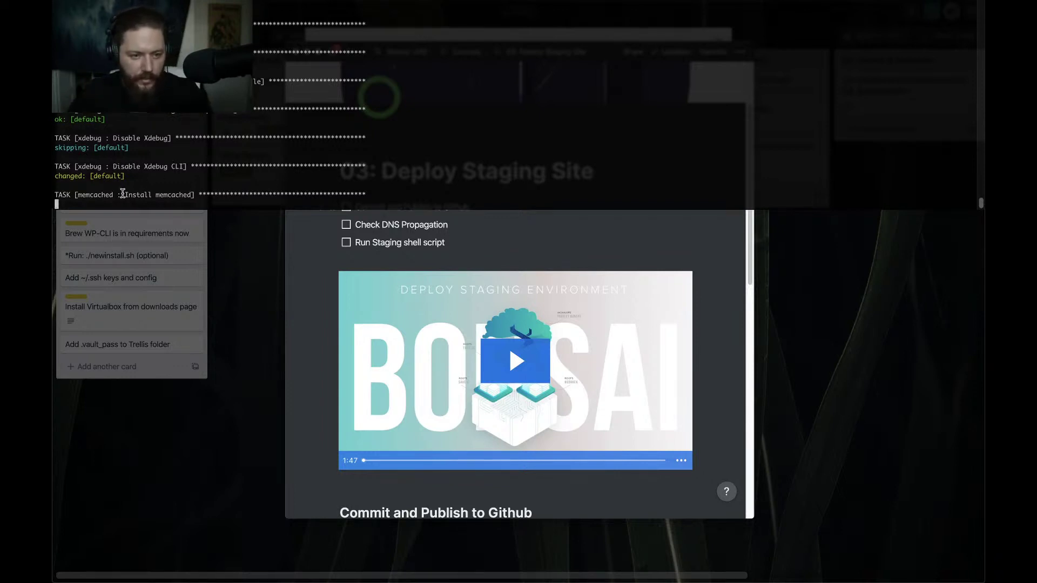
Inspect the Install memcached task in the provisioning output, then move to the editor desktop
left_click_drag(122, 195, 245, 195)
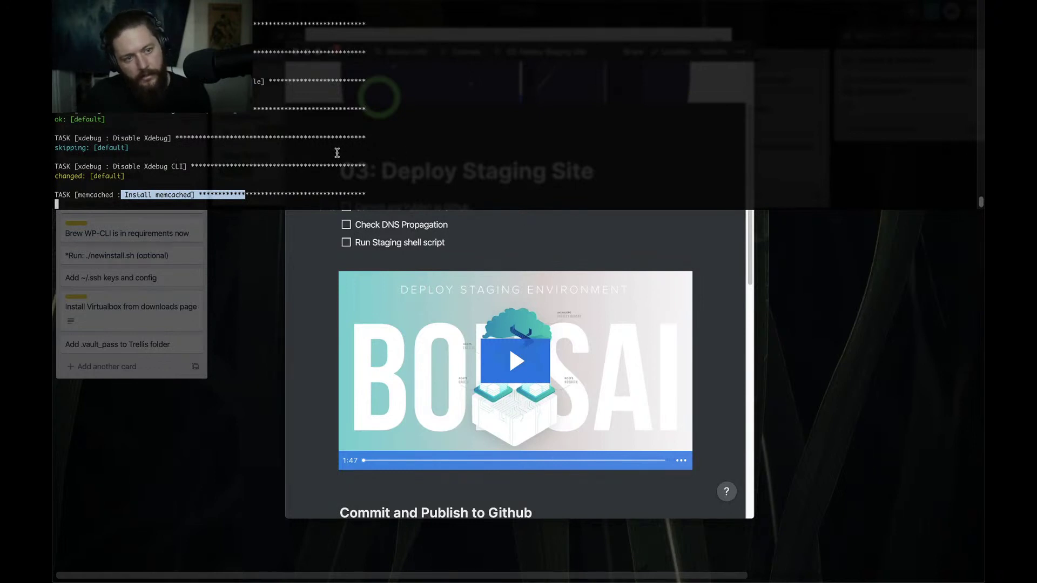
scroll(337, 153, "up", 3)
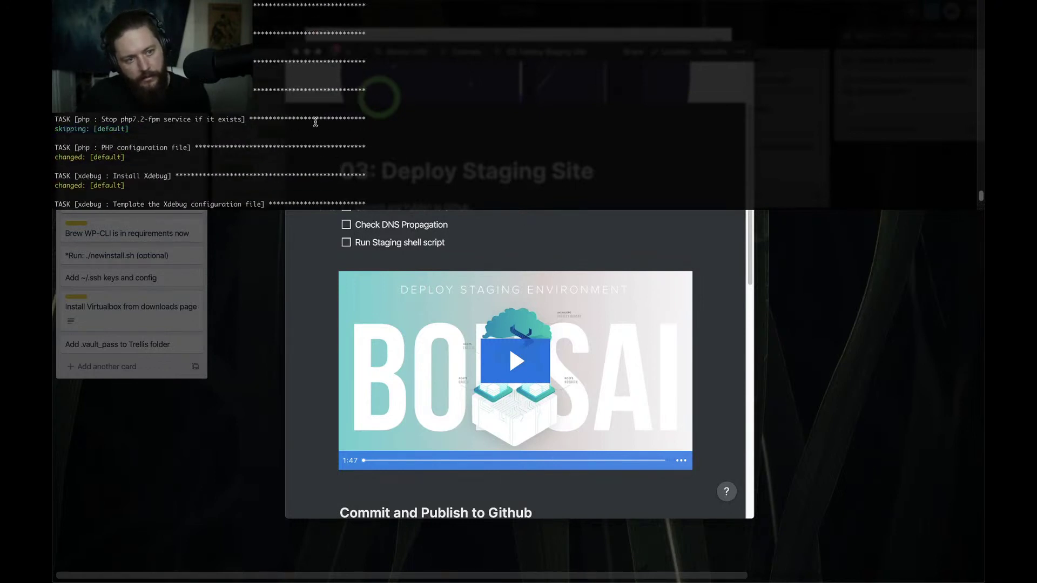
scroll(316, 123, "up", 2)
scroll(315, 122, "up", 2)
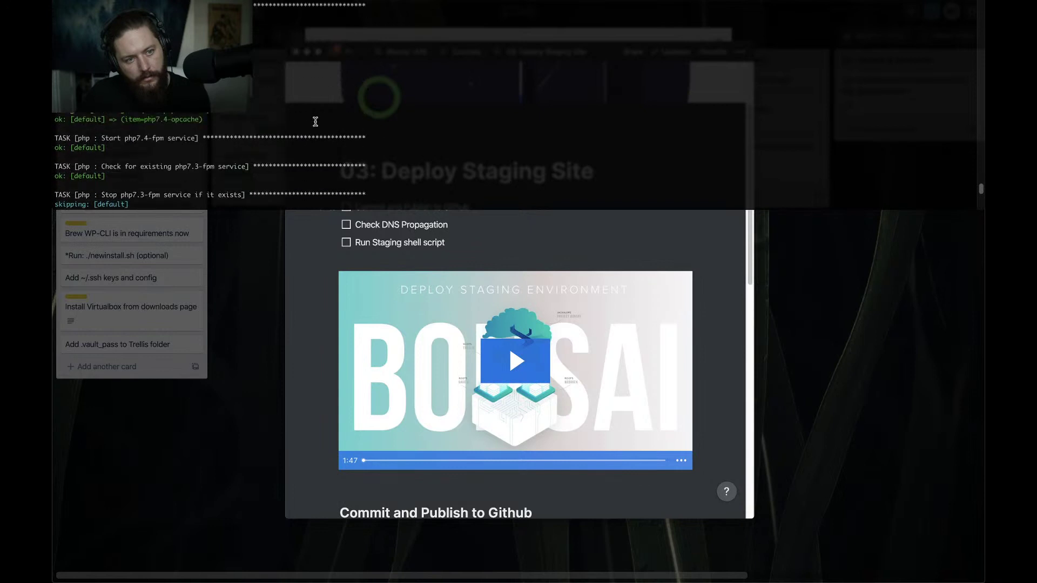
scroll(315, 122, "down", 2)
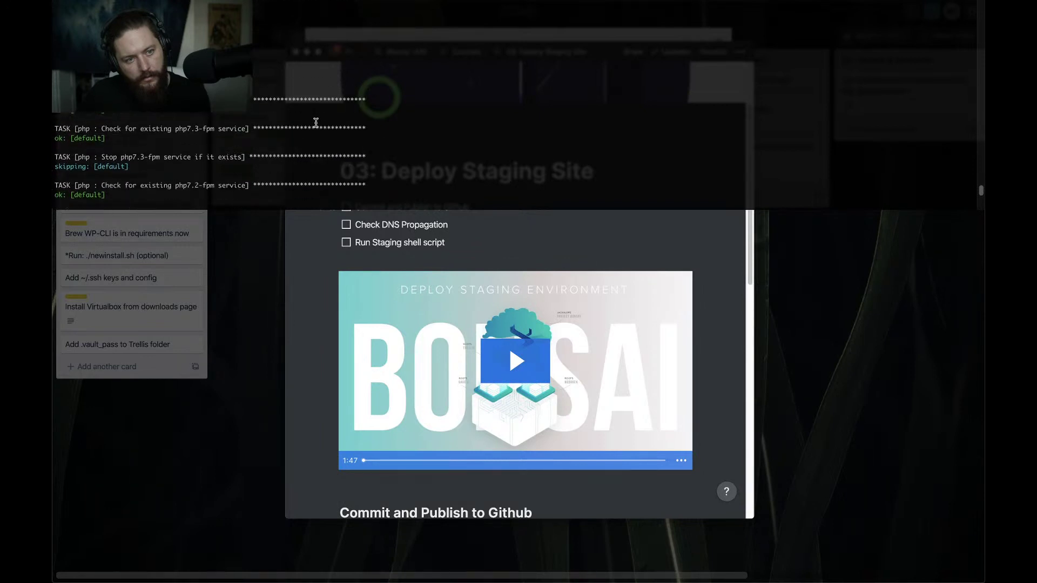
scroll(314, 132, "down", 2)
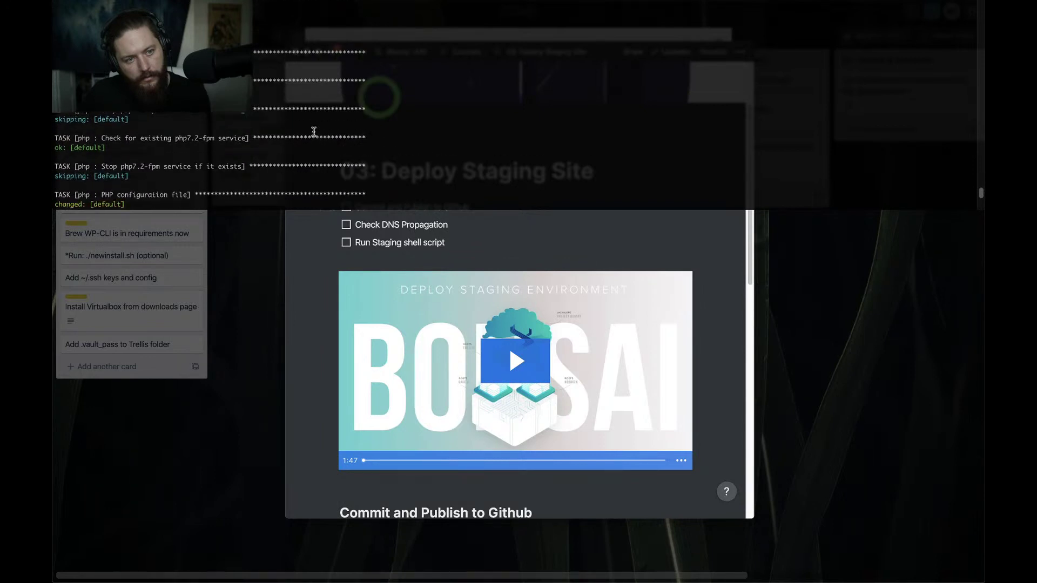
scroll(314, 132, "down", 5)
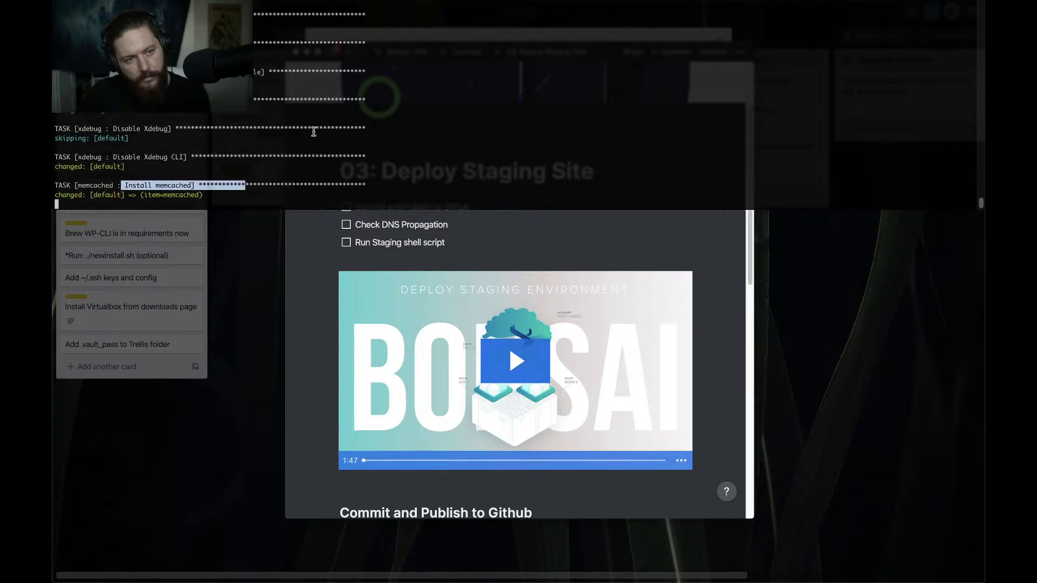
left_click(233, 197)
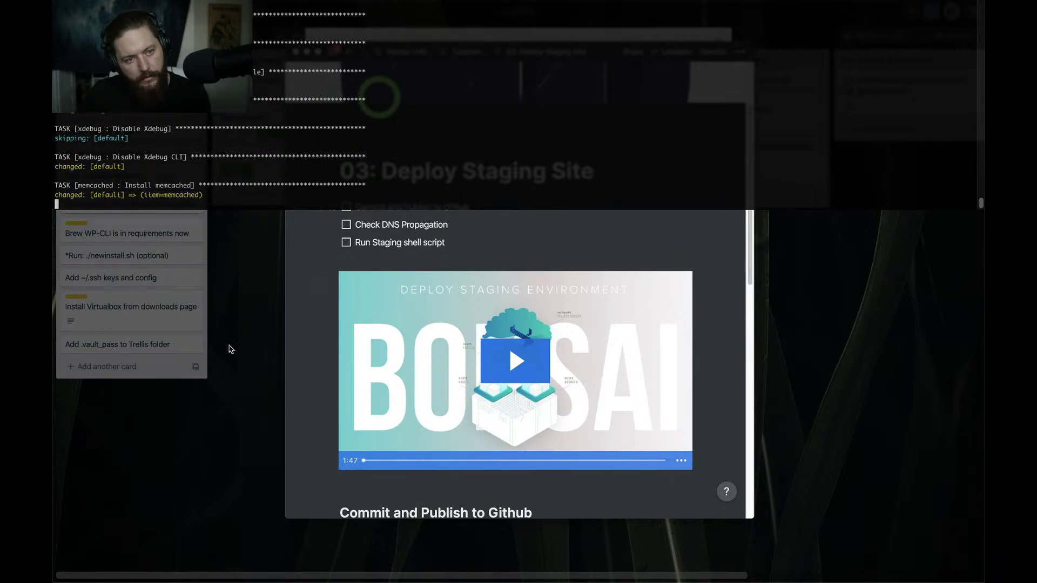
key("ctrl+Left")
Search Google for 'ansible' in a new tab beside the DigitalOcean project
key("ctrl+Right")
key("ctrl+Right")
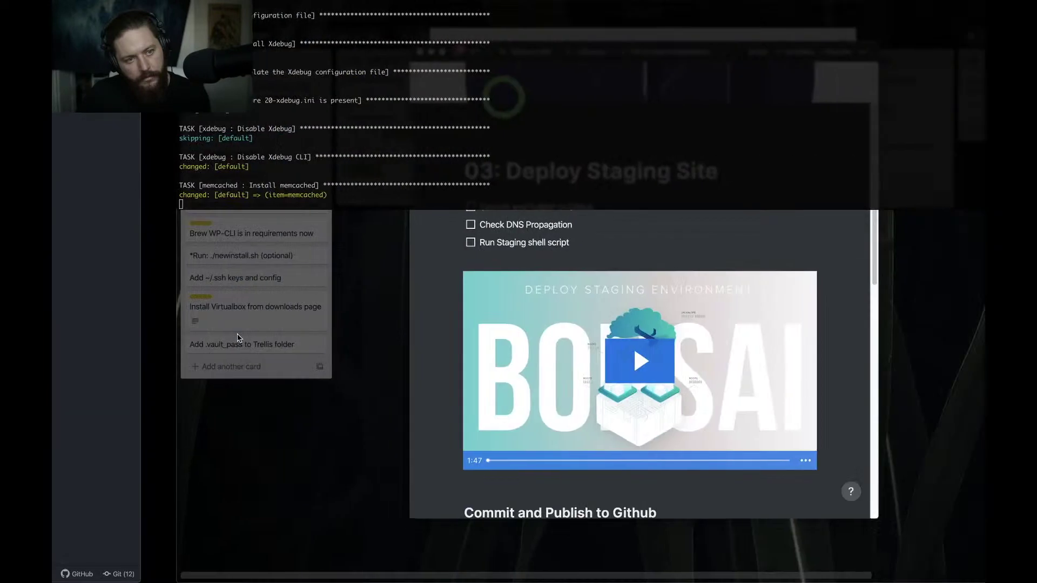
key("ctrl+Left")
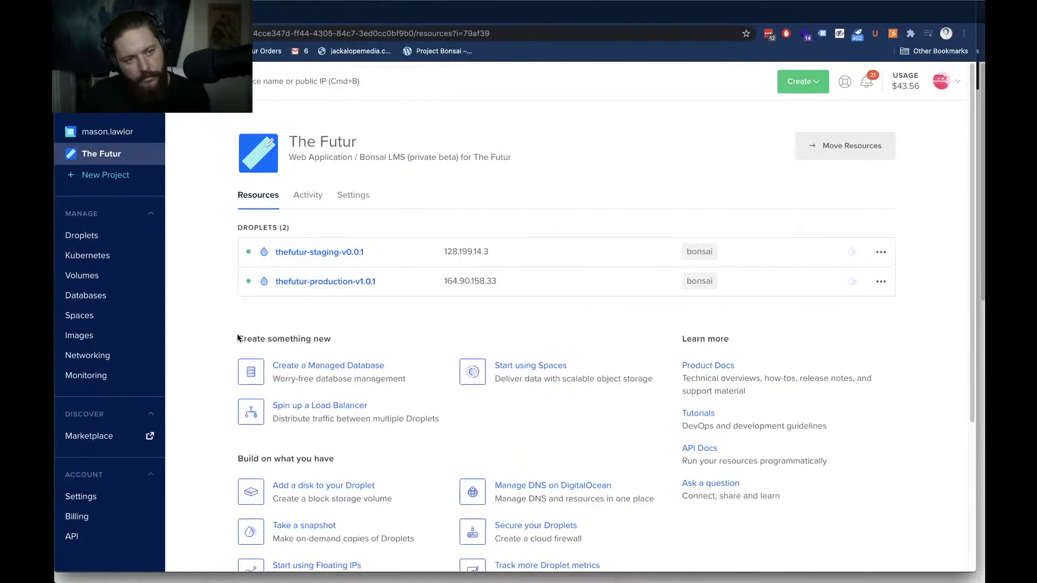
key("super+t")
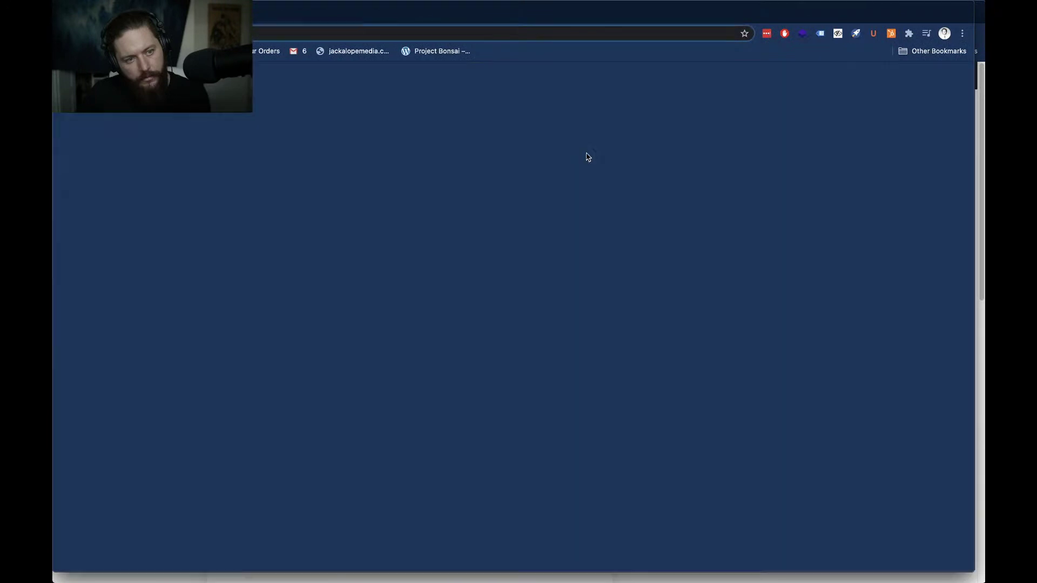
type("ansible")
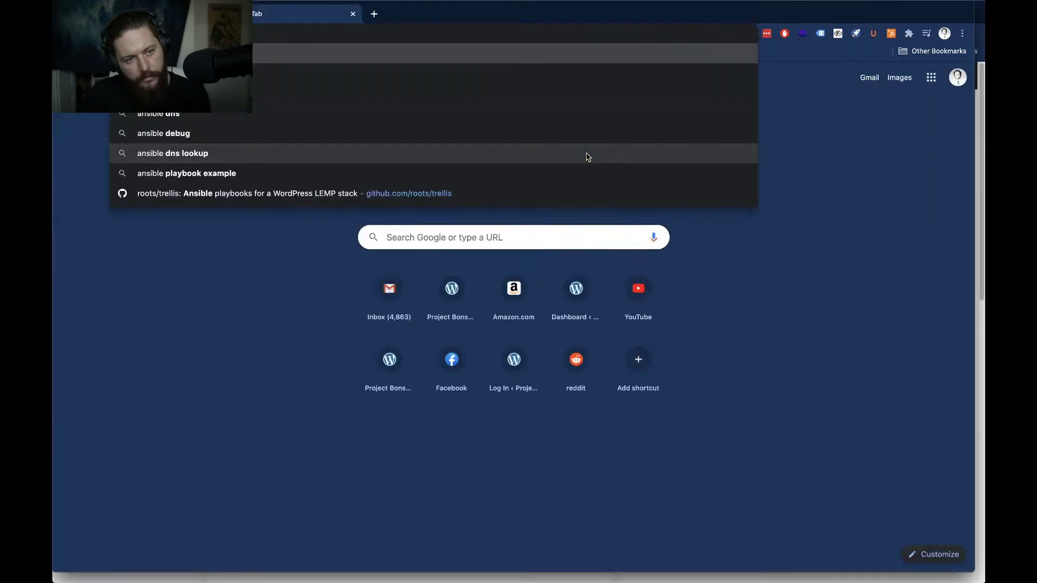
key("Return")
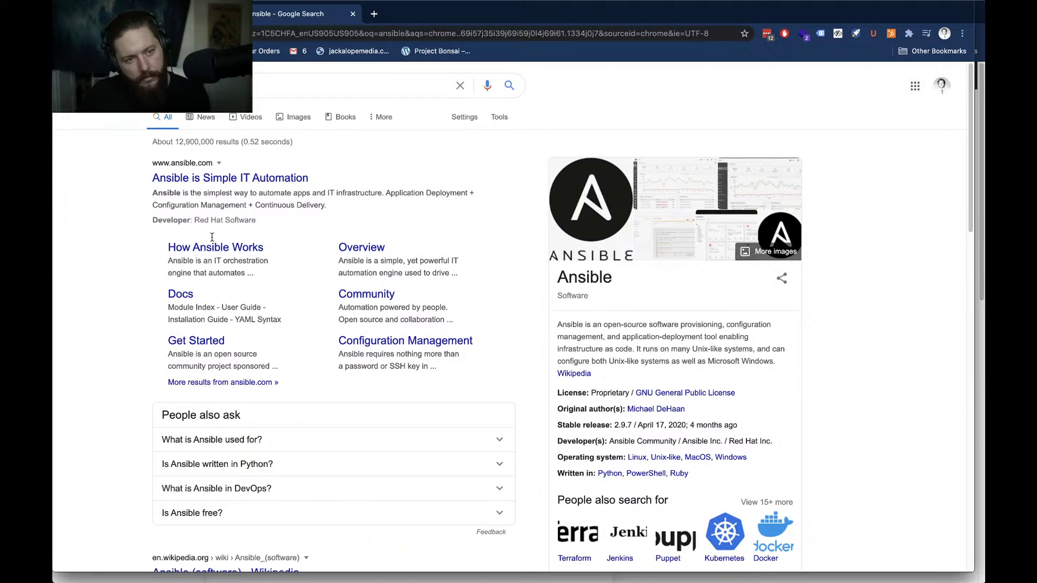
scroll(112, 256, "down", 2)
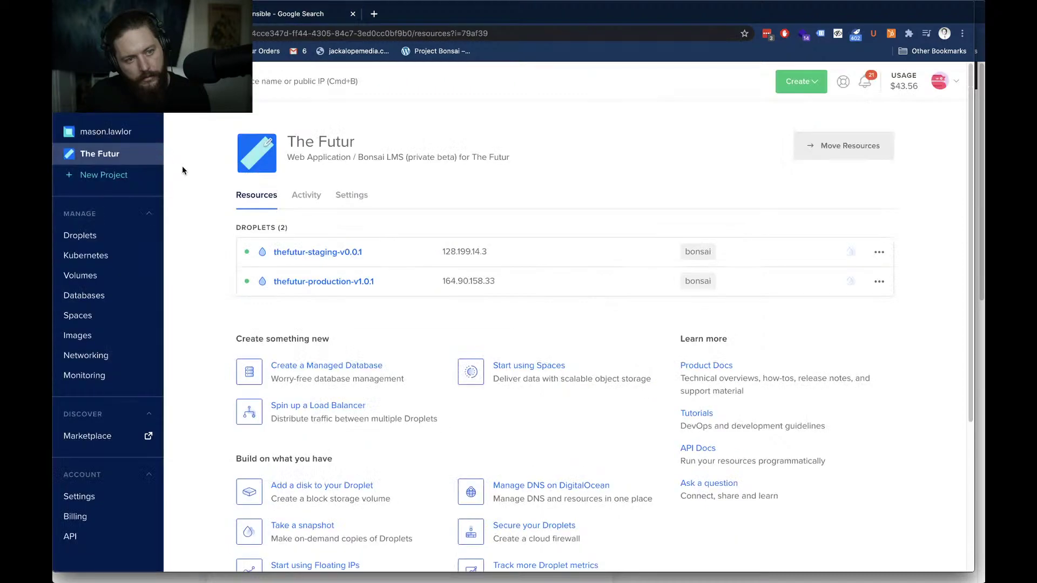
Return to the 'ansible - Google Search' results tab
left_click(261, 13)
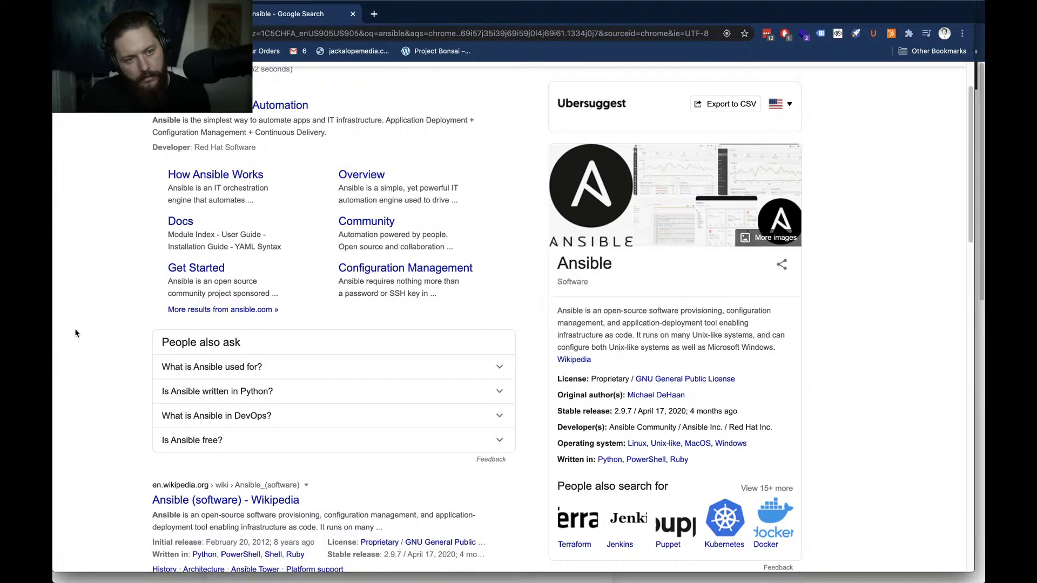
scroll(76, 333, "up", 2)
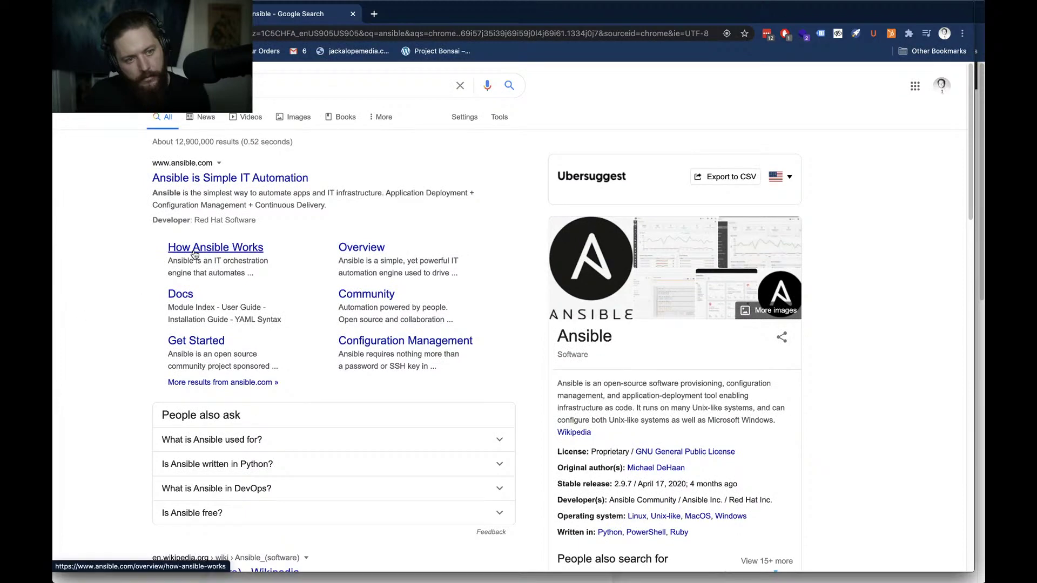
left_click(193, 251)
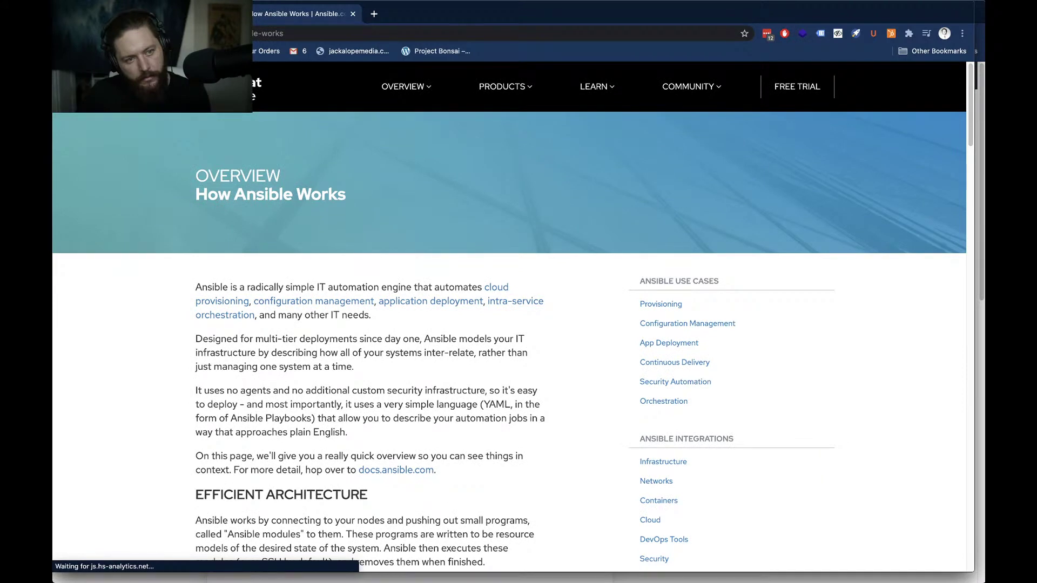
scroll(131, 217, "down", 7)
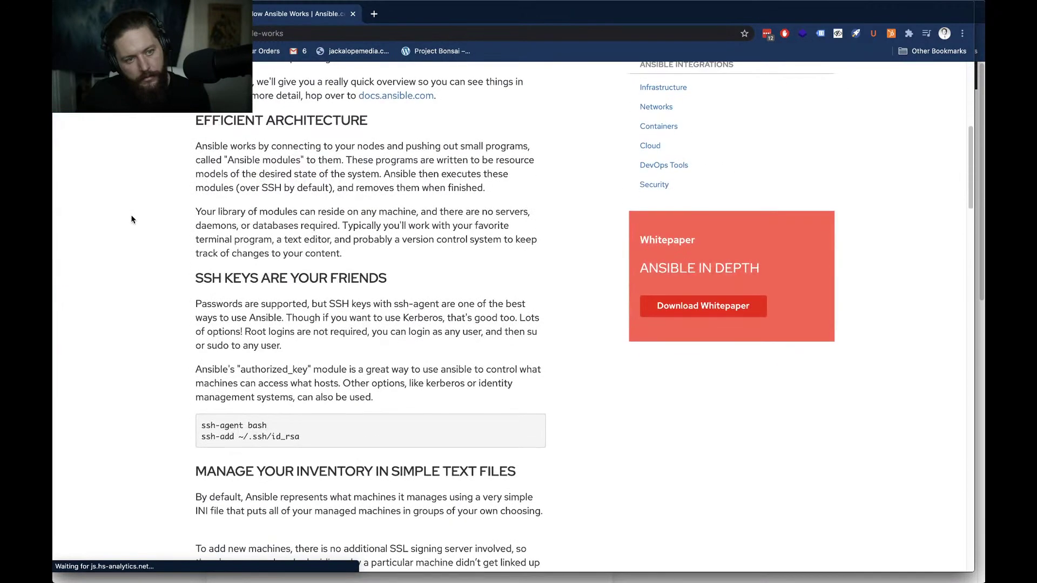
key("super+Left")
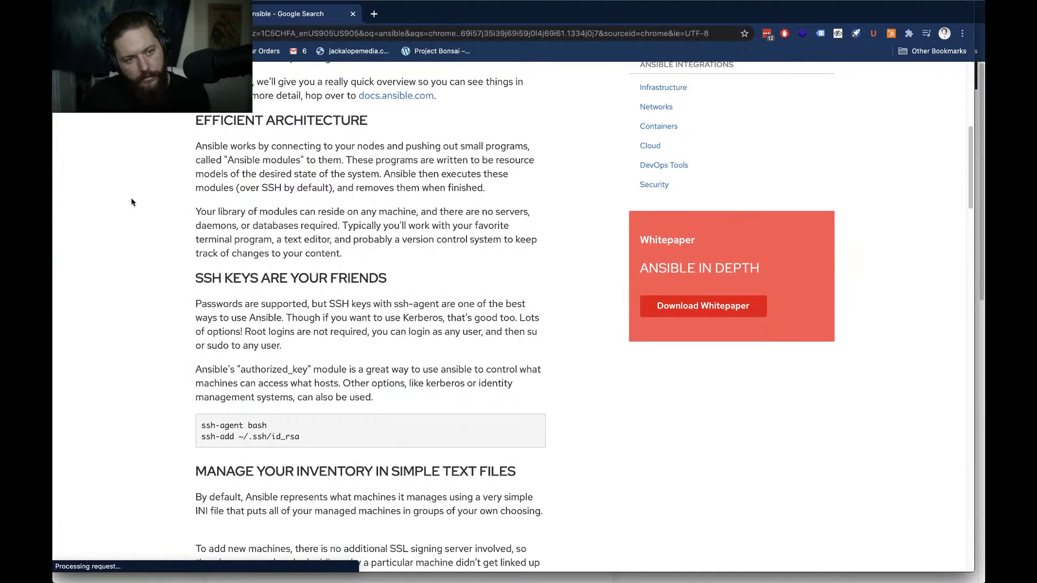
scroll(130, 205, "down", 1)
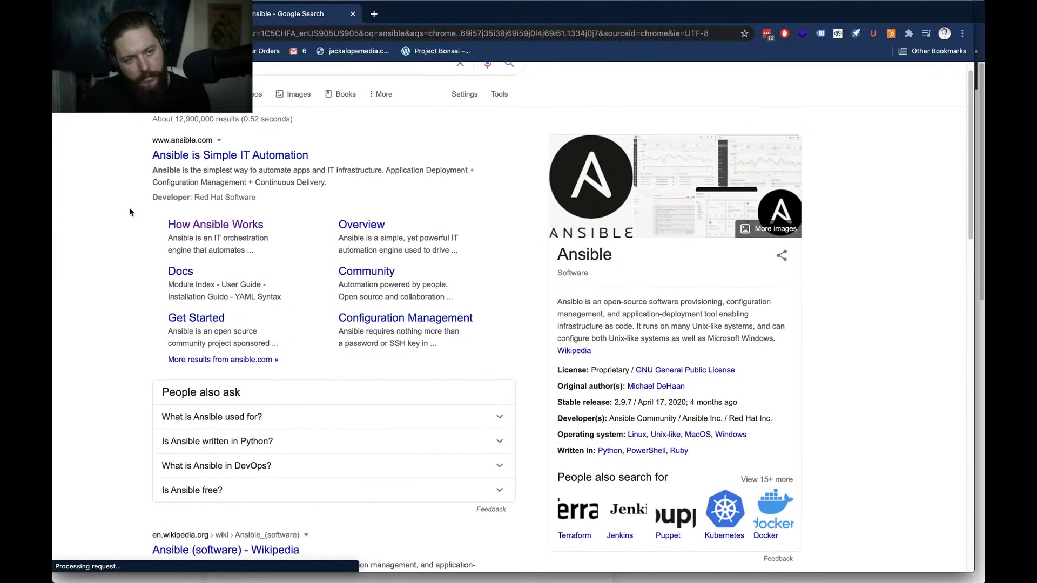
scroll(130, 212, "down", 1)
scroll(130, 212, "down", 5)
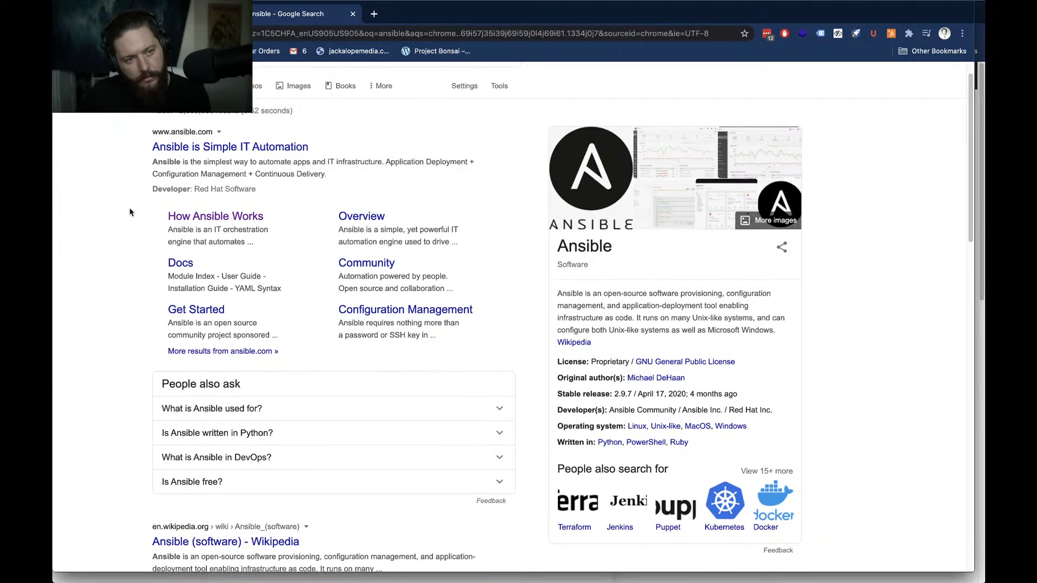
scroll(130, 212, "down", 1)
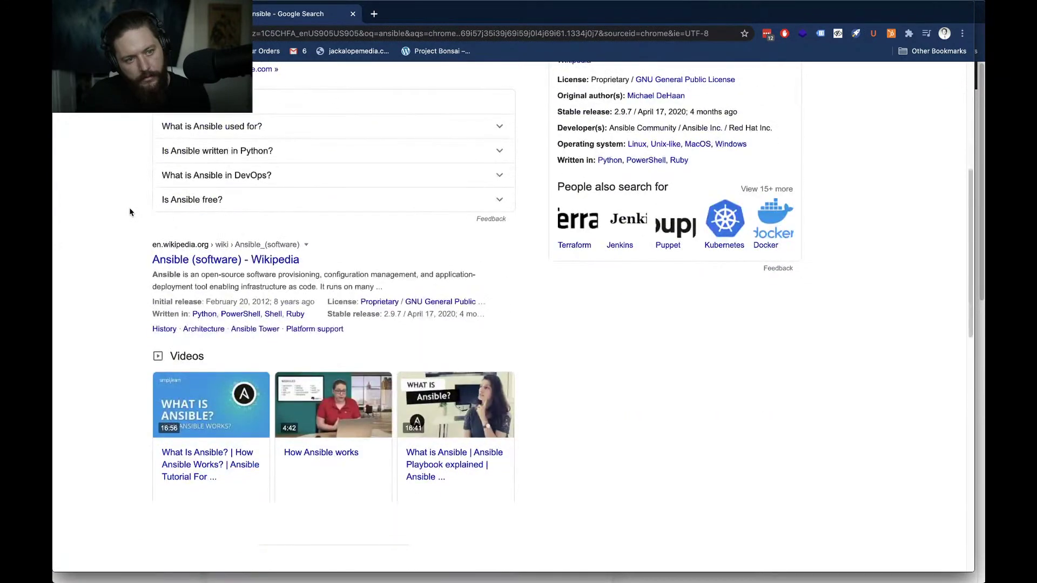
scroll(130, 212, "down", 1)
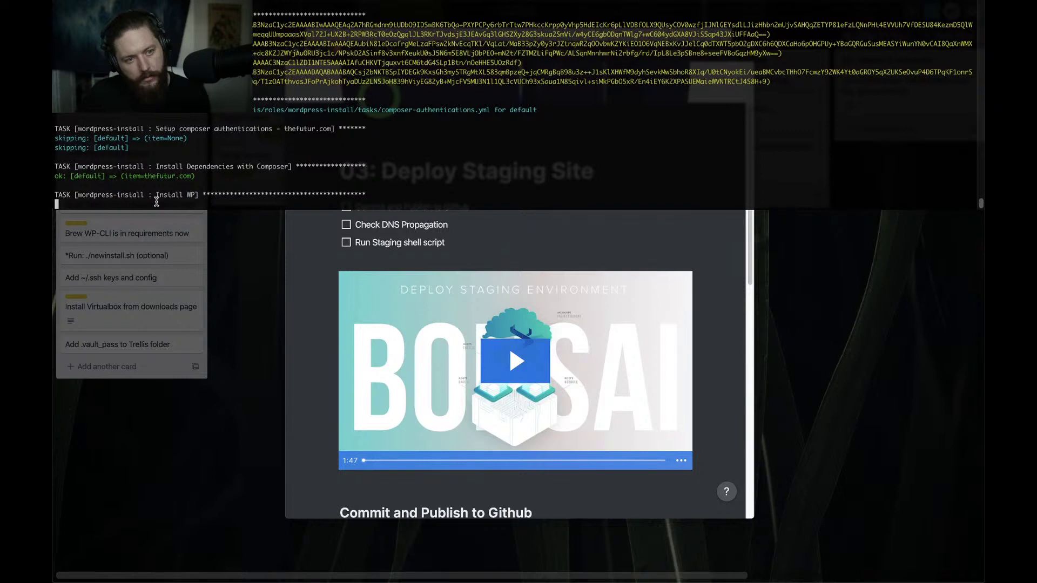
Swipe back to the terminal desktop to follow the yarn install package build
scroll(156, 204, "right", 5)
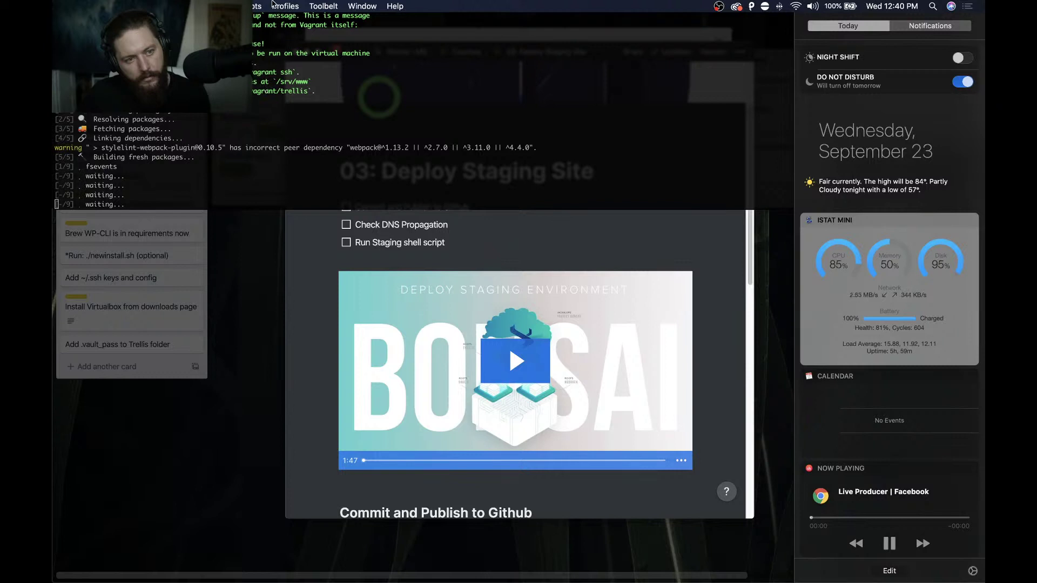
Close Notification Center and raise screen brightness while the Gravity Forms setup finishes
left_click(312, 26)
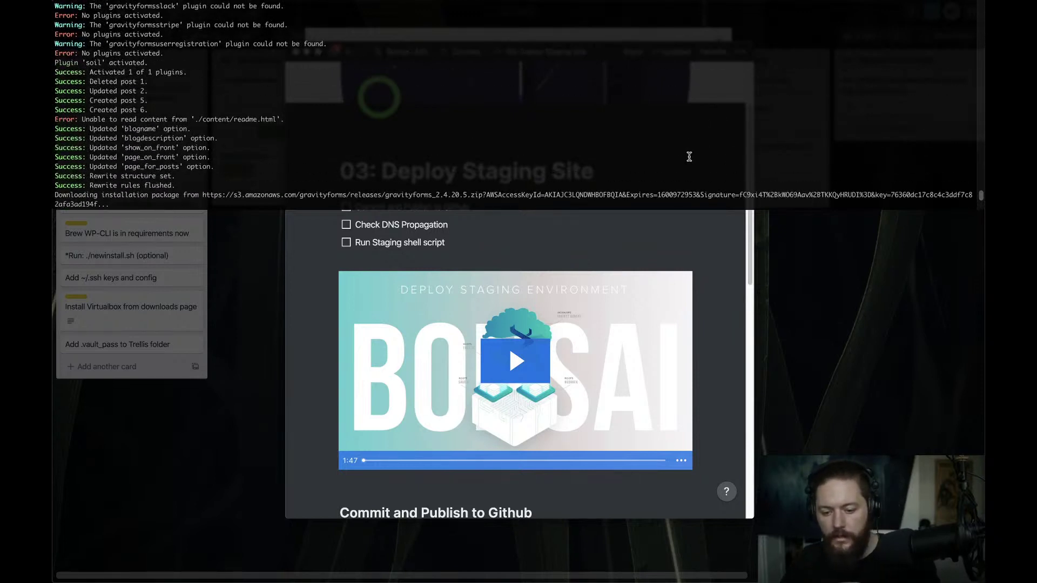
key("XF86MonBrightnessUp")
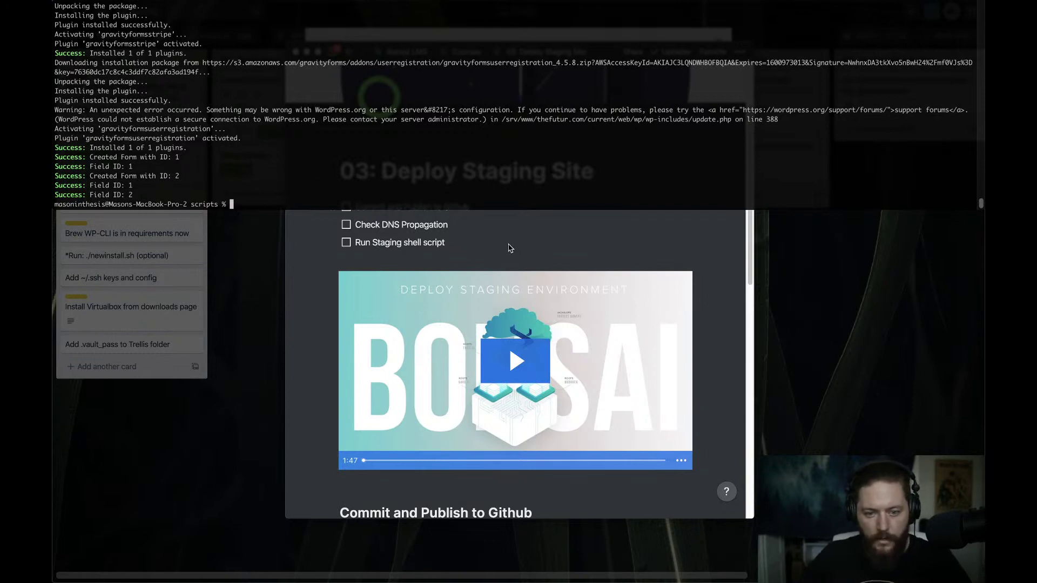
Review the staging deployment checklist in Notion
scroll(508, 248, "down", 2)
scroll(486, 302, "up", 2)
scroll(495, 376, "down", 6)
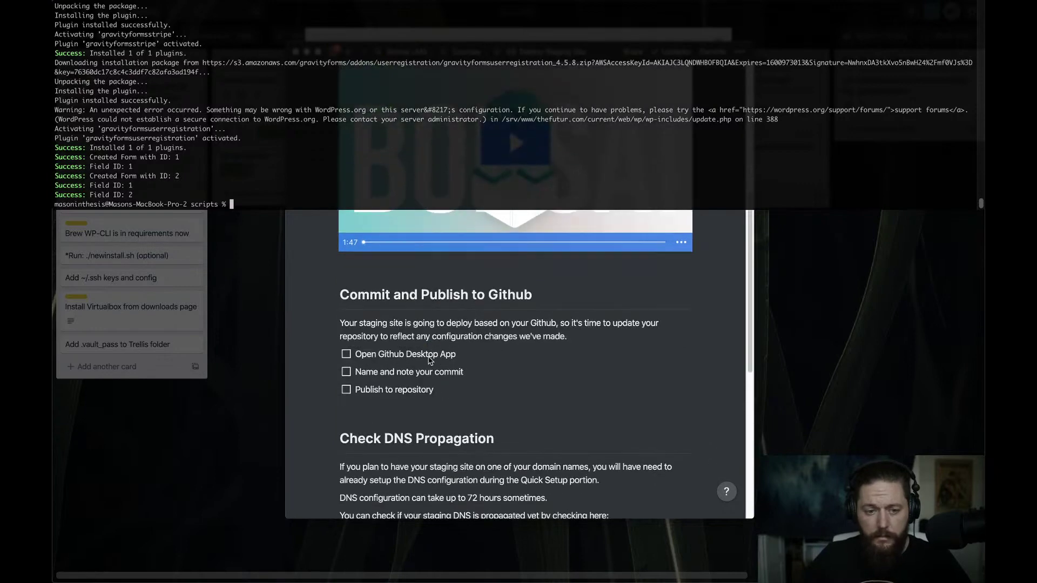
left_click(495, 376)
scroll(468, 376, "down", 5)
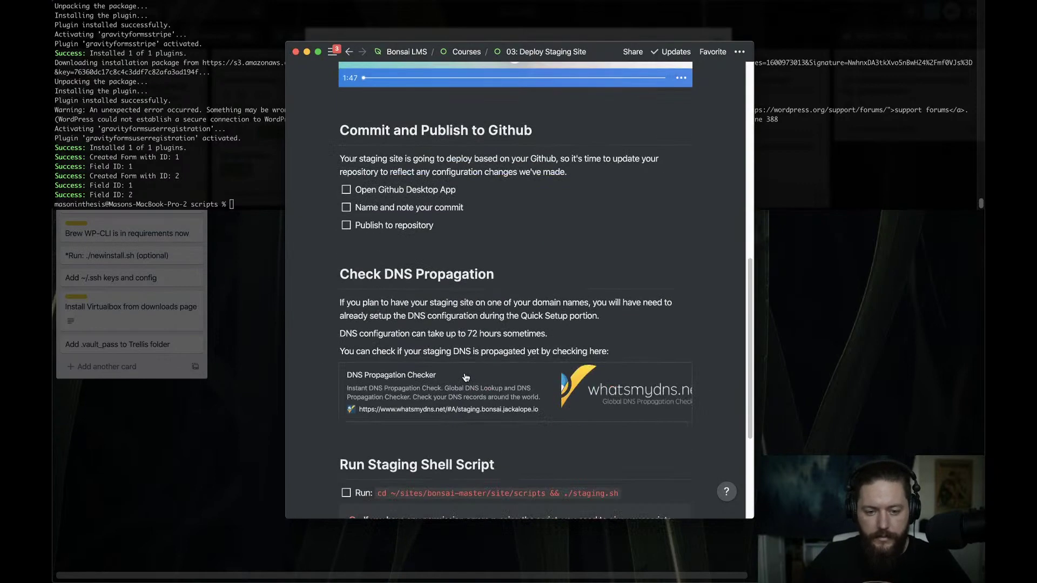
scroll(447, 327, "down", 4)
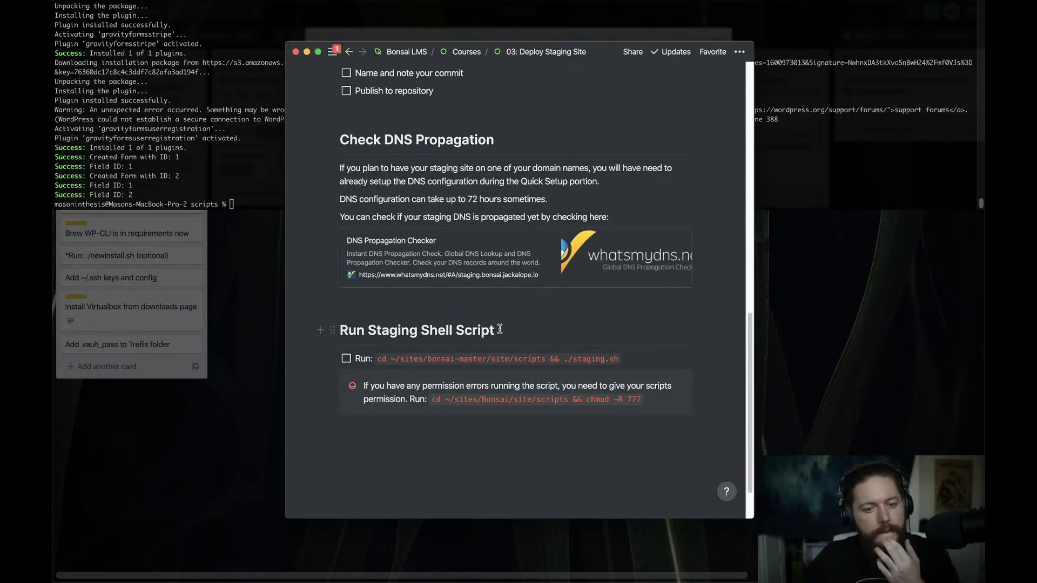
scroll(500, 329, "up", 10)
Switch to Google Chrome and drag its new-tab window over the Trello board
left_click(247, 187)
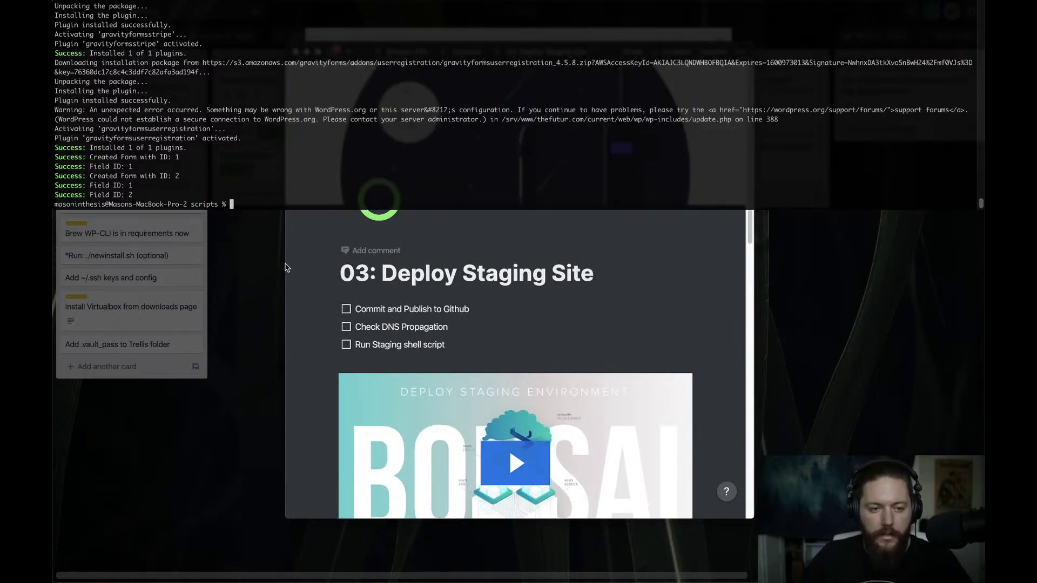
left_click(261, 316)
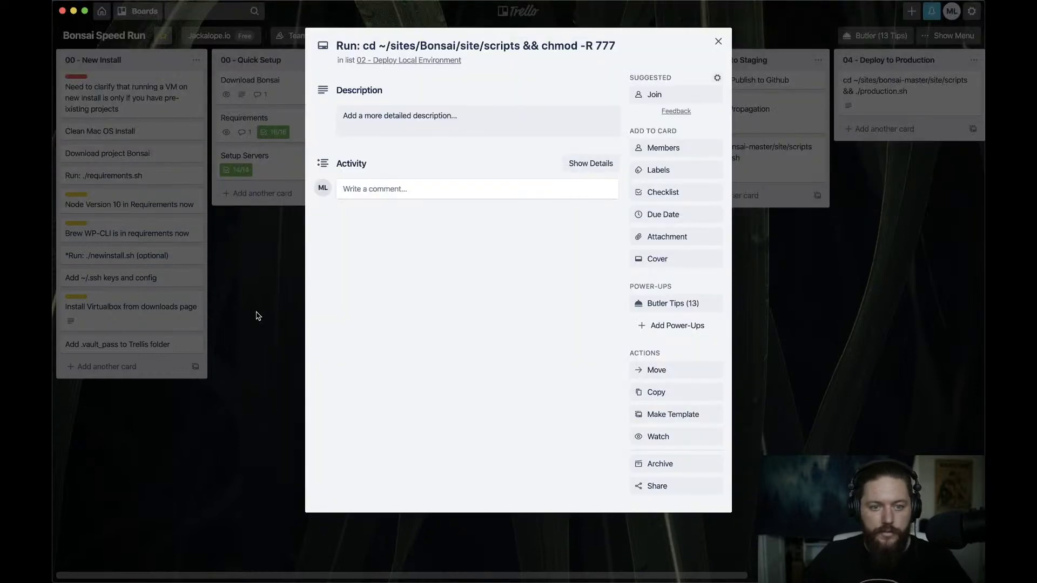
key("super+Tab")
left_click(480, 292)
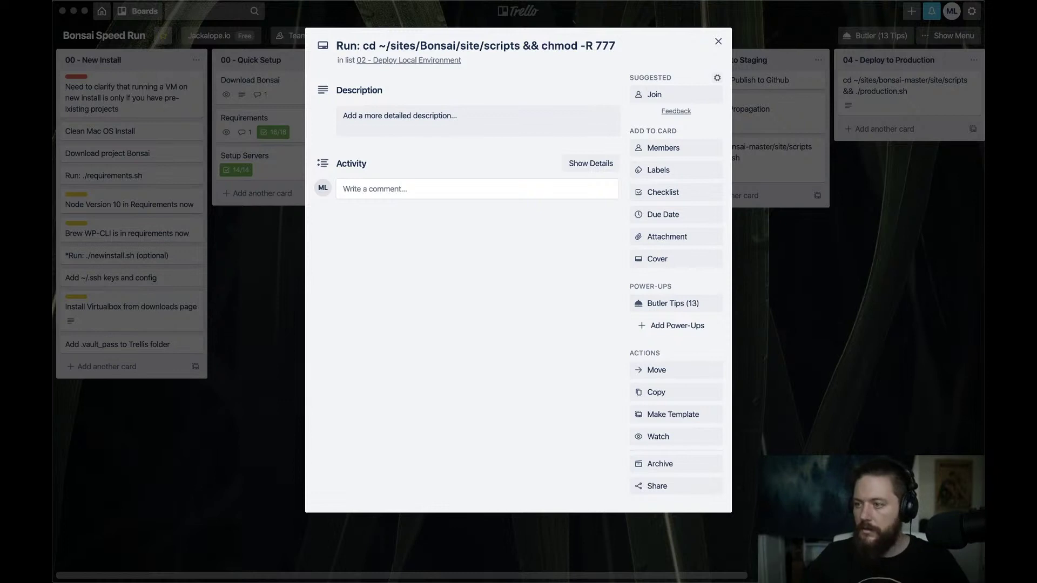
left_click_drag(983, 135, 428, 9)
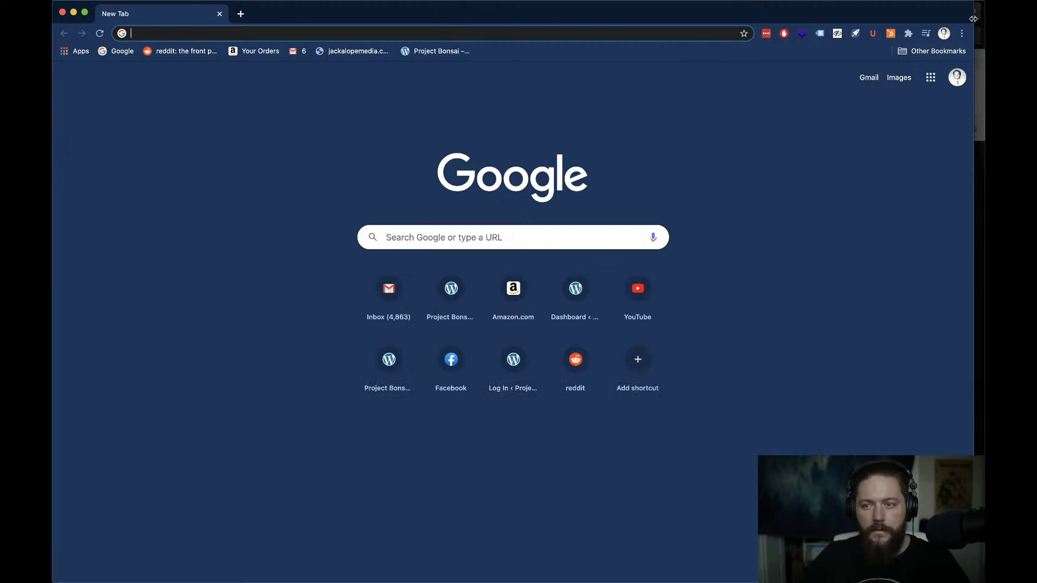
Load the local site thefutur.test in a slightly widened browser window
left_click_drag(978, 18, 989, 17)
left_click(511, 33)
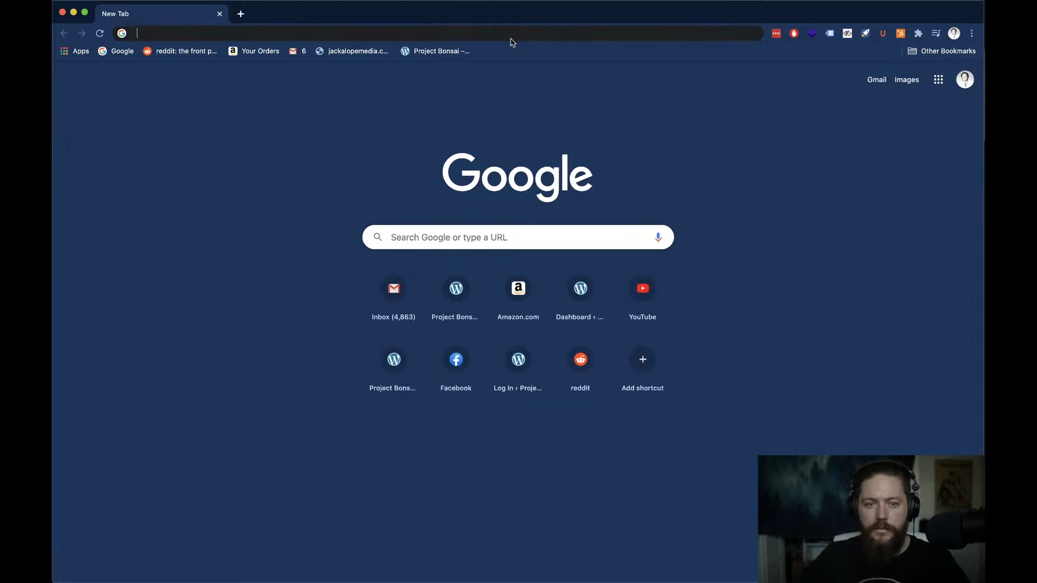
type("thefutur")
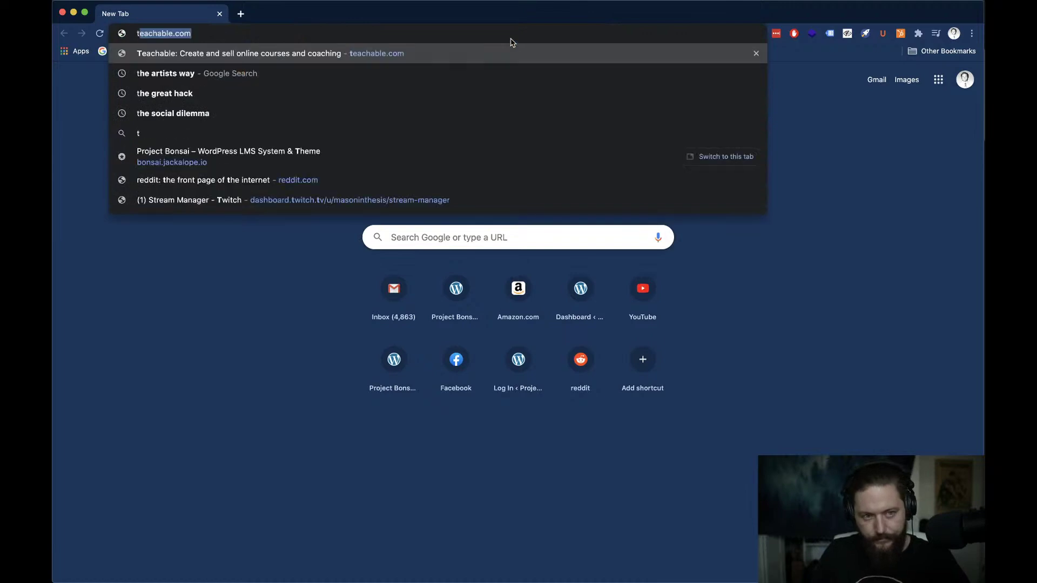
type(".test")
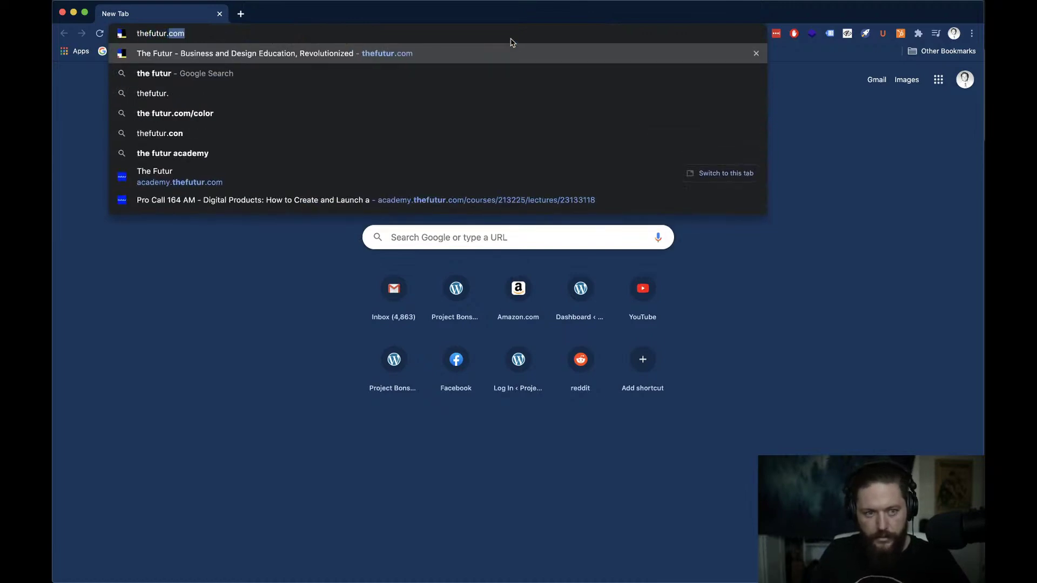
key("Return")
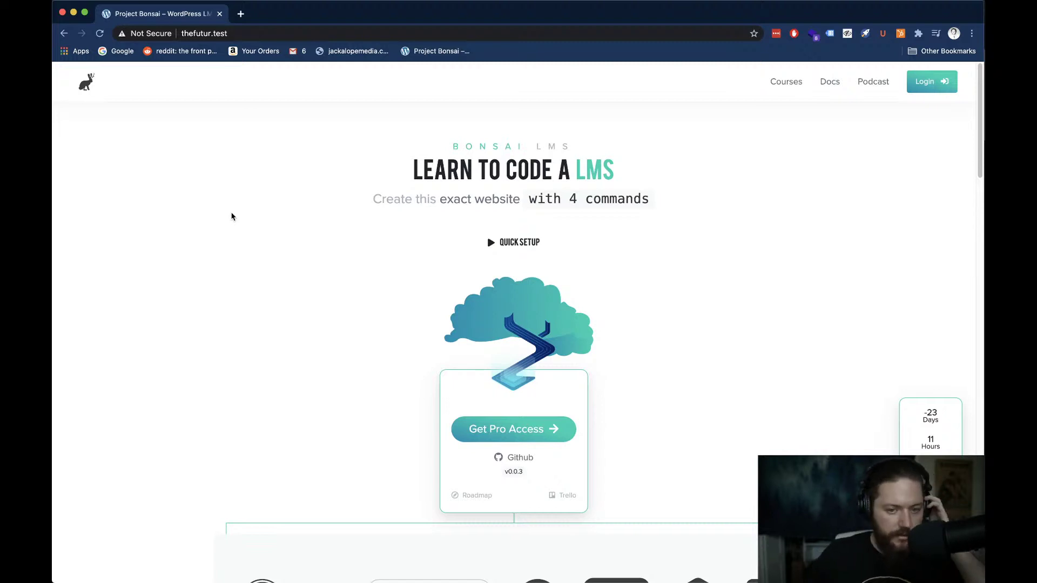
Scroll the Project Bonsai homepage and inspect its countdown text
scroll(234, 221, "down", 2)
scroll(236, 222, "down", 1)
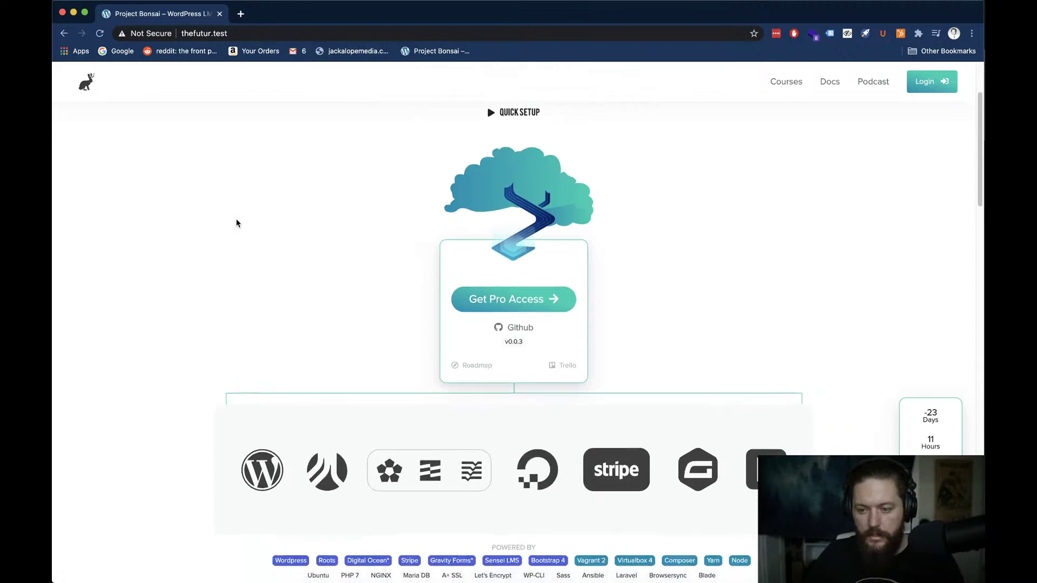
scroll(236, 223, "up", 3)
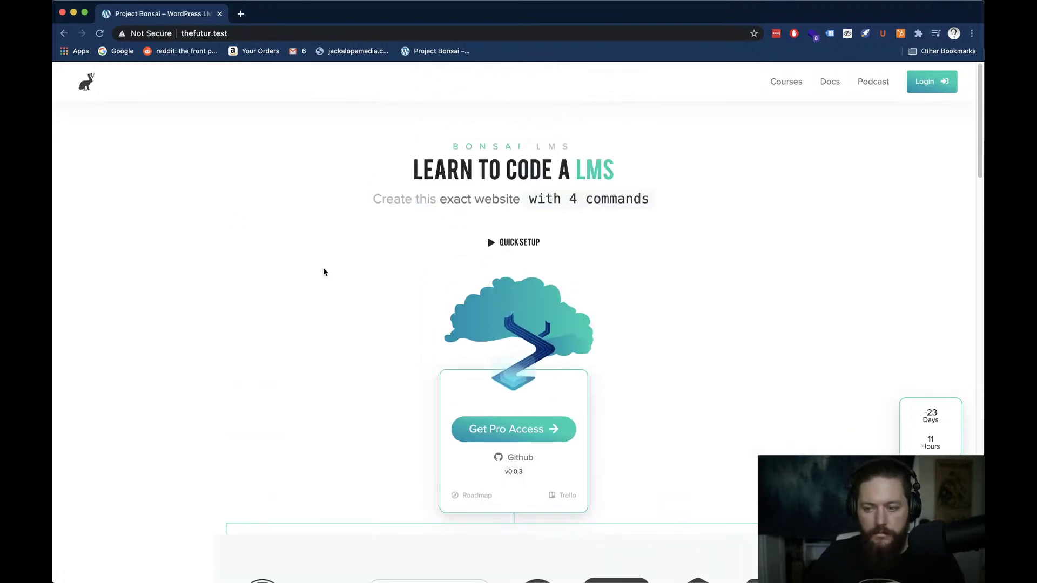
left_click_drag(925, 414, 933, 464)
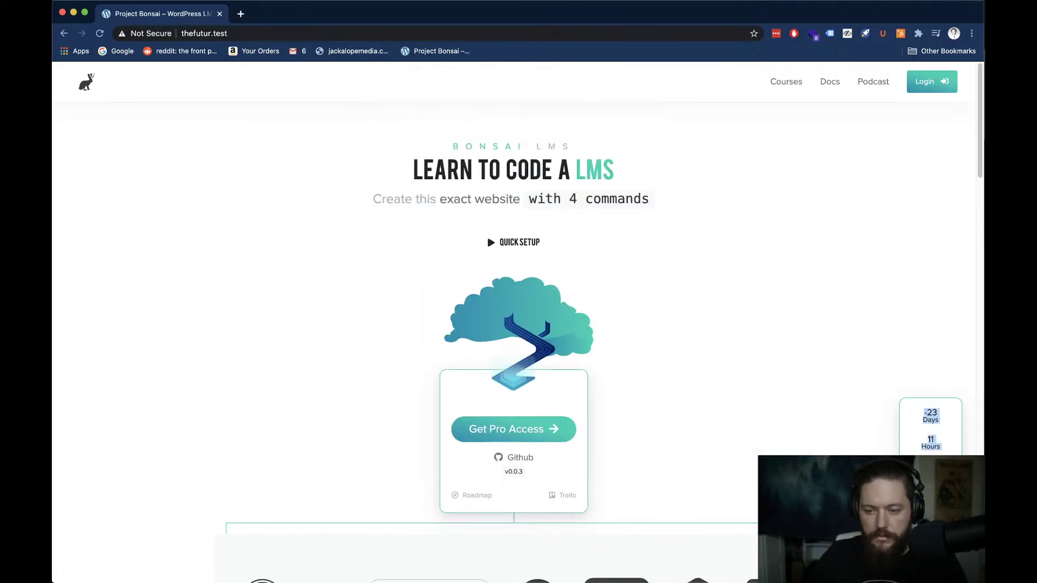
left_click(799, 382)
scroll(722, 384, "down", 5)
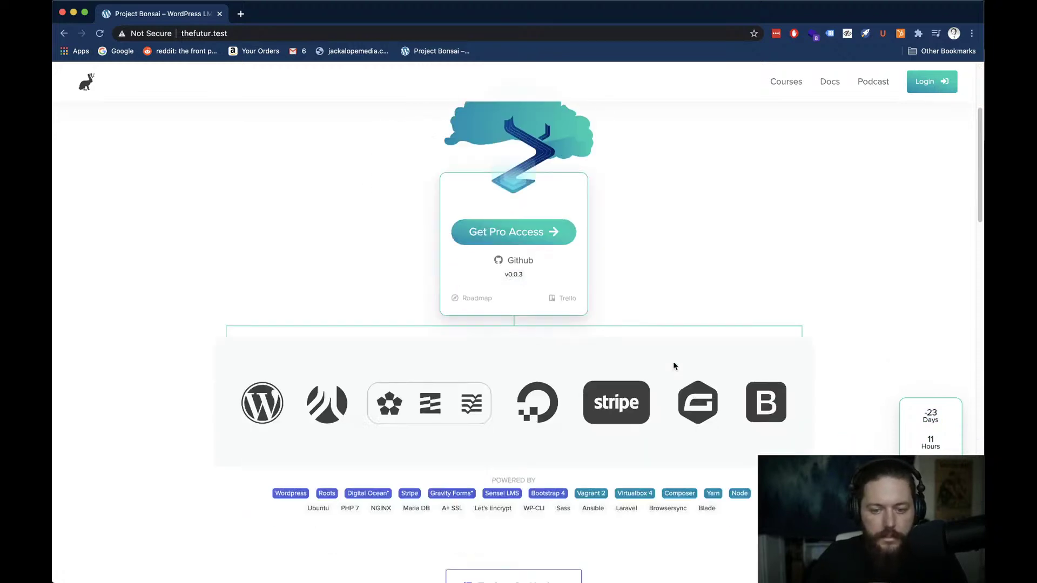
scroll(673, 365, "down", 5)
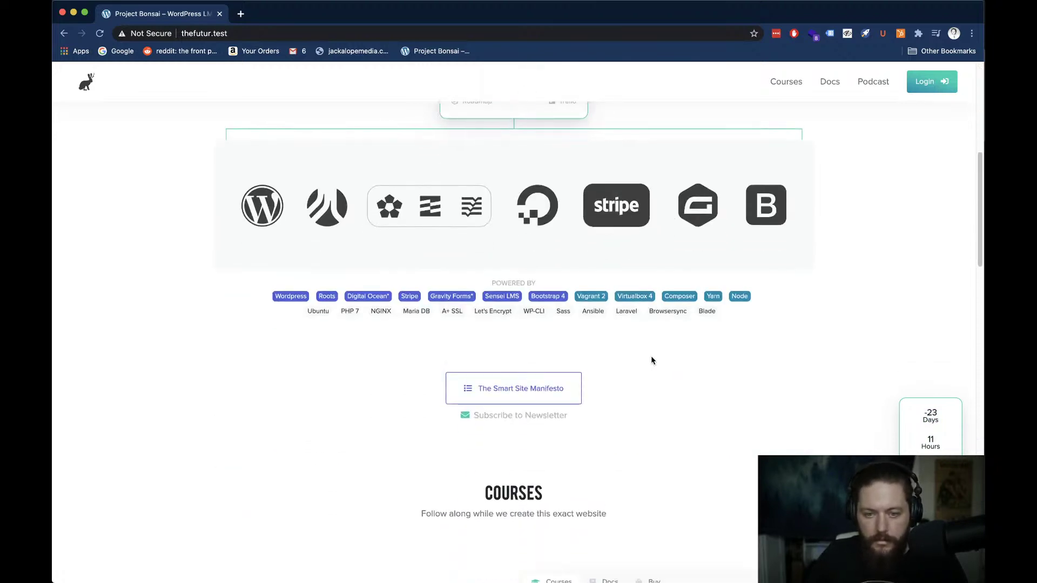
scroll(652, 361, "down", 10)
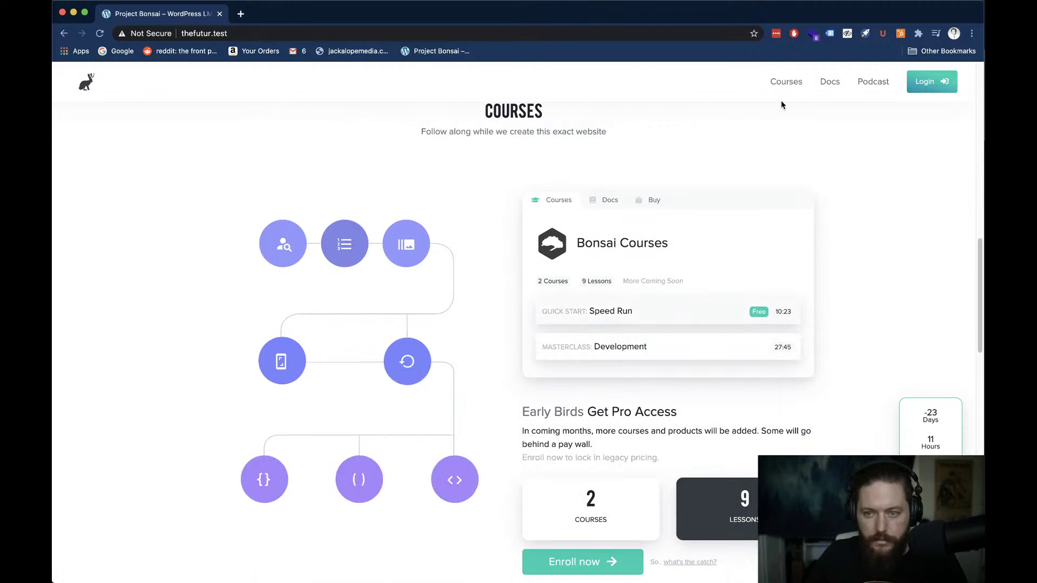
Check the Courses link options, then scroll down to the pricing plans
right_click(785, 82)
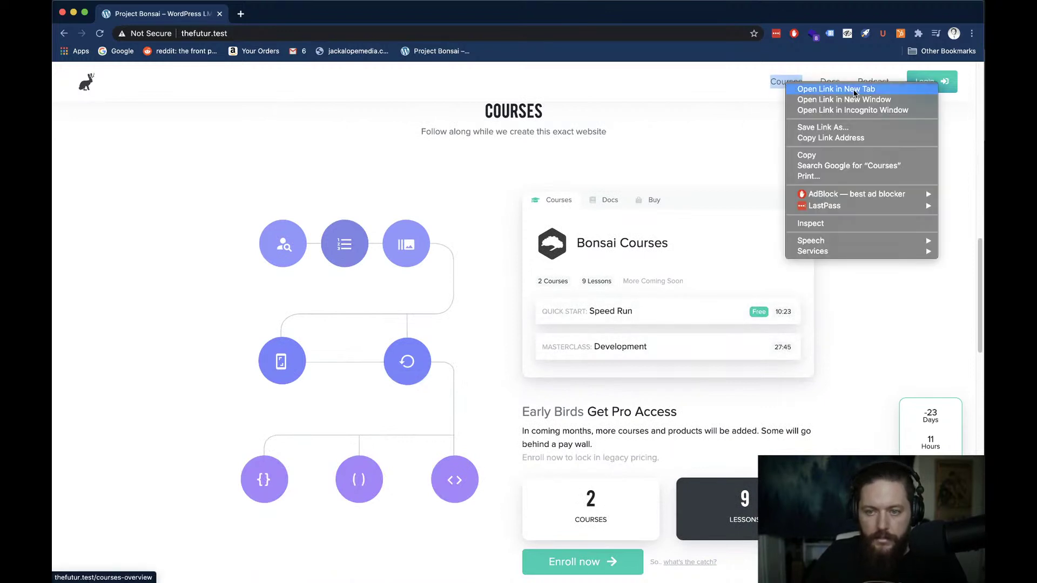
left_click(691, 141)
left_click(246, 168)
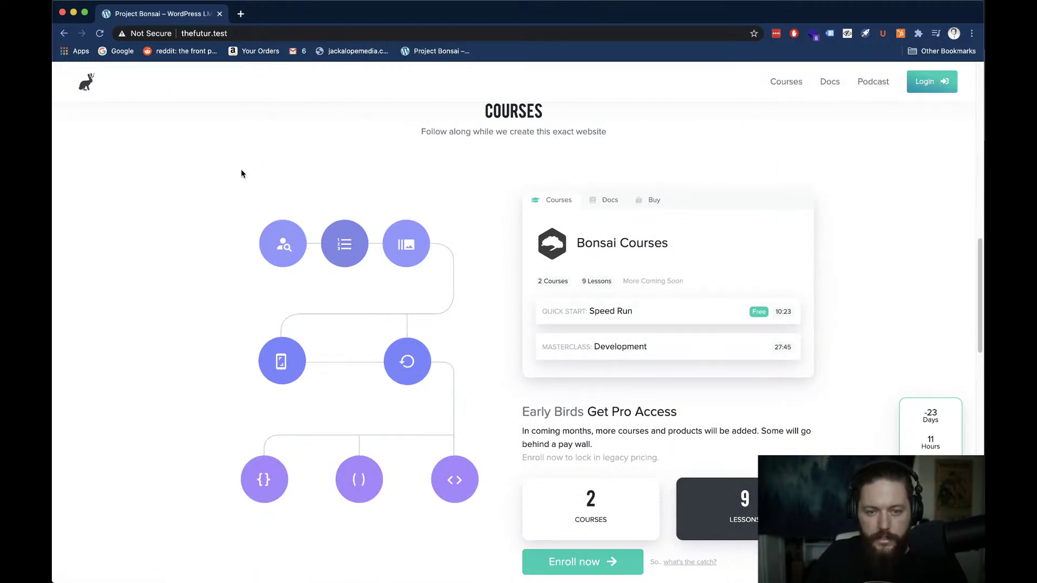
scroll(241, 173, "down", 3)
scroll(244, 178, "down", 1)
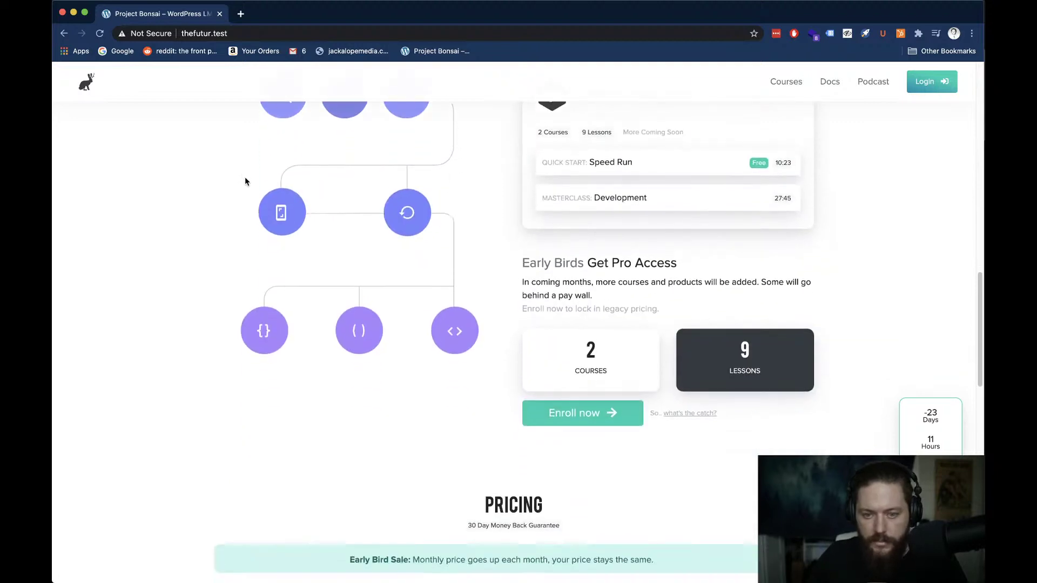
scroll(313, 248, "down", 6)
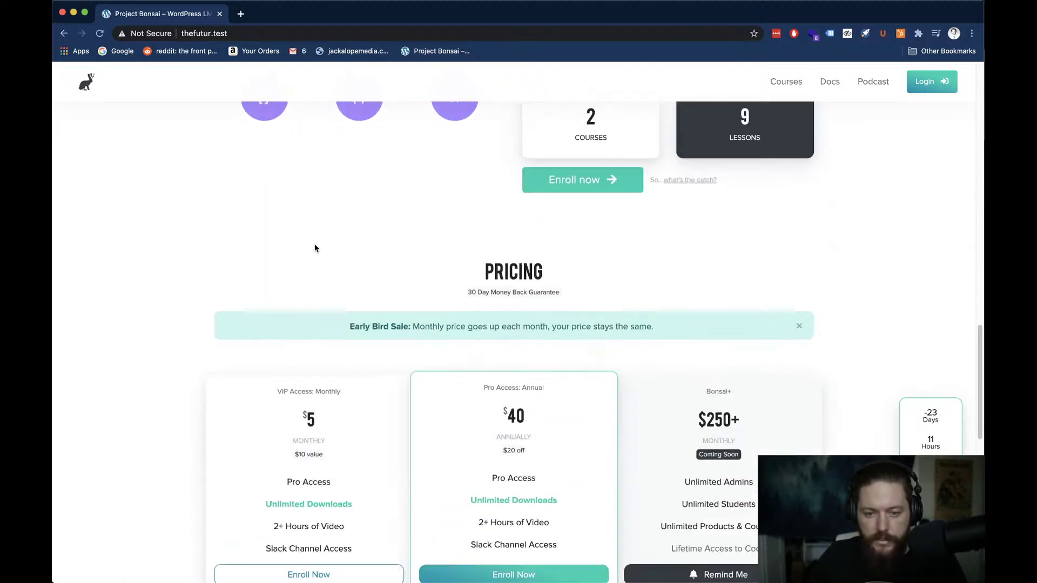
scroll(315, 246, "down", 5)
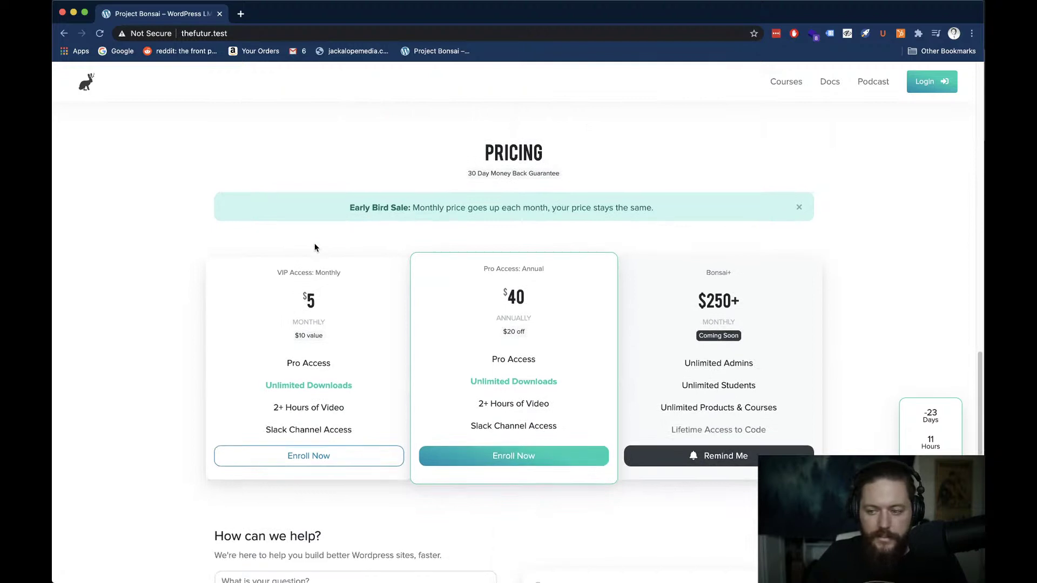
scroll(315, 245, "down", 3)
scroll(195, 319, "down", 2)
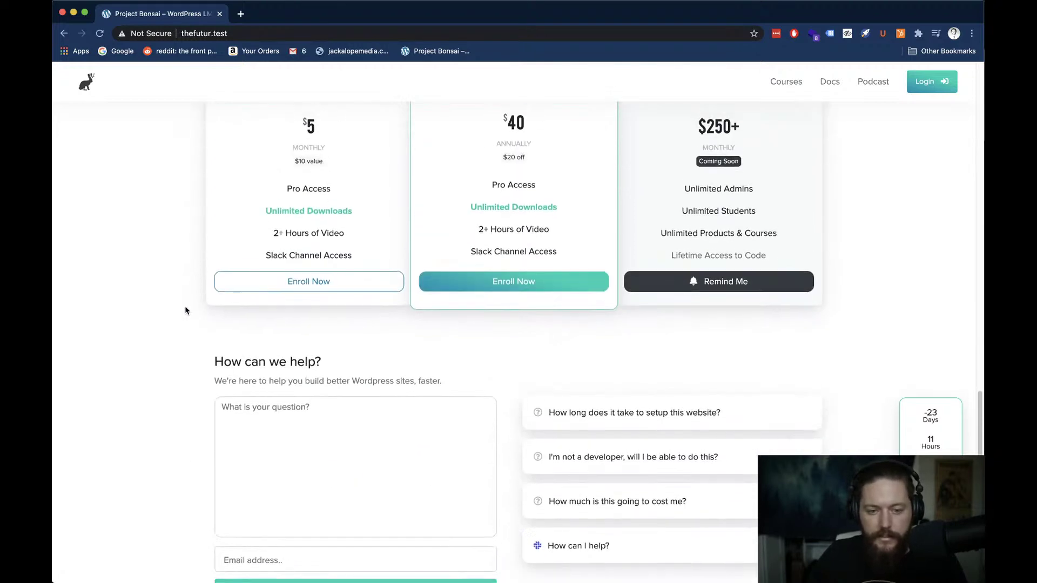
Open the Pro plan enrollment pop-up, close it, and keep scrolling
left_click(487, 289)
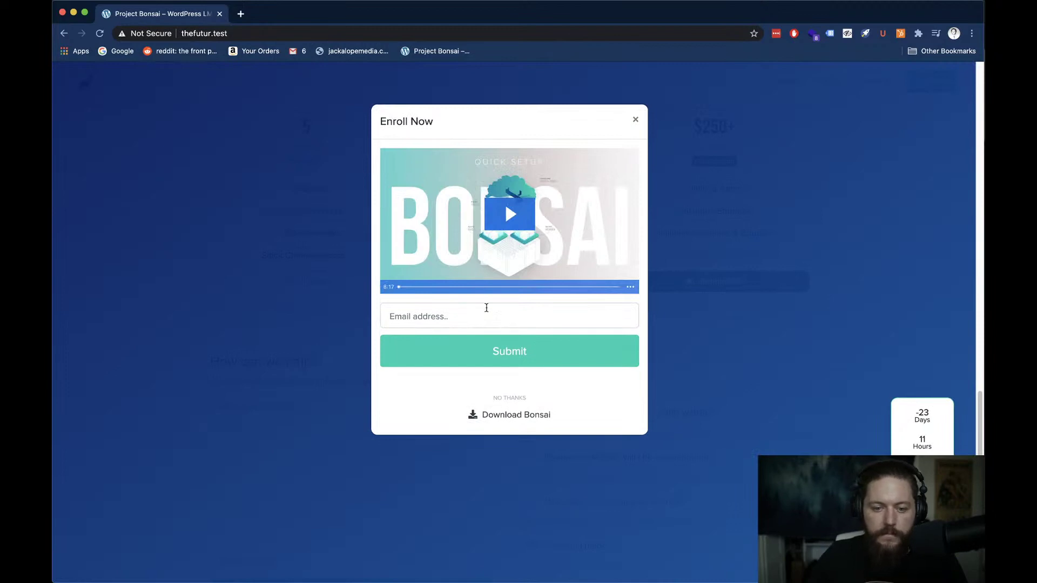
left_click(636, 120)
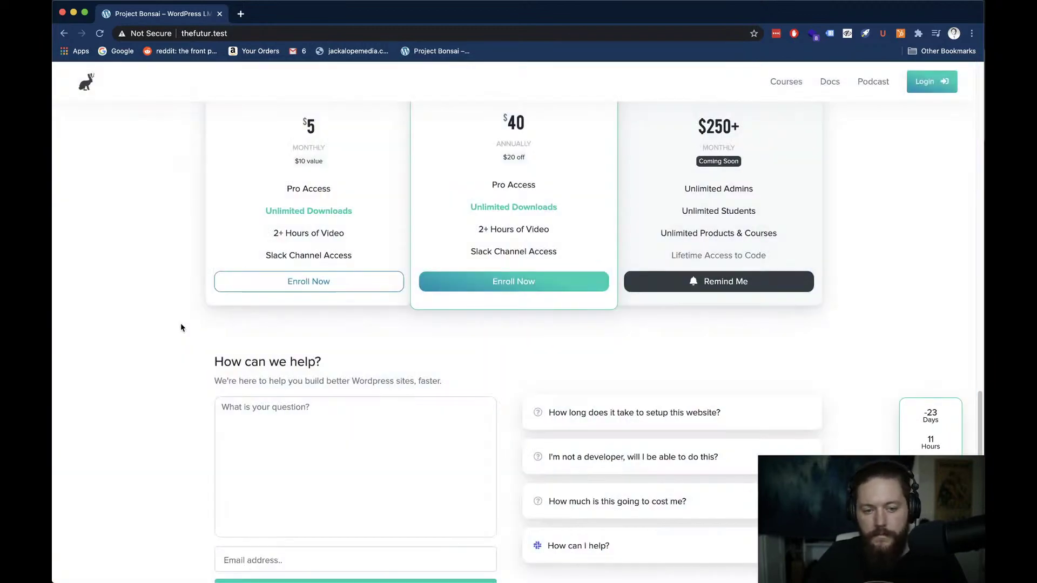
scroll(181, 327, "down", 3)
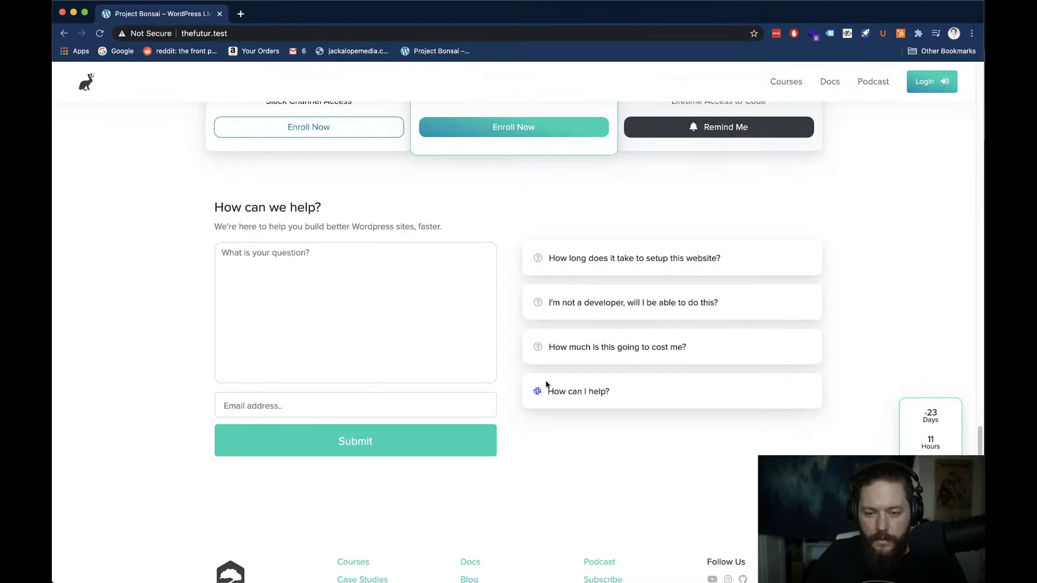
scroll(546, 385, "down", 2)
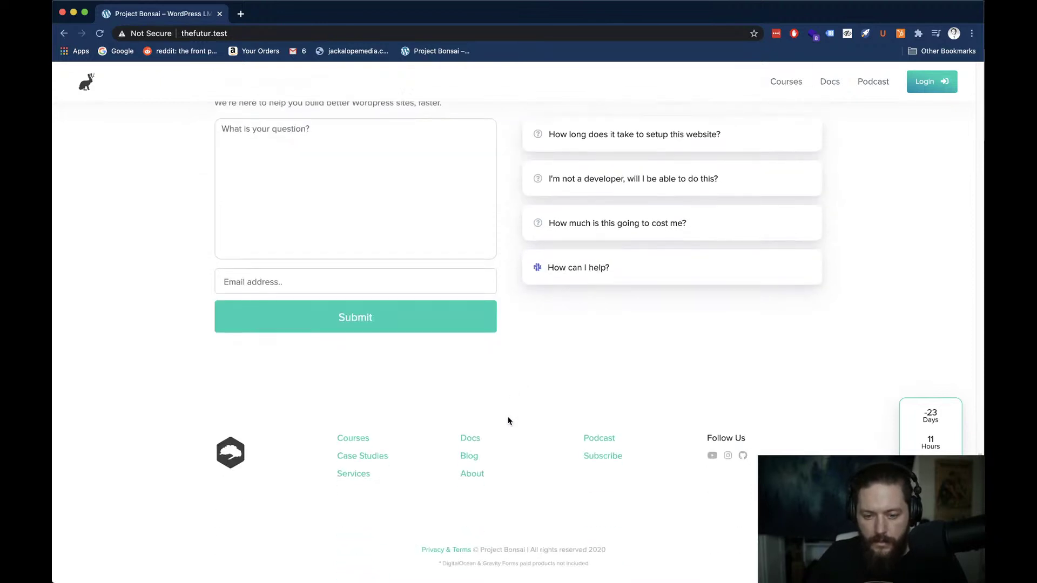
Open the jackalope.io Blog in a new tab, scroll through it, and close it
right_click(468, 440)
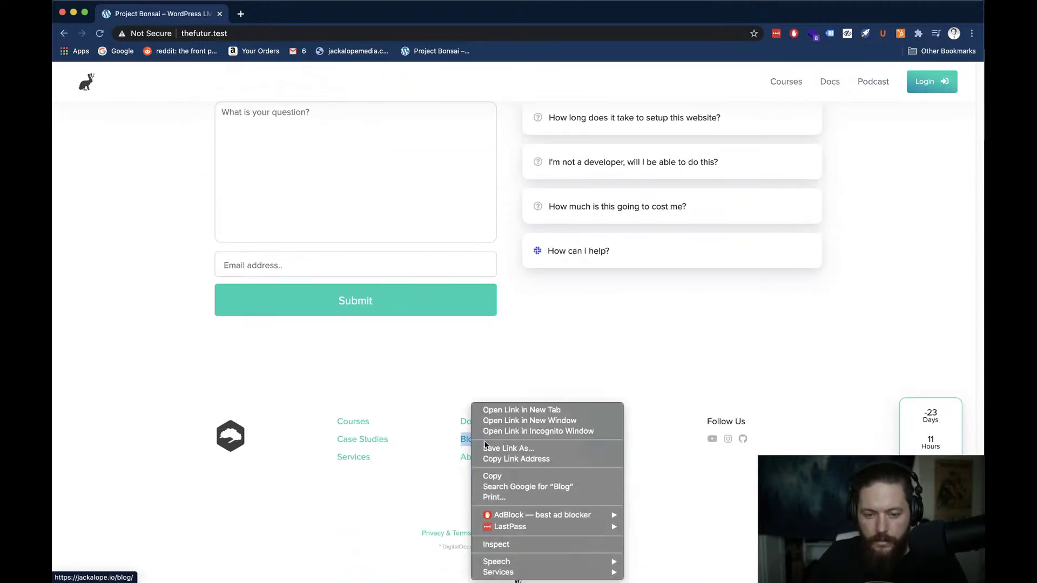
left_click(494, 410)
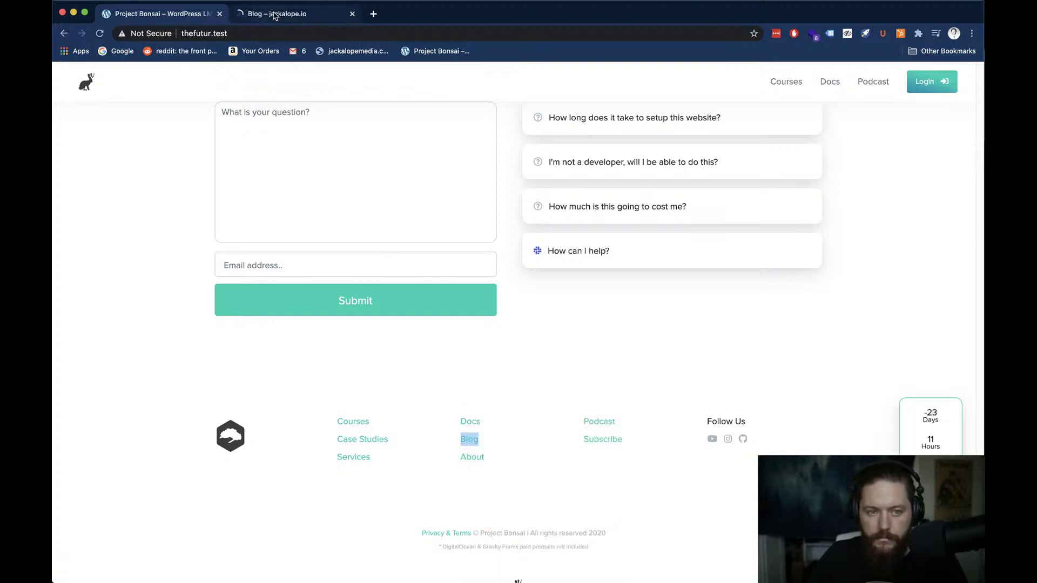
left_click(275, 16)
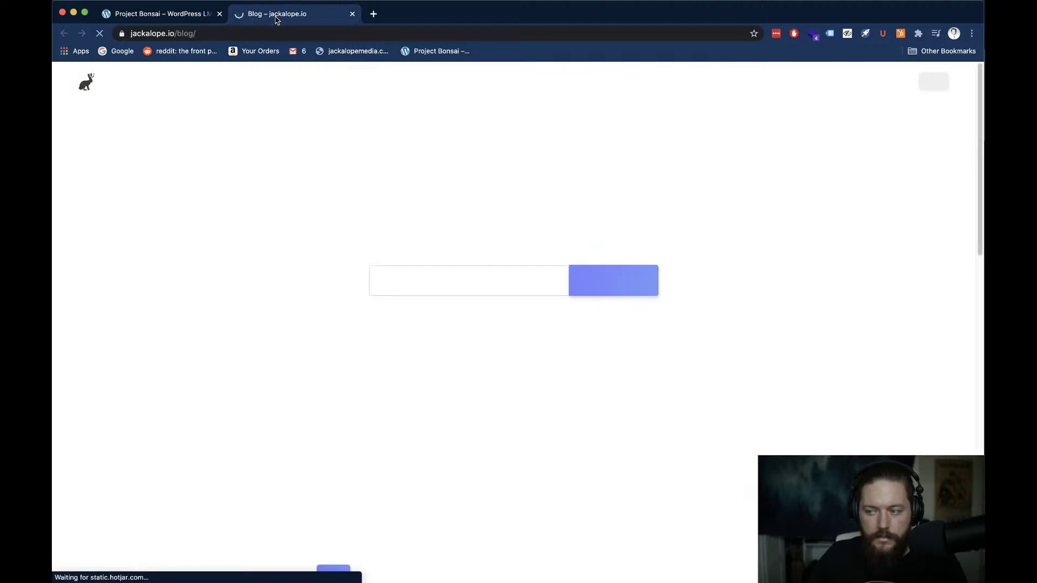
scroll(248, 228, "down", 3)
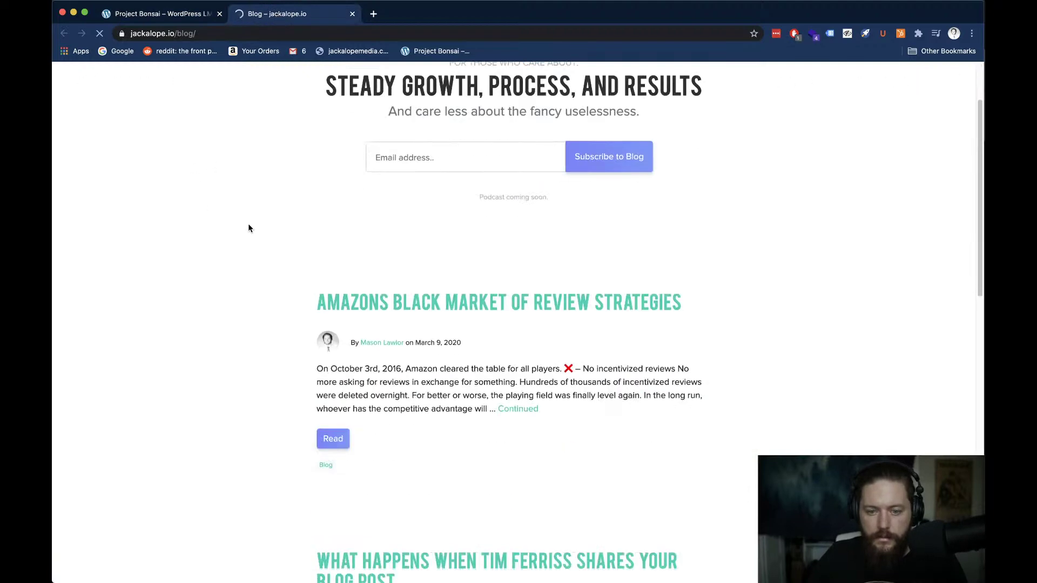
scroll(248, 228, "down", 3)
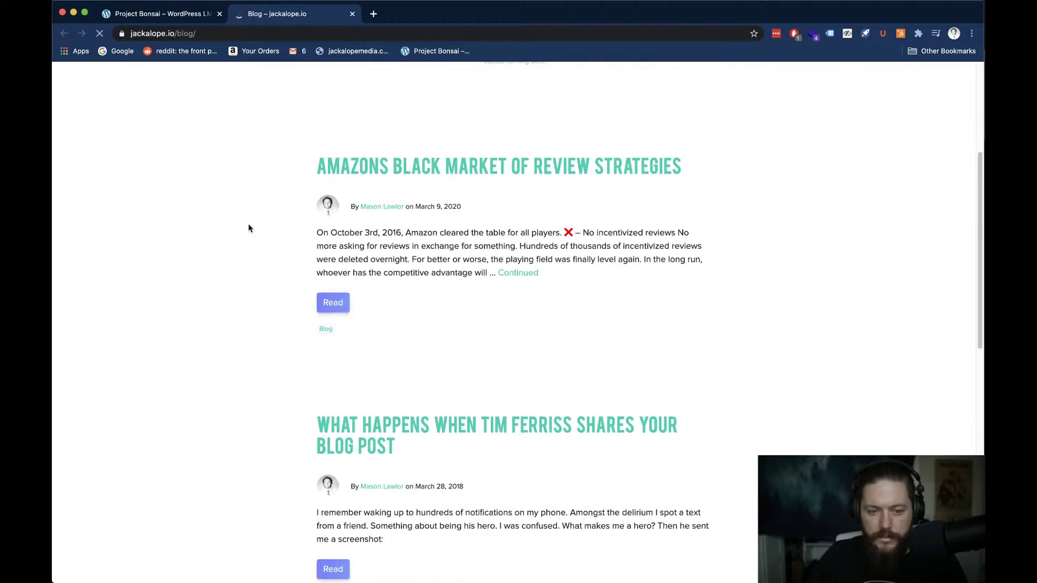
scroll(249, 228, "down", 5)
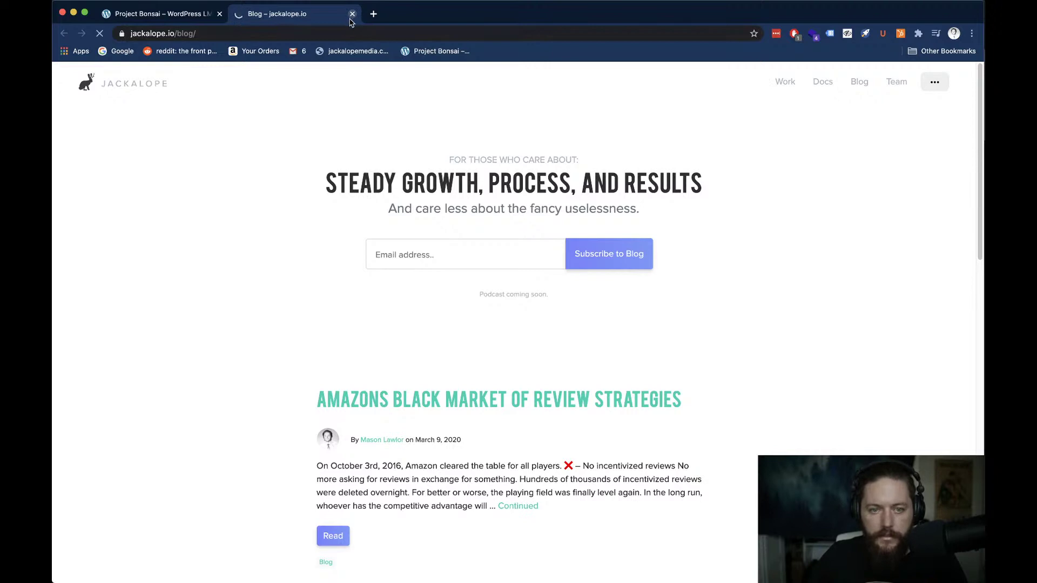
key("super+w")
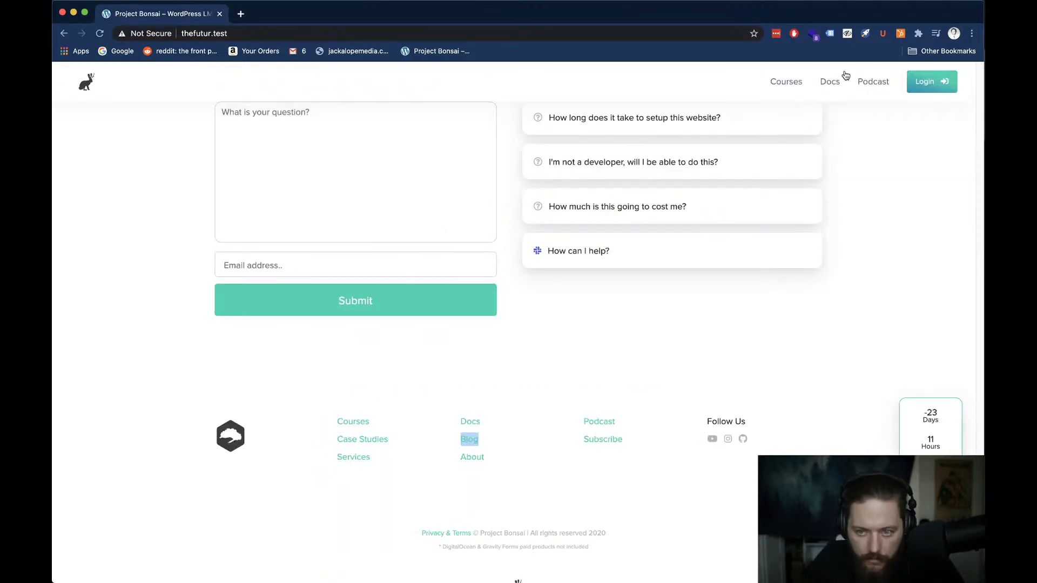
Open thefutur.test/docs from the header's Docs link in a new tab, showing no results
right_click(831, 83)
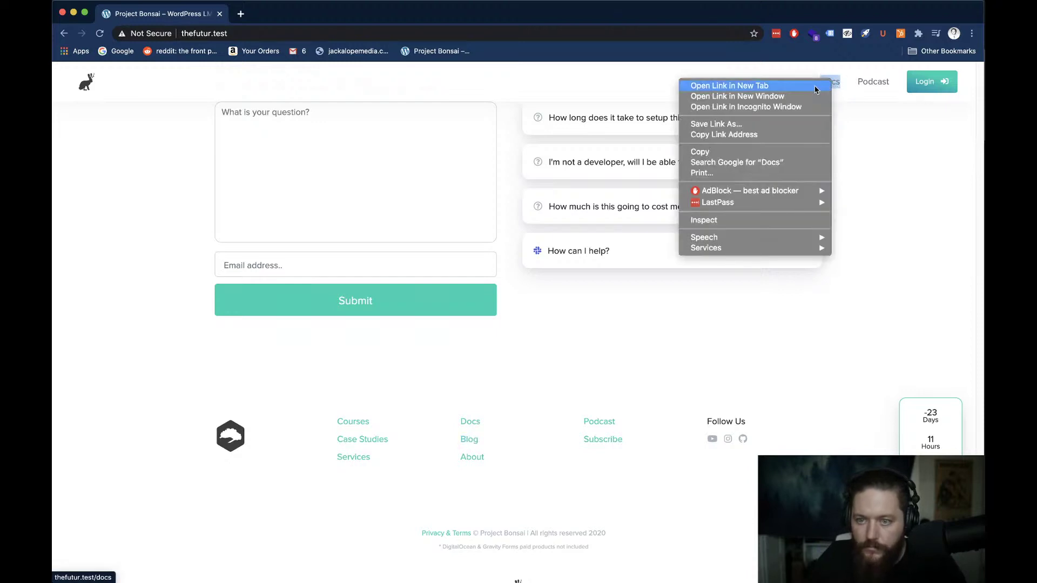
left_click(790, 87)
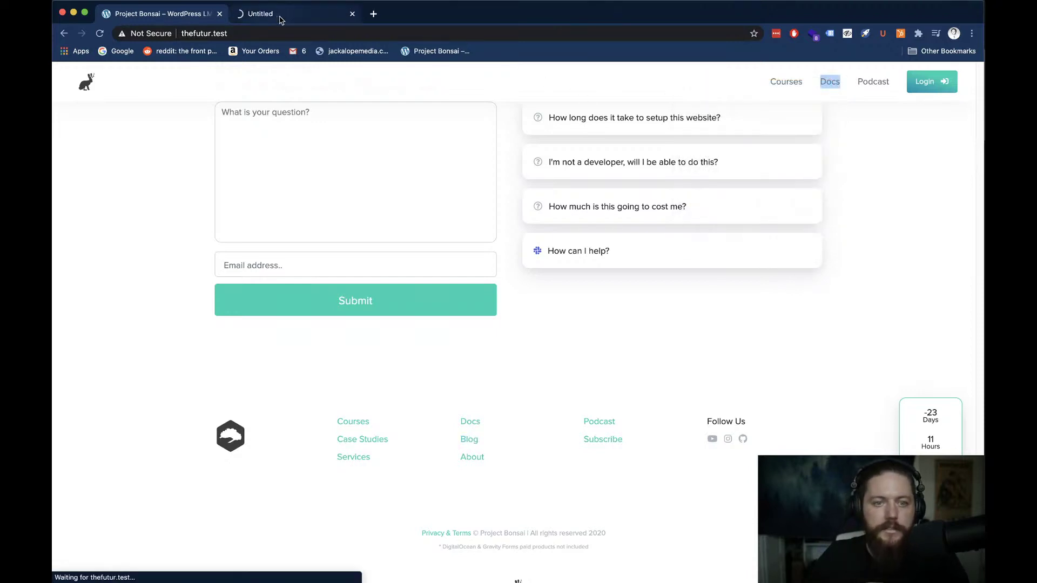
left_click(280, 19)
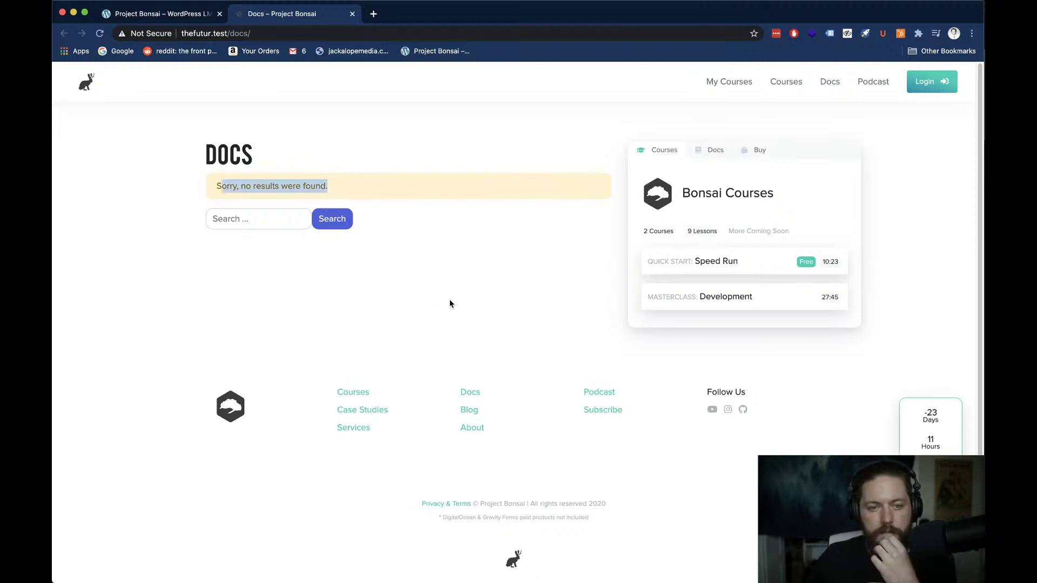
Switch to Notion and open a second Notion window
key("super+Tab")
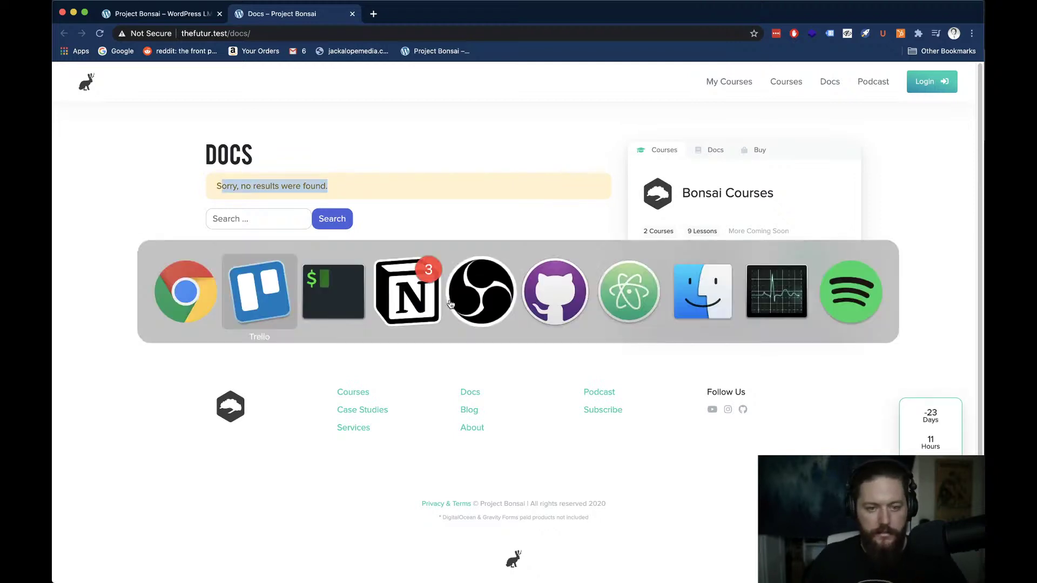
left_click(397, 298)
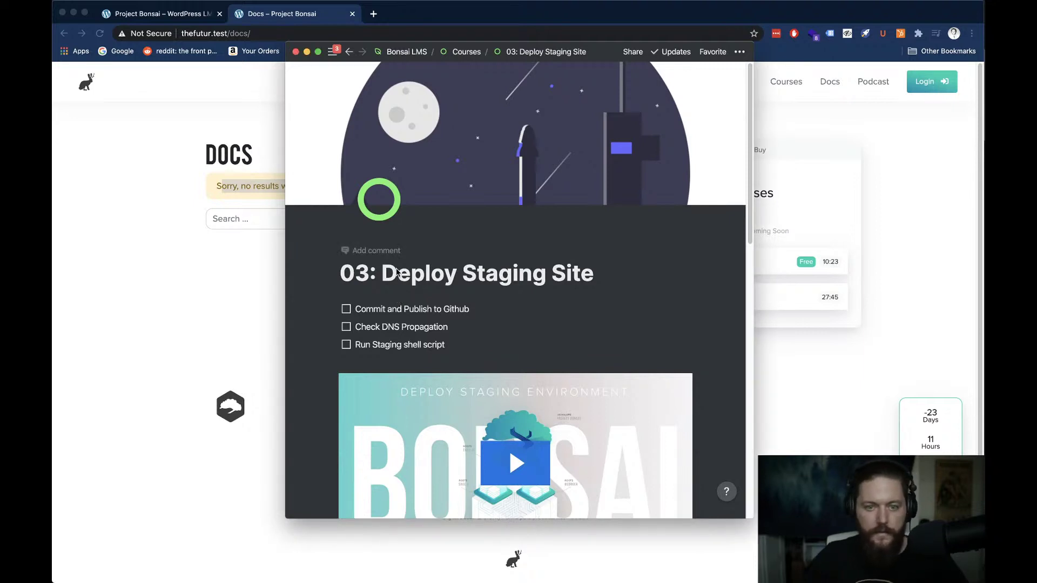
key("super+shift+n")
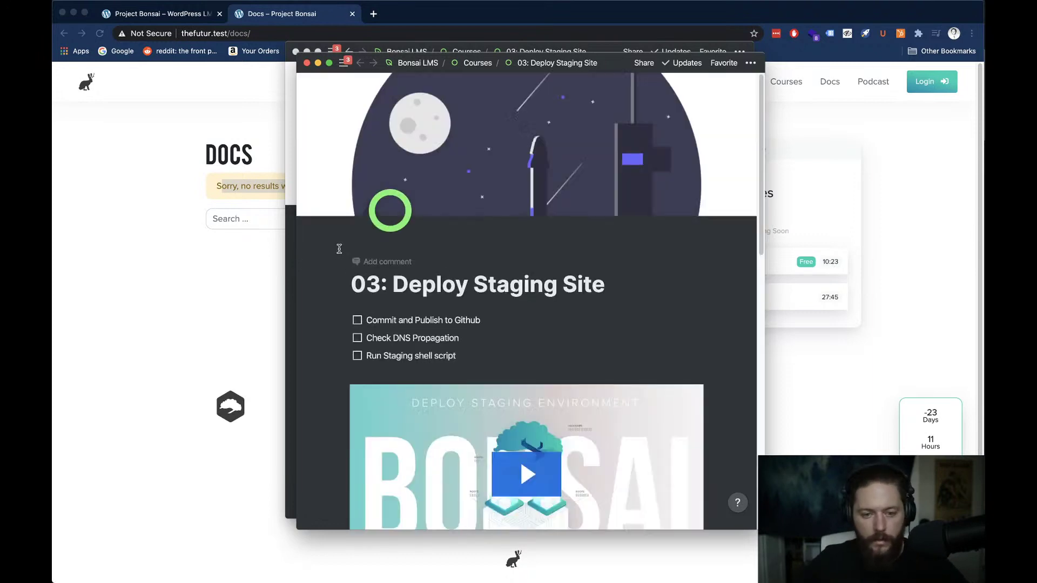
Go to the Bonsai LMS page and scroll to its Resources and Basic Schedule
scroll(368, 354, "down", 3)
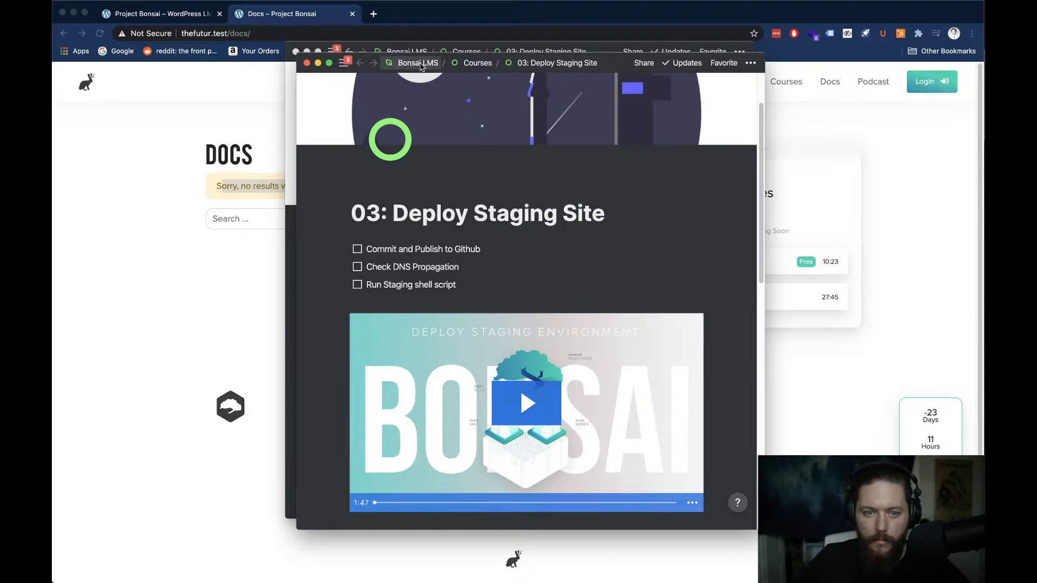
left_click(419, 66)
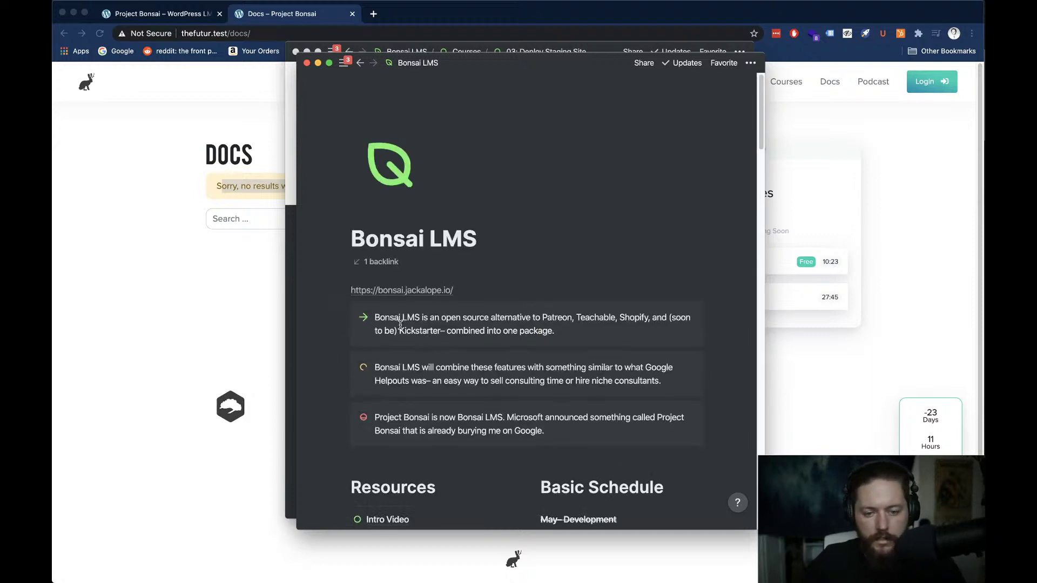
scroll(400, 325, "down", 3)
scroll(398, 345, "down", 1)
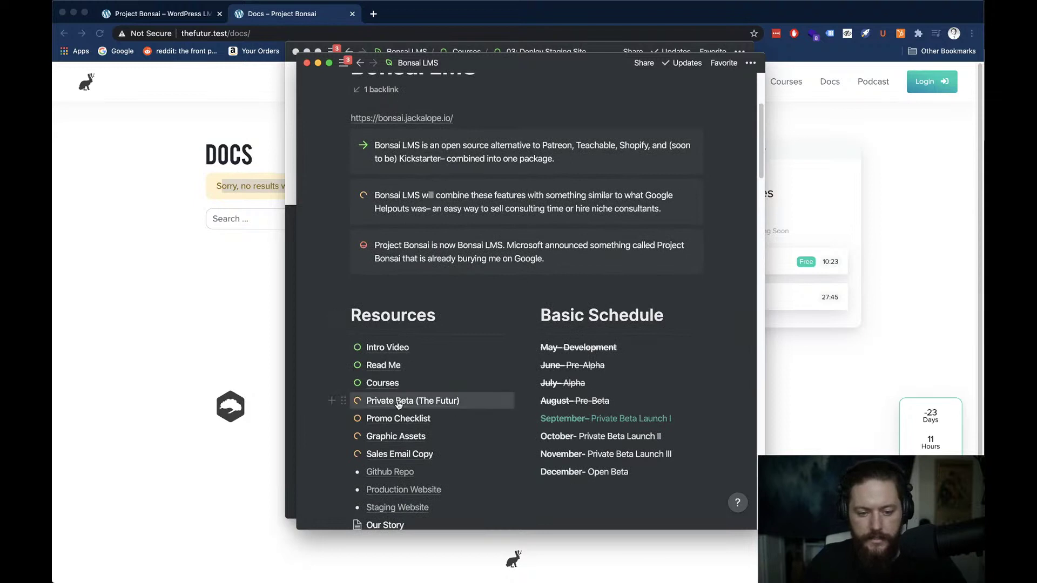
scroll(395, 400, "down", 3)
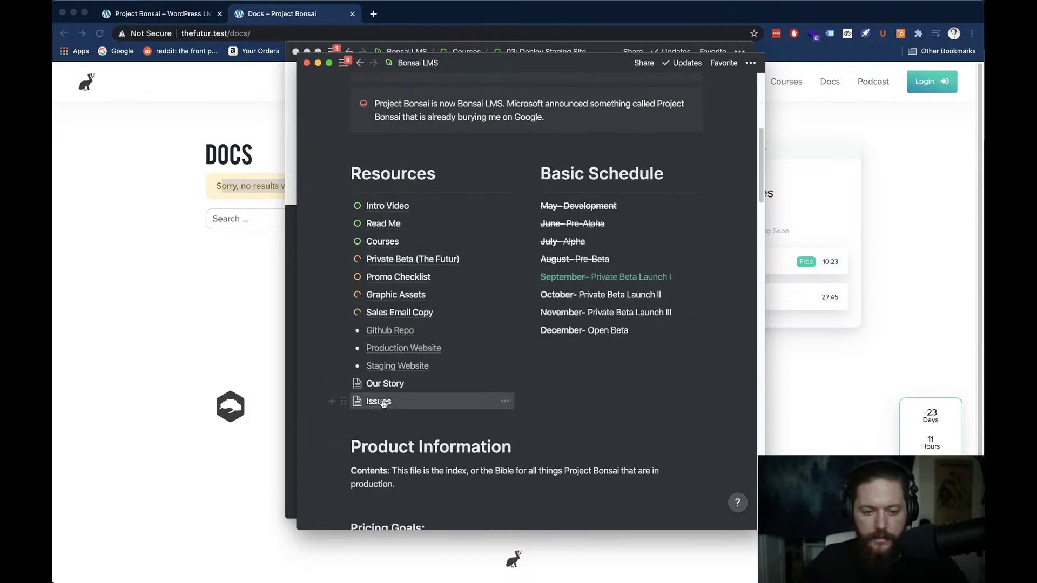
On the Issues page, add a 'Docs' to-do nested under Bonsai Website
left_click(379, 401)
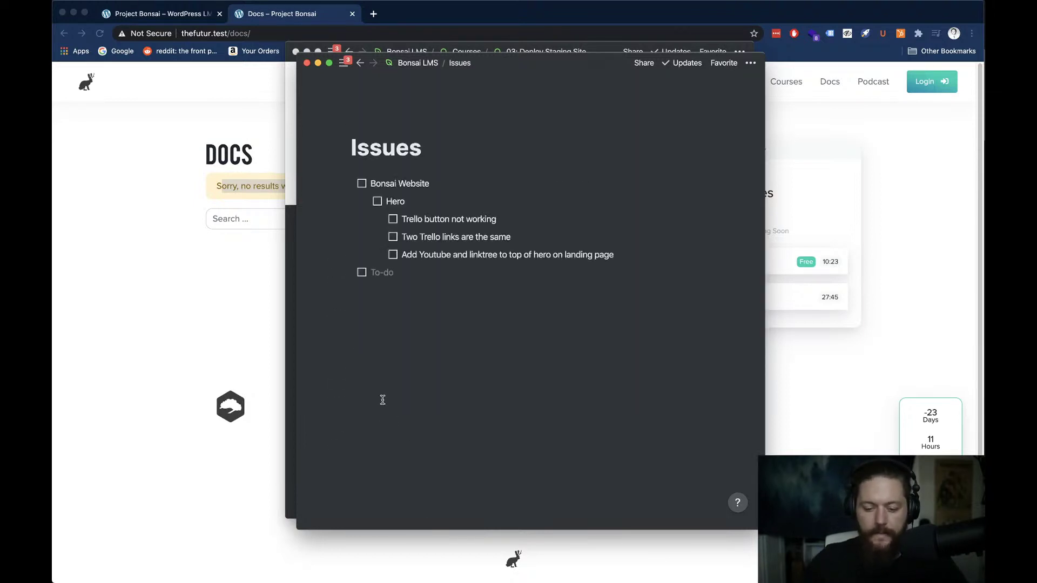
scroll(383, 400, "right", 5)
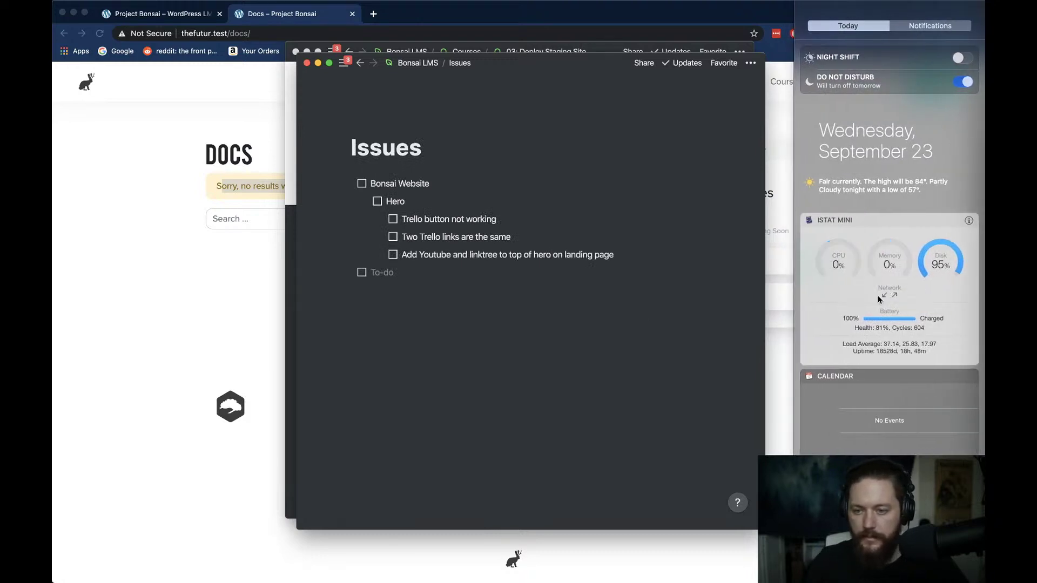
scroll(879, 300, "left", 5)
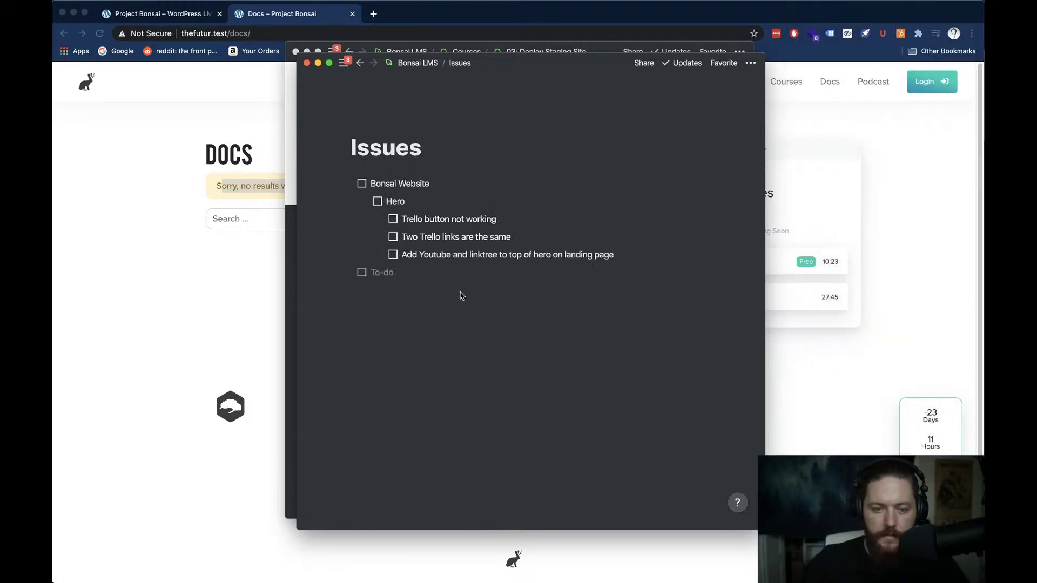
left_click(437, 277)
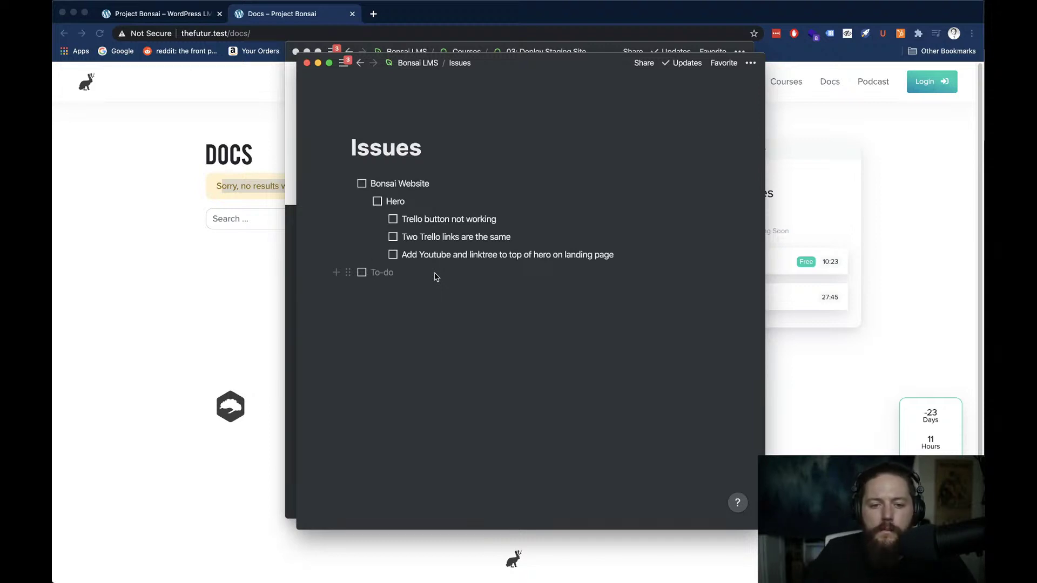
key("shift+Tab")
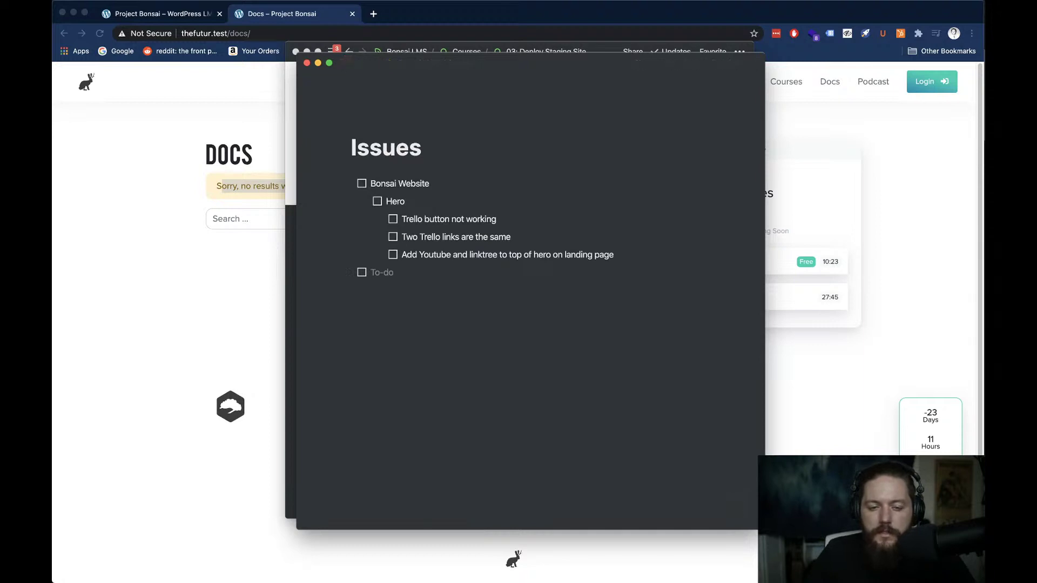
key("Tab")
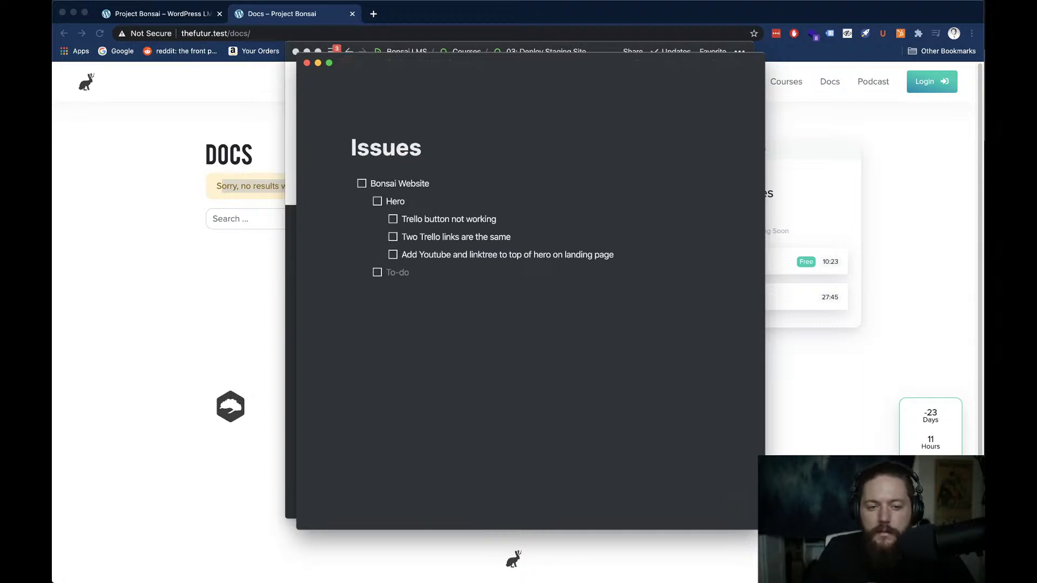
type("Docs")
Add 'Readme missing from docs page' as a sub-item under Docs, then hide Notion
key("Return")
key("Tab")
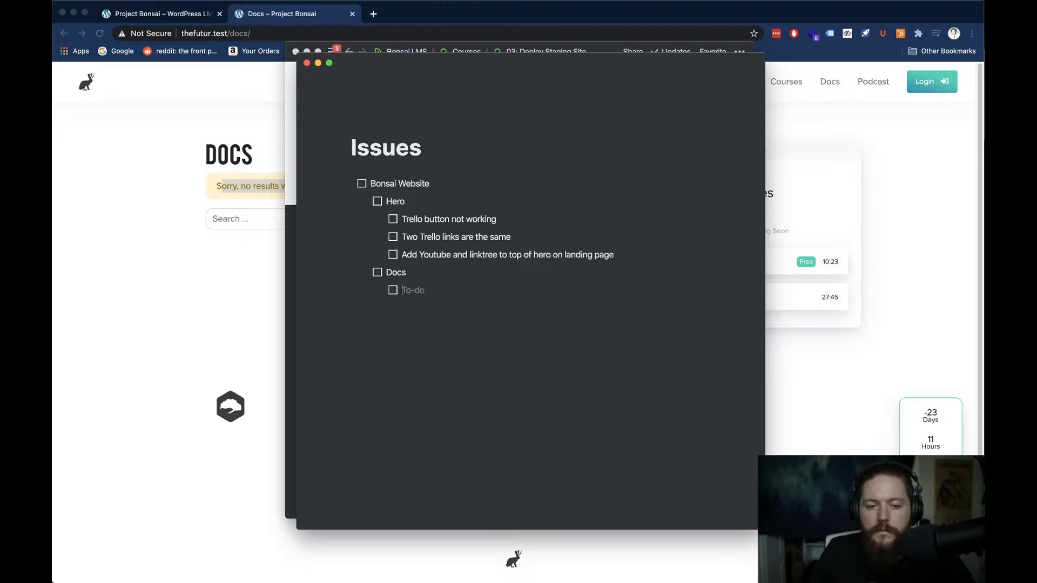
type("Readm")
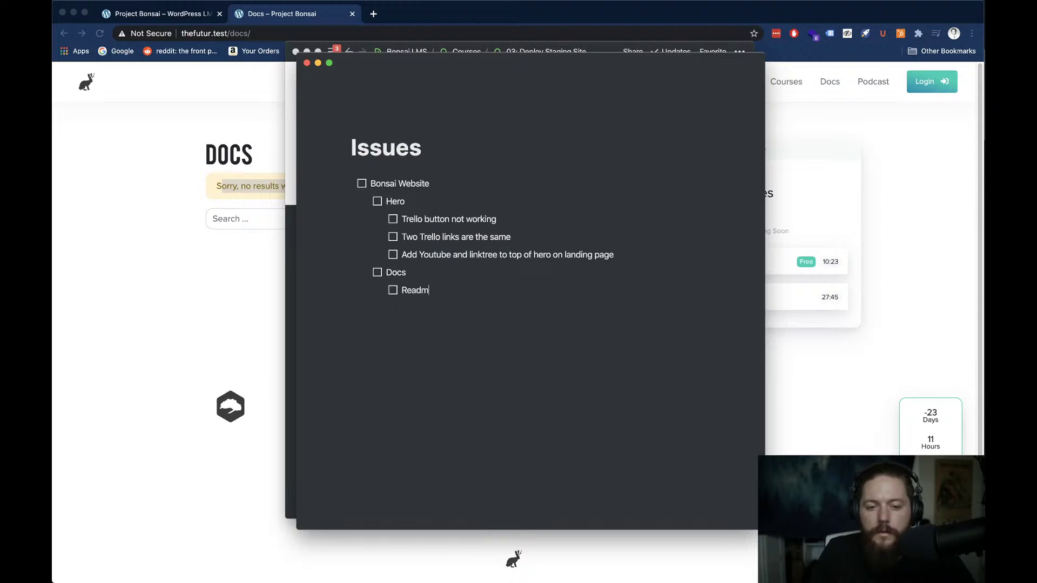
type("e missing")
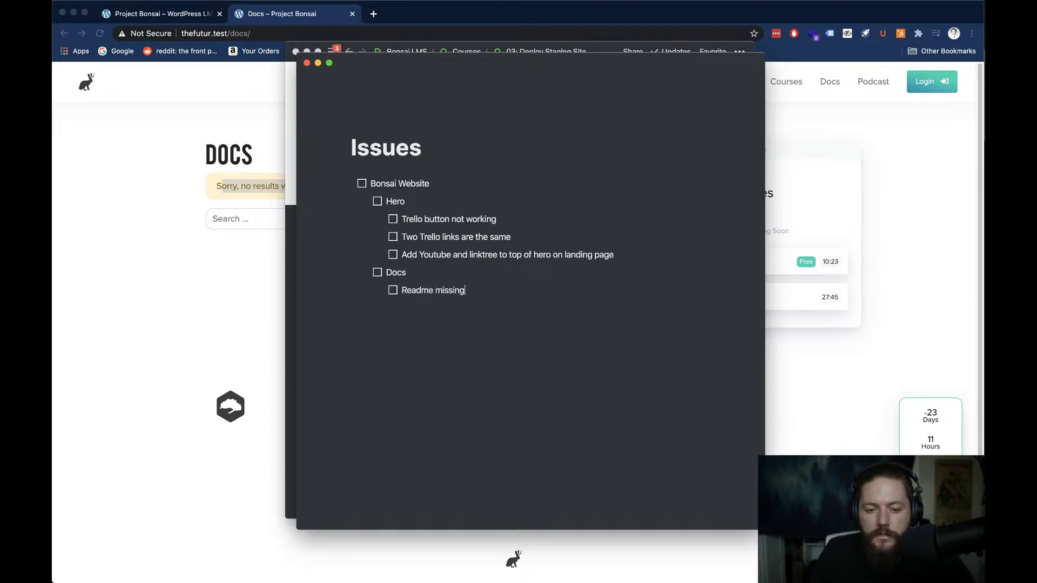
type(" from doc")
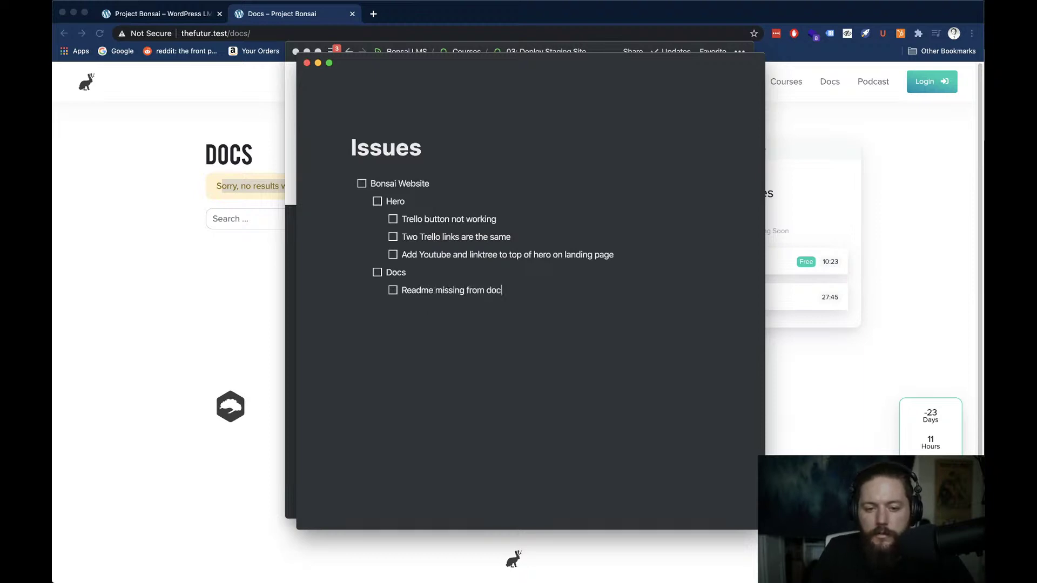
type("s page")
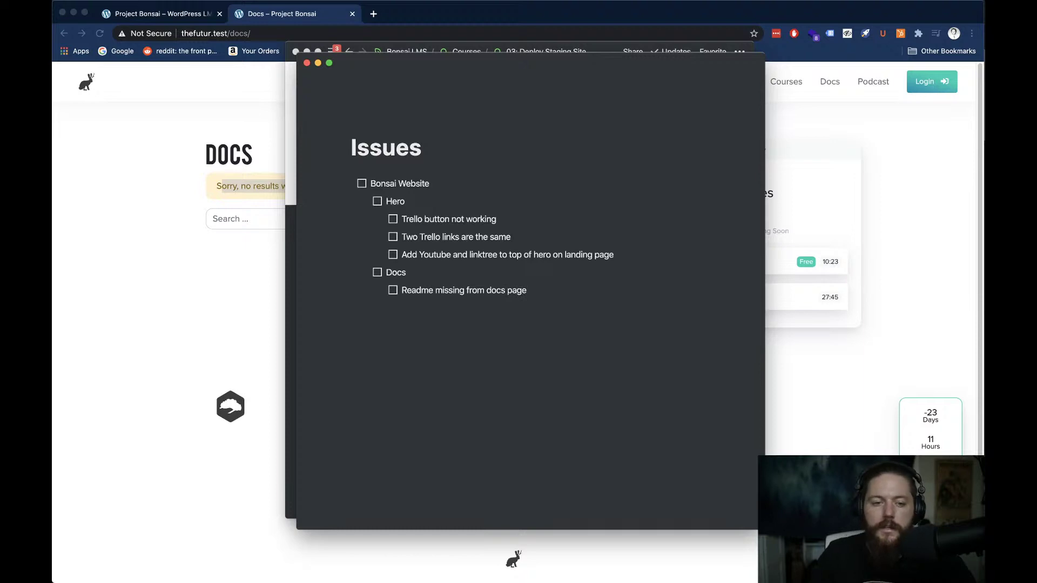
key("super+Tab")
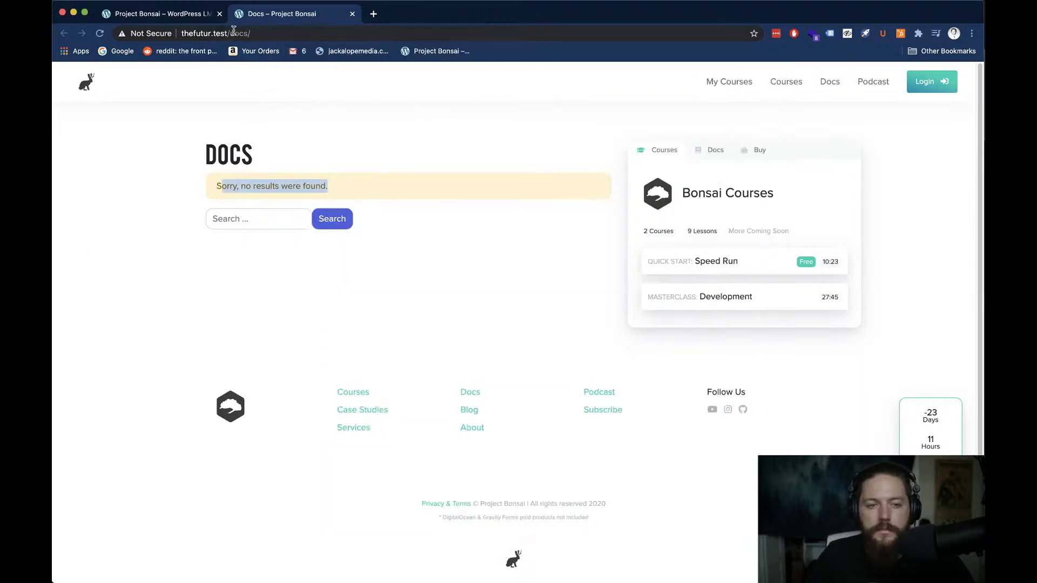
Change the site address from docs/ to wp-admin and load it
left_click_drag(234, 30, 254, 34)
type("w")
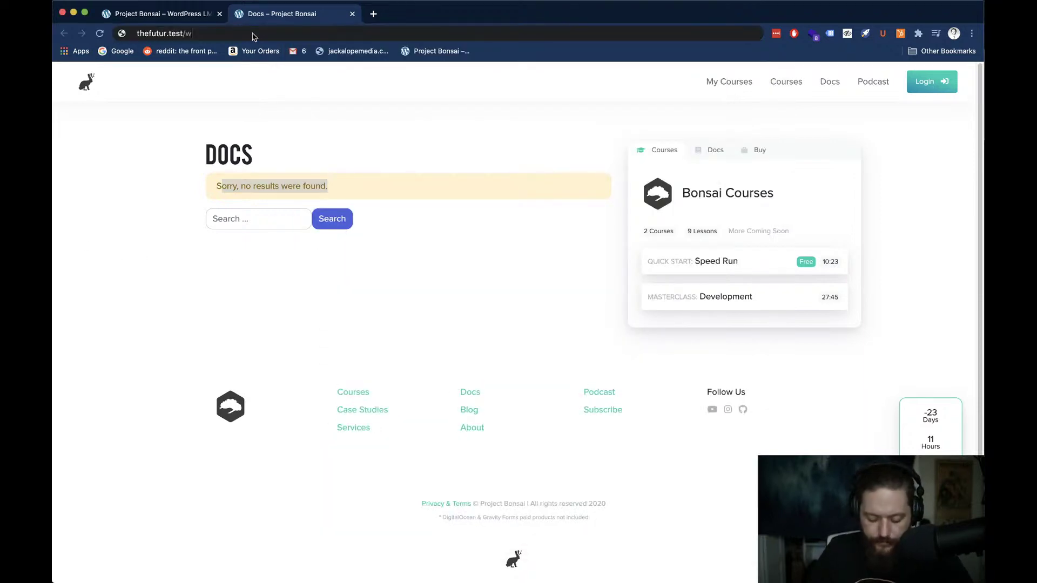
type("p-admin")
key("Return")
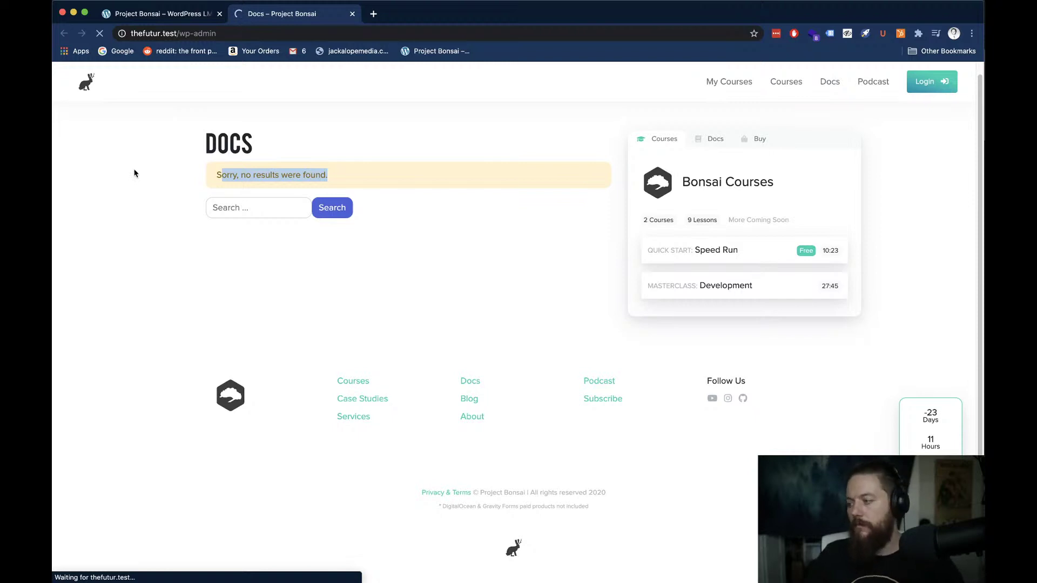
Try logging in with the original admin username and password, getting an 'Unknown username' error
key("super+Tab")
key("super+Tab")
key("super+Tab")
key("super+Tab")
key("super+Tab")
key("super+Tab")
key("super+Tab")
key("super+Tab")
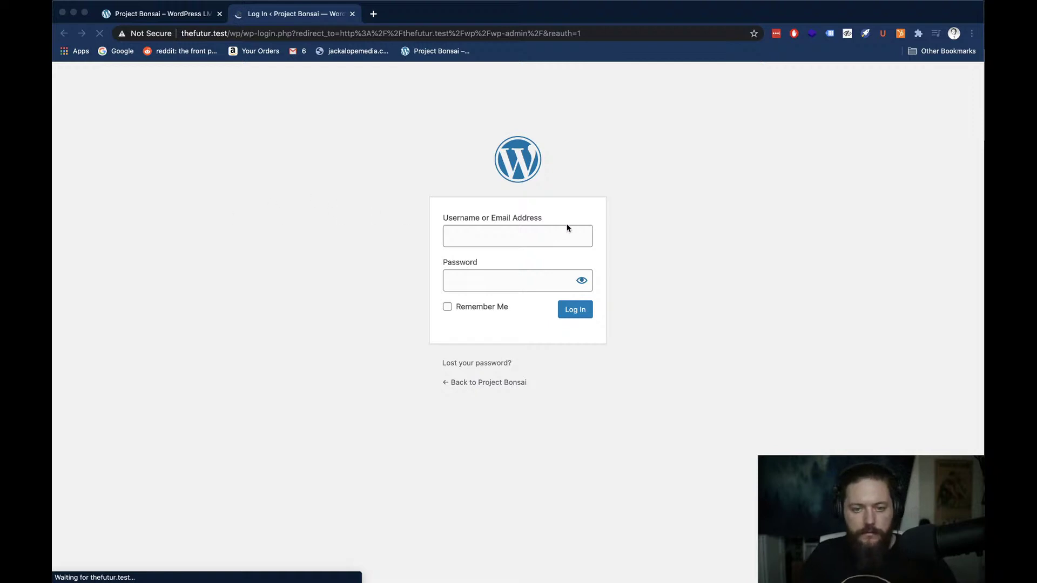
left_click(545, 239)
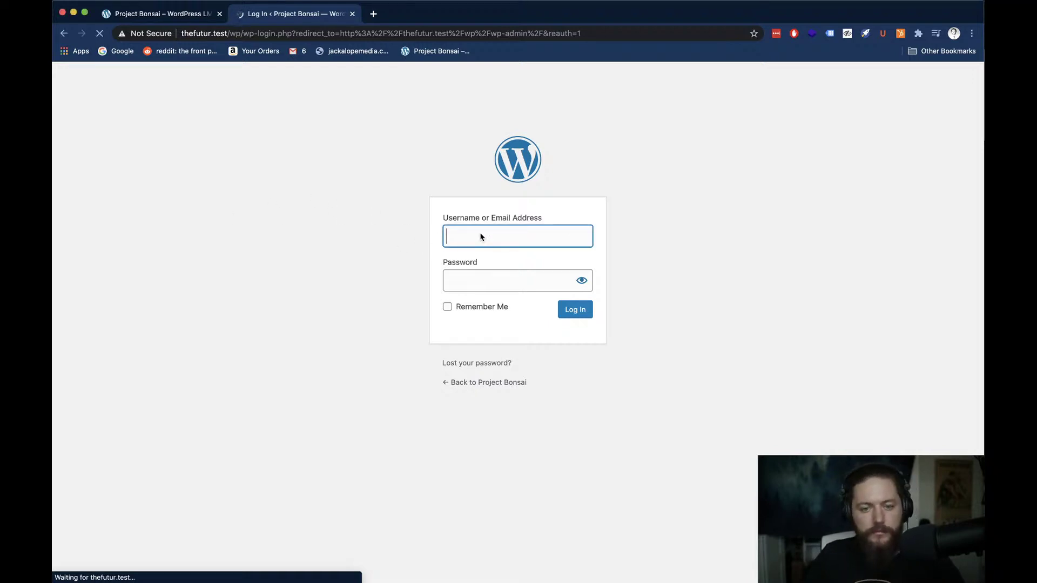
type("masoninthesis")
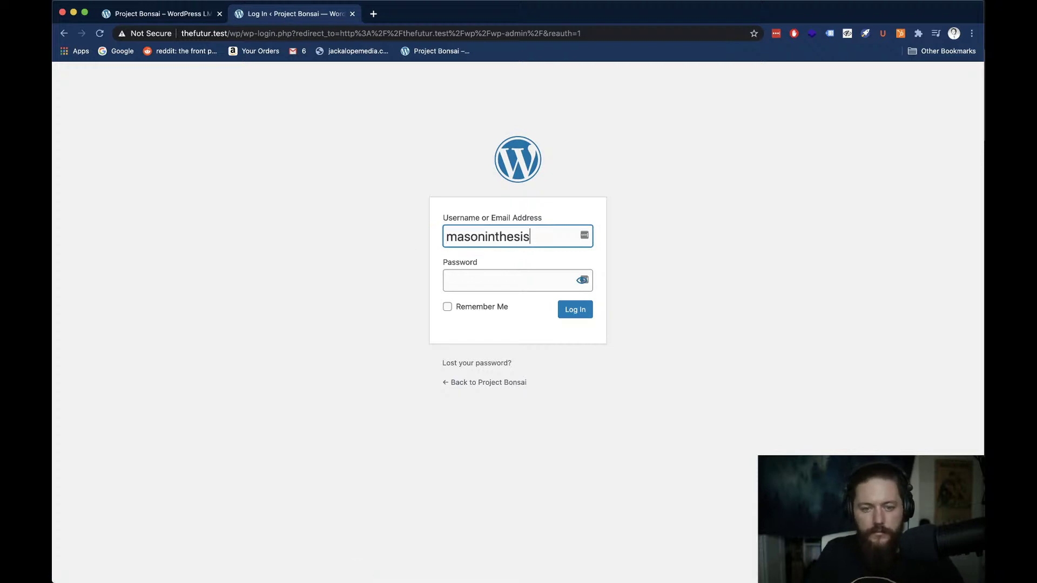
key("Tab")
type("*****")
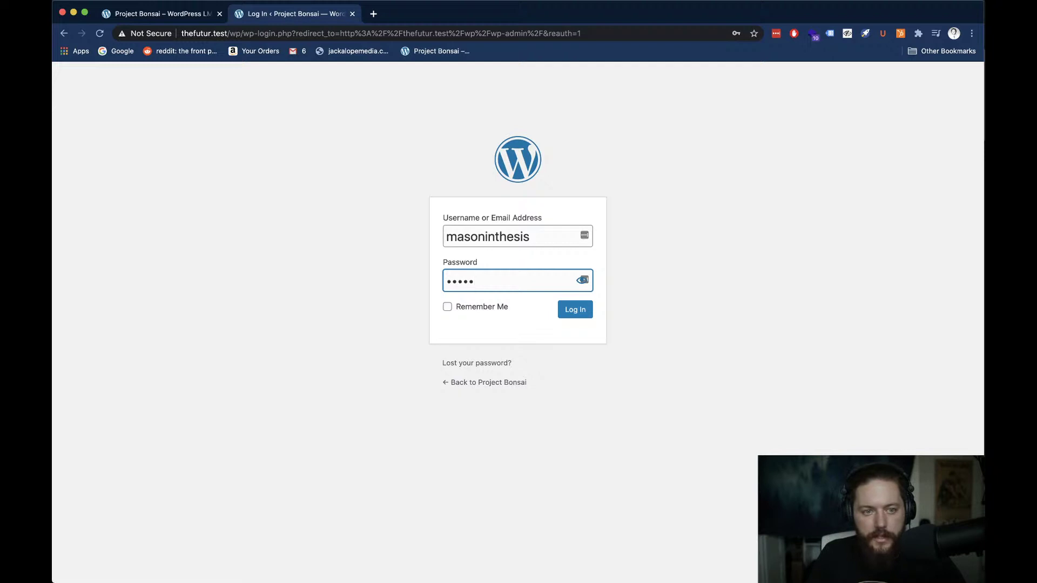
key("Return")
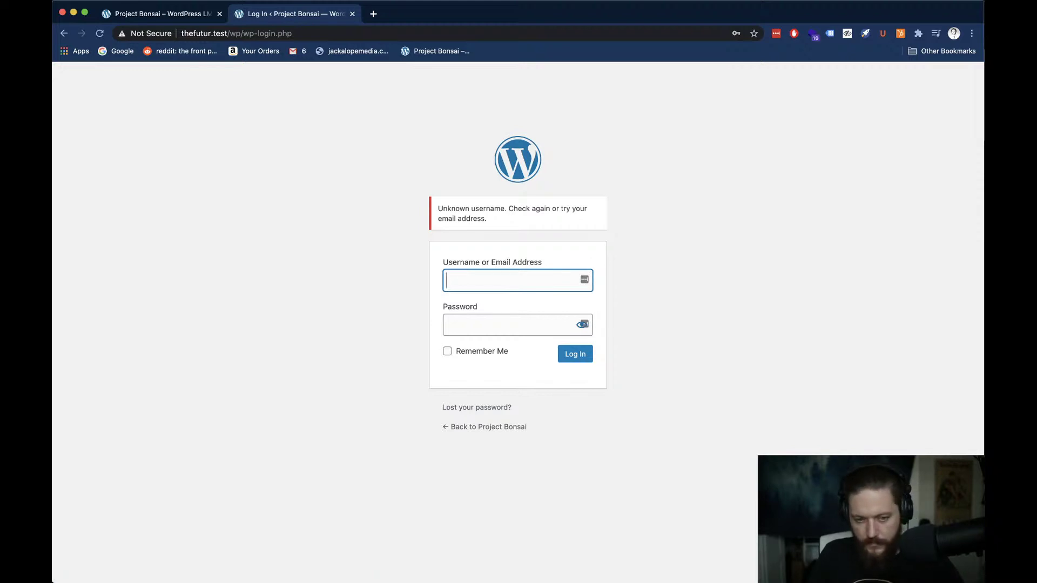
Bring Atom forward and open staging.sh, then development.sh
key("super+Tab")
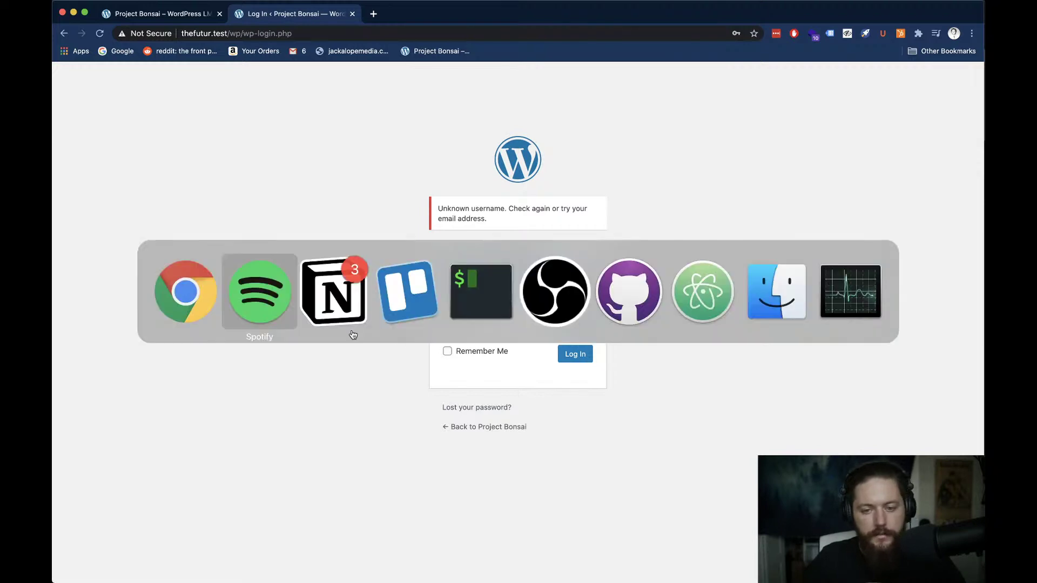
left_click(694, 301)
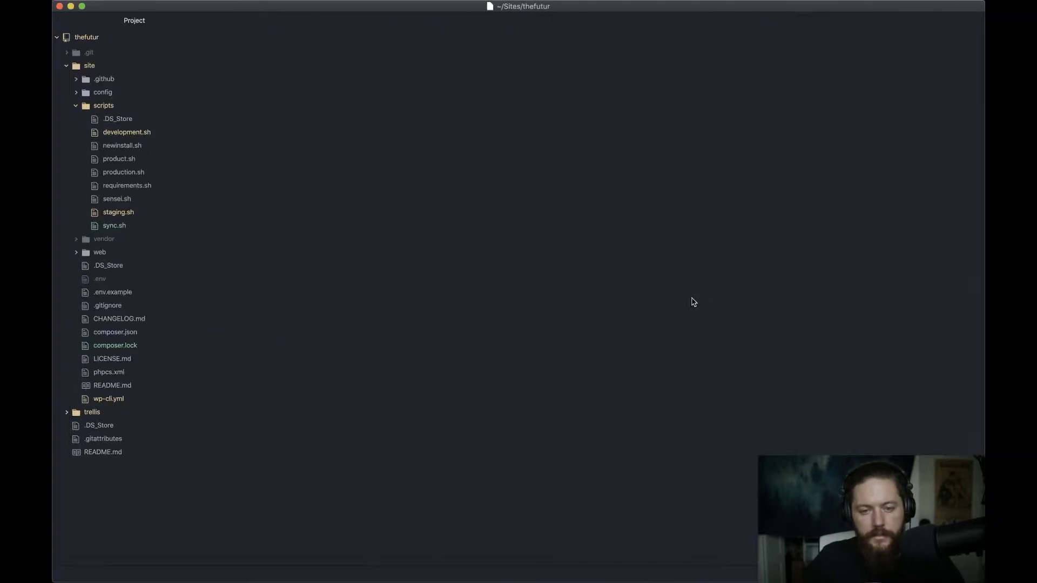
left_click(116, 212)
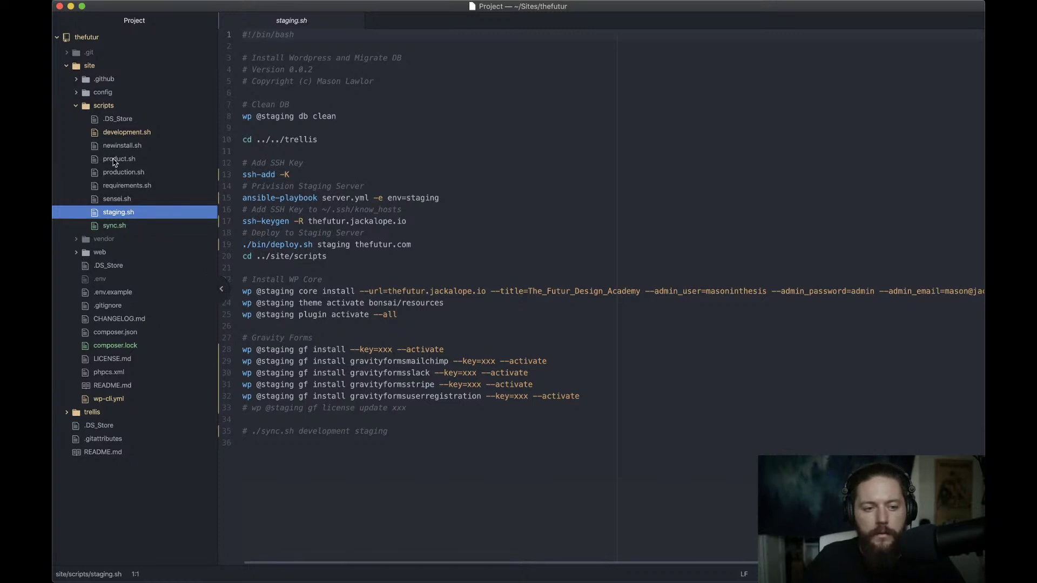
left_click(109, 138)
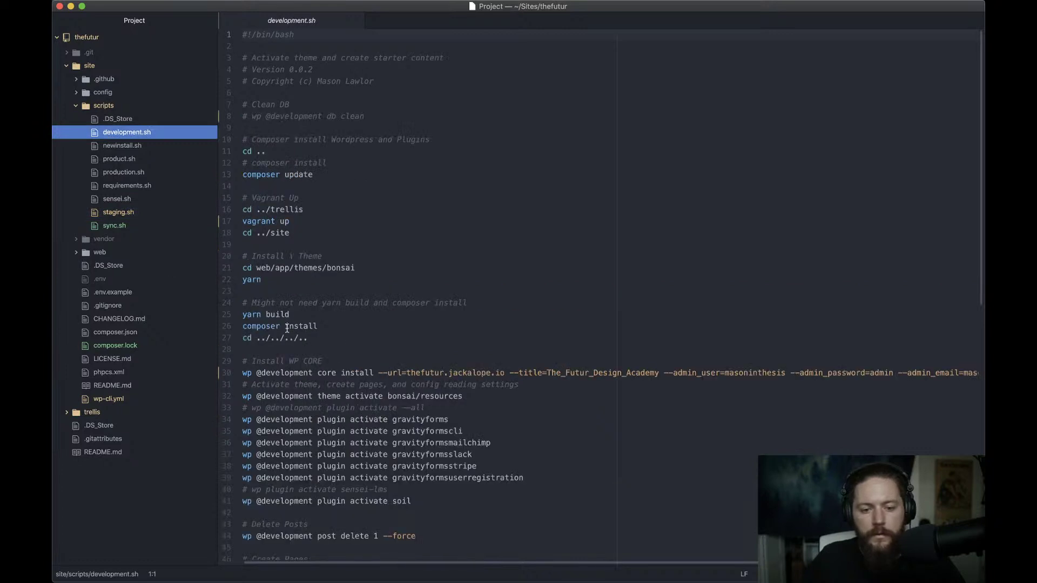
Check the --admin_user and --admin_password values in development.sh's wp core install line
scroll(281, 314, "down", 3)
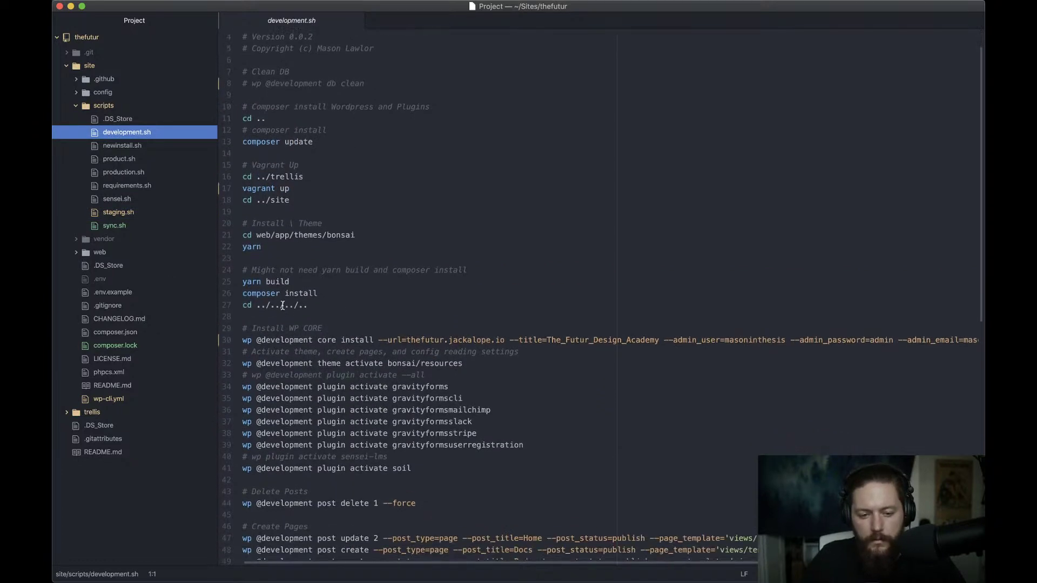
scroll(289, 344, "down", 2)
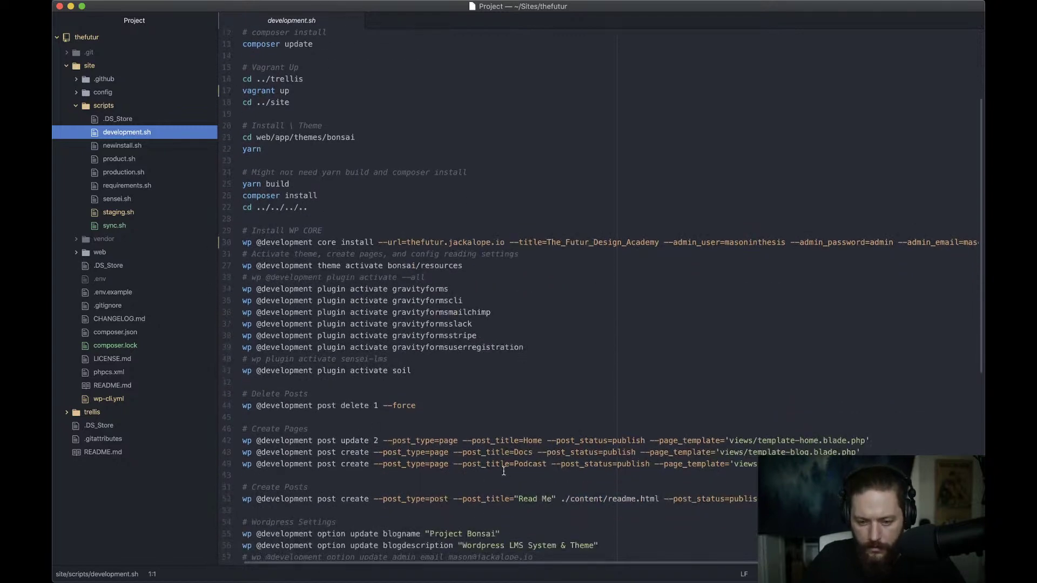
scroll(484, 474, "down", 2)
scroll(484, 473, "down", 2)
scroll(452, 468, "down", 3)
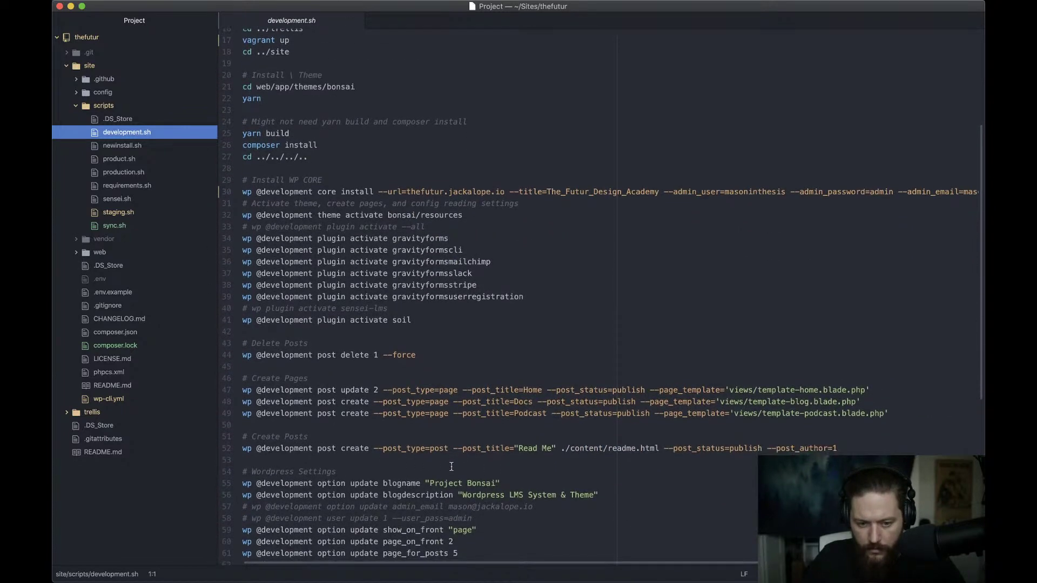
scroll(451, 466, "down", 1)
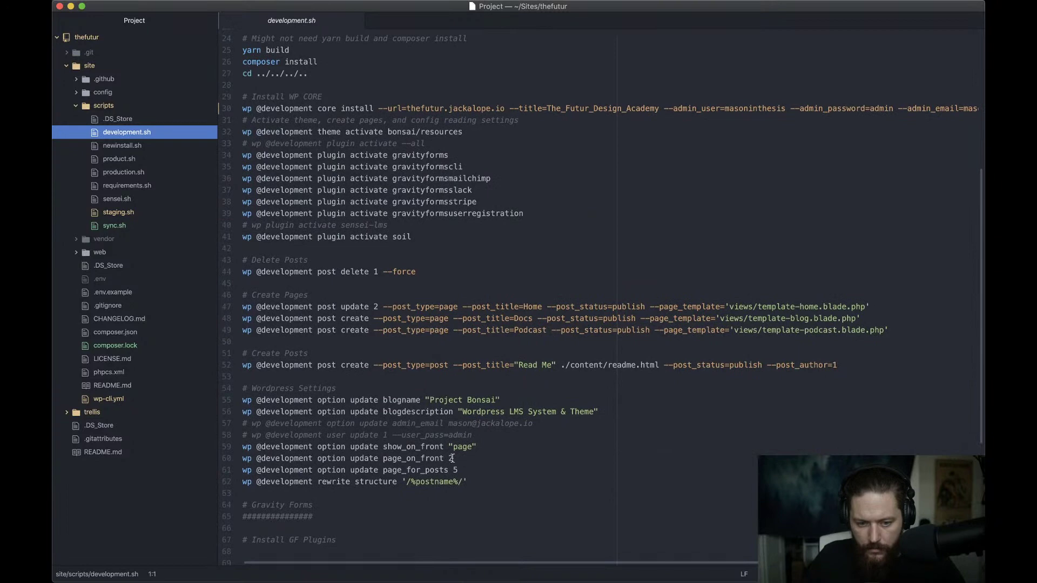
scroll(452, 458, "down", 1)
left_click(485, 434)
scroll(579, 254, "up", 5)
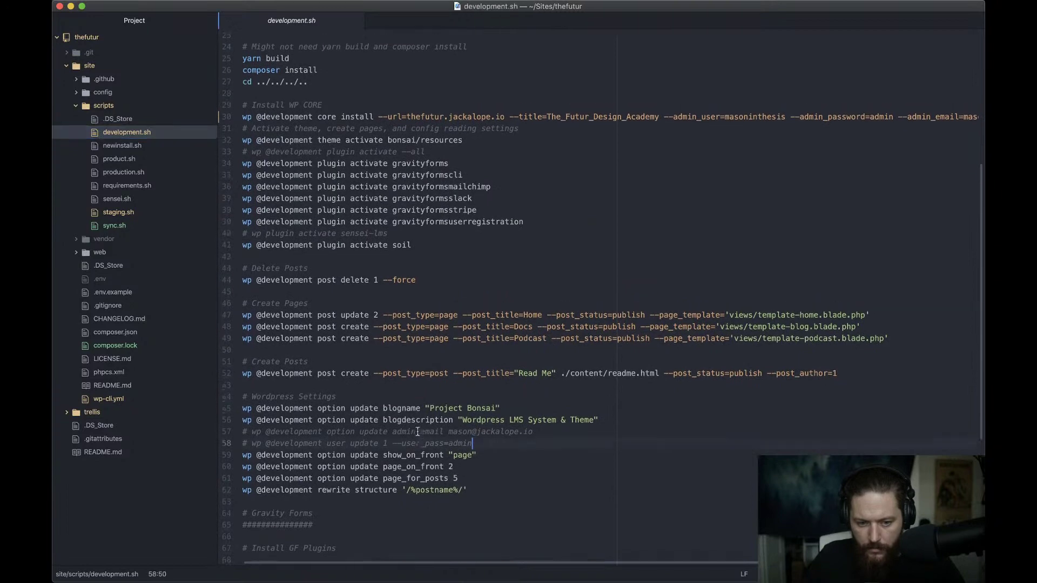
scroll(662, 254, "up", 4)
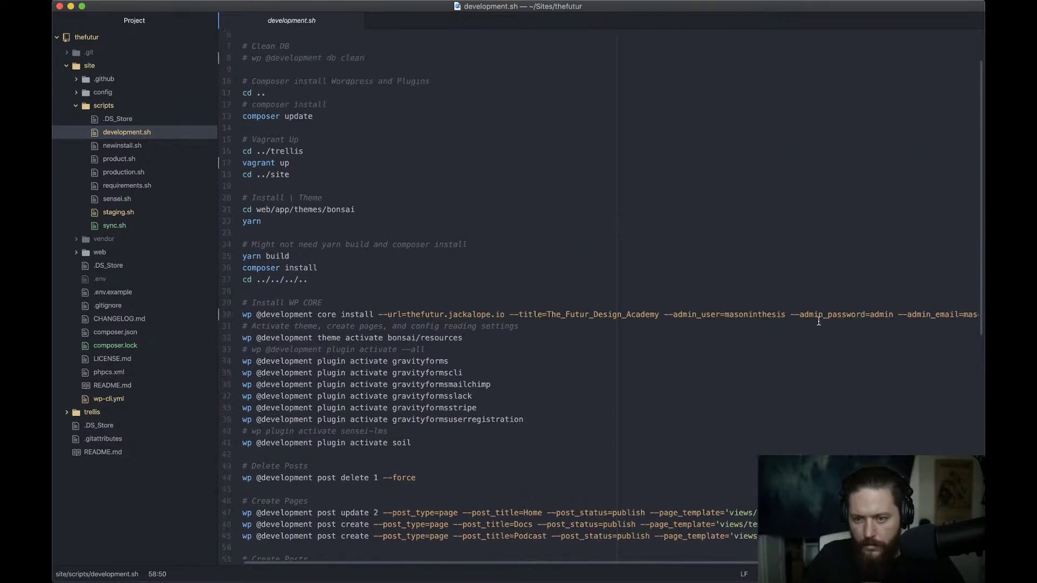
left_click(801, 314)
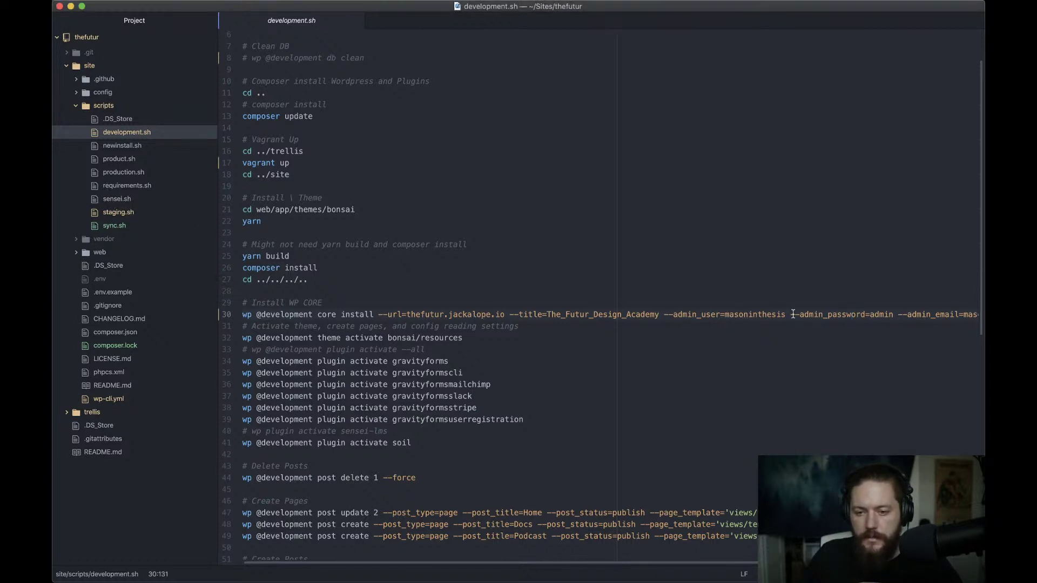
key("super+Tab")
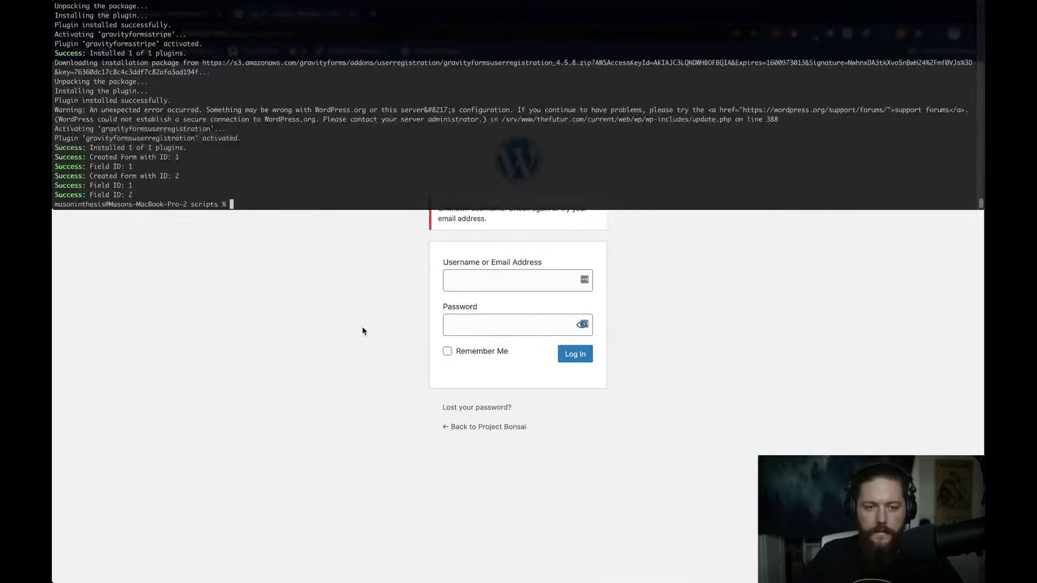
Log into wp-admin with the new 'admin' username and its password
left_click(504, 279)
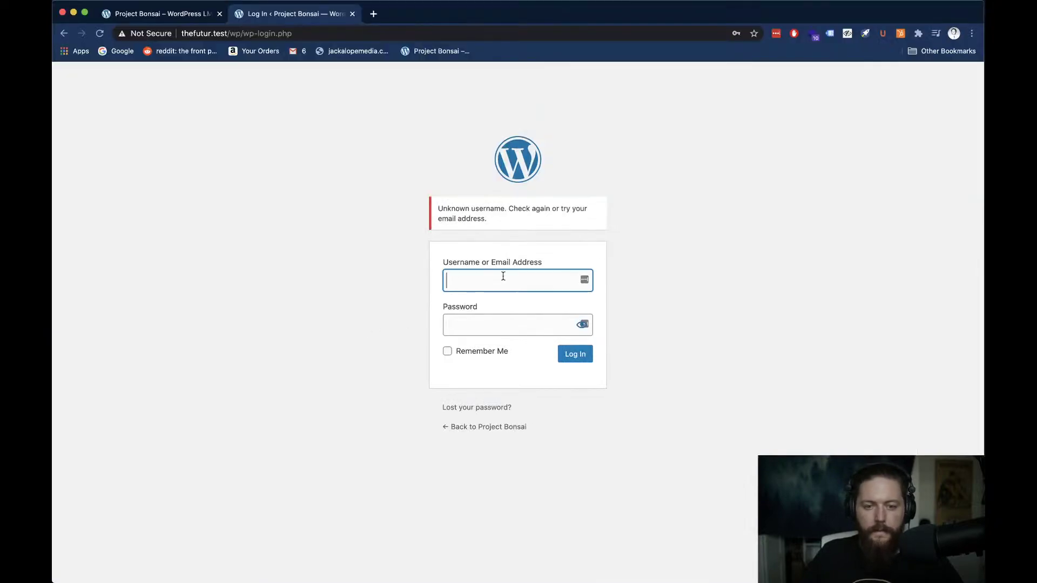
type("admin")
key("Tab")
type("admin")
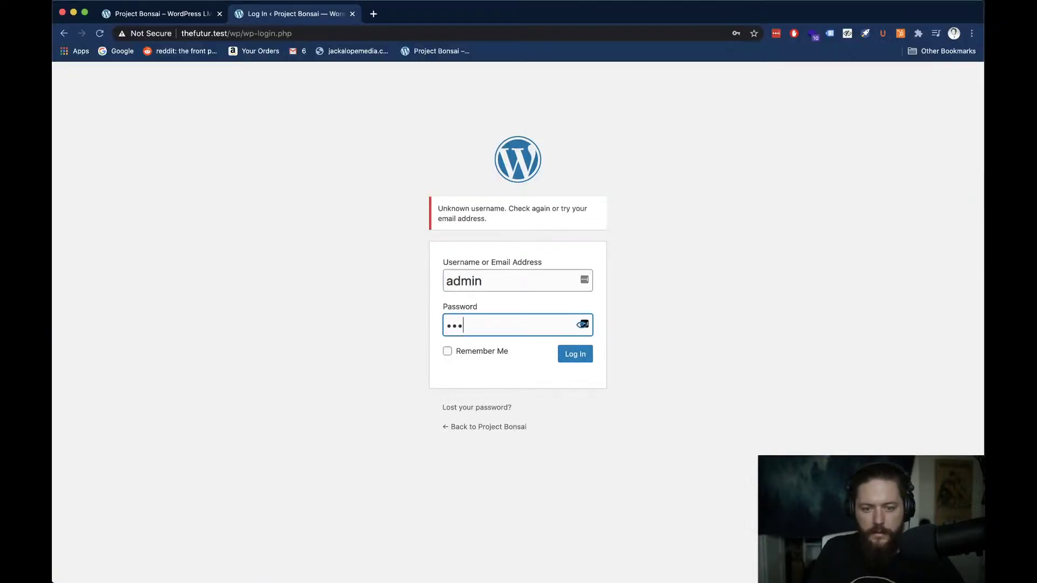
key("Return")
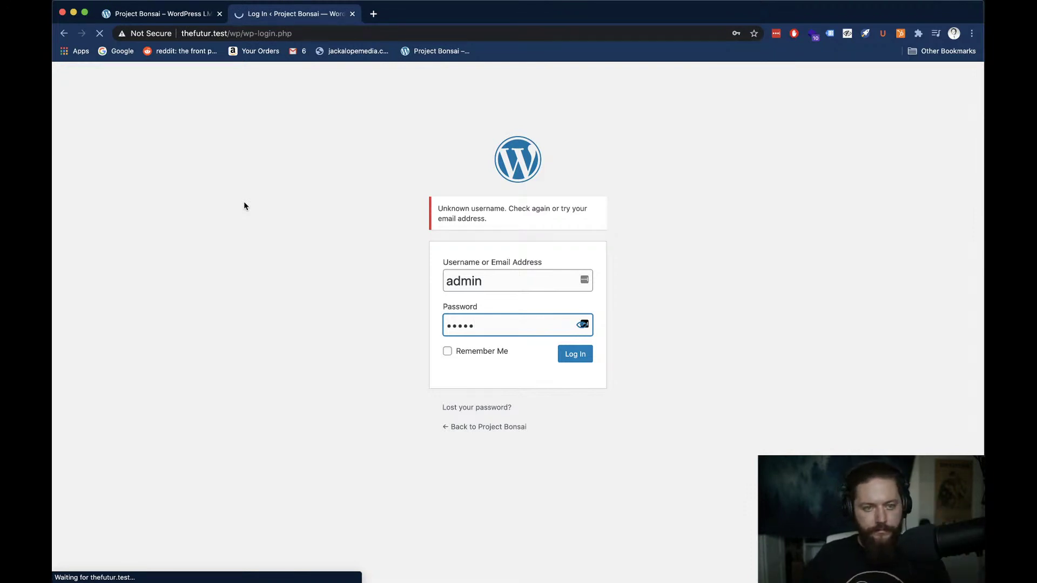
Dismiss Chrome's password breach warning and open the Pages list in the admin sidebar
key("super+1")
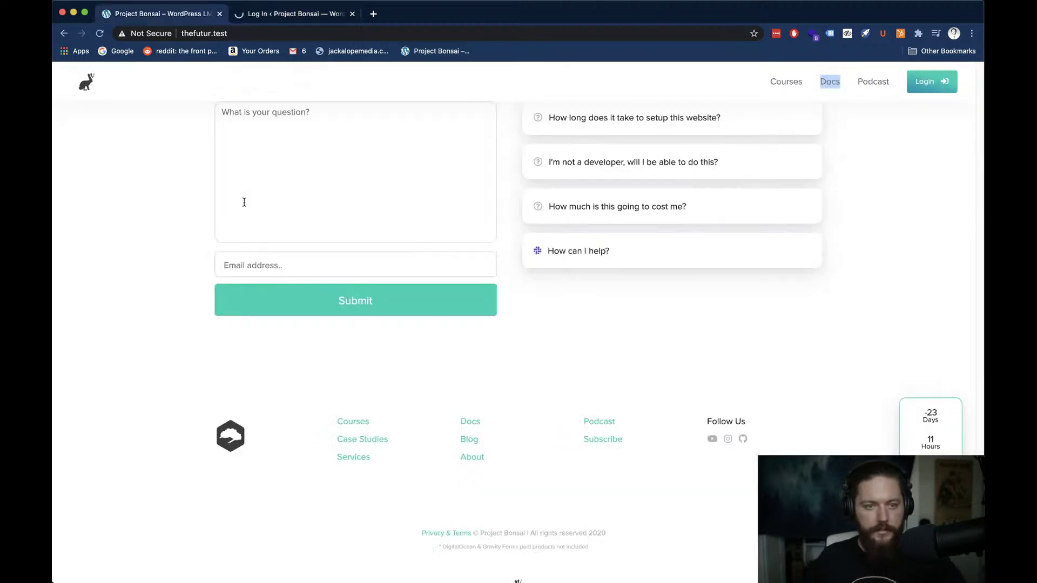
key("super+Tab")
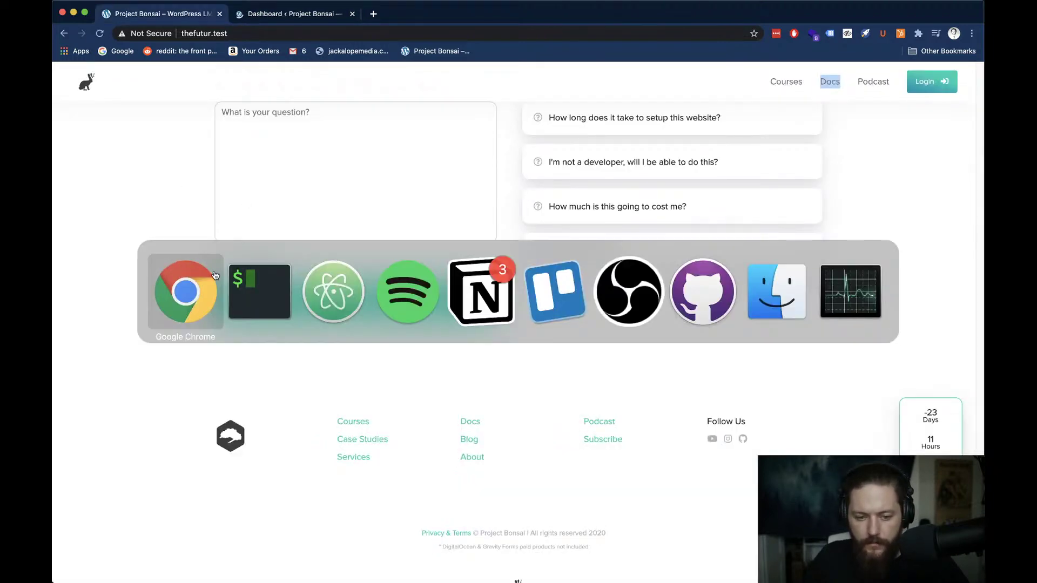
key("super+2")
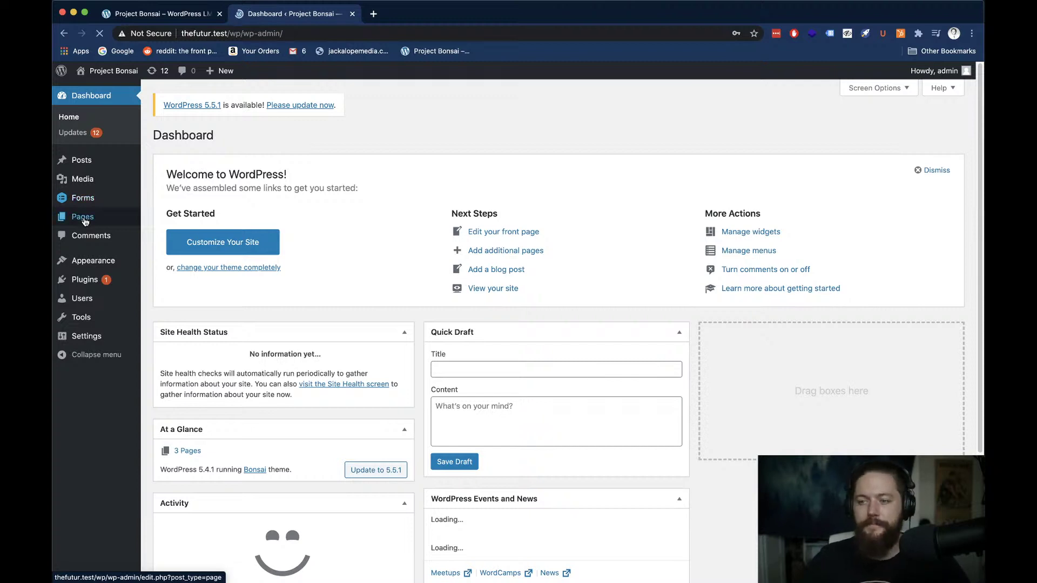
mouse_move(83, 221)
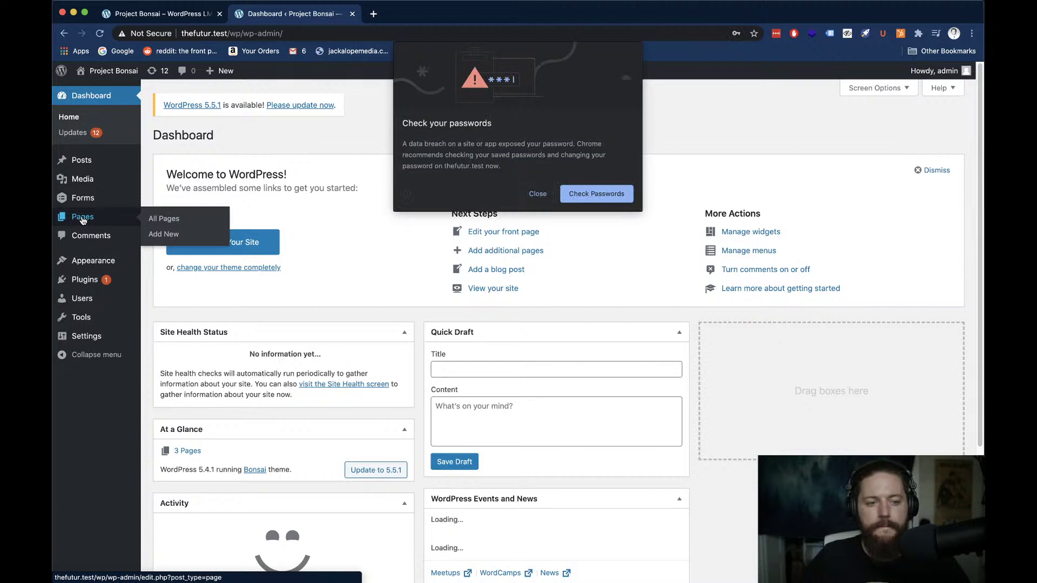
left_click(536, 194)
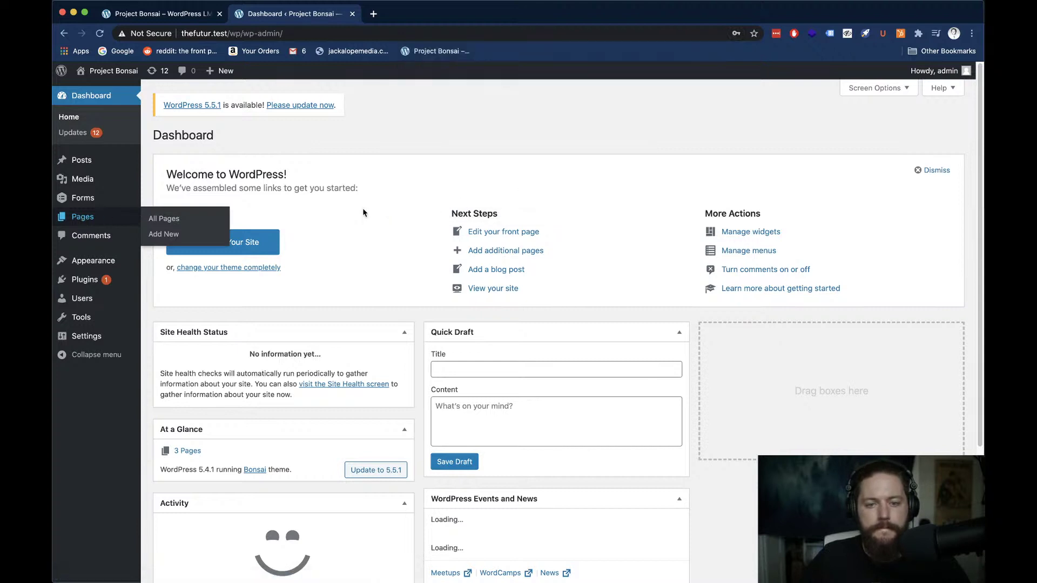
left_click(78, 223)
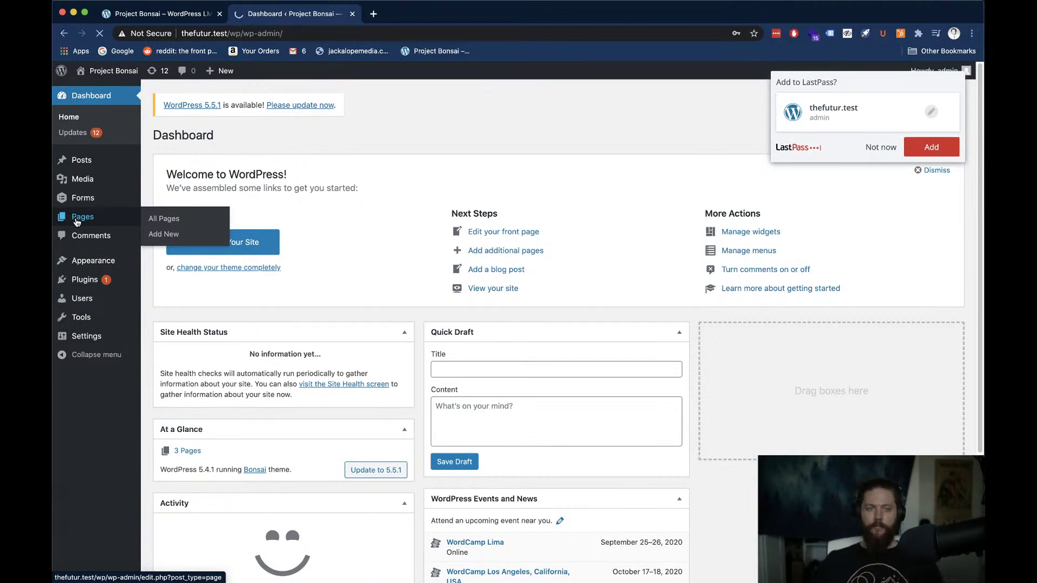
left_click(77, 222)
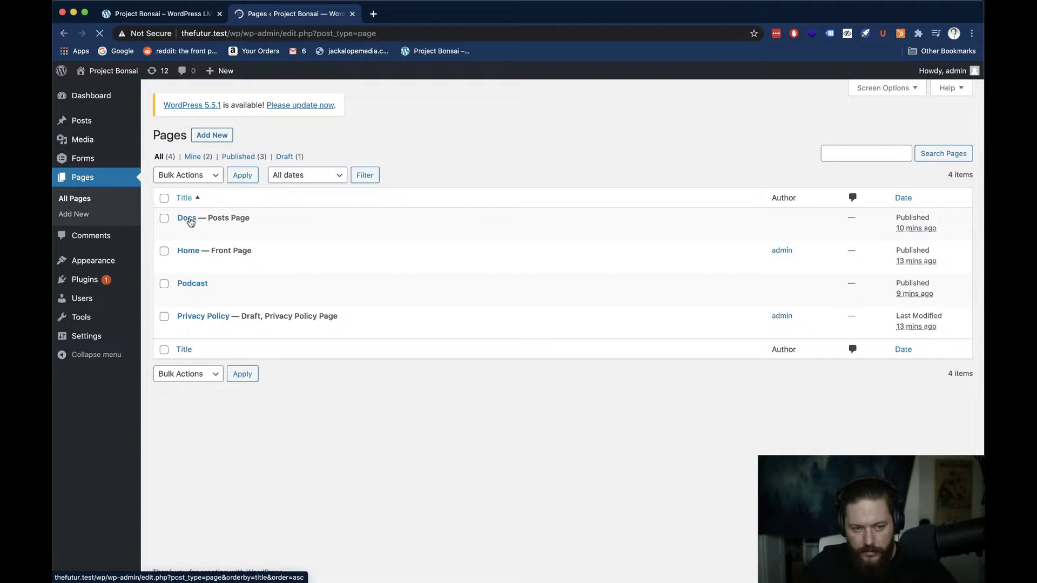
Open the Docs page editor (post 5) in a new tab and switch to it
mouse_move(233, 220)
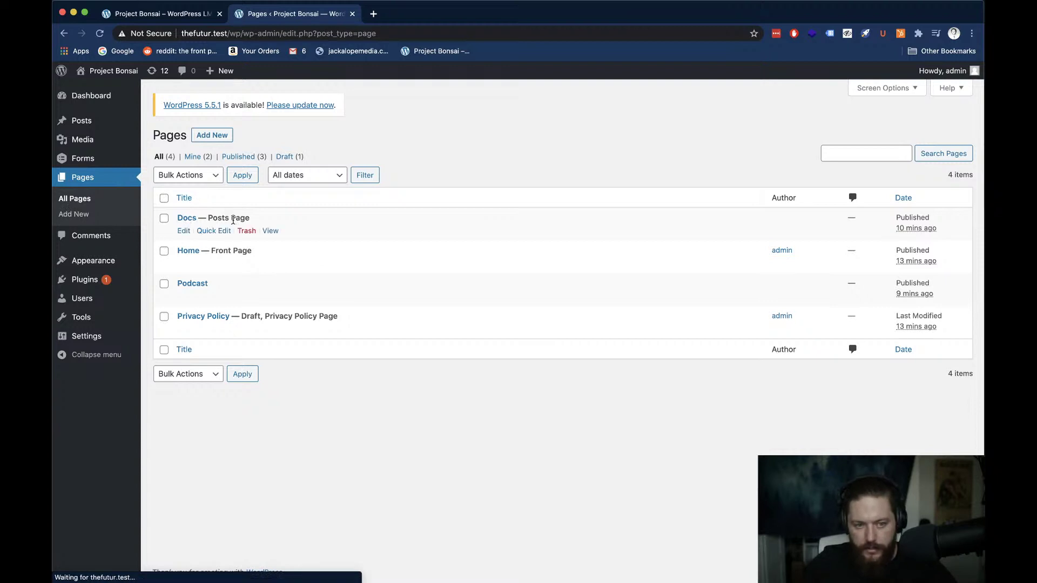
right_click(187, 221)
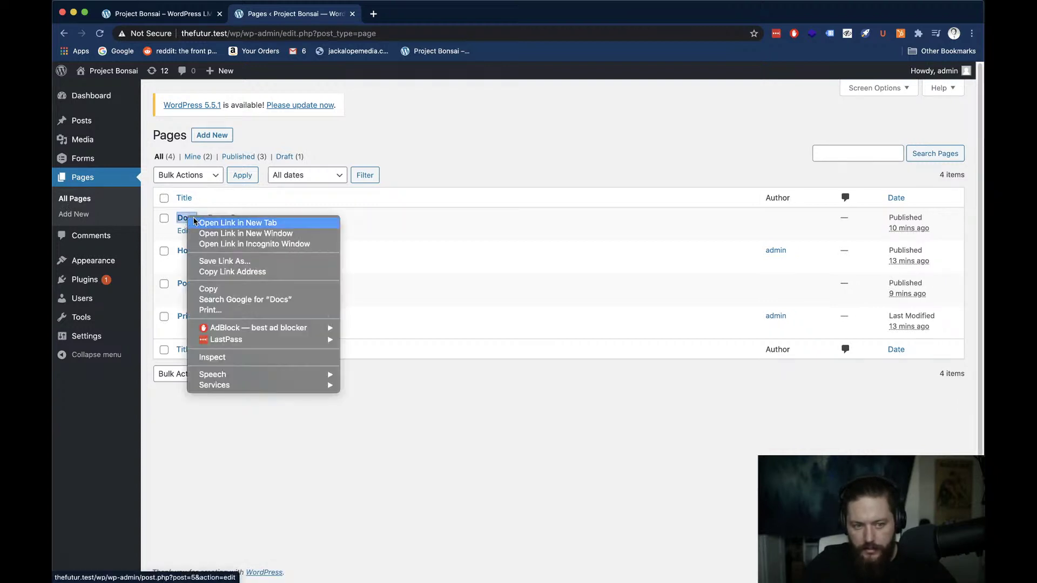
left_click(203, 222)
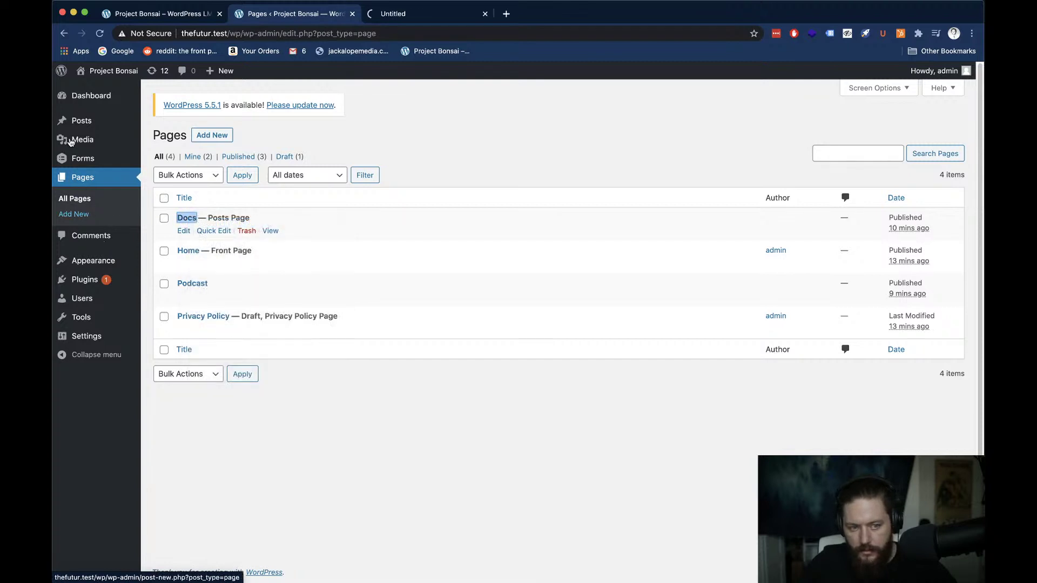
mouse_move(82, 124)
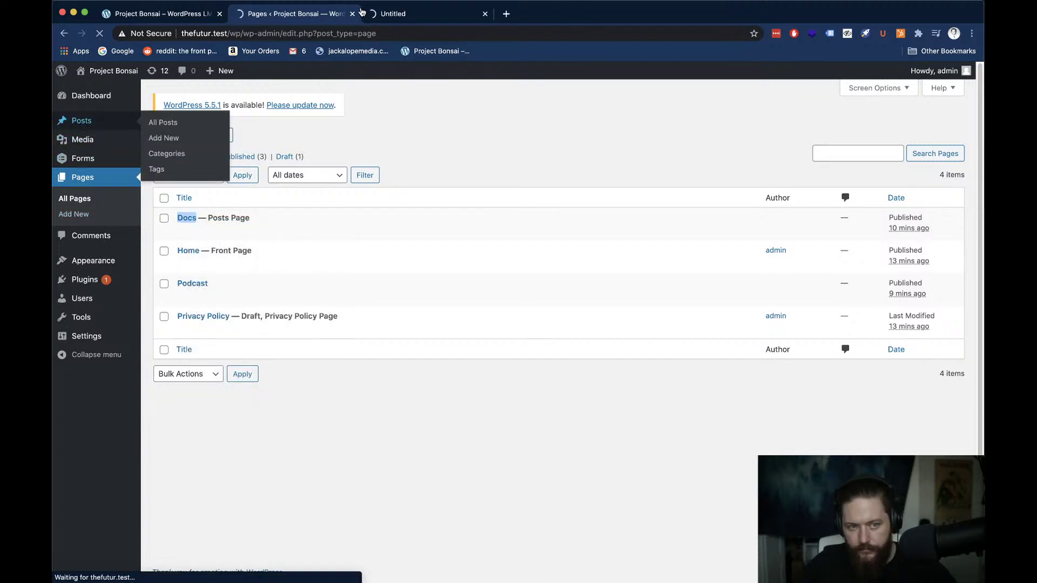
left_click(396, 16)
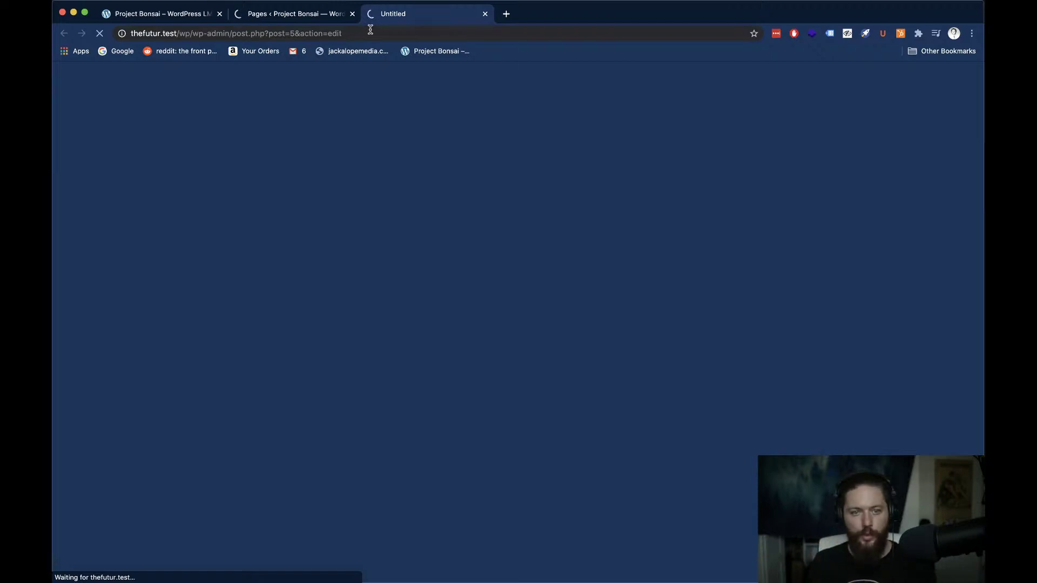
Check the system CPU load in Activity Monitor, then return to the browser
scroll(371, 29, "right", 3)
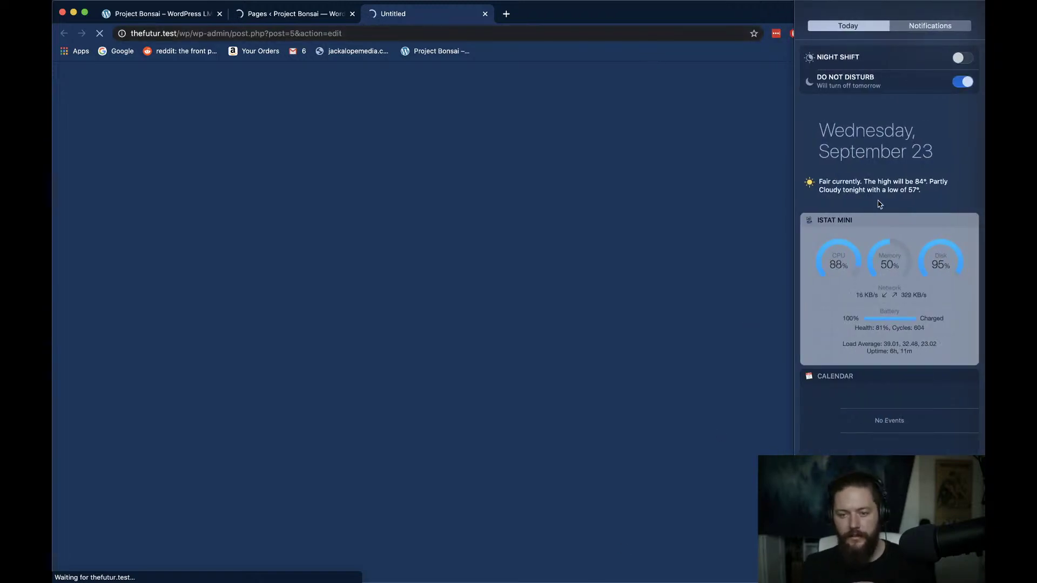
scroll(879, 204, "left", 3)
mouse_move(559, 580)
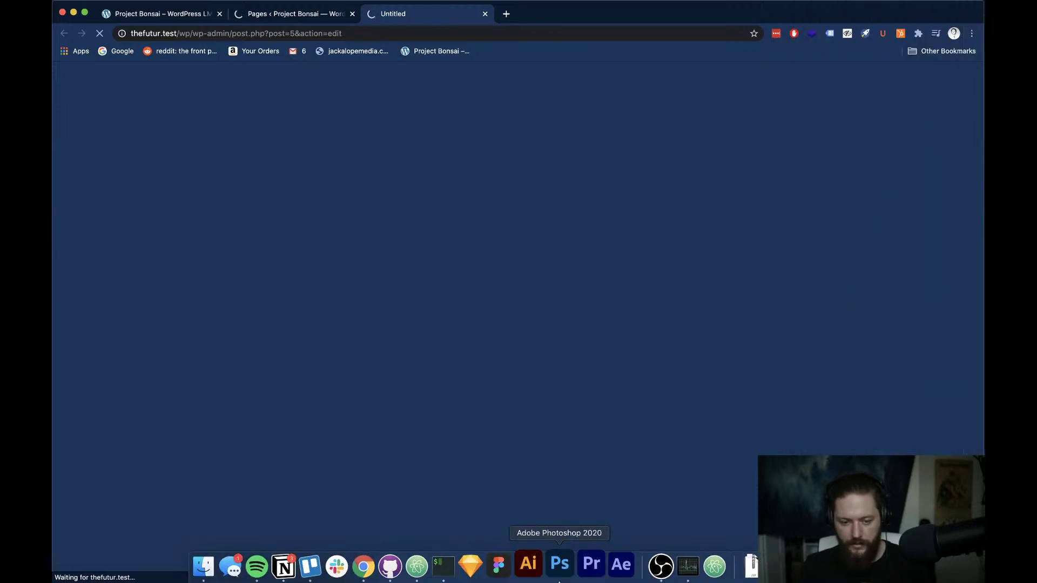
left_click(688, 566)
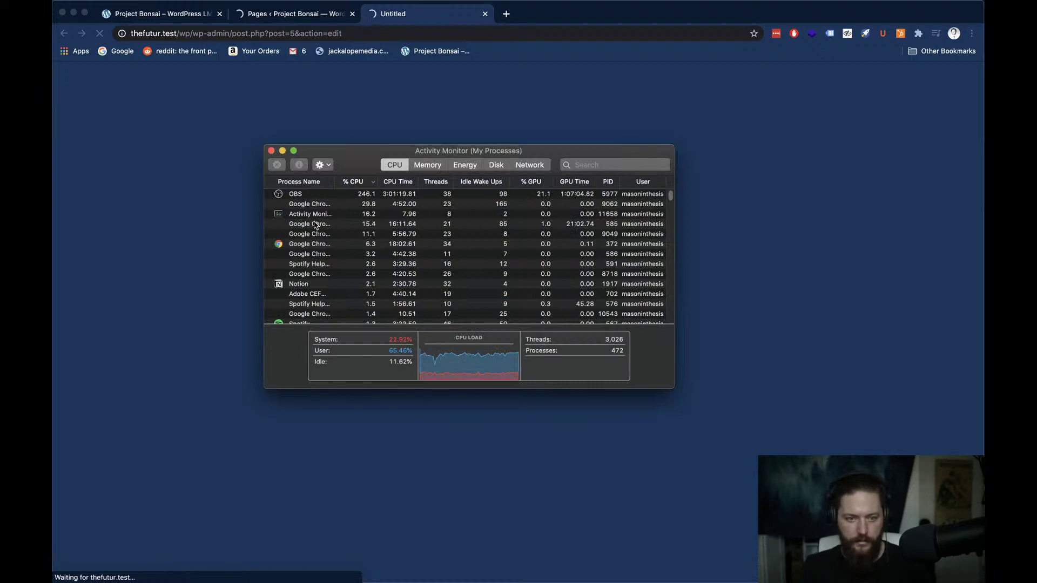
left_click(211, 245)
Use Mission Control to show Desktop 2's windows and go to the full-screen browser
key("ctrl+Left")
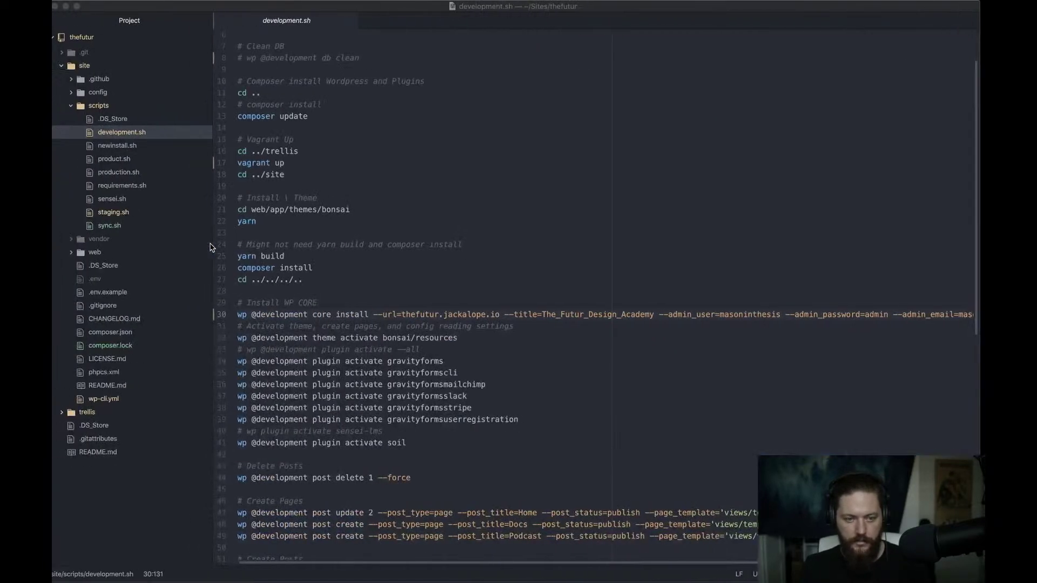
key("ctrl+Up")
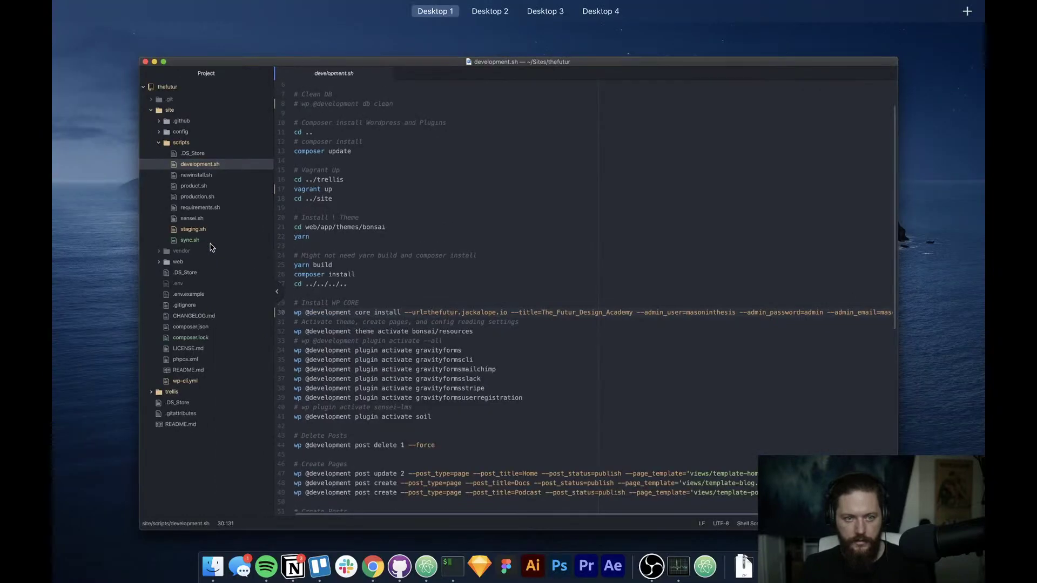
key("ctrl+Right")
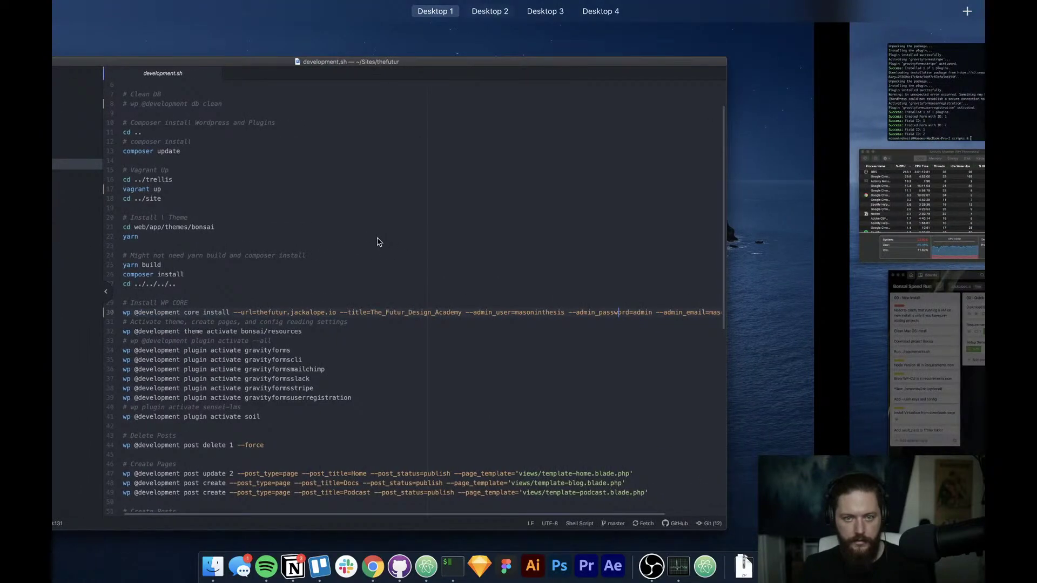
mouse_move(515, 6)
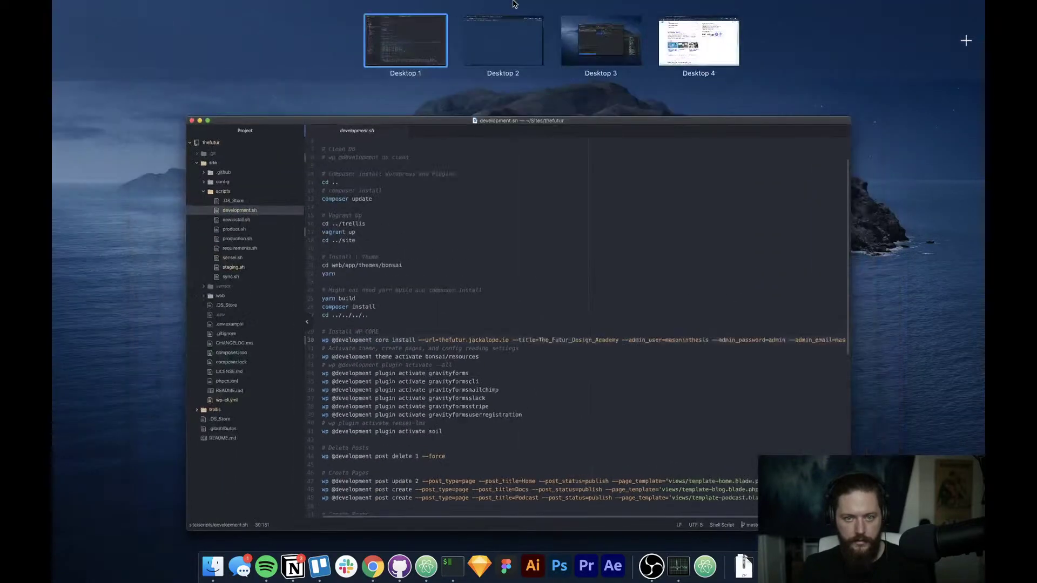
left_click(507, 61)
key("ctrl+Up")
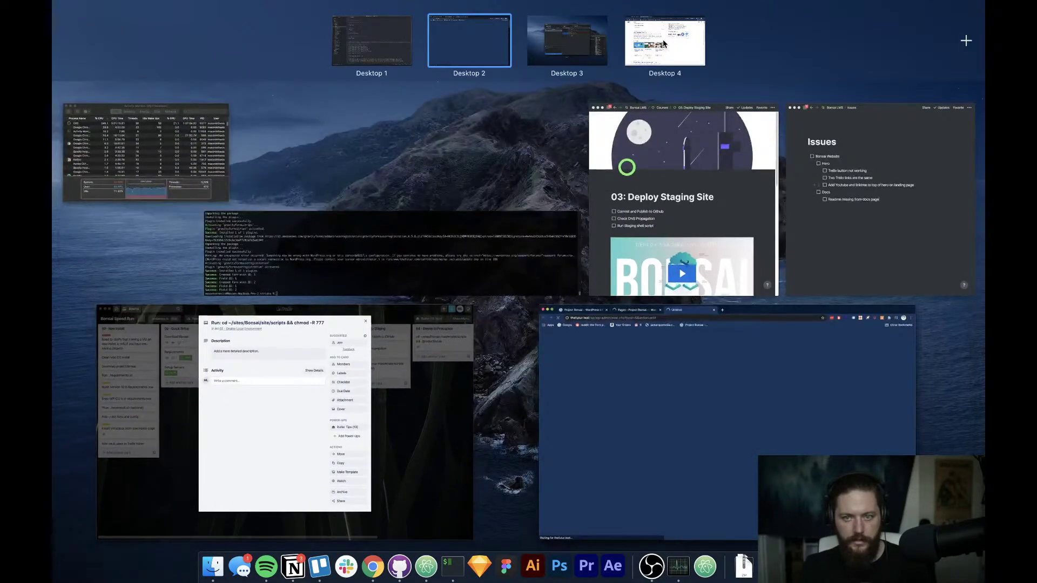
left_click(664, 43)
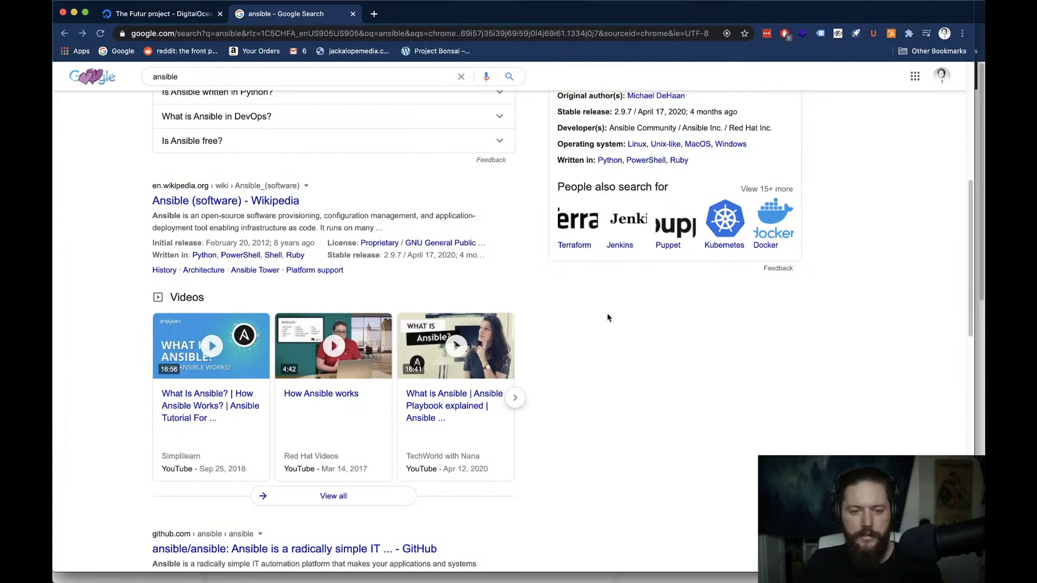
Close the ansible search, DigitalOcean window, GitHub and Project Bonsai tabs, and hide the Courses window
key("super+w")
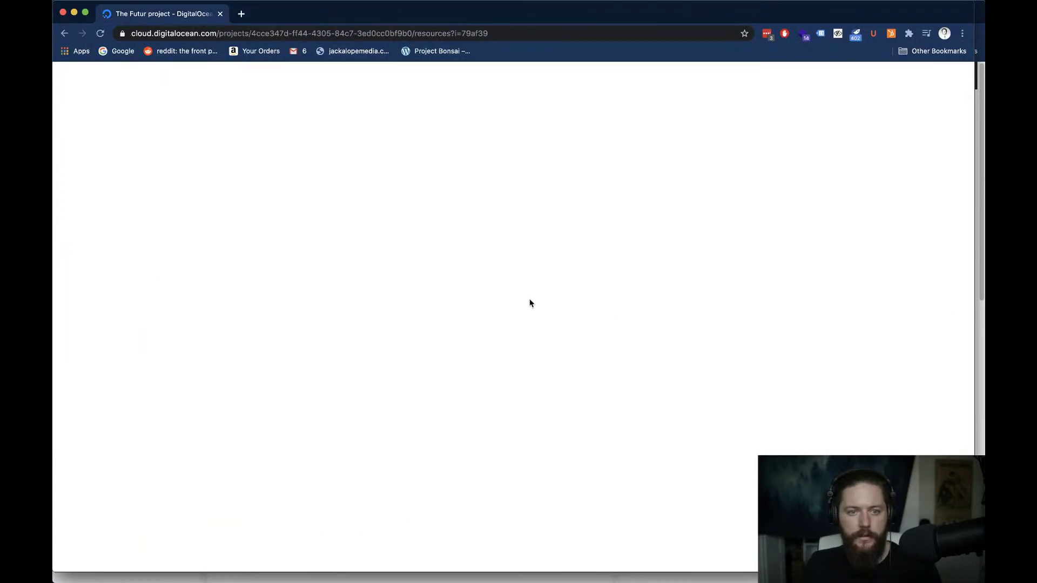
key("super+w")
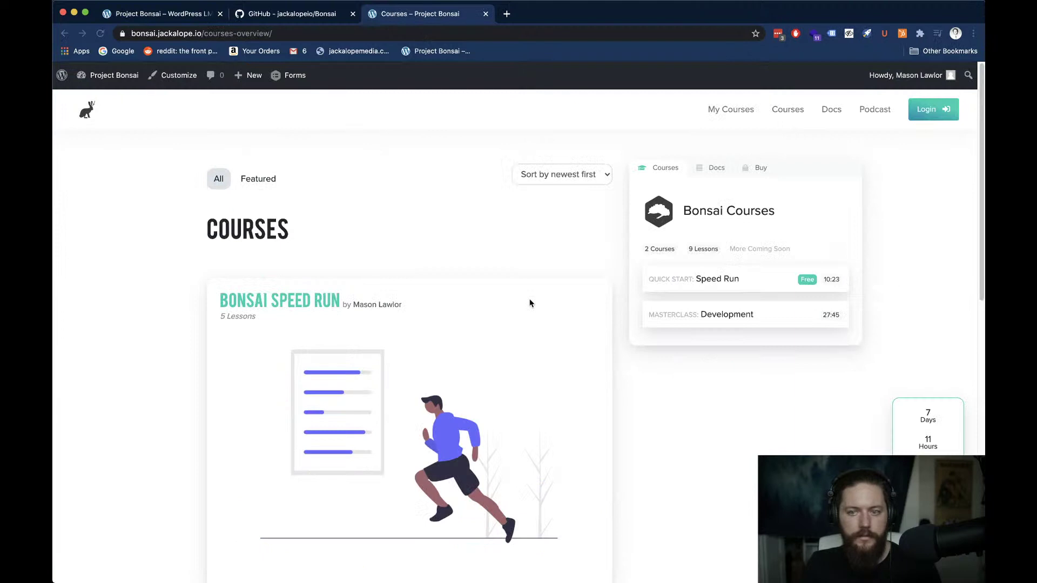
left_click(352, 14)
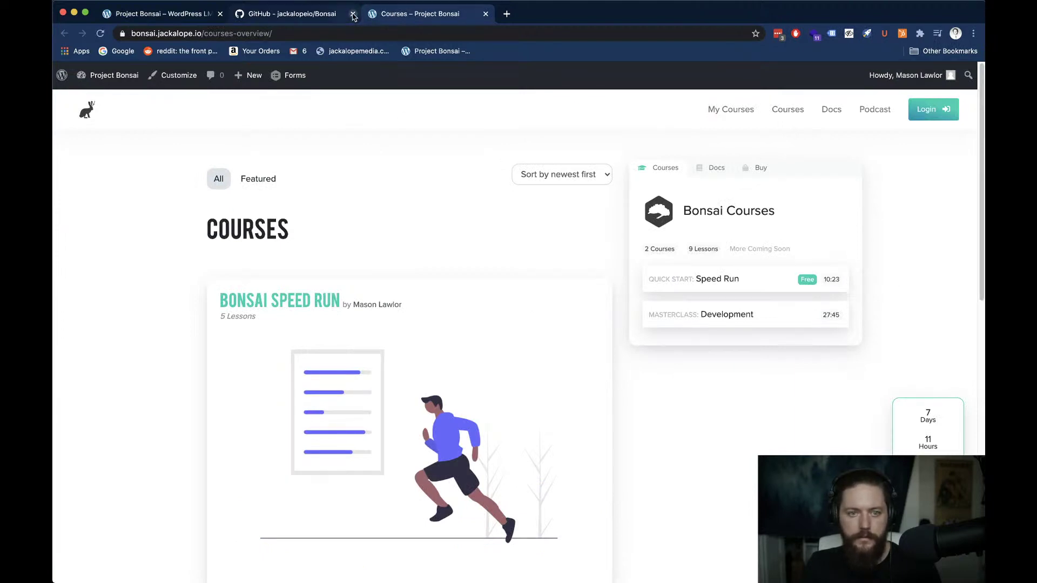
left_click(220, 14)
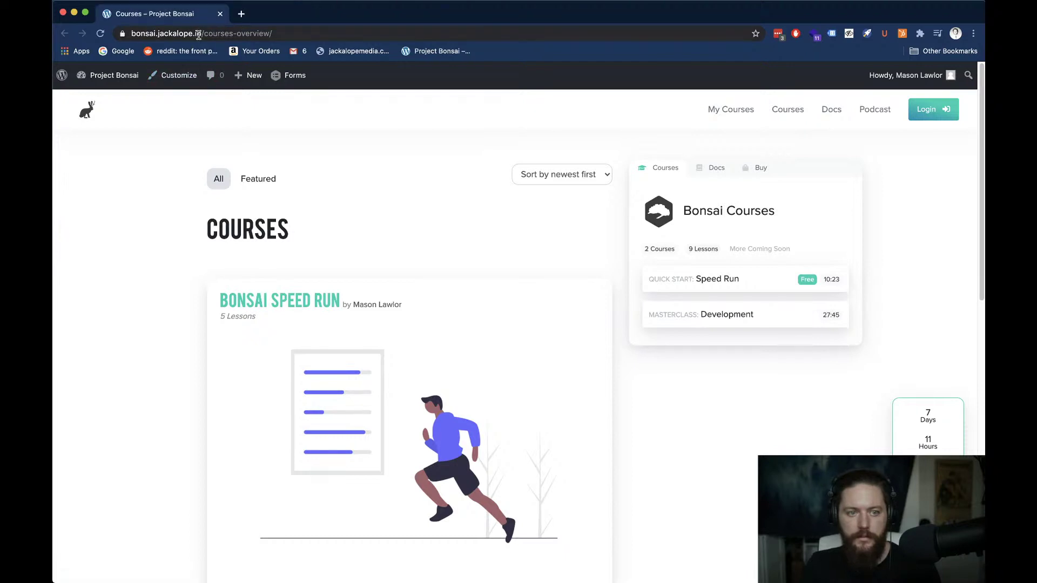
key("super+h")
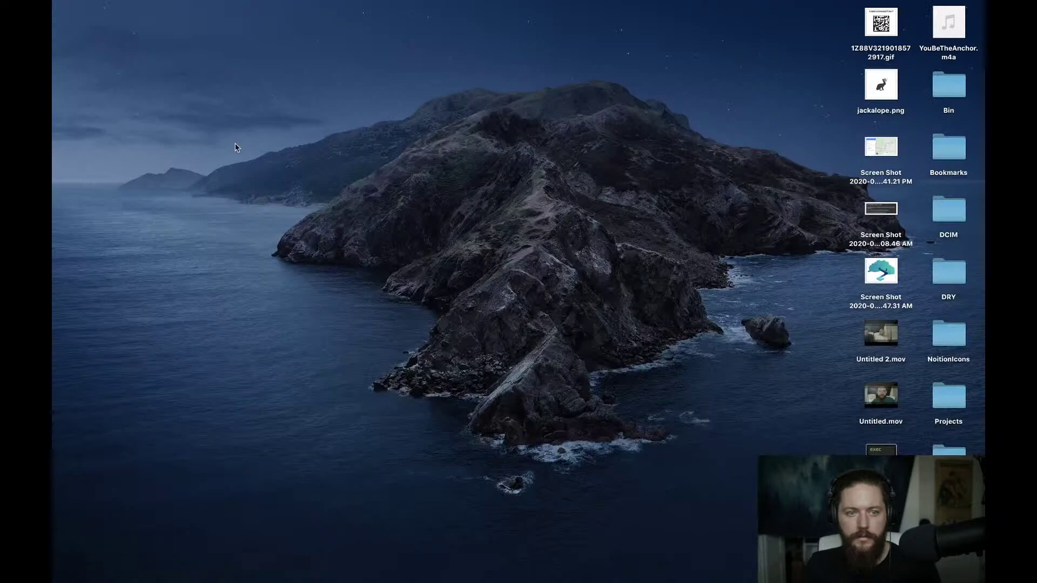
Return through Mission Control to the desktop with the local WordPress editor
key("ctrl+Left")
key("ctrl+Up")
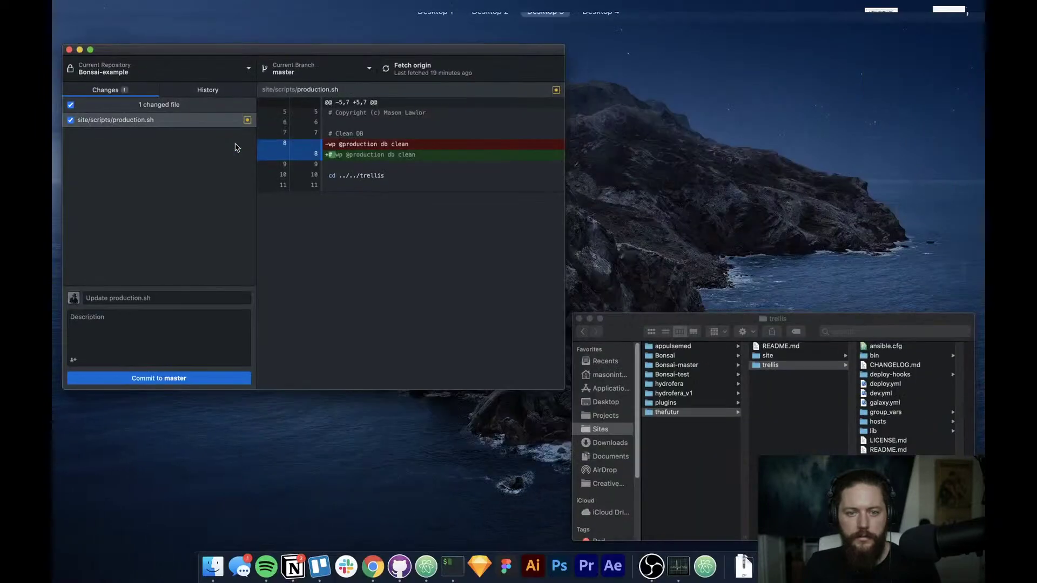
left_click(489, 51)
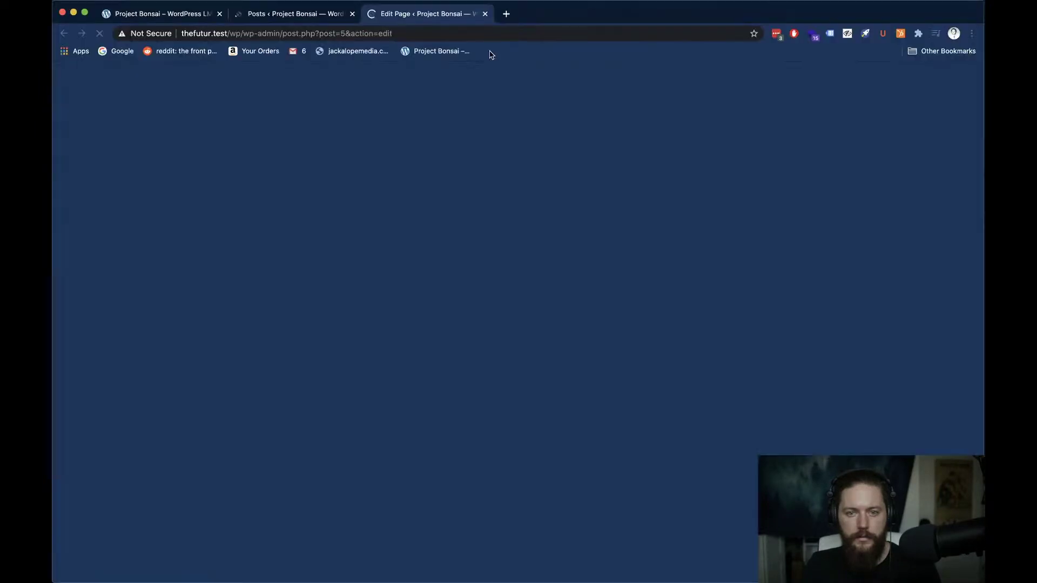
Close the old Project Bonsai tab, see the empty Posts list, and switch back to Atom
left_click(219, 14)
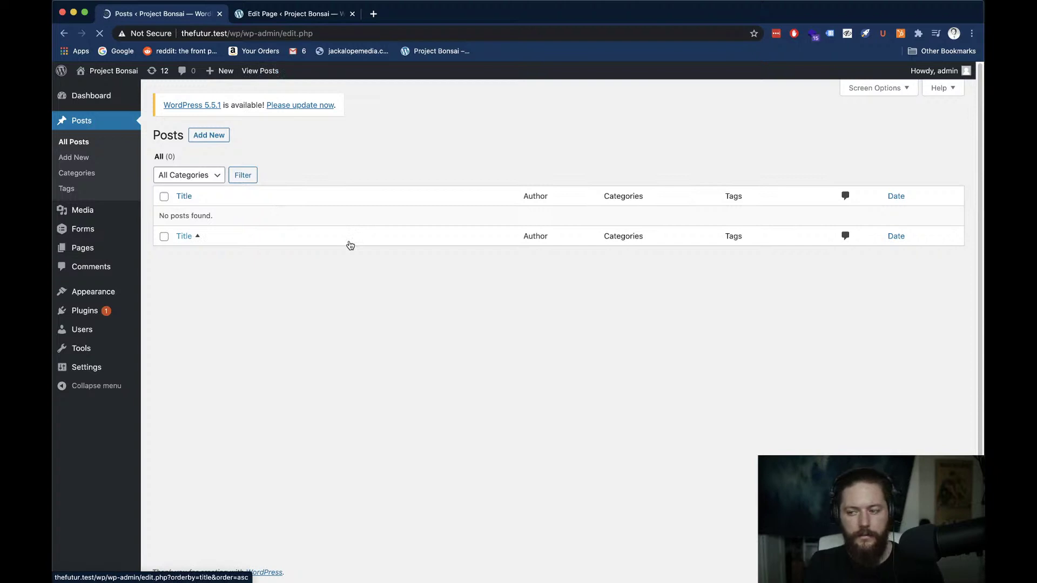
key("super+Tab")
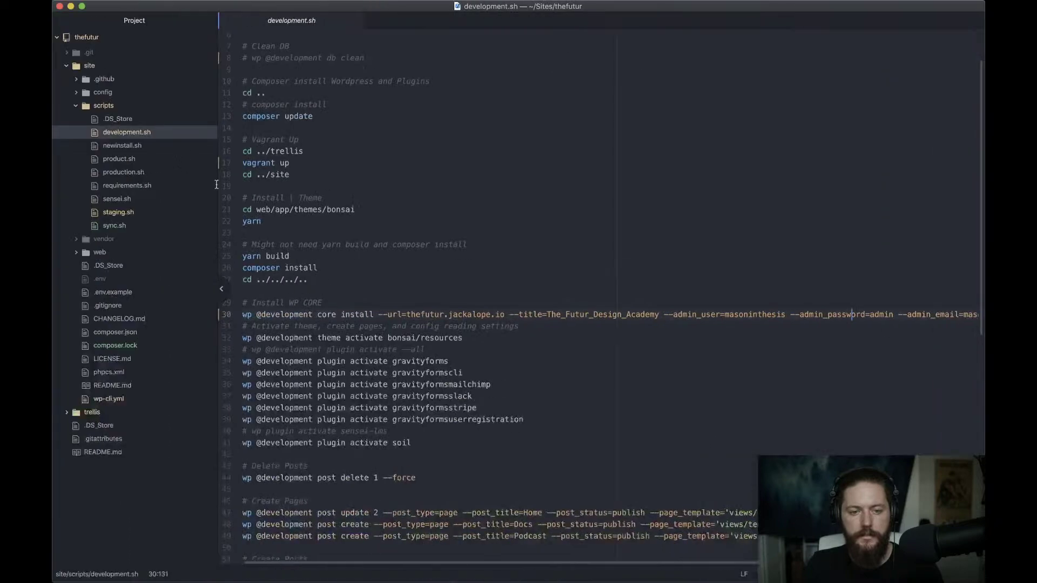
Inspect the Read Me post command on line 52 and the config/environments folder, then go to Notion
scroll(462, 287, "down", 4)
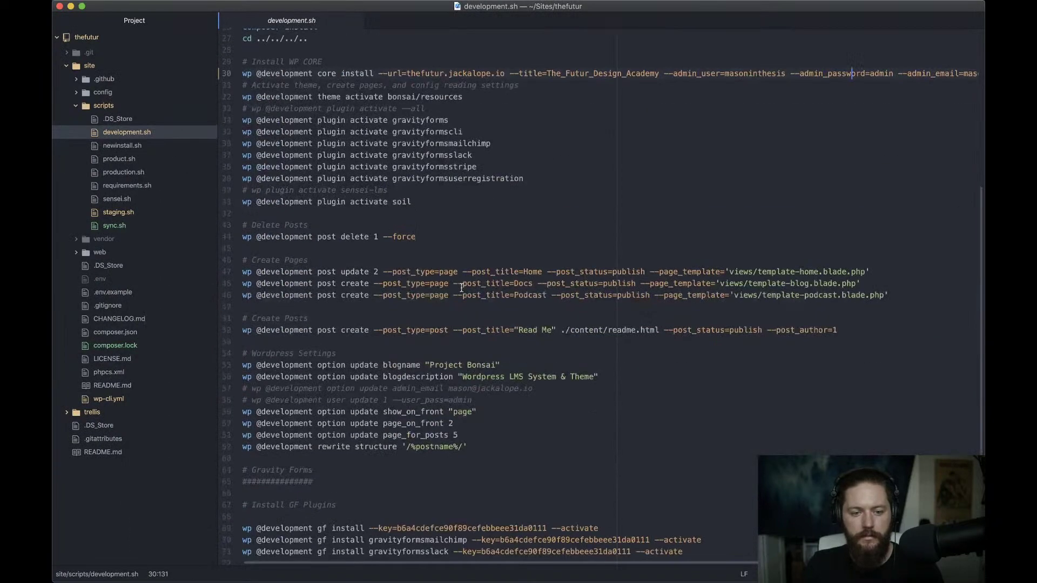
left_click(508, 331)
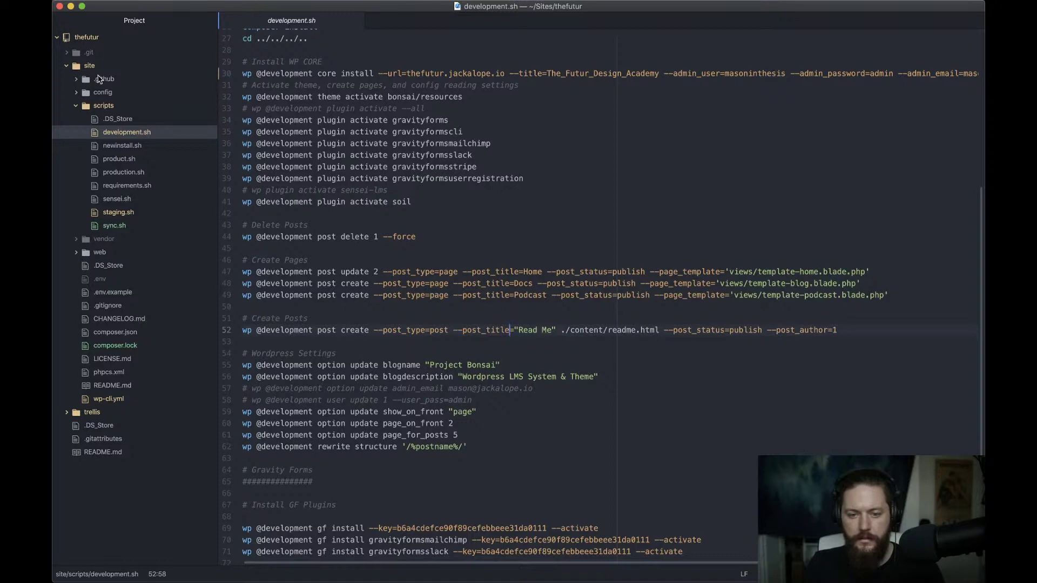
left_click(99, 92)
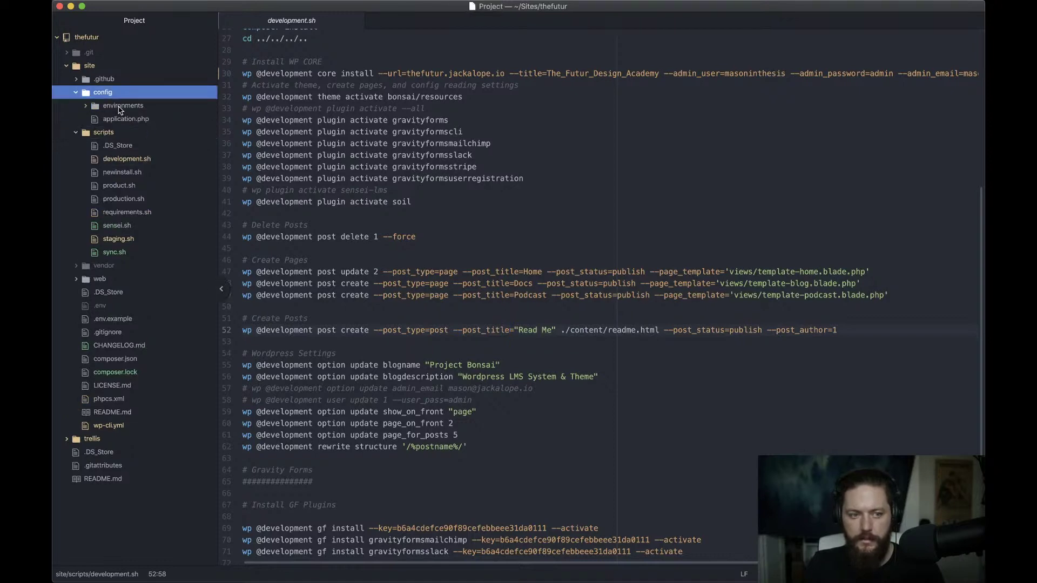
left_click(121, 106)
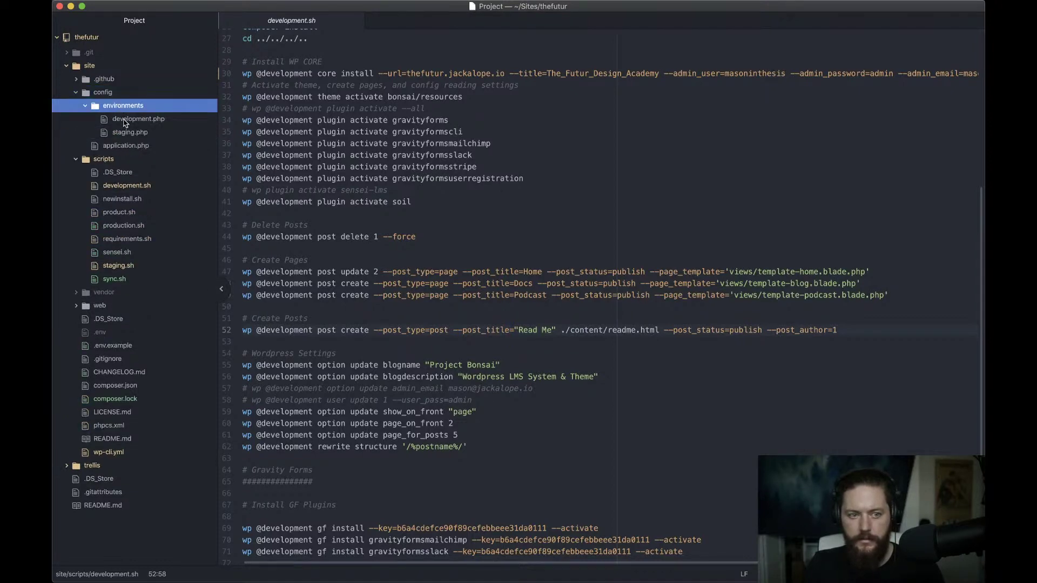
left_click(102, 94)
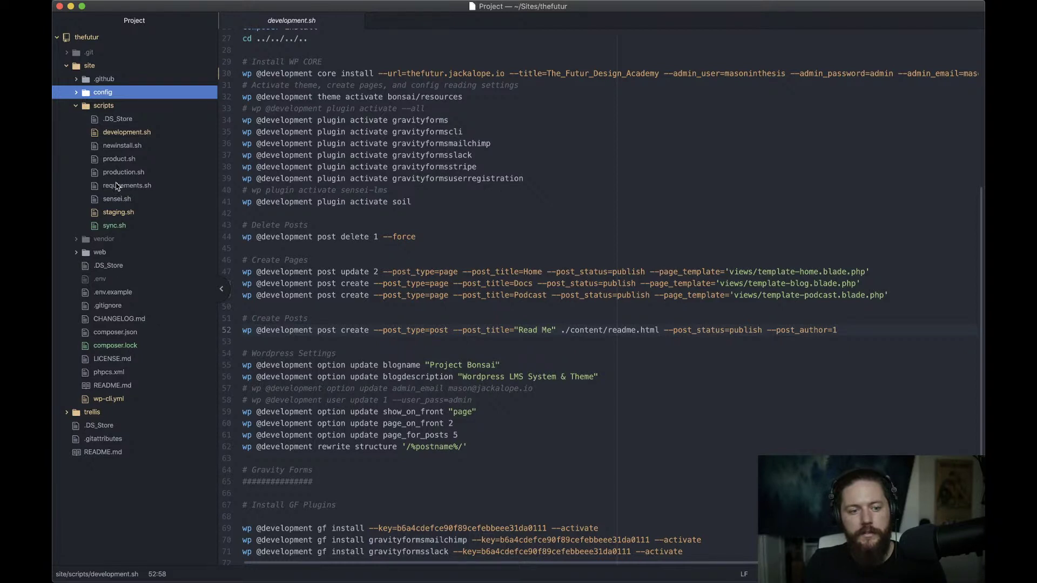
key("super+Tab")
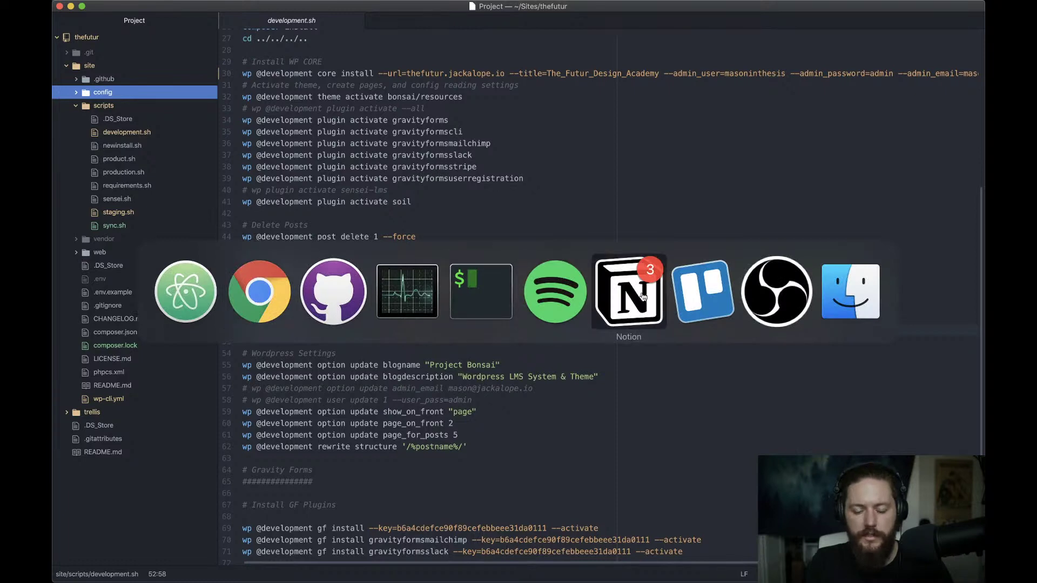
left_click(642, 295)
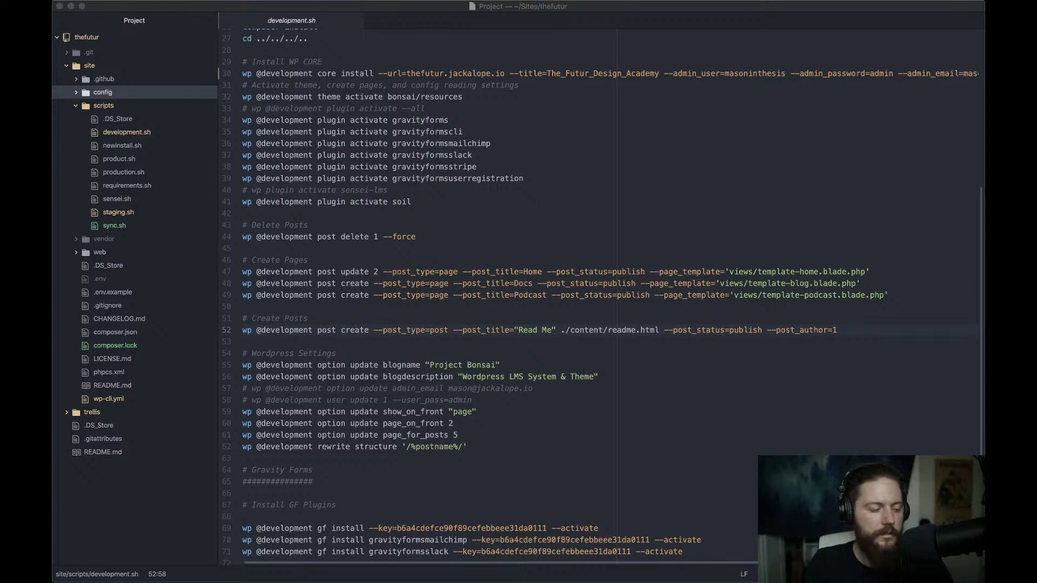
Extend the Readme to-do, replacing 'BECAUSE' with 'because Content folder was missing from'
key("ctrl+Right")
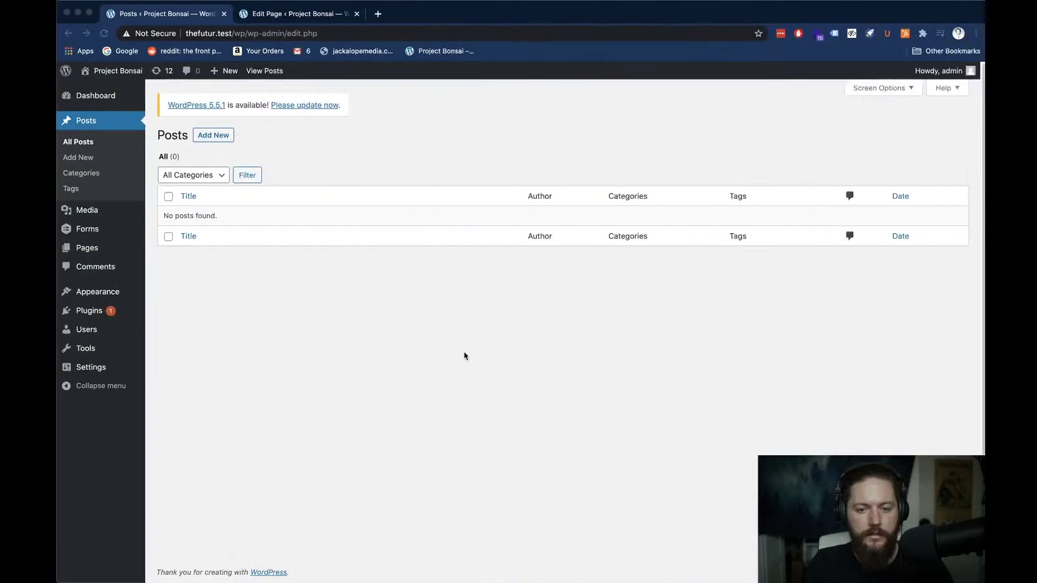
key("super+Tab")
key("super+Tab")
key("super+shift+Tab")
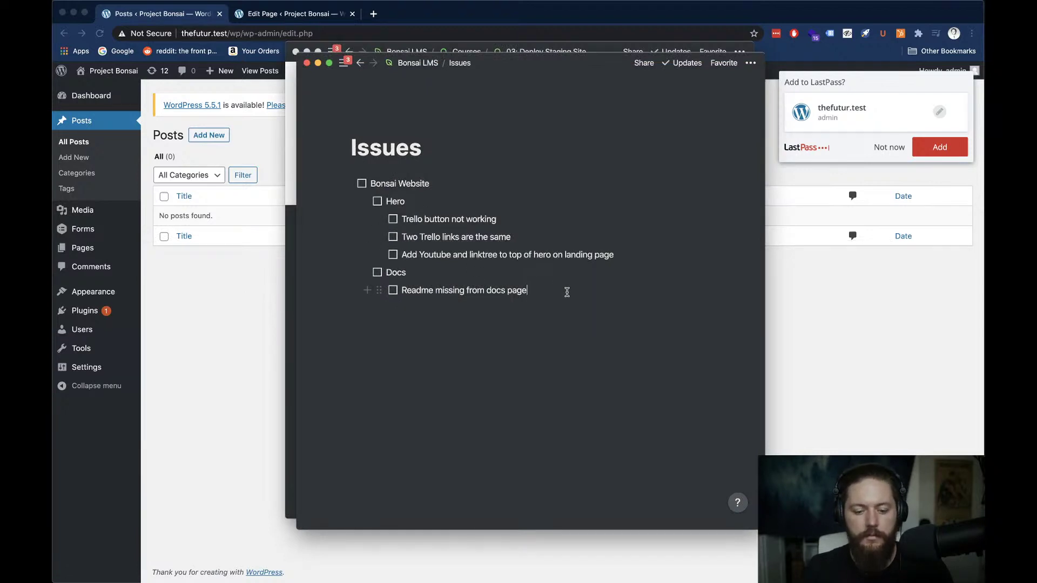
type("BECAUSE")
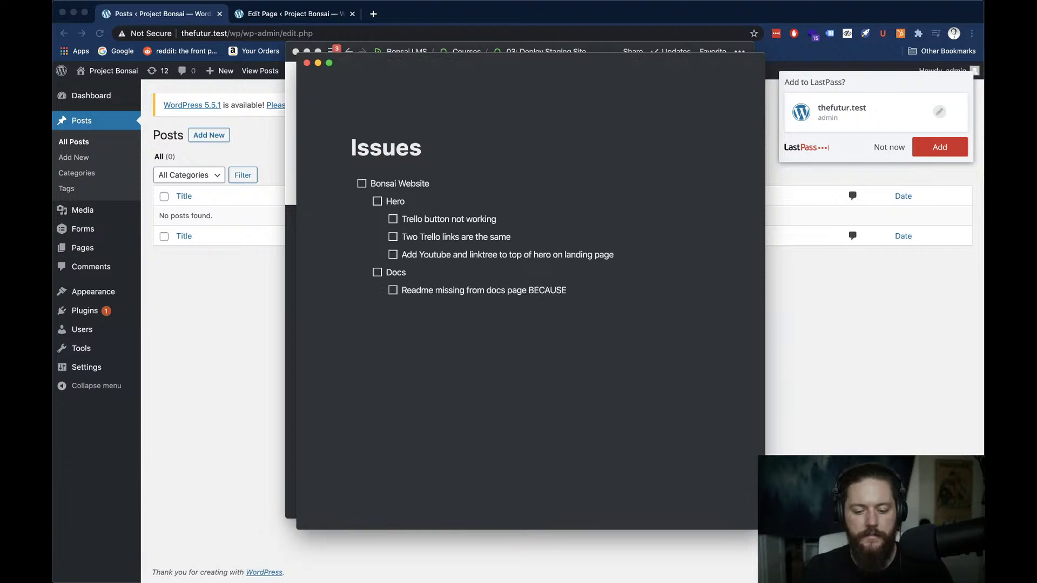
key("alt+shift+Left")
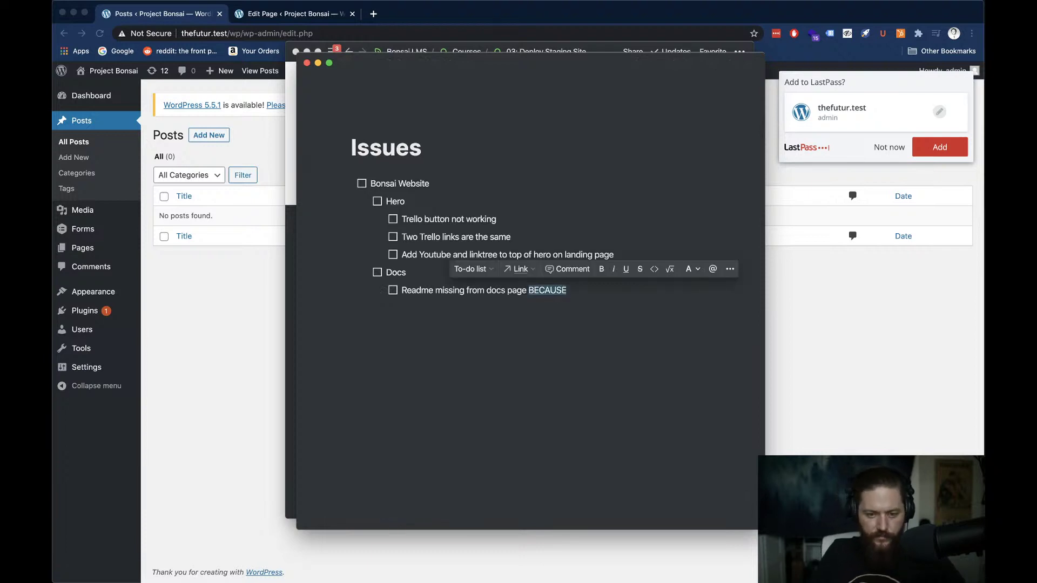
type("becaus")
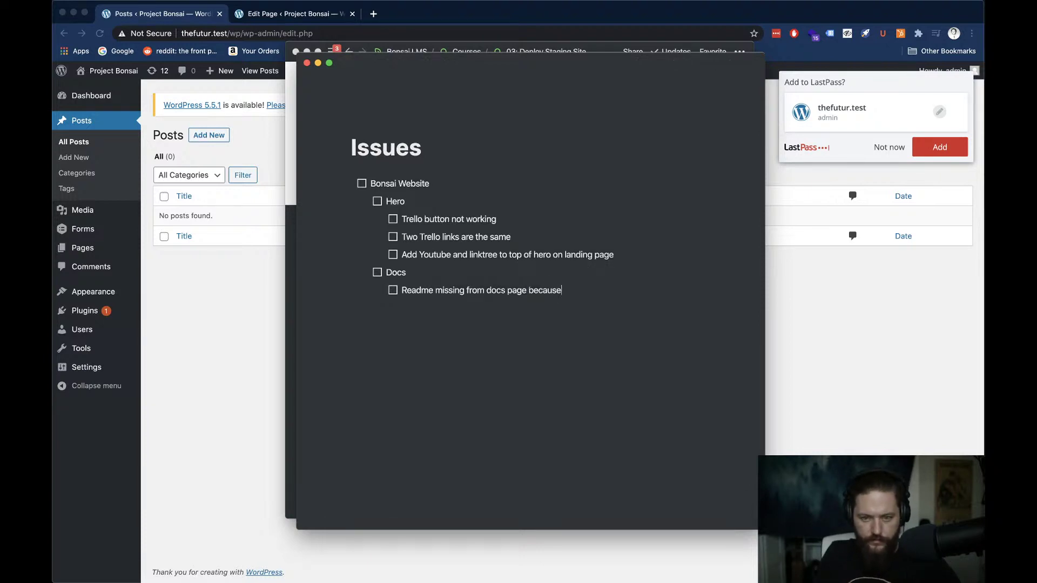
type("e")
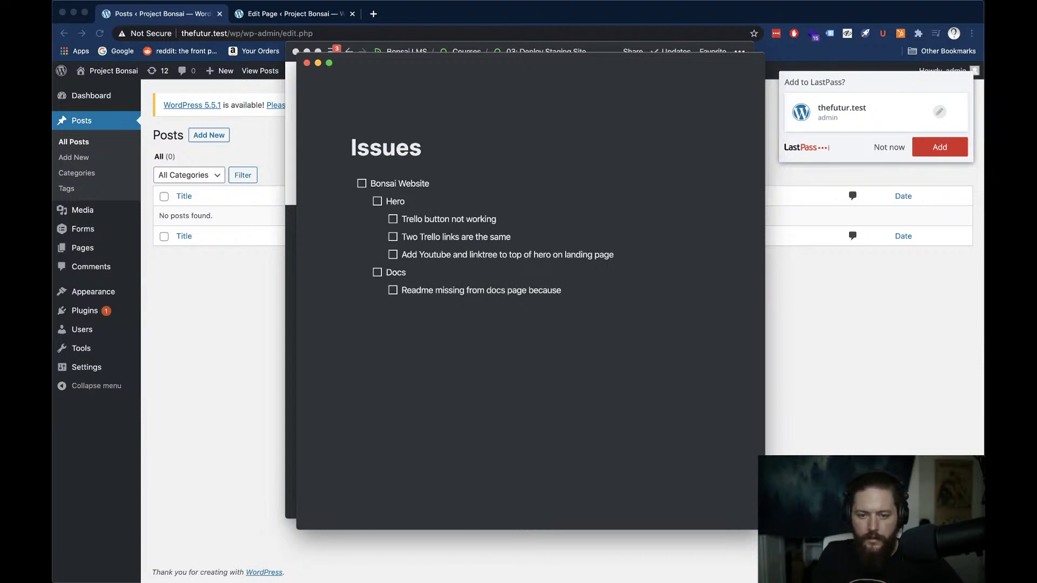
type(" Content fol")
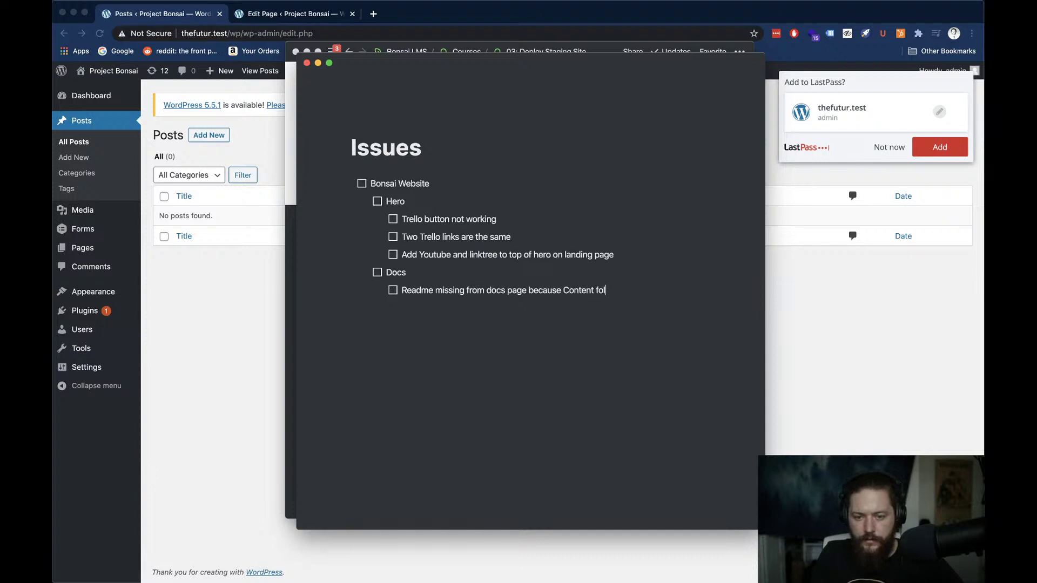
type("der was missing")
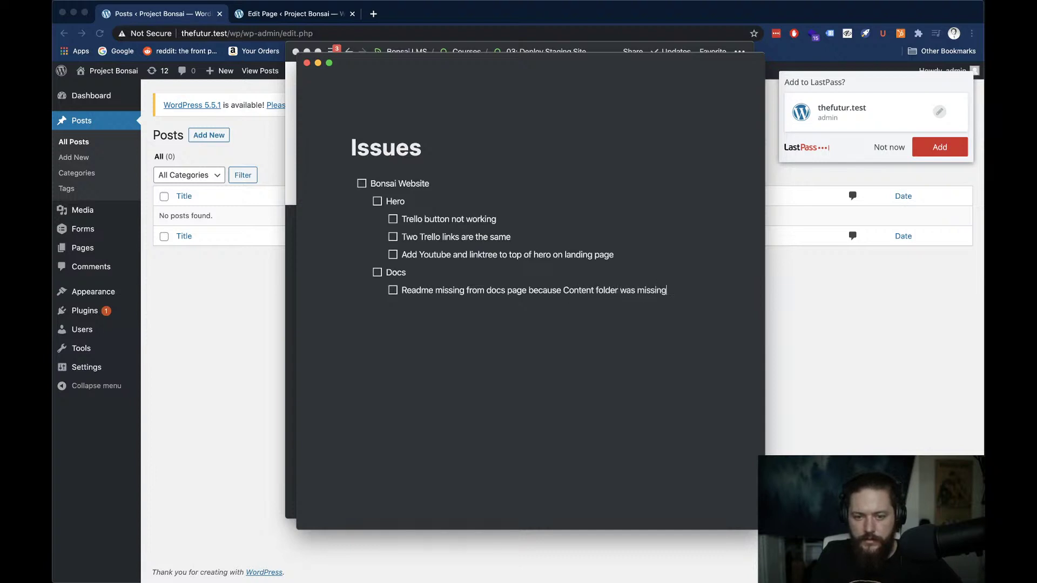
type(" from")
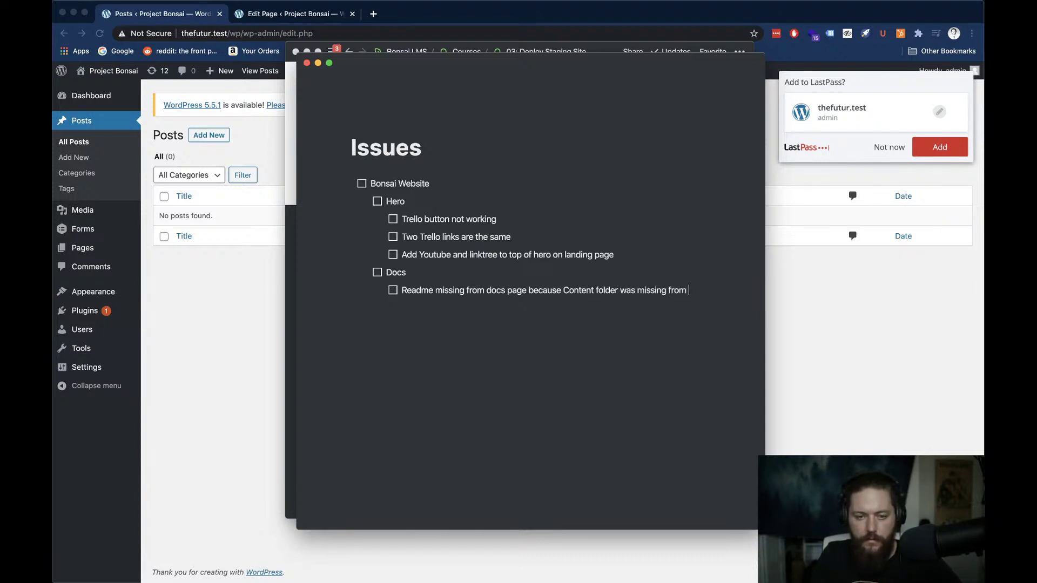
Finish the to-do with '/site/content directory', close the list, and return to WordPress Posts
key("super+Tab")
key("super+Tab")
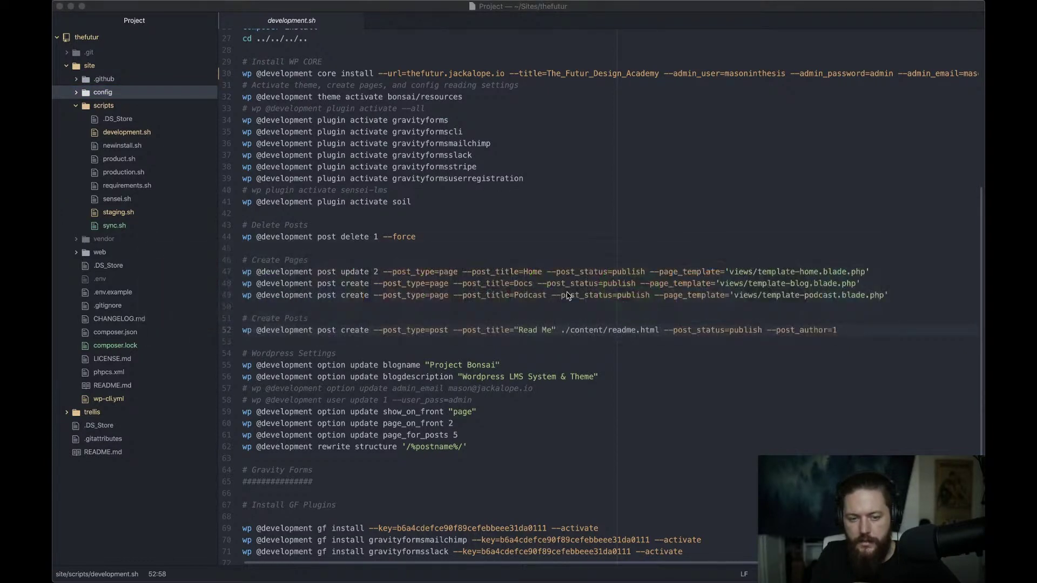
key("super+Tab")
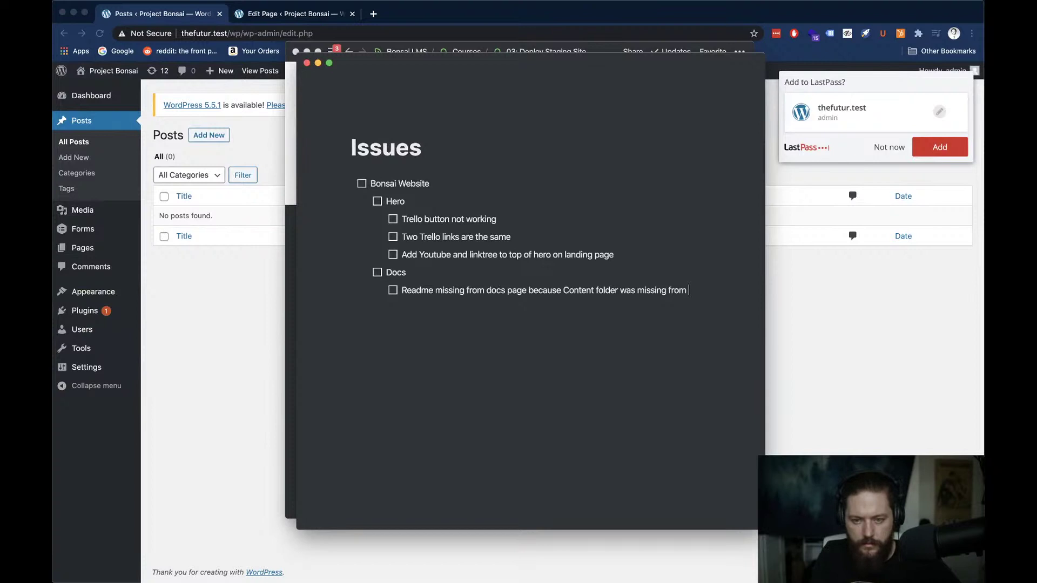
type("/site/")
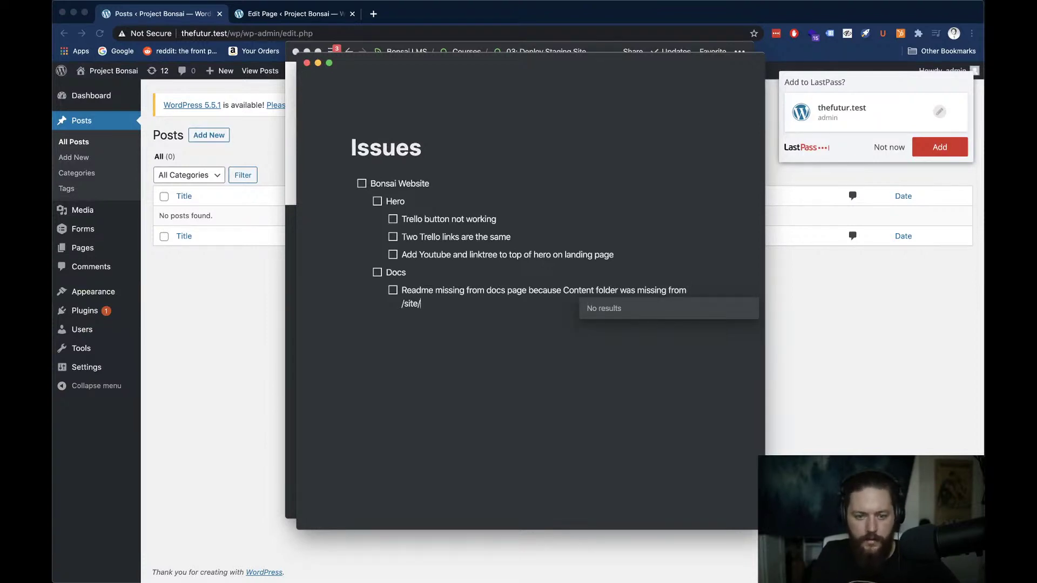
type("content")
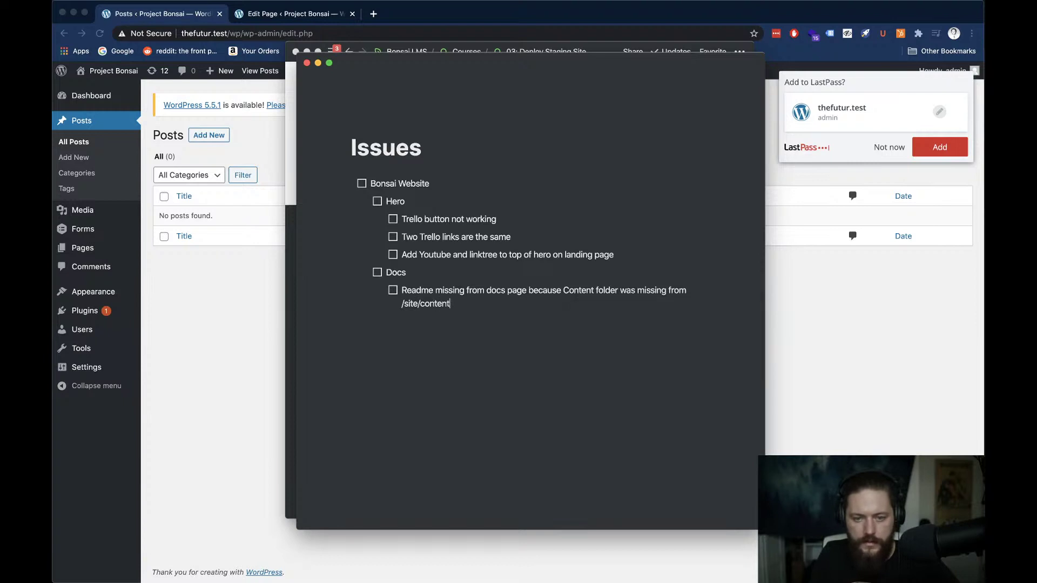
type(" directory")
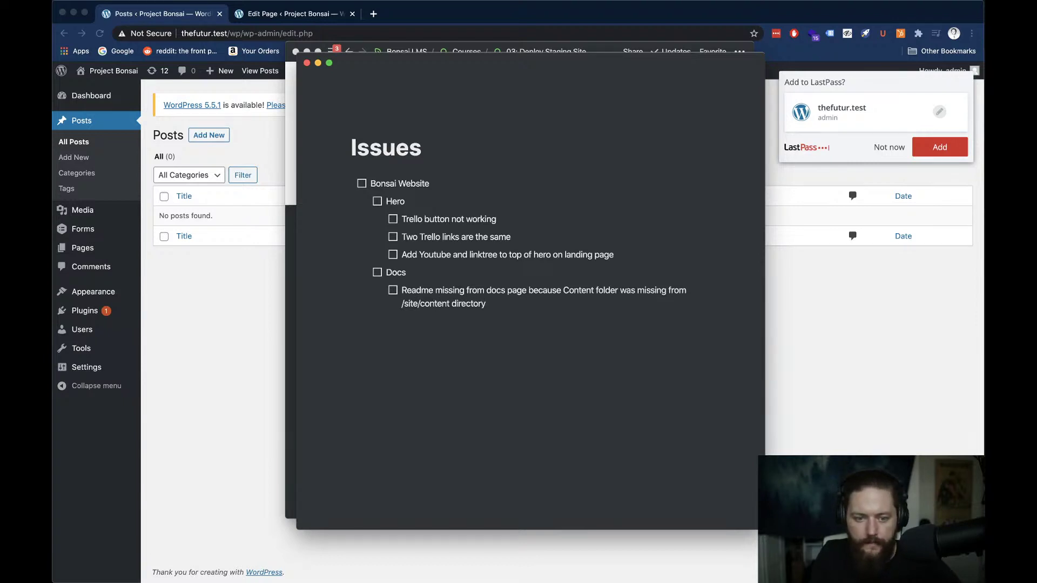
key("Return")
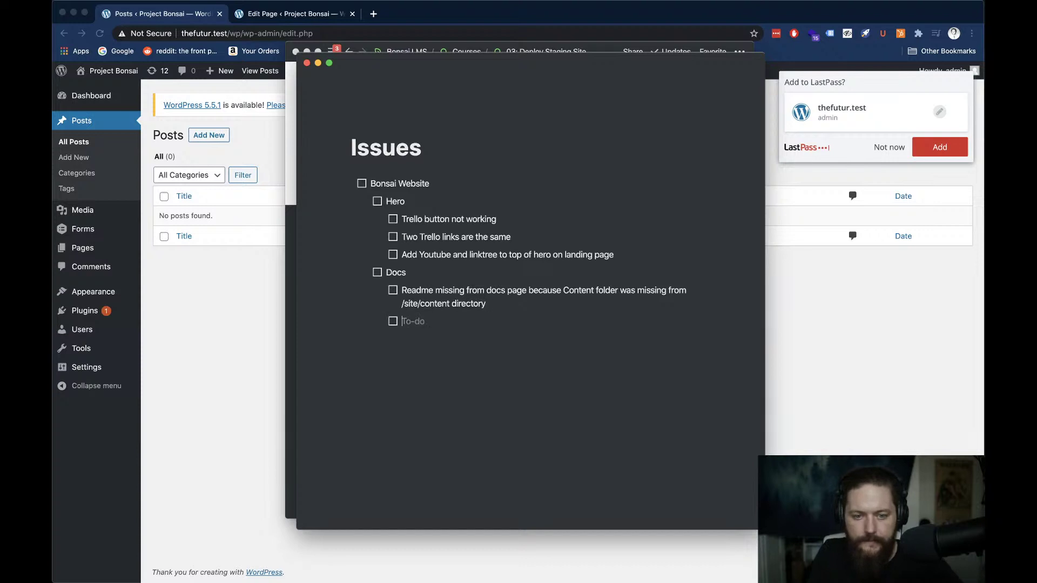
key("Return")
key("Return")
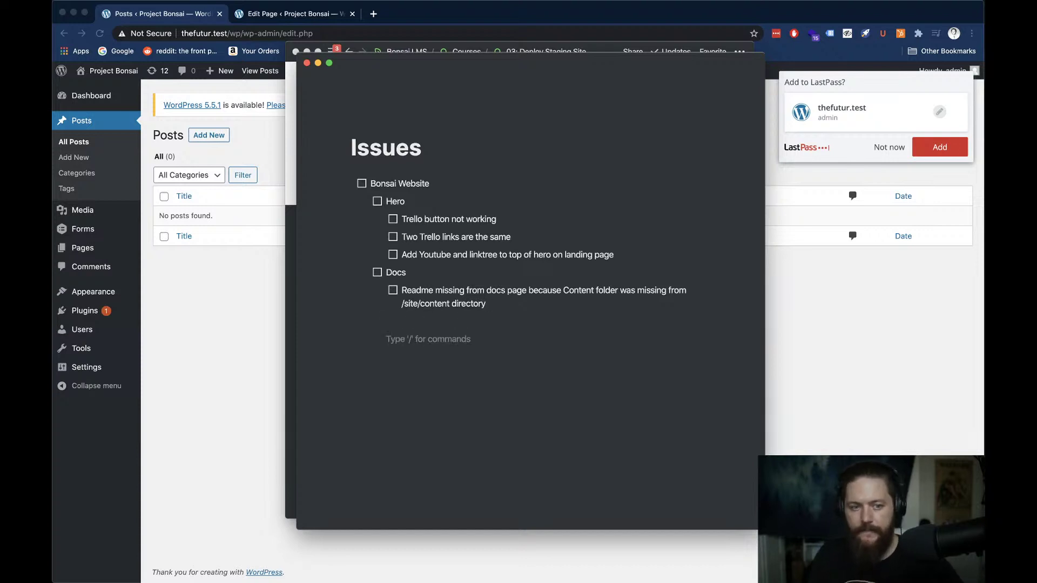
left_click(192, 313)
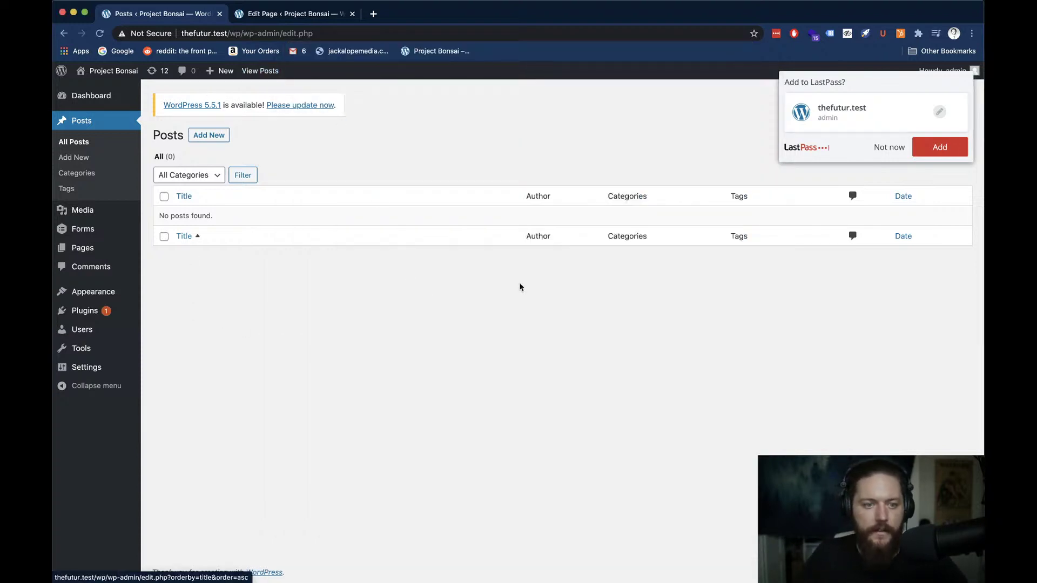
Dismiss the LastPass save-login prompt and switch back to development.sh in Atom
left_click(894, 147)
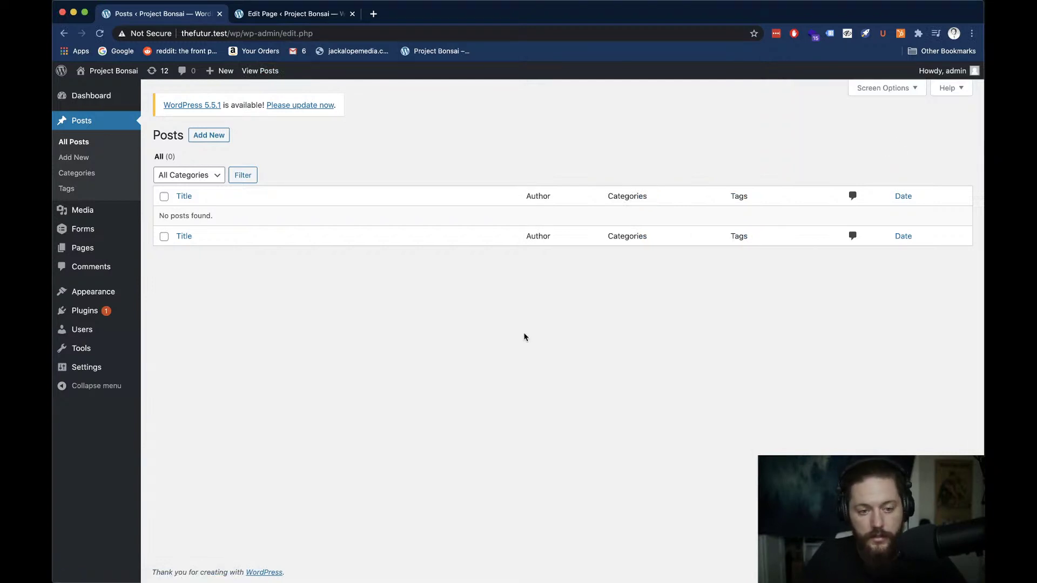
key("super+Tab")
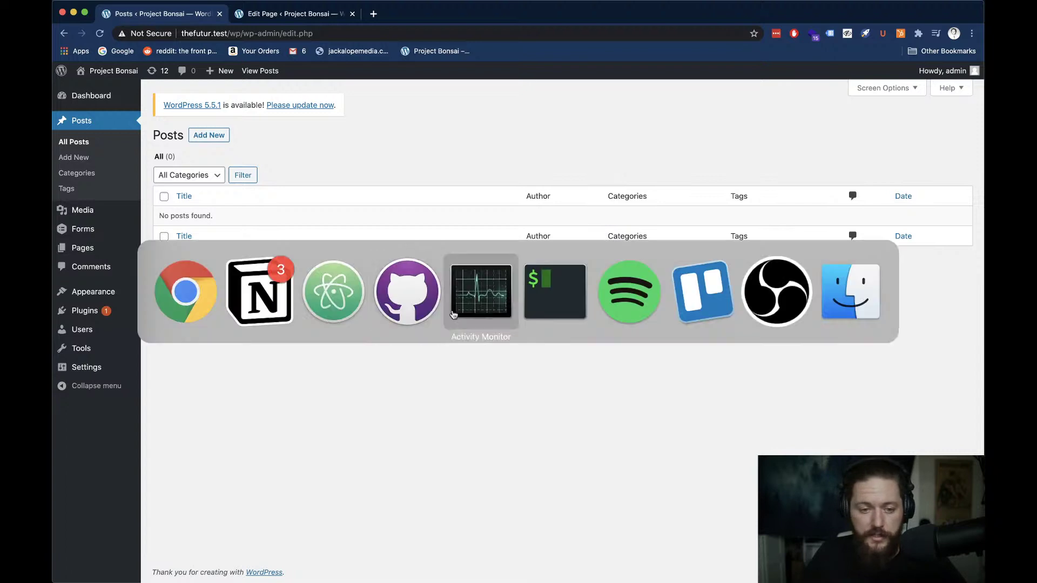
left_click(628, 298)
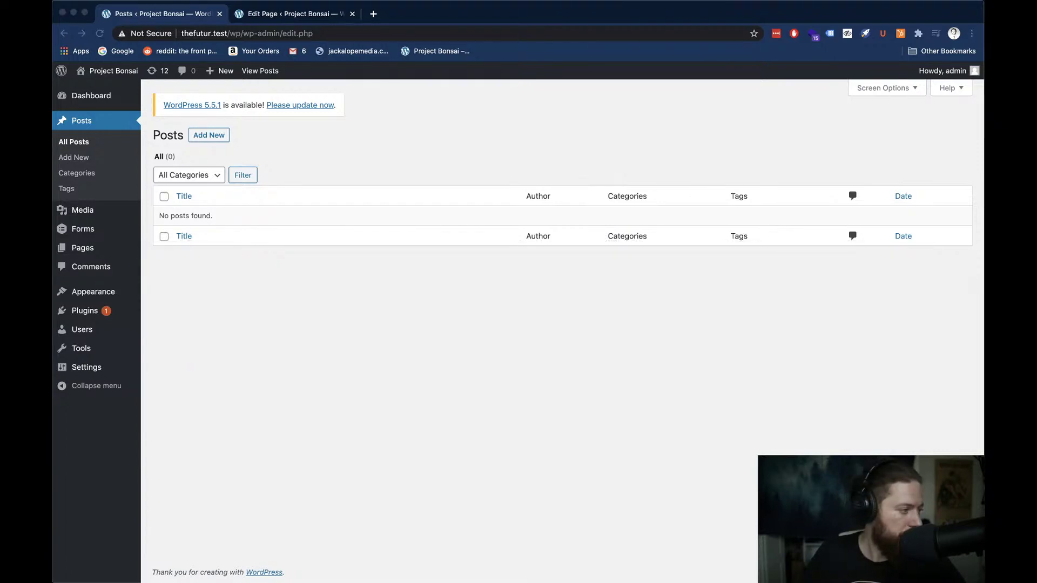
left_click(325, 172)
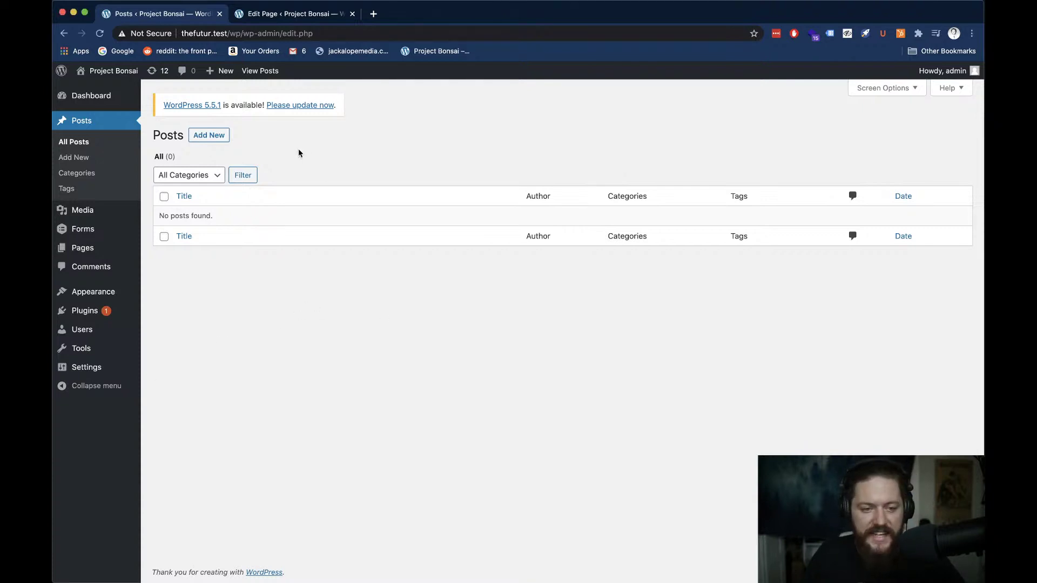
key("super+Tab")
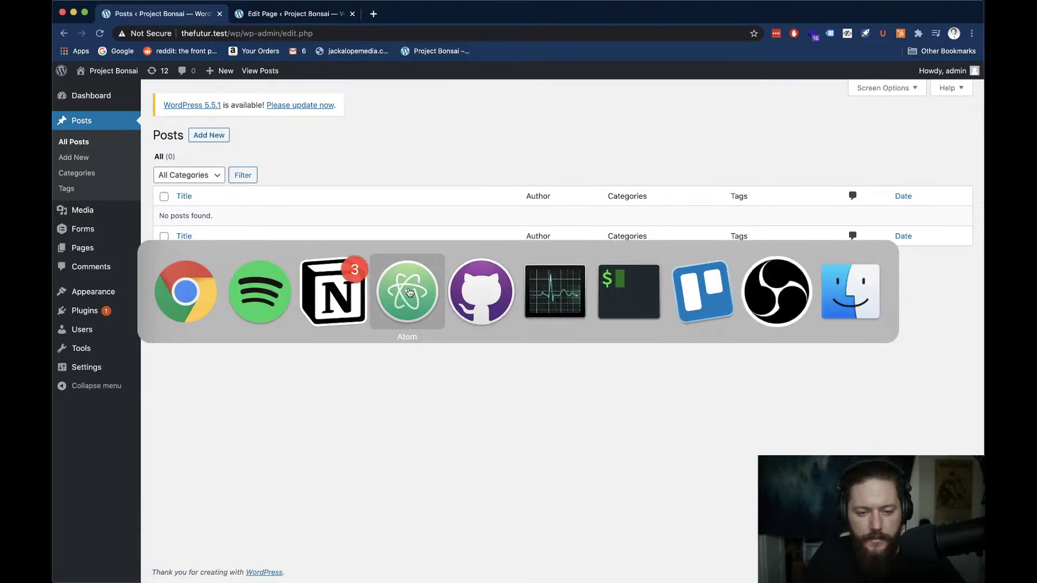
left_click(409, 292)
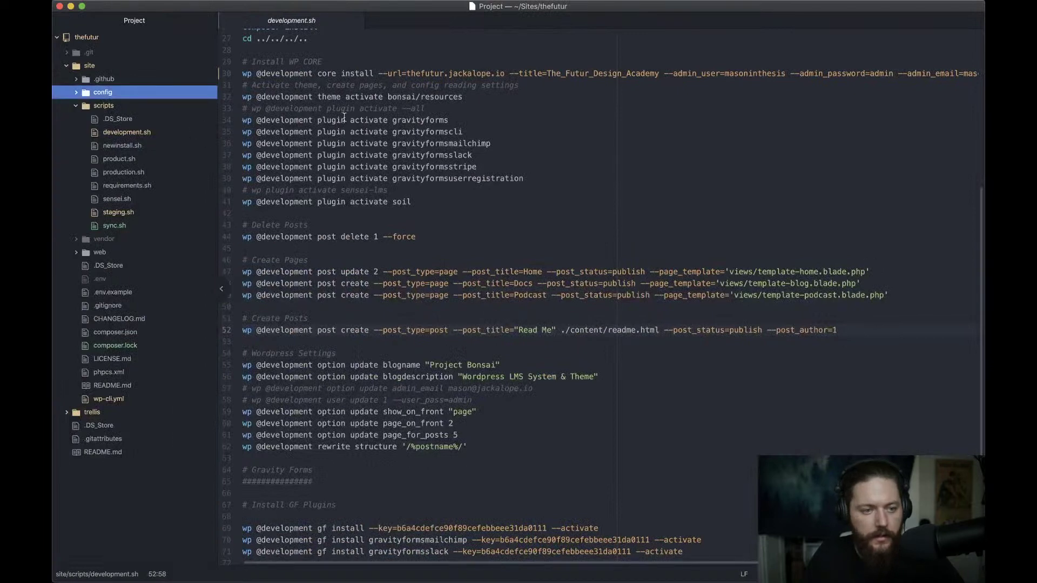
Reopen the Bonsai-test project and copy its content folder
mouse_move(328, 2)
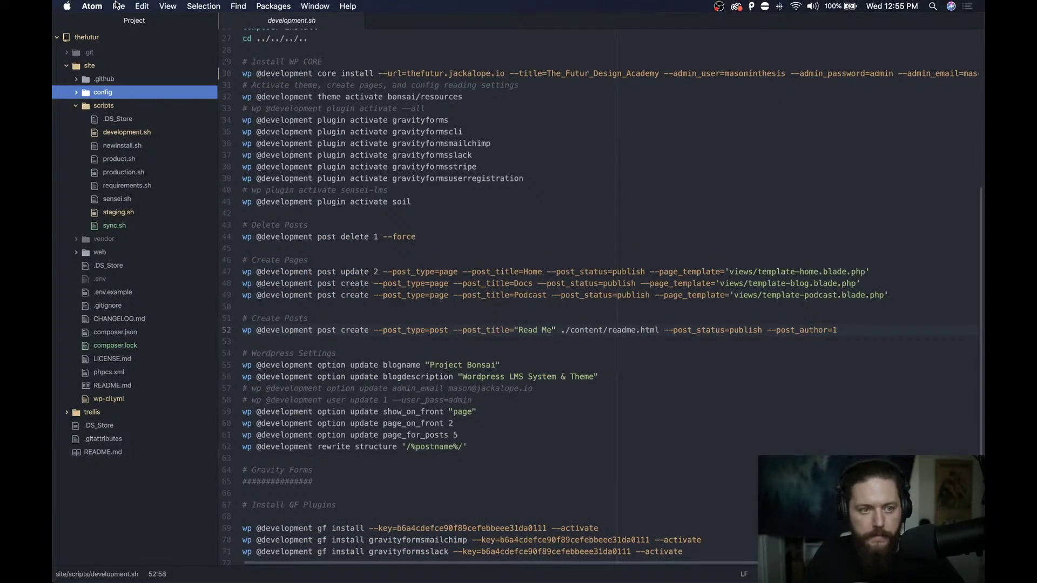
left_click(118, 6)
mouse_move(146, 63)
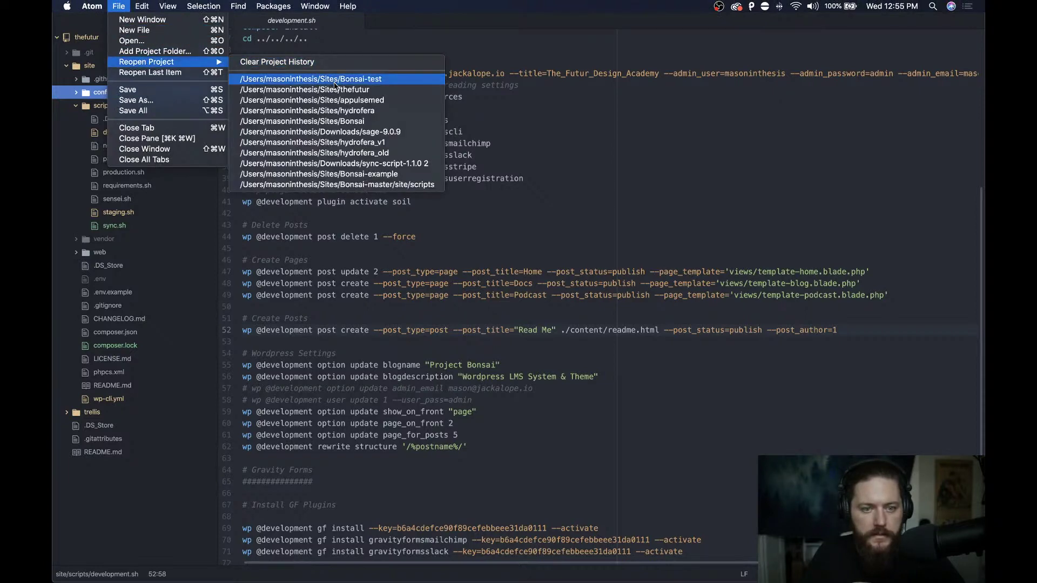
left_click(335, 81)
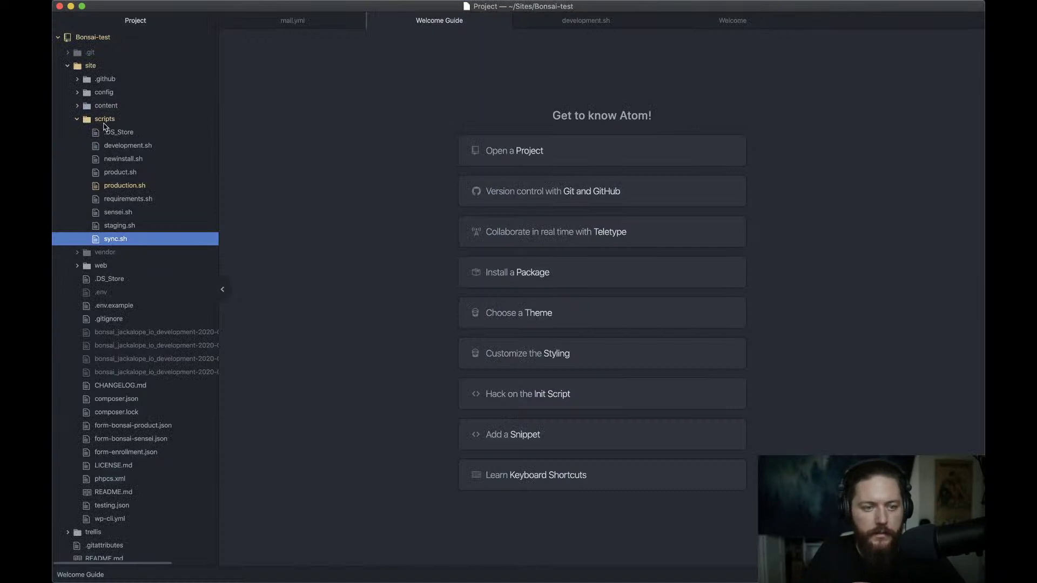
right_click(107, 107)
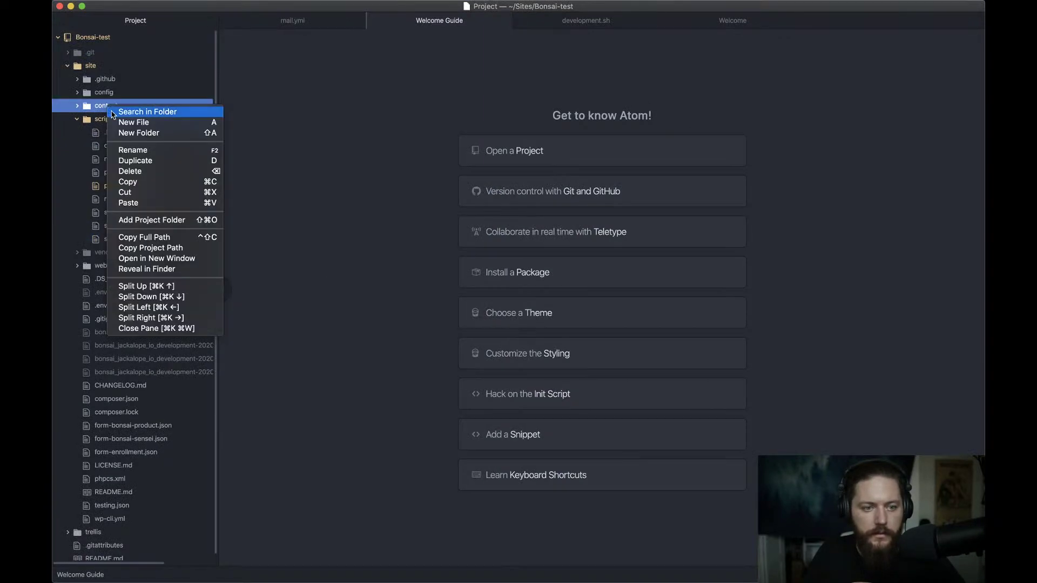
left_click(164, 183)
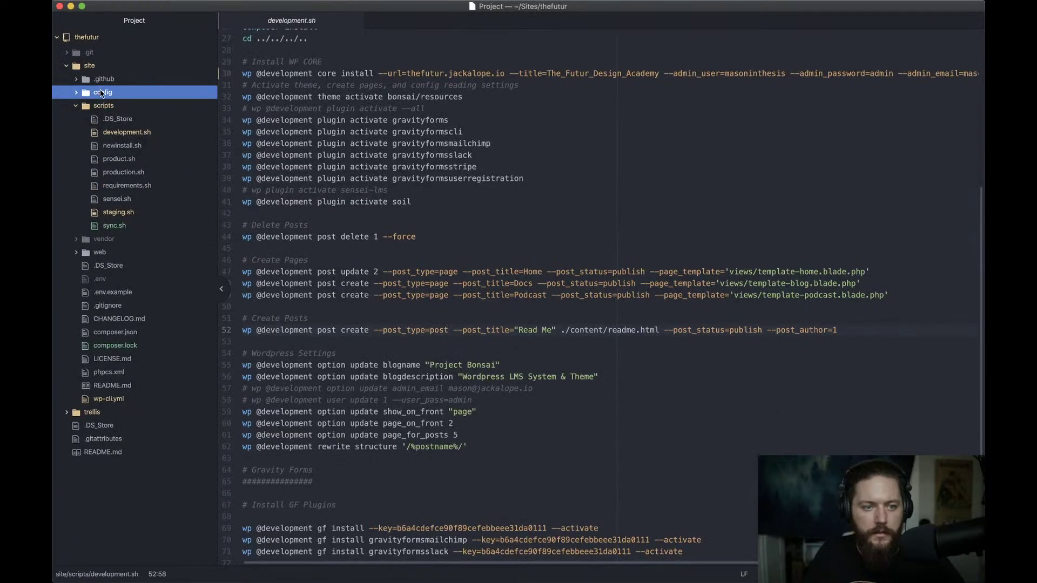
Paste the content folder into the site folder of thefutur project
left_click(89, 67)
left_click(89, 68)
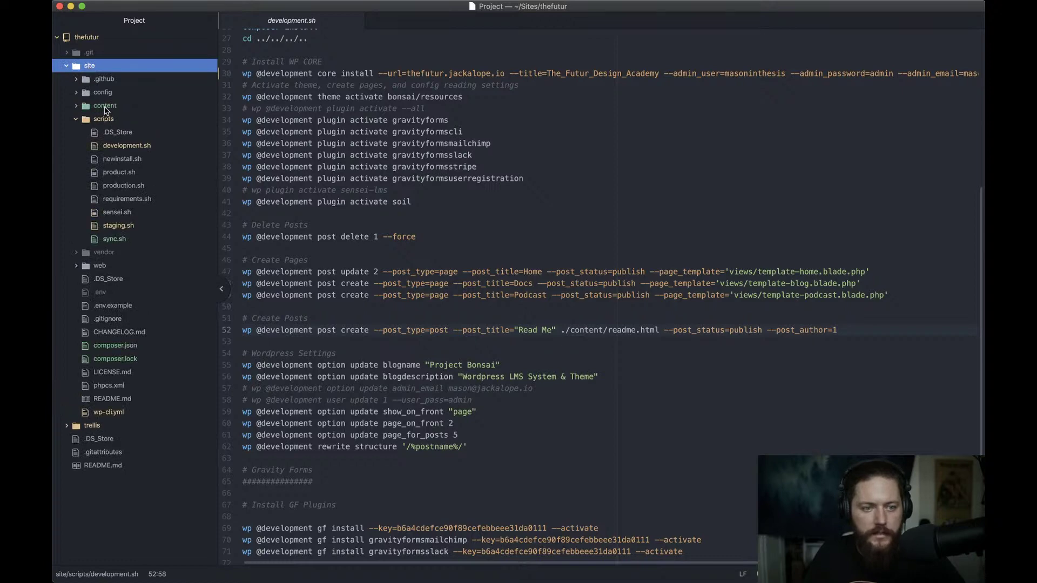
left_click(475, 215)
scroll(403, 203, "up", 5)
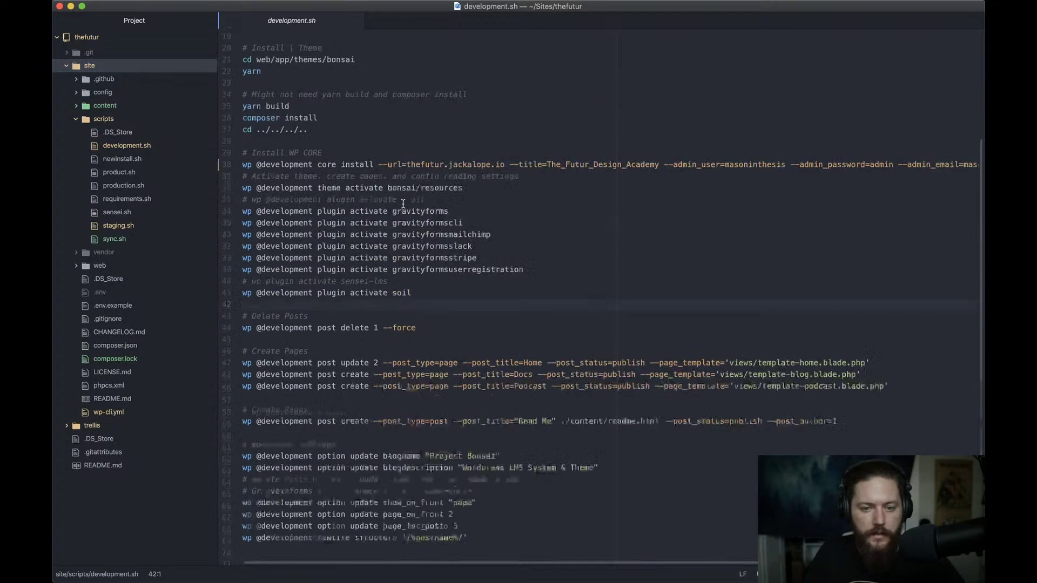
scroll(402, 204, "up", 4)
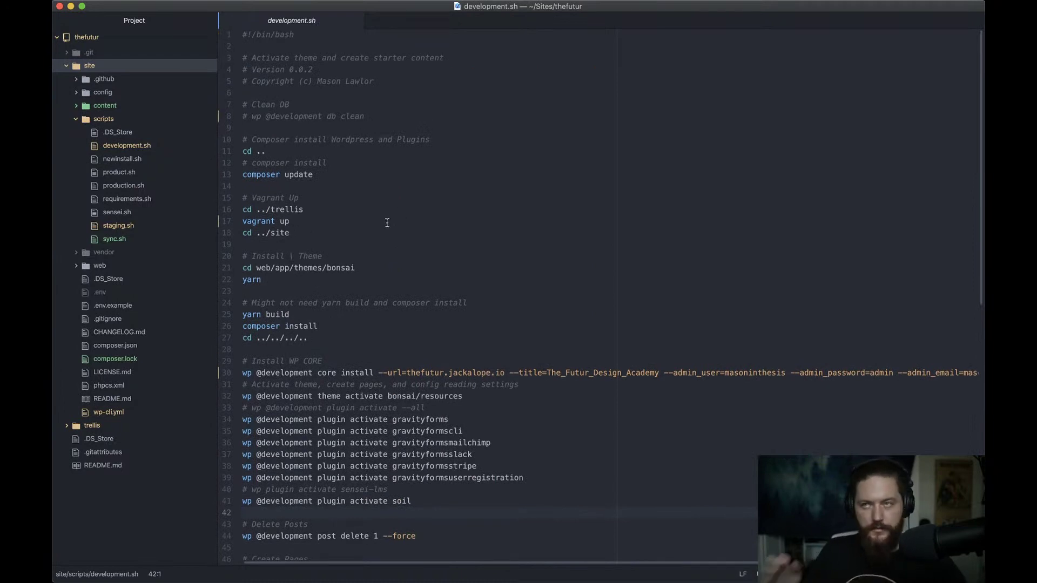
left_click(365, 174)
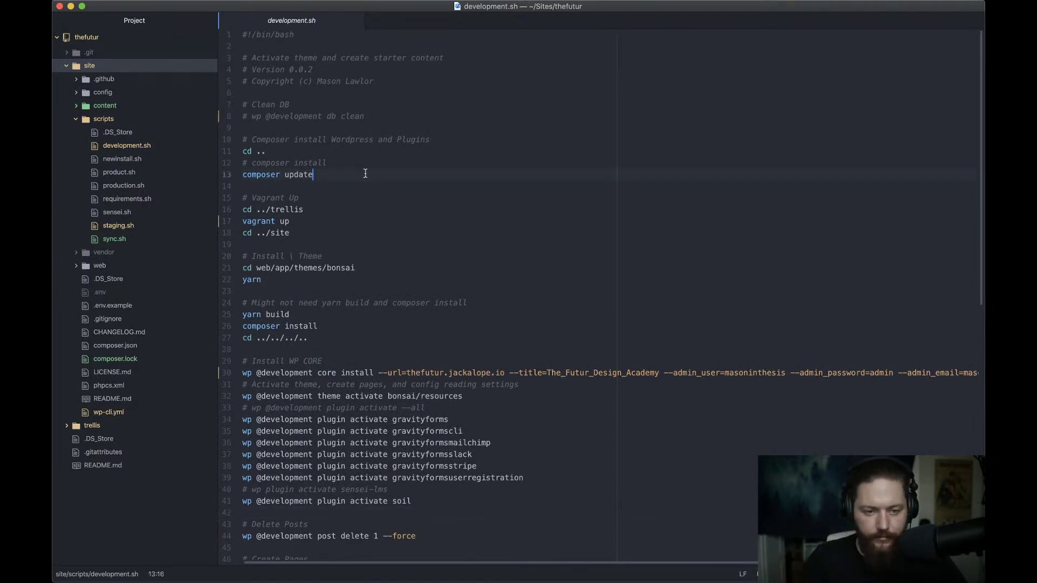
left_click(311, 152)
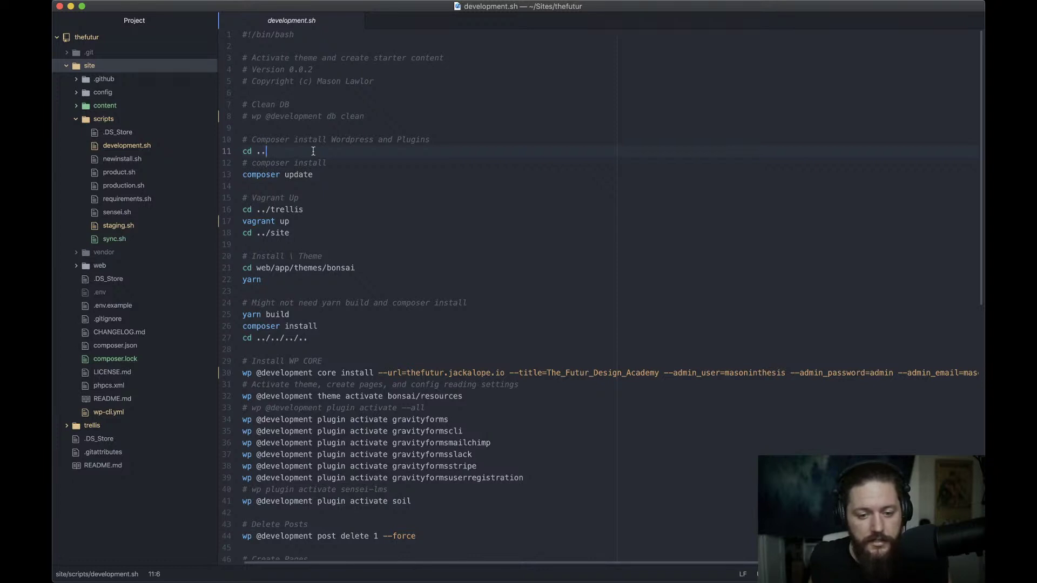
left_click(316, 219)
key("super+shift+Left")
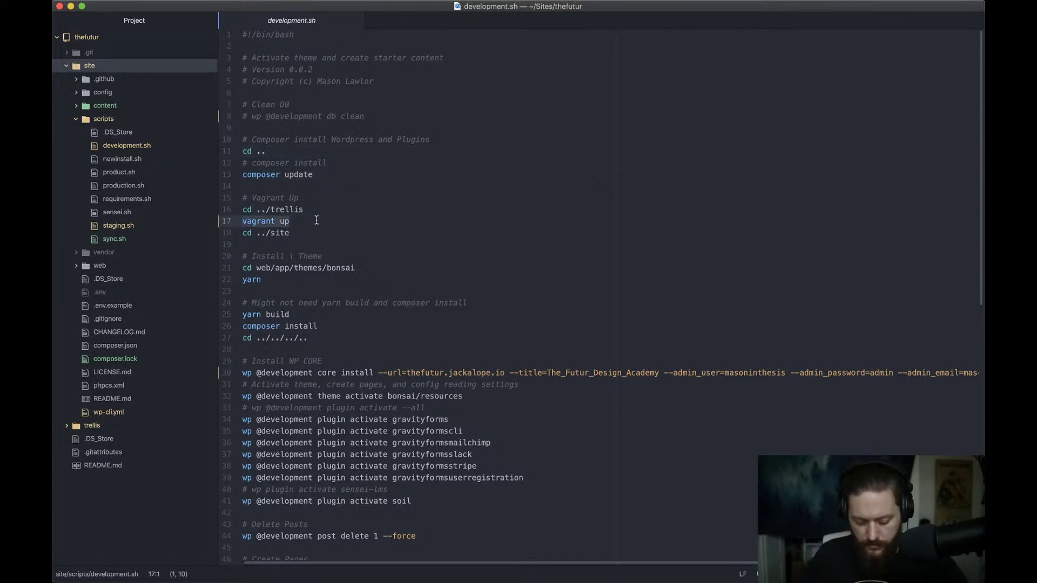
key("super+slash")
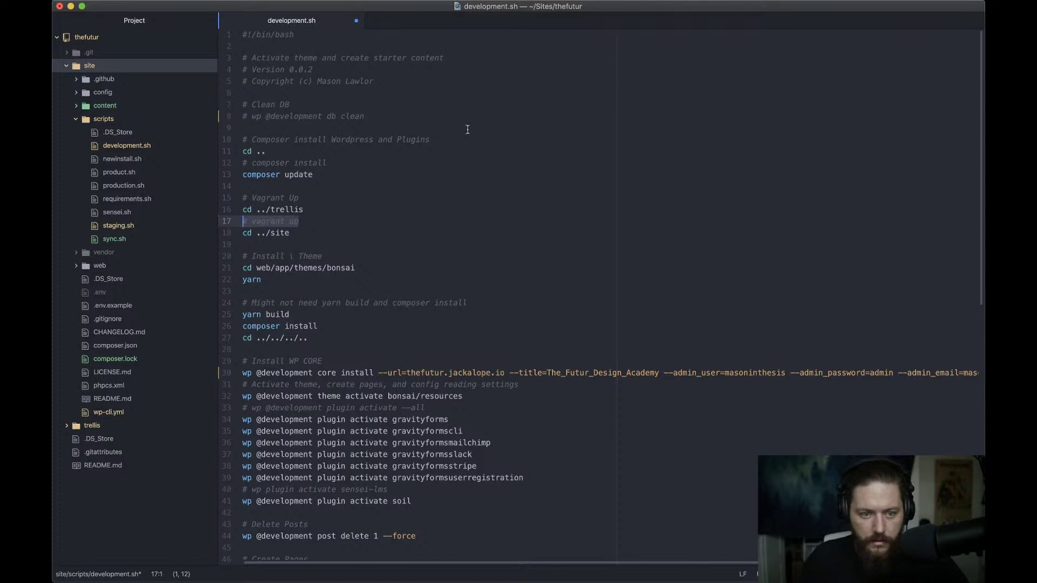
left_click(440, 118)
key("super+shift+Left")
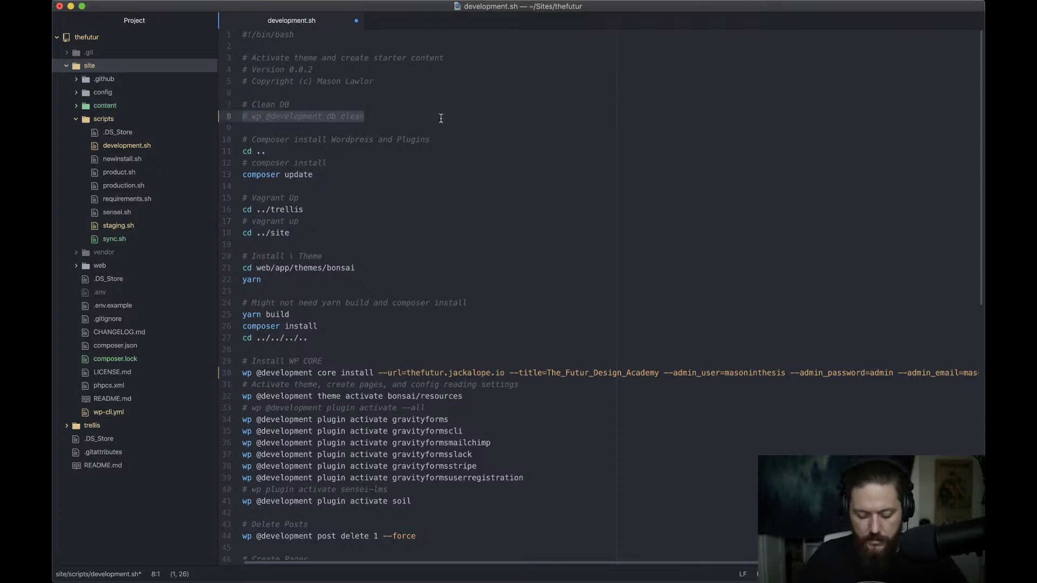
key("super+slash")
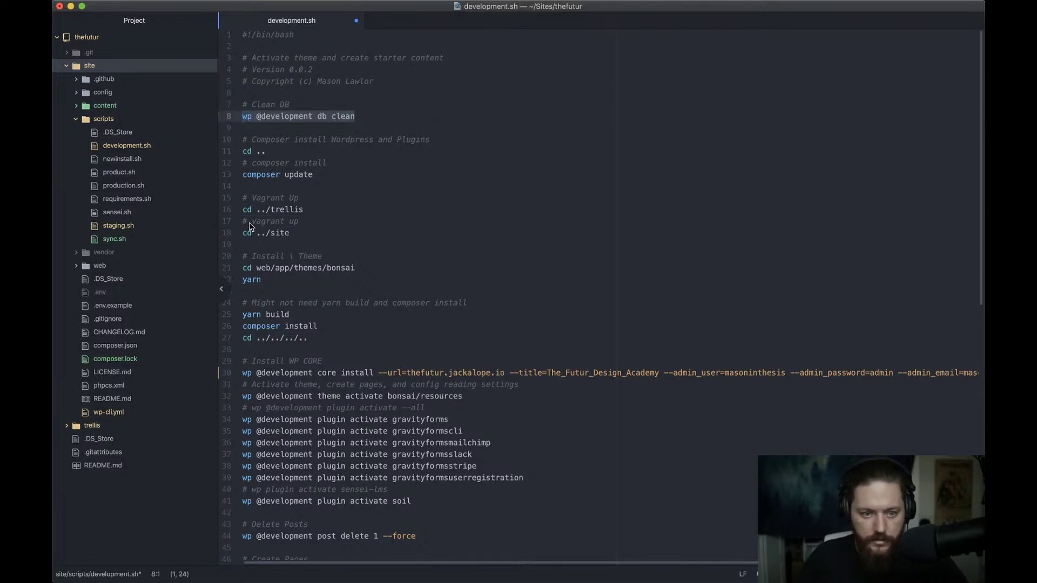
Review the composer update and composer install lines of the script
left_click(356, 173)
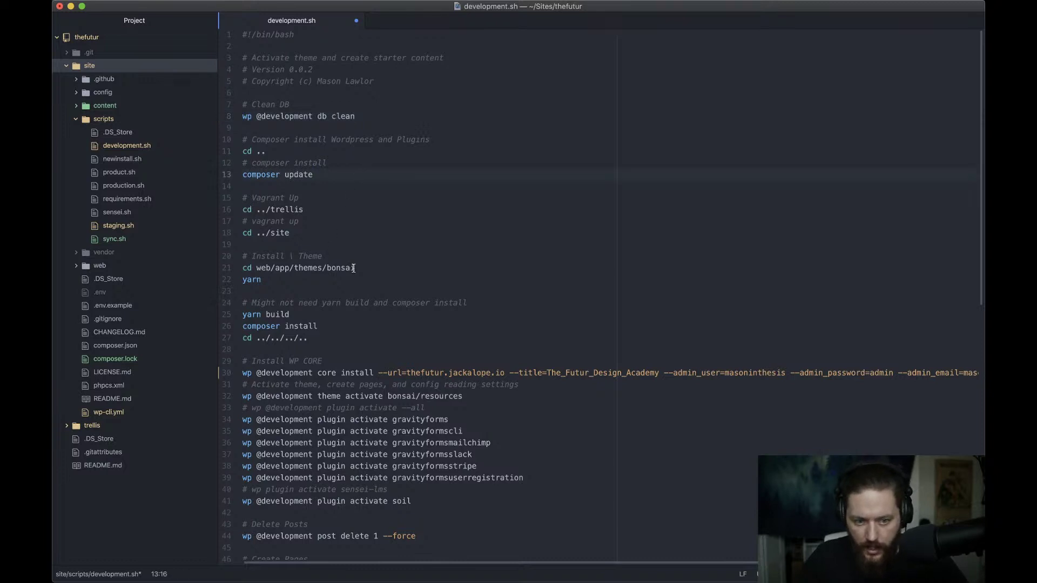
scroll(286, 313, "down", 2)
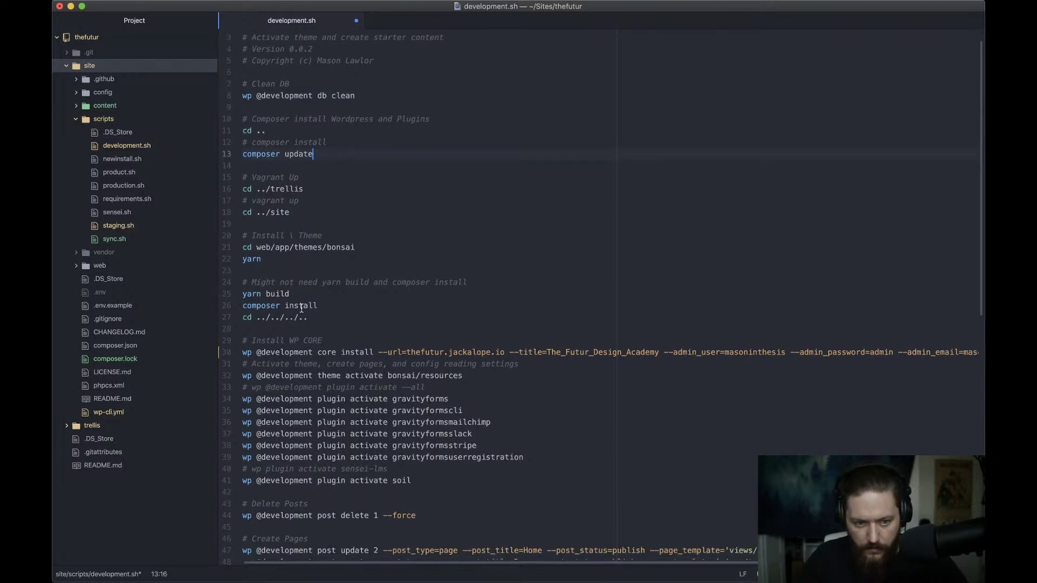
scroll(302, 305, "down", 4)
left_click(356, 261)
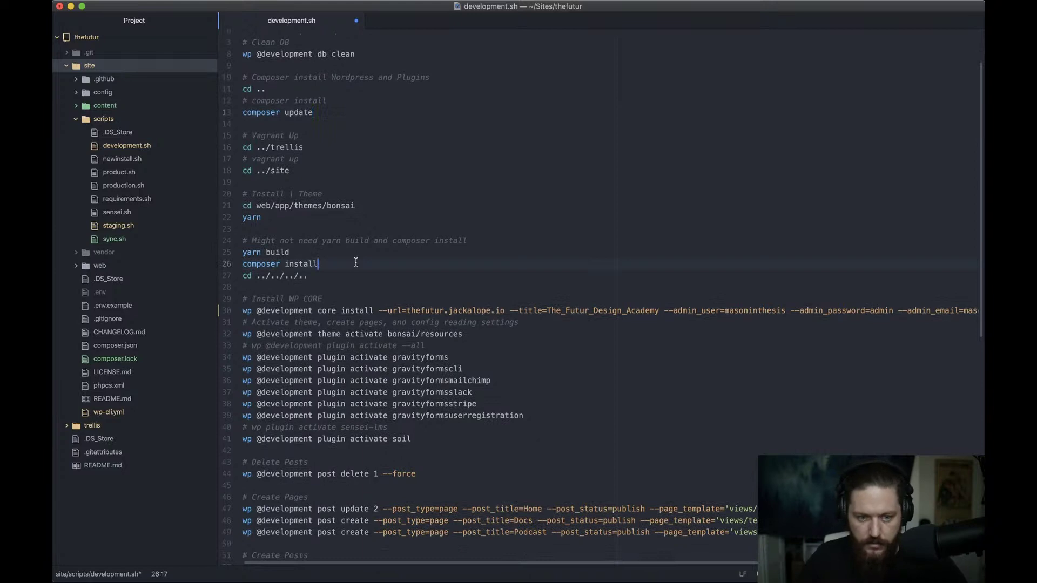
scroll(378, 264, "down", 7)
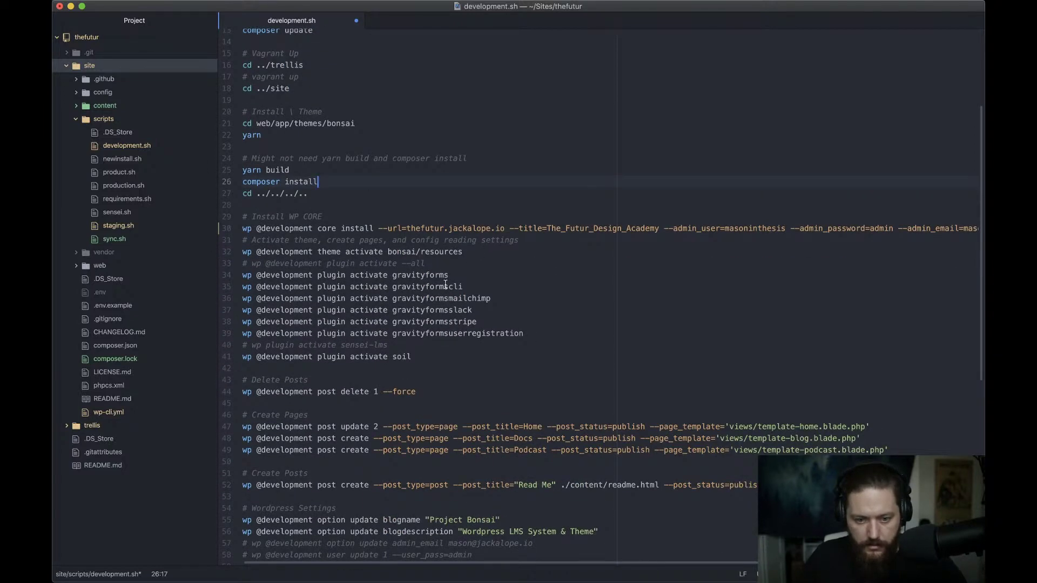
Read down past the admin user setting and Read Me post to the Project Bonsai site name
left_click(701, 228)
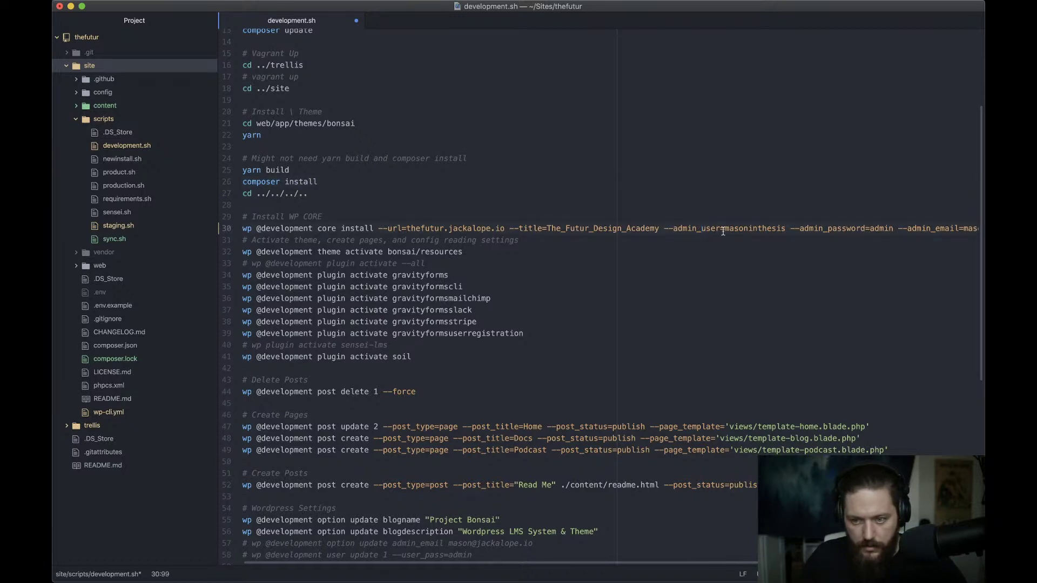
scroll(739, 230, "down", 2)
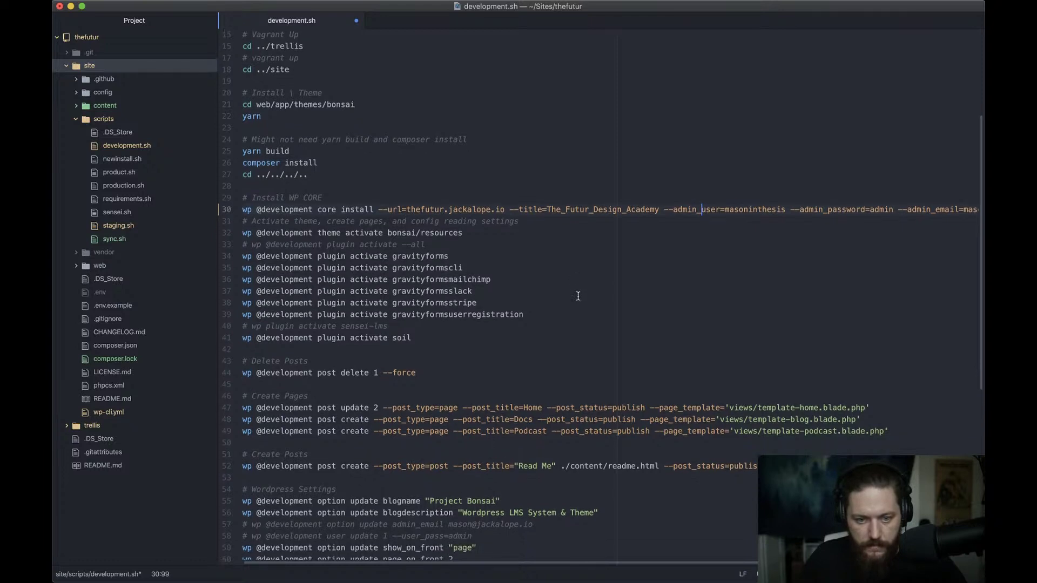
scroll(397, 230, "down", 1)
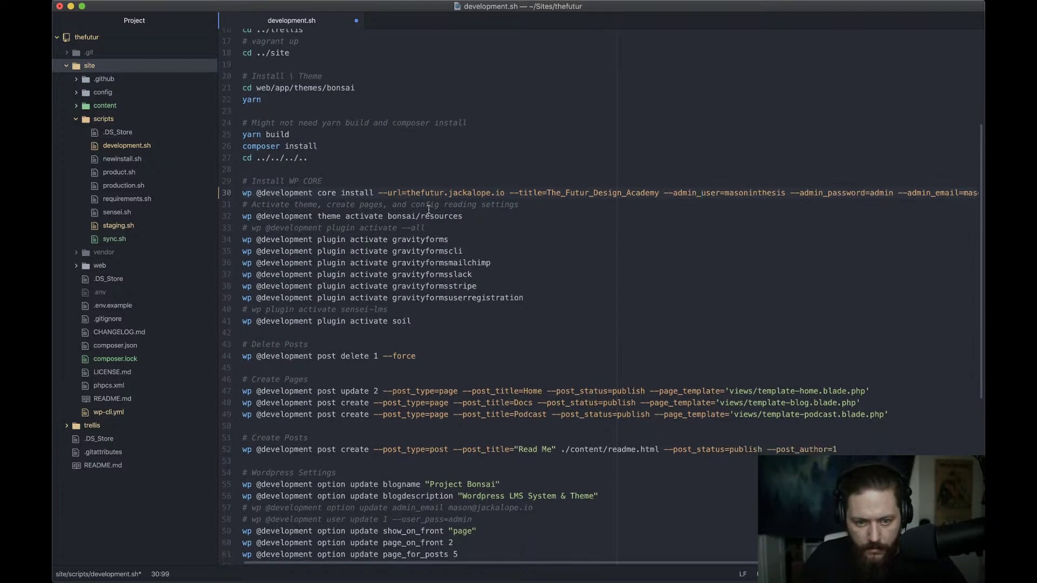
scroll(402, 218, "down", 6)
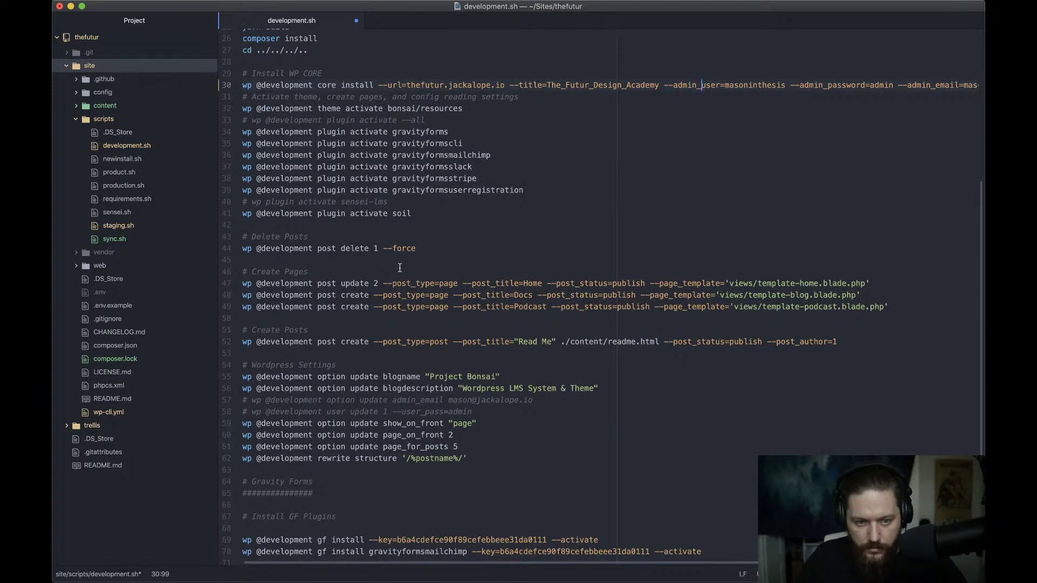
scroll(333, 243, "down", 3)
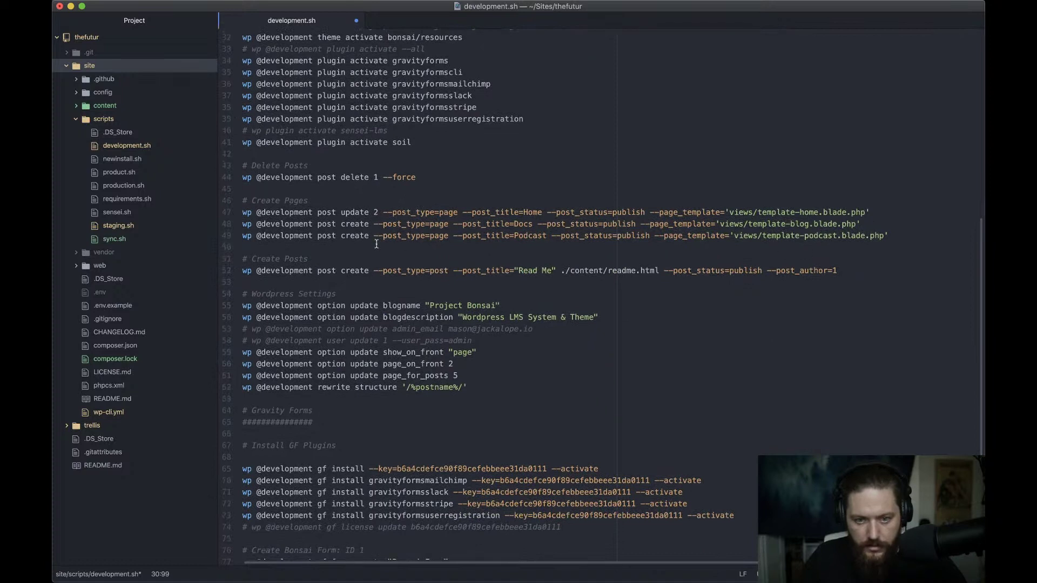
scroll(376, 244, "down", 1)
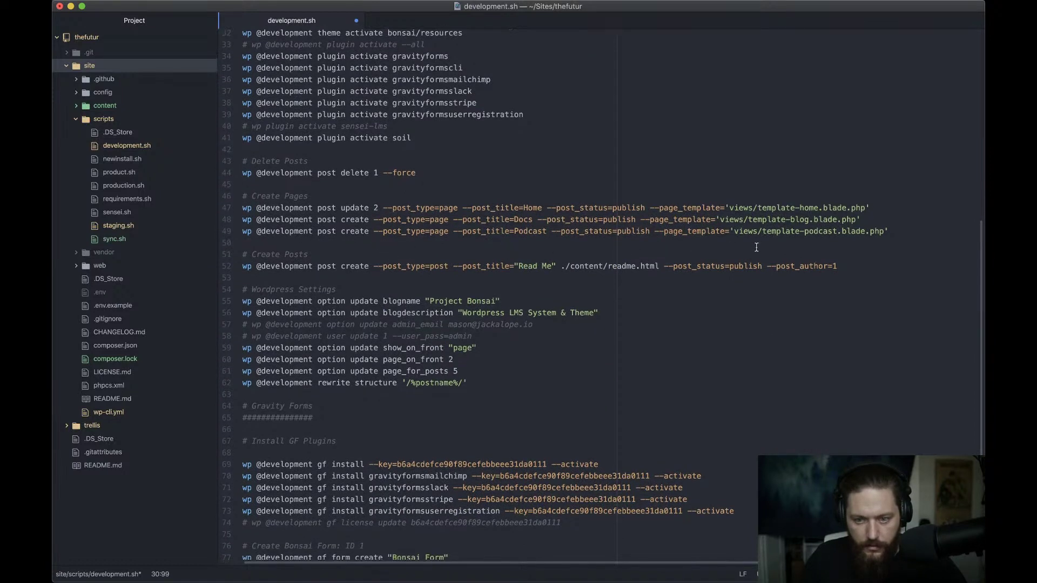
scroll(401, 297, "down", 3)
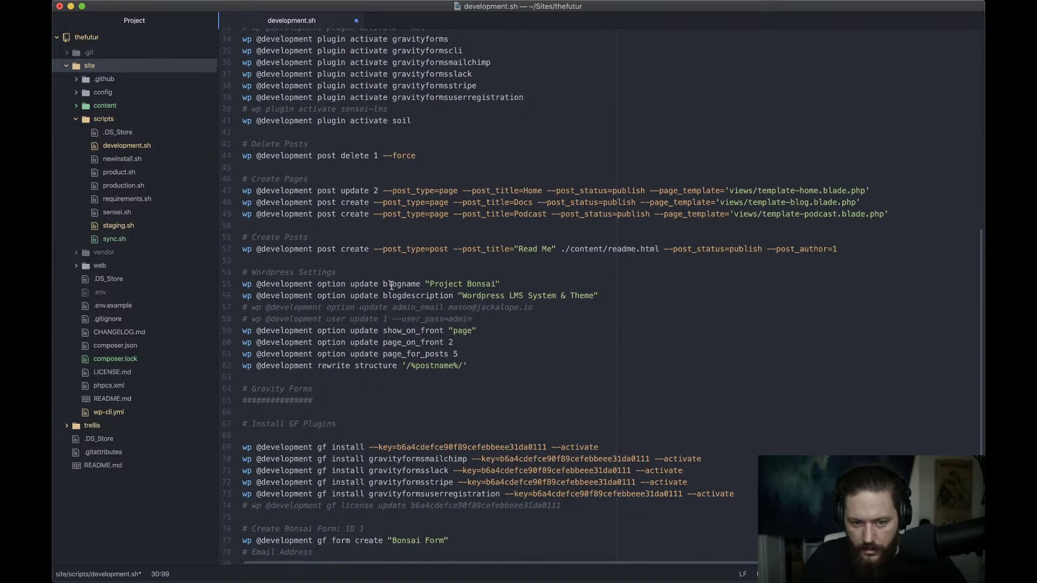
scroll(392, 286, "down", 1)
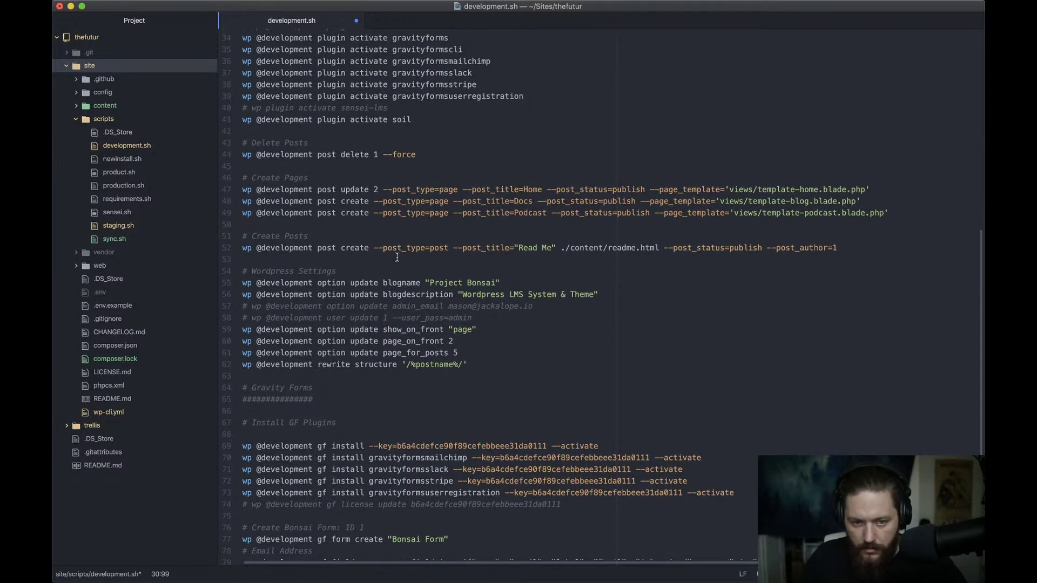
left_click(622, 248)
scroll(407, 273, "down", 1)
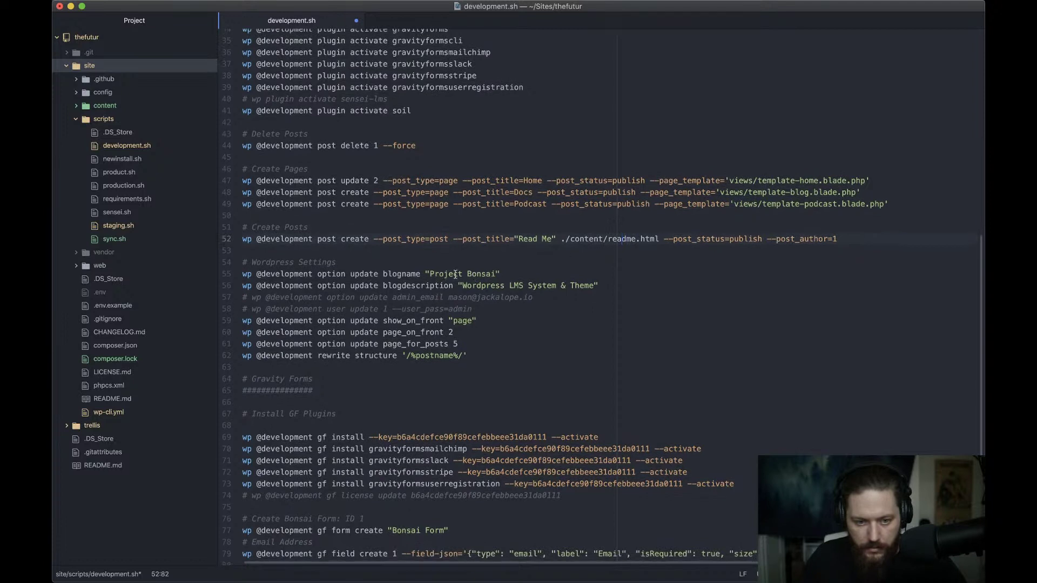
left_click(432, 274)
Change the blogname value from 'Project Bonsai' to 'The Futur'
left_click(496, 274, "shift")
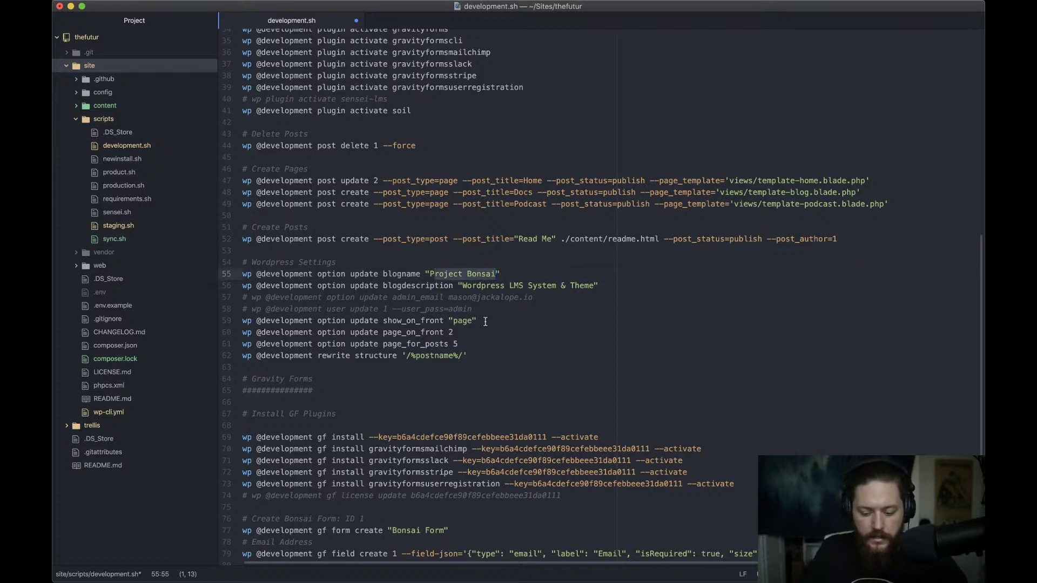
key("BackSpace")
key("BackSpace")
type("The Fu")
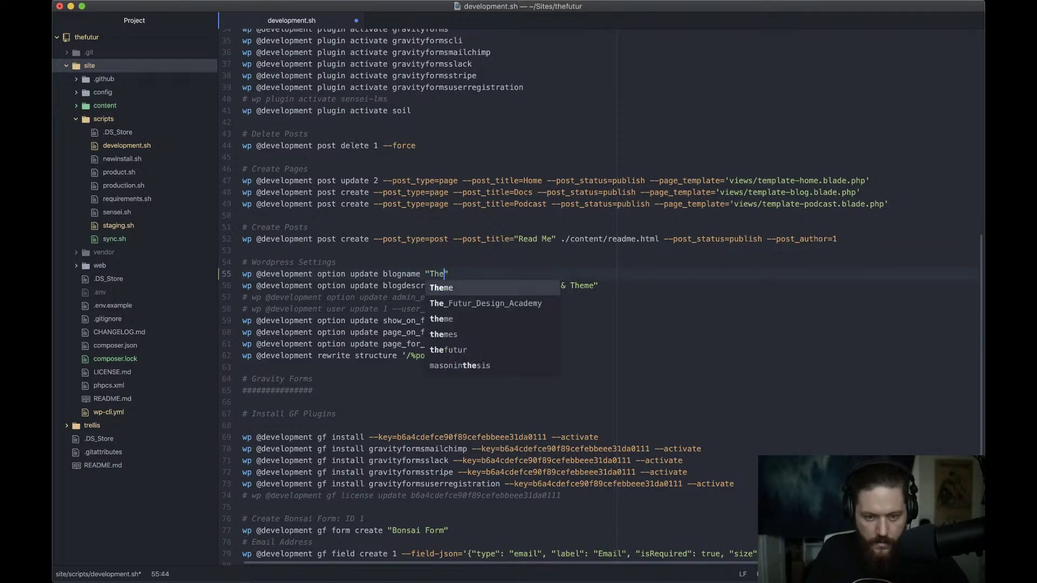
type("tur Onlin")
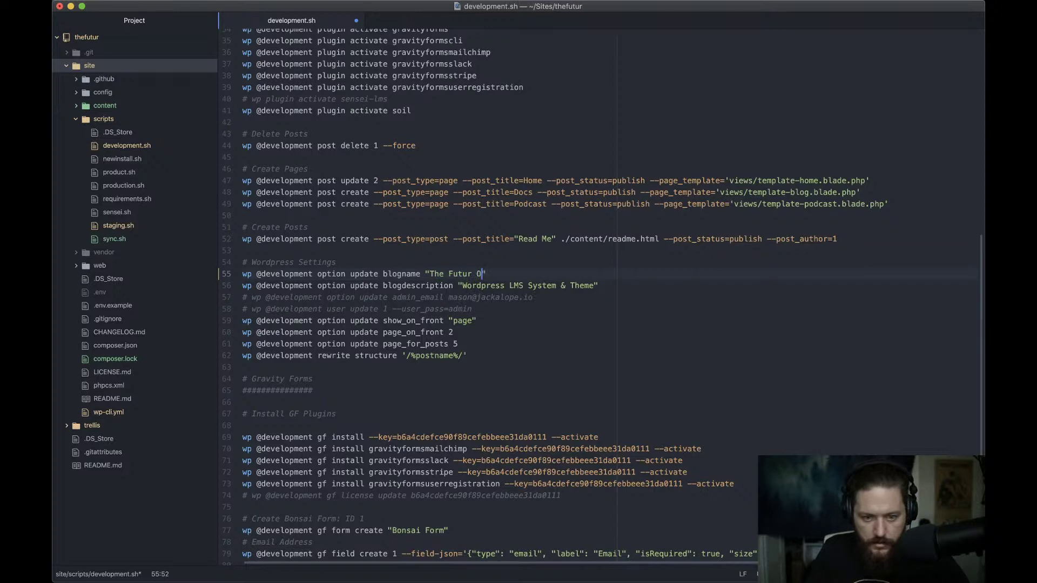
type("e Design Ac")
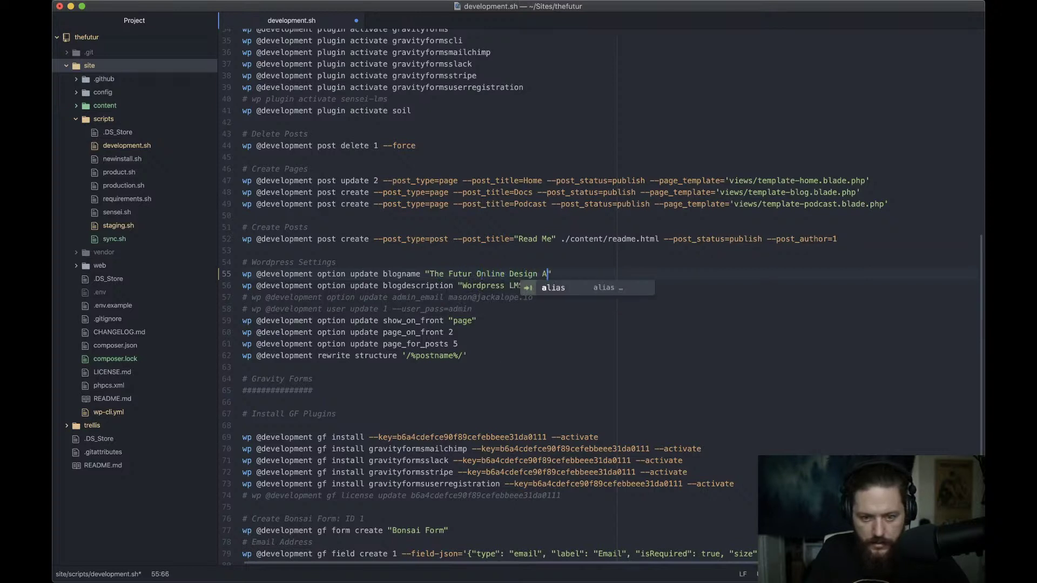
type("ademy")
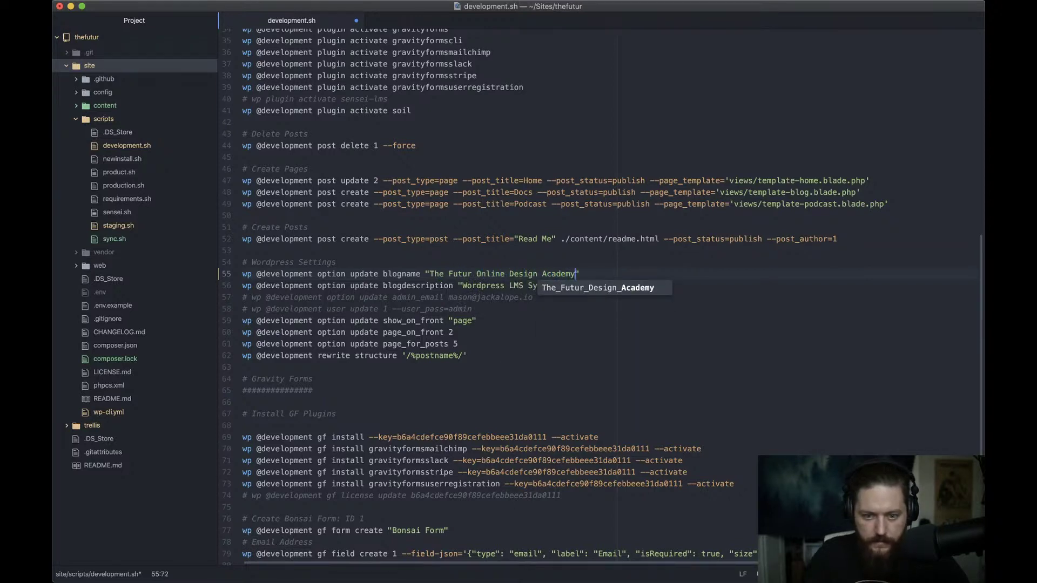
key("Escape")
left_click(458, 273)
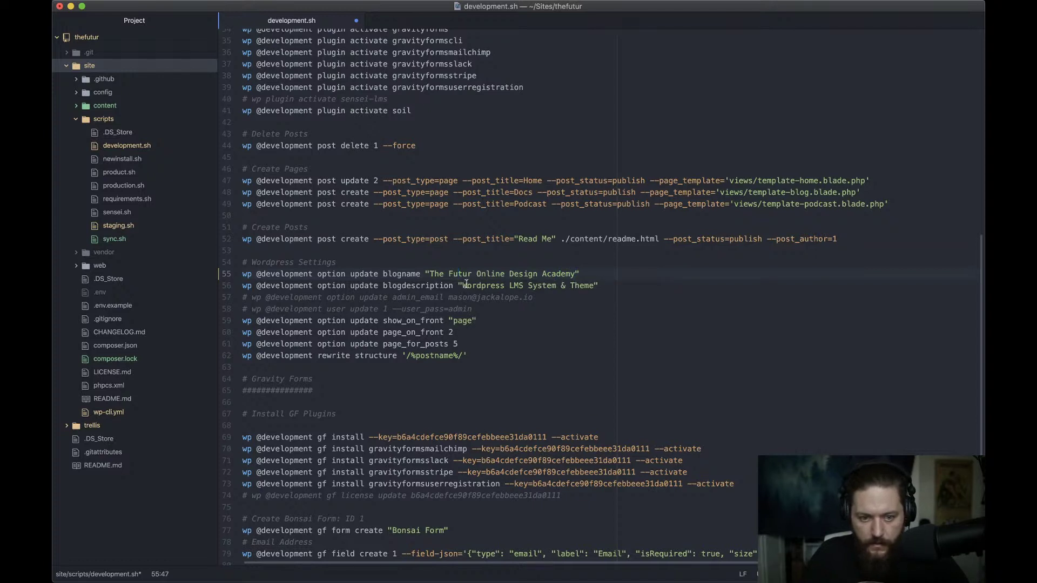
key("Left")
key("Left")
key("Left")
key("Left")
key("Left")
key("Left")
left_click(577, 272, "shift")
key("Right")
left_click(473, 274, "shift")
key("super+c")
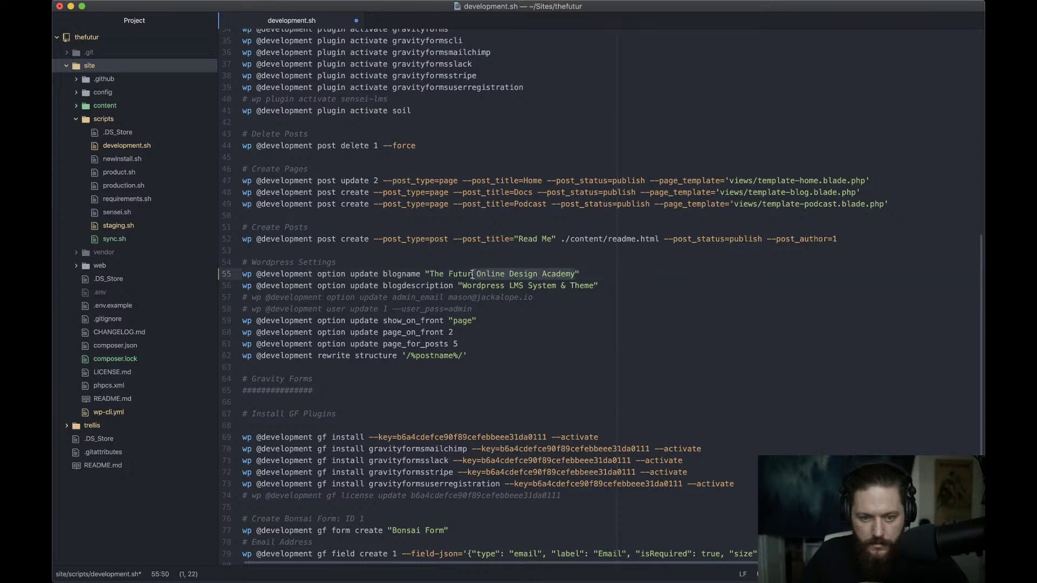
key("BackSpace")
Replace the blogdescription 'Wordpress LMS System & Theme' with 'Online Design Academy'
key("Down")
key("Left")
key("Left")
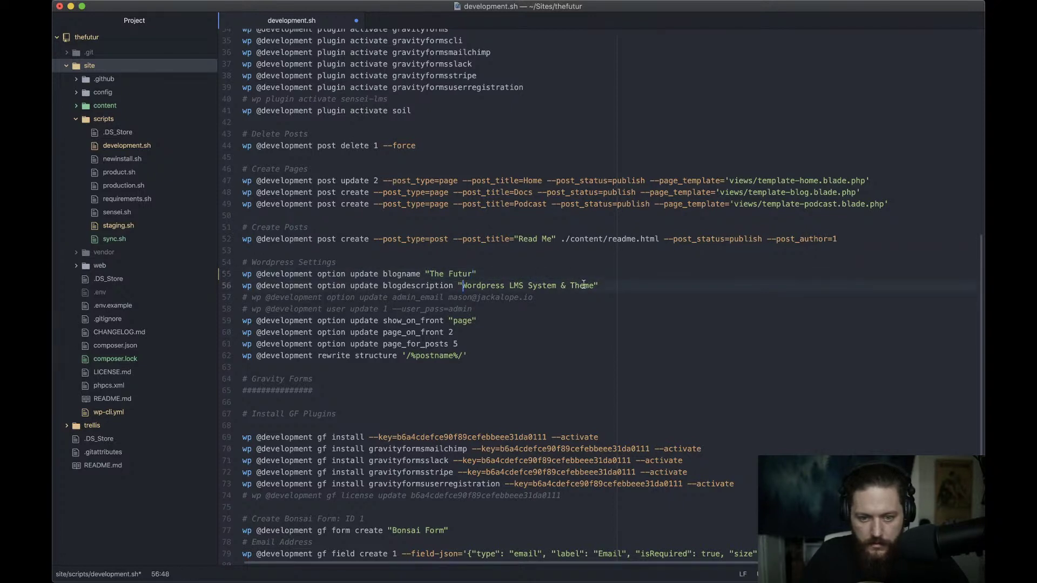
left_click(593, 285, "shift")
key("super+v")
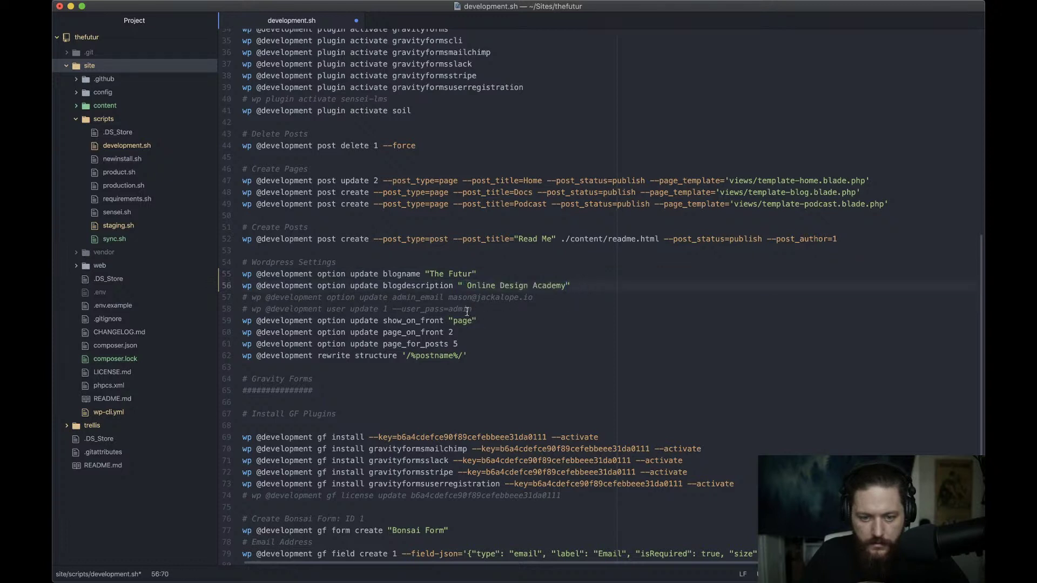
left_click(466, 286)
key("BackSpace")
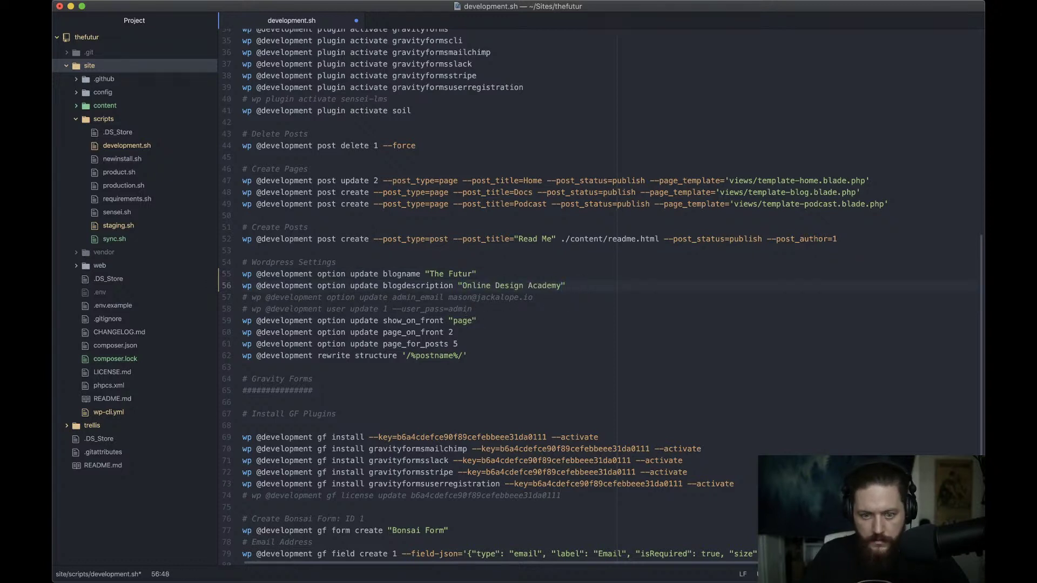
Toggle the comment on the user password update line 58 and review lines 58–62
left_click(472, 309)
key("super+shift+Left")
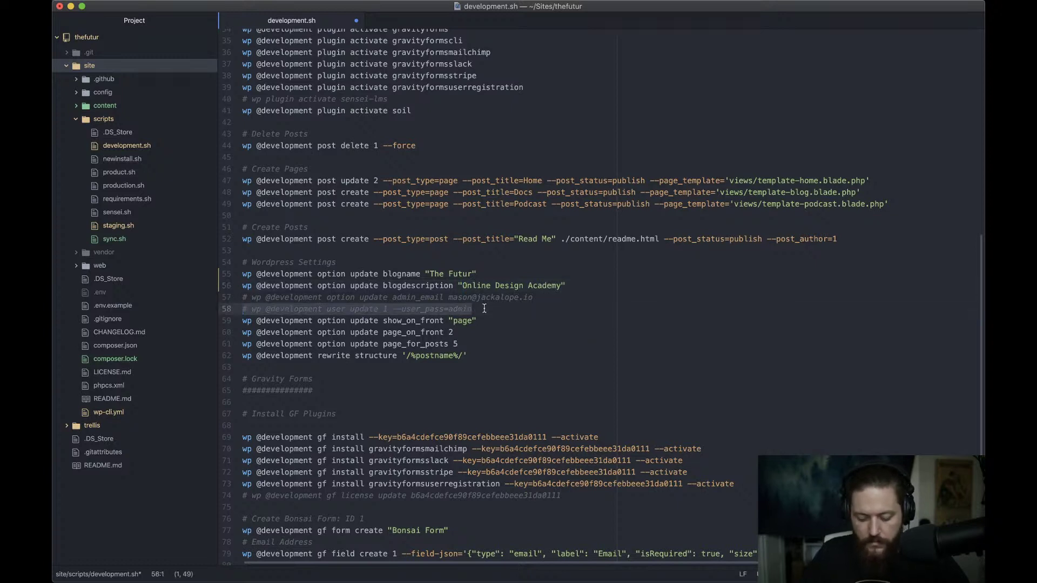
key("super+slash")
key("super+slash")
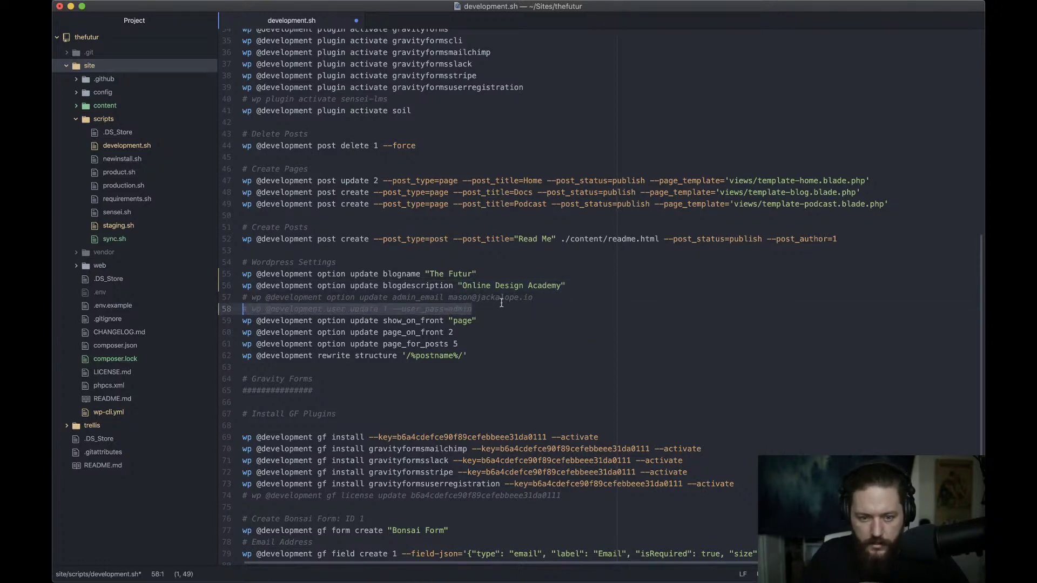
left_click(516, 311)
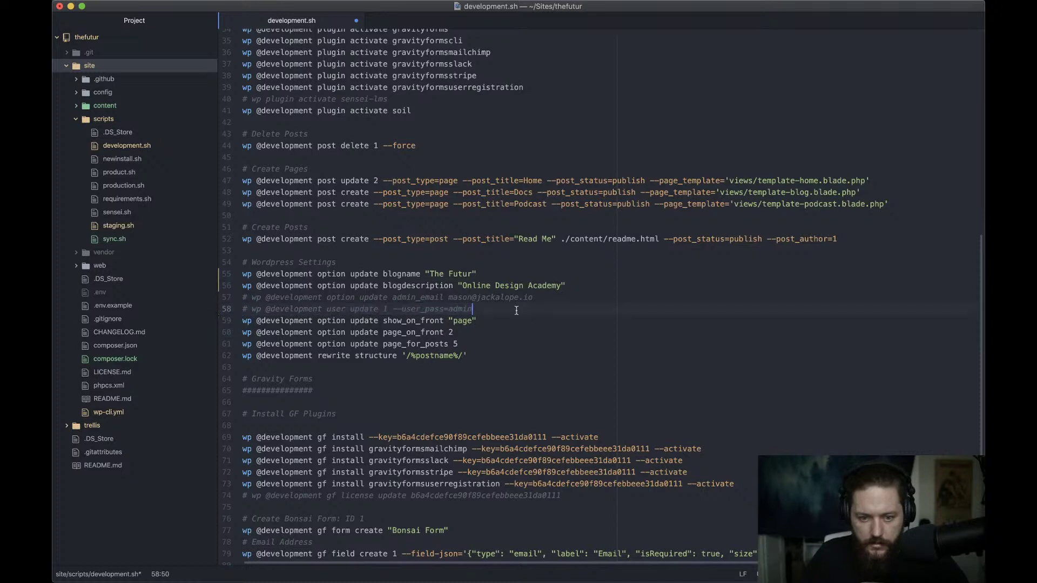
left_click(478, 331)
left_click(467, 355)
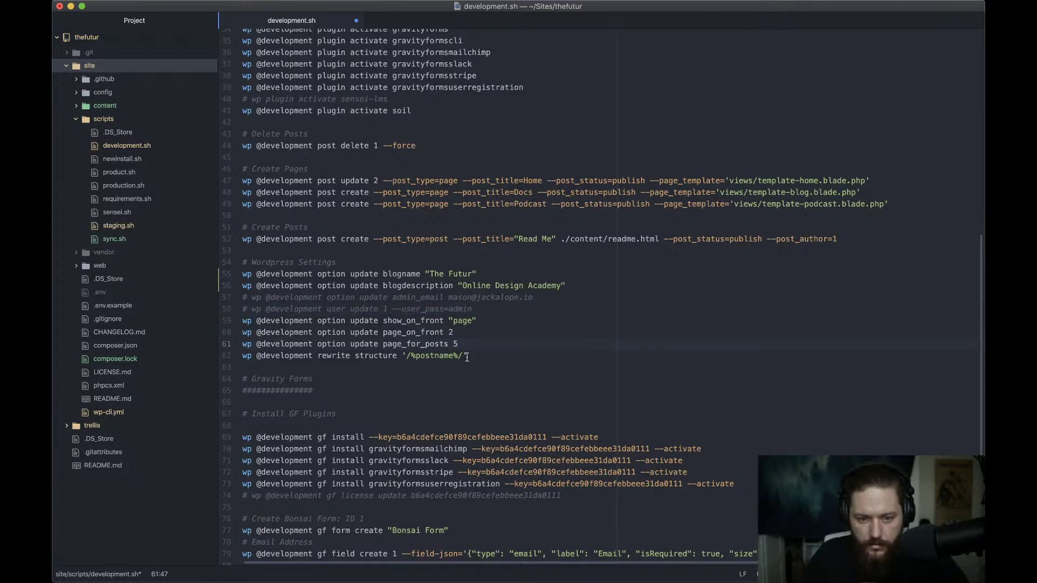
scroll(502, 394, "down", 3)
scroll(574, 351, "down", 1)
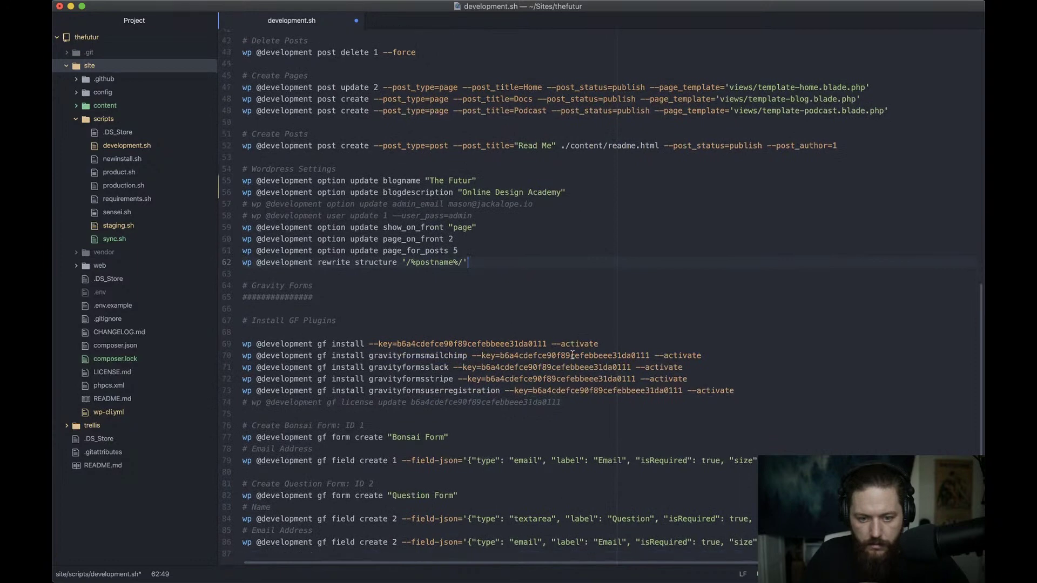
scroll(513, 394, "up", 2)
scroll(456, 436, "down", 2)
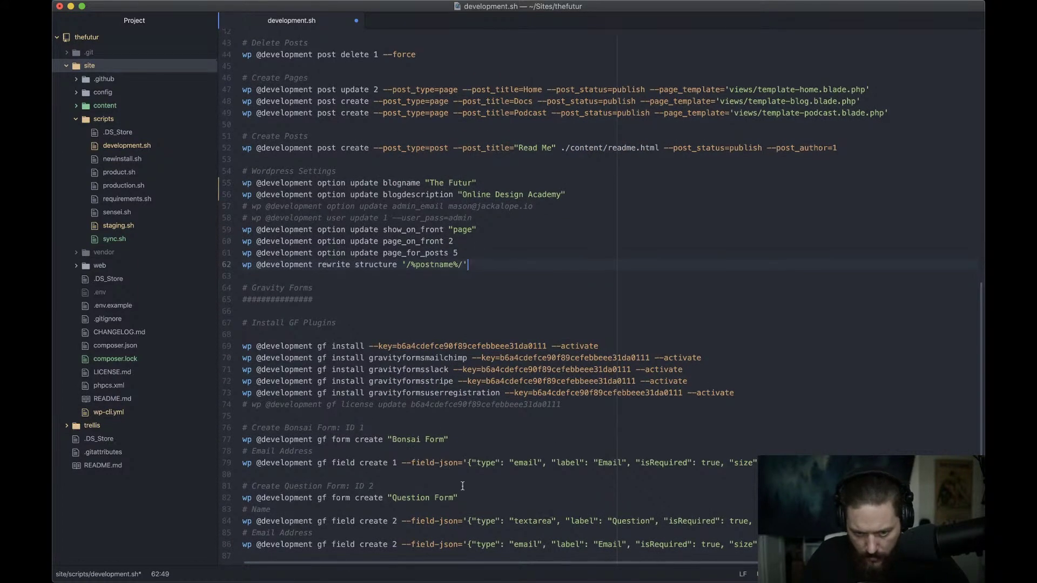
scroll(444, 463, "up", 10)
scroll(462, 481, "down", 10)
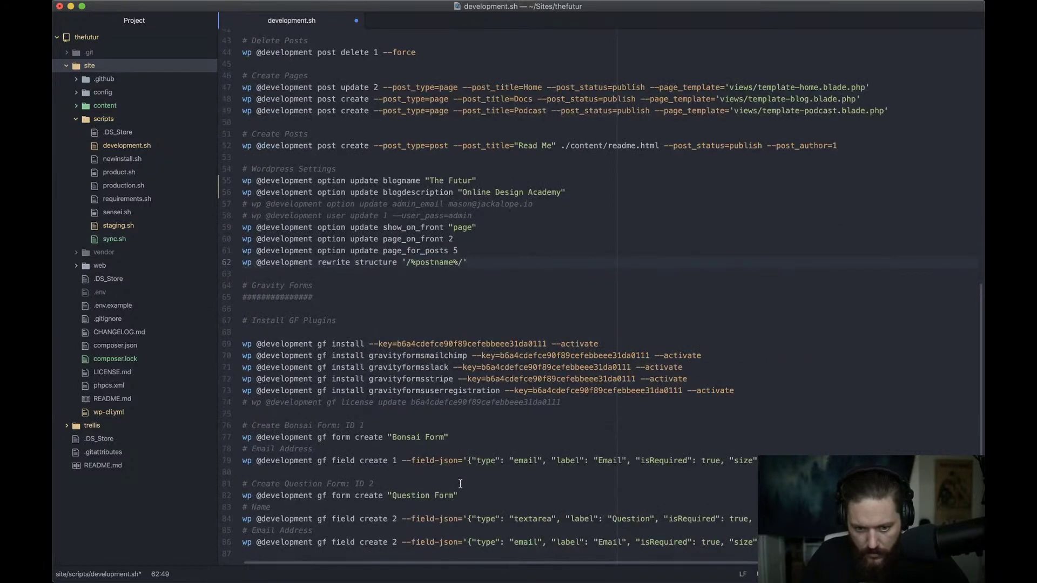
scroll(405, 435, "up", 10)
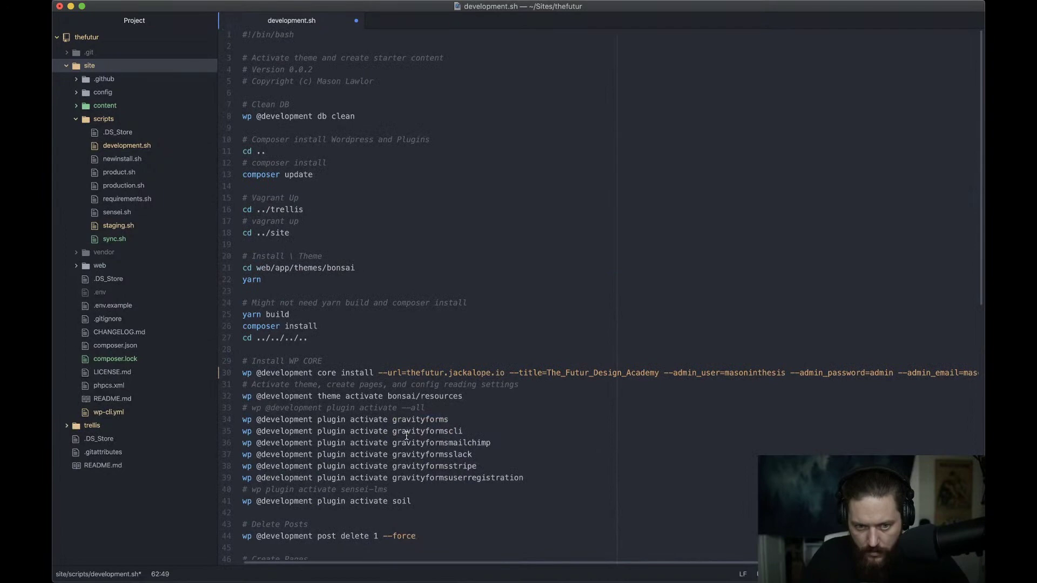
Save development.sh, run ./development.sh in Terminal, and return to the script in Atom
key("super+s")
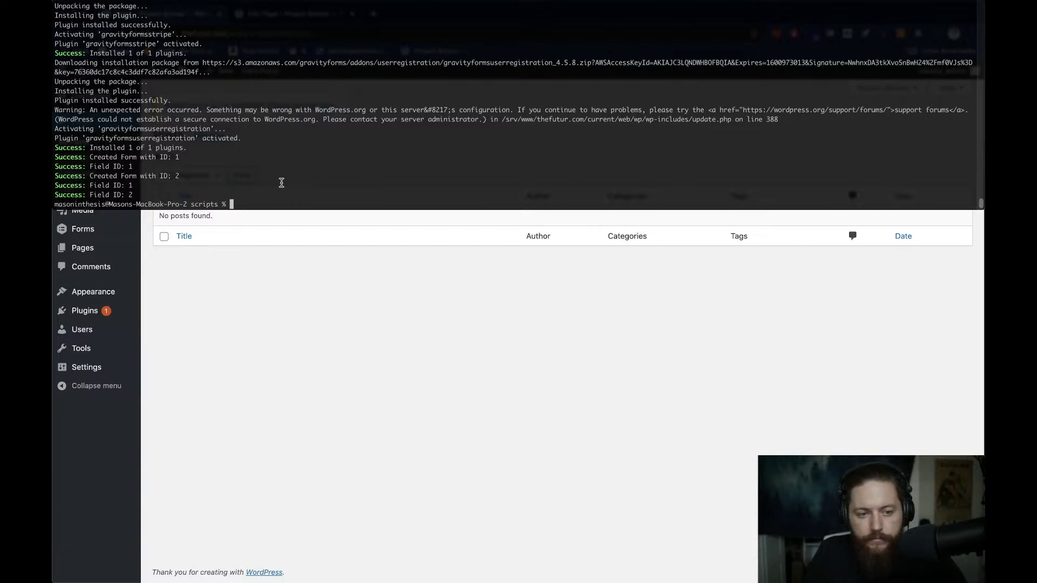
type("./development.sh")
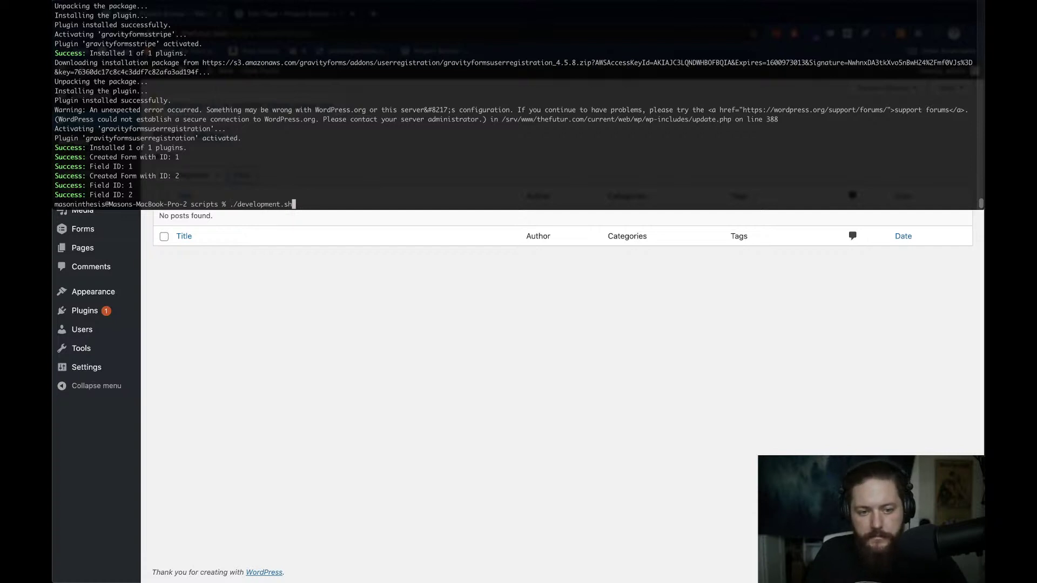
key("Return")
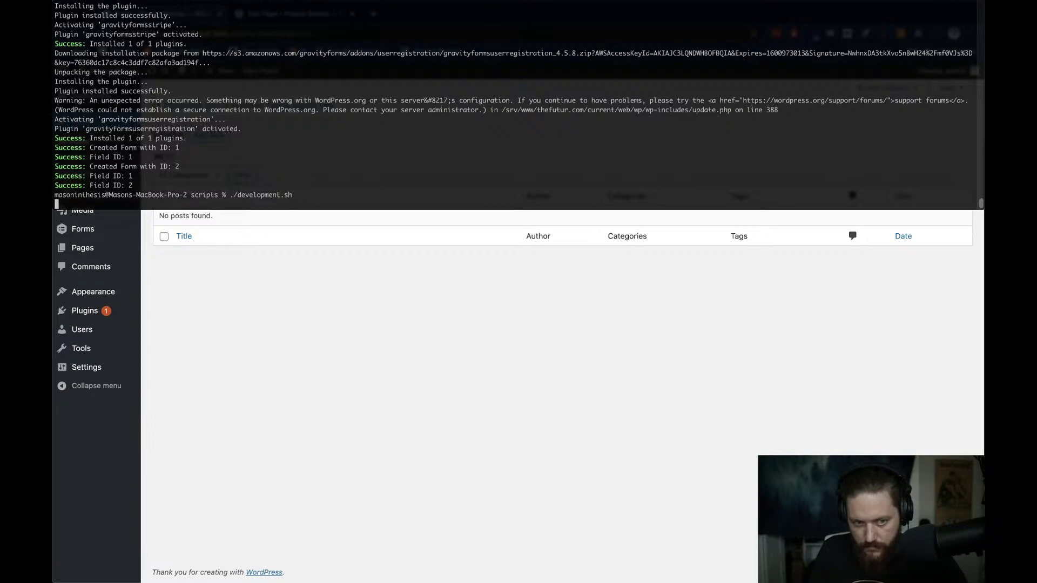
key("super+Tab")
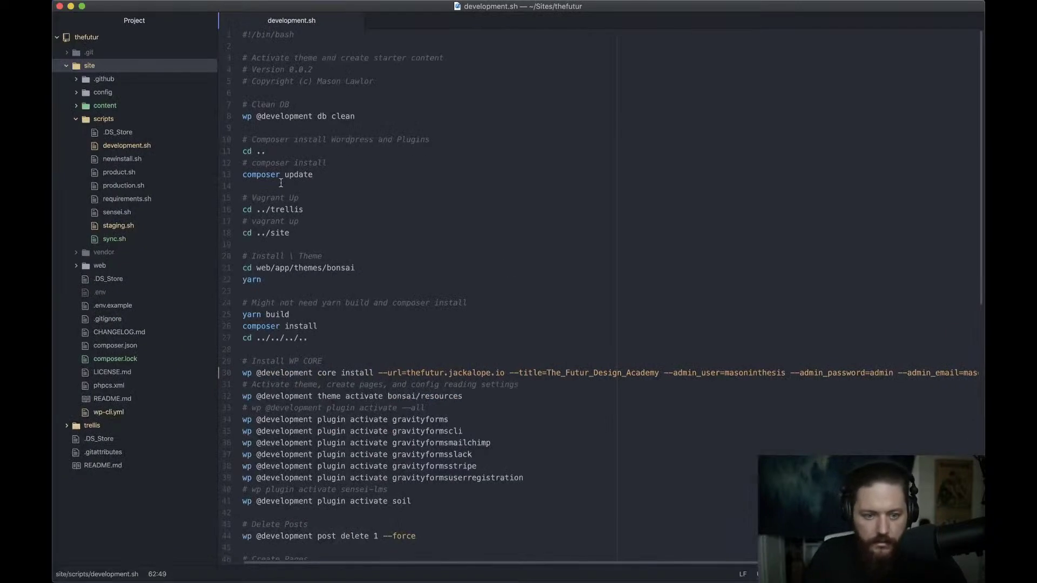
scroll(293, 196, "down", 5)
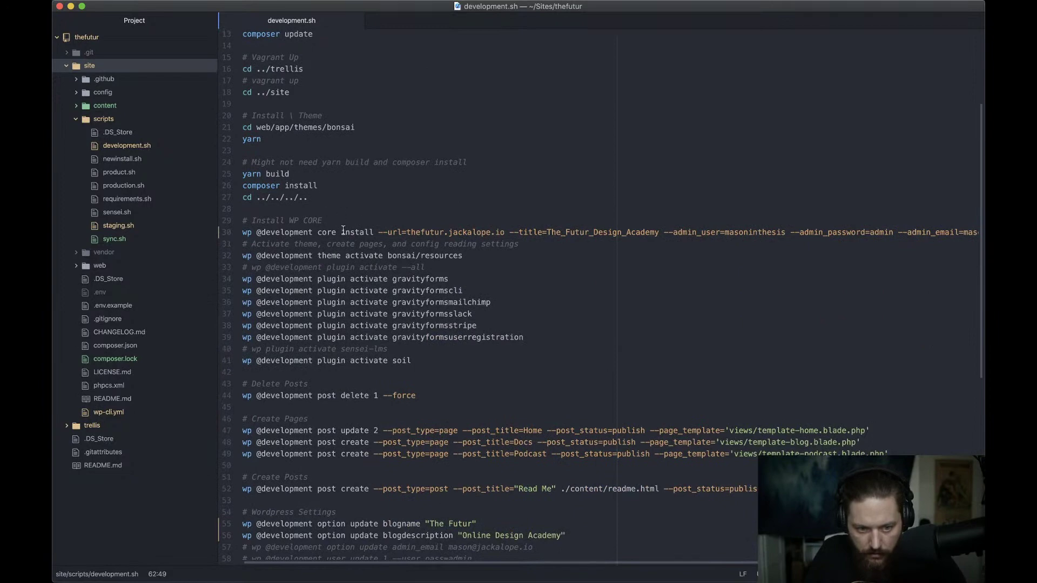
Scroll through development.sh while the rerun drops the database tables
scroll(360, 310, "down", 8)
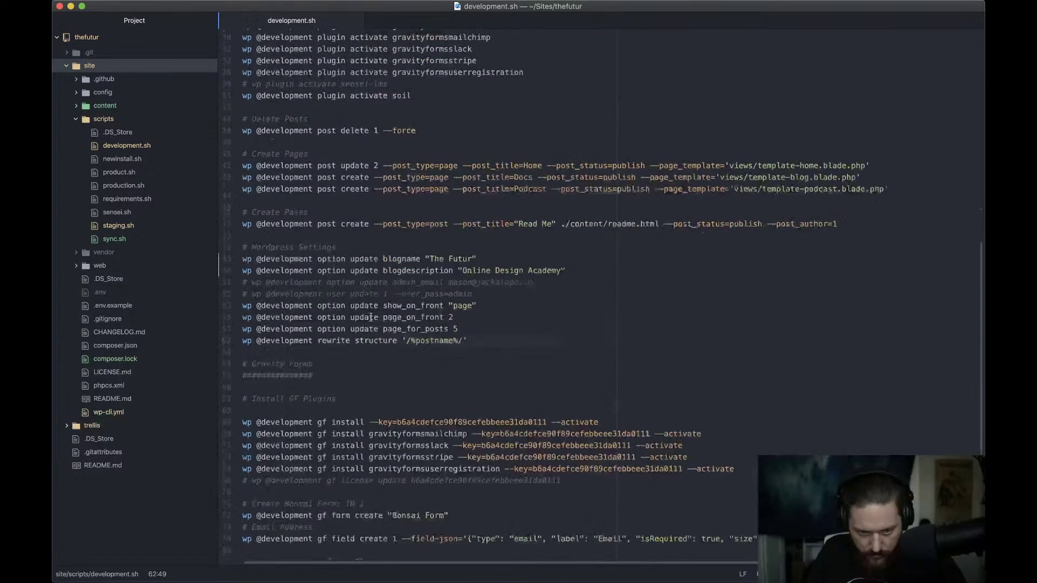
scroll(371, 317, "down", 3)
scroll(371, 317, "up", 15)
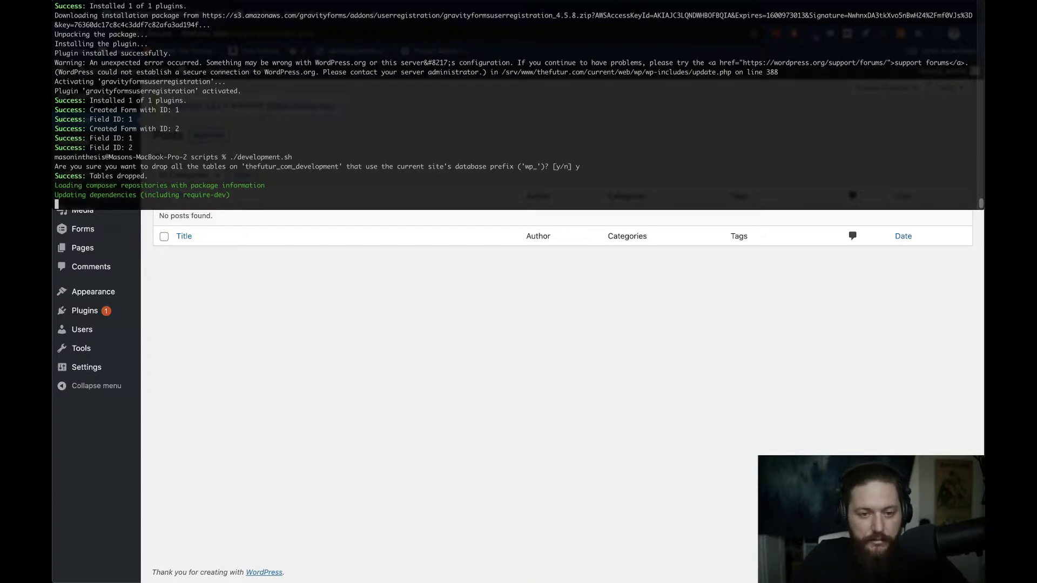
Review the yarn theme build commands around line 22 of development.sh
key("super+Tab")
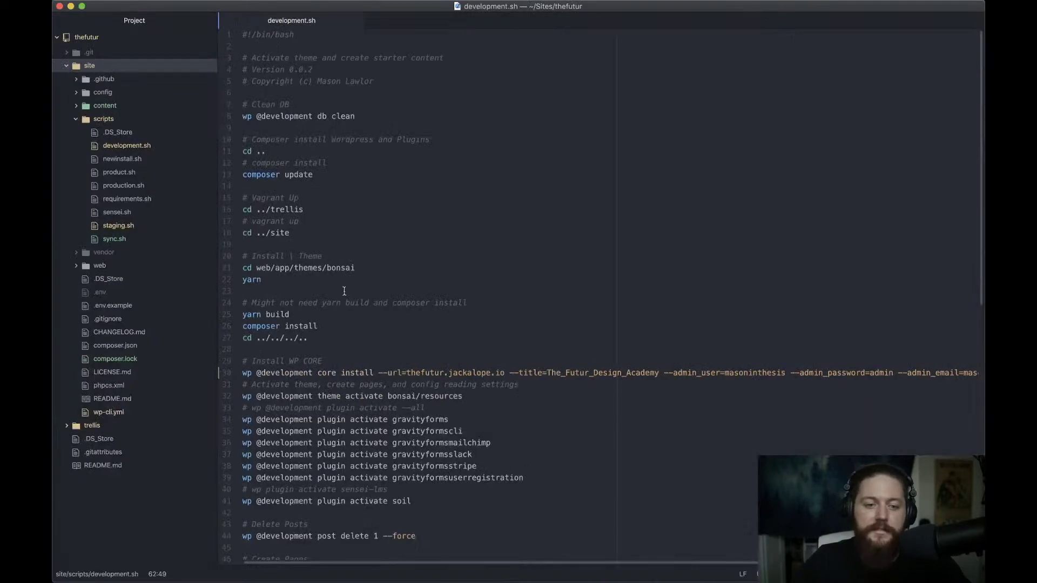
scroll(325, 283, "down", 1)
left_click(302, 271)
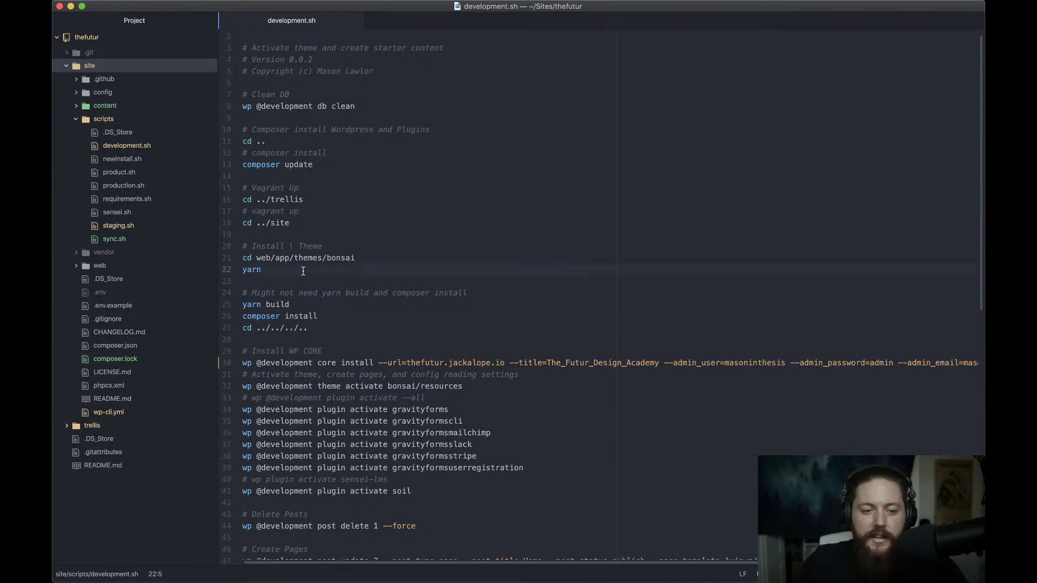
scroll(305, 272, "down", 1)
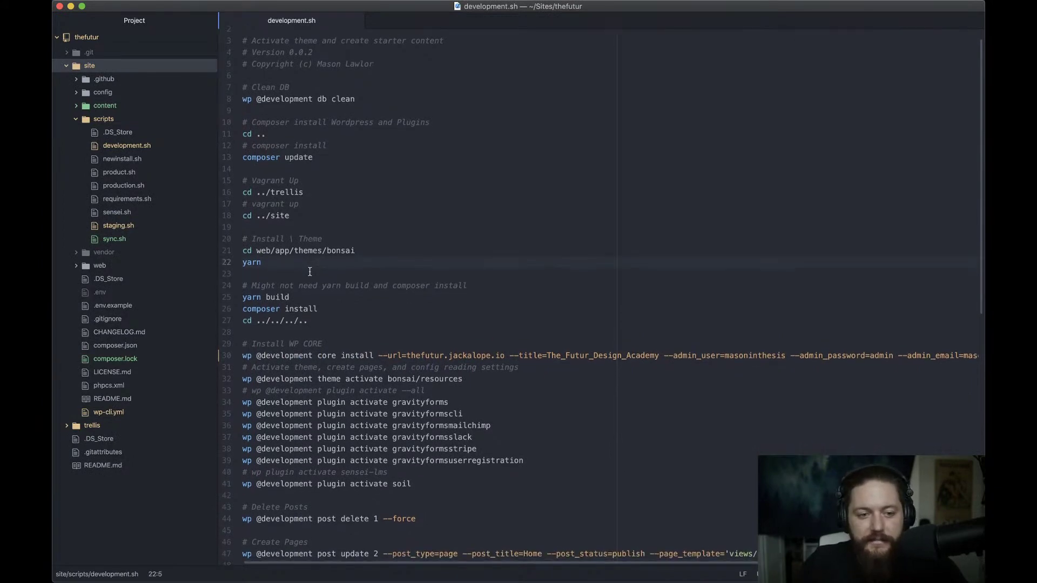
scroll(305, 282, "down", 9)
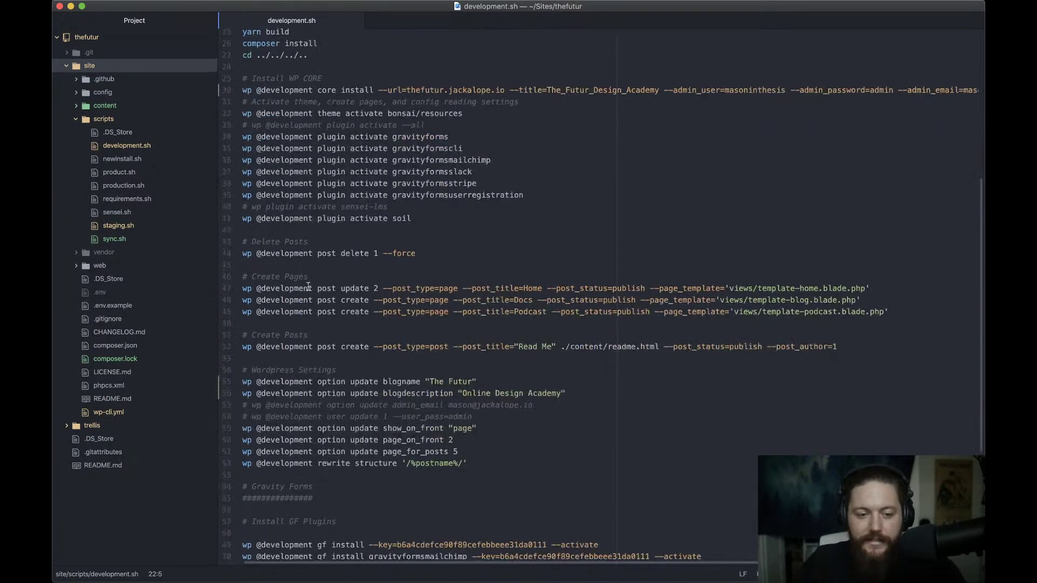
scroll(304, 291, "up", 10)
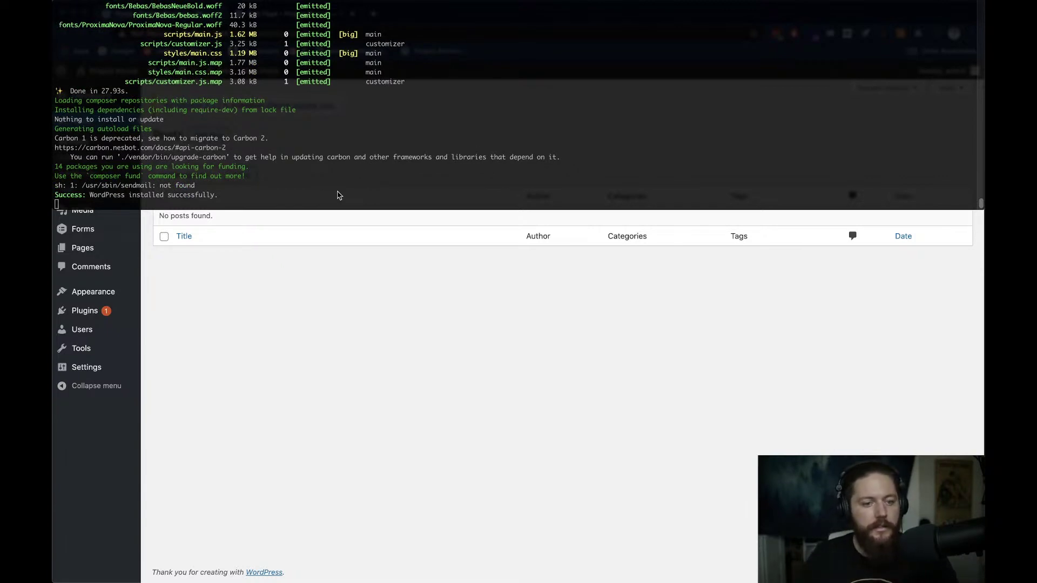
Expand content > courses > masterclass and inspect adv-config.html
key("super+Tab")
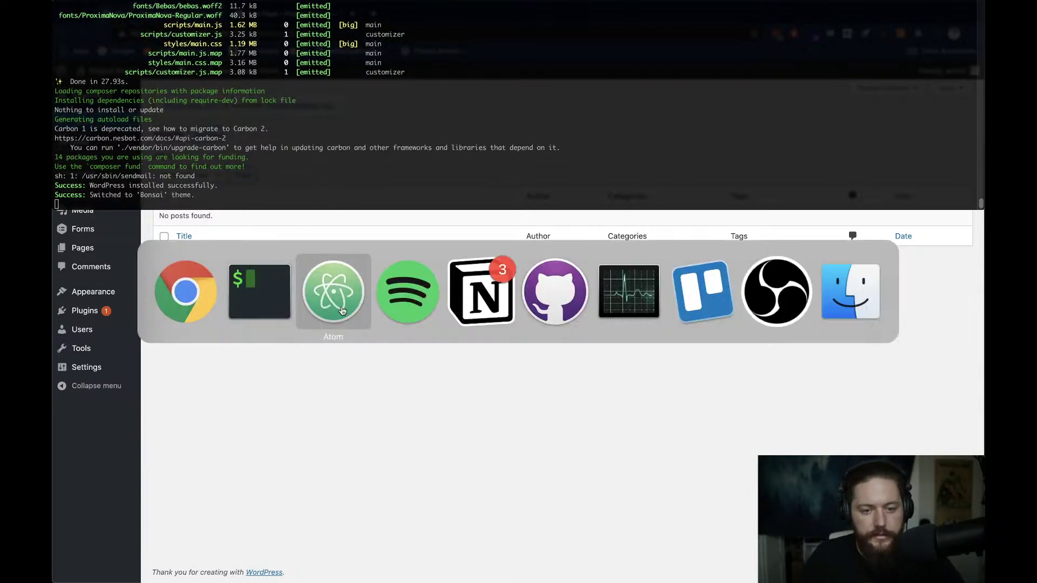
left_click(342, 311)
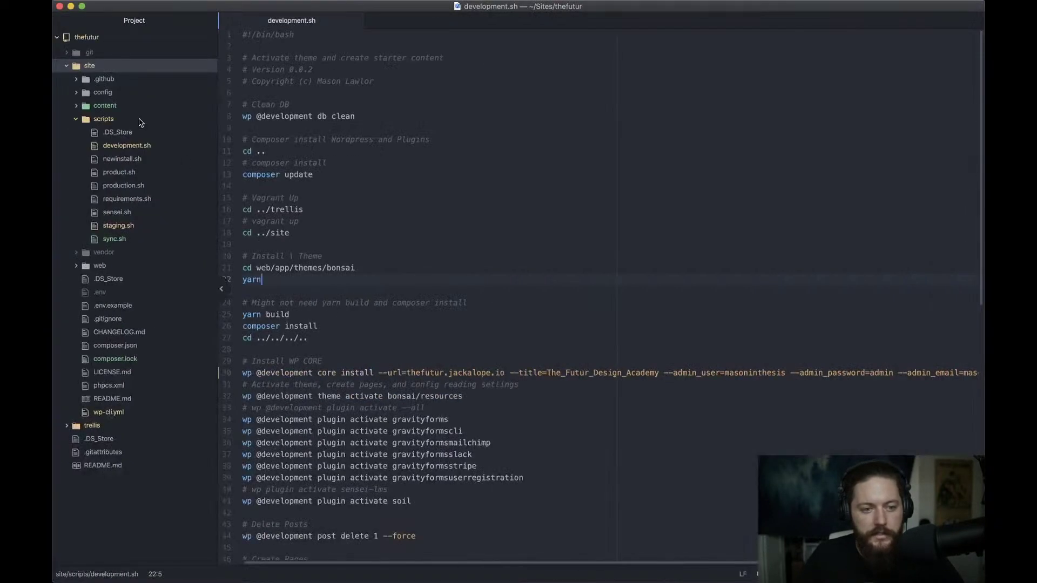
left_click(109, 108)
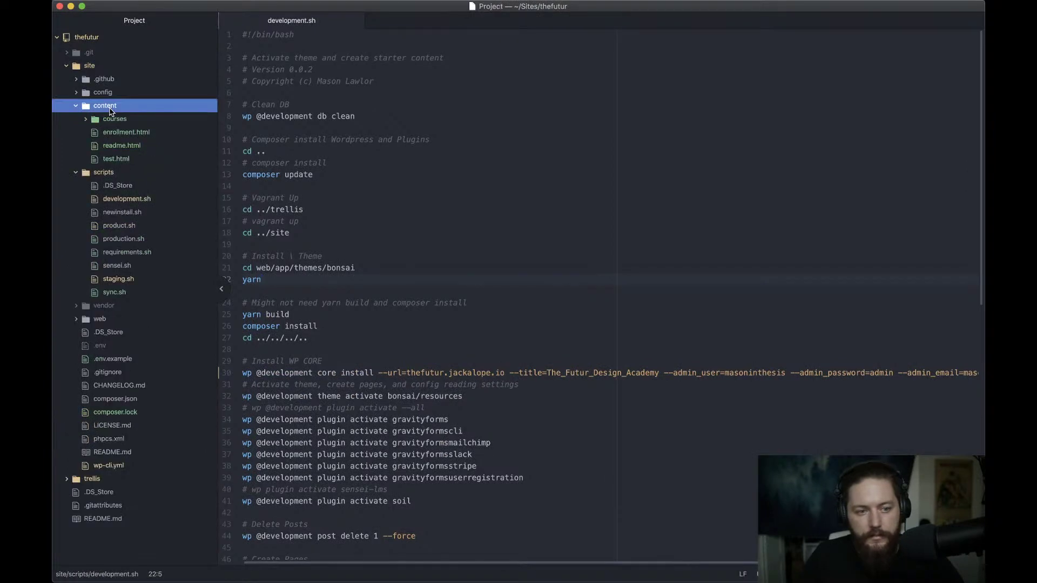
left_click(113, 121)
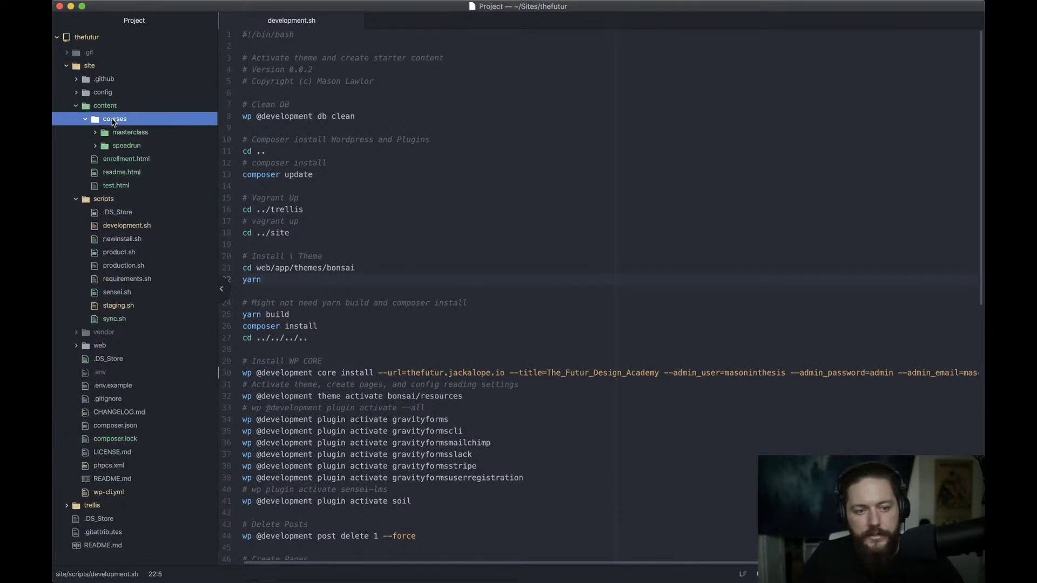
left_click(127, 134)
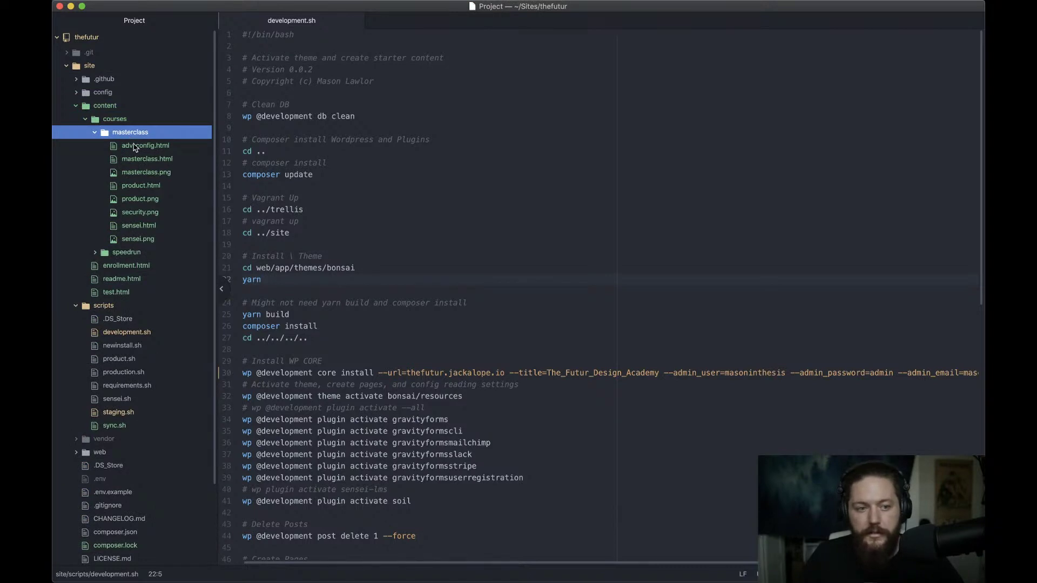
left_click(136, 145)
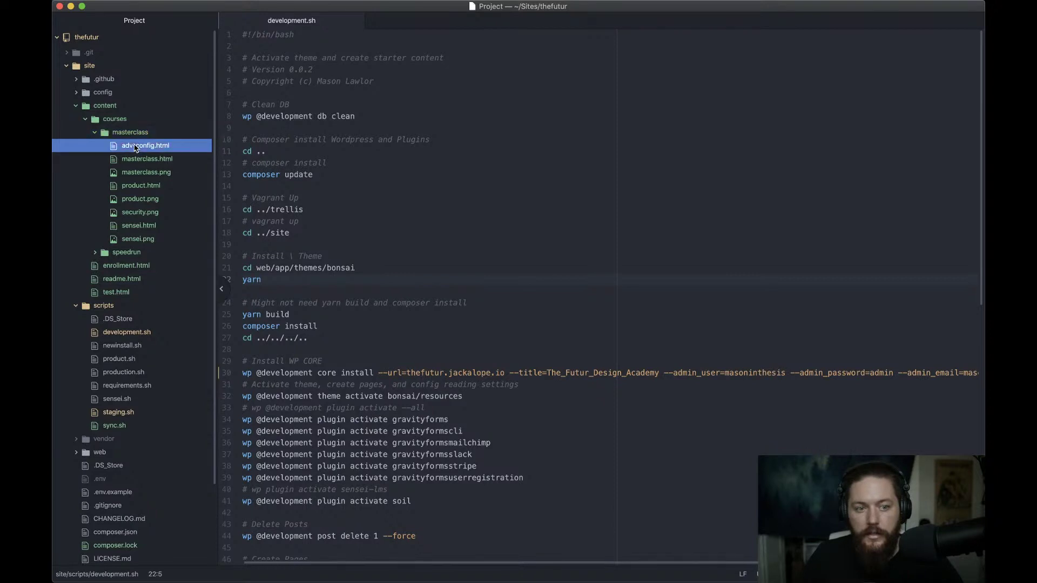
left_click_drag(316, 82, 236, 38)
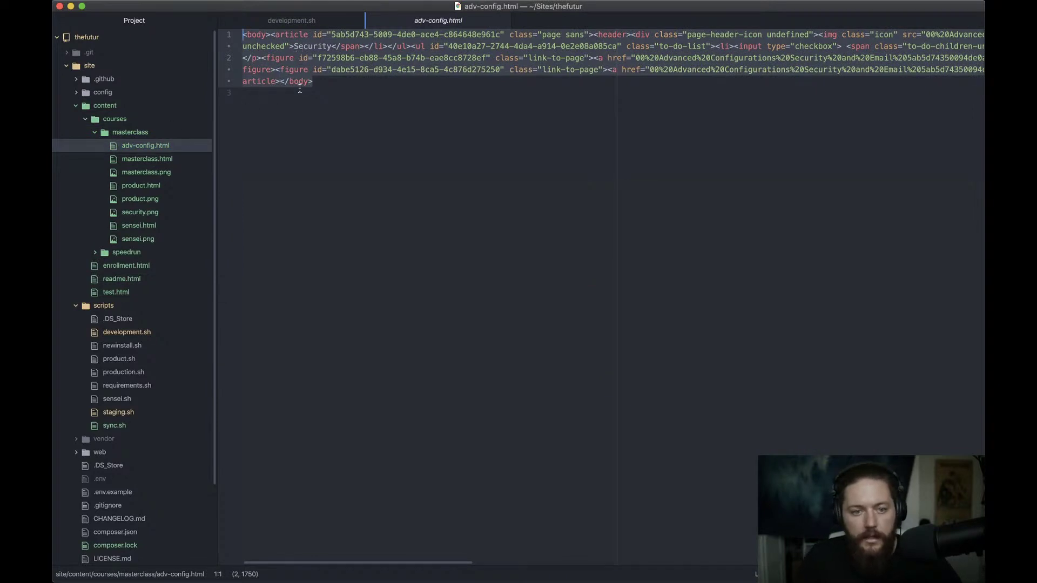
left_click(316, 82)
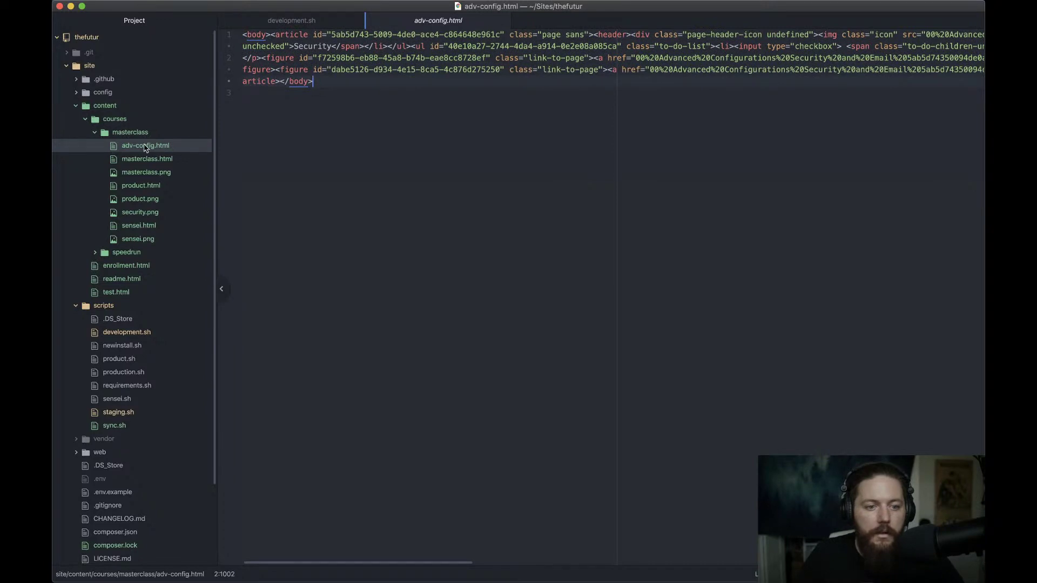
Open readme.html from the speedrun folder as a kept tab, collapsing the course folders
left_click(278, 21)
scroll(367, 358, "down", 5)
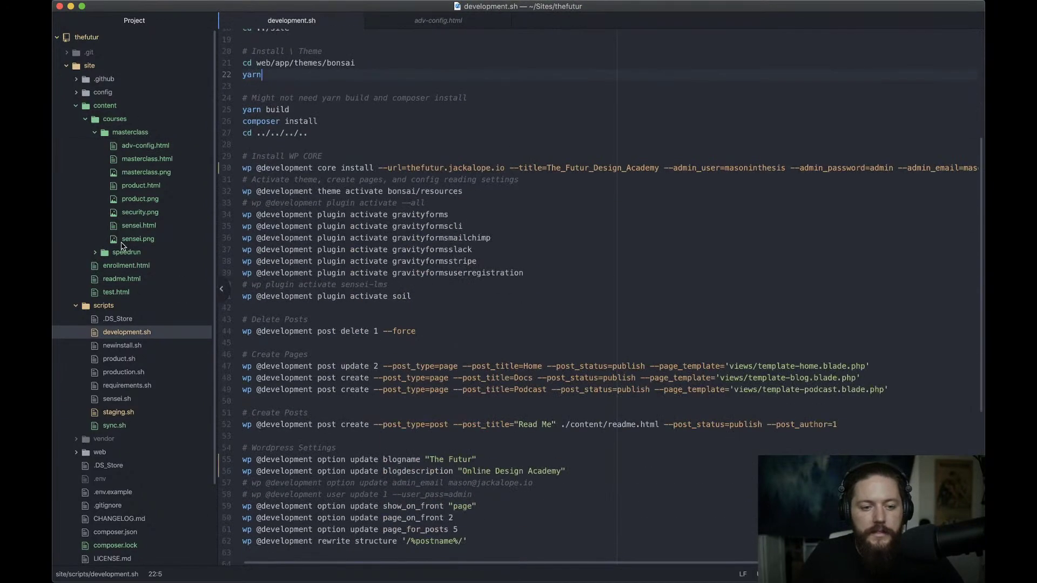
left_click(128, 256)
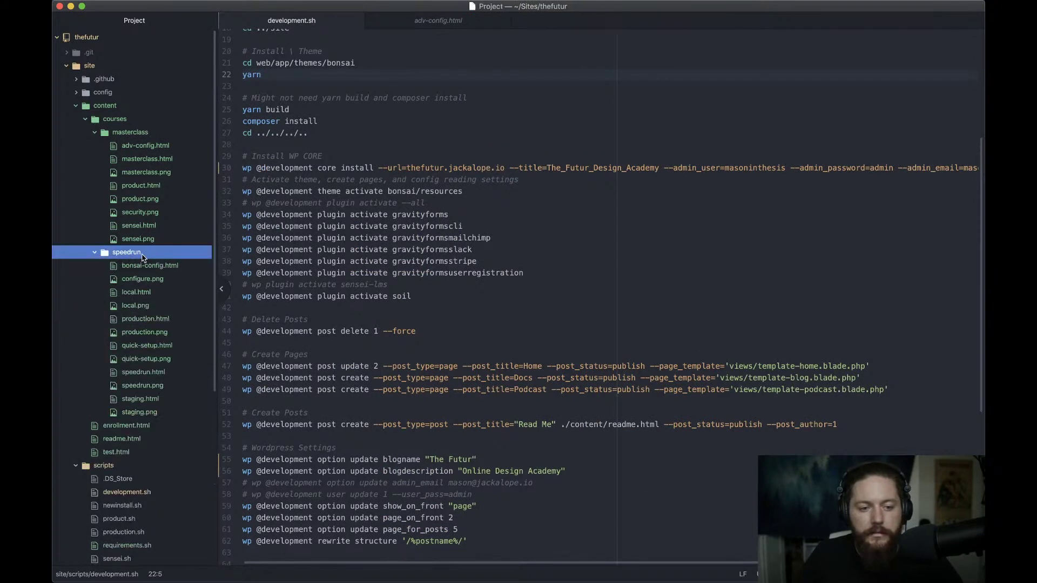
left_click(117, 440)
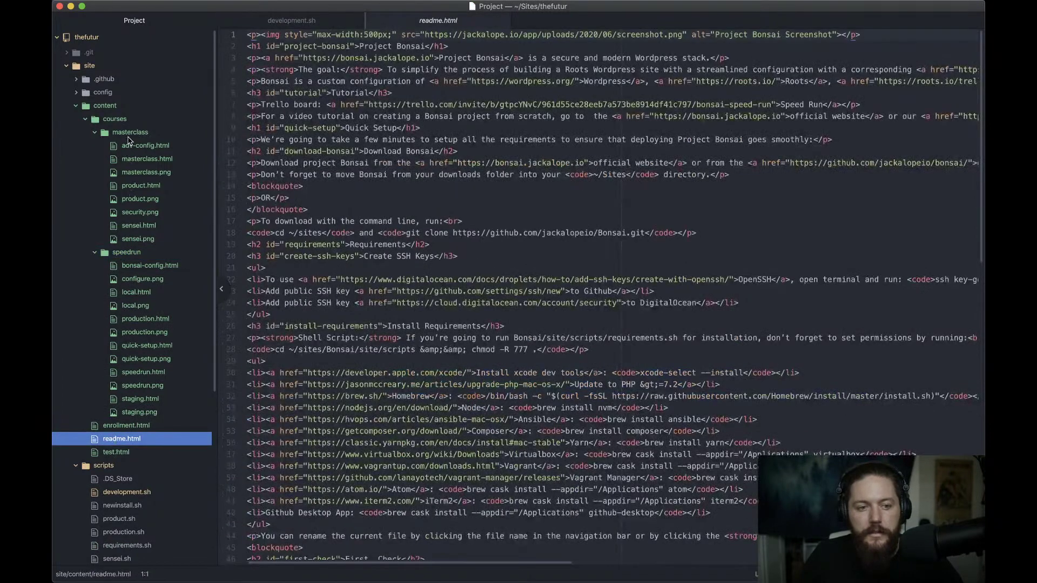
left_click(128, 135)
left_click(127, 145)
left_click(121, 172)
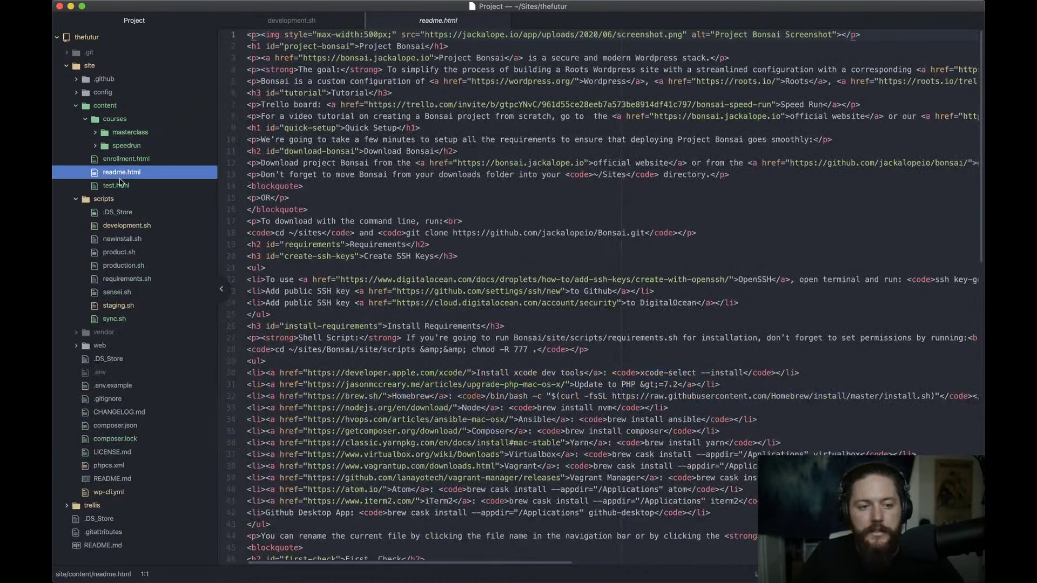
Read through the readme.html setup guide, then return to the top of development.sh
scroll(392, 403, "down", 5)
scroll(392, 403, "down", 10)
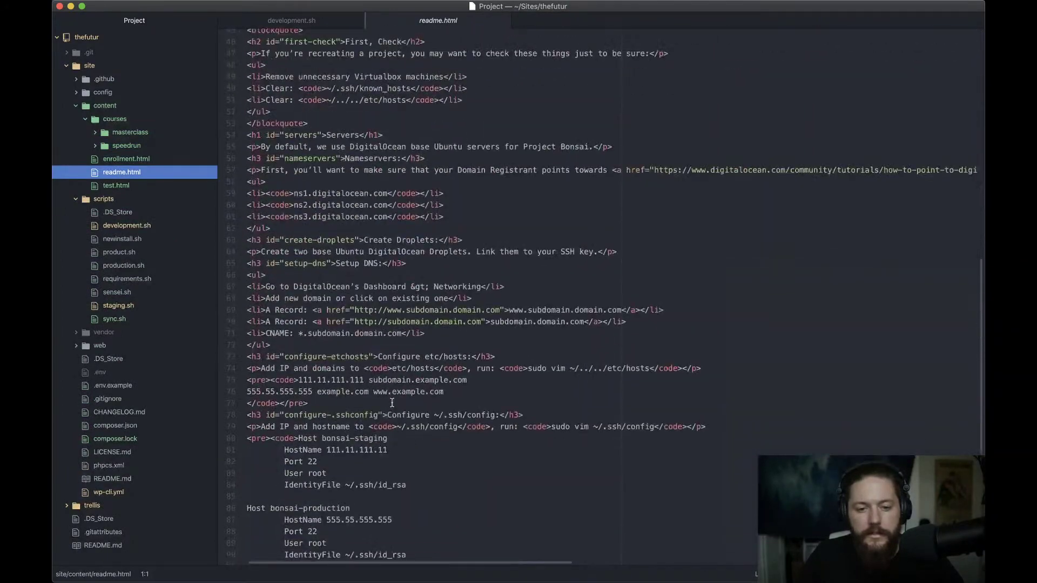
left_click(412, 387)
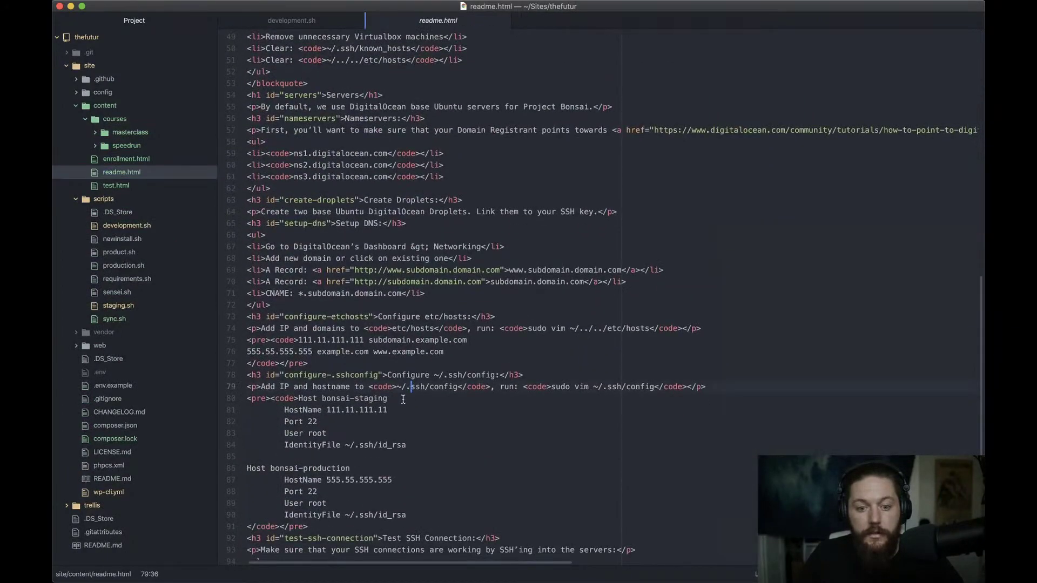
scroll(387, 377, "down", 3)
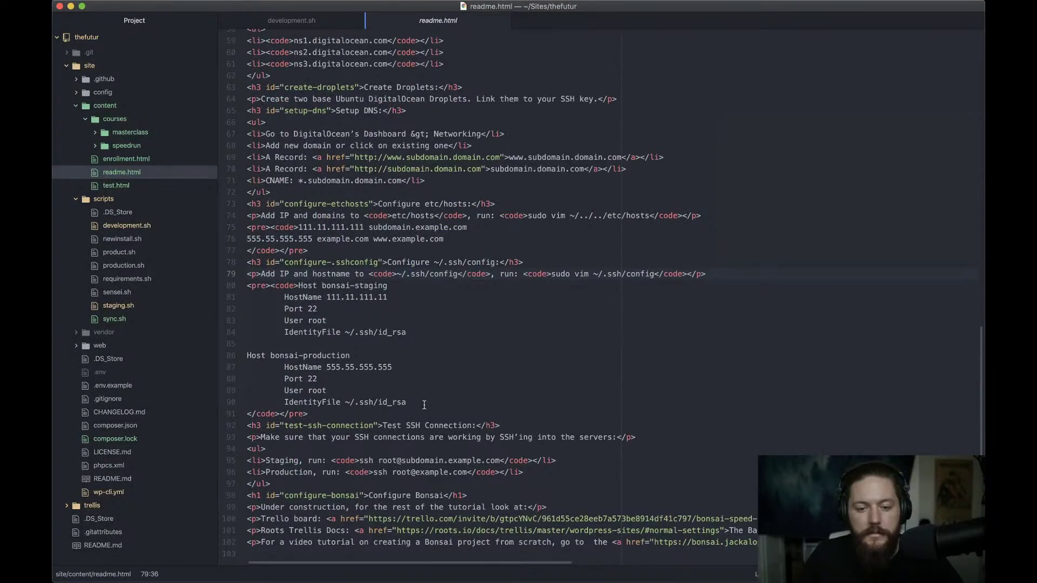
scroll(424, 404, "up", 8)
scroll(424, 404, "up", 10)
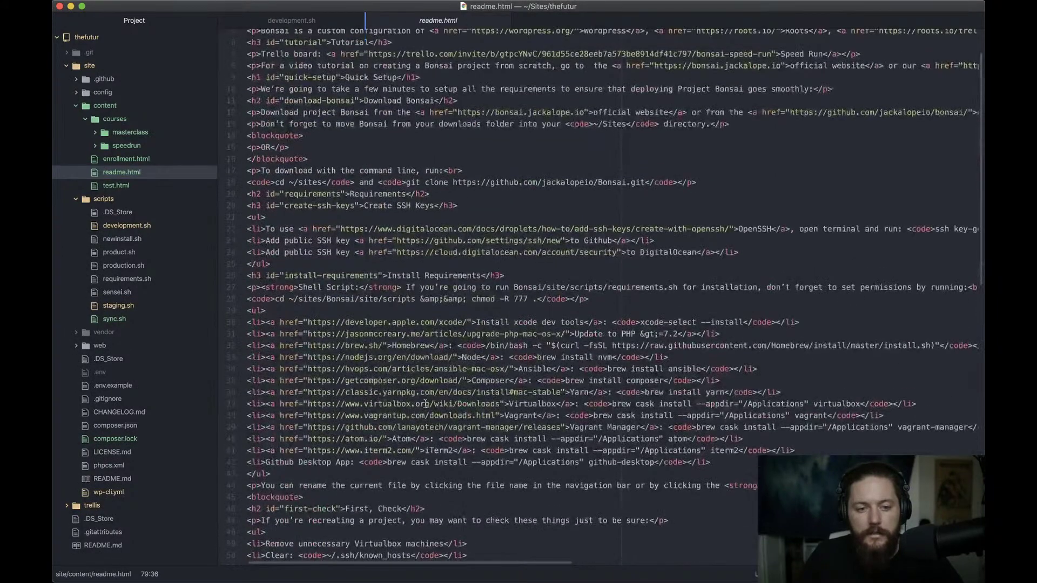
left_click(291, 20)
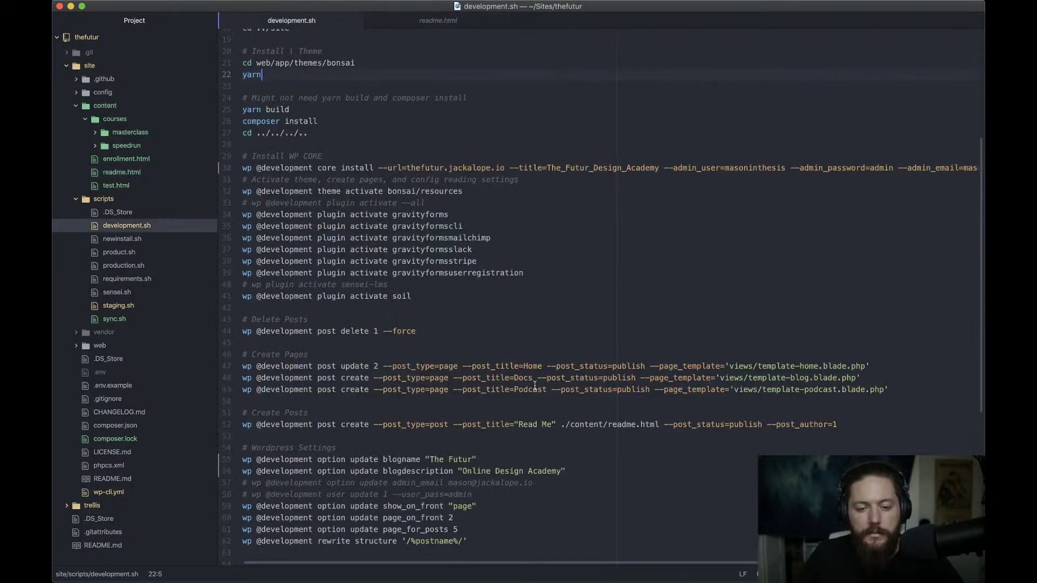
scroll(490, 397, "down", 10)
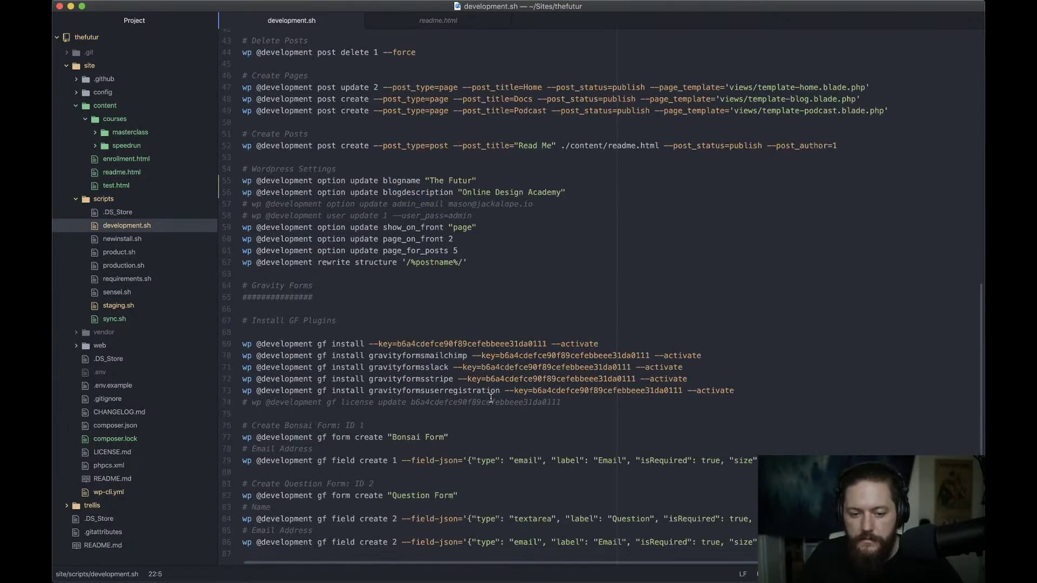
scroll(490, 397, "up", 6)
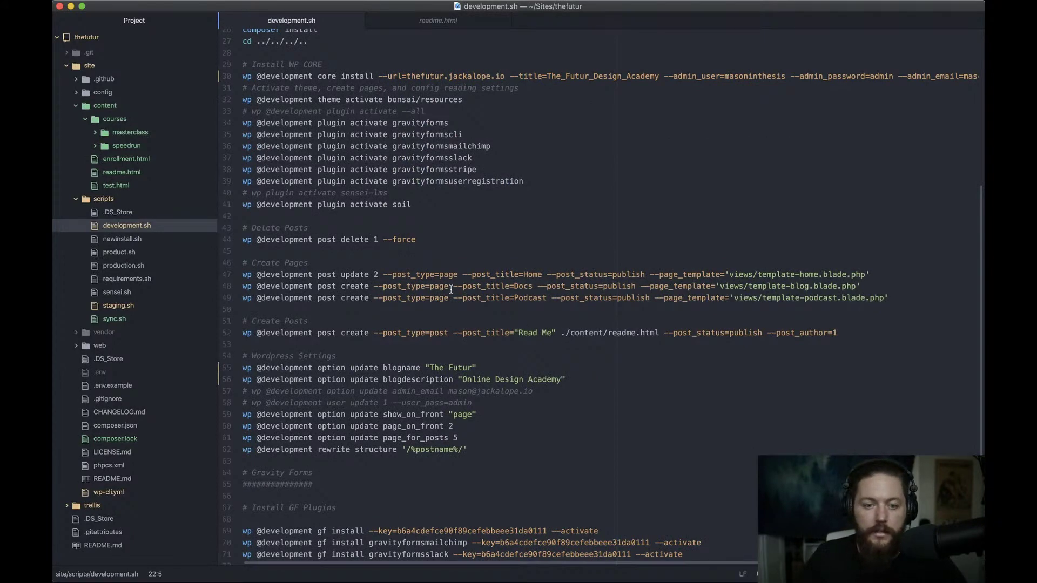
scroll(451, 290, "up", 8)
In Chrome's session-expired box, submit the old default admin credentials, getting 'Unknown username'
key("super+Tab")
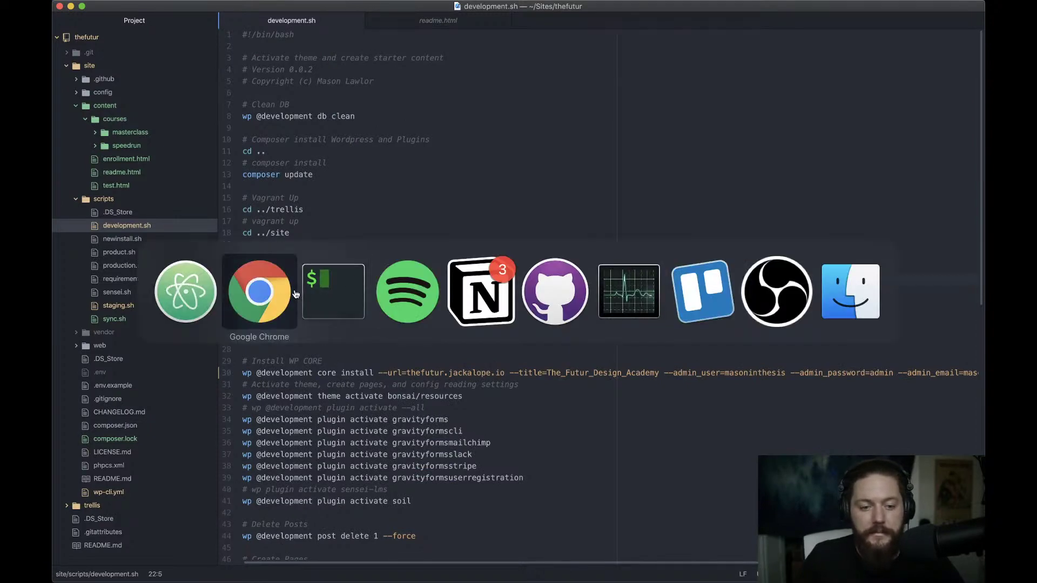
key("Escape")
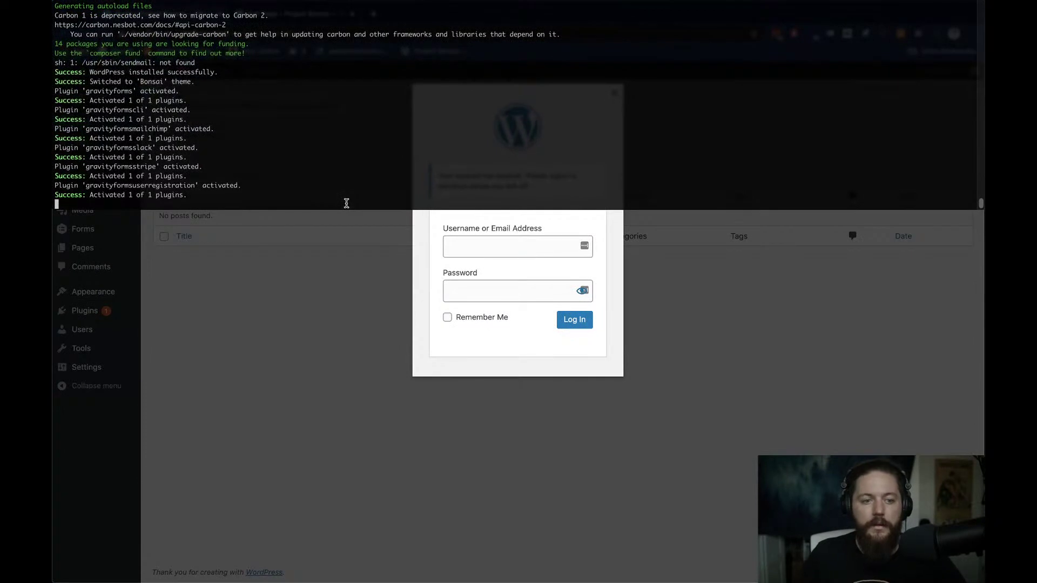
left_click(490, 246)
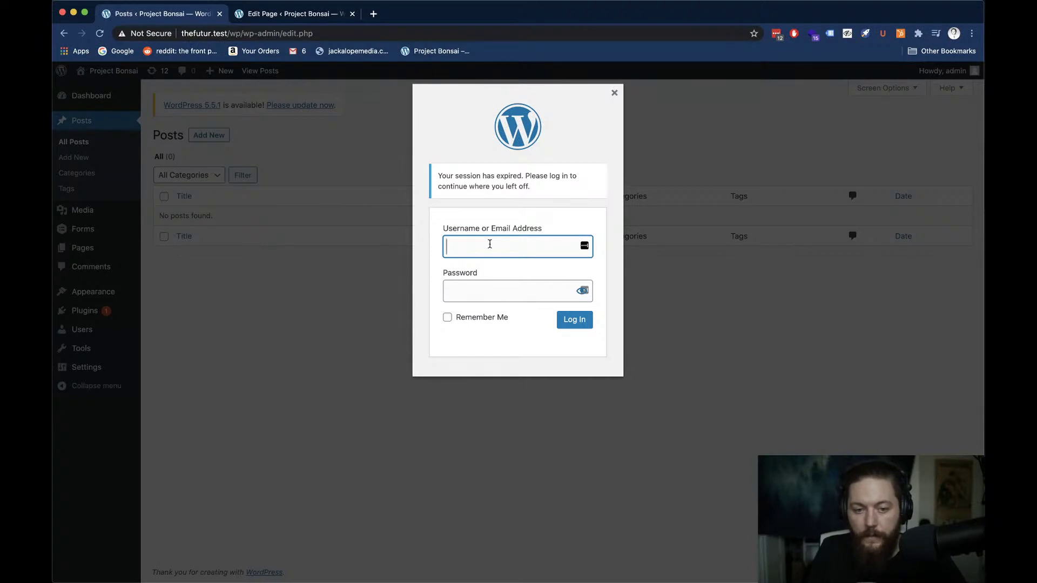
type("ad")
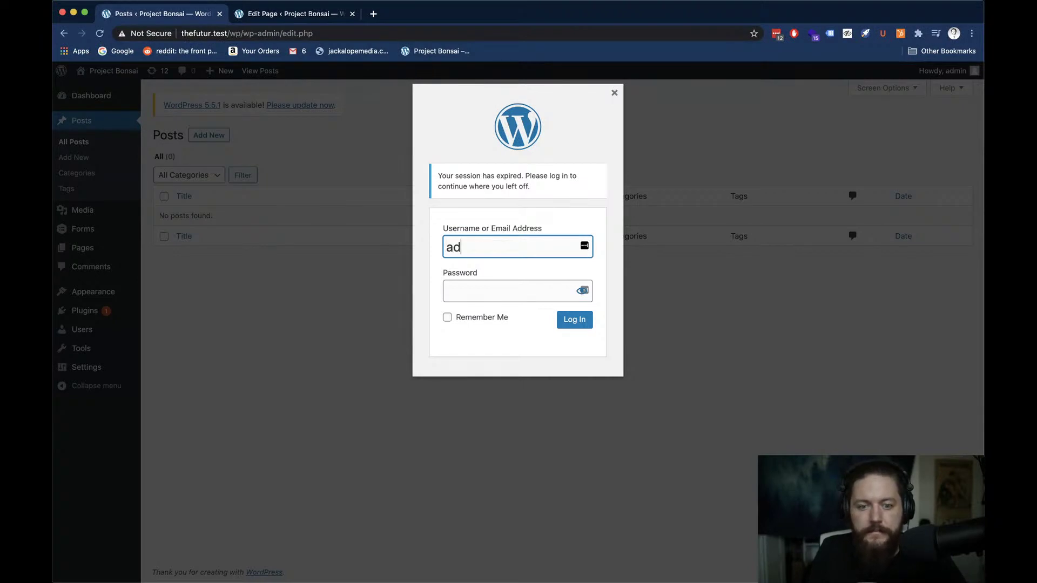
key("BackSpace")
key("BackSpace")
type("masoninthesis")
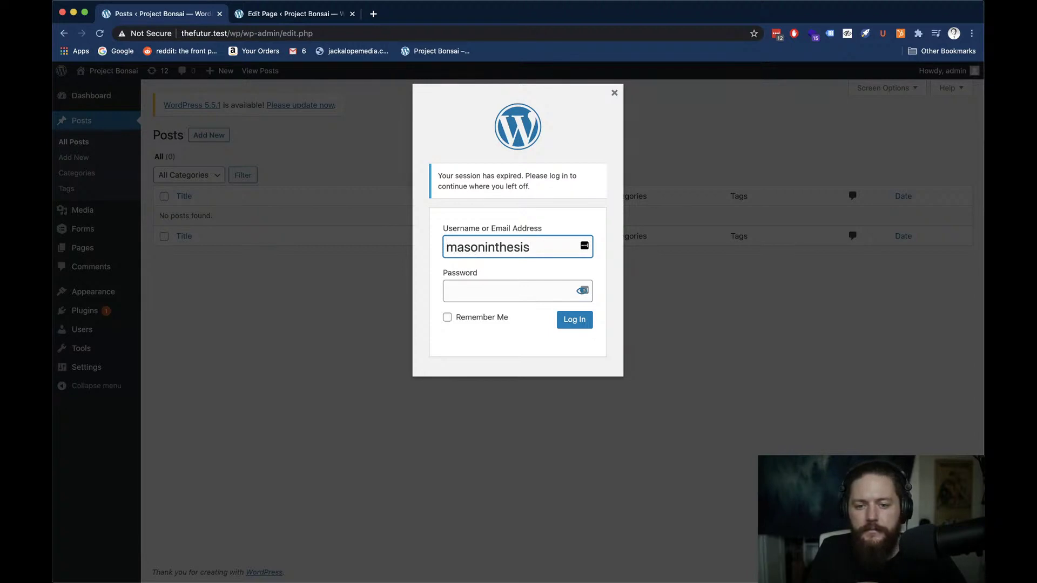
key("super+a")
type("ad")
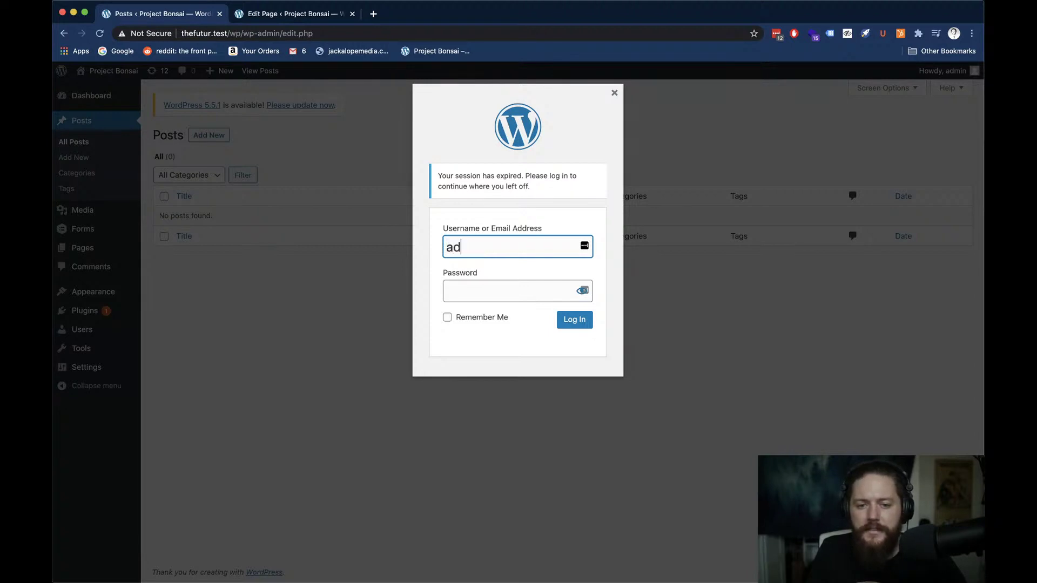
type("min")
key("Tab")
type("passw")
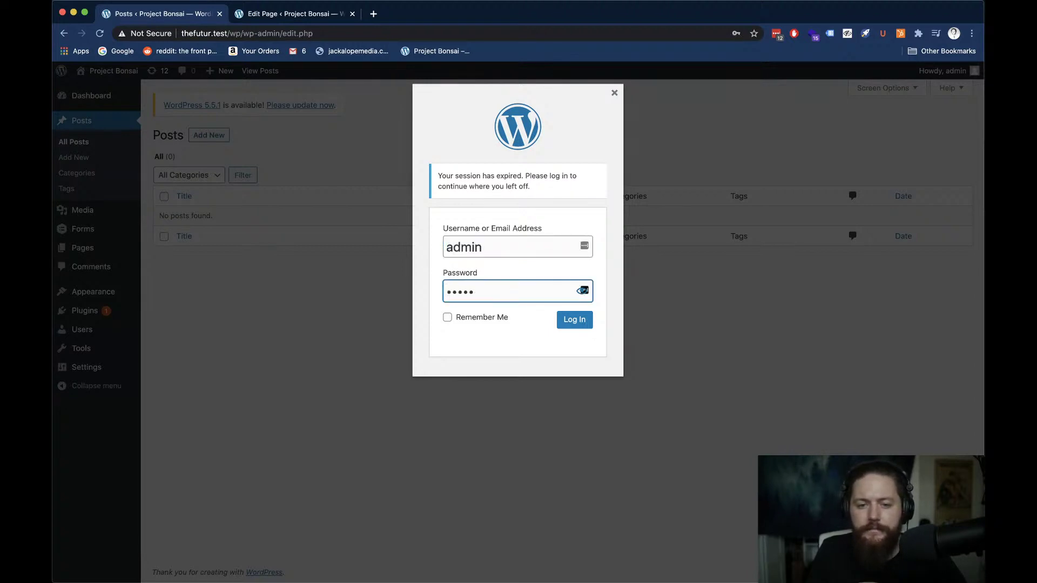
key("Return")
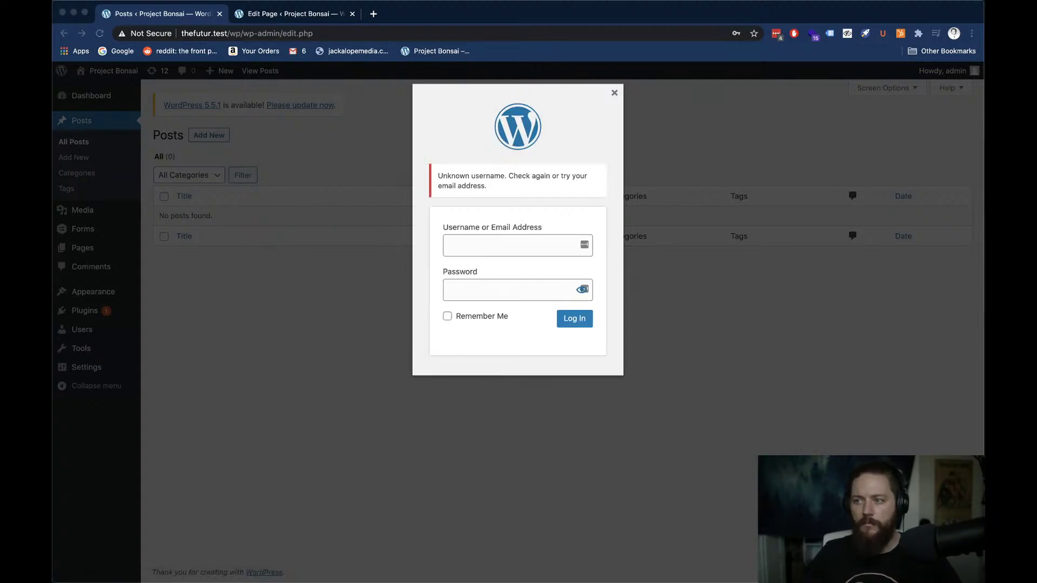
Enter the new admin account's username and password and submit the login
left_click(509, 248)
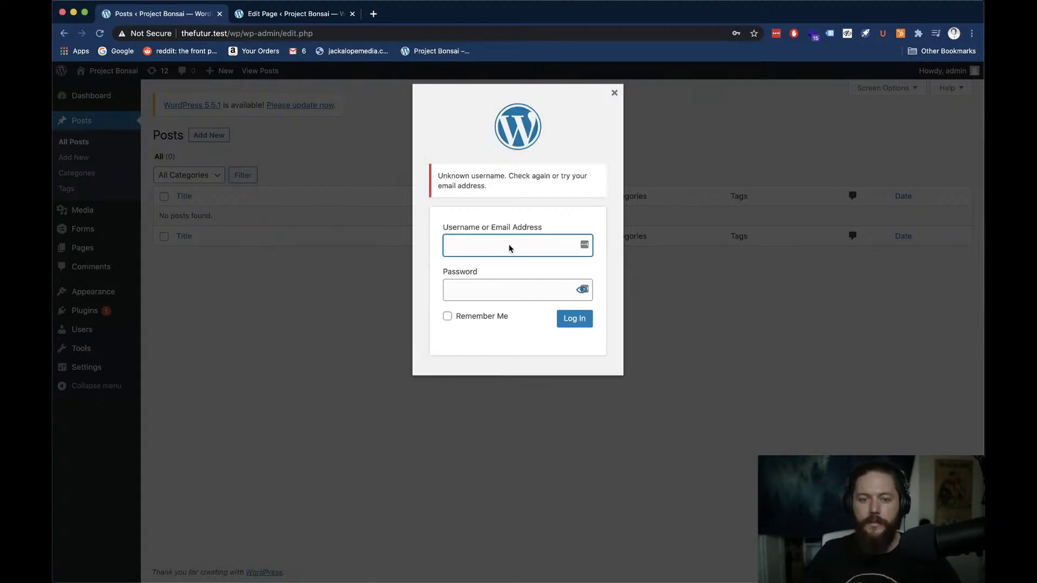
type("masoninthe")
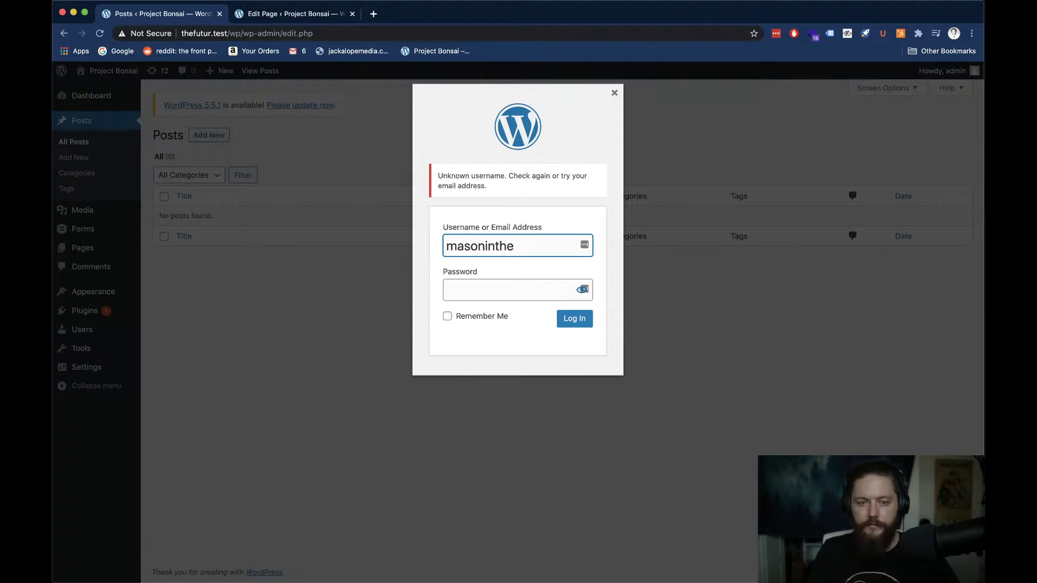
type("sis")
key("Tab")
type("p")
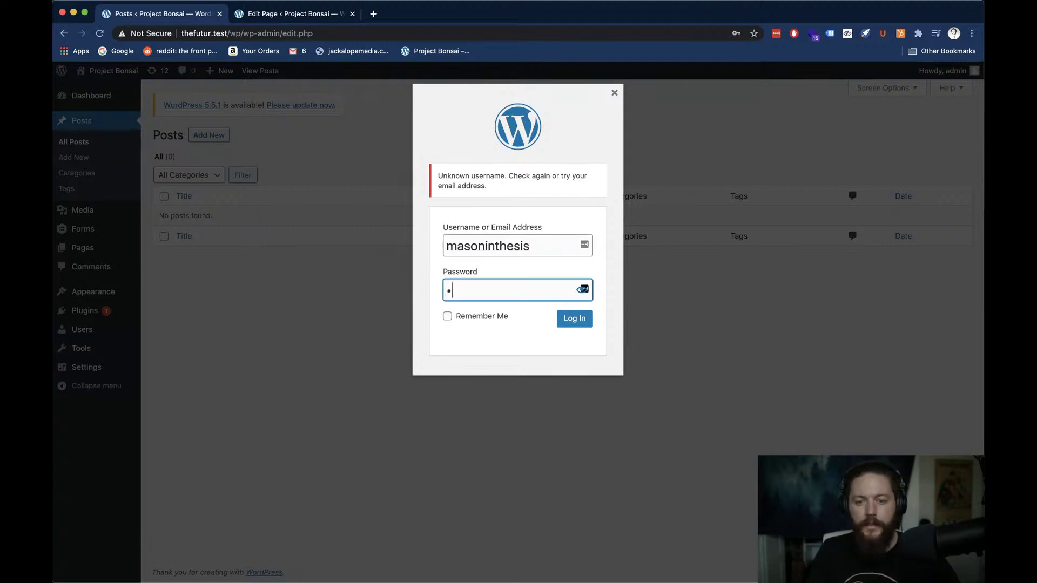
type("****")
key("Return")
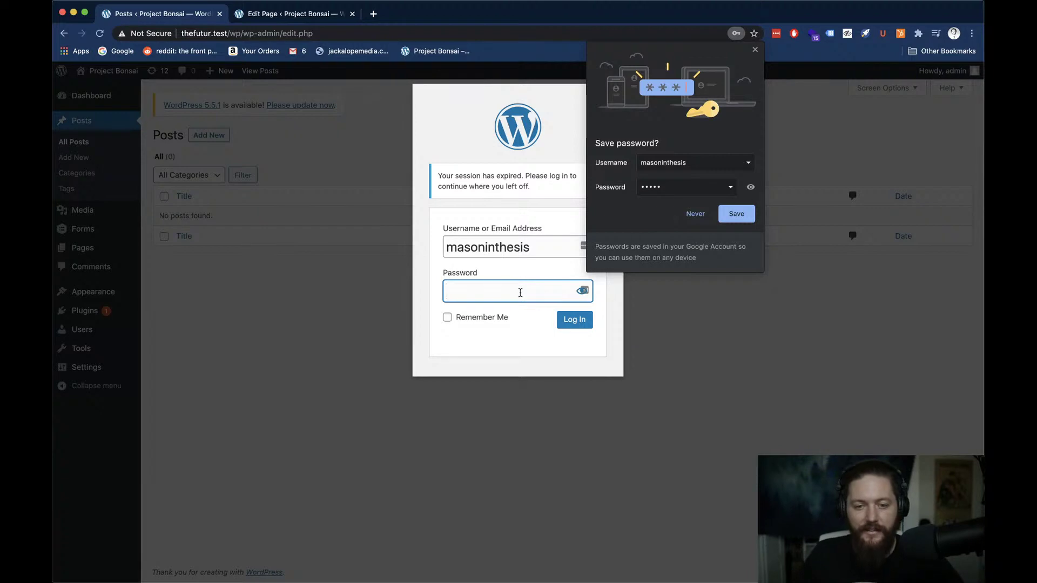
Decline Chrome's password save, re-enter the password to log in, and drop down the terminal
left_click(702, 217)
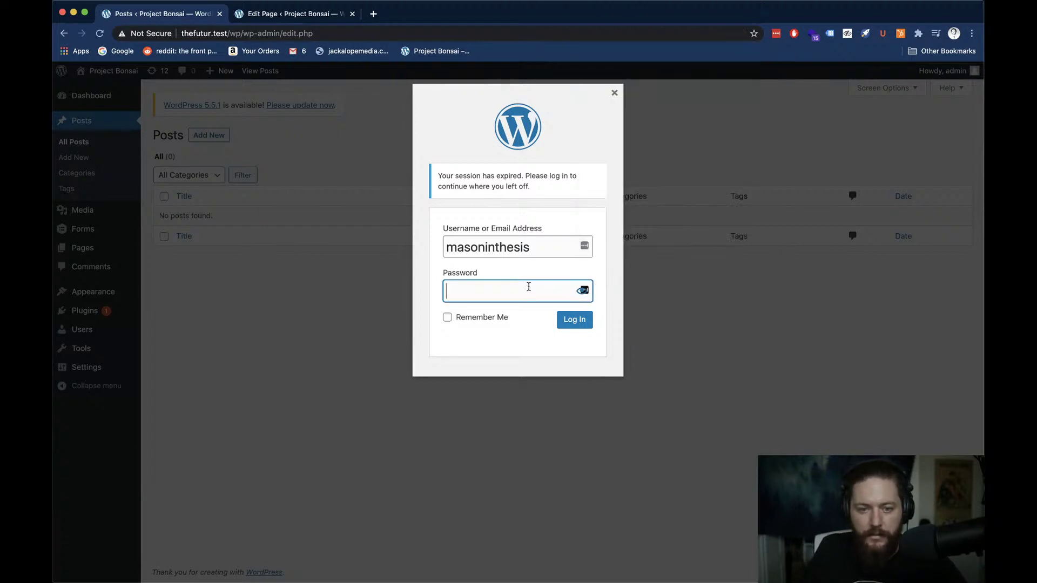
type("•••••")
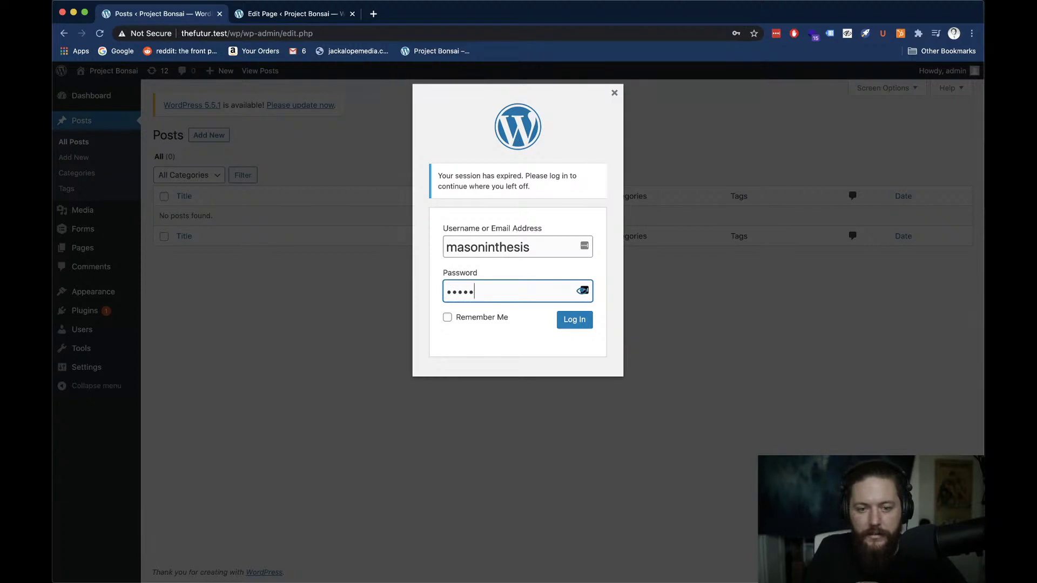
key("Return")
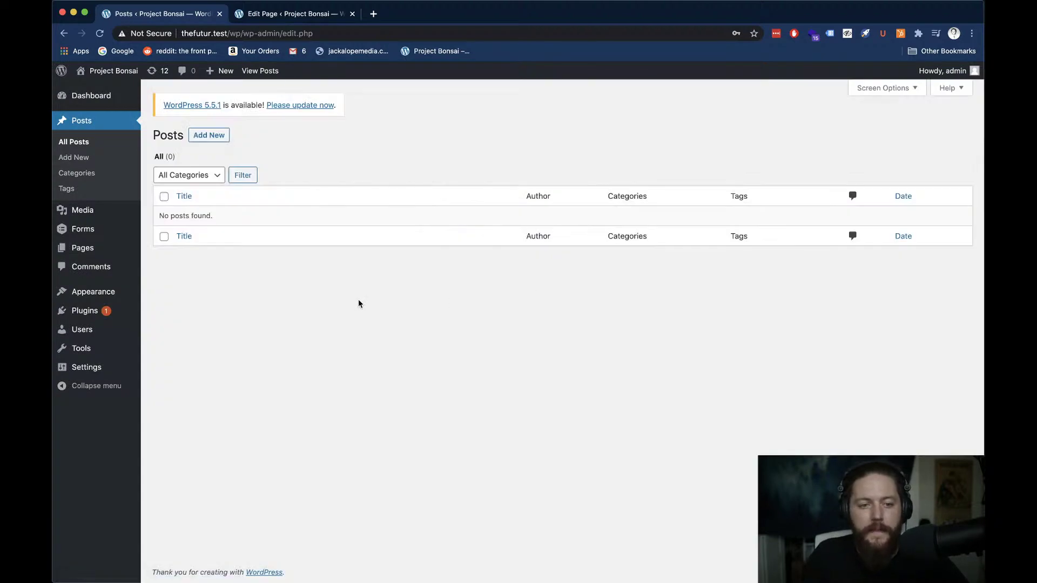
key("ctrl+grave")
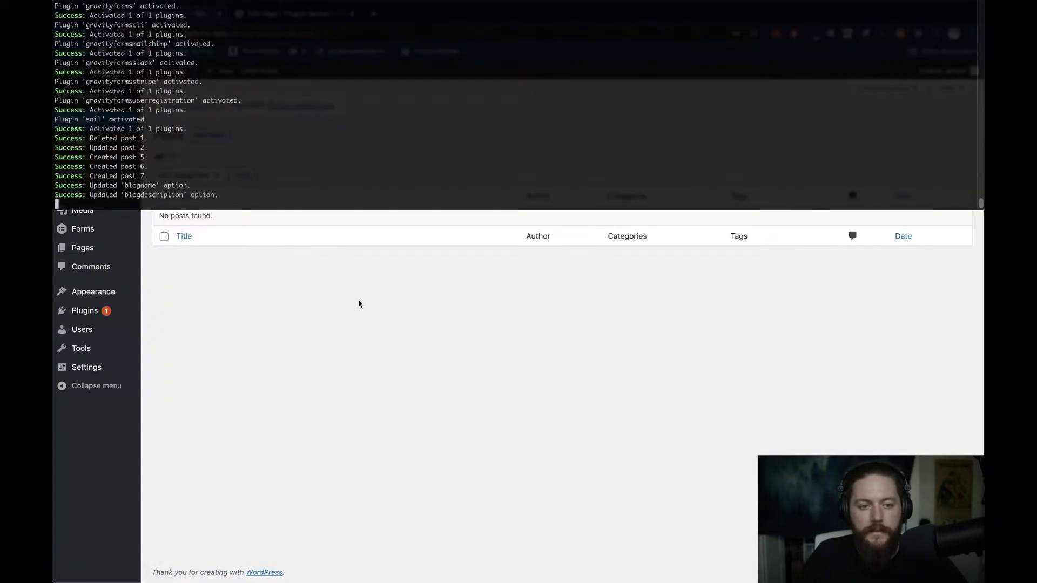